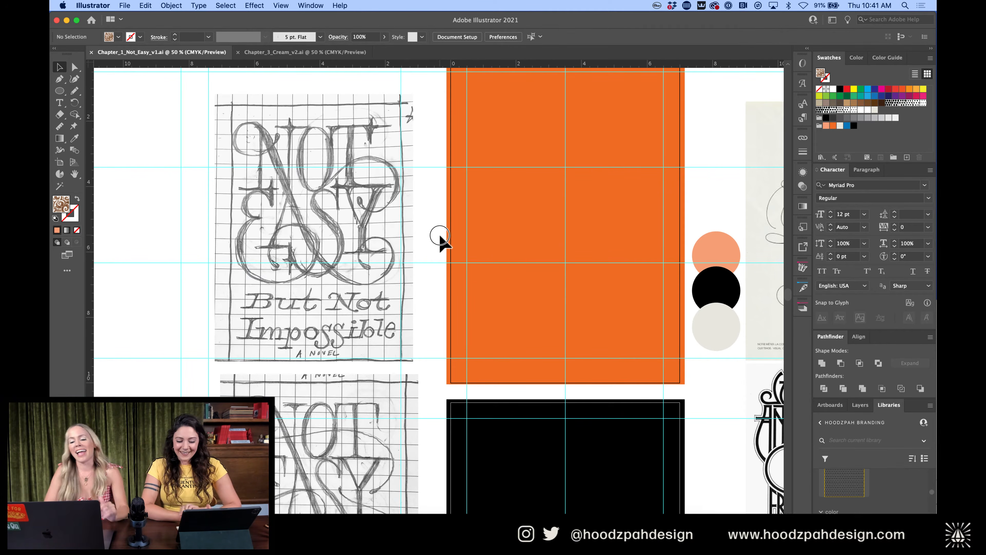
Look over the first "Not Easy But Not Impossible" sketch, the orange artboard and the lettering reference images beside it
{"action": "scroll", "coordinate": [443, 242], "scroll_direction": "up", "scroll_amount": 1}
{"action": "scroll", "coordinate": [442, 243], "scroll_direction": "left", "scroll_amount": 1}
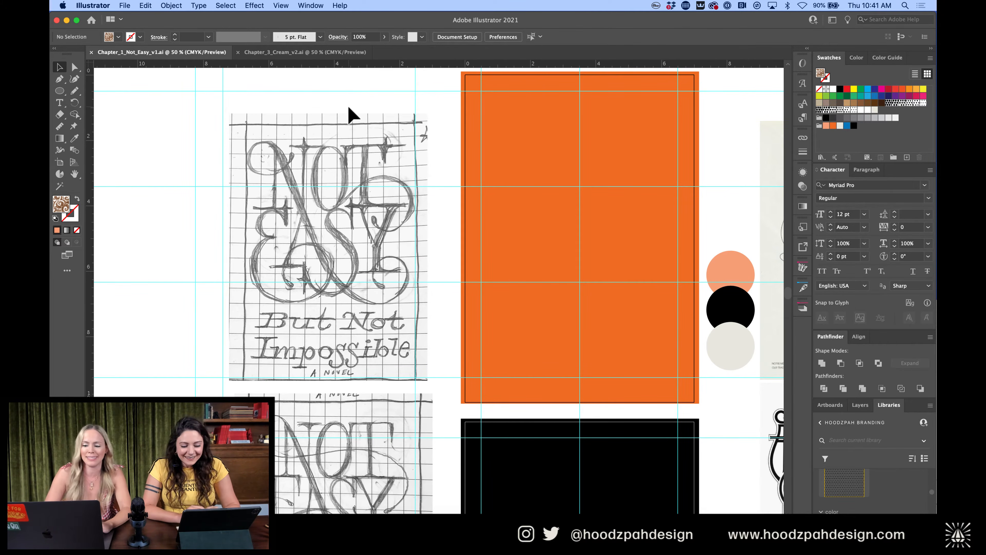
{"action": "key", "text": "super+minus"}
{"action": "key", "text": "super+equal"}
{"action": "scroll", "coordinate": [348, 106], "scroll_direction": "right", "scroll_amount": 3}
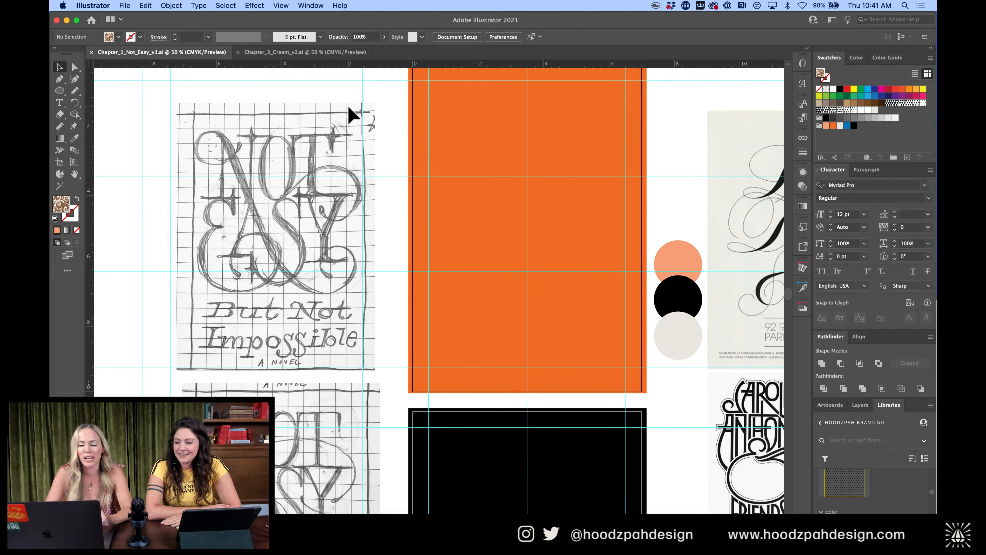
{"action": "scroll", "coordinate": [550, 174], "scroll_direction": "up", "scroll_amount": 3}
{"action": "scroll", "coordinate": [550, 174], "scroll_direction": "right", "scroll_amount": 2}
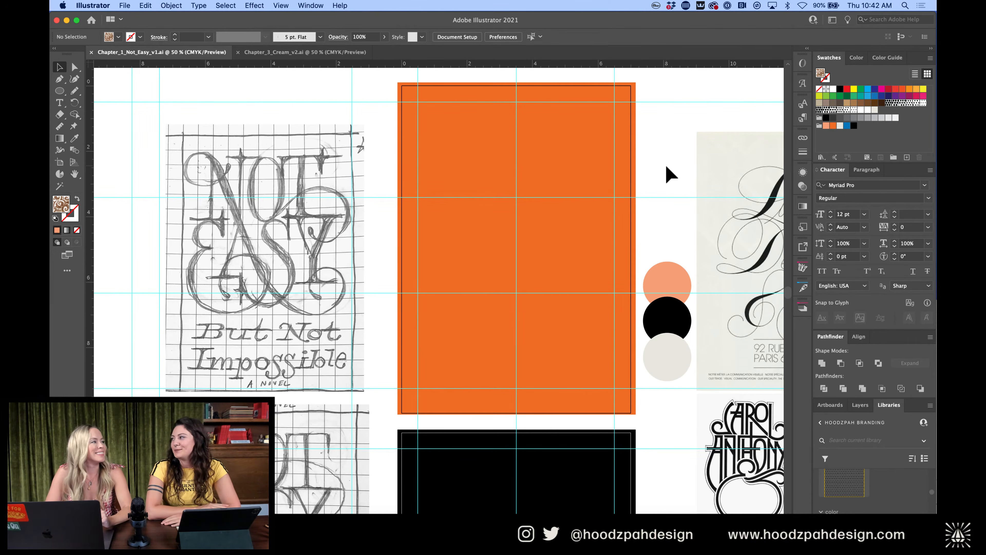
{"action": "scroll", "coordinate": [668, 174], "scroll_direction": "right", "scroll_amount": 10}
{"action": "scroll", "coordinate": [668, 174], "scroll_direction": "down", "scroll_amount": 1}
{"action": "scroll", "coordinate": [668, 174], "scroll_direction": "right", "scroll_amount": 11}
{"action": "scroll", "coordinate": [668, 174], "scroll_direction": "down", "scroll_amount": 3}
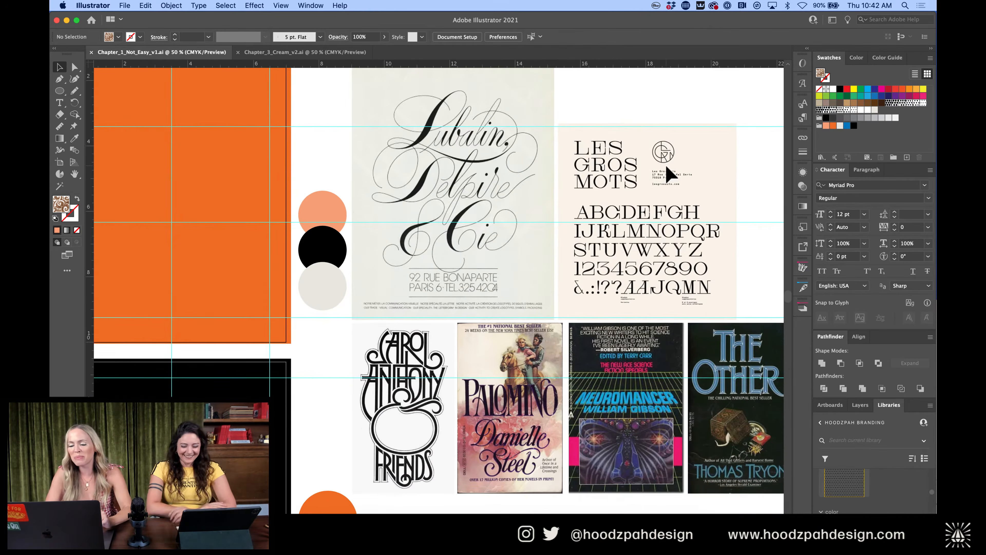
{"action": "scroll", "coordinate": [668, 174], "scroll_direction": "up", "scroll_amount": 1}
{"action": "scroll", "coordinate": [668, 174], "scroll_direction": "left", "scroll_amount": 20}
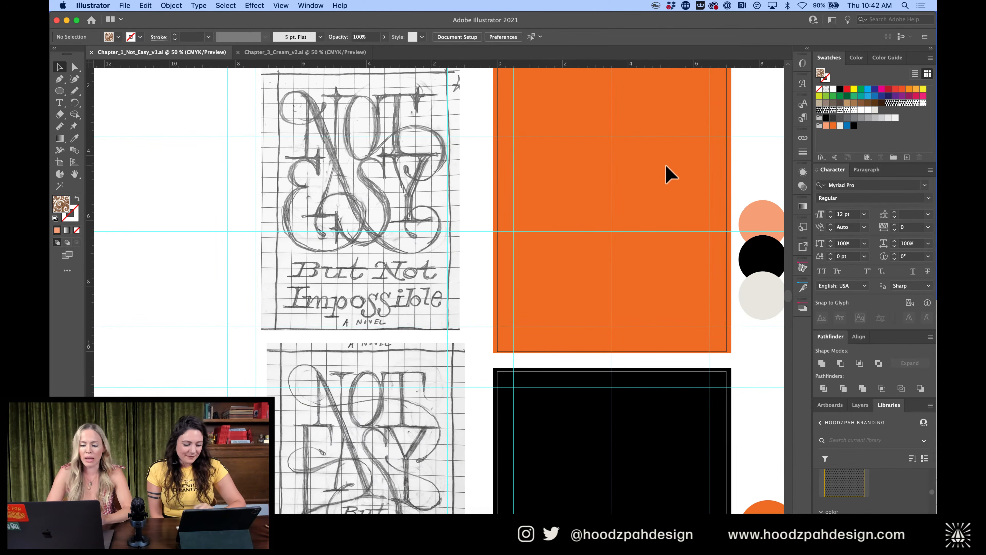
{"action": "scroll", "coordinate": [614, 195], "scroll_direction": "left", "scroll_amount": 1}
{"action": "scroll", "coordinate": [614, 195], "scroll_direction": "up", "scroll_amount": 1}
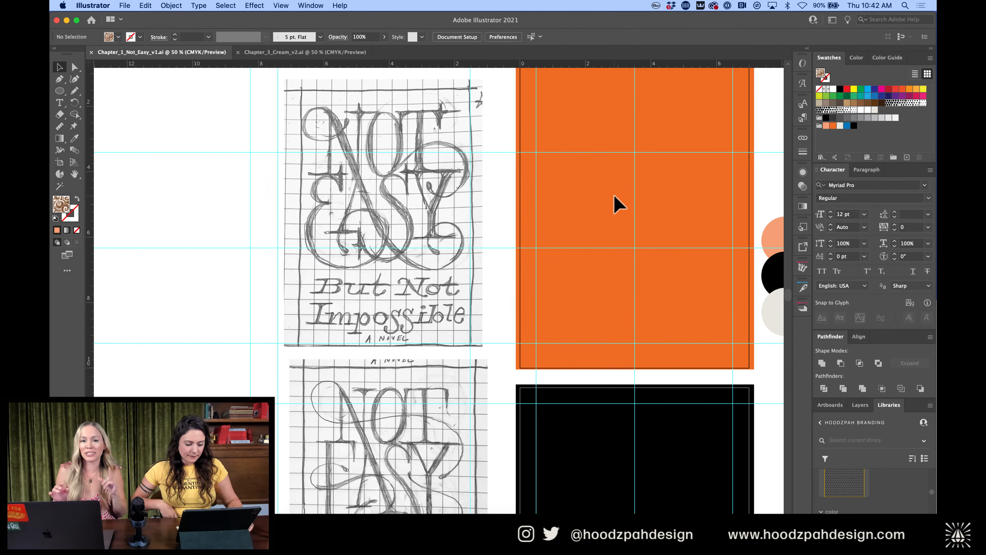
{"action": "scroll", "coordinate": [614, 194], "scroll_direction": "down", "scroll_amount": 1}
{"action": "scroll", "coordinate": [614, 194], "scroll_direction": "right", "scroll_amount": 1}
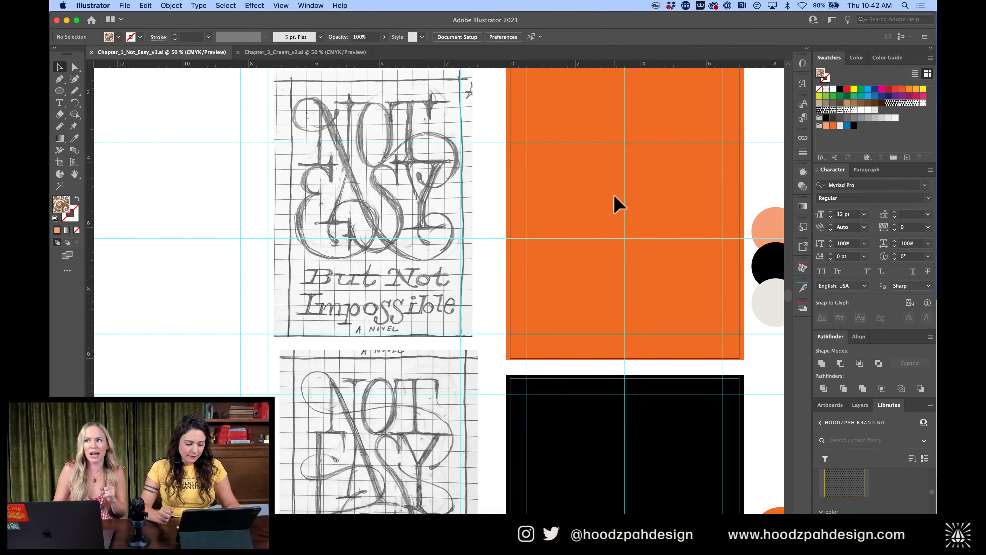
Examine the vintage book cover references, including The Other, Neuromancer and Palomino, for their title lettering
{"action": "scroll", "coordinate": [614, 196], "scroll_direction": "right", "scroll_amount": 15}
{"action": "scroll", "coordinate": [615, 196], "scroll_direction": "down", "scroll_amount": 2}
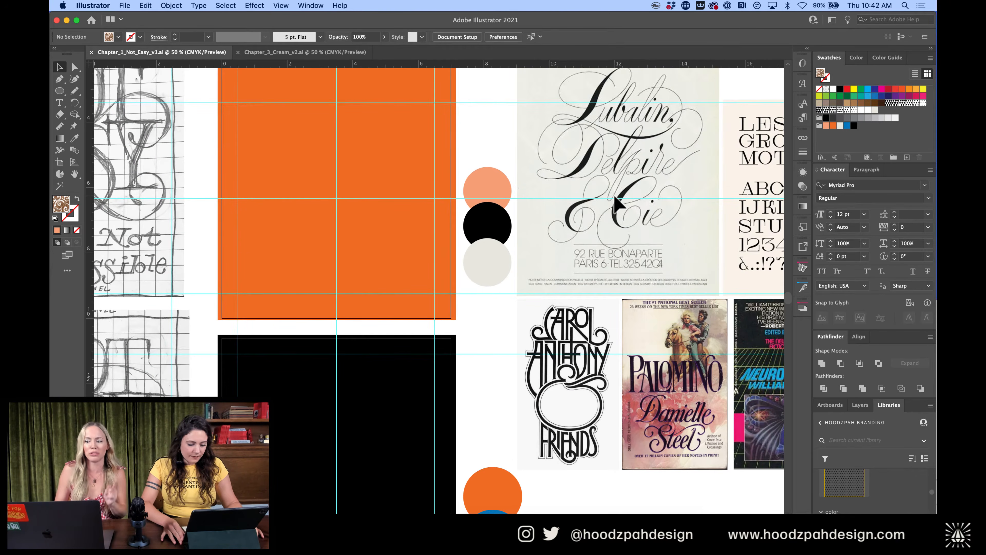
{"action": "scroll", "coordinate": [617, 202], "scroll_direction": "right", "scroll_amount": 15}
{"action": "scroll", "coordinate": [617, 202], "scroll_direction": "down", "scroll_amount": 2}
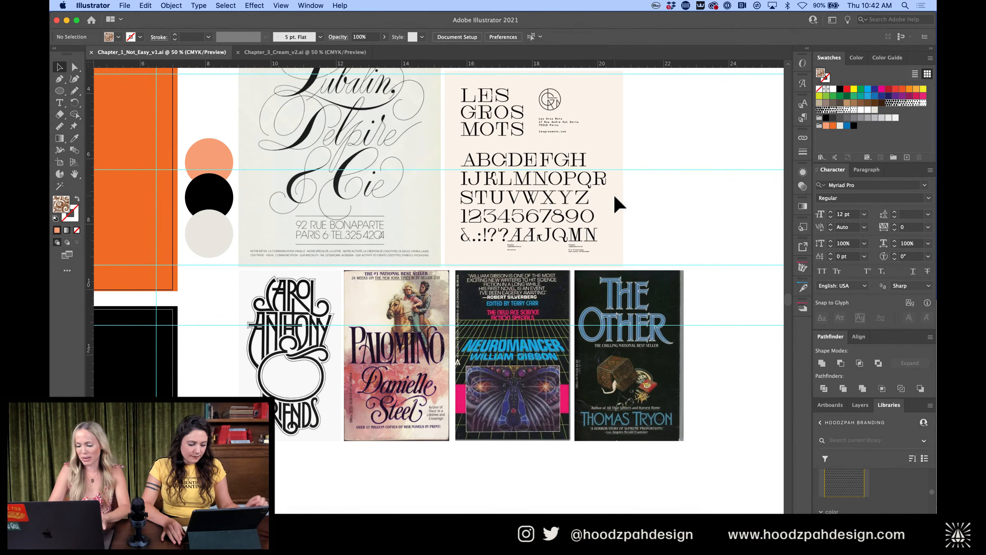
{"action": "key", "text": "super+equal"}
{"action": "scroll", "coordinate": [613, 194], "scroll_direction": "right", "scroll_amount": 8}
{"action": "scroll", "coordinate": [613, 194], "scroll_direction": "down", "scroll_amount": 4}
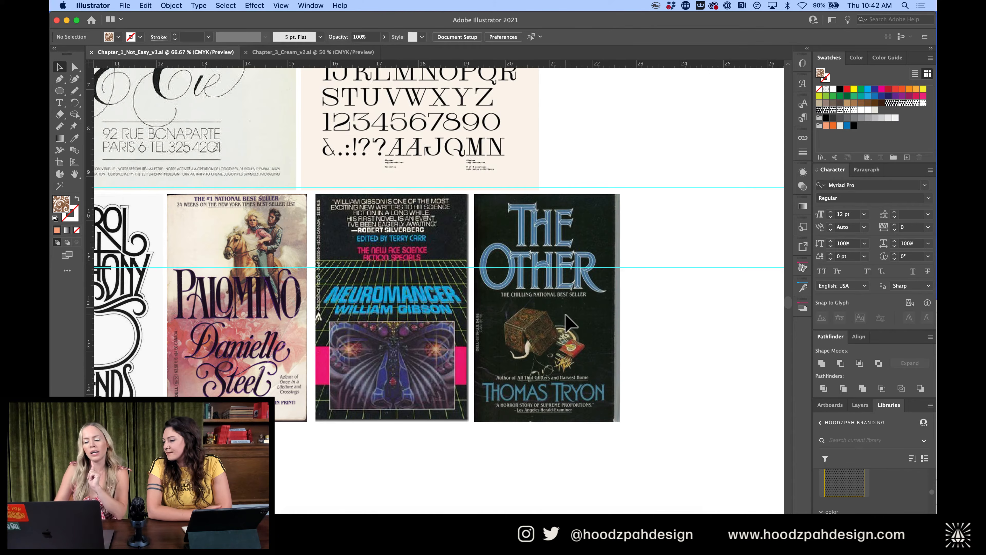
{"action": "scroll", "coordinate": [568, 322], "scroll_direction": "left", "scroll_amount": 2}
{"action": "scroll", "coordinate": [569, 322], "scroll_direction": "down", "scroll_amount": 1}
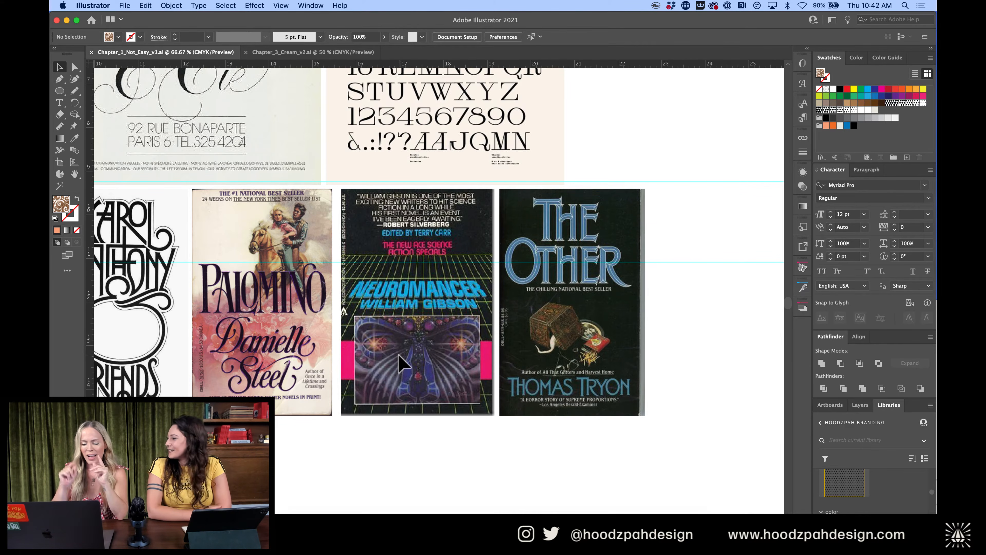
{"action": "scroll", "coordinate": [402, 361], "scroll_direction": "left", "scroll_amount": 4}
{"action": "scroll", "coordinate": [402, 361], "scroll_direction": "down", "scroll_amount": 1}
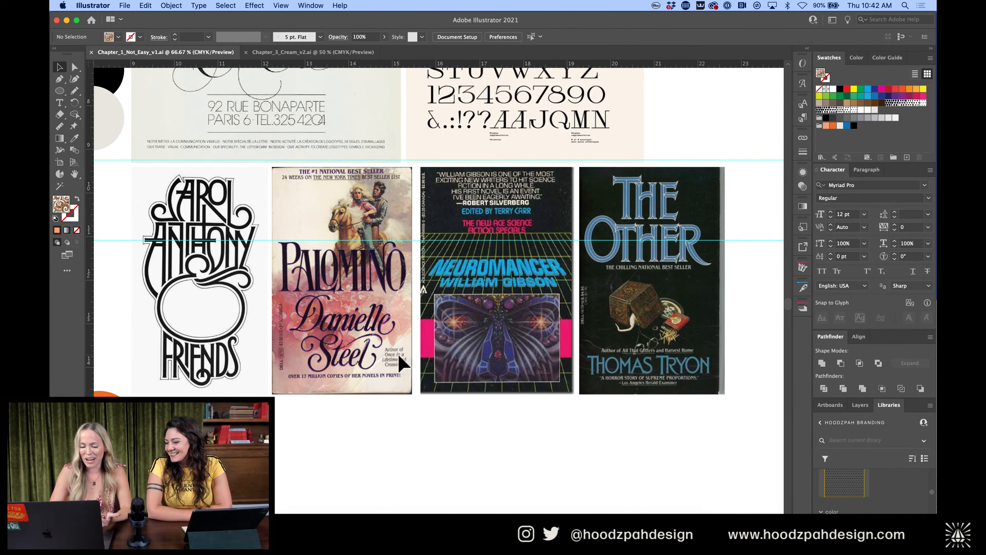
{"action": "scroll", "coordinate": [402, 362], "scroll_direction": "left", "scroll_amount": 2}
{"action": "scroll", "coordinate": [402, 361], "scroll_direction": "up", "scroll_amount": 1}
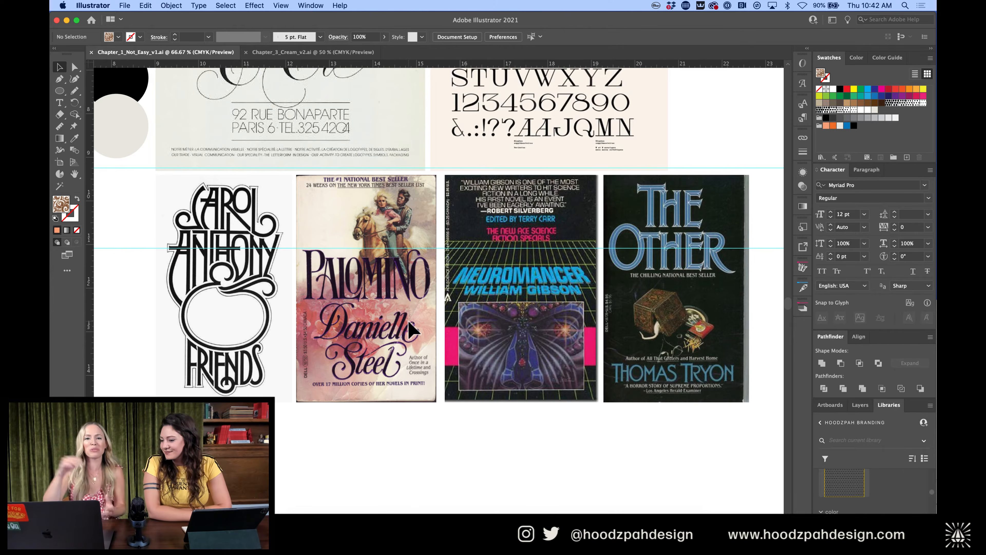
{"action": "scroll", "coordinate": [411, 330], "scroll_direction": "left", "scroll_amount": 7}
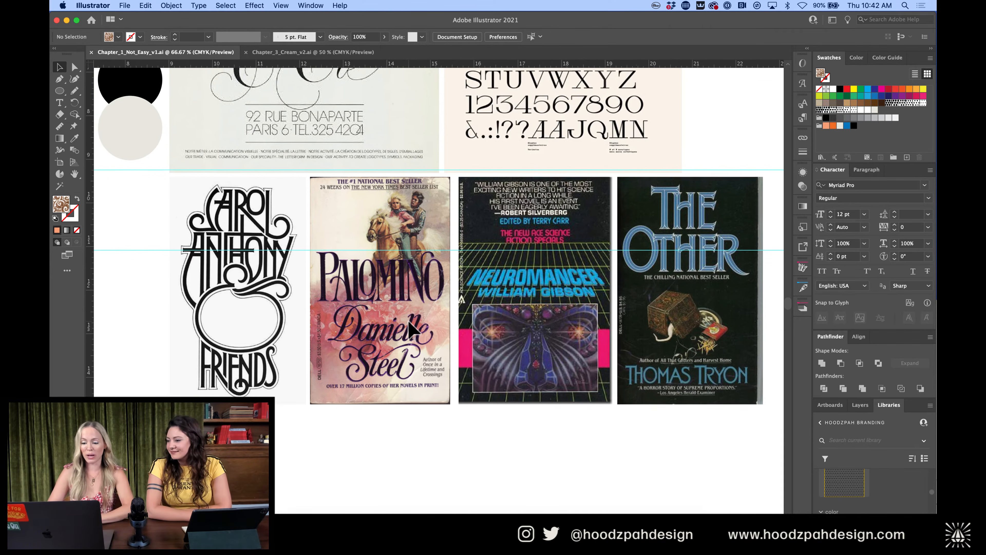
{"action": "scroll", "coordinate": [411, 330], "scroll_direction": "up", "scroll_amount": 5}
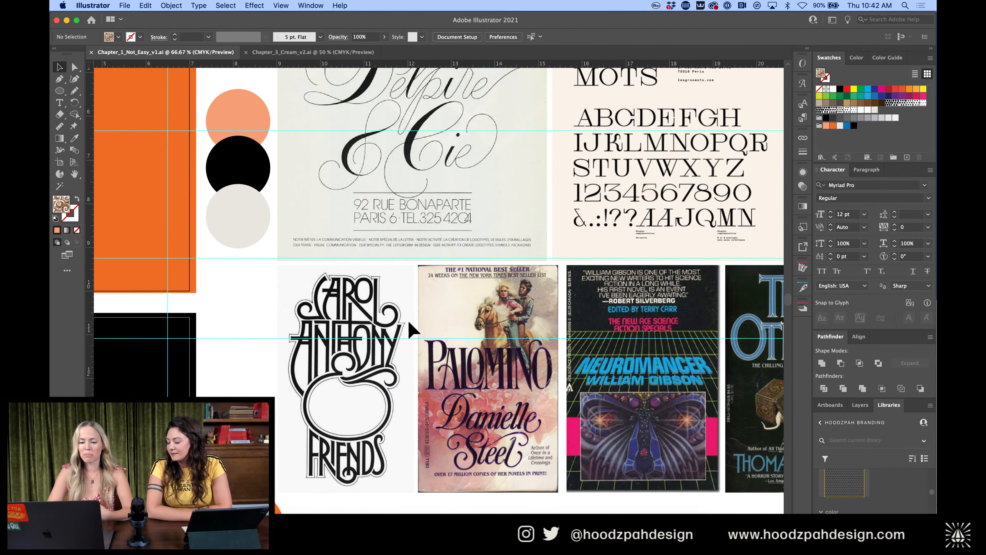
Study the swashes in the Lubalin poster and the Friends lettering, and the letterforms of the Les Gros Mots alphabet
{"action": "scroll", "coordinate": [412, 329], "scroll_direction": "up", "scroll_amount": 2}
{"action": "scroll", "coordinate": [411, 330], "scroll_direction": "left", "scroll_amount": 1}
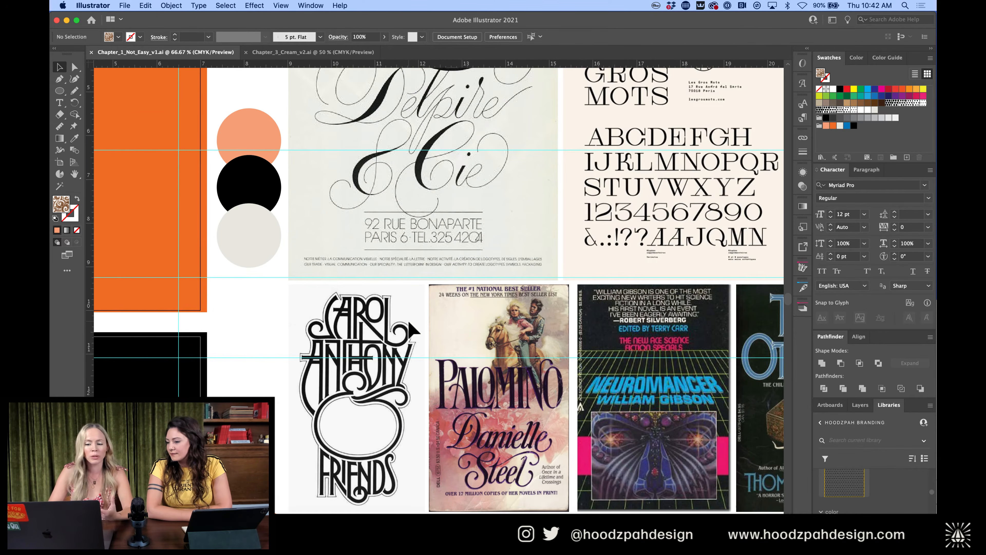
{"action": "scroll", "coordinate": [413, 331], "scroll_direction": "up", "scroll_amount": 5}
{"action": "scroll", "coordinate": [412, 330], "scroll_direction": "right", "scroll_amount": 1}
{"action": "scroll", "coordinate": [411, 330], "scroll_direction": "up", "scroll_amount": 3}
{"action": "scroll", "coordinate": [412, 330], "scroll_direction": "right", "scroll_amount": 1}
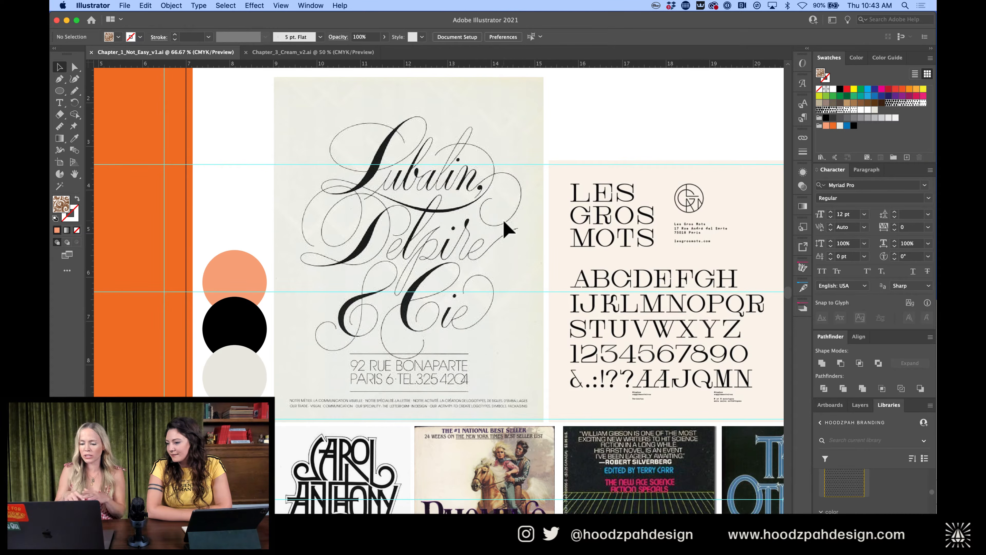
{"action": "scroll", "coordinate": [505, 229], "scroll_direction": "down", "scroll_amount": 10}
{"action": "scroll", "coordinate": [505, 229], "scroll_direction": "left", "scroll_amount": 2}
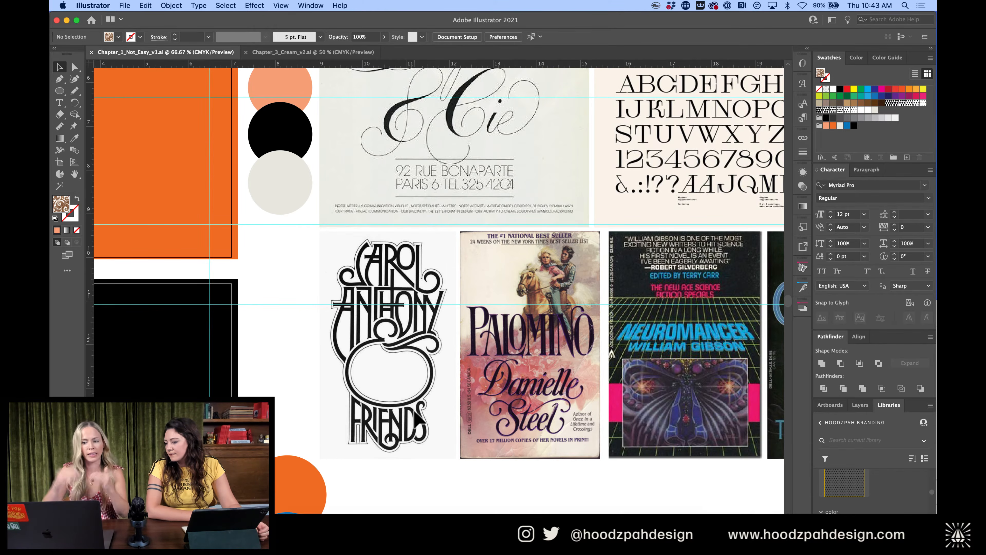
{"action": "scroll", "coordinate": [416, 418], "scroll_direction": "right", "scroll_amount": 10}
{"action": "scroll", "coordinate": [415, 418], "scroll_direction": "up", "scroll_amount": 6}
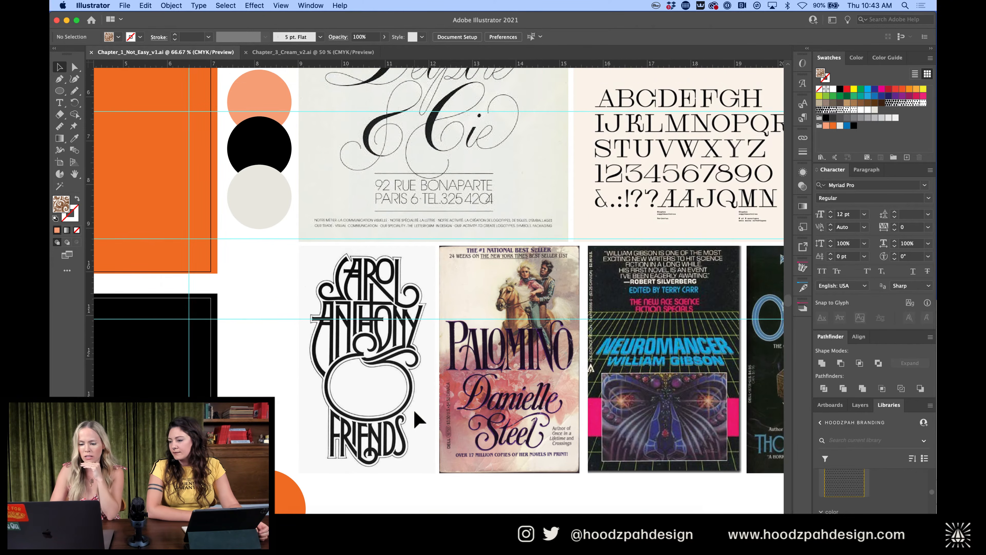
{"action": "scroll", "coordinate": [414, 410], "scroll_direction": "up", "scroll_amount": 2}
{"action": "scroll", "coordinate": [414, 409], "scroll_direction": "right", "scroll_amount": 1}
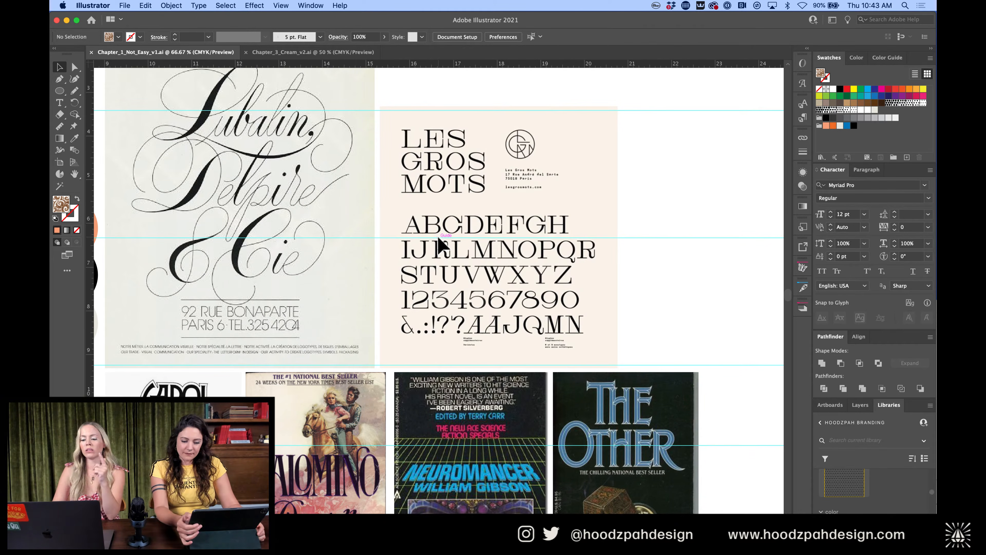
{"action": "scroll", "coordinate": [439, 237], "scroll_direction": "down", "scroll_amount": 2}
{"action": "scroll", "coordinate": [439, 237], "scroll_direction": "left", "scroll_amount": 2}
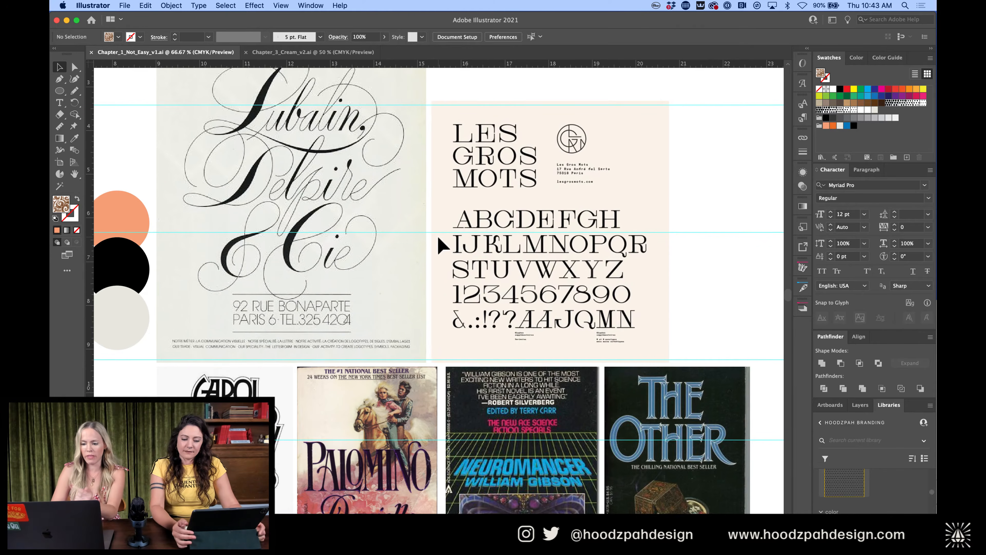
{"action": "scroll", "coordinate": [438, 238], "scroll_direction": "down", "scroll_amount": 2}
{"action": "scroll", "coordinate": [438, 238], "scroll_direction": "left", "scroll_amount": 2}
{"action": "scroll", "coordinate": [442, 244], "scroll_direction": "left", "scroll_amount": 6}
{"action": "scroll", "coordinate": [443, 245], "scroll_direction": "up", "scroll_amount": 2}
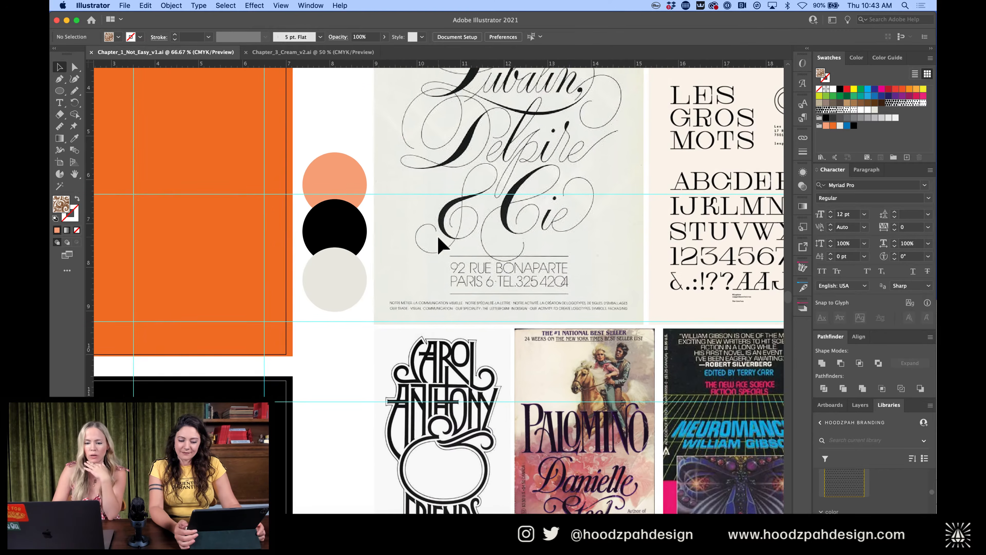
{"action": "scroll", "coordinate": [438, 238], "scroll_direction": "left", "scroll_amount": 3}
{"action": "scroll", "coordinate": [438, 238], "scroll_direction": "up", "scroll_amount": 1}
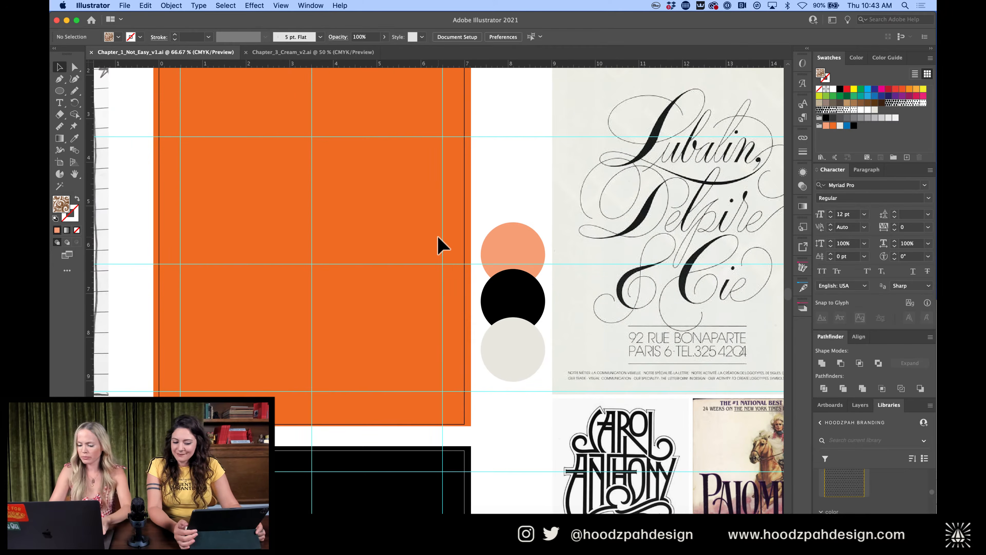
{"action": "key", "text": "super+minus"}
{"action": "scroll", "coordinate": [438, 238], "scroll_direction": "up", "scroll_amount": 1}
{"action": "scroll", "coordinate": [438, 238], "scroll_direction": "up", "scroll_amount": 1}
{"action": "scroll", "coordinate": [438, 238], "scroll_direction": "left", "scroll_amount": 1}
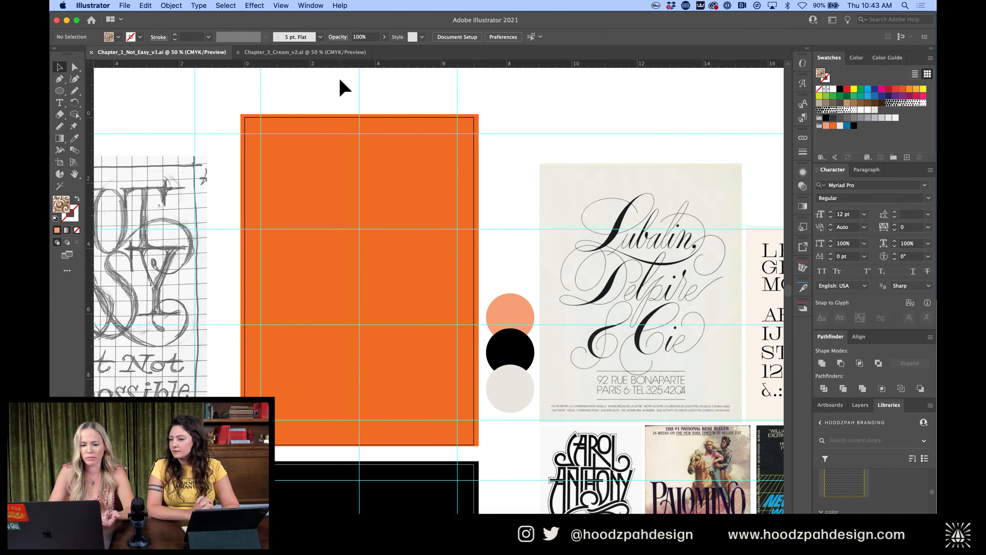
{"action": "left_click", "coordinate": [129, 5]}
{"action": "left_click", "coordinate": [129, 6]}
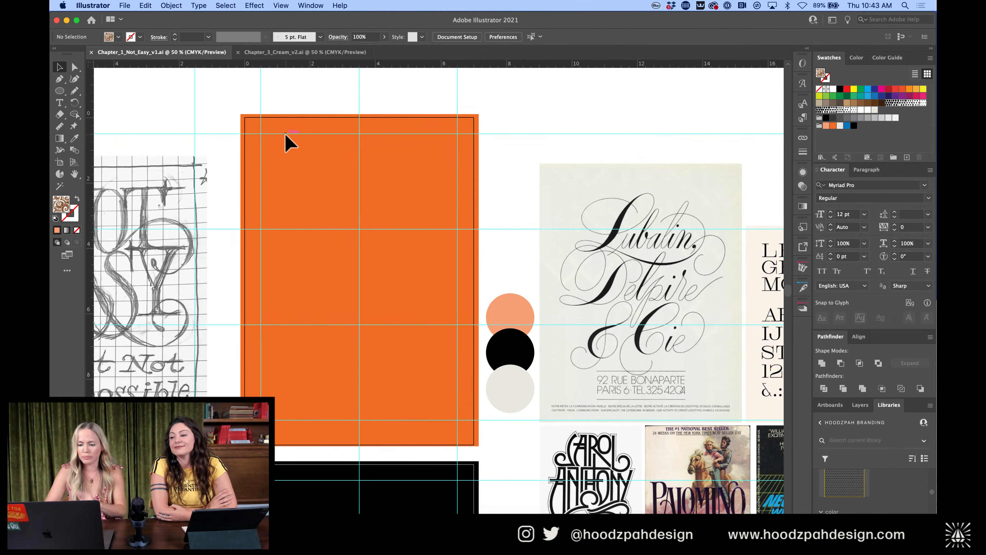
Compare the first "Not Easy" pencil sketch with the alternative sketch beneath it
{"action": "scroll", "coordinate": [286, 144], "scroll_direction": "down", "scroll_amount": 3}
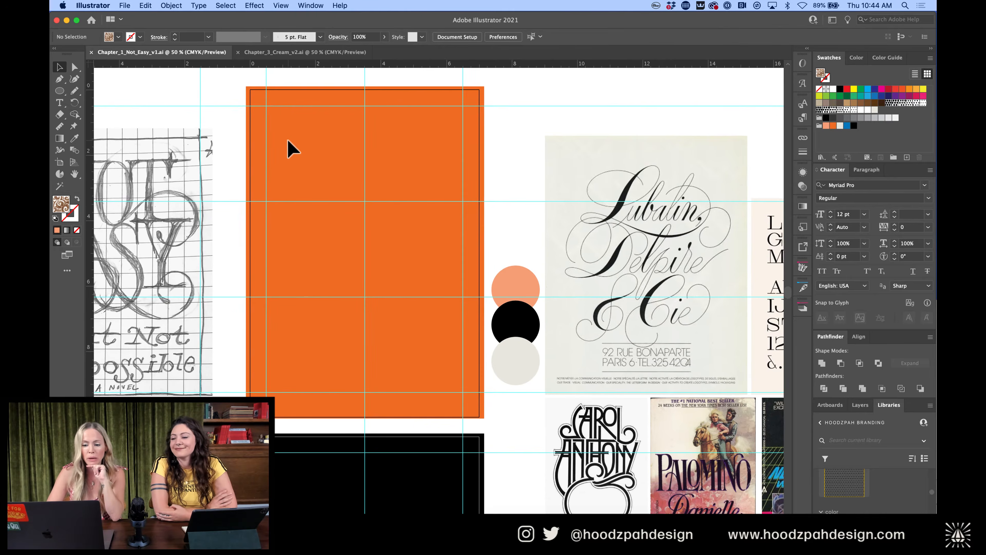
{"action": "scroll", "coordinate": [302, 357], "scroll_direction": "left", "scroll_amount": 8}
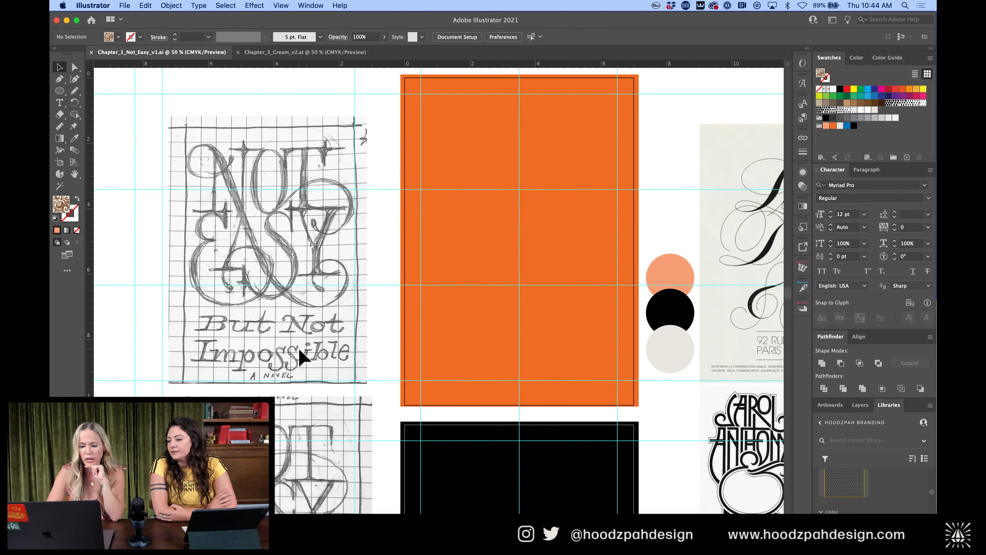
{"action": "scroll", "coordinate": [302, 357], "scroll_direction": "down", "scroll_amount": 3}
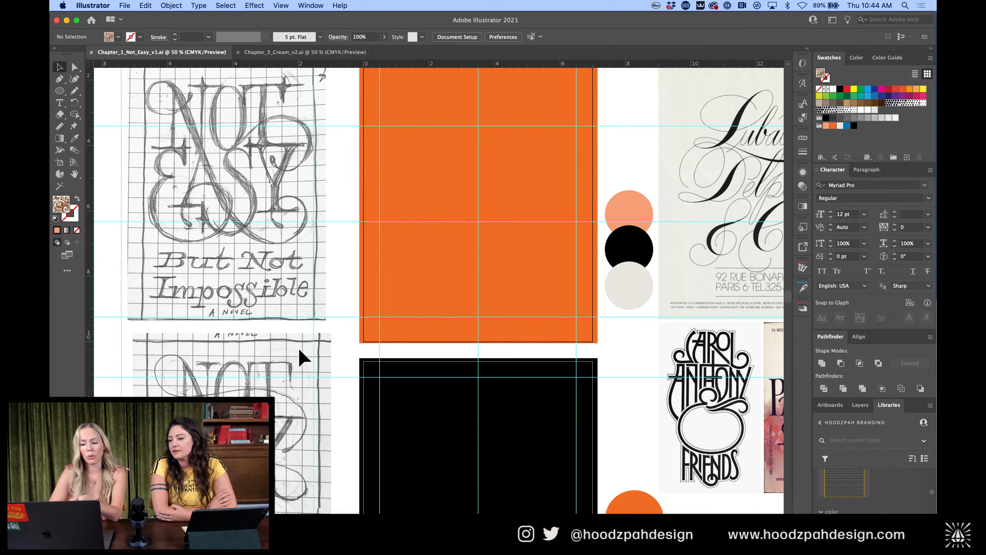
{"action": "scroll", "coordinate": [302, 358], "scroll_direction": "down", "scroll_amount": 3}
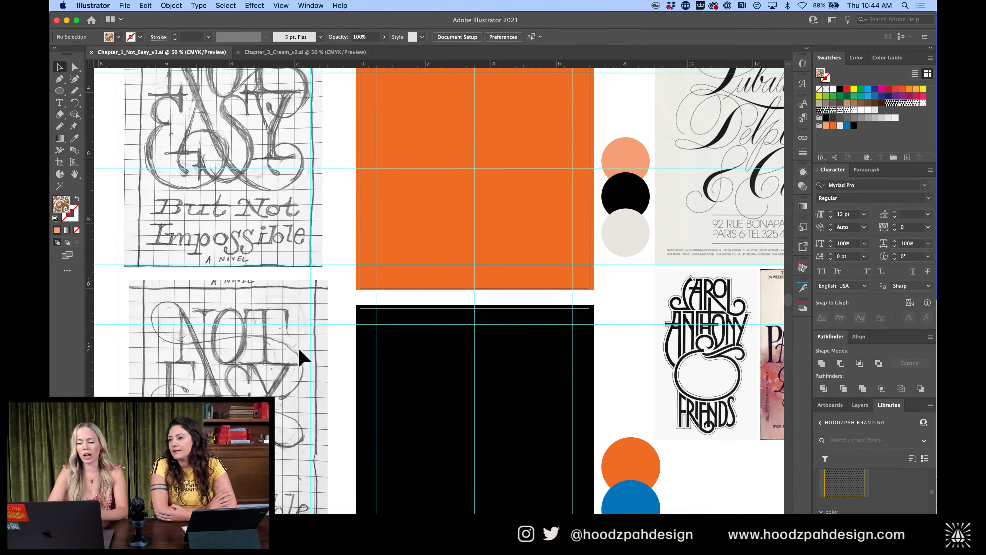
{"action": "scroll", "coordinate": [303, 357], "scroll_direction": "down", "scroll_amount": 5}
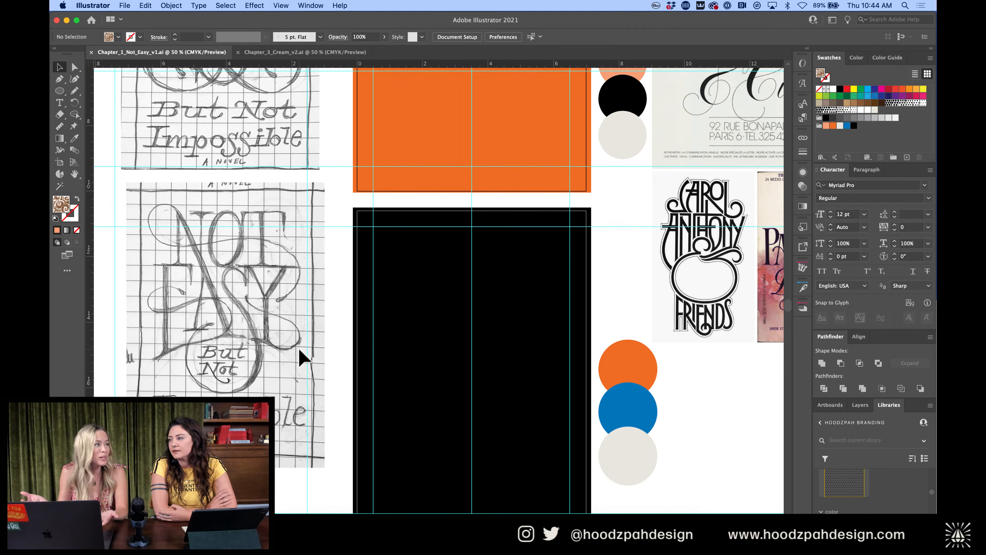
{"action": "scroll", "coordinate": [303, 357], "scroll_direction": "up", "scroll_amount": 10}
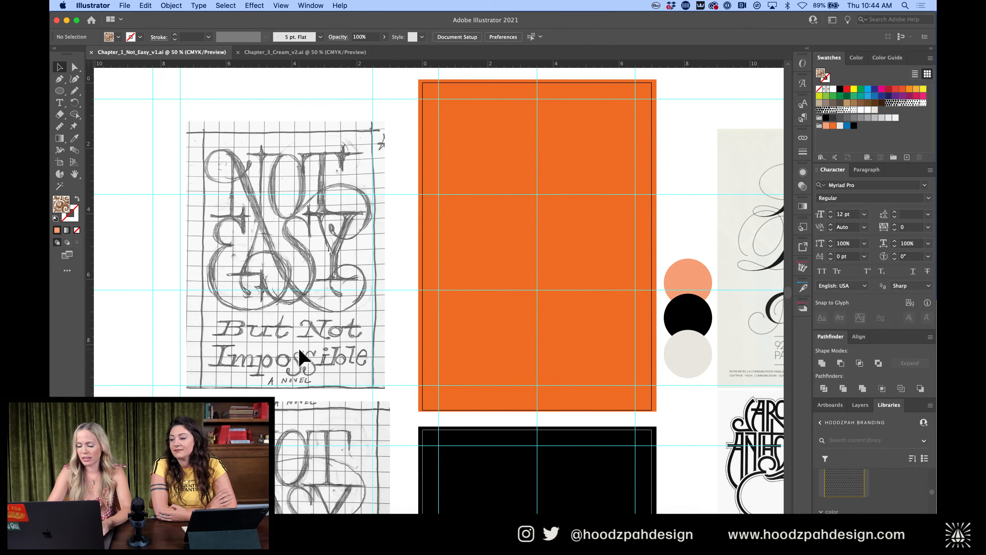
Inspect the letterforms and swashes of the first "Not Easy" sketch up close, then review its whole layout
{"action": "key", "text": "super+="}
{"action": "scroll", "coordinate": [299, 350], "scroll_direction": "left", "scroll_amount": 4}
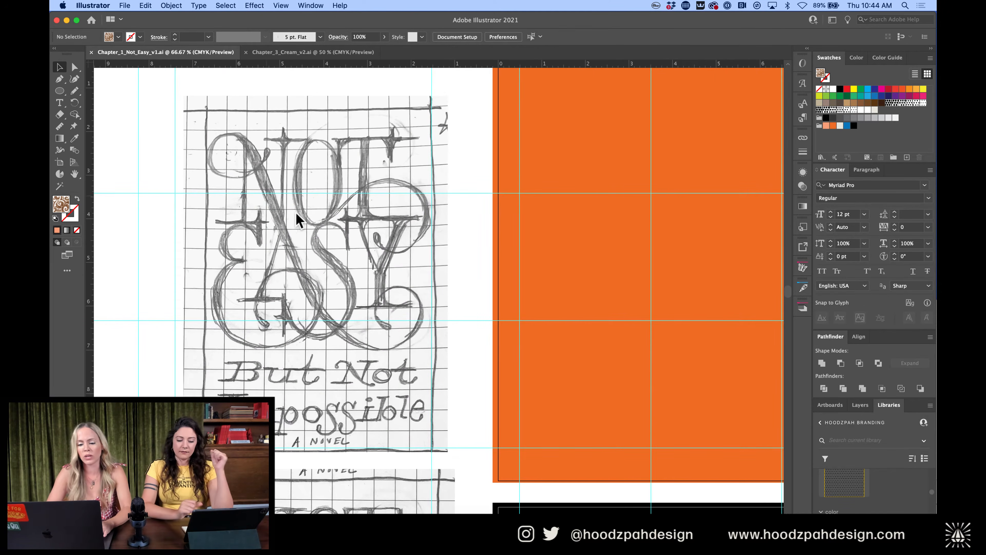
{"action": "scroll", "coordinate": [297, 221], "scroll_direction": "left", "scroll_amount": 4}
{"action": "key", "text": "super+="}
{"action": "key", "text": "super+="}
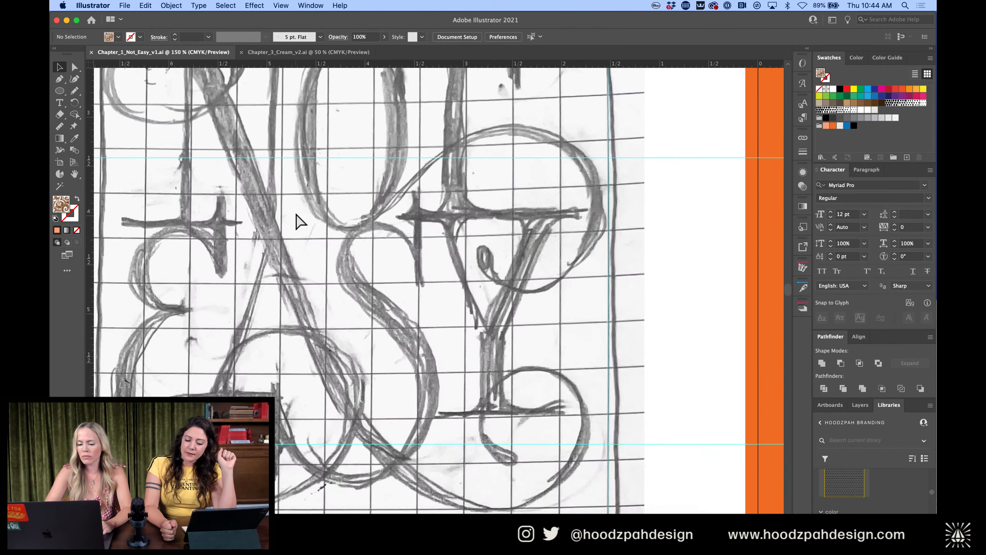
{"action": "scroll", "coordinate": [297, 220], "scroll_direction": "up", "scroll_amount": 4}
{"action": "scroll", "coordinate": [297, 220], "scroll_direction": "left", "scroll_amount": 4}
{"action": "scroll", "coordinate": [308, 220], "scroll_direction": "up", "scroll_amount": 1}
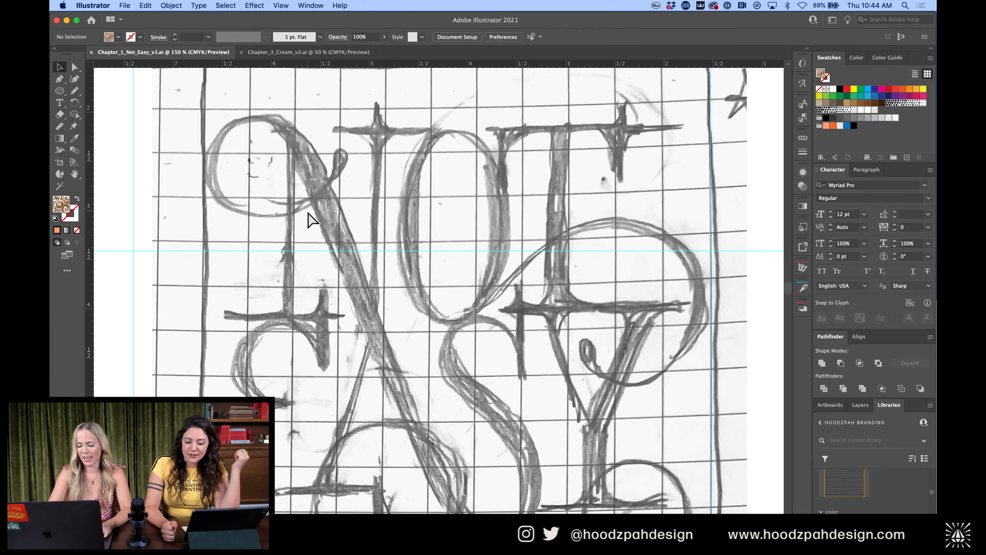
{"action": "key", "text": "super+-"}
{"action": "scroll", "coordinate": [307, 213], "scroll_direction": "down", "scroll_amount": 3}
{"action": "key", "text": "super+-"}
{"action": "key", "text": "super+-"}
{"action": "scroll", "coordinate": [308, 220], "scroll_direction": "down", "scroll_amount": 2}
{"action": "scroll", "coordinate": [307, 220], "scroll_direction": "up", "scroll_amount": 2}
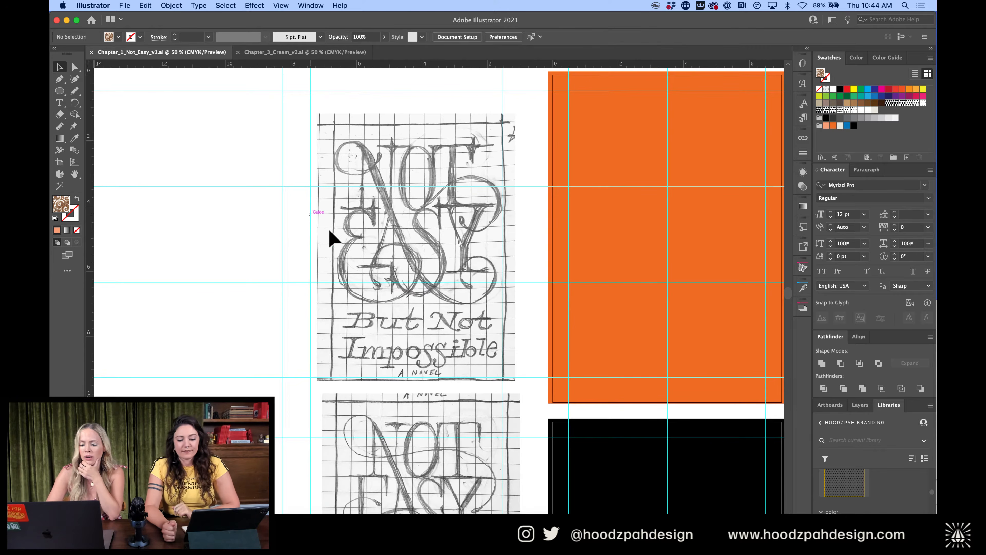
Compare the first "Not Easy" sketch with the alternative beneath it, then examine the first sketch's N up close
{"action": "scroll", "coordinate": [330, 235], "scroll_direction": "down", "scroll_amount": 3}
{"action": "scroll", "coordinate": [374, 268], "scroll_direction": "up", "scroll_amount": 3}
{"action": "scroll", "coordinate": [374, 269], "scroll_direction": "right", "scroll_amount": 1}
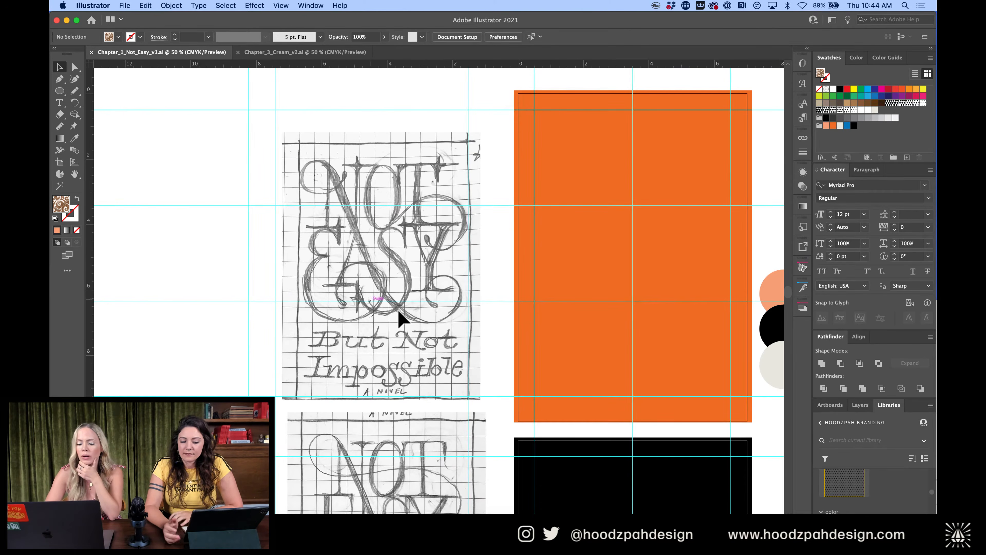
{"action": "scroll", "coordinate": [401, 317], "scroll_direction": "down", "scroll_amount": 3}
{"action": "scroll", "coordinate": [399, 314], "scroll_direction": "down", "scroll_amount": 6}
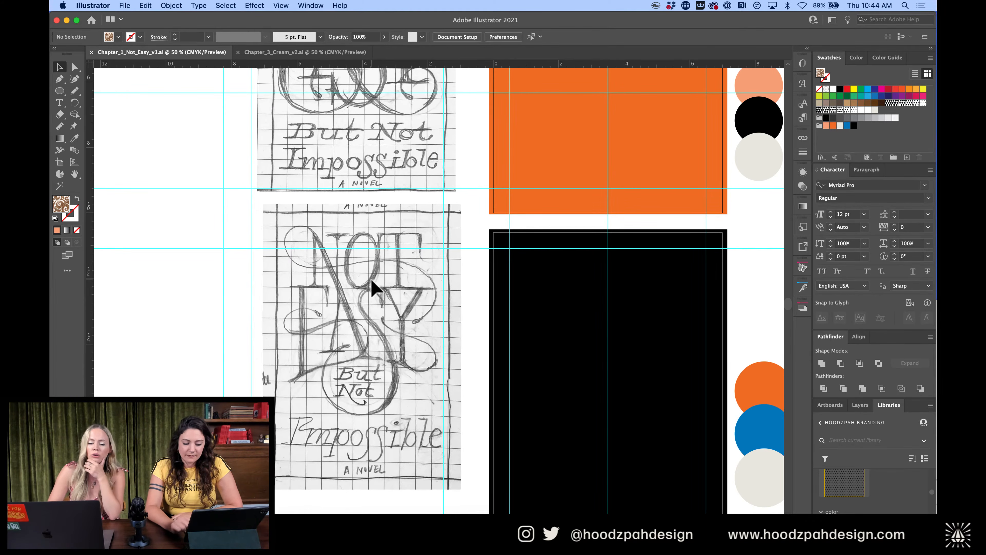
{"action": "scroll", "coordinate": [372, 288], "scroll_direction": "up", "scroll_amount": 5}
{"action": "scroll", "coordinate": [371, 288], "scroll_direction": "up", "scroll_amount": 4}
{"action": "key", "text": "super+equal"}
{"action": "key", "text": "super+equal"}
{"action": "scroll", "coordinate": [372, 288], "scroll_direction": "left", "scroll_amount": 2}
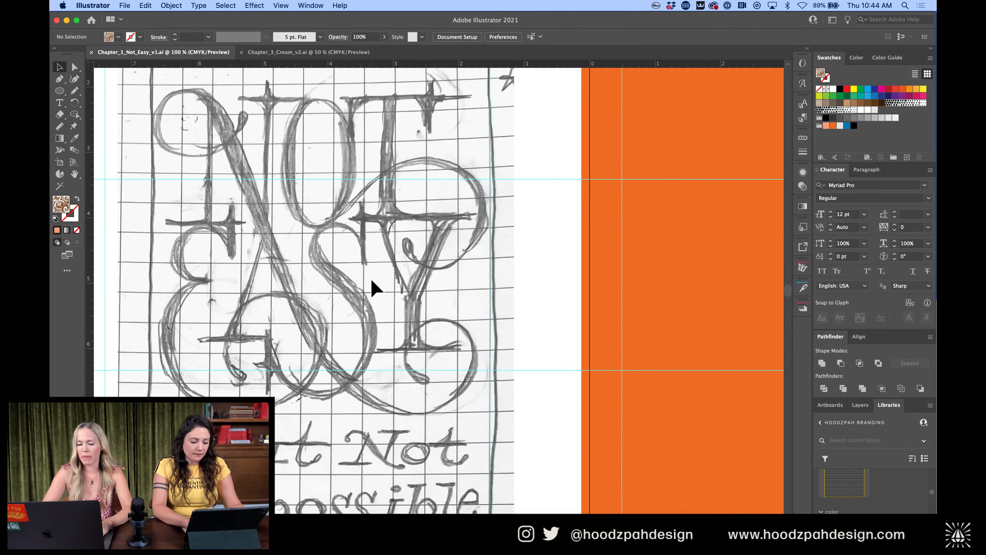
{"action": "scroll", "coordinate": [371, 287], "scroll_direction": "up", "scroll_amount": 3}
{"action": "scroll", "coordinate": [371, 288], "scroll_direction": "left", "scroll_amount": 3}
{"action": "key", "text": "p"}
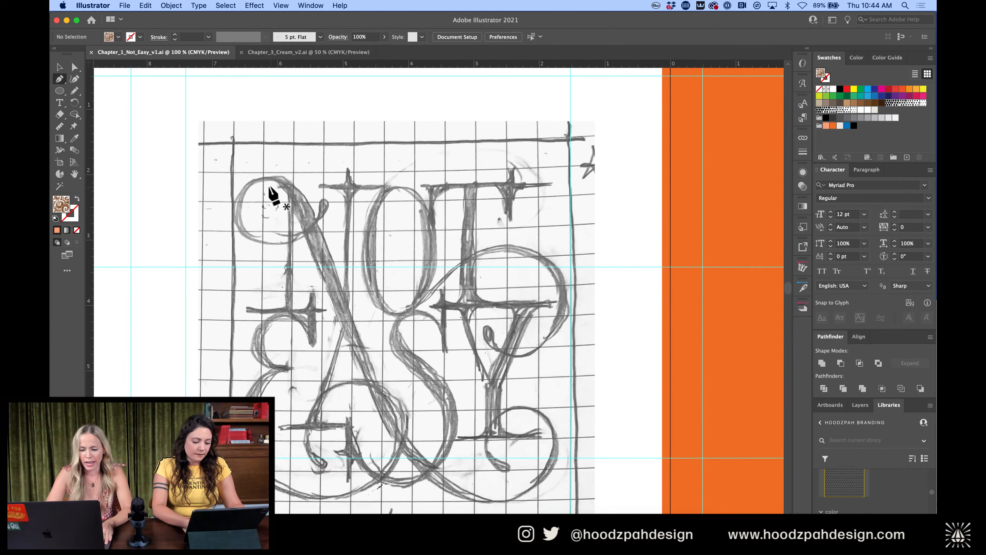
{"action": "left_click_drag", "start_coordinate": [262, 178], "coordinate": [289, 178]}
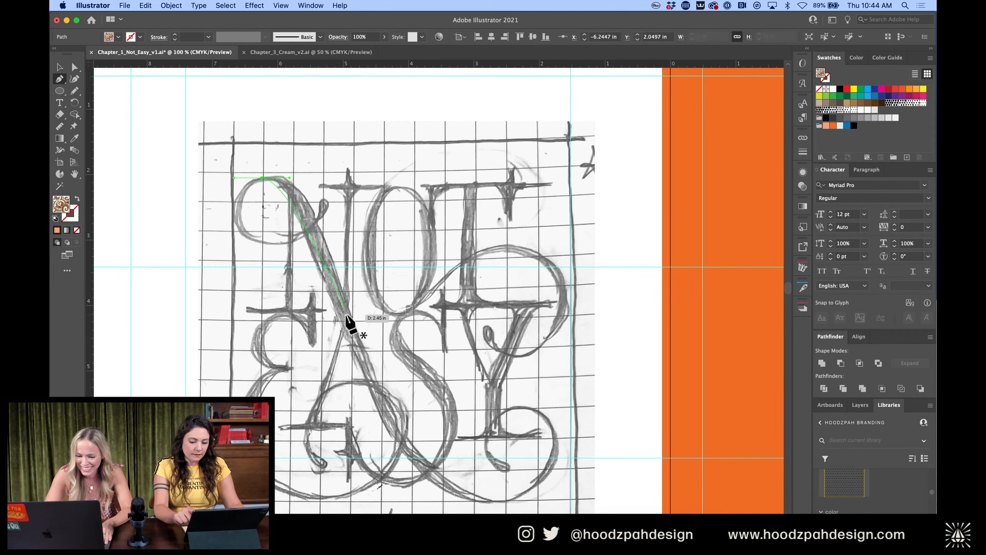
{"action": "key", "text": "Delete"}
Draw a black-filled circle over the loop of the N in "Not" and enlarge it to about 1.14 in across
{"action": "left_click", "coordinate": [60, 92]}
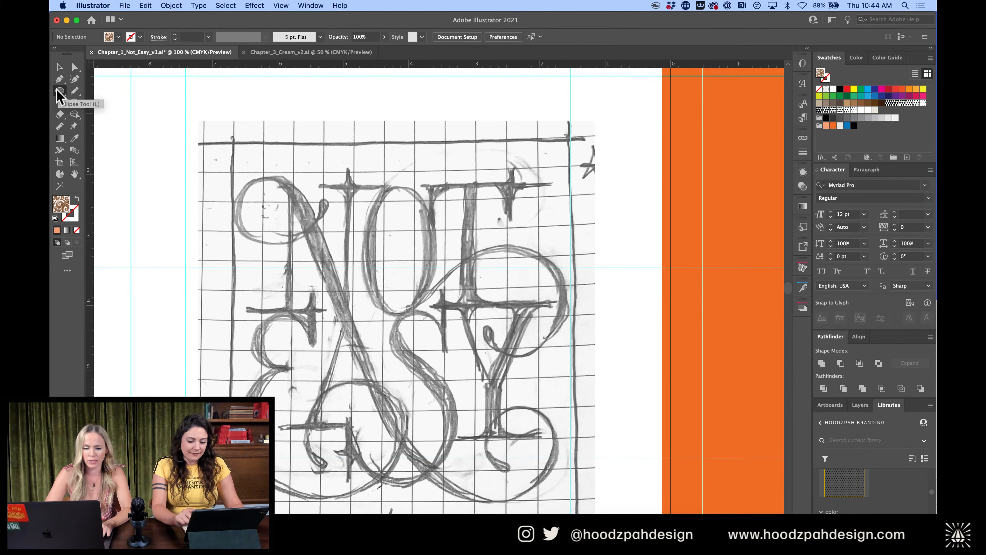
{"action": "mouse_move", "coordinate": [265, 217]}
{"action": "left_mouse_down"}
{"action": "mouse_move", "coordinate": [256, 194]}
{"action": "mouse_move", "coordinate": [232, 183]}
{"action": "left_mouse_up"}
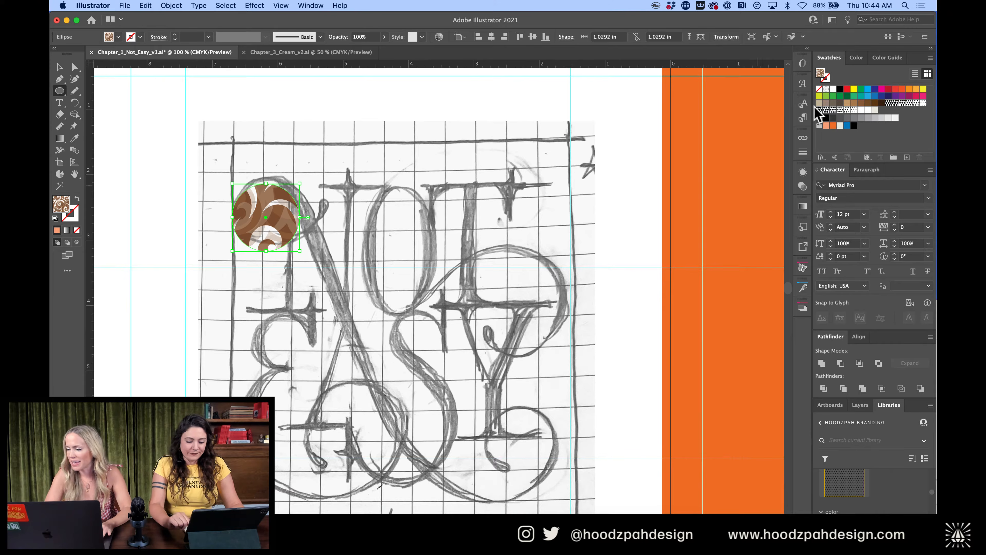
{"action": "left_click", "coordinate": [839, 89]}
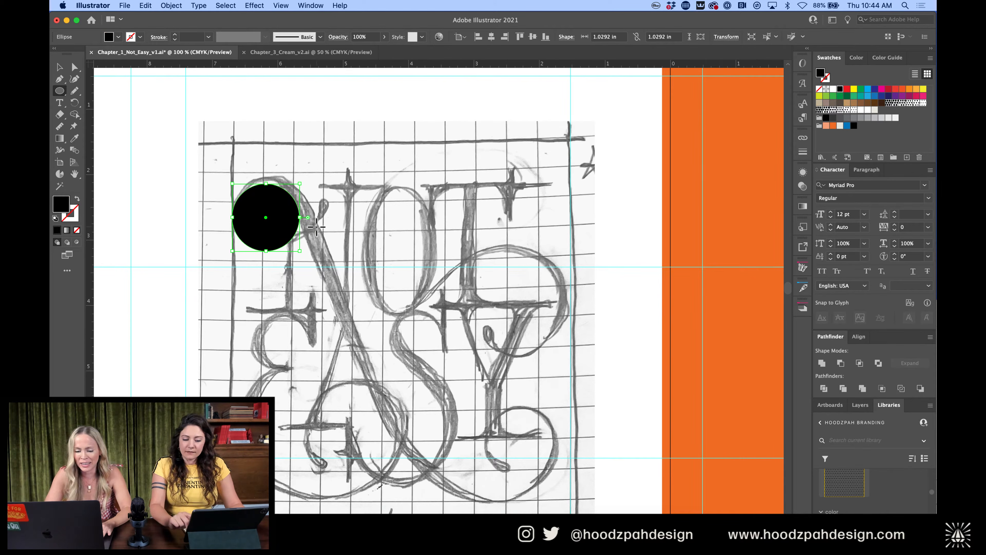
{"action": "key", "text": "v"}
{"action": "left_click_drag", "start_coordinate": [300, 182], "coordinate": [306, 178]}
{"action": "left_click_drag", "start_coordinate": [306, 178], "coordinate": [306, 177]}
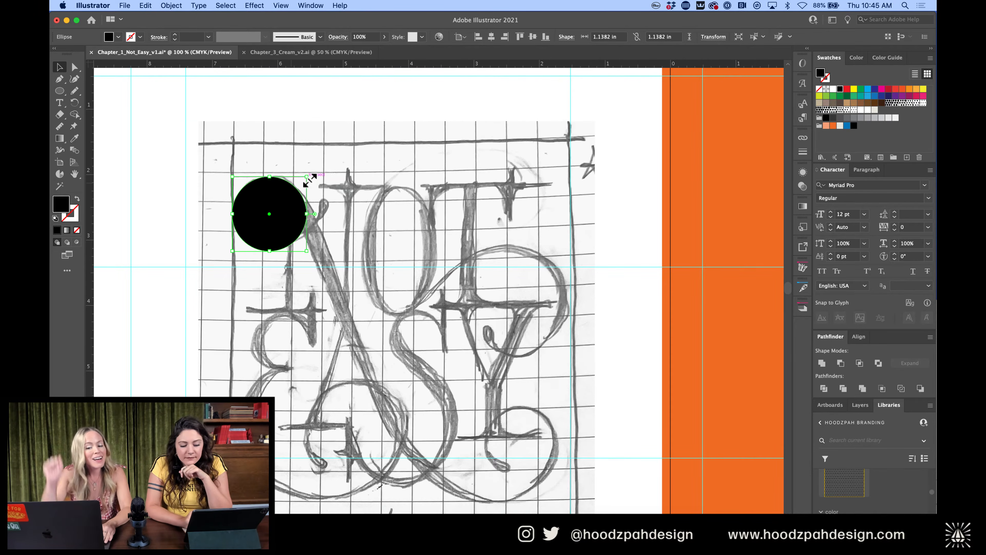
Cut the circle's path at its top anchor and swap its fill and stroke so it has only a black outline
{"action": "key", "text": "c"}
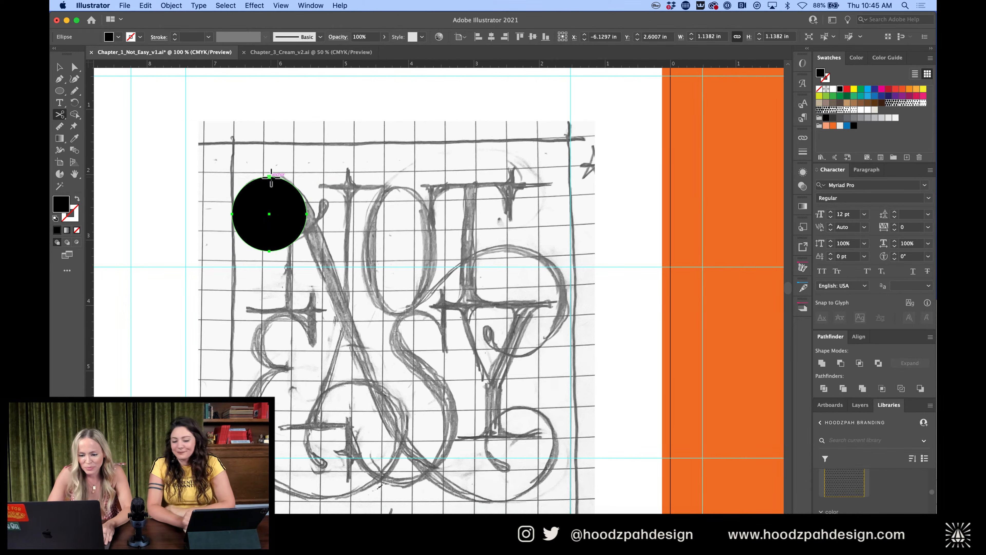
{"action": "left_click", "coordinate": [269, 176]}
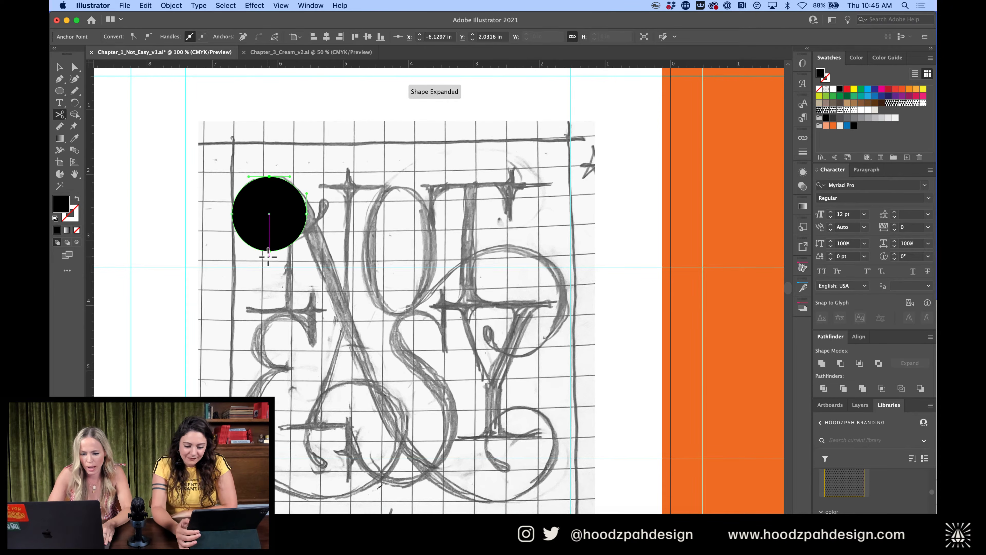
{"action": "key", "text": "v"}
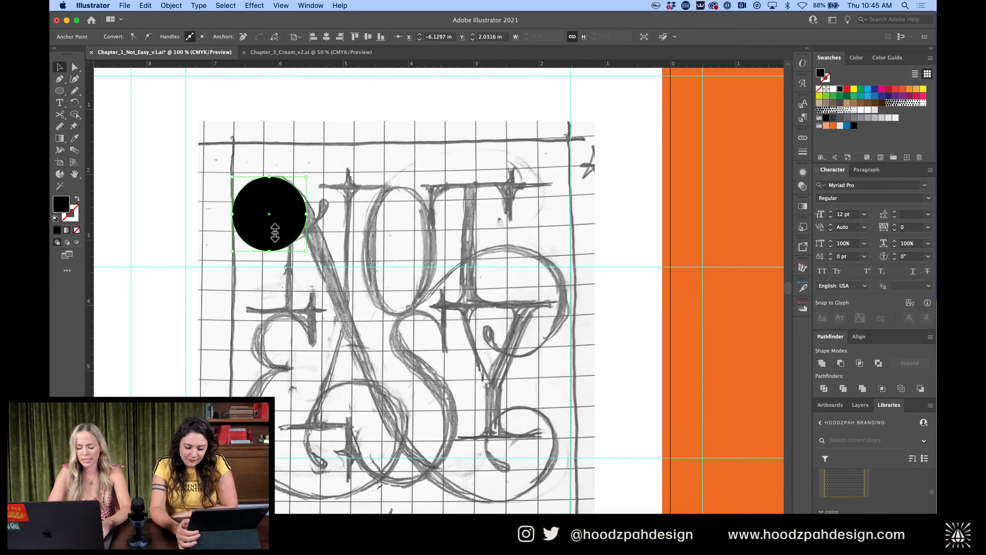
{"action": "left_click", "coordinate": [78, 198]}
{"action": "left_click", "coordinate": [138, 199]}
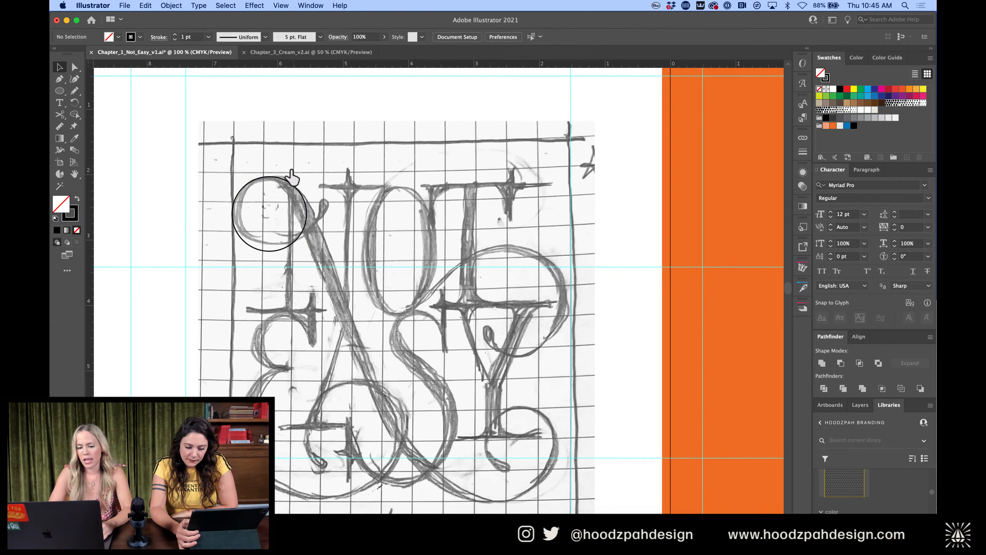
Cut the circle at its bottom anchor and delete its right half
{"action": "left_click", "coordinate": [284, 177]}
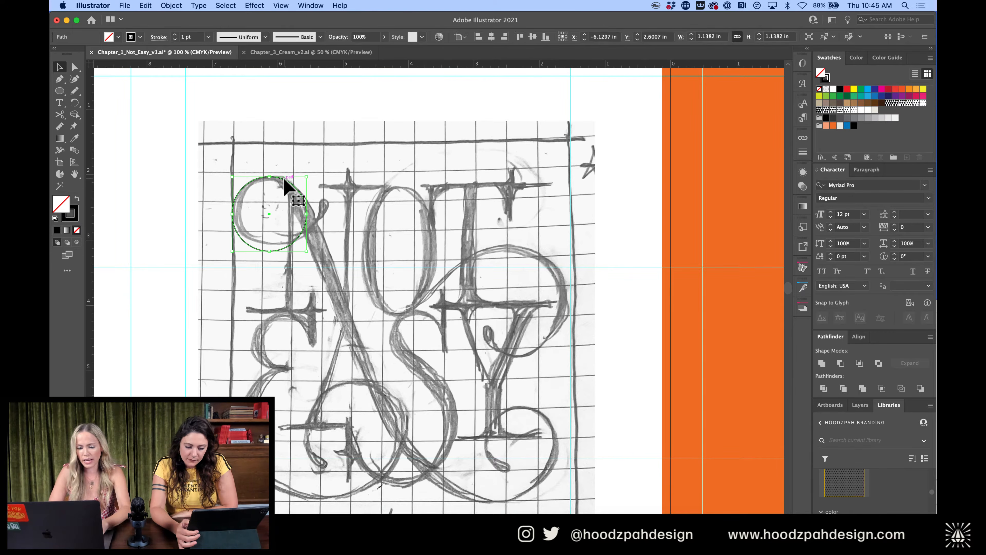
{"action": "key", "text": "c"}
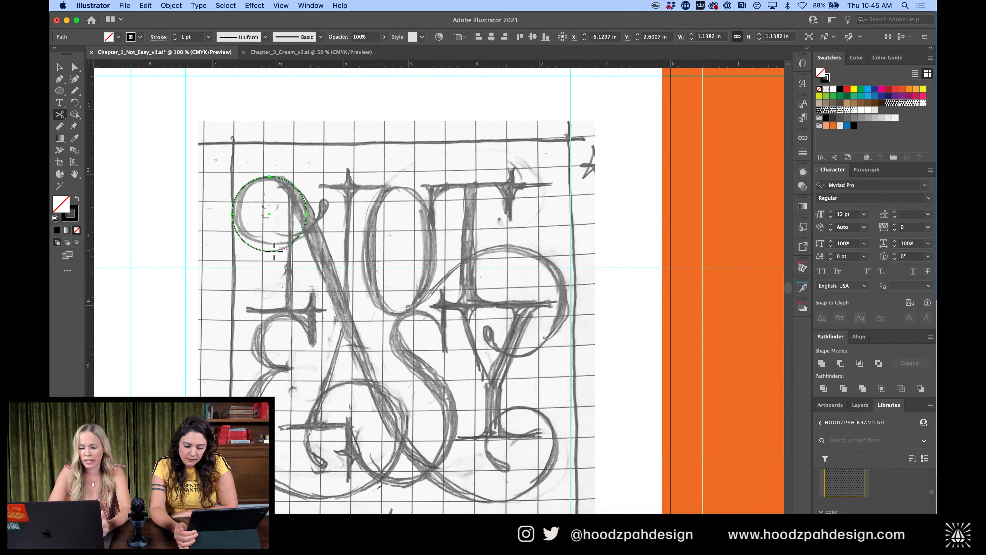
{"action": "left_click", "coordinate": [274, 251]}
{"action": "key", "text": "v"}
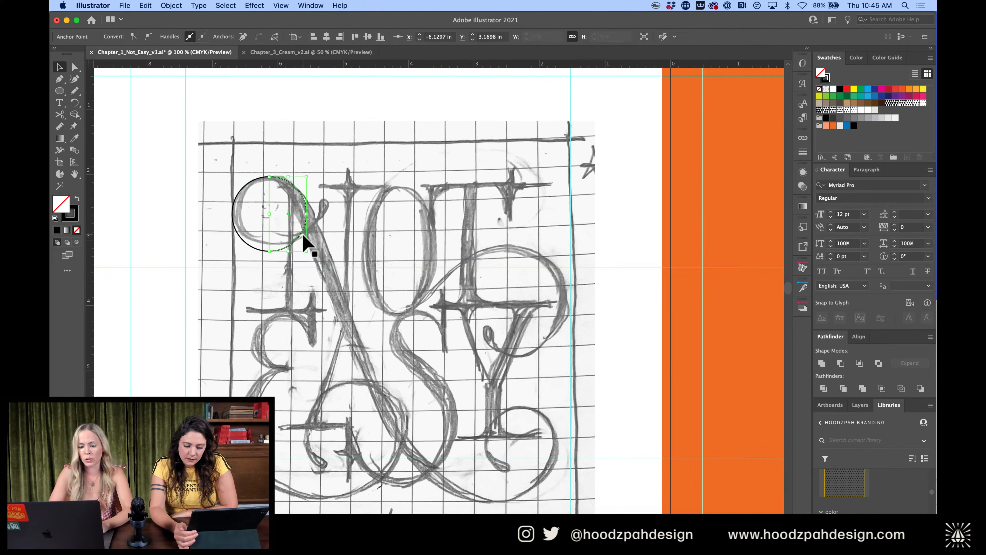
{"action": "key", "text": "BackSpace"}
Extend the arc from its top end with the Pen tool, tracing the N's diagonal down to the swash's lowest point beneath the Y
{"action": "key", "text": "p"}
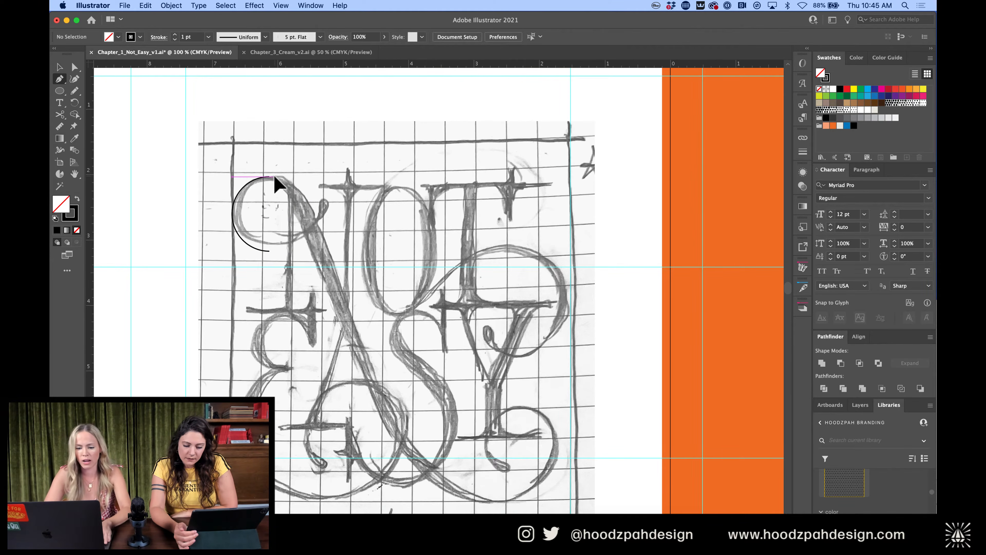
{"action": "left_click_drag", "start_coordinate": [269, 176], "coordinate": [285, 178]}
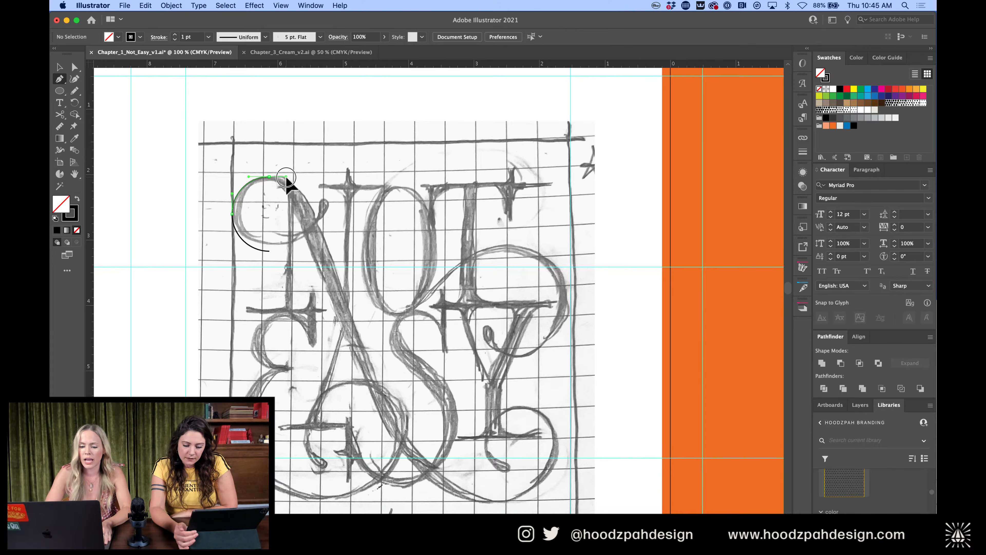
{"action": "left_click_drag", "start_coordinate": [352, 318], "coordinate": [402, 452]}
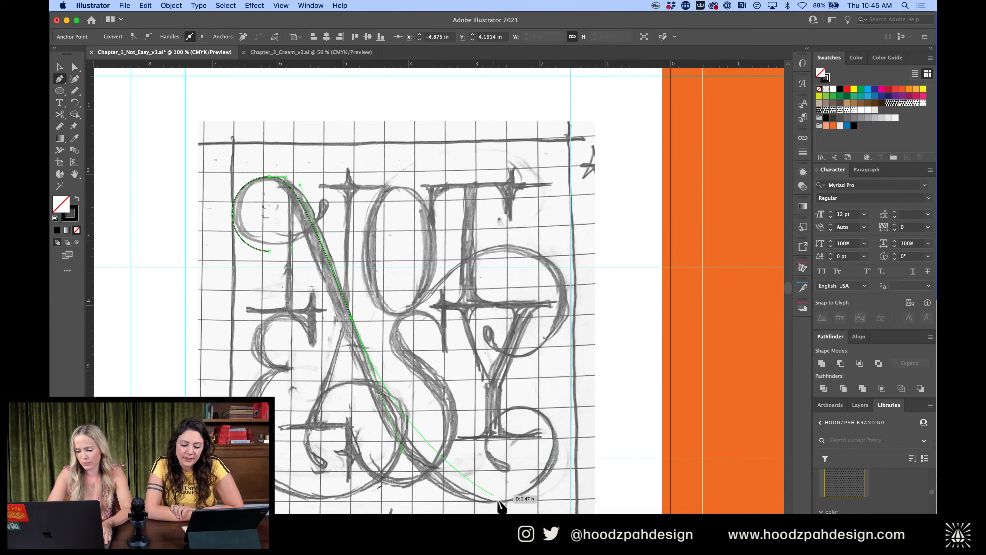
{"action": "left_click_drag", "start_coordinate": [499, 501], "coordinate": [559, 501]}
{"action": "left_click_drag", "start_coordinate": [499, 501], "coordinate": [517, 501]}
{"action": "scroll", "coordinate": [519, 501], "scroll_direction": "down", "scroll_amount": 3}
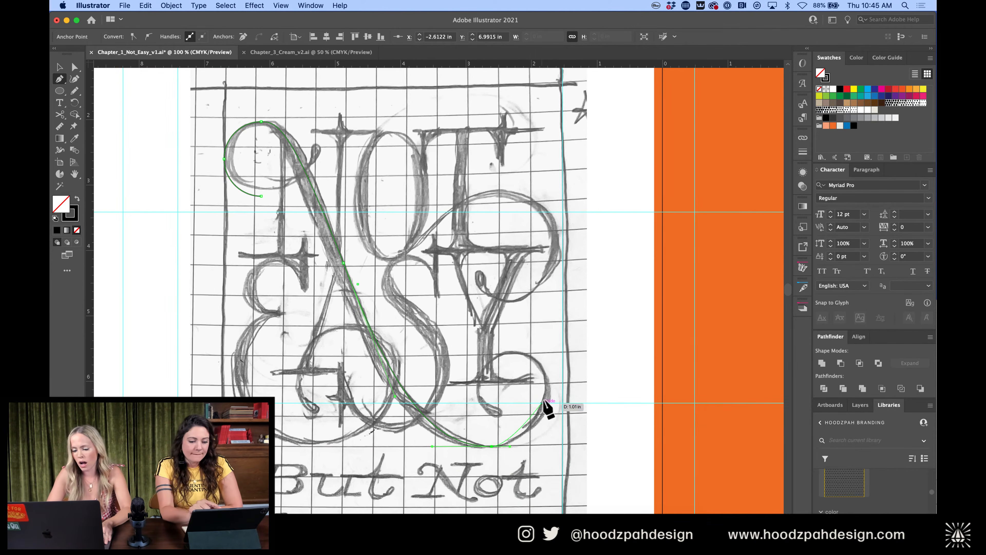
Continue the path around the swash's right side and over its top, ending at the inner tip beneath the Y
{"action": "left_click_drag", "start_coordinate": [545, 386], "coordinate": [545, 352]}
{"action": "key", "text": "super+z"}
{"action": "left_click_drag", "start_coordinate": [546, 400], "coordinate": [495, 351]}
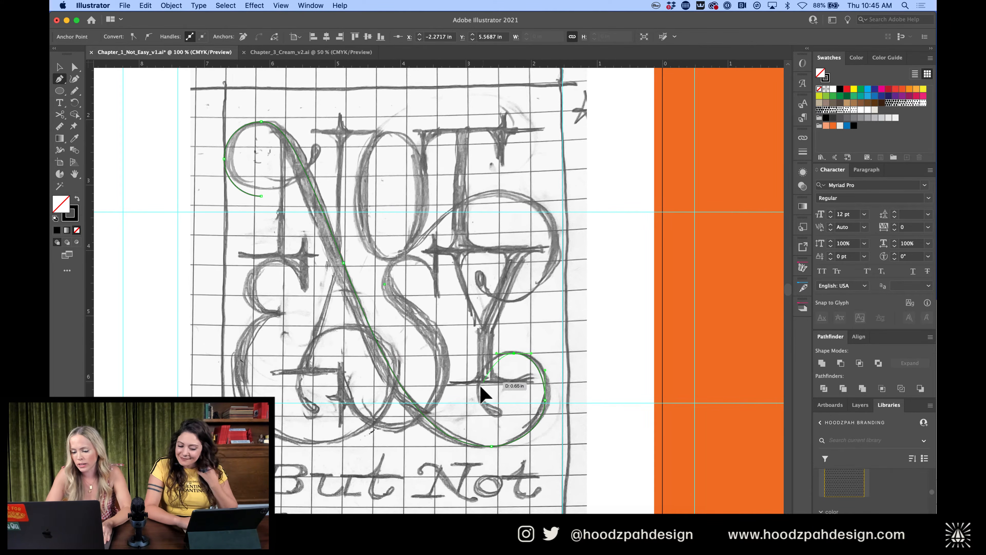
{"action": "left_click_drag", "start_coordinate": [480, 386], "coordinate": [514, 414]}
Smooth the swash loop by shifting its top anchor left and right anchor up, and adjusting the handles around the curve
{"action": "key", "text": "super+equal"}
{"action": "key", "text": "super+equal"}
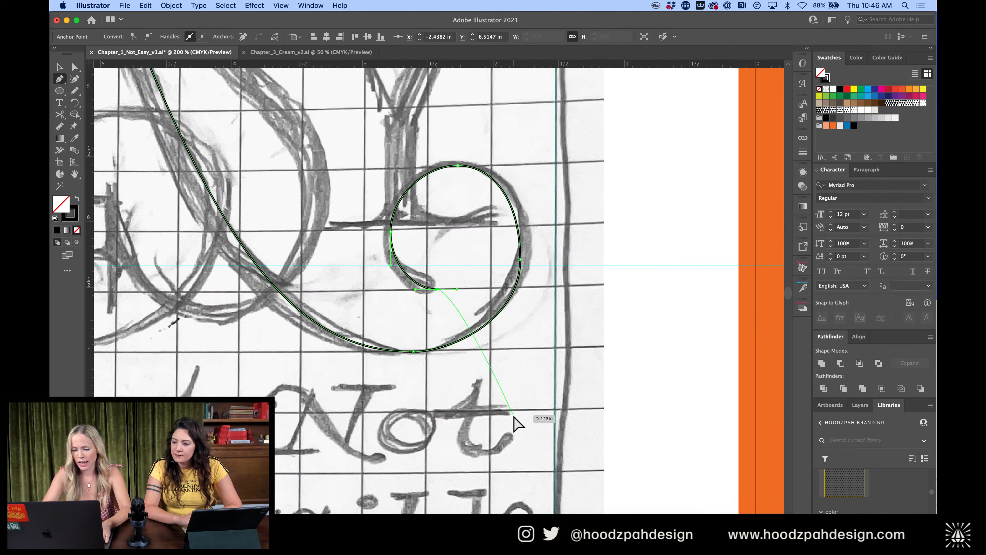
{"action": "left_click", "coordinate": [458, 169], "text": "super"}
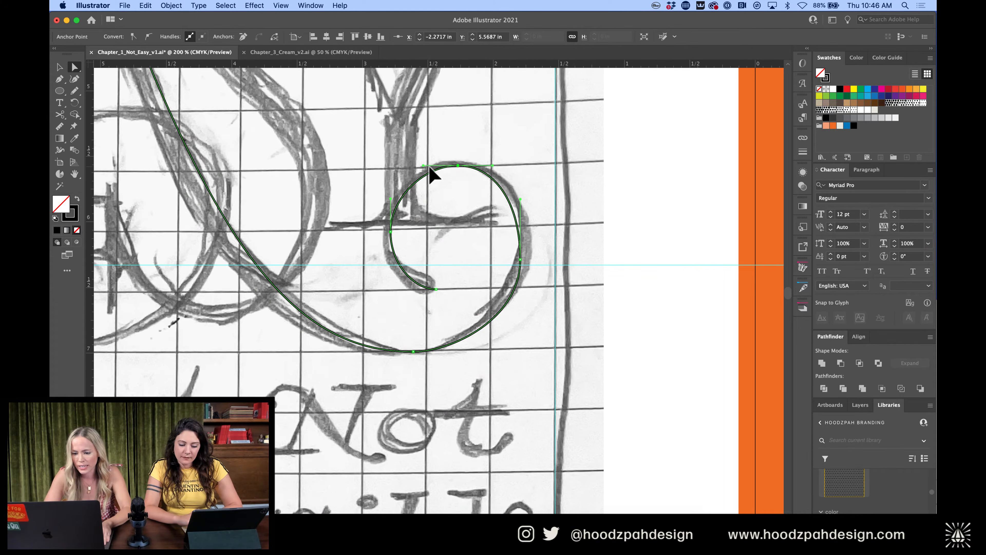
{"action": "key", "text": "Left"}
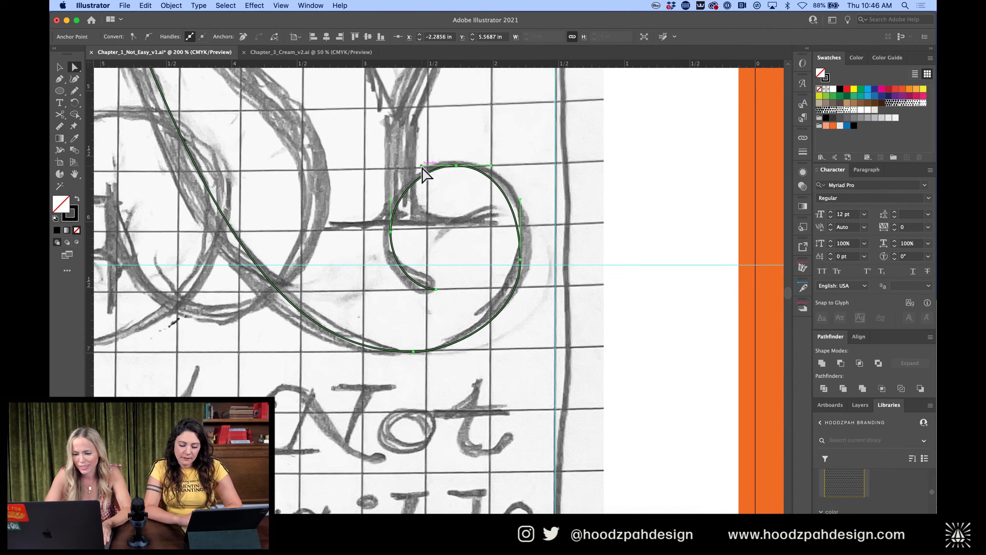
{"action": "left_click_drag", "start_coordinate": [421, 167], "coordinate": [417, 166]}
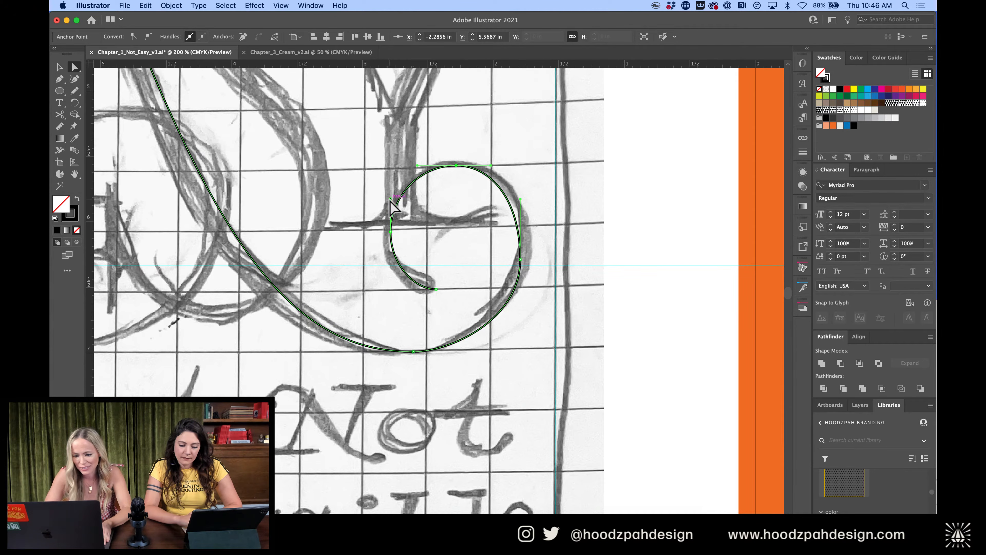
{"action": "left_click_drag", "start_coordinate": [389, 199], "coordinate": [390, 194]}
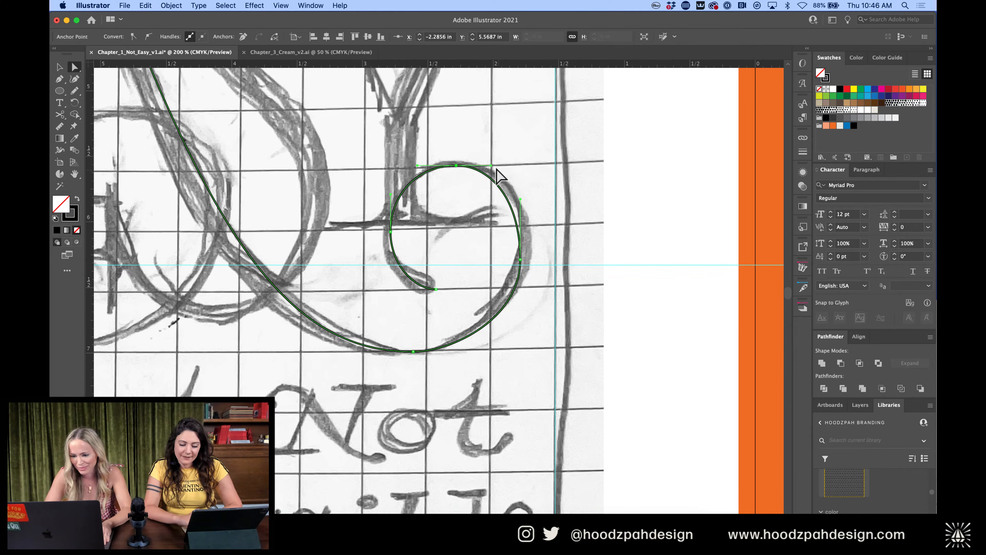
{"action": "left_click_drag", "start_coordinate": [491, 166], "coordinate": [497, 166]}
{"action": "left_click_drag", "start_coordinate": [521, 259], "coordinate": [521, 240]}
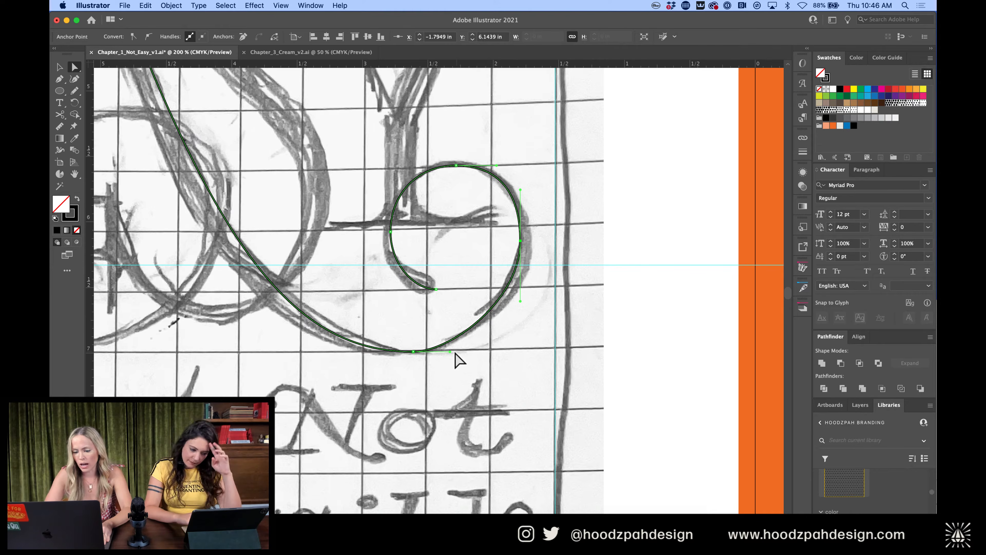
{"action": "left_click_drag", "start_coordinate": [450, 352], "coordinate": [464, 351]}
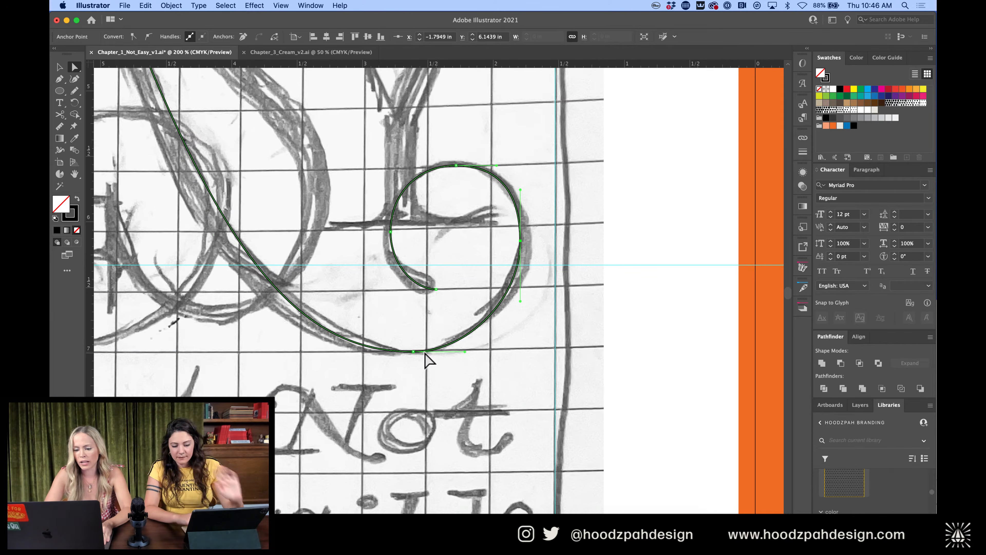
Nudge the swash's lowest anchor left and slightly lengthen its right-hand handle
{"action": "left_click", "coordinate": [413, 353]}
{"action": "key", "text": "Left"}
{"action": "key", "text": "Left"}
{"action": "key", "text": "Left"}
{"action": "key", "text": "Left"}
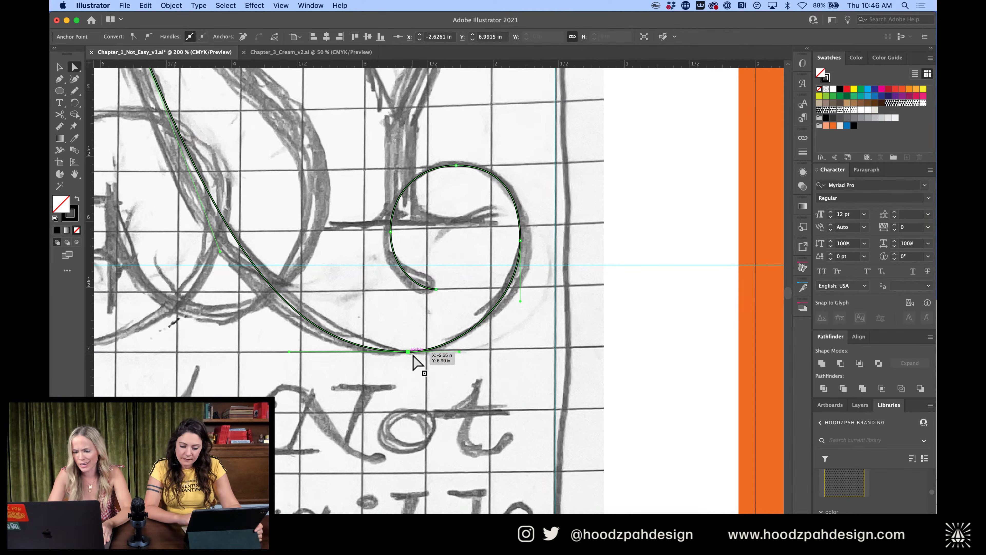
{"action": "left_click_drag", "start_coordinate": [459, 351], "coordinate": [460, 352]}
Adjust the lower handle of the swash's rightmost anchor and nudge that anchor slightly upward
{"action": "left_click_drag", "start_coordinate": [520, 302], "coordinate": [520, 307]}
{"action": "left_click", "coordinate": [521, 241]}
{"action": "key", "text": "shift+Up"}
{"action": "key", "text": "Down"}
{"action": "key", "text": "Down"}
{"action": "key", "text": "Down"}
{"action": "key", "text": "Down"}
{"action": "key", "text": "Down"}
{"action": "key", "text": "Down"}
{"action": "key", "text": "Down"}
{"action": "key", "text": "Down"}
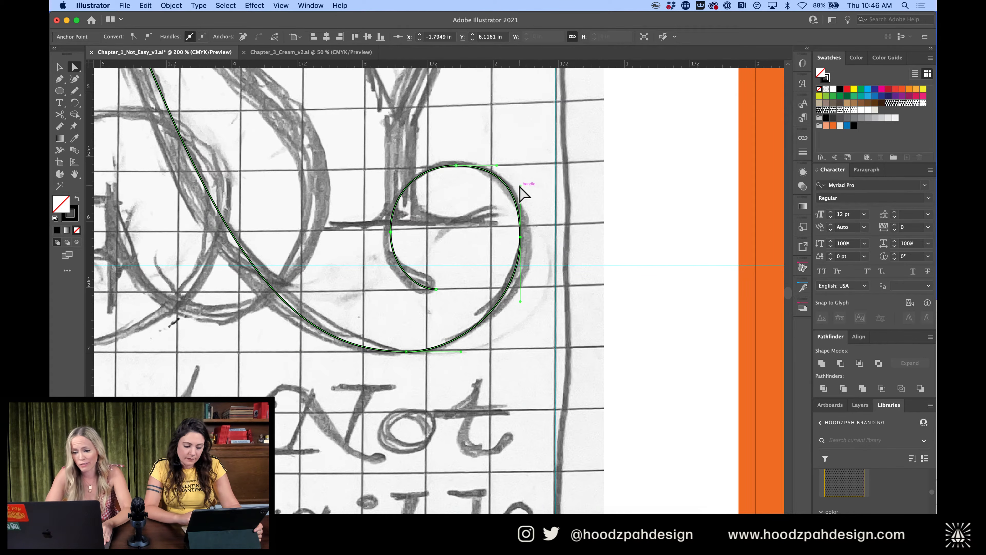
Review the traced N stroke against the whole sketch, at reduced size and with the path deselected
{"action": "key", "text": "super+minus"}
{"action": "key", "text": "super+minus"}
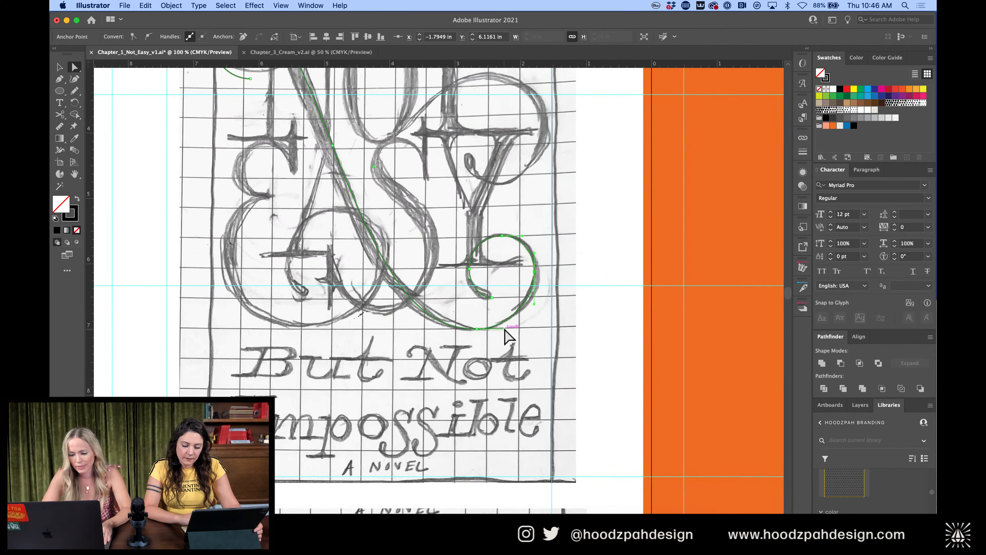
{"action": "key", "text": "super+minus"}
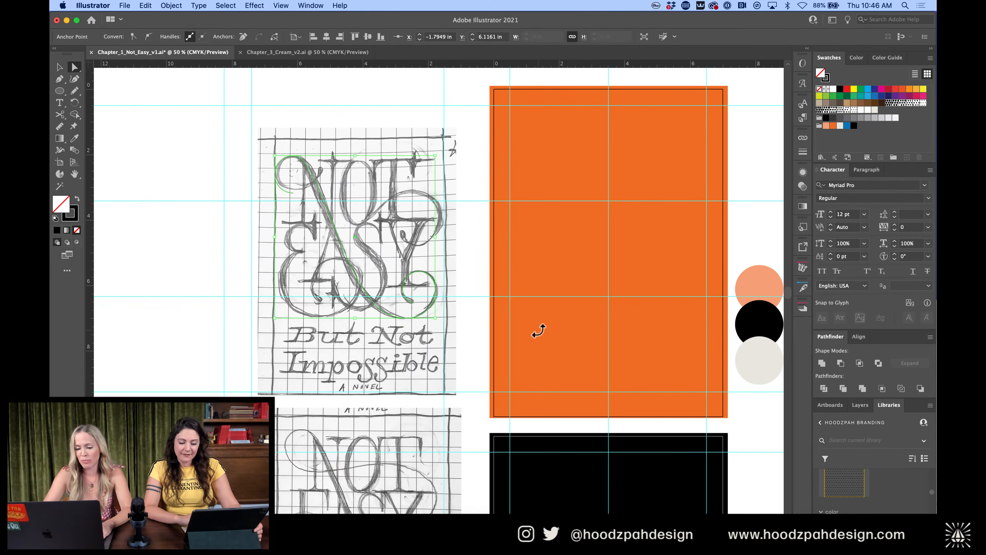
{"action": "key", "text": "super+plus"}
{"action": "key", "text": "super+plus"}
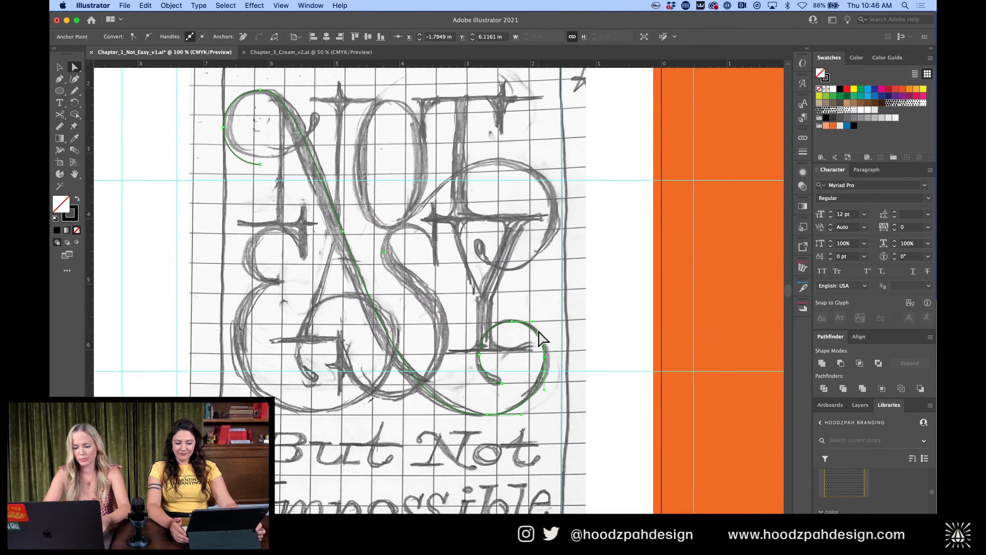
{"action": "key", "text": "v"}
{"action": "left_click", "coordinate": [155, 218]}
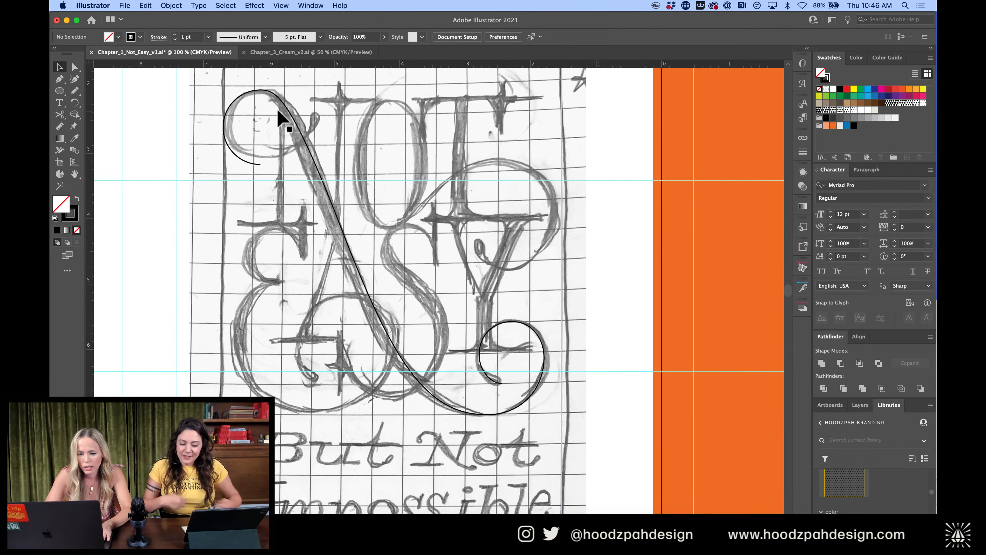
Smooth the N's upper bend by shortening the diagonal's upper handle and lengthening the loop's top-anchor handle toward the diagonal
{"action": "key", "text": "a"}
{"action": "left_click", "coordinate": [268, 92]}
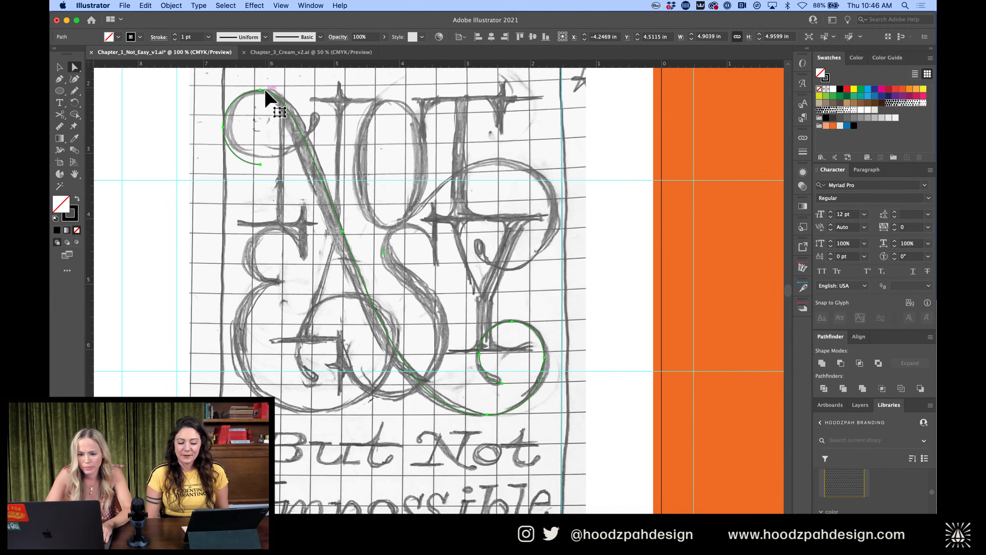
{"action": "left_click", "coordinate": [261, 91]}
{"action": "key", "text": "super+plus"}
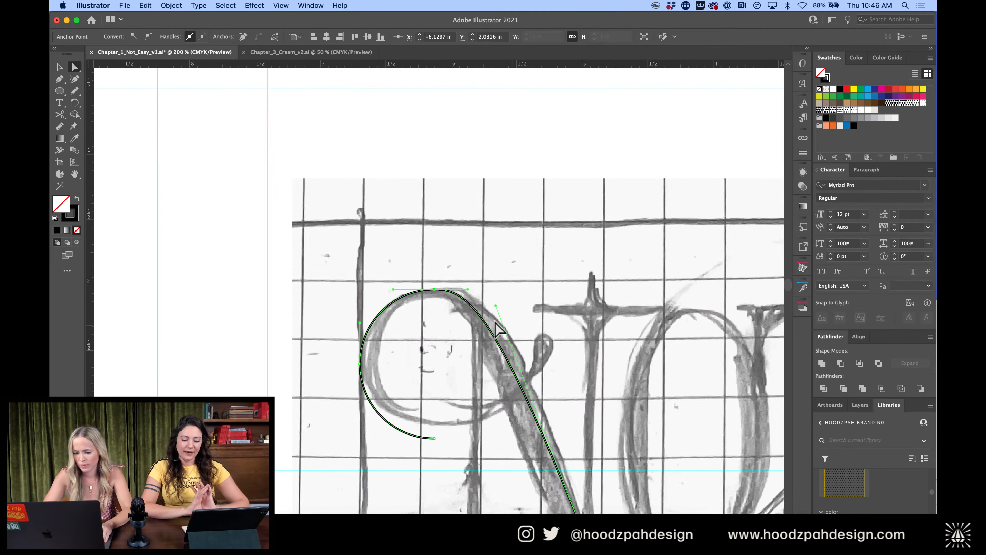
{"action": "left_click_drag", "start_coordinate": [467, 289], "coordinate": [521, 363]}
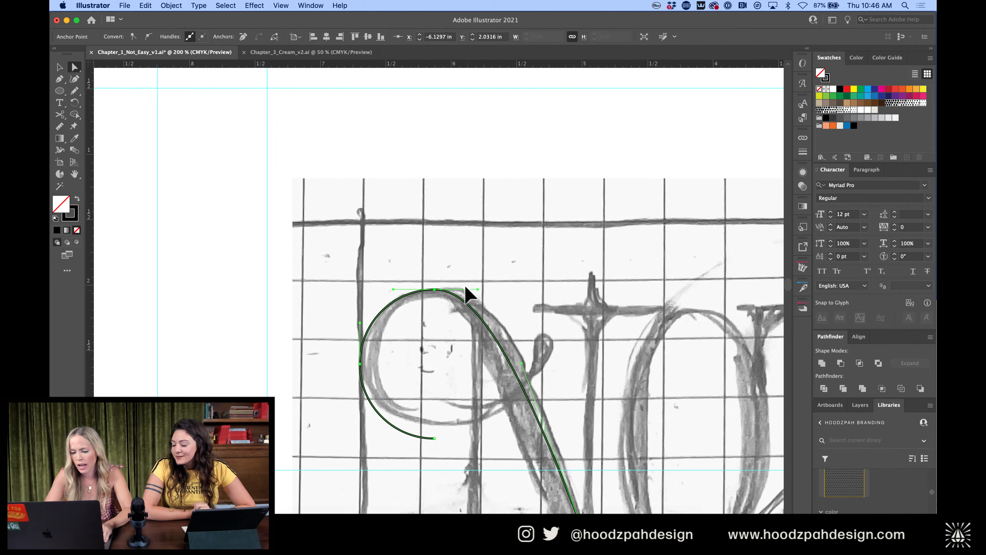
{"action": "left_click_drag", "start_coordinate": [478, 290], "coordinate": [492, 291]}
Shift the top anchor of the N's upper loop slightly left and nudge it down
{"action": "key", "text": "super+minus"}
{"action": "scroll", "coordinate": [493, 292], "scroll_direction": "down", "scroll_amount": 4}
{"action": "scroll", "coordinate": [492, 291], "scroll_direction": "right", "scroll_amount": 2}
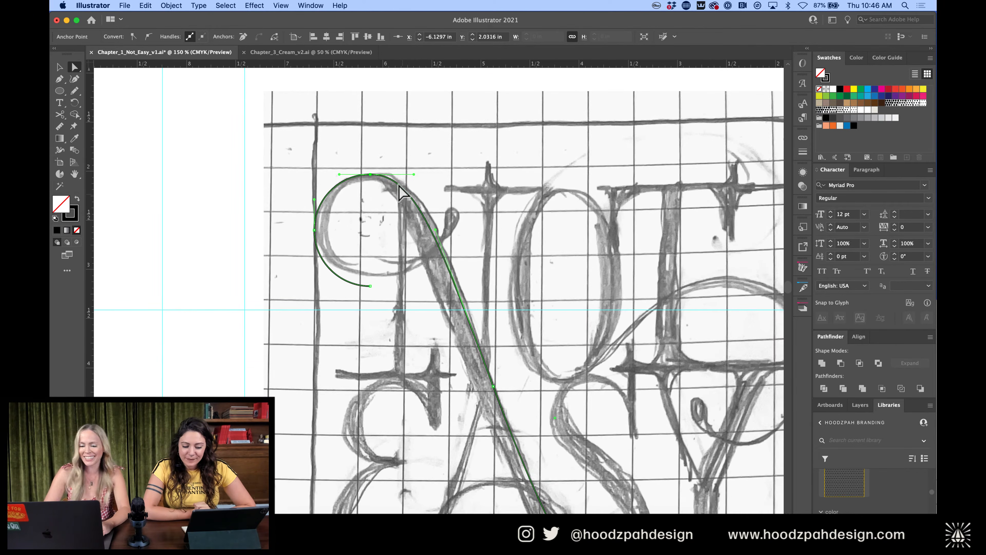
{"action": "left_click_drag", "start_coordinate": [370, 174], "coordinate": [337, 174]}
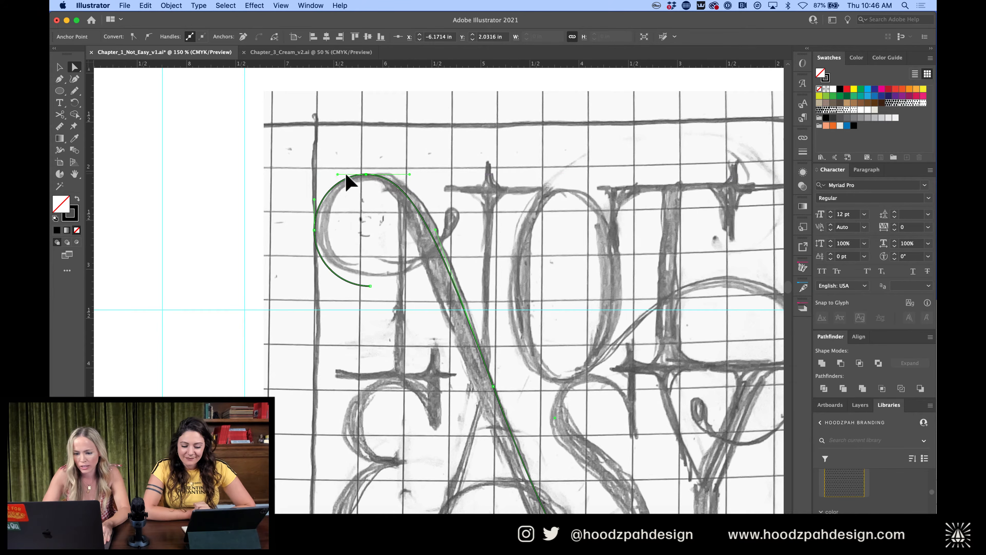
{"action": "key", "text": "Down"}
{"action": "key", "text": "Down"}
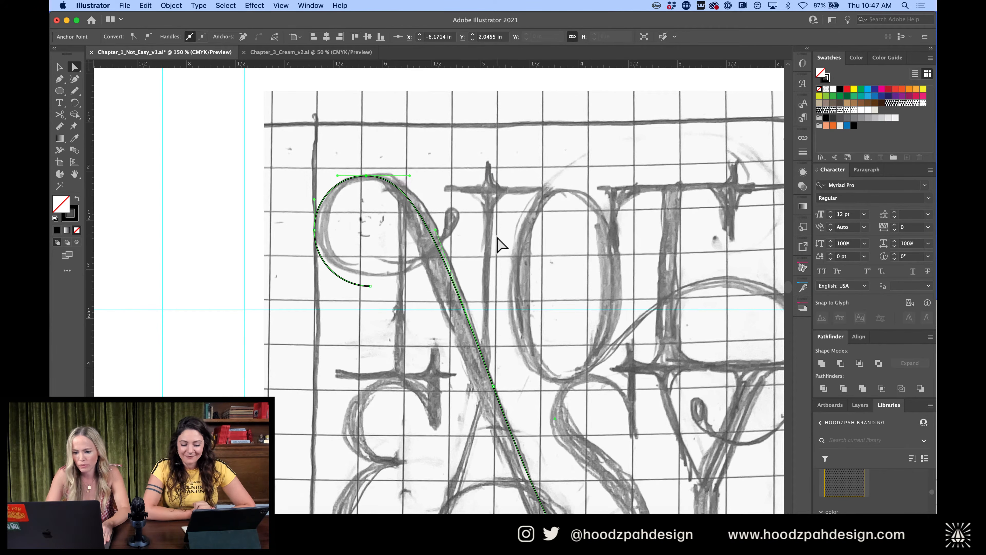
Examine the traced N stroke against the first sketch and compare it with the alternate sketch below
{"action": "key", "text": "super+minus"}
{"action": "key", "text": "super+minus"}
{"action": "scroll", "coordinate": [520, 287], "scroll_direction": "down", "scroll_amount": 10}
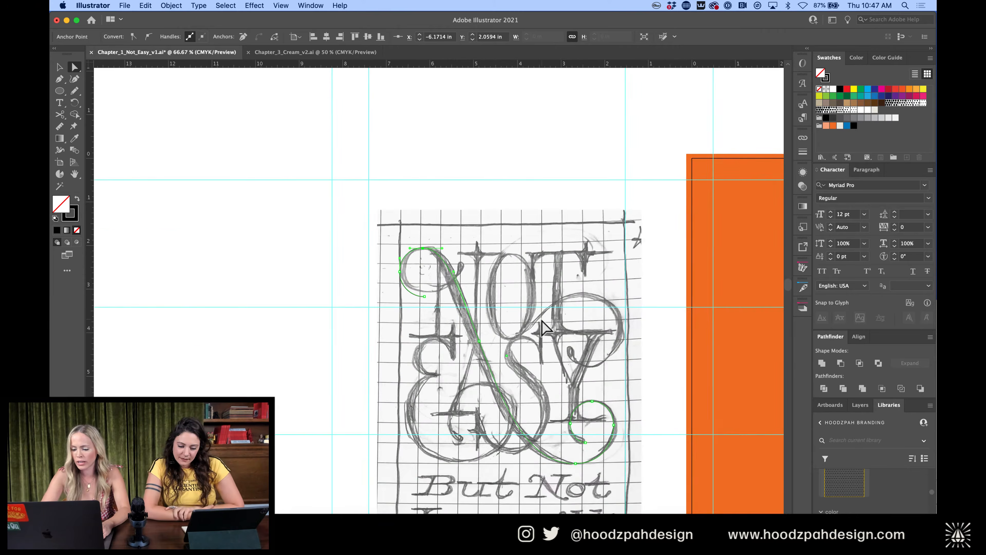
{"action": "scroll", "coordinate": [546, 328], "scroll_direction": "down", "scroll_amount": 5}
{"action": "scroll", "coordinate": [546, 328], "scroll_direction": "up", "scroll_amount": 1}
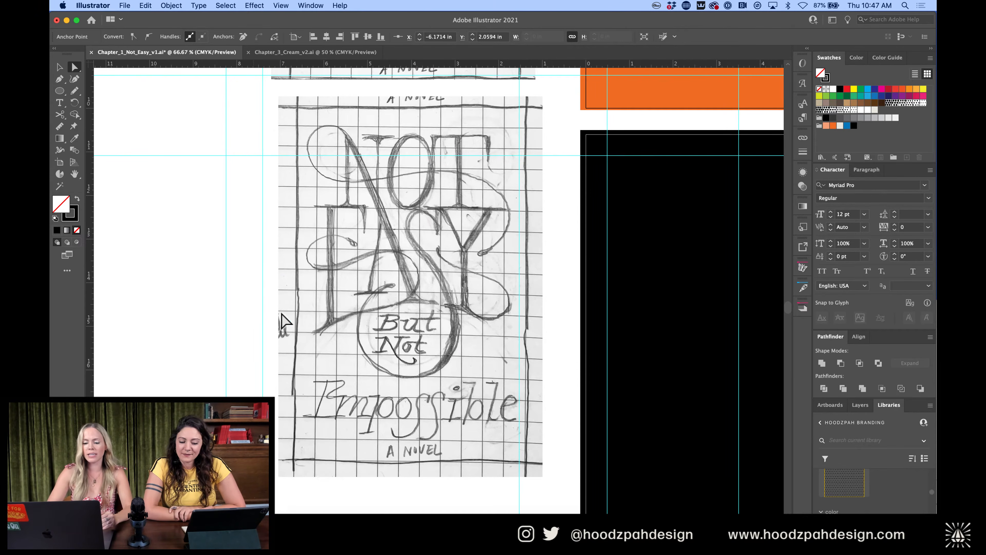
{"action": "scroll", "coordinate": [456, 372], "scroll_direction": "up", "scroll_amount": 10}
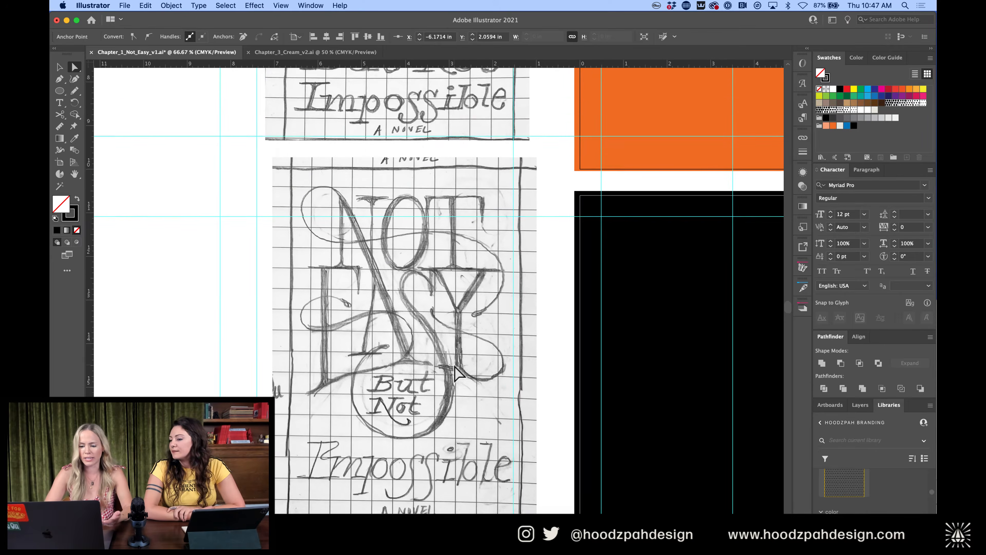
{"action": "scroll", "coordinate": [456, 373], "scroll_direction": "up", "scroll_amount": 2}
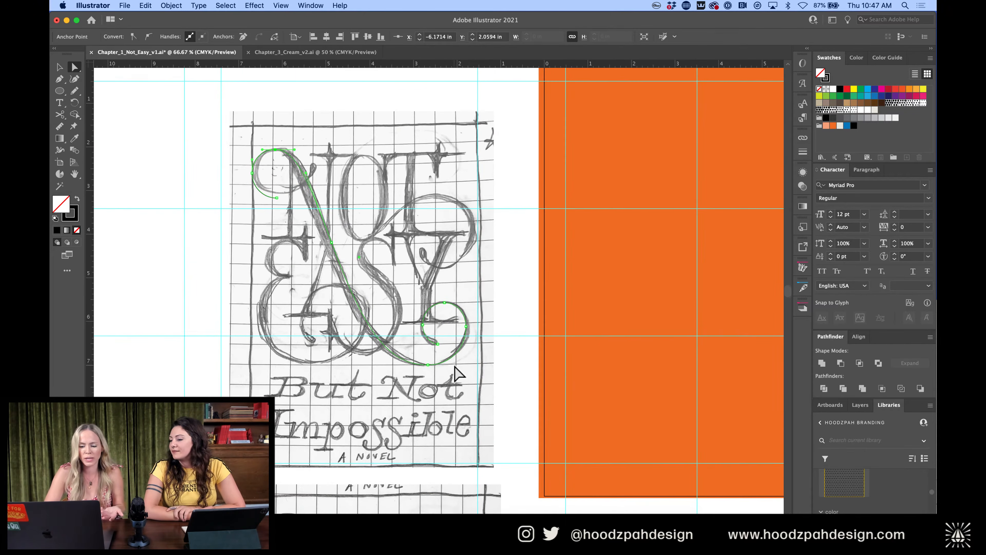
{"action": "scroll", "coordinate": [455, 371], "scroll_direction": "up", "scroll_amount": 6}
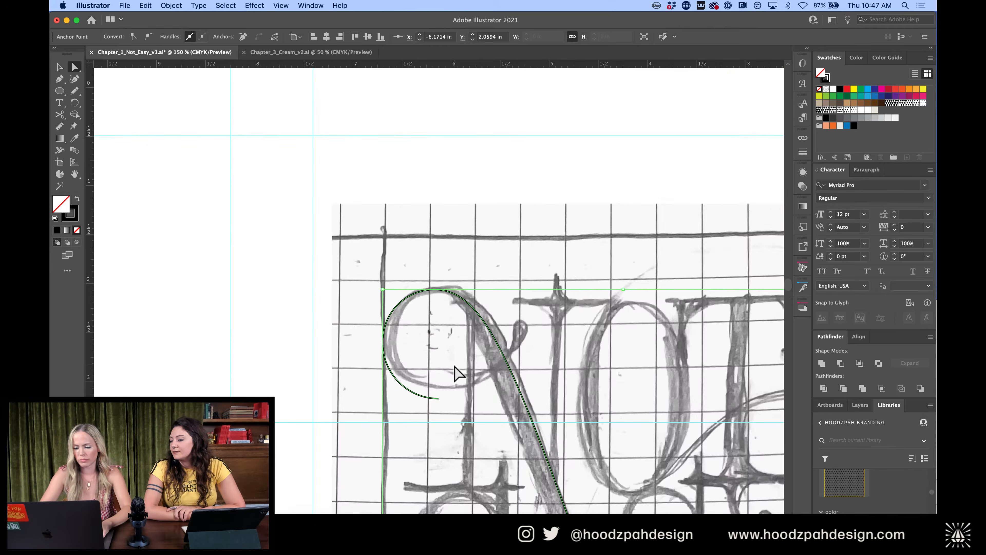
{"action": "scroll", "coordinate": [578, 333], "scroll_direction": "down", "scroll_amount": 3}
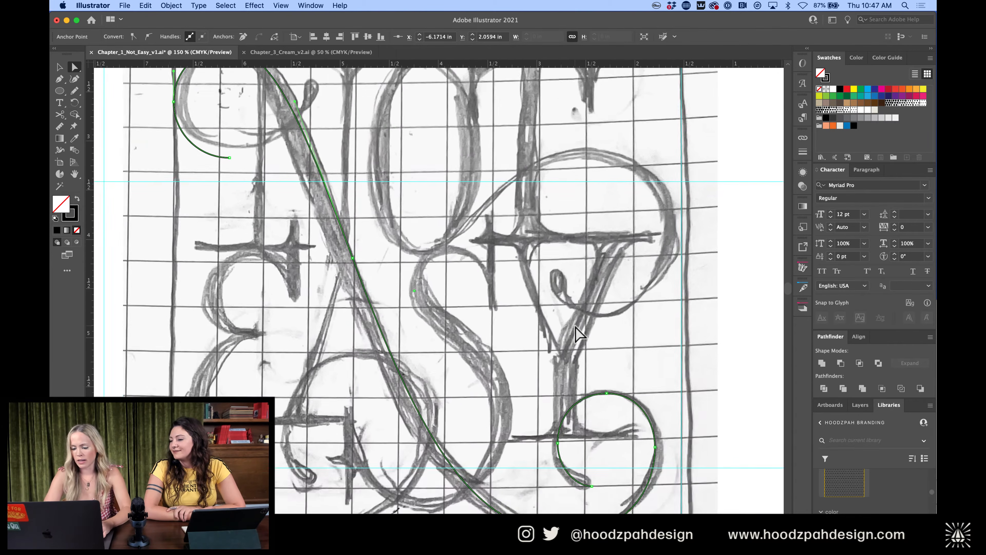
Nudge the lower swash's rightmost anchor right and lengthen its vertical handles to round out the curve
{"action": "scroll", "coordinate": [579, 333], "scroll_direction": "up", "scroll_amount": 3}
{"action": "left_click", "coordinate": [551, 487]}
{"action": "scroll", "coordinate": [637, 424], "scroll_direction": "right", "scroll_amount": 3}
{"action": "scroll", "coordinate": [636, 424], "scroll_direction": "down", "scroll_amount": 1}
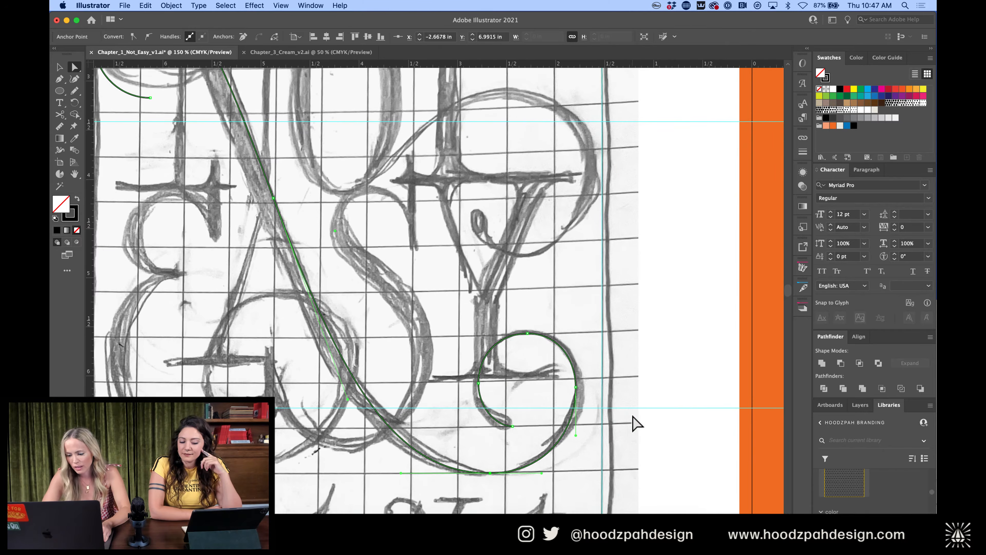
{"action": "left_click", "coordinate": [575, 387]}
{"action": "key", "text": "Right"}
{"action": "key", "text": "Right"}
{"action": "key", "text": "Right"}
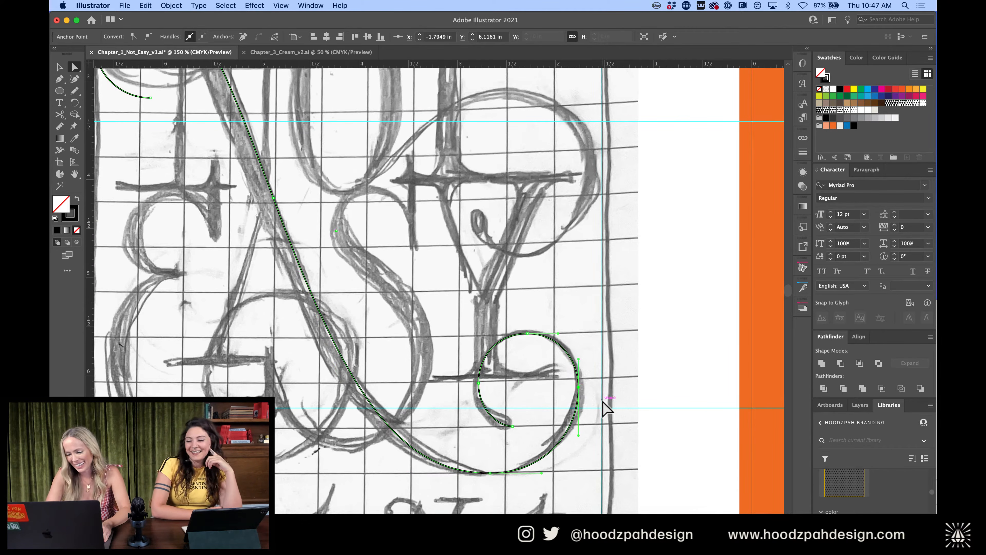
{"action": "left_click_drag", "start_coordinate": [580, 359], "coordinate": [580, 357]}
{"action": "left_click_drag", "start_coordinate": [580, 435], "coordinate": [580, 446]}
{"action": "key", "text": "super+minus"}
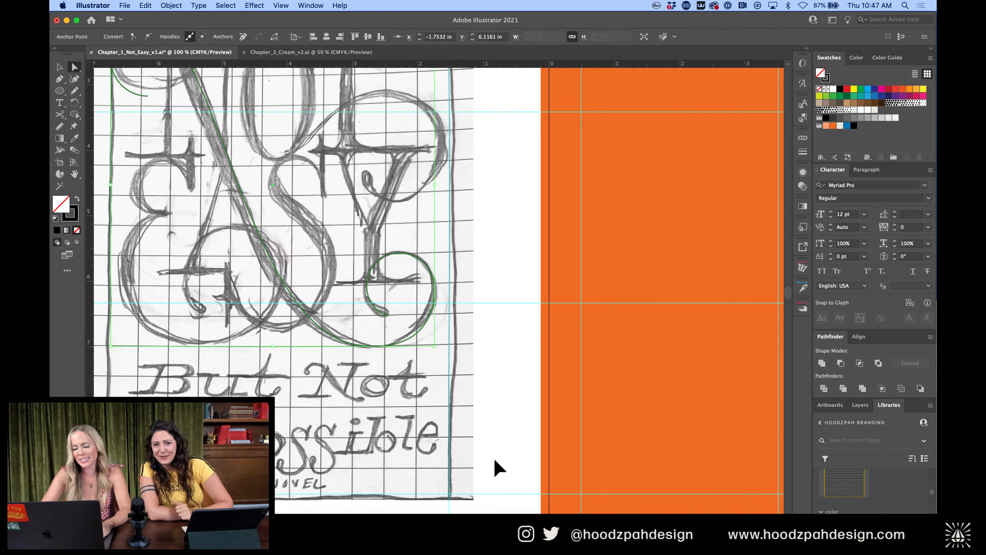
Review the N's overall shape and its open upper loop, with the path deselected
{"action": "scroll", "coordinate": [459, 334], "scroll_direction": "up", "scroll_amount": 4}
{"action": "scroll", "coordinate": [459, 334], "scroll_direction": "left", "scroll_amount": 5}
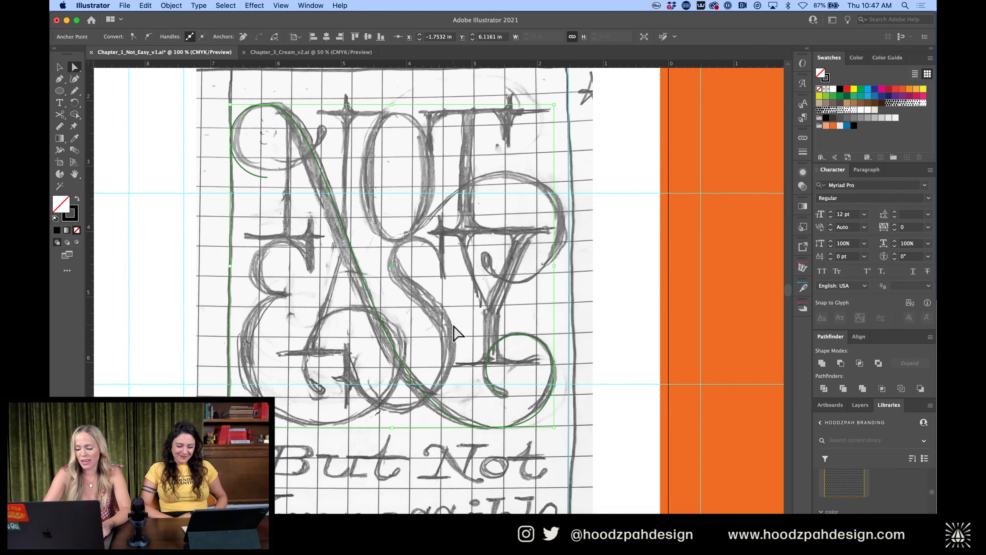
{"action": "key", "text": "super+equal"}
{"action": "scroll", "coordinate": [454, 326], "scroll_direction": "up", "scroll_amount": 6}
{"action": "scroll", "coordinate": [453, 326], "scroll_direction": "left", "scroll_amount": 9}
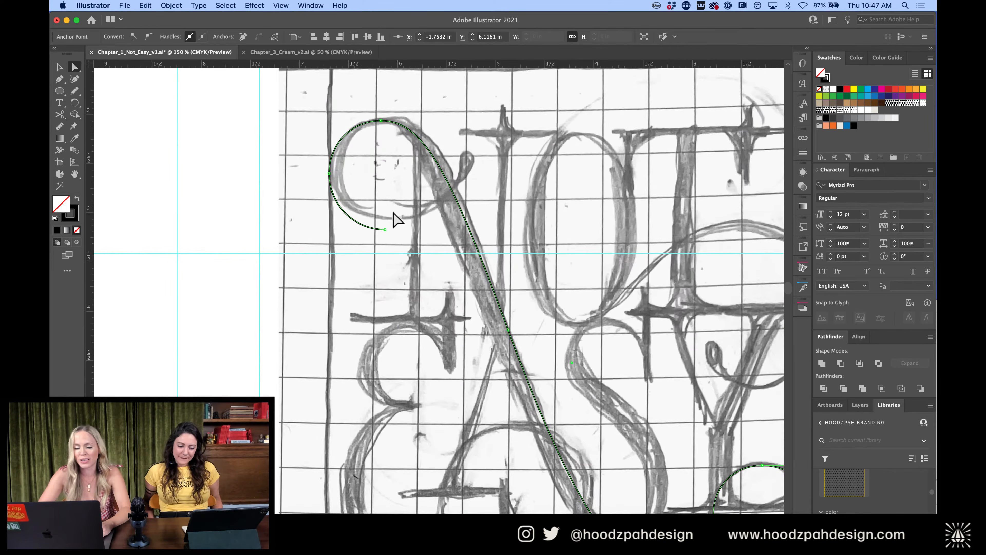
{"action": "left_click", "coordinate": [385, 229]}
{"action": "key", "text": "super+equal"}
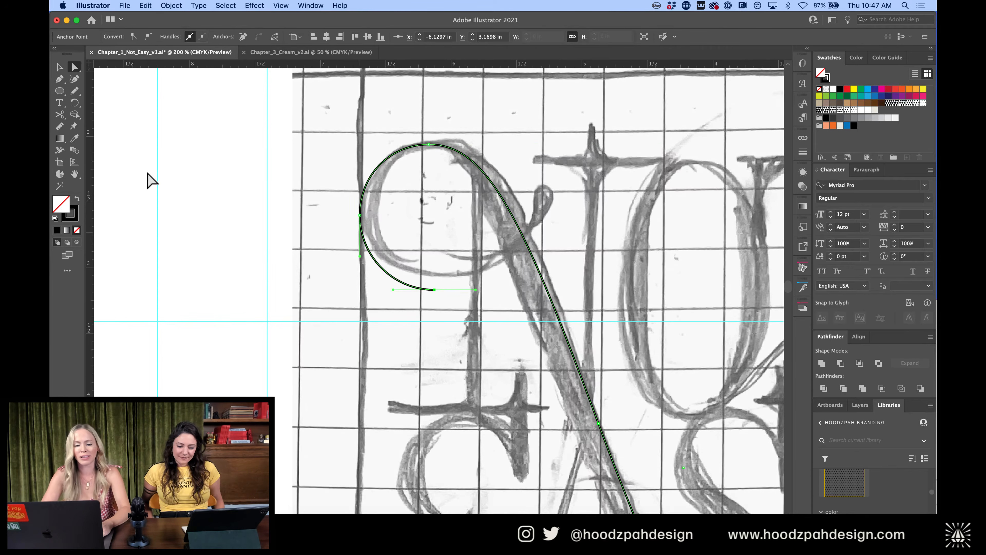
{"action": "left_click", "coordinate": [59, 66]}
{"action": "left_click", "coordinate": [170, 180]}
{"action": "key", "text": "super+minus"}
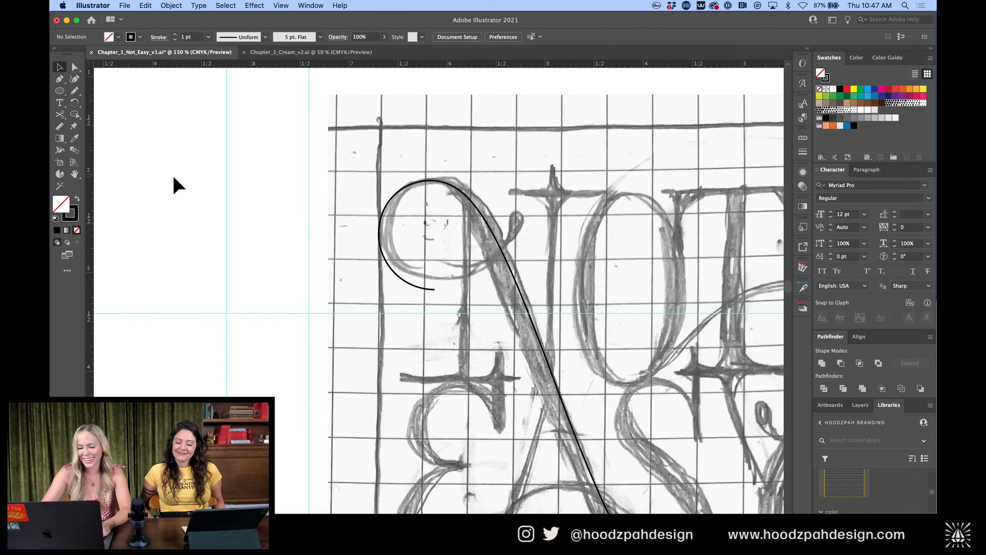
Slightly lengthen the upper loop's top-anchor handle that leads into the N's diagonal
{"action": "key", "text": "a"}
{"action": "left_click", "coordinate": [480, 213]}
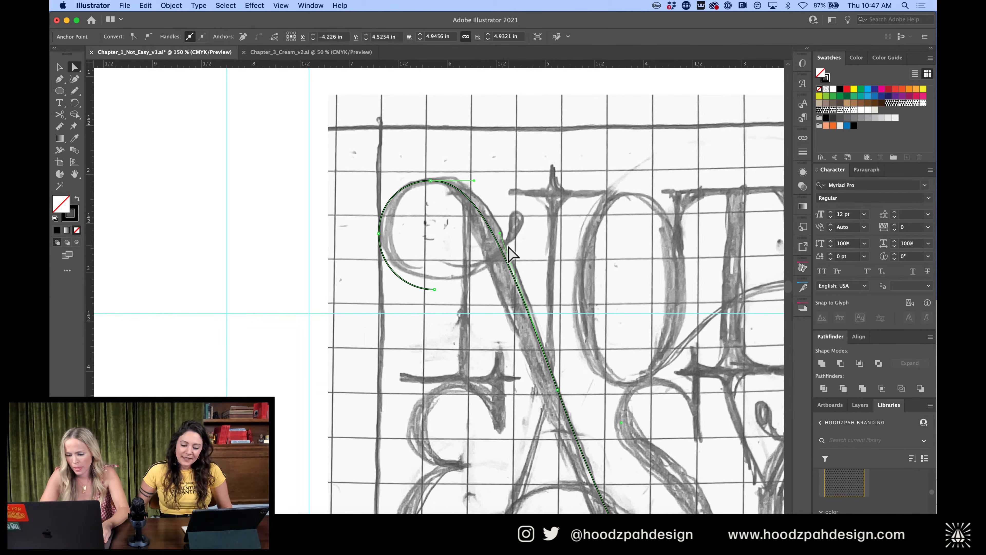
{"action": "left_click_drag", "start_coordinate": [474, 181], "coordinate": [478, 181]}
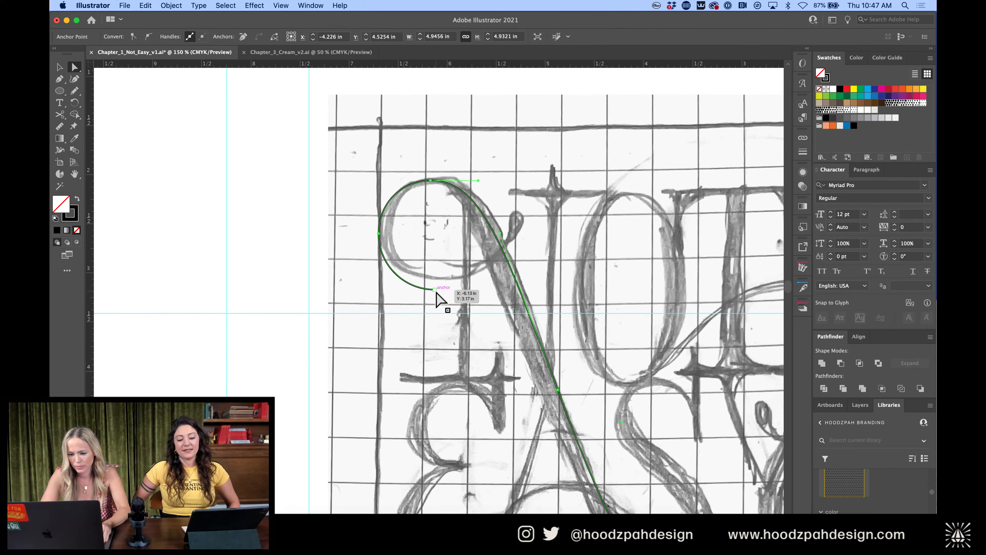
Extend the upper loop from its open end with the Pen tool, curving across the diagonal up to the sketched curl
{"action": "key", "text": "p"}
{"action": "left_click_drag", "start_coordinate": [434, 290], "coordinate": [465, 289]}
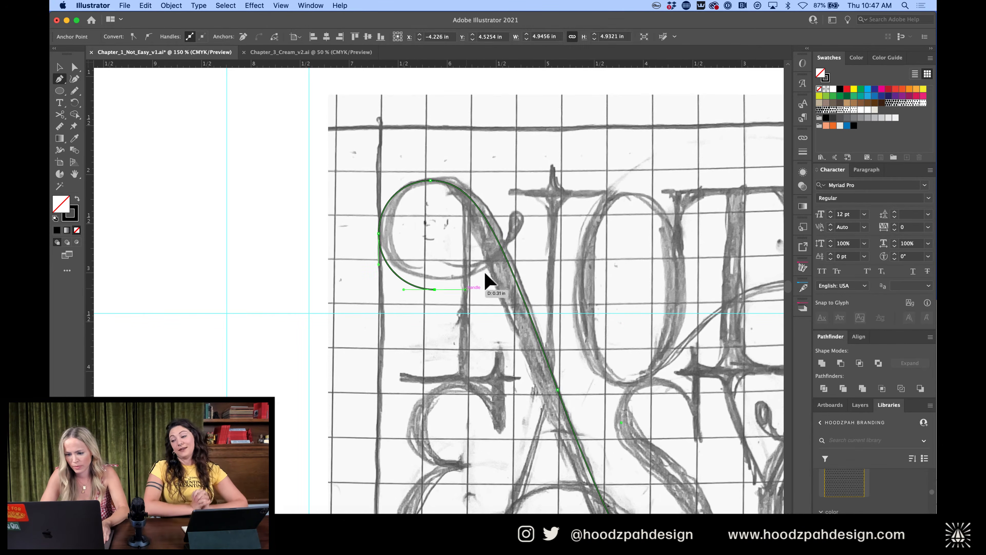
{"action": "left_click_drag", "start_coordinate": [520, 221], "coordinate": [522, 175]}
{"action": "key", "text": "a"}
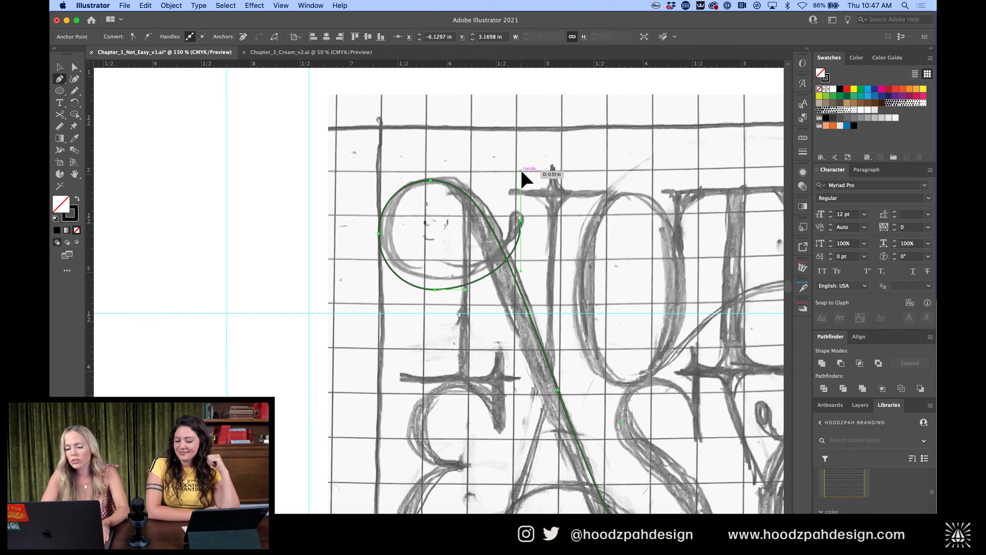
Shift the upper loop's bottom anchor to the right and slightly lengthen the handles rounding its lower-left curve
{"action": "left_click", "coordinate": [434, 289]}
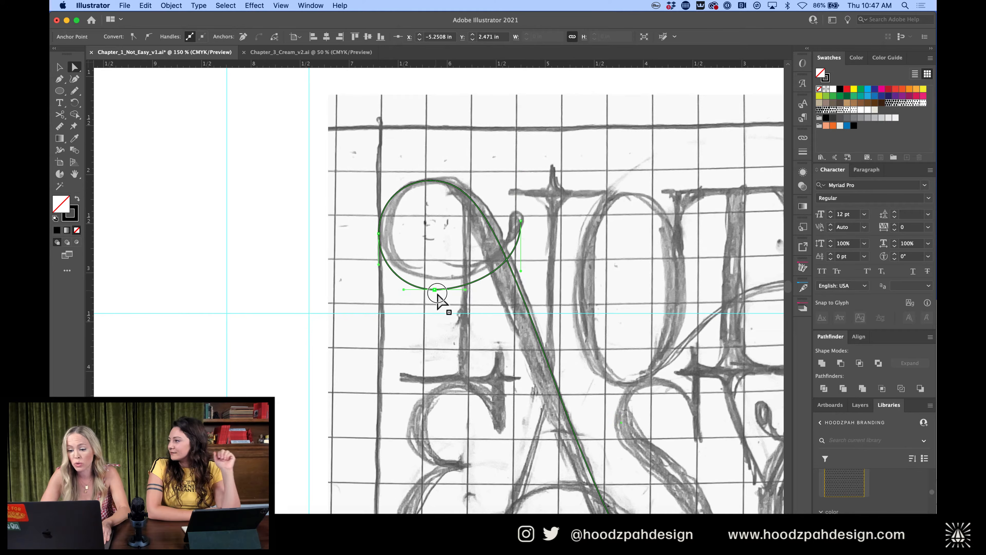
{"action": "key", "text": "shift+Right"}
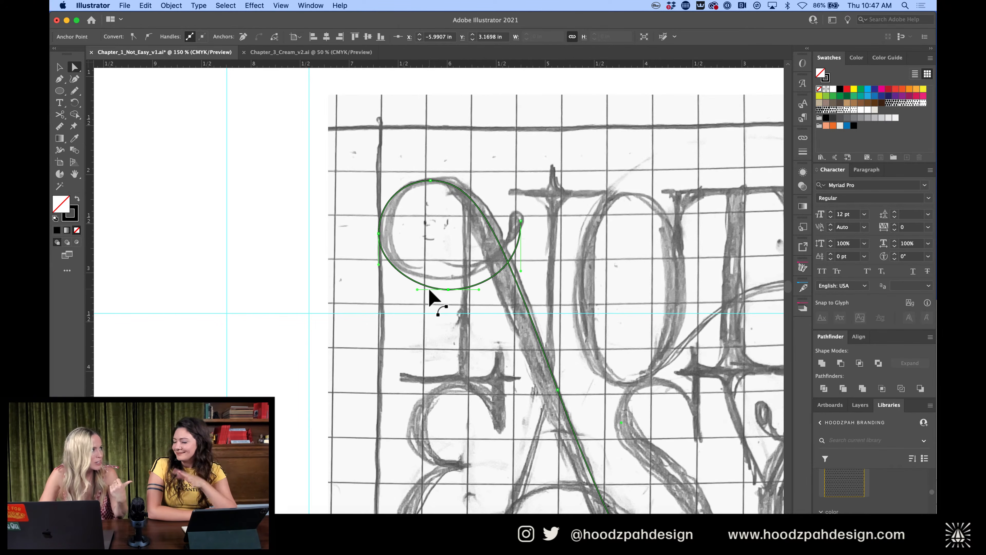
{"action": "key", "text": "Left"}
{"action": "key", "text": "Left"}
{"action": "key", "text": "Left"}
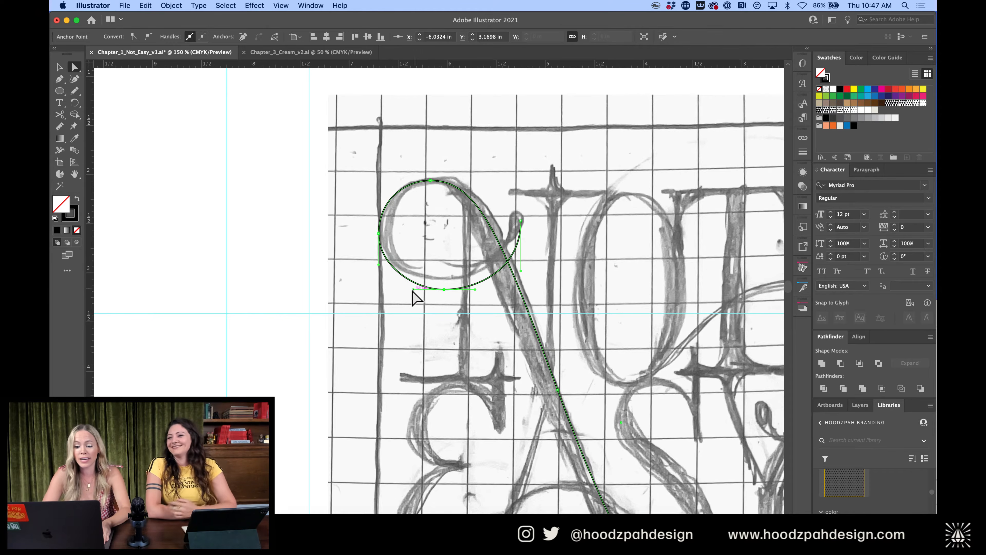
{"action": "left_click_drag", "start_coordinate": [413, 291], "coordinate": [378, 268]}
Nudge the upper loop's top and leftmost anchors together down and slightly left
{"action": "left_click", "coordinate": [430, 180]}
{"action": "left_click", "coordinate": [378, 233], "text": "shift"}
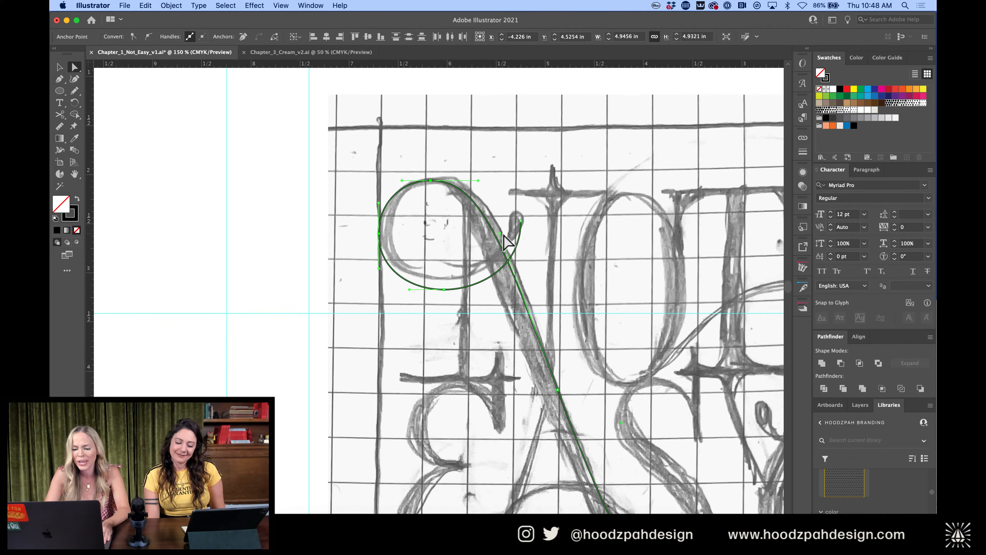
{"action": "key", "text": "Down"}
{"action": "key", "text": "Down"}
{"action": "key", "text": "Down"}
{"action": "key", "text": "Left"}
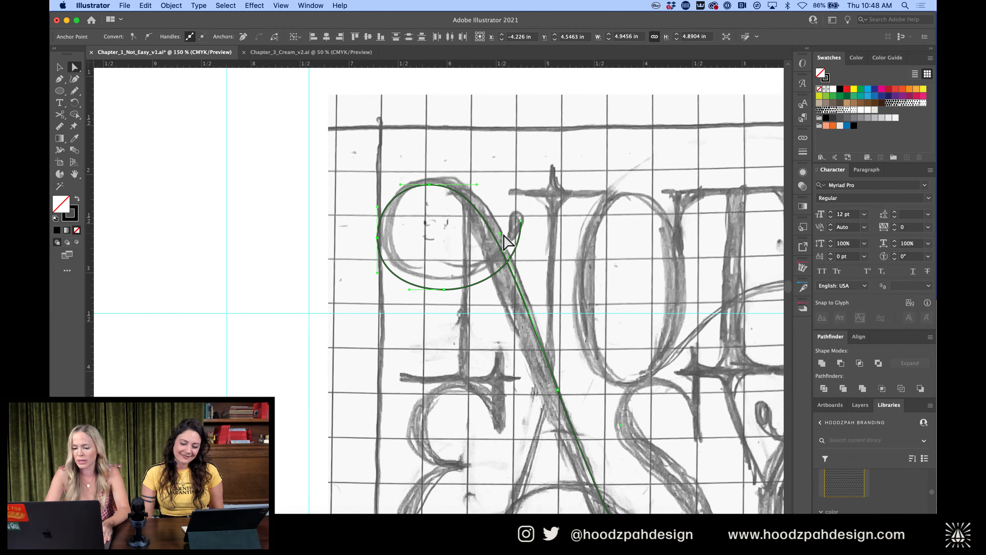
Move the upper loop's end anchor slightly outward and up, and deselect the path
{"action": "left_click", "coordinate": [444, 289]}
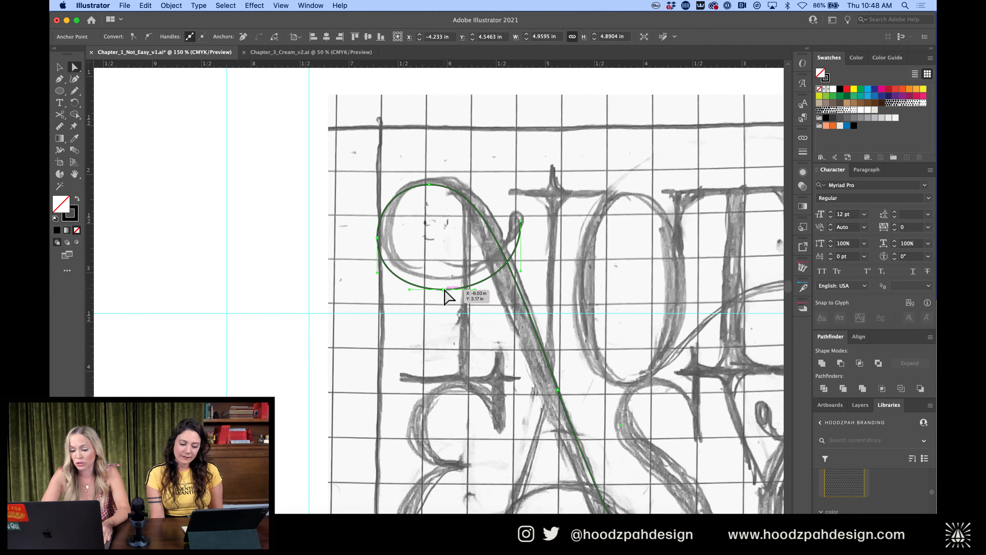
{"action": "left_click_drag", "start_coordinate": [520, 221], "coordinate": [526, 218]}
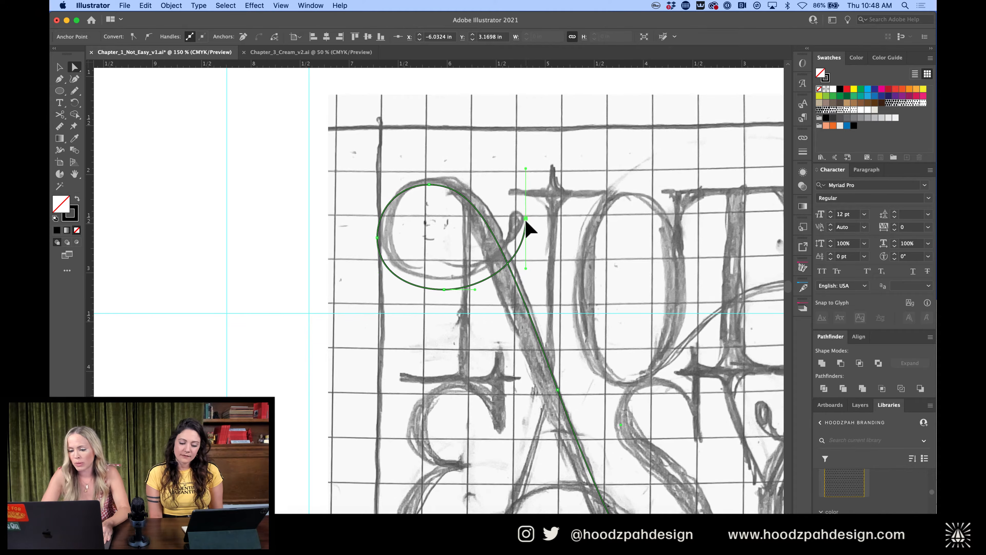
{"action": "left_click", "coordinate": [481, 294]}
{"action": "left_click", "coordinate": [474, 290]}
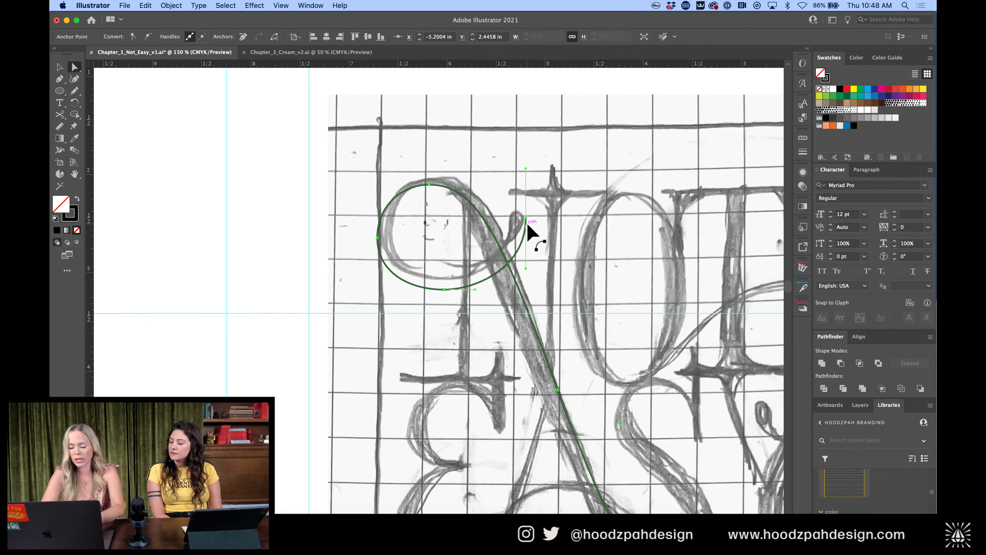
{"action": "key", "text": "v"}
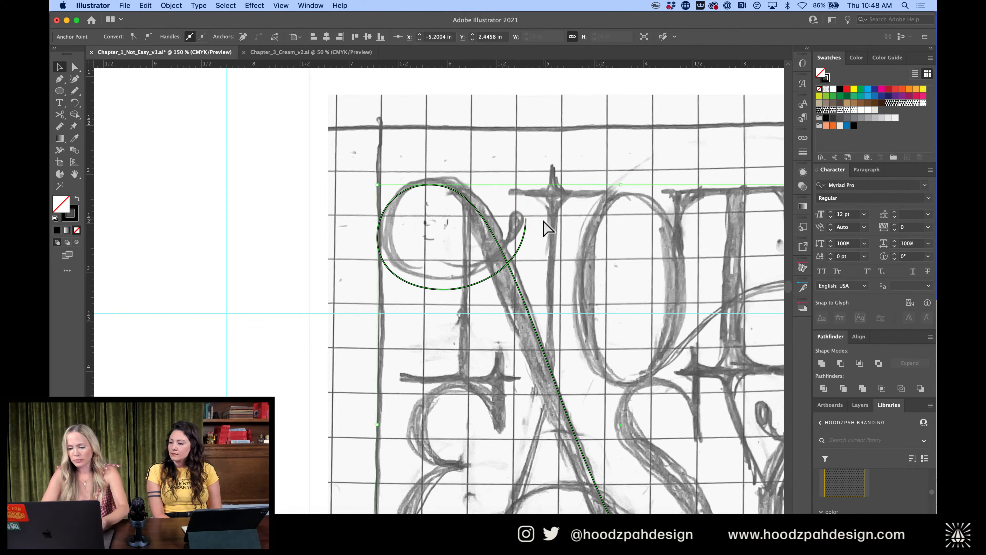
{"action": "left_click", "coordinate": [544, 221]}
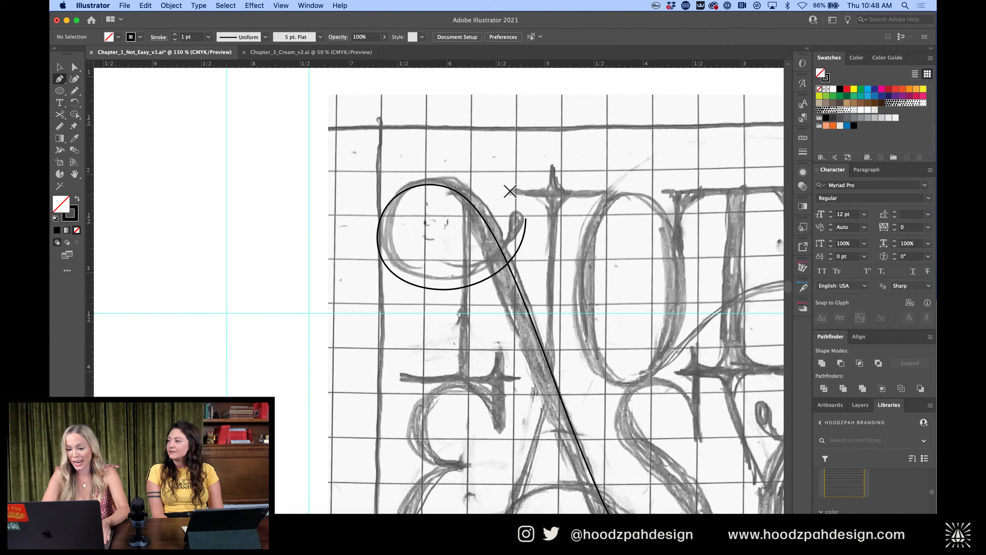
Draw a straight horizontal line along the serif of the N's right stem, and place a copy of the swashed stroke slightly to its left
{"action": "left_click_drag", "start_coordinate": [509, 191], "coordinate": [606, 189]}
{"action": "key", "text": "v"}
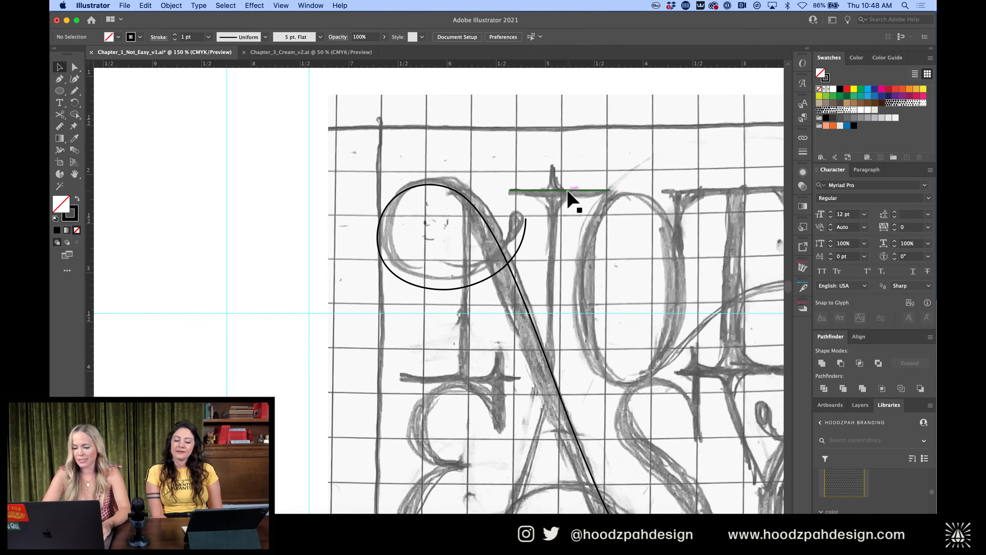
{"action": "left_click_drag", "start_coordinate": [520, 306], "coordinate": [505, 308]}
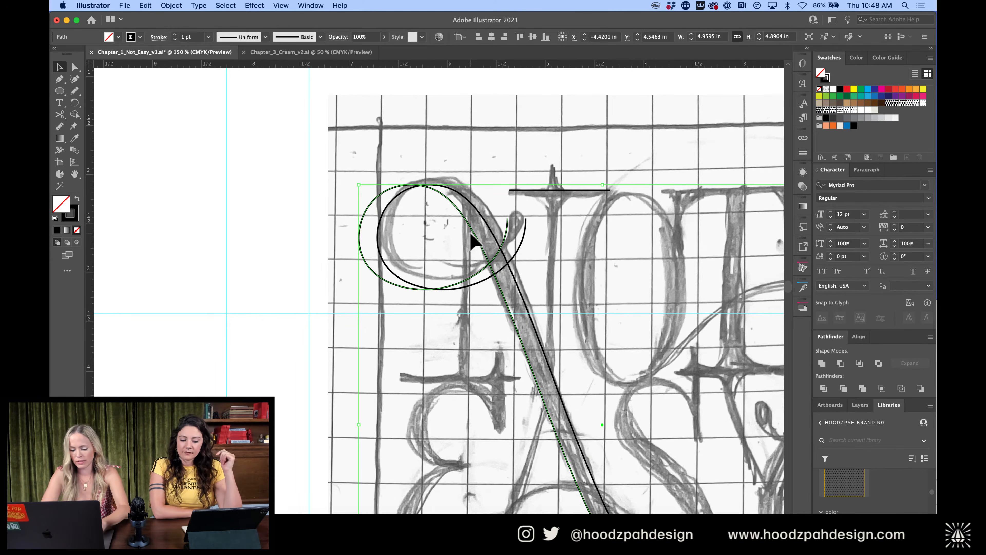
Cut the copied stroke at its upper loop's top, delete the copy's loop, and move its end anchor onto the original loop's top
{"action": "key", "text": "c"}
{"action": "left_click", "coordinate": [410, 185]}
{"action": "key", "text": "a"}
{"action": "left_click", "coordinate": [391, 189]}
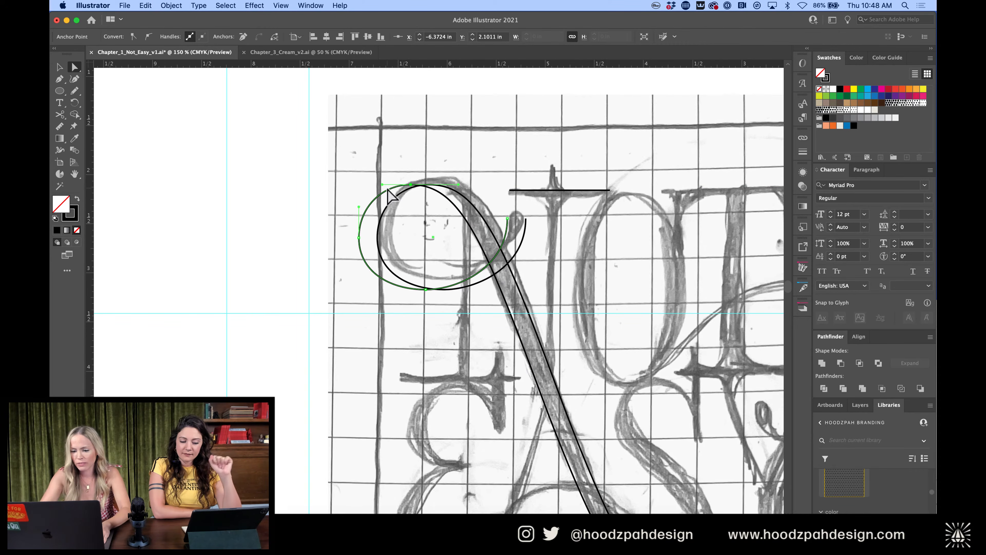
{"action": "key", "text": "Delete"}
{"action": "key", "text": "Delete"}
{"action": "left_click_drag", "start_coordinate": [414, 186], "coordinate": [468, 184]}
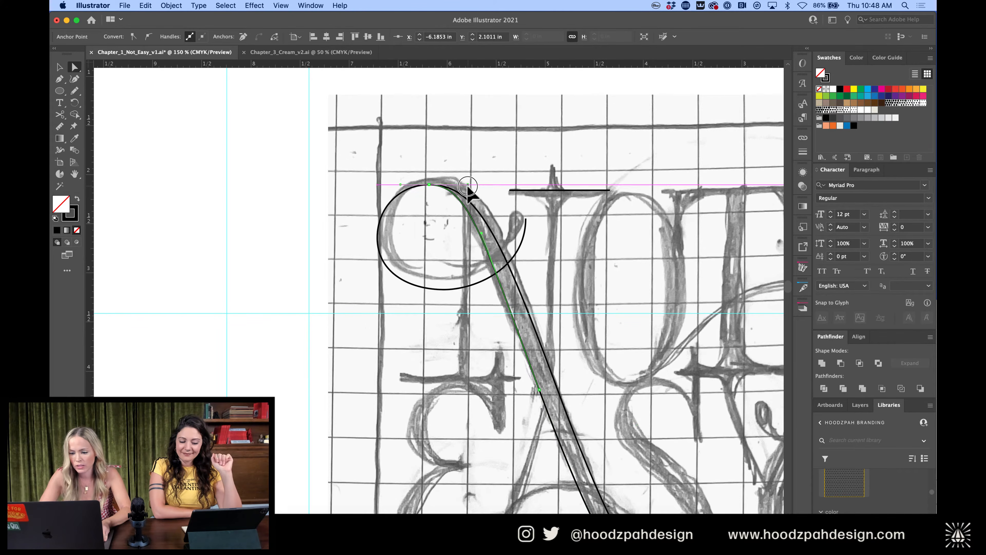
Cut the original stroke at the upper loop's top anchor to separate the loop from the diagonal
{"action": "scroll", "coordinate": [493, 191], "scroll_direction": "down", "scroll_amount": 3}
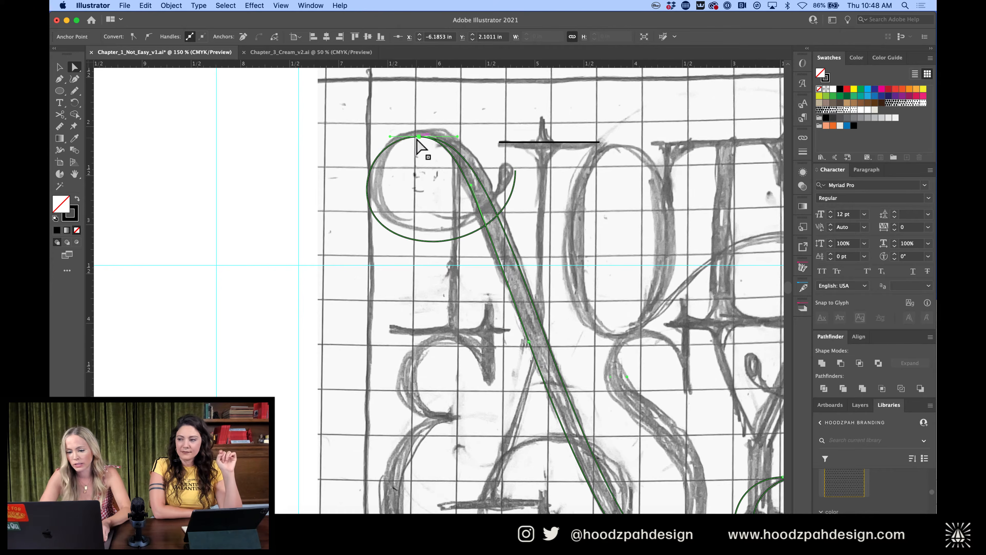
{"action": "scroll", "coordinate": [458, 210], "scroll_direction": "down", "scroll_amount": 3}
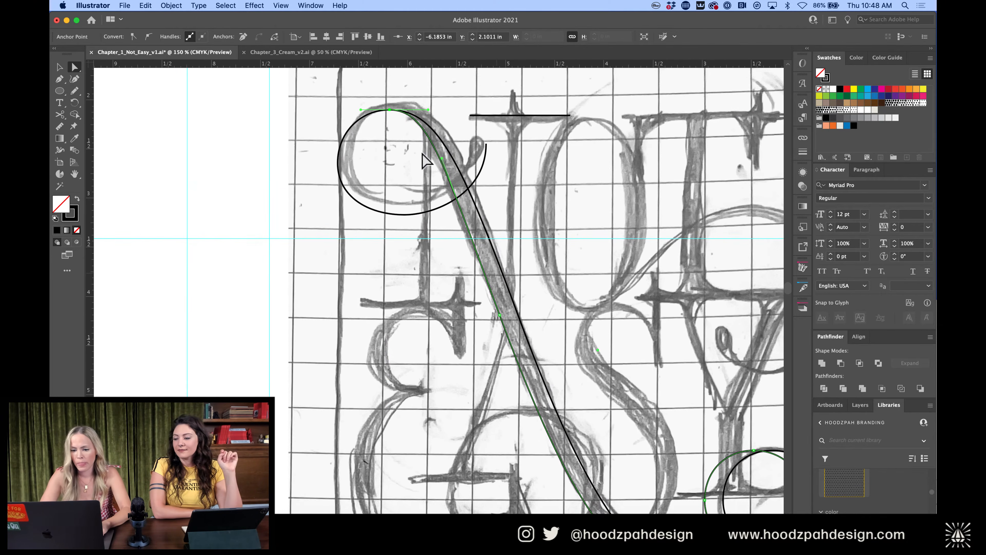
{"action": "left_click", "coordinate": [382, 116]}
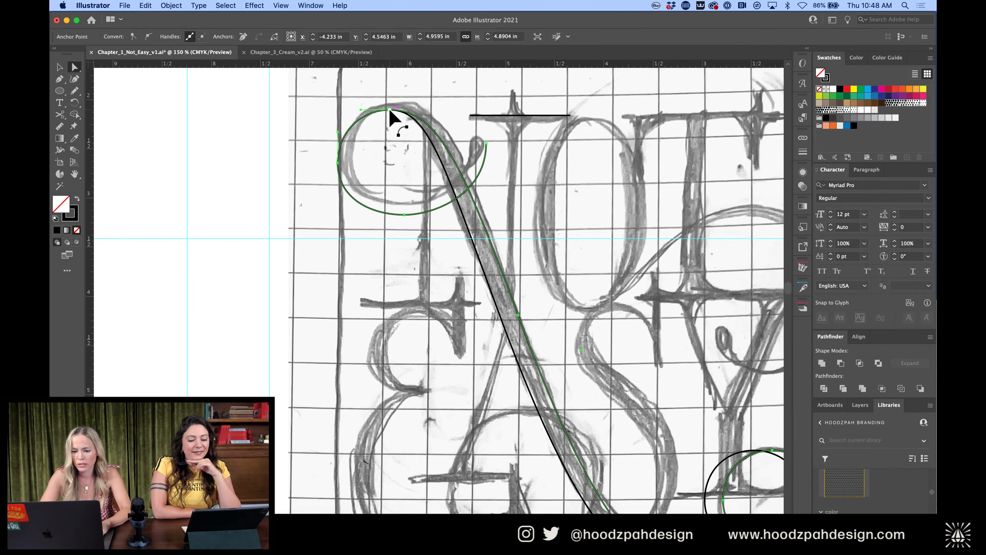
{"action": "key", "text": "v"}
{"action": "left_click", "coordinate": [385, 144]}
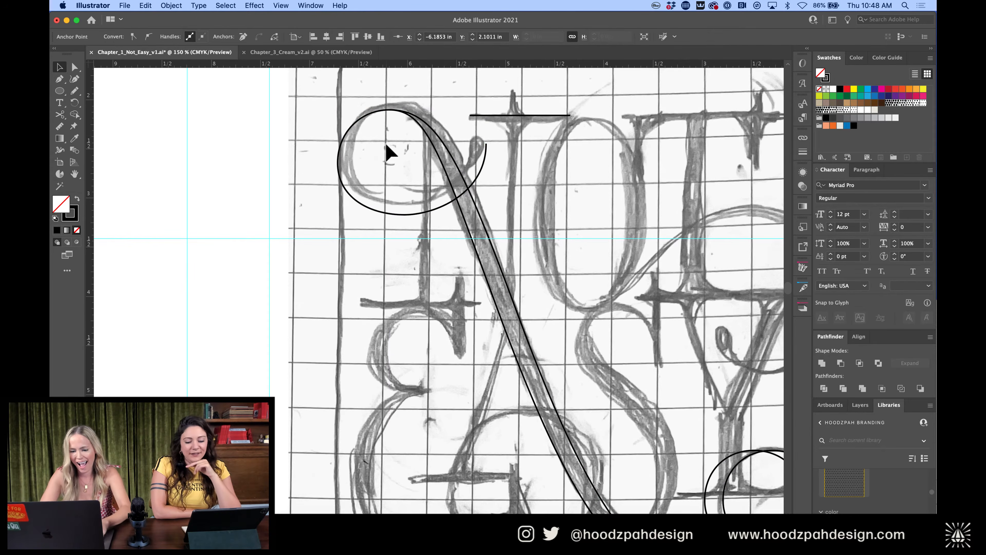
{"action": "left_click", "coordinate": [350, 133]}
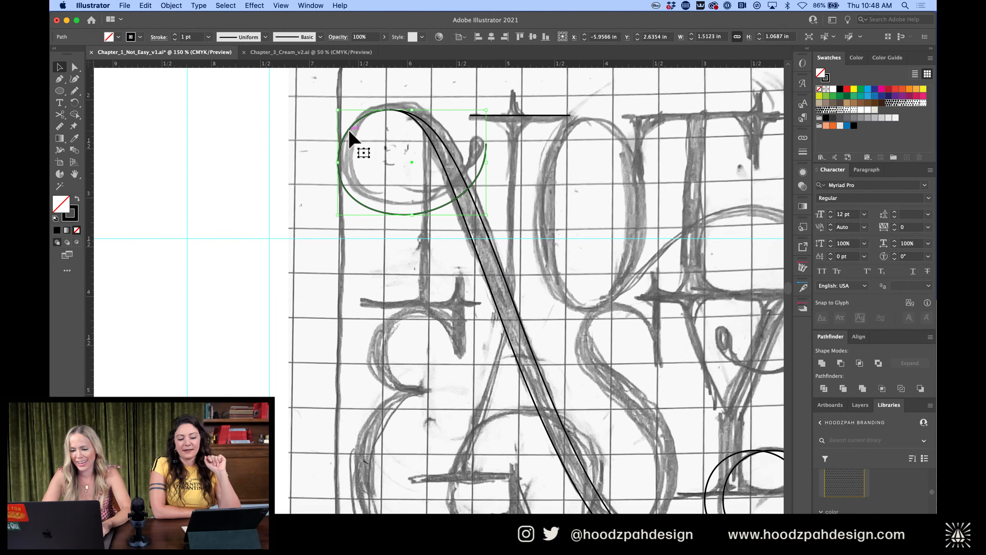
Shift both diagonal strokes up clear of the loop, join their top ends, and move the joined path back down onto the loop
{"action": "left_click", "coordinate": [420, 134]}
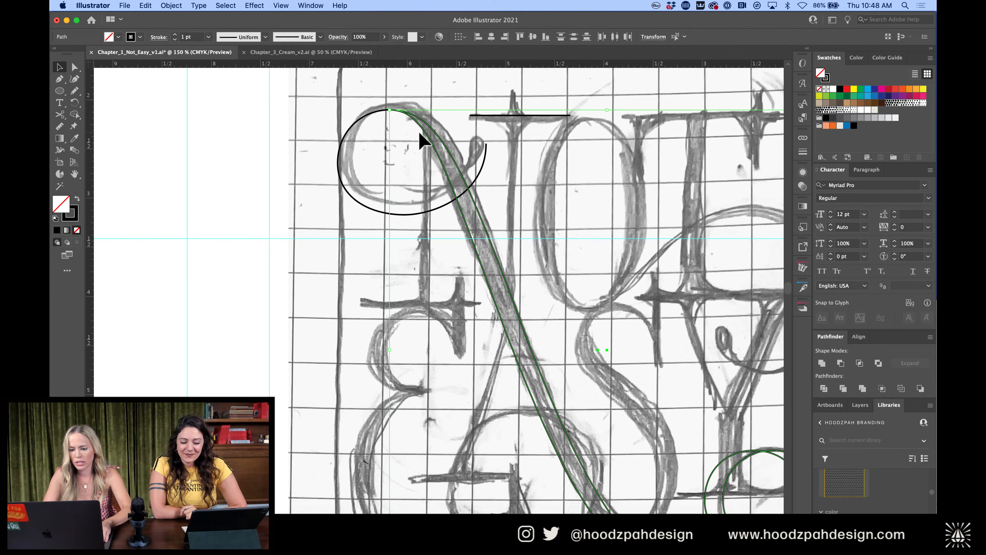
{"action": "key", "text": "shift+Up"}
{"action": "key", "text": "a"}
{"action": "left_click", "coordinate": [393, 88]}
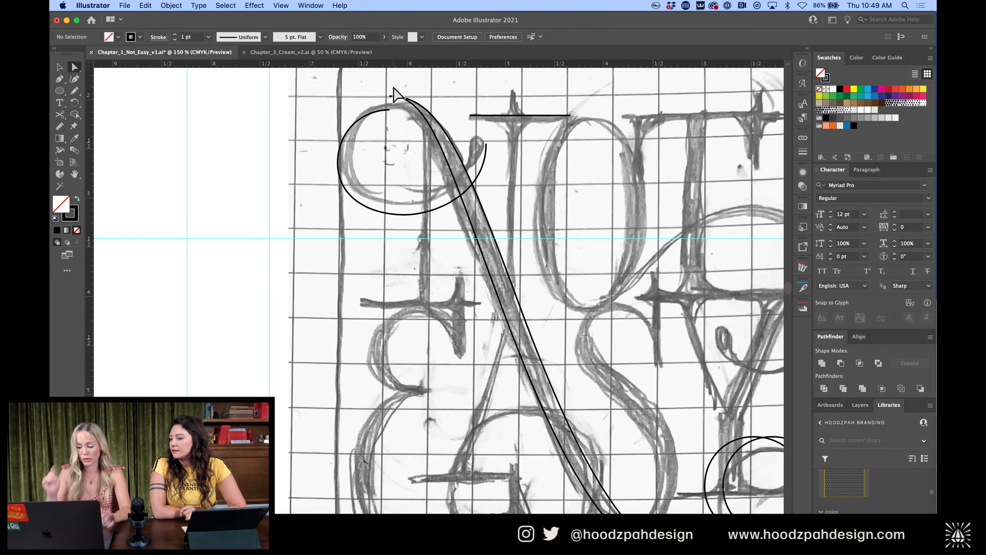
{"action": "mouse_move", "coordinate": [395, 79]}
{"action": "left_mouse_down"}
{"action": "mouse_move", "coordinate": [380, 106]}
{"action": "mouse_move", "coordinate": [376, 93]}
{"action": "mouse_move", "coordinate": [381, 101]}
{"action": "left_mouse_up"}
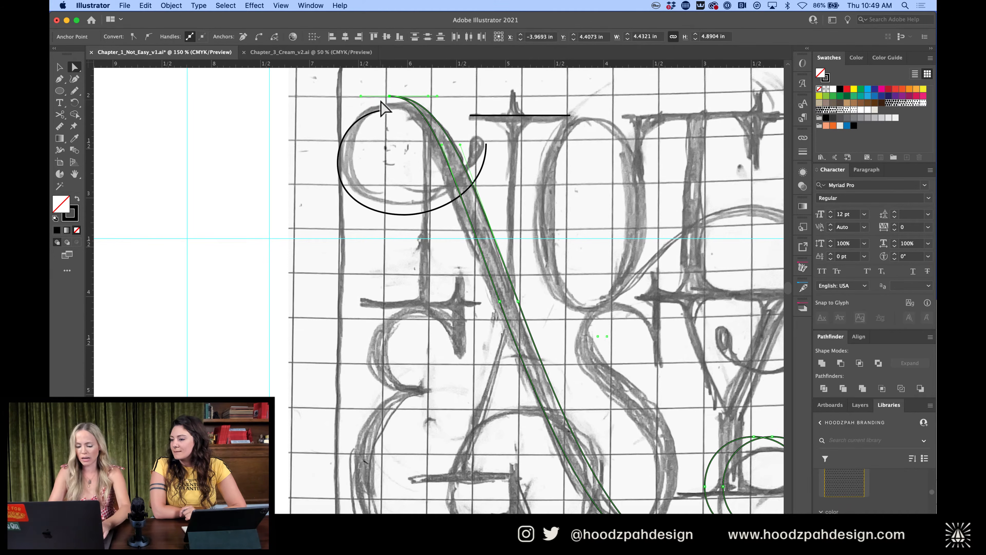
{"action": "key", "text": "super+j"}
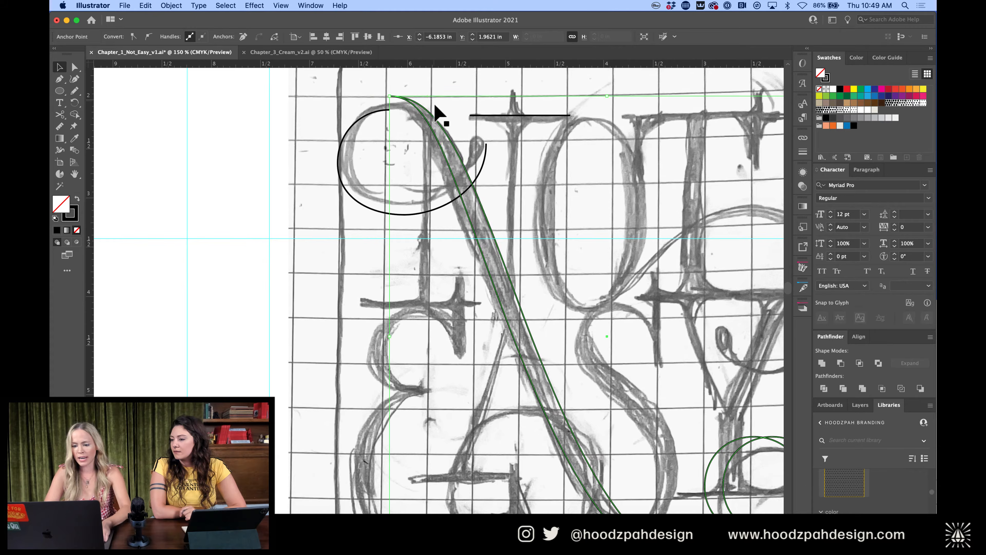
{"action": "key", "text": "shift+Down"}
{"action": "key", "text": "v"}
{"action": "left_click", "coordinate": [437, 111]}
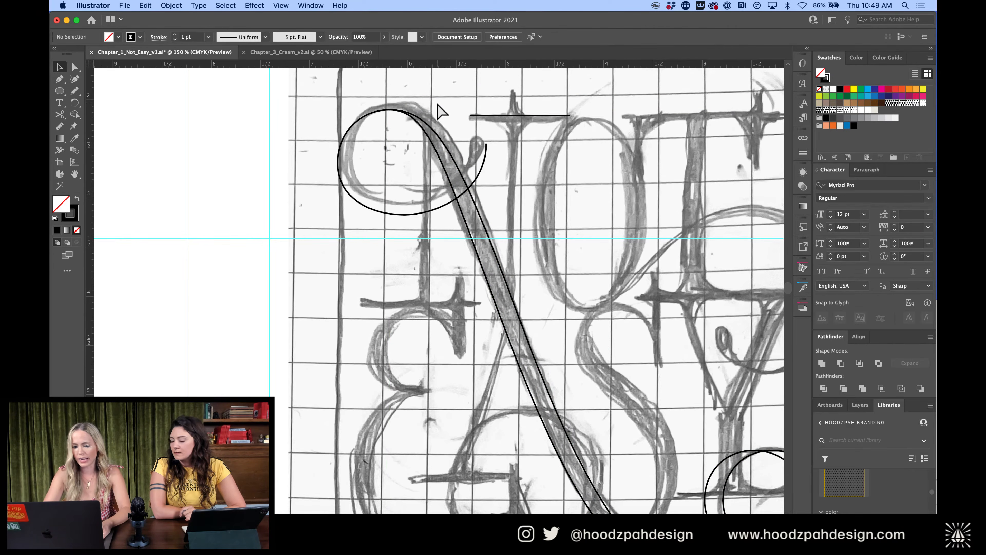
Fill the joined diagonal path with solid black and deselect it
{"action": "scroll", "coordinate": [438, 111], "scroll_direction": "up", "scroll_amount": 1}
{"action": "scroll", "coordinate": [440, 100], "scroll_direction": "up", "scroll_amount": 3}
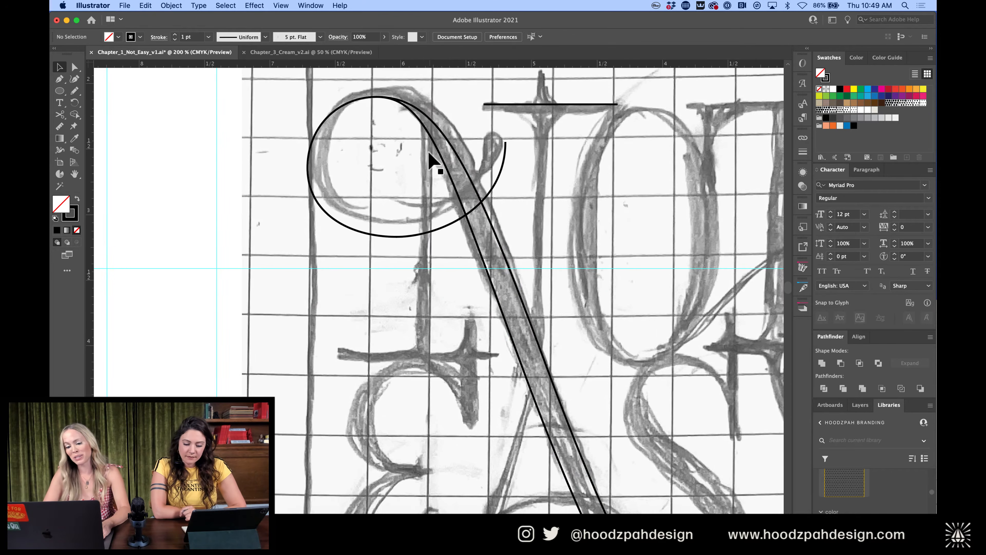
{"action": "left_click", "coordinate": [466, 163]}
{"action": "left_click_drag", "start_coordinate": [77, 208], "coordinate": [61, 205]}
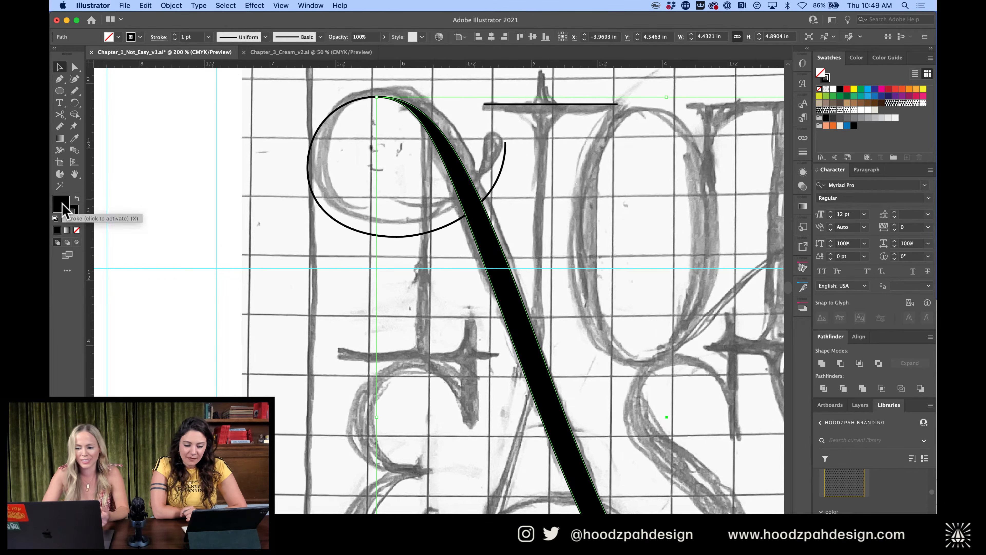
{"action": "left_click", "coordinate": [520, 249]}
{"action": "key", "text": "super+minus"}
{"action": "key", "text": "super+minus"}
{"action": "scroll", "coordinate": [520, 249], "scroll_direction": "down", "scroll_amount": 5}
{"action": "scroll", "coordinate": [520, 249], "scroll_direction": "right", "scroll_amount": 4}
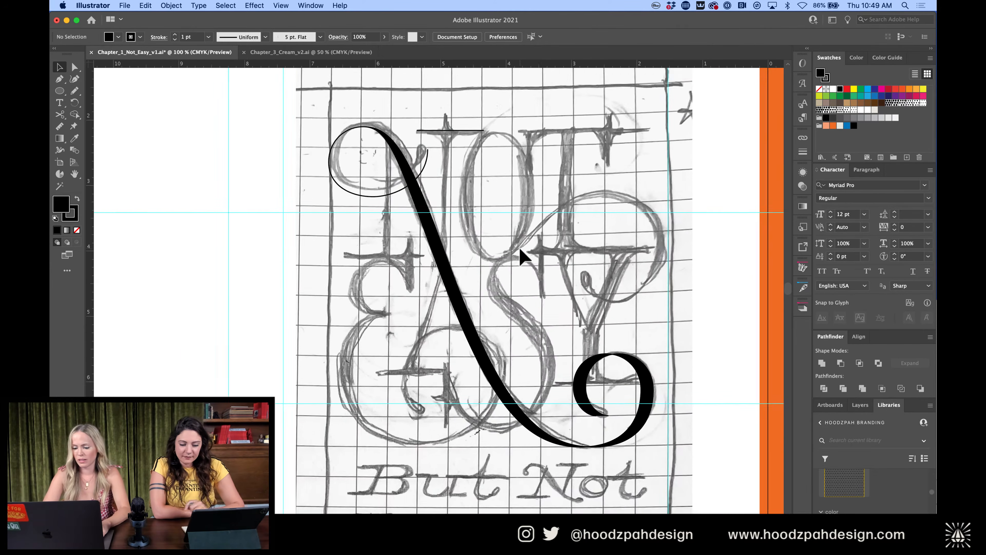
Nudge the copied edge's right, top, left and end anchors around the lower curl together to the right, thinning the curl into a hairline
{"action": "left_click", "coordinate": [597, 346]}
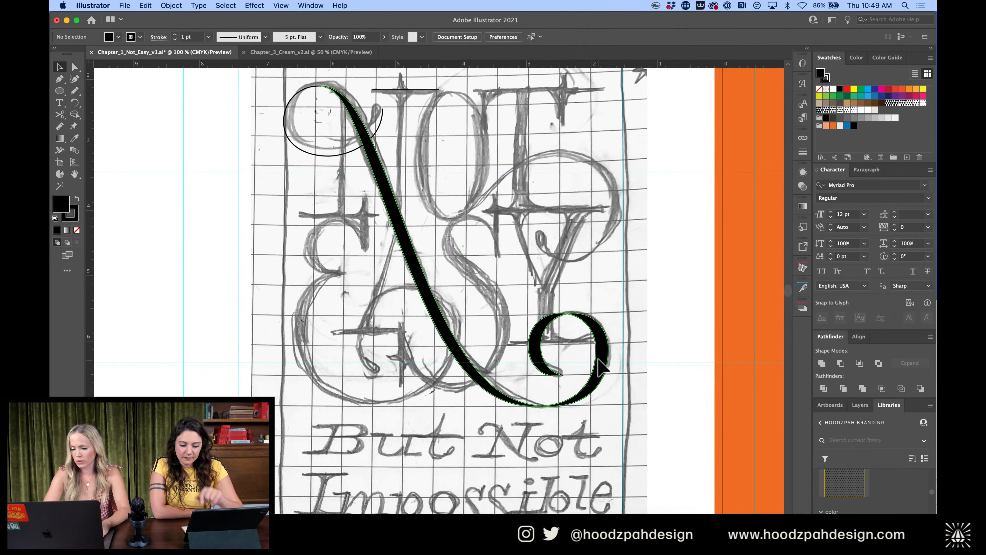
{"action": "key", "text": "super+plus"}
{"action": "scroll", "coordinate": [598, 357], "scroll_direction": "down", "scroll_amount": 2}
{"action": "key", "text": "a"}
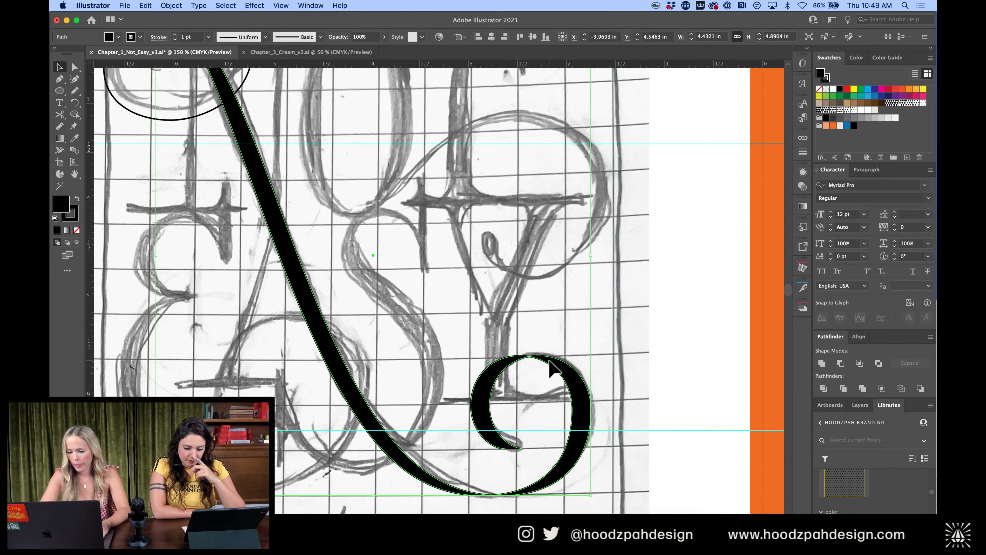
{"action": "left_click", "coordinate": [573, 410]}
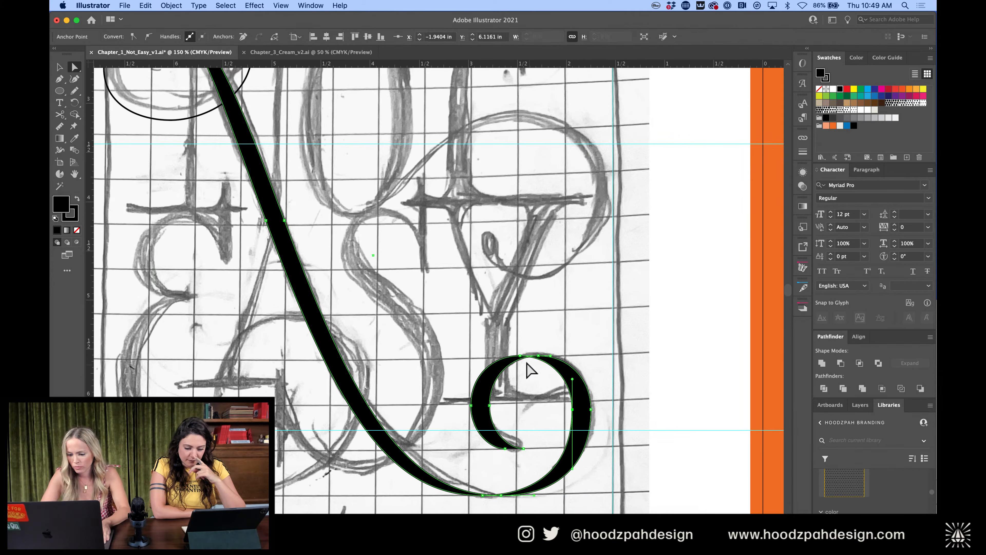
{"action": "left_click", "coordinate": [520, 357], "text": "shift"}
{"action": "left_click", "coordinate": [471, 405], "text": "shift"}
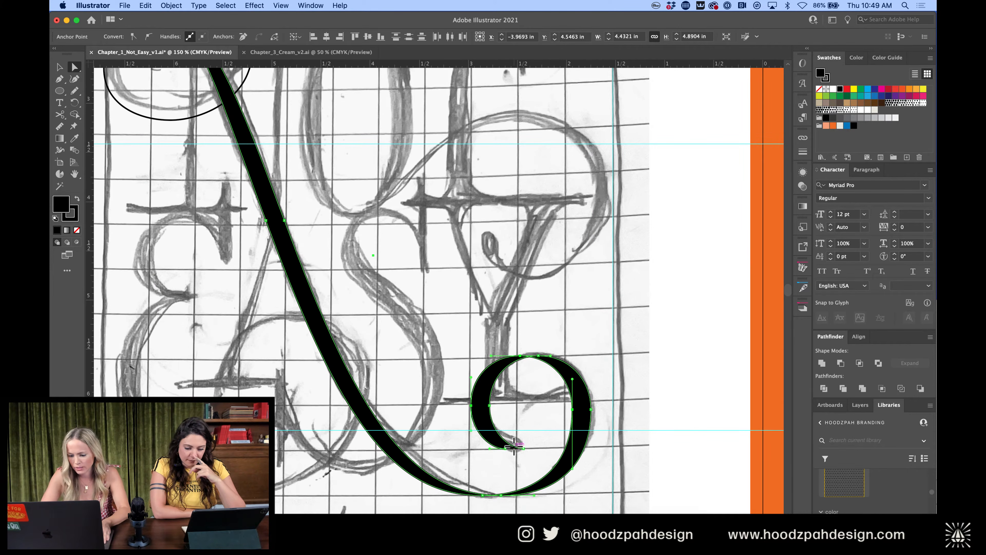
{"action": "left_click", "coordinate": [505, 449], "text": "shift"}
{"action": "key", "text": "Right"}
{"action": "key", "text": "Right"}
{"action": "key", "text": "Right"}
{"action": "key", "text": "Right"}
{"action": "key", "text": "Right"}
{"action": "key", "text": "Right"}
{"action": "key", "text": "Right"}
{"action": "key", "text": "Right"}
{"action": "key", "text": "Right"}
{"action": "key", "text": "Right"}
{"action": "key", "text": "Right"}
{"action": "key", "text": "Right"}
{"action": "key", "text": "Right"}
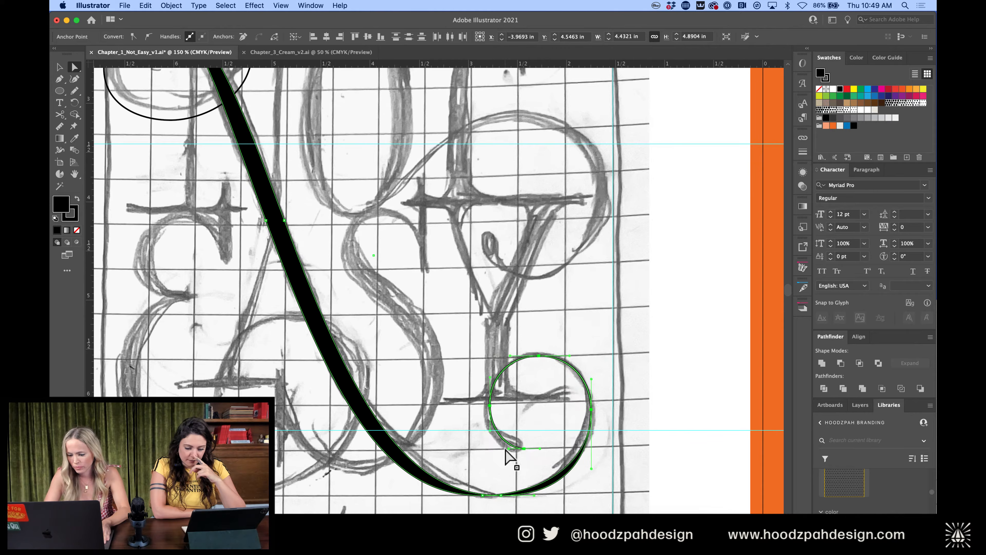
{"action": "key", "text": "Right"}
{"action": "key", "text": "Right"}
{"action": "key", "text": "Right"}
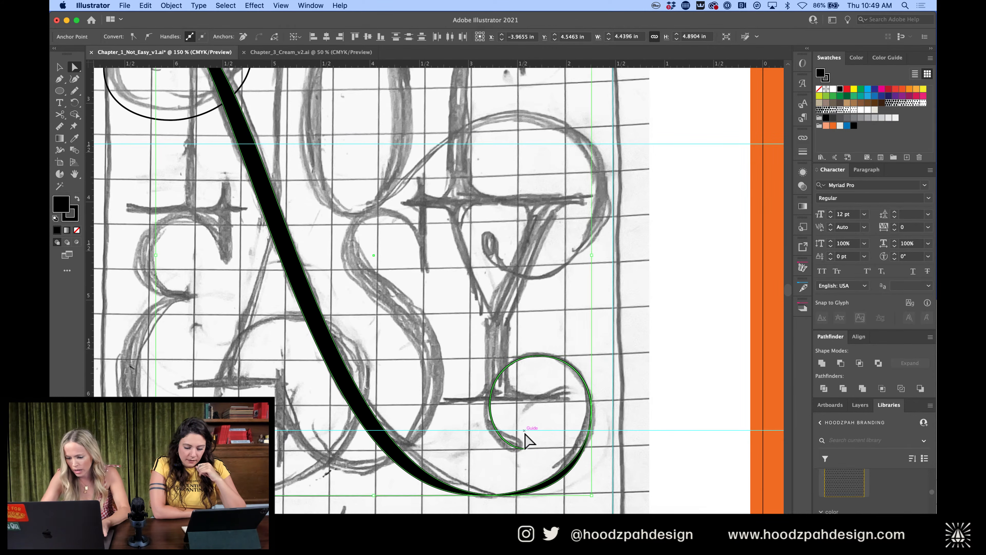
Align the selected curl anchors exactly with the matching anchors of the original edge, and deselect the path
{"action": "key", "text": "super+equal"}
{"action": "key", "text": "Left"}
{"action": "key", "text": "Left"}
{"action": "key", "text": "Left"}
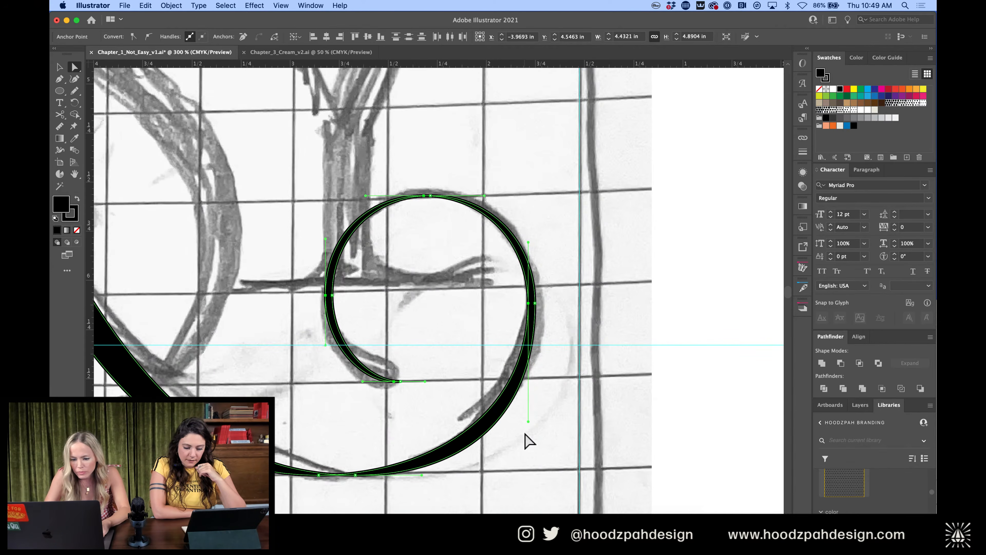
{"action": "key", "text": "super+equal"}
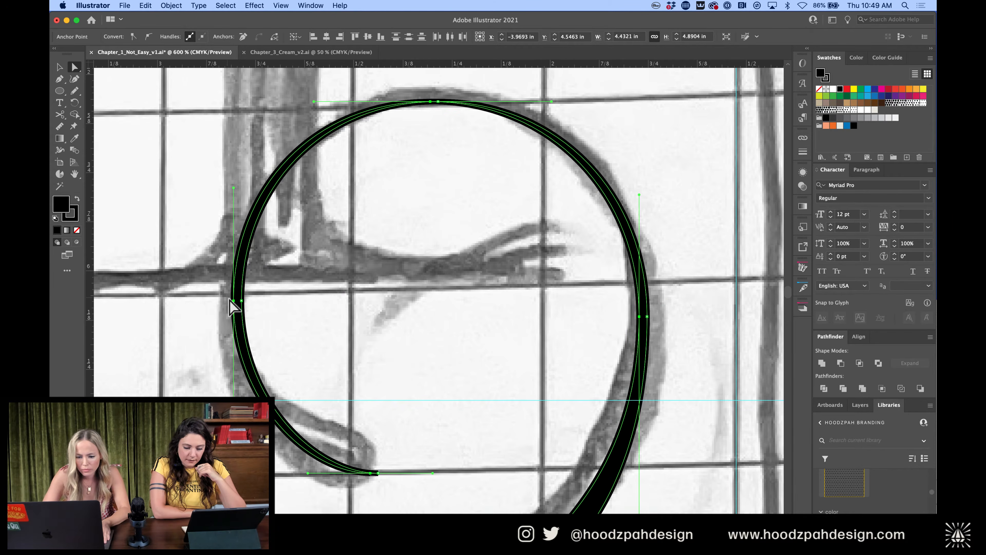
{"action": "left_click_drag", "start_coordinate": [231, 300], "coordinate": [241, 301]}
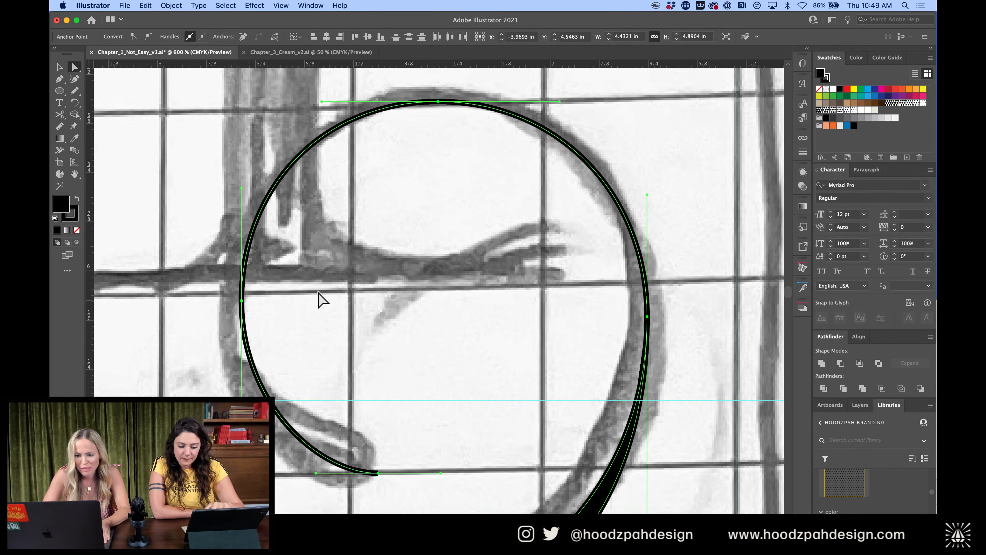
{"action": "key", "text": "super+minus"}
{"action": "key", "text": "super+minus"}
{"action": "key", "text": "super+minus"}
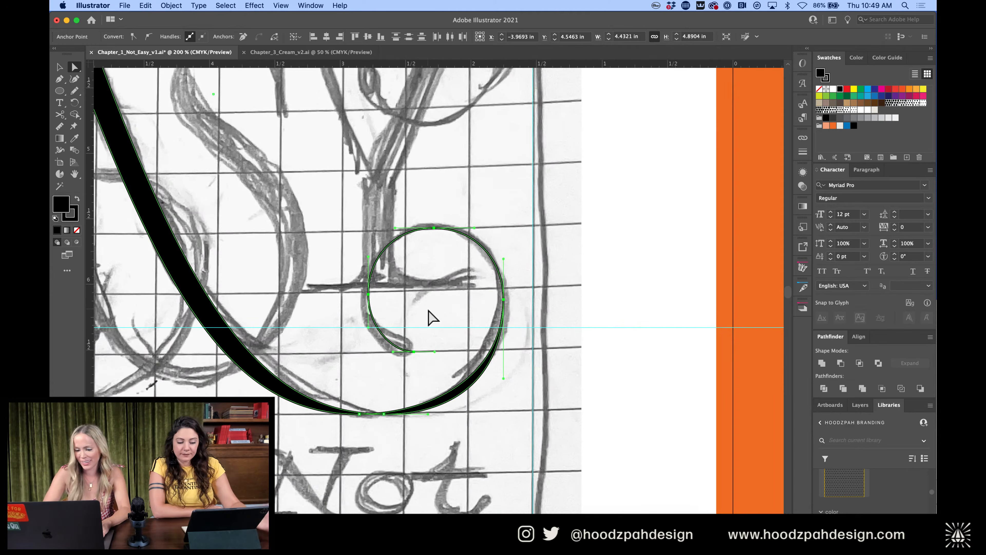
{"action": "left_click", "coordinate": [429, 310]}
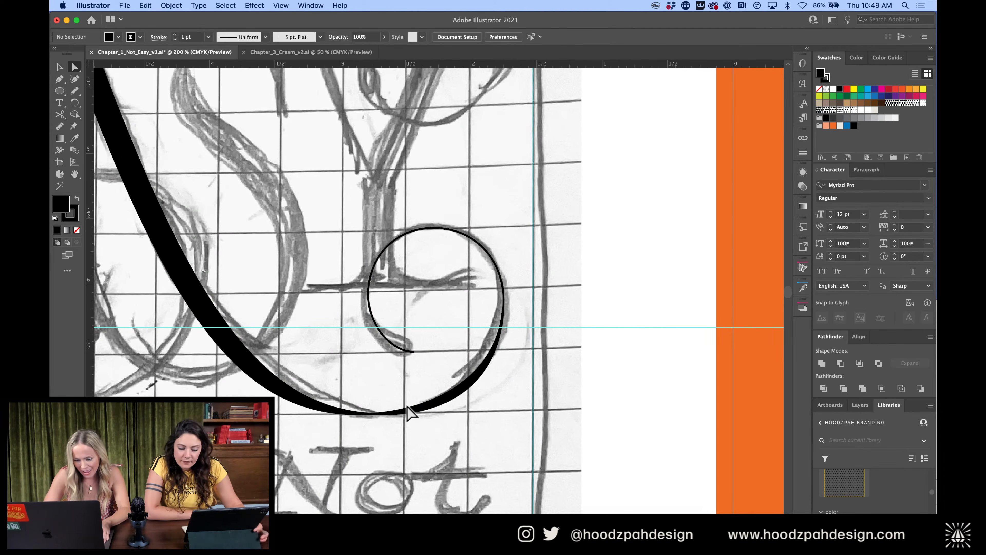
Move the copied edge's bottom anchor right onto the original edge's bottom anchor below the curl
{"action": "left_click", "coordinate": [405, 415]}
{"action": "left_click_drag", "start_coordinate": [363, 415], "coordinate": [384, 414]}
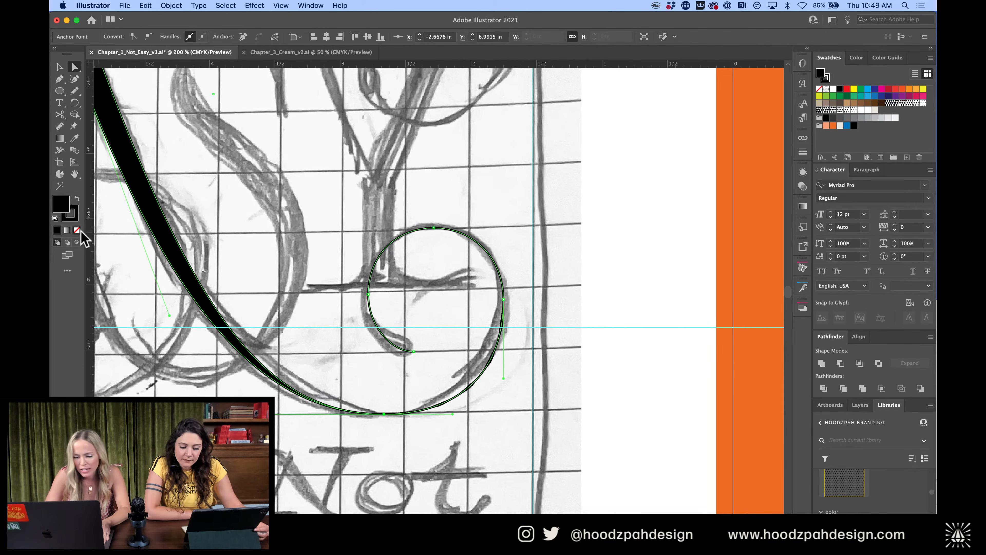
{"action": "left_click", "coordinate": [415, 426]}
{"action": "left_click", "coordinate": [388, 415]}
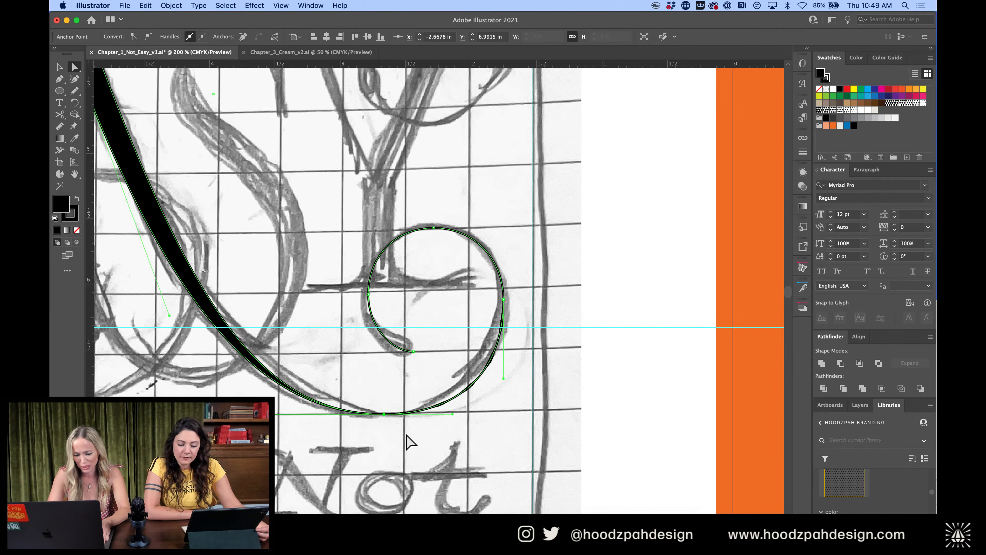
{"action": "key", "text": "Up"}
{"action": "key", "text": "Down"}
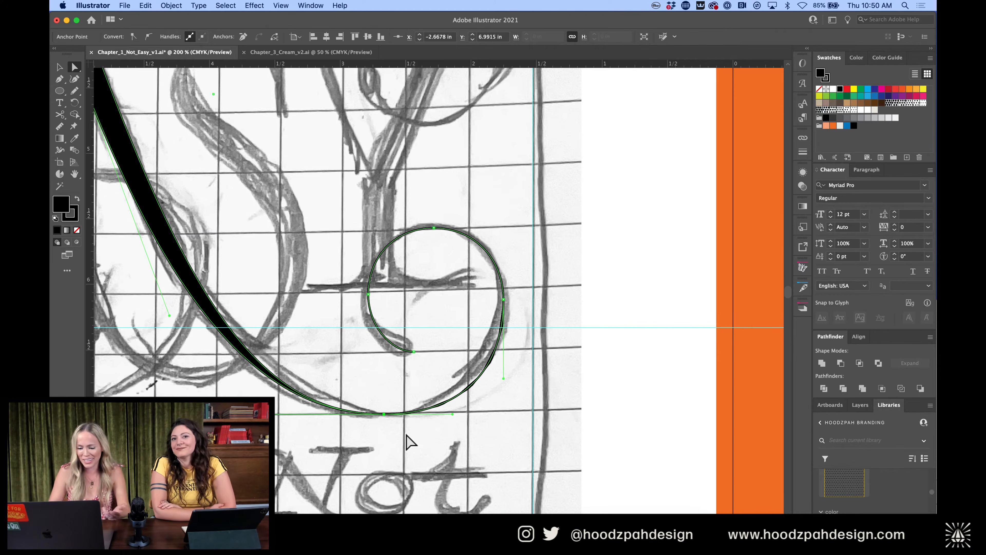
Cut one edge of the filled shape at the bottom anchor of the lower curl and shift the detached curl upward
{"action": "key", "text": "c"}
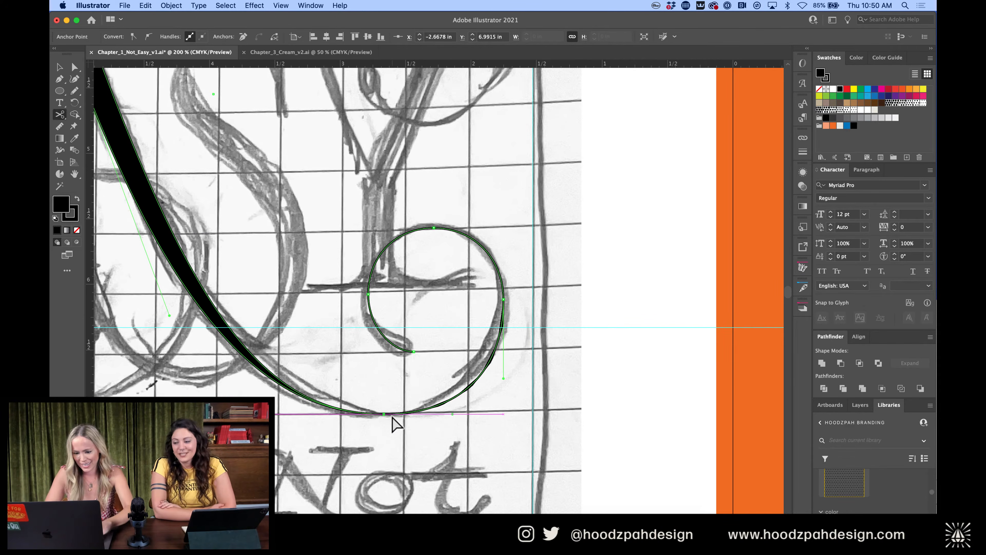
{"action": "left_click", "coordinate": [385, 414]}
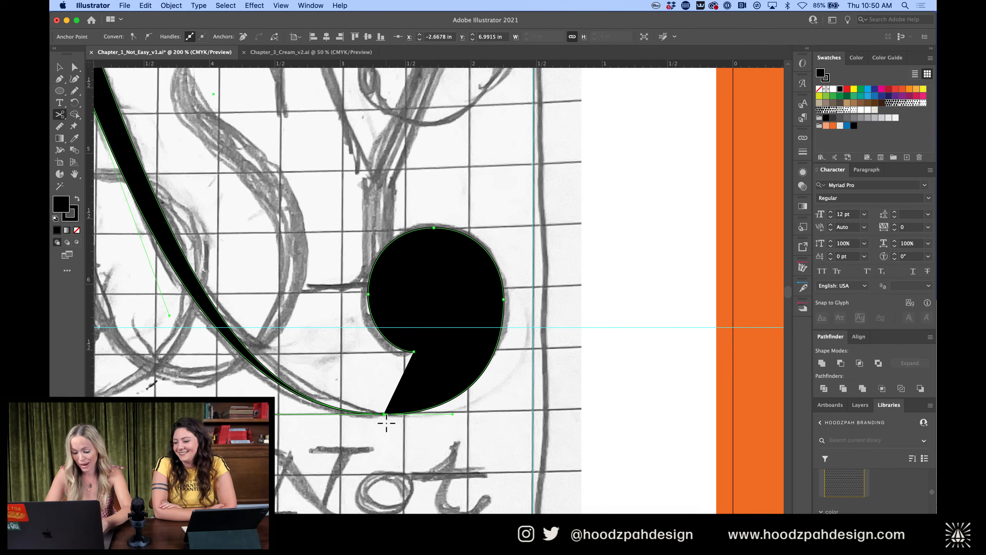
{"action": "key", "text": "v"}
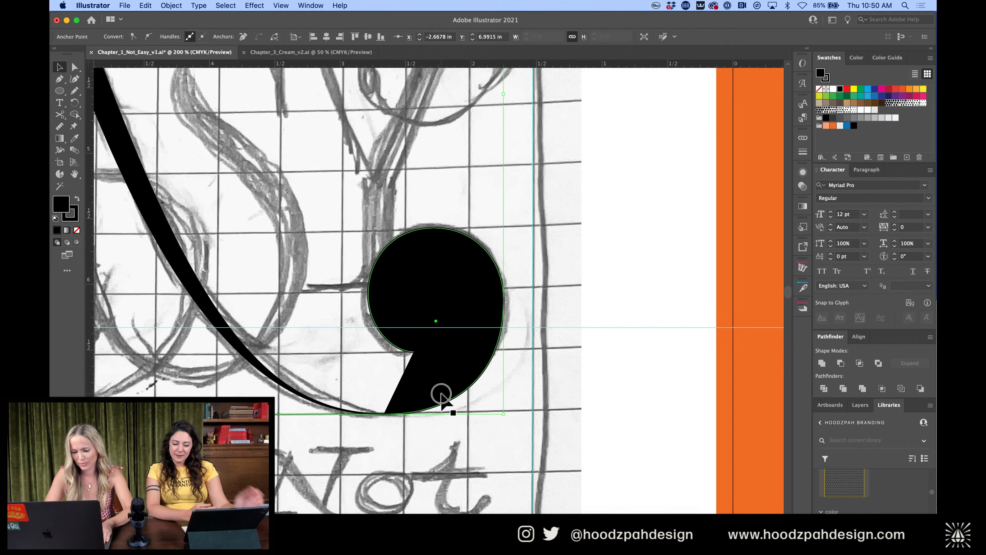
{"action": "left_click", "coordinate": [440, 403]}
{"action": "left_click", "coordinate": [445, 406]}
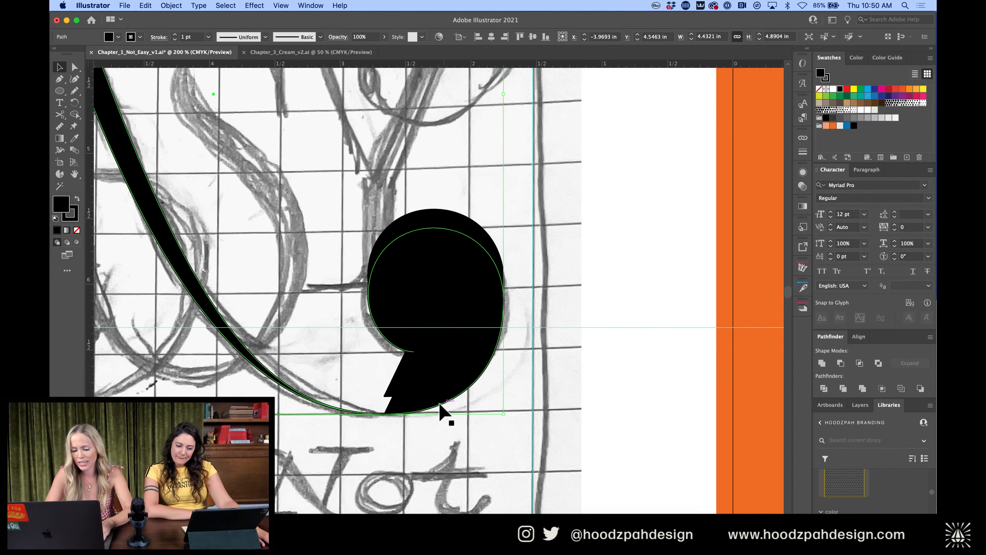
{"action": "key", "text": "c"}
{"action": "key", "text": "v"}
{"action": "left_click", "coordinate": [430, 412]}
{"action": "left_click", "coordinate": [369, 513]}
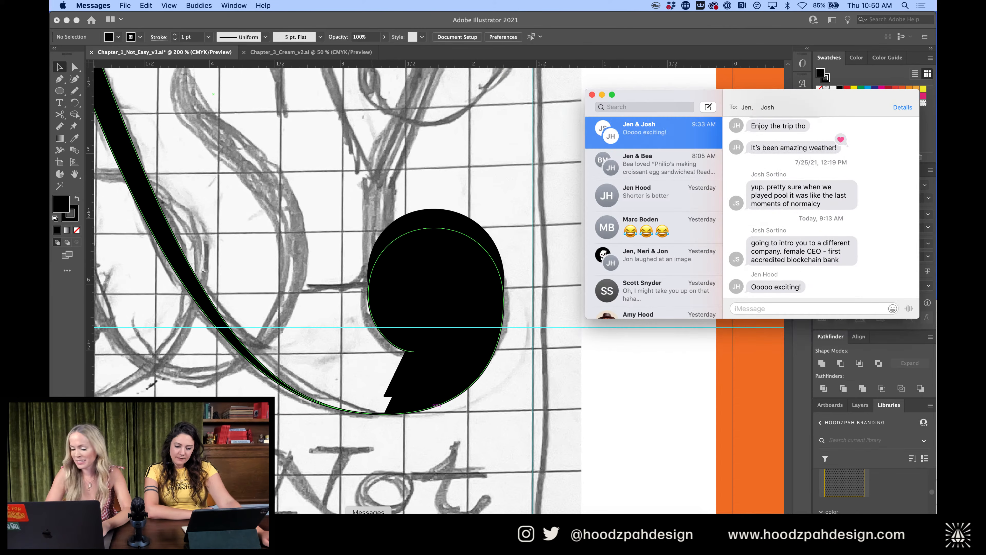
{"action": "left_click", "coordinate": [591, 94]}
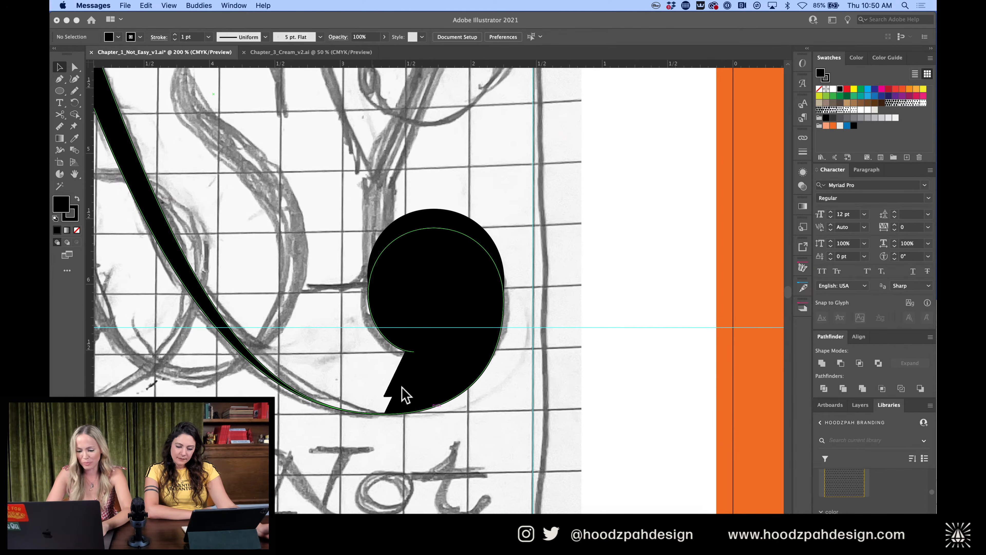
Try to cut the second edge of the filled shape at the bottom anchor of the lower curl
{"action": "left_click", "coordinate": [381, 417]}
{"action": "left_click", "coordinate": [379, 413]}
{"action": "key", "text": "c"}
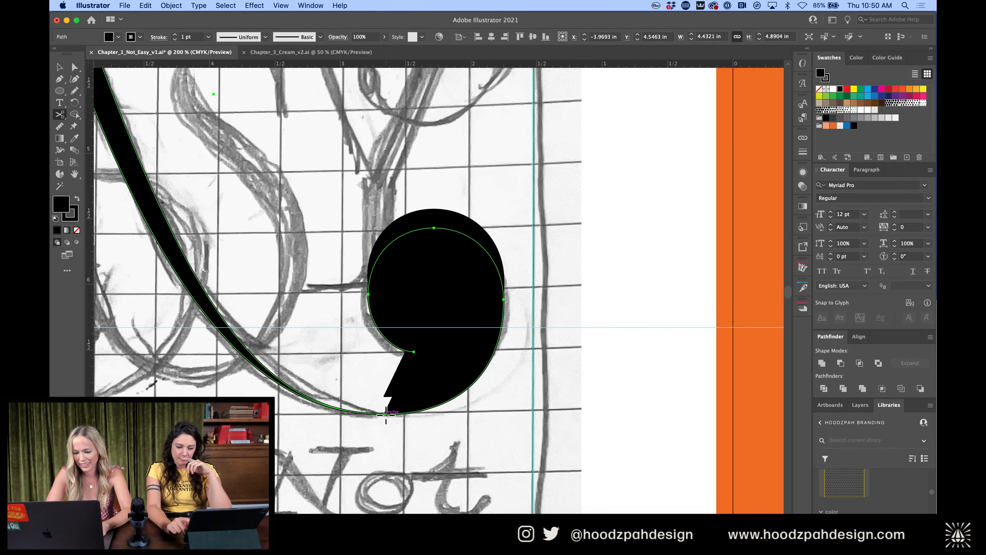
{"action": "key", "text": "v"}
{"action": "left_click", "coordinate": [469, 346]}
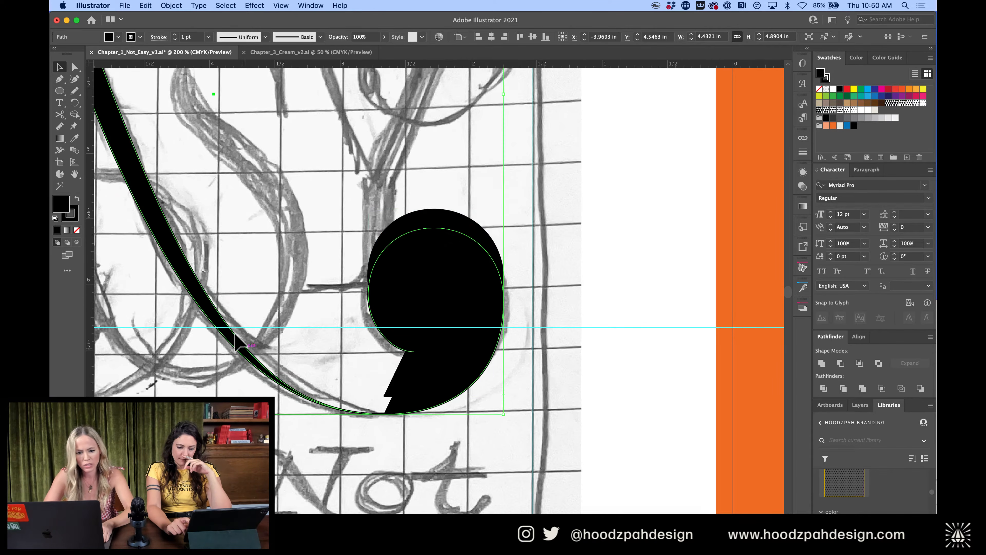
{"action": "left_click", "coordinate": [62, 117]}
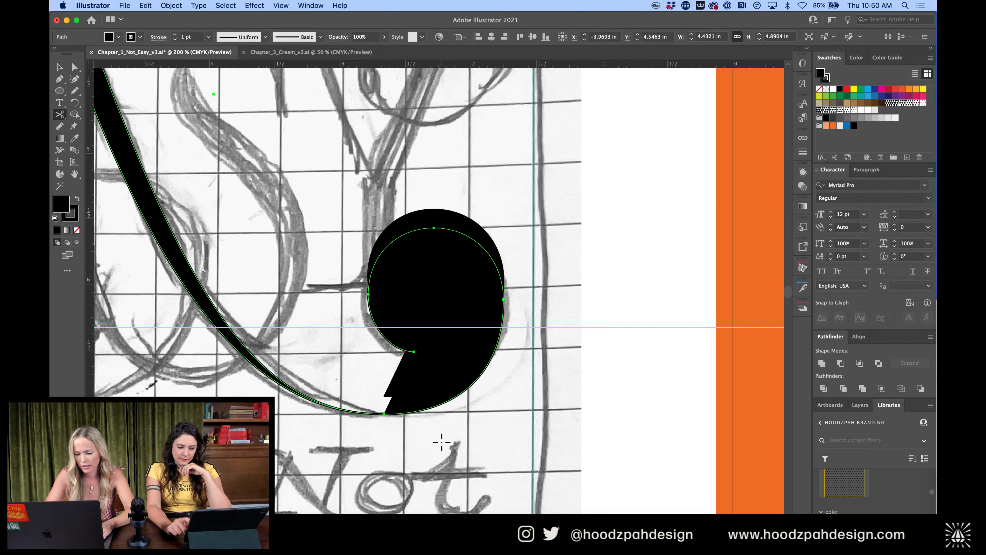
Try nudging the second edge upward to test whether its curl is detached, and undo the move
{"action": "key", "text": "super+="}
{"action": "scroll", "coordinate": [441, 442], "scroll_direction": "down", "scroll_amount": 9}
{"action": "scroll", "coordinate": [441, 442], "scroll_direction": "right", "scroll_amount": 5}
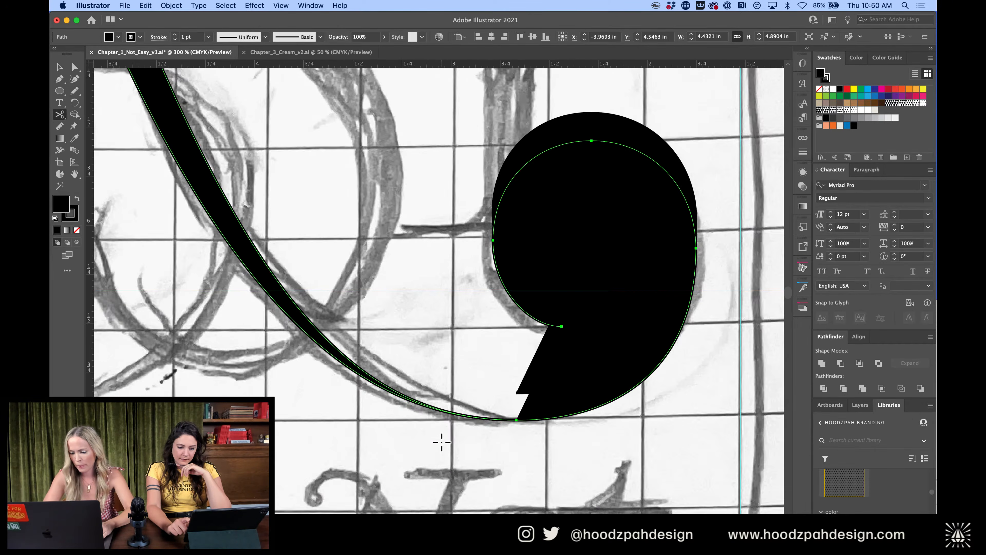
{"action": "scroll", "coordinate": [441, 442], "scroll_direction": "right", "scroll_amount": 3}
{"action": "scroll", "coordinate": [442, 442], "scroll_direction": "down", "scroll_amount": 1}
{"action": "key", "text": "v"}
{"action": "left_click", "coordinate": [467, 440]}
{"action": "left_click", "coordinate": [412, 397]}
{"action": "key", "text": "shift+Up"}
{"action": "key", "text": "super+z"}
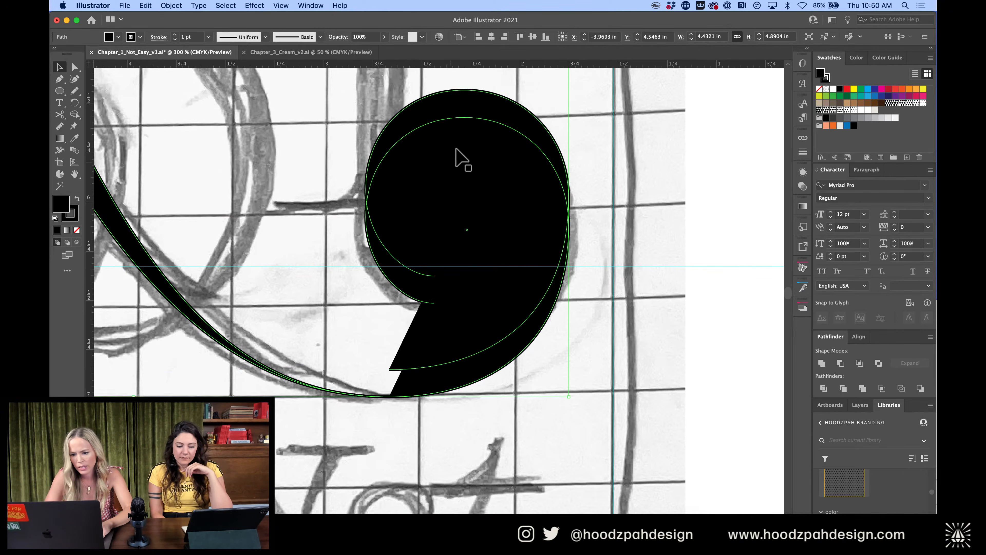
Cut the second edge at the lower curl's bottom anchor so its curl separates from the thick diagonal
{"action": "left_click", "coordinate": [468, 104]}
{"action": "left_click", "coordinate": [113, 229], "text": "shift"}
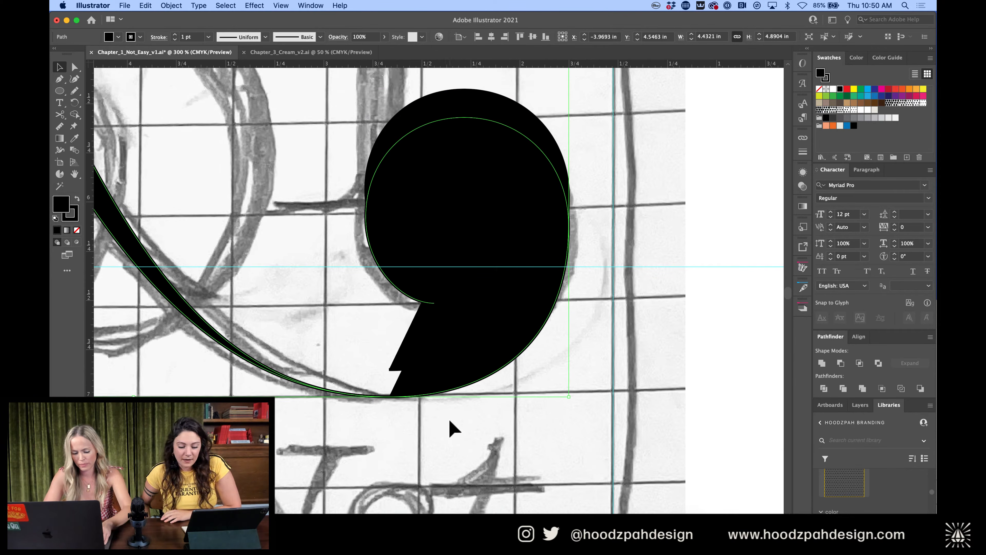
{"action": "key", "text": "a"}
{"action": "left_click", "coordinate": [389, 397]}
{"action": "key", "text": "shift+Up"}
{"action": "left_click", "coordinate": [390, 396]}
{"action": "key", "text": "c"}
{"action": "left_click", "coordinate": [389, 397]}
{"action": "key", "text": "a"}
{"action": "left_click", "coordinate": [389, 369]}
{"action": "key", "text": "shift+Down"}
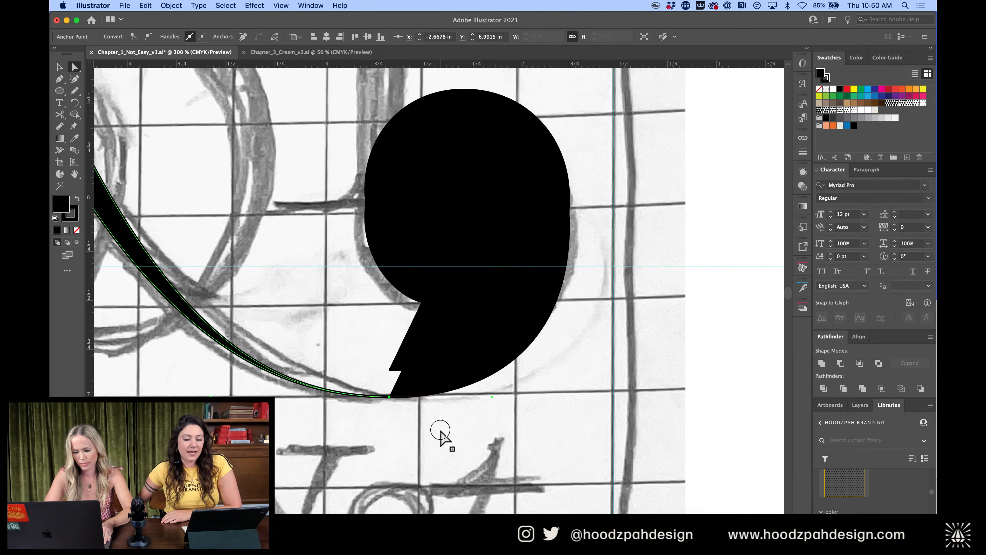
Shift the raised detached curl back down so it coincides with the other curl path
{"action": "left_click", "coordinate": [441, 430]}
{"action": "left_click", "coordinate": [438, 353]}
{"action": "key", "text": "v"}
{"action": "key", "text": "shift+Down"}
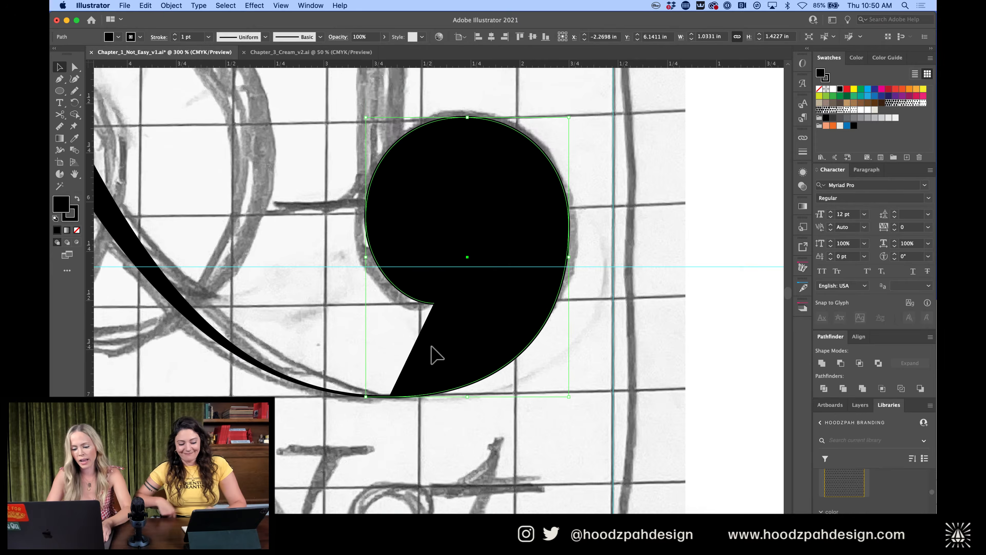
Select both detached lower curl paths and remove their fill, keeping only the black stroke
{"action": "left_click_drag", "start_coordinate": [610, 203], "coordinate": [548, 253]}
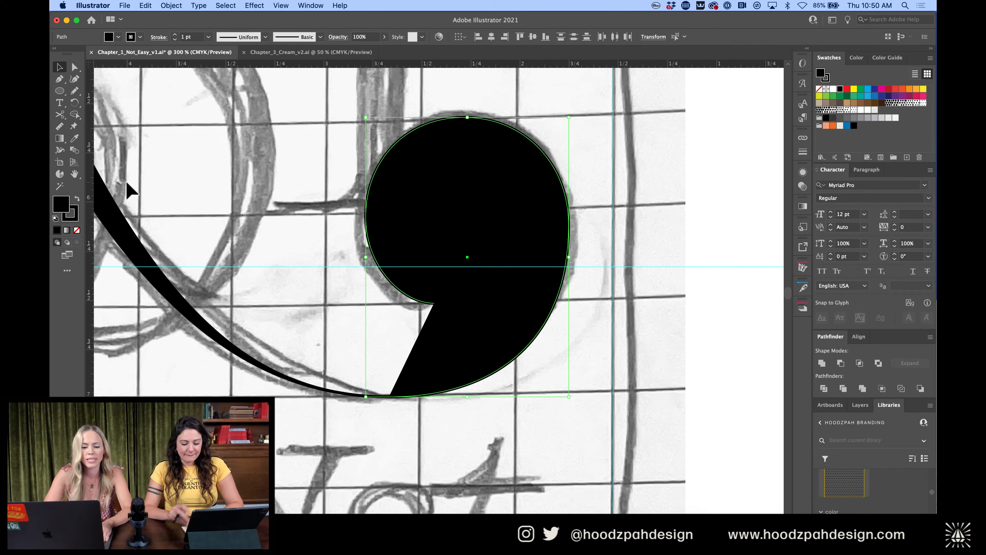
{"action": "left_click", "coordinate": [77, 230]}
{"action": "left_click", "coordinate": [248, 198]}
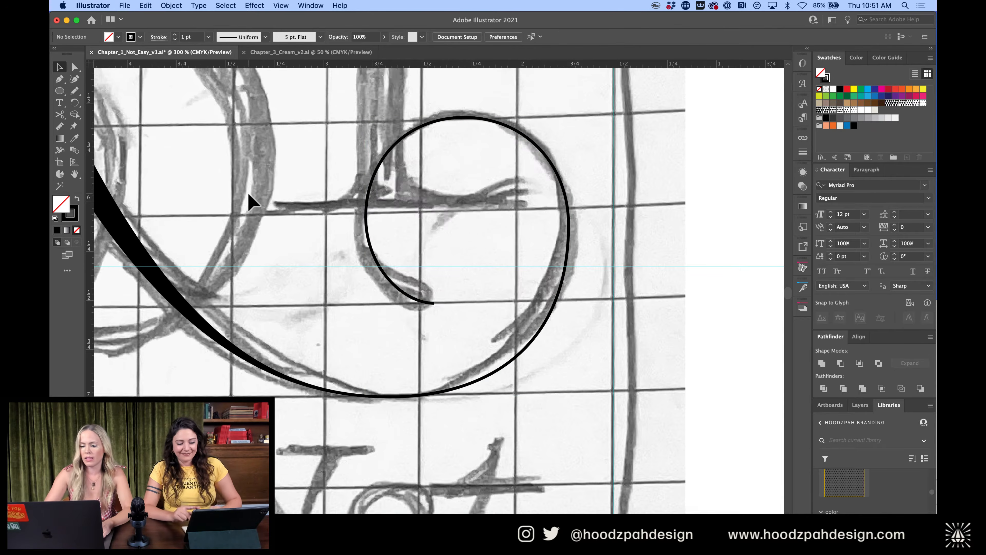
Draw the N's right stem as a straight vertical line from its top serif and extend its lower end onto the diagonal
{"action": "key", "text": "super+minus"}
{"action": "key", "text": "super+minus"}
{"action": "key", "text": "super+minus"}
{"action": "key", "text": "super+minus"}
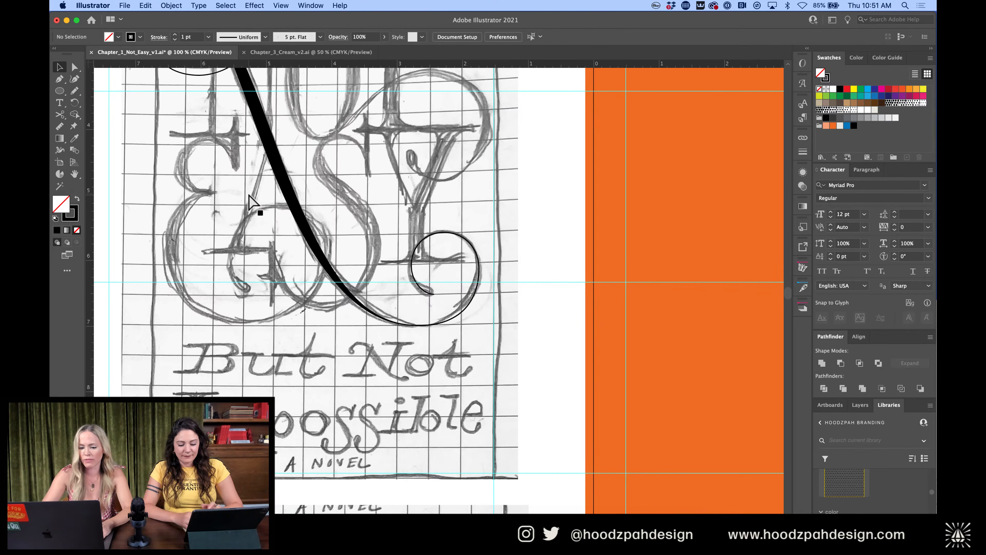
{"action": "key", "text": "super+plus"}
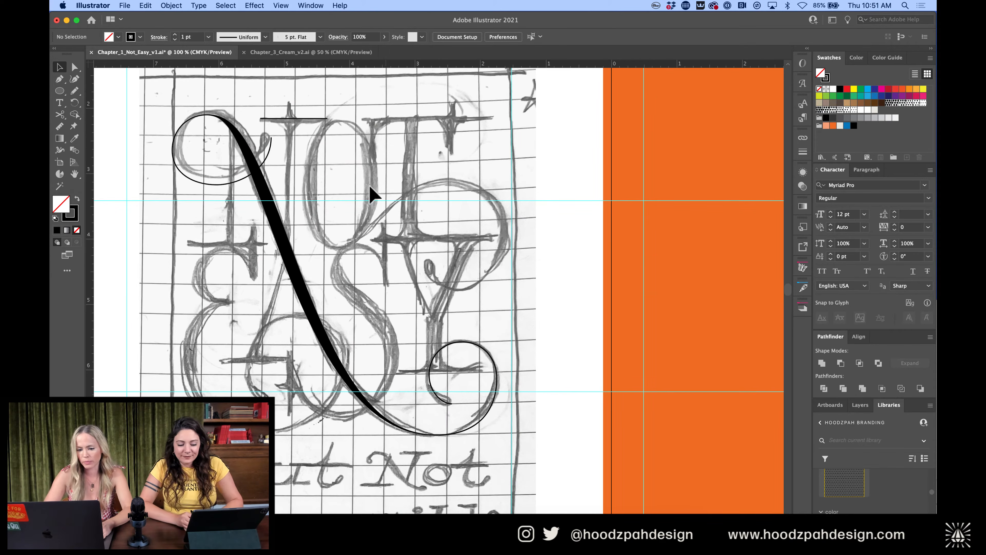
{"action": "key", "text": "p"}
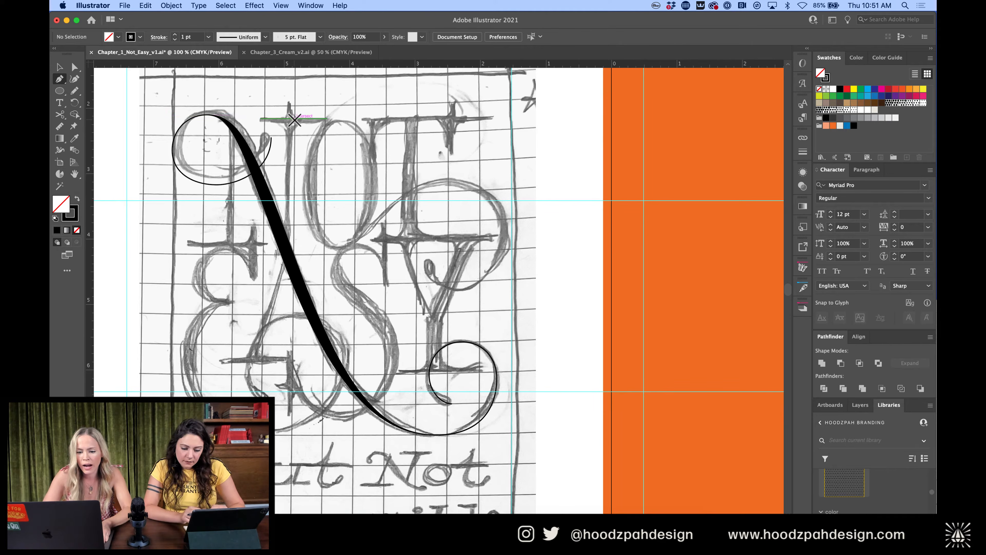
{"action": "left_click", "coordinate": [293, 118]}
{"action": "left_click_drag", "start_coordinate": [294, 252], "coordinate": [336, 228]}
{"action": "key", "text": "a"}
{"action": "left_click", "coordinate": [306, 248]}
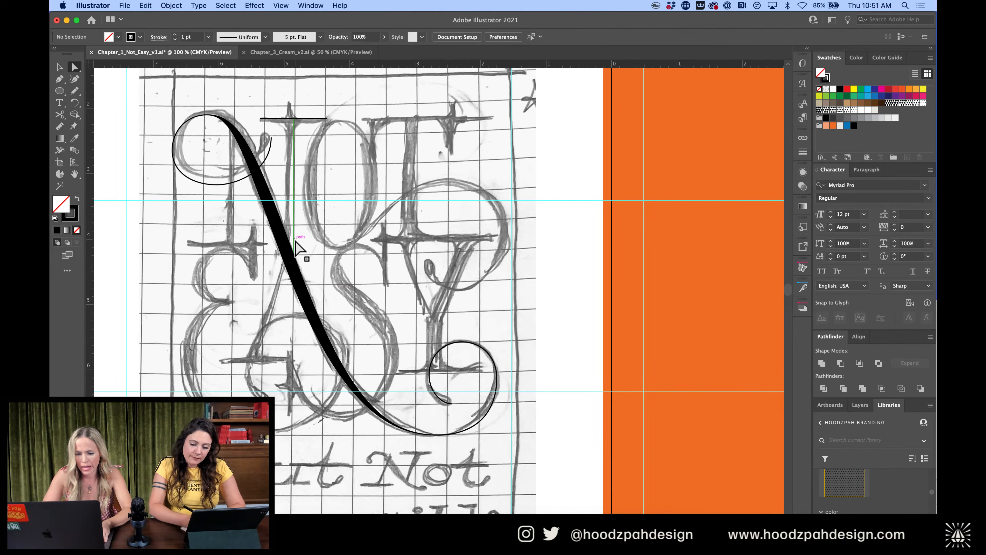
{"action": "left_click", "coordinate": [294, 242]}
{"action": "left_click", "coordinate": [293, 253]}
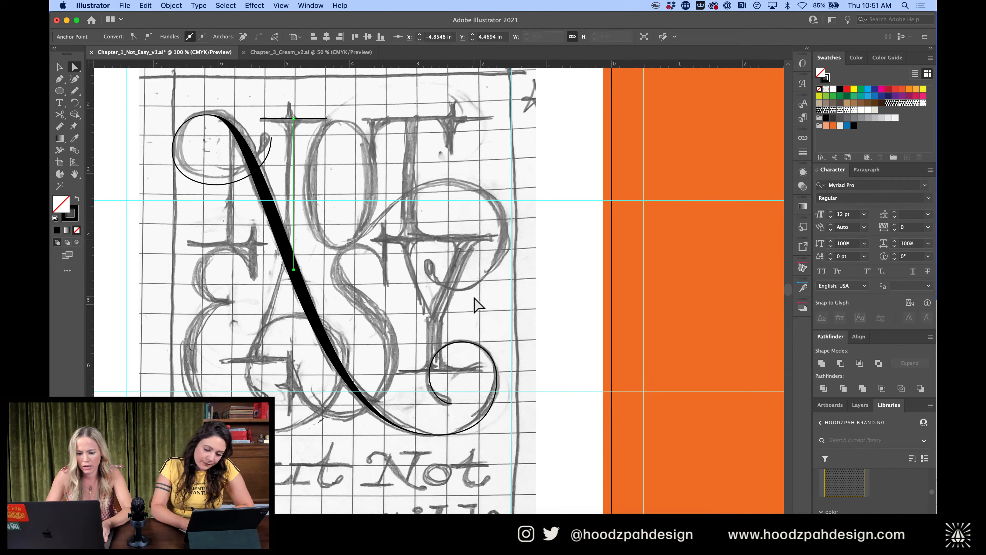
{"action": "left_click", "coordinate": [356, 175]}
Copy the right stem together with its top serif to the N's left stem position below the upper curl
{"action": "key", "text": "v"}
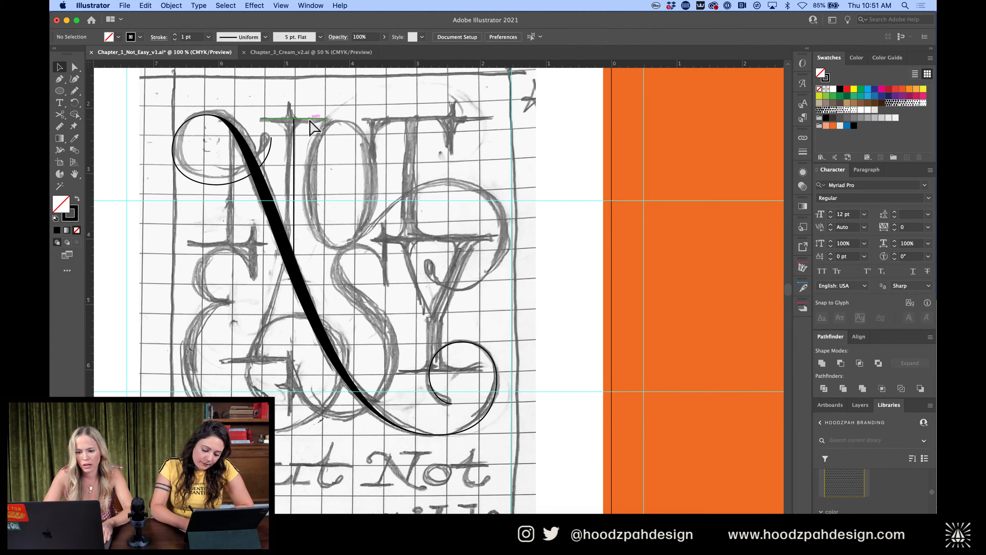
{"action": "left_click", "coordinate": [309, 119]}
{"action": "left_click", "coordinate": [294, 155], "text": "shift"}
{"action": "left_click_drag", "start_coordinate": [293, 152], "coordinate": [229, 153]}
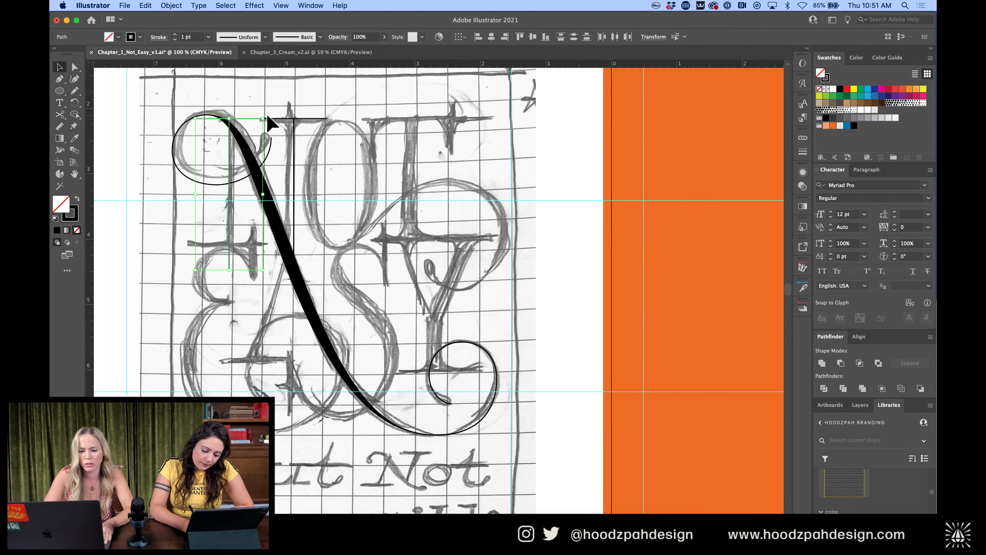
Turn the copied stem upside down so its serif sits at the foot, and nudge it sideways onto the sketched left stem
{"action": "key", "text": "Left"}
{"action": "key", "text": "Left"}
{"action": "key", "text": "Left"}
{"action": "key", "text": "Left"}
{"action": "key", "text": "Left"}
{"action": "key", "text": "Left"}
{"action": "key", "text": "Left"}
{"action": "key", "text": "Left"}
{"action": "key", "text": "Left"}
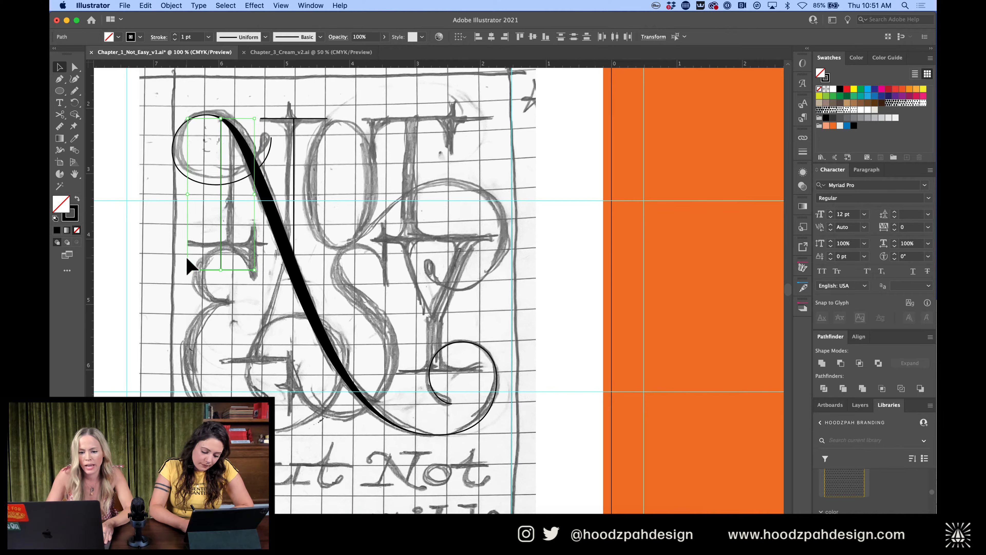
{"action": "key", "text": "shift+Right"}
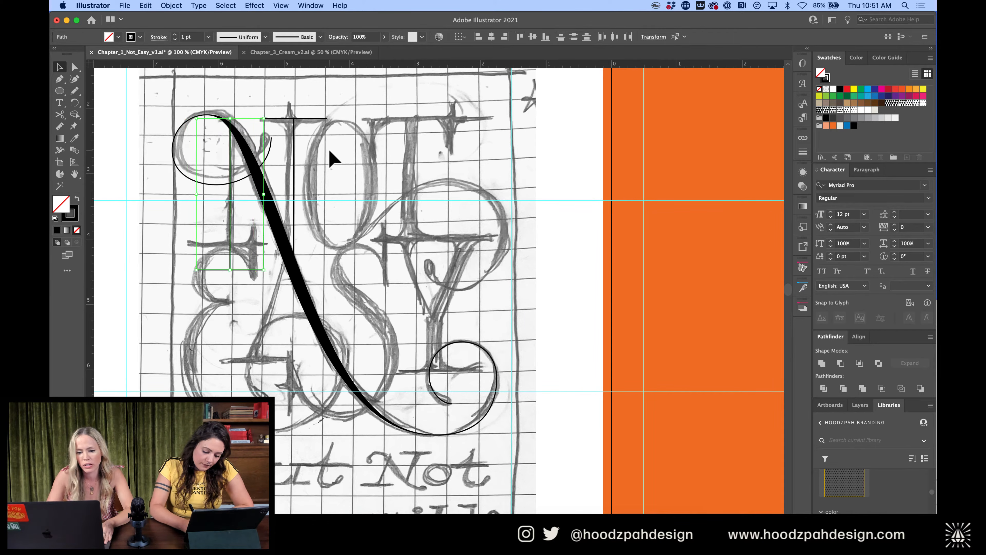
Lower the top anchor of the left stem so it meets the start of the thick diagonal
{"action": "key", "text": "a"}
{"action": "left_click", "coordinate": [280, 98]}
{"action": "left_click_drag", "start_coordinate": [230, 118], "coordinate": [231, 126]}
Select all the N's strokes, including the lower curl, and place a copy of them on the orange cover artboard
{"action": "key", "text": "v"}
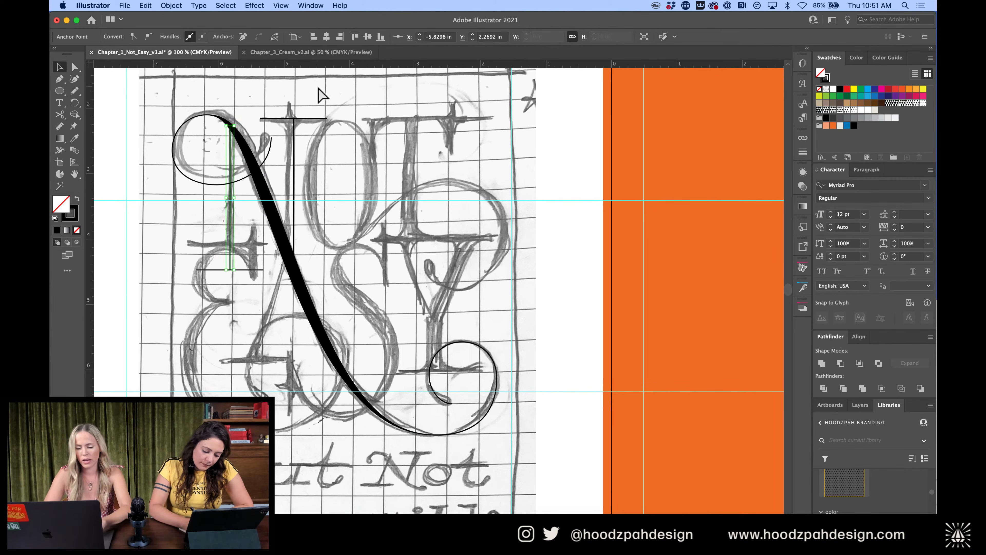
{"action": "left_click", "coordinate": [287, 317]}
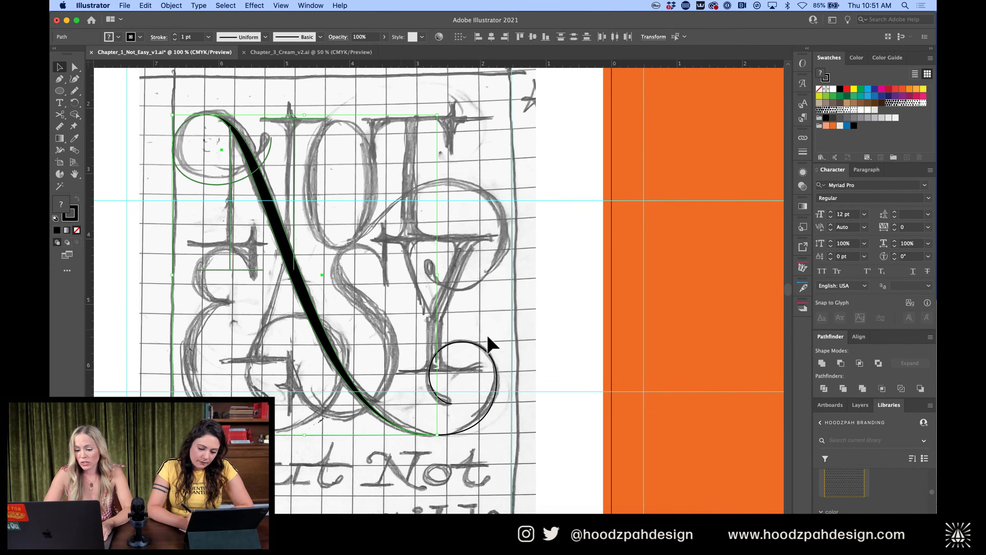
{"action": "left_click", "coordinate": [476, 433], "text": "shift"}
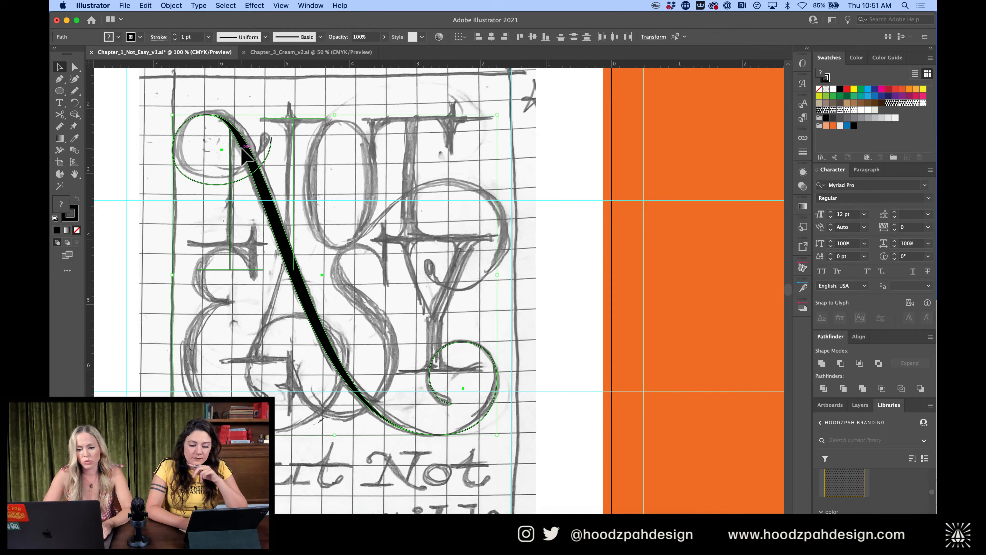
{"action": "left_click_drag", "start_coordinate": [242, 149], "coordinate": [707, 179]}
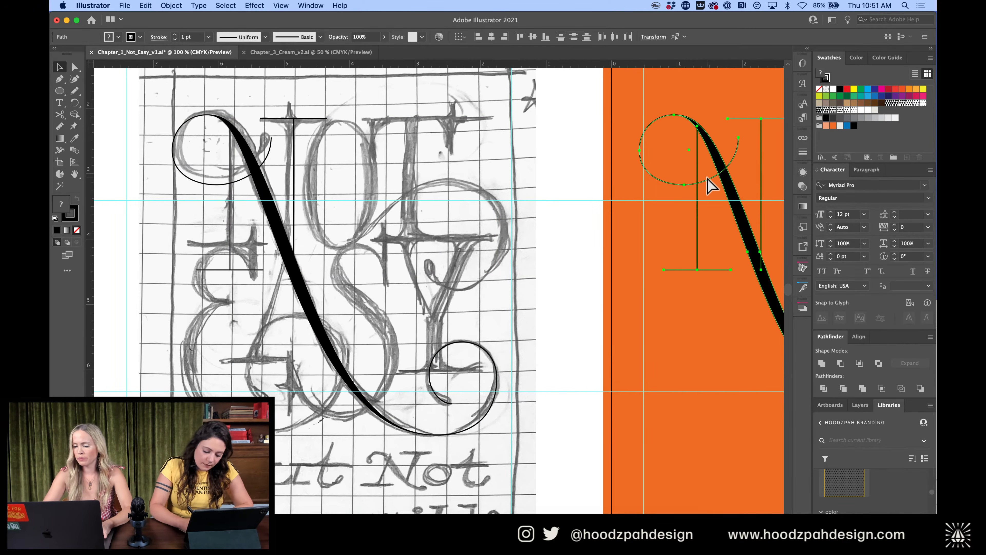
{"action": "key", "text": "super+minus"}
{"action": "scroll", "coordinate": [691, 163], "scroll_direction": "right", "scroll_amount": 2}
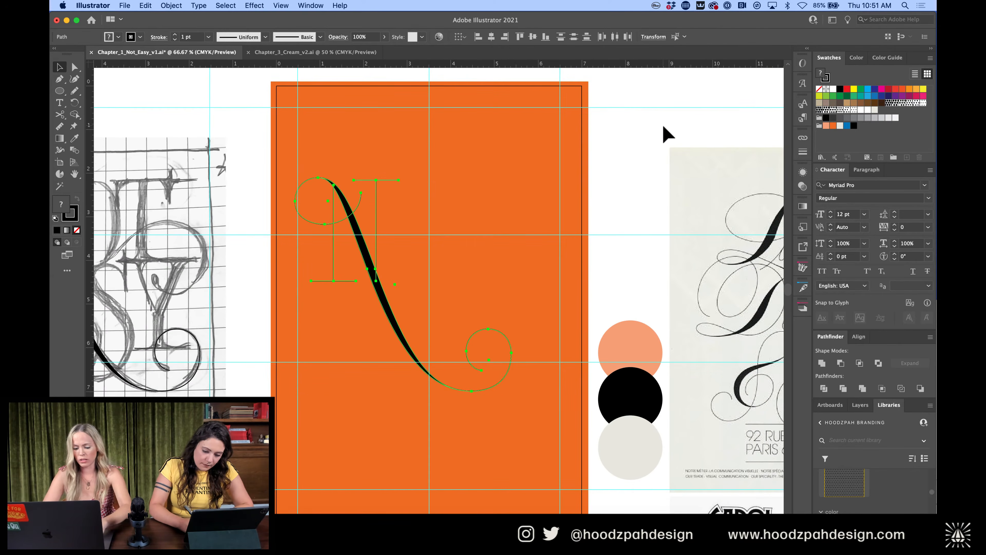
{"action": "left_click", "coordinate": [665, 132]}
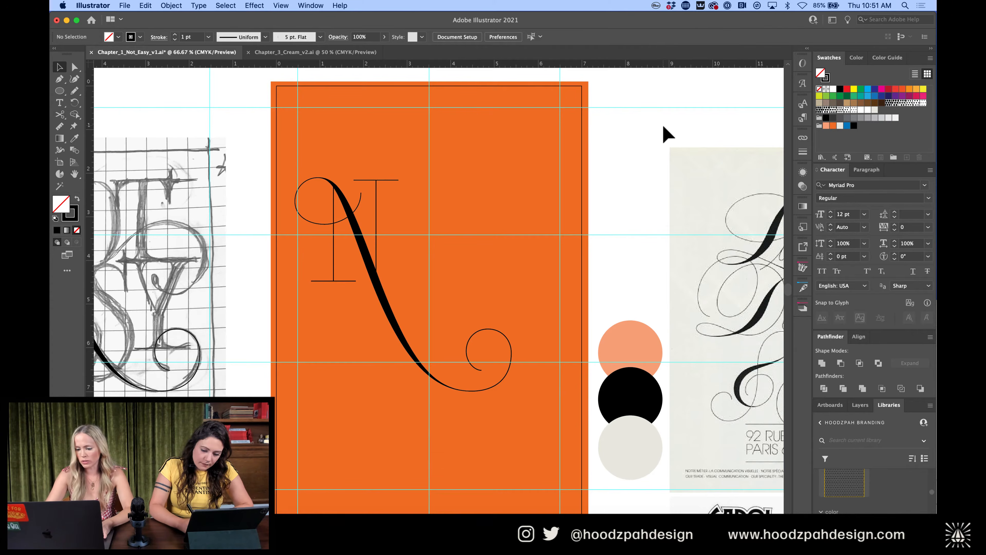
Isolate the copied N's group, shorten the lower handle of the lower curl's right anchor slightly, and leave isolation
{"action": "key", "text": "super+equal"}
{"action": "left_click", "coordinate": [550, 386]}
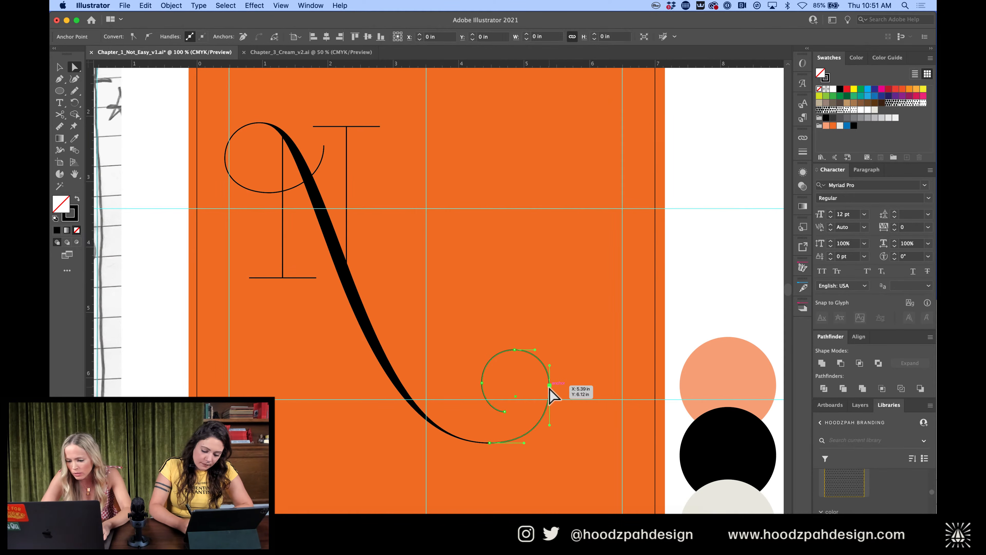
{"action": "key", "text": "v"}
{"action": "double_click", "coordinate": [547, 379]}
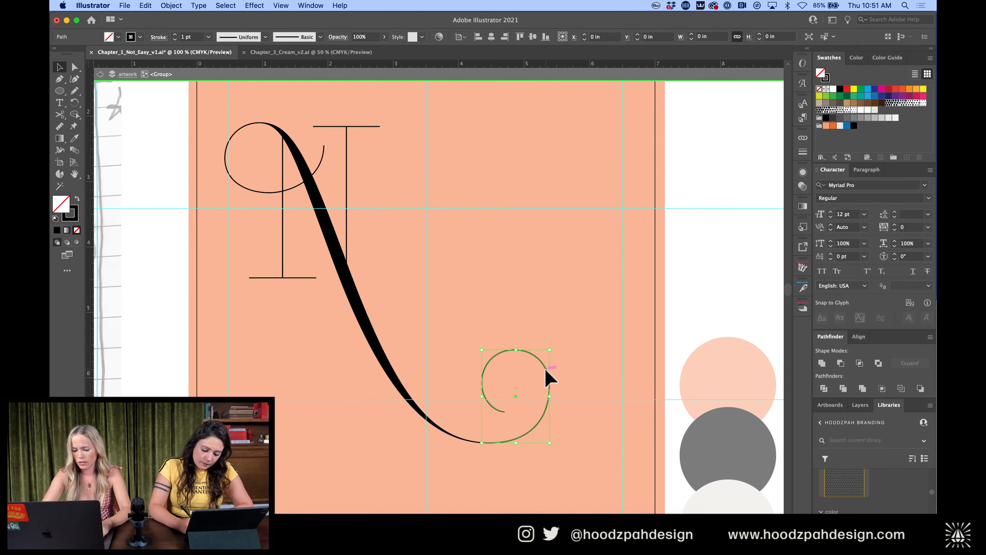
{"action": "key", "text": "a"}
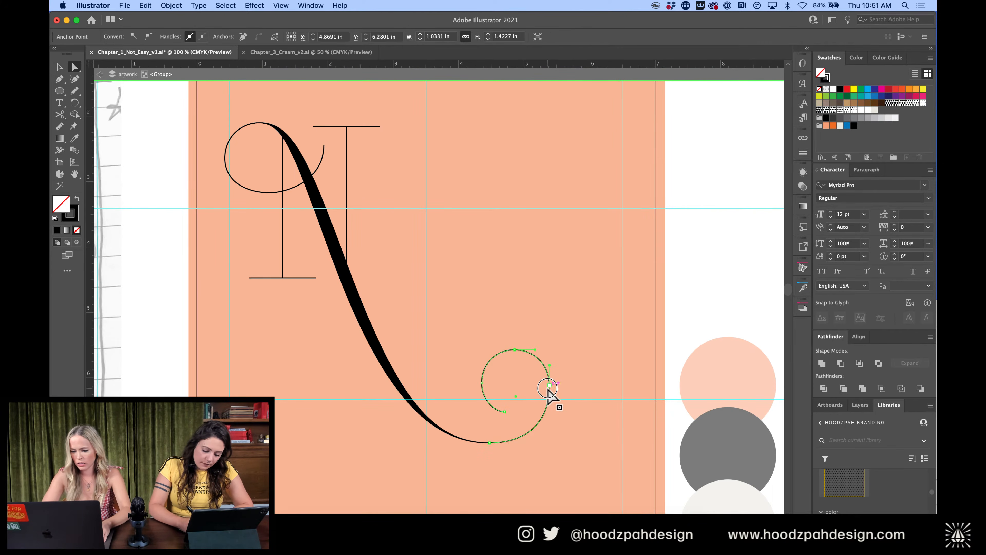
{"action": "left_click", "coordinate": [549, 387]}
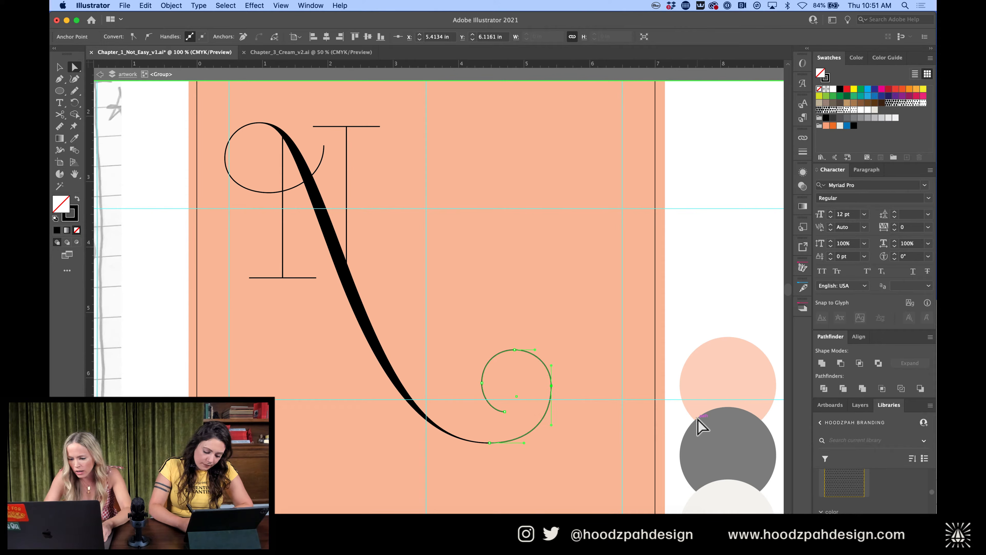
{"action": "key", "text": "super+z"}
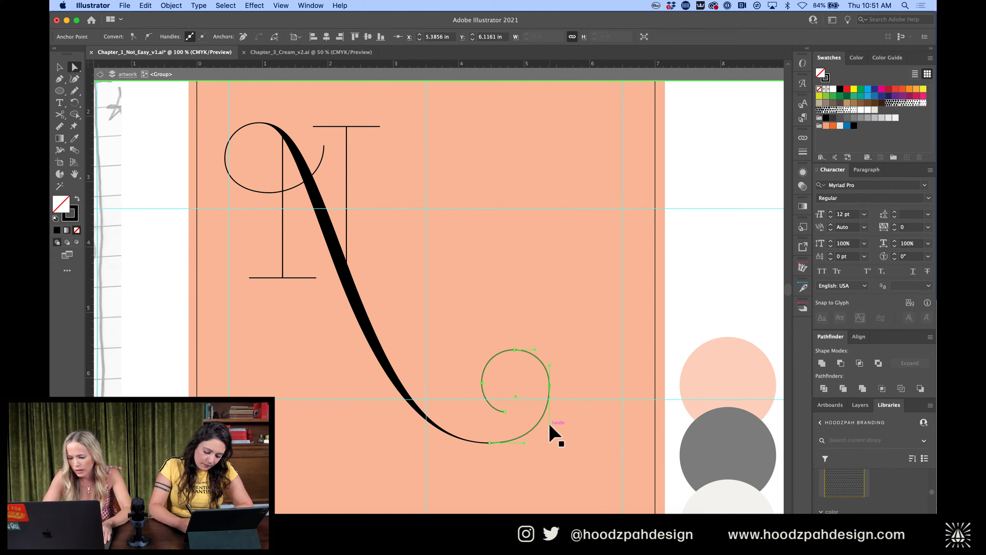
{"action": "left_click_drag", "start_coordinate": [549, 426], "coordinate": [549, 419]}
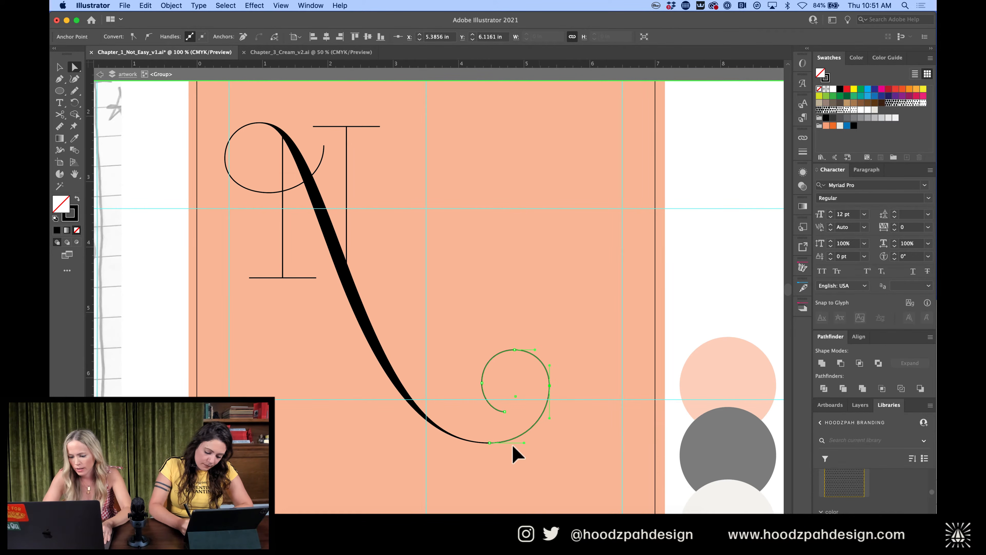
{"action": "left_click", "coordinate": [721, 279]}
{"action": "key", "text": "super+minus"}
{"action": "key", "text": "super+minus"}
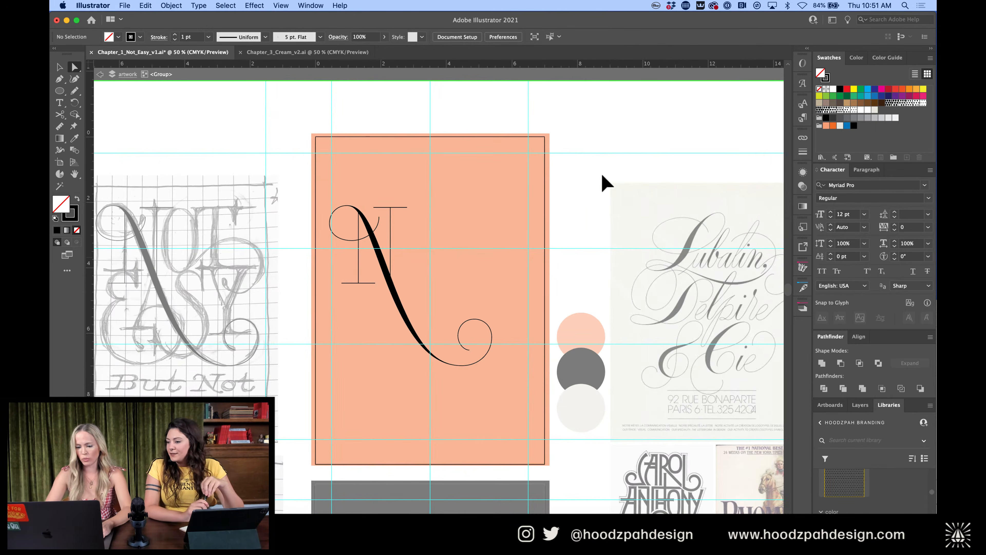
{"action": "key", "text": "super+plus"}
{"action": "key", "text": "super+plus"}
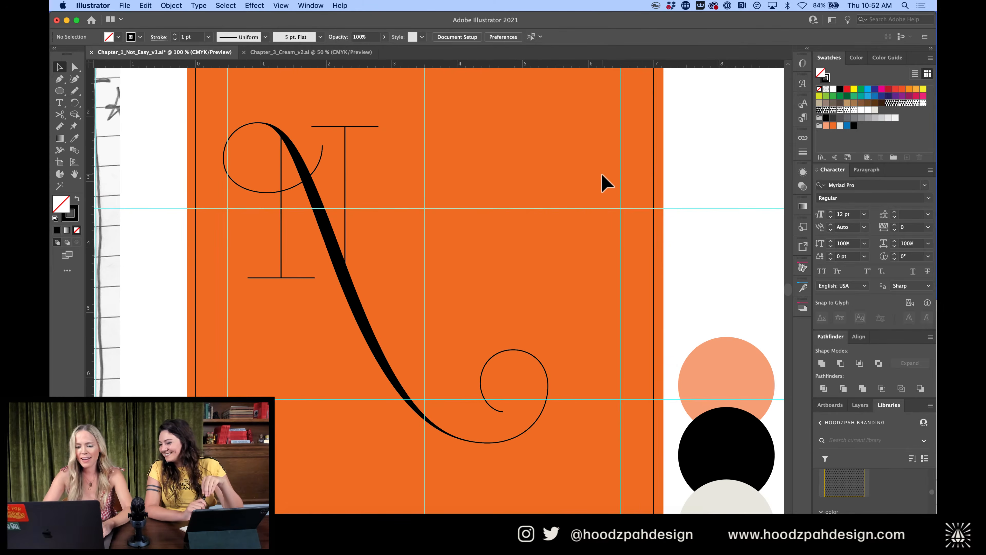
Extend the open end of the N's upper curl with the Pen tool into a small teardrop loop ending back on the curl
{"action": "left_click", "coordinate": [60, 91]}
{"action": "key", "text": "super+plus"}
{"action": "key", "text": "super+plus"}
{"action": "key", "text": "super+plus"}
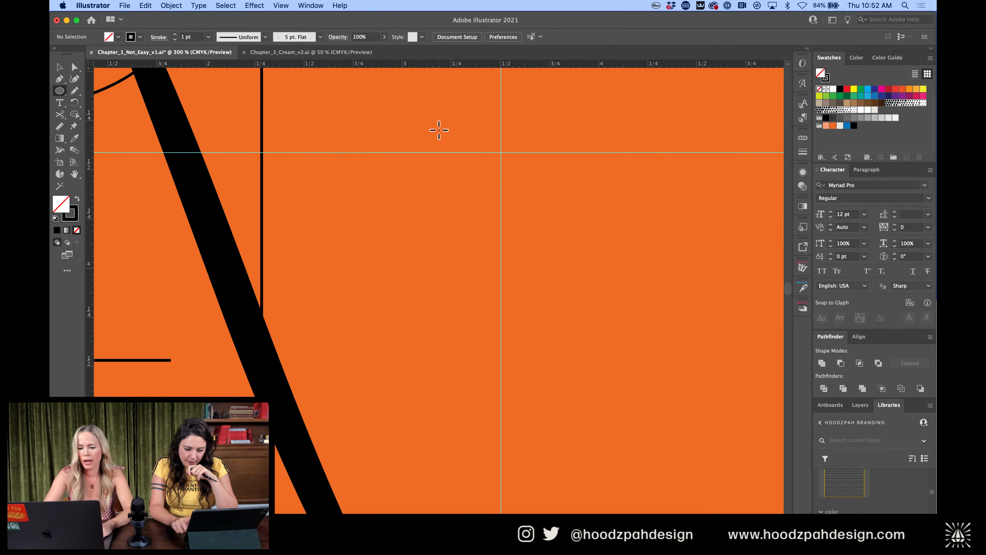
{"action": "scroll", "coordinate": [438, 130], "scroll_direction": "up", "scroll_amount": 3}
{"action": "scroll", "coordinate": [439, 130], "scroll_direction": "left", "scroll_amount": 4}
{"action": "key", "text": "p"}
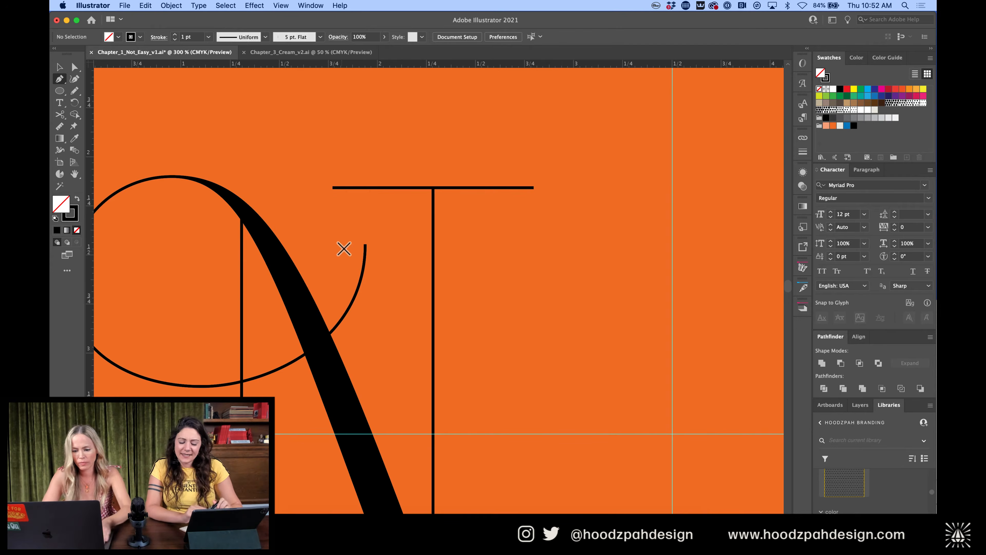
{"action": "left_click", "coordinate": [365, 244]}
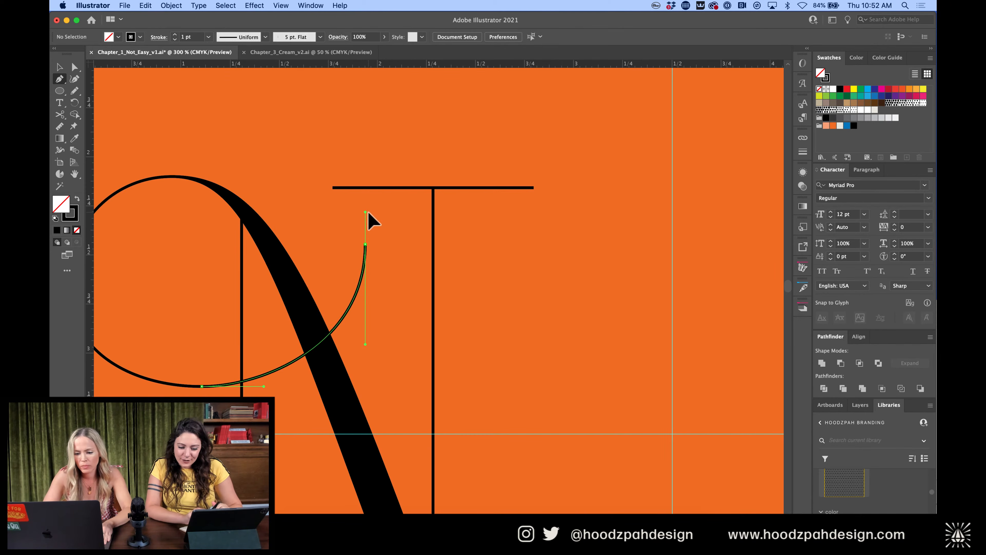
{"action": "left_click_drag", "start_coordinate": [335, 228], "coordinate": [362, 269]}
{"action": "key", "text": "a"}
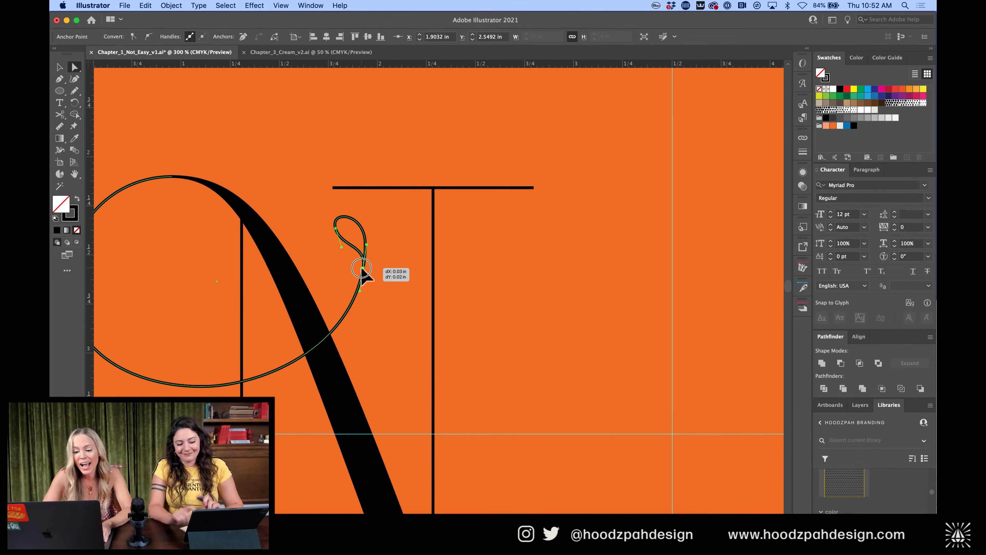
Examine the lettering on the reference book covers beside the artboard, and return to the N on the cover
{"action": "key", "text": "super+minus"}
{"action": "key", "text": "super+minus"}
{"action": "key", "text": "super+minus"}
{"action": "key", "text": "super+minus"}
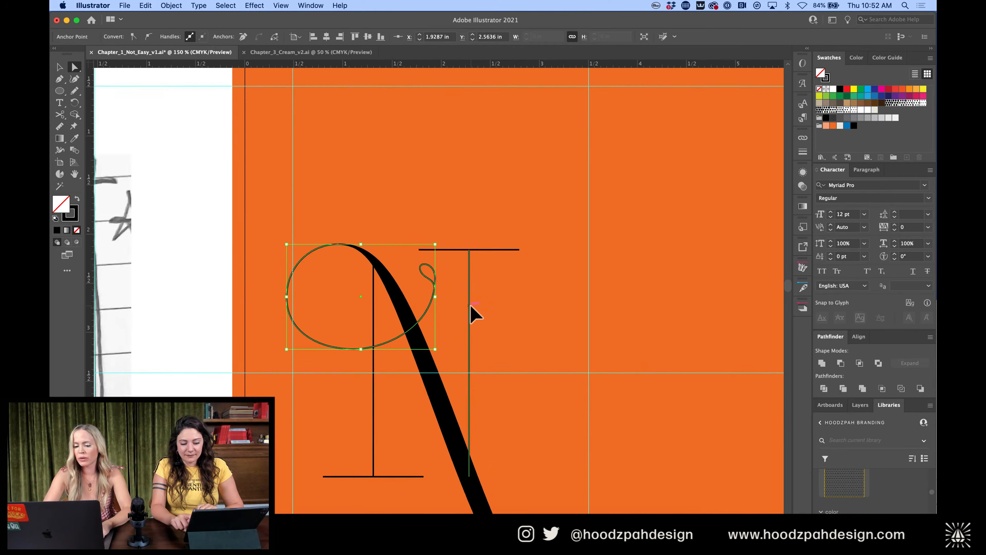
{"action": "scroll", "coordinate": [471, 307], "scroll_direction": "right", "scroll_amount": 8}
{"action": "scroll", "coordinate": [471, 307], "scroll_direction": "down", "scroll_amount": 3}
{"action": "scroll", "coordinate": [470, 307], "scroll_direction": "right", "scroll_amount": 6}
{"action": "scroll", "coordinate": [470, 306], "scroll_direction": "down", "scroll_amount": 6}
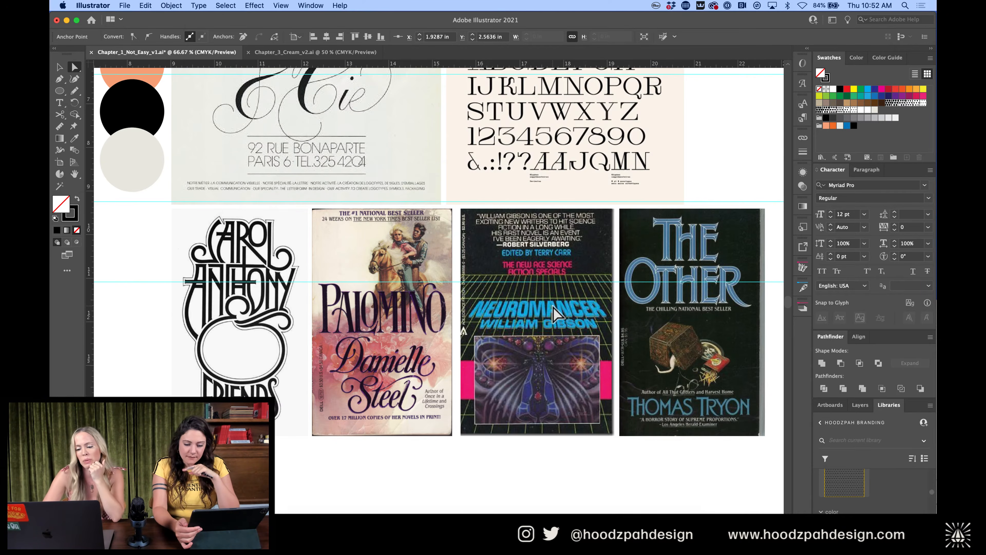
{"action": "scroll", "coordinate": [553, 306], "scroll_direction": "left", "scroll_amount": 10}
{"action": "scroll", "coordinate": [553, 306], "scroll_direction": "up", "scroll_amount": 3}
{"action": "scroll", "coordinate": [558, 315], "scroll_direction": "up", "scroll_amount": 10}
{"action": "scroll", "coordinate": [558, 314], "scroll_direction": "left", "scroll_amount": 1}
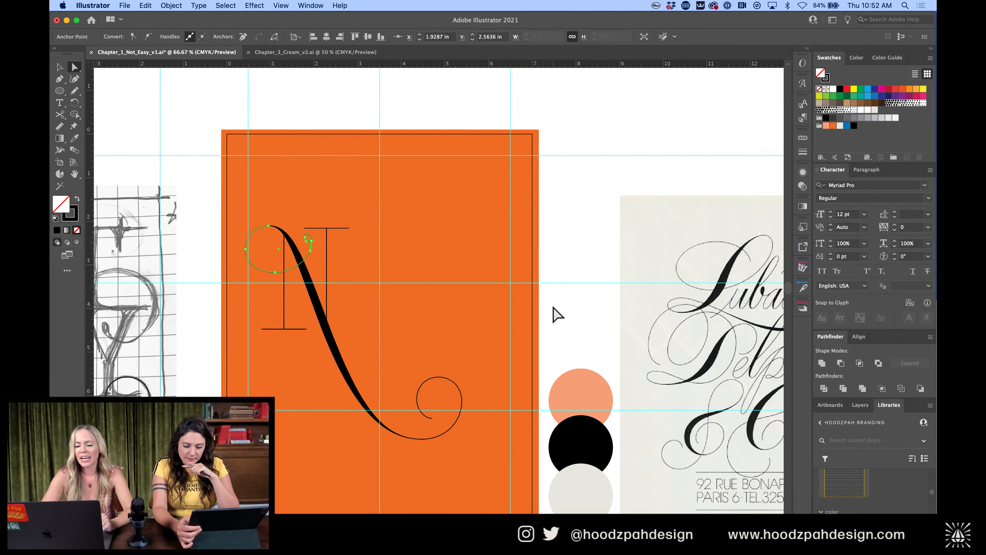
Lengthen the upper handle of the teardrop loop's right anchor slightly to make the loop taller
{"action": "key", "text": "super+equal"}
{"action": "key", "text": "super+equal"}
{"action": "key", "text": "super+equal"}
{"action": "key", "text": "super+equal"}
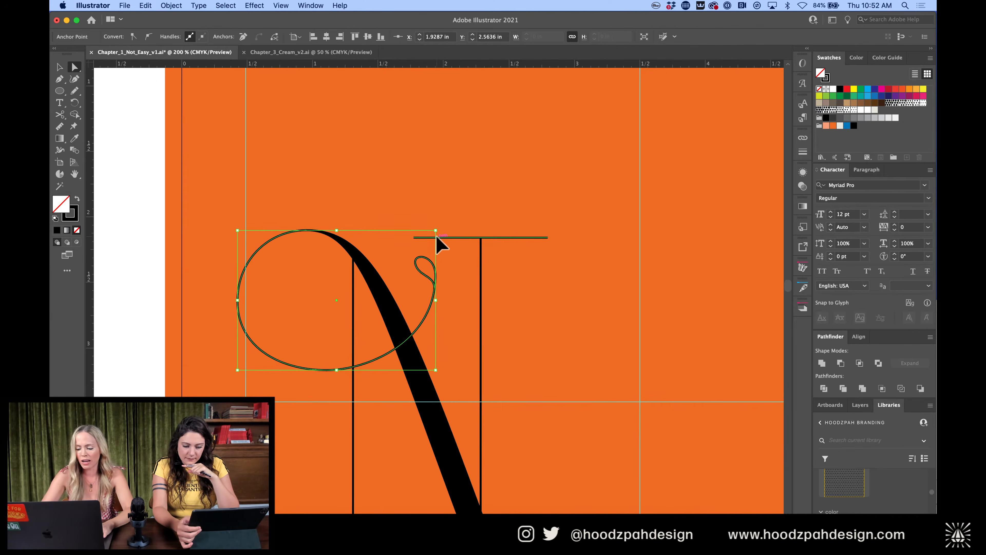
{"action": "key", "text": "super+equal"}
{"action": "left_click", "coordinate": [435, 252]}
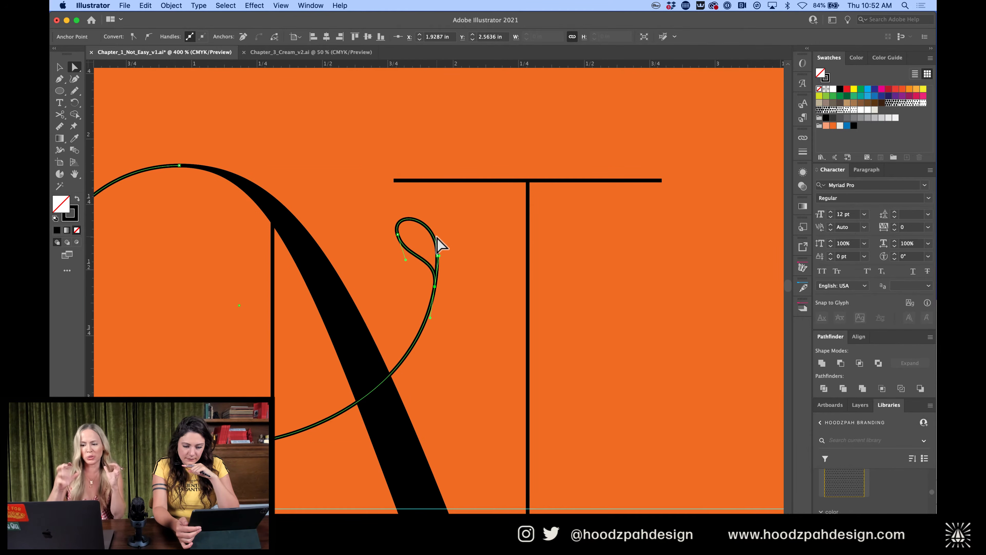
{"action": "left_click_drag", "start_coordinate": [438, 249], "coordinate": [437, 203]}
{"action": "key", "text": "super+minus"}
{"action": "key", "text": "super+minus"}
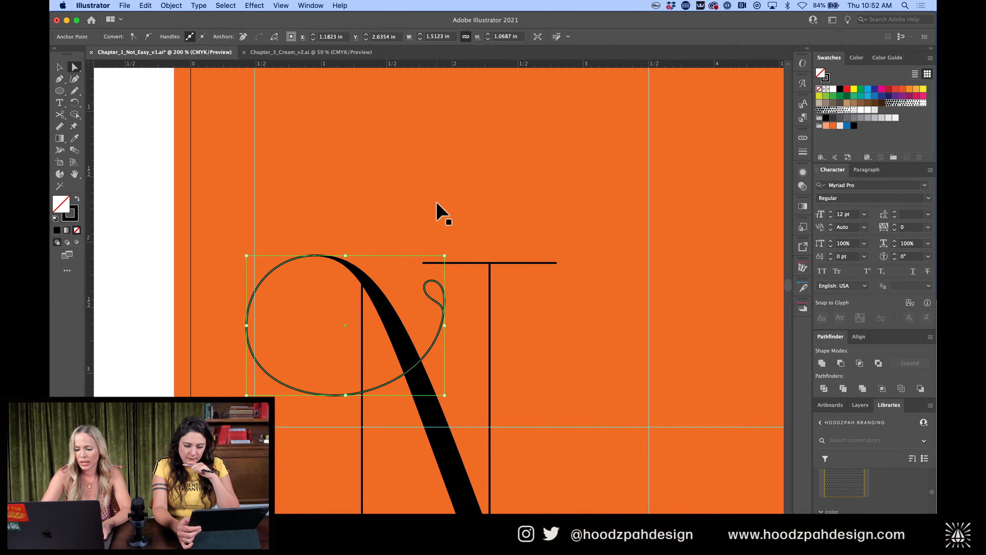
Isolate the N's group and place a copy of the upper curl with its teardrop loop just right of the original
{"action": "key", "text": "super+equal"}
{"action": "key", "text": "super+equal"}
{"action": "key", "text": "super+equal"}
{"action": "key", "text": "super+equal"}
{"action": "key", "text": "c"}
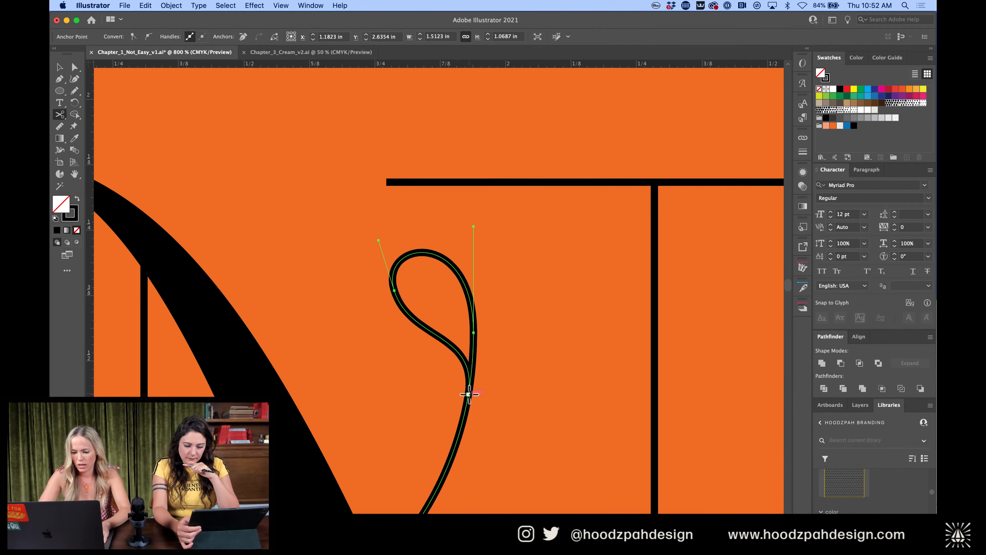
{"action": "key", "text": "v"}
{"action": "double_click", "coordinate": [452, 266]}
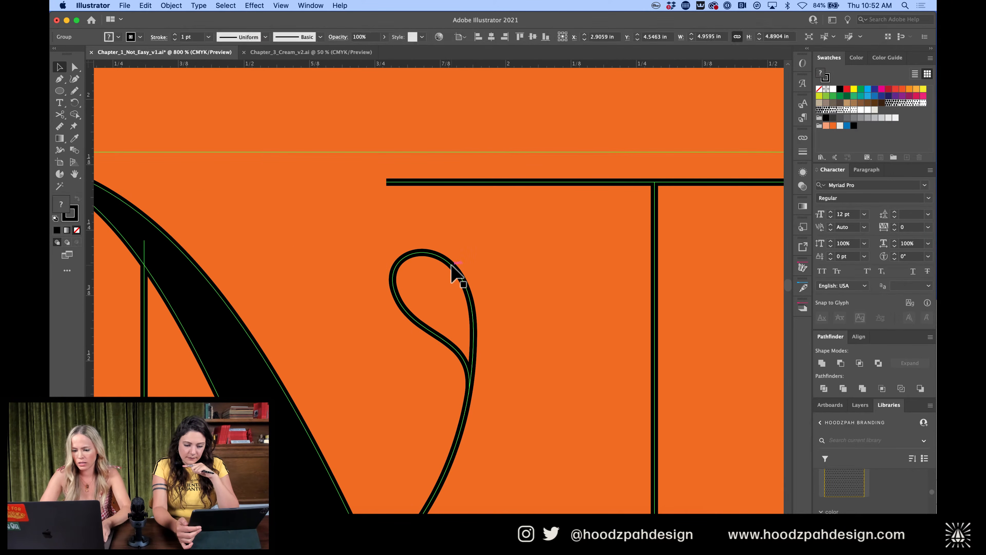
{"action": "key", "text": "shift+Left"}
{"action": "key", "text": "shift+Right"}
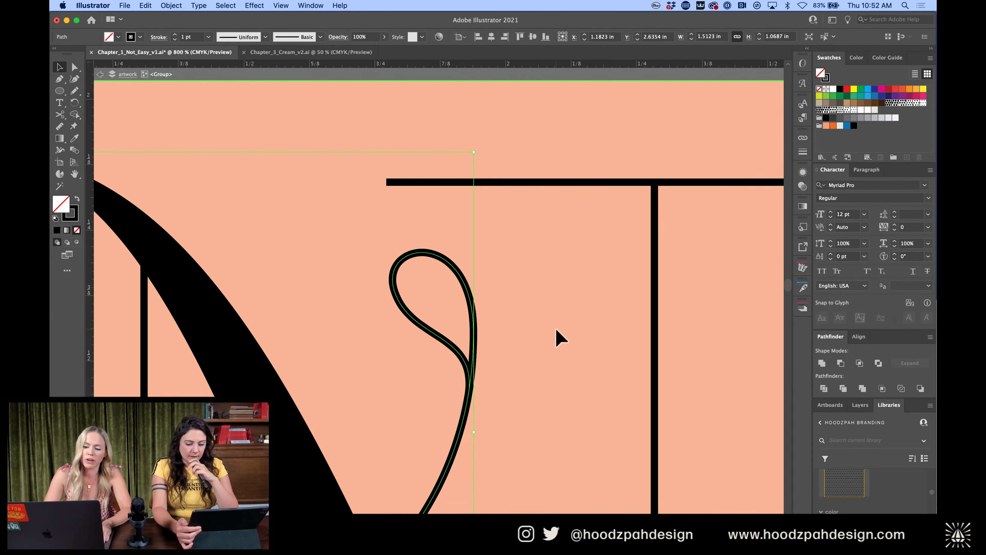
{"action": "key", "text": "shift+alt+Right"}
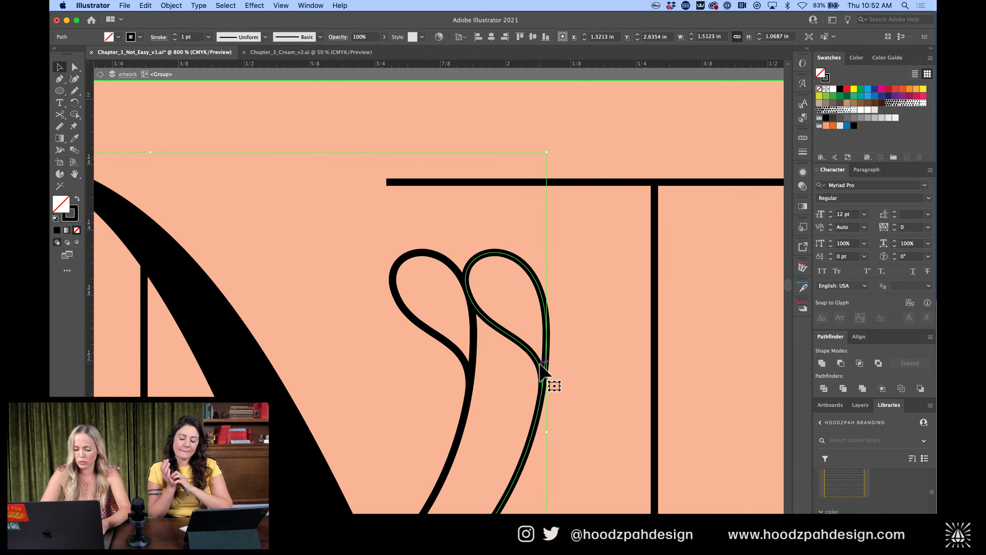
Nudge the copied curl's end anchor left off the curve and add an anchor on the curve at that junction
{"action": "key", "text": "a"}
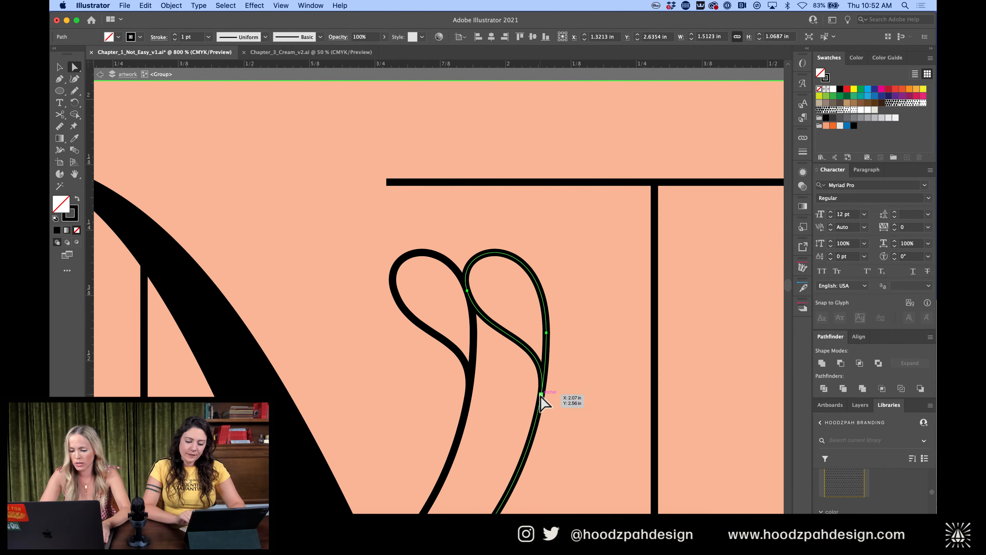
{"action": "left_click", "coordinate": [541, 394]}
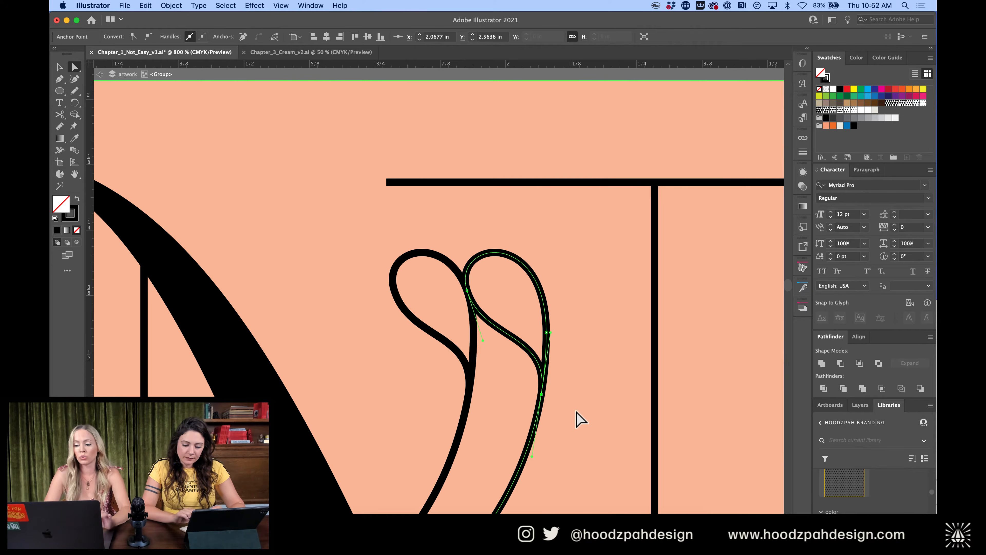
{"action": "key", "text": "Left"}
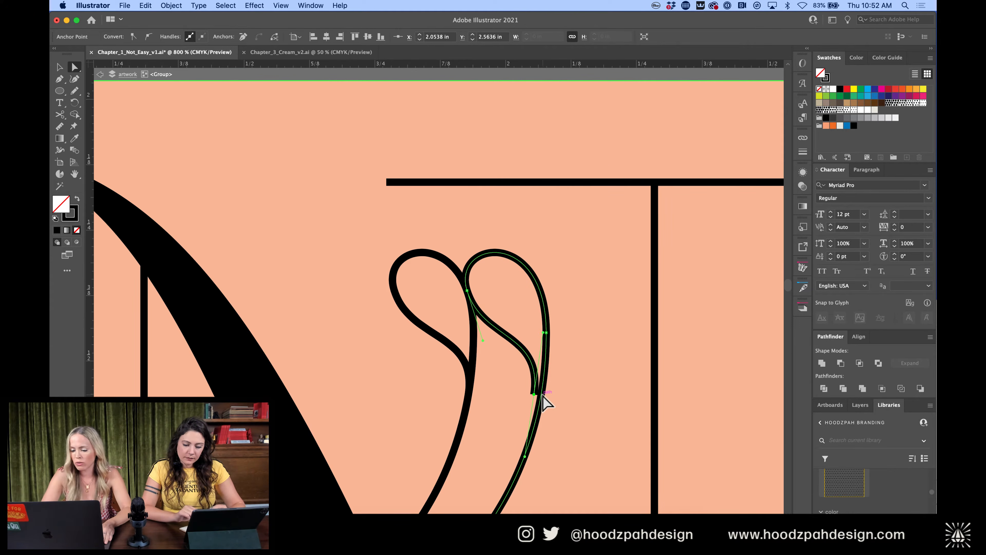
{"action": "key", "text": "p"}
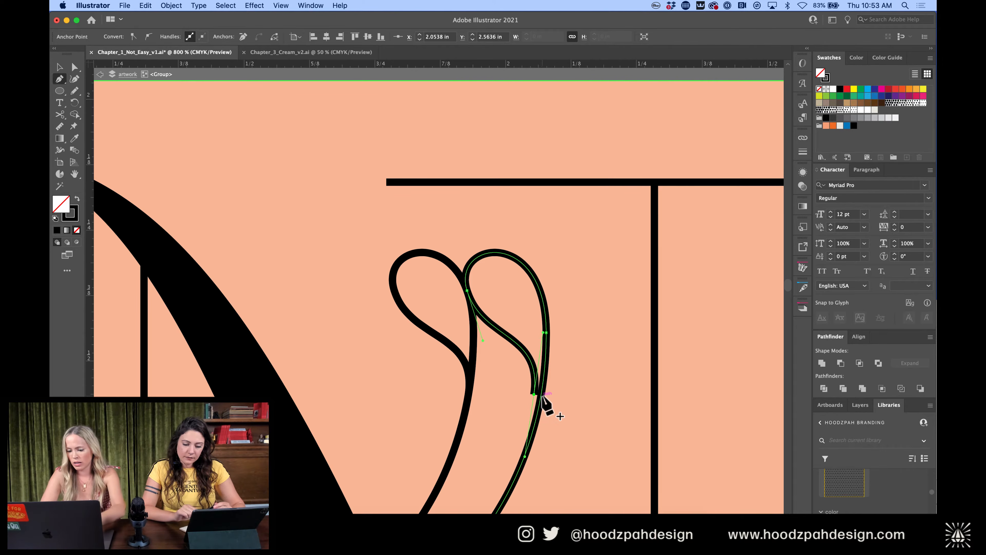
{"action": "left_click", "coordinate": [541, 395]}
Cut the copied curl at the new anchor with the Scissors tool and delete everything except the teardrop
{"action": "key", "text": "c"}
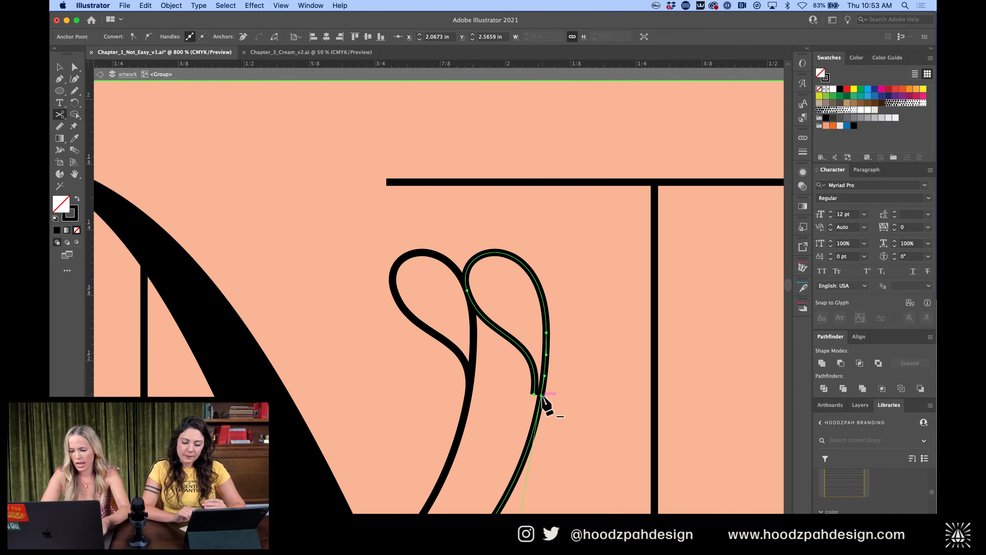
{"action": "left_click", "coordinate": [541, 395]}
{"action": "key", "text": "v"}
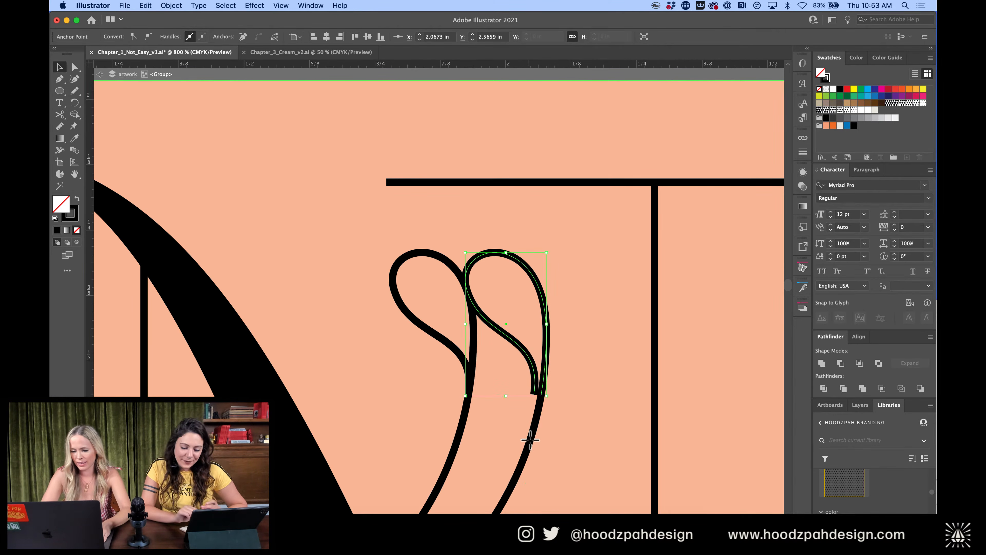
{"action": "left_click", "coordinate": [531, 440]}
{"action": "key", "text": "a"}
{"action": "key", "text": "Delete"}
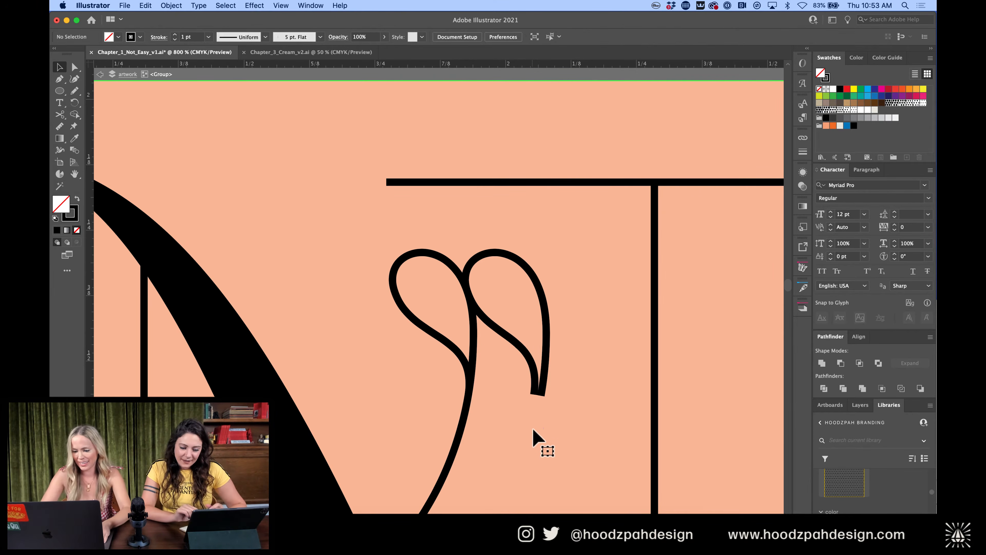
Move the teardrop's end anchor back to its other end, and shift the teardrop left onto the original curl's loop
{"action": "left_click", "coordinate": [534, 394]}
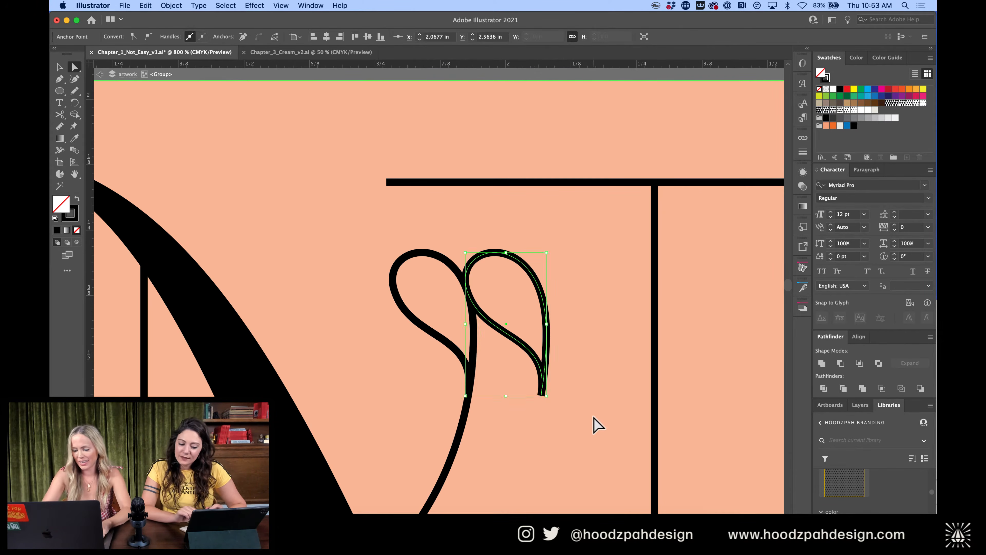
{"action": "key", "text": "super+minus"}
{"action": "key", "text": "v"}
{"action": "left_click", "coordinate": [438, 264]}
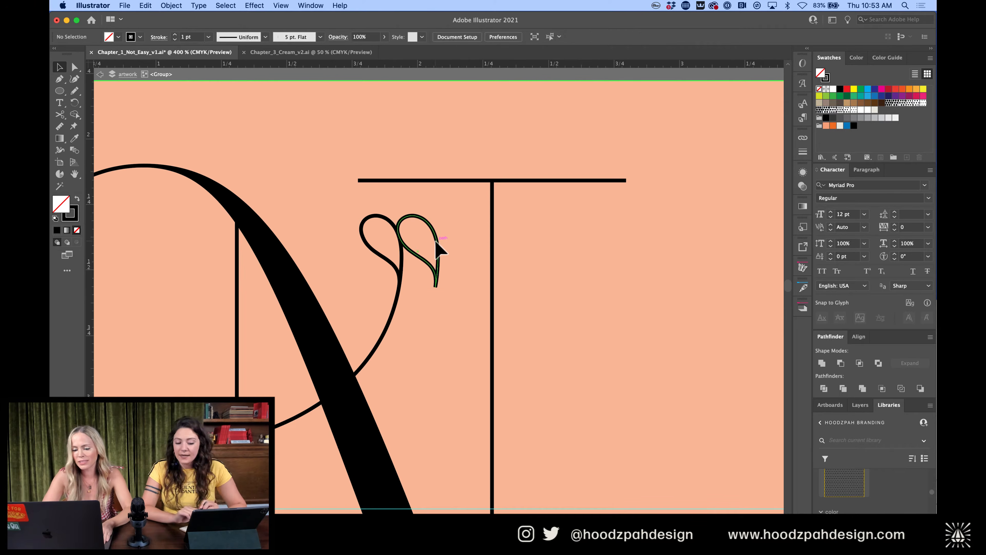
{"action": "key", "text": "super+z"}
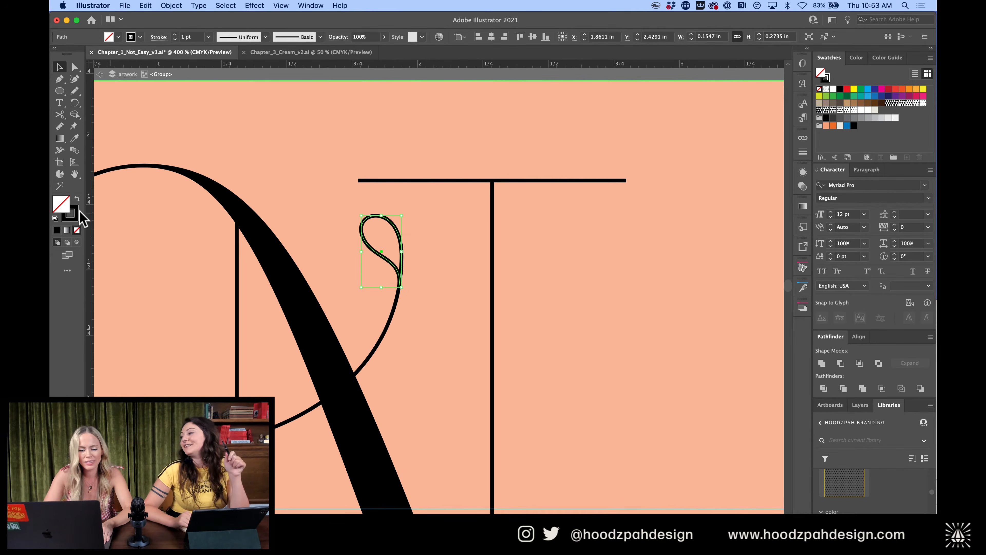
Fill the teardrop at the end of the upper curl with solid black and clear the selection
{"action": "left_click_drag", "start_coordinate": [76, 213], "coordinate": [63, 205]}
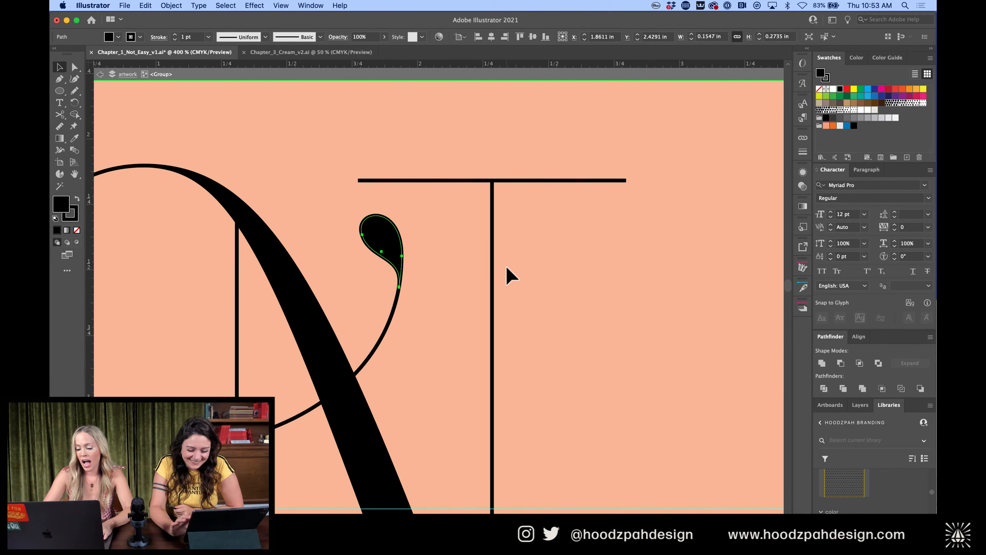
{"action": "key", "text": "super+minus"}
{"action": "key", "text": "super+minus"}
{"action": "key", "text": "super+minus"}
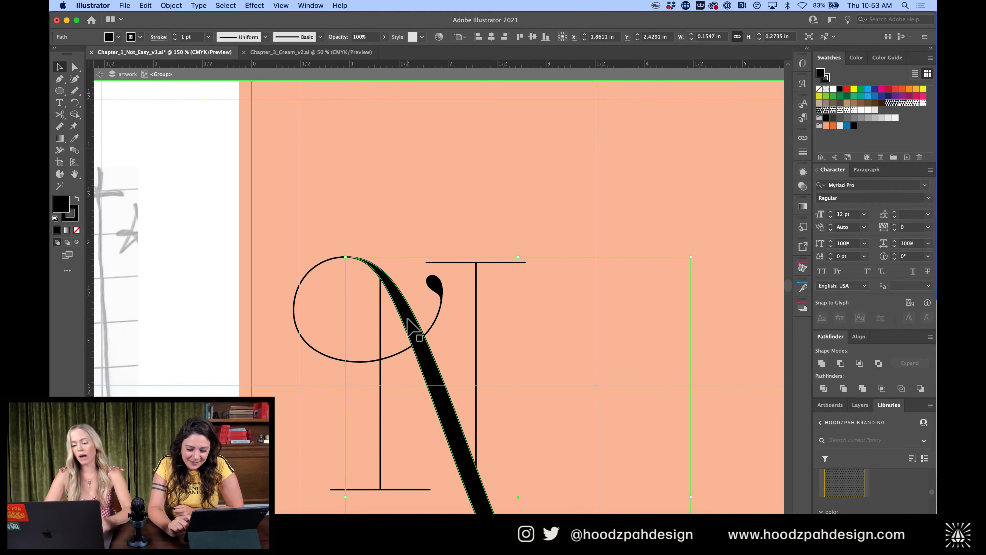
{"action": "scroll", "coordinate": [408, 319], "scroll_direction": "down", "scroll_amount": 5}
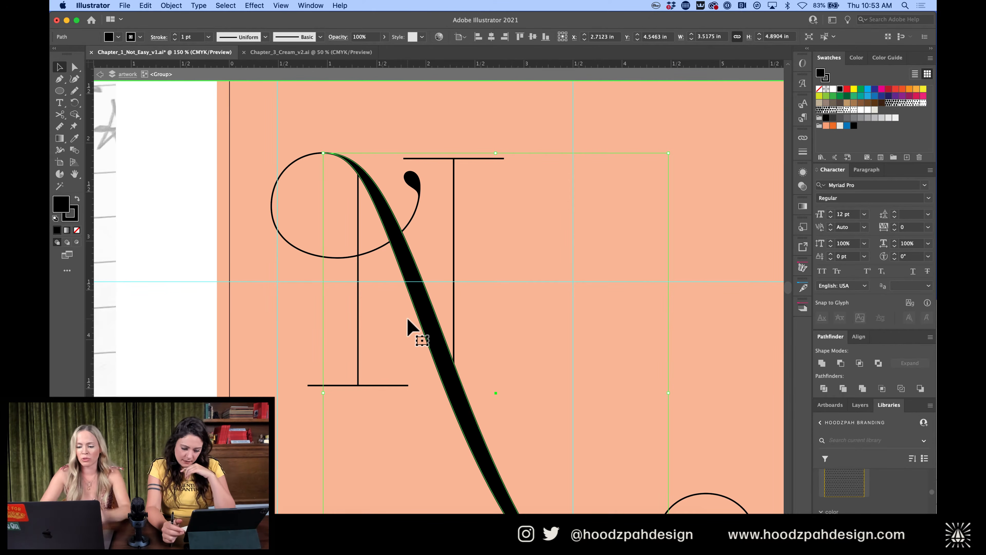
{"action": "left_click", "coordinate": [512, 242]}
Examine the whole N on the cover, checking the filled teardrop and its spacing from the right stem
{"action": "scroll", "coordinate": [512, 241], "scroll_direction": "down", "scroll_amount": 5}
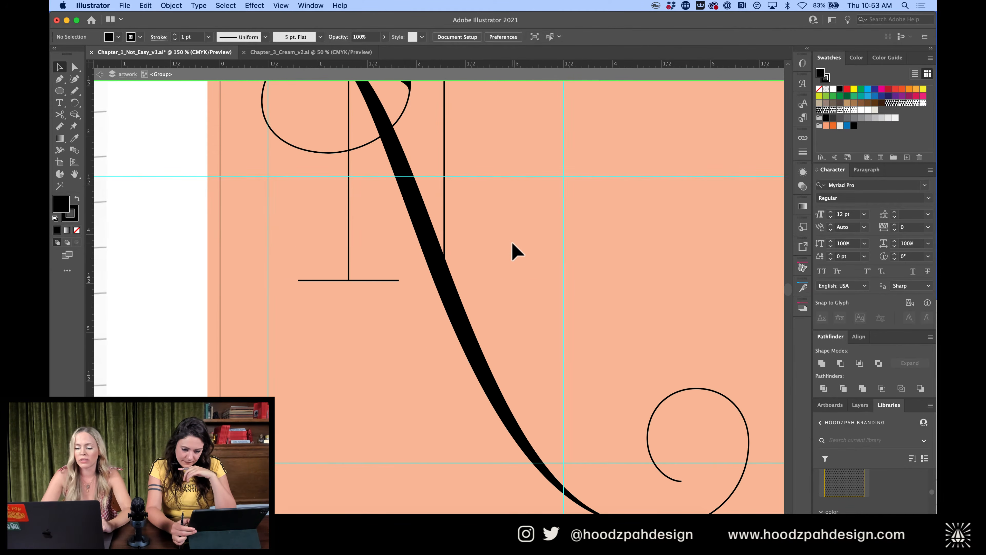
{"action": "scroll", "coordinate": [512, 252], "scroll_direction": "right", "scroll_amount": 2}
{"action": "key", "text": "super+minus"}
{"action": "key", "text": "super+minus"}
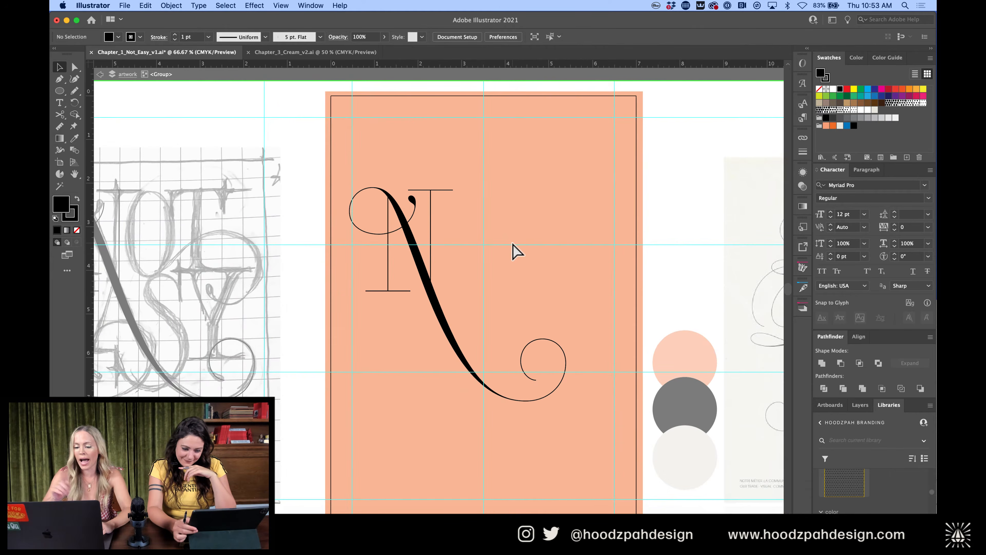
{"action": "key", "text": "super+equal"}
{"action": "key", "text": "super+equal"}
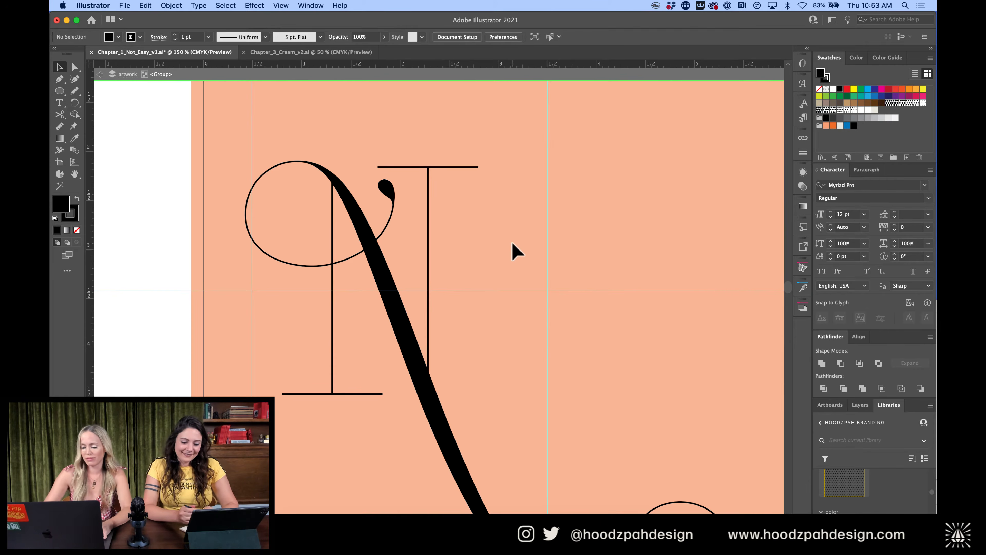
{"action": "key", "text": "super+minus"}
{"action": "key", "text": "super+minus"}
{"action": "key", "text": "super+equal"}
{"action": "key", "text": "super+minus"}
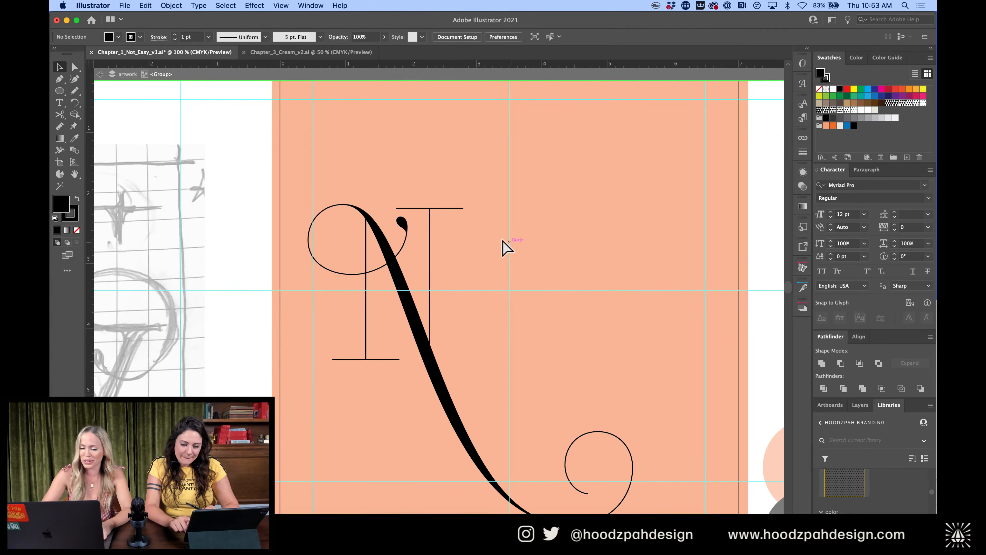
Nudge the N's right stem and its serif slightly right, away from the teardrop, and deselect them
{"action": "left_click", "coordinate": [427, 226]}
{"action": "key", "text": "shift+Right"}
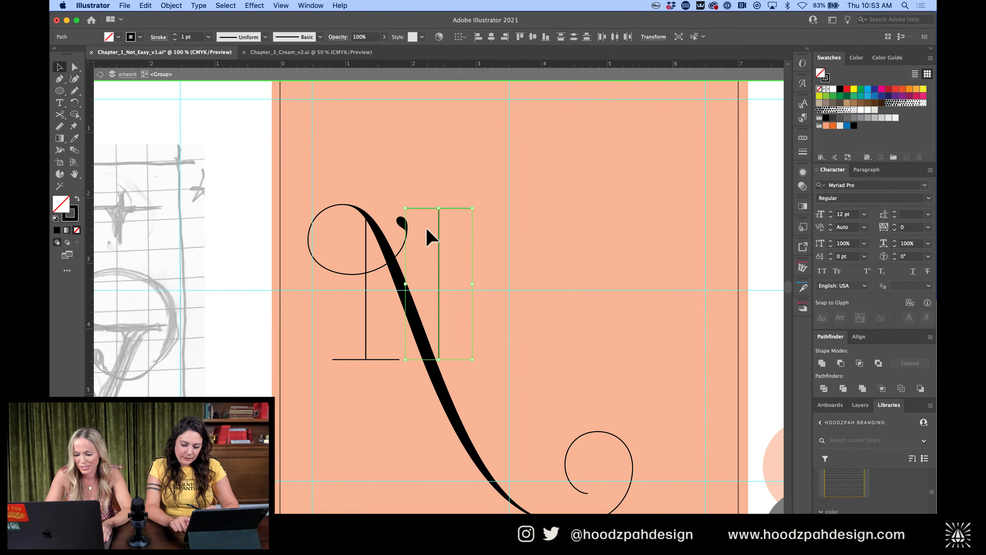
{"action": "key", "text": "Left"}
{"action": "key", "text": "Left"}
{"action": "key", "text": "Left"}
{"action": "key", "text": "Left"}
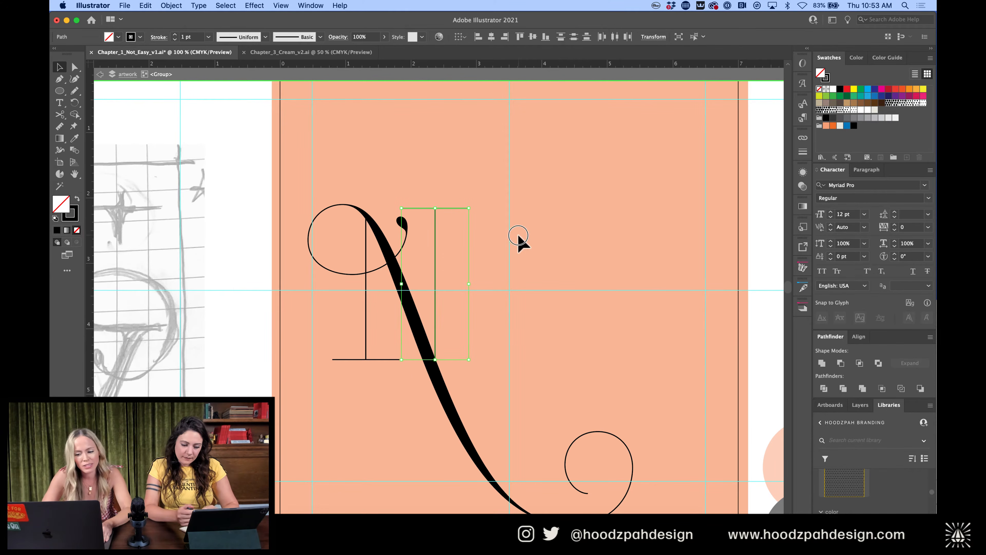
{"action": "left_click", "coordinate": [520, 239]}
{"action": "key", "text": "super+minus"}
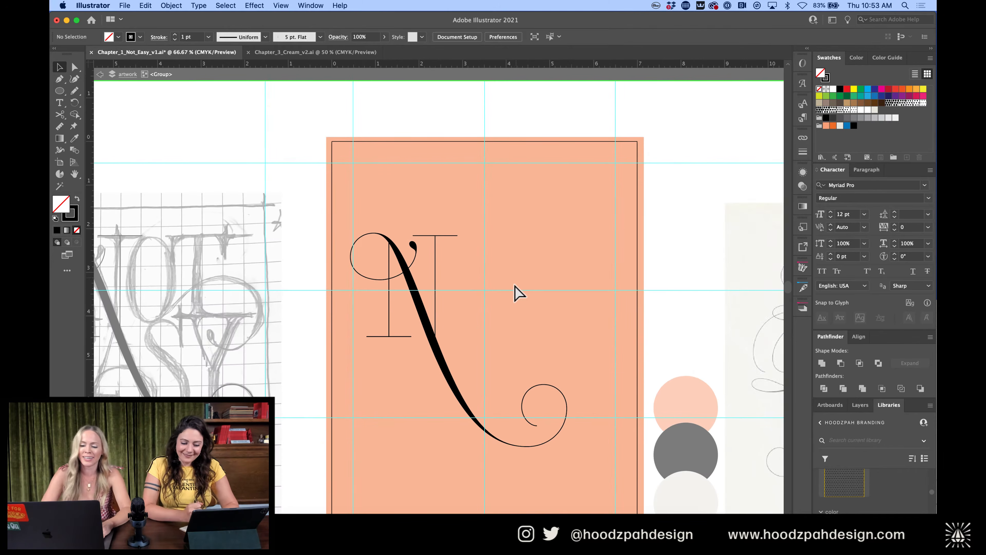
{"action": "scroll", "coordinate": [514, 284], "scroll_direction": "down", "scroll_amount": 4}
{"action": "scroll", "coordinate": [514, 284], "scroll_direction": "left", "scroll_amount": 5}
{"action": "scroll", "coordinate": [514, 284], "scroll_direction": "right", "scroll_amount": 4}
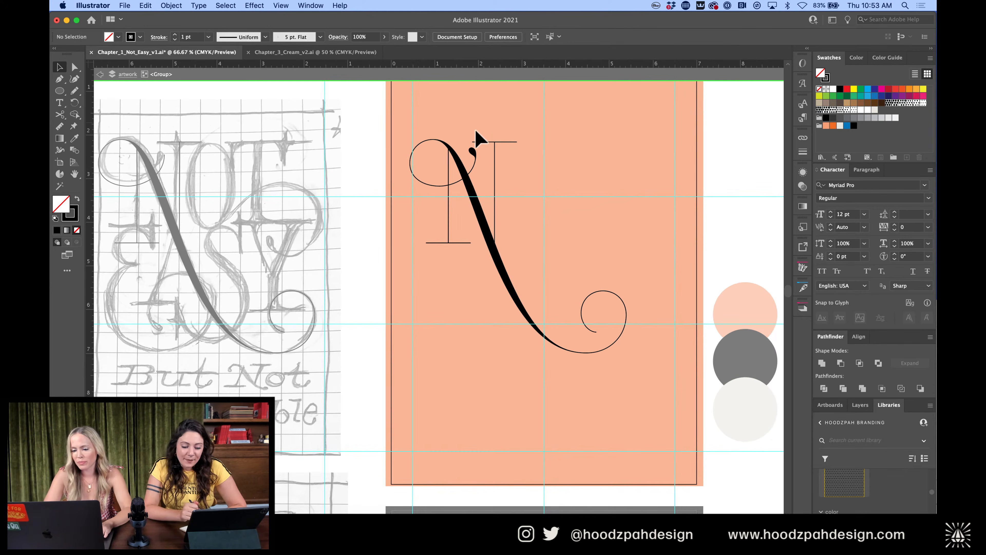
Copy the filled teardrop from the N's upper curl into the center of its lower curl
{"action": "left_click_drag", "start_coordinate": [474, 156], "coordinate": [605, 325]}
{"action": "key", "text": "super+equal"}
{"action": "key", "text": "super+equal"}
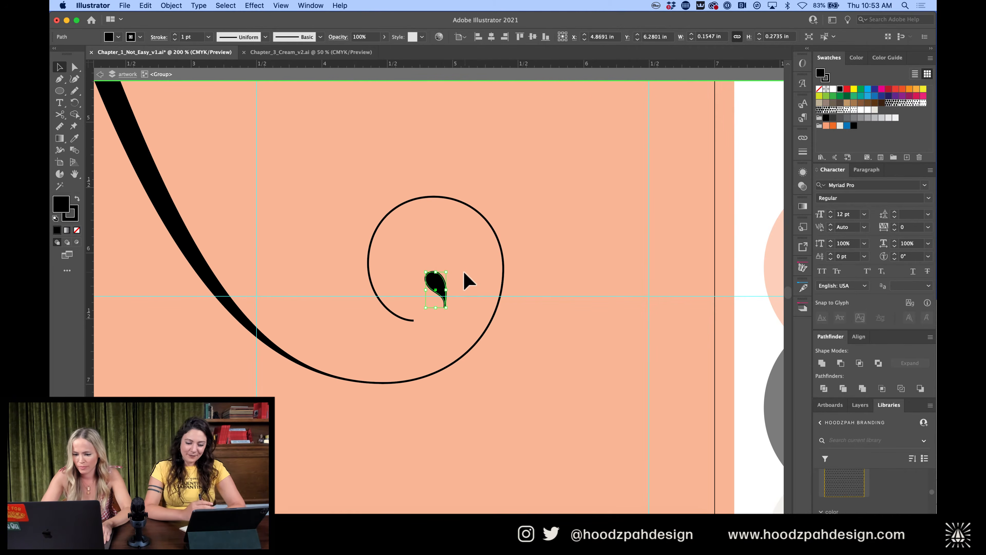
{"action": "left_click_drag", "start_coordinate": [436, 280], "coordinate": [442, 257]}
{"action": "key", "text": "o"}
Extend the lower curl's line with the Pen tool up to the teardrop's tail, and raise its end anchor to meet it
{"action": "key", "text": "p"}
{"action": "left_click_drag", "start_coordinate": [413, 320], "coordinate": [452, 276]}
{"action": "key", "text": "a"}
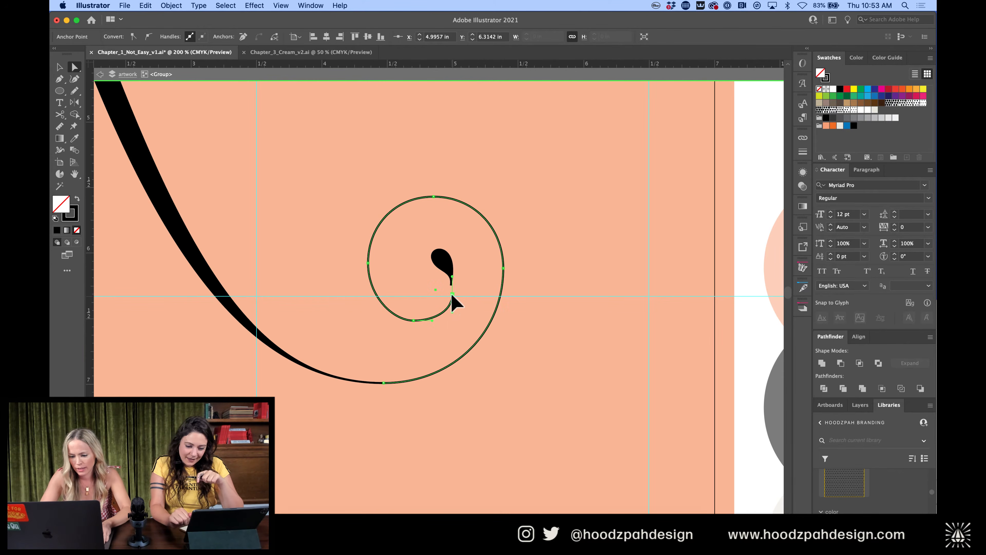
{"action": "key", "text": "shift+Up"}
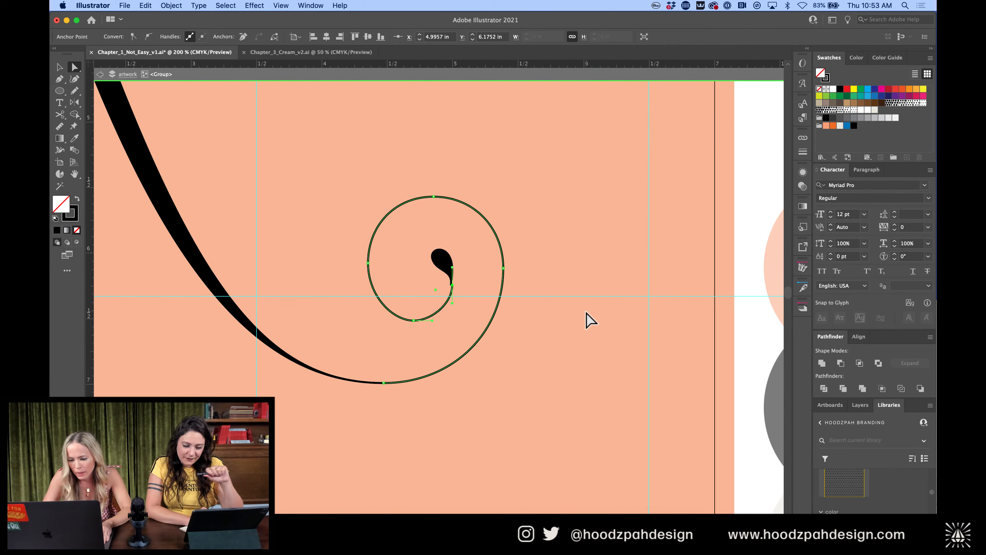
Refine the lower curl's end by shifting the end anchor and adjusting its handle and the inner bottom anchor's handle
{"action": "key", "text": "super+equal"}
{"action": "key", "text": "super+equal"}
{"action": "key", "text": "super+equal"}
{"action": "left_click_drag", "start_coordinate": [433, 290], "coordinate": [428, 290]}
{"action": "left_click_drag", "start_coordinate": [429, 342], "coordinate": [420, 341]}
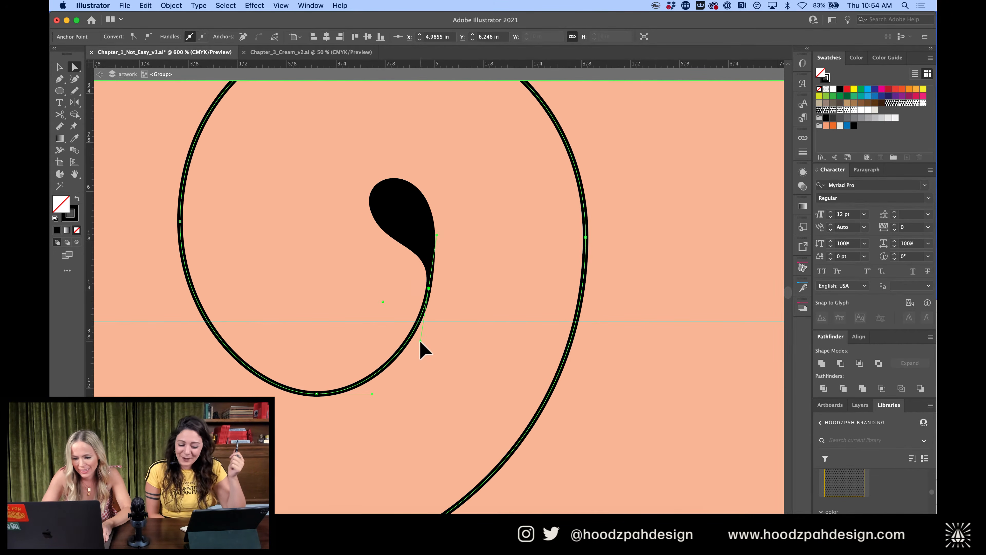
{"action": "left_click_drag", "start_coordinate": [373, 393], "coordinate": [385, 393]}
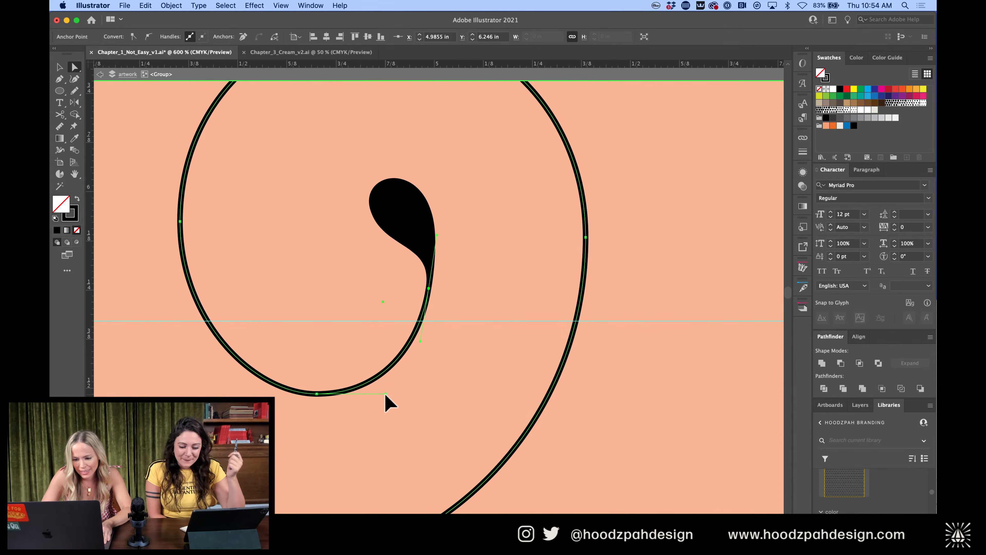
Nudge the teardrop together with the lower curl's end anchor slightly right and down
{"action": "left_click_drag", "start_coordinate": [471, 148], "coordinate": [345, 332]}
{"action": "key", "text": "Right"}
{"action": "key", "text": "Right"}
{"action": "key", "text": "Down"}
{"action": "key", "text": "Down"}
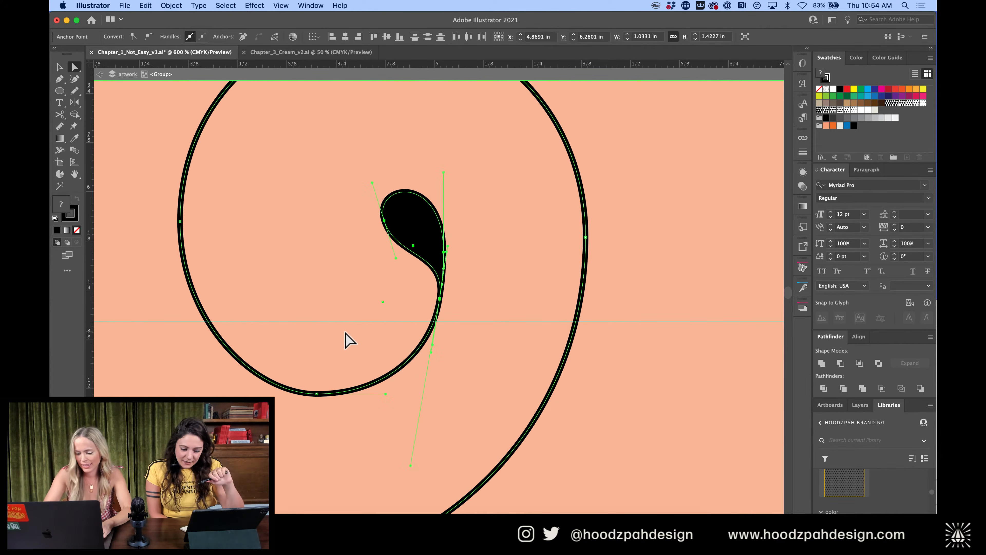
Nudge the bottom anchor of the lower curl's inner loop slightly right and up
{"action": "key", "text": "super+minus"}
{"action": "key", "text": "super+minus"}
{"action": "left_click", "coordinate": [387, 364]}
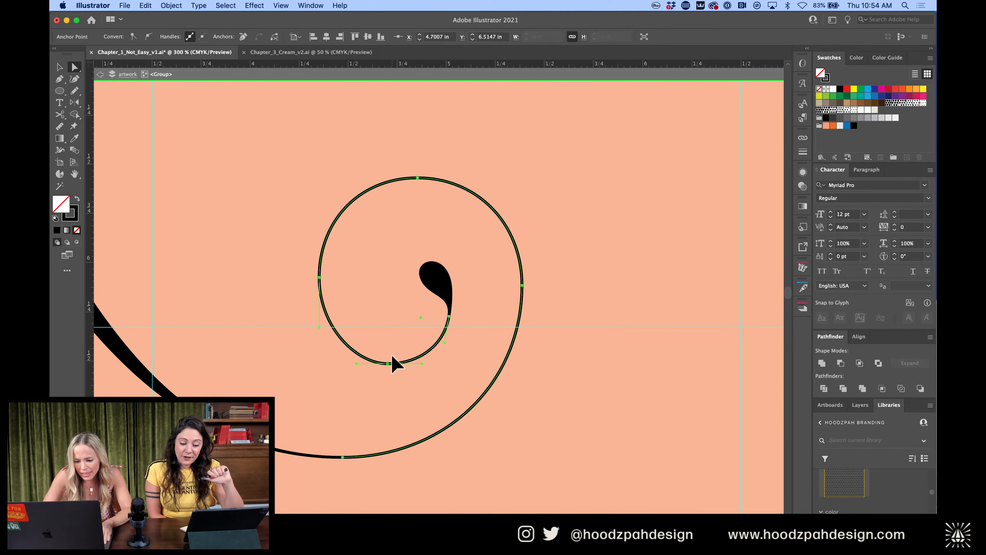
{"action": "key", "text": "Right"}
{"action": "key", "text": "Up"}
{"action": "key", "text": "Up"}
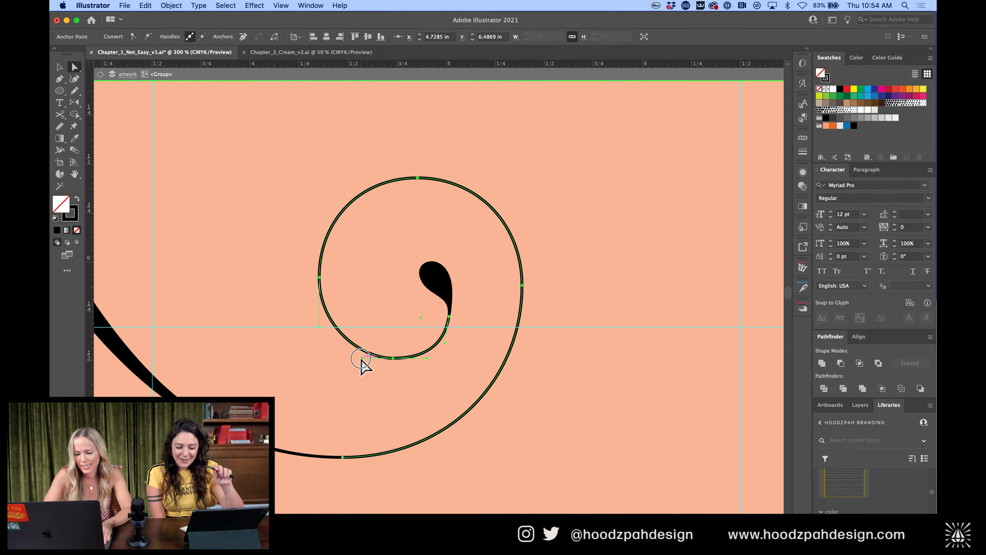
Fine-tune the handles of the inner loop's bottom anchor, and check the curve up close with nothing selected
{"action": "left_click", "coordinate": [375, 316]}
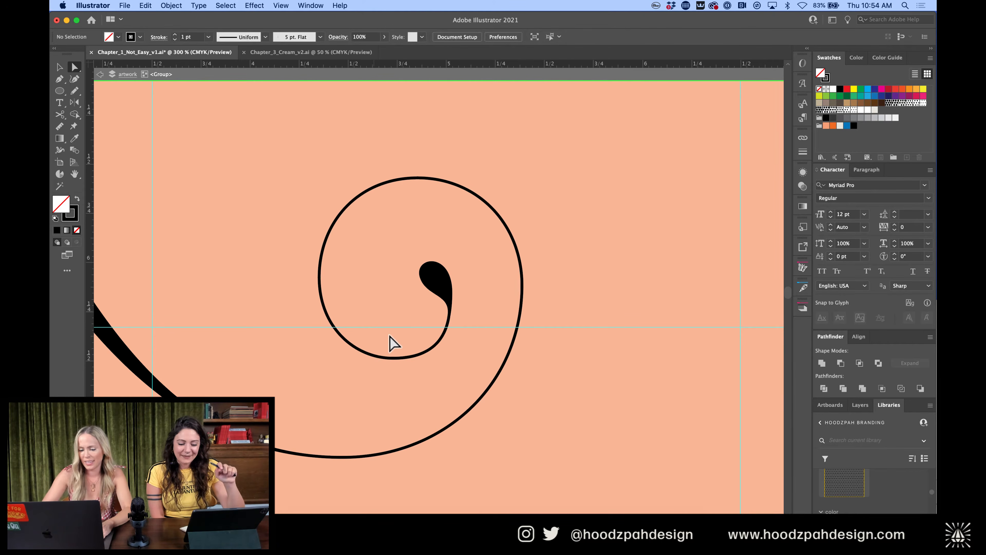
{"action": "left_click", "coordinate": [425, 358]}
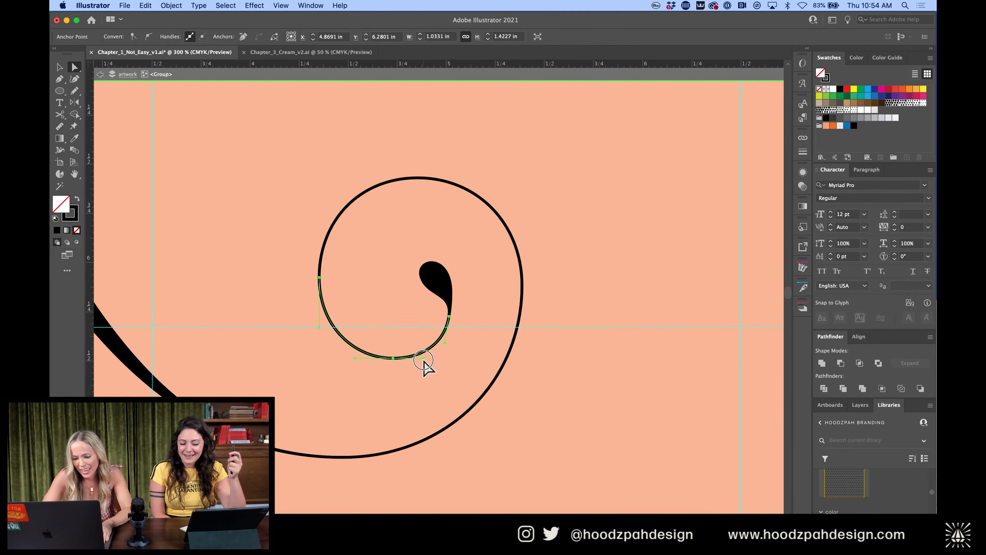
{"action": "left_click", "coordinate": [424, 370]}
{"action": "key", "text": "super+minus"}
{"action": "key", "text": "super+minus"}
{"action": "key", "text": "super+minus"}
{"action": "key", "text": "super+equal"}
{"action": "key", "text": "super+equal"}
{"action": "key", "text": "super+equal"}
{"action": "key", "text": "super+equal"}
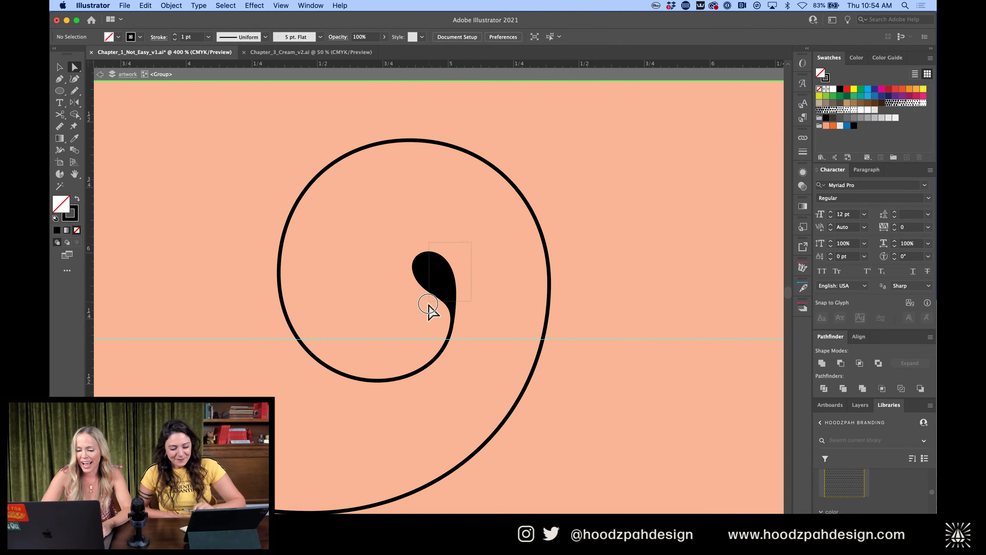
Select the teardrop with the curl's end anchor to inspect their join closely, and deselect them to view the whole lower curl
{"action": "left_click", "coordinate": [397, 339]}
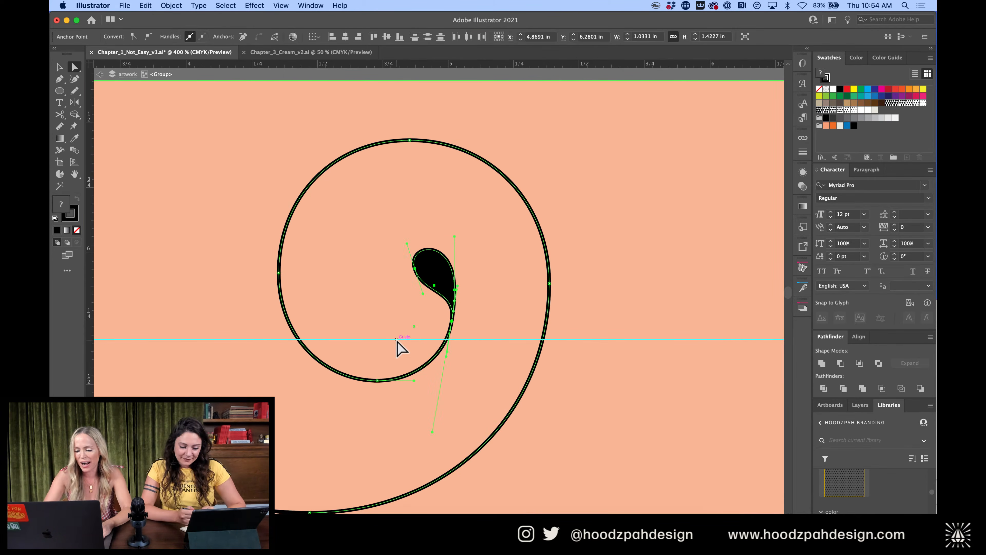
{"action": "key", "text": "super+minus"}
{"action": "key", "text": "super+equal"}
{"action": "key", "text": "super+equal"}
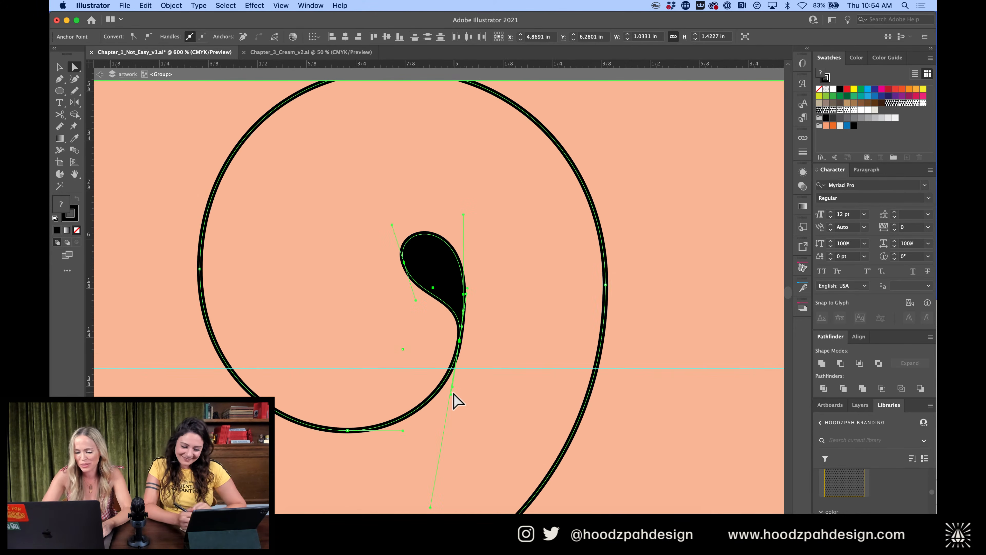
{"action": "left_click", "coordinate": [470, 392]}
{"action": "key", "text": "super+minus"}
{"action": "key", "text": "super+minus"}
{"action": "key", "text": "super+minus"}
{"action": "key", "text": "super+minus"}
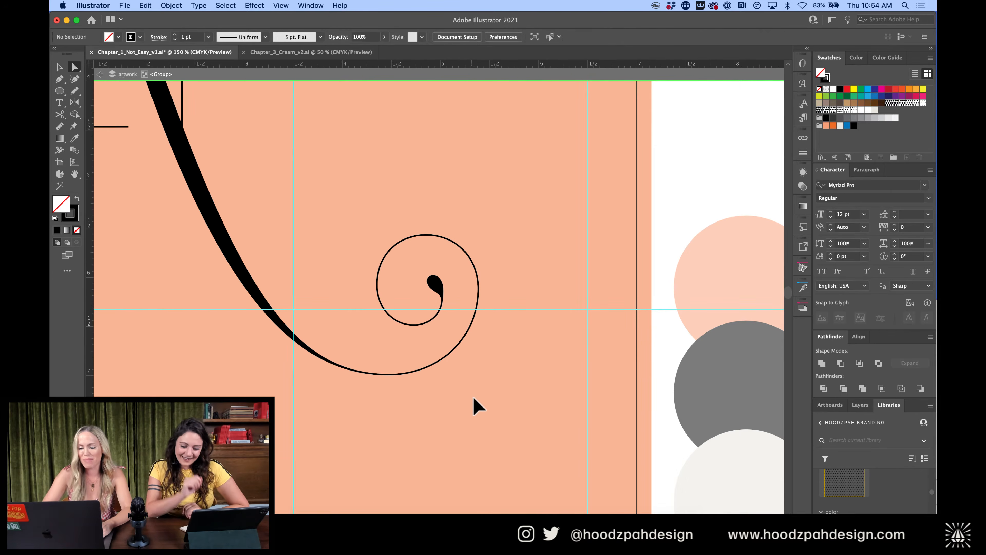
Lengthen the lower handle of the lower curl's outermost right anchor slightly, and clear the selection
{"action": "left_click", "coordinate": [442, 367]}
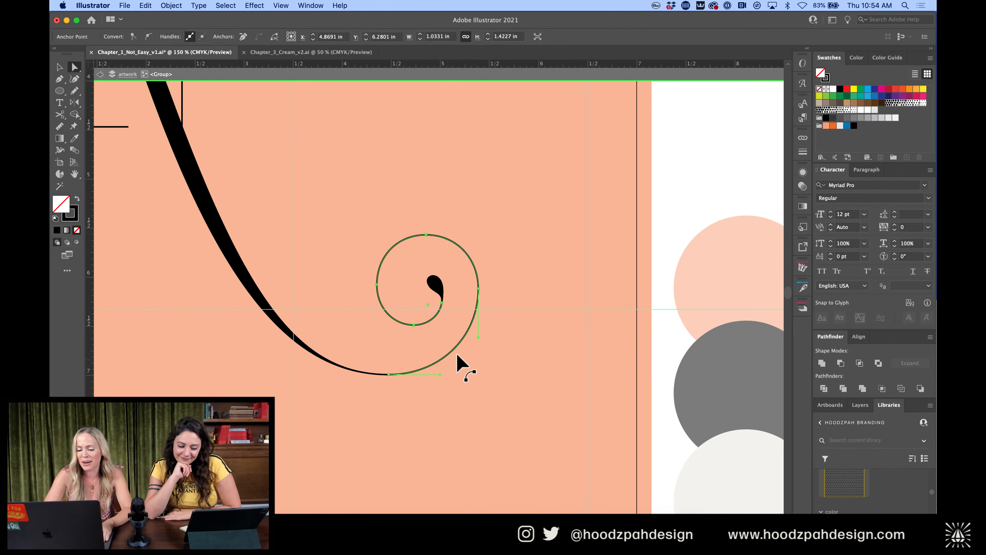
{"action": "left_click", "coordinate": [485, 345]}
{"action": "key", "text": "super+minus"}
{"action": "key", "text": "super+minus"}
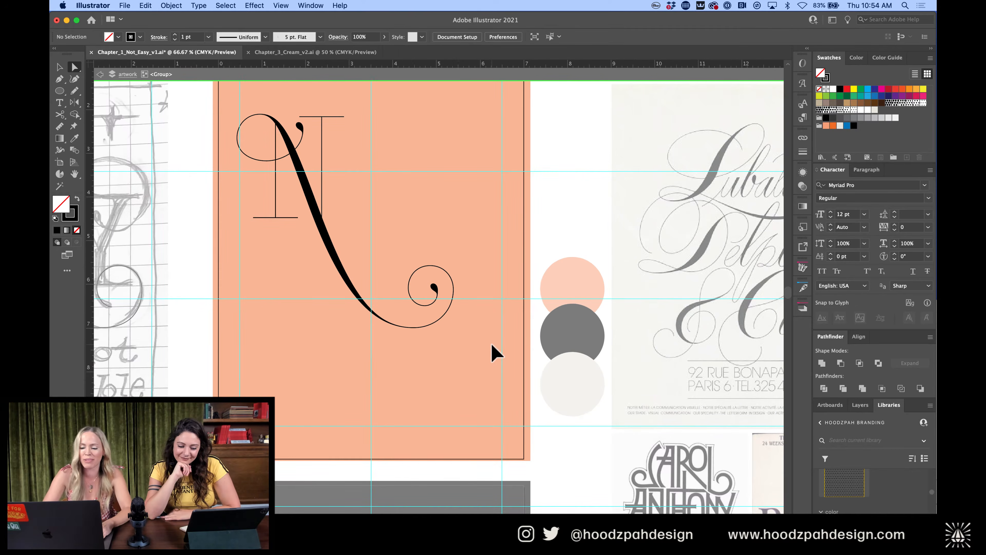
{"action": "left_click", "coordinate": [447, 310]}
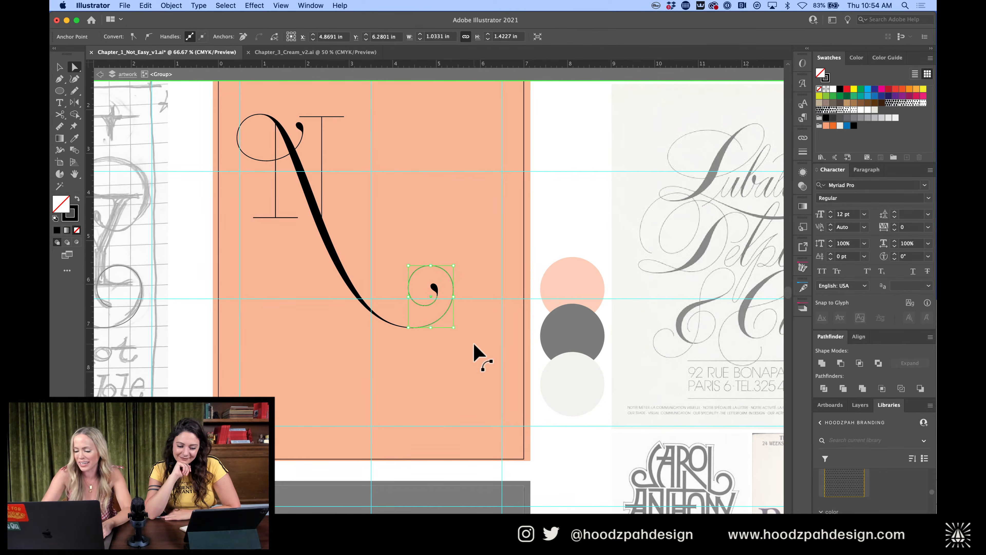
{"action": "key", "text": "super+plus"}
{"action": "key", "text": "super+plus"}
{"action": "left_click", "coordinate": [479, 272]}
{"action": "left_click", "coordinate": [480, 247]}
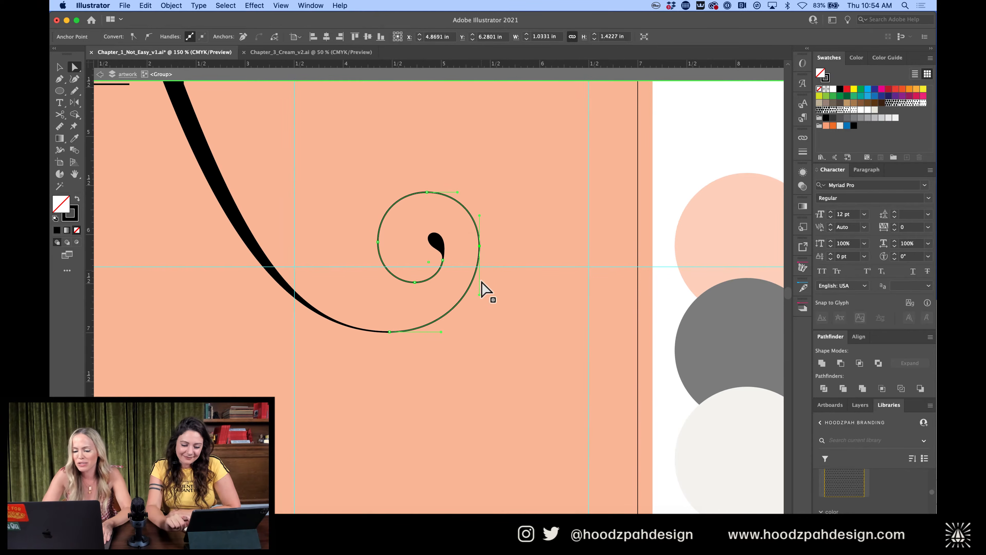
{"action": "left_click_drag", "start_coordinate": [479, 295], "coordinate": [479, 297]}
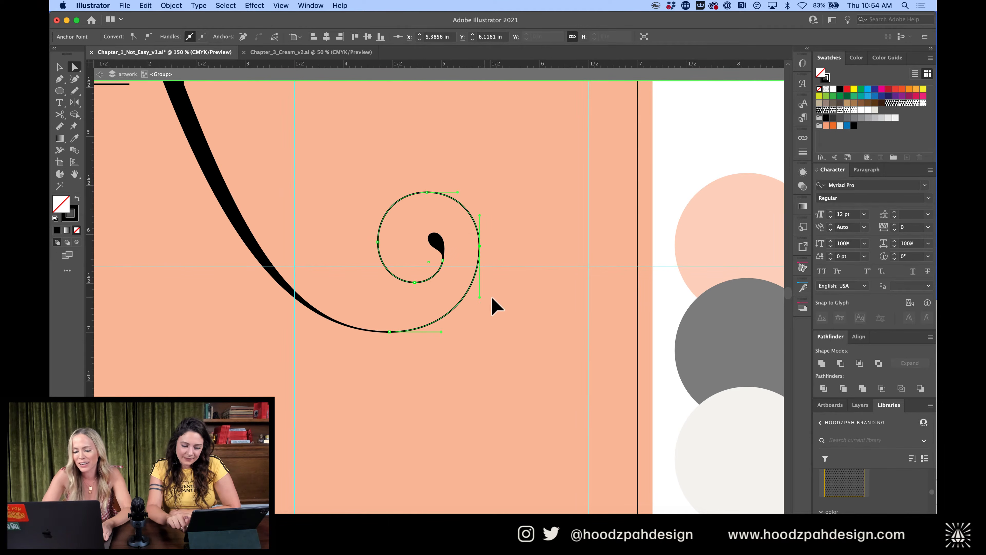
{"action": "left_click", "coordinate": [400, 353]}
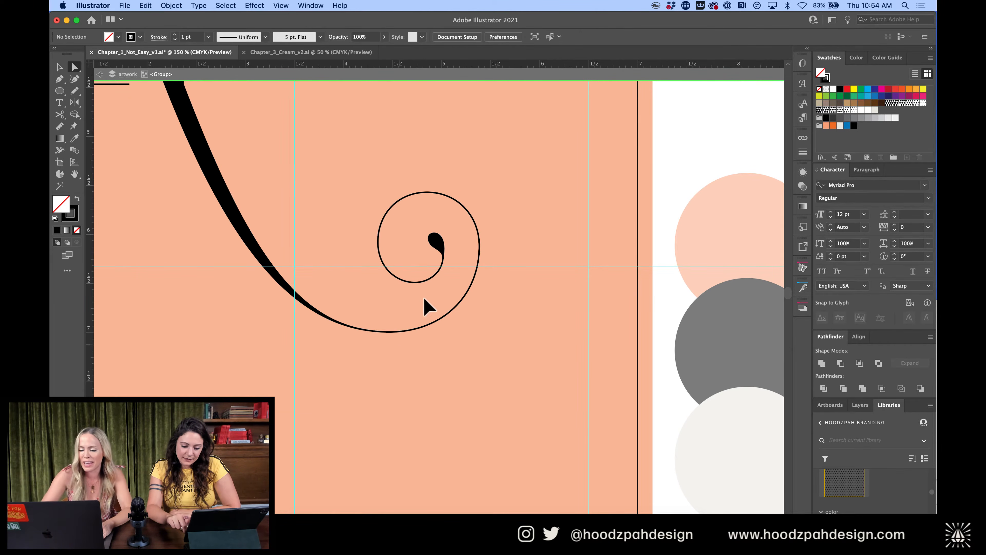
Nudge the lower curl's outermost right anchor slightly down and deselect it
{"action": "left_click", "coordinate": [480, 252]}
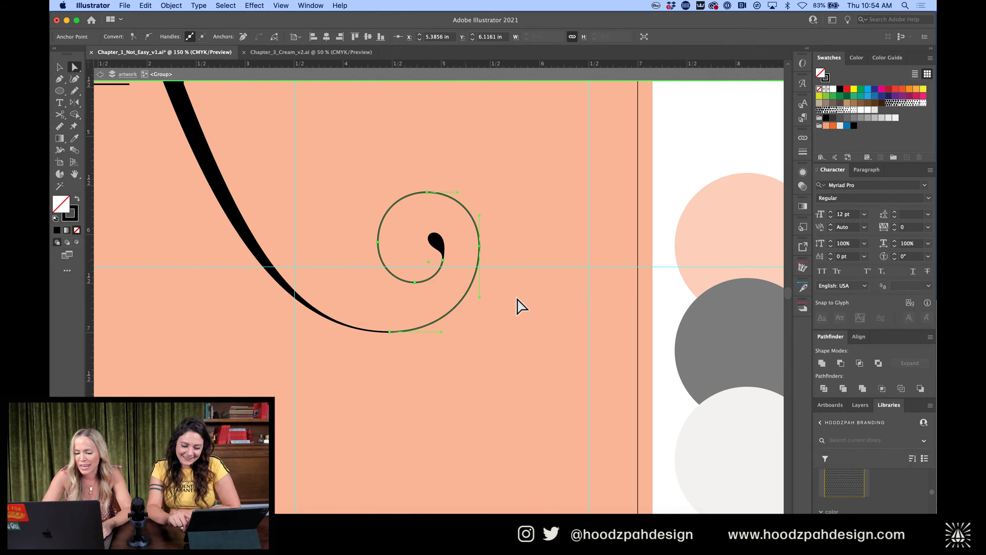
{"action": "left_click", "coordinate": [387, 331]}
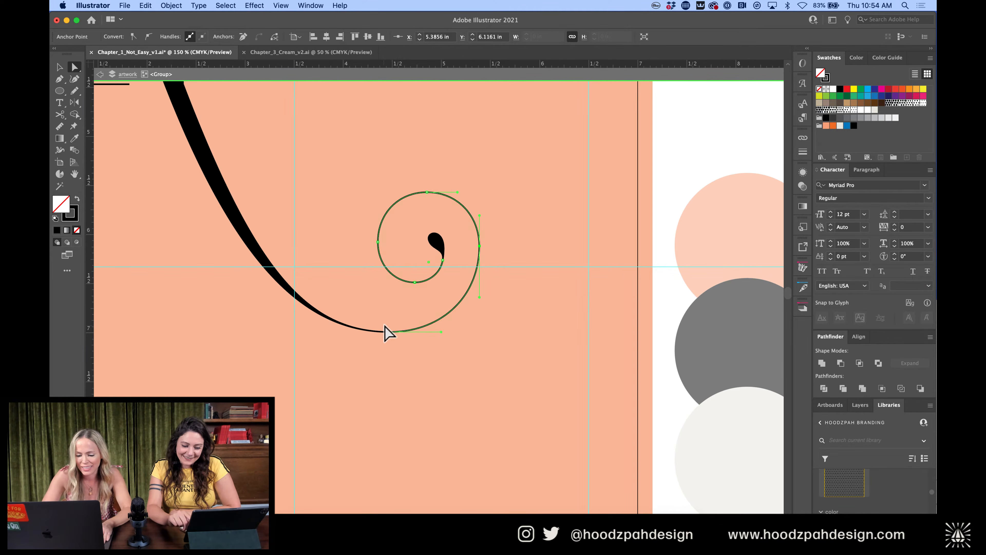
{"action": "key", "text": "Down"}
{"action": "left_click", "coordinate": [501, 244]}
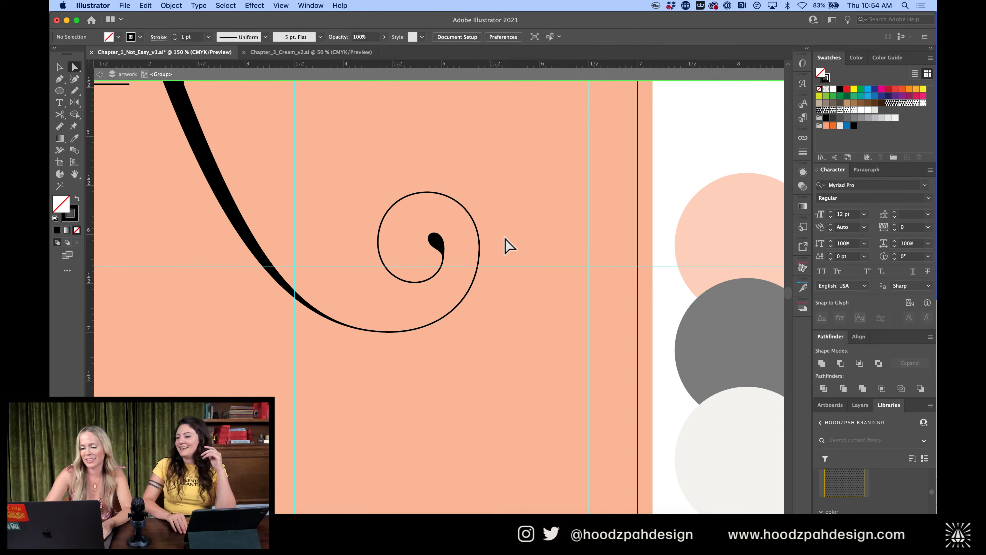
Examine the whole N with both teardrop terminals, comparing it with the pencil sketch beside the cover
{"action": "key", "text": "super+minus"}
{"action": "key", "text": "super+minus"}
{"action": "key", "text": "super+minus"}
{"action": "key", "text": "super+plus"}
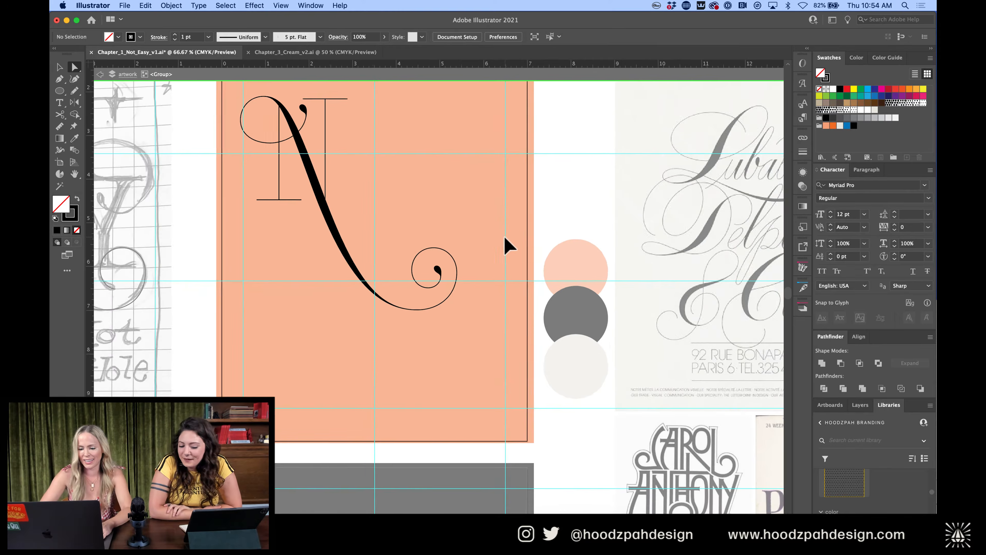
{"action": "scroll", "coordinate": [503, 235], "scroll_direction": "left", "scroll_amount": 4}
{"action": "scroll", "coordinate": [504, 236], "scroll_direction": "up", "scroll_amount": 2}
{"action": "key", "text": "v"}
{"action": "scroll", "coordinate": [552, 235], "scroll_direction": "left", "scroll_amount": 3}
{"action": "scroll", "coordinate": [551, 236], "scroll_direction": "up", "scroll_amount": 1}
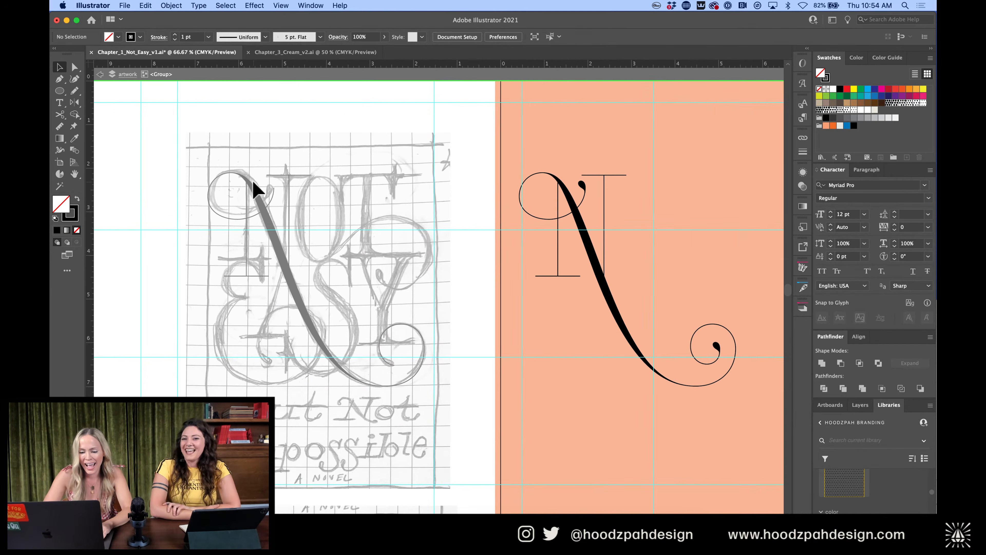
Leave group isolation and draw an ellipse about 0.94 by 1.98 in over the sketched O of "NOT"
{"action": "double_click", "coordinate": [322, 212]}
{"action": "key", "text": "super+plus"}
{"action": "key", "text": "super+plus"}
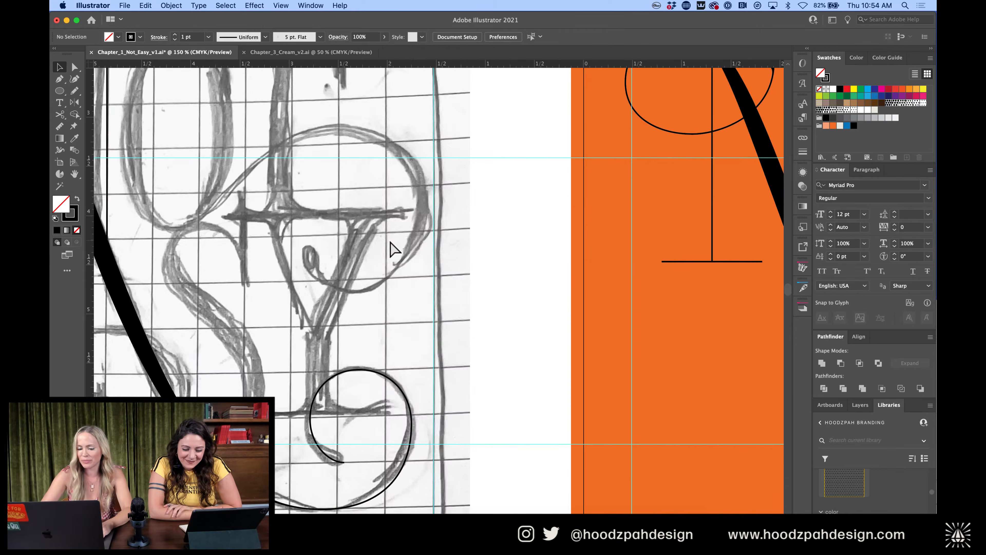
{"action": "scroll", "coordinate": [147, 124], "scroll_direction": "left", "scroll_amount": 3}
{"action": "scroll", "coordinate": [148, 124], "scroll_direction": "up", "scroll_amount": 1}
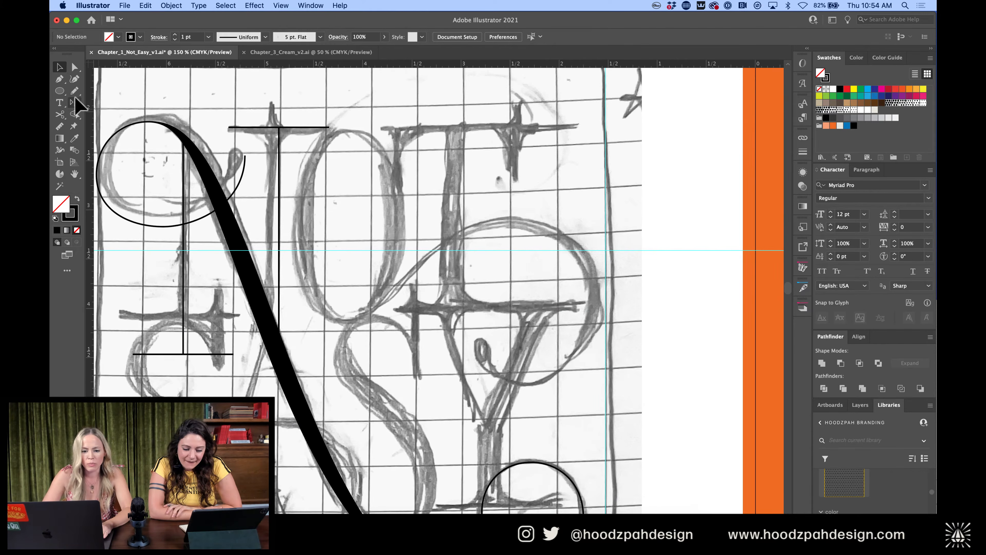
{"action": "left_click", "coordinate": [60, 90]}
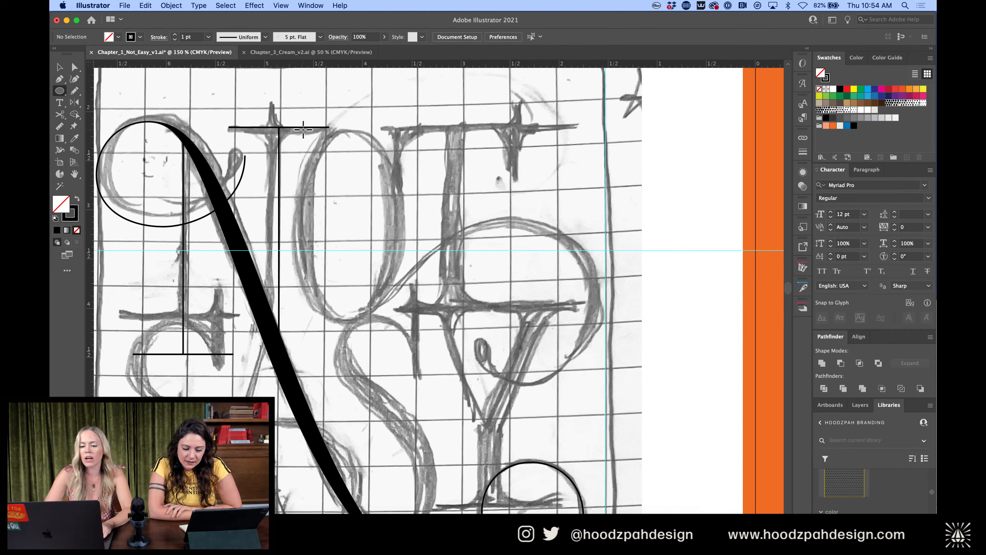
{"action": "left_click_drag", "start_coordinate": [303, 127], "coordinate": [394, 322]}
{"action": "left_click_drag", "start_coordinate": [395, 322], "coordinate": [396, 322]}
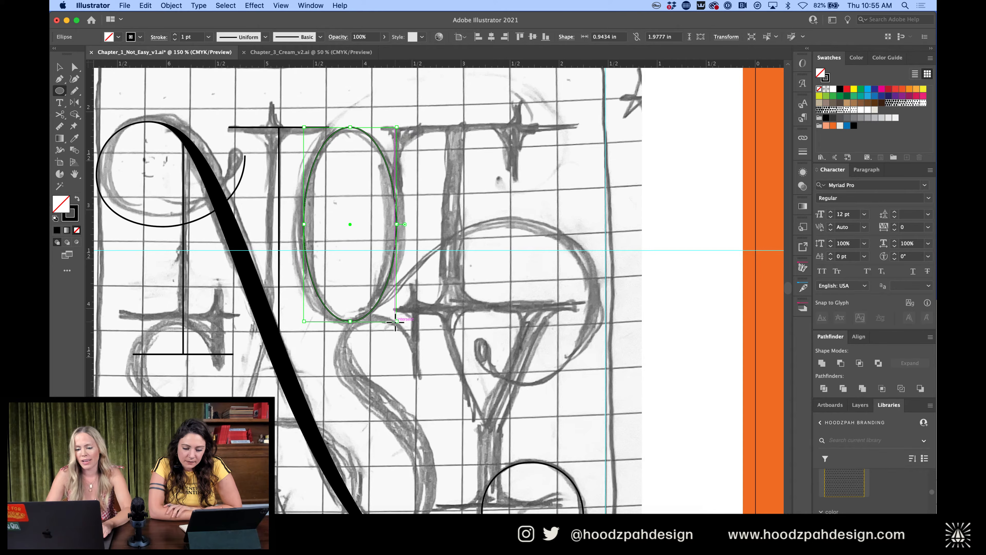
Pull the horizontal handles of the ellipse's top anchor slightly outward to broaden the O's top curve
{"action": "key", "text": "v"}
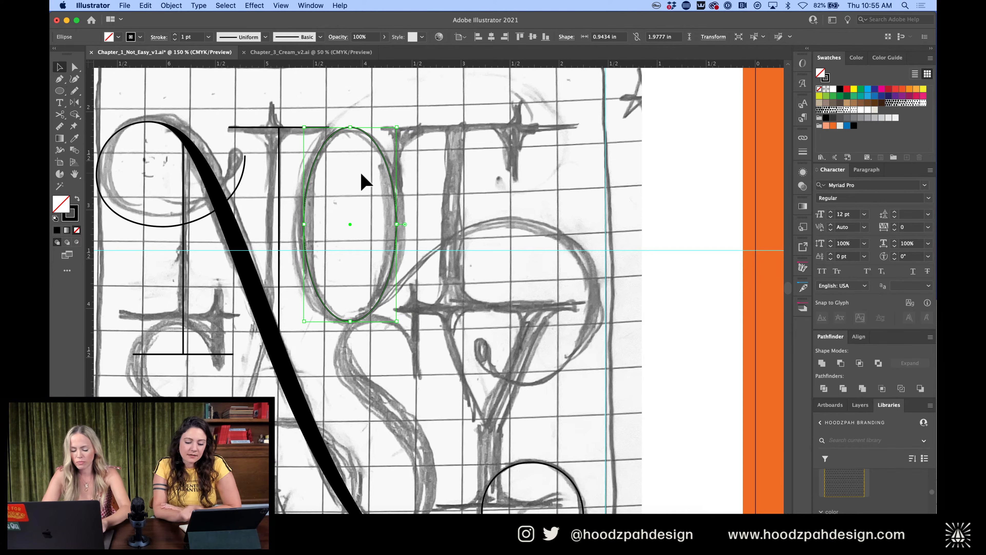
{"action": "key", "text": "a"}
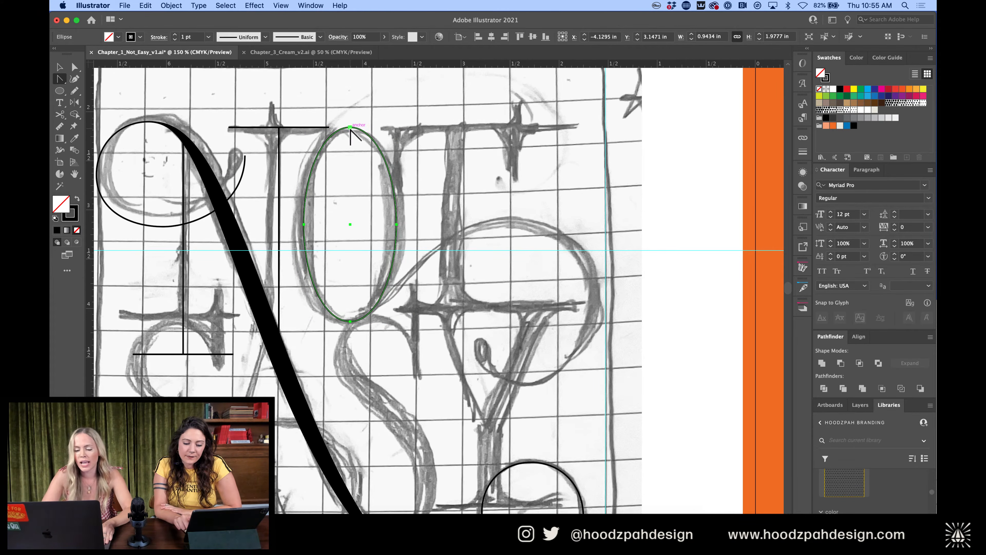
{"action": "left_click_drag", "start_coordinate": [350, 128], "coordinate": [379, 130]}
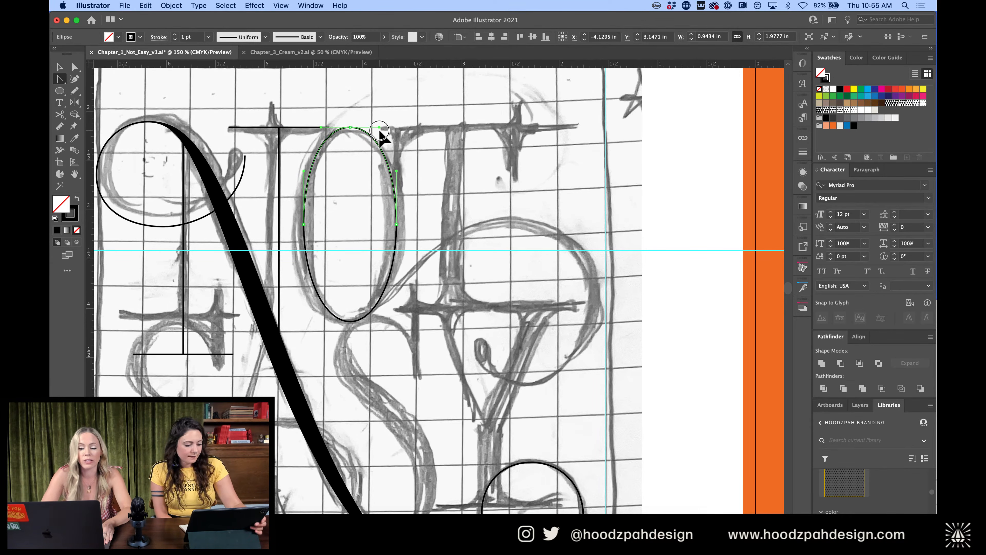
{"action": "left_click_drag", "start_coordinate": [380, 131], "coordinate": [380, 130]}
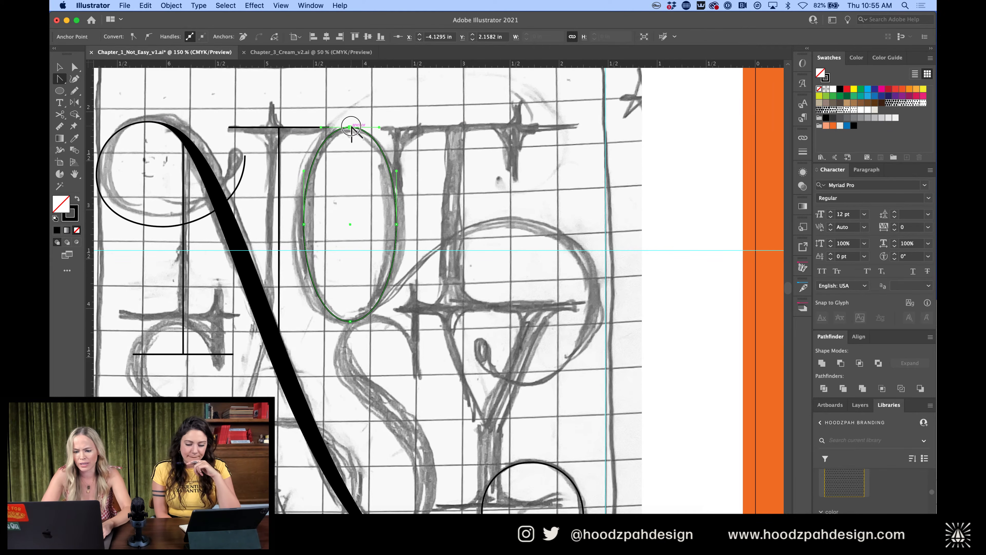
{"action": "left_click", "coordinate": [350, 128]}
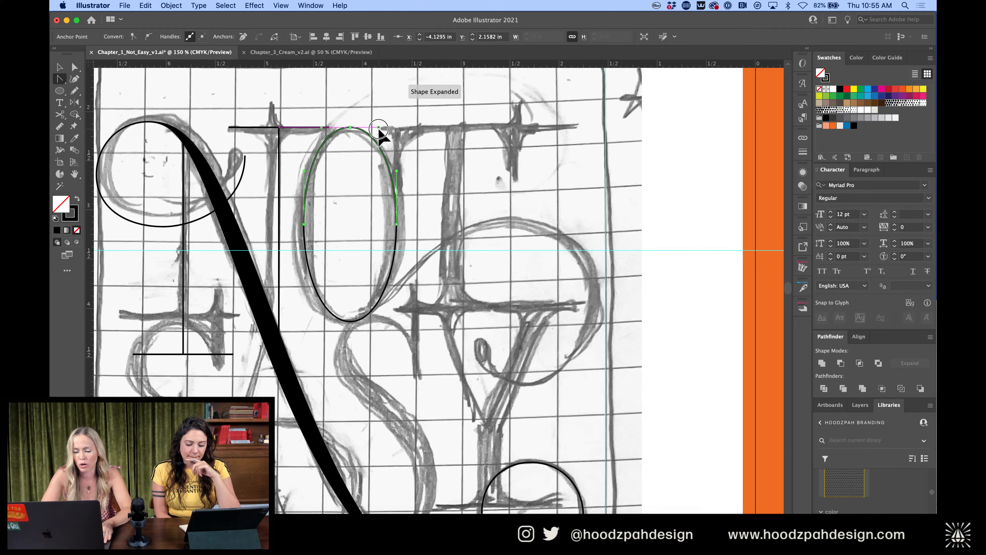
{"action": "left_click", "coordinate": [379, 129]}
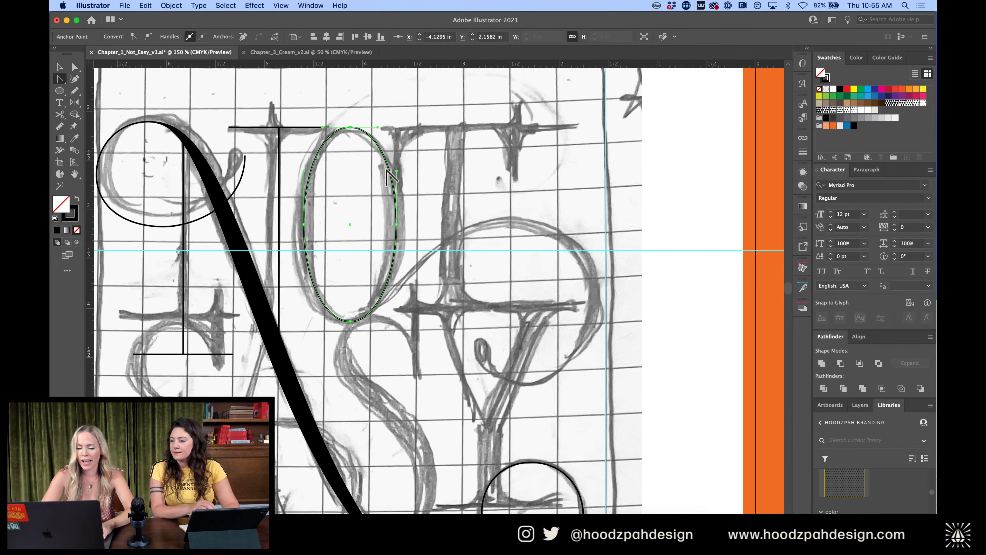
Cut the O's ellipse at its two side anchors and delete the lower half
{"action": "key", "text": "c"}
{"action": "left_click", "coordinate": [303, 225]}
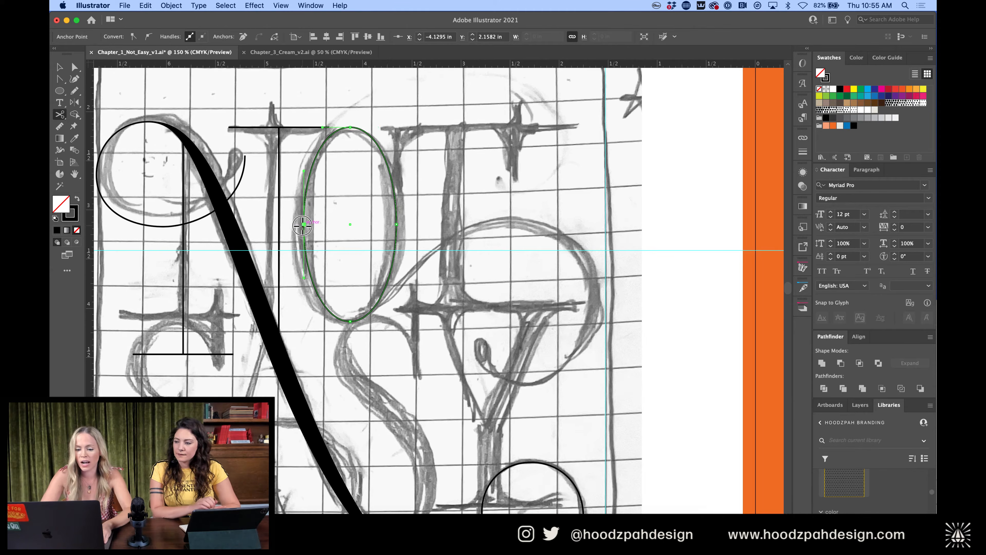
{"action": "left_click", "coordinate": [396, 225]}
{"action": "key", "text": "v"}
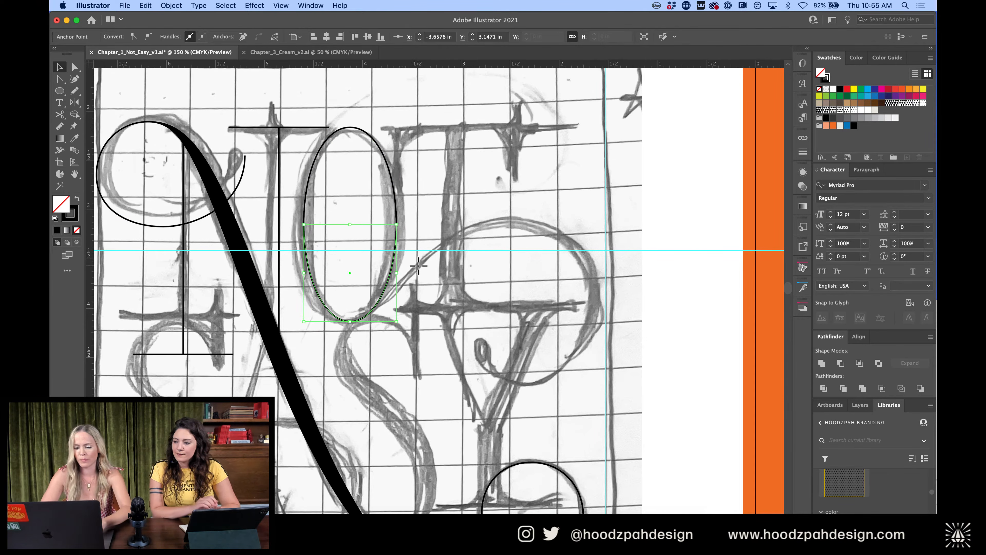
{"action": "key", "text": "Delete"}
Mirror a copy of the O's upper half downward and join both halves at the side anchors into one closed oval
{"action": "left_click_drag", "start_coordinate": [379, 153], "coordinate": [305, 323]}
{"action": "key", "text": "a"}
{"action": "left_click", "coordinate": [398, 225]}
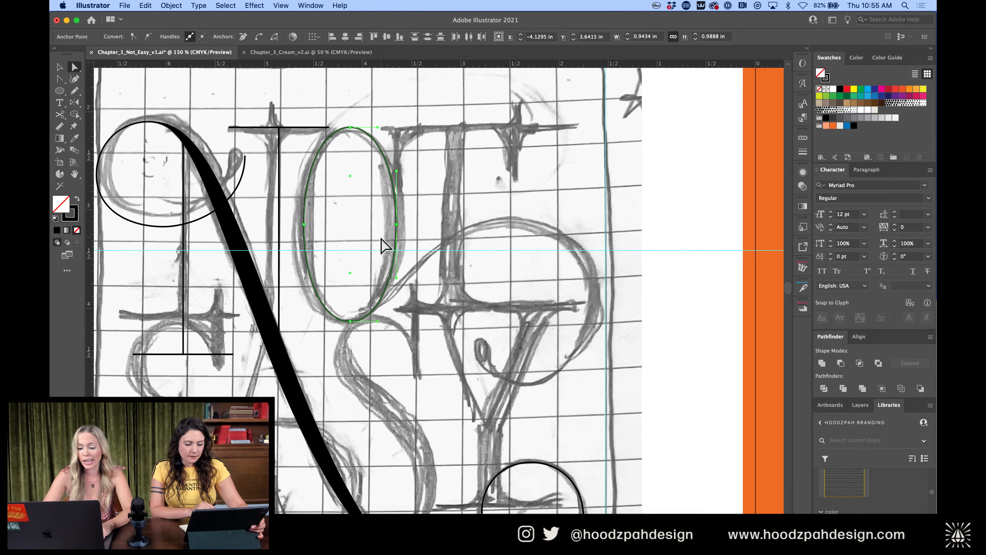
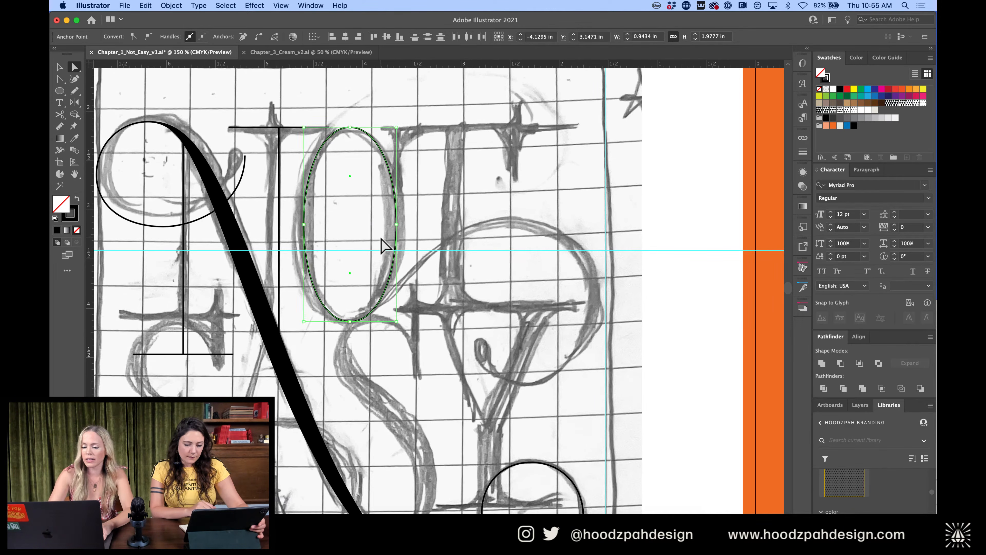
{"action": "left_click", "coordinate": [303, 224]}
{"action": "key", "text": "v"}
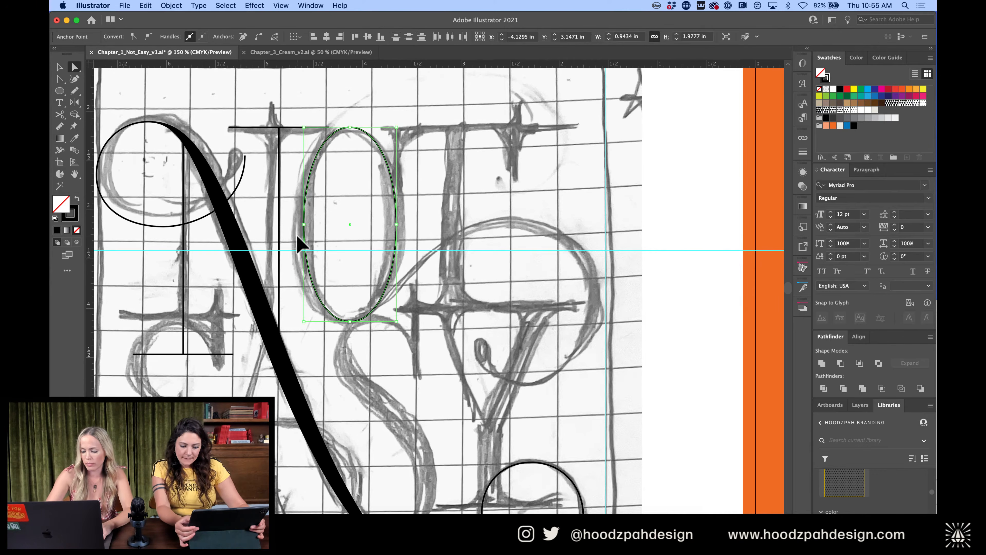
{"action": "left_click", "coordinate": [434, 217]}
Place a copy of the traced O on the orange cover, just right of the N's right stem
{"action": "key", "text": "super+minus"}
{"action": "key", "text": "super+minus"}
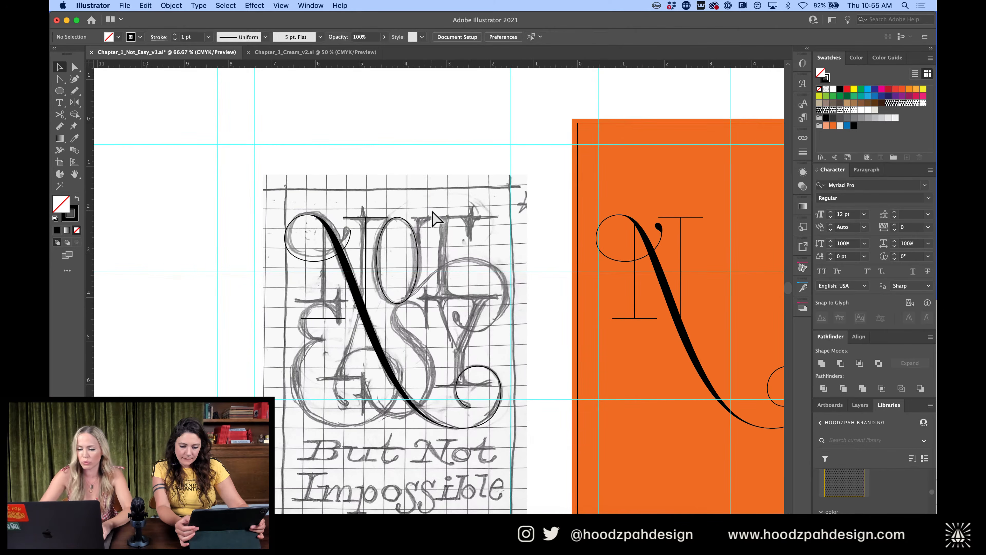
{"action": "left_click_drag", "start_coordinate": [415, 231], "coordinate": [732, 250]}
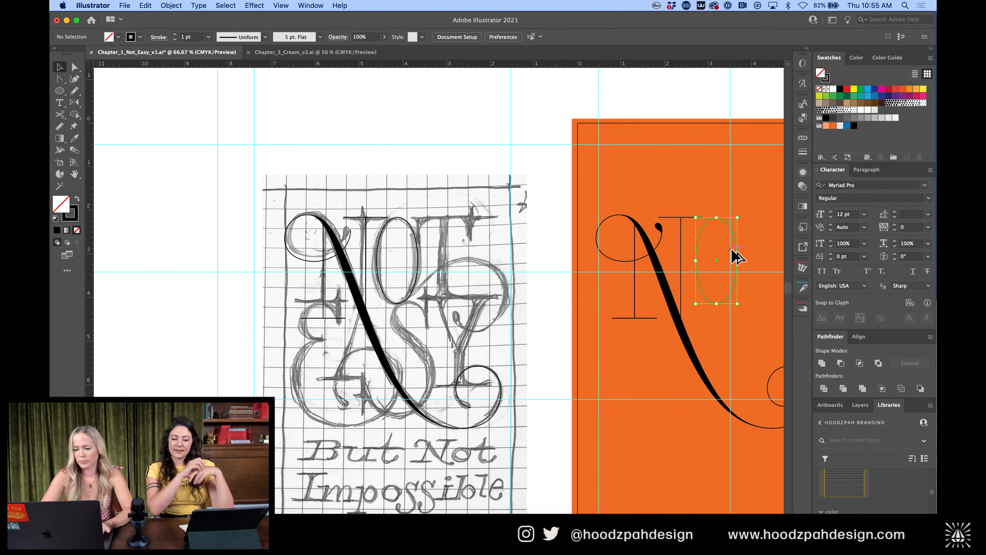
{"action": "scroll", "coordinate": [587, 144], "scroll_direction": "right", "scroll_amount": 5}
{"action": "left_click", "coordinate": [580, 117]}
Draw a bracketed curve for the left half of the N's foot serif and pull the baseline's right end in to the stem
{"action": "key", "text": "super+equal"}
{"action": "key", "text": "super+equal"}
{"action": "key", "text": "super+equal"}
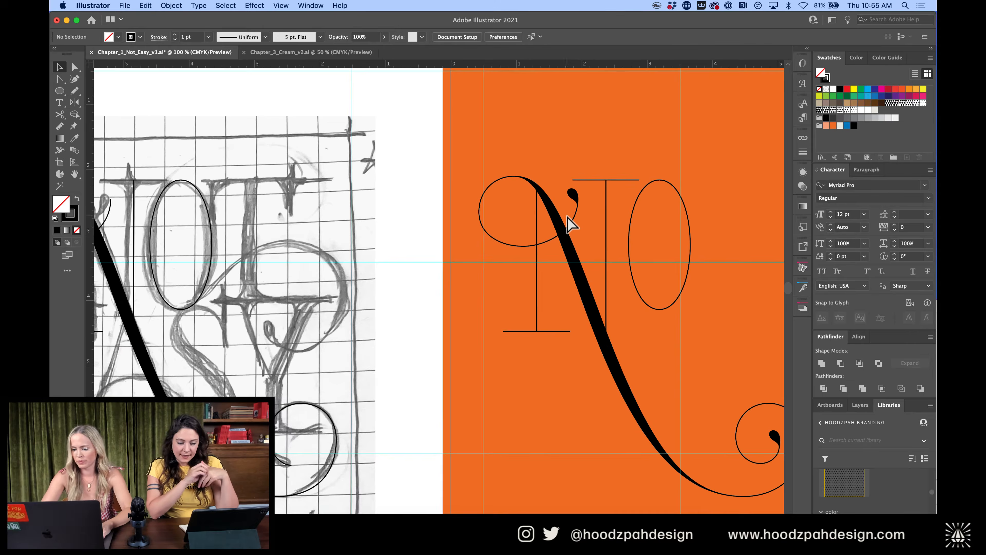
{"action": "scroll", "coordinate": [567, 220], "scroll_direction": "right", "scroll_amount": 5}
{"action": "key", "text": "p"}
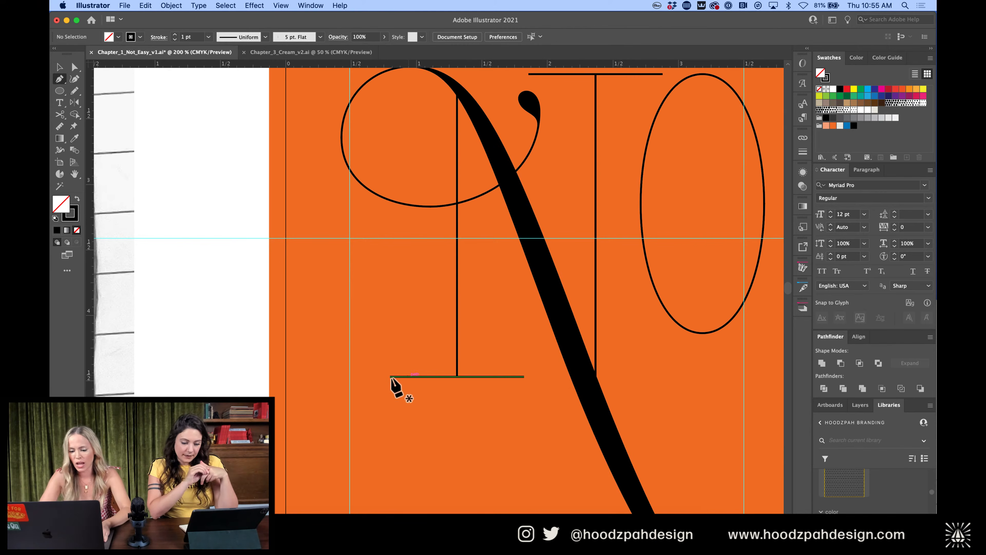
{"action": "left_click_drag", "start_coordinate": [390, 377], "coordinate": [458, 342]}
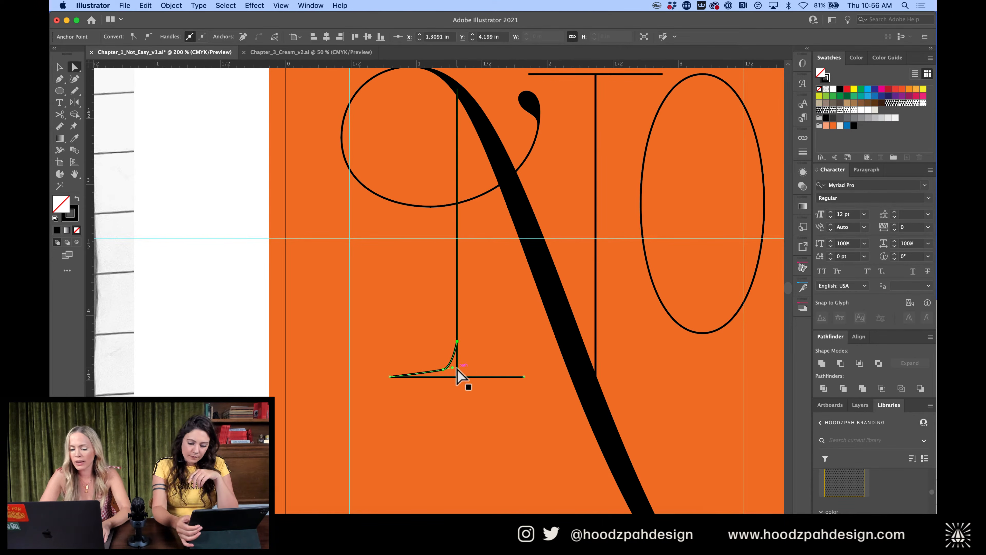
{"action": "left_click_drag", "start_coordinate": [522, 377], "coordinate": [457, 379]}
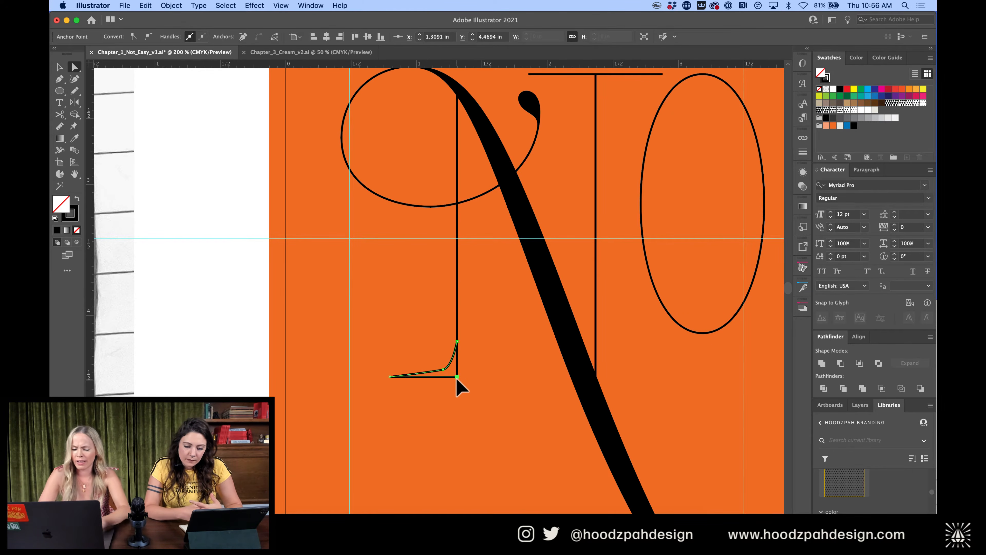
Shift the N's left stem aside to the right and close the half-serif path between its baseline corner and peak
{"action": "key", "text": "p"}
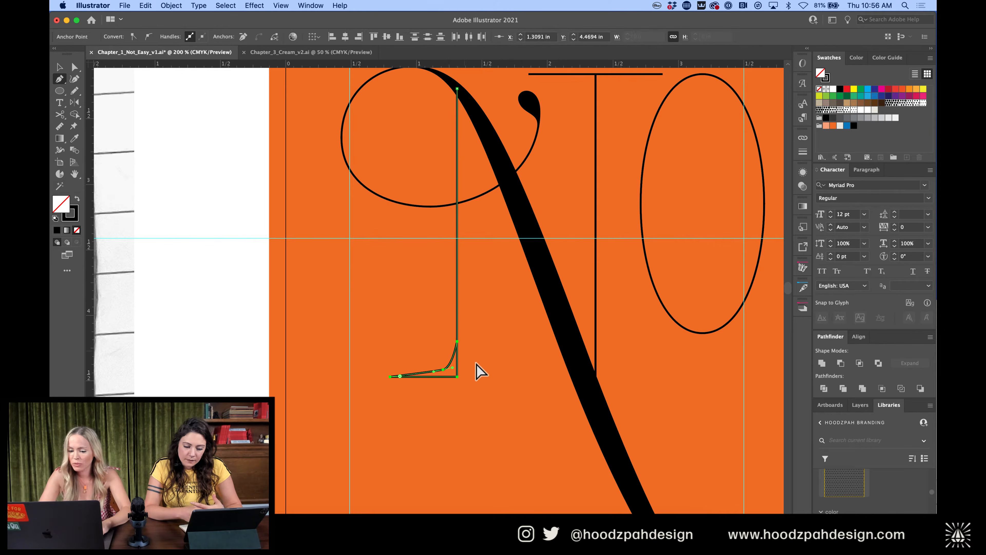
{"action": "key", "text": "shift+super+a"}
{"action": "key", "text": "a"}
{"action": "left_click", "coordinate": [457, 334]}
{"action": "key", "text": "shift+Right"}
{"action": "left_click", "coordinate": [457, 376]}
{"action": "key", "text": "p"}
{"action": "left_click", "coordinate": [458, 342]}
{"action": "key", "text": "v"}
{"action": "key", "text": "shift+super+a"}
{"action": "left_click", "coordinate": [475, 344]}
{"action": "key", "text": "shift+Left"}
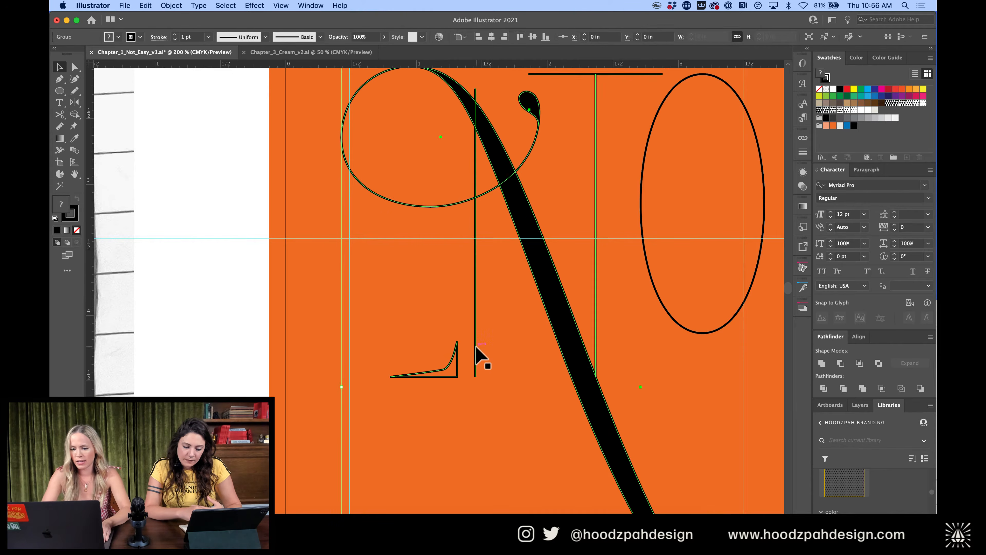
{"action": "key", "text": "super+z"}
Isolate the N's group and move the left stem back onto the half-serif's vertical edge
{"action": "double_click", "coordinate": [473, 343]}
{"action": "key", "text": "shift+Left"}
Duplicate the half-serif to the other side of the left stem and reflect the copy across the vertical axis
{"action": "left_click", "coordinate": [418, 376]}
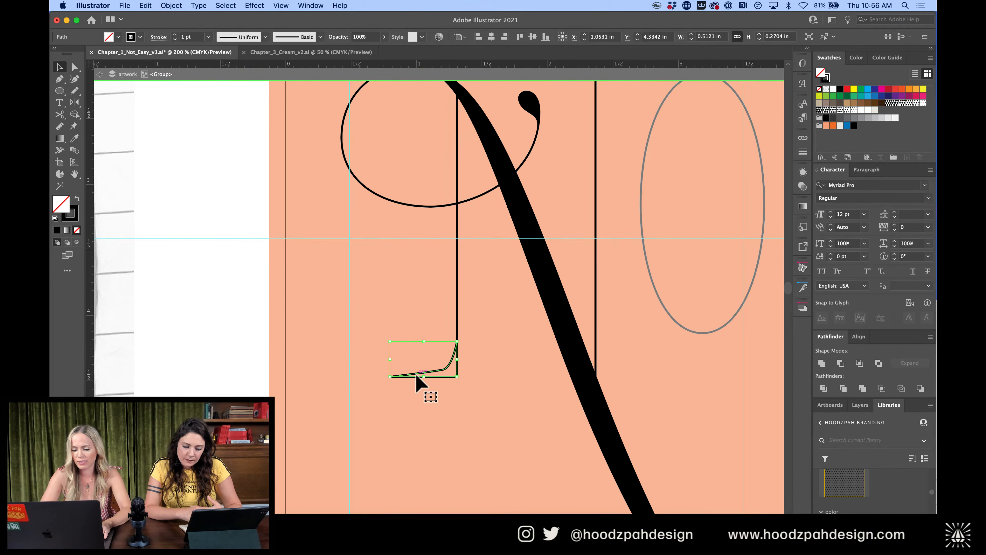
{"action": "left_click_drag", "start_coordinate": [415, 378], "coordinate": [481, 385]}
{"action": "left_click", "coordinate": [172, 5]}
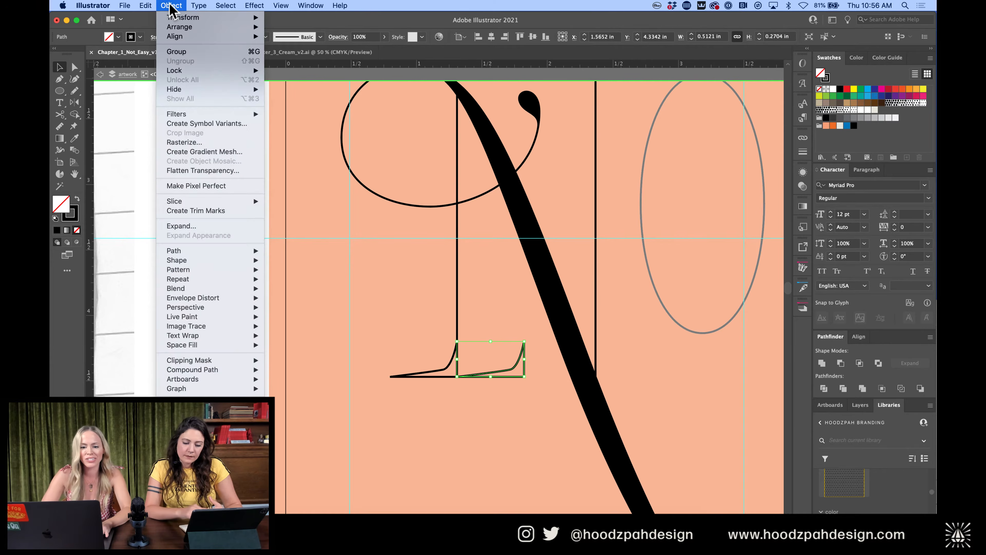
{"action": "mouse_move", "coordinate": [187, 17]}
{"action": "left_click", "coordinate": [288, 53]}
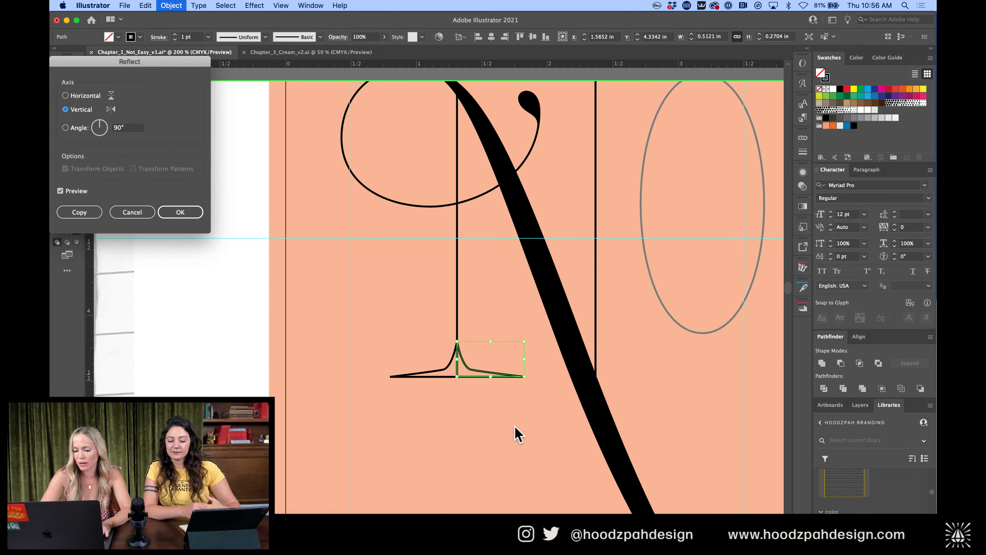
{"action": "left_click", "coordinate": [181, 213]}
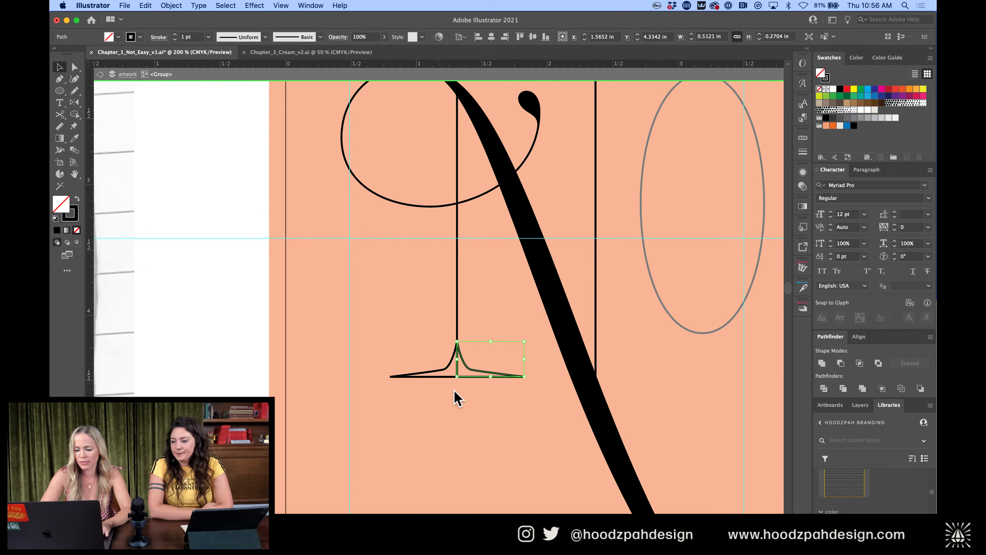
Fill both halves of the foot serif with black and leave group isolation
{"action": "left_click", "coordinate": [434, 376]}
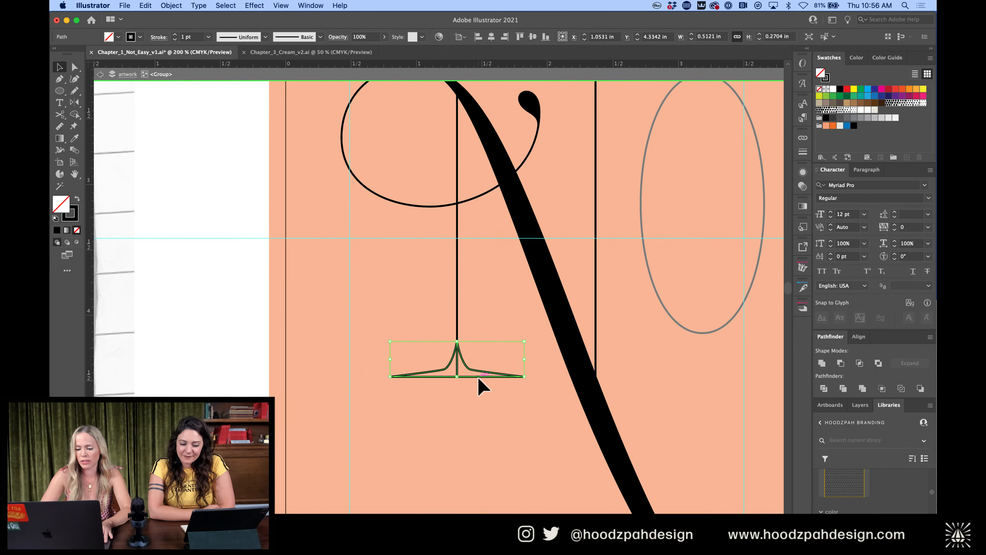
{"action": "left_click", "coordinate": [77, 198]}
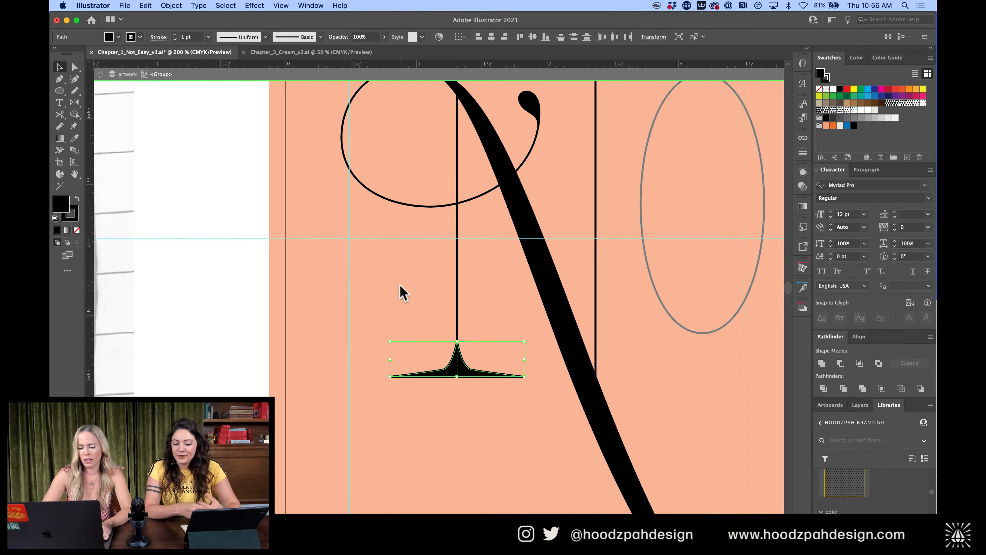
{"action": "left_click", "coordinate": [402, 291]}
{"action": "scroll", "coordinate": [400, 290], "scroll_direction": "down", "scroll_amount": 4}
{"action": "scroll", "coordinate": [400, 291], "scroll_direction": "up", "scroll_amount": 3}
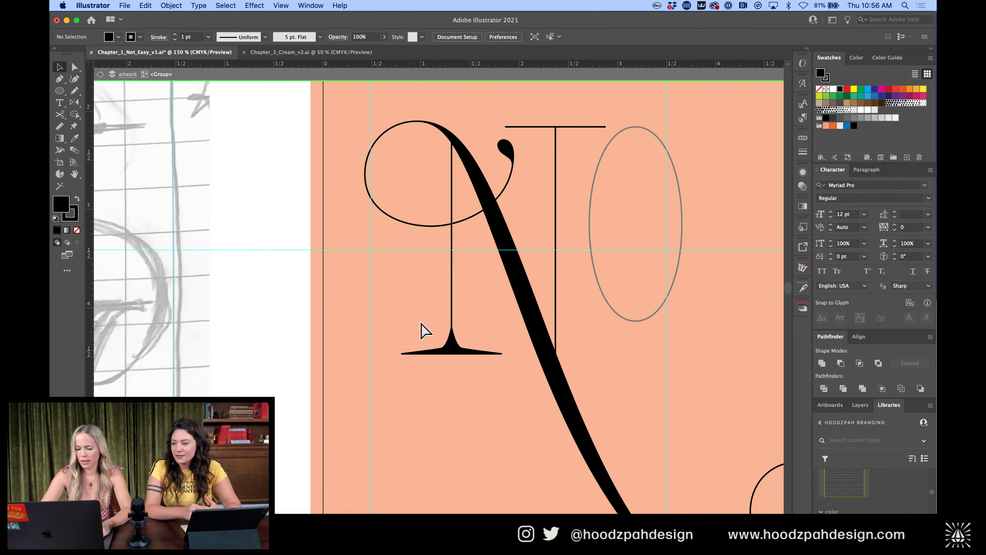
{"action": "double_click", "coordinate": [420, 333]}
Refine the bend points on both halves of the foot serif to smooth its brackets into the stem
{"action": "key", "text": "super+equal"}
{"action": "key", "text": "a"}
{"action": "left_click", "coordinate": [461, 361]}
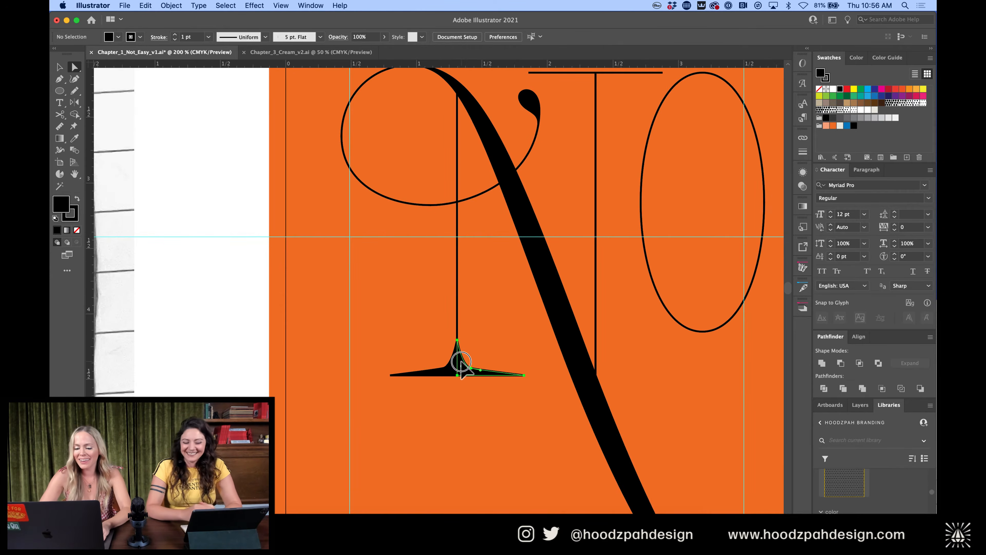
{"action": "left_click", "coordinate": [467, 368]}
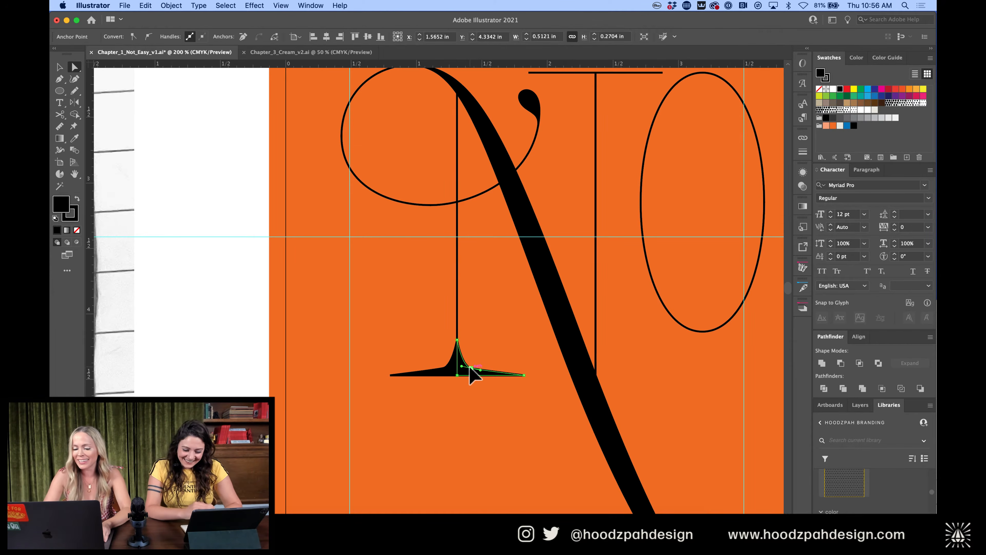
{"action": "left_click", "coordinate": [450, 369]}
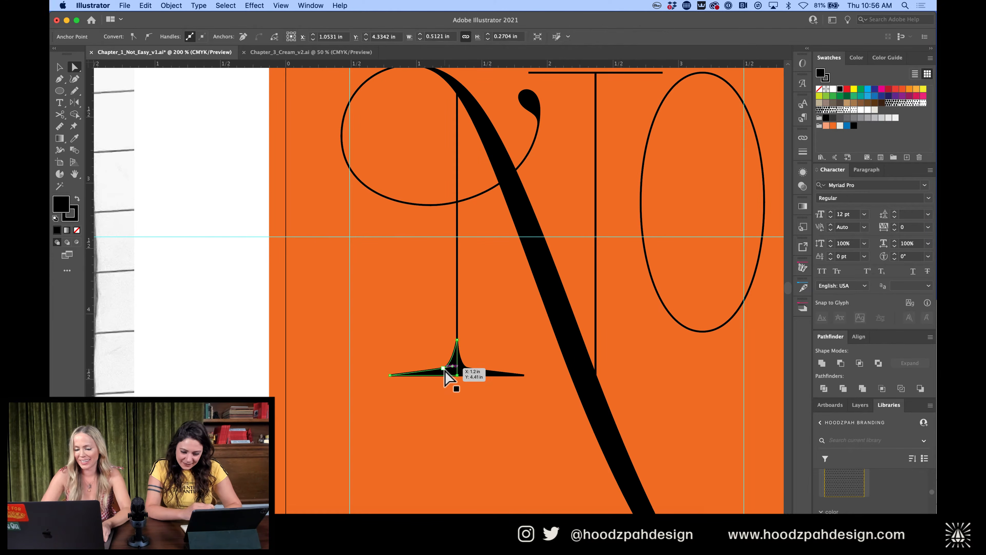
{"action": "left_click", "coordinate": [545, 419]}
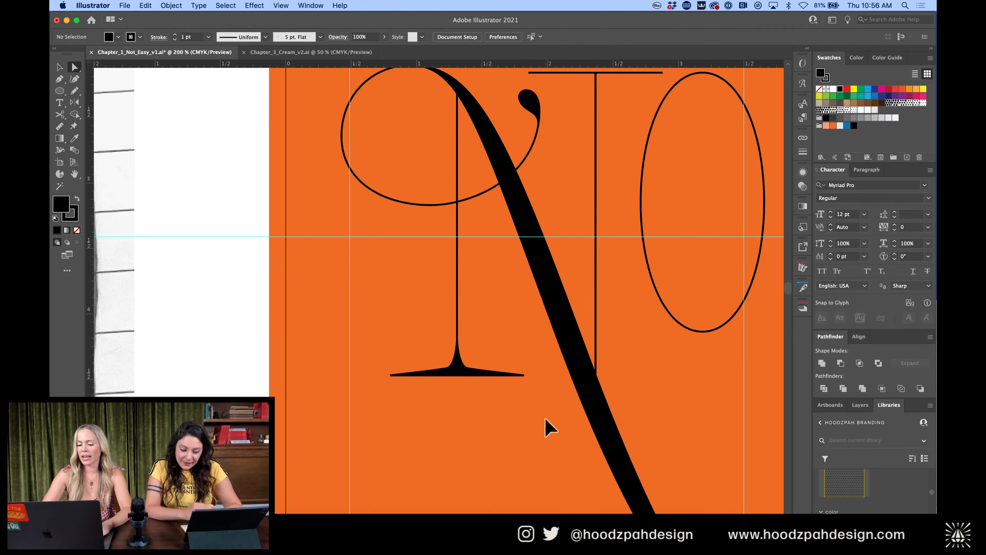
Isolate the N's group and examine the foot serif's bracket curves and bend anchors up close
{"action": "key", "text": "super+minus"}
{"action": "key", "text": "super+minus"}
{"action": "key", "text": "super+minus"}
{"action": "key", "text": "super+plus"}
{"action": "key", "text": "super+plus"}
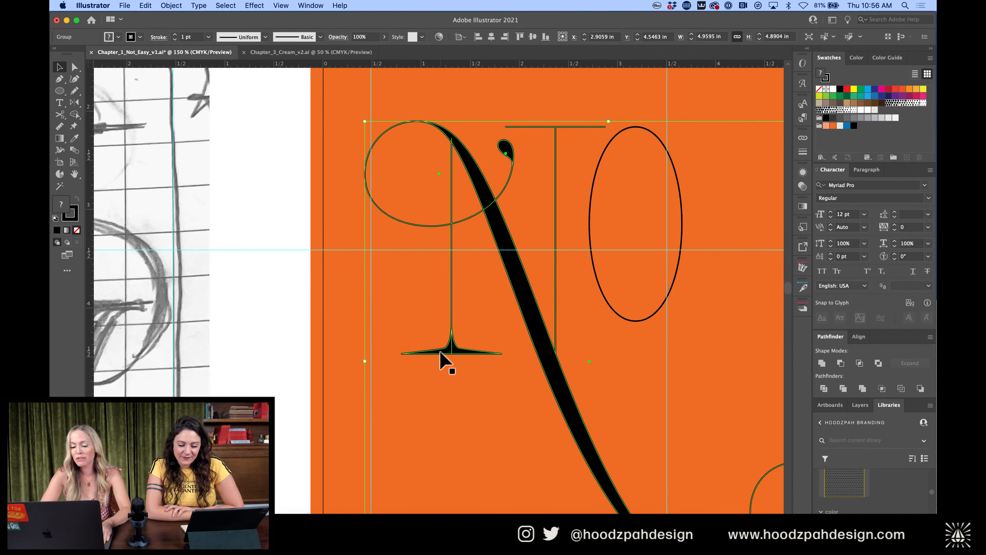
{"action": "double_click", "coordinate": [464, 349]}
{"action": "left_click", "coordinate": [451, 351]}
{"action": "key", "text": "a"}
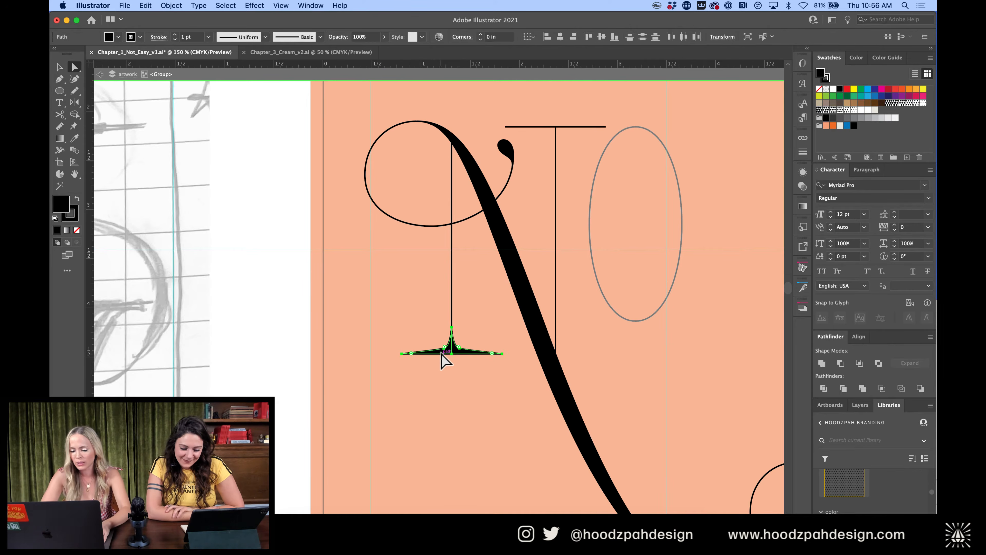
{"action": "key", "text": "super+plus"}
{"action": "key", "text": "super+plus"}
{"action": "key", "text": "super+plus"}
{"action": "key", "text": "super+plus"}
{"action": "key", "text": "super+plus"}
{"action": "left_click", "coordinate": [477, 329]}
{"action": "key", "text": "super+minus"}
{"action": "key", "text": "super+minus"}
{"action": "key", "text": "super+minus"}
{"action": "key", "text": "super+minus"}
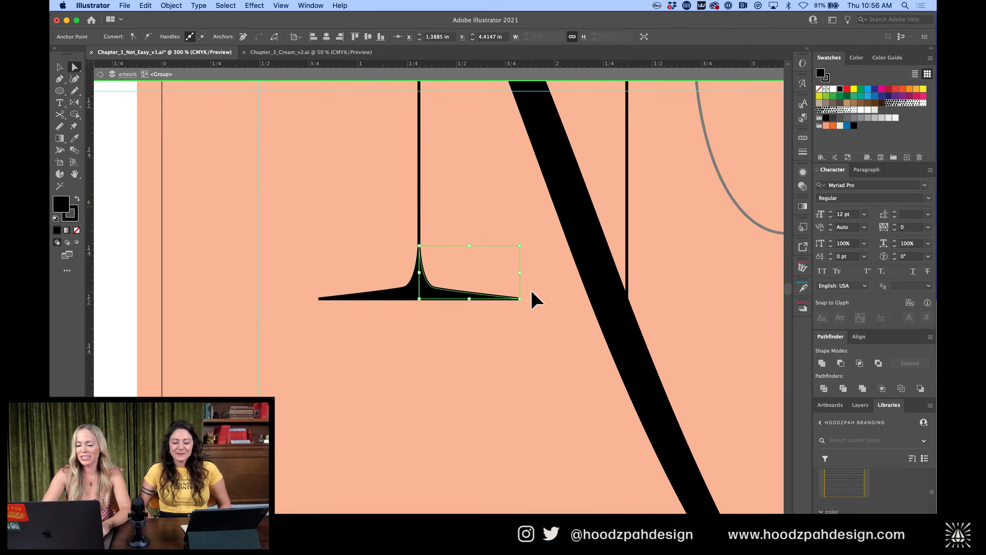
Copy both halves of the foot serif to the top of the N's right stem and rotate the copy 180°
{"action": "key", "text": "v"}
{"action": "left_click", "coordinate": [410, 291]}
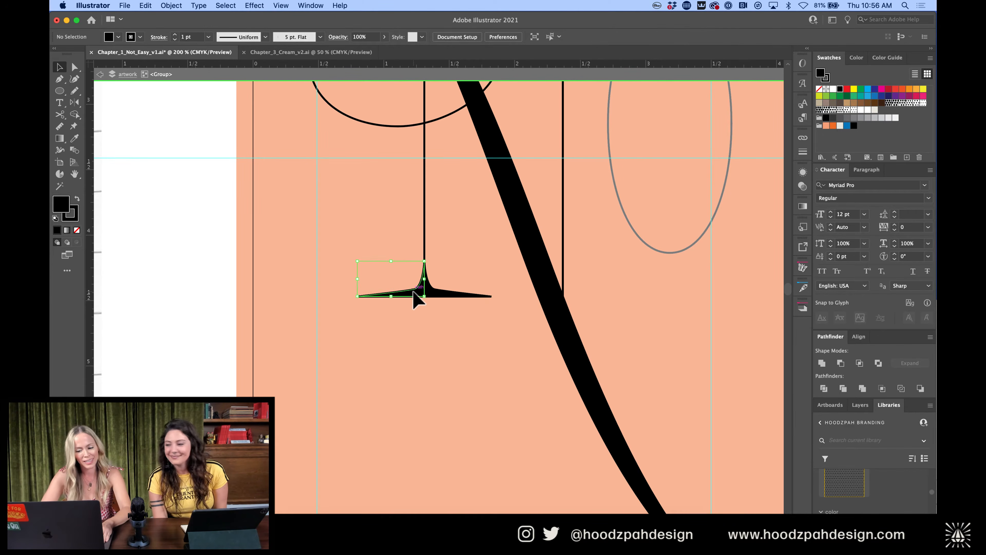
{"action": "key", "text": "super+minus"}
{"action": "key", "text": "super+minus"}
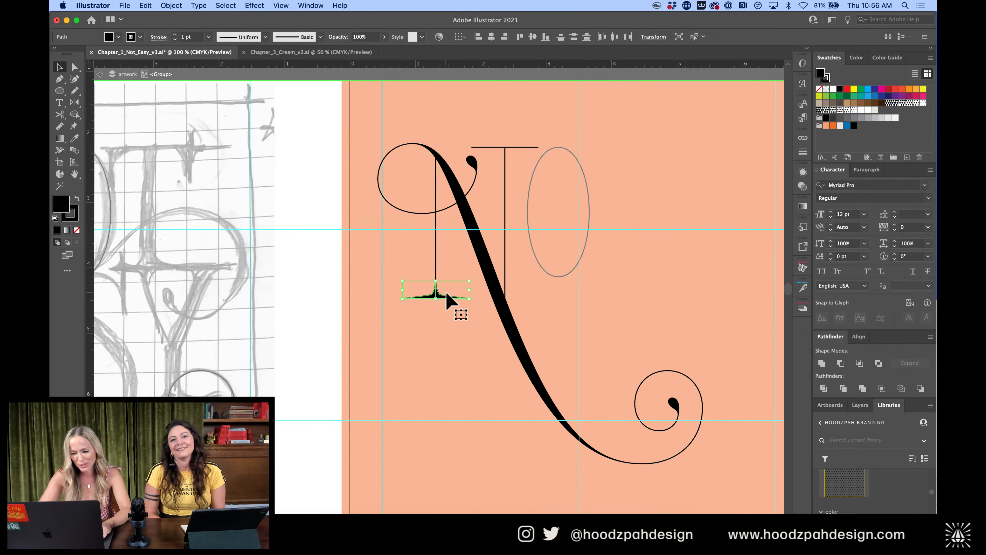
{"action": "left_click_drag", "start_coordinate": [447, 299], "coordinate": [466, 167]}
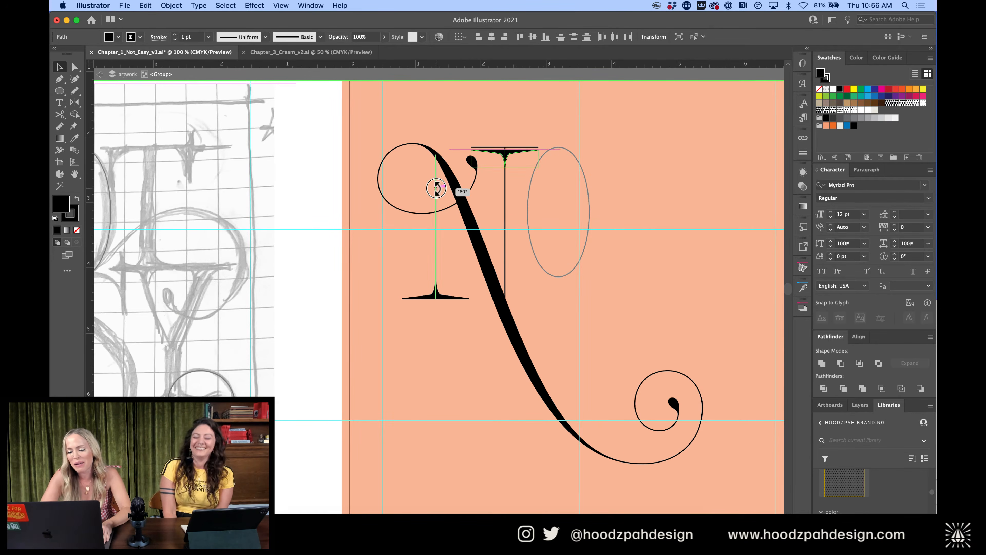
Align the rotated serif flush with the top bar and centre it on the right stem
{"action": "key", "text": "super+plus"}
{"action": "key", "text": "super+plus"}
{"action": "key", "text": "super+plus"}
{"action": "left_click_drag", "start_coordinate": [443, 271], "coordinate": [445, 262]}
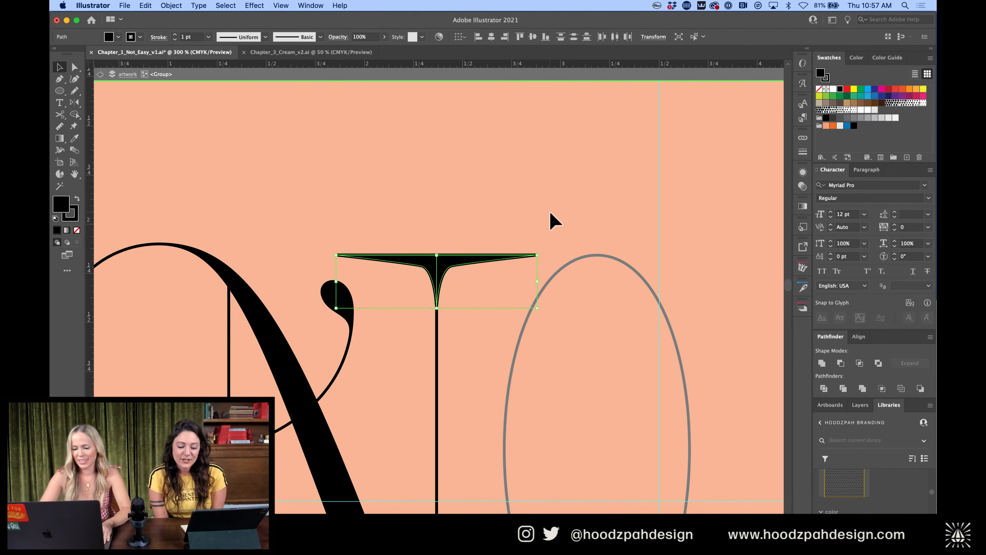
{"action": "left_click", "coordinate": [549, 213]}
Remove the redundant straight bar behind the right stem's top serif, keeping the two serif halves grouped in place
{"action": "left_click", "coordinate": [450, 267]}
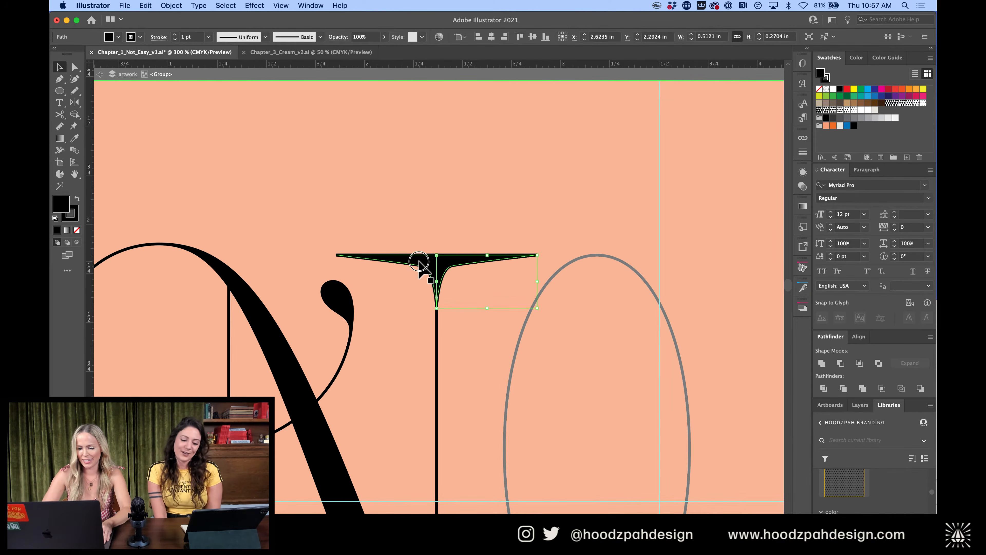
{"action": "key", "text": "Delete"}
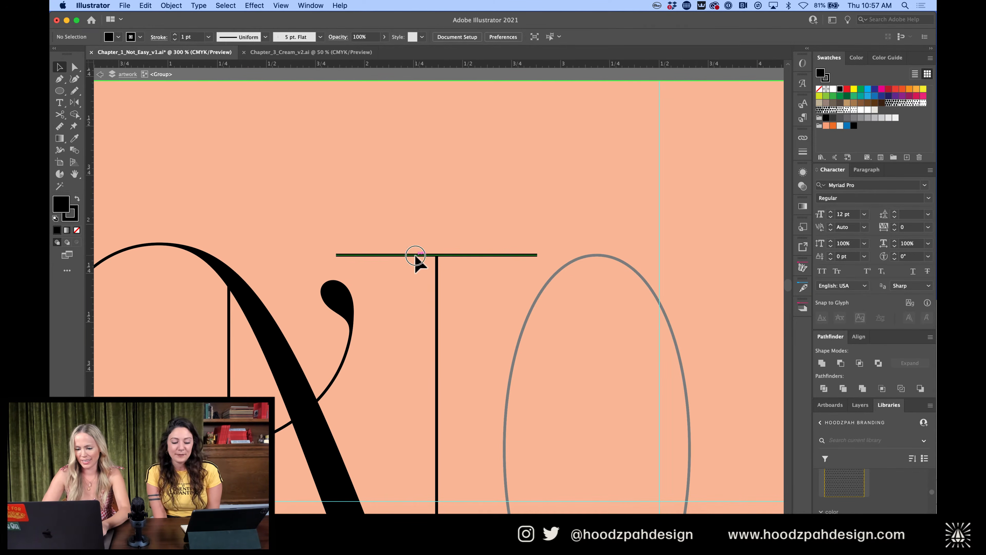
{"action": "left_click", "coordinate": [416, 255]}
{"action": "key", "text": "Delete"}
{"action": "key", "text": "super+z"}
{"action": "key", "text": "super+z"}
{"action": "left_click", "coordinate": [483, 308]}
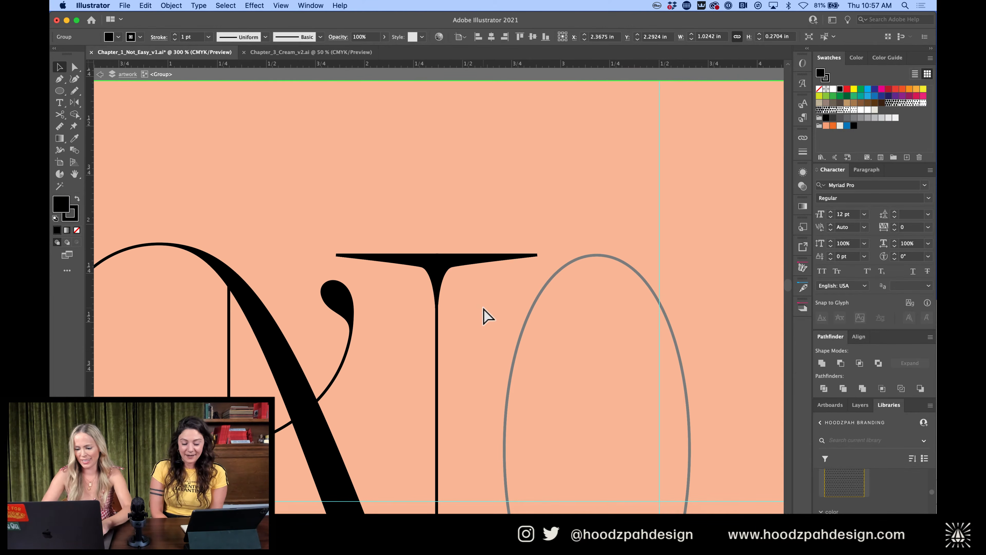
{"action": "key", "text": "super+minus"}
{"action": "key", "text": "super+minus"}
{"action": "key", "text": "super+minus"}
{"action": "key", "text": "super+minus"}
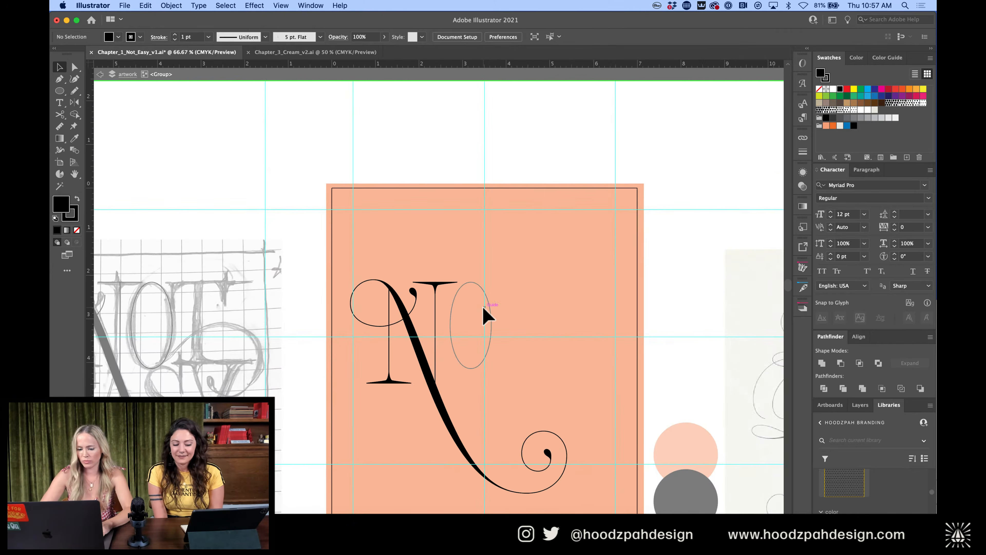
Leave the N's group isolation and examine the O's outline up close and its spacing beside the N's serif
{"action": "double_click", "coordinate": [483, 309]}
{"action": "key", "text": "super+minus"}
{"action": "key", "text": "super+plus"}
{"action": "key", "text": "super+plus"}
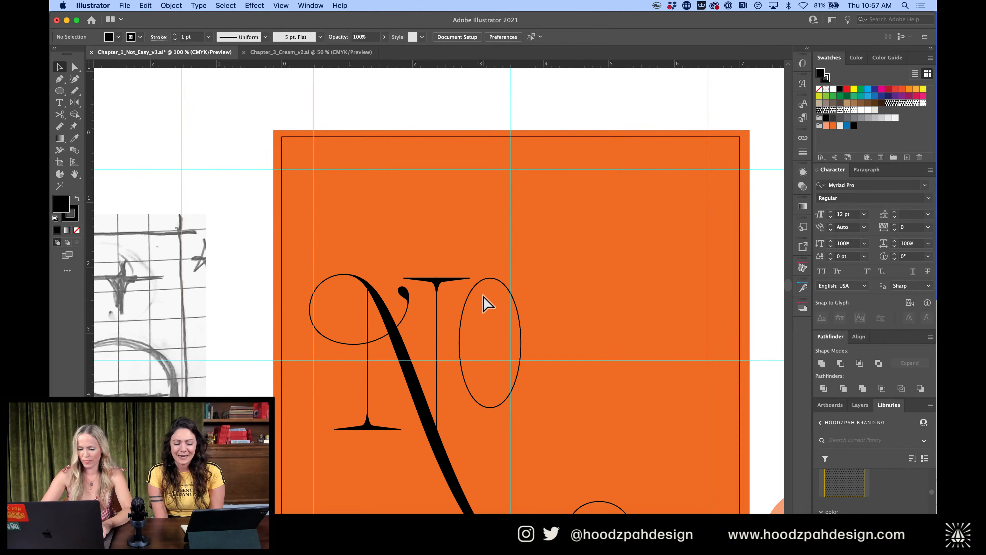
{"action": "left_click", "coordinate": [489, 280]}
{"action": "key", "text": "super+plus"}
{"action": "key", "text": "super+plus"}
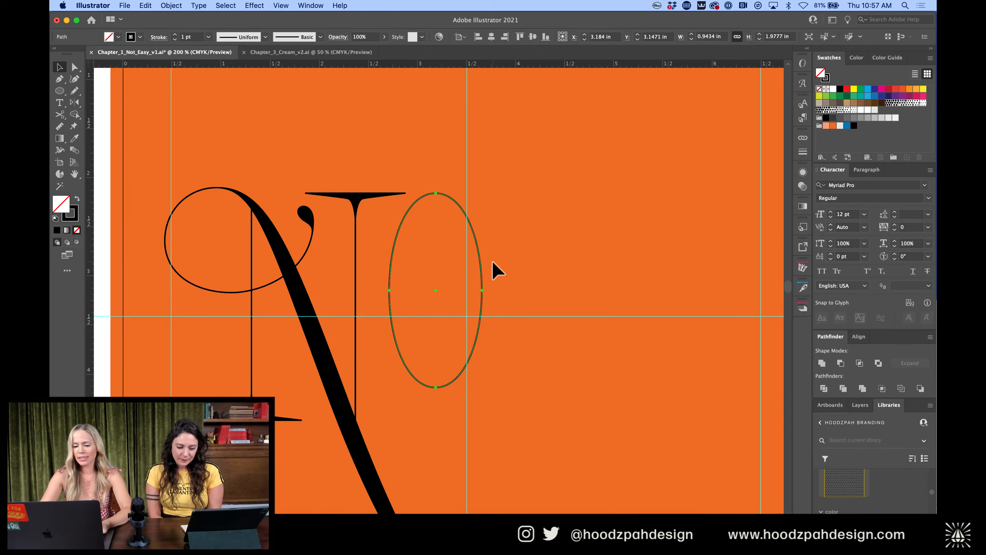
{"action": "key", "text": "super+minus"}
{"action": "key", "text": "super+minus"}
{"action": "key", "text": "super+minus"}
{"action": "key", "text": "super+minus"}
{"action": "left_click", "coordinate": [505, 267]}
{"action": "left_click", "coordinate": [503, 260]}
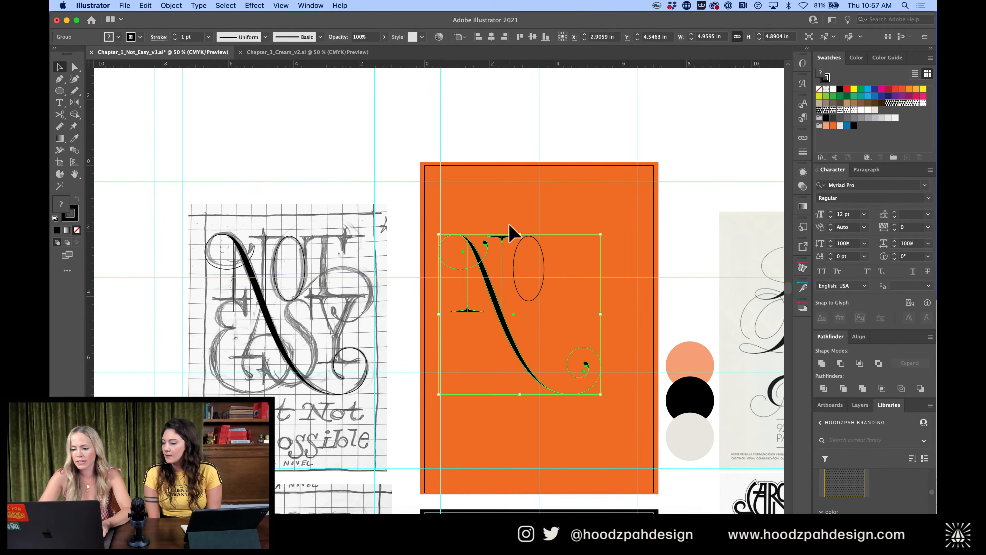
Isolate the N's group and copy its right stem with the top serif to the far side of the O
{"action": "double_click", "coordinate": [501, 251]}
{"action": "key", "text": "super+plus"}
{"action": "key", "text": "super+plus"}
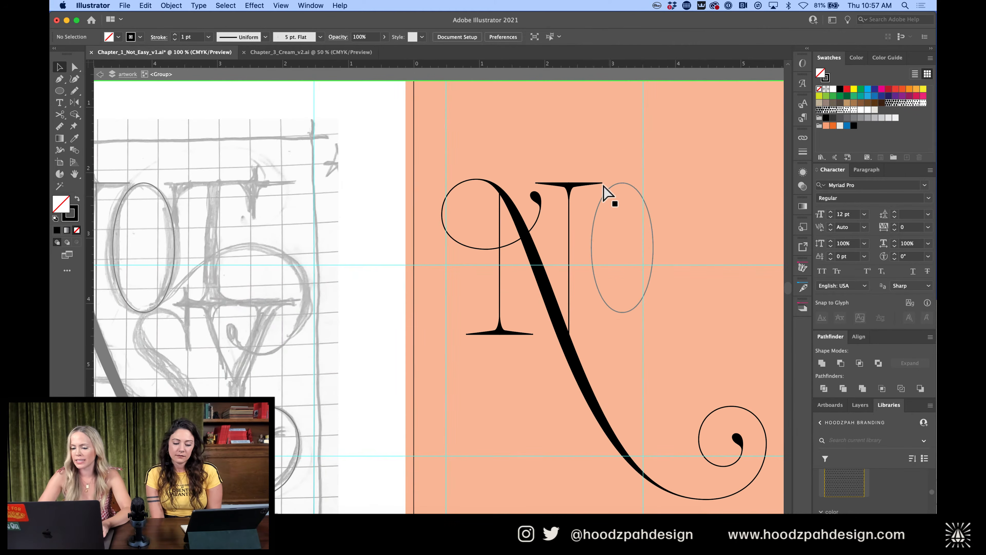
{"action": "left_click", "coordinate": [525, 242]}
{"action": "left_click_drag", "start_coordinate": [569, 227], "coordinate": [698, 233]}
{"action": "scroll", "coordinate": [697, 232], "scroll_direction": "right", "scroll_amount": 4}
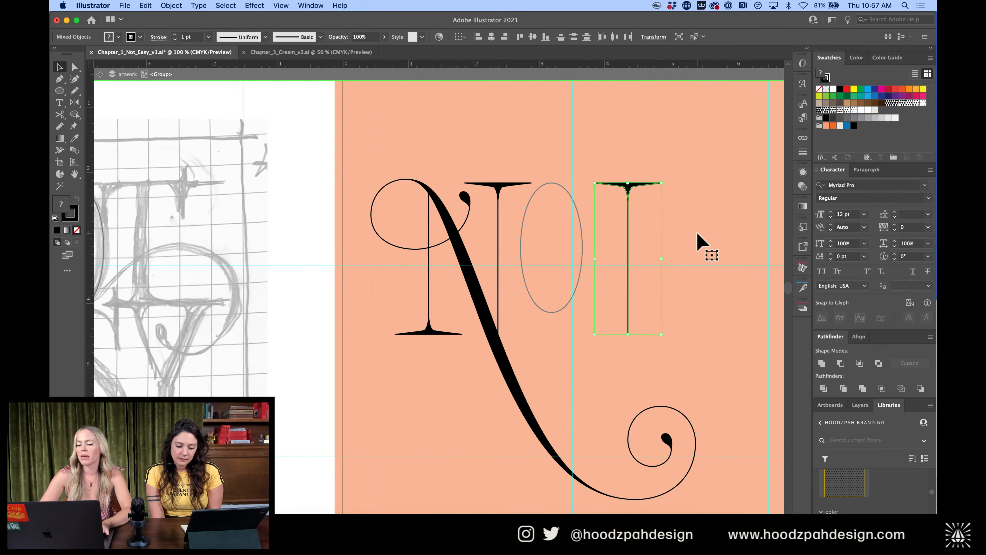
Draw a thick stem rectangle about 0.18 in wide and 2.34 in tall beside the copied hairline and fill it black
{"action": "left_click", "coordinate": [641, 243]}
{"action": "key", "text": "super+plus"}
{"action": "key", "text": "super+plus"}
{"action": "scroll", "coordinate": [628, 244], "scroll_direction": "right", "scroll_amount": 6}
{"action": "scroll", "coordinate": [627, 243], "scroll_direction": "up", "scroll_amount": 1}
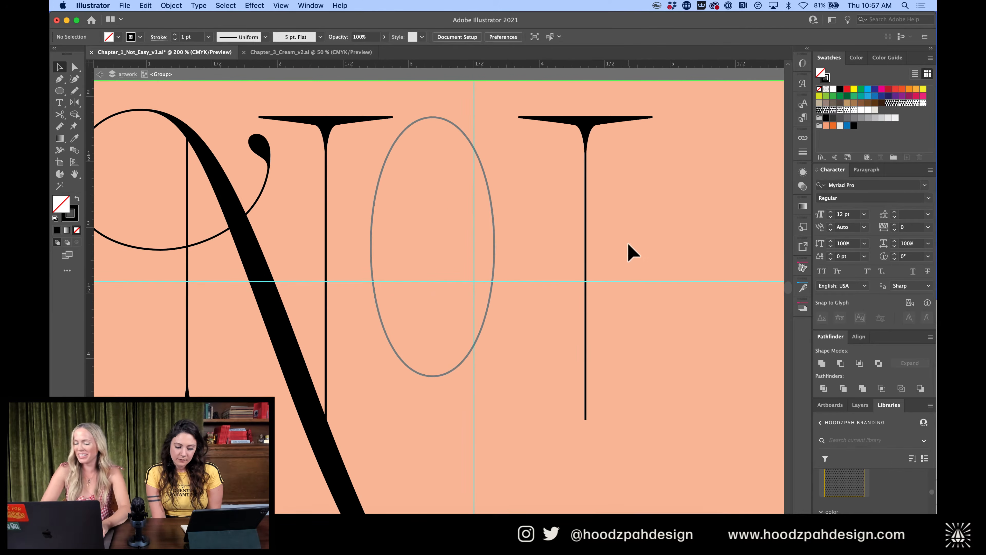
{"action": "left_click_drag", "start_coordinate": [60, 92], "coordinate": [99, 91]}
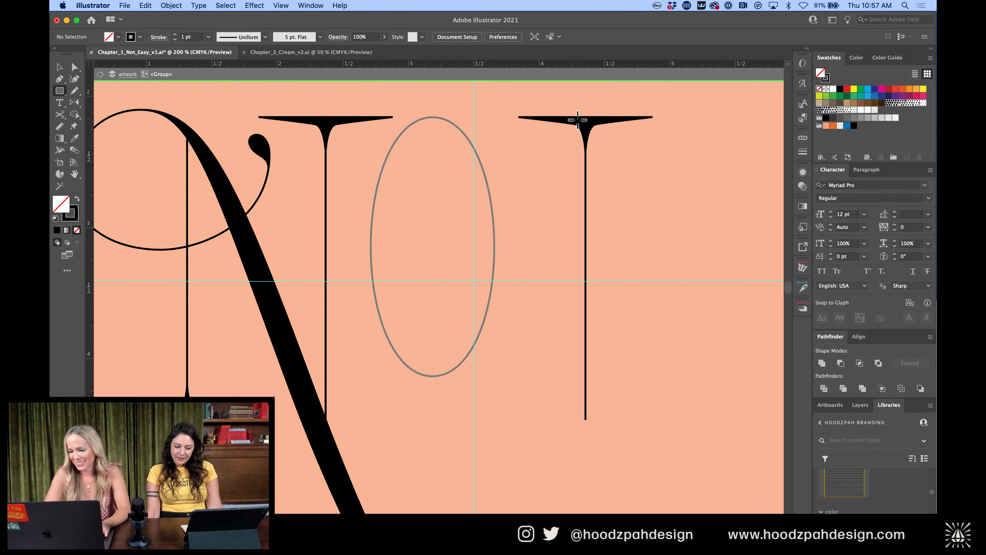
{"action": "left_click_drag", "start_coordinate": [587, 124], "coordinate": [610, 429]}
{"action": "key", "text": "v"}
{"action": "left_click", "coordinate": [77, 199]}
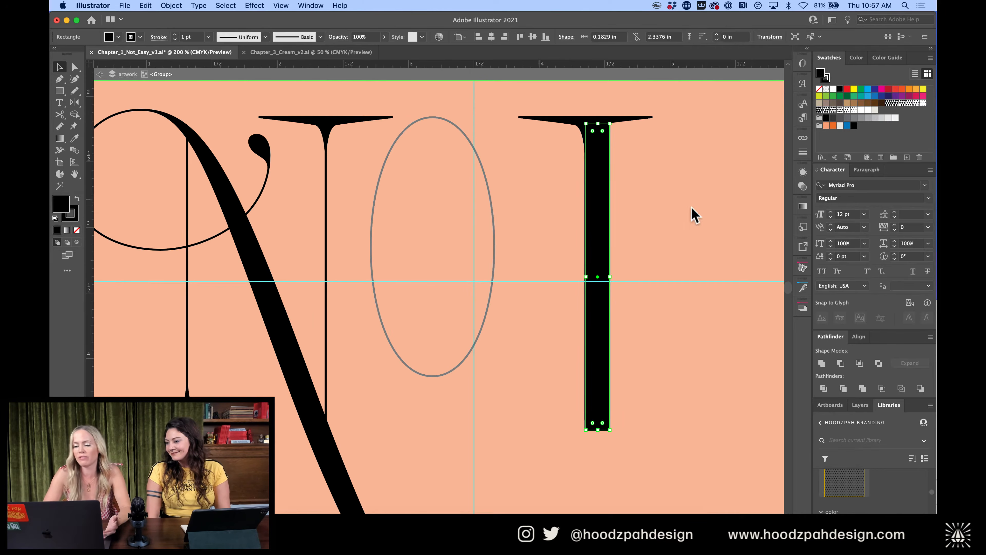
Pull the copied serif off the thick stem, keeping only its left half rotated 90° as the T's left end
{"action": "left_click", "coordinate": [651, 206]}
{"action": "left_click", "coordinate": [607, 117]}
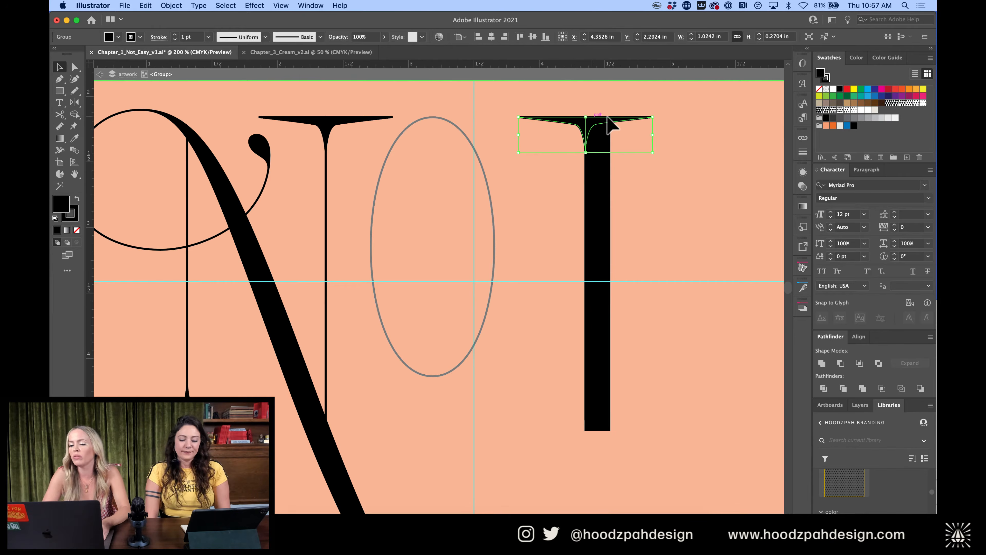
{"action": "left_click_drag", "start_coordinate": [614, 119], "coordinate": [590, 121]}
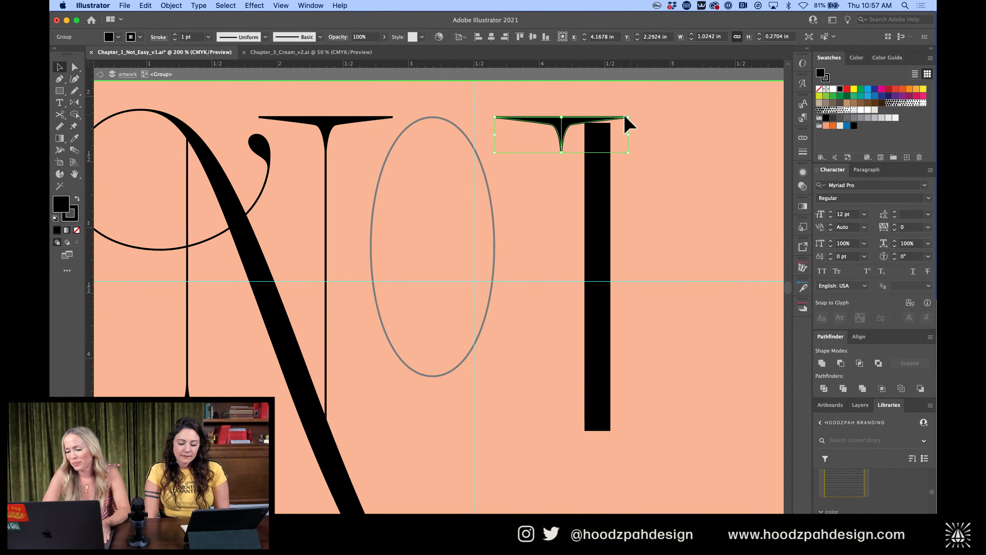
{"action": "left_click", "coordinate": [615, 117]}
{"action": "key", "text": "Delete"}
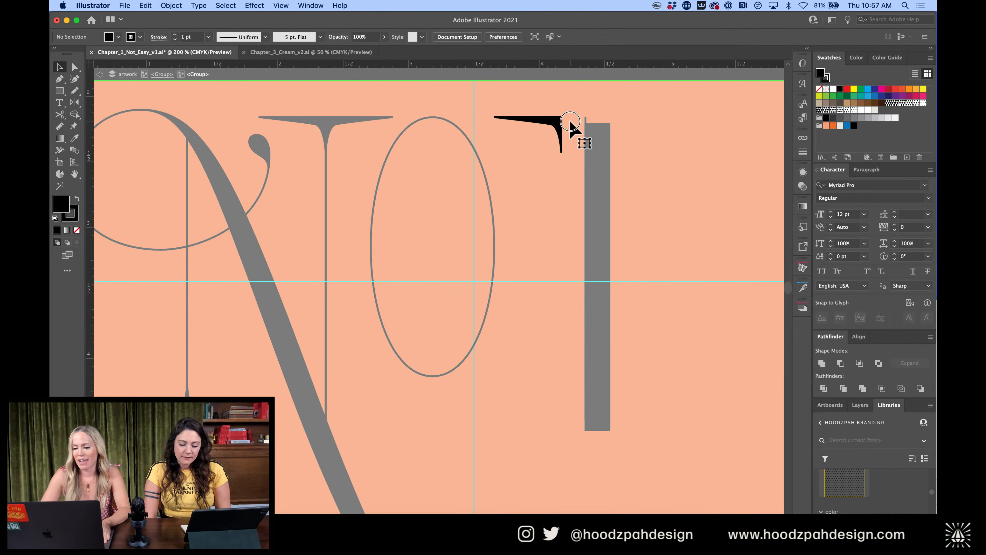
{"action": "double_click", "coordinate": [570, 120]}
{"action": "double_click", "coordinate": [558, 125]}
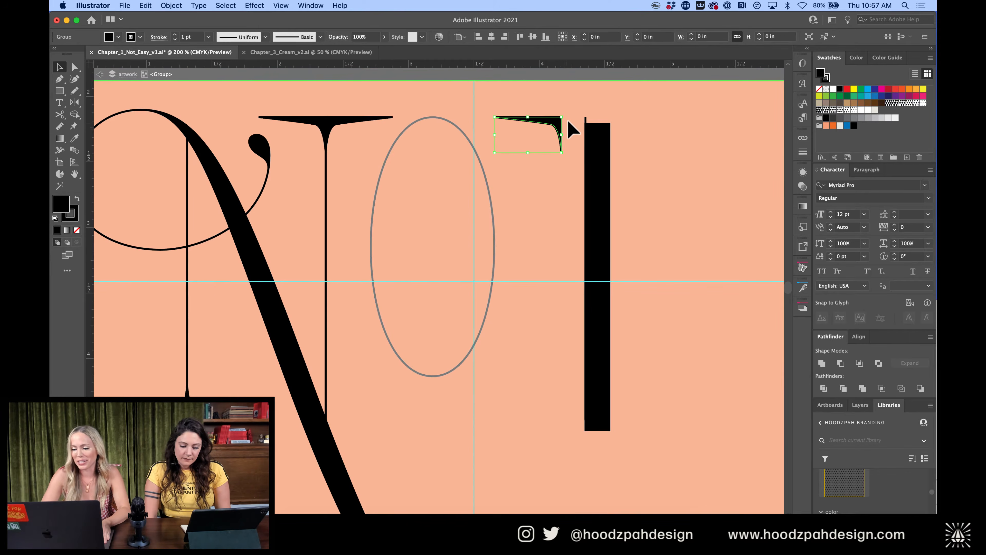
{"action": "left_click_drag", "start_coordinate": [570, 125], "coordinate": [516, 128]}
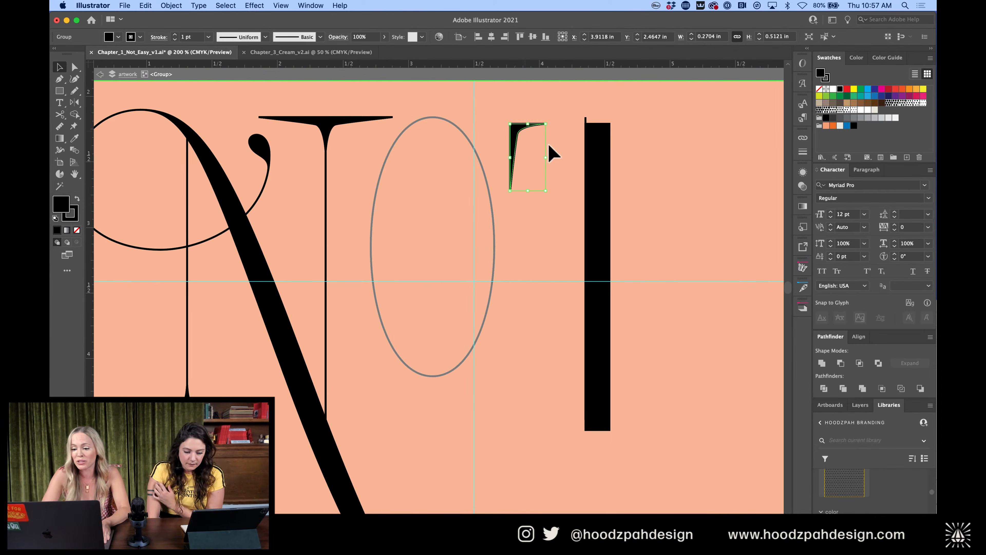
Move the half serif and thick stem out of the N's group in place, and delete the leftover hairline stem
{"action": "left_click", "coordinate": [594, 141], "text": "shift"}
{"action": "key", "text": "Delete"}
{"action": "left_click", "coordinate": [585, 136]}
{"action": "key", "text": "Delete"}
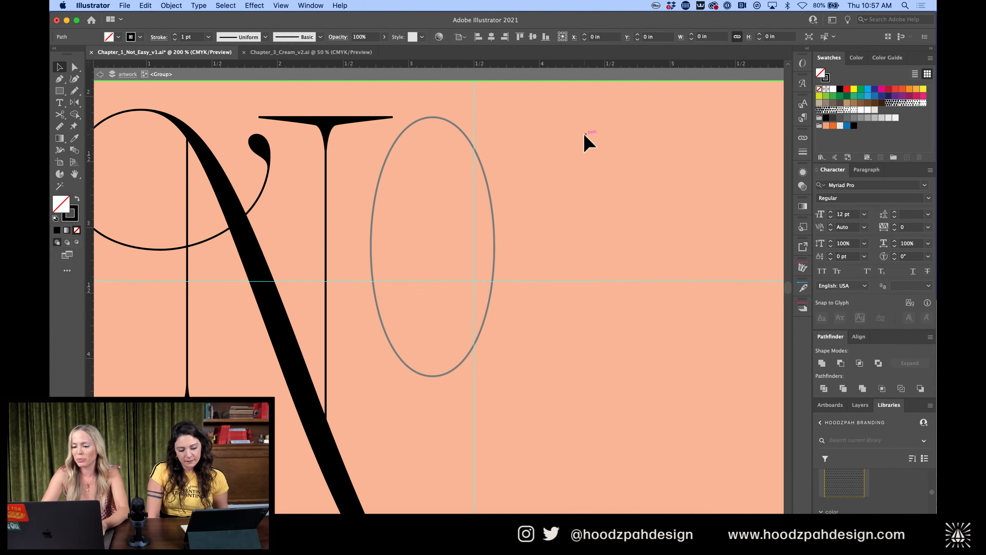
{"action": "double_click", "coordinate": [584, 134]}
{"action": "key", "text": "super+z"}
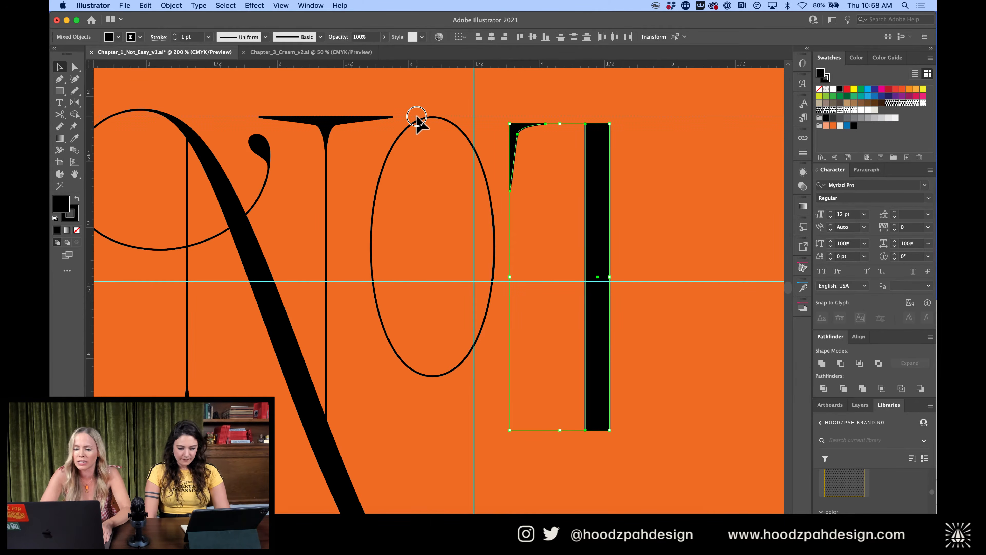
Add a horizontal guide along the top of the N's serif and raise the T's half serif flush with it
{"action": "left_click_drag", "start_coordinate": [416, 116], "coordinate": [415, 116]}
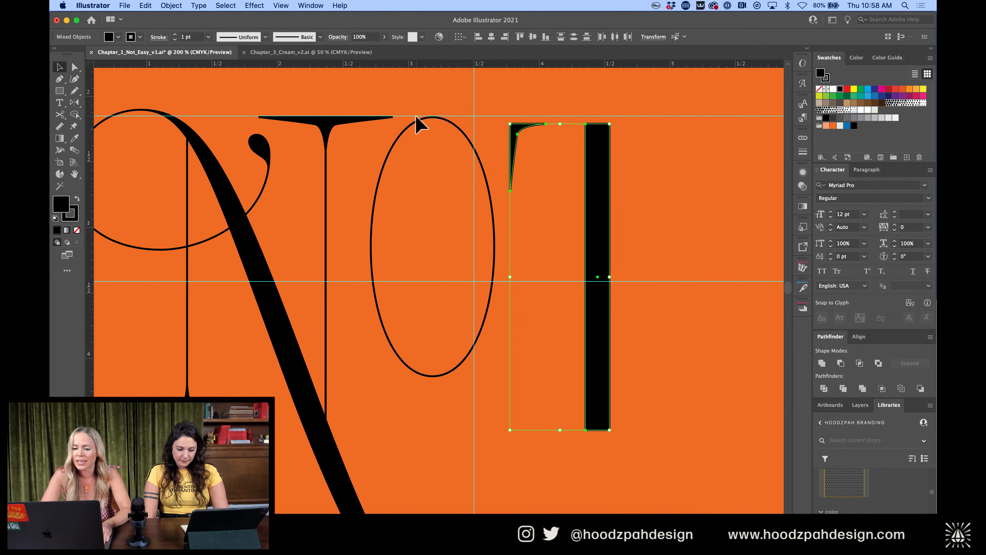
{"action": "left_click", "coordinate": [633, 134]}
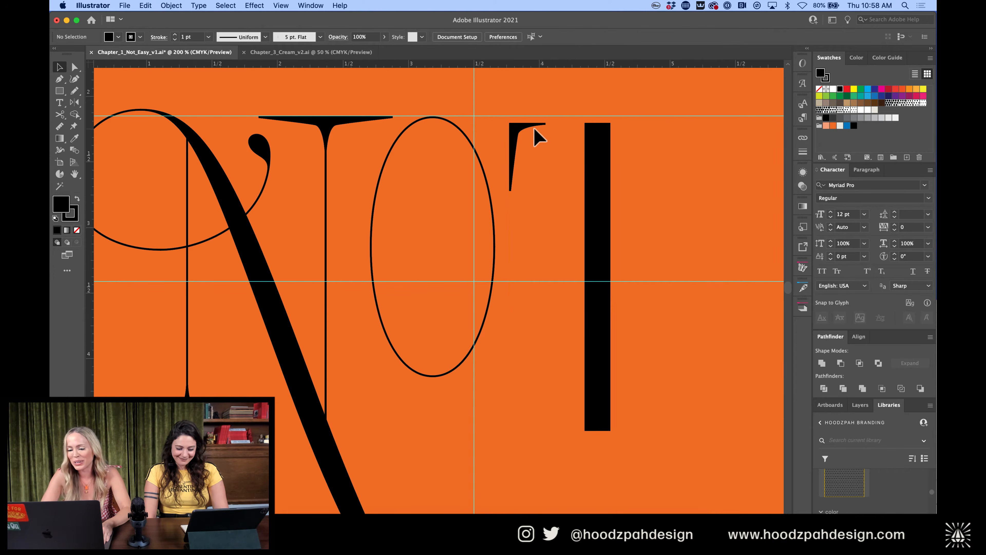
{"action": "left_click", "coordinate": [534, 128]}
{"action": "key", "text": "Up"}
{"action": "key", "text": "Up"}
{"action": "key", "text": "Up"}
{"action": "key", "text": "Up"}
{"action": "key", "text": "Up"}
{"action": "key", "text": "Up"}
{"action": "key", "text": "Up"}
Add a horizontal guide at the foot of the N's right stem and fit the T's thick stem between both guides
{"action": "left_click", "coordinate": [600, 171]}
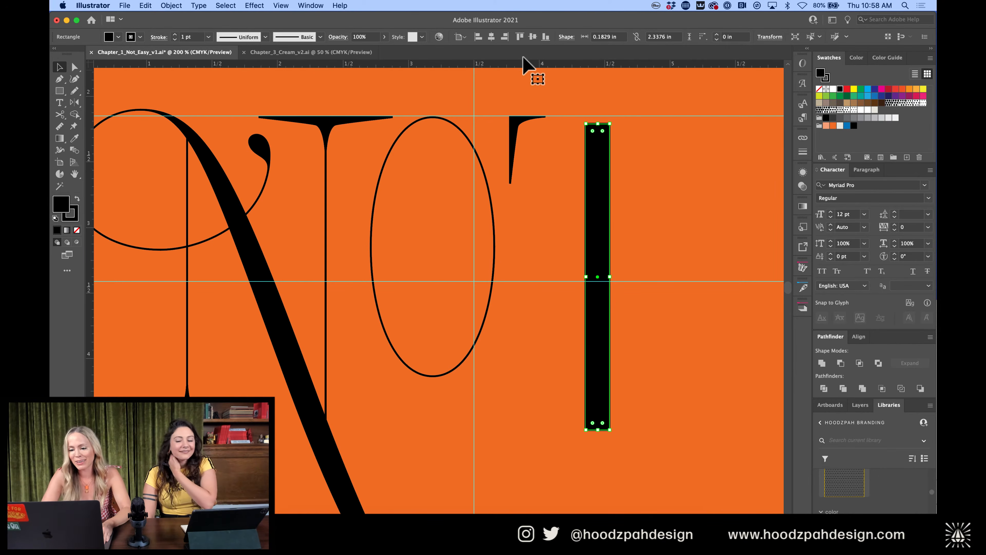
{"action": "left_click_drag", "start_coordinate": [519, 63], "coordinate": [231, 412]}
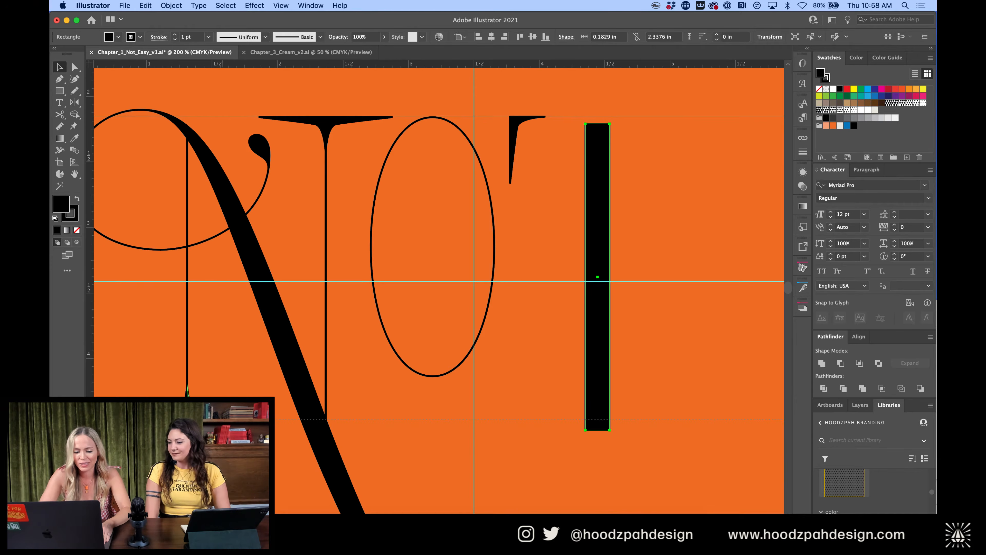
{"action": "left_click_drag", "start_coordinate": [233, 419], "coordinate": [233, 419]}
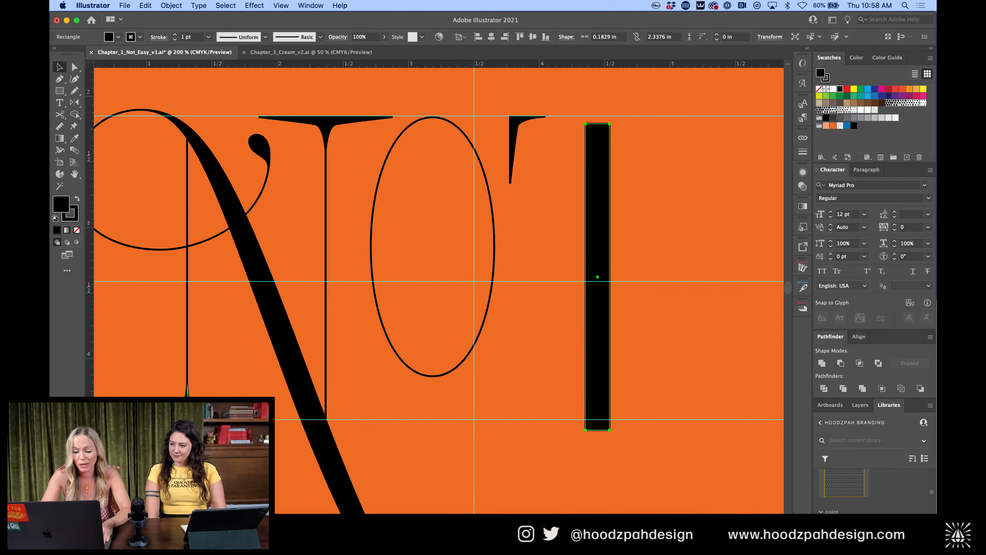
{"action": "left_click_drag", "start_coordinate": [598, 367], "coordinate": [597, 357]}
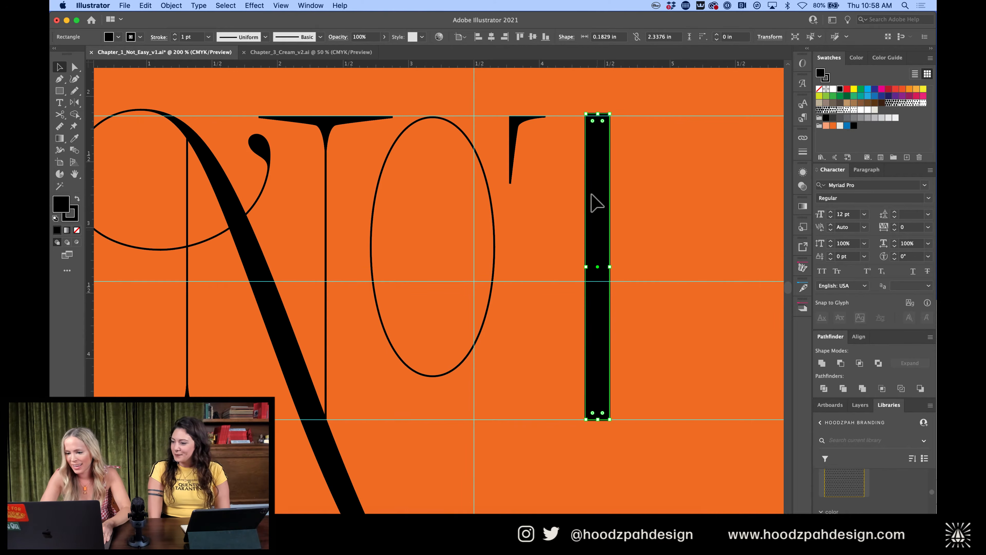
{"action": "left_click_drag", "start_coordinate": [597, 120], "coordinate": [598, 117]}
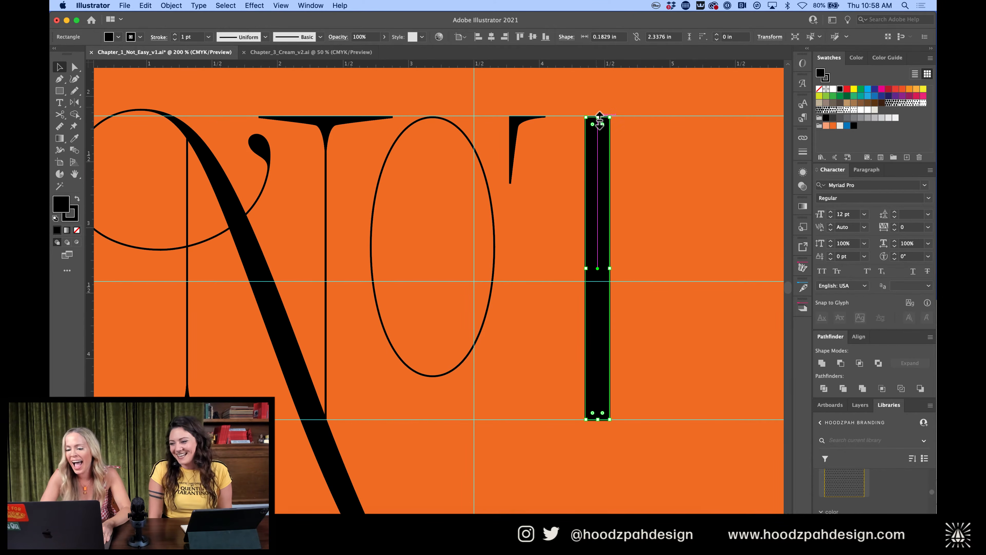
Match the T stem's appearance to the N's diagonal stroke and realign its bottom edge with the lower guide
{"action": "left_click", "coordinate": [245, 259]}
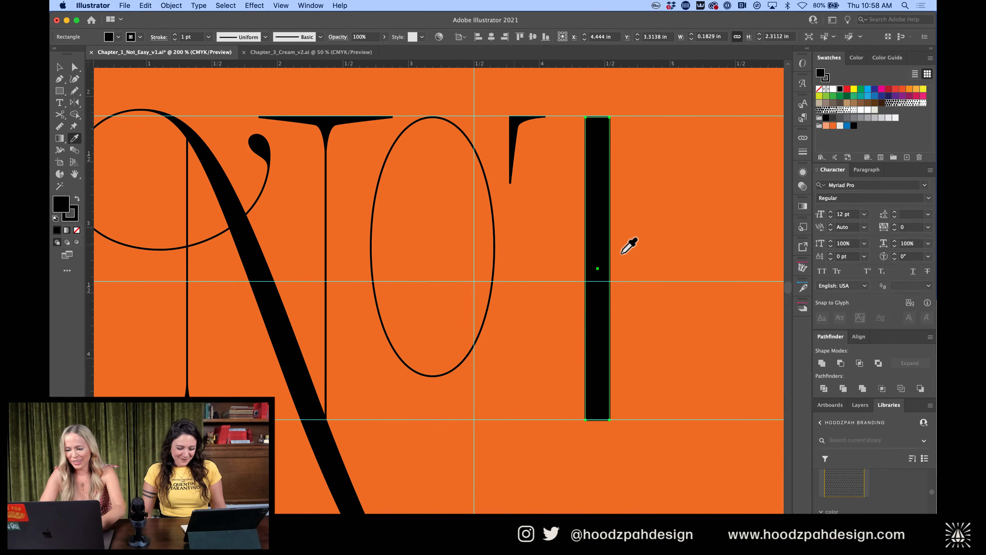
{"action": "key", "text": "v"}
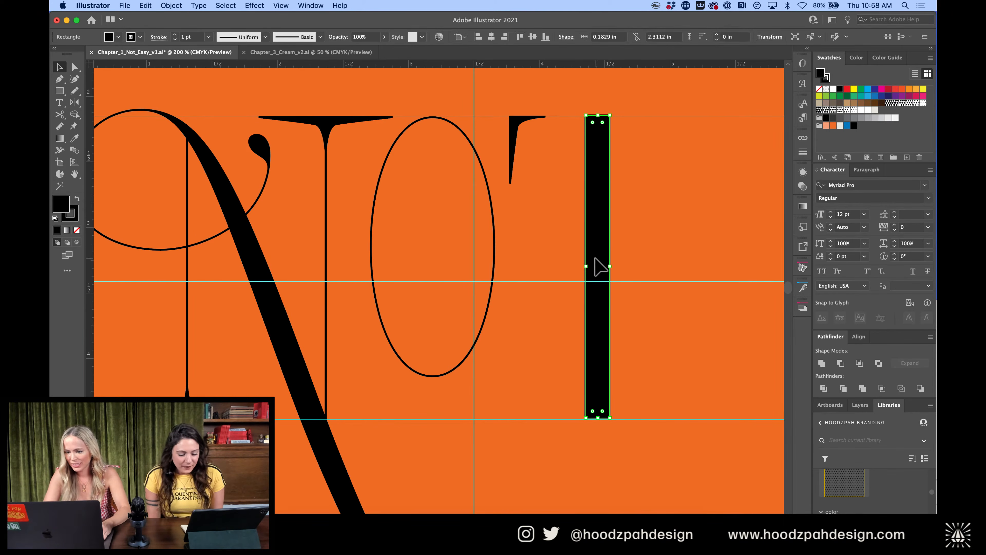
{"action": "left_click", "coordinate": [652, 297]}
{"action": "key", "text": "a"}
{"action": "left_click_drag", "start_coordinate": [652, 390], "coordinate": [556, 427]}
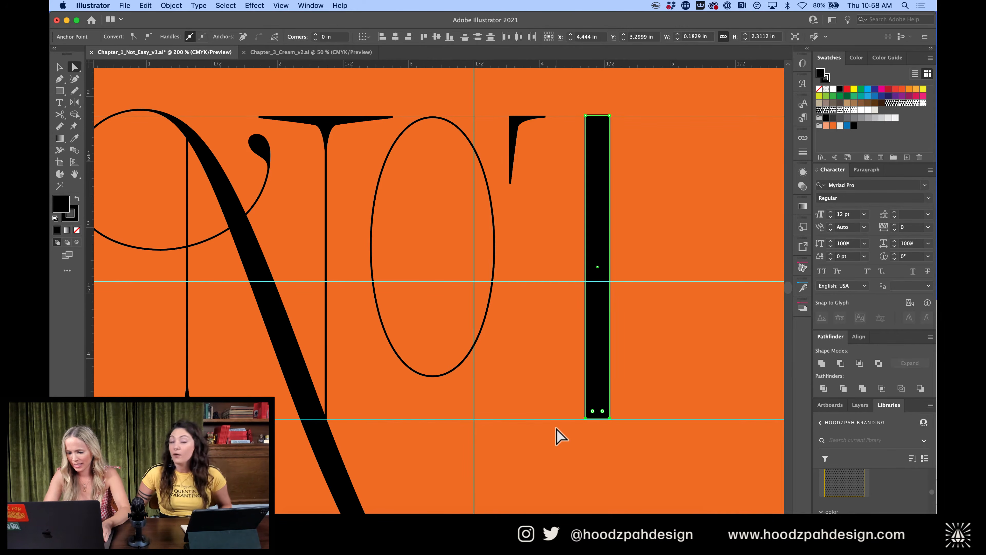
{"action": "left_click", "coordinate": [650, 342]}
Draw a thin horizontal line along the upper guide from the half serif's tip to beyond the T's thick stem
{"action": "key", "text": "v"}
{"action": "left_click", "coordinate": [608, 216]}
{"action": "left_click", "coordinate": [549, 144]}
{"action": "key", "text": "p"}
{"action": "left_click", "coordinate": [546, 116]}
{"action": "left_click", "coordinate": [653, 116]}
{"action": "key", "text": "v"}
{"action": "left_click", "coordinate": [659, 211]}
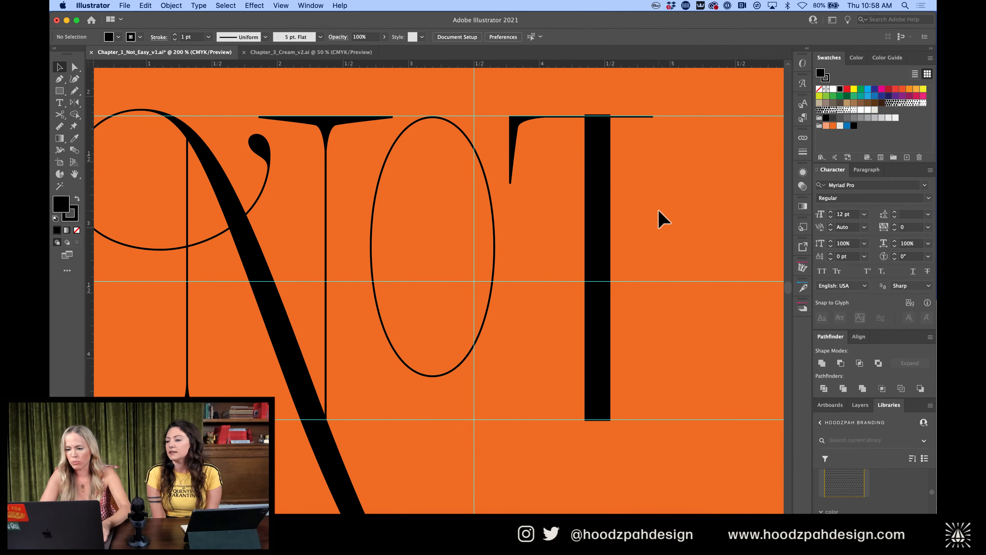
Lower the T stem's top edge to the upper guide, flush with the crossbar line
{"action": "left_click_drag", "start_coordinate": [553, 110], "coordinate": [520, 150]}
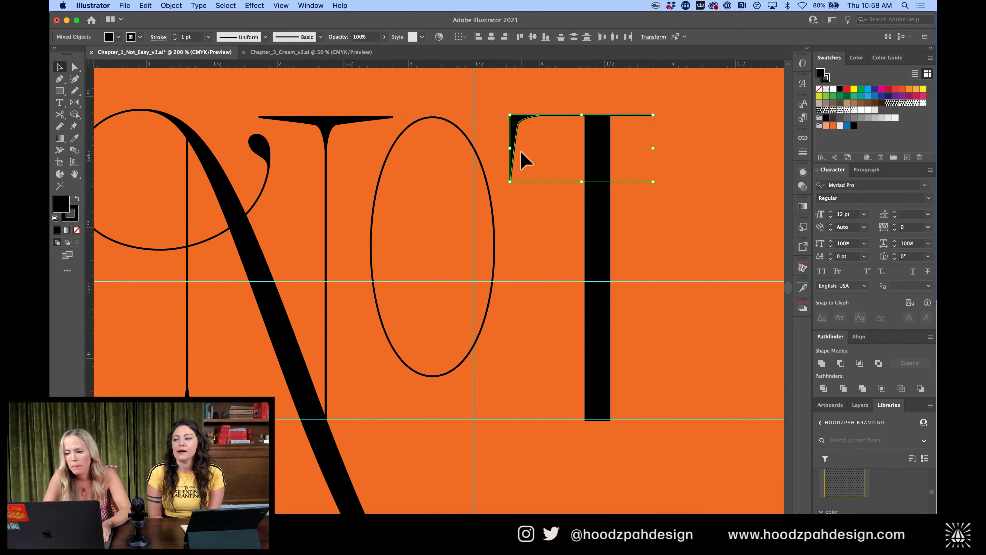
{"action": "key", "text": "a"}
{"action": "left_click", "coordinate": [631, 165]}
{"action": "left_click", "coordinate": [598, 148]}
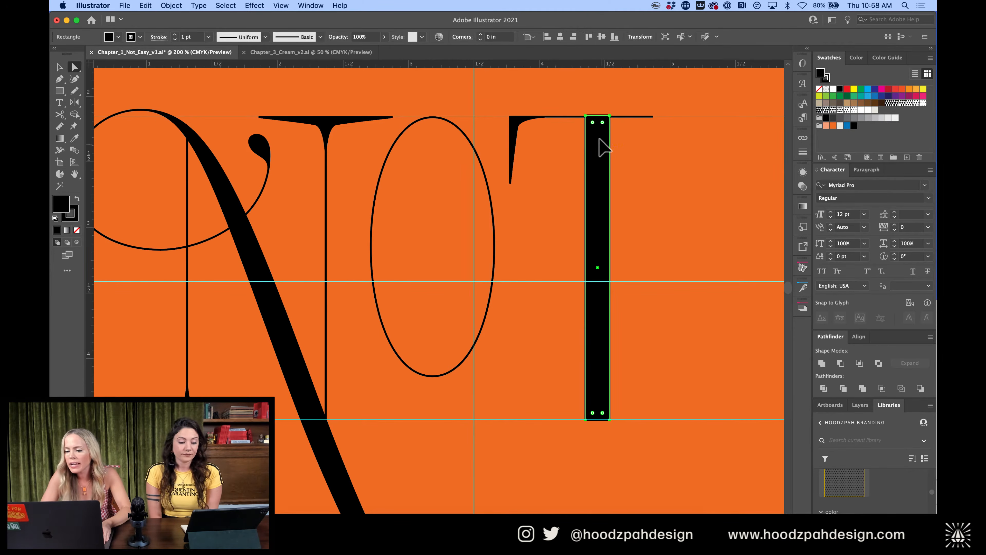
{"action": "left_click", "coordinate": [587, 117]}
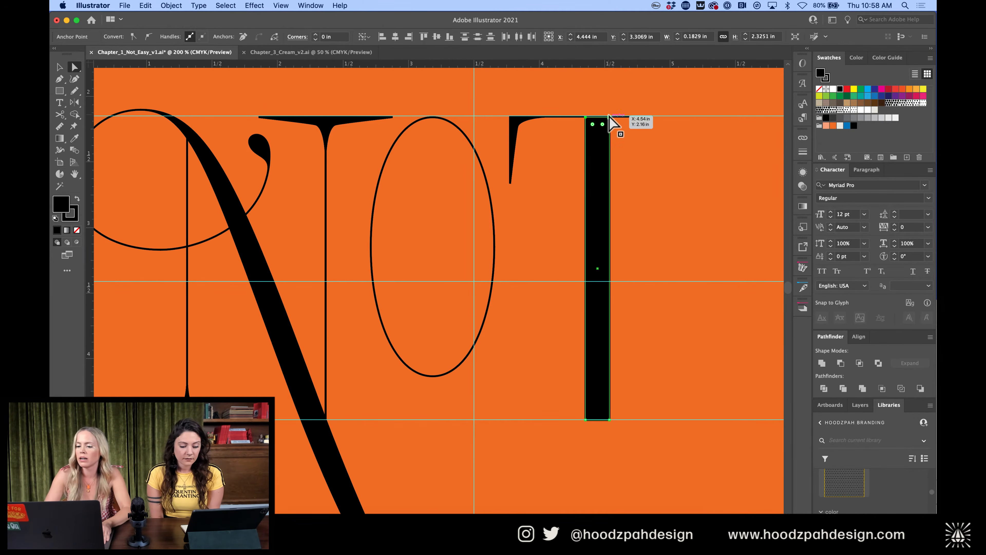
Shorten the crossbar line so that it ends inside the T's thick stem
{"action": "key", "text": "v"}
{"action": "left_click", "coordinate": [511, 155]}
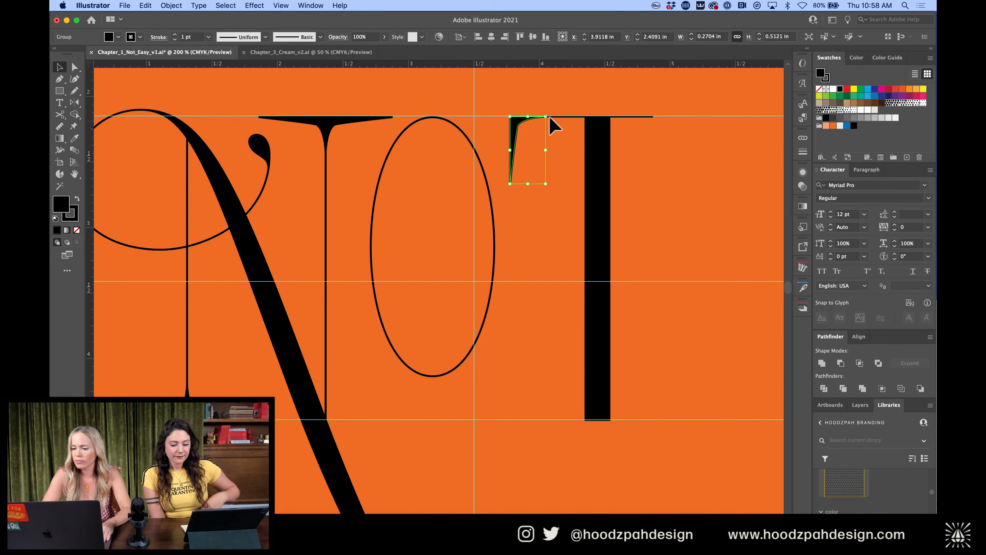
{"action": "left_click", "coordinate": [561, 116], "text": "shift"}
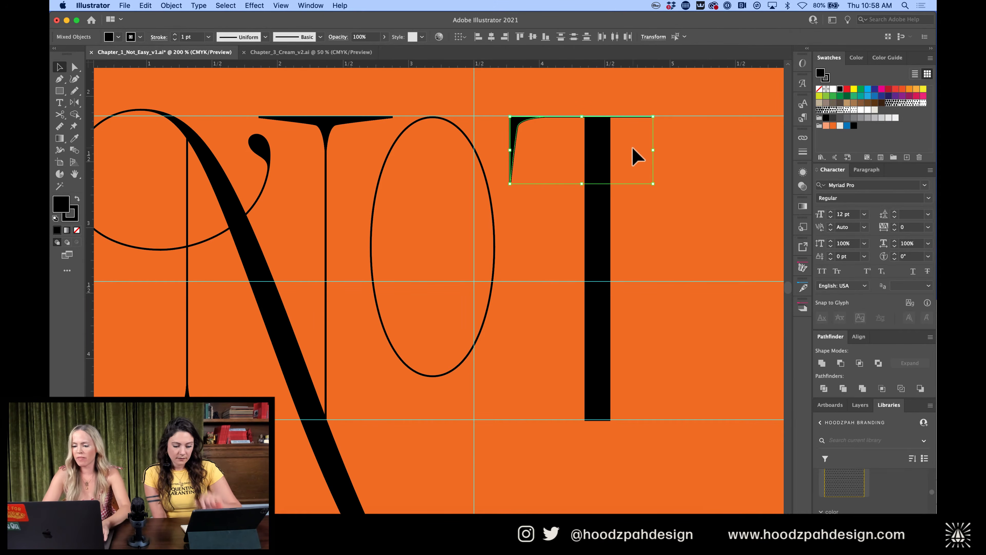
{"action": "key", "text": "a"}
{"action": "left_click", "coordinate": [665, 93]}
{"action": "left_click_drag", "start_coordinate": [652, 116], "coordinate": [600, 127]}
{"action": "left_click", "coordinate": [596, 141]}
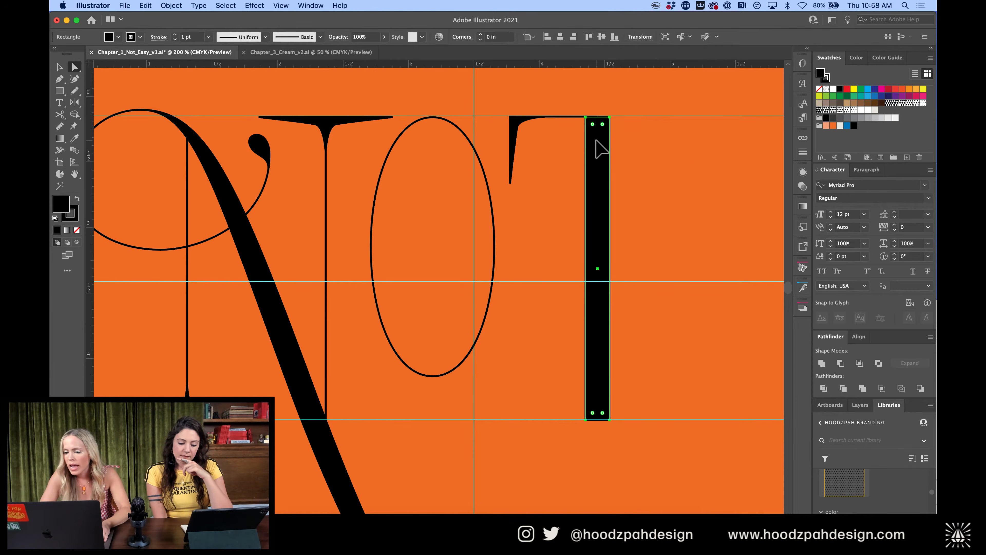
Copy the half serif and crossbar line to the stem's right side and reflect the copy across the vertical axis
{"action": "key", "text": "v"}
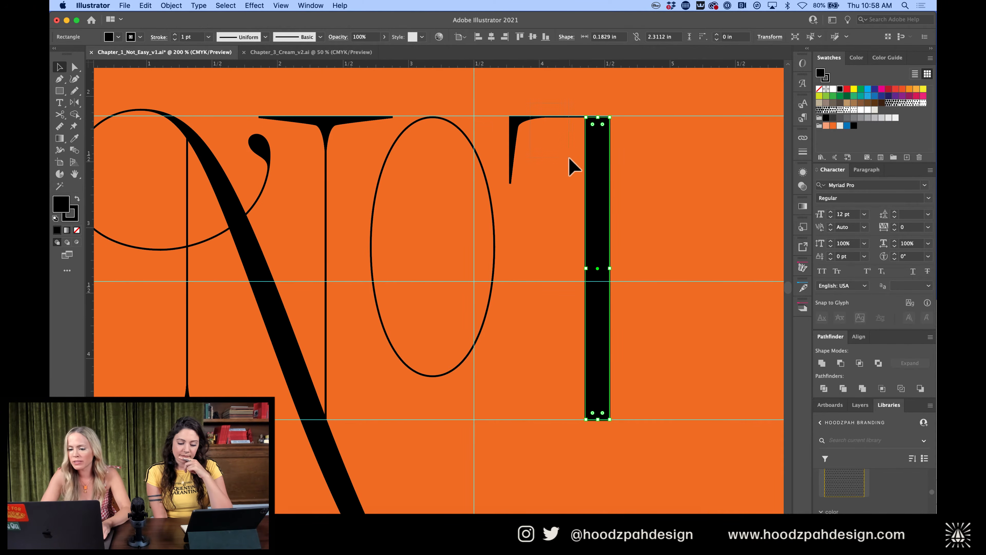
{"action": "left_click", "coordinate": [515, 139]}
{"action": "left_click_drag", "start_coordinate": [515, 139], "coordinate": [600, 139]}
{"action": "left_click", "coordinate": [179, 6]}
{"action": "mouse_move", "coordinate": [217, 17]}
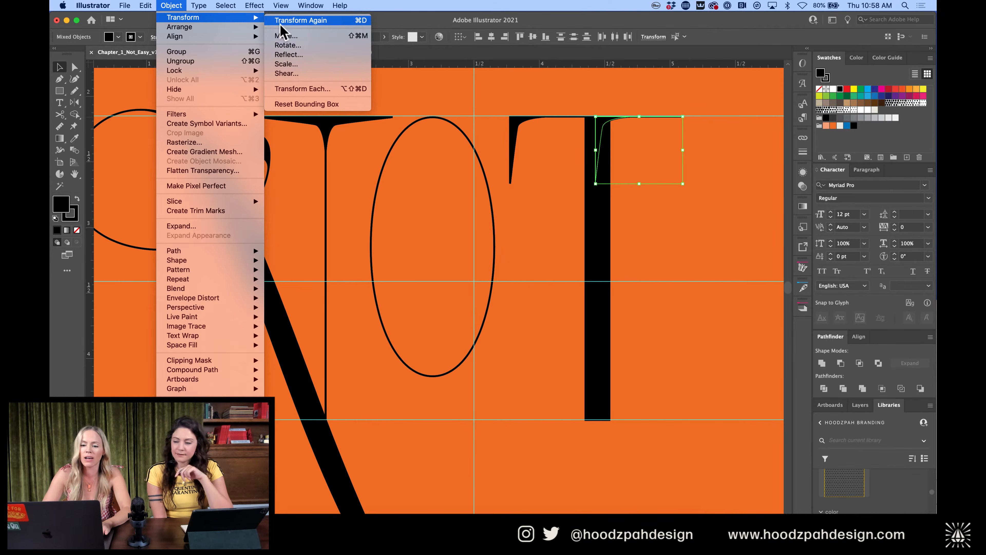
{"action": "left_click", "coordinate": [289, 55]}
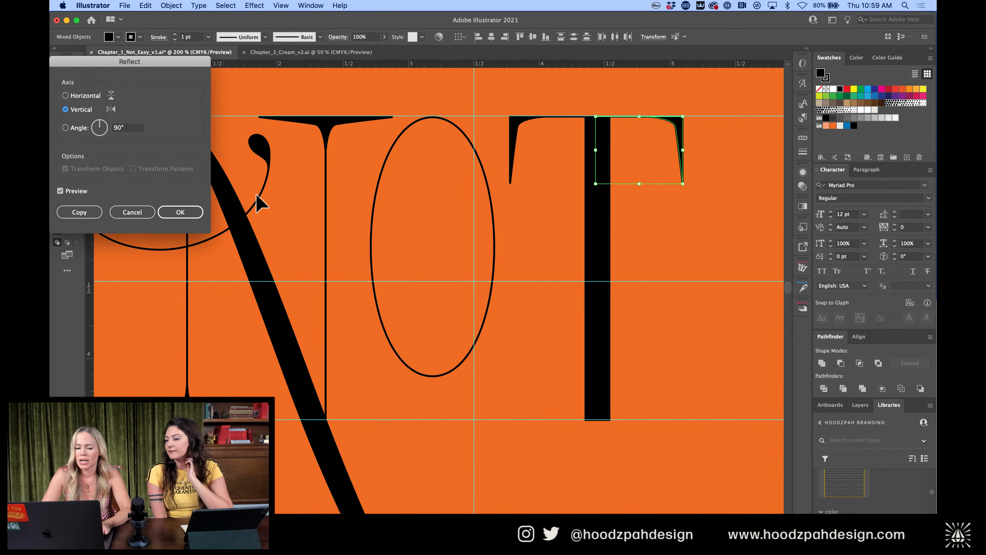
{"action": "left_click", "coordinate": [188, 214]}
{"action": "left_click", "coordinate": [697, 181]}
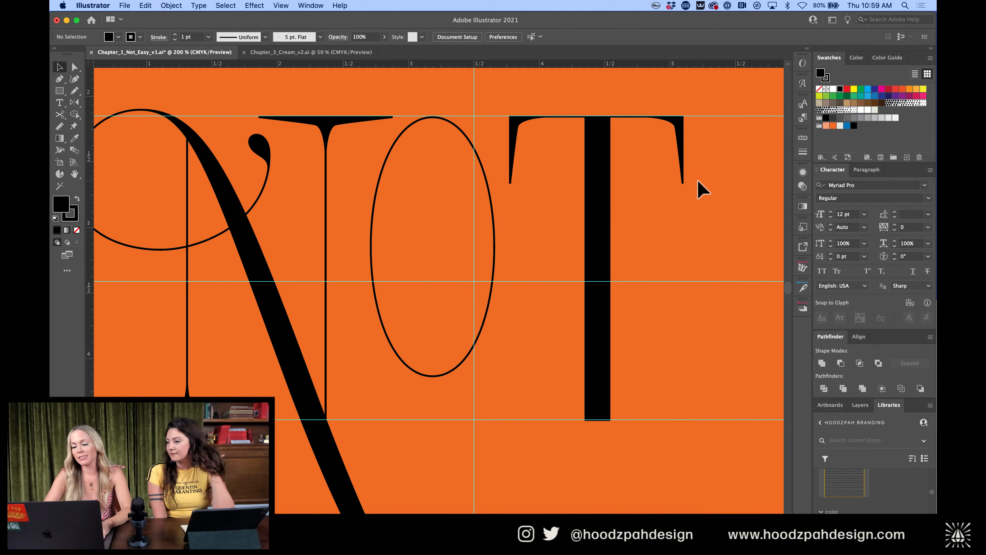
Examine the NOT lettering at cover scale and check the T's weight against the N and O
{"action": "key", "text": "super+minus"}
{"action": "key", "text": "super+minus"}
{"action": "key", "text": "super+equal"}
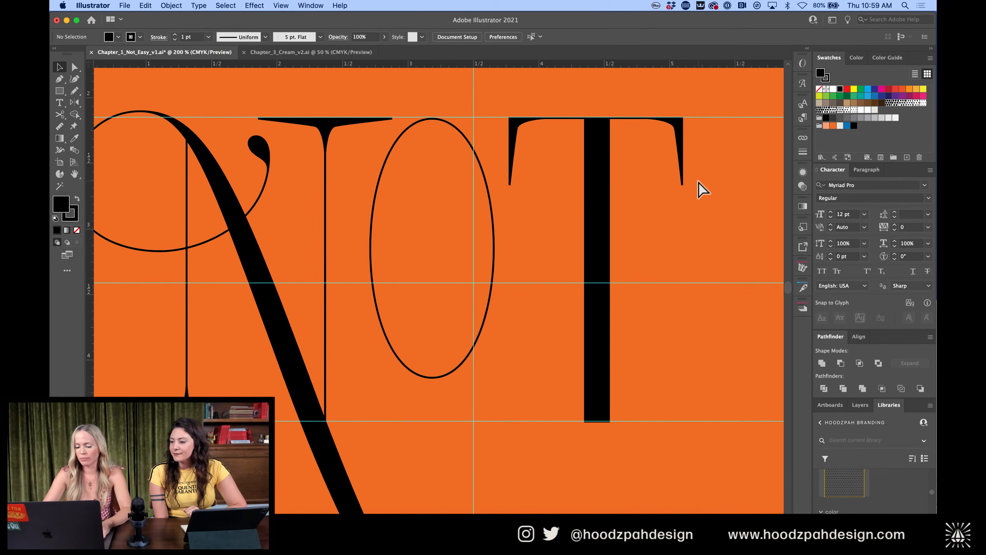
{"action": "key", "text": "super+minus"}
{"action": "key", "text": "super+minus"}
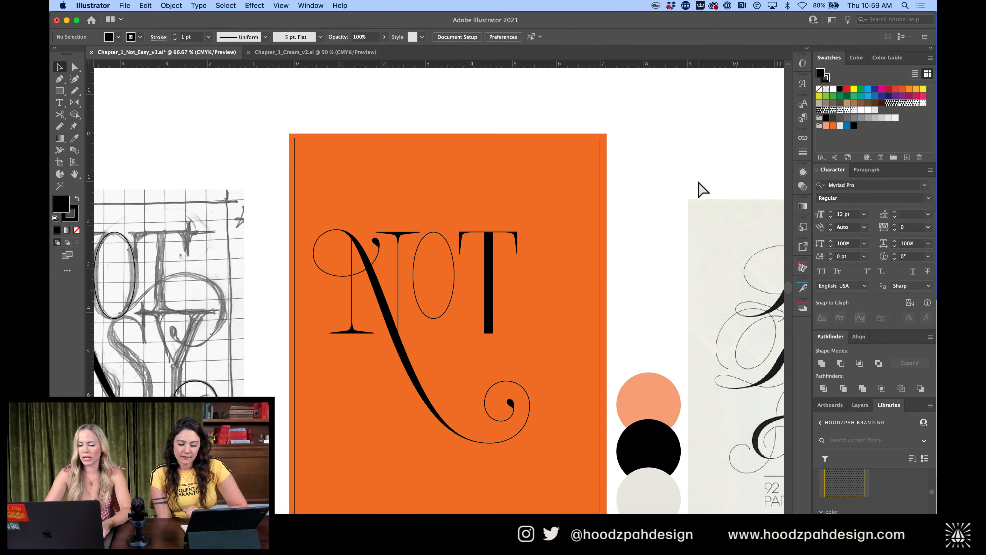
{"action": "key", "text": "super+equal"}
{"action": "key", "text": "super+equal"}
{"action": "key", "text": "super+equal"}
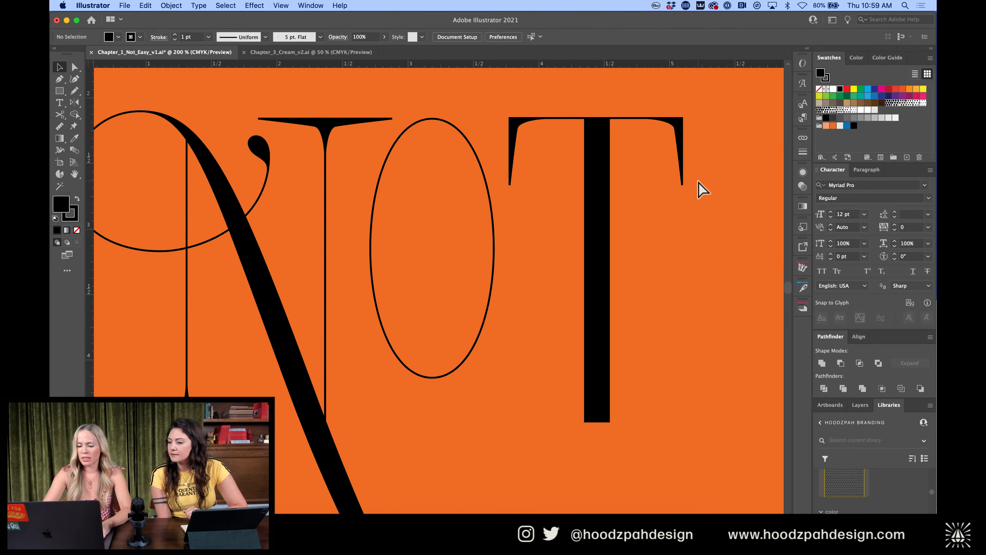
Select the top-right anchor of the T's thick stem
{"action": "key", "text": "a"}
{"action": "left_click", "coordinate": [597, 191]}
{"action": "left_click", "coordinate": [609, 119]}
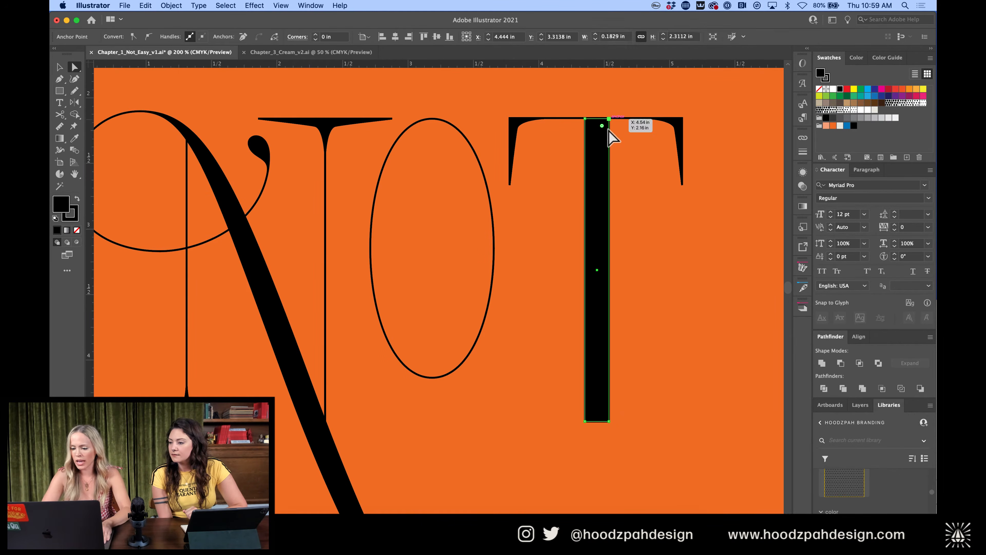
Narrow the T's stem to about 0.155 in by moving its right edge inward
{"action": "left_click", "coordinate": [608, 421], "text": "shift"}
{"action": "key", "text": "Left"}
{"action": "key", "text": "Left"}
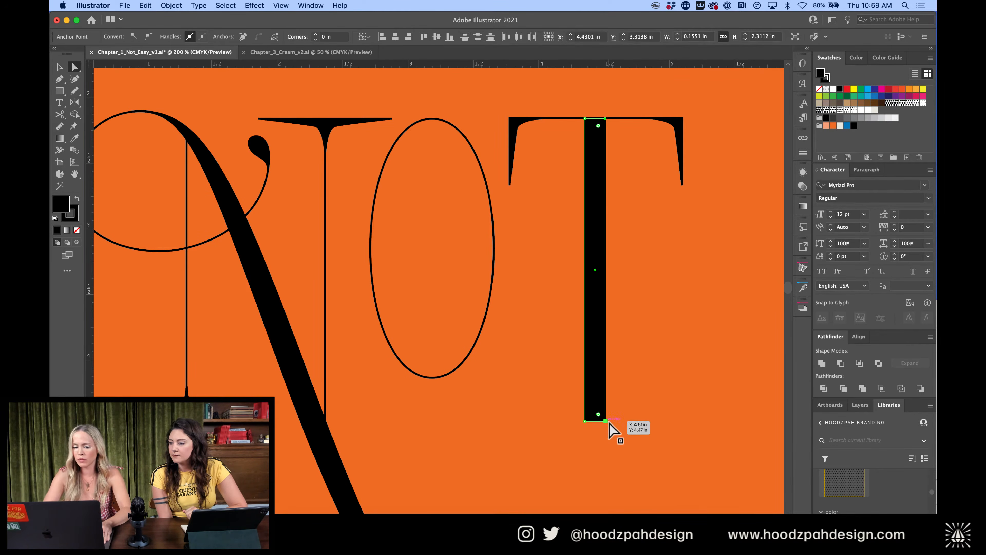
{"action": "left_click", "coordinate": [644, 364]}
Draw a circle about 0.178 in across on the N's diagonal stroke, with a peach fill and no stroke
{"action": "key", "text": "v"}
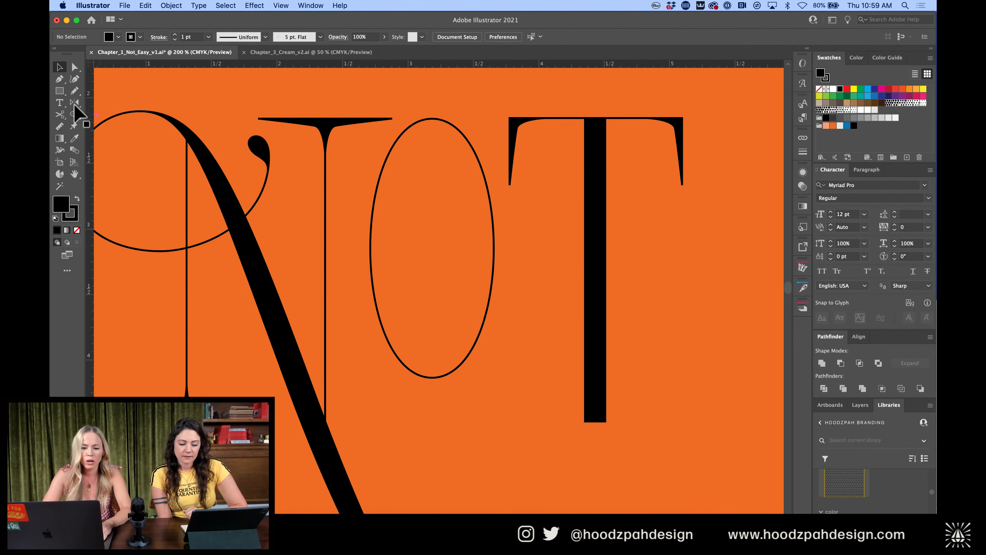
{"action": "left_click_drag", "start_coordinate": [60, 90], "coordinate": [93, 112]}
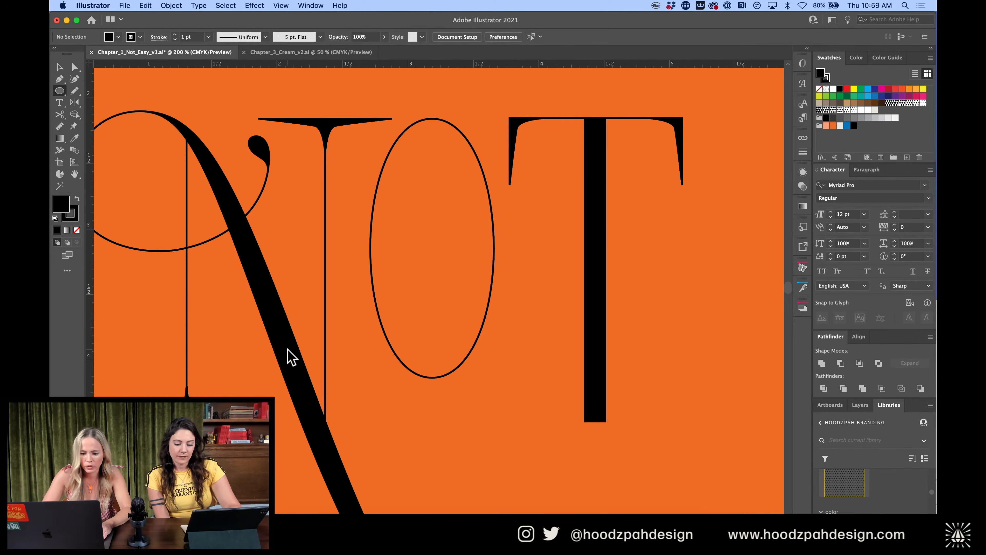
{"action": "left_click_drag", "start_coordinate": [286, 350], "coordinate": [273, 338]}
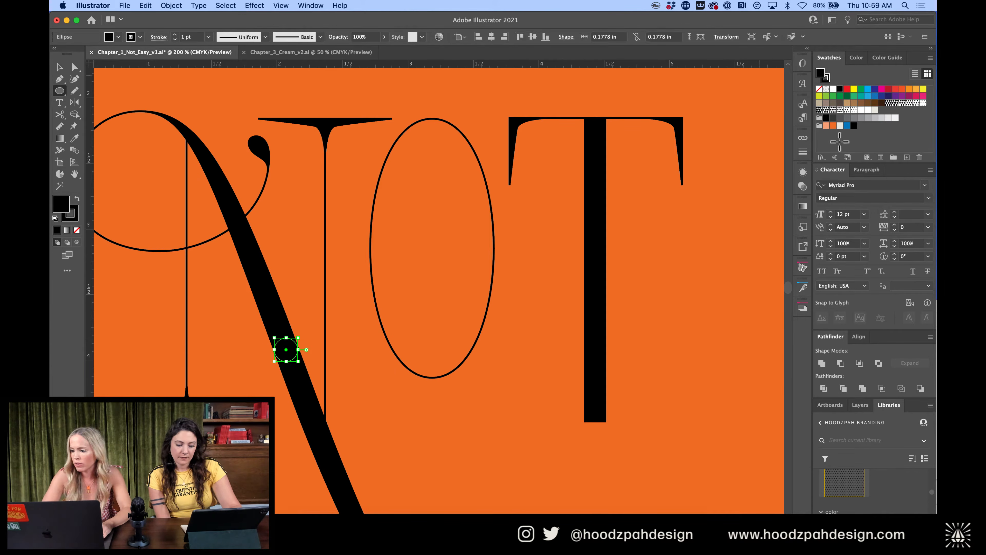
{"action": "left_click", "coordinate": [828, 126]}
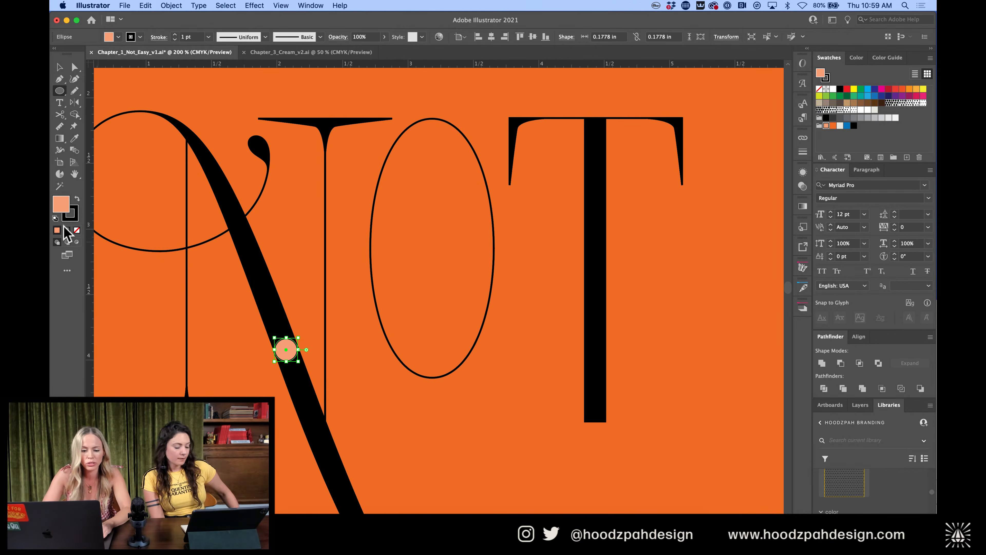
{"action": "left_click", "coordinate": [69, 212]}
{"action": "left_click", "coordinate": [77, 229]}
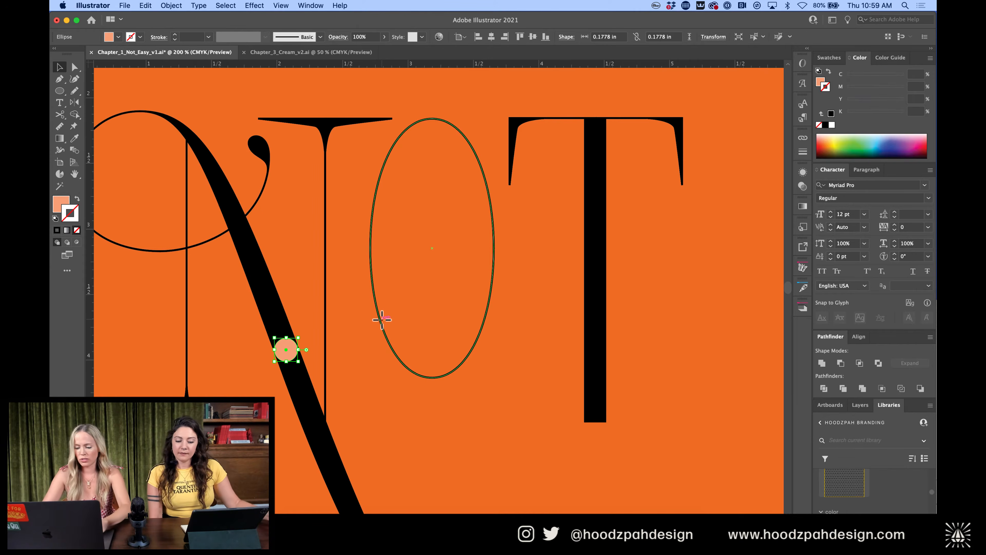
Enlarge the peach circle to about 0.19 in, matching the thickness of the N's diagonal stroke
{"action": "key", "text": "super+equal"}
{"action": "key", "text": "super+equal"}
{"action": "key", "text": "super+equal"}
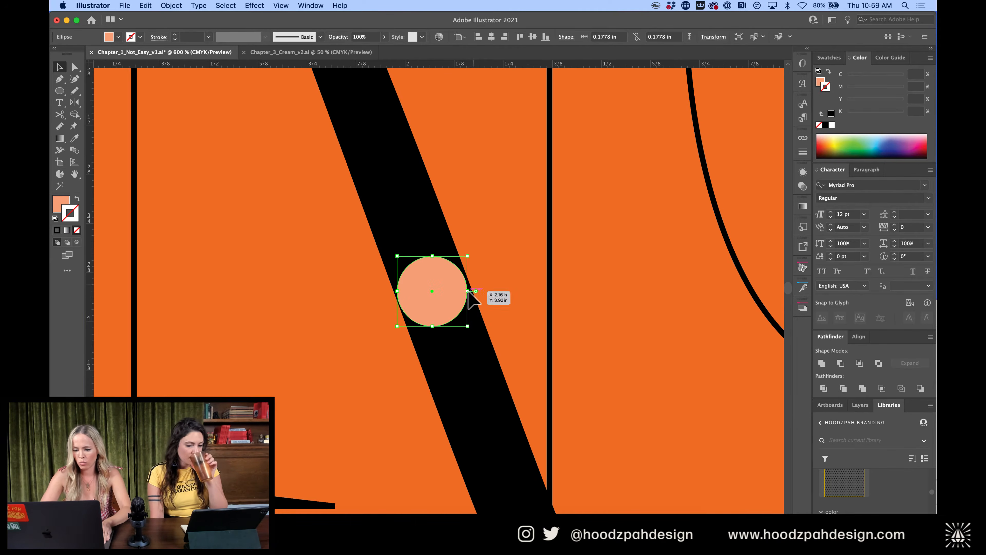
{"action": "key", "text": "super+equal"}
{"action": "key", "text": "super+equal"}
{"action": "left_click_drag", "start_coordinate": [499, 293], "coordinate": [454, 295]}
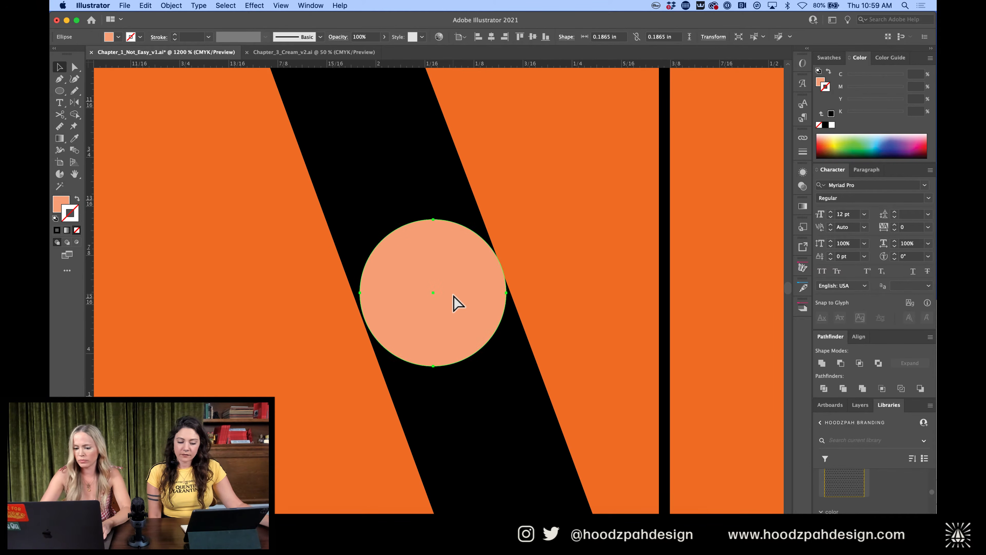
{"action": "key", "text": "super+minus"}
{"action": "left_click_drag", "start_coordinate": [388, 335], "coordinate": [389, 339]}
Place a copy of the peach circle on the right side of the O as a thickness gauge
{"action": "key", "text": "super+minus"}
{"action": "key", "text": "super+minus"}
{"action": "key", "text": "super+minus"}
{"action": "key", "text": "super+minus"}
{"action": "key", "text": "super+minus"}
{"action": "left_click", "coordinate": [570, 350]}
{"action": "left_click_drag", "start_coordinate": [436, 289], "coordinate": [606, 224]}
{"action": "key", "text": "super+plus"}
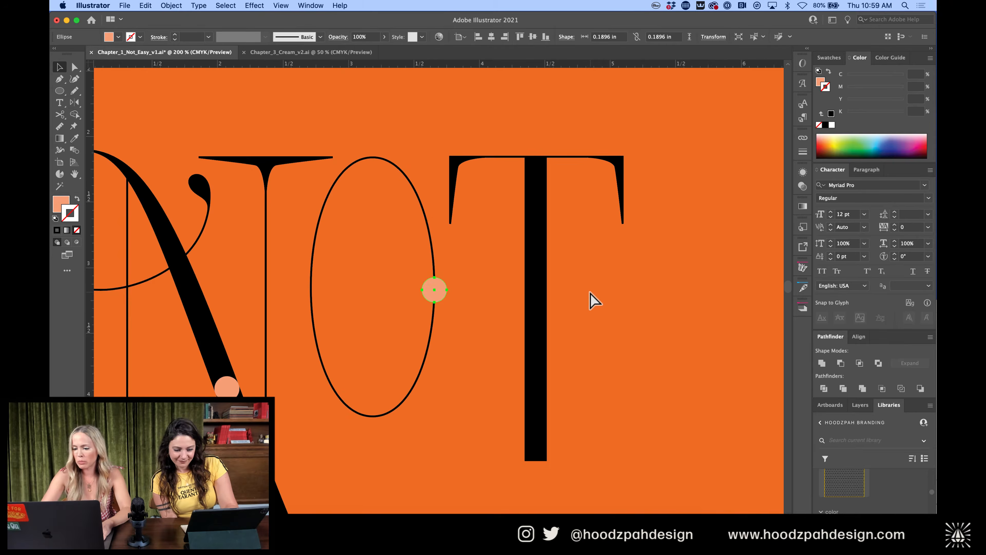
Place another copy of the peach circle on the T's stem and save the document
{"action": "left_click_drag", "start_coordinate": [432, 289], "coordinate": [530, 294]}
{"action": "key", "text": "super+minus"}
{"action": "key", "text": "super+minus"}
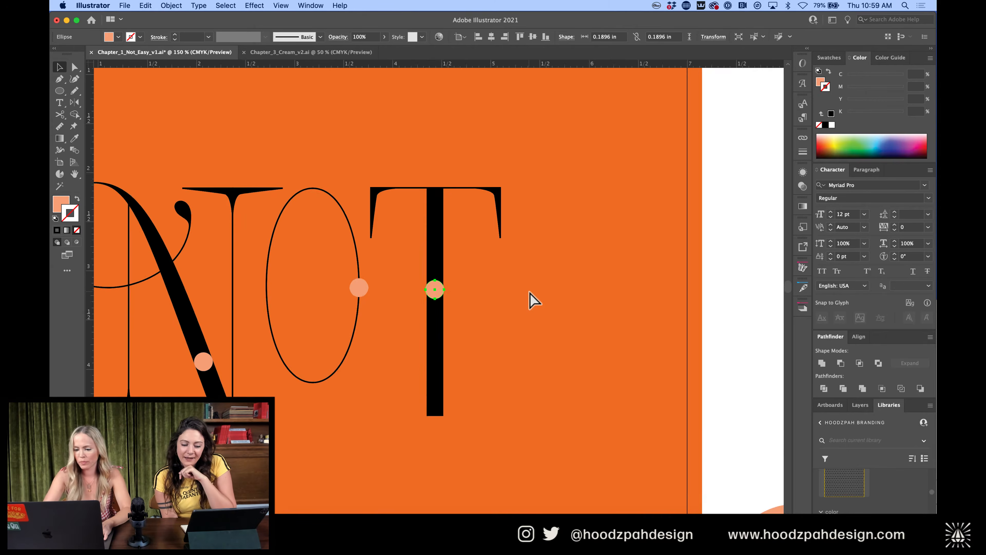
{"action": "left_click", "coordinate": [464, 296]}
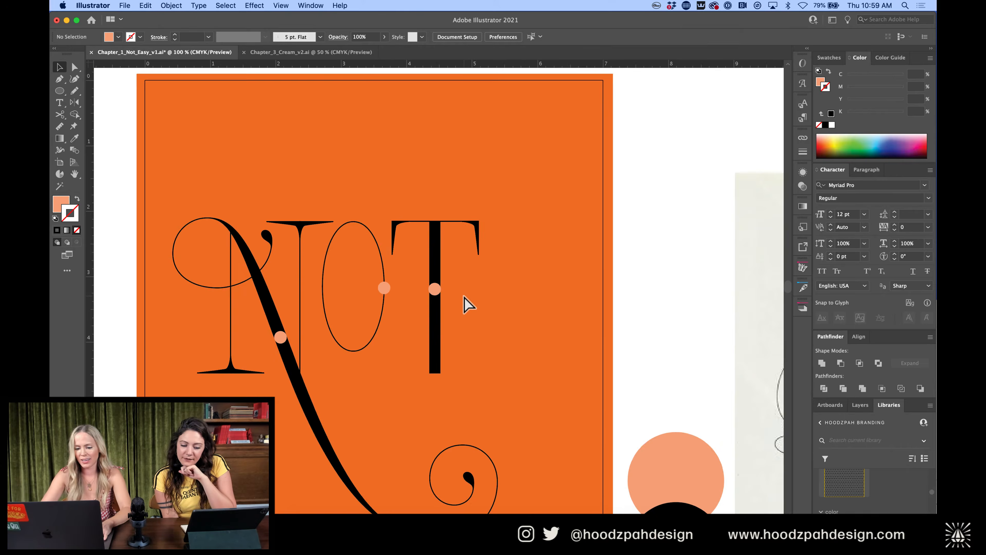
{"action": "key", "text": "super+plus"}
{"action": "key", "text": "super+plus"}
{"action": "key", "text": "super+s"}
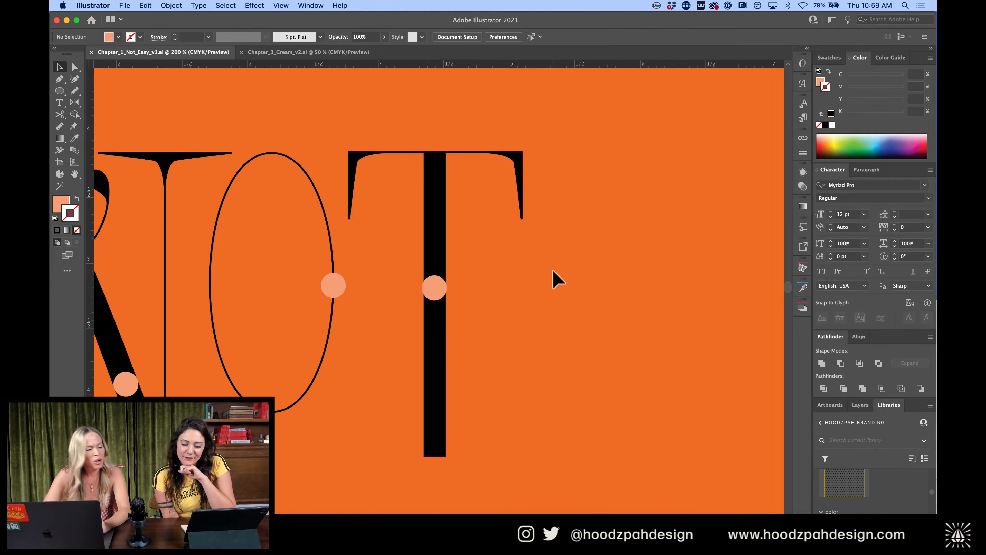
Lengthen both hanging serifs of the T's crossbar downward to a height of about 0.79 in
{"action": "key", "text": "a"}
{"action": "left_click", "coordinate": [520, 223]}
{"action": "left_click_drag", "start_coordinate": [360, 214], "coordinate": [345, 227]}
{"action": "key", "text": "shift+Down"}
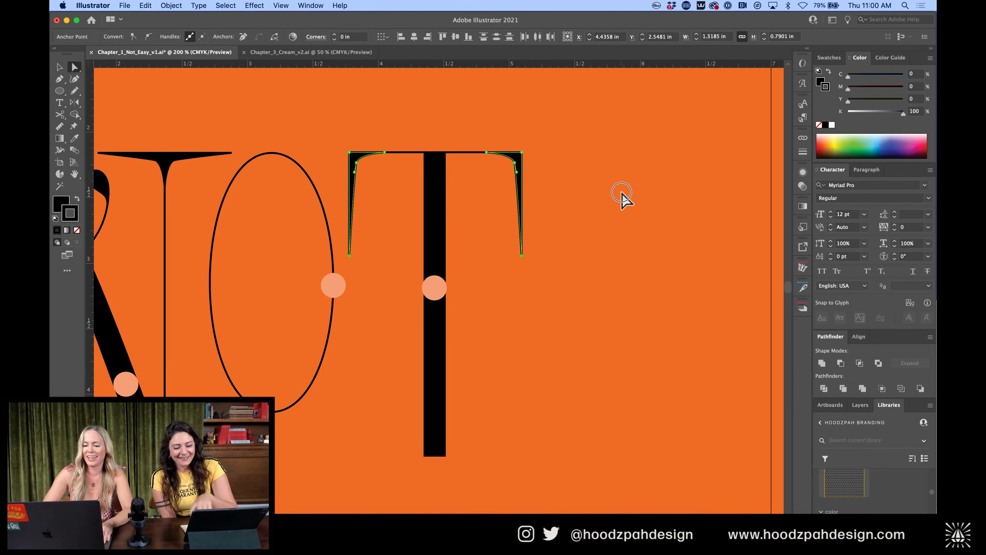
{"action": "left_click", "coordinate": [621, 201]}
{"action": "key", "text": "super+1"}
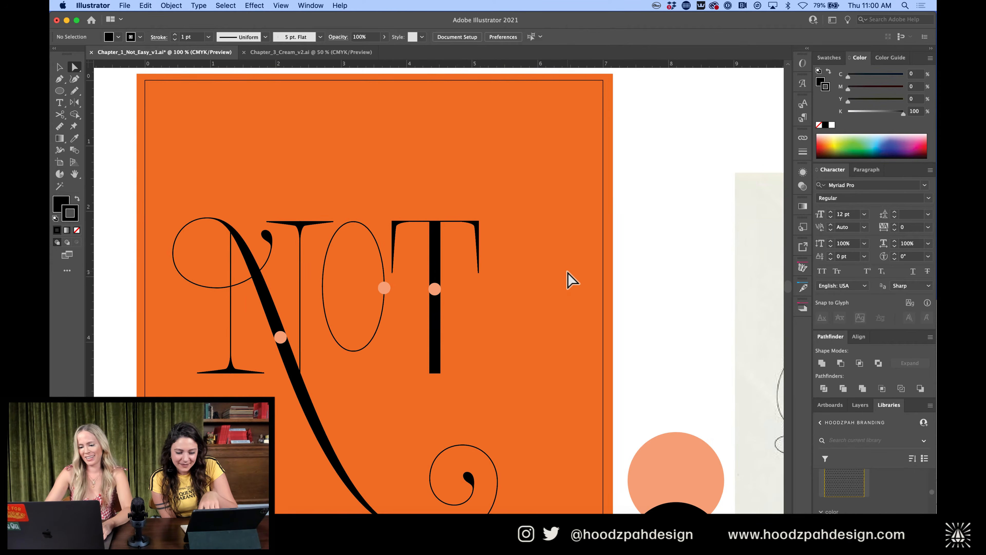
Copy both halves of the N's foot serif to the base of the T's stem
{"action": "key", "text": "super+equal"}
{"action": "key", "text": "super+equal"}
{"action": "key", "text": "super+equal"}
{"action": "key", "text": "super+minus"}
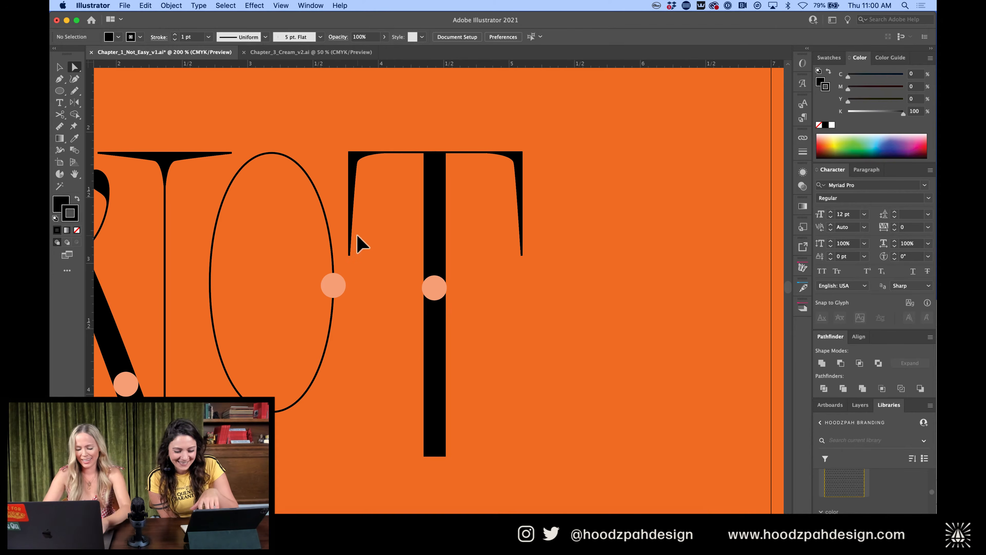
{"action": "scroll", "coordinate": [198, 212], "scroll_direction": "left", "scroll_amount": 6}
{"action": "double_click", "coordinate": [247, 404]}
{"action": "left_click", "coordinate": [260, 405]}
{"action": "left_click", "coordinate": [237, 406], "text": "shift"}
{"action": "key", "text": "Escape"}
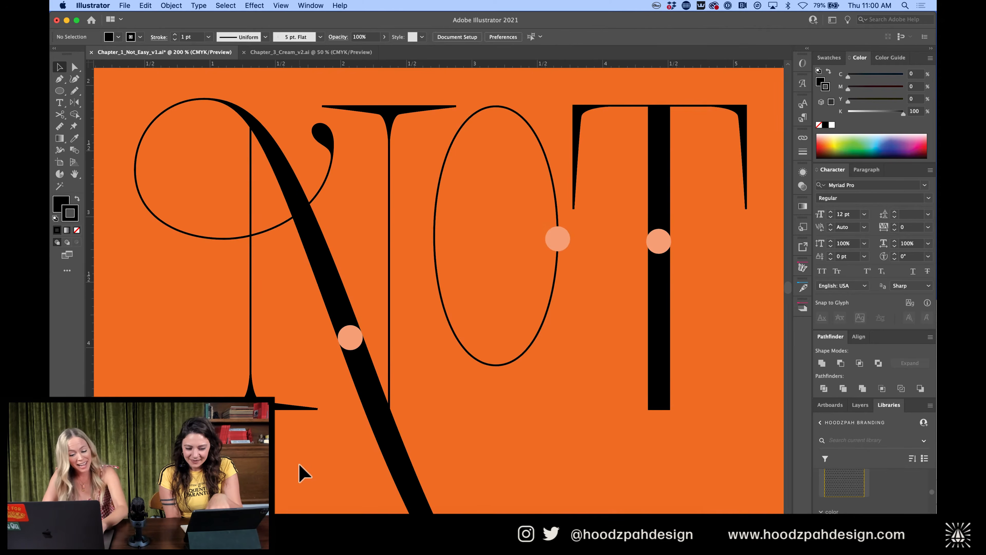
{"action": "left_click_drag", "start_coordinate": [316, 408], "coordinate": [673, 404]}
Nudge the right half of the T's foot serif outward to the right edge of the stem
{"action": "left_click", "coordinate": [732, 354]}
{"action": "left_click", "coordinate": [690, 407]}
{"action": "key", "text": "Right"}
{"action": "key", "text": "Right"}
{"action": "key", "text": "Right"}
{"action": "key", "text": "Right"}
{"action": "key", "text": "Right"}
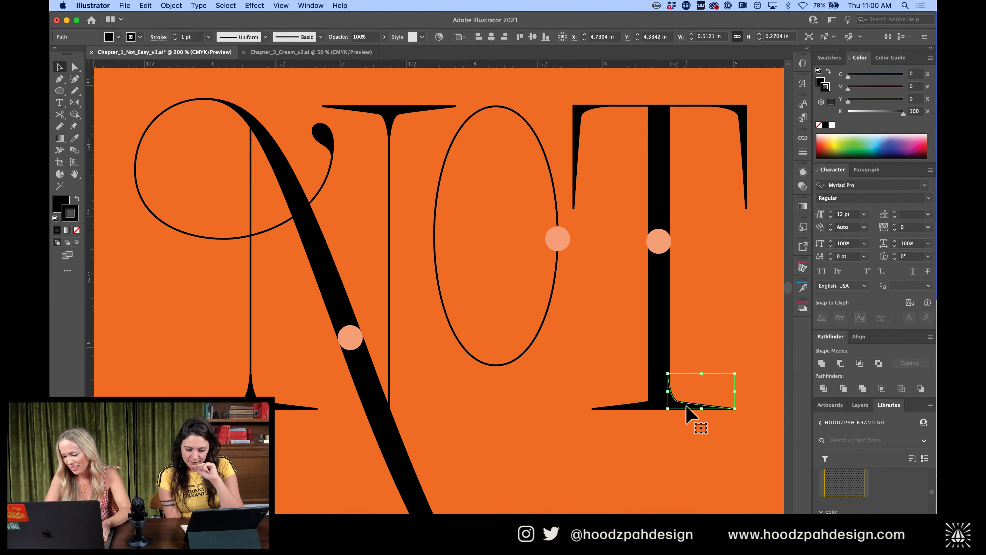
Nudge the left half of the T's foot serif outward to the left edge of the stem
{"action": "scroll", "coordinate": [663, 229], "scroll_direction": "right", "scroll_amount": 3}
{"action": "scroll", "coordinate": [663, 229], "scroll_direction": "up", "scroll_amount": 1}
{"action": "scroll", "coordinate": [659, 220], "scroll_direction": "right", "scroll_amount": 2}
{"action": "scroll", "coordinate": [660, 220], "scroll_direction": "up", "scroll_amount": 1}
{"action": "left_click", "coordinate": [653, 213]}
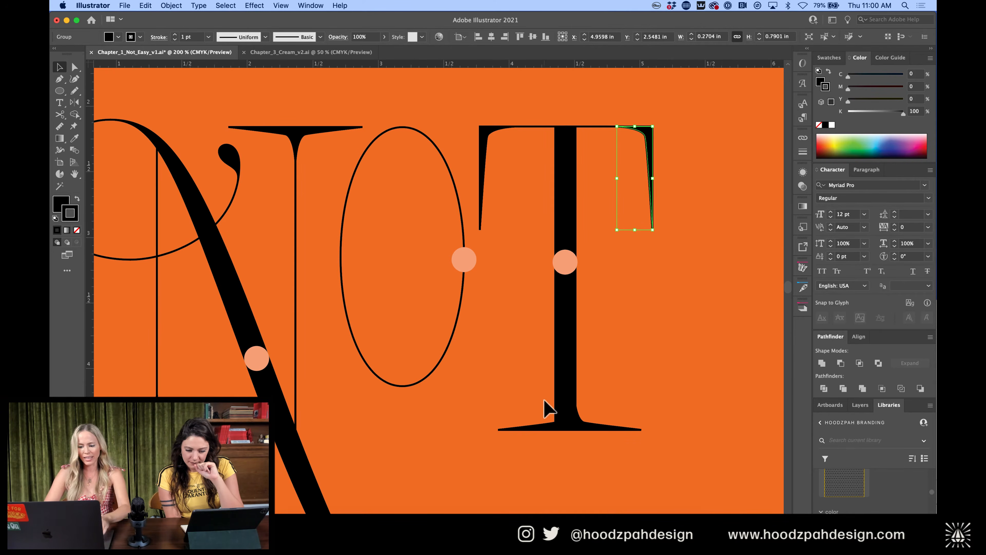
{"action": "left_click", "coordinate": [555, 427]}
{"action": "key", "text": "Left"}
{"action": "key", "text": "Left"}
{"action": "key", "text": "Left"}
{"action": "key", "text": "Left"}
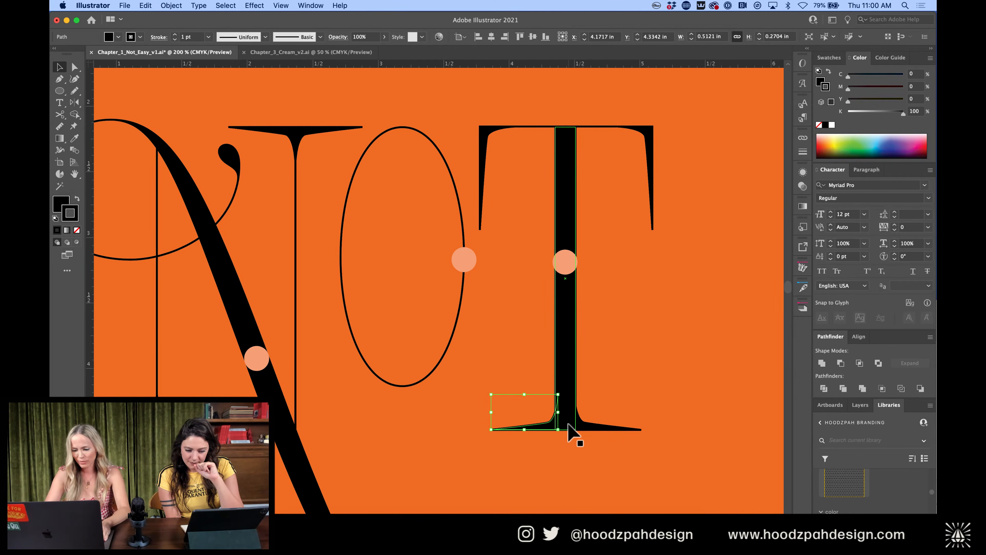
Select both halves of the T's foot serif and shift them slightly left to center them on the stem
{"action": "left_click", "coordinate": [645, 389]}
{"action": "left_click", "coordinate": [601, 427]}
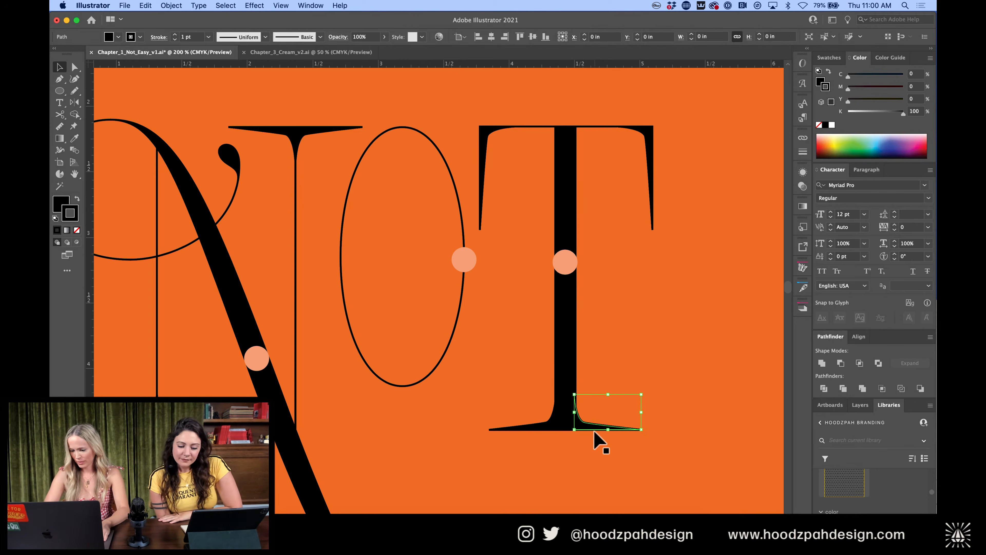
{"action": "left_click", "coordinate": [621, 341]}
{"action": "key", "text": "super+equal"}
{"action": "key", "text": "super+equal"}
{"action": "scroll", "coordinate": [617, 336], "scroll_direction": "right", "scroll_amount": 10}
{"action": "scroll", "coordinate": [616, 337], "scroll_direction": "down", "scroll_amount": 6}
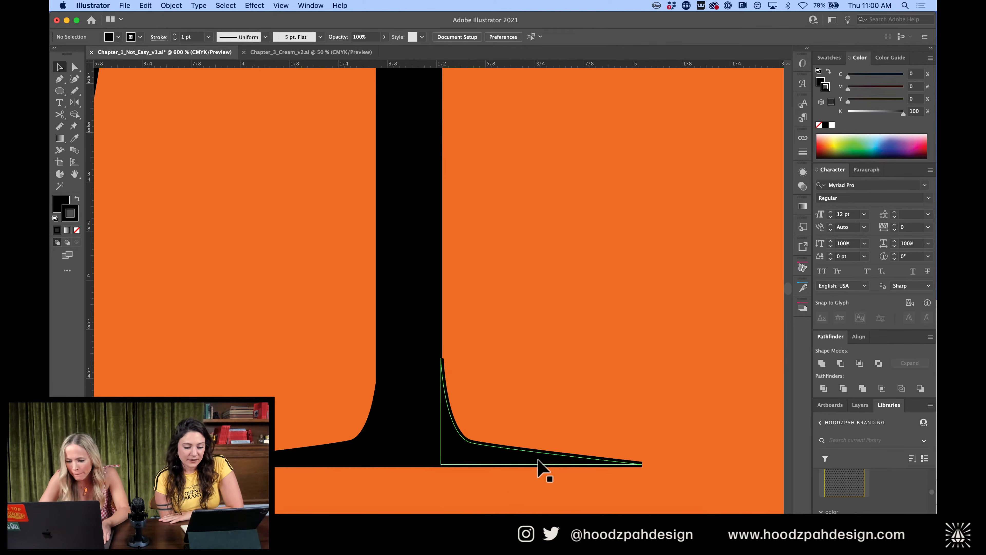
{"action": "left_click", "coordinate": [536, 460]}
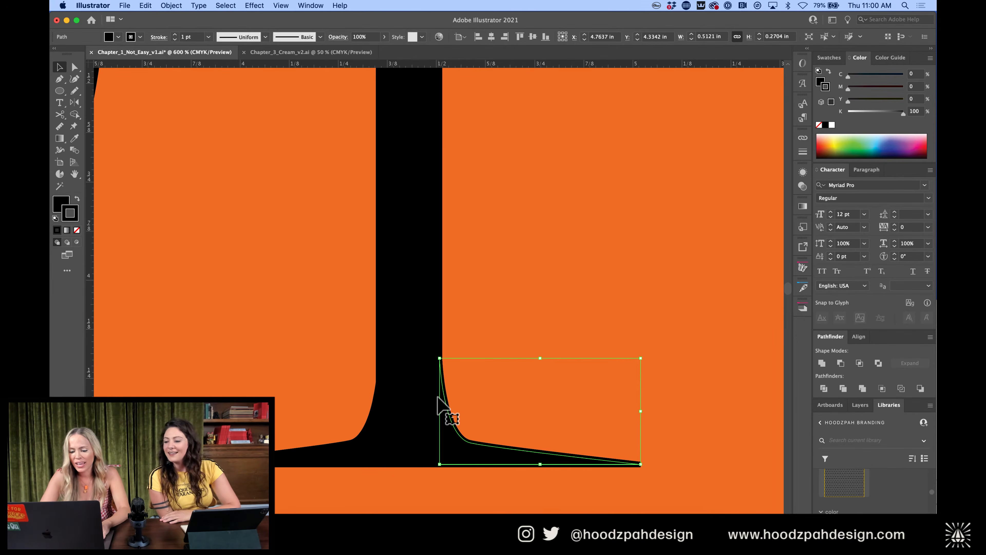
{"action": "left_click", "coordinate": [356, 447], "text": "shift"}
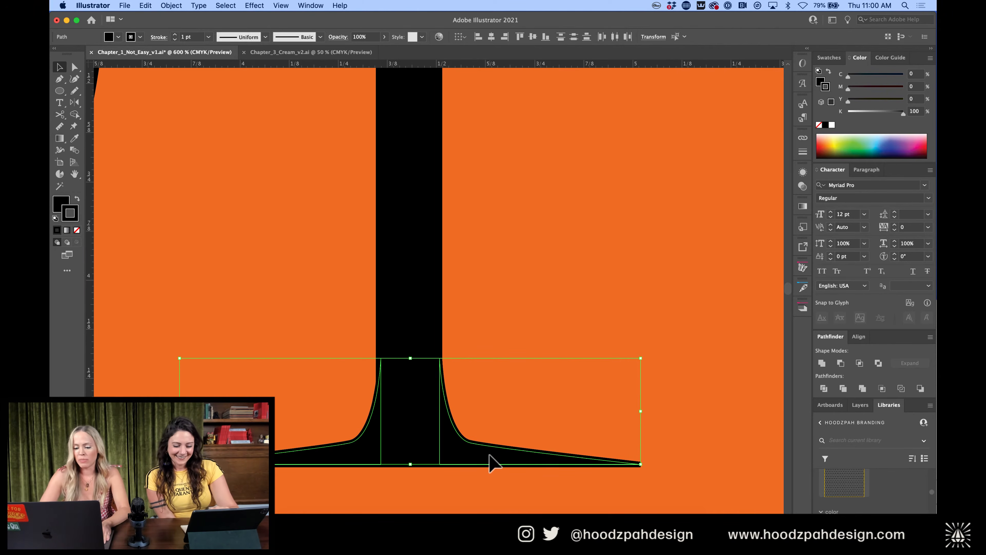
{"action": "left_click_drag", "start_coordinate": [488, 456], "coordinate": [489, 455]}
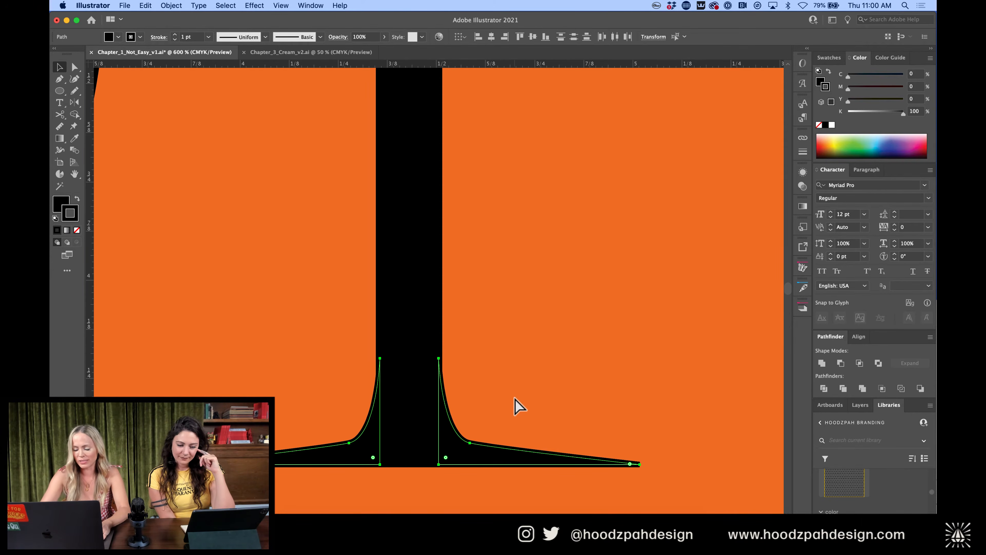
{"action": "key", "text": "super+minus"}
{"action": "key", "text": "super+minus"}
{"action": "key", "text": "super+minus"}
{"action": "left_click", "coordinate": [514, 398]}
{"action": "key", "text": "super+minus"}
{"action": "key", "text": "super+minus"}
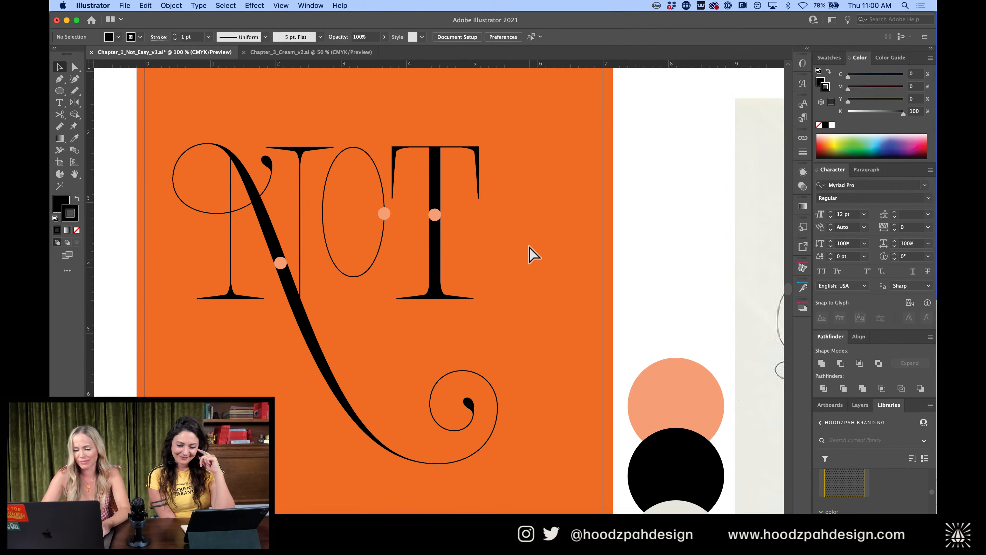
Thicken the T's two crossbar serifs by nudging the inner corner anchor of each one inward
{"action": "scroll", "coordinate": [530, 254], "scroll_direction": "up", "scroll_amount": 2}
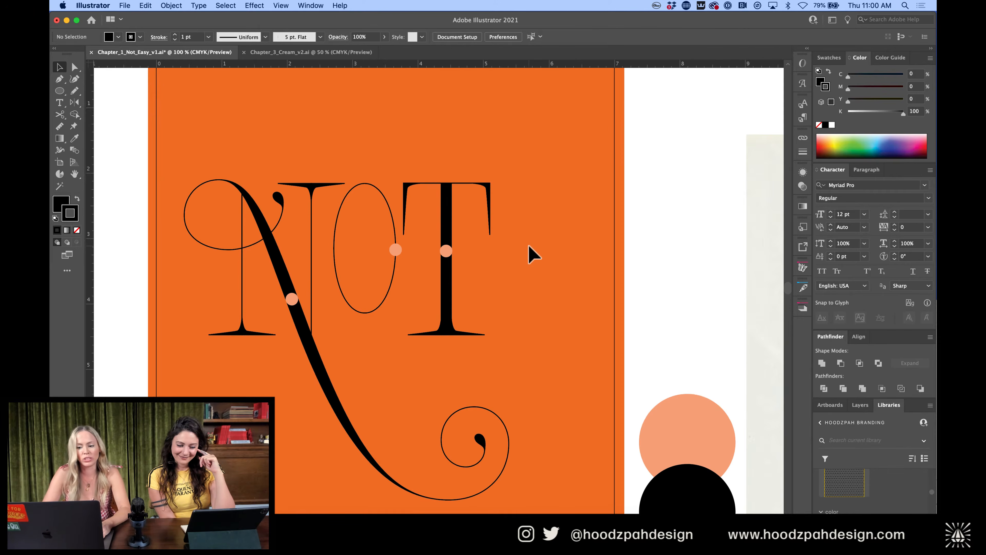
{"action": "key", "text": "super+minus"}
{"action": "key", "text": "super+plus"}
{"action": "key", "text": "super+plus"}
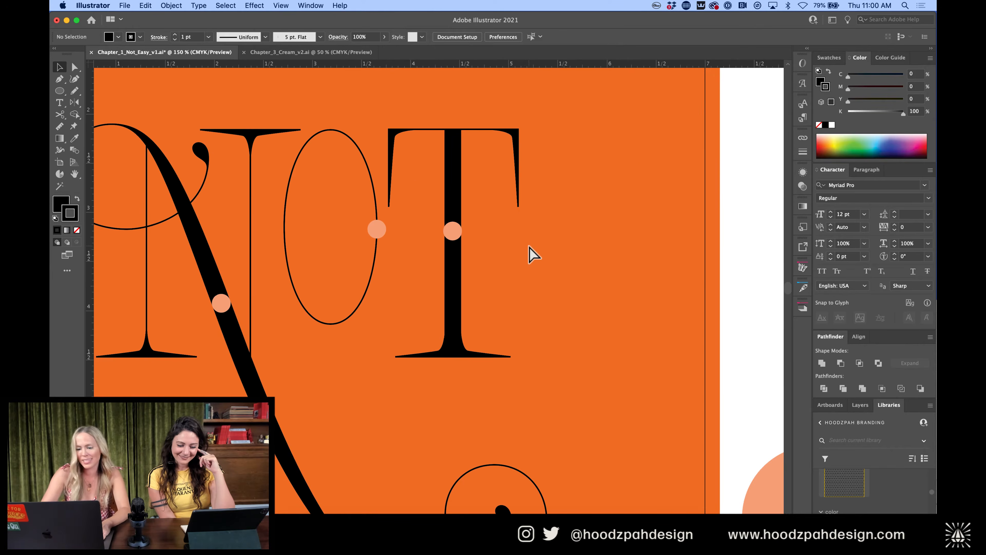
{"action": "scroll", "coordinate": [533, 254], "scroll_direction": "left", "scroll_amount": 4}
{"action": "scroll", "coordinate": [533, 254], "scroll_direction": "up", "scroll_amount": 3}
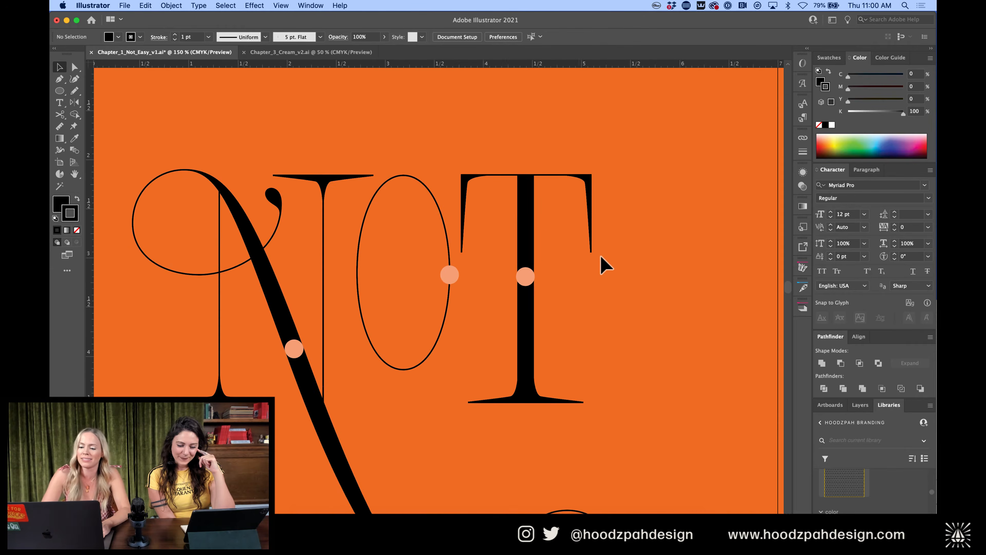
{"action": "key", "text": "a"}
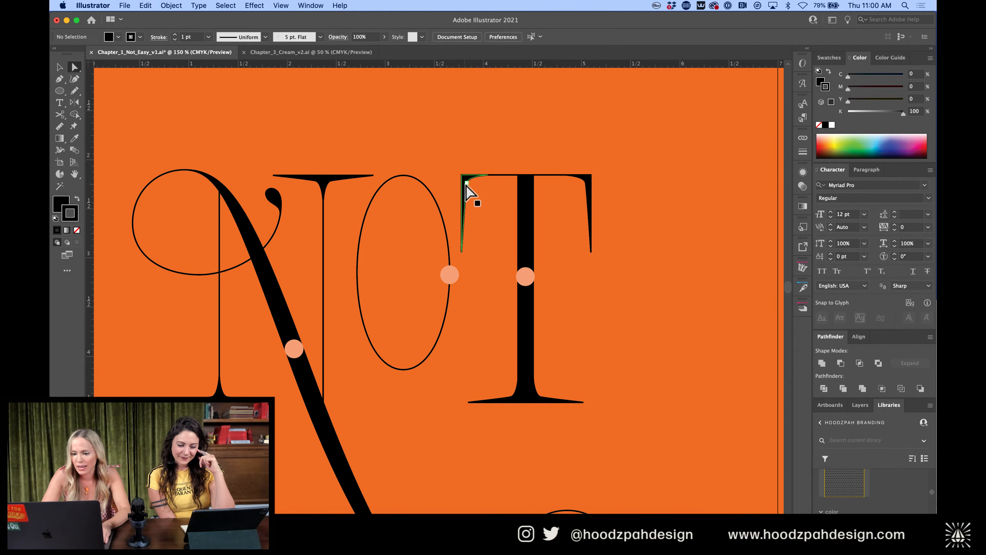
{"action": "left_click", "coordinate": [468, 177]}
{"action": "key", "text": "Right"}
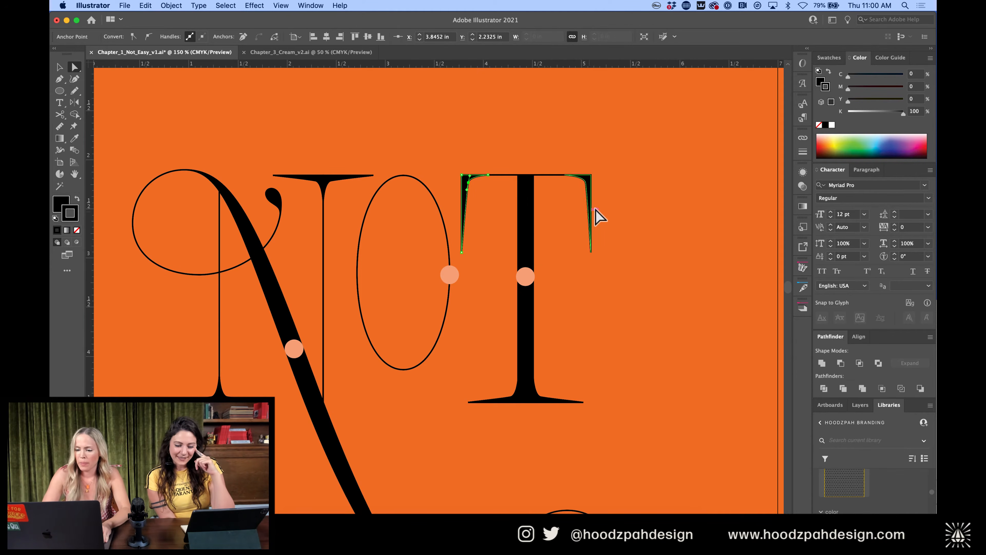
{"action": "left_click", "coordinate": [585, 183]}
{"action": "key", "text": "Left"}
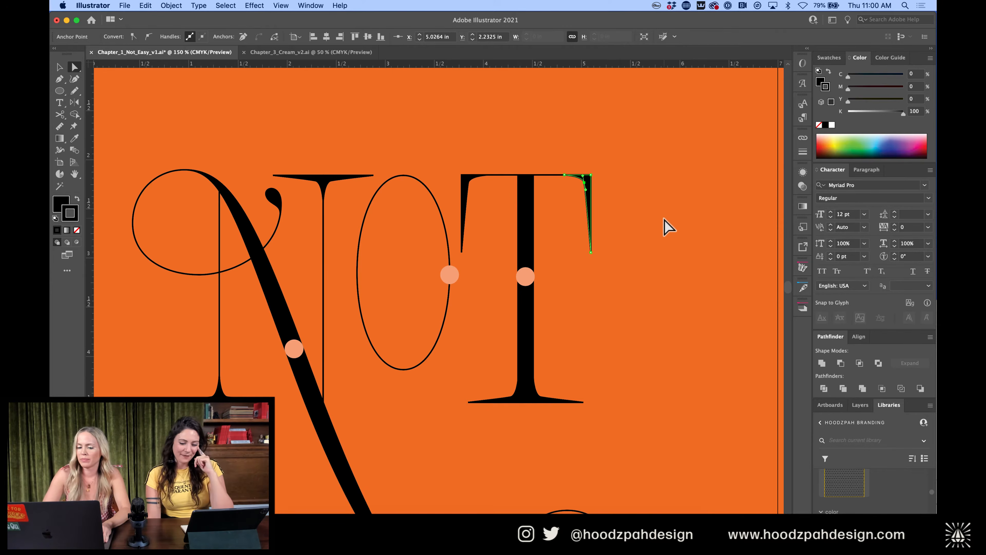
{"action": "left_click", "coordinate": [663, 220]}
Examine the O's thin outline against the finished strokes and serifs of the N and T
{"action": "key", "text": "super+minus"}
{"action": "key", "text": "super+minus"}
{"action": "key", "text": "super+equal"}
{"action": "key", "text": "super+equal"}
{"action": "key", "text": "super+equal"}
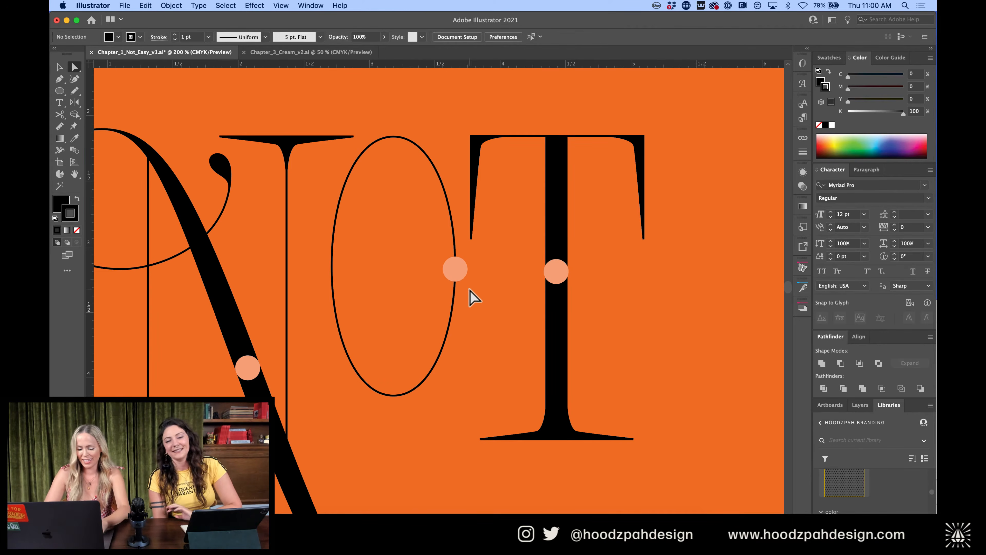
{"action": "key", "text": "v"}
{"action": "left_click", "coordinate": [450, 206]}
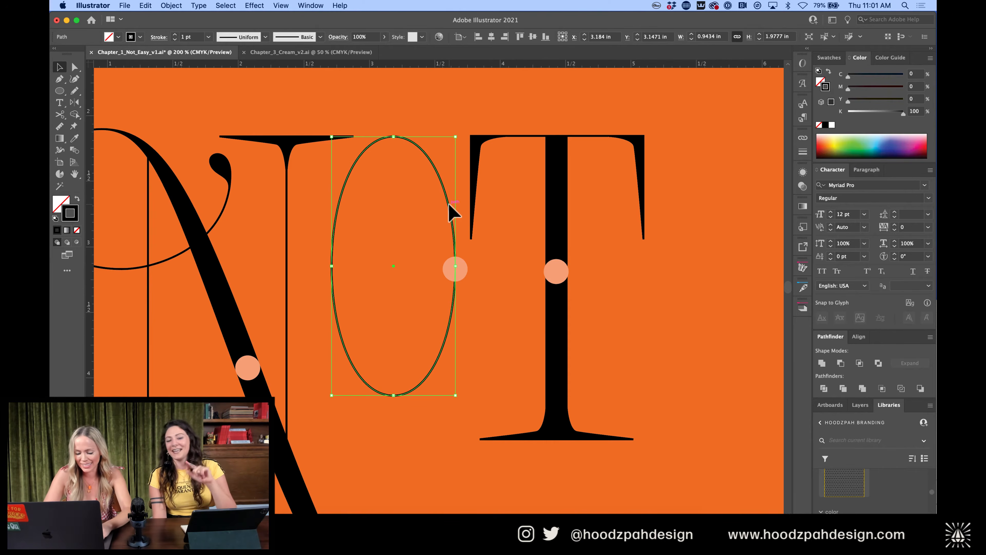
{"action": "left_click", "coordinate": [442, 141]}
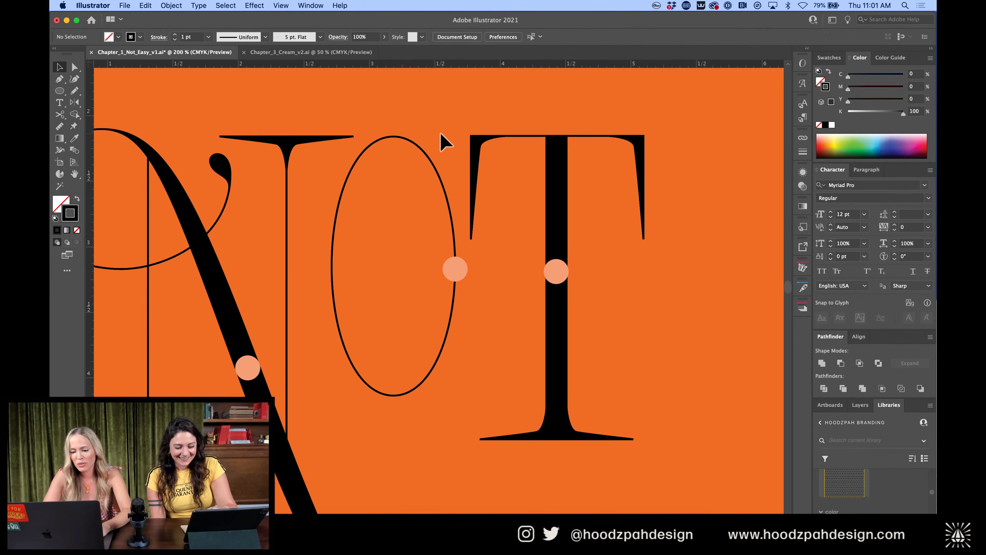
{"action": "left_click", "coordinate": [428, 158]}
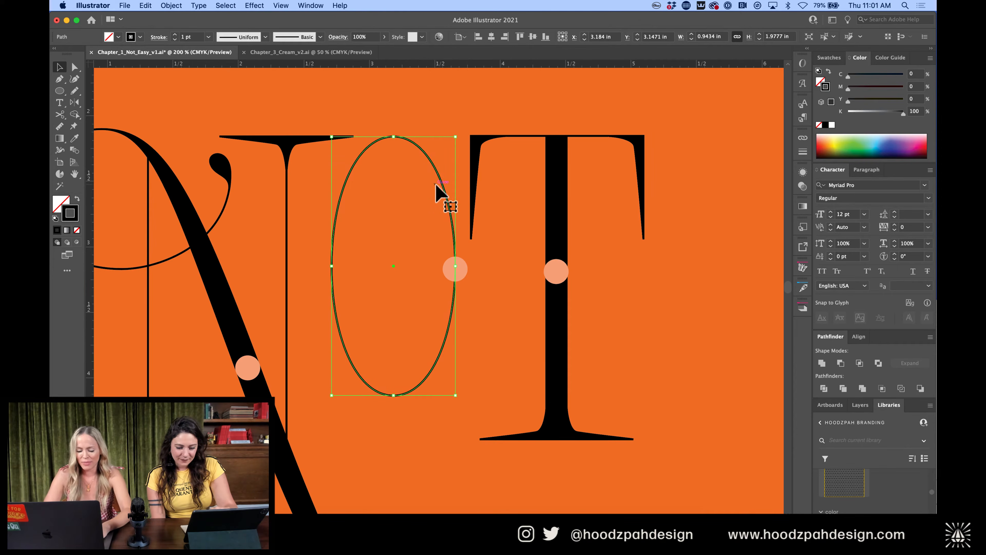
{"action": "left_click", "coordinate": [442, 118]}
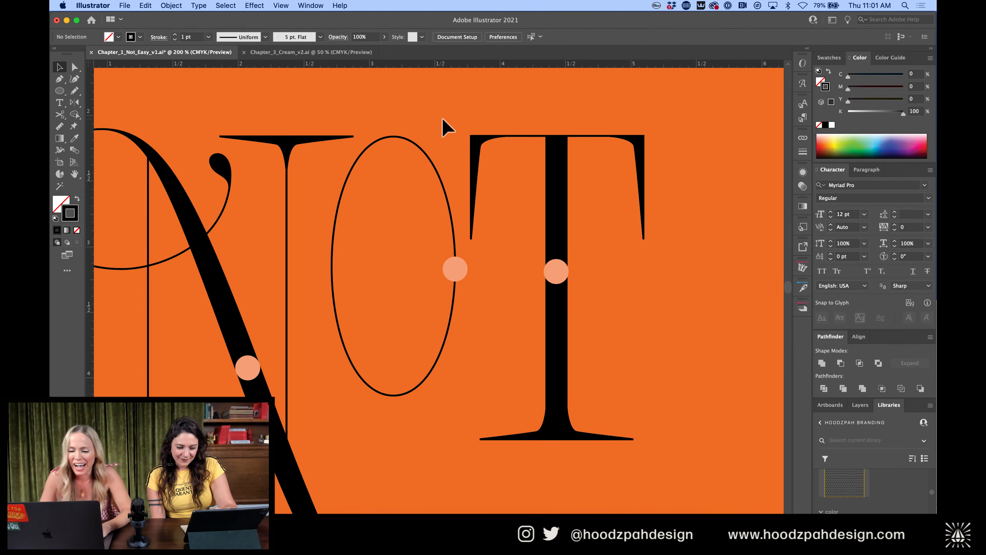
{"action": "left_click", "coordinate": [430, 158]}
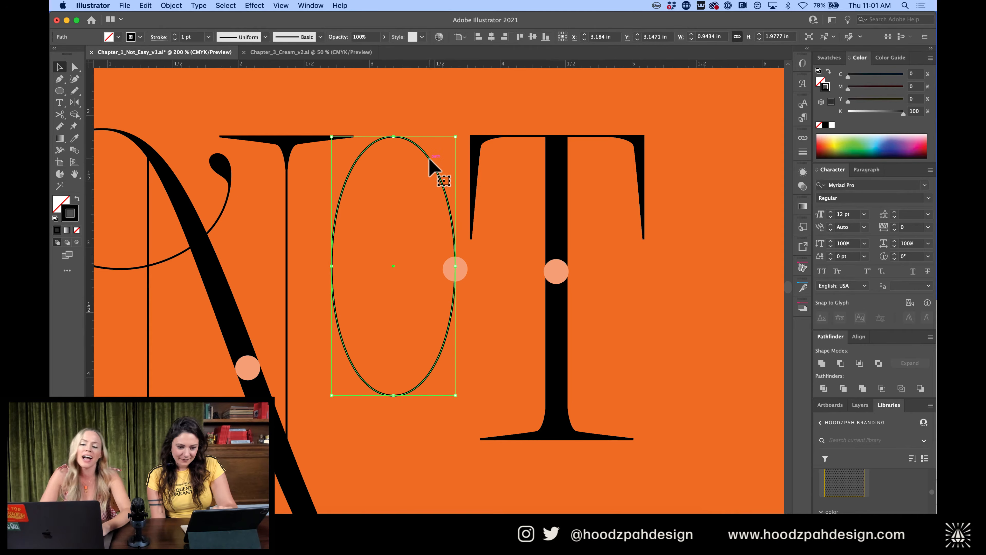
{"action": "left_click", "coordinate": [413, 128]}
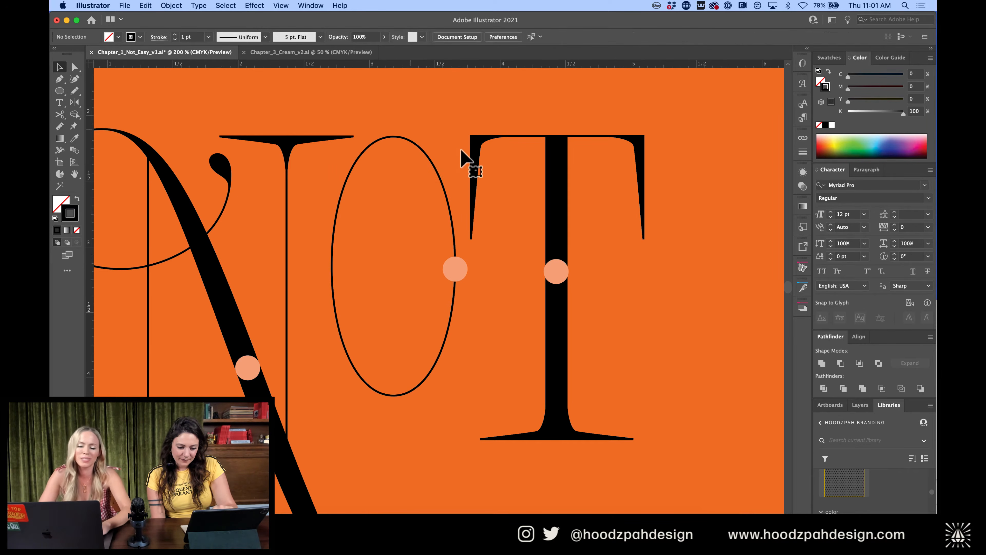
{"action": "key", "text": "super+minus"}
{"action": "key", "text": "super+minus"}
{"action": "key", "text": "super+plus"}
{"action": "key", "text": "super+plus"}
{"action": "key", "text": "super+plus"}
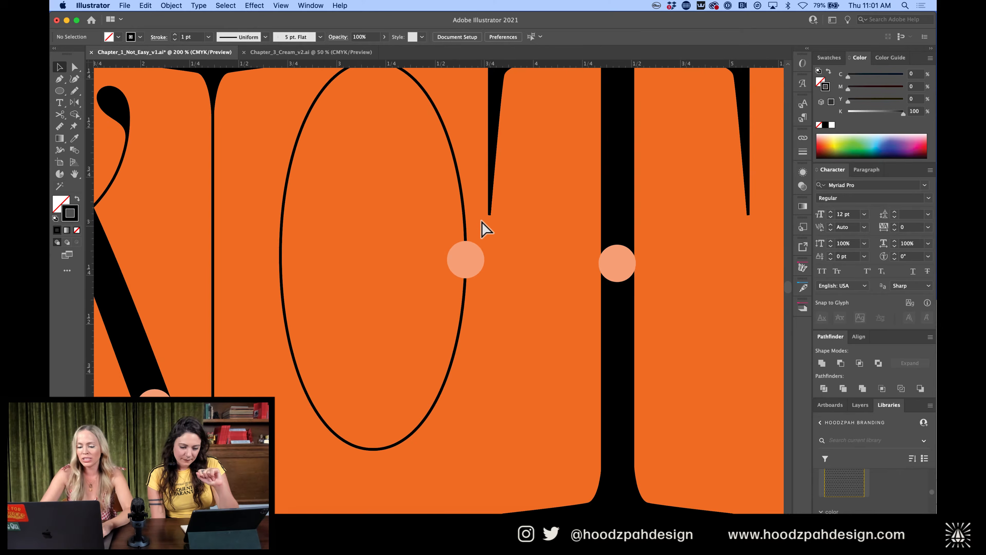
{"action": "scroll", "coordinate": [481, 220], "scroll_direction": "up", "scroll_amount": 3}
Place a smaller copy of the O's ellipse centered inside it, tilted counterclockwise, about 0.86 by 1.56 in overall
{"action": "left_click", "coordinate": [460, 203]}
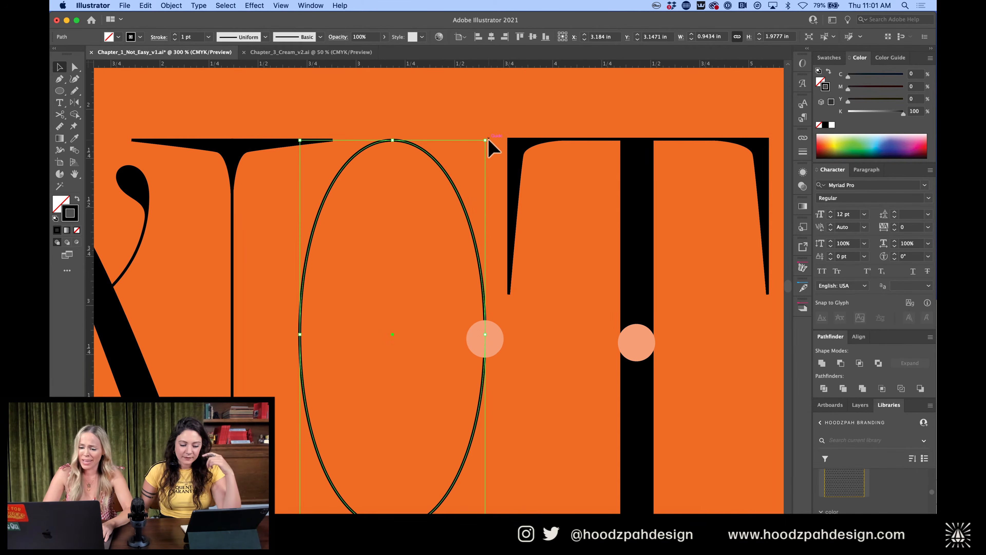
{"action": "key", "text": "super+minus"}
{"action": "key", "text": "super+minus"}
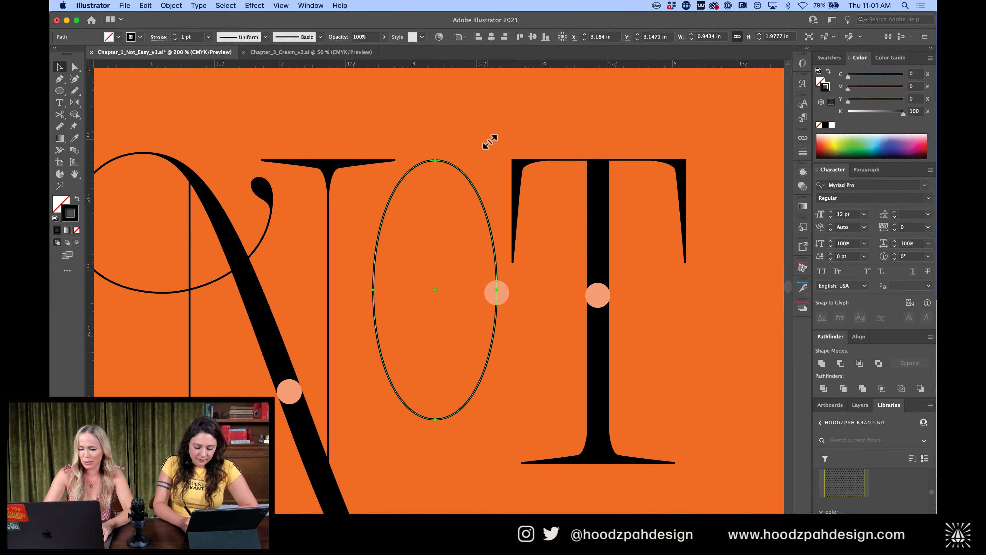
{"action": "key", "text": "super+plus"}
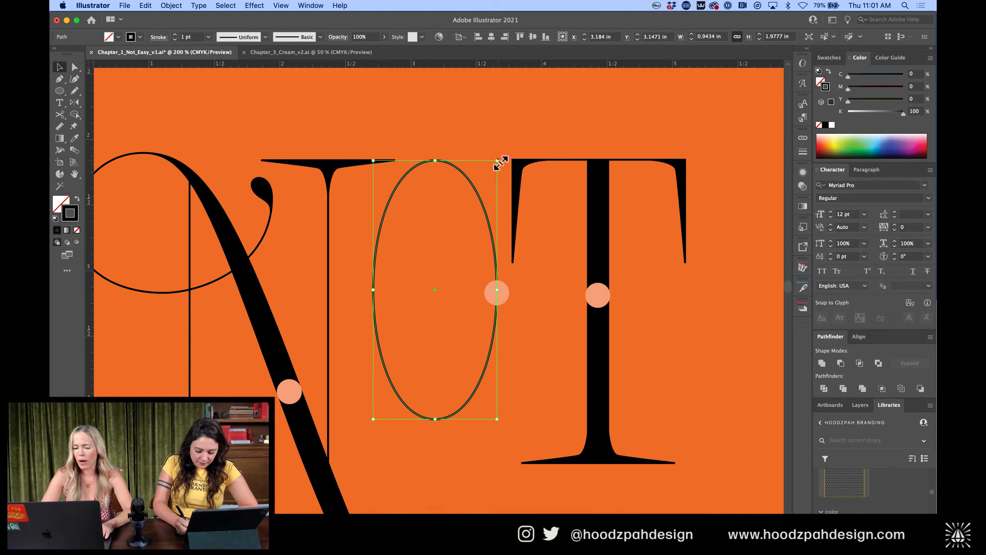
{"action": "left_click_drag", "start_coordinate": [501, 159], "coordinate": [462, 154]}
{"action": "left_click_drag", "start_coordinate": [402, 162], "coordinate": [408, 188]}
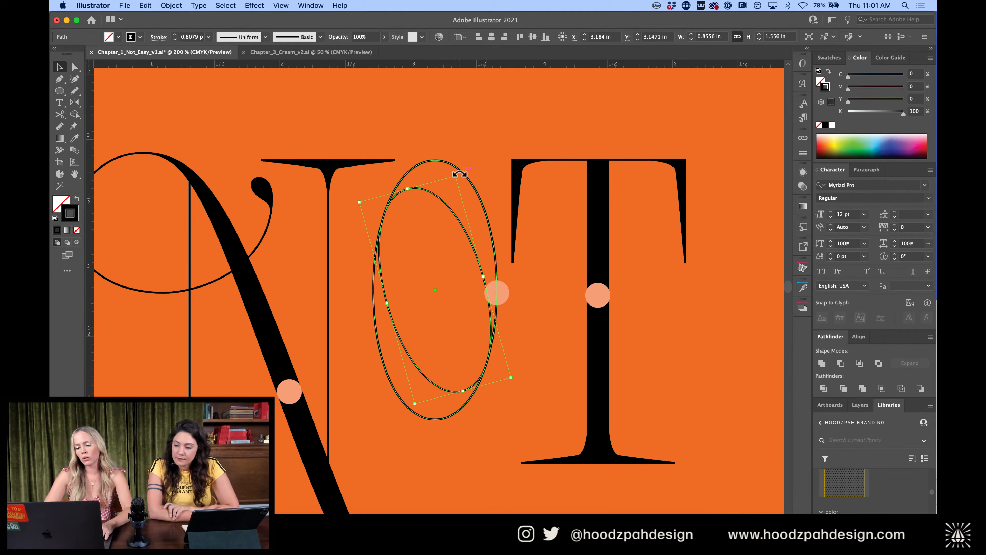
Reduce the inner ellipse's tilt and enlarge it to about 0.87 by 1.76 in with a 1 pt stroke
{"action": "left_click_drag", "start_coordinate": [459, 174], "coordinate": [421, 180]}
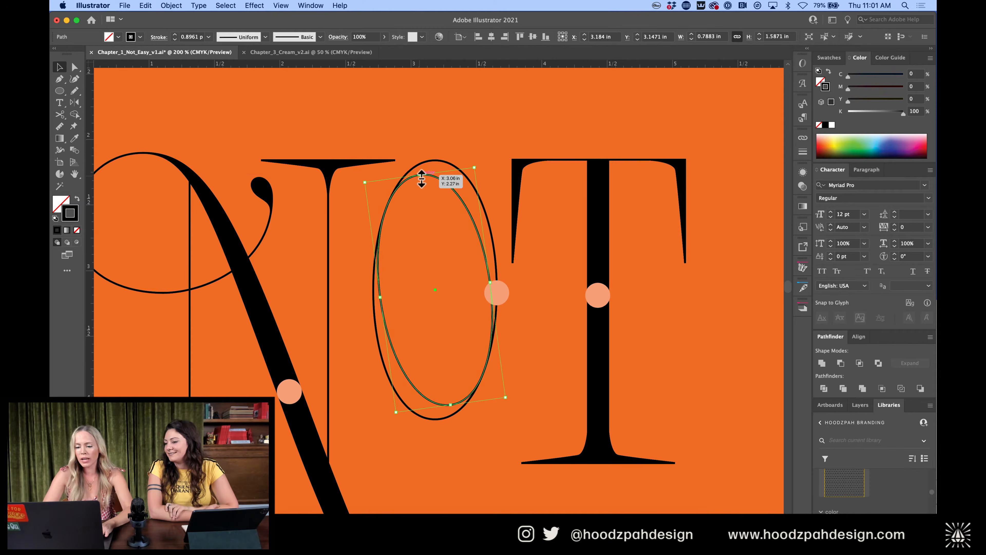
{"action": "key", "text": "i"}
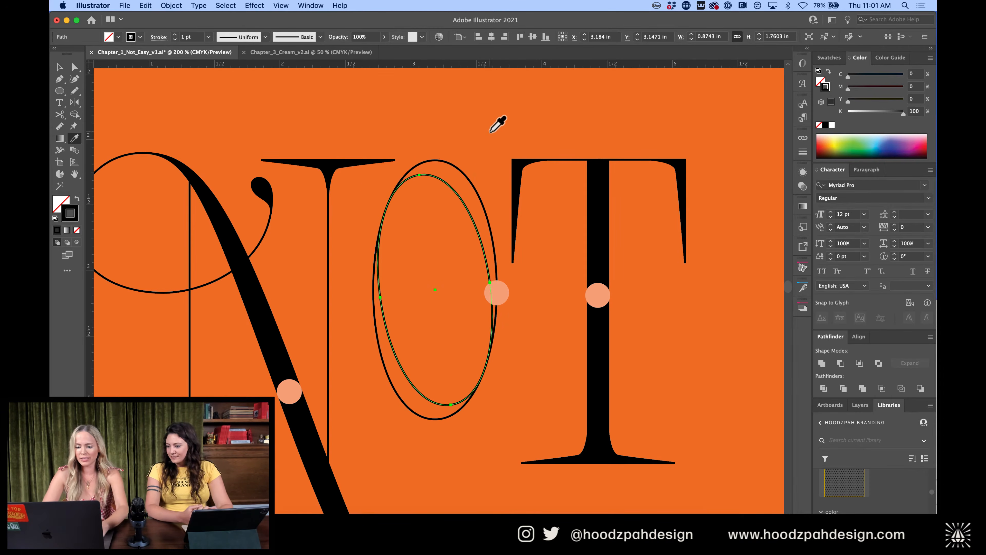
{"action": "key", "text": "v"}
{"action": "left_click", "coordinate": [490, 131]}
{"action": "key", "text": "super+minus"}
{"action": "key", "text": "super+minus"}
{"action": "key", "text": "super+equal"}
{"action": "key", "text": "super+equal"}
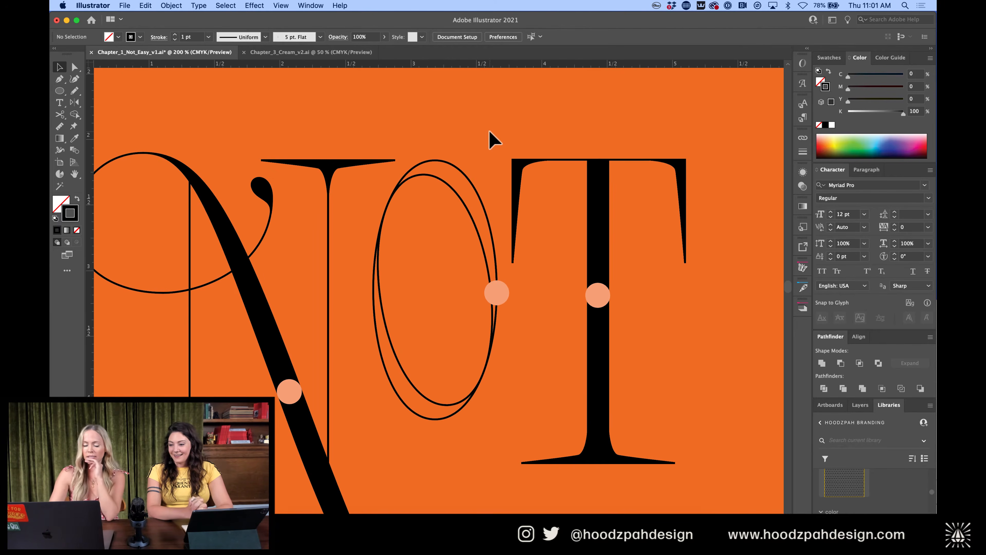
Fill the O's tilted inner ellipse with the background's orange swatch while keeping its 1 pt black stroke
{"action": "left_click", "coordinate": [456, 194]}
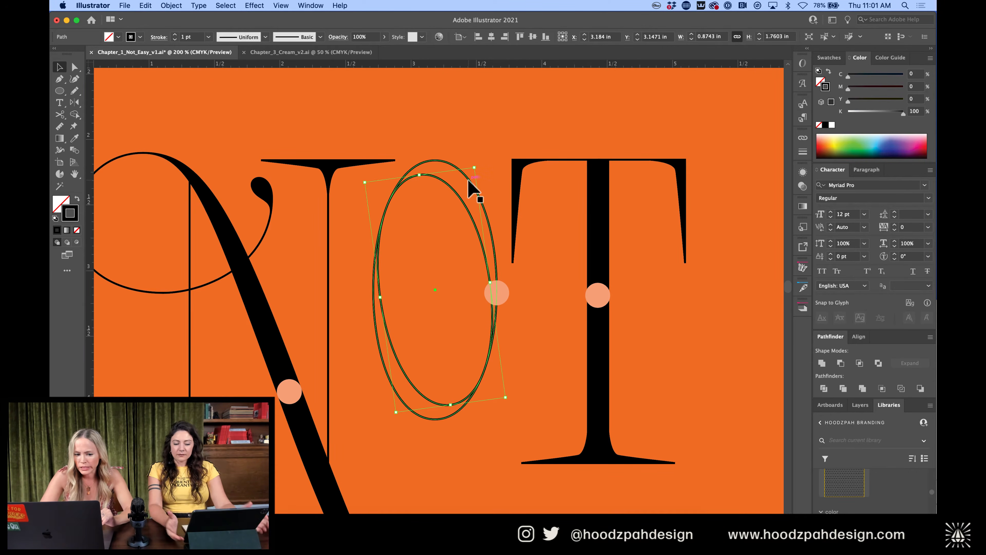
{"action": "key", "text": "i"}
{"action": "left_click", "coordinate": [475, 119]}
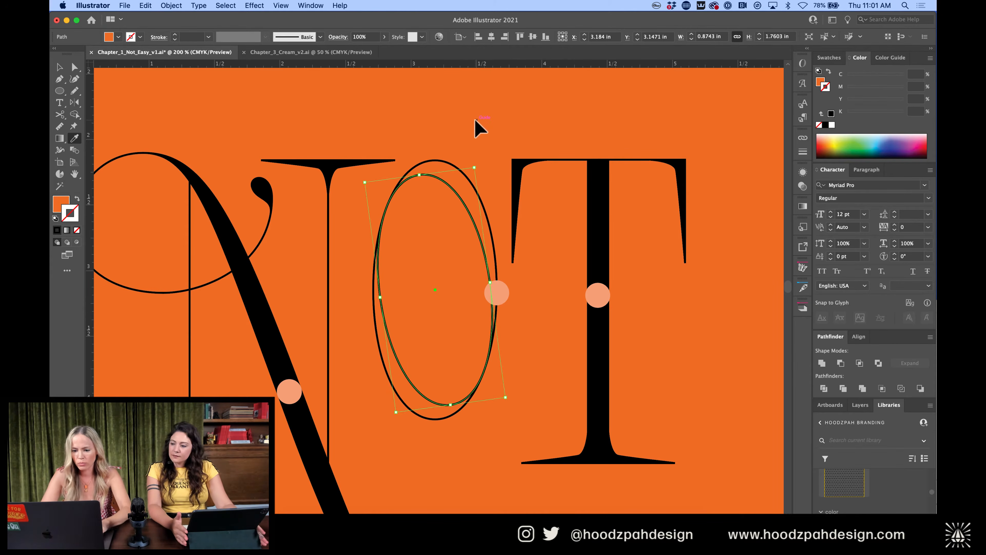
{"action": "left_click", "coordinate": [469, 181]}
{"action": "left_click", "coordinate": [820, 80]}
{"action": "left_click", "coordinate": [829, 59]}
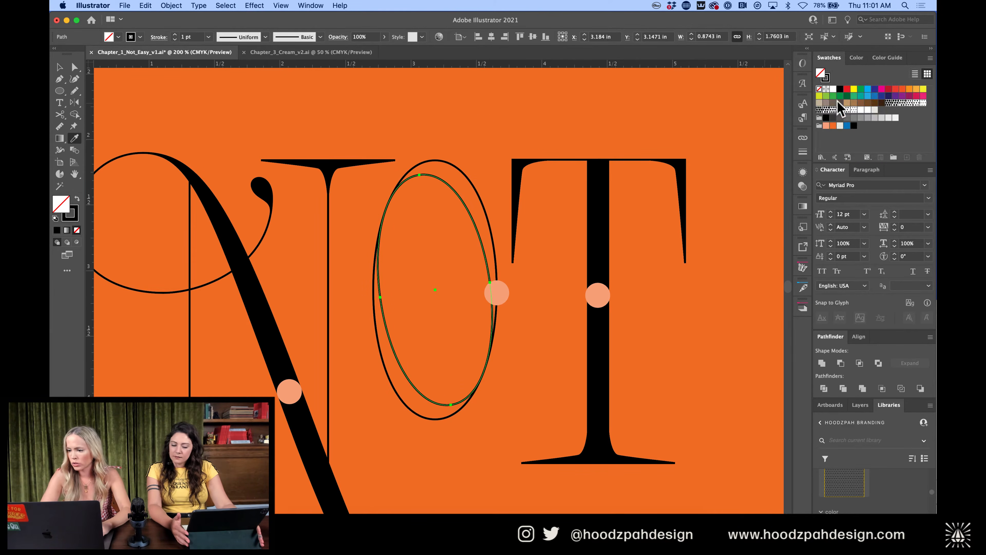
{"action": "left_click", "coordinate": [832, 125]}
{"action": "key", "text": "v"}
{"action": "left_click", "coordinate": [517, 121]}
Fill the O's outer ellipse with black to form its thick and thin strokes
{"action": "left_click", "coordinate": [467, 179]}
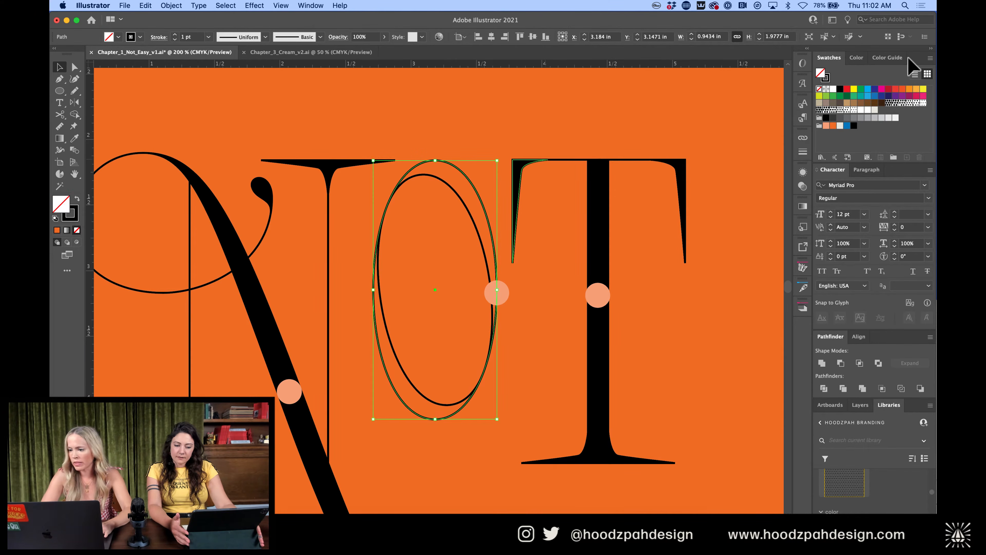
{"action": "left_click_drag", "start_coordinate": [824, 76], "coordinate": [820, 73]}
{"action": "left_click", "coordinate": [568, 116]}
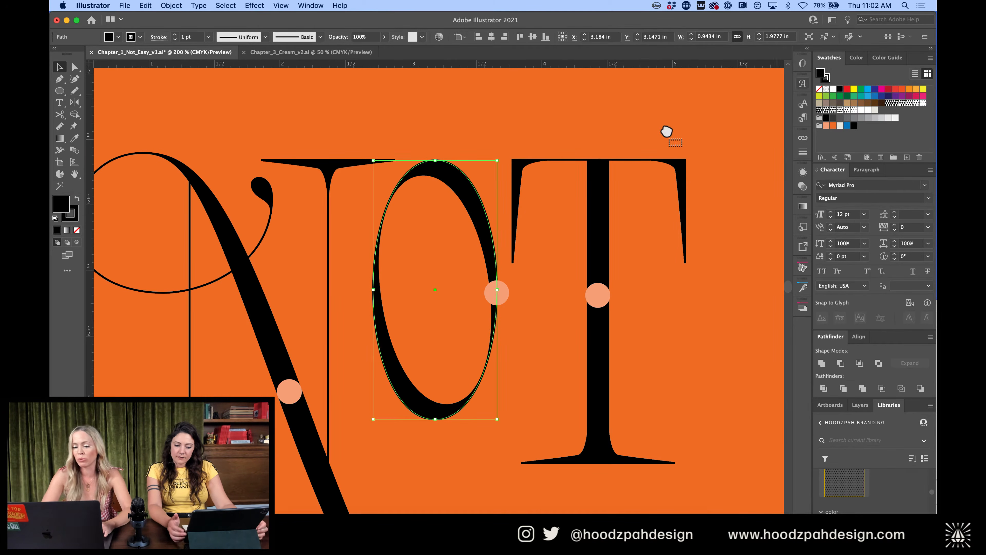
Move the peach measuring circle from the O's right side onto its upper stroke to compare thickness
{"action": "key", "text": "super+minus"}
{"action": "key", "text": "super+minus"}
{"action": "key", "text": "super+minus"}
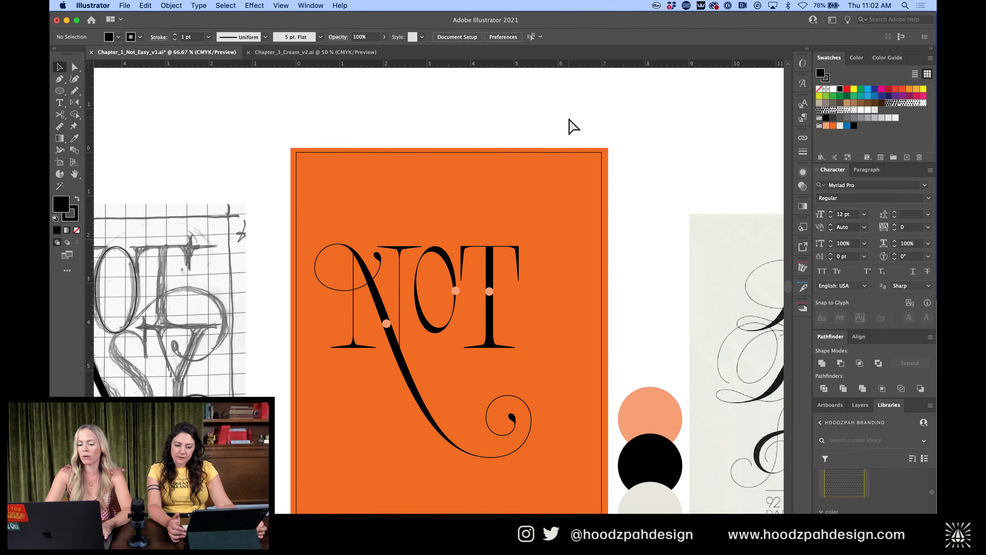
{"action": "key", "text": "super+plus"}
{"action": "key", "text": "super+plus"}
{"action": "key", "text": "super+plus"}
{"action": "key", "text": "super+plus"}
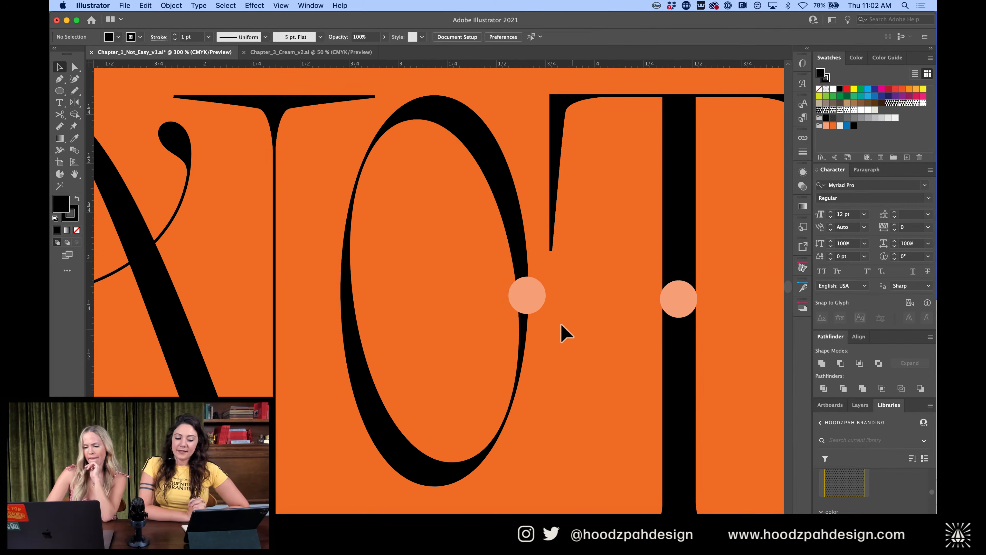
{"action": "left_click_drag", "start_coordinate": [534, 297], "coordinate": [456, 115]}
{"action": "left_click", "coordinate": [488, 154]}
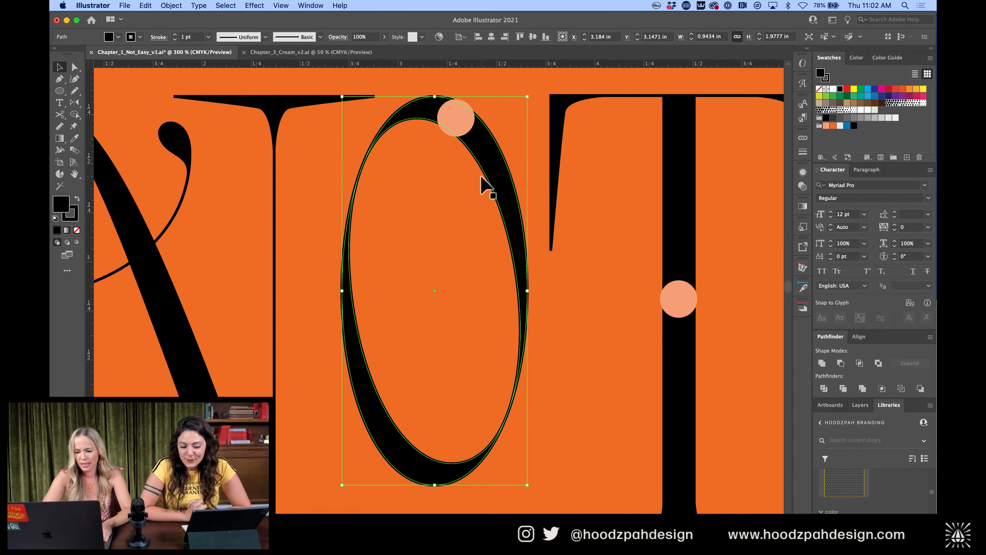
{"action": "key", "text": "super+minus"}
{"action": "key", "text": "super+minus"}
{"action": "key", "text": "super+minus"}
{"action": "key", "text": "super+equal"}
{"action": "key", "text": "super+minus"}
{"action": "key", "text": "super+equal"}
{"action": "key", "text": "super+equal"}
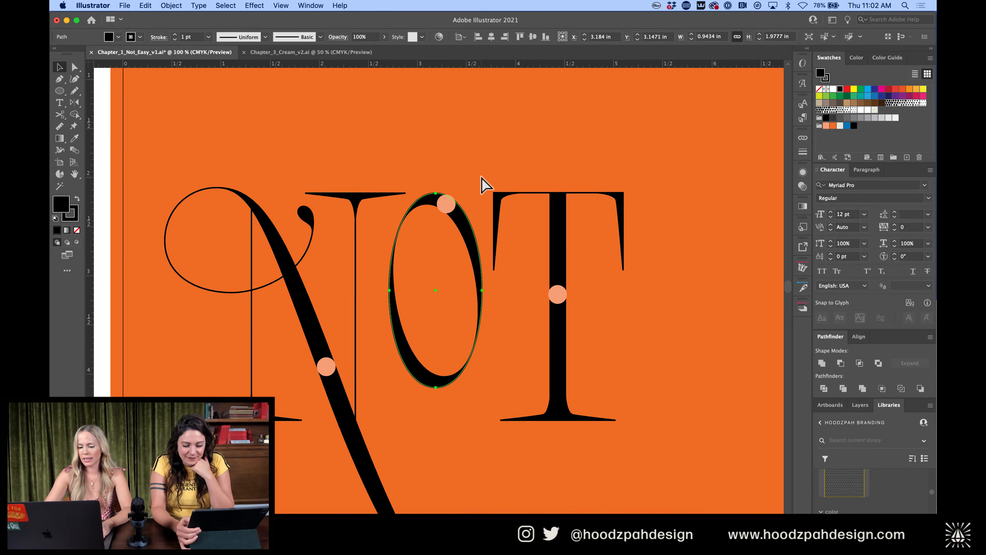
{"action": "key", "text": "a"}
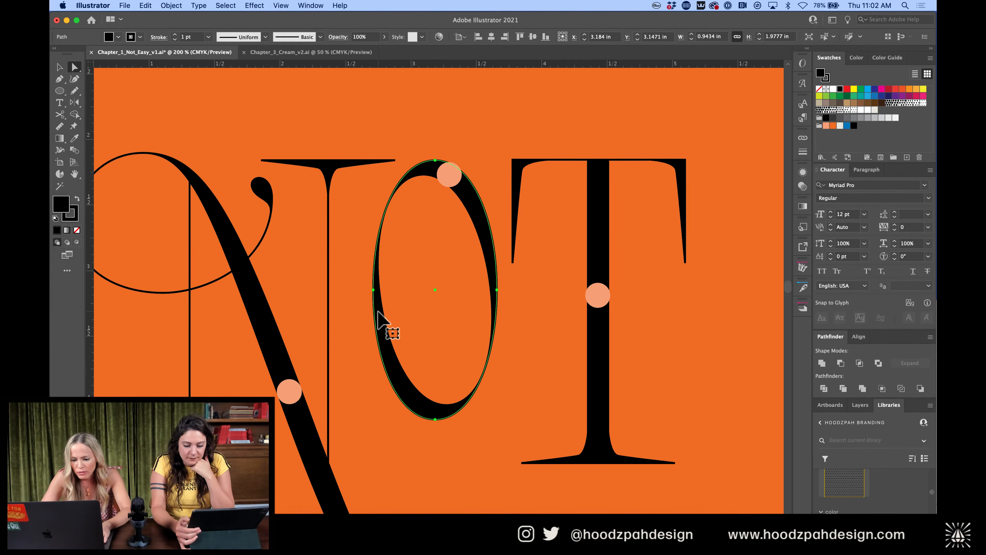
{"action": "left_click_drag", "start_coordinate": [363, 286], "coordinate": [504, 443]}
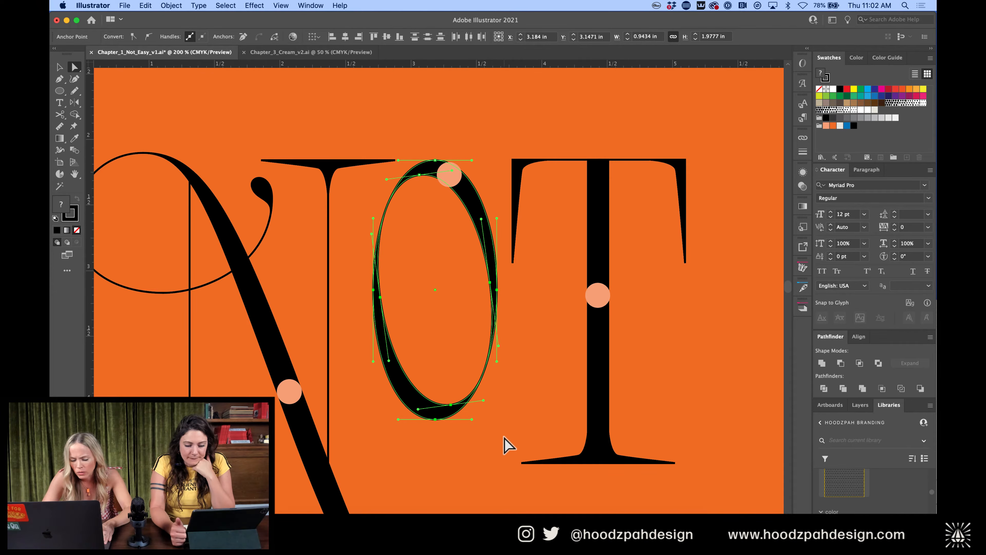
{"action": "key", "text": "shift+Down"}
{"action": "left_click", "coordinate": [519, 370]}
Examine the NOT lettering on the whole poster beside the sketch and the reference images
{"action": "key", "text": "super+minus"}
{"action": "key", "text": "super+minus"}
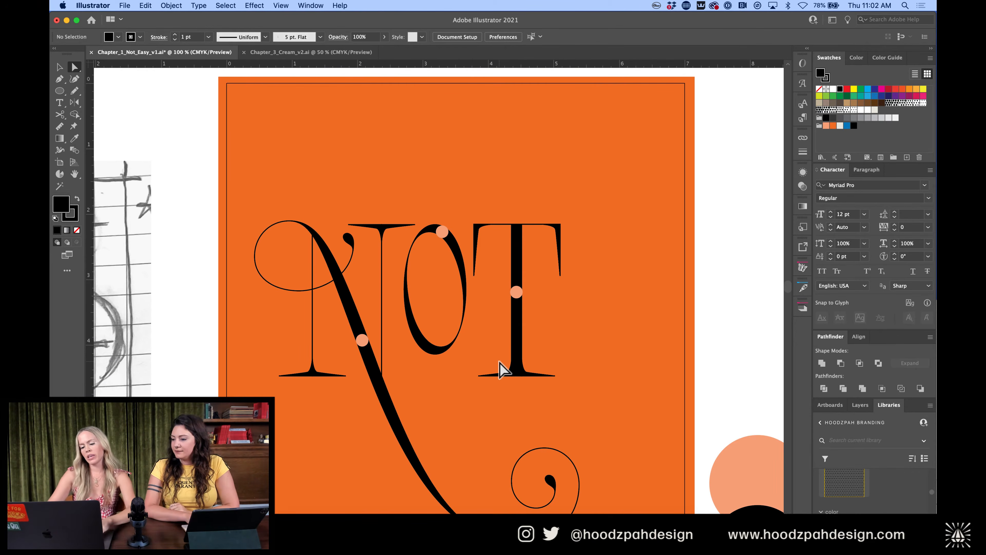
{"action": "key", "text": "super+minus"}
{"action": "key", "text": "super+minus"}
{"action": "key", "text": "super+minus"}
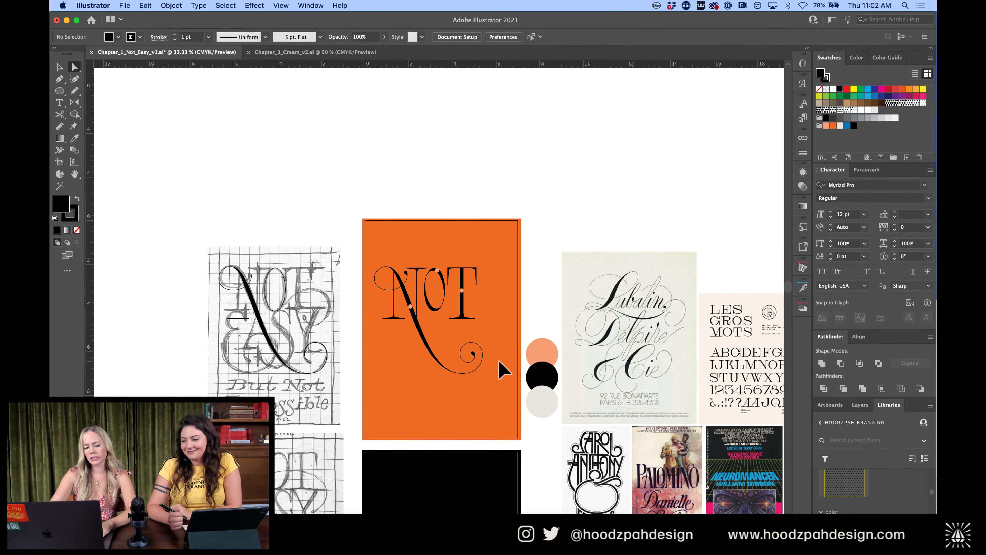
{"action": "key", "text": "super+equal"}
{"action": "key", "text": "super+equal"}
{"action": "key", "text": "super+minus"}
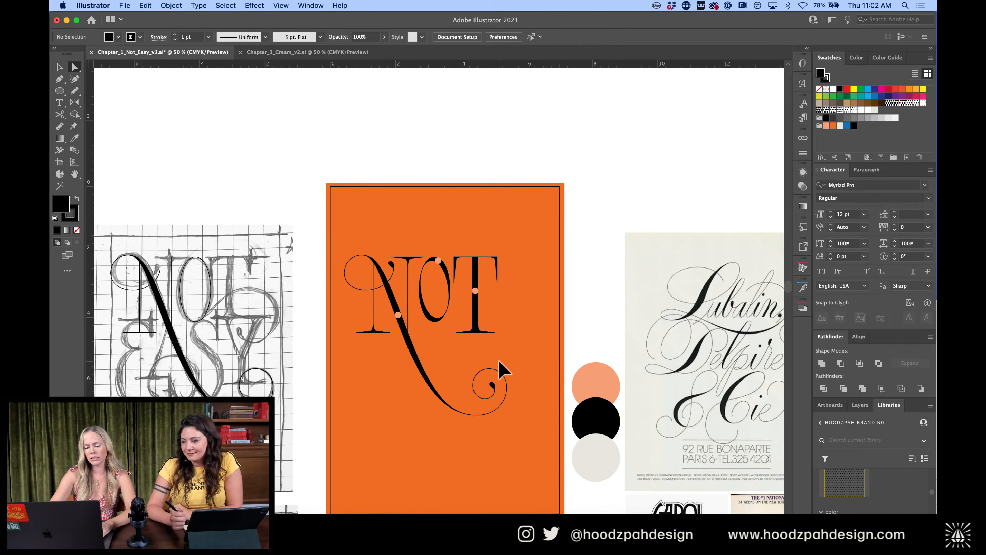
{"action": "key", "text": "super+equal"}
{"action": "key", "text": "super+equal"}
{"action": "key", "text": "super+minus"}
{"action": "key", "text": "super+minus"}
{"action": "key", "text": "super+equal"}
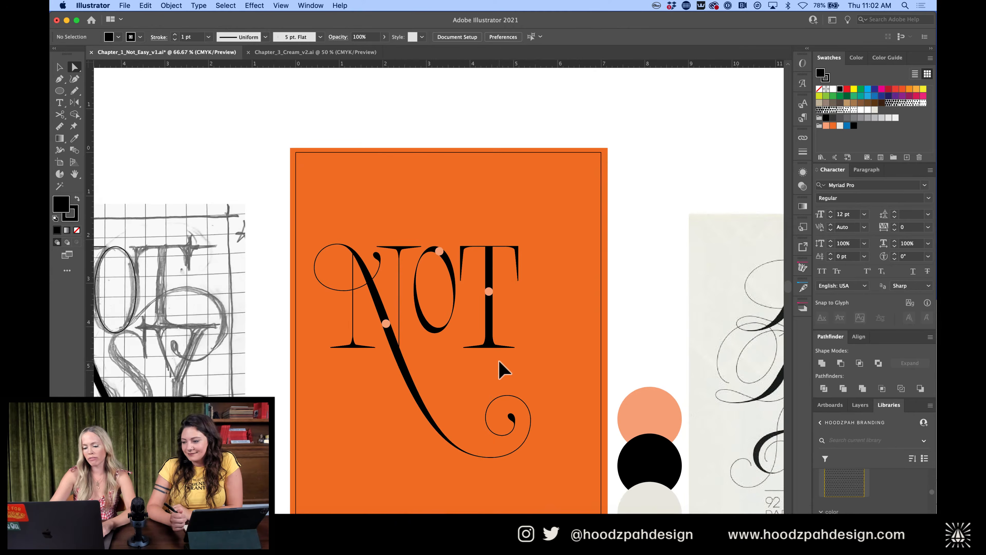
{"action": "key", "text": "super+equal"}
{"action": "scroll", "coordinate": [469, 388], "scroll_direction": "left", "scroll_amount": 3}
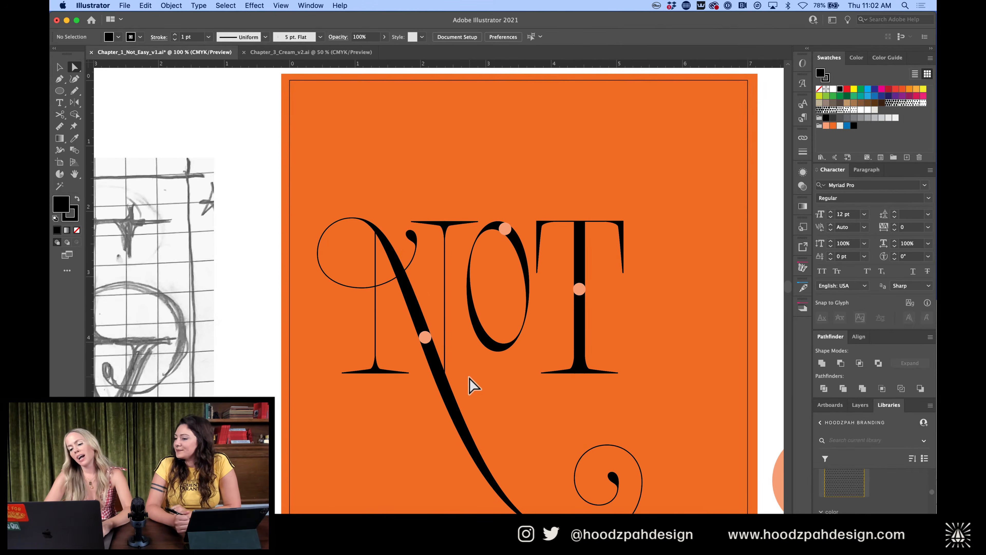
Duplicate the complete O, both ellipses, to the empty space right of the T
{"action": "key", "text": "v"}
{"action": "left_click", "coordinate": [482, 337]}
{"action": "left_click_drag", "start_coordinate": [481, 335], "coordinate": [656, 346]}
Stretch both ellipses of the original O downward to the baseline of the N and T
{"action": "left_click", "coordinate": [477, 326]}
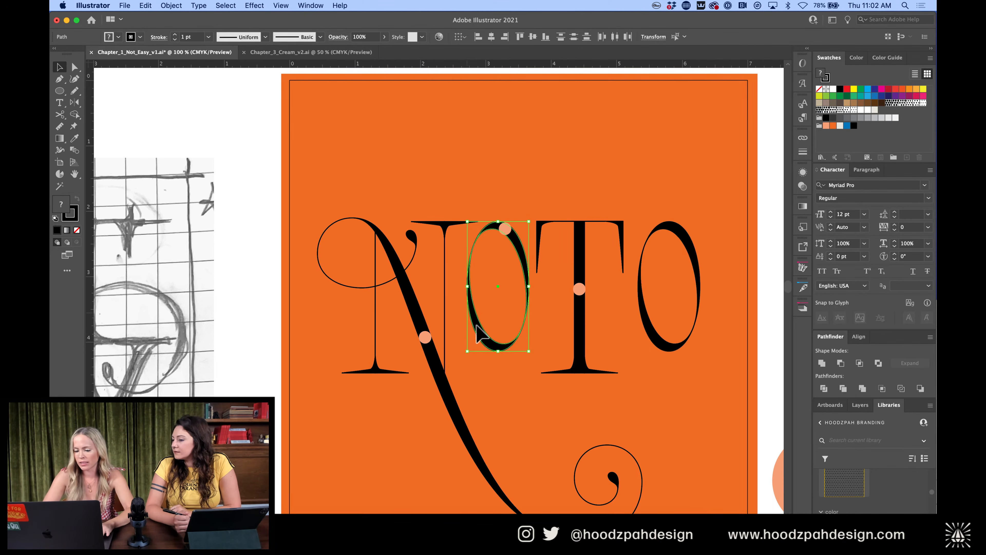
{"action": "left_click_drag", "start_coordinate": [498, 351], "coordinate": [498, 377]}
{"action": "left_click", "coordinate": [532, 408]}
{"action": "left_click", "coordinate": [514, 333]}
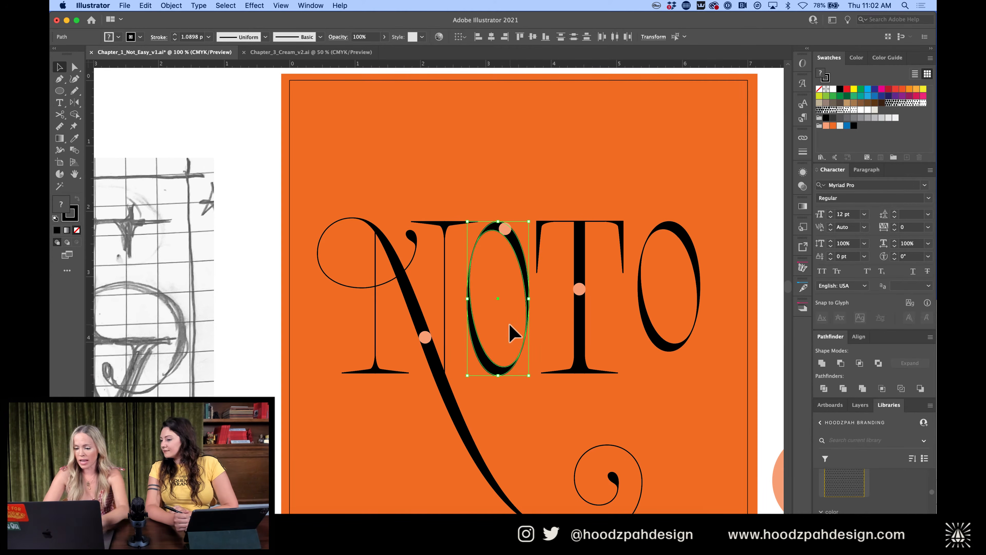
{"action": "left_click", "coordinate": [546, 295]}
Sample the N's thin stem to give both ellipses of the stretched O a 1 pt stroke and no fill
{"action": "left_click", "coordinate": [480, 332]}
{"action": "key", "text": "i"}
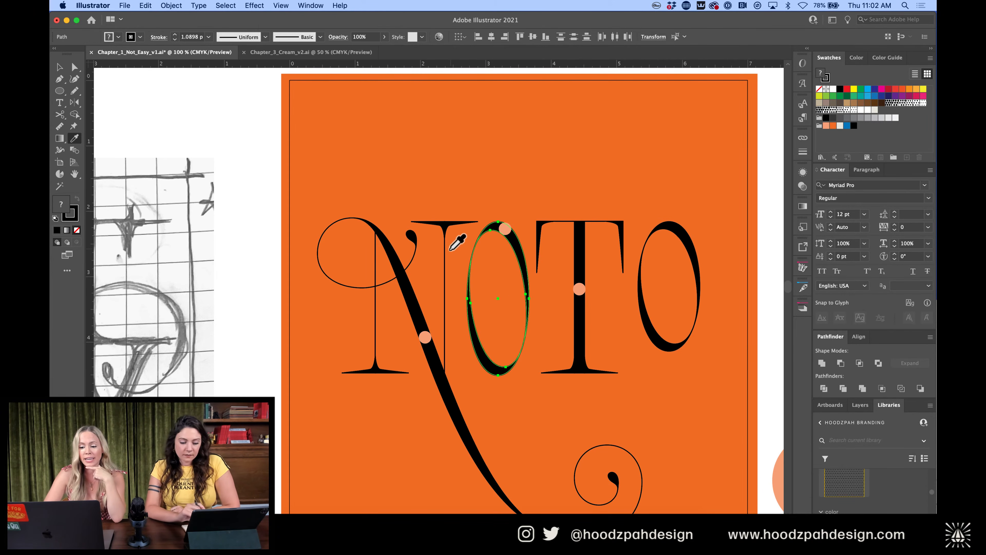
{"action": "left_click", "coordinate": [445, 250]}
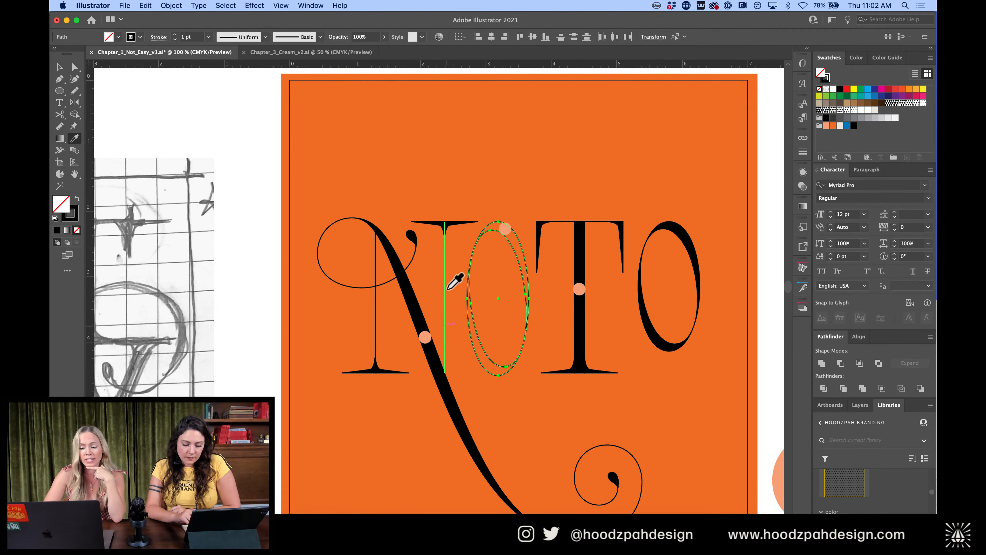
Fill the stretched O's outer ellipse with black and its inner ellipse with the poster's orange
{"action": "key", "text": "v"}
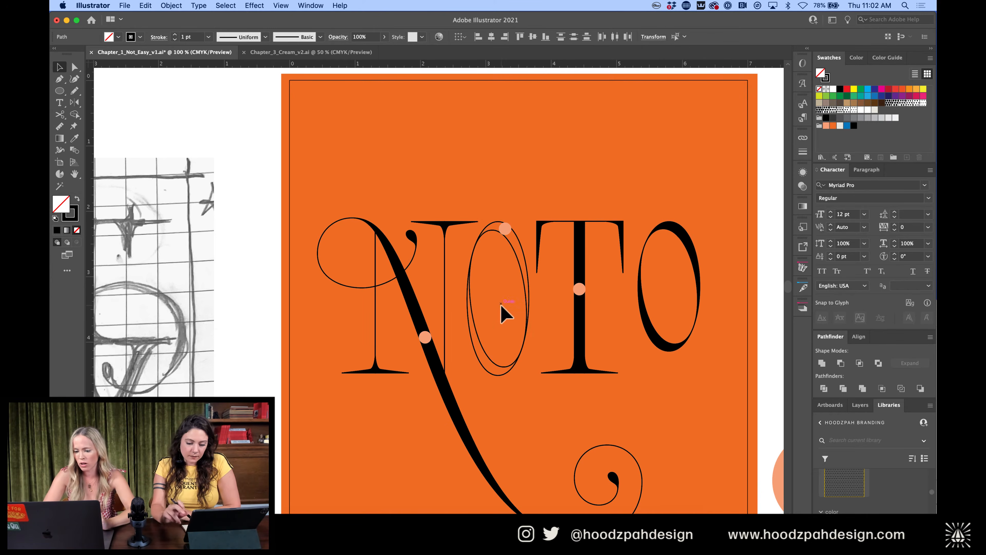
{"action": "left_click", "coordinate": [501, 304]}
{"action": "left_click", "coordinate": [523, 254]}
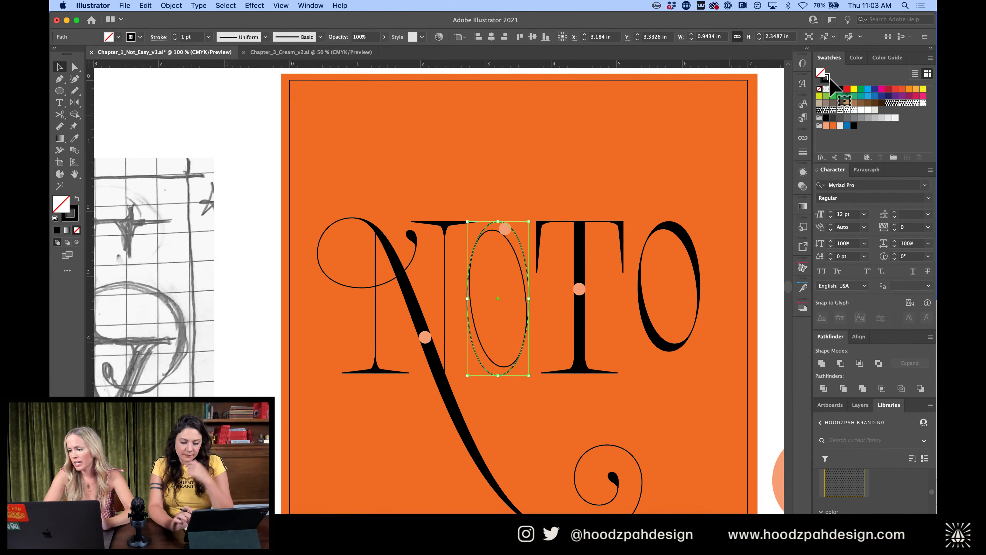
{"action": "left_click_drag", "start_coordinate": [840, 89], "coordinate": [508, 286]}
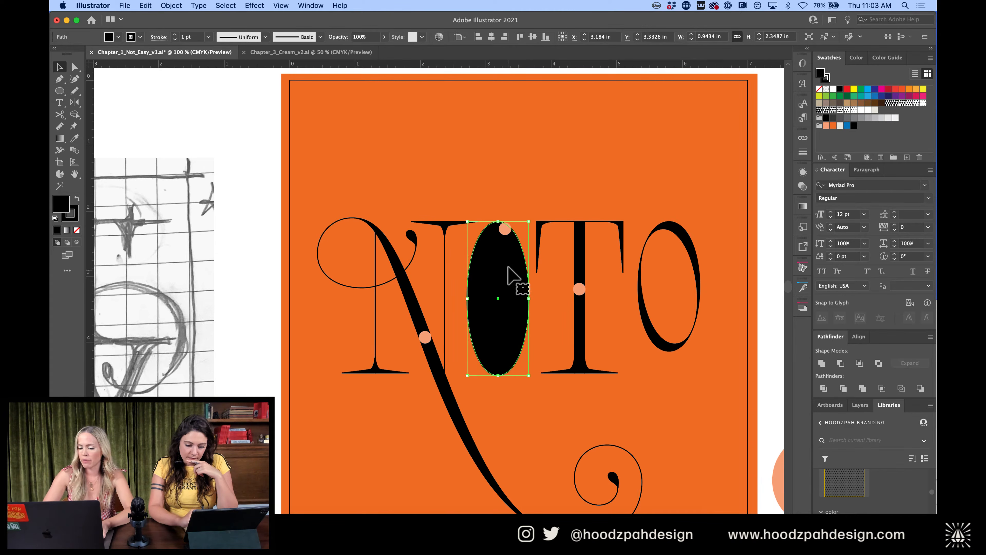
{"action": "left_click", "coordinate": [547, 149]}
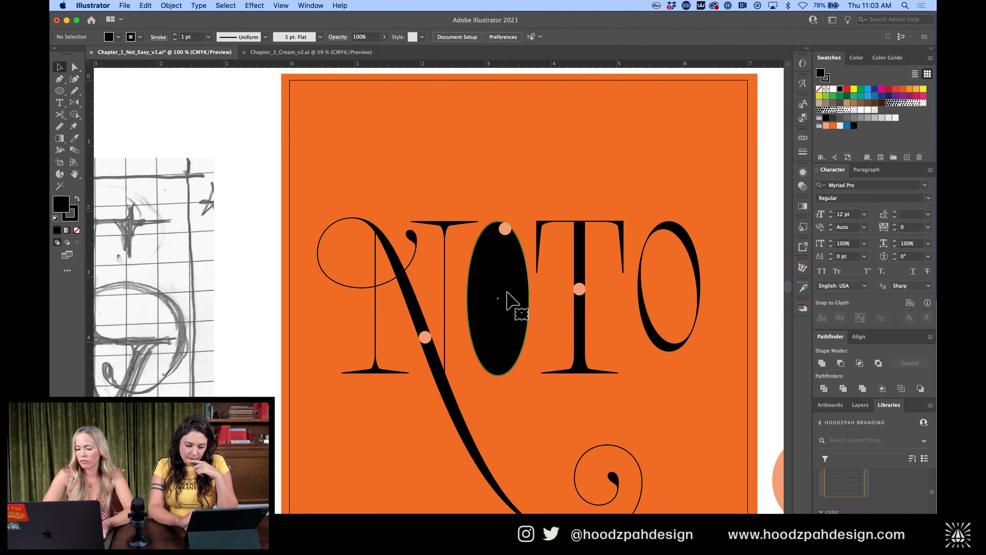
{"action": "left_click_drag", "start_coordinate": [538, 287], "coordinate": [492, 330]}
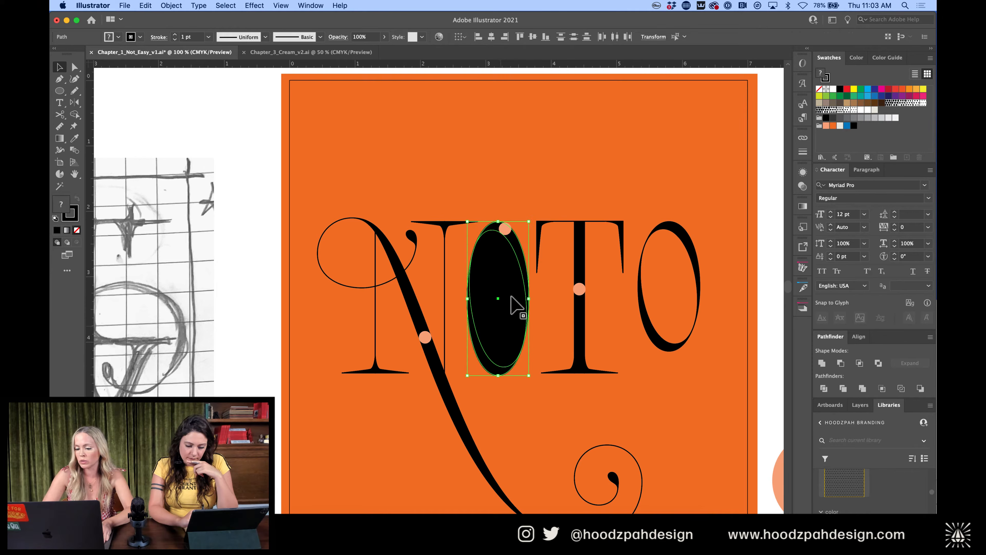
{"action": "left_click", "coordinate": [520, 246]}
{"action": "left_click", "coordinate": [832, 125]}
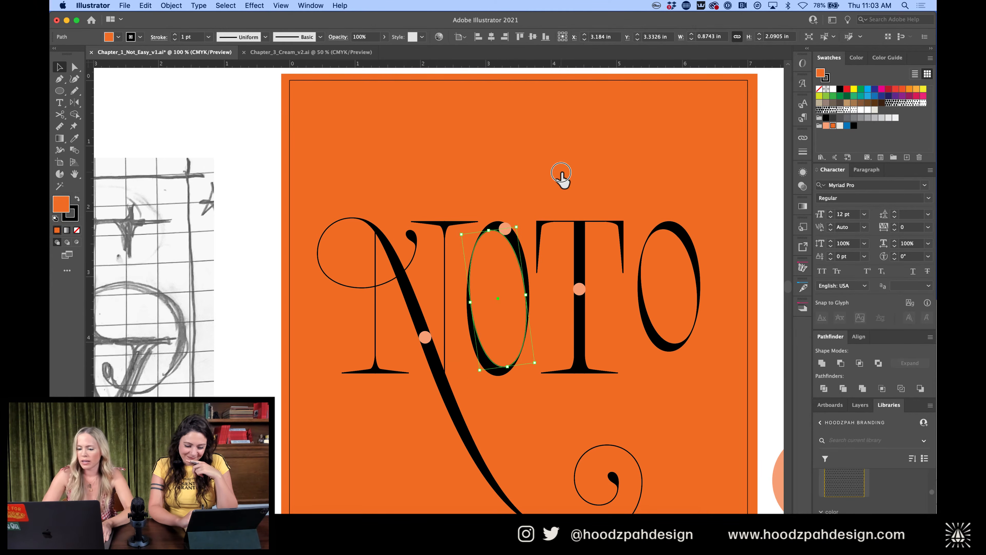
{"action": "left_click", "coordinate": [561, 178]}
Move the duplicate O, both ellipses, off the poster to the empty canvas beyond its upper-right corner
{"action": "key", "text": "super+minus"}
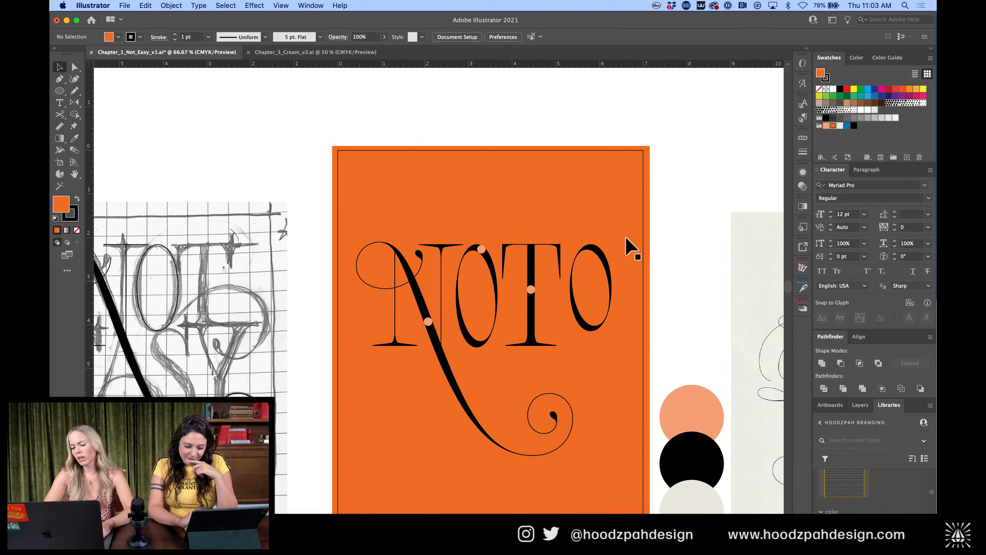
{"action": "left_click_drag", "start_coordinate": [603, 255], "coordinate": [727, 141]}
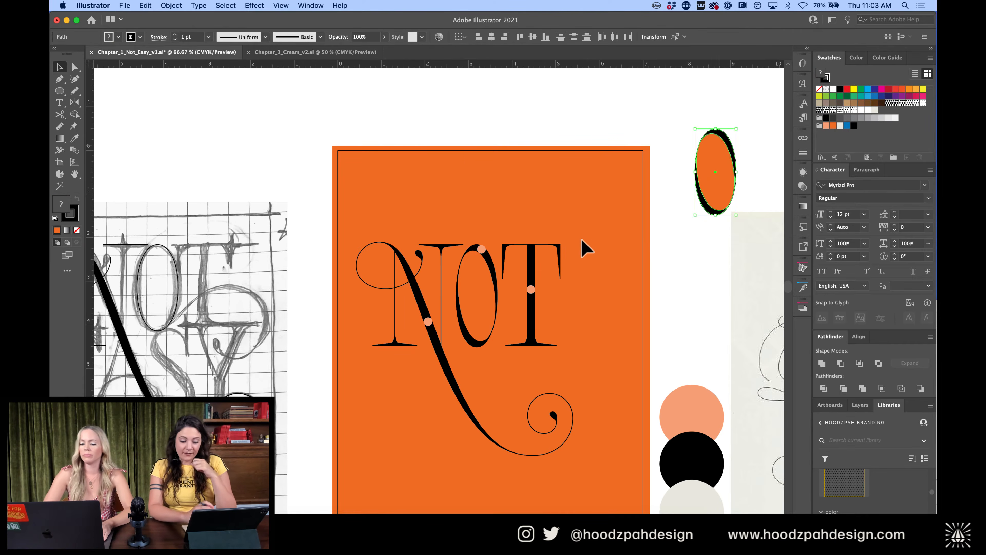
{"action": "left_click", "coordinate": [547, 240]}
Add an anchor point at the leftmost extreme of the inner ellipse of the O in NOT
{"action": "key", "text": "super+plus"}
{"action": "key", "text": "super+plus"}
{"action": "key", "text": "super+plus"}
{"action": "key", "text": "a"}
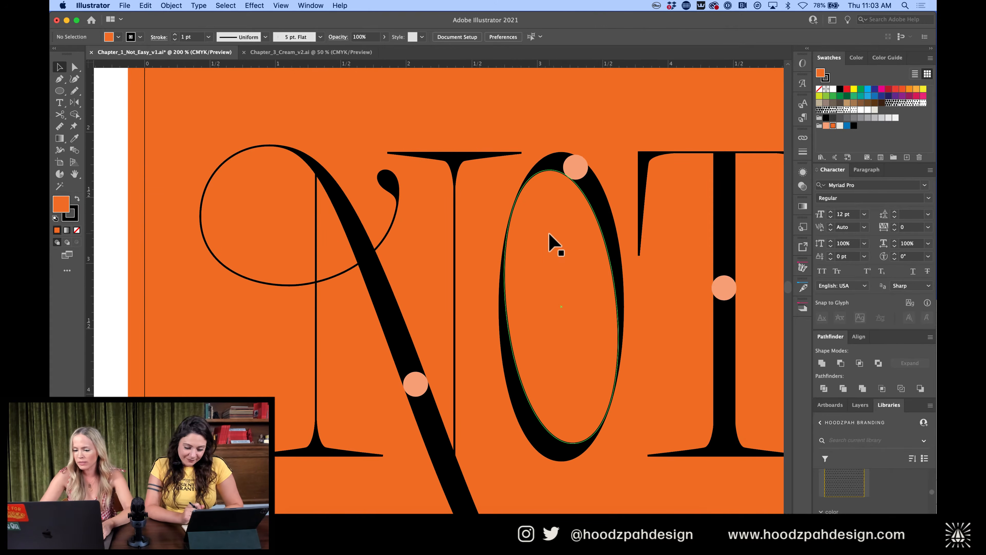
{"action": "left_click", "coordinate": [504, 271]}
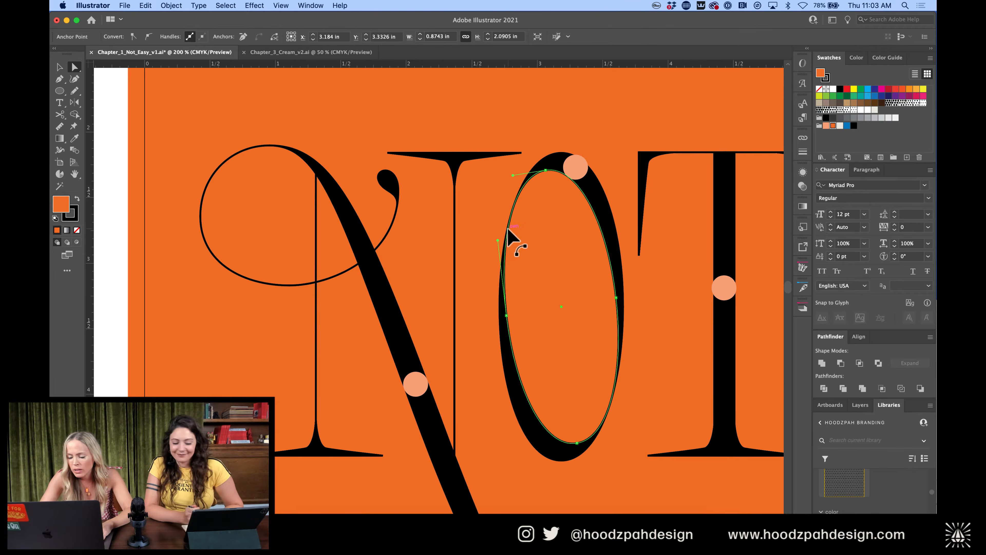
{"action": "key", "text": "super+plus"}
{"action": "key", "text": "super+plus"}
{"action": "left_click", "coordinate": [414, 260]}
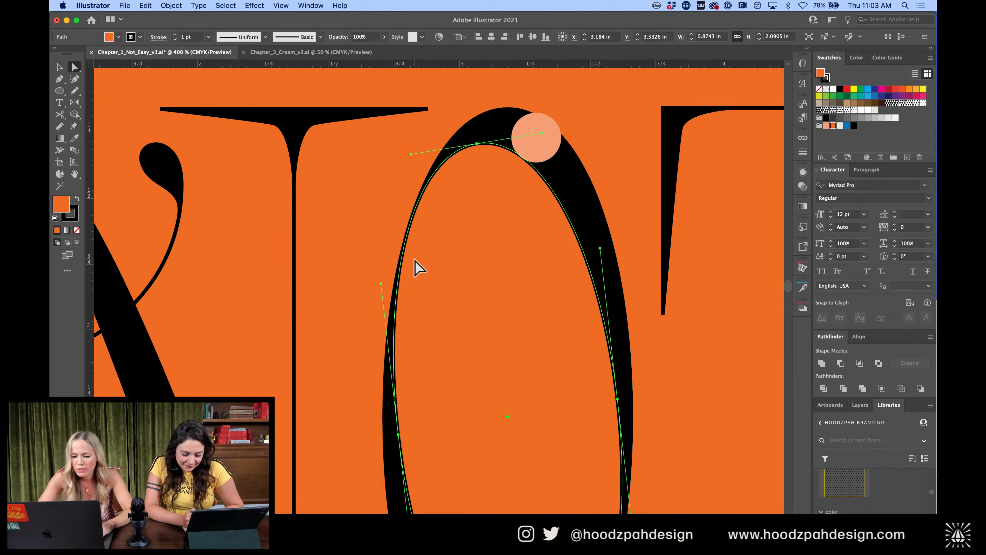
{"action": "left_click", "coordinate": [400, 299]}
{"action": "left_click", "coordinate": [396, 292]}
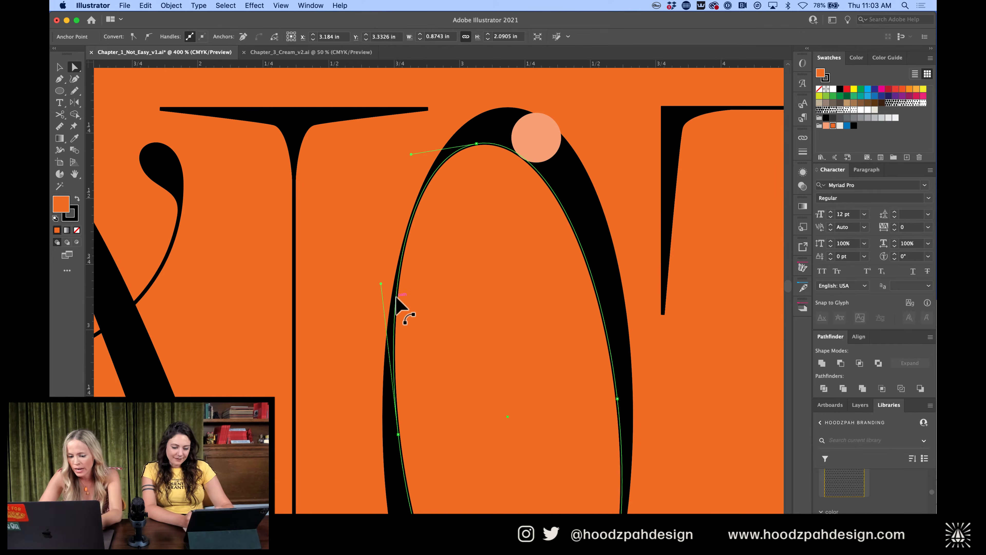
{"action": "scroll", "coordinate": [396, 303], "scroll_direction": "down", "scroll_amount": 3}
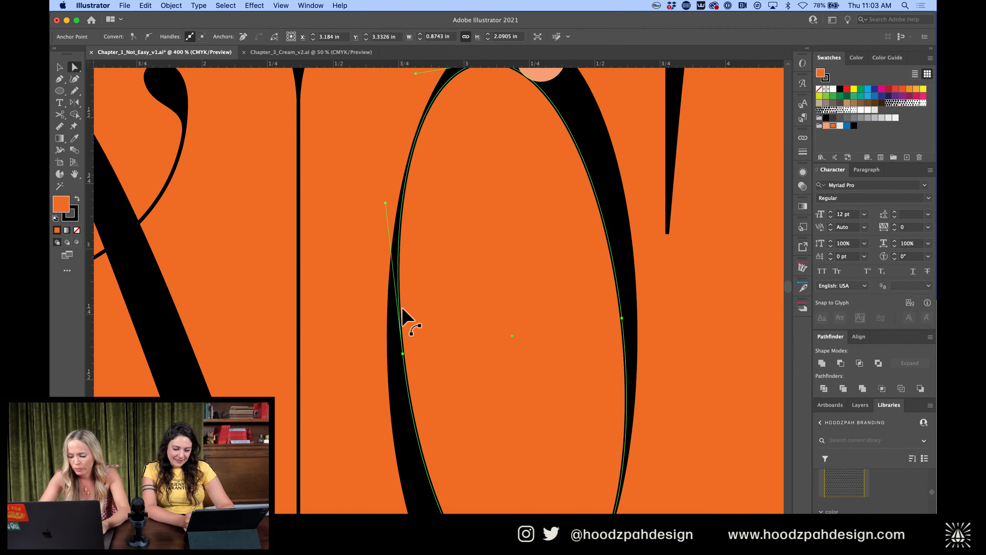
{"action": "key", "text": "super+plus"}
{"action": "key", "text": "super+plus"}
{"action": "key", "text": "super+plus"}
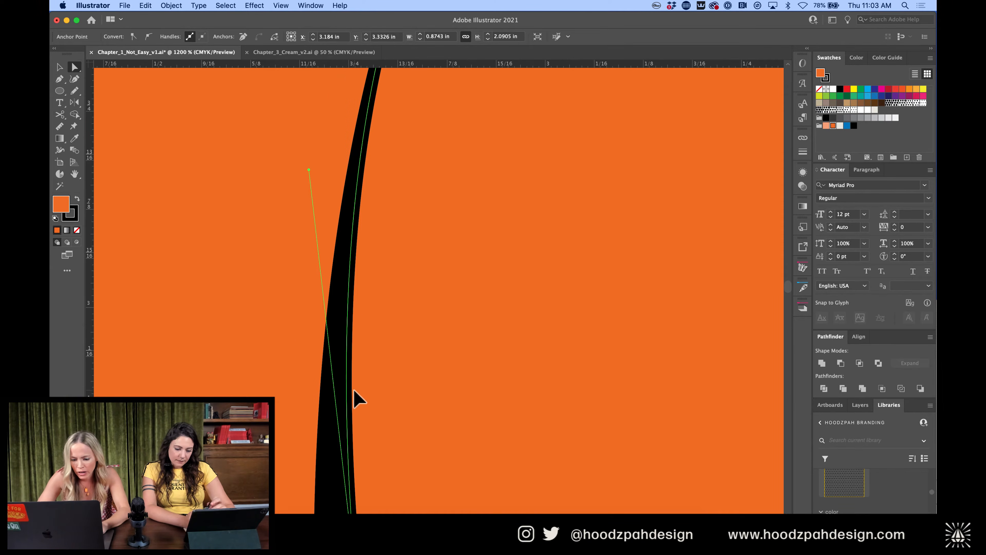
{"action": "left_click", "coordinate": [349, 382]}
{"action": "key", "text": "p"}
{"action": "left_click", "coordinate": [346, 381]}
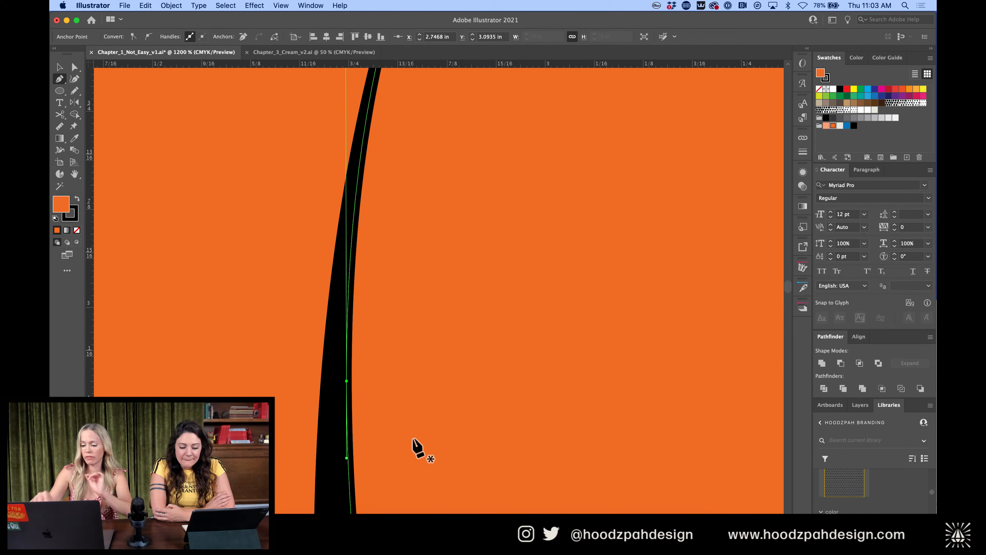
Add another anchor point on the lower-left curve of the O's inner ellipse
{"action": "key", "text": "super+minus"}
{"action": "key", "text": "super+minus"}
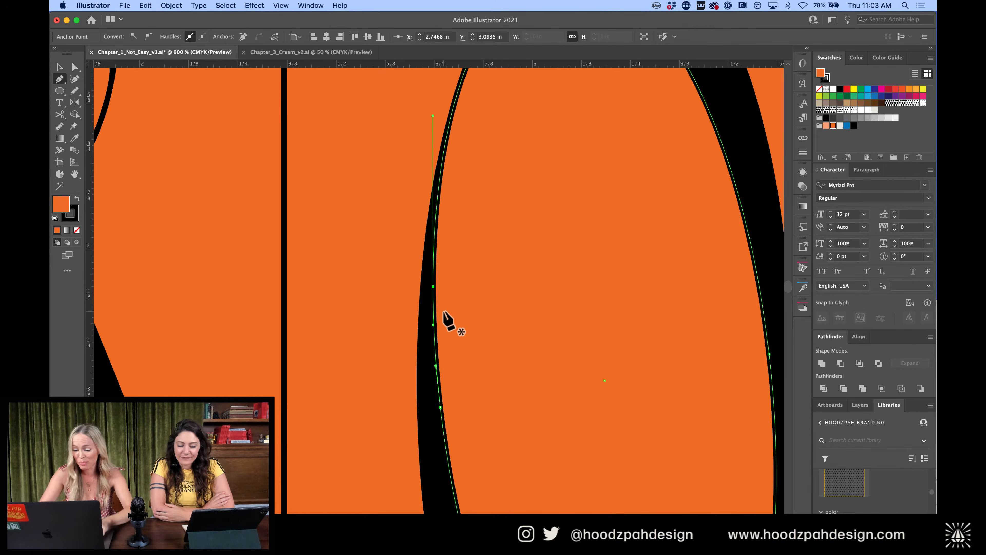
{"action": "scroll", "coordinate": [455, 348], "scroll_direction": "down", "scroll_amount": 5}
{"action": "scroll", "coordinate": [454, 348], "scroll_direction": "right", "scroll_amount": 5}
{"action": "scroll", "coordinate": [356, 314], "scroll_direction": "down", "scroll_amount": 5}
{"action": "scroll", "coordinate": [356, 314], "scroll_direction": "right", "scroll_amount": 1}
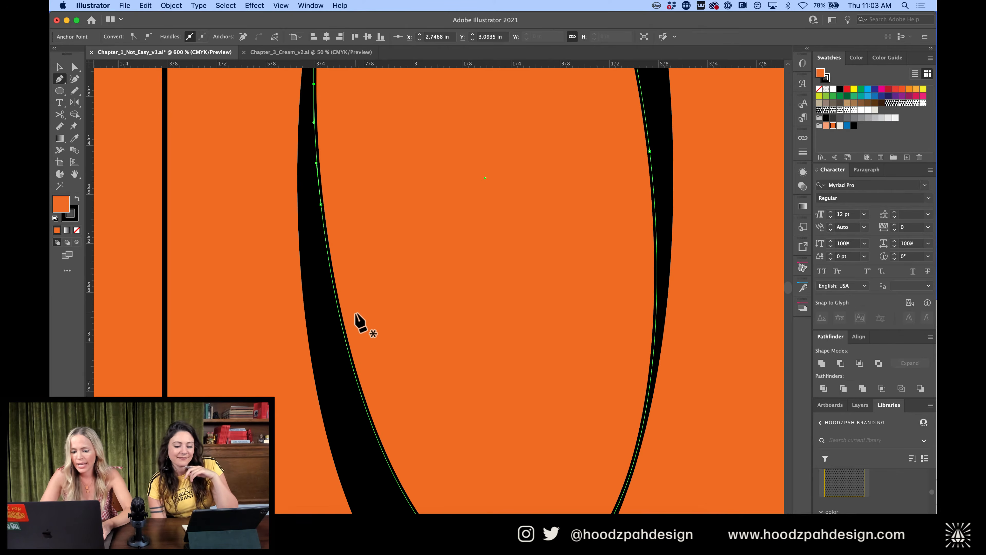
{"action": "left_click", "coordinate": [350, 359]}
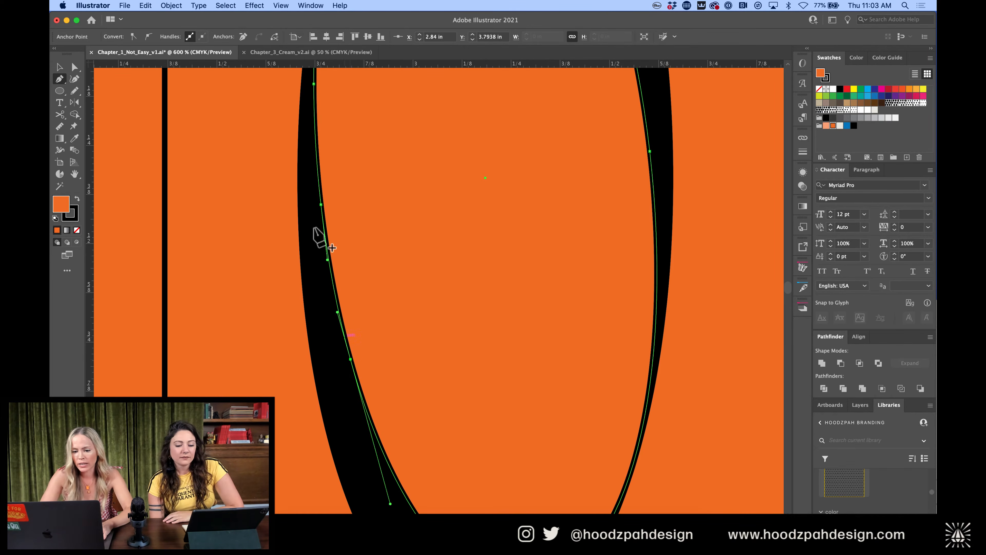
{"action": "key", "text": "a"}
{"action": "left_click", "coordinate": [320, 205]}
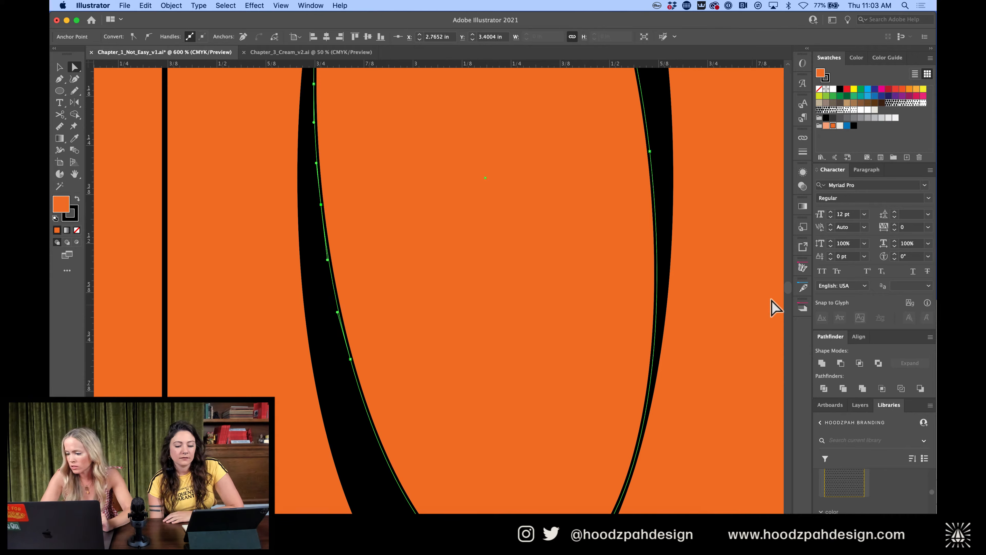
{"action": "left_click", "coordinate": [802, 288]}
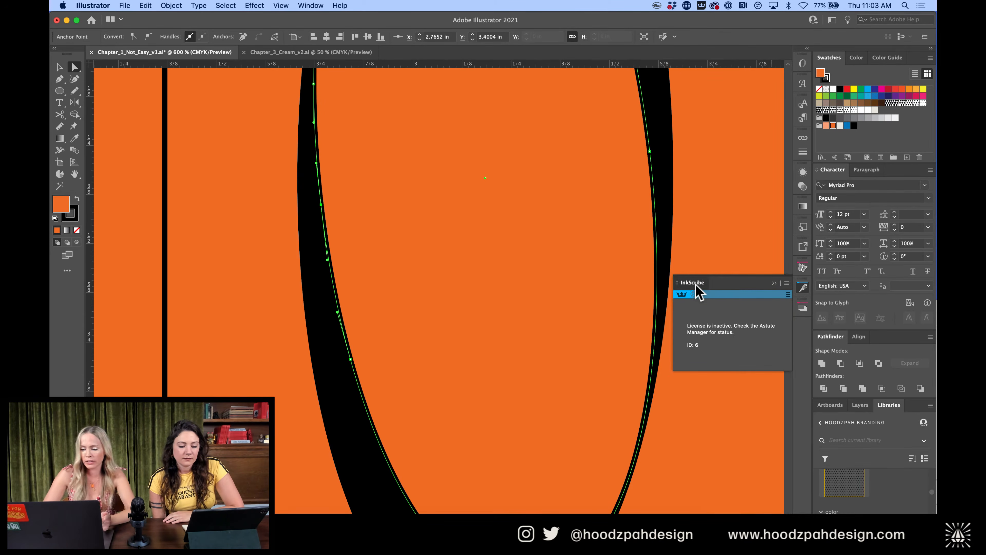
{"action": "left_click", "coordinate": [696, 284]}
{"action": "left_click", "coordinate": [803, 288]}
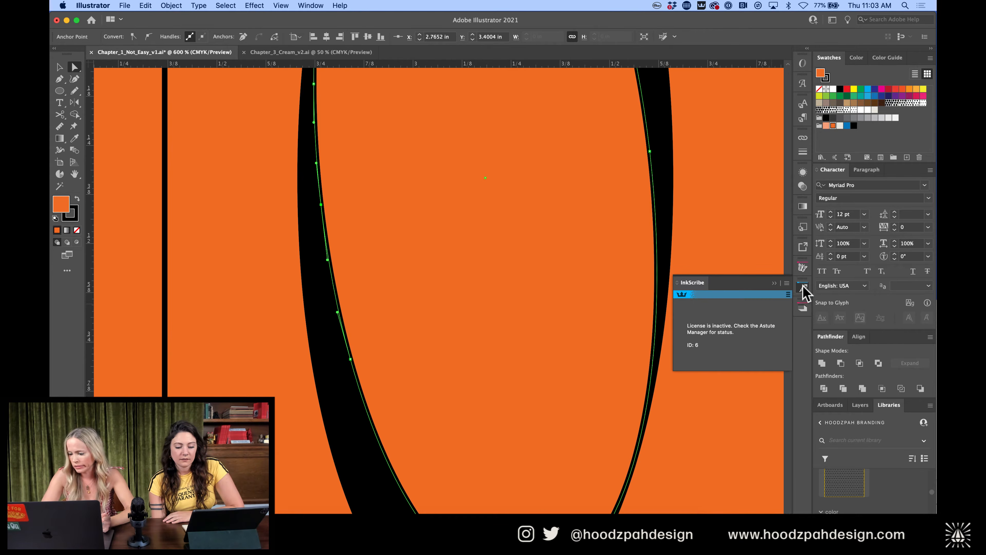
{"action": "left_click", "coordinate": [732, 240]}
{"action": "left_click", "coordinate": [772, 278]}
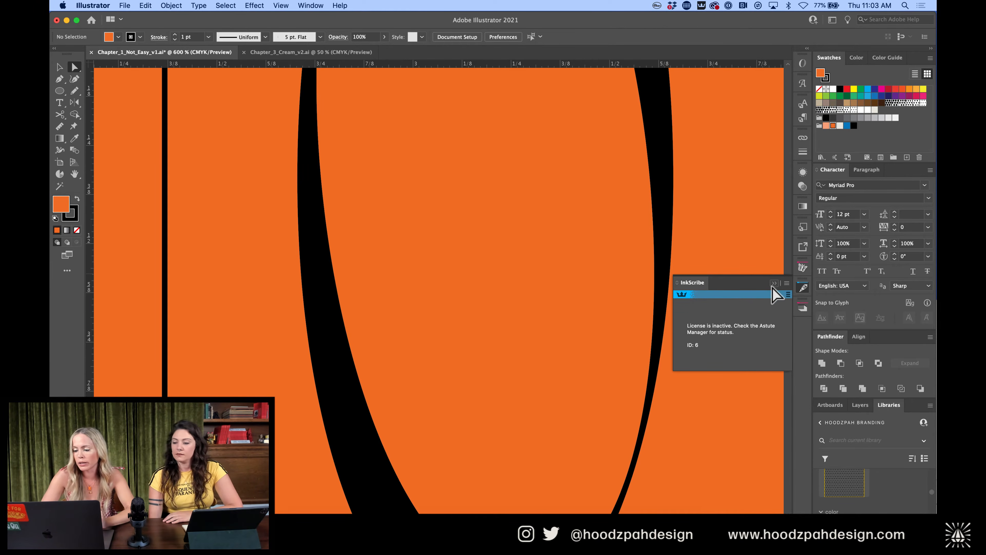
Delete the inner ellipse's original left anchor between the two added points and lengthen the extreme point's lower handle to smooth the curve
{"action": "left_click", "coordinate": [329, 258]}
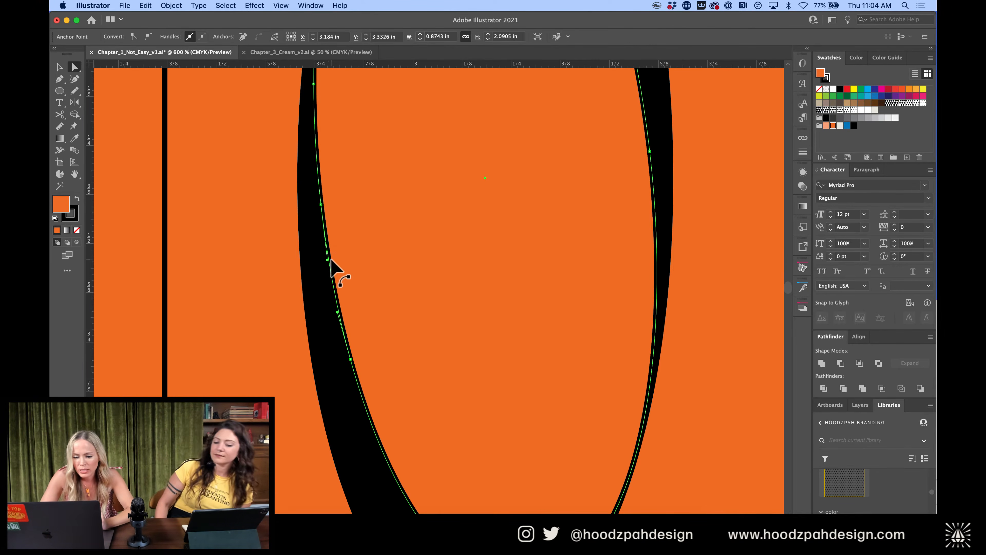
{"action": "left_click", "coordinate": [320, 204]}
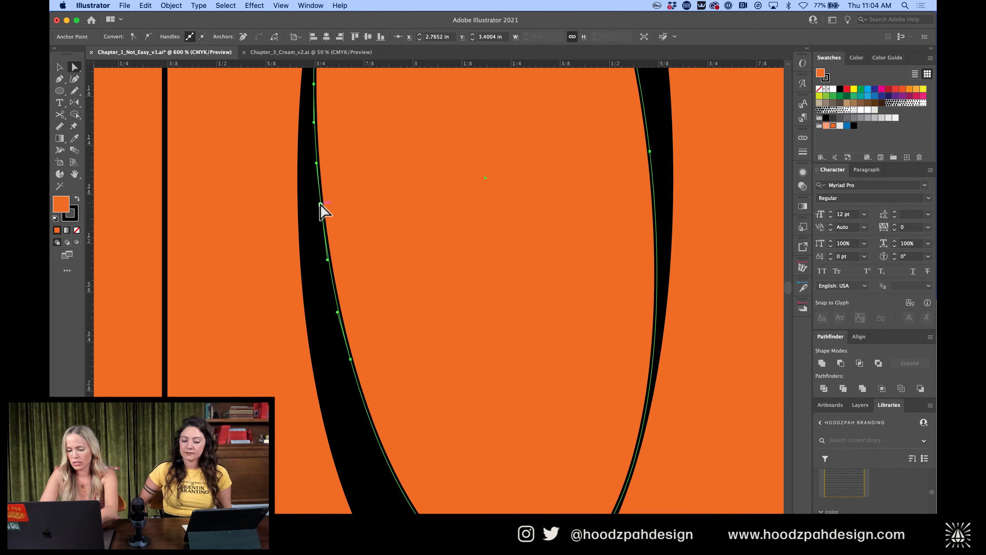
{"action": "key", "text": "minus"}
{"action": "left_click", "coordinate": [320, 205]}
{"action": "key", "text": "a"}
{"action": "left_click_drag", "start_coordinate": [313, 122], "coordinate": [315, 220]}
{"action": "key", "text": "super+minus"}
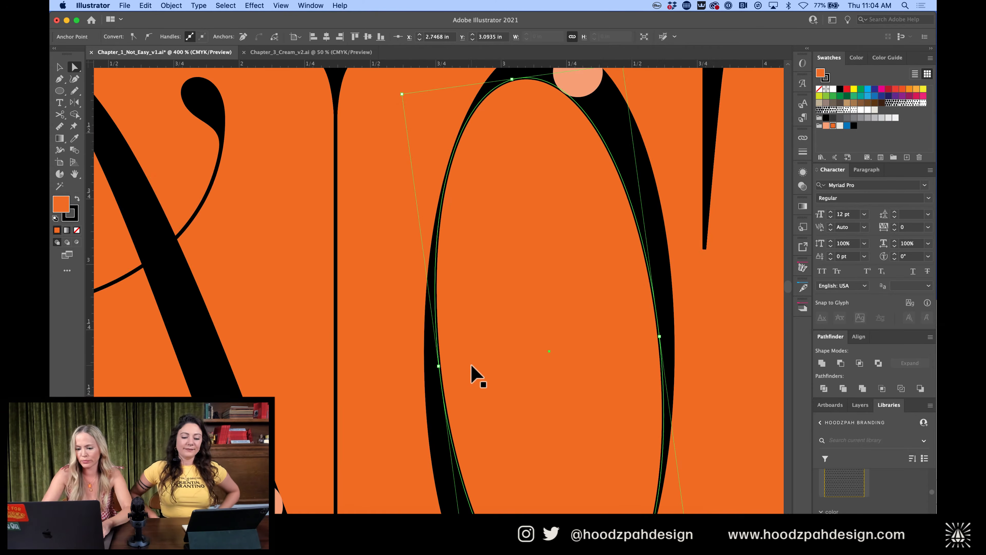
{"action": "key", "text": "super+minus"}
{"action": "left_click", "coordinate": [519, 345]}
{"action": "left_click", "coordinate": [638, 356]}
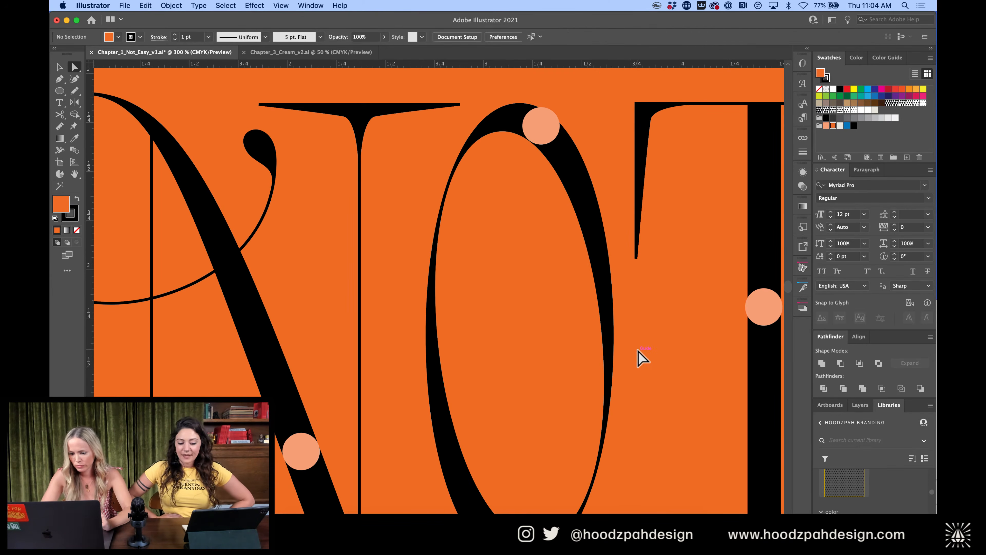
Add anchor points at the inner ellipse's rightmost extreme and on its upper-right curve
{"action": "scroll", "coordinate": [640, 357], "scroll_direction": "down", "scroll_amount": 3}
{"action": "scroll", "coordinate": [639, 357], "scroll_direction": "right", "scroll_amount": 3}
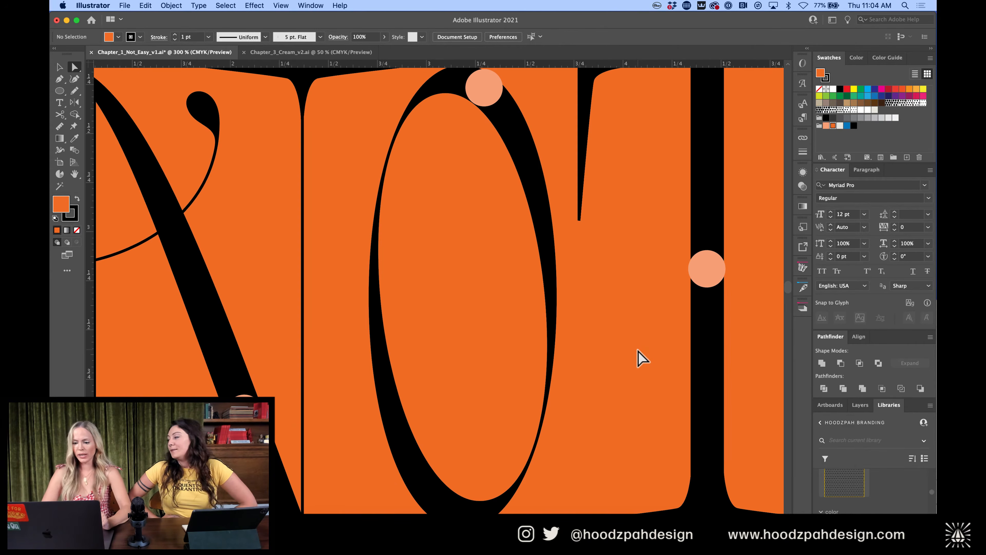
{"action": "left_click", "coordinate": [529, 196]}
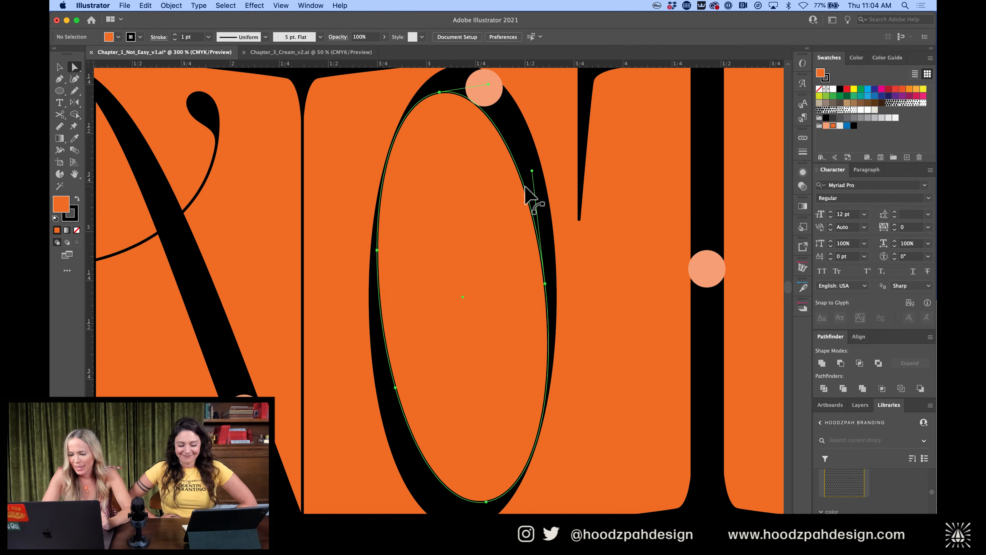
{"action": "left_click", "coordinate": [549, 343]}
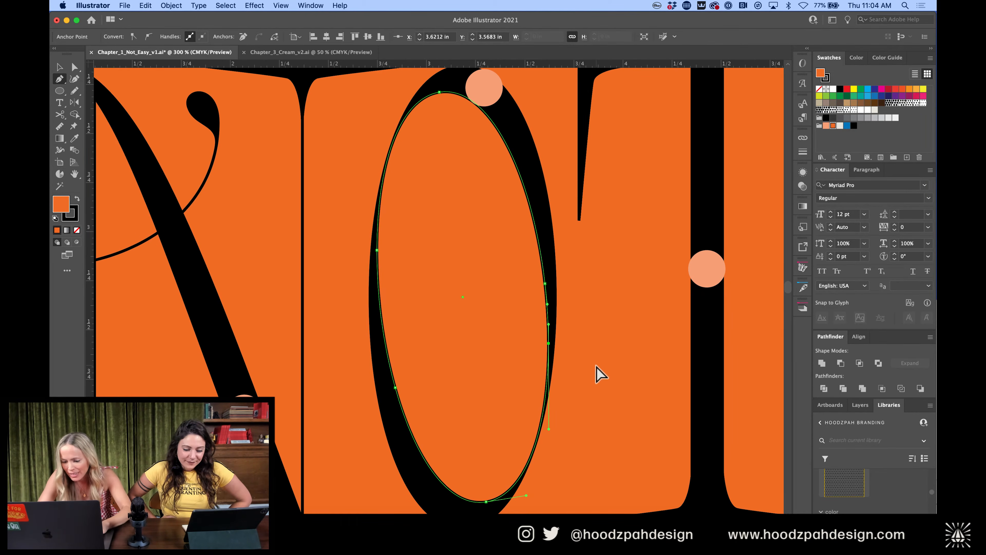
{"action": "key", "text": "super+equal"}
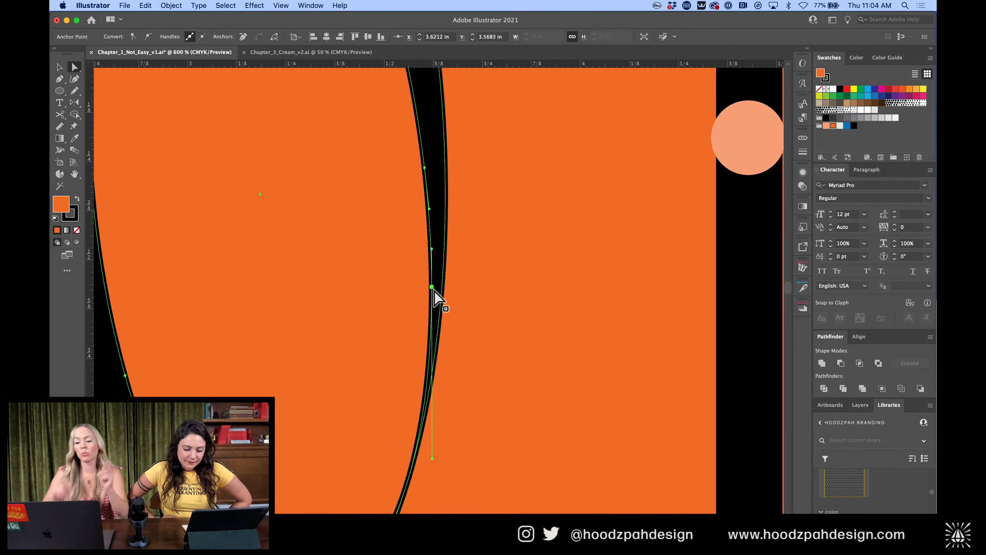
{"action": "left_click_drag", "start_coordinate": [433, 290], "coordinate": [429, 170]}
{"action": "key", "text": "super+minus"}
{"action": "key", "text": "super+minus"}
{"action": "key", "text": "p"}
{"action": "left_click", "coordinate": [415, 194]}
Delete the inner ellipse's original right anchor and extend the rightmost point's upper handle vertically to smooth the curve
{"action": "key", "text": "minus"}
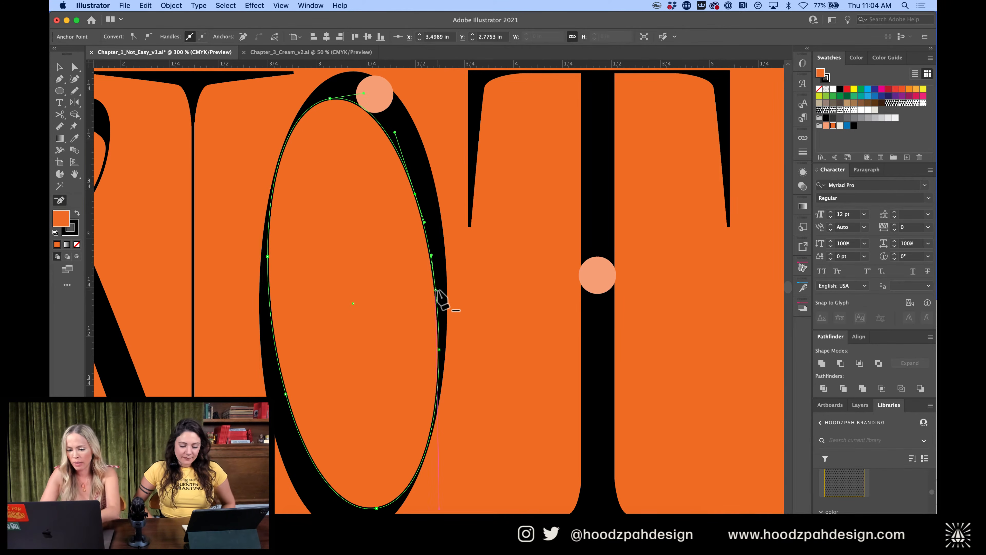
{"action": "left_click", "coordinate": [435, 290]}
{"action": "key", "text": "a"}
{"action": "left_click_drag", "start_coordinate": [439, 326], "coordinate": [445, 296]}
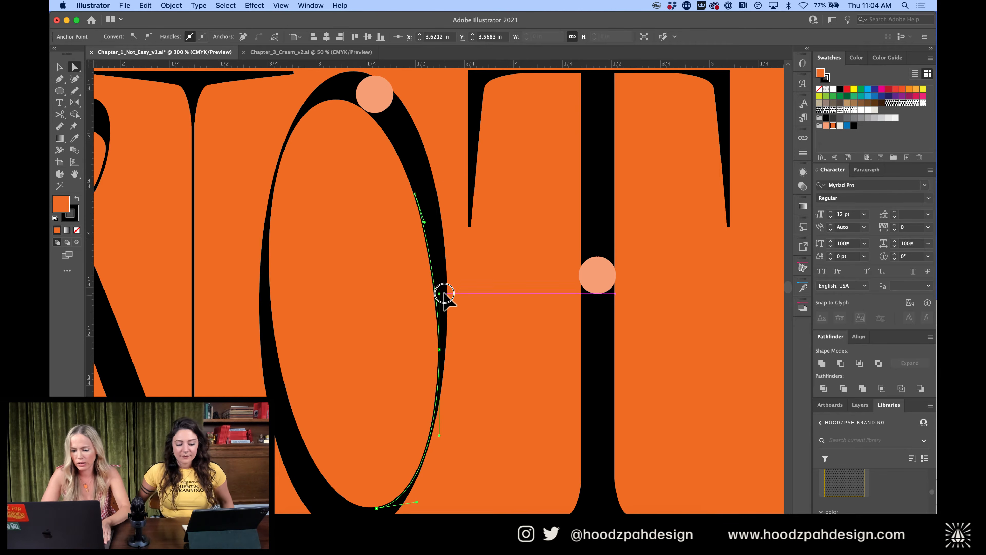
{"action": "left_click", "coordinate": [475, 302]}
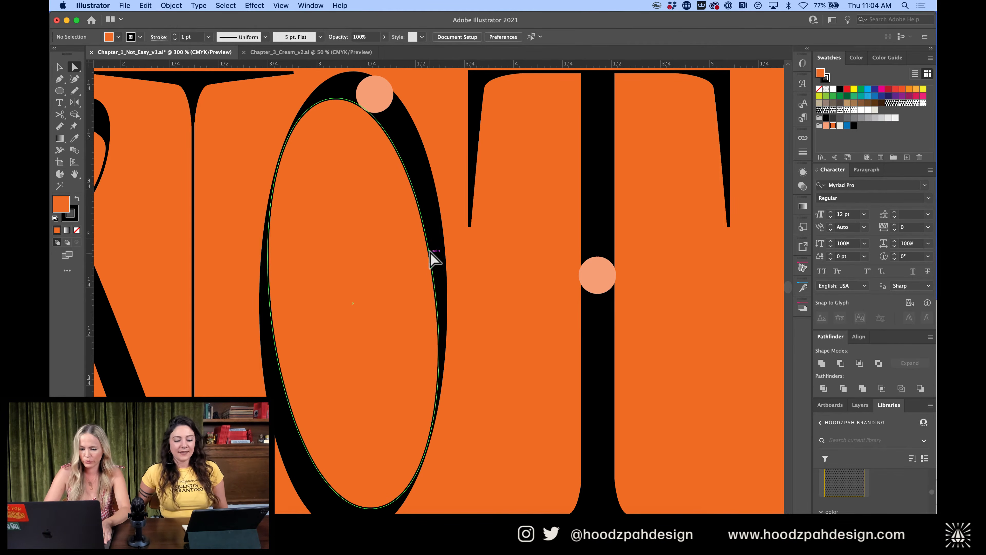
{"action": "key", "text": "super+1"}
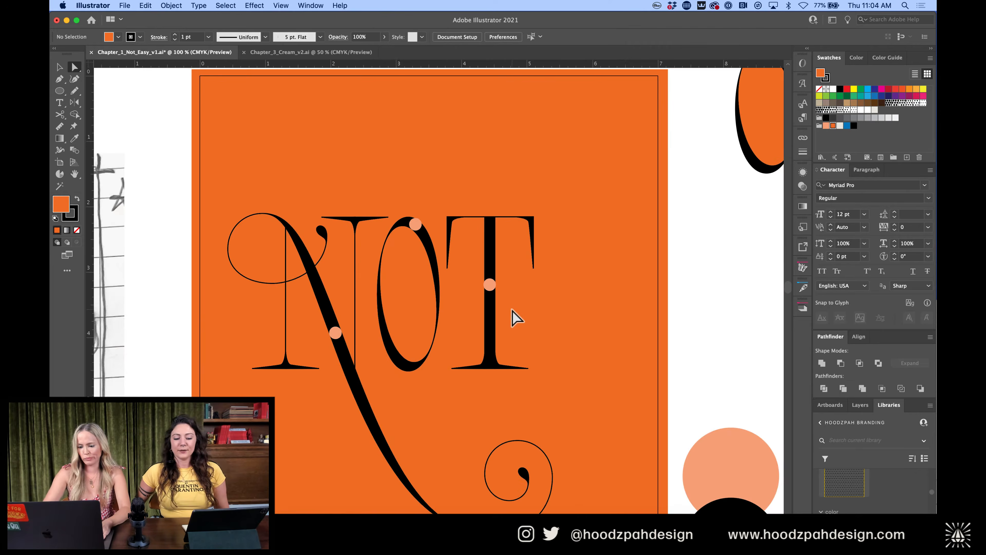
{"action": "key", "text": "super+minus"}
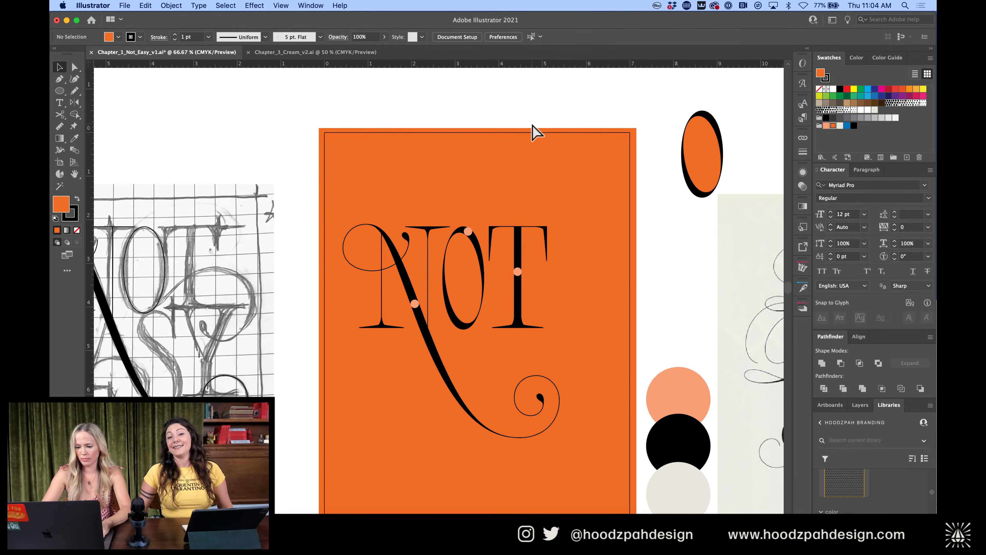
Save the document and shift the peach dot slightly on the O's upper-right stroke
{"action": "key", "text": "super+s"}
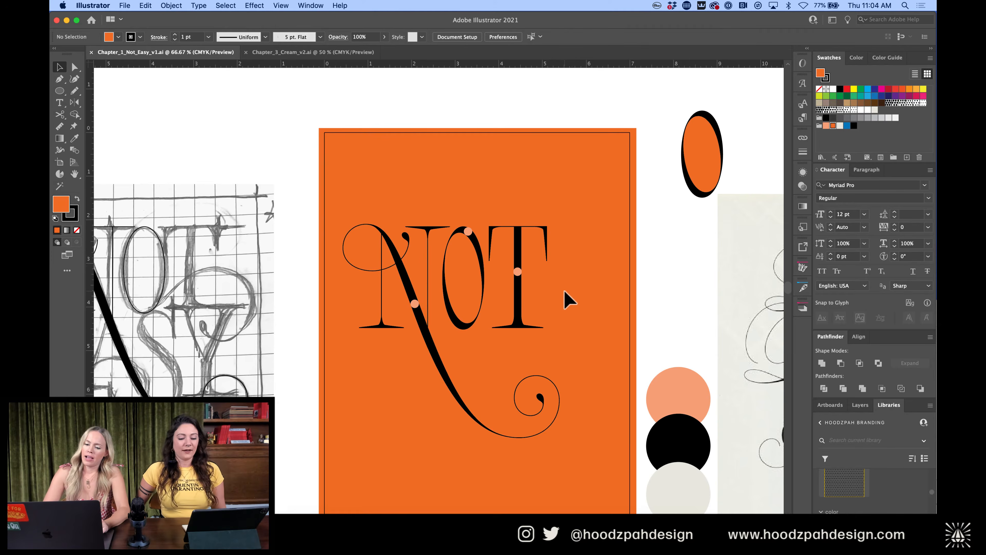
{"action": "scroll", "coordinate": [565, 295], "scroll_direction": "down", "scroll_amount": 2}
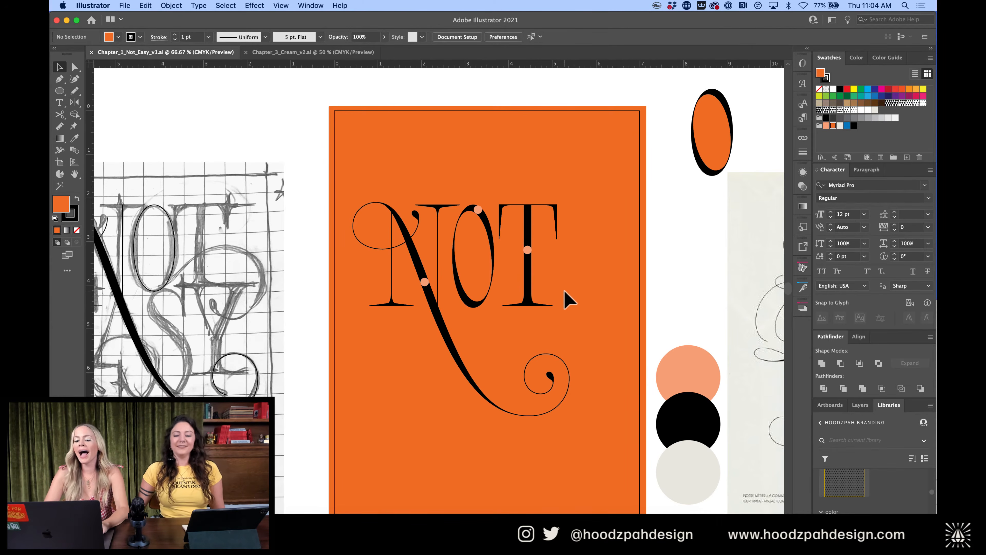
{"action": "key", "text": "super+equal"}
{"action": "key", "text": "super+equal"}
{"action": "scroll", "coordinate": [565, 294], "scroll_direction": "down", "scroll_amount": 4}
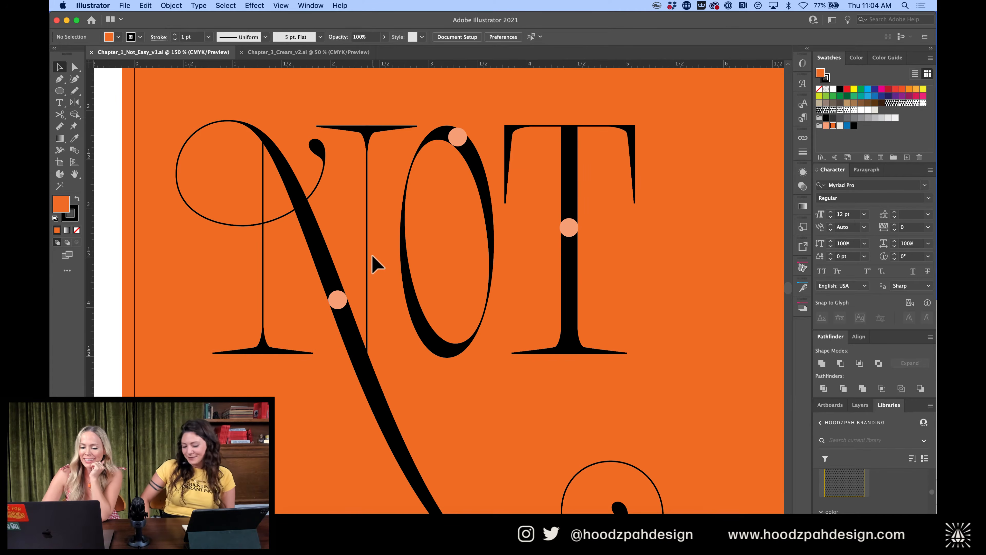
{"action": "left_click", "coordinate": [459, 138]}
{"action": "left_click_drag", "start_coordinate": [460, 141], "coordinate": [462, 139]}
{"action": "left_click", "coordinate": [470, 116]}
Compare the NOT lettering on the orange cover with the pencil sketch beside it
{"action": "key", "text": "super+minus"}
{"action": "key", "text": "super+equal"}
{"action": "key", "text": "super+minus"}
{"action": "key", "text": "super+minus"}
{"action": "key", "text": "super+equal"}
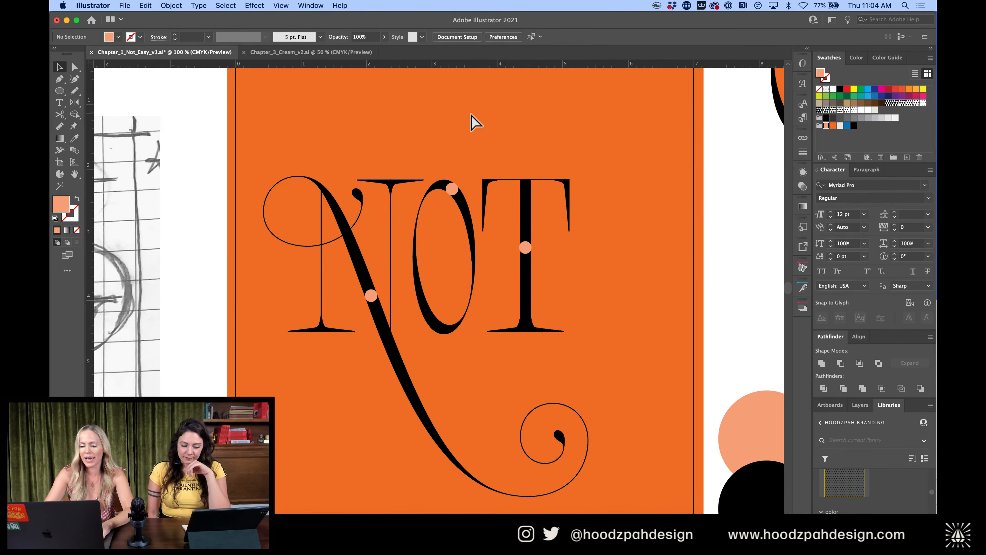
{"action": "key", "text": "super+minus"}
{"action": "key", "text": "super+equal"}
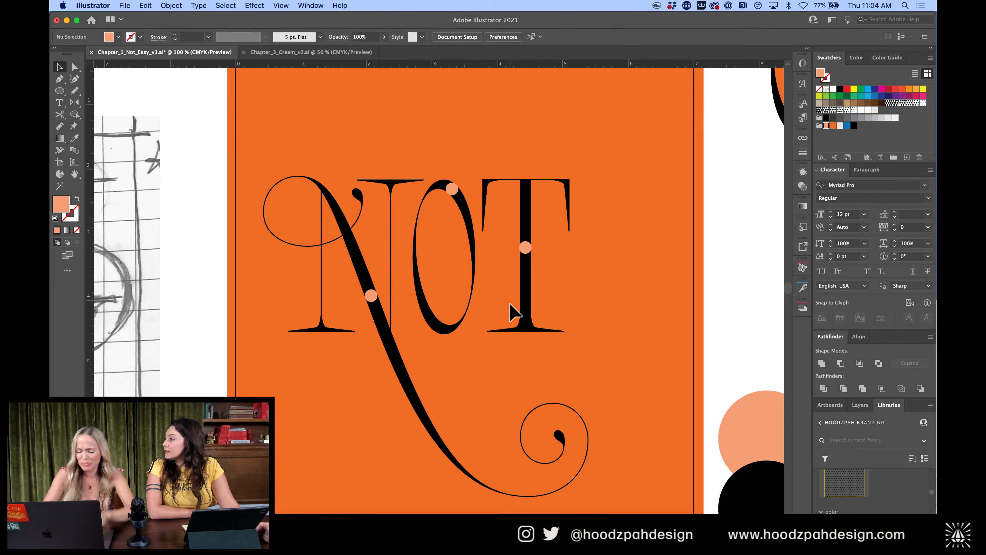
{"action": "key", "text": "super+minus"}
{"action": "key", "text": "super+minus"}
{"action": "key", "text": "super+equal"}
{"action": "scroll", "coordinate": [515, 312], "scroll_direction": "left", "scroll_amount": 4}
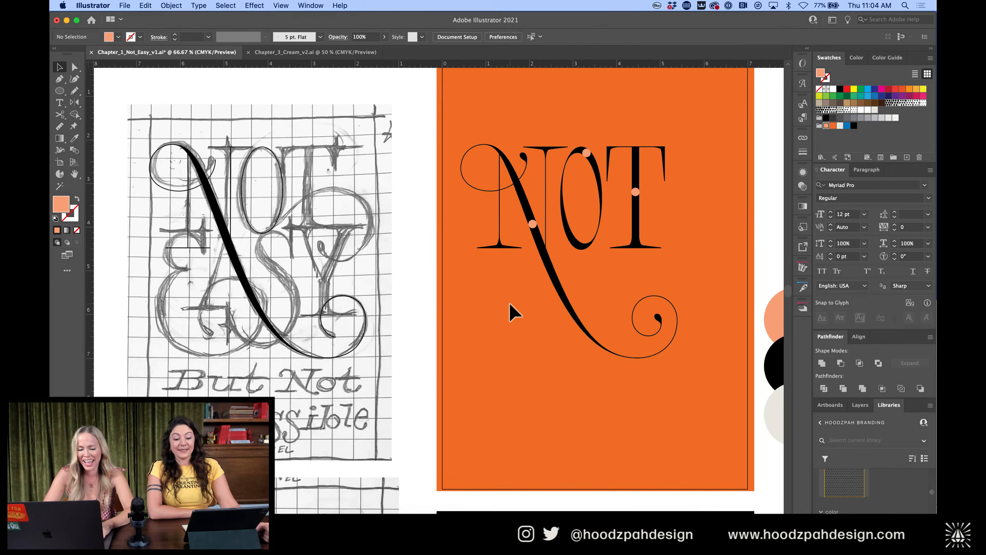
{"action": "scroll", "coordinate": [515, 313], "scroll_direction": "right", "scroll_amount": 6}
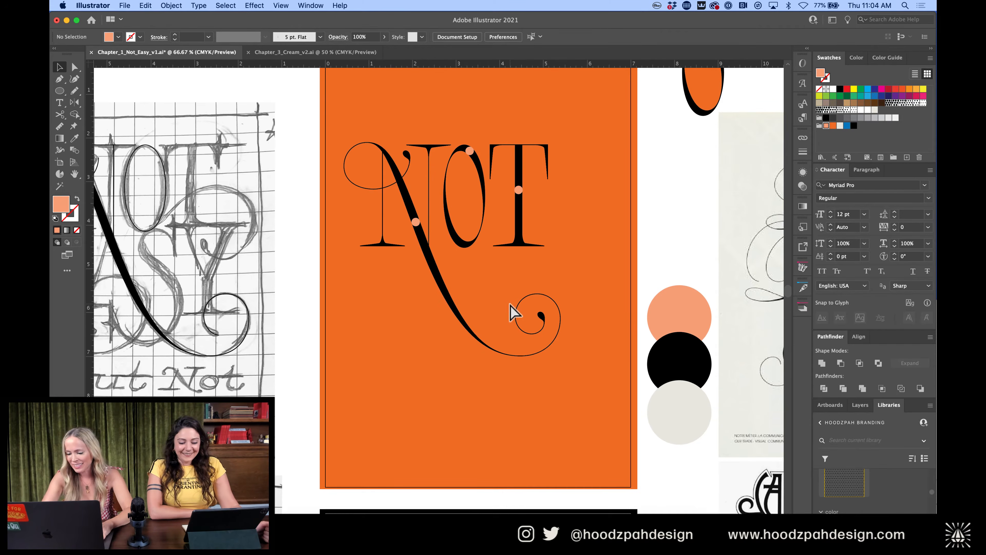
Isolate the N's tail group and duplicate its spiral curve about 0.06 in to the right
{"action": "key", "text": "super+equal"}
{"action": "key", "text": "super+equal"}
{"action": "key", "text": "super+equal"}
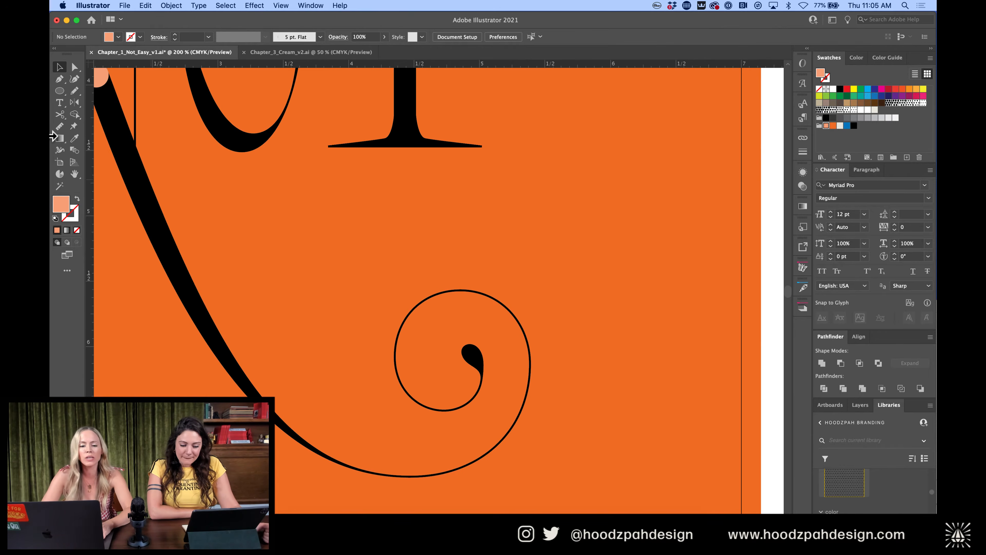
{"action": "double_click", "coordinate": [522, 326]}
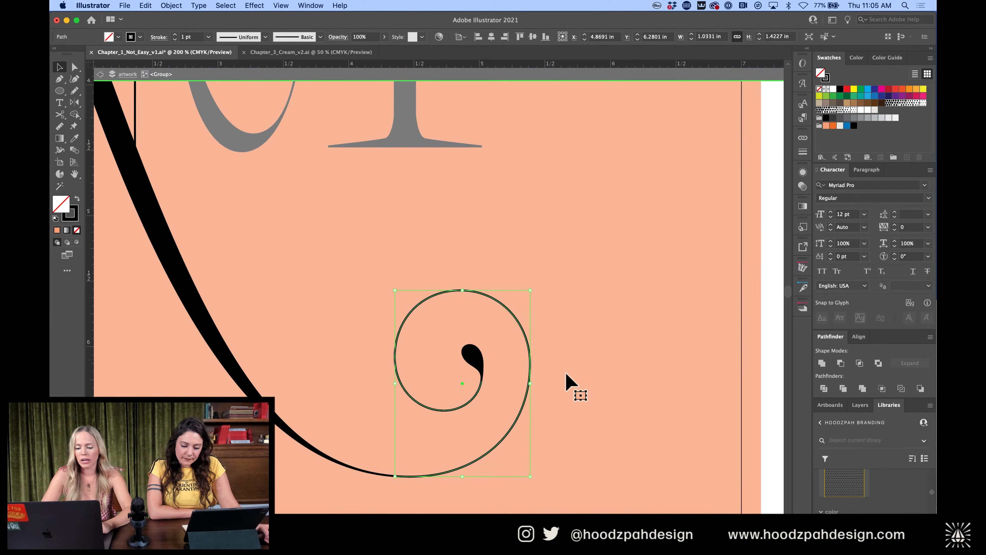
{"action": "left_click_drag", "start_coordinate": [531, 357], "coordinate": [539, 358]}
Cut the duplicated spiral at its top anchor and delete its inner portion, keeping only the outer right arc
{"action": "key", "text": "c"}
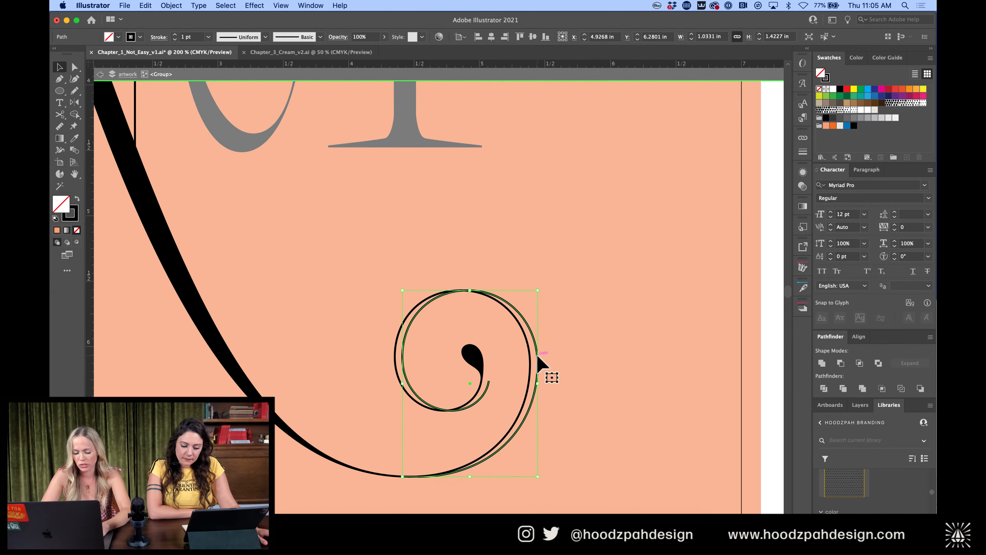
{"action": "left_click", "coordinate": [467, 290]}
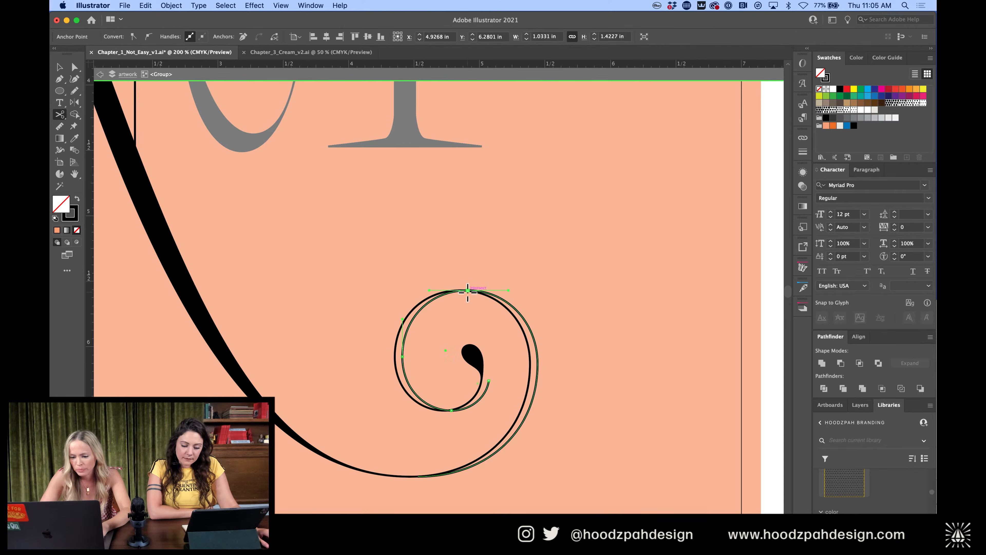
{"action": "key", "text": "Delete"}
Move the duplicate arc's top end 0.06 in left onto the original curl and nudge its rightmost anchor down slightly
{"action": "key", "text": "a"}
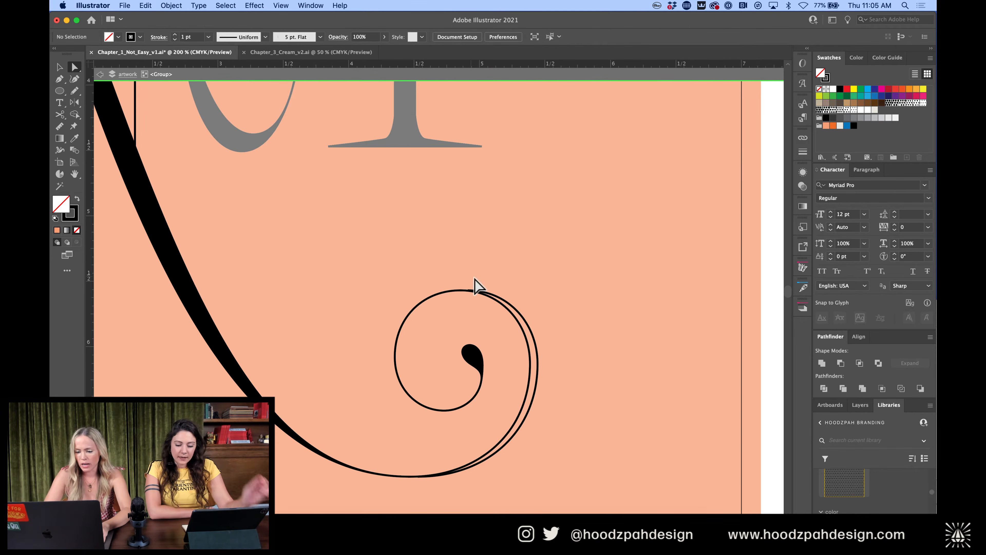
{"action": "left_click", "coordinate": [462, 290]}
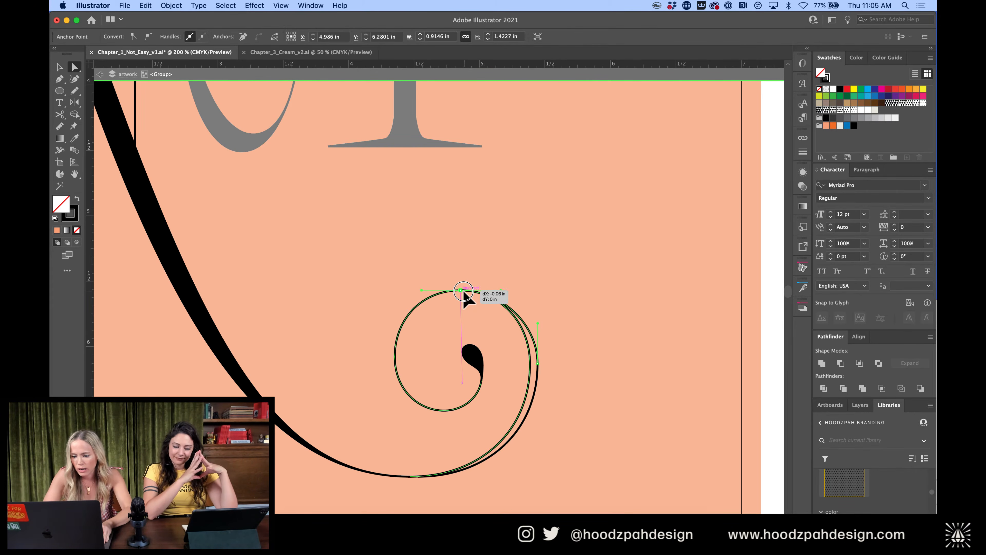
{"action": "left_click", "coordinate": [551, 377]}
{"action": "left_click", "coordinate": [538, 363]}
{"action": "key", "text": "Down"}
{"action": "key", "text": "Down"}
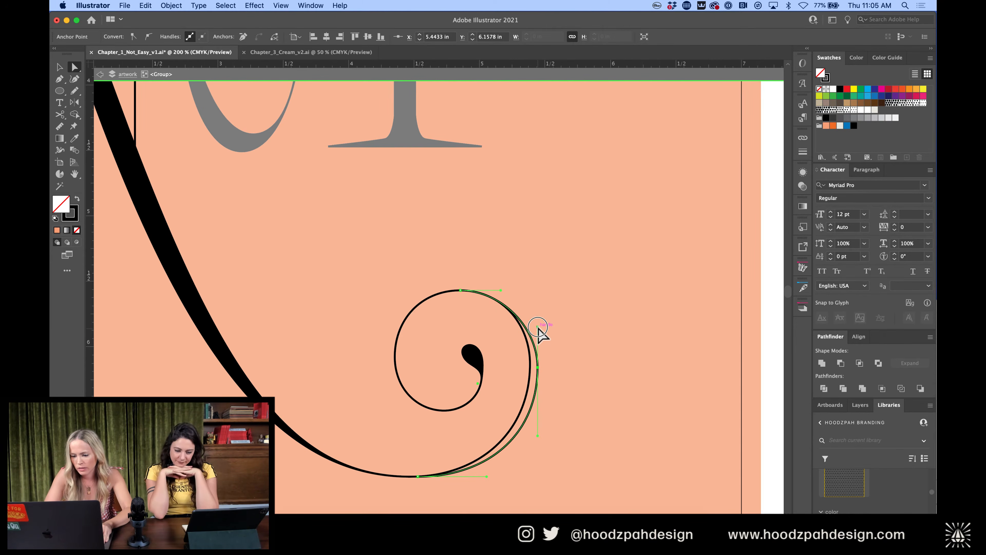
{"action": "left_click", "coordinate": [566, 389]}
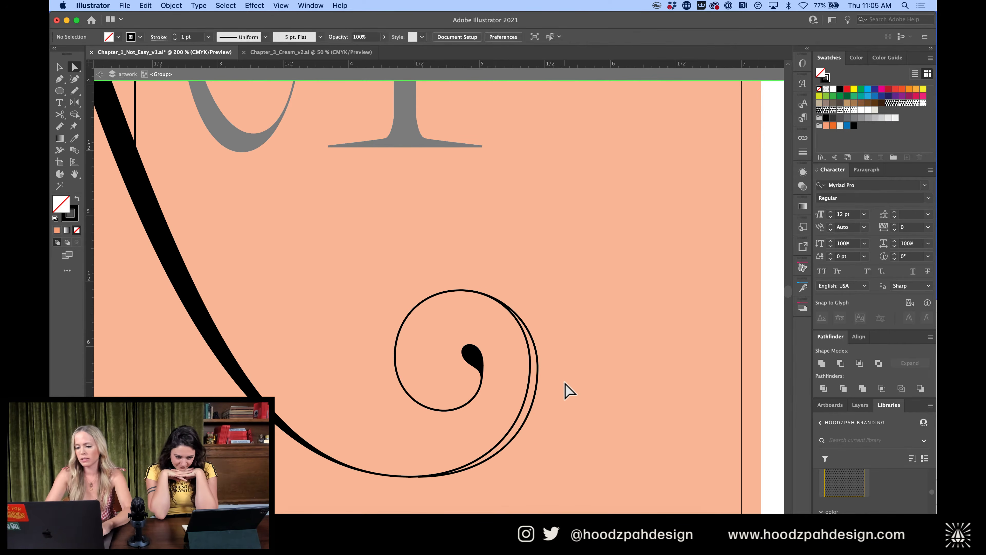
Cut the original spiral curve at its top anchor to separate its outer right arc
{"action": "key", "text": "super+minus"}
{"action": "key", "text": "super+minus"}
{"action": "key", "text": "super+equal"}
{"action": "key", "text": "super+equal"}
{"action": "key", "text": "super+equal"}
{"action": "scroll", "coordinate": [561, 384], "scroll_direction": "down", "scroll_amount": 4}
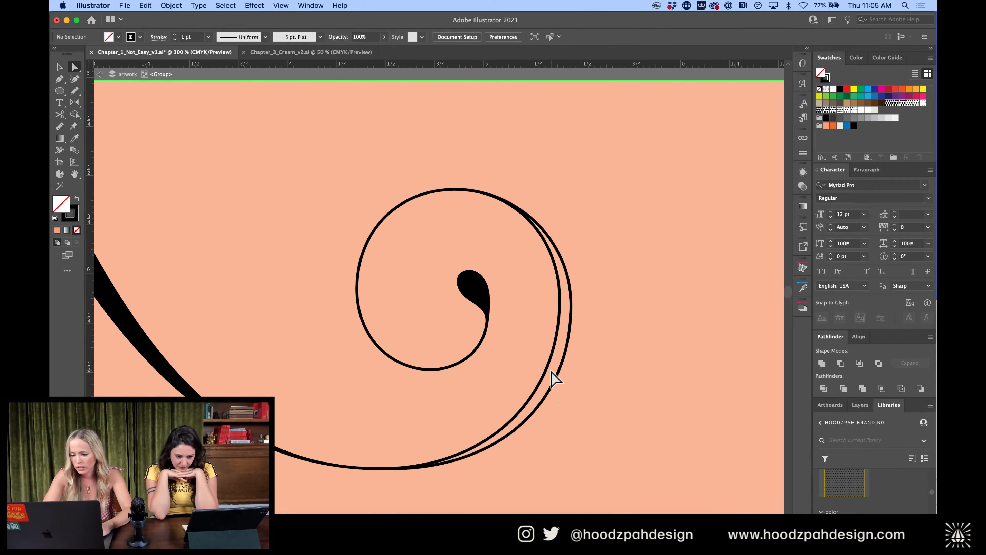
{"action": "left_click", "coordinate": [551, 379]}
{"action": "key", "text": "c"}
{"action": "left_click", "coordinate": [455, 189]}
Shift both outer right arcs clear of the curl and join their top endpoints
{"action": "key", "text": "v"}
{"action": "left_click_drag", "start_coordinate": [596, 270], "coordinate": [534, 319]}
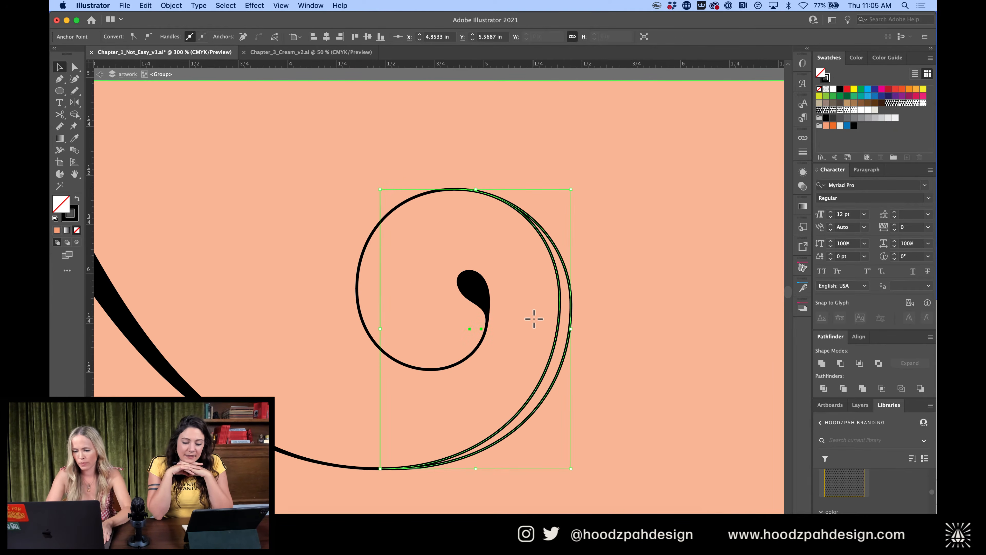
{"action": "key", "text": "shift+Right"}
{"action": "key", "text": "a"}
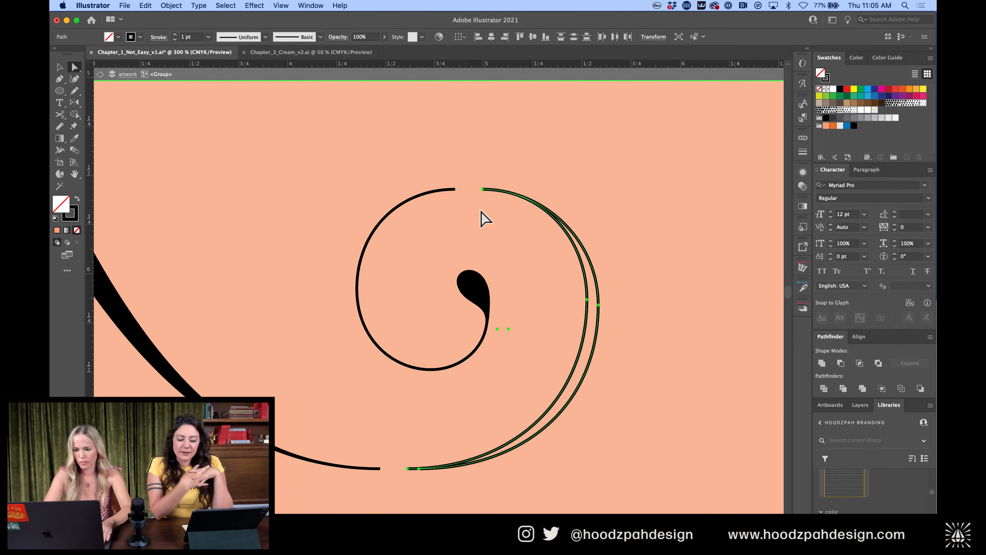
{"action": "left_click_drag", "start_coordinate": [489, 179], "coordinate": [476, 206]}
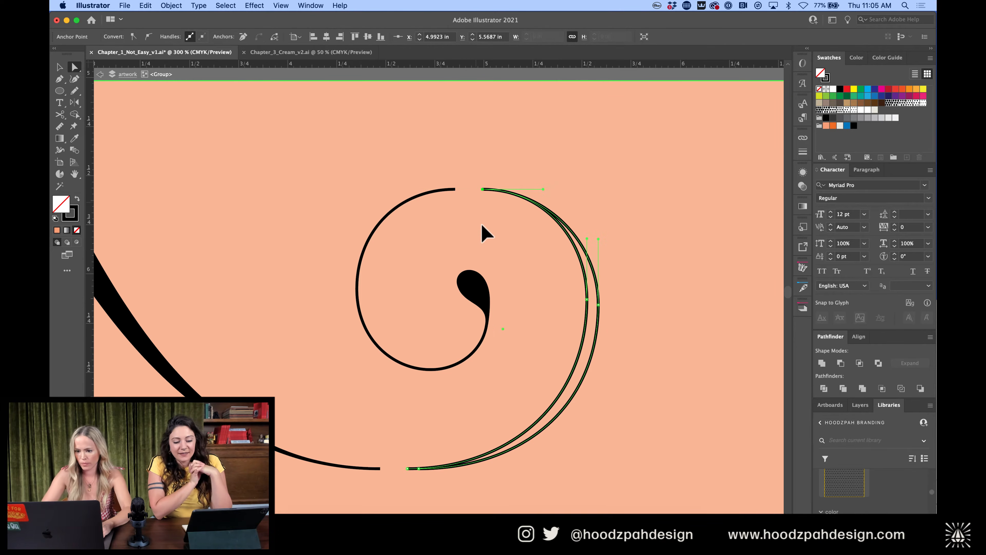
Join the two arcs' bottom endpoints with the Pen tool to close the crescent shape
{"action": "left_click", "coordinate": [418, 469]}
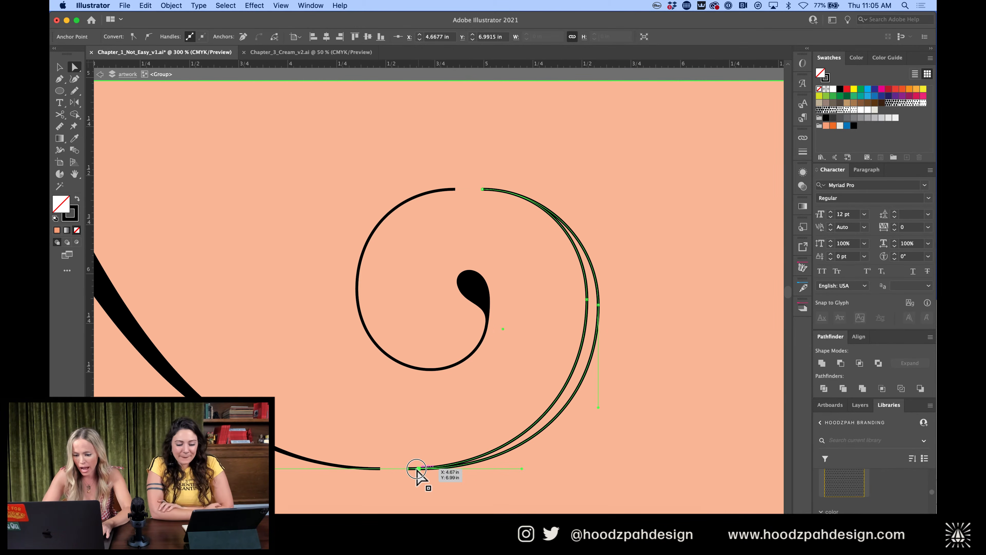
{"action": "left_click", "coordinate": [417, 469], "text": "alt"}
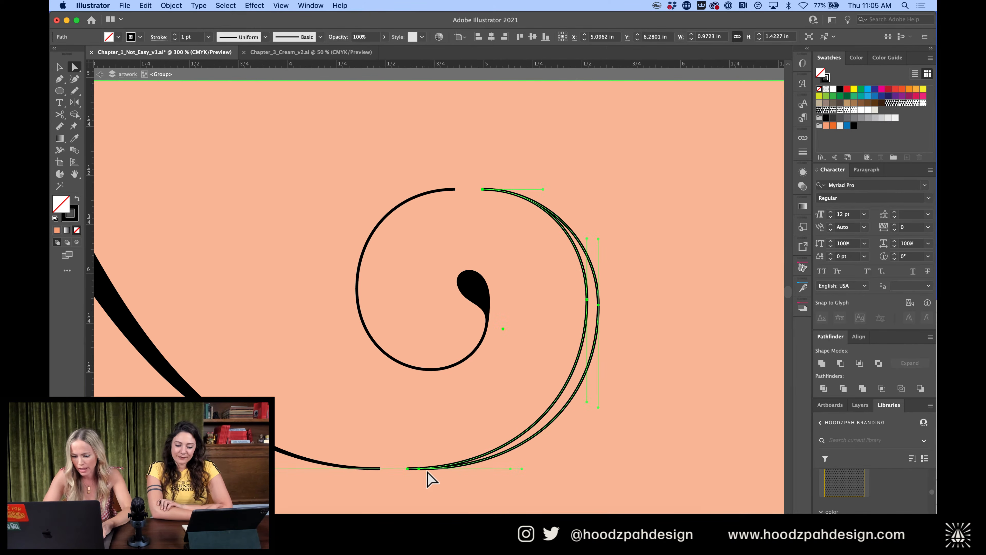
{"action": "key", "text": "p"}
{"action": "left_click", "coordinate": [407, 468]}
{"action": "left_click", "coordinate": [418, 468]}
{"action": "left_click", "coordinate": [470, 412], "text": "super"}
Move the closed crescent back against the curl and fill it with black
{"action": "key", "text": "v"}
{"action": "left_click", "coordinate": [600, 326]}
{"action": "key", "text": "shift+Left"}
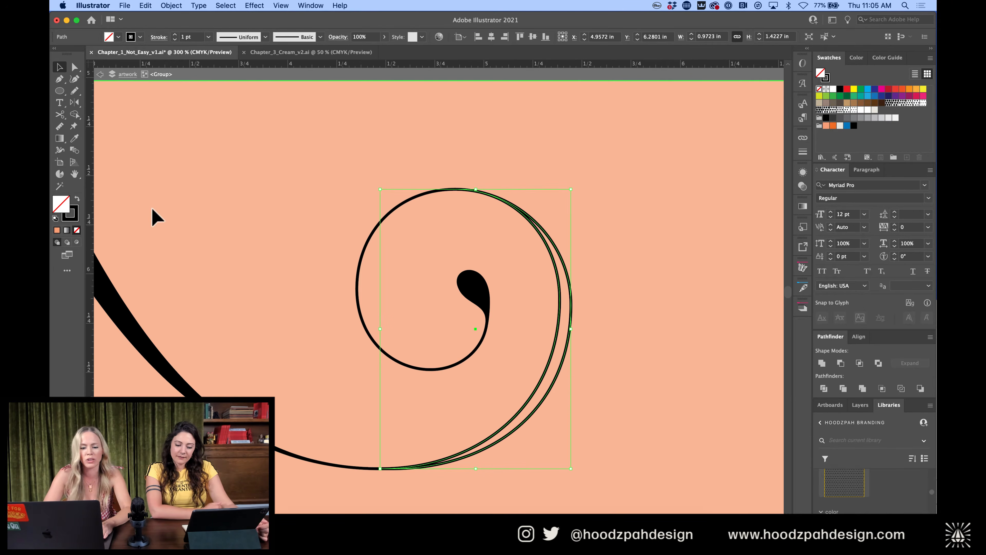
{"action": "left_click_drag", "start_coordinate": [74, 216], "coordinate": [61, 206]}
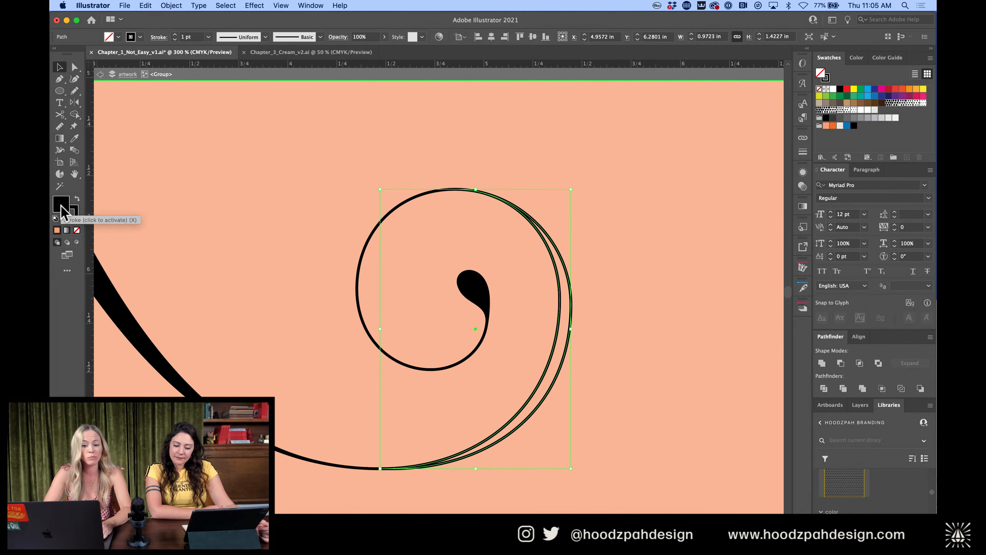
{"action": "left_click", "coordinate": [336, 125]}
Leave the isolated group and examine the thickened curl of the N's tail on the whole cover
{"action": "key", "text": "super+minus"}
{"action": "key", "text": "super+minus"}
{"action": "key", "text": "super+minus"}
{"action": "key", "text": "super+minus"}
{"action": "key", "text": "super+minus"}
{"action": "key", "text": "super+minus"}
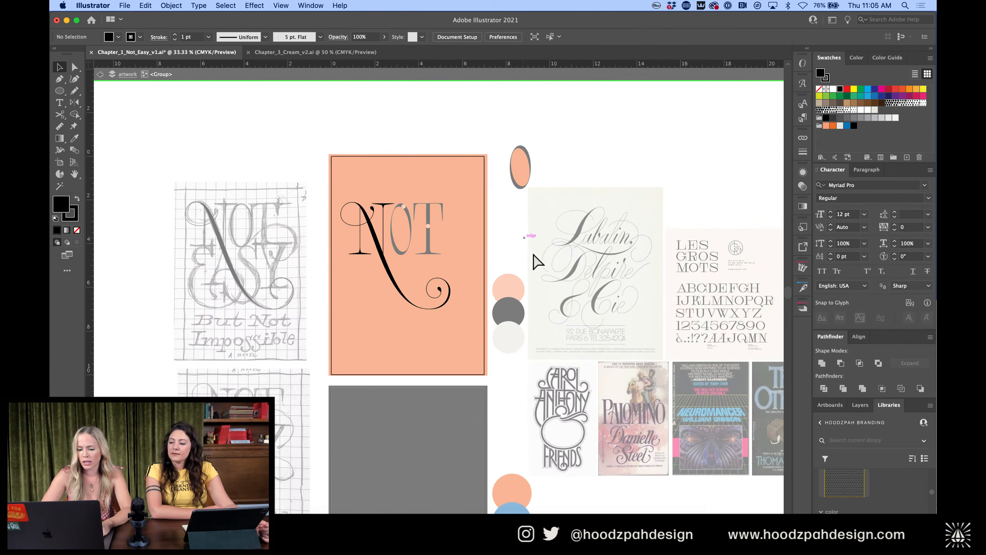
{"action": "key", "text": "super+plus"}
{"action": "key", "text": "super+plus"}
{"action": "scroll", "coordinate": [517, 256], "scroll_direction": "up", "scroll_amount": 2}
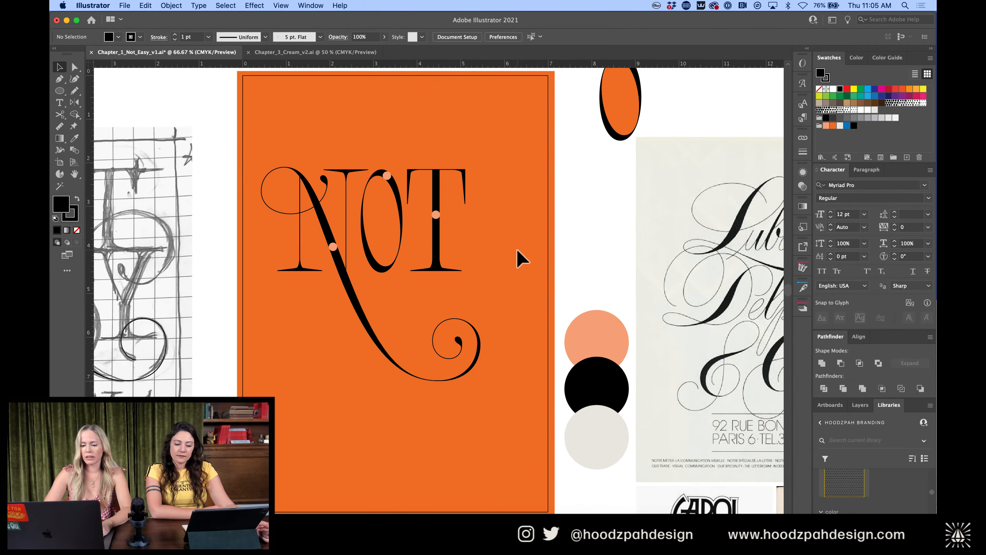
Select the entire NOT lettering with its dots and move it to the right on the orange artboard
{"action": "left_click_drag", "start_coordinate": [506, 159], "coordinate": [280, 432]}
{"action": "key", "text": "shift+Right"}
{"action": "key", "text": "shift+Right"}
{"action": "key", "text": "shift+Right"}
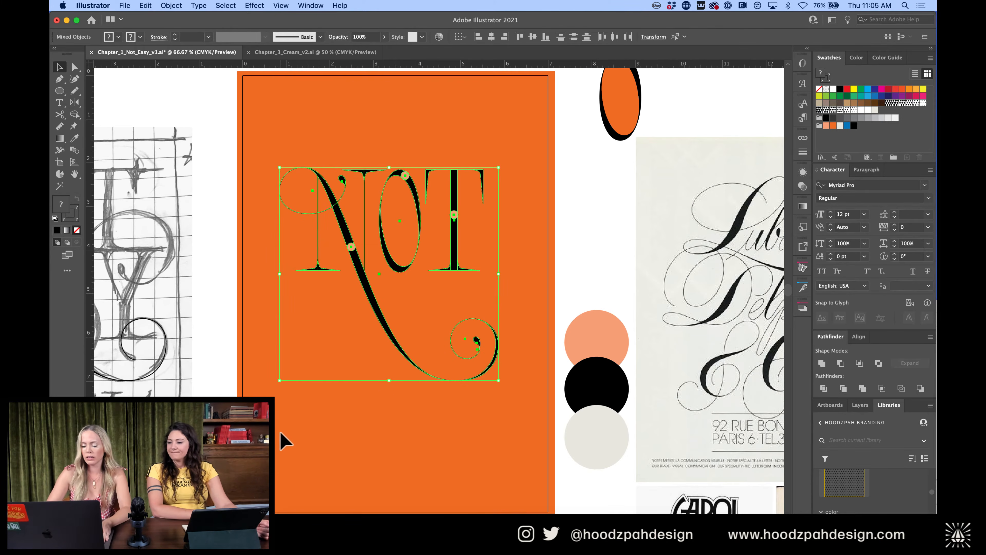
Show the guides and nudge the NOT lettering slightly left to centre it between the margin guides
{"action": "key", "text": "super+minus"}
{"action": "key", "text": "super+minus"}
{"action": "key", "text": "super+semicolon"}
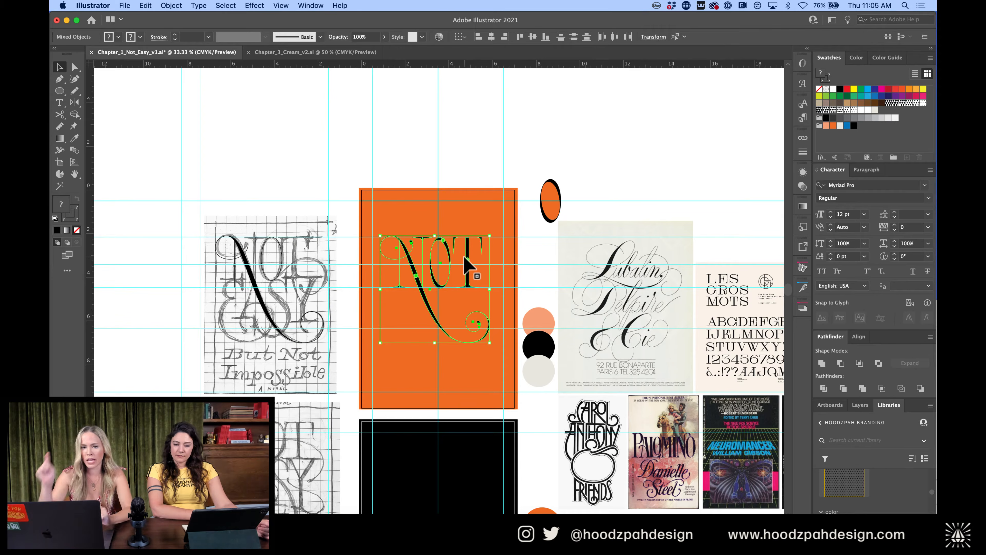
{"action": "key", "text": "super+equal"}
{"action": "key", "text": "super+equal"}
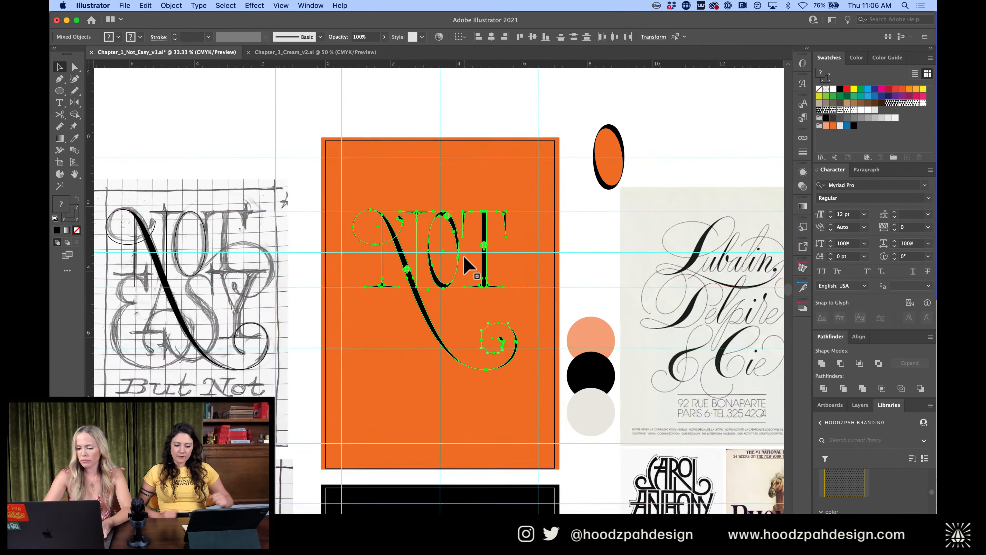
{"action": "key", "text": "Left"}
{"action": "key", "text": "Left"}
{"action": "key", "text": "Left"}
{"action": "key", "text": "Left"}
{"action": "key", "text": "Left"}
{"action": "key", "text": "Left"}
{"action": "key", "text": "Left"}
{"action": "key", "text": "Left"}
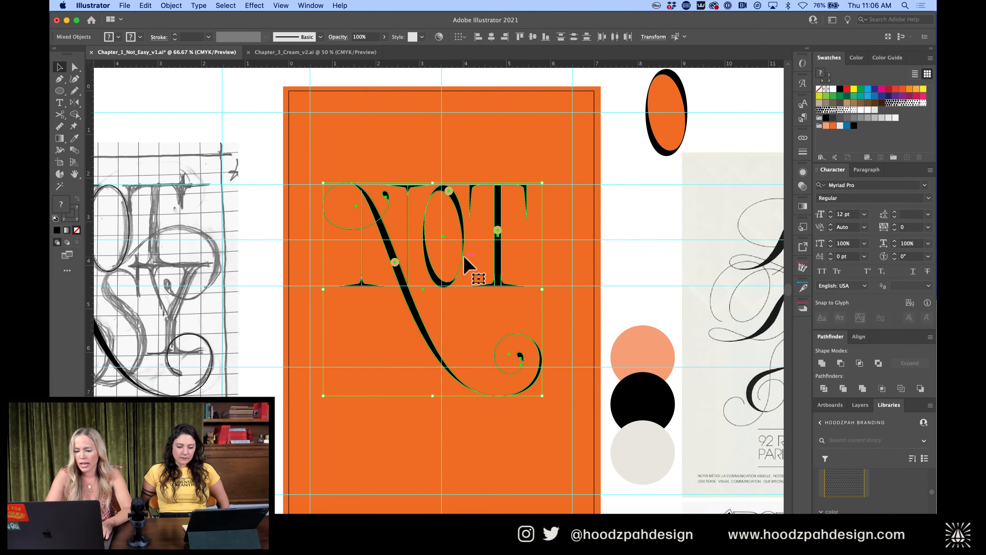
Copy the NOT lettering from the orange artboard and paste it onto the black artboard below
{"action": "key", "text": "super+minus"}
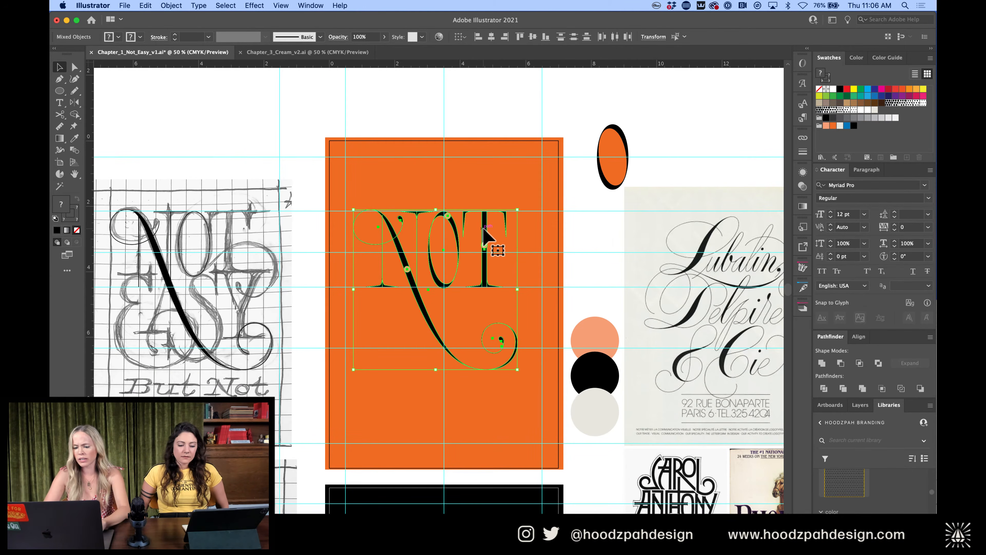
{"action": "key", "text": "a"}
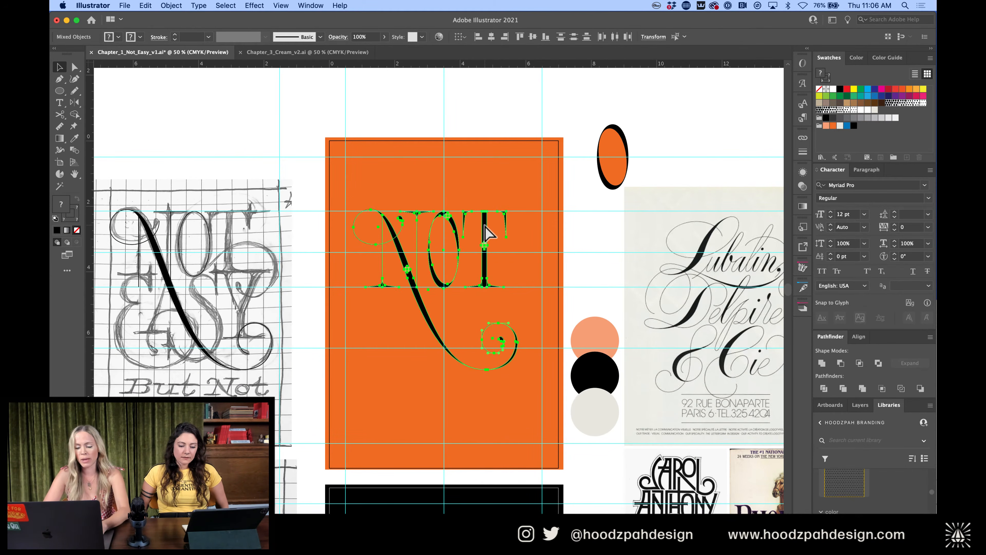
{"action": "scroll", "coordinate": [484, 225], "scroll_direction": "down", "scroll_amount": 10}
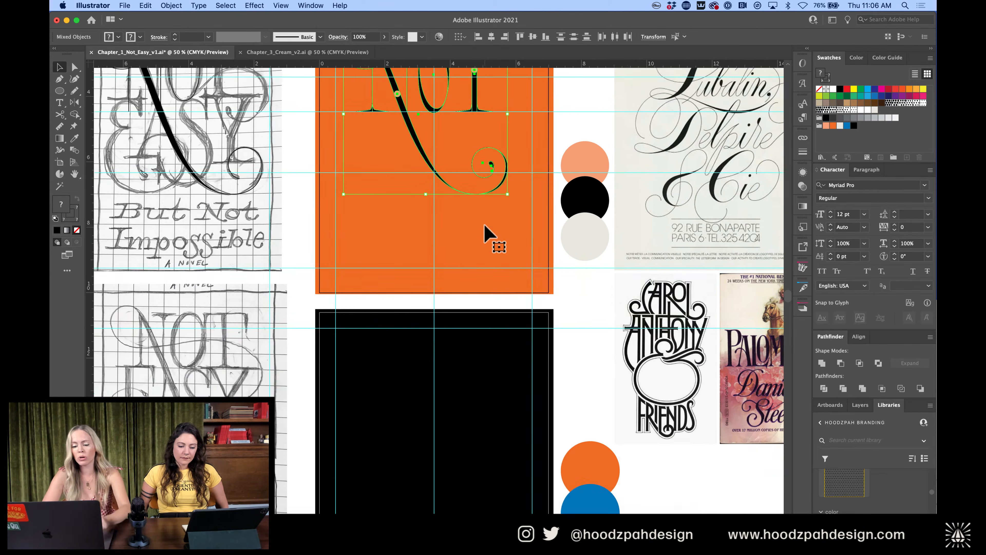
{"action": "scroll", "coordinate": [485, 225], "scroll_direction": "down", "scroll_amount": 5}
{"action": "left_click", "coordinate": [485, 378]}
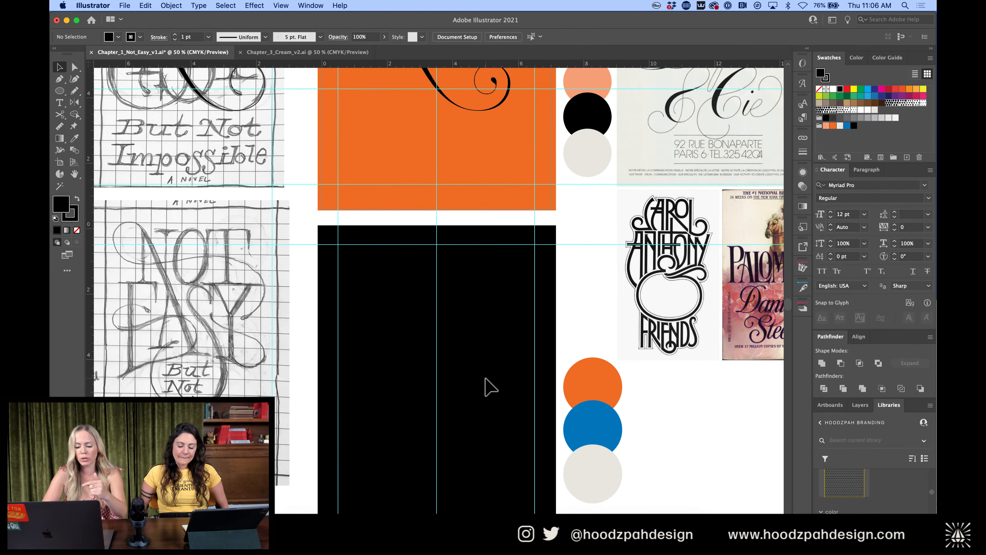
{"action": "key", "text": "cmd+v"}
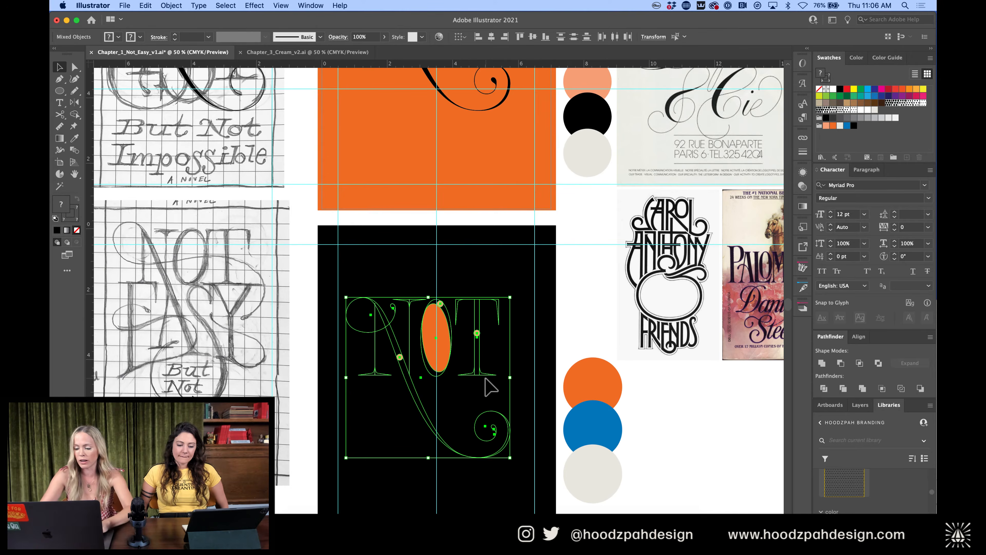
{"action": "key", "text": "cmd+equal"}
{"action": "key", "text": "cmd+equal"}
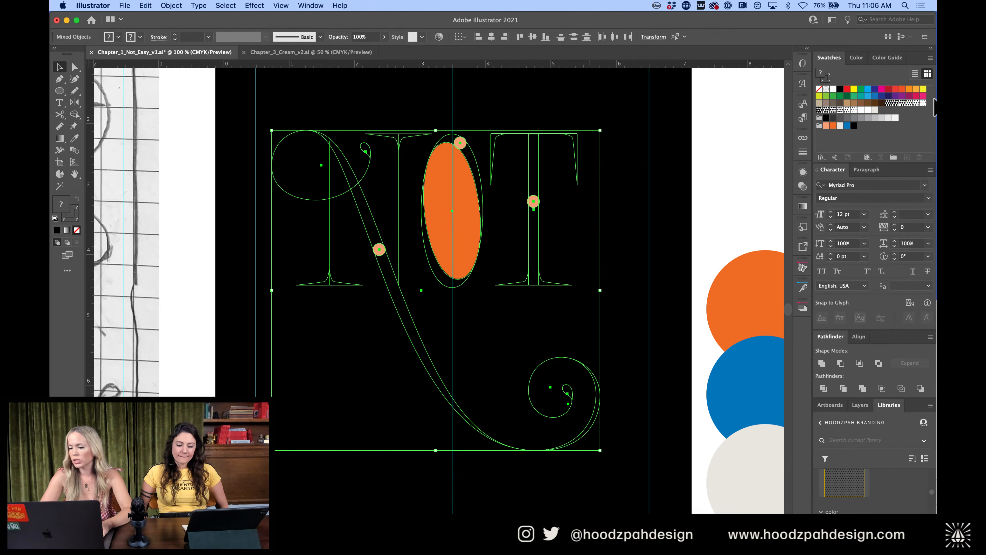
Isolate the NOT group on the black artboard and delete the three peach dots from its letters
{"action": "left_click", "coordinate": [833, 126]}
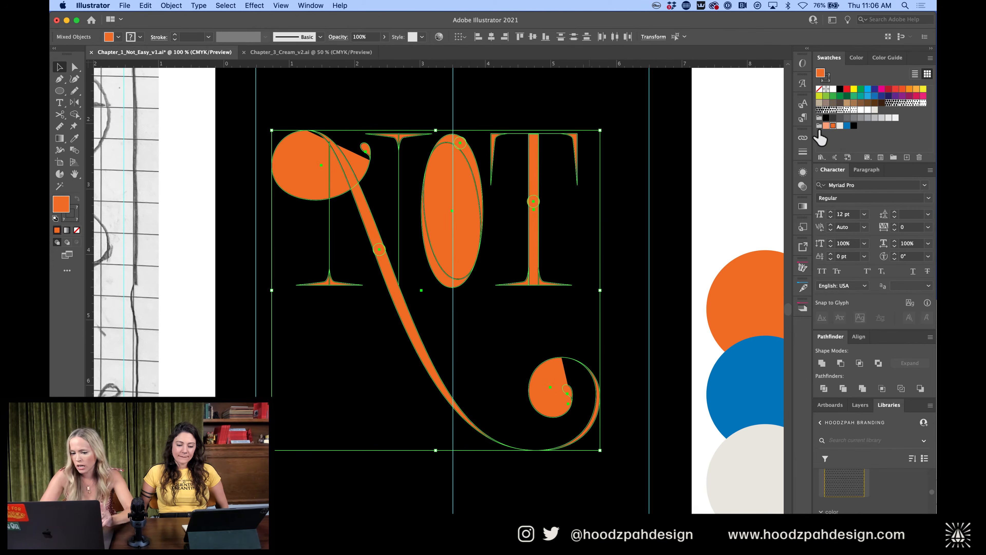
{"action": "key", "text": "cmd+z"}
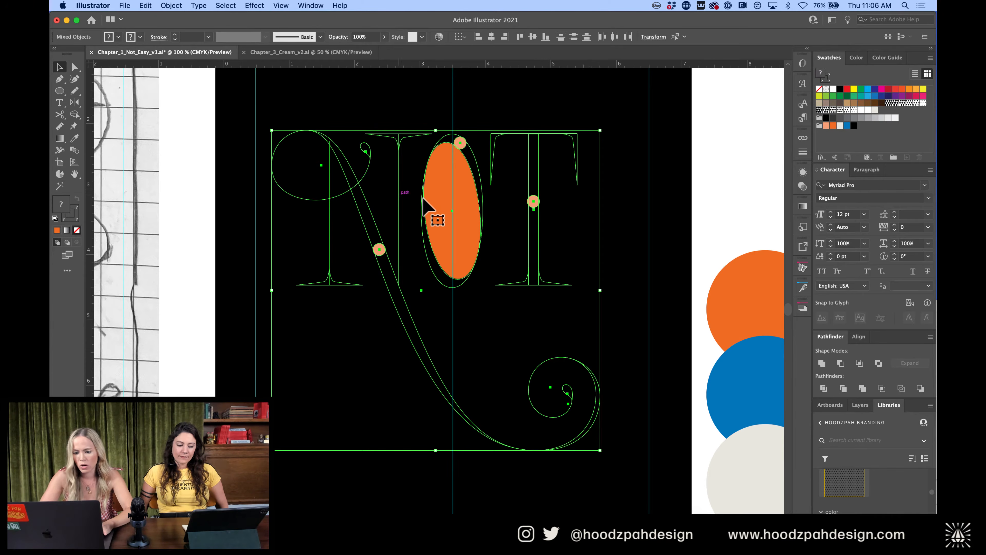
{"action": "double_click", "coordinate": [470, 188]}
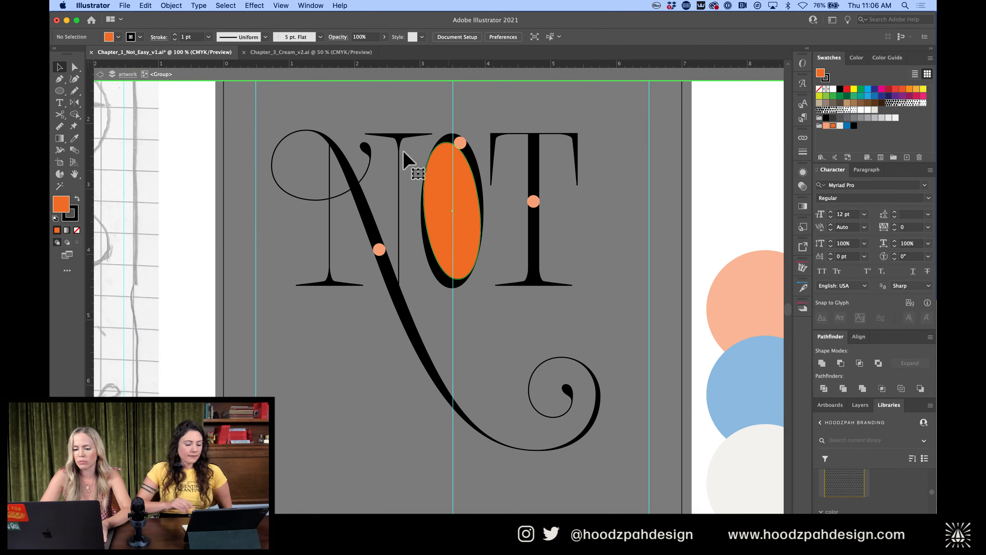
{"action": "left_click", "coordinate": [456, 209]}
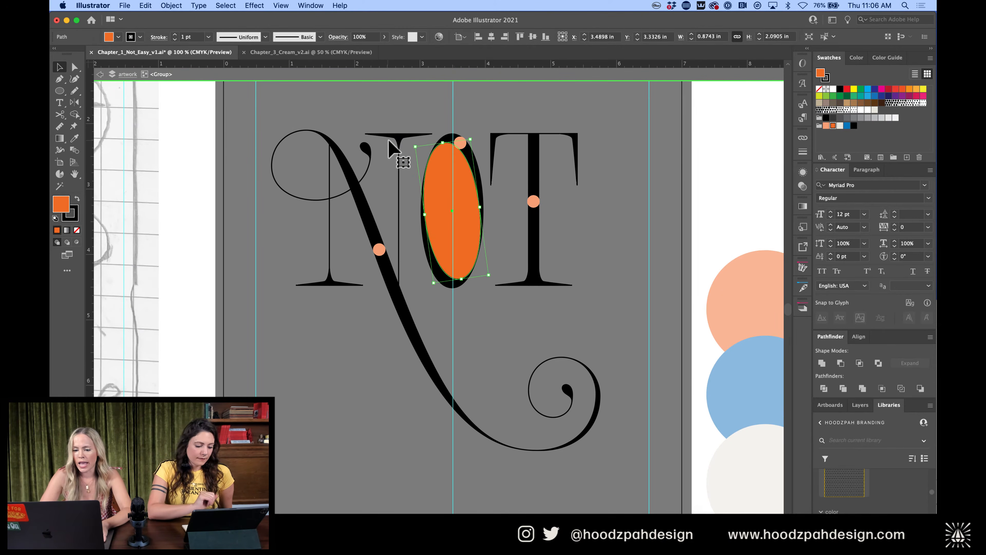
{"action": "left_click", "coordinate": [460, 143]}
{"action": "key", "text": "Delete"}
{"action": "left_click", "coordinate": [535, 202]}
{"action": "key", "text": "Delete"}
{"action": "left_click", "coordinate": [379, 249]}
{"action": "key", "text": "Delete"}
Try a black and a blue fill on the inner oval of the O
{"action": "left_click", "coordinate": [475, 237]}
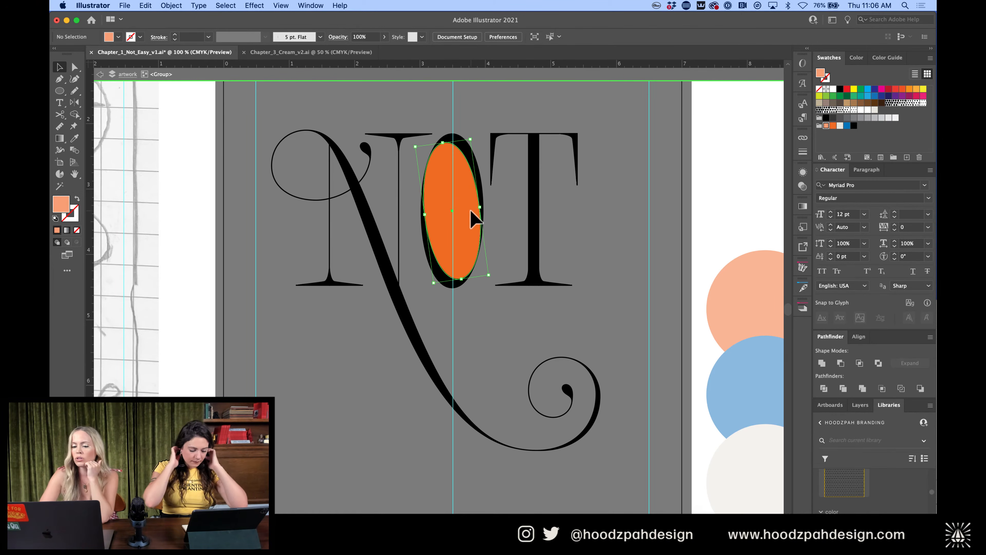
{"action": "left_click", "coordinate": [853, 125]}
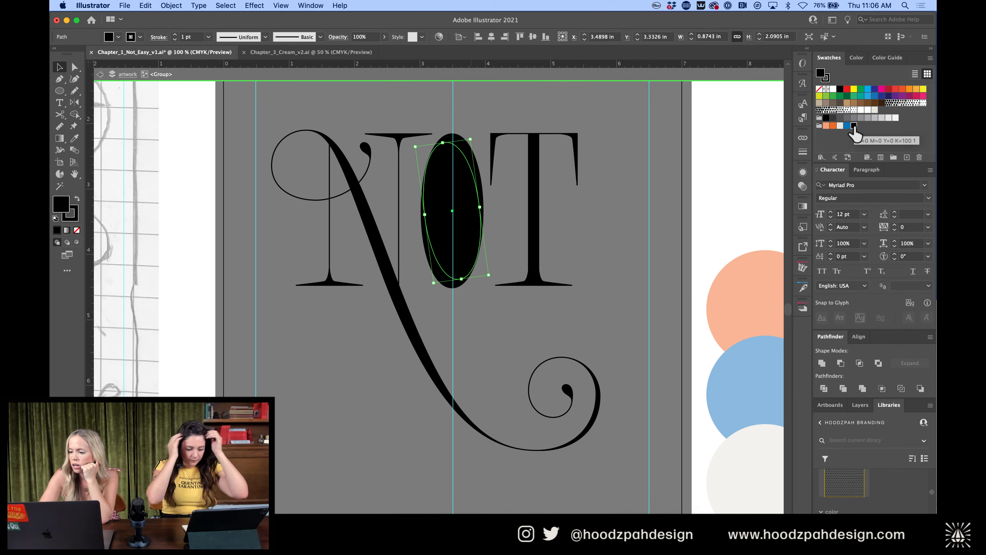
{"action": "left_click", "coordinate": [847, 125]}
{"action": "left_click", "coordinate": [379, 125]}
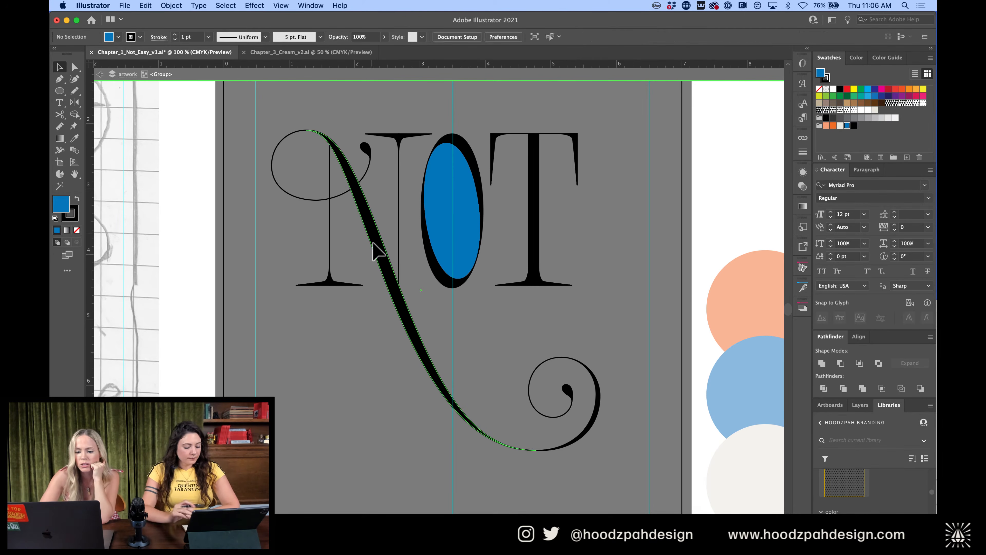
Select all filled letter shapes sharing the appearance of the N's diagonal and recolour them blue
{"action": "left_click", "coordinate": [374, 244]}
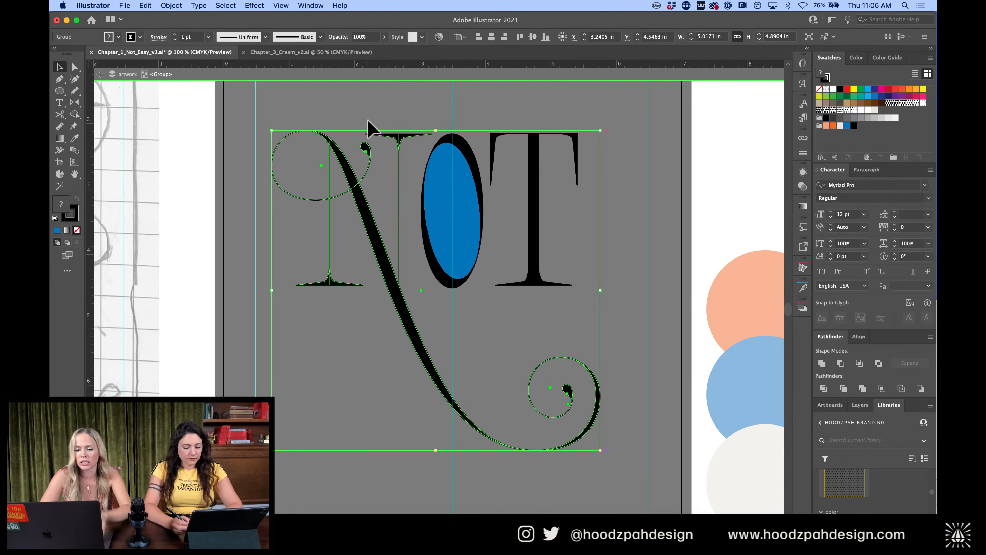
{"action": "key", "text": "a"}
{"action": "left_click", "coordinate": [373, 233]}
{"action": "left_click", "coordinate": [226, 5]}
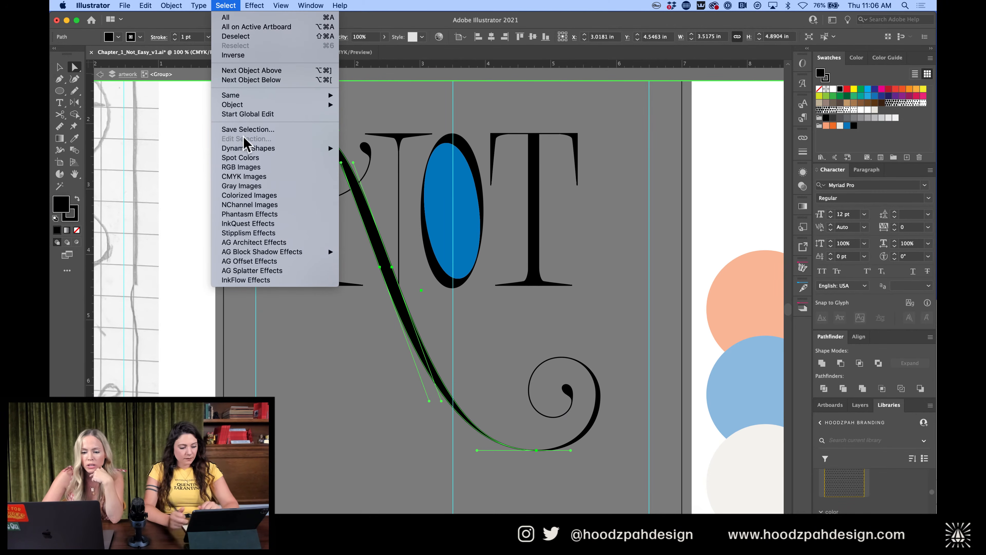
{"action": "mouse_move", "coordinate": [249, 100]}
{"action": "left_click", "coordinate": [378, 96]}
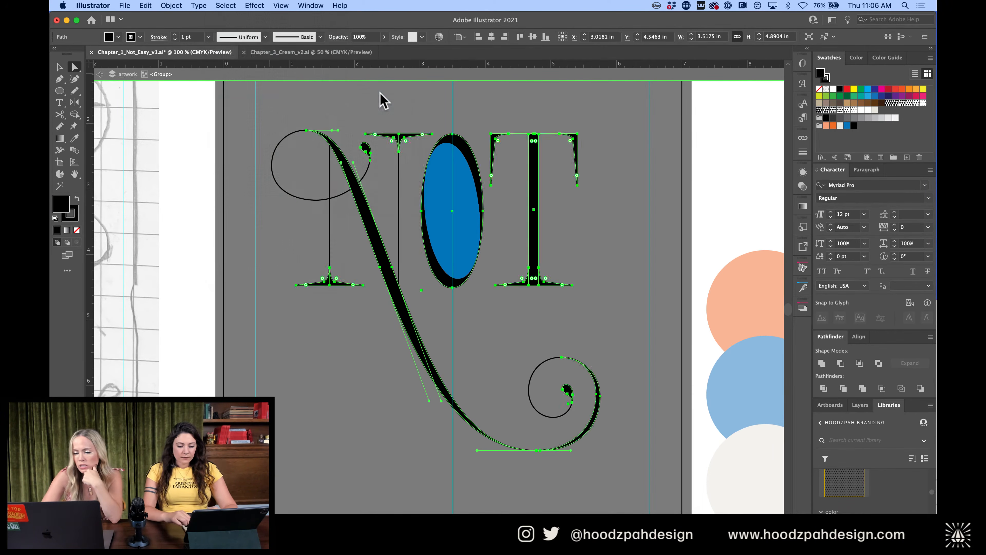
{"action": "left_click", "coordinate": [832, 125]}
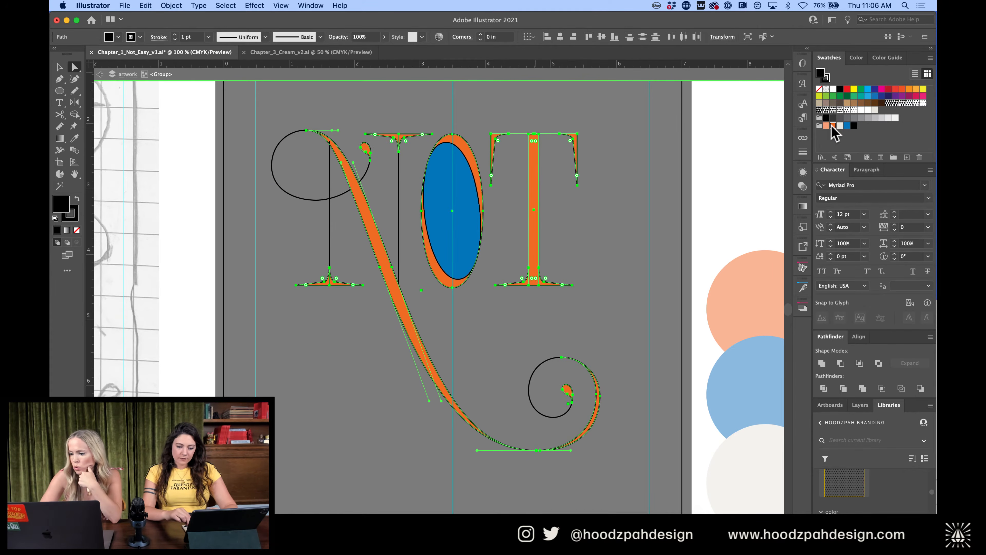
{"action": "left_click", "coordinate": [846, 125]}
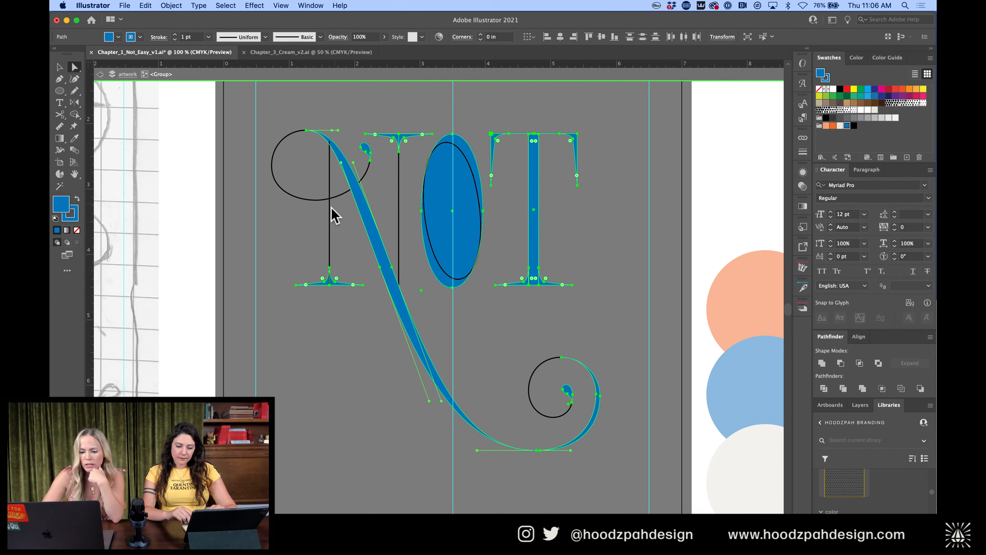
Select all thin unfilled lines sharing the appearance of the N's curl and set their stroke to blue
{"action": "left_click", "coordinate": [310, 199]}
{"action": "left_click", "coordinate": [227, 6]}
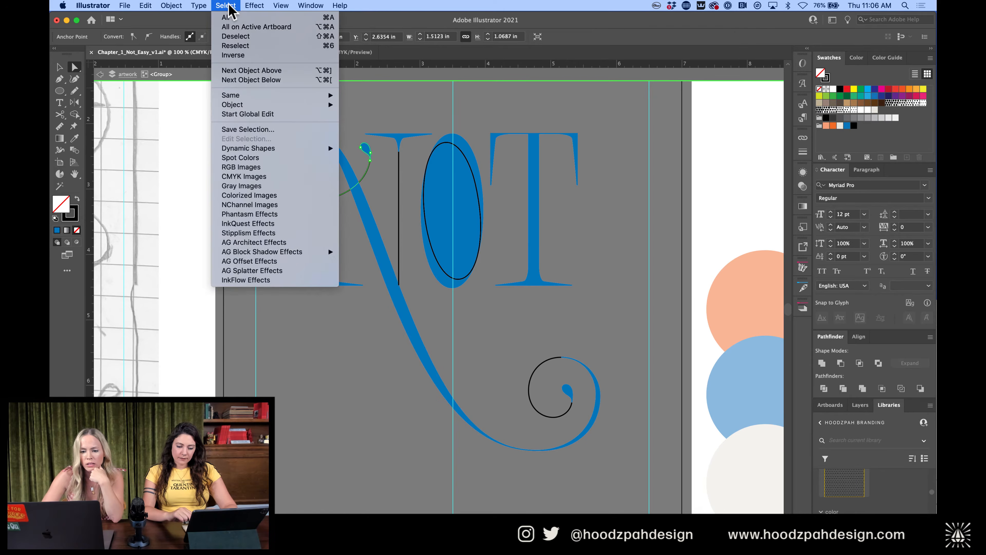
{"action": "mouse_move", "coordinate": [253, 94]}
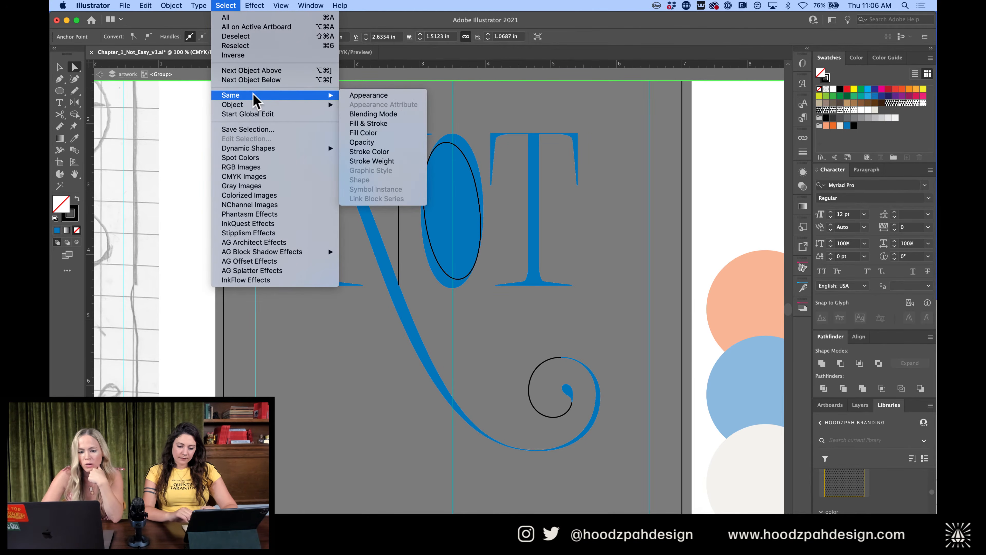
{"action": "left_click", "coordinate": [369, 96]}
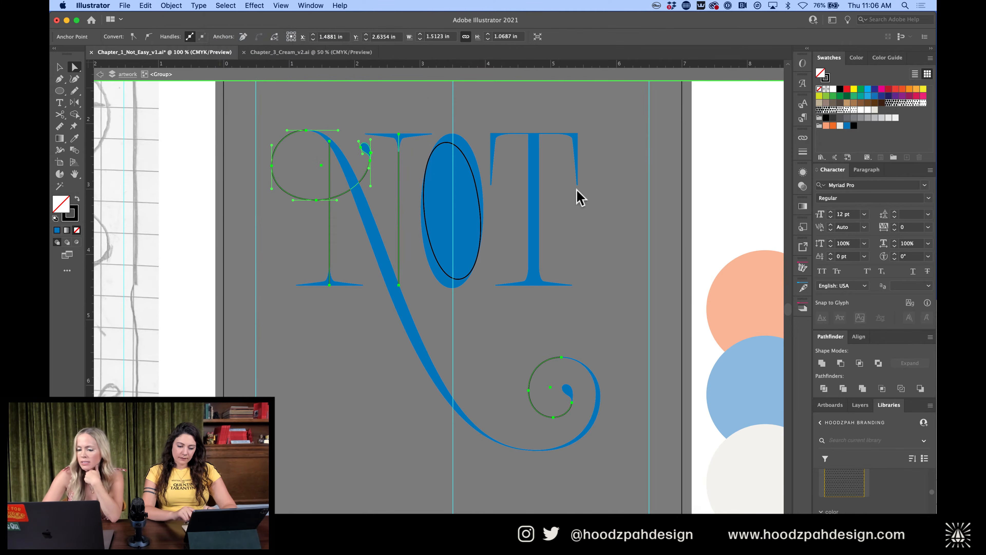
{"action": "left_click", "coordinate": [826, 78]}
{"action": "left_click", "coordinate": [846, 125]}
Give the O's inner oval a black fill and a blue stroke
{"action": "left_click", "coordinate": [471, 212]}
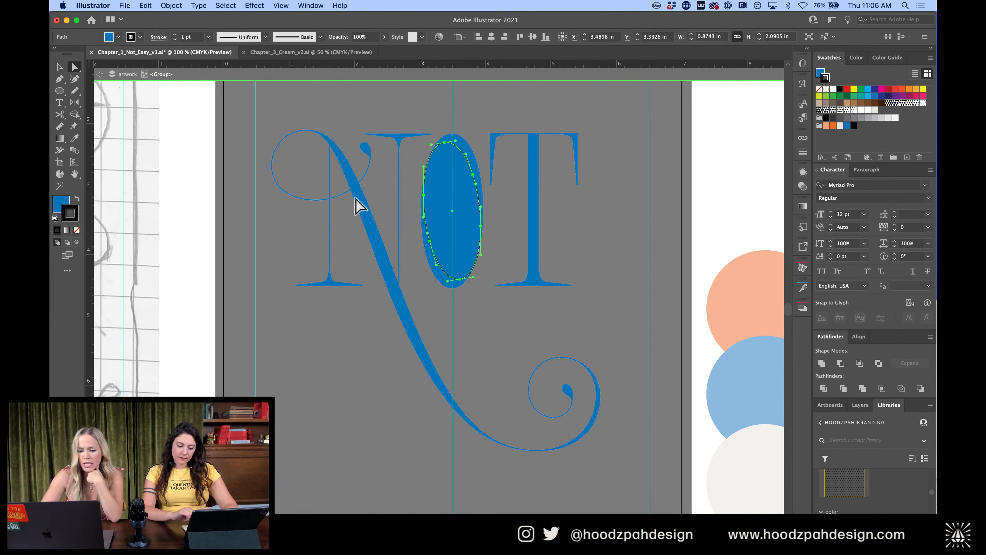
{"action": "left_click", "coordinate": [62, 202]}
{"action": "left_click_drag", "start_coordinate": [70, 213], "coordinate": [61, 201]}
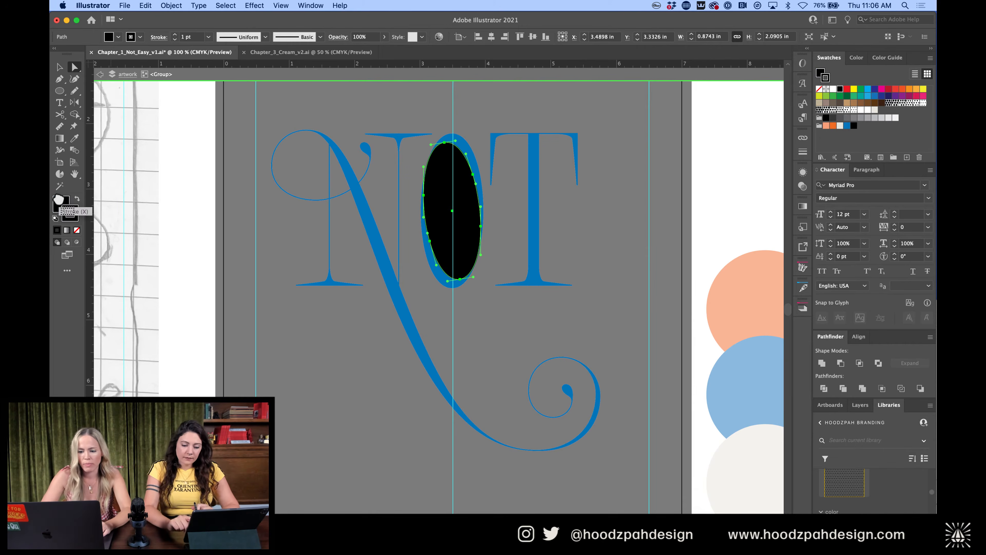
{"action": "left_click", "coordinate": [847, 126]}
{"action": "left_click", "coordinate": [601, 196]}
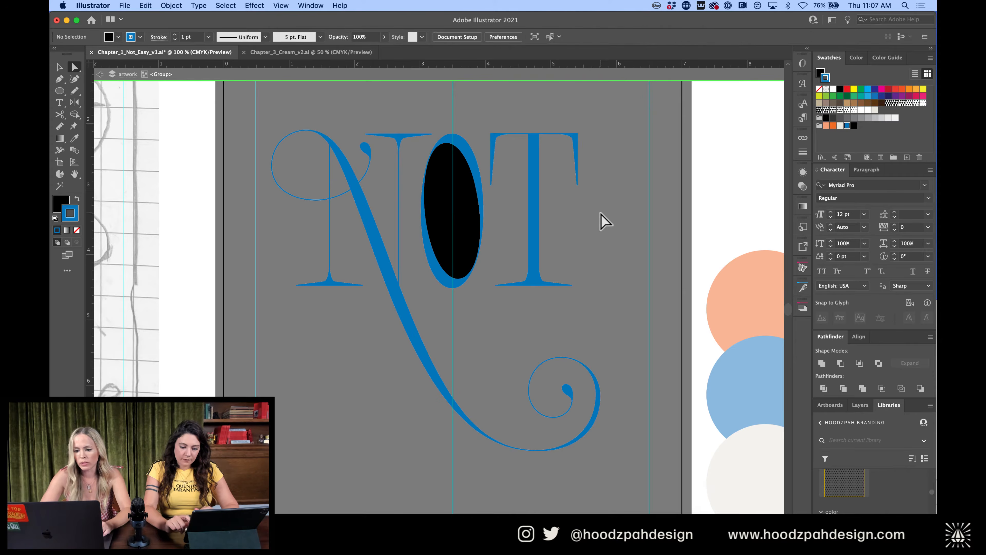
Leave the isolated group and examine the blue NOT lettering against the black cover and the orange version
{"action": "key", "text": "Escape"}
{"action": "key", "text": "super+minus"}
{"action": "key", "text": "super+minus"}
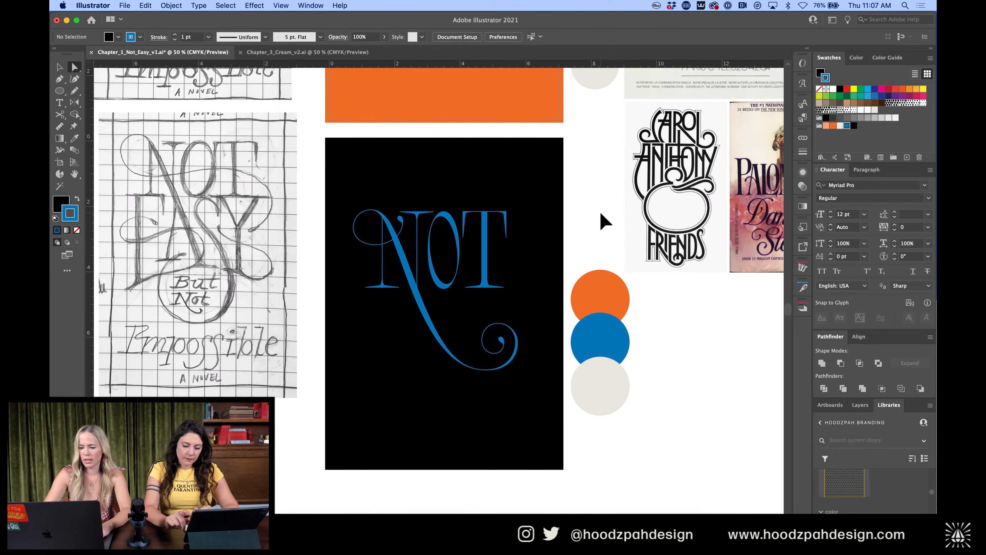
{"action": "scroll", "coordinate": [606, 222], "scroll_direction": "up", "scroll_amount": 5}
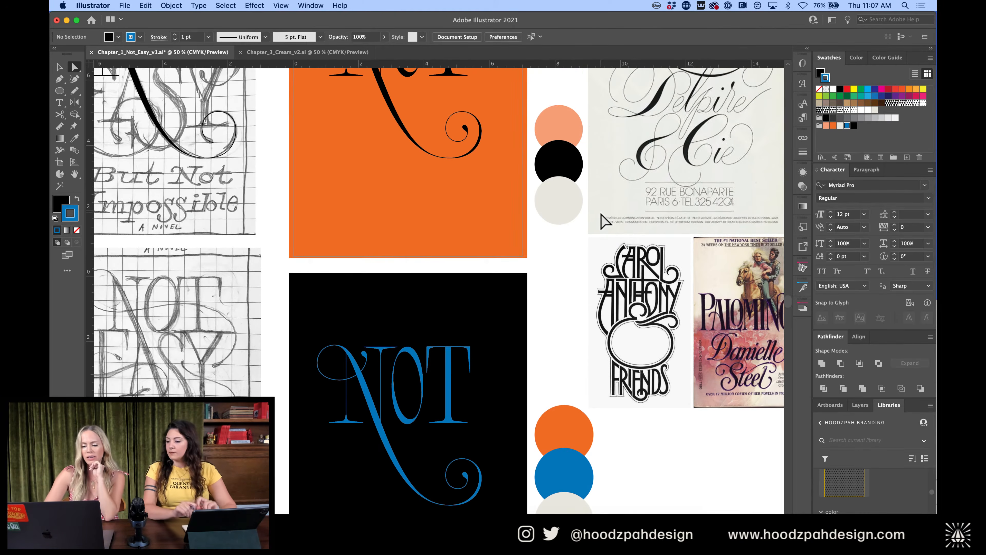
{"action": "scroll", "coordinate": [605, 221], "scroll_direction": "down", "scroll_amount": 5}
{"action": "key", "text": "v"}
{"action": "left_click", "coordinate": [444, 268]}
{"action": "left_click", "coordinate": [548, 242]}
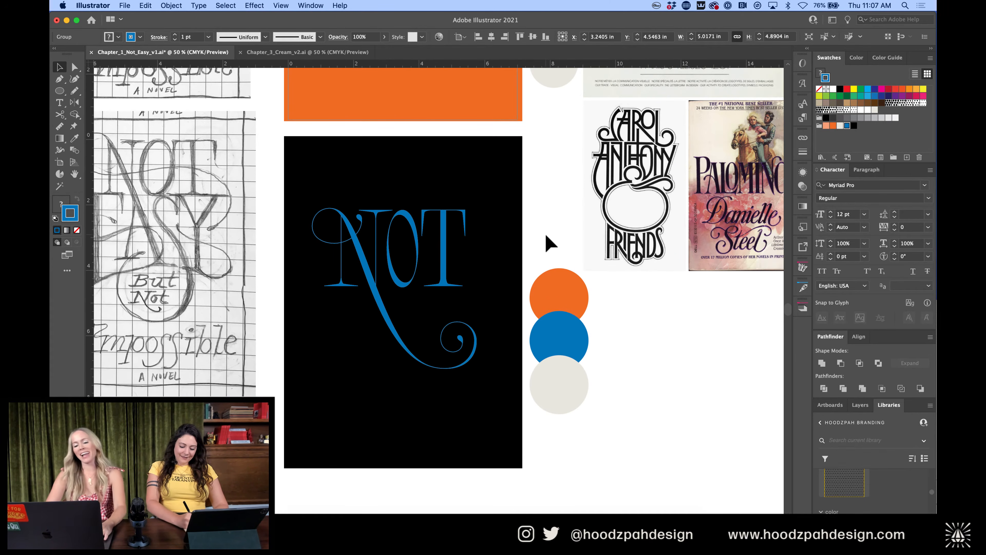
Select the three peach dots on the orange cover's NOT lettering and move them off the artboard to its right
{"action": "scroll", "coordinate": [549, 243], "scroll_direction": "up", "scroll_amount": 10}
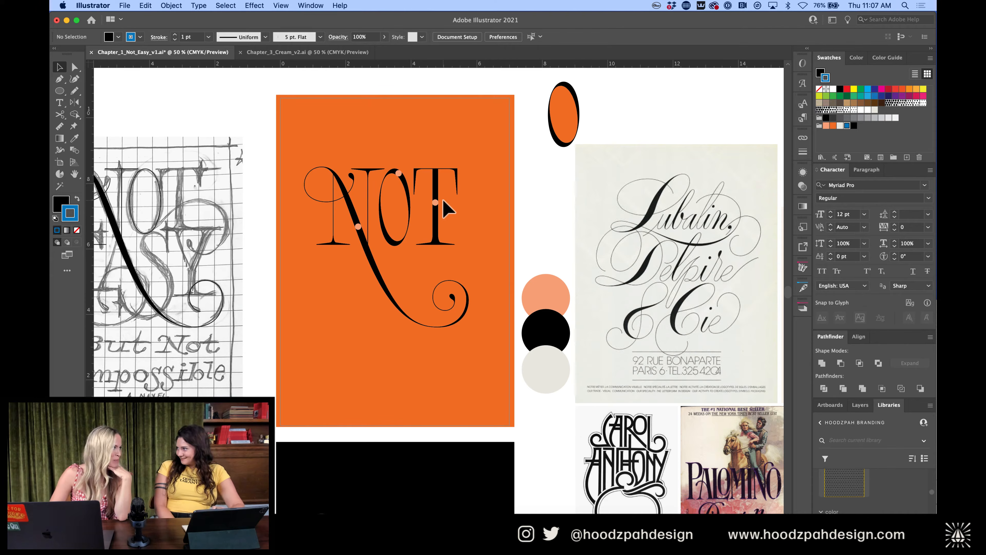
{"action": "key", "text": "super+equal"}
{"action": "key", "text": "super+equal"}
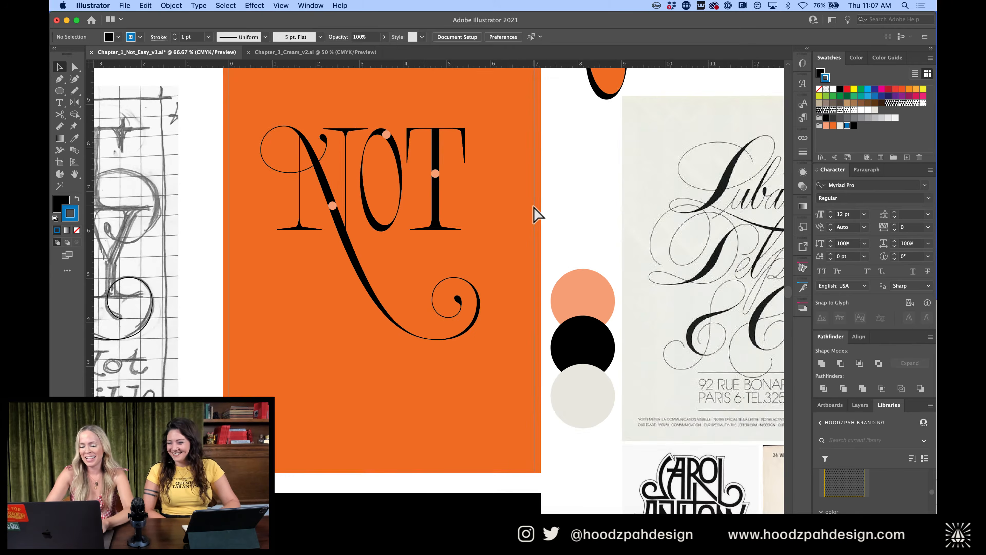
{"action": "scroll", "coordinate": [534, 206], "scroll_direction": "up", "scroll_amount": 4}
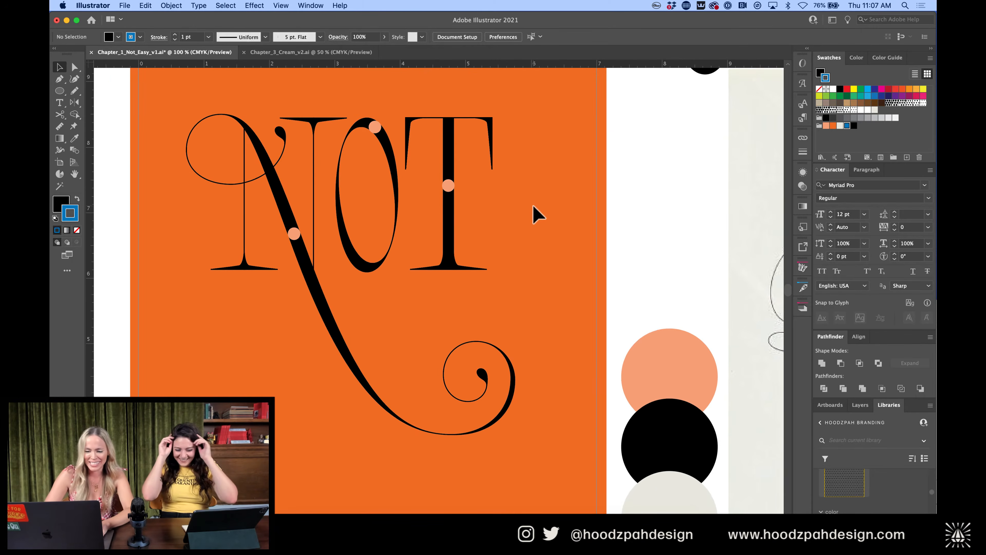
{"action": "left_click", "coordinate": [456, 142]}
{"action": "left_click", "coordinate": [453, 196]}
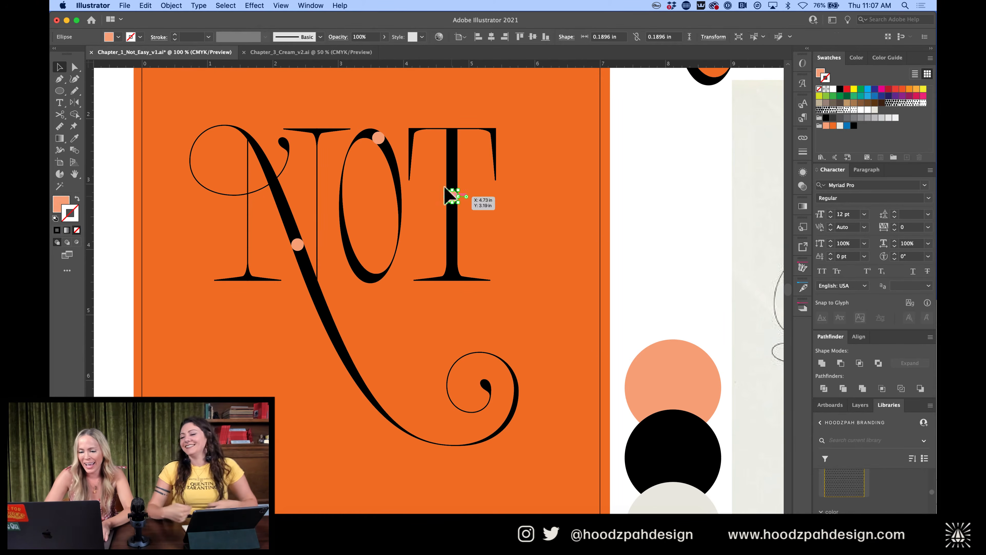
{"action": "left_click", "coordinate": [378, 138], "text": "shift"}
{"action": "left_click", "coordinate": [303, 243], "text": "shift"}
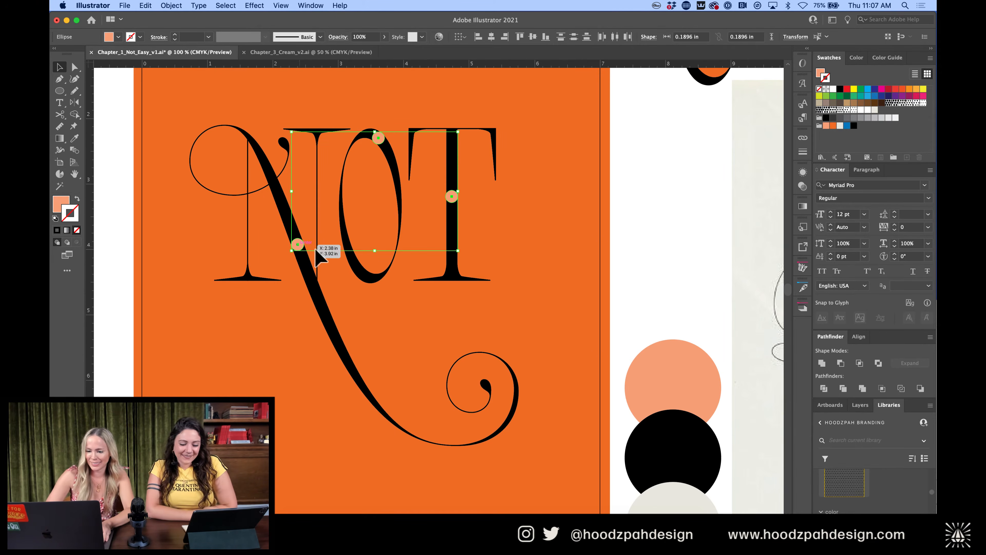
{"action": "left_click_drag", "start_coordinate": [381, 138], "coordinate": [712, 134]}
{"action": "key", "text": "super+minus"}
{"action": "key", "text": "super+minus"}
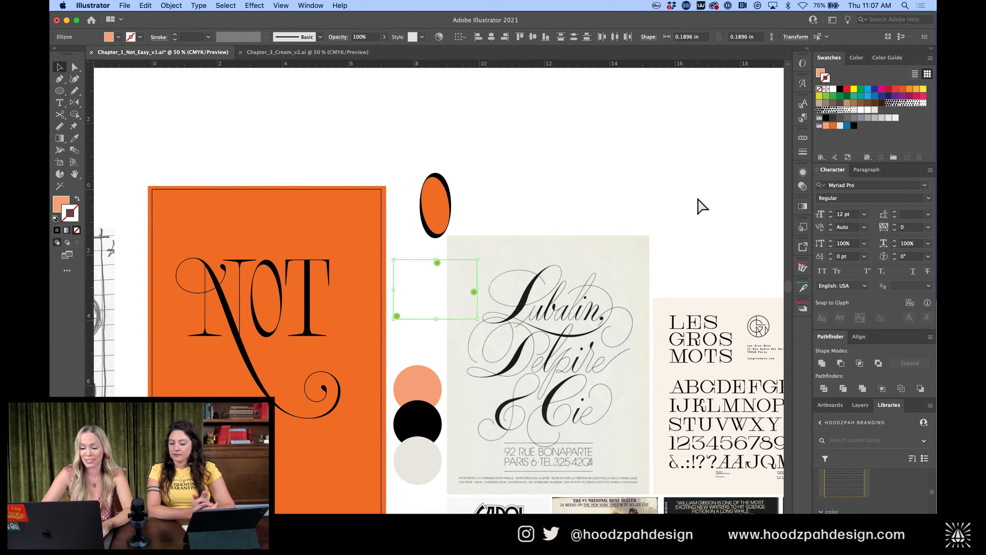
{"action": "scroll", "coordinate": [530, 204], "scroll_direction": "up", "scroll_amount": 2}
{"action": "scroll", "coordinate": [530, 204], "scroll_direction": "left", "scroll_amount": 1}
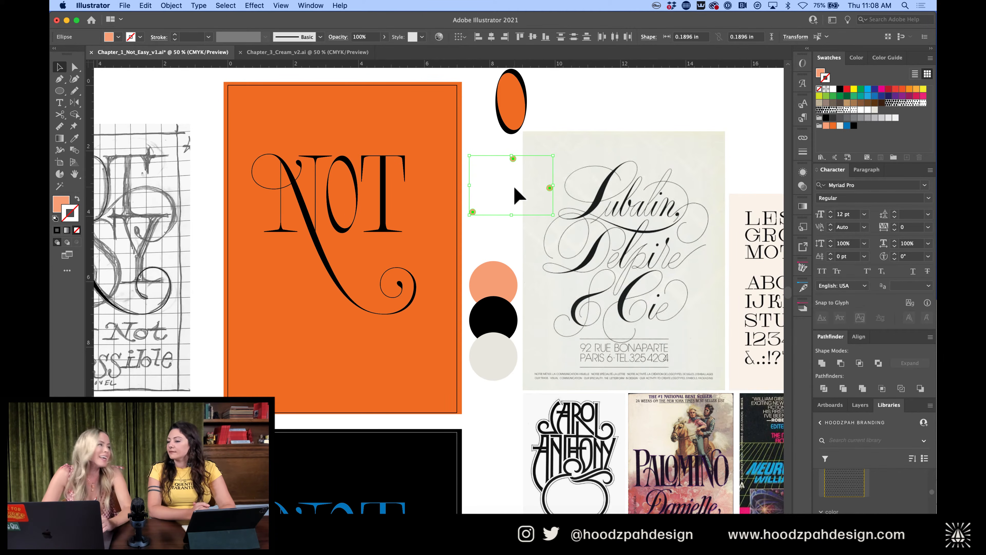
{"action": "left_click", "coordinate": [514, 187]}
Examine the blue NOT lettering up close on the black cover, briefly isolating its group
{"action": "scroll", "coordinate": [515, 187], "scroll_direction": "down", "scroll_amount": 5}
{"action": "scroll", "coordinate": [514, 187], "scroll_direction": "left", "scroll_amount": 3}
{"action": "scroll", "coordinate": [515, 188], "scroll_direction": "down", "scroll_amount": 5}
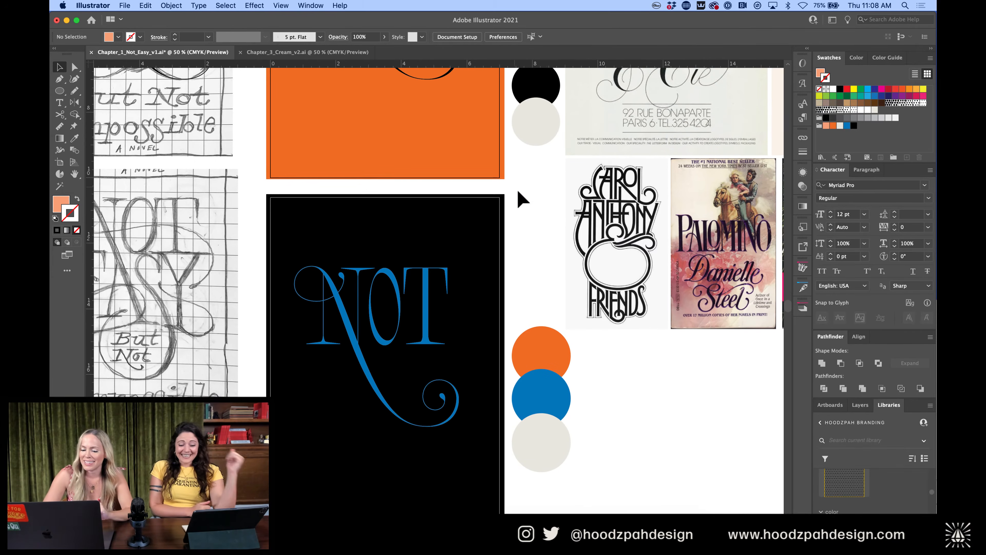
{"action": "scroll", "coordinate": [550, 251], "scroll_direction": "down", "scroll_amount": 5}
{"action": "scroll", "coordinate": [550, 251], "scroll_direction": "left", "scroll_amount": 1}
{"action": "scroll", "coordinate": [552, 252], "scroll_direction": "up", "scroll_amount": 2}
{"action": "key", "text": "super+equal"}
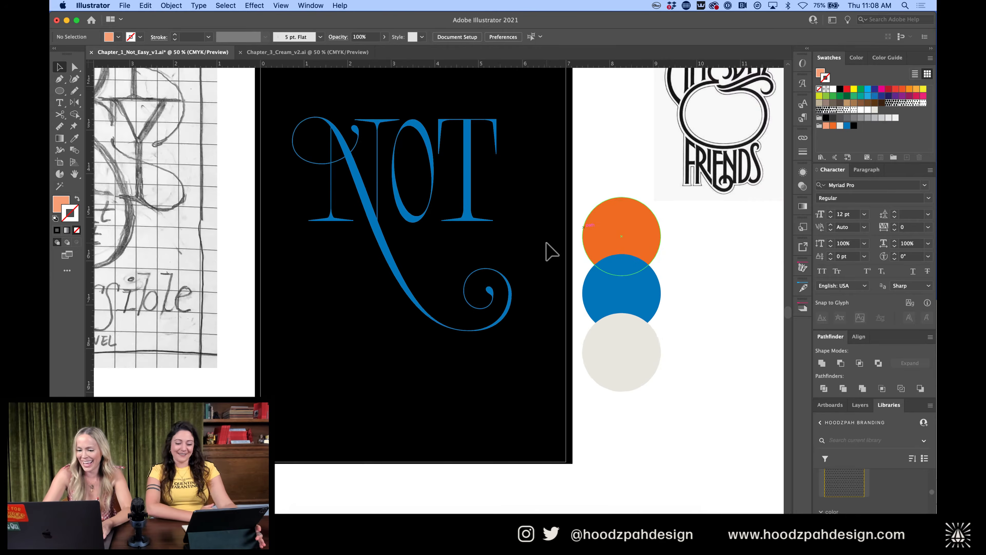
{"action": "key", "text": "super+equal"}
{"action": "scroll", "coordinate": [552, 251], "scroll_direction": "up", "scroll_amount": 3}
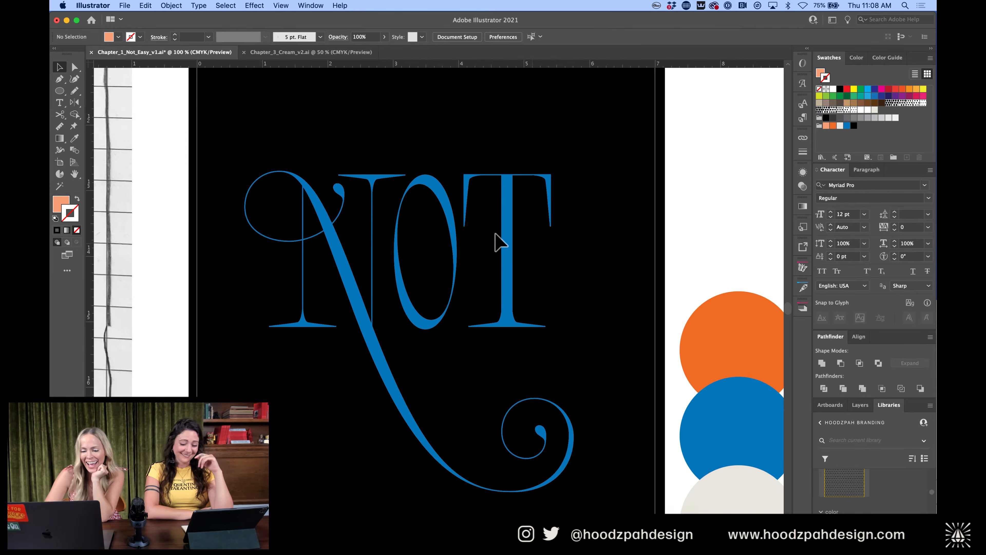
{"action": "left_click", "coordinate": [506, 242]}
{"action": "double_click", "coordinate": [506, 242]}
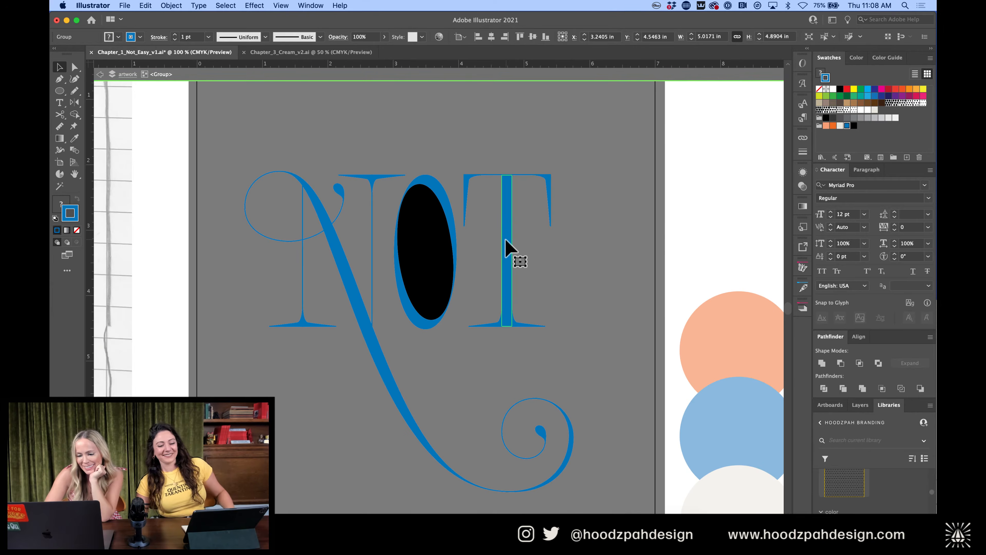
{"action": "double_click", "coordinate": [683, 196]}
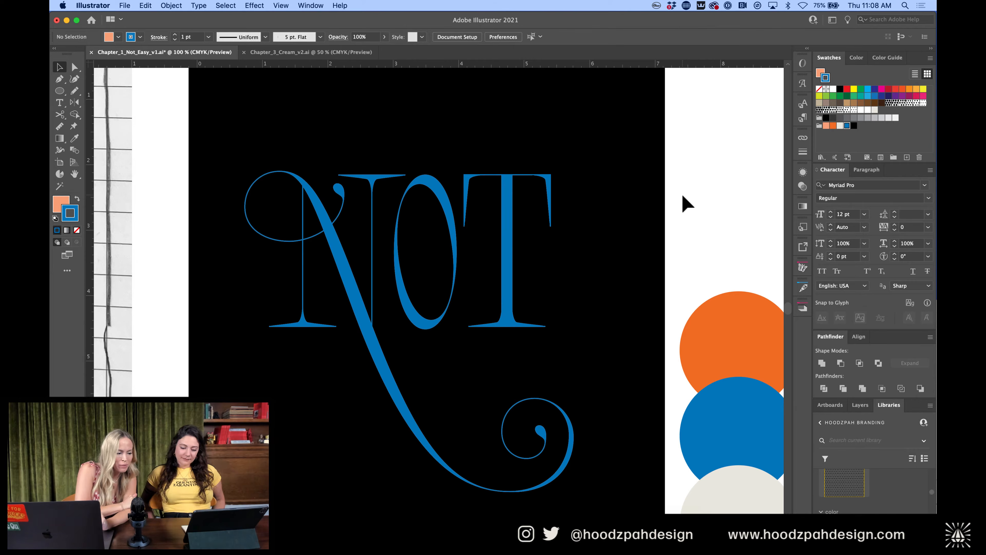
Compare the orange and black covers with the pencil sketches beside them
{"action": "key", "text": "super+minus"}
{"action": "key", "text": "super+minus"}
{"action": "key", "text": "super+minus"}
{"action": "scroll", "coordinate": [682, 193], "scroll_direction": "up", "scroll_amount": 5}
{"action": "scroll", "coordinate": [681, 194], "scroll_direction": "left", "scroll_amount": 2}
{"action": "key", "text": "super+equal"}
{"action": "key", "text": "super+equal"}
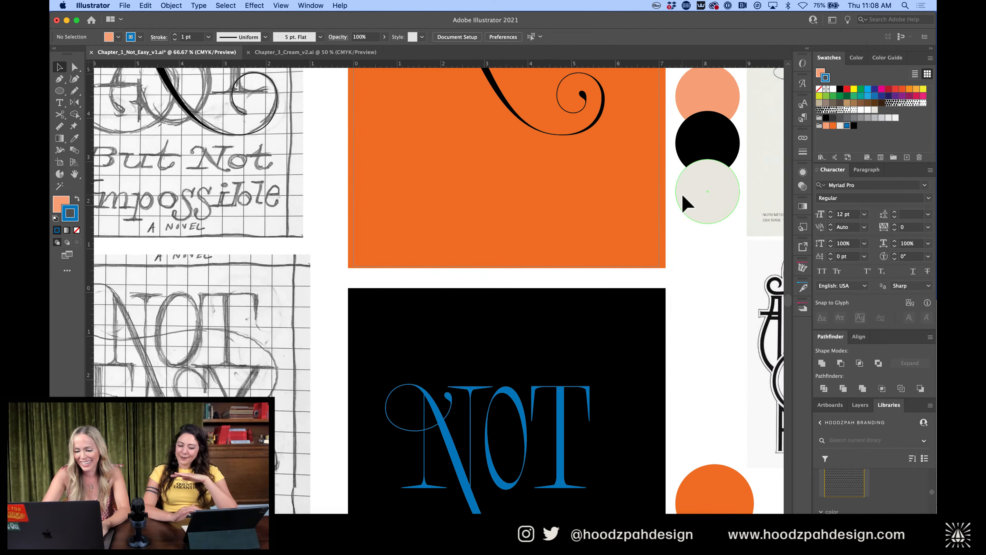
{"action": "scroll", "coordinate": [682, 193], "scroll_direction": "down", "scroll_amount": 3}
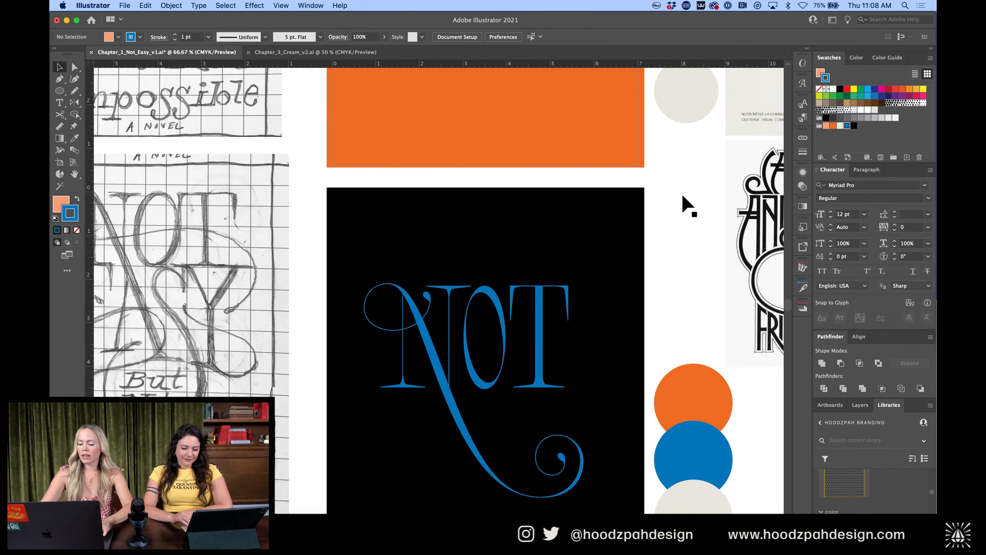
Isolate the blue NOT group on the black cover and nudge the T's left crossbar arm slightly outward, toward the O
{"action": "key", "text": "super+minus"}
{"action": "key", "text": "super+equal"}
{"action": "key", "text": "super+minus"}
{"action": "key", "text": "super+equal"}
{"action": "key", "text": "super+equal"}
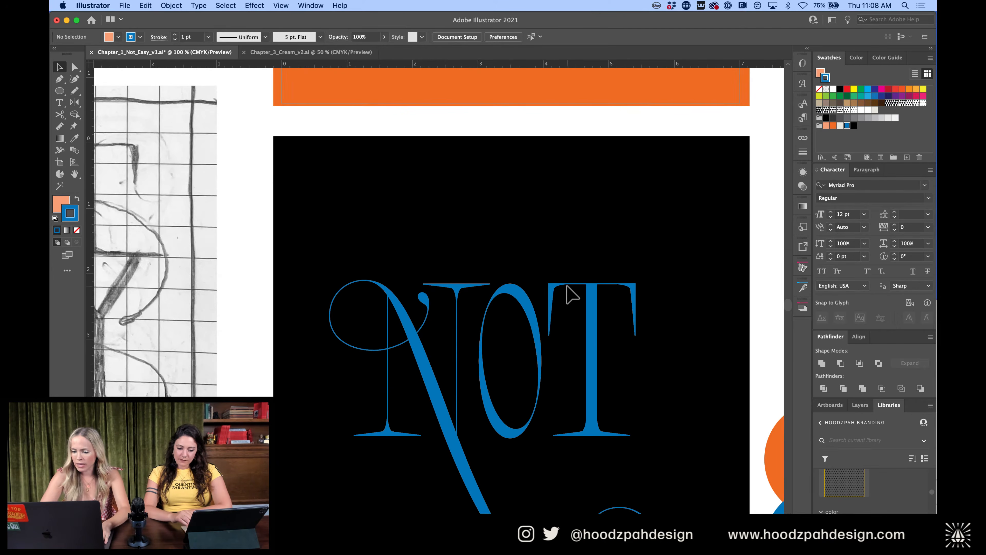
{"action": "double_click", "coordinate": [570, 294]}
{"action": "key", "text": "a"}
{"action": "key", "text": "v"}
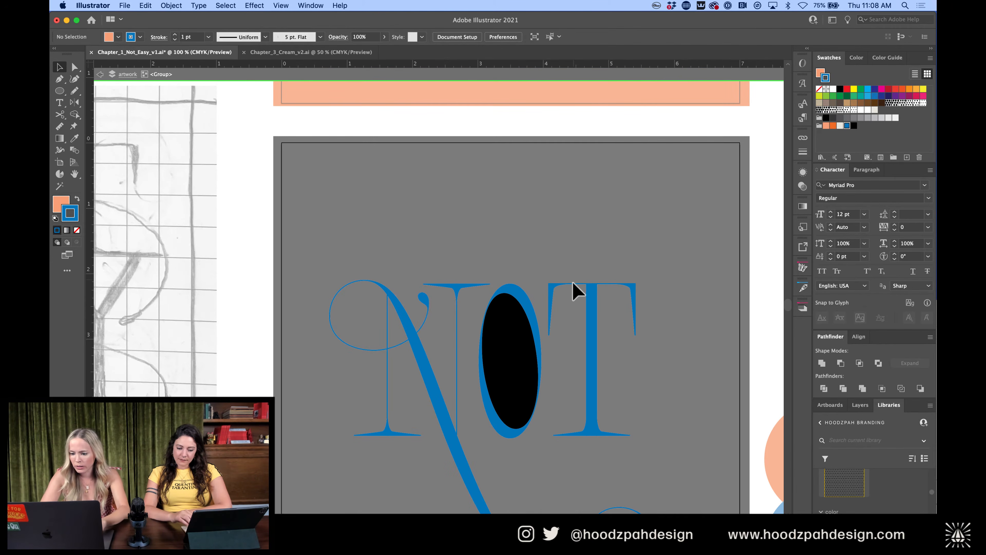
{"action": "left_click", "coordinate": [559, 293]}
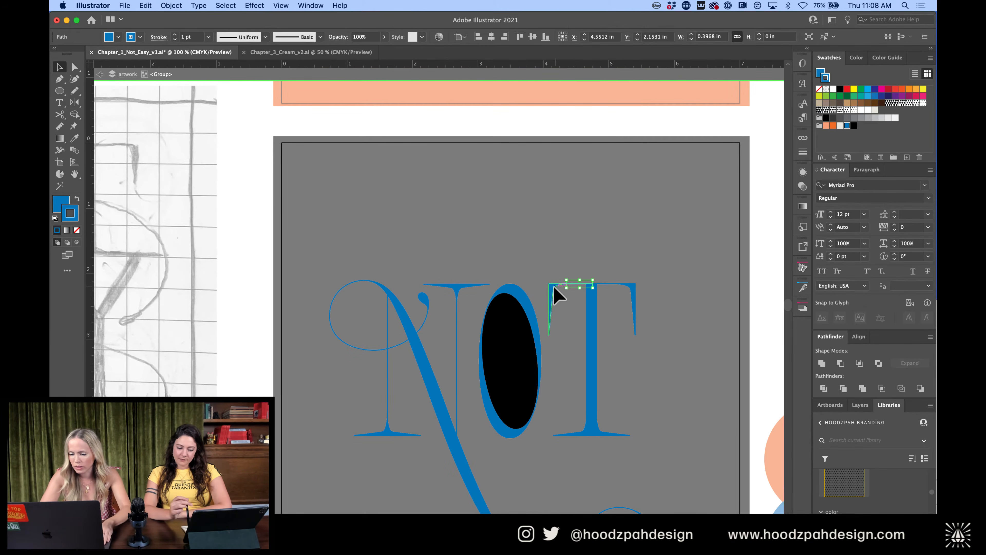
{"action": "key", "text": "super+equal"}
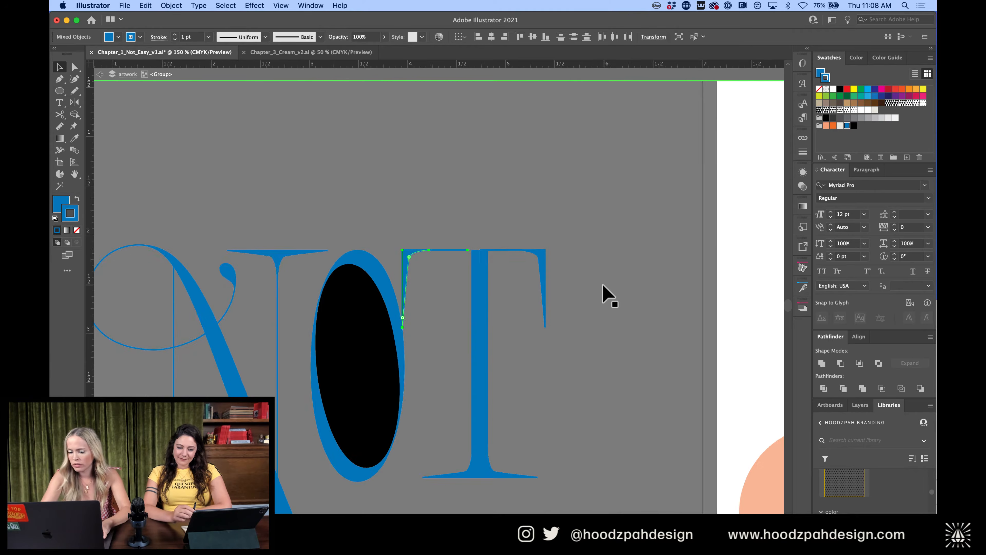
{"action": "key", "text": "super+equal"}
{"action": "key", "text": "Left"}
{"action": "key", "text": "Left"}
{"action": "key", "text": "Left"}
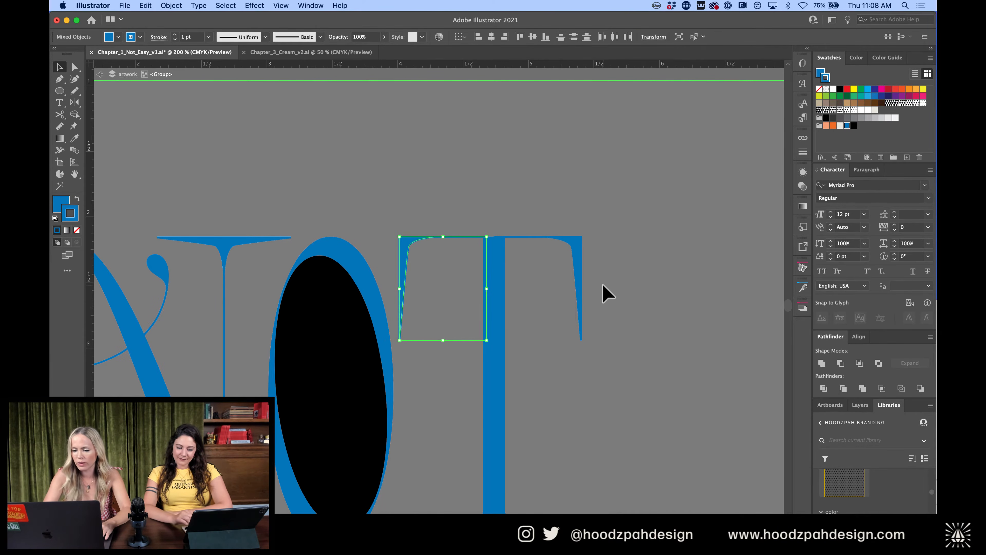
Nudge the T's right crossbar arm slightly outward, away from the stem
{"action": "left_click", "coordinate": [530, 308]}
{"action": "key", "text": "Right"}
{"action": "key", "text": "Right"}
{"action": "key", "text": "Right"}
{"action": "key", "text": "Right"}
{"action": "key", "text": "Right"}
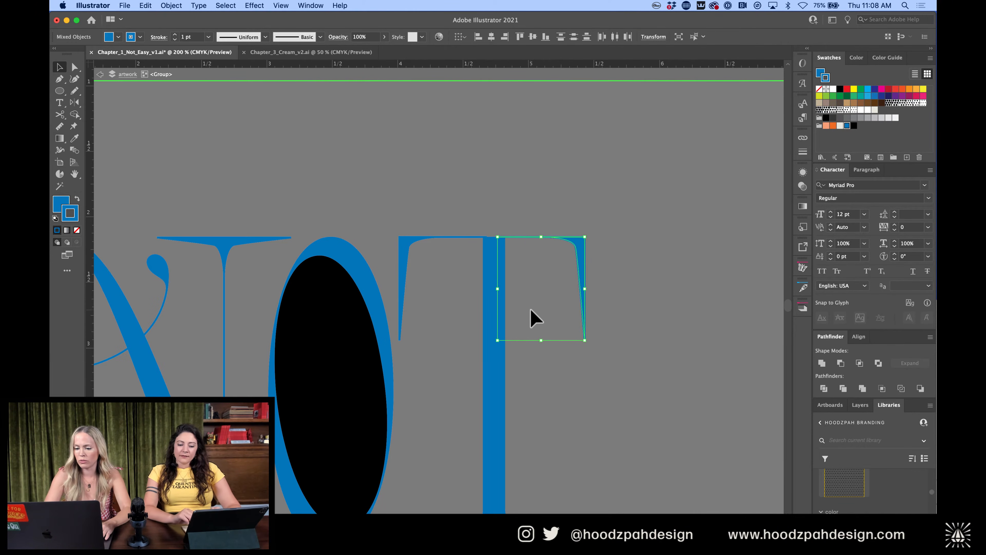
Extend the inner end of the T's right crossbar arm across the stem so it overlaps the left arm
{"action": "key", "text": "p"}
{"action": "key", "text": "super+equal"}
{"action": "key", "text": "super+equal"}
{"action": "key", "text": "super+equal"}
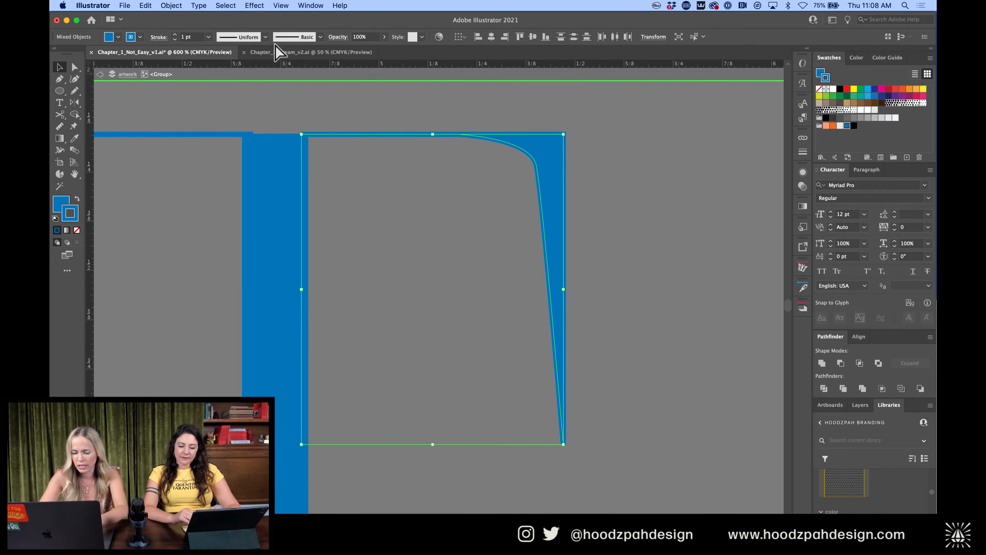
{"action": "left_click_drag", "start_coordinate": [301, 134], "coordinate": [253, 134]}
{"action": "key", "text": "a"}
{"action": "left_click", "coordinate": [348, 121]}
{"action": "key", "text": "super+minus"}
{"action": "key", "text": "super+minus"}
{"action": "key", "text": "super+minus"}
{"action": "key", "text": "super+minus"}
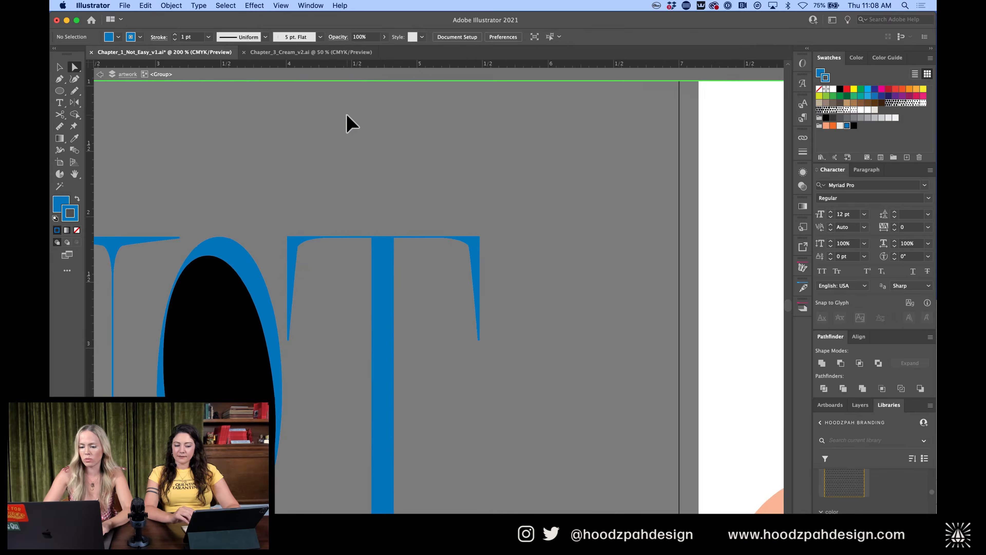
Re-isolate the blue NOT group and nudge the T's stem and both crossbar arms left, closer to the O
{"action": "key", "text": "v"}
{"action": "key", "text": "super+minus"}
{"action": "key", "text": "super+minus"}
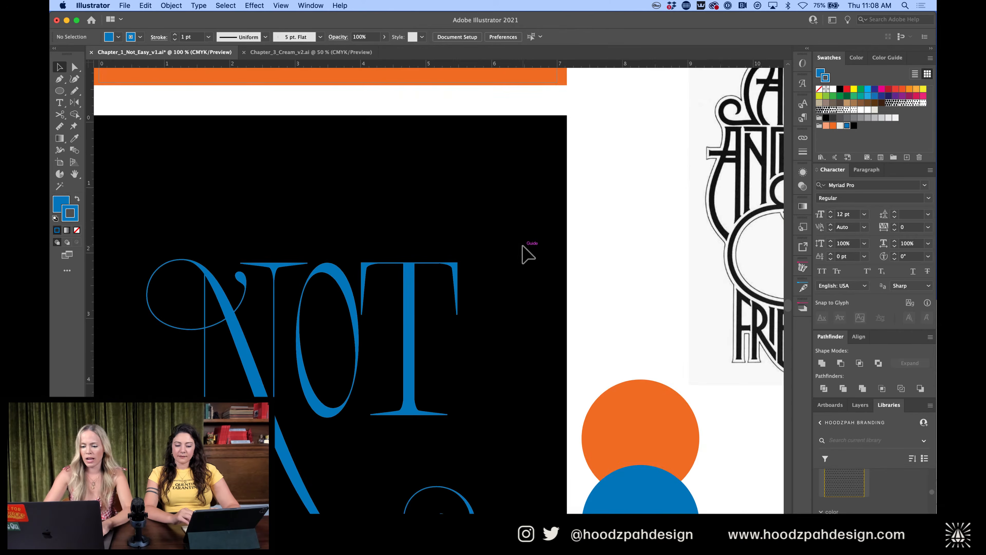
{"action": "key", "text": "super+plus"}
{"action": "key", "text": "super+plus"}
{"action": "left_click", "coordinate": [399, 279]}
{"action": "double_click", "coordinate": [398, 282]}
{"action": "left_click", "coordinate": [379, 456], "text": "shift"}
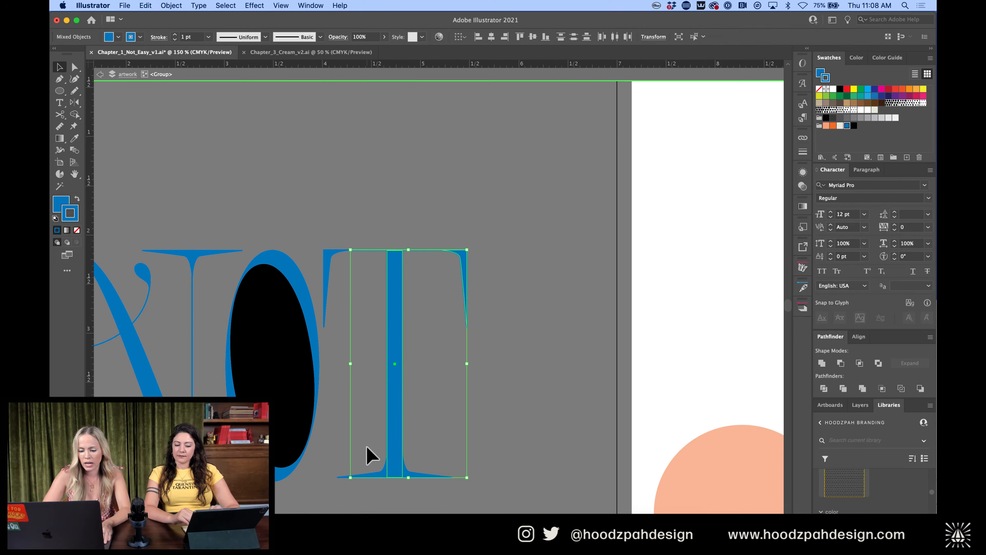
{"action": "key", "text": "Left"}
{"action": "key", "text": "Left"}
{"action": "key", "text": "Left"}
{"action": "key", "text": "Left"}
{"action": "key", "text": "Left"}
{"action": "key", "text": "Left"}
{"action": "key", "text": "Left"}
{"action": "key", "text": "Left"}
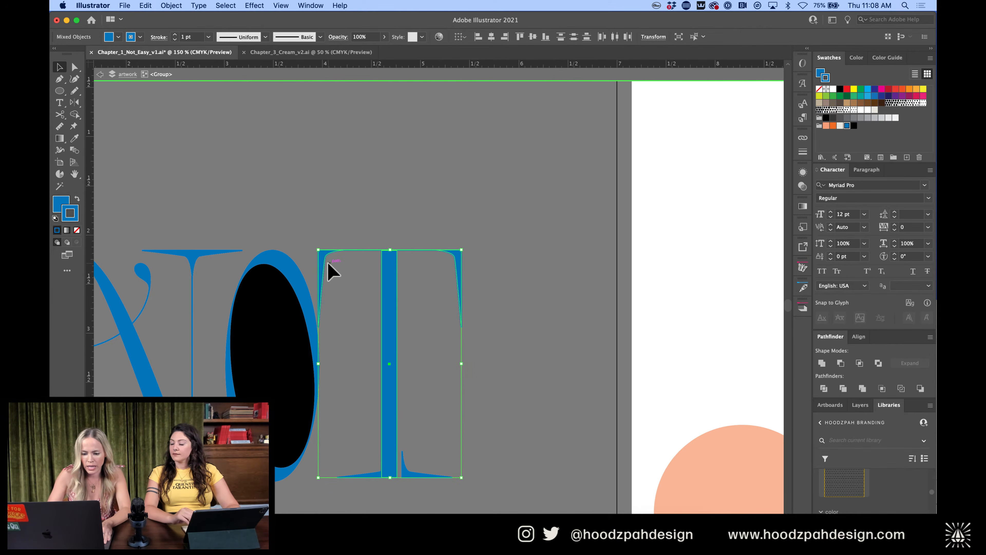
{"action": "left_click", "coordinate": [437, 183]}
Nudge the N and its swash curl right toward the O, to an X position of about 3.44 in
{"action": "scroll", "coordinate": [437, 191], "scroll_direction": "left", "scroll_amount": 5}
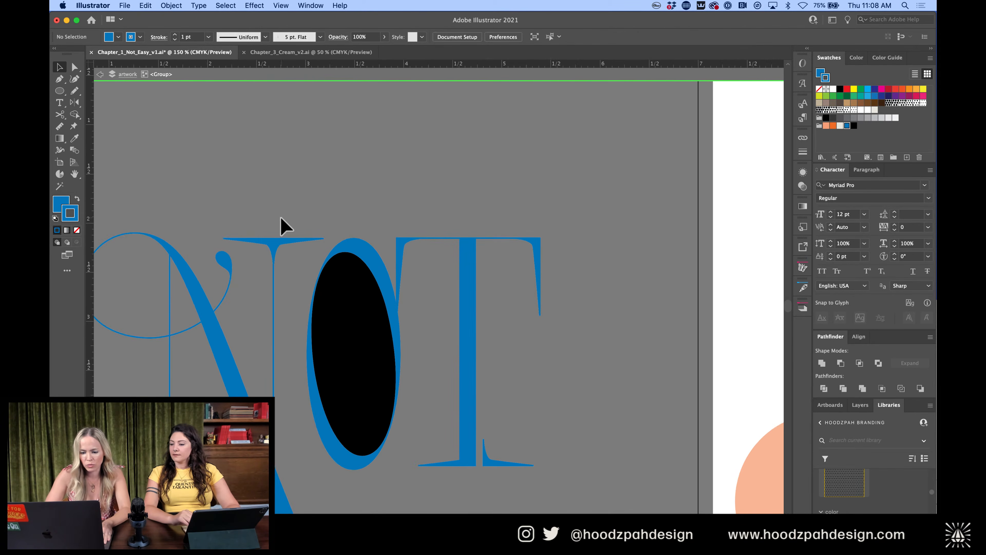
{"action": "scroll", "coordinate": [297, 220], "scroll_direction": "down", "scroll_amount": 3}
{"action": "left_click", "coordinate": [297, 489]}
{"action": "scroll", "coordinate": [345, 488], "scroll_direction": "down", "scroll_amount": 5}
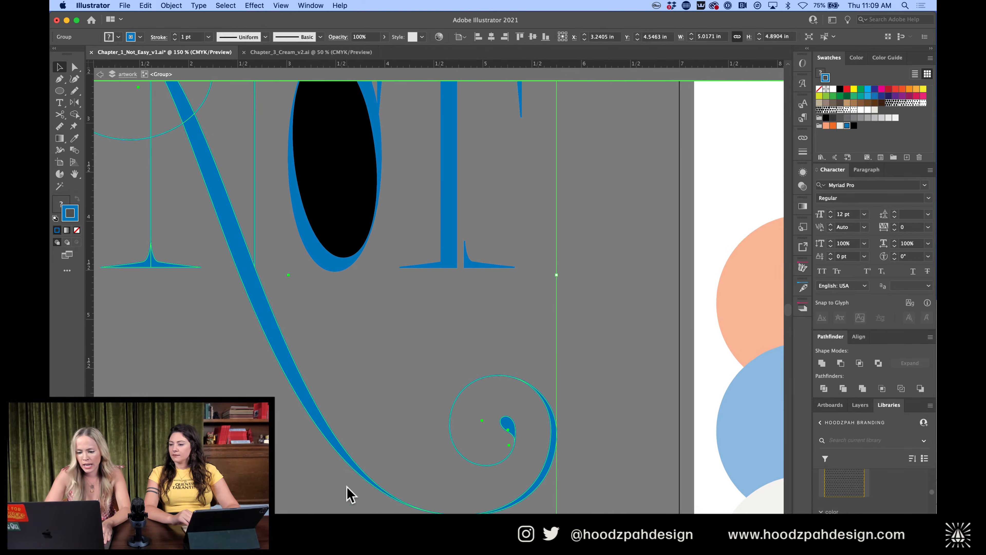
{"action": "scroll", "coordinate": [382, 491], "scroll_direction": "up", "scroll_amount": 4}
{"action": "key", "text": "shift+Right"}
{"action": "key", "text": "shift+Right"}
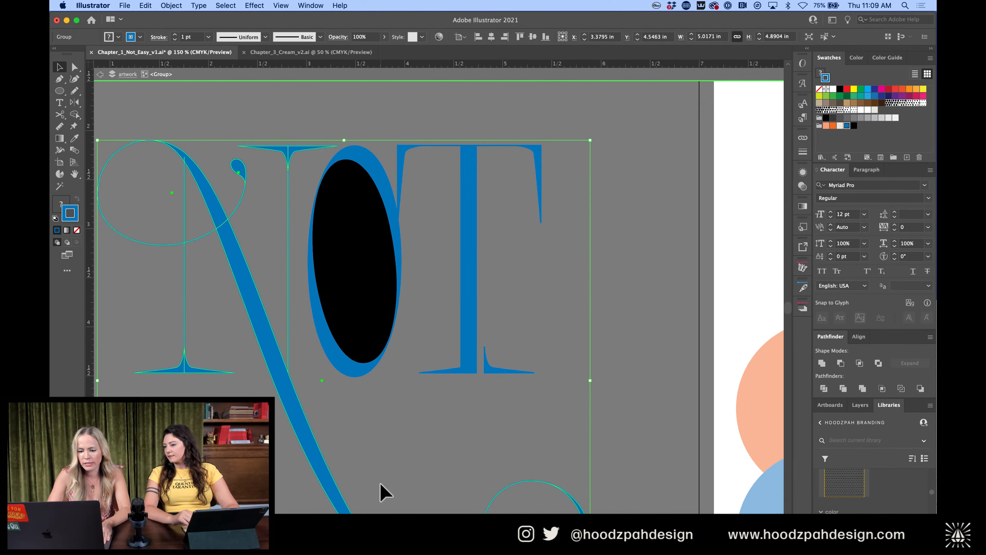
{"action": "key", "text": "Left"}
{"action": "key", "text": "Left"}
{"action": "key", "text": "Left"}
{"action": "key", "text": "Left"}
{"action": "key", "text": "Left"}
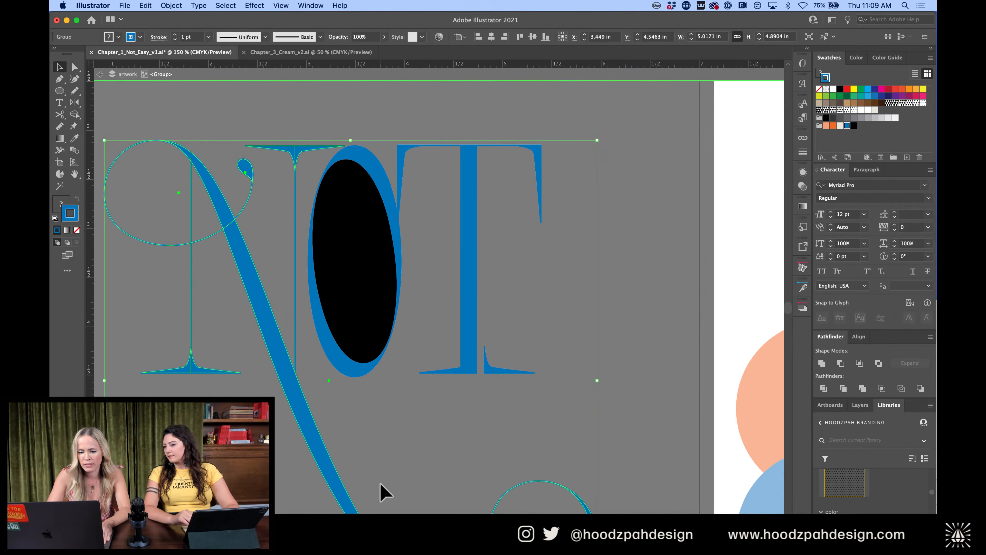
{"action": "key", "text": "Left"}
{"action": "key", "text": "Left"}
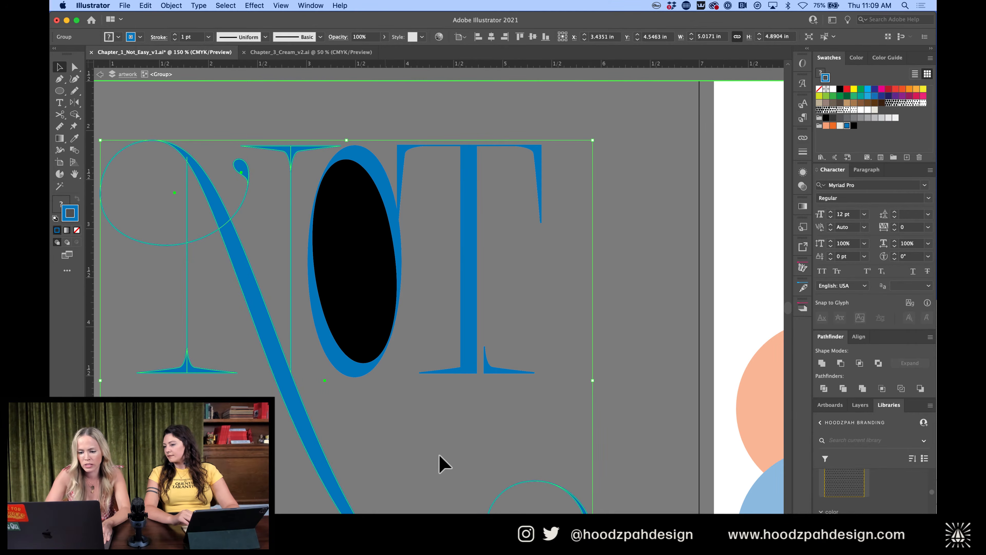
Move the T's right foot serif back against the stem and leave the isolated group
{"action": "left_click", "coordinate": [500, 372]}
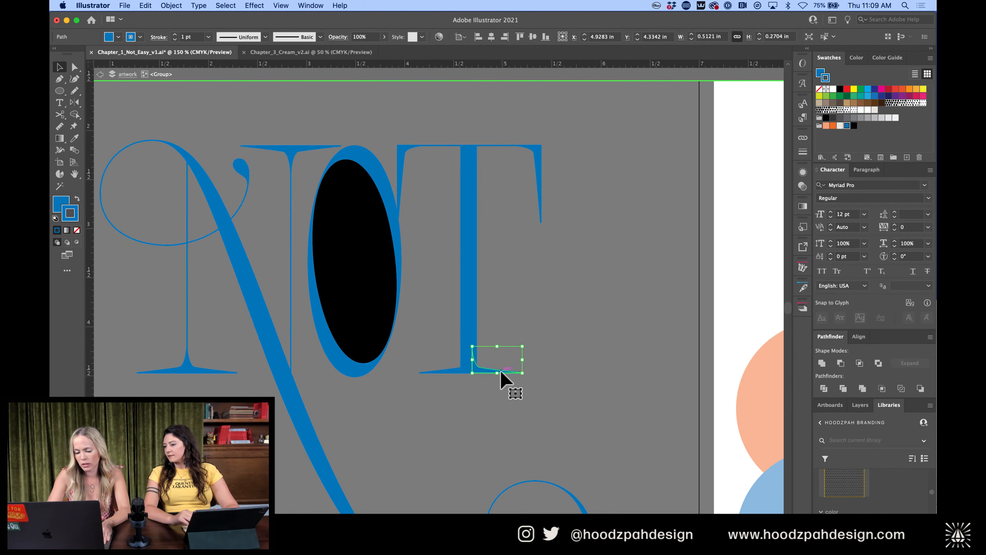
{"action": "key", "text": "Escape"}
{"action": "key", "text": "super+minus"}
{"action": "key", "text": "super+minus"}
{"action": "key", "text": "super+minus"}
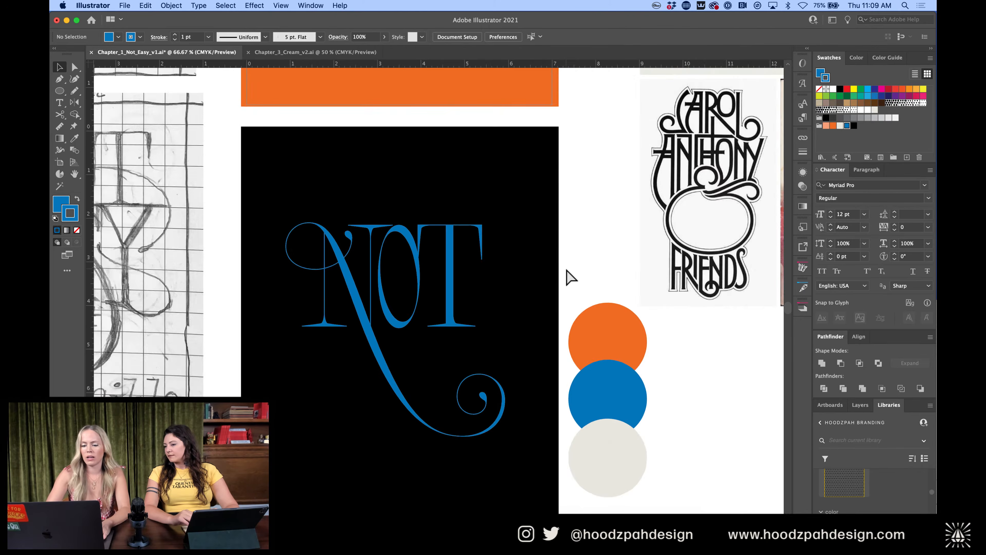
{"action": "key", "text": "super+minus"}
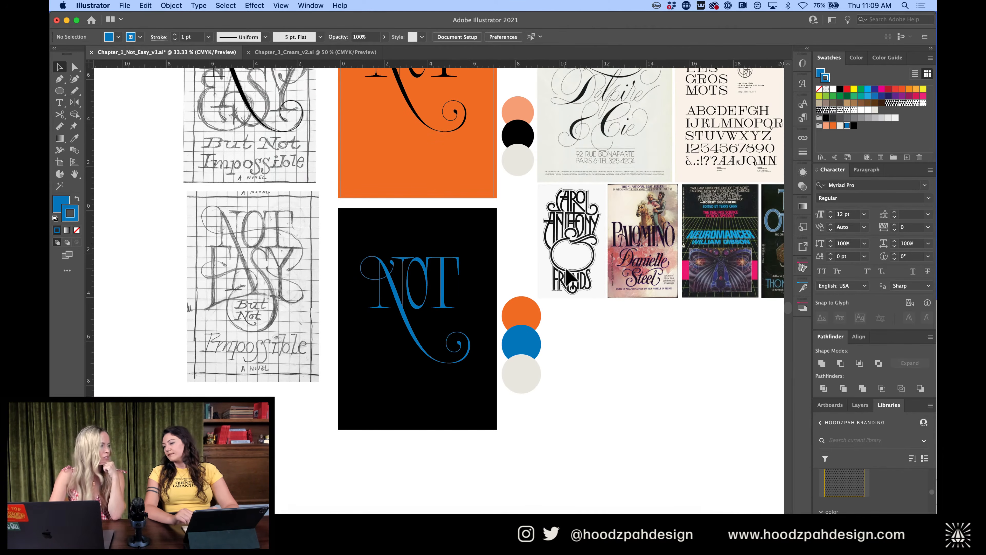
Examine the spacing of the blue N, O and T up close and against the orange cover's version
{"action": "key", "text": "super+equal"}
{"action": "key", "text": "super+equal"}
{"action": "key", "text": "super+equal"}
{"action": "key", "text": "super+equal"}
{"action": "key", "text": "super+equal"}
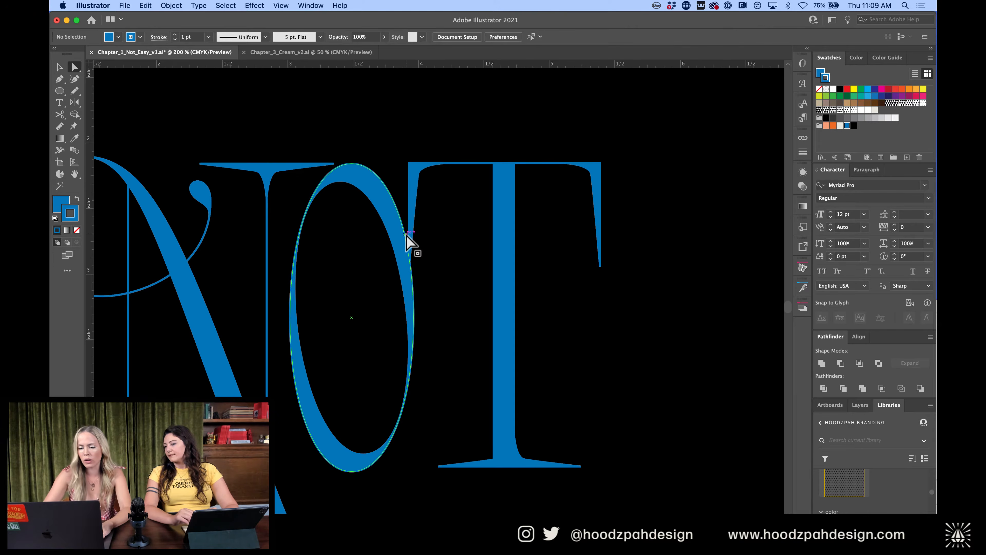
{"action": "key", "text": "super+minus"}
{"action": "key", "text": "super+minus"}
{"action": "key", "text": "super+minus"}
{"action": "key", "text": "super+minus"}
{"action": "scroll", "coordinate": [546, 299], "scroll_direction": "up", "scroll_amount": 5}
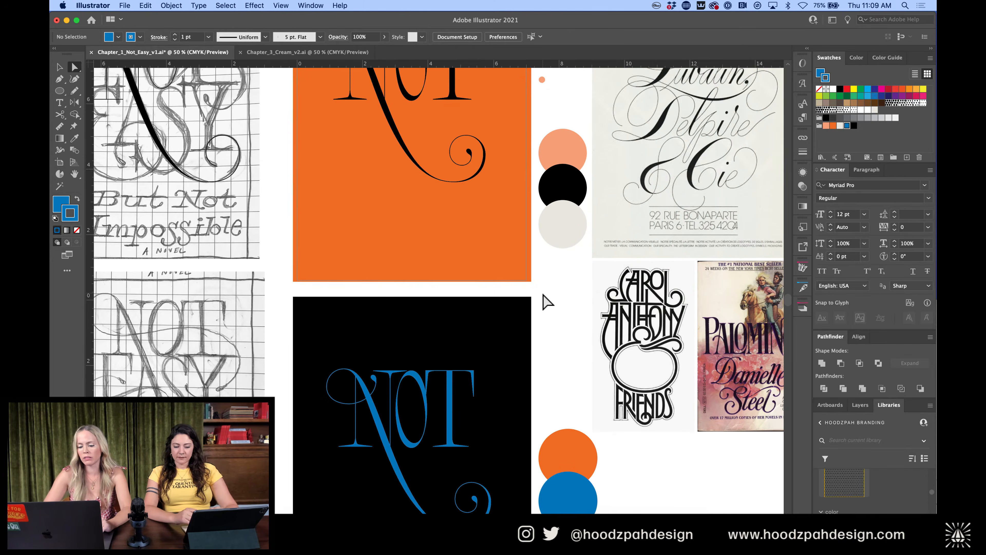
{"action": "scroll", "coordinate": [547, 301], "scroll_direction": "up", "scroll_amount": 3}
{"action": "scroll", "coordinate": [547, 301], "scroll_direction": "down", "scroll_amount": 7}
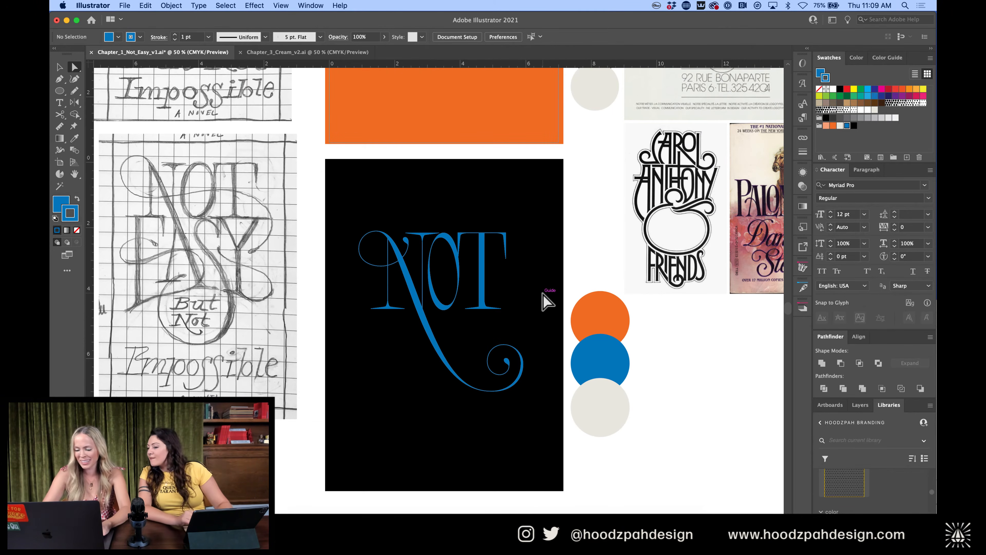
{"action": "key", "text": "super+equal"}
{"action": "key", "text": "super+equal"}
{"action": "key", "text": "super+minus"}
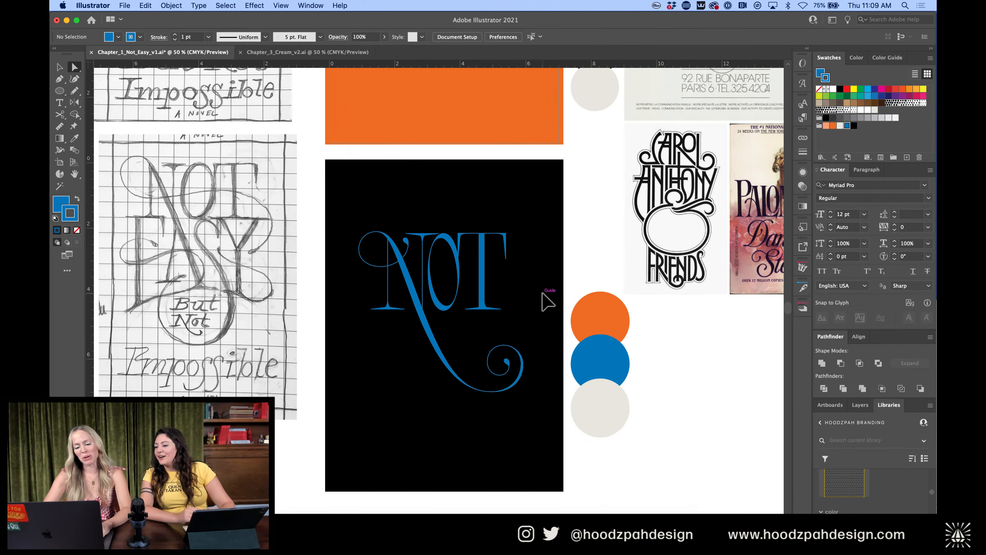
Compare both covers with the pencil sketches and the reference lettering and book covers
{"action": "scroll", "coordinate": [546, 301], "scroll_direction": "left", "scroll_amount": 3}
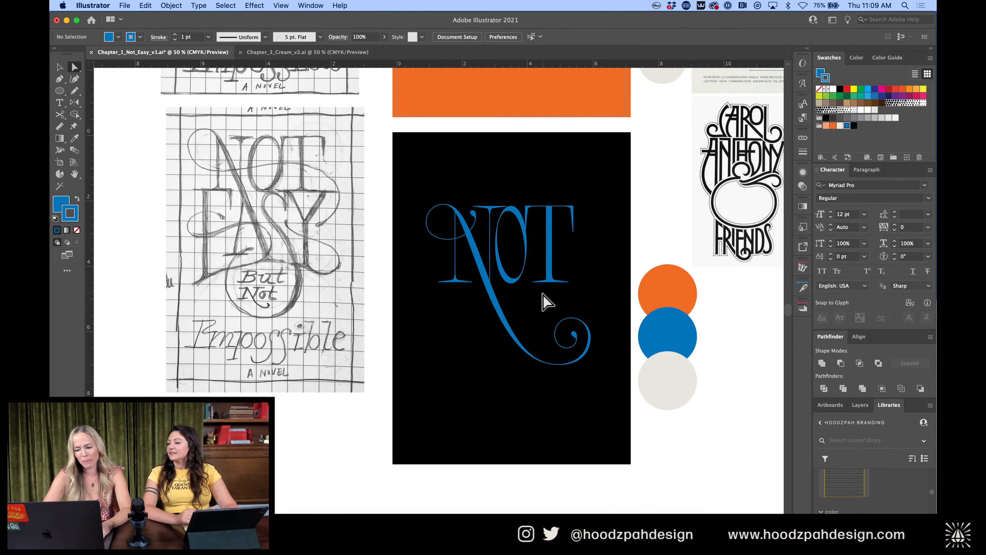
{"action": "scroll", "coordinate": [547, 301], "scroll_direction": "up", "scroll_amount": 6}
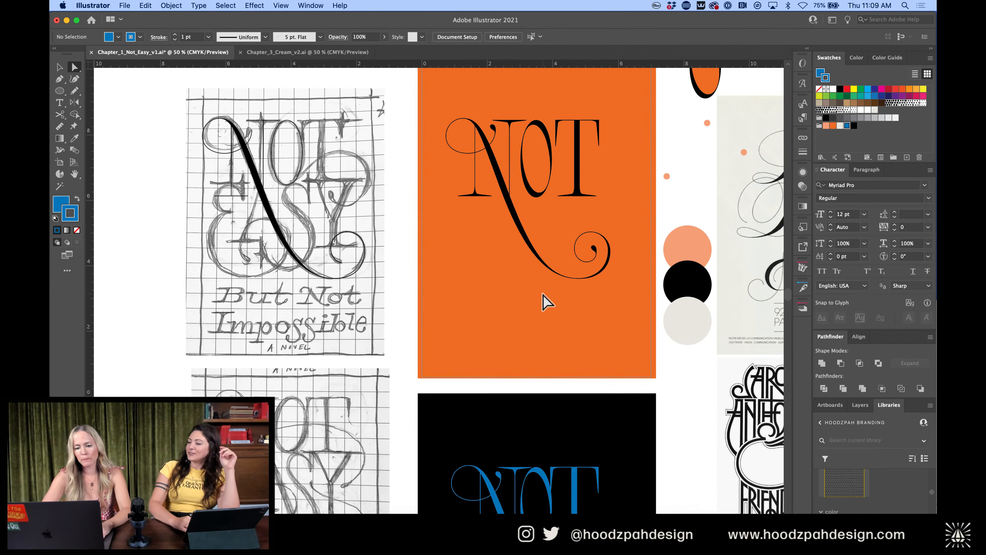
{"action": "scroll", "coordinate": [544, 299], "scroll_direction": "down", "scroll_amount": 4}
{"action": "scroll", "coordinate": [544, 302], "scroll_direction": "up", "scroll_amount": 5}
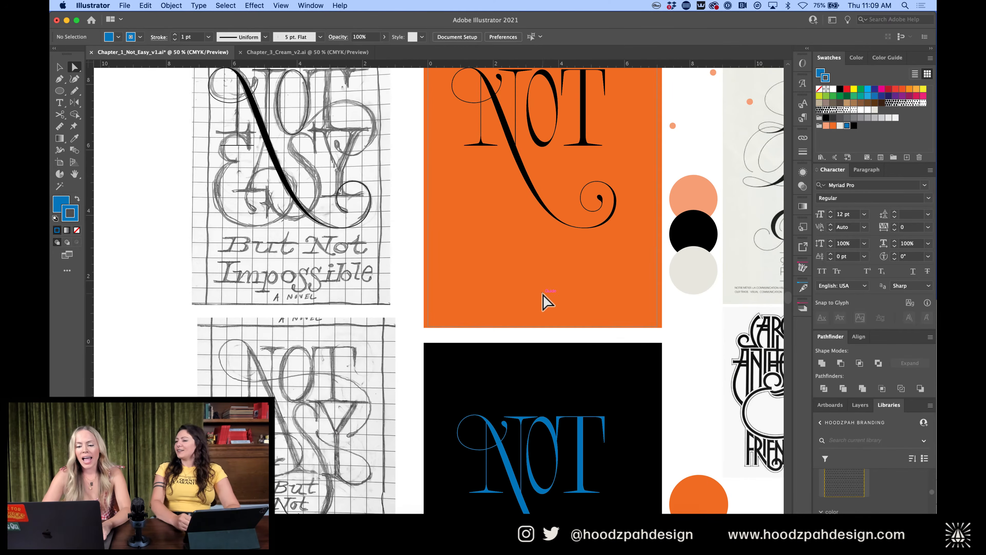
{"action": "scroll", "coordinate": [386, 171], "scroll_direction": "right", "scroll_amount": 8}
{"action": "scroll", "coordinate": [386, 171], "scroll_direction": "down", "scroll_amount": 3}
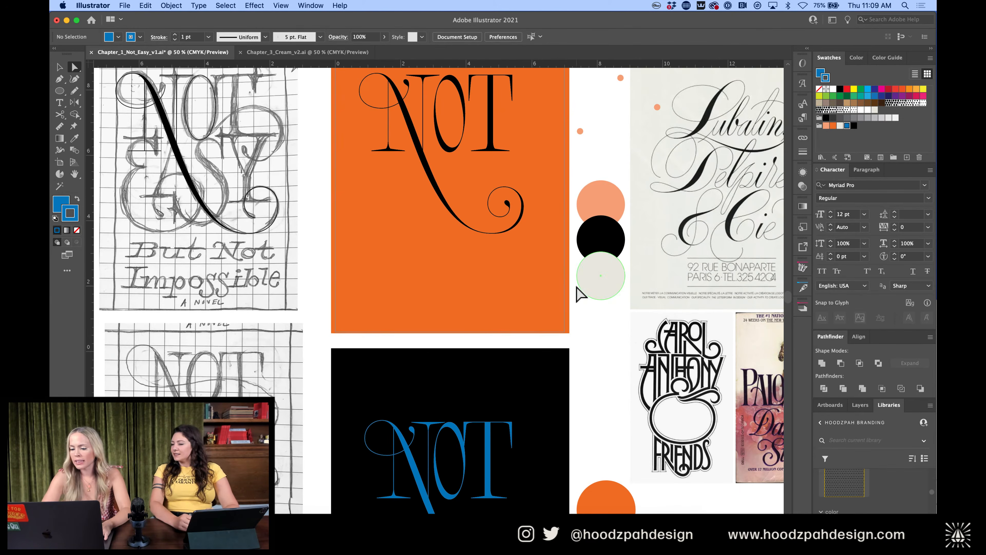
{"action": "scroll", "coordinate": [581, 295], "scroll_direction": "right", "scroll_amount": 3}
{"action": "scroll", "coordinate": [581, 294], "scroll_direction": "down", "scroll_amount": 1}
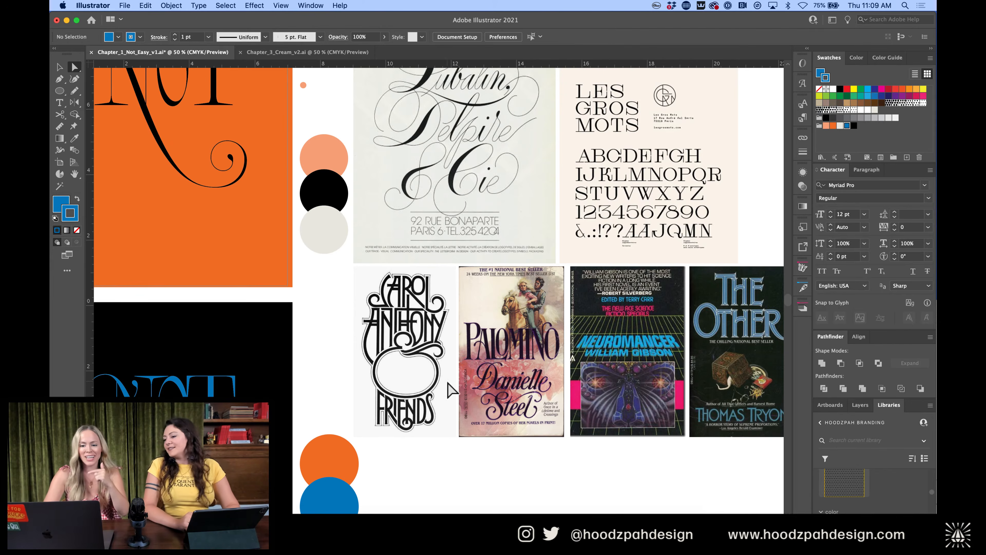
Create a nine-pointed star with radii of 1.2734 in and 0.4864 in beside the sketches, deleting the freehand trial star first
{"action": "scroll", "coordinate": [448, 383], "scroll_direction": "left", "scroll_amount": 11}
{"action": "scroll", "coordinate": [448, 383], "scroll_direction": "up", "scroll_amount": 2}
{"action": "left_click", "coordinate": [58, 90]}
{"action": "left_click_drag", "start_coordinate": [59, 93], "coordinate": [100, 127]}
{"action": "left_click_drag", "start_coordinate": [212, 181], "coordinate": [180, 149]}
{"action": "key", "text": "Delete"}
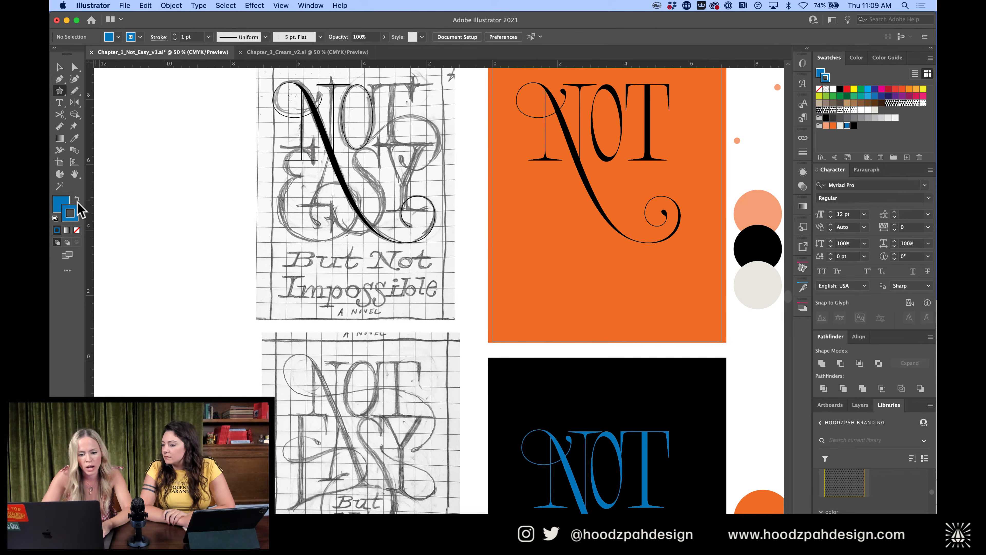
{"action": "left_click", "coordinate": [202, 195]}
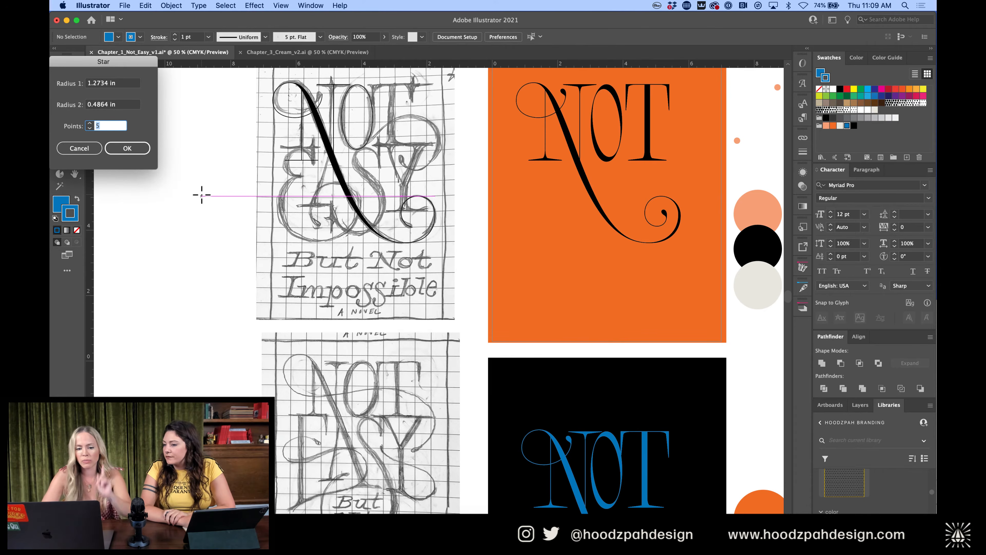
{"action": "left_click_drag", "start_coordinate": [125, 59], "coordinate": [231, 97]}
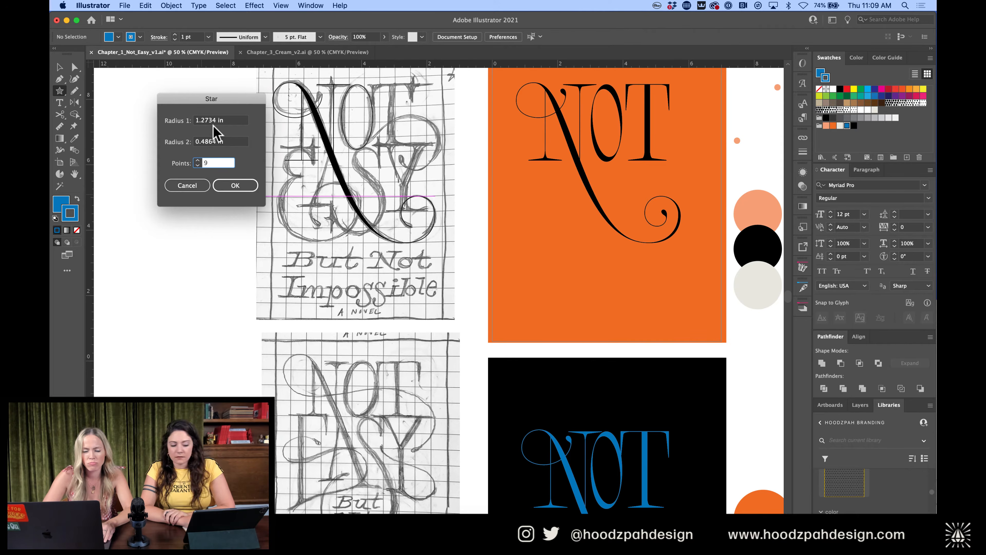
{"action": "left_click", "coordinate": [223, 181]}
Create a sharper nine-pointed star with a smaller second radius and delete the first nine-pointed one
{"action": "left_click", "coordinate": [210, 148]}
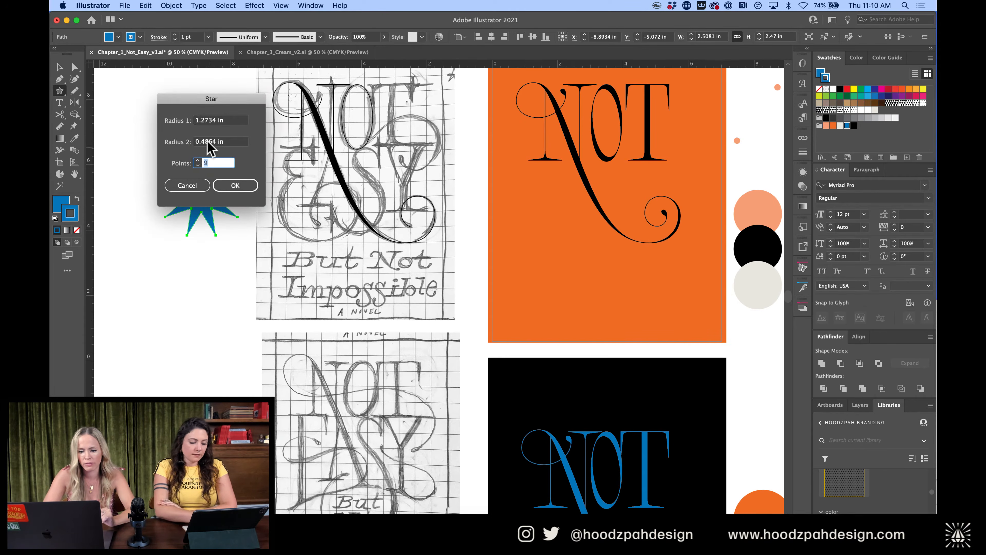
{"action": "left_click", "coordinate": [204, 142]}
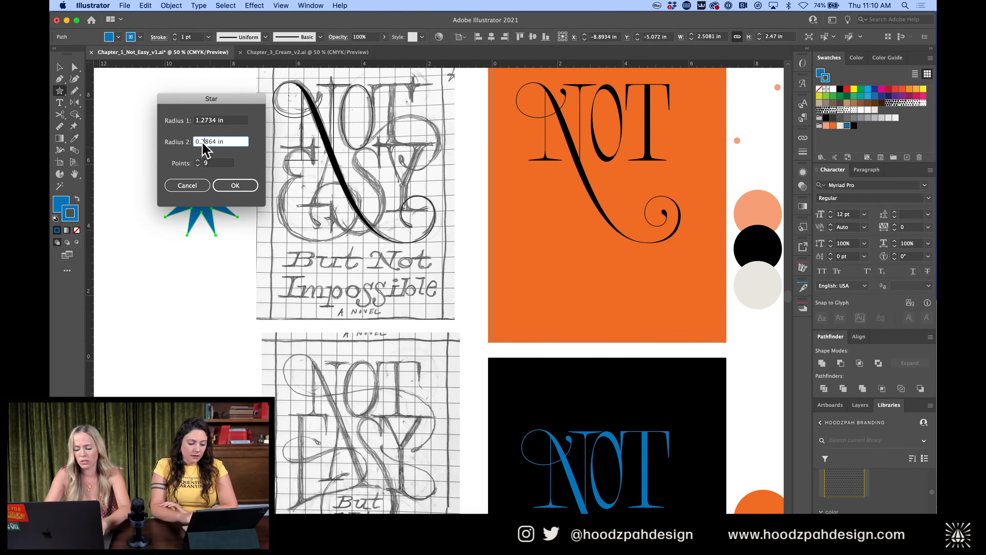
{"action": "key", "text": "Return"}
{"action": "key", "text": "v"}
{"action": "left_click", "coordinate": [199, 214]}
{"action": "left_click", "coordinate": [198, 214]}
{"action": "key", "text": "Delete"}
Move the nine-pointed star onto the black cover, over the T of the blue NOT lettering
{"action": "left_click_drag", "start_coordinate": [226, 172], "coordinate": [575, 338]}
{"action": "scroll", "coordinate": [574, 338], "scroll_direction": "right", "scroll_amount": 7}
{"action": "scroll", "coordinate": [574, 338], "scroll_direction": "down", "scroll_amount": 4}
{"action": "left_click_drag", "start_coordinate": [412, 255], "coordinate": [504, 344]}
{"action": "key", "text": "super+plus"}
{"action": "key", "text": "super+plus"}
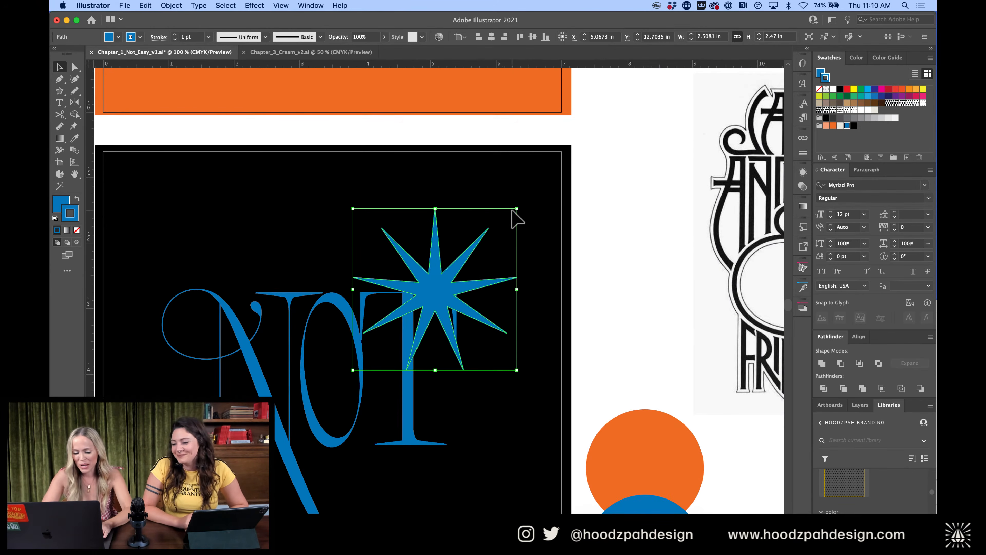
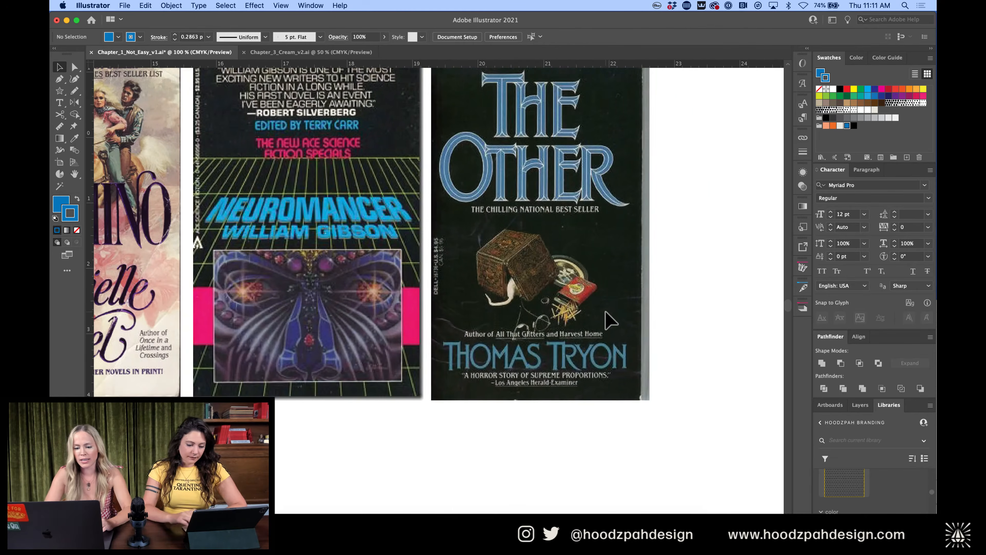
Shrink the large six-pointed star to about 0.73 by 0.84 in and place it on the outer tip of the T's crossbar
{"action": "scroll", "coordinate": [379, 298], "scroll_direction": "left", "scroll_amount": 8}
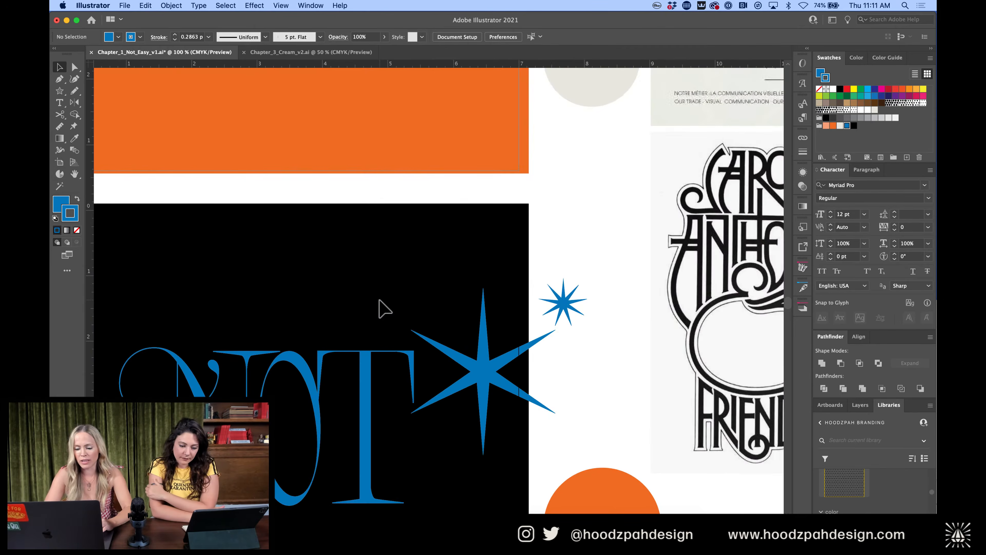
{"action": "scroll", "coordinate": [379, 299], "scroll_direction": "down", "scroll_amount": 3}
{"action": "left_click", "coordinate": [379, 298]}
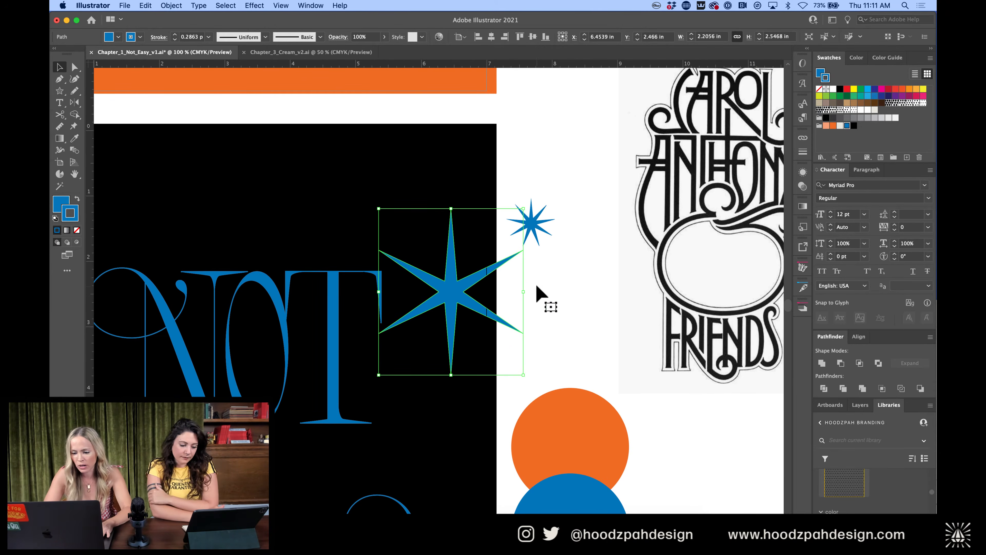
{"action": "left_click_drag", "start_coordinate": [523, 293], "coordinate": [380, 268]}
{"action": "left_click", "coordinate": [515, 292]}
{"action": "key", "text": "super+minus"}
{"action": "key", "text": "super+minus"}
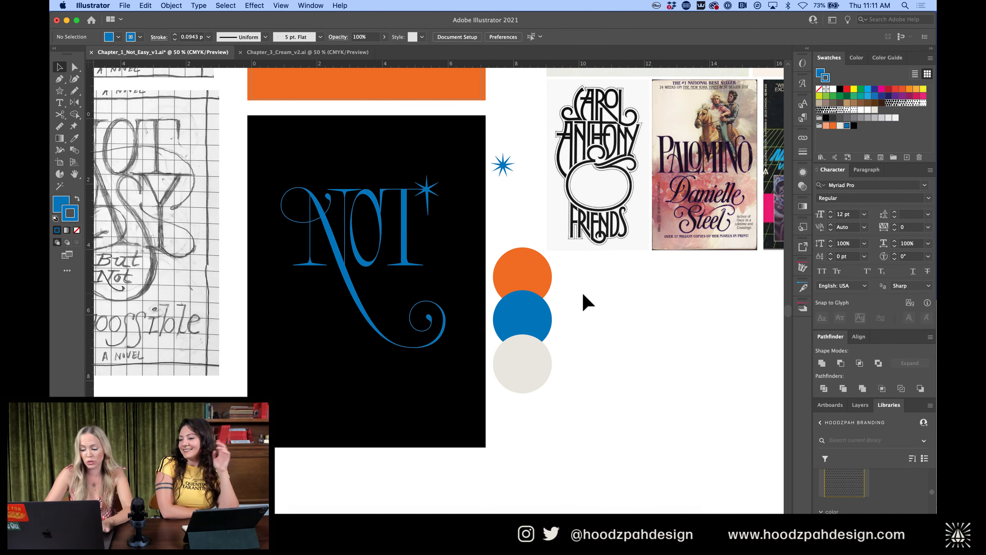
{"action": "key", "text": "super+equal"}
{"action": "scroll", "coordinate": [583, 293], "scroll_direction": "up", "scroll_amount": 2}
{"action": "scroll", "coordinate": [582, 293], "scroll_direction": "left", "scroll_amount": 1}
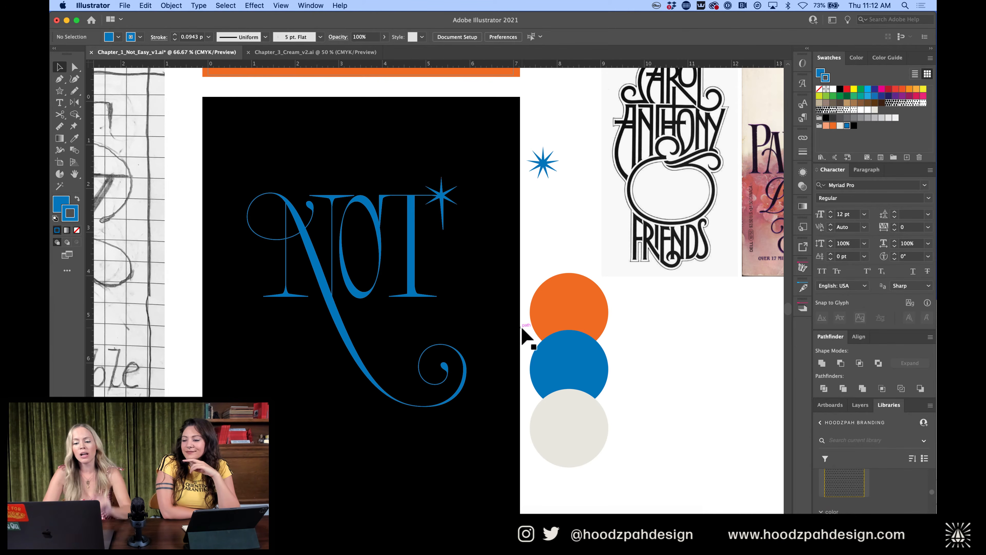
Copy the six-pointed star next to the nine-pointed star beside the black cover and delete the one on the T
{"action": "left_click_drag", "start_coordinate": [442, 196], "coordinate": [579, 200]}
{"action": "left_click", "coordinate": [445, 192]}
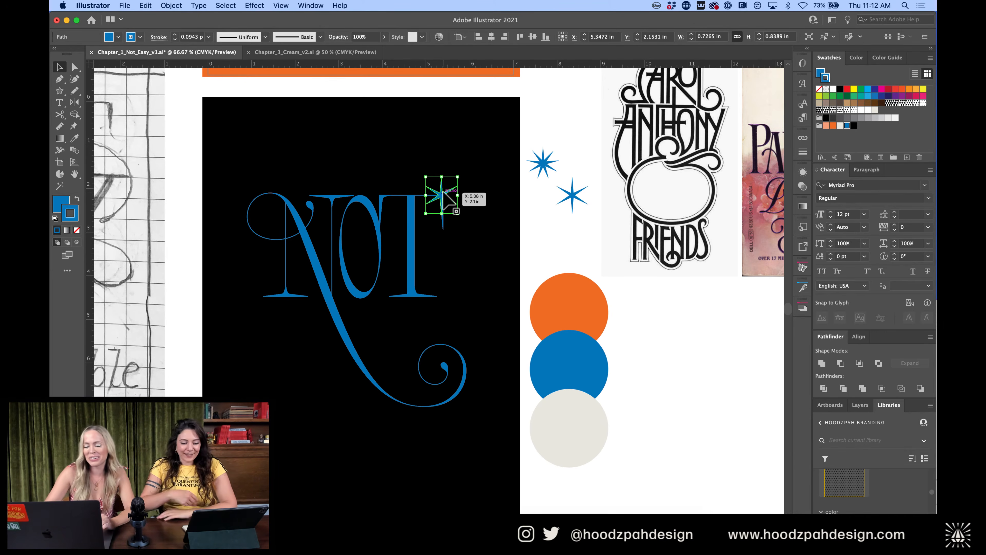
{"action": "key", "text": "Delete"}
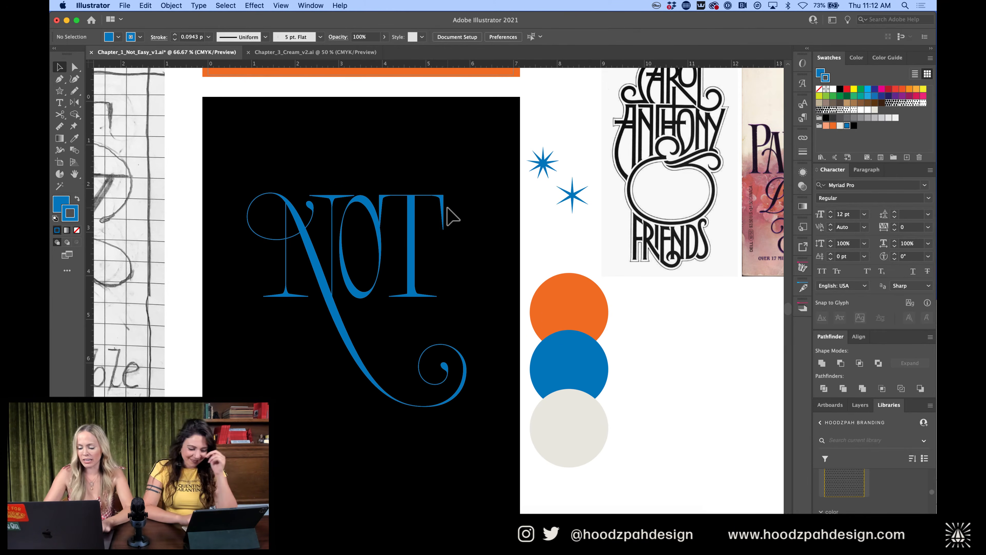
Compare the blue NOT lettering with the pencil sketches, examining how the E of EASY is drawn
{"action": "key", "text": "super+equal"}
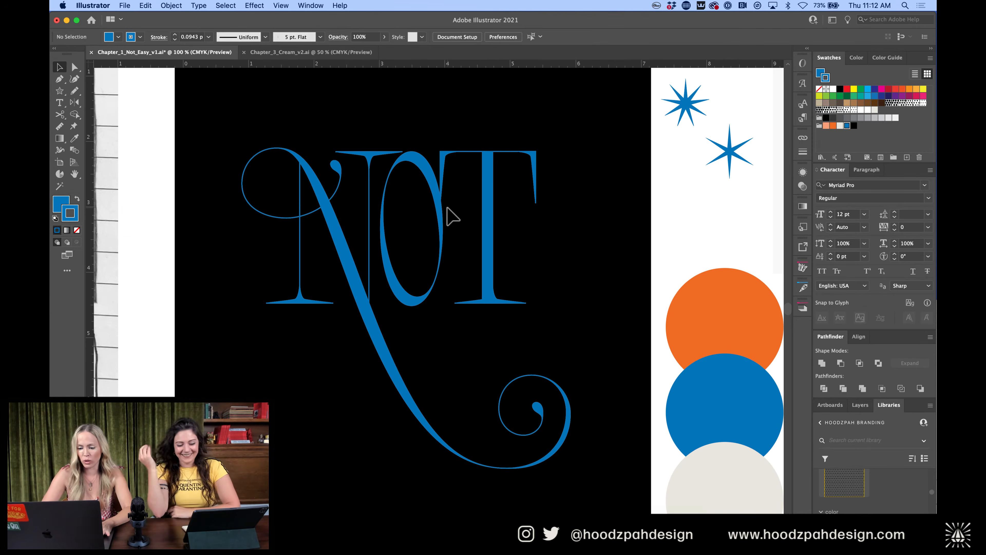
{"action": "key", "text": "super+minus"}
{"action": "key", "text": "super+minus"}
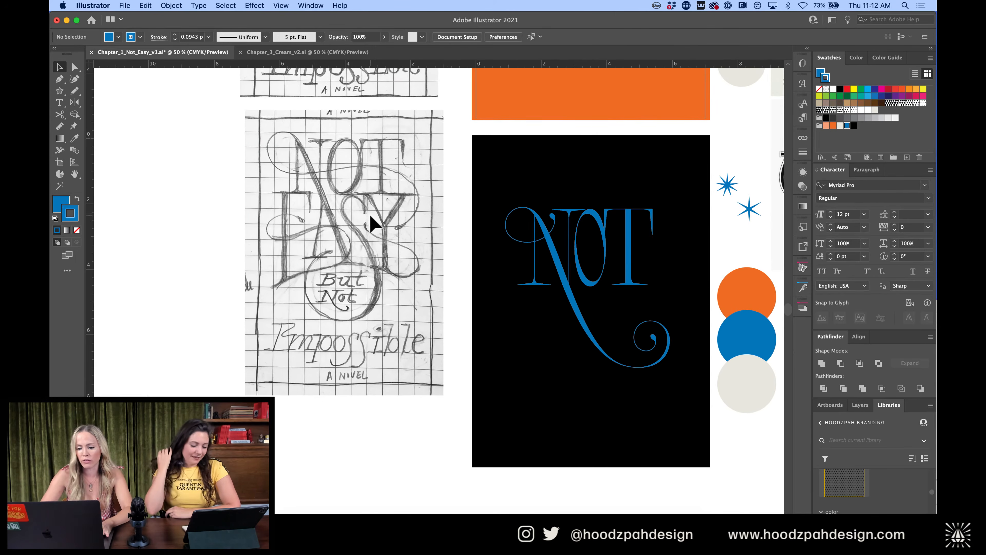
{"action": "key", "text": "super+equal"}
{"action": "key", "text": "super+equal"}
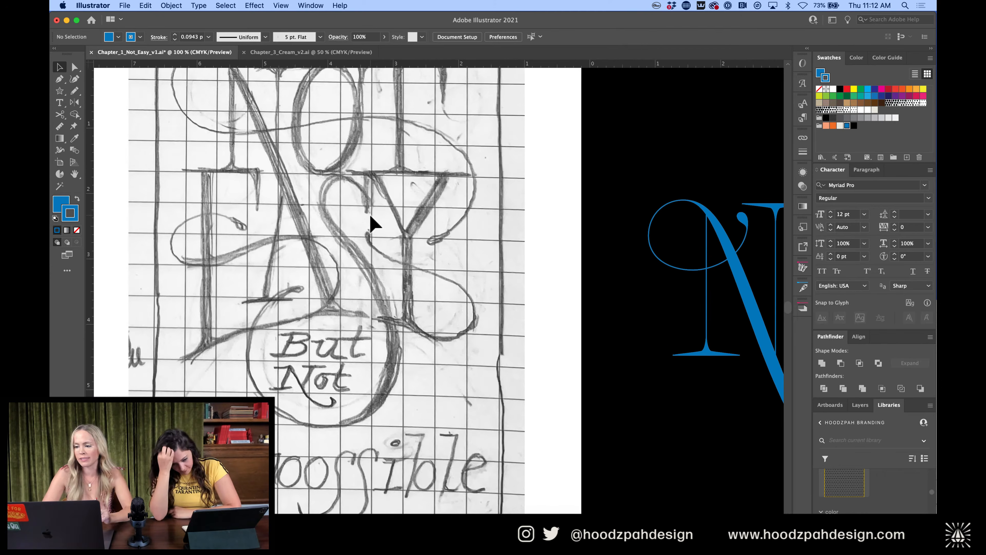
{"action": "scroll", "coordinate": [191, 194], "scroll_direction": "up", "scroll_amount": 15}
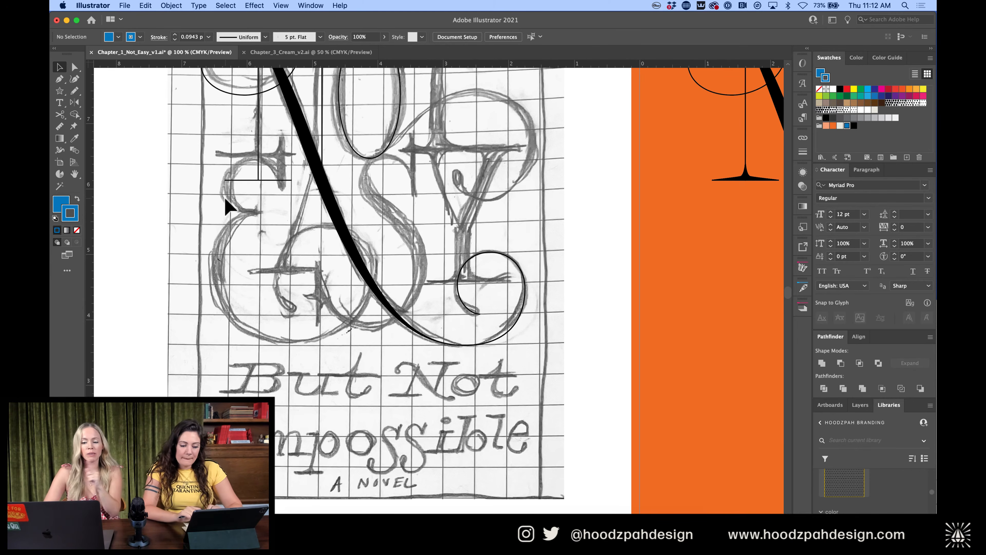
{"action": "scroll", "coordinate": [238, 215], "scroll_direction": "down", "scroll_amount": 12}
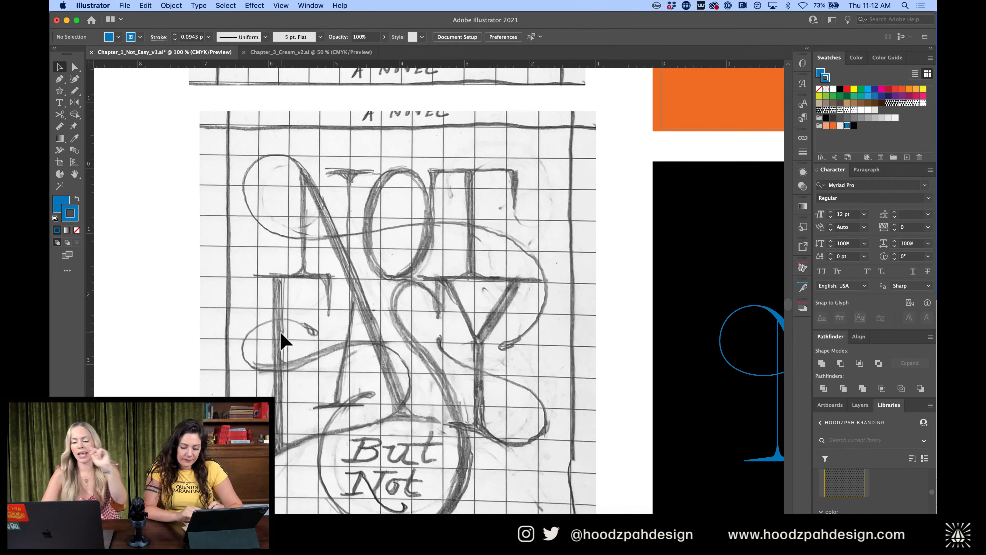
{"action": "key", "text": "p"}
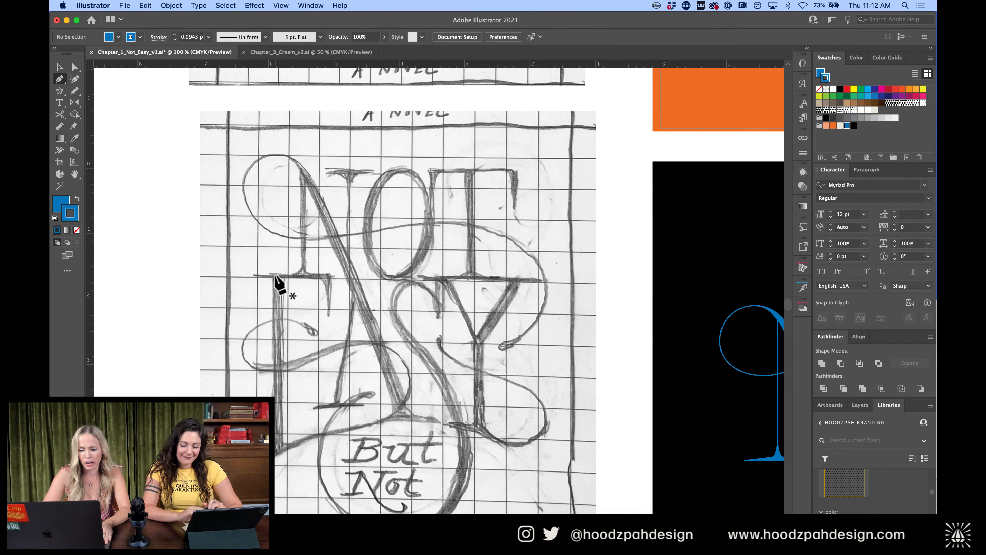
{"action": "left_click", "coordinate": [273, 275]}
{"action": "key", "text": "super+z"}
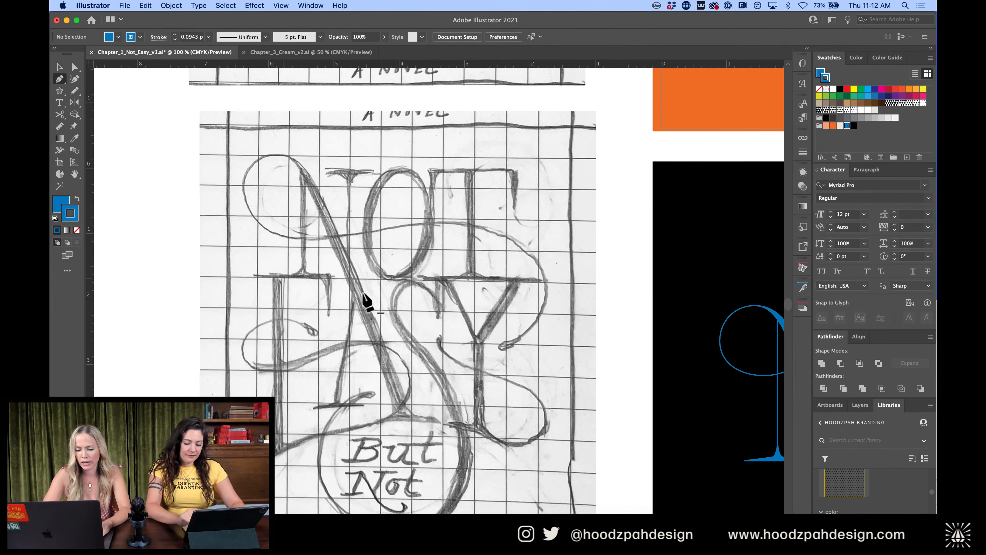
Duplicate the T's stem with both base serifs inside the NOT group and place the copy below the N
{"action": "scroll", "coordinate": [362, 293], "scroll_direction": "right", "scroll_amount": 4}
{"action": "key", "text": "v"}
{"action": "scroll", "coordinate": [362, 293], "scroll_direction": "down", "scroll_amount": 1}
{"action": "scroll", "coordinate": [677, 269], "scroll_direction": "down", "scroll_amount": 3}
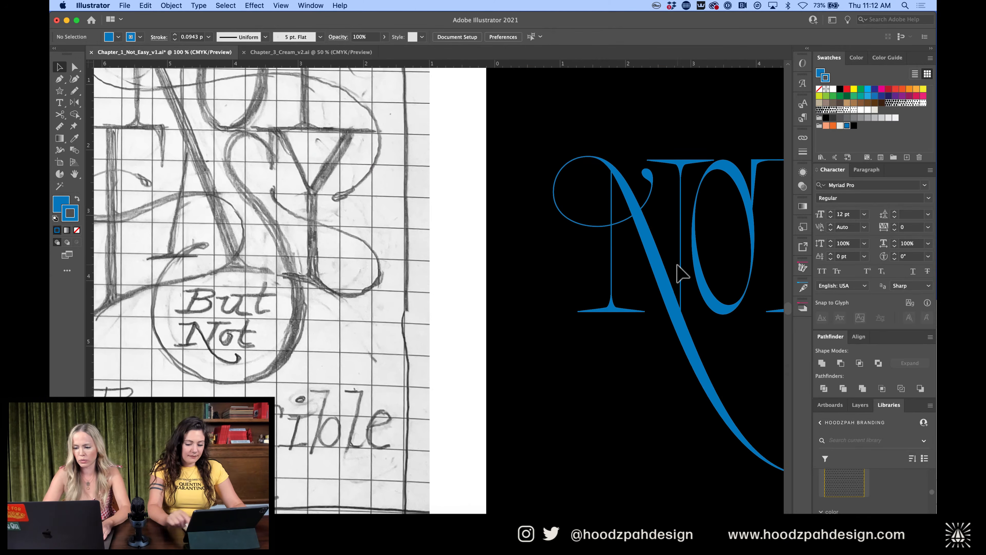
{"action": "scroll", "coordinate": [684, 277], "scroll_direction": "right", "scroll_amount": 4}
{"action": "left_click", "coordinate": [639, 223]}
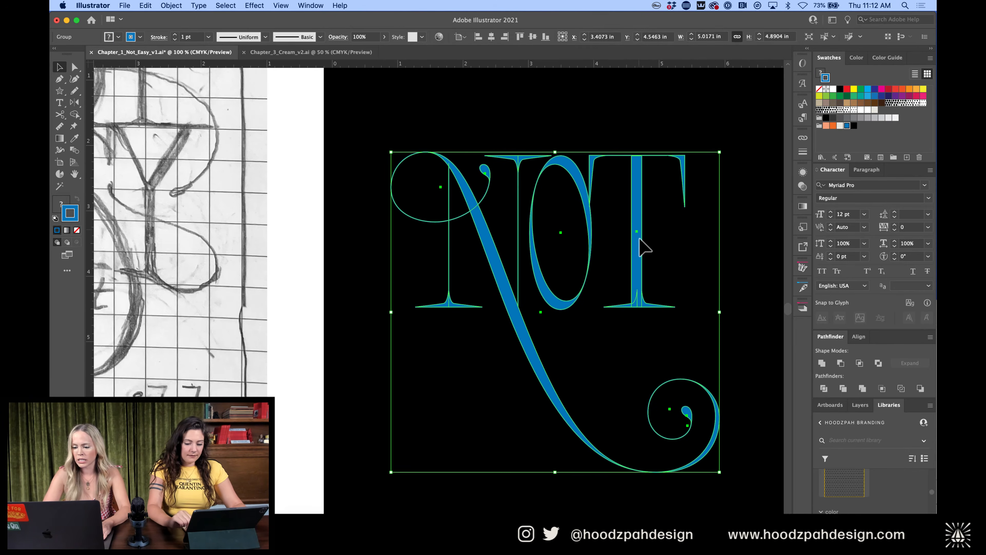
{"action": "double_click", "coordinate": [639, 237]}
{"action": "left_click", "coordinate": [649, 305]}
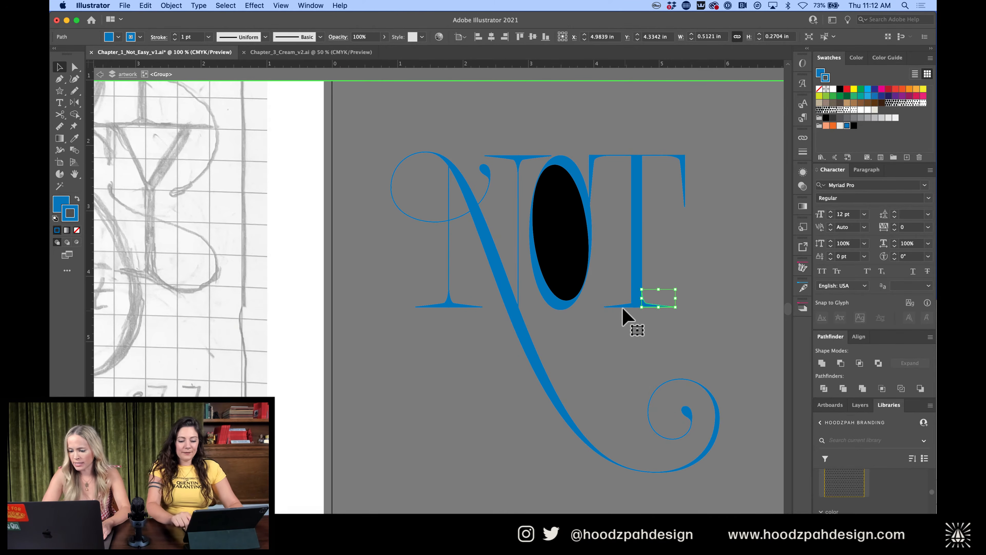
{"action": "key", "text": "super+equal"}
{"action": "key", "text": "super+equal"}
{"action": "left_click_drag", "start_coordinate": [457, 306], "coordinate": [448, 308]}
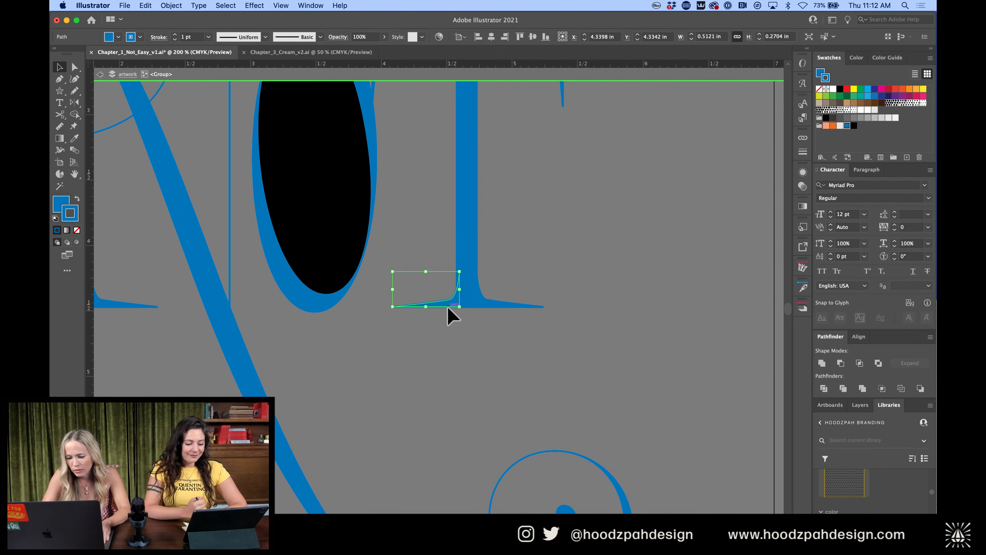
{"action": "left_click", "coordinate": [488, 312], "text": "shift"}
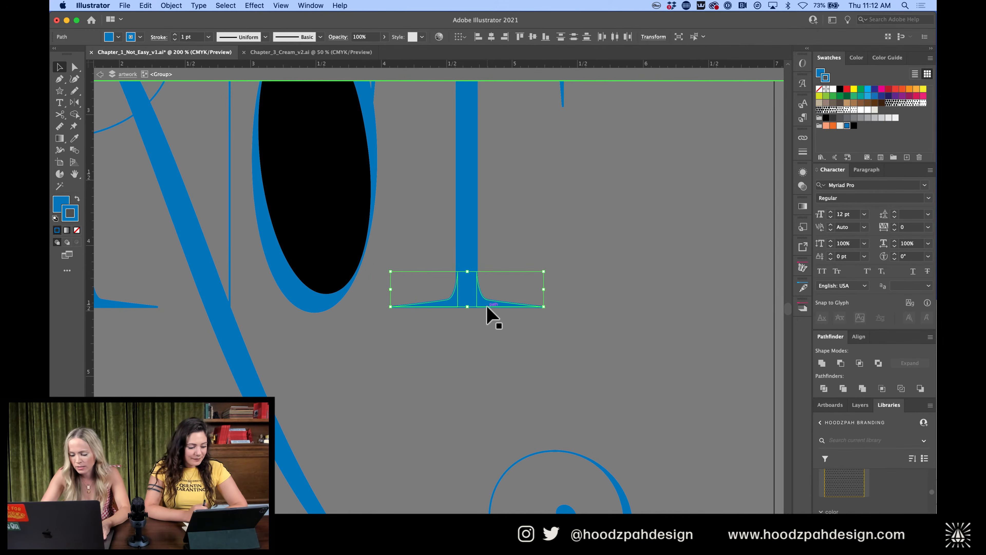
{"action": "key", "text": "super+minus"}
{"action": "key", "text": "super+minus"}
{"action": "key", "text": "super+minus"}
{"action": "key", "text": "super+minus"}
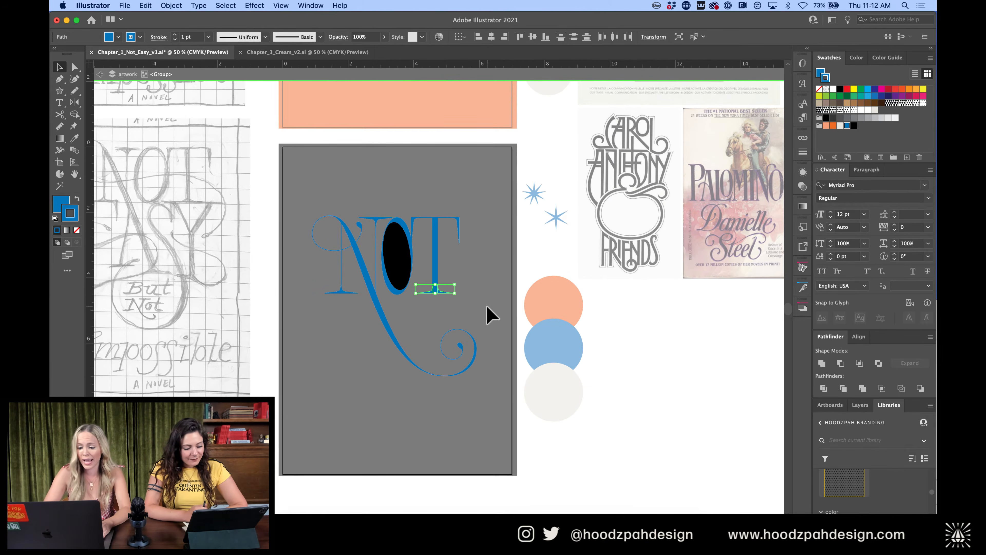
{"action": "left_click", "coordinate": [434, 257], "text": "shift"}
{"action": "left_click_drag", "start_coordinate": [434, 240], "coordinate": [341, 352]}
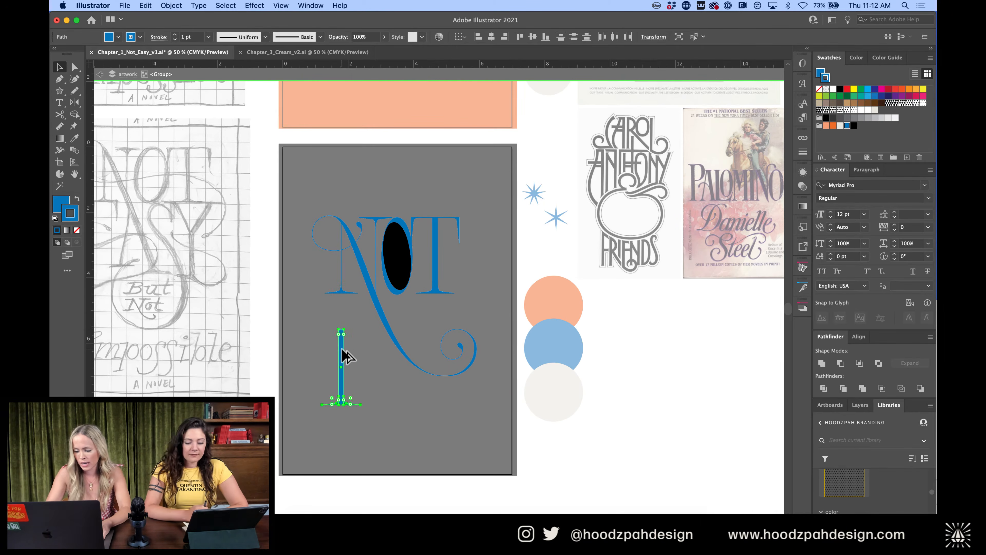
Take the copied stem and serifs out of the NOT group and nudge them upward closer to the N
{"action": "key", "text": "super+plus"}
{"action": "key", "text": "super+plus"}
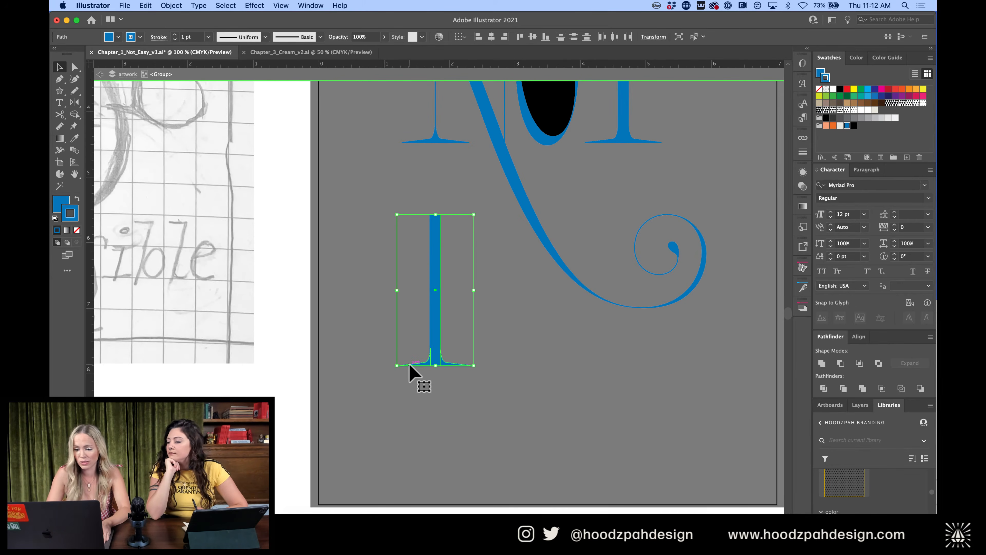
{"action": "left_click_drag", "start_coordinate": [438, 247], "coordinate": [438, 241]}
{"action": "double_click", "coordinate": [504, 346]}
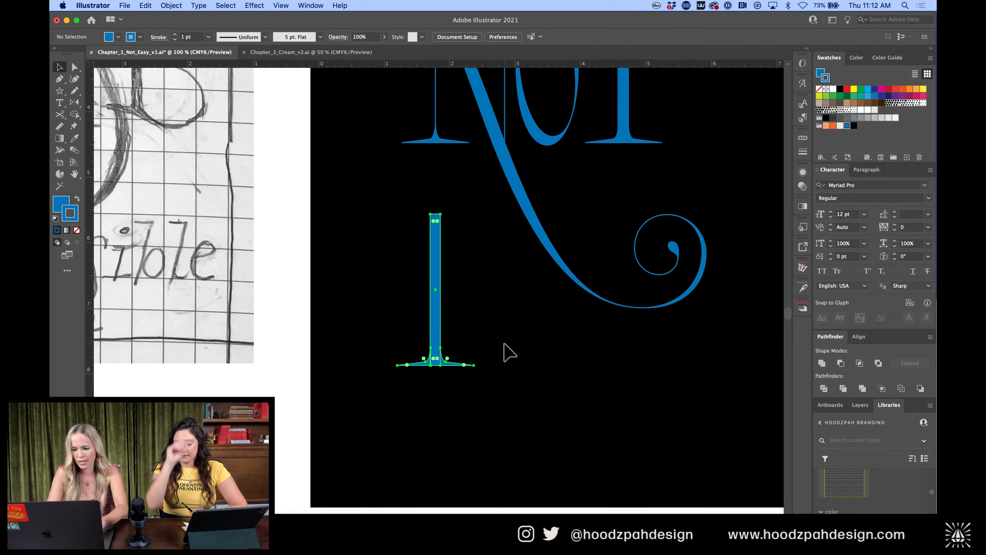
{"action": "key", "text": "shift+Right"}
{"action": "key", "text": "shift+Left"}
{"action": "key", "text": "shift+Up"}
{"action": "key", "text": "shift+Up"}
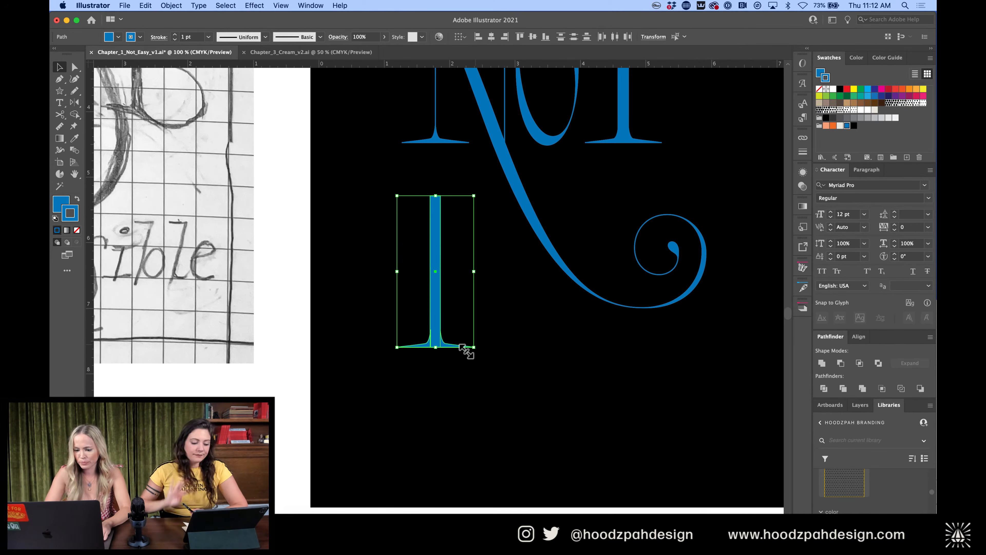
{"action": "left_click", "coordinate": [286, 373]}
Copy the new stem's two base serifs and place them flipped vertically at the top of the stem
{"action": "scroll", "coordinate": [286, 373], "scroll_direction": "up", "scroll_amount": 2}
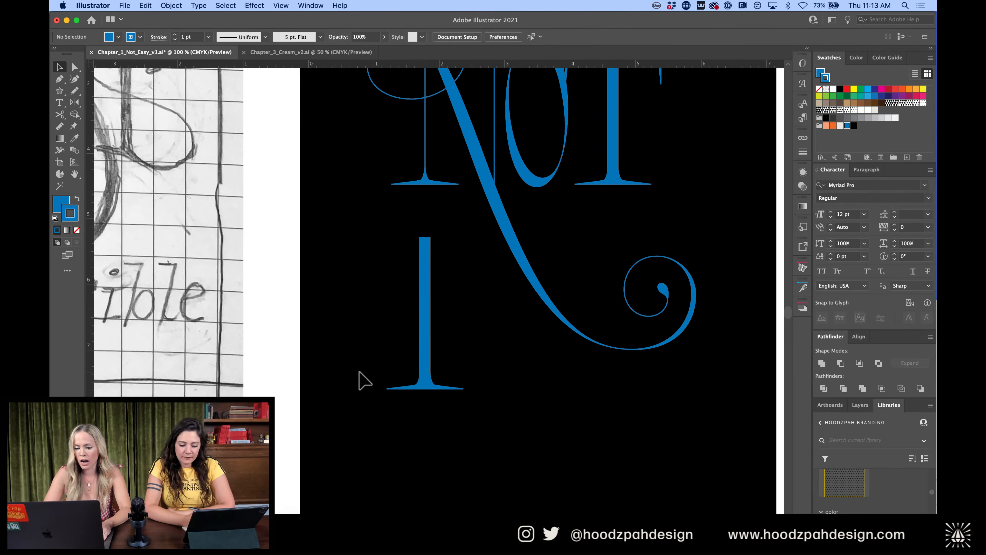
{"action": "left_click", "coordinate": [402, 388]}
{"action": "left_click", "coordinate": [446, 388], "text": "shift"}
{"action": "left_click_drag", "start_coordinate": [440, 378], "coordinate": [437, 237]}
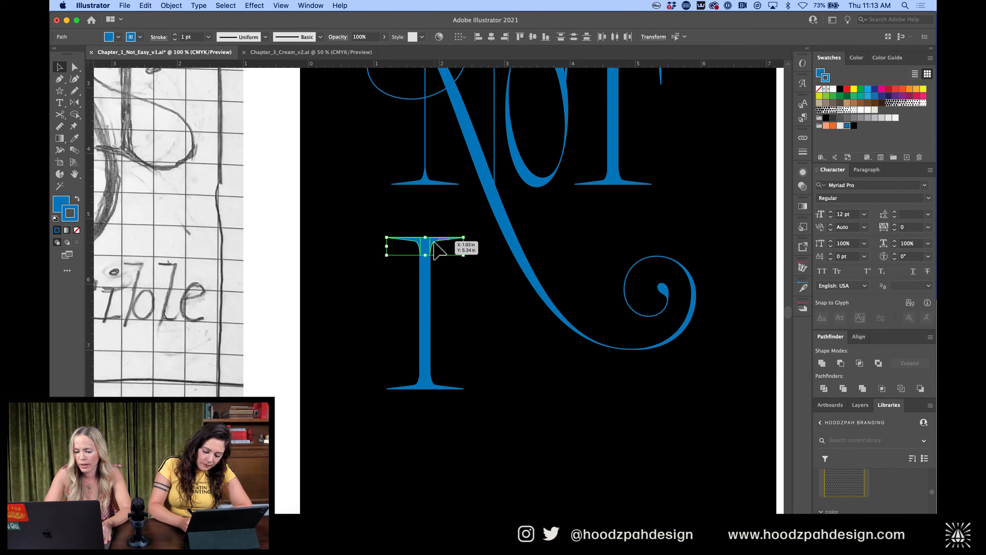
{"action": "left_click", "coordinate": [451, 258]}
Delete the right-hand serifs at the top and base of the new stem
{"action": "left_click", "coordinate": [445, 241]}
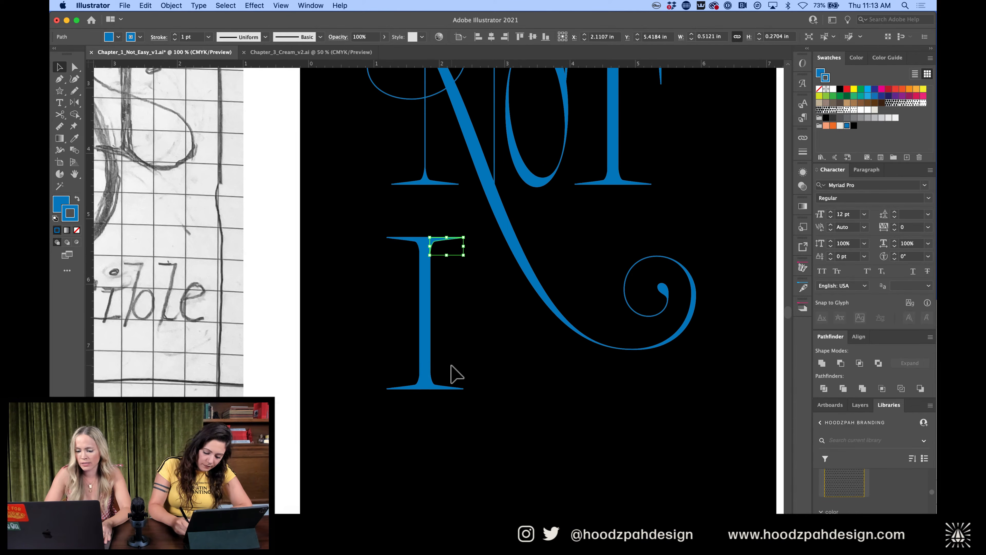
{"action": "left_click", "coordinate": [452, 388], "text": "shift"}
{"action": "key", "text": "Delete"}
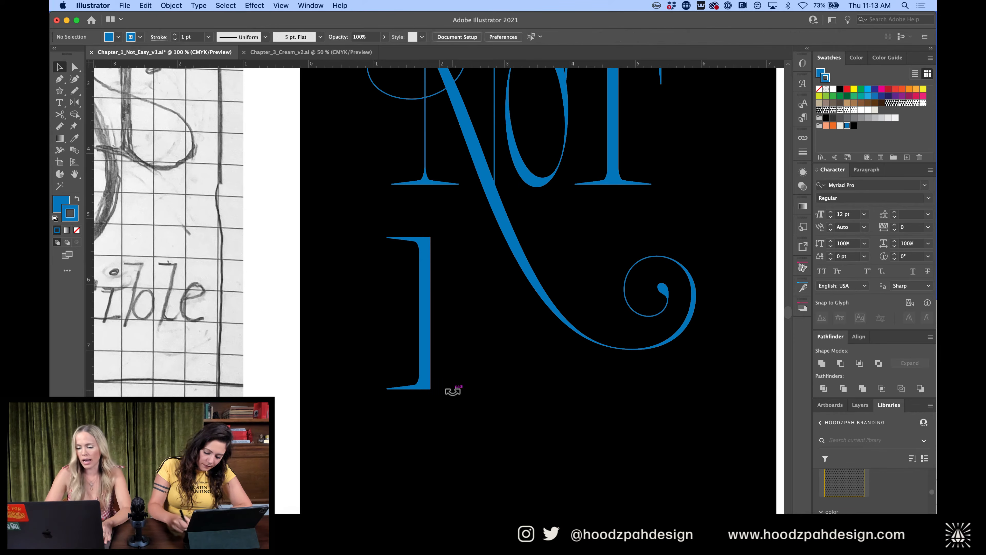
Draw a horizontal hairline about 0.71 in long from the stem's upper right corner, using the stroke style of the N's thin stem
{"action": "left_click", "coordinate": [425, 140]}
{"action": "double_click", "coordinate": [425, 141]}
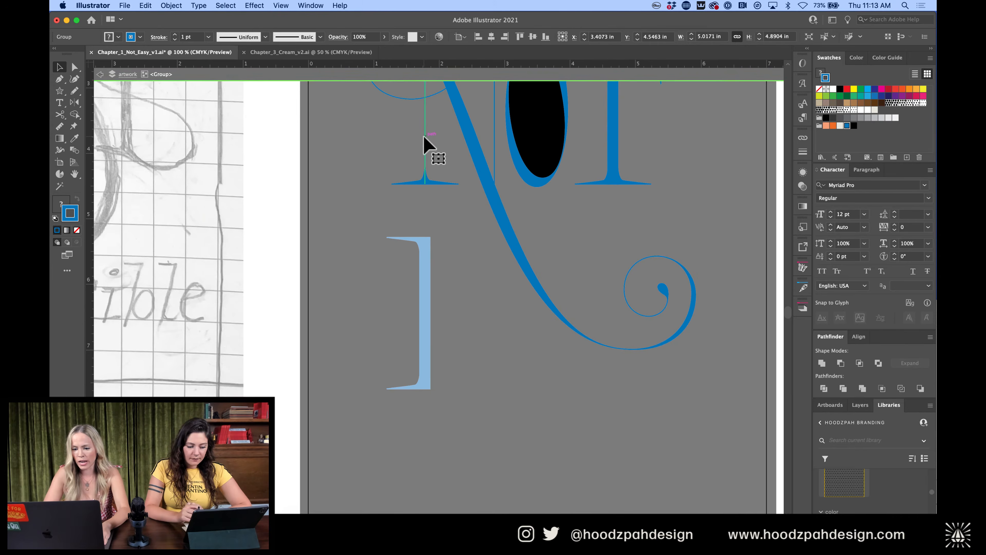
{"action": "double_click", "coordinate": [441, 235]}
{"action": "key", "text": "a"}
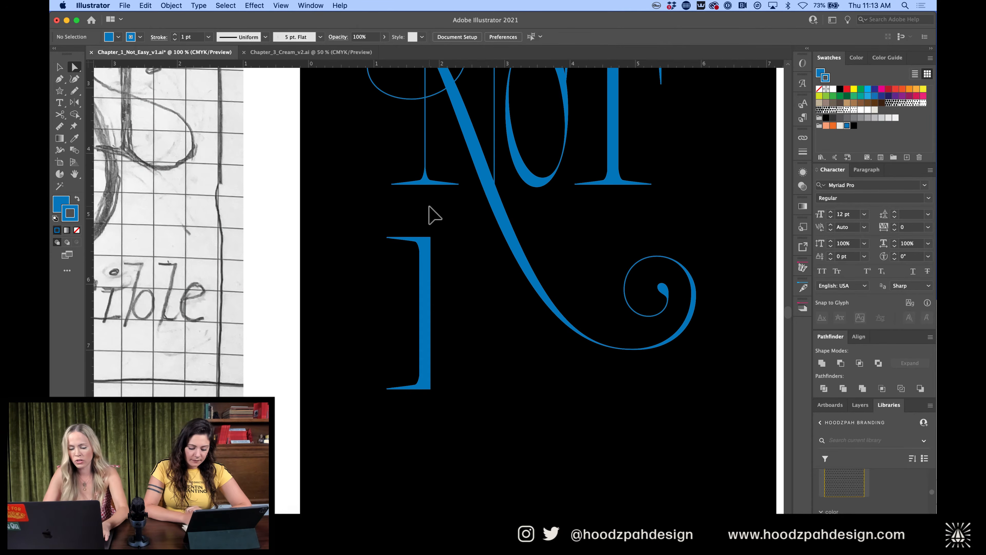
{"action": "left_click", "coordinate": [424, 147]}
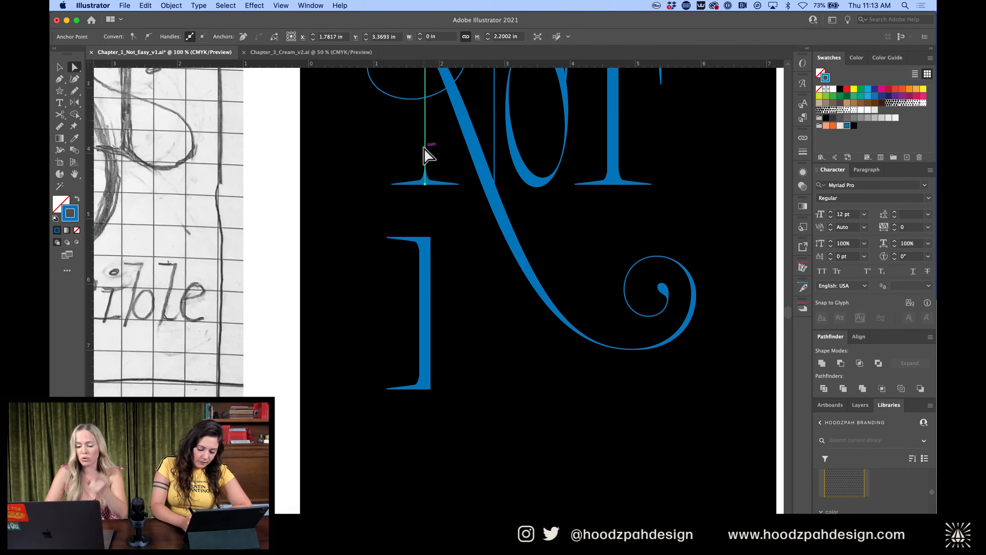
{"action": "key", "text": "p"}
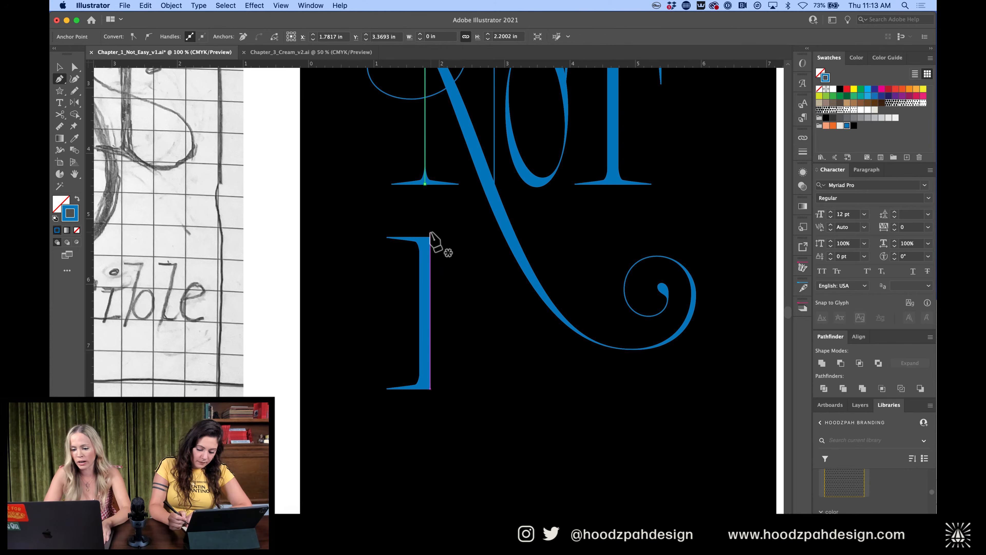
{"action": "left_click", "coordinate": [430, 237]}
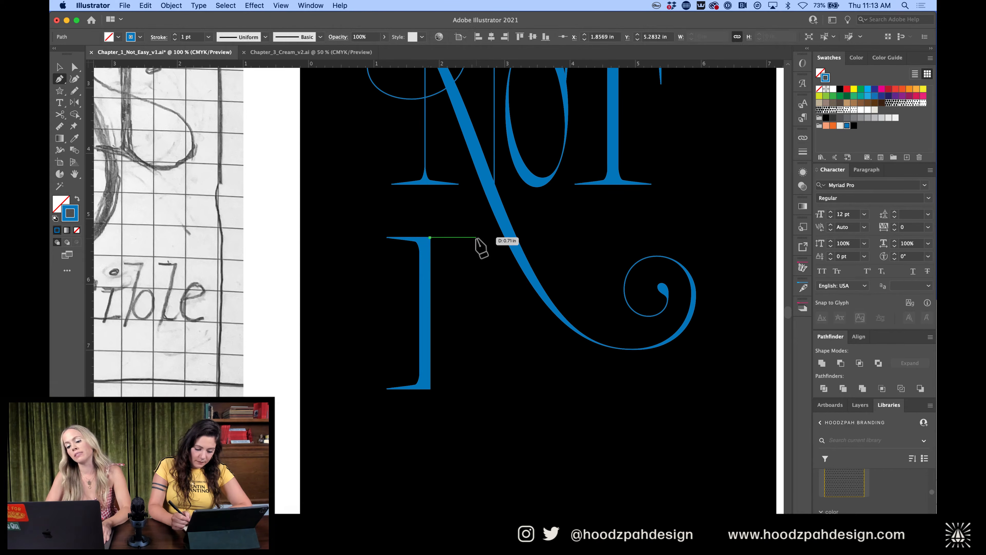
{"action": "left_click", "coordinate": [476, 237]}
{"action": "key", "text": "v"}
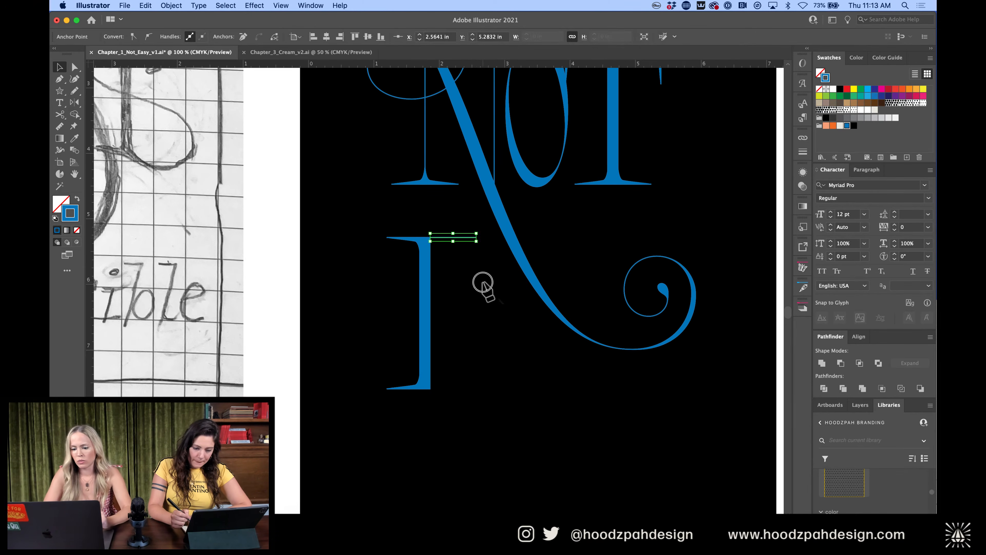
{"action": "left_click", "coordinate": [482, 282]}
Copy the T's left arm with its serif out of the NOT group and place it beside the new stem's top
{"action": "scroll", "coordinate": [482, 283], "scroll_direction": "up", "scroll_amount": 5}
{"action": "double_click", "coordinate": [552, 141]}
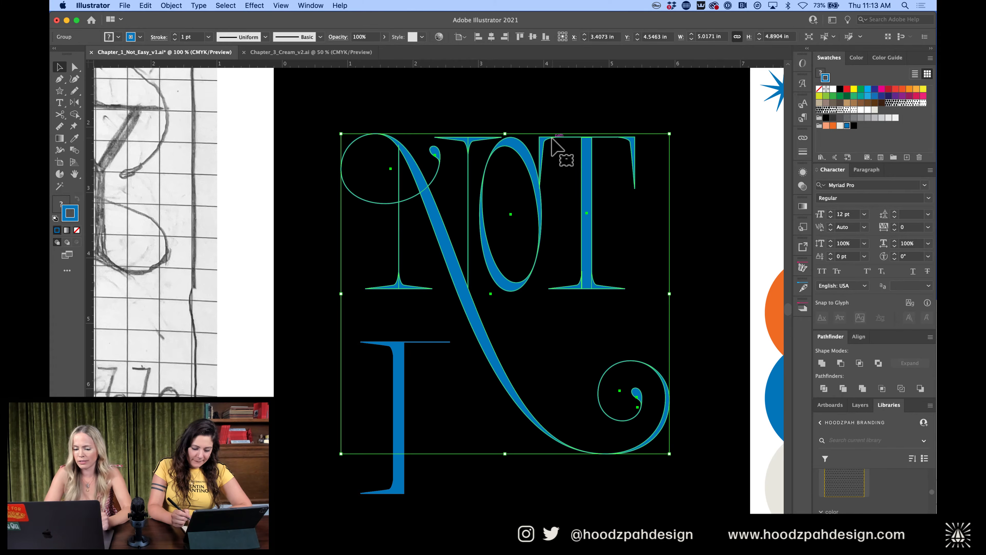
{"action": "left_click_drag", "start_coordinate": [551, 144], "coordinate": [420, 348]}
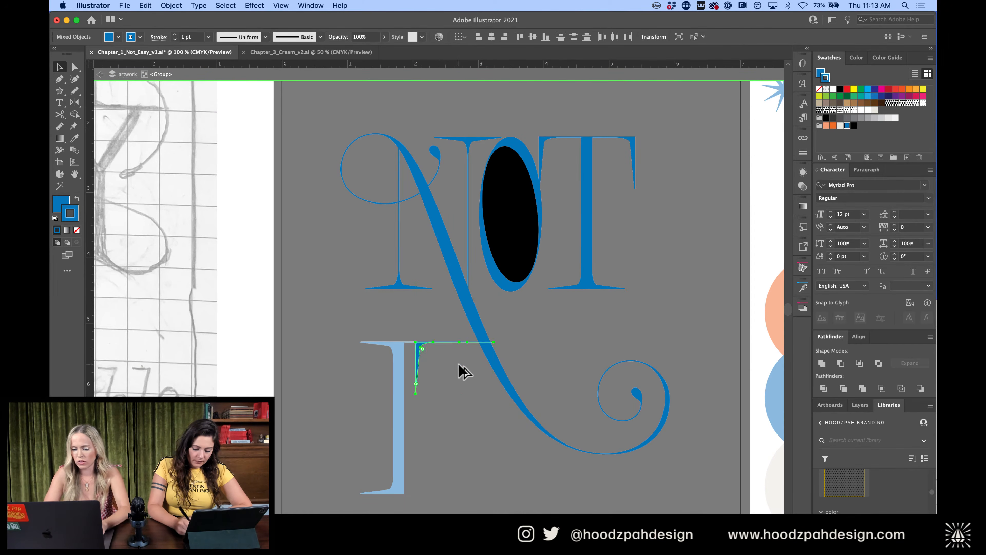
{"action": "double_click", "coordinate": [460, 370]}
{"action": "left_click", "coordinate": [458, 365]}
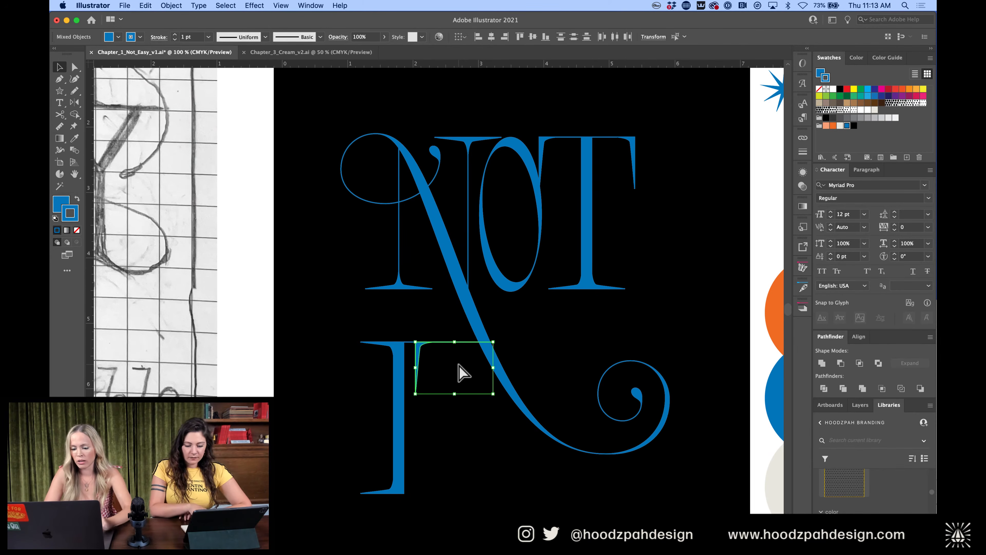
Reflect the copied arm across the vertical axis so that its serif faces right
{"action": "left_click", "coordinate": [171, 6]}
{"action": "mouse_move", "coordinate": [186, 17]}
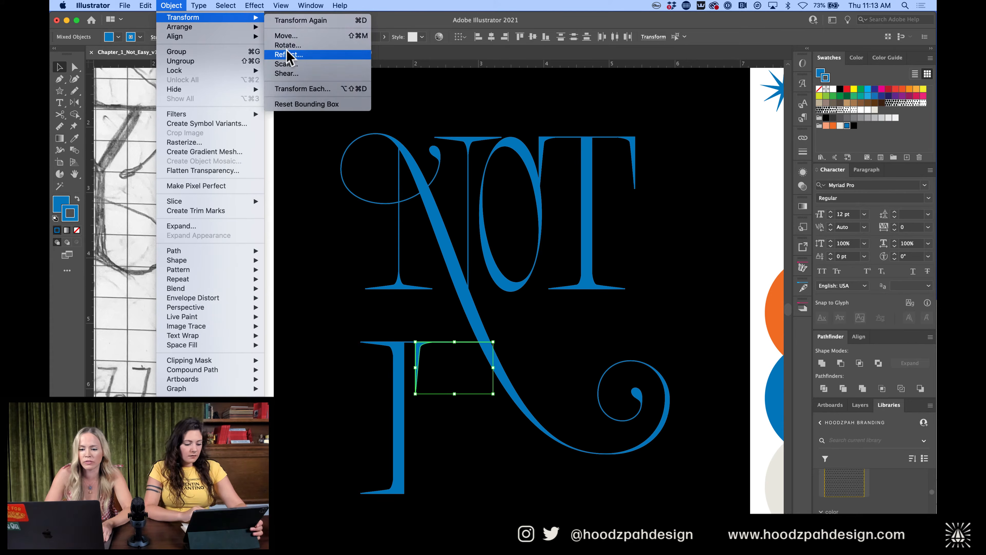
{"action": "left_click", "coordinate": [287, 55]}
{"action": "left_click", "coordinate": [190, 218]}
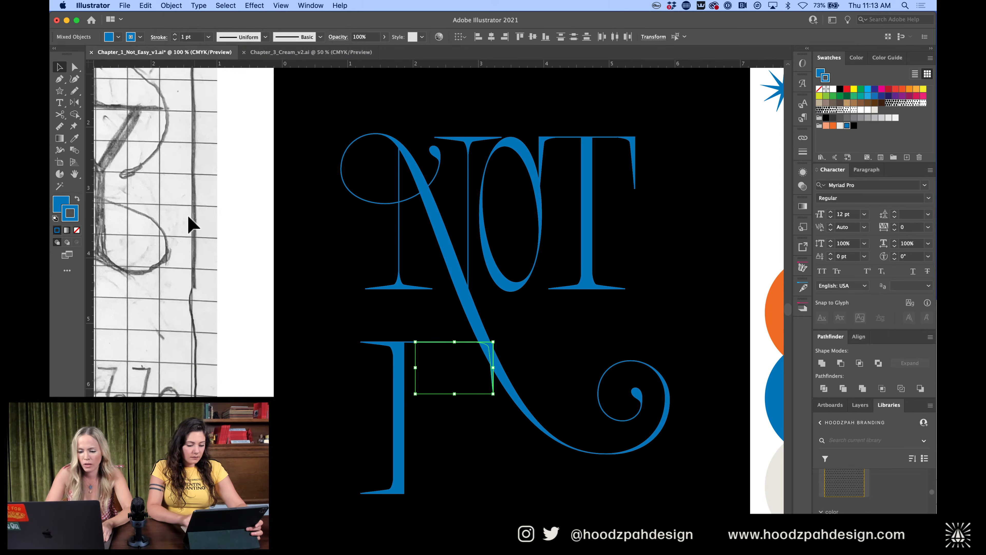
Shift the flipped arm left onto the top of the stem to form the E's upper arm
{"action": "key", "text": "shift+Left"}
{"action": "key", "text": "shift+Left"}
{"action": "key", "text": "Delete"}
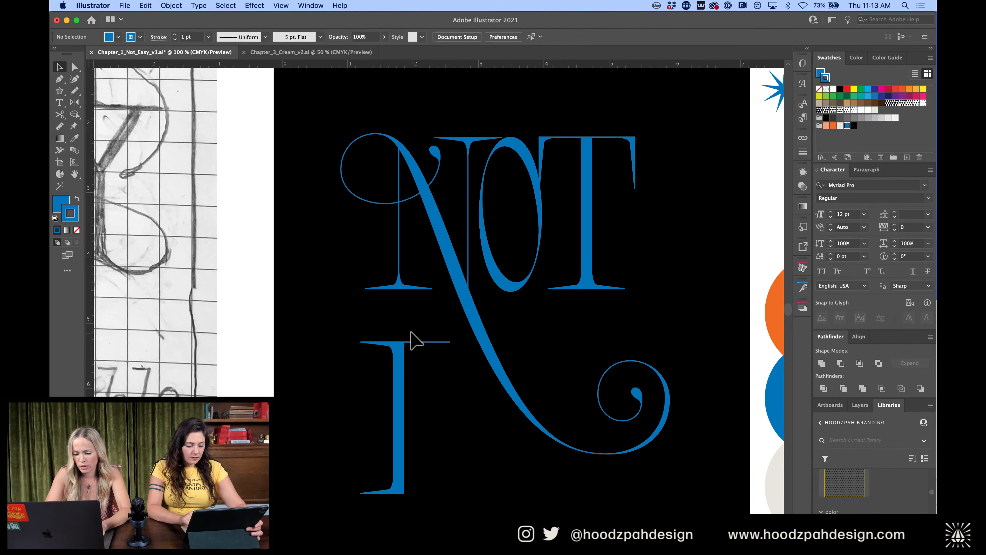
{"action": "key", "text": "slash"}
{"action": "key", "text": "super+z"}
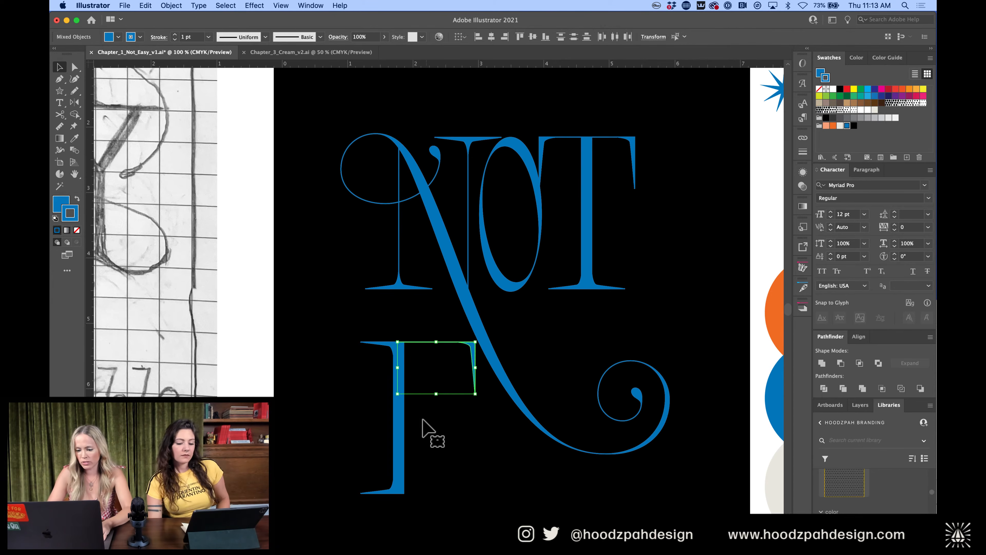
{"action": "key", "text": "shift+Left"}
{"action": "key", "text": "shift+Left"}
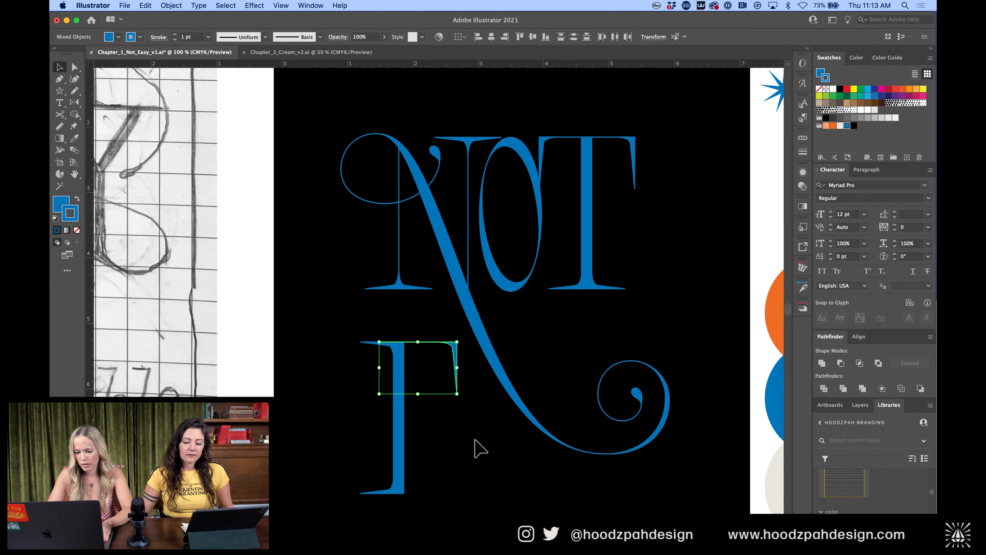
{"action": "left_click", "coordinate": [469, 449]}
{"action": "key", "text": "super+equal"}
{"action": "key", "text": "super+minus"}
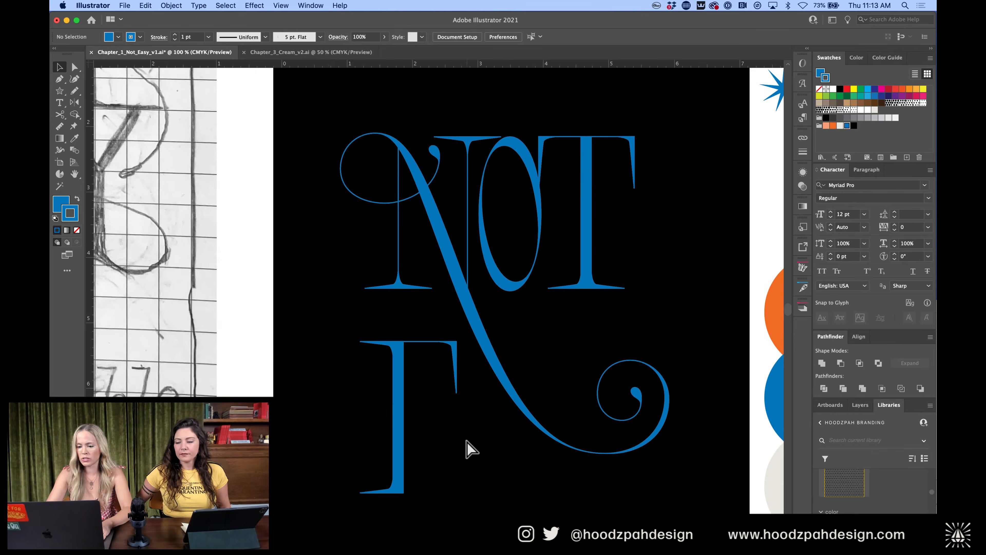
{"action": "left_click_drag", "start_coordinate": [418, 339], "coordinate": [452, 374]}
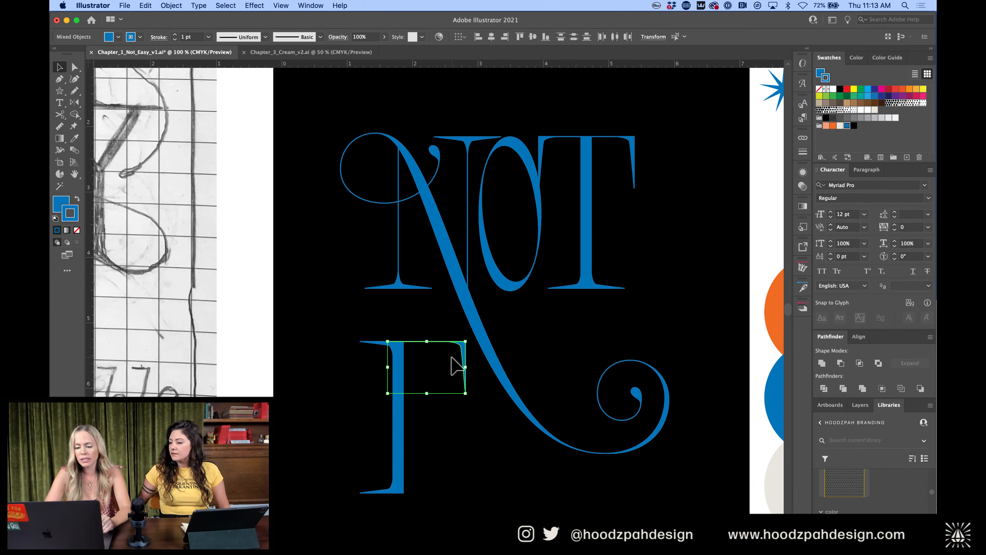
Show the guides and try adding a vertical guide at the outer edge of the E's upper arm
{"action": "key", "text": "super+semicolon"}
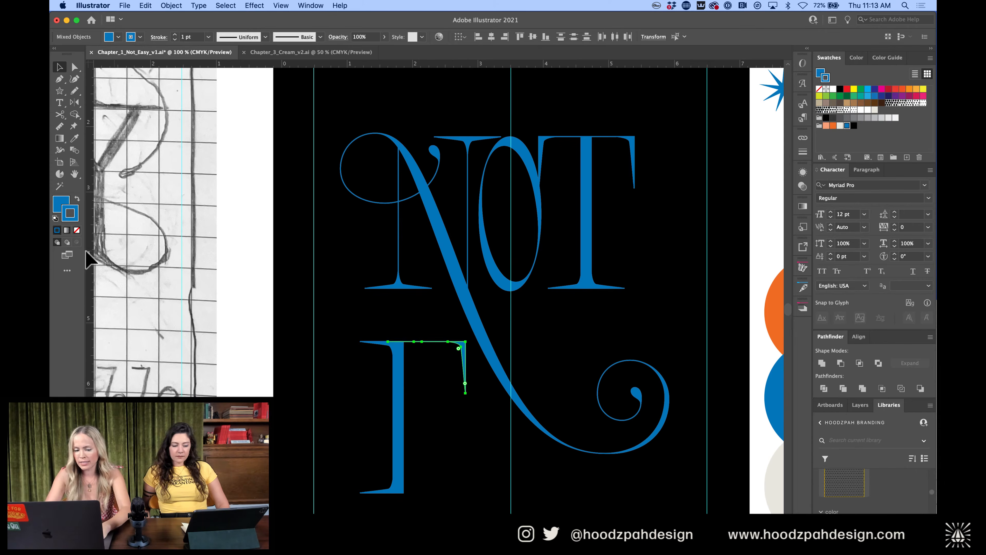
{"action": "left_click_drag", "start_coordinate": [91, 249], "coordinate": [464, 246]}
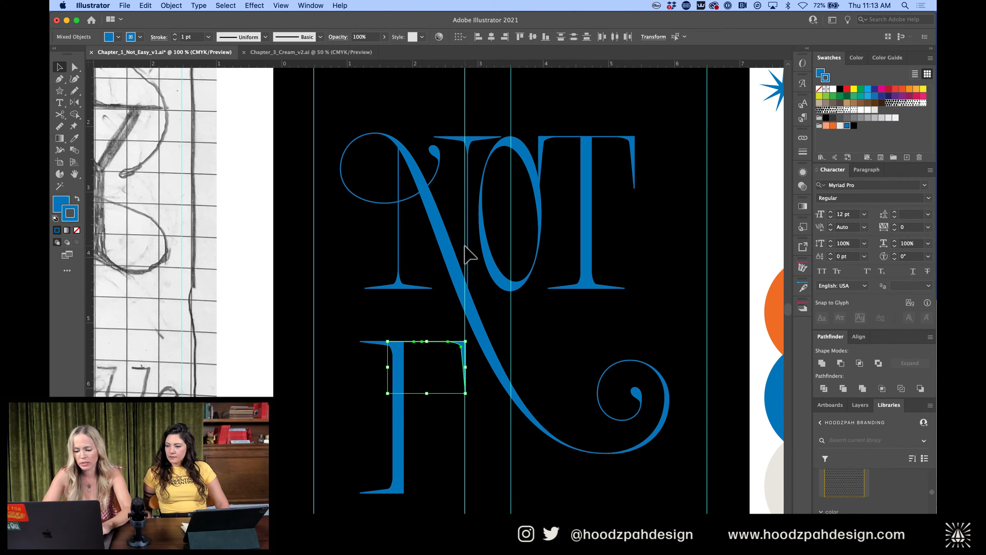
{"action": "key", "text": "super+z"}
Duplicate the E's upper arm down to the stem's base and reflect the copy across the horizontal axis
{"action": "left_click", "coordinate": [417, 398]}
{"action": "left_click_drag", "start_coordinate": [410, 337], "coordinate": [456, 451]}
{"action": "left_click", "coordinate": [171, 6]}
{"action": "mouse_move", "coordinate": [186, 17]}
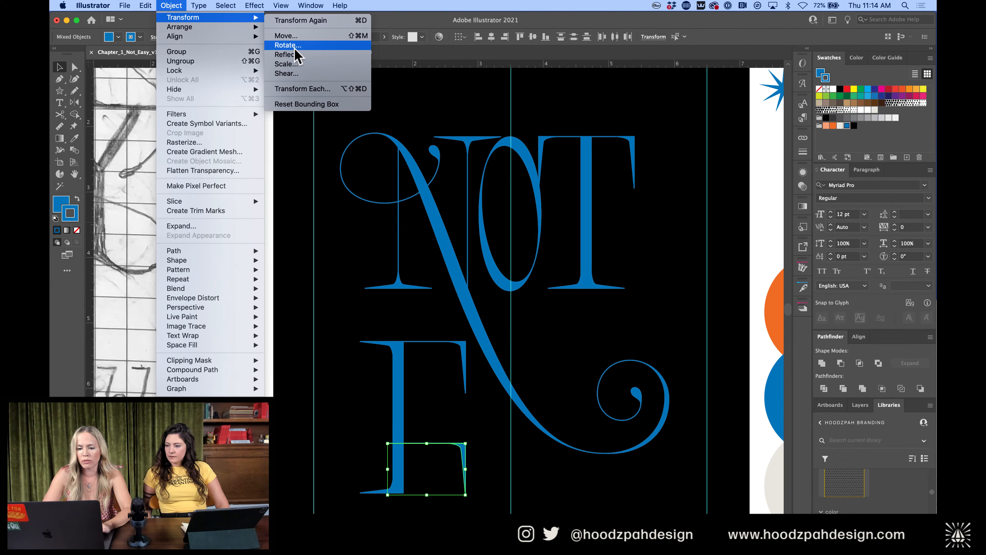
{"action": "left_click", "coordinate": [295, 54]}
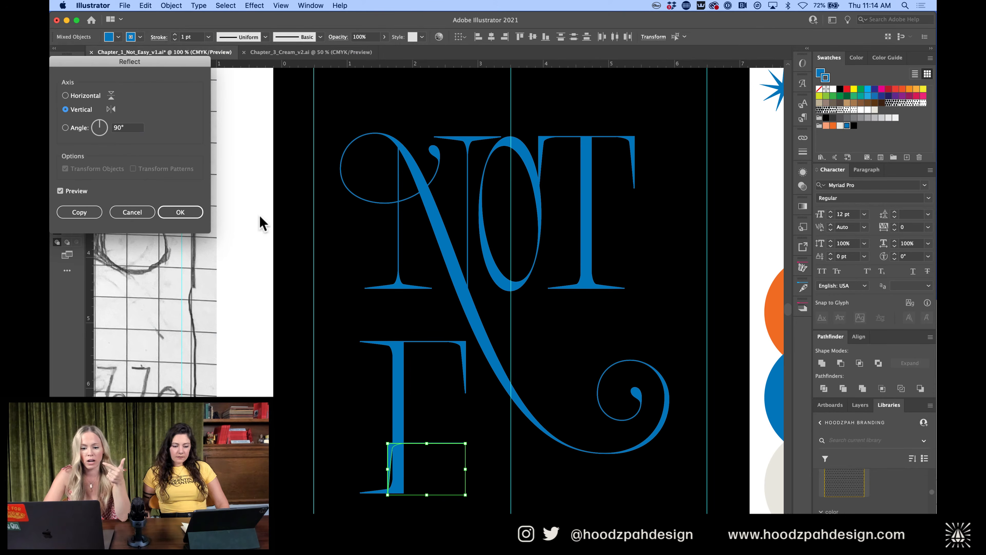
{"action": "left_click", "coordinate": [83, 96]}
{"action": "left_click", "coordinate": [180, 212]}
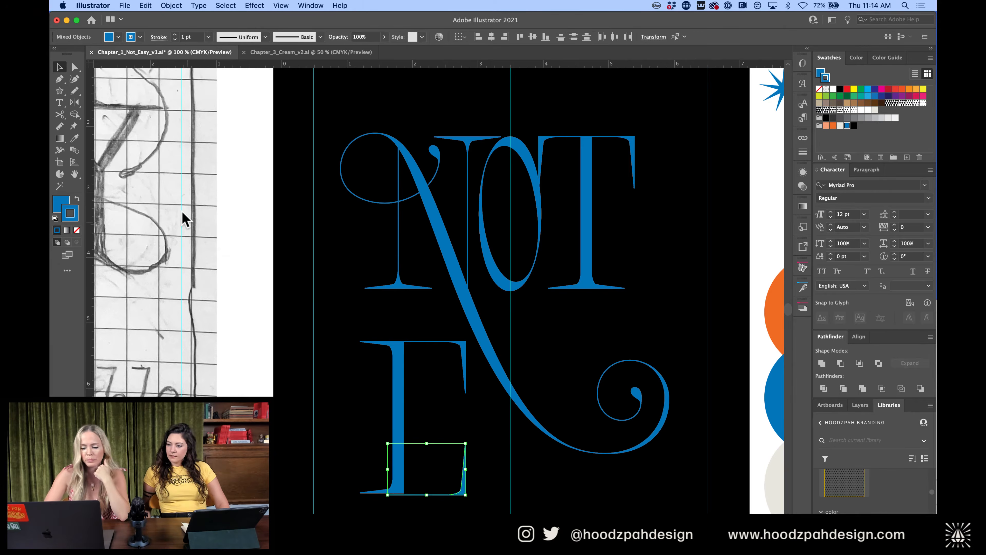
Align the E's lower arm flush with the base of the stem and its serif
{"action": "key", "text": "super+equal"}
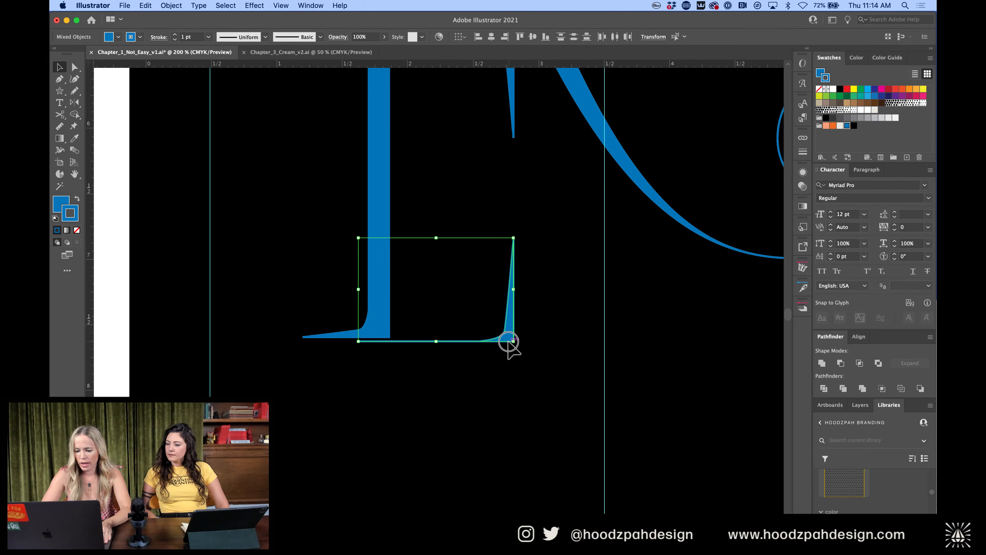
{"action": "key", "text": "super+z"}
{"action": "key", "text": "super+shift+z"}
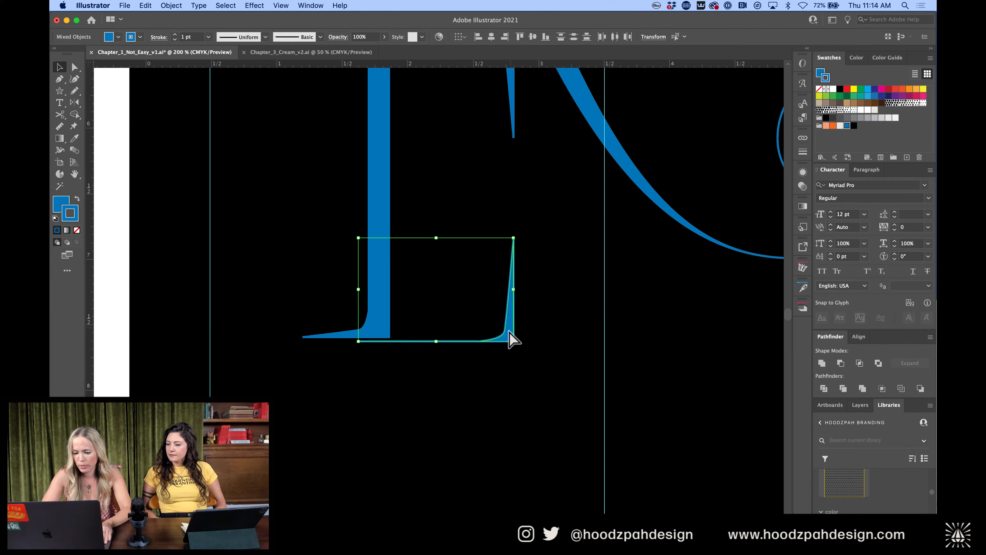
{"action": "key", "text": "super+minus"}
{"action": "key", "text": "super+minus"}
{"action": "key", "text": "super+minus"}
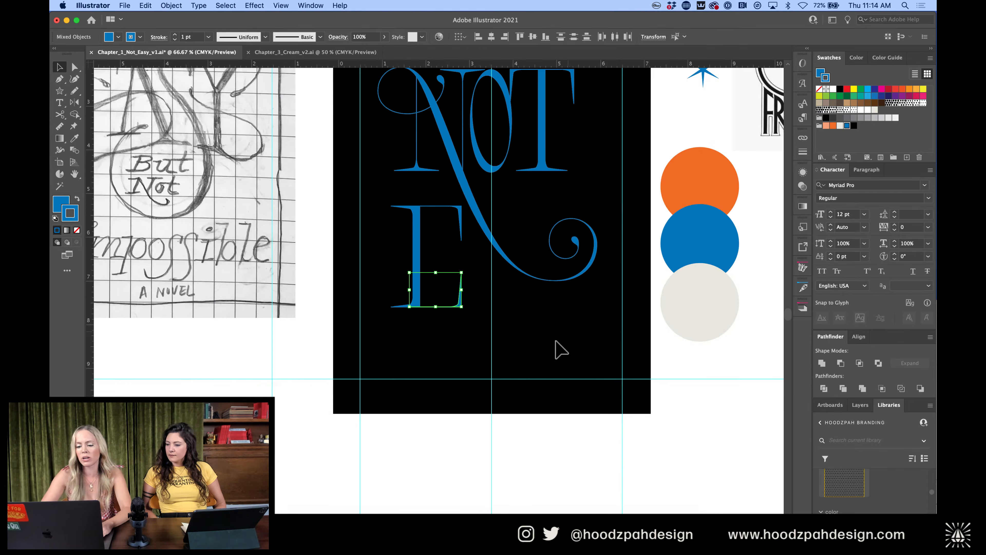
{"action": "left_click", "coordinate": [525, 355]}
{"action": "key", "text": "super+plus"}
{"action": "key", "text": "super+plus"}
{"action": "key", "text": "super+plus"}
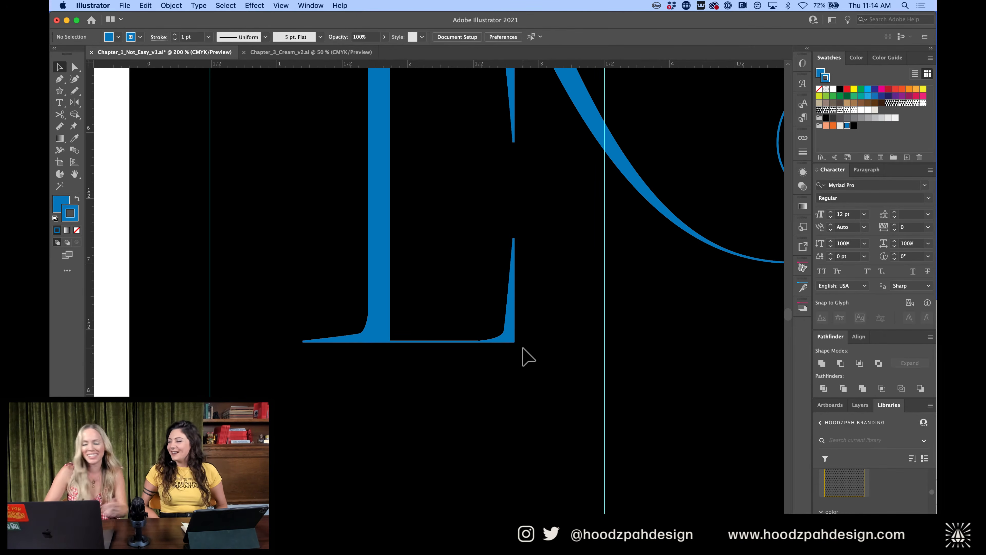
{"action": "key", "text": "super+plus"}
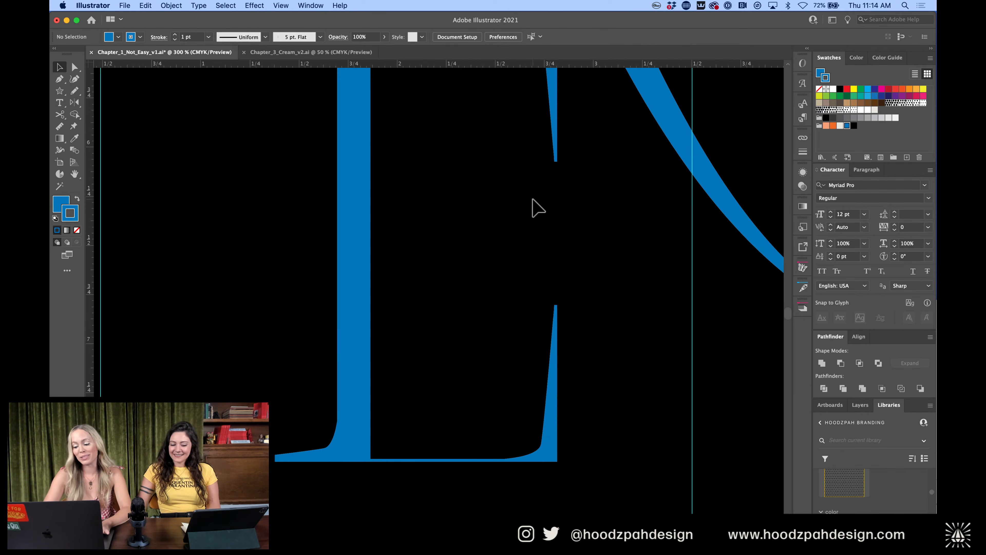
Copy the T's base serifs out of the NOT group and paste them as separate pieces near the E
{"action": "key", "text": "super+minus"}
{"action": "key", "text": "super+minus"}
{"action": "key", "text": "super+minus"}
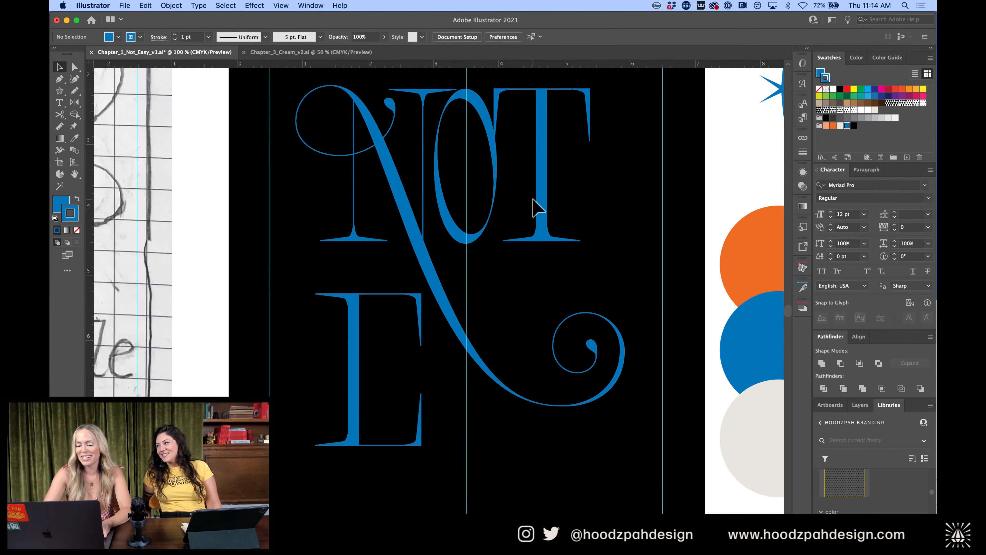
{"action": "key", "text": "super+minus"}
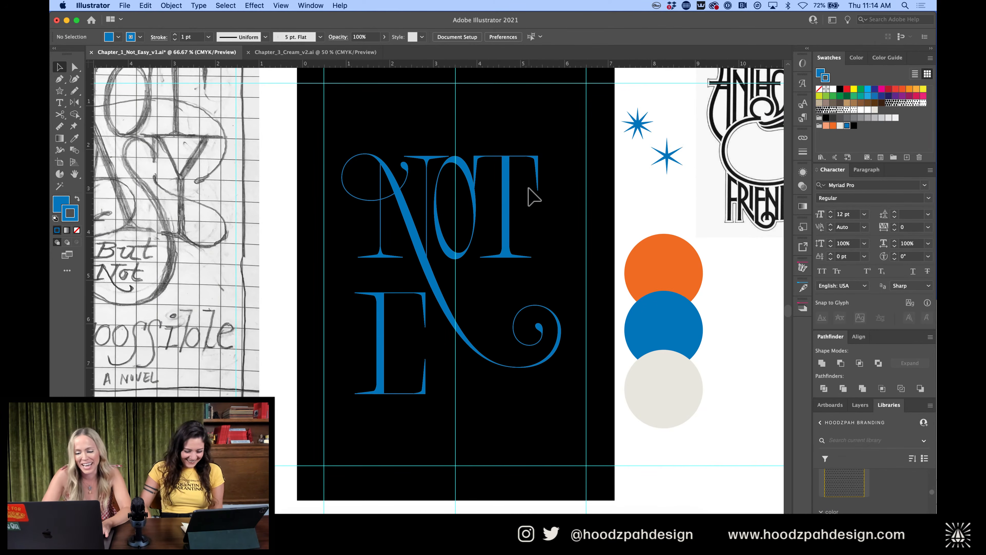
{"action": "left_click", "coordinate": [488, 255]}
{"action": "double_click", "coordinate": [490, 256]}
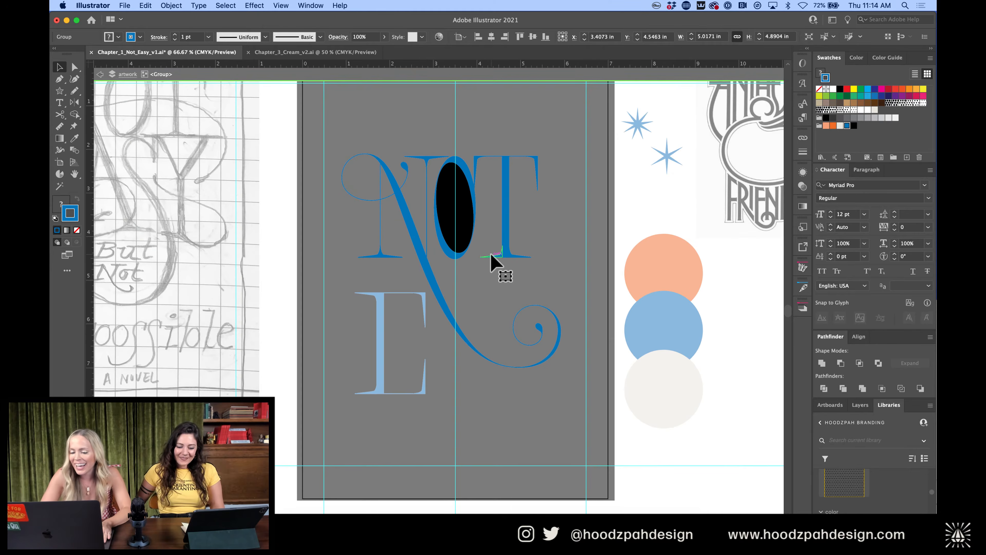
{"action": "double_click", "coordinate": [412, 362]}
{"action": "key", "text": "super+equal"}
{"action": "key", "text": "super+equal"}
{"action": "key", "text": "super+v"}
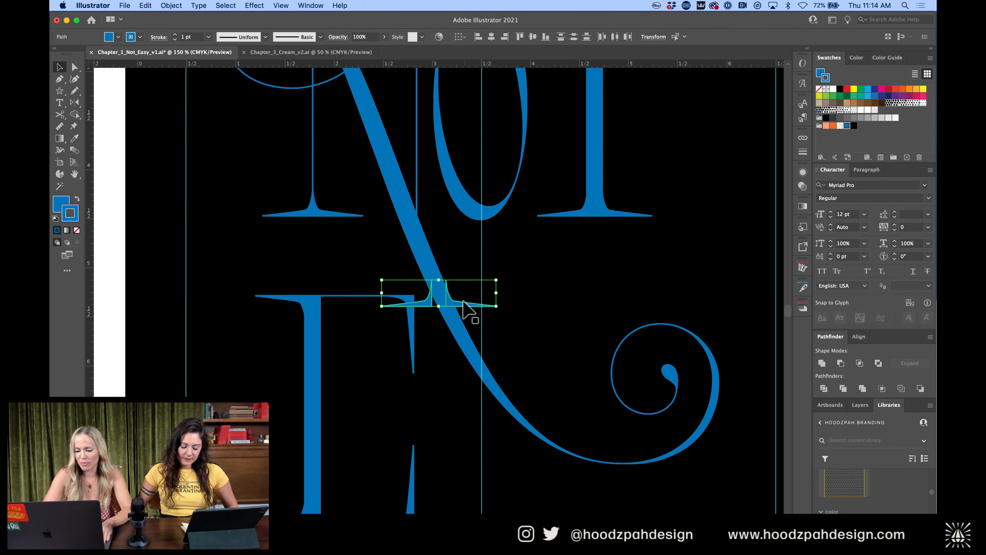
Rotate the pasted serifs upright and place them between the E's arms, pointing toward the stem at mid-height
{"action": "left_click_drag", "start_coordinate": [463, 303], "coordinate": [383, 352]}
{"action": "left_click", "coordinate": [414, 404]}
{"action": "left_click_drag", "start_coordinate": [402, 411], "coordinate": [373, 406]}
{"action": "left_click", "coordinate": [402, 373], "text": "shift"}
{"action": "key", "text": "super+minus"}
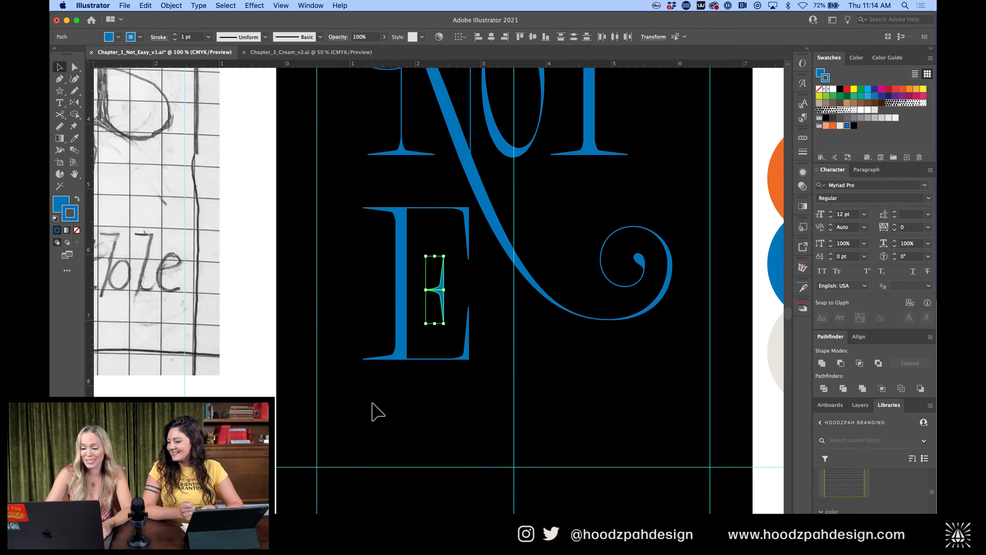
{"action": "key", "text": "super+plus"}
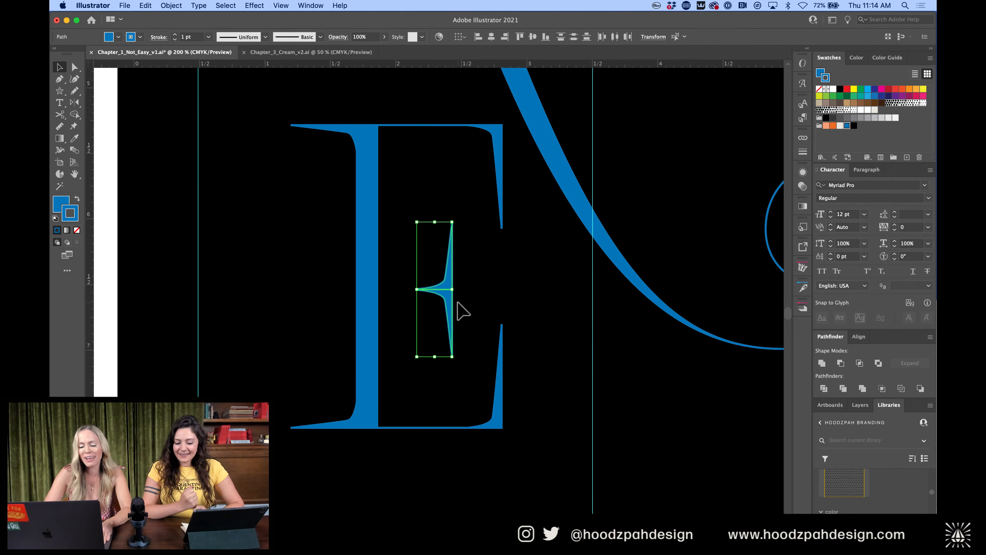
{"action": "left_click_drag", "start_coordinate": [448, 300], "coordinate": [447, 293]}
{"action": "left_click", "coordinate": [499, 297]}
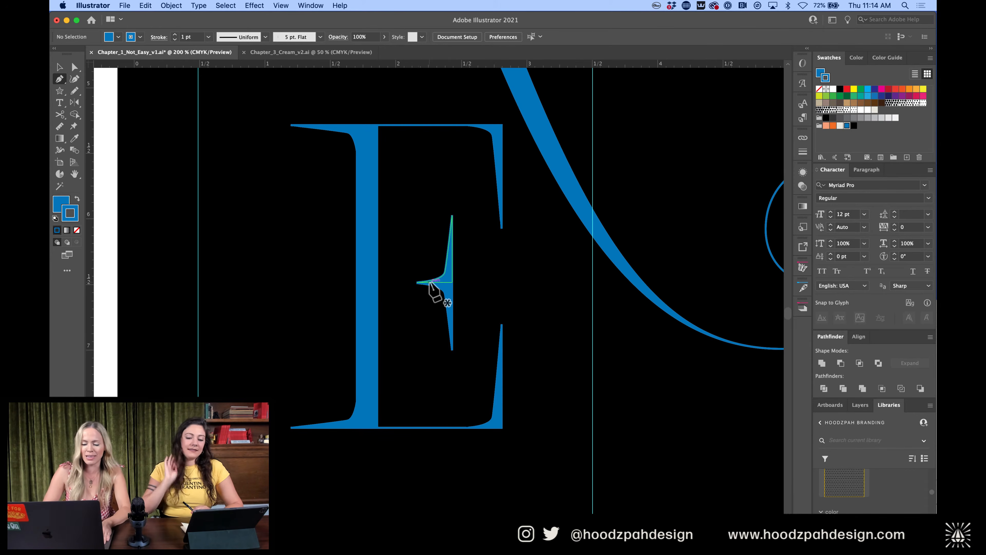
Draw a horizontal hairline about 0.53 in long joining the middle serif to the E's stem
{"action": "left_click_drag", "start_coordinate": [428, 282], "coordinate": [381, 283]}
{"action": "key", "text": "v"}
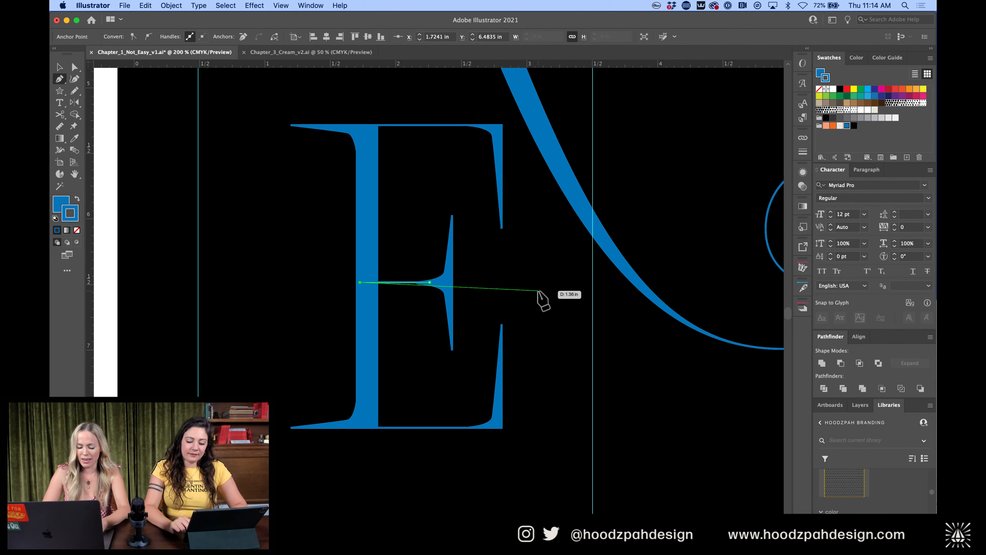
{"action": "left_click", "coordinate": [539, 297]}
{"action": "key", "text": "super+plus"}
{"action": "key", "text": "super+plus"}
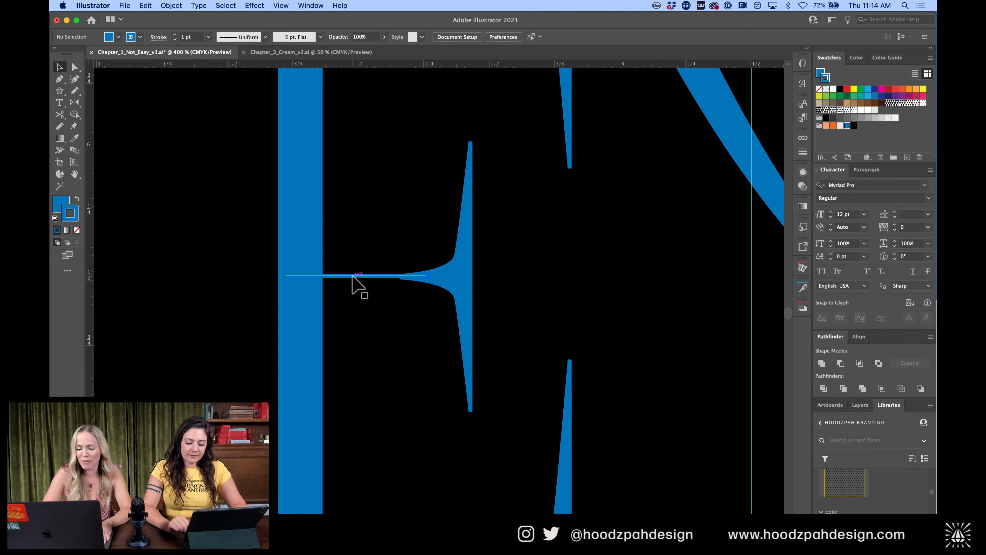
Move the E's middle hairline slightly up and right so that it lines up with the middle serif
{"action": "left_click", "coordinate": [356, 287]}
{"action": "key", "text": "super+plus"}
{"action": "key", "text": "super+plus"}
{"action": "key", "text": "super+plus"}
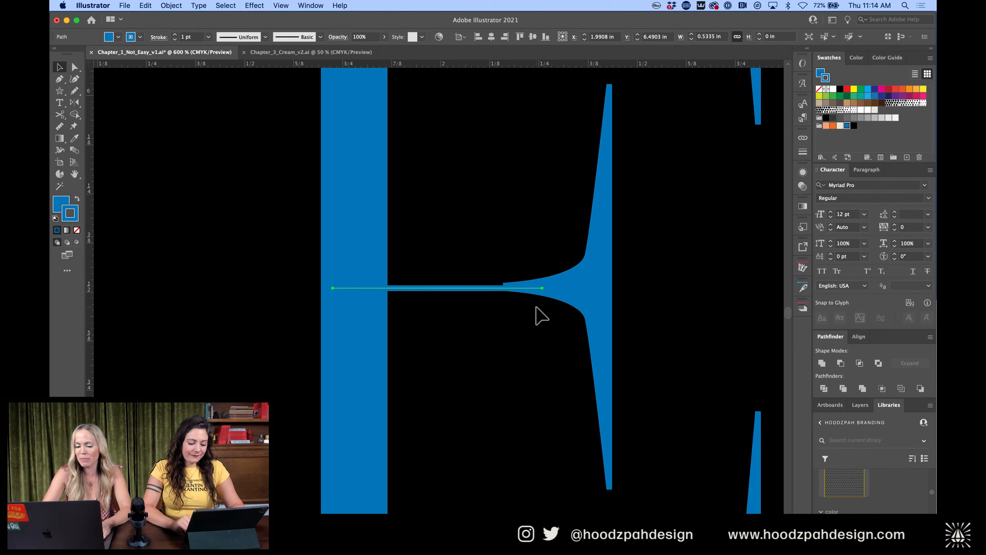
{"action": "key", "text": "super+minus"}
{"action": "key", "text": "super+minus"}
{"action": "key", "text": "super+minus"}
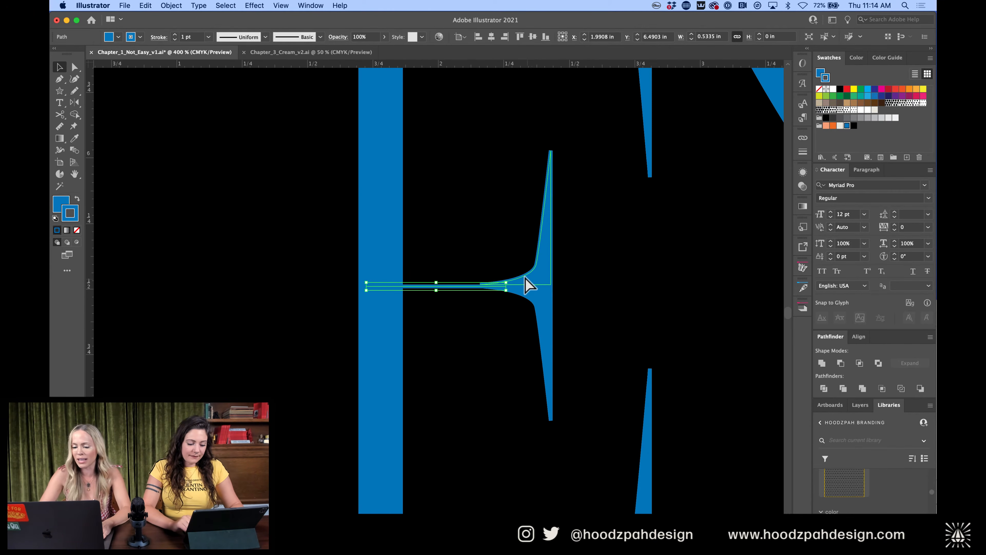
{"action": "scroll", "coordinate": [530, 282], "scroll_direction": "up", "scroll_amount": 5}
{"action": "key", "text": "i"}
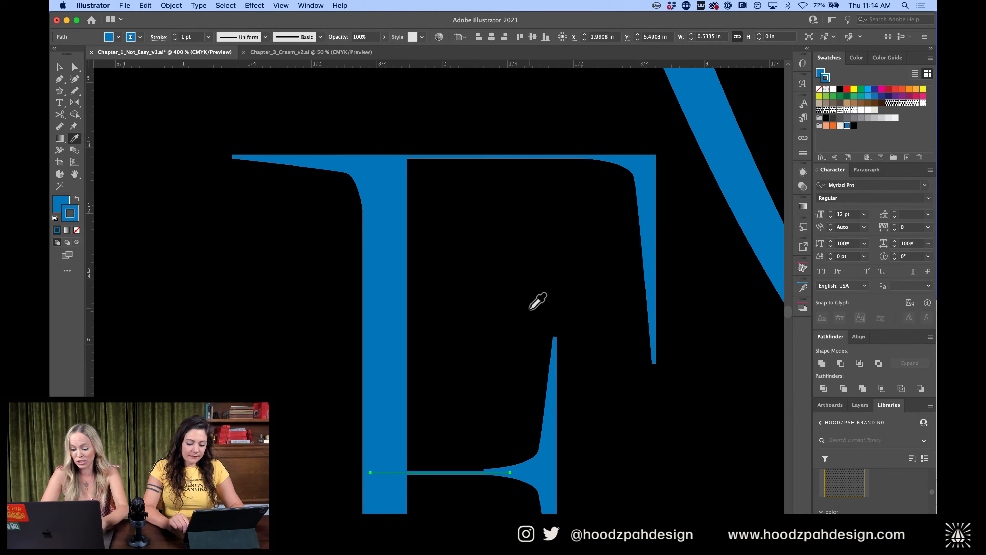
{"action": "key", "text": "v"}
{"action": "key", "text": "super+equal"}
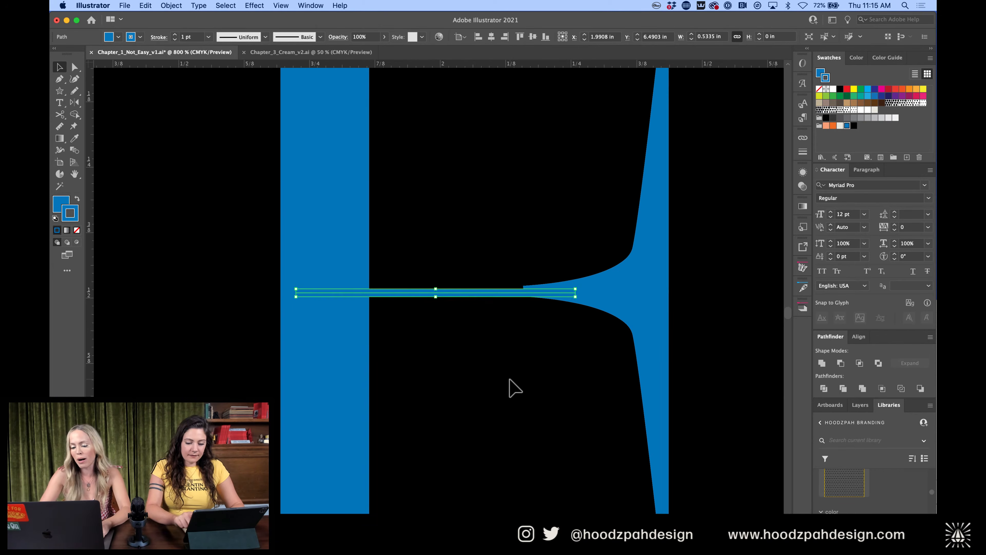
{"action": "left_click", "coordinate": [470, 321]}
{"action": "left_click_drag", "start_coordinate": [467, 290], "coordinate": [474, 288]}
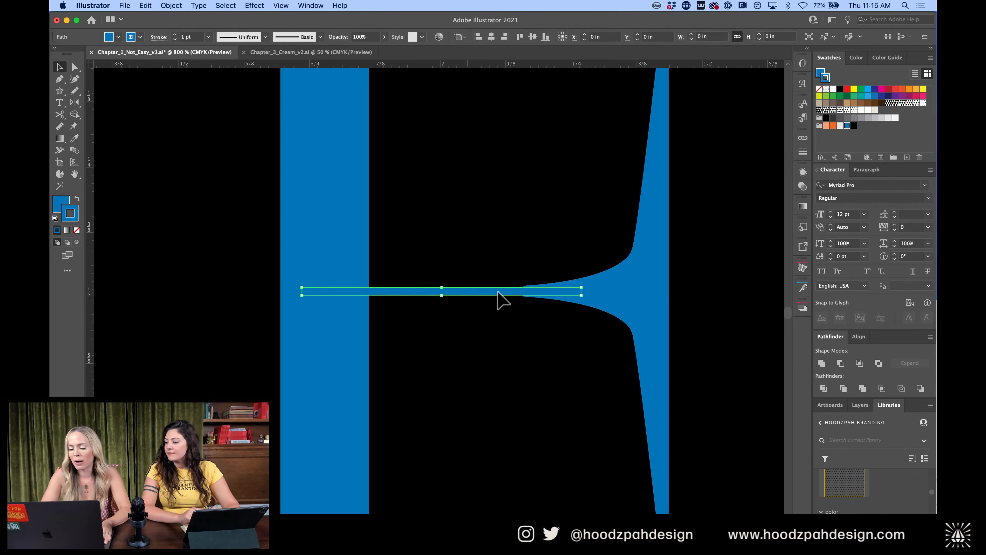
Nudge the E's middle serif slightly so that it joins evenly with the hairline crossing to the stem
{"action": "left_click", "coordinate": [629, 294]}
{"action": "left_click_drag", "start_coordinate": [629, 280], "coordinate": [629, 284]}
{"action": "left_click", "coordinate": [643, 323], "text": "shift"}
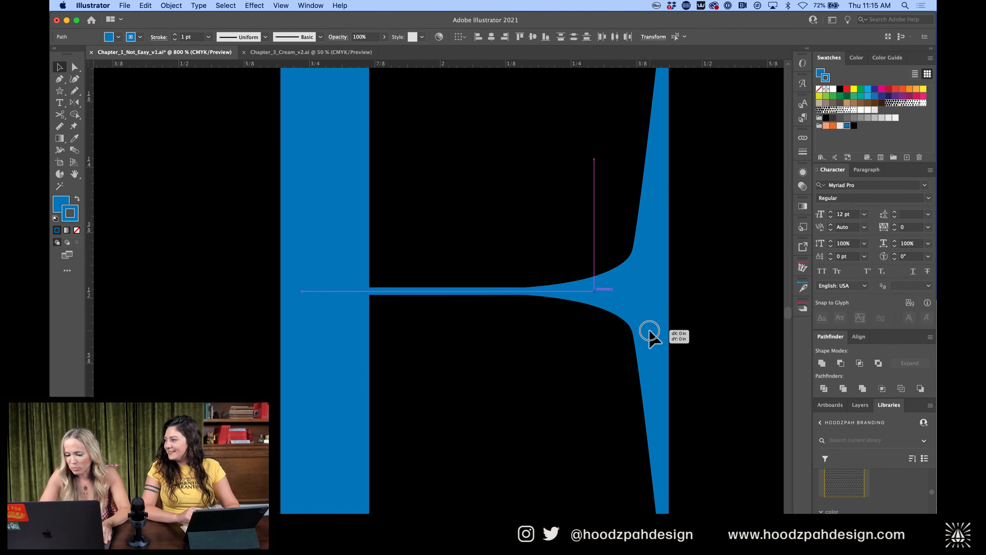
{"action": "left_click", "coordinate": [710, 299]}
Try the E's middle arm, serif and hairline together, at a higher position on the stem
{"action": "key", "text": "super+minus"}
{"action": "key", "text": "super+1"}
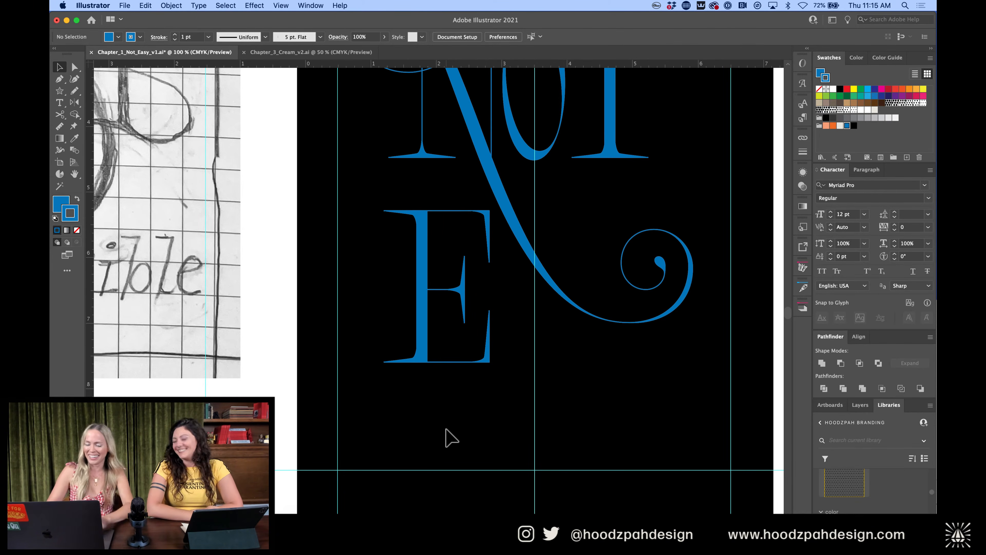
{"action": "key", "text": "super+minus"}
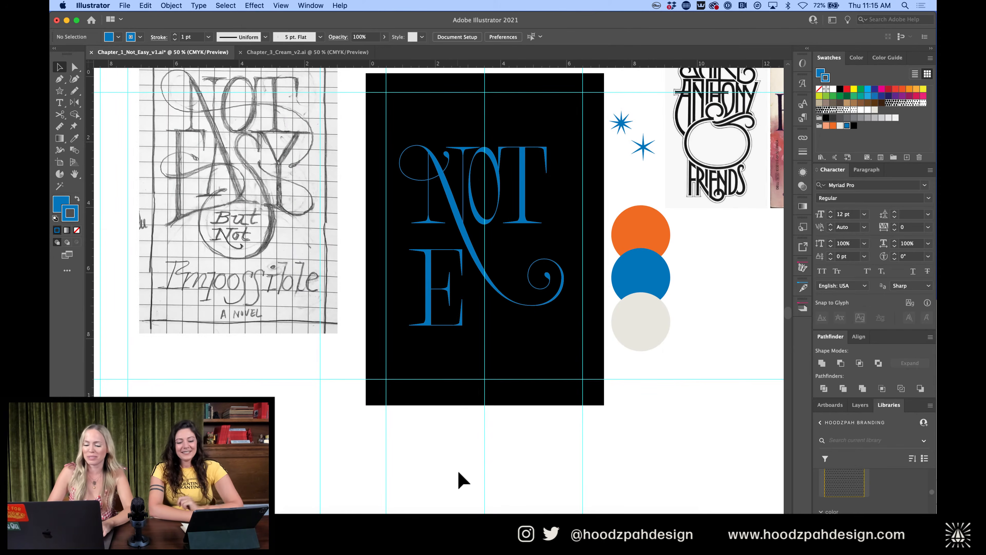
{"action": "key", "text": "super+equal"}
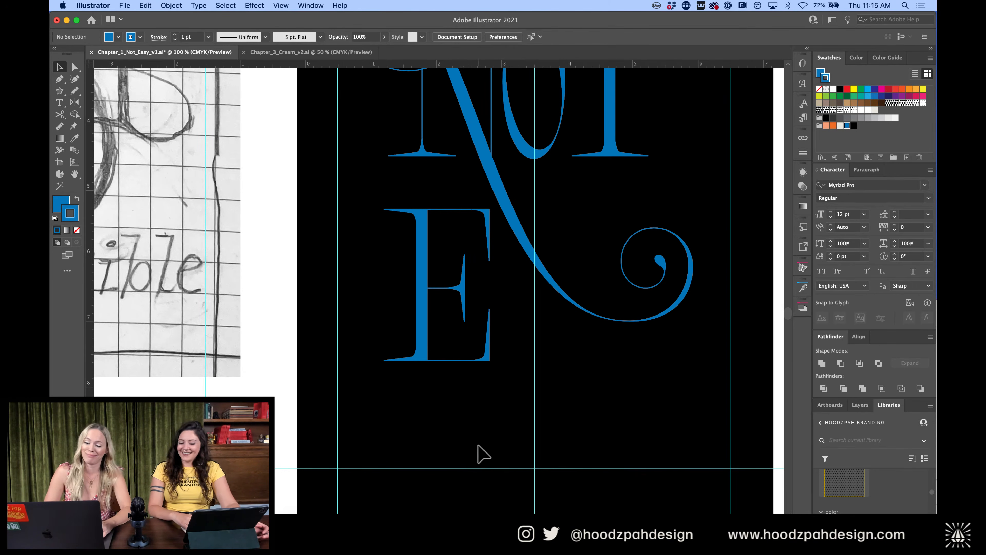
{"action": "key", "text": "super+equal"}
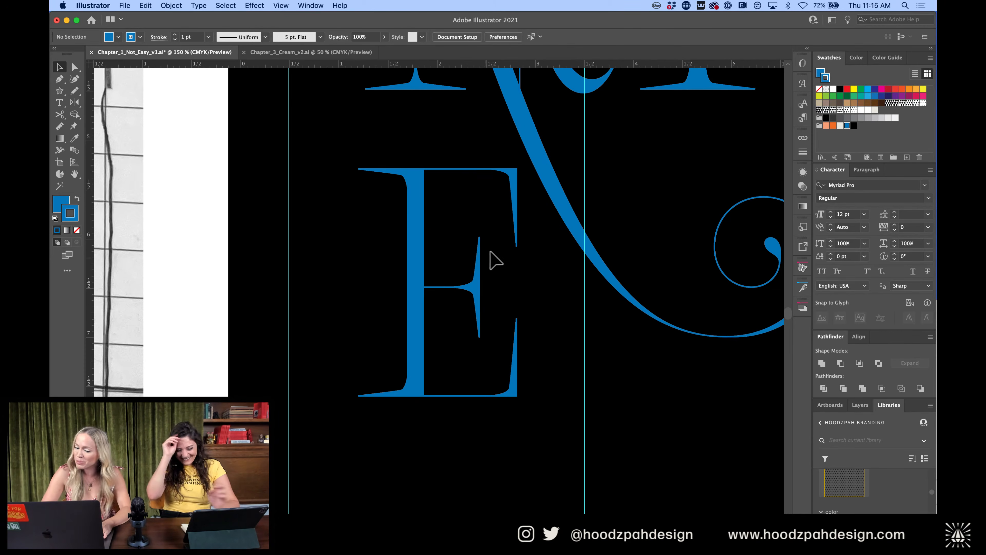
{"action": "left_click_drag", "start_coordinate": [491, 251], "coordinate": [446, 323]}
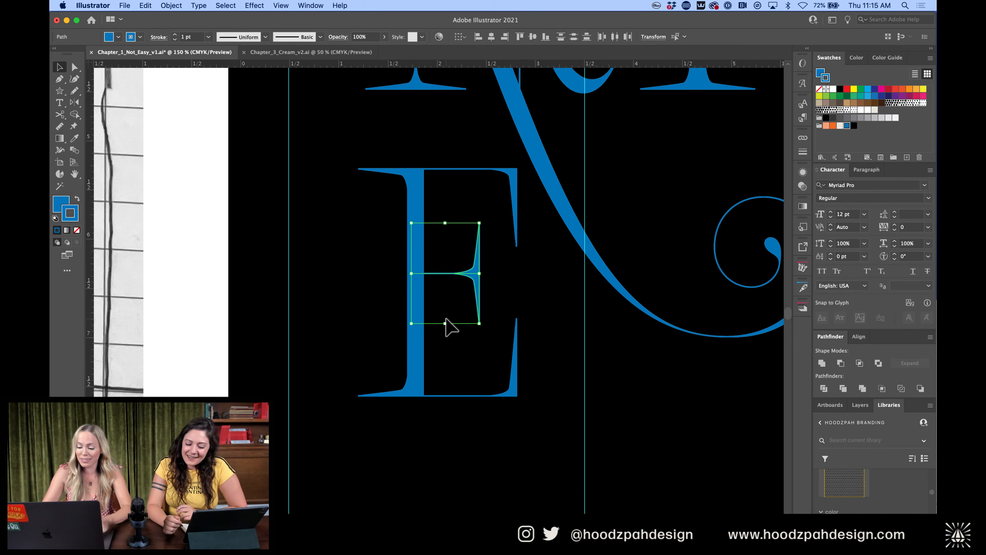
{"action": "key", "text": "super+minus"}
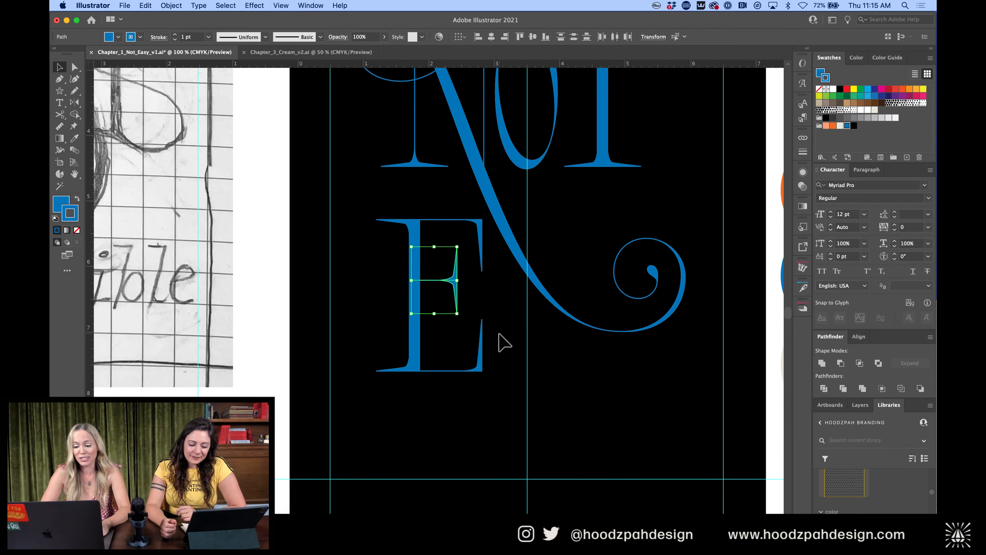
{"action": "left_click", "coordinate": [499, 335]}
{"action": "key", "text": "super+minus"}
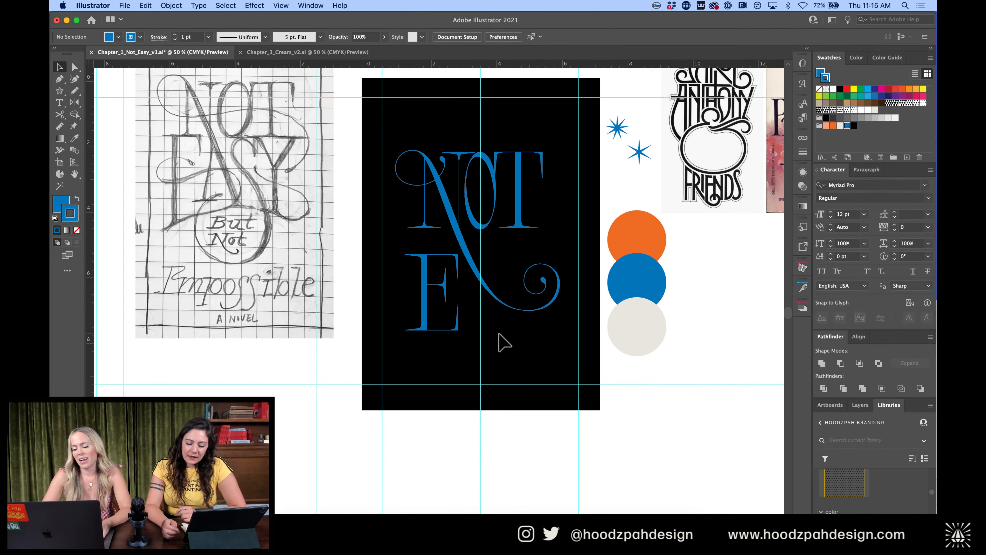
Move the E's middle serif and hairline back down to the stem's mid-height
{"action": "key", "text": "super+plus"}
{"action": "key", "text": "super+plus"}
{"action": "key", "text": "super+plus"}
{"action": "left_click", "coordinate": [408, 350]}
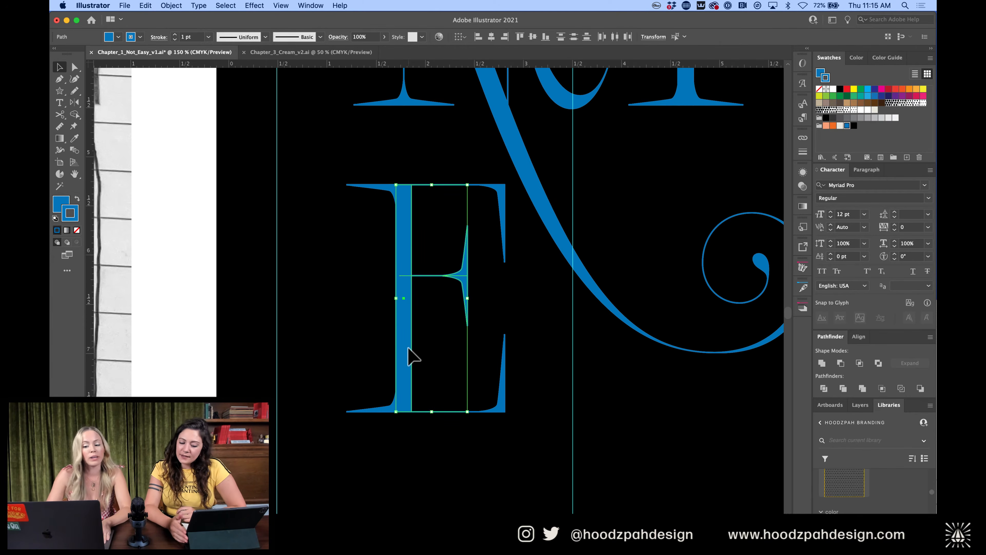
{"action": "left_click", "coordinate": [407, 342], "text": "shift"}
{"action": "key", "text": "shift+Down"}
{"action": "key", "text": "shift+Down"}
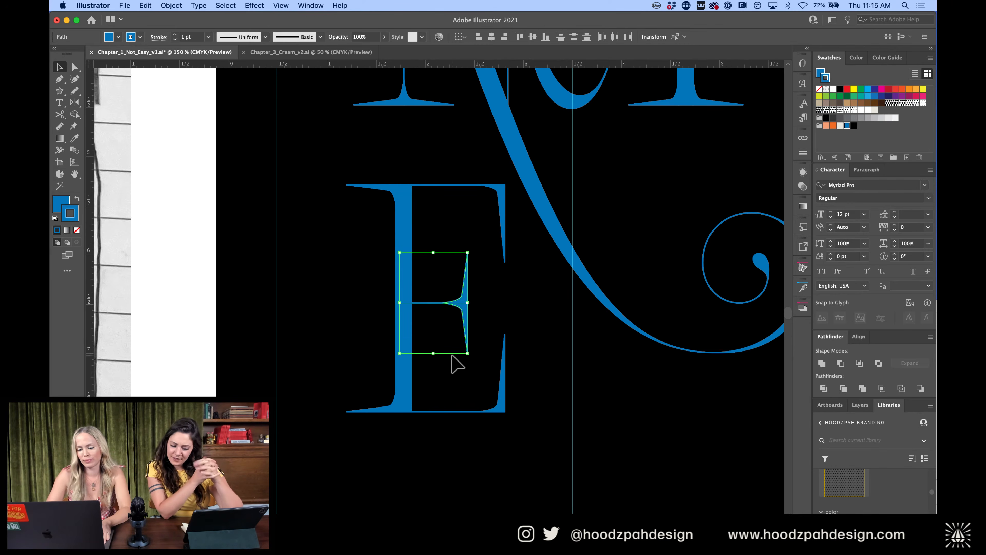
{"action": "key", "text": "super+minus"}
{"action": "key", "text": "super+minus"}
{"action": "key", "text": "super+minus"}
{"action": "left_click", "coordinate": [484, 406]}
{"action": "key", "text": "super+minus"}
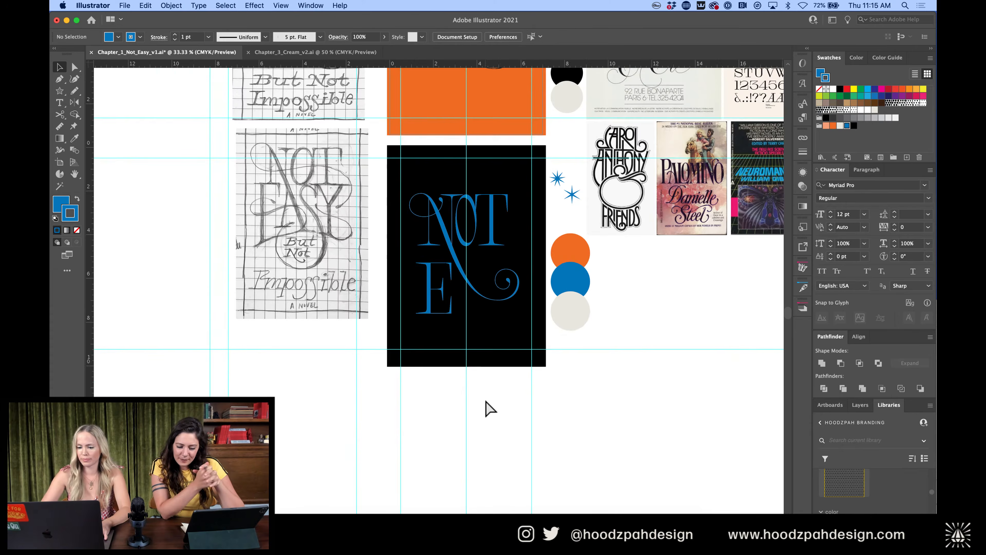
Isolate the NOT group and move the N's lower swash anchors about 1.75 in down and 0.65 in right to lengthen the diagonal
{"action": "key", "text": "super+plus"}
{"action": "key", "text": "super+plus"}
{"action": "key", "text": "super+plus"}
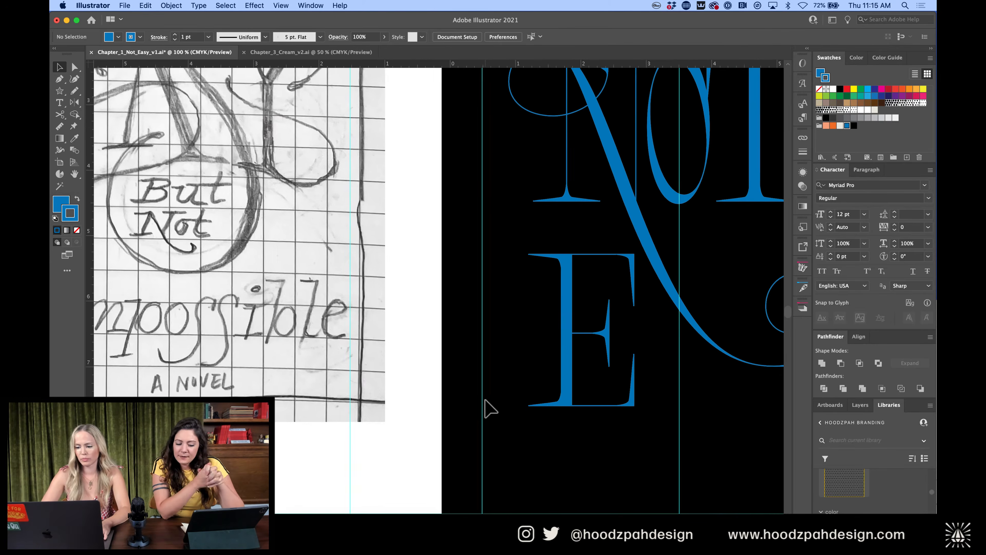
{"action": "scroll", "coordinate": [535, 287], "scroll_direction": "right", "scroll_amount": 6}
{"action": "scroll", "coordinate": [536, 290], "scroll_direction": "up", "scroll_amount": 2}
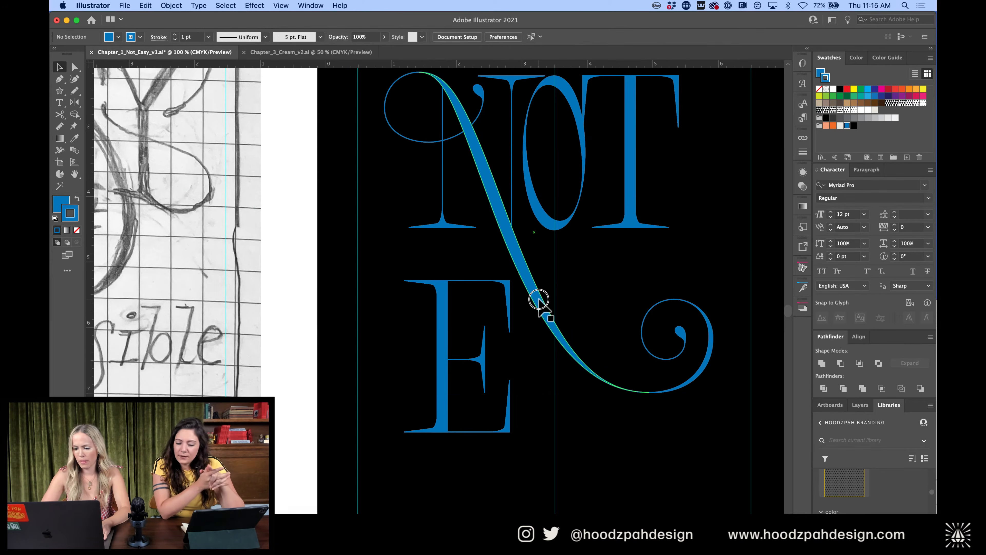
{"action": "double_click", "coordinate": [537, 299]}
{"action": "key", "text": "a"}
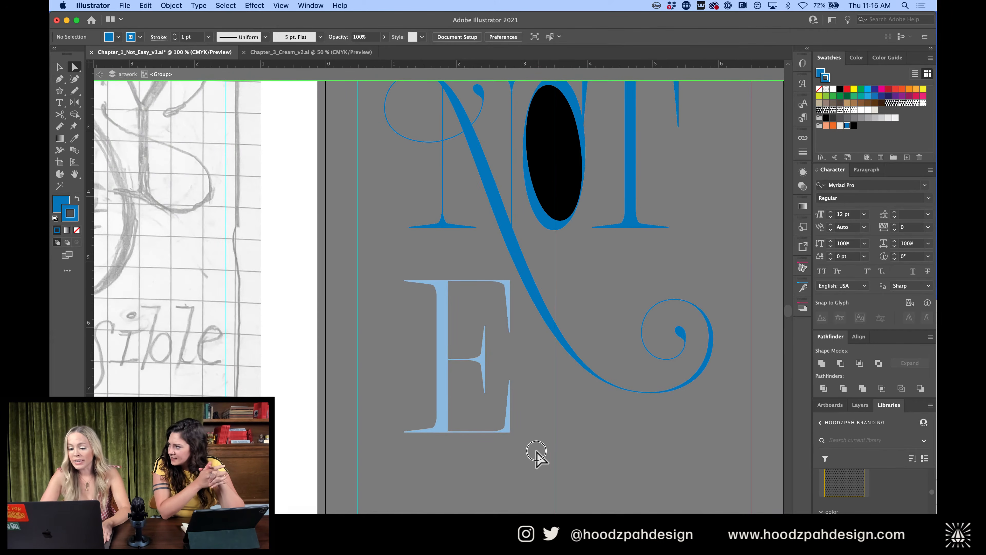
{"action": "left_click_drag", "start_coordinate": [536, 451], "coordinate": [522, 453]}
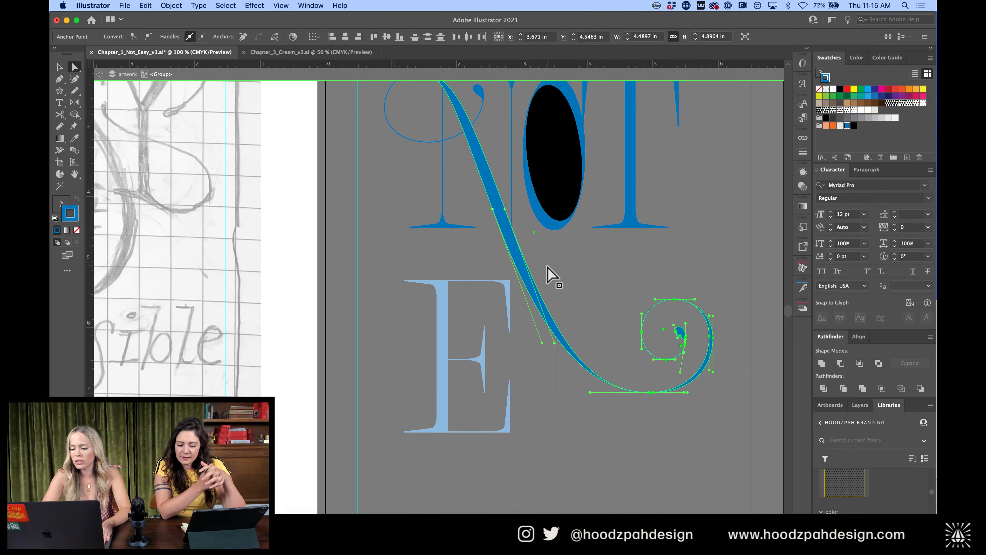
{"action": "key", "text": "super+minus"}
{"action": "key", "text": "super+minus"}
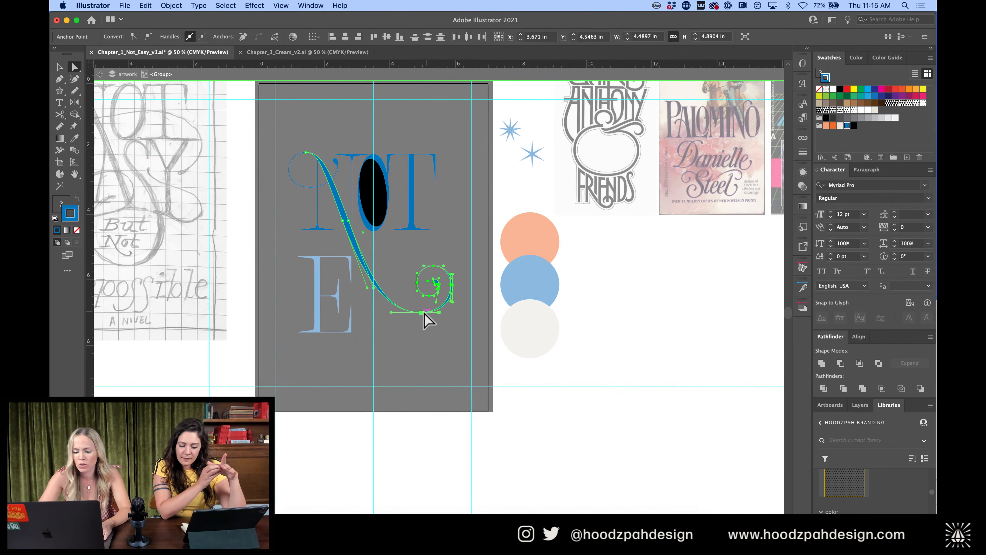
{"action": "left_click_drag", "start_coordinate": [423, 314], "coordinate": [446, 376]}
Extend the lower handles of the middle anchors on both edges of the N's diagonal to smooth its curve into the swash
{"action": "key", "text": "super+plus"}
{"action": "key", "text": "super+plus"}
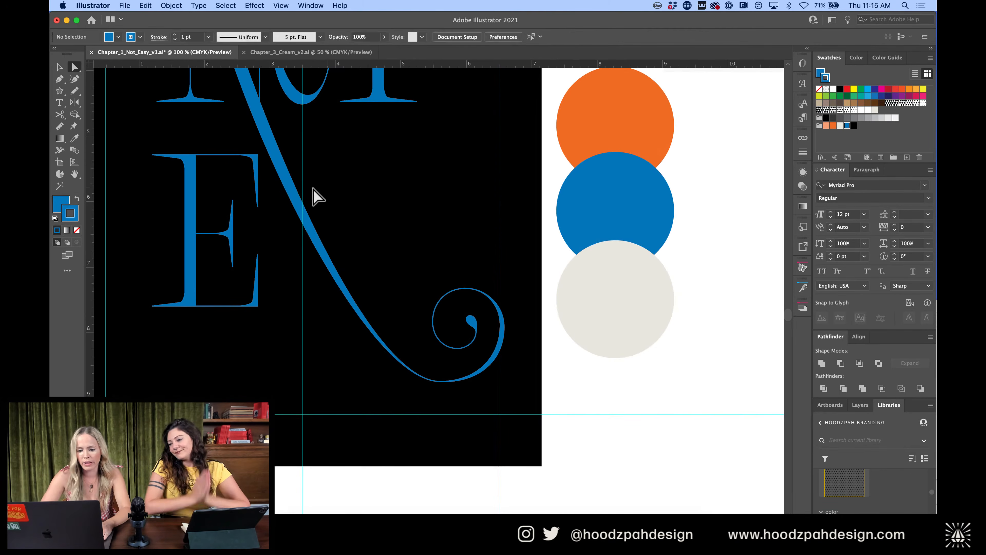
{"action": "left_click", "coordinate": [297, 187]}
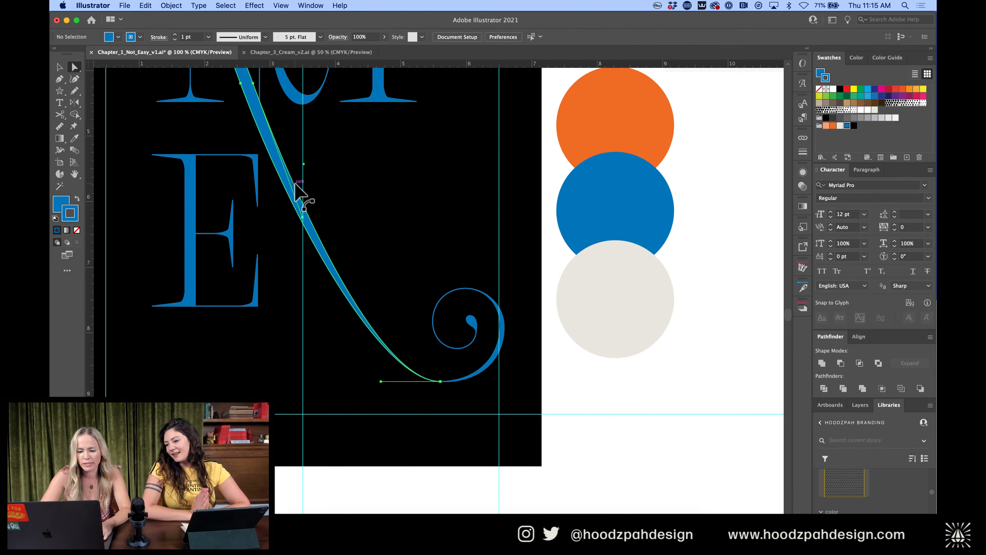
{"action": "scroll", "coordinate": [256, 116], "scroll_direction": "up", "scroll_amount": 3}
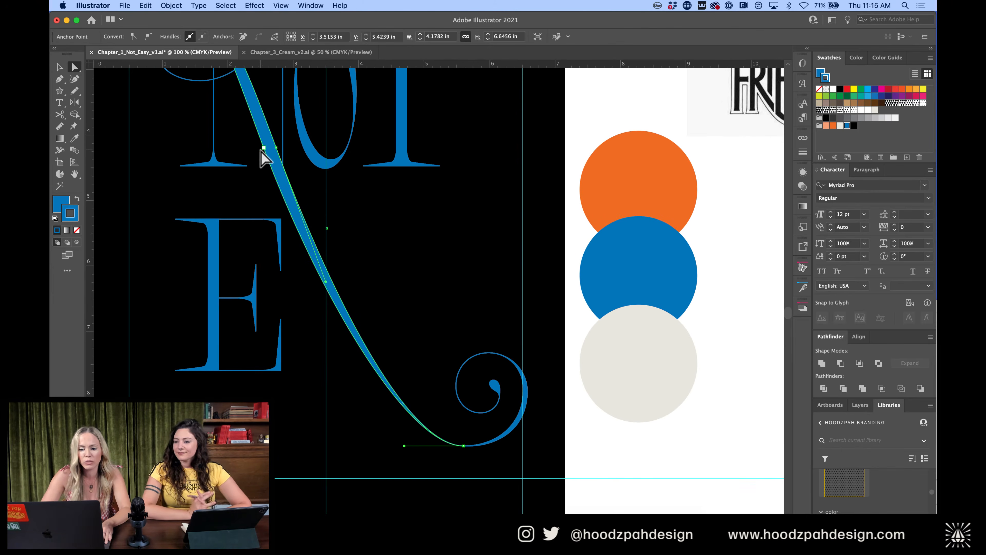
{"action": "left_click", "coordinate": [264, 149]}
{"action": "left_click_drag", "start_coordinate": [314, 281], "coordinate": [362, 408]}
{"action": "key", "text": "super+minus"}
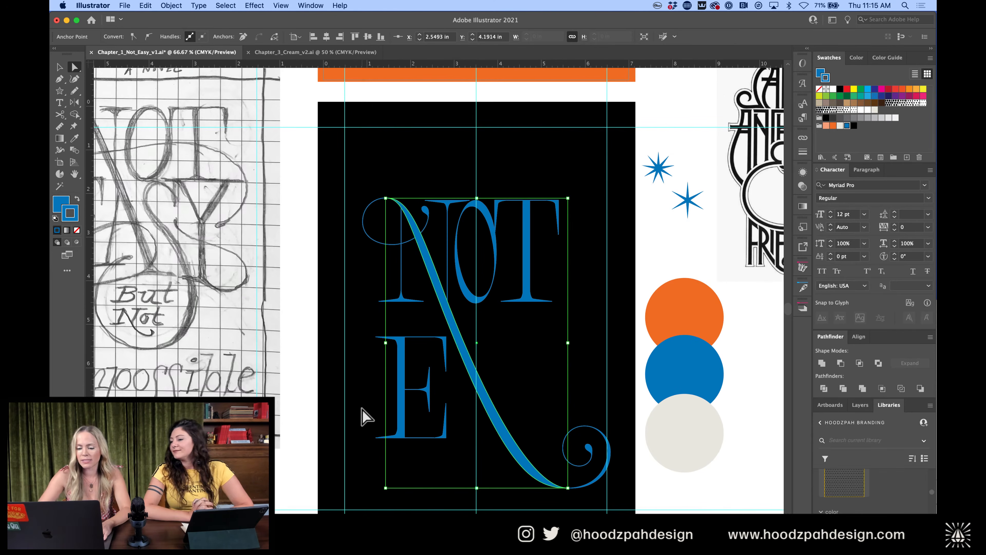
{"action": "left_click_drag", "start_coordinate": [442, 289], "coordinate": [496, 439]}
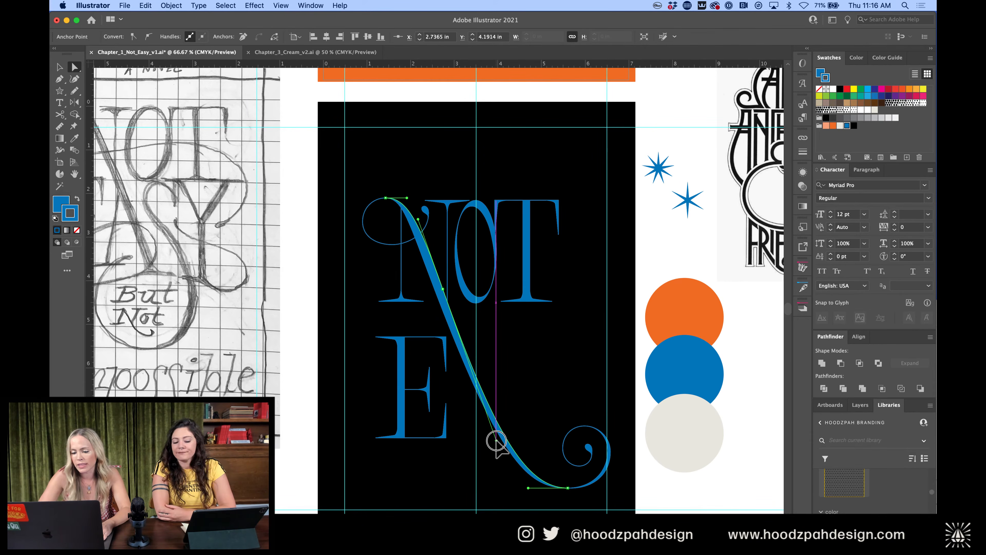
{"action": "key", "text": "super+shift+a"}
Move the NOT lettering and the E together about 1.53 in up the black cover, and hide the guides
{"action": "key", "text": "super+minus"}
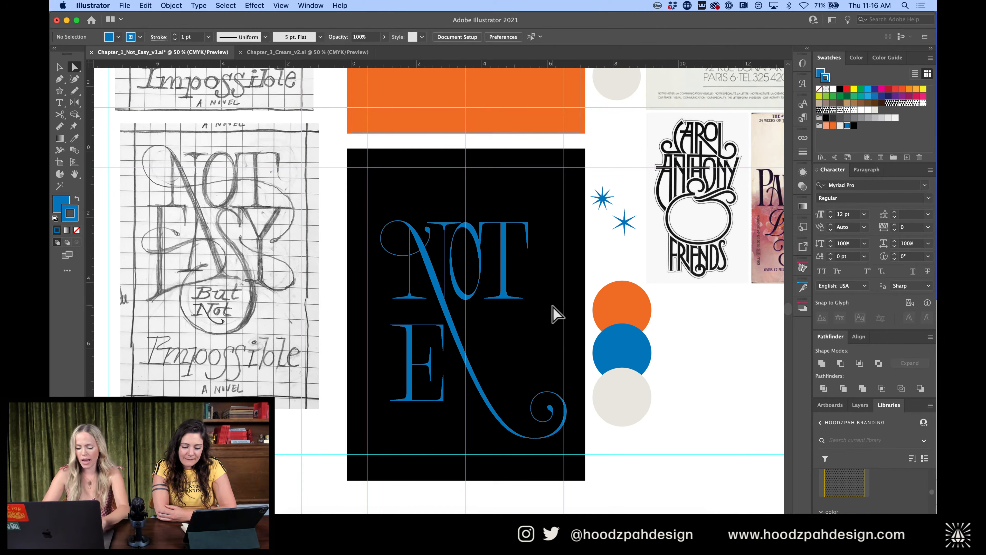
{"action": "key", "text": "v"}
{"action": "left_click_drag", "start_coordinate": [555, 190], "coordinate": [395, 424]}
{"action": "key", "text": "shift+Up"}
{"action": "key", "text": "shift+Up"}
{"action": "key", "text": "shift+Up"}
{"action": "key", "text": "shift+Up"}
{"action": "key", "text": "shift+Up"}
{"action": "key", "text": "shift+Up"}
{"action": "key", "text": "shift+Up"}
{"action": "key", "text": "shift+Up"}
{"action": "key", "text": "shift+Up"}
{"action": "key", "text": "shift+Up"}
{"action": "key", "text": "shift+Up"}
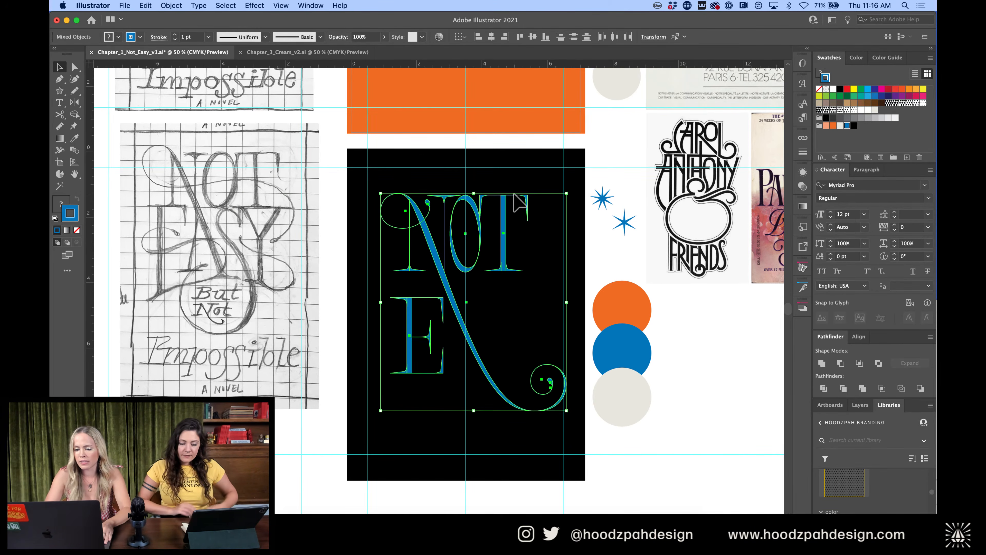
{"action": "key", "text": "a"}
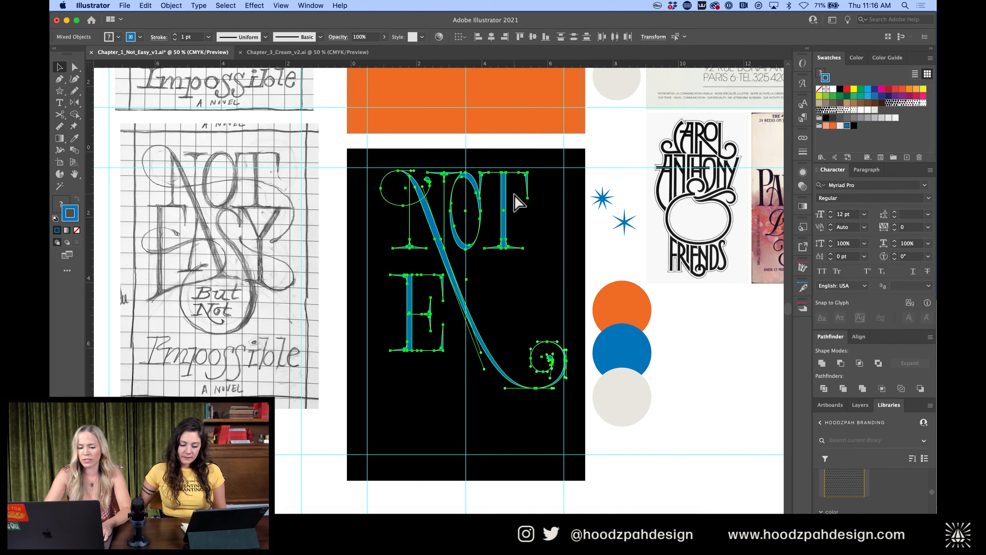
{"action": "key", "text": "super+equal"}
{"action": "key", "text": "v"}
{"action": "left_click", "coordinate": [522, 298]}
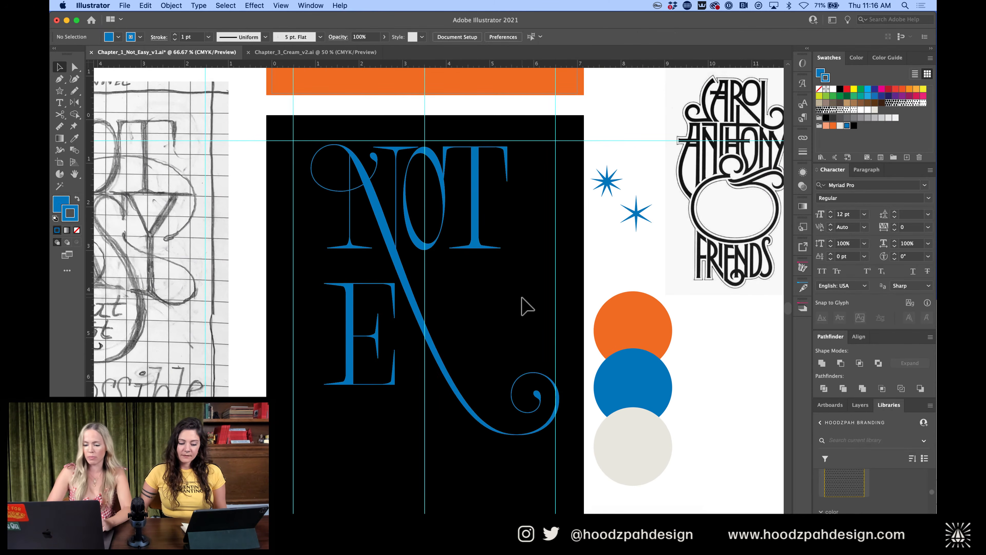
{"action": "key", "text": "super+semicolon"}
Group the E's pieces and move the letter about 0.4 in left, away from the N's diagonal
{"action": "key", "text": "super+equal"}
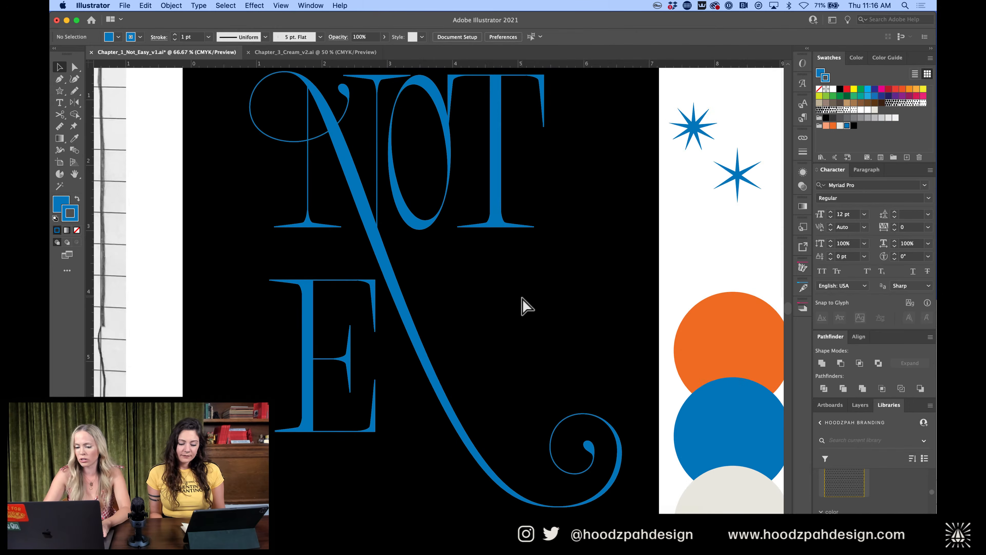
{"action": "scroll", "coordinate": [578, 347], "scroll_direction": "down", "scroll_amount": 3}
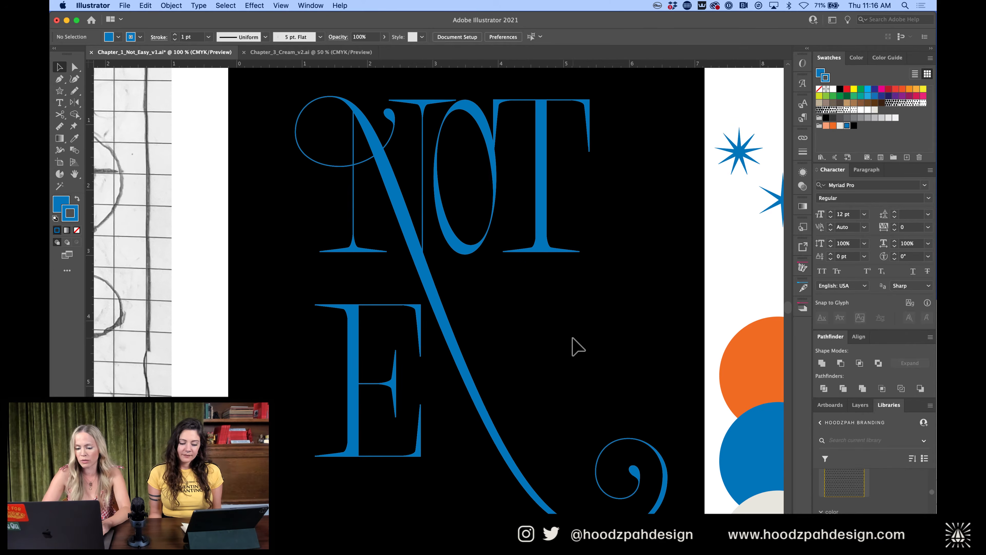
{"action": "left_click", "coordinate": [418, 342]}
{"action": "left_click_drag", "start_coordinate": [327, 288], "coordinate": [422, 511]}
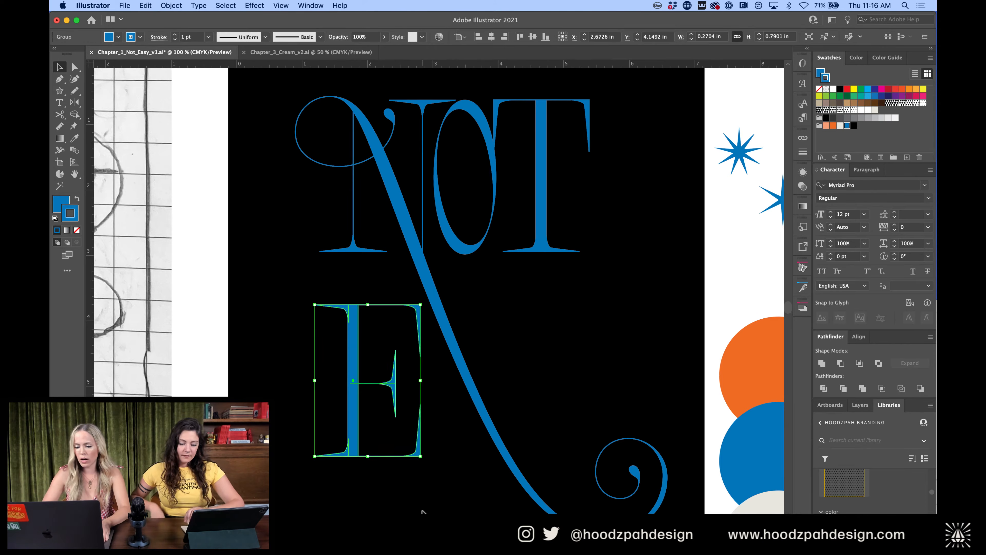
{"action": "key", "text": "shift+Left"}
{"action": "key", "text": "shift+Left"}
{"action": "key", "text": "shift+Left"}
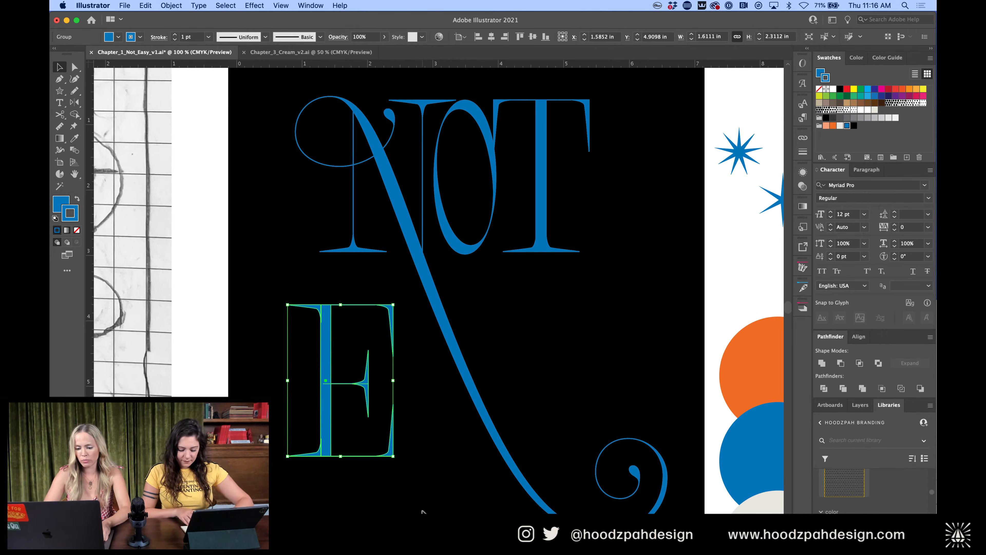
{"action": "left_click", "coordinate": [431, 451]}
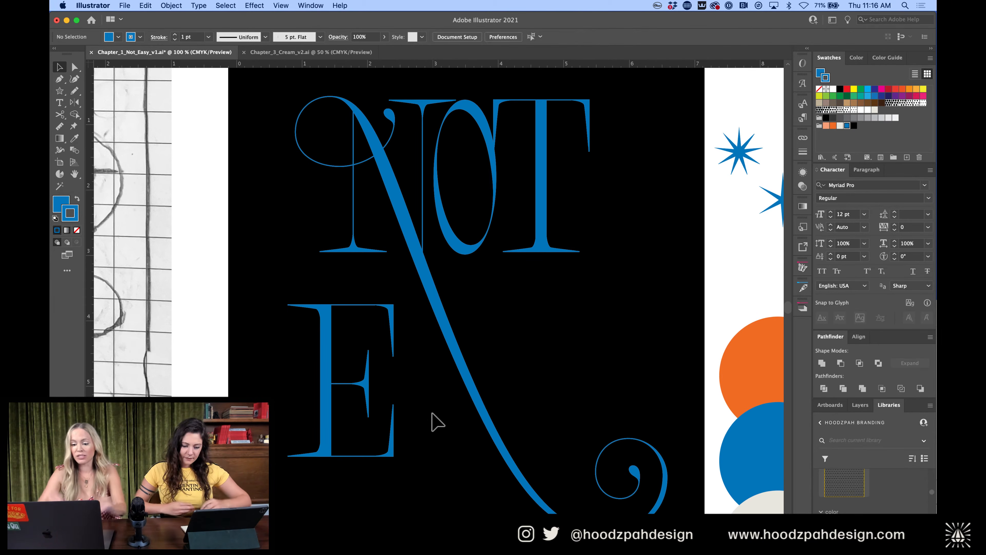
Reshape the left edge of the N's diagonal beside the E and shorten its lower handle for a smoother taper
{"action": "key", "text": "super+minus"}
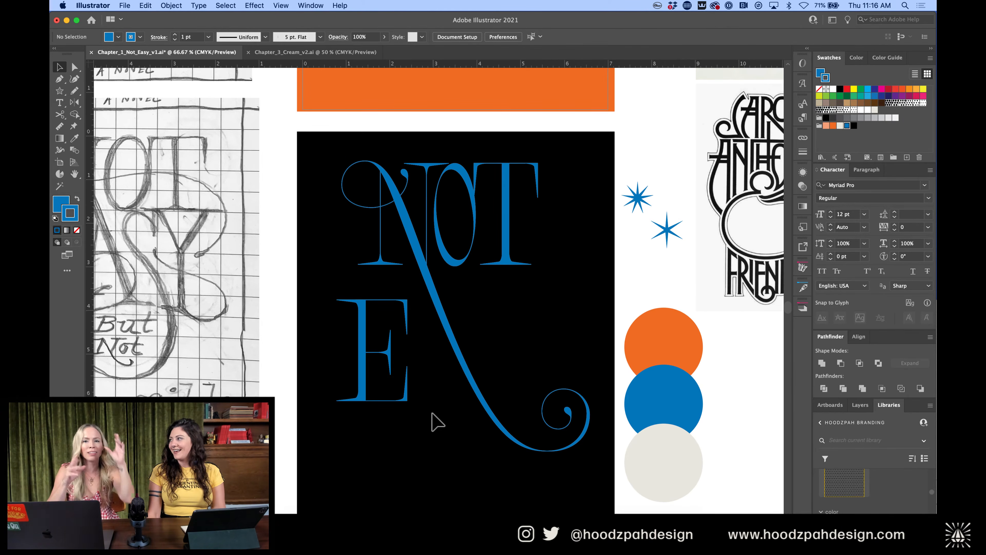
{"action": "key", "text": "super+plus"}
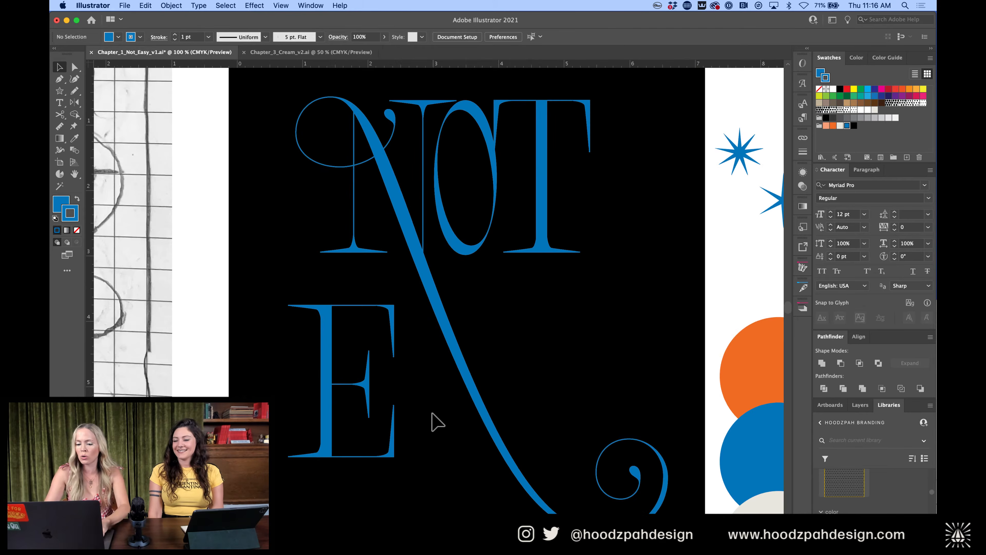
{"action": "key", "text": "a"}
{"action": "left_click", "coordinate": [457, 380]}
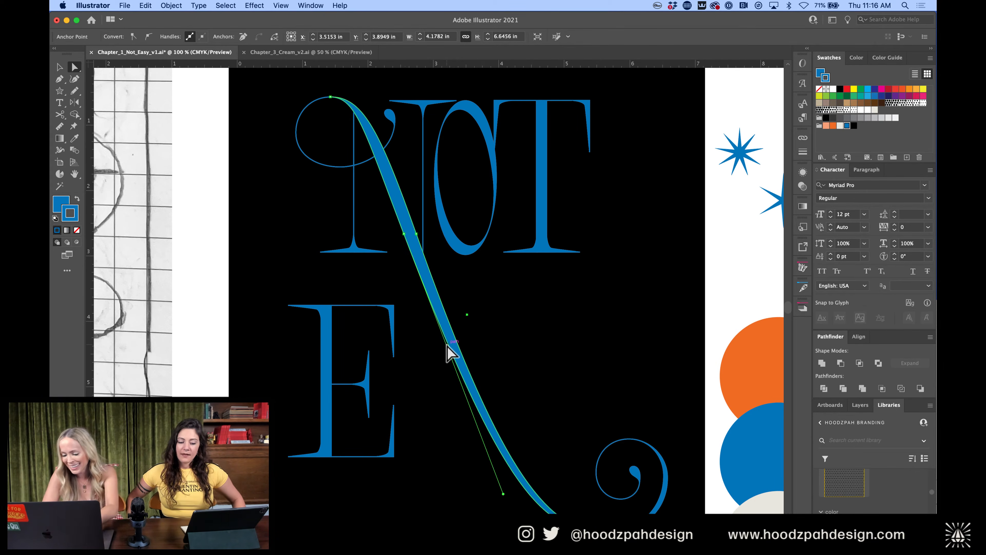
{"action": "left_click_drag", "start_coordinate": [448, 345], "coordinate": [455, 375]}
{"action": "scroll", "coordinate": [455, 374], "scroll_direction": "down", "scroll_amount": 5}
{"action": "scroll", "coordinate": [455, 374], "scroll_direction": "right", "scroll_amount": 2}
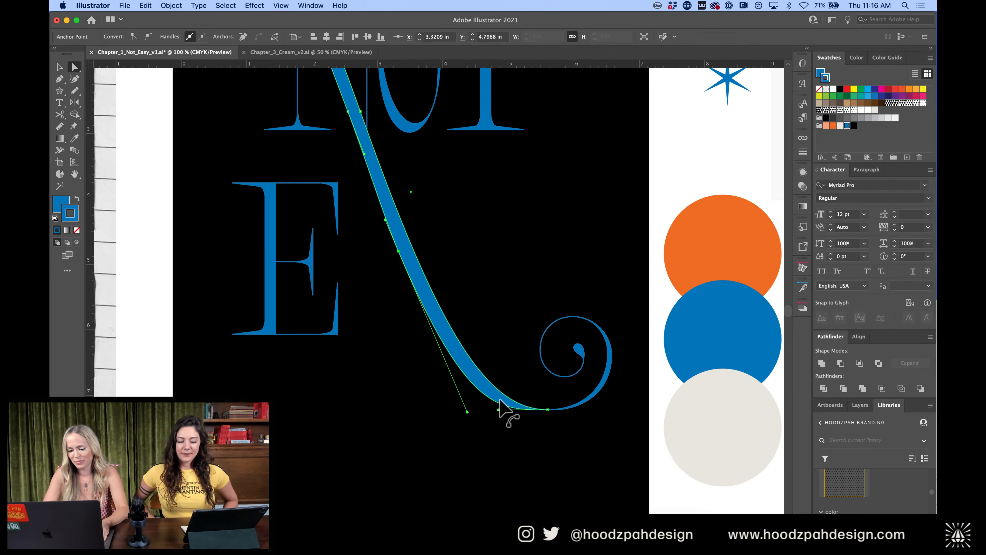
{"action": "left_click_drag", "start_coordinate": [467, 411], "coordinate": [437, 361]}
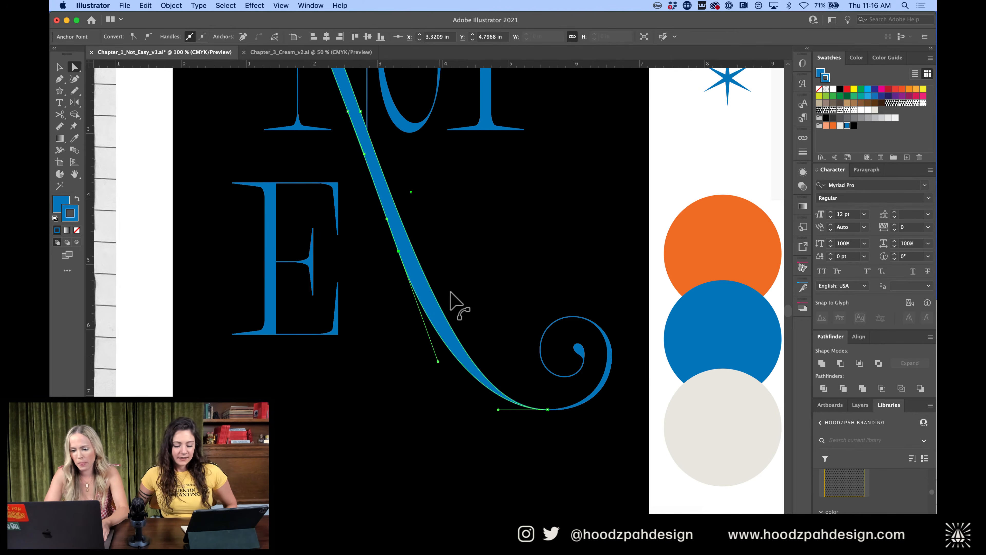
Slide the left-edge anchor of the N's diagonal about 0.35 in up beside the E, and lengthen the inner handle at the swash's lowest point
{"action": "left_click_drag", "start_coordinate": [398, 251], "coordinate": [392, 227]}
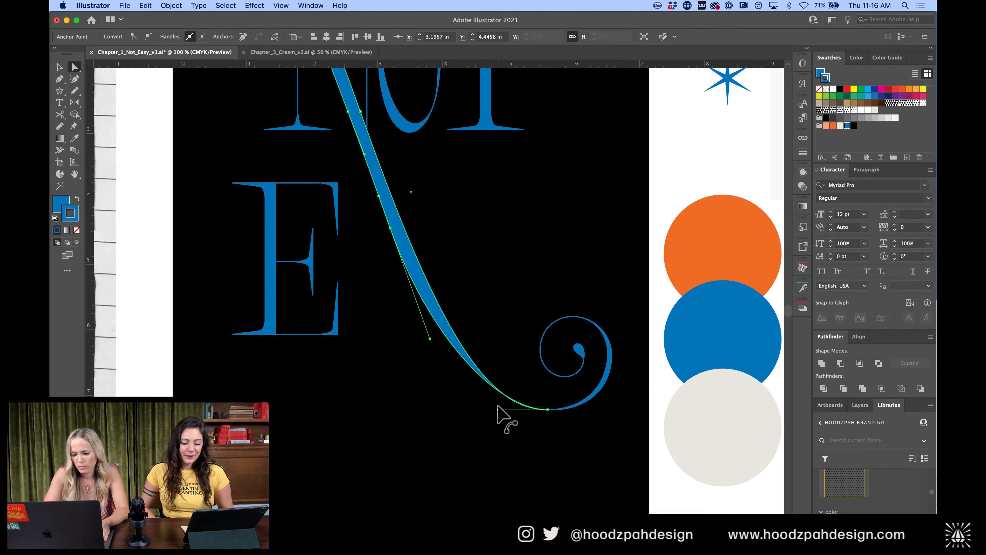
{"action": "left_click_drag", "start_coordinate": [498, 409], "coordinate": [489, 409]}
{"action": "left_click", "coordinate": [519, 265]}
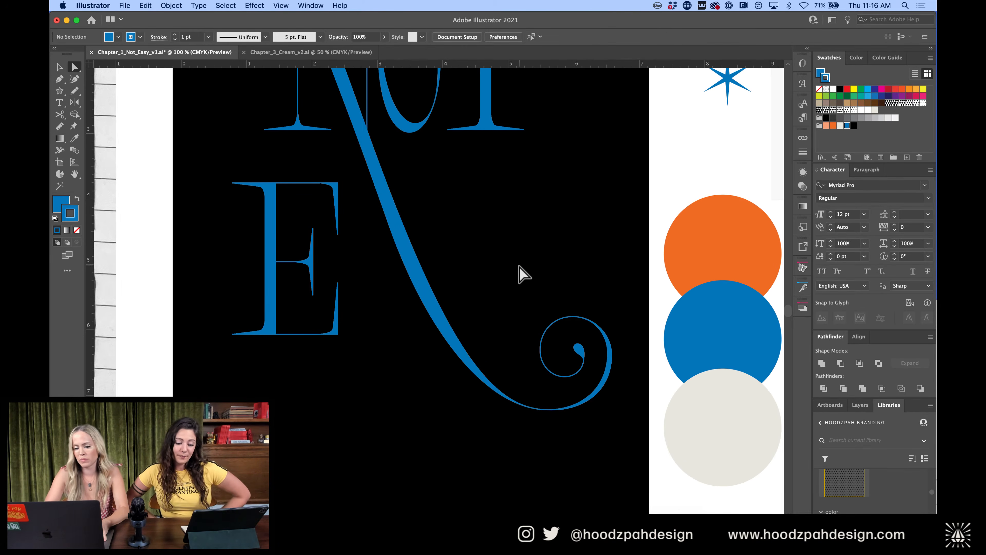
{"action": "key", "text": "super+minus"}
{"action": "key", "text": "super+minus"}
{"action": "key", "text": "super+plus"}
{"action": "key", "text": "super+plus"}
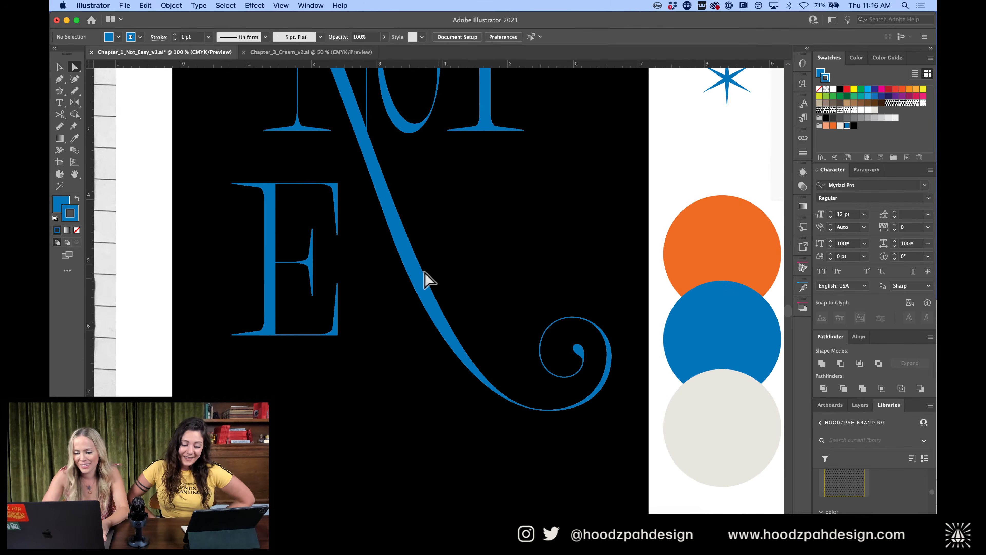
Add an anchor point midway down the right edge of the N's lower diagonal and nudge it about 0.014 in left to slim the stroke
{"action": "left_click", "coordinate": [421, 270]}
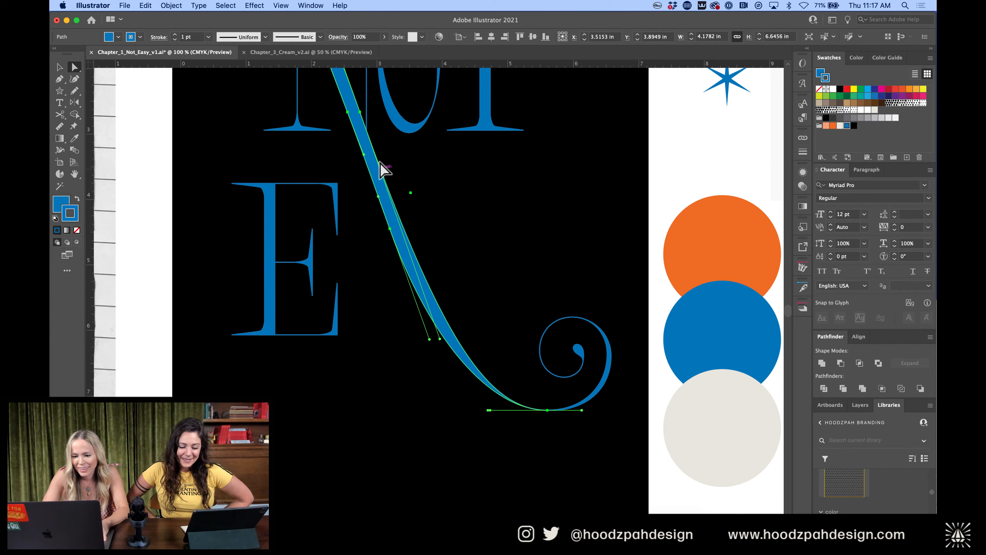
{"action": "left_click", "coordinate": [427, 283]}
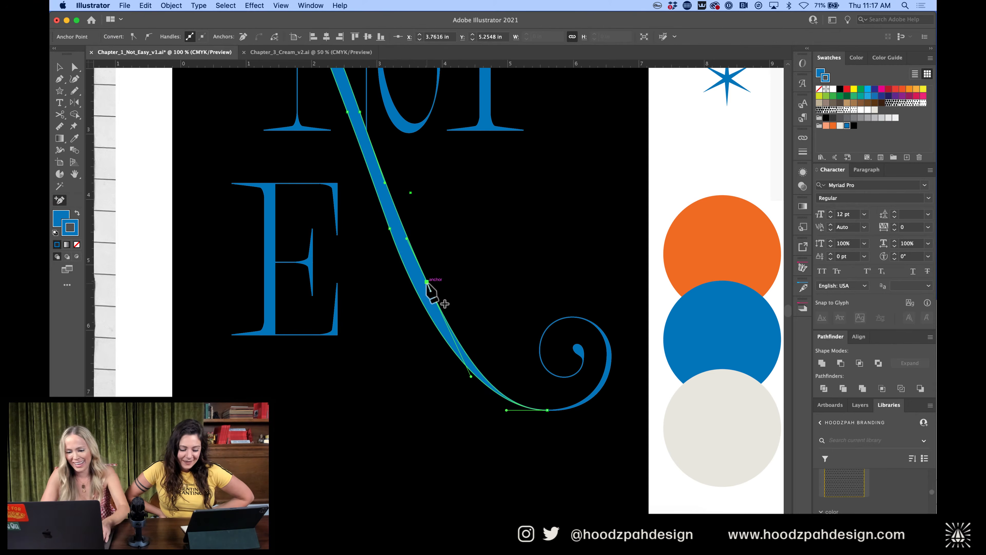
{"action": "key", "text": "Left"}
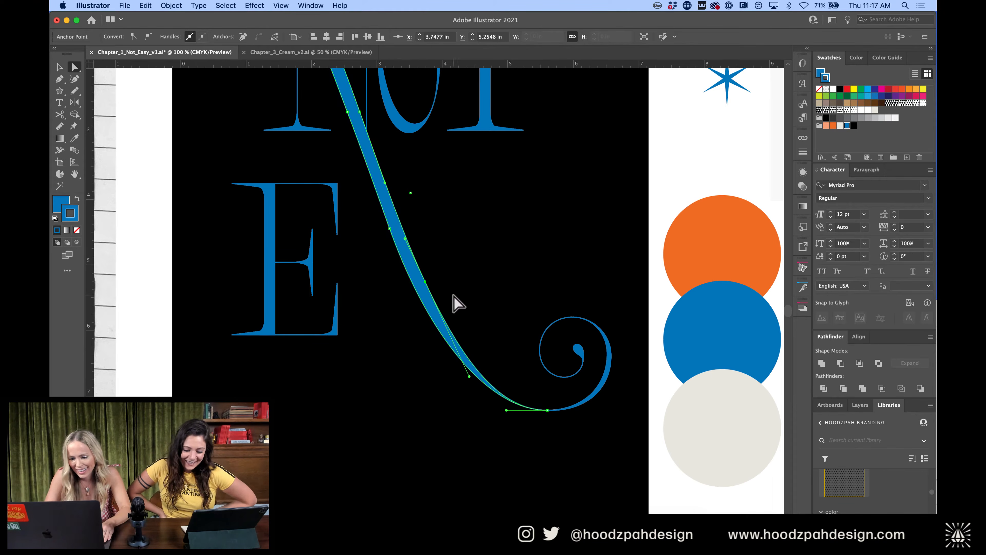
{"action": "left_click", "coordinate": [461, 276]}
{"action": "key", "text": "super+minus"}
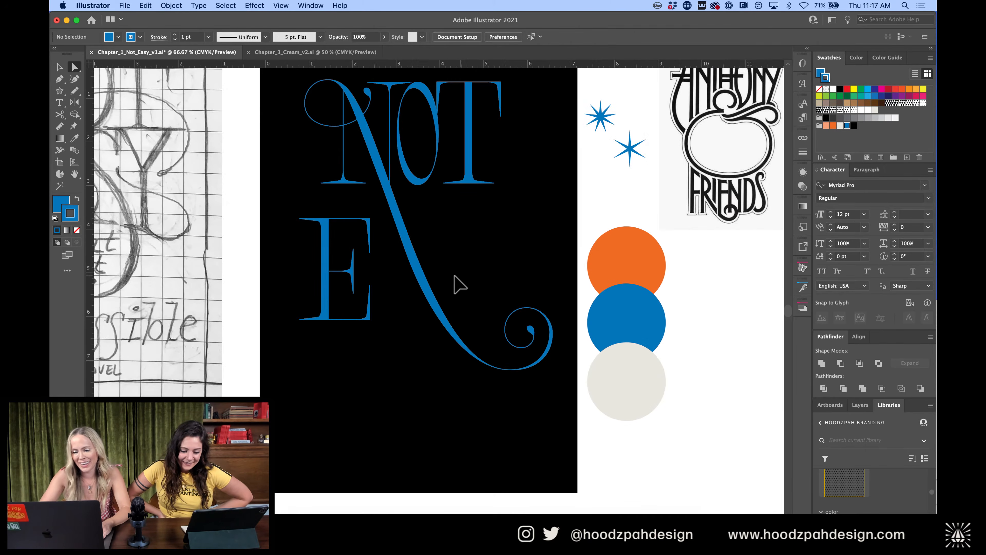
Nudge the left-edge anchor of the N's diagonal beside the E about 0.08 in up to refine the swash's taper
{"action": "left_click", "coordinate": [428, 284]}
{"action": "left_click", "coordinate": [404, 248]}
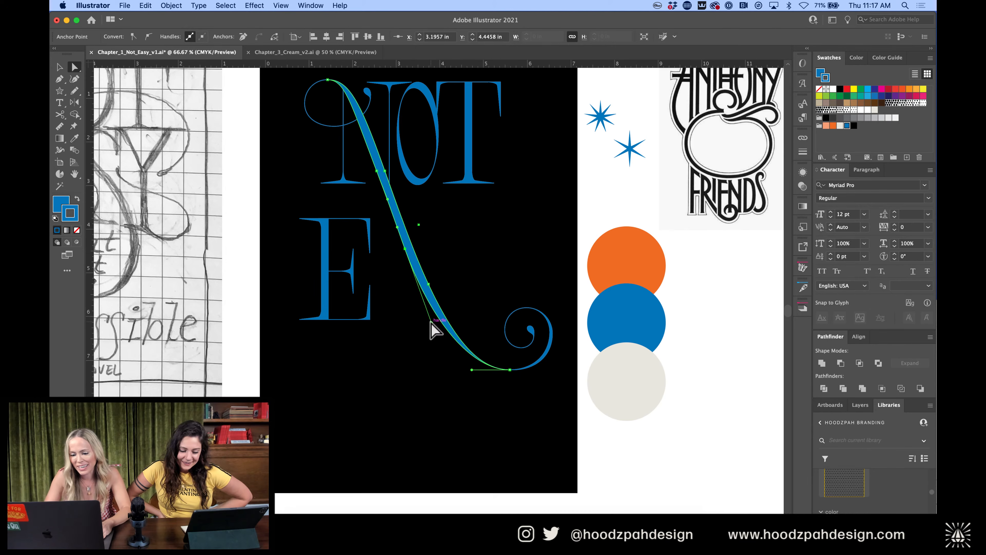
{"action": "key", "text": "Up"}
{"action": "key", "text": "Up"}
{"action": "key", "text": "Up"}
{"action": "key", "text": "Up"}
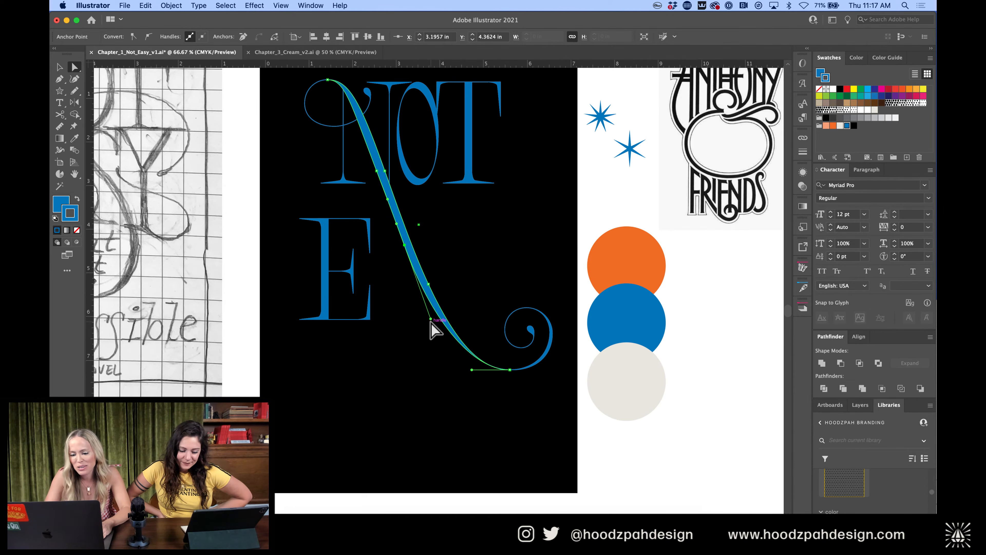
Reshape the lower curve of the N's long diagonal by pulling the handle on its inner edge further down
{"action": "left_click", "coordinate": [487, 259]}
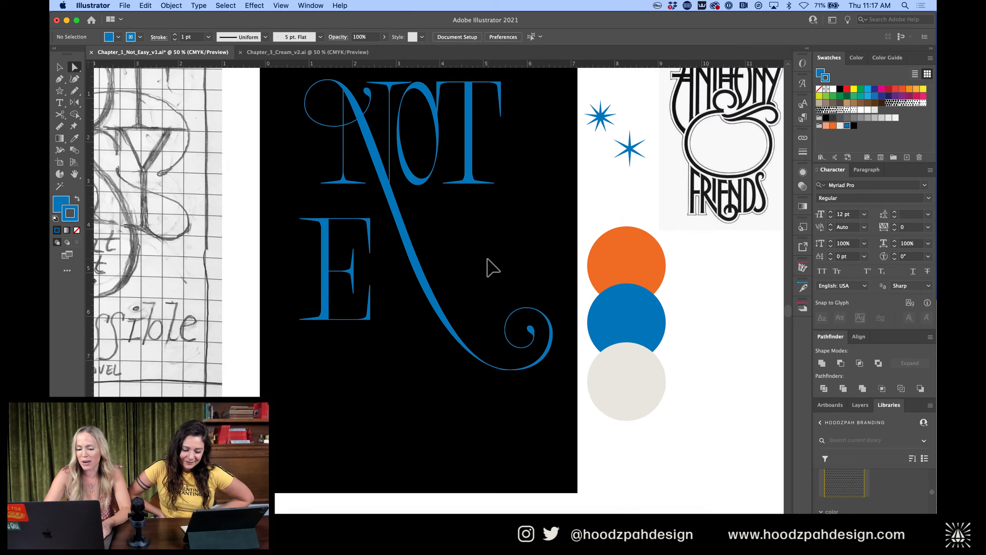
{"action": "key", "text": "super+equal"}
{"action": "left_click", "coordinate": [431, 319]}
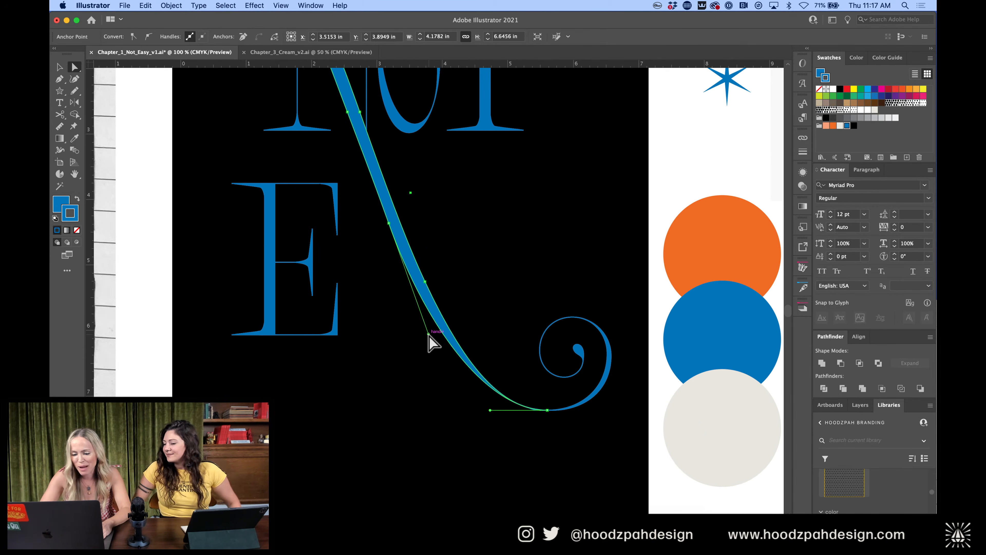
{"action": "left_click_drag", "start_coordinate": [429, 334], "coordinate": [438, 361]}
{"action": "left_click", "coordinate": [549, 261]}
{"action": "key", "text": "super+minus"}
{"action": "key", "text": "super+minus"}
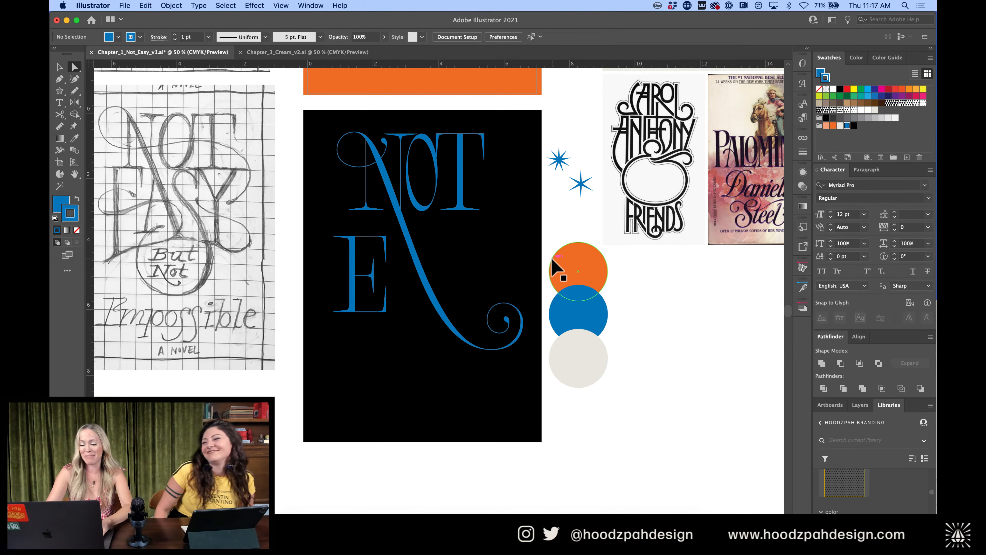
Draw a thin slanted line with the Pen tool from the N's diagonal at the E's top height down to the E's baseline
{"action": "key", "text": "super+plus"}
{"action": "key", "text": "super+plus"}
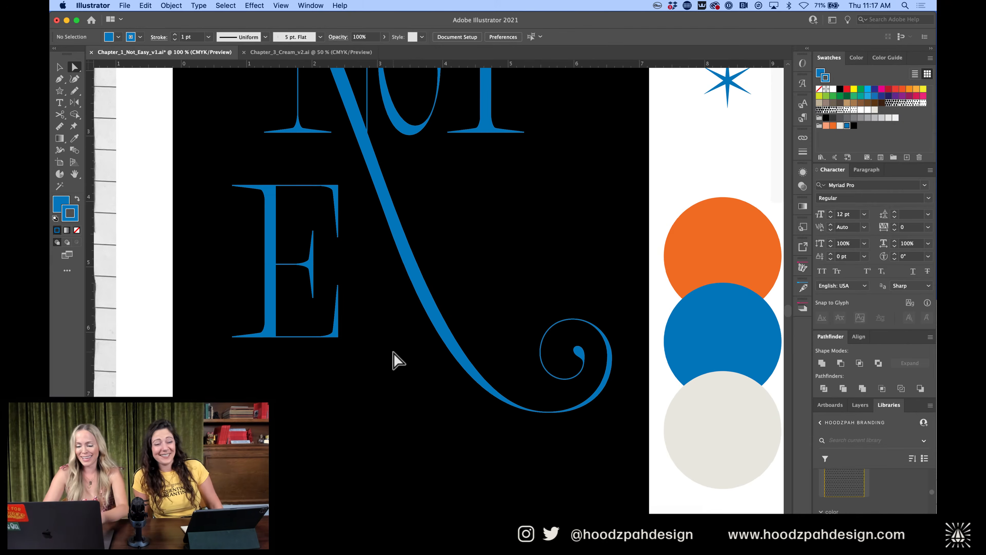
{"action": "scroll", "coordinate": [393, 359], "scroll_direction": "up", "scroll_amount": 3}
{"action": "scroll", "coordinate": [393, 359], "scroll_direction": "left", "scroll_amount": 1}
{"action": "key", "text": "p"}
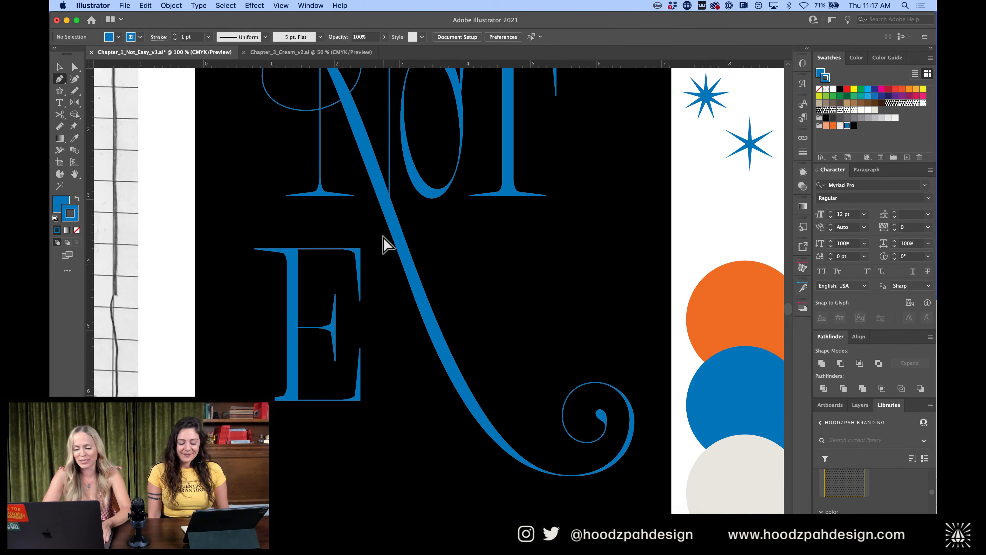
{"action": "left_click", "coordinate": [397, 249]}
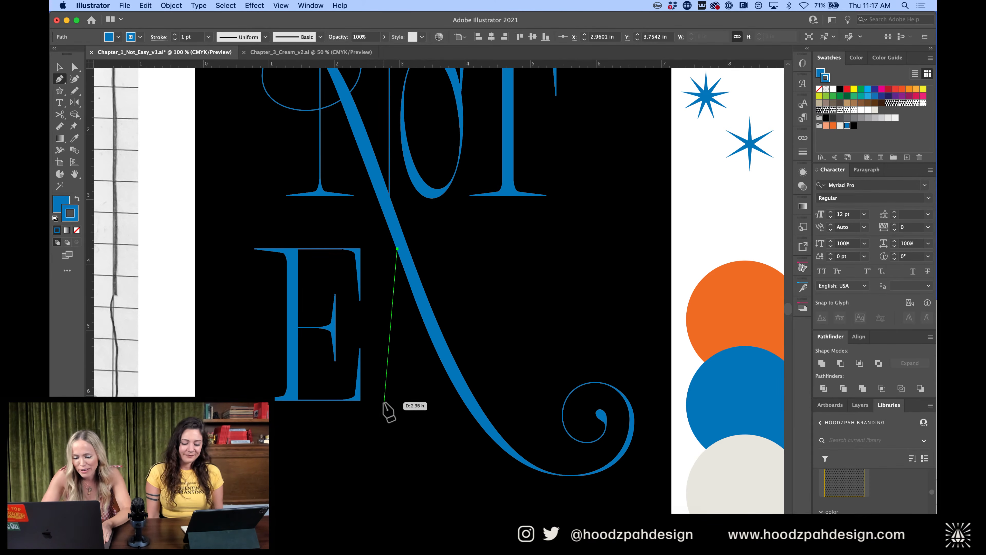
{"action": "left_click", "coordinate": [381, 400]}
{"action": "key", "text": "v"}
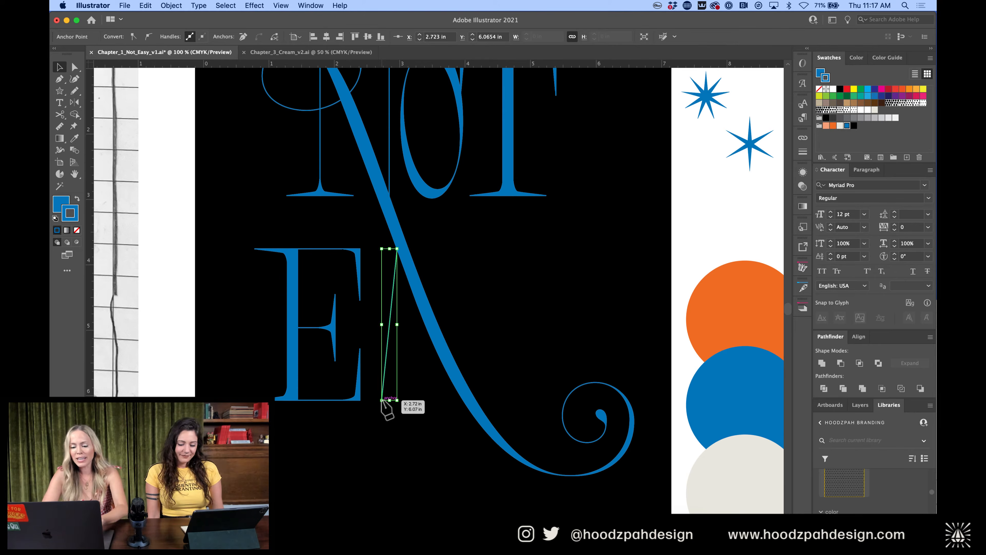
{"action": "left_click", "coordinate": [389, 367]}
{"action": "left_click", "coordinate": [386, 360]}
{"action": "left_click", "coordinate": [426, 389]}
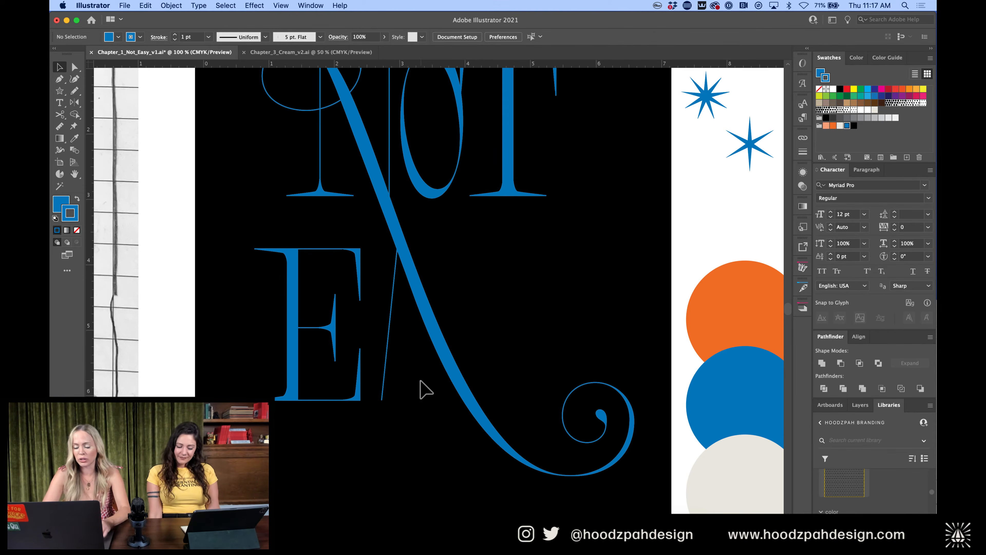
{"action": "key", "text": "super+minus"}
{"action": "key", "text": "super+minus"}
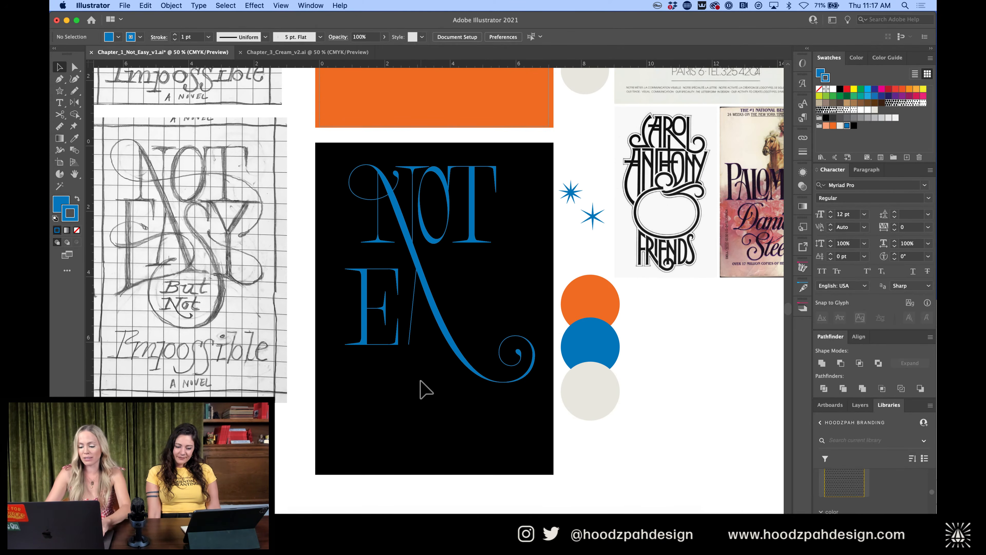
Copy both halves of the serif at the foot of the N's thin stem and paste them outside the N's group
{"action": "key", "text": "super+plus"}
{"action": "key", "text": "super+plus"}
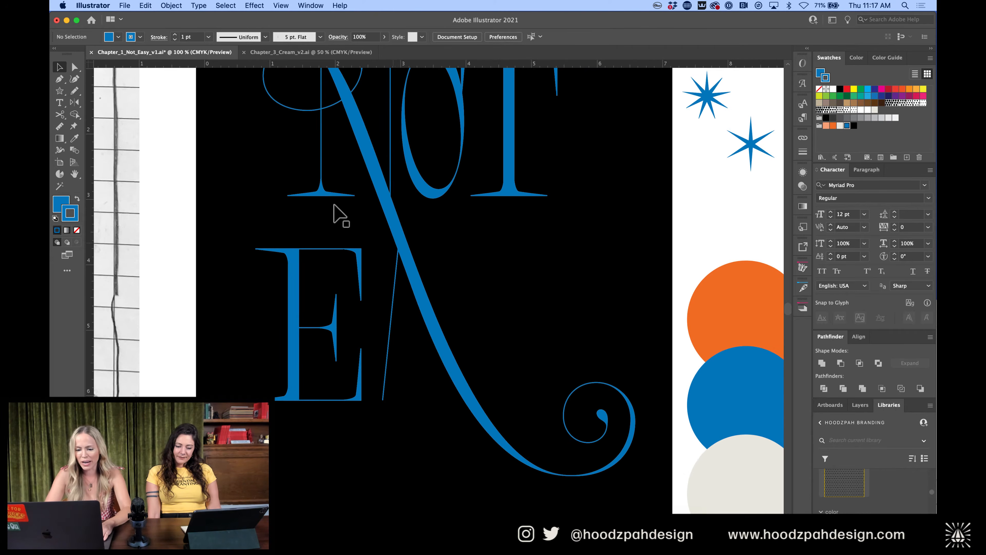
{"action": "double_click", "coordinate": [322, 194]}
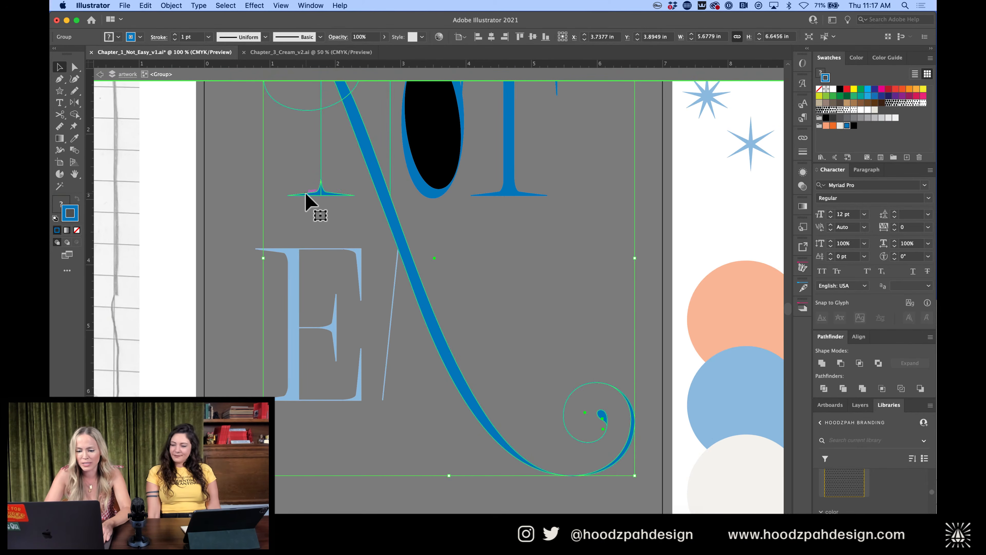
{"action": "double_click", "coordinate": [305, 193]}
{"action": "left_click", "coordinate": [306, 193]}
{"action": "left_click", "coordinate": [337, 194], "text": "shift"}
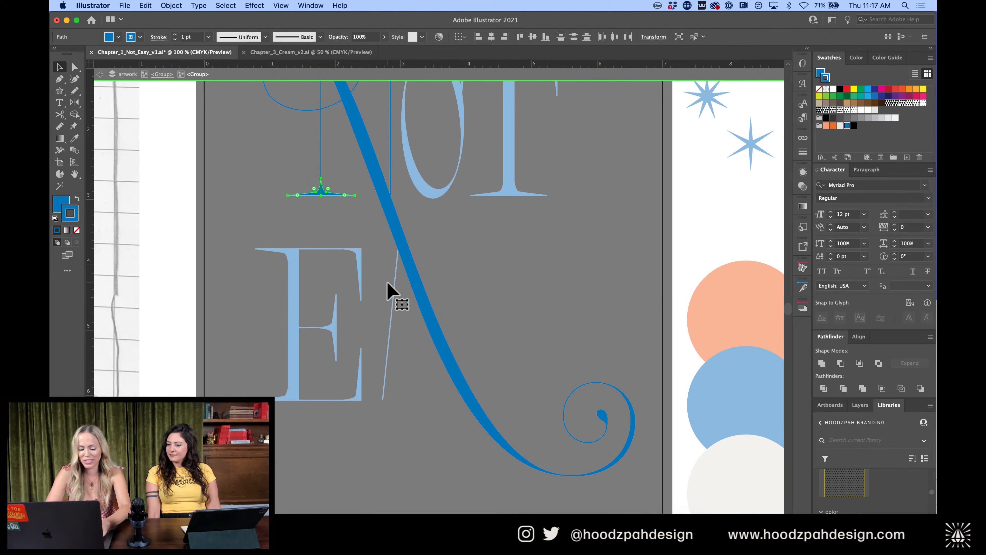
{"action": "key", "text": "super+c"}
{"action": "double_click", "coordinate": [421, 357]}
{"action": "key", "text": "super+v"}
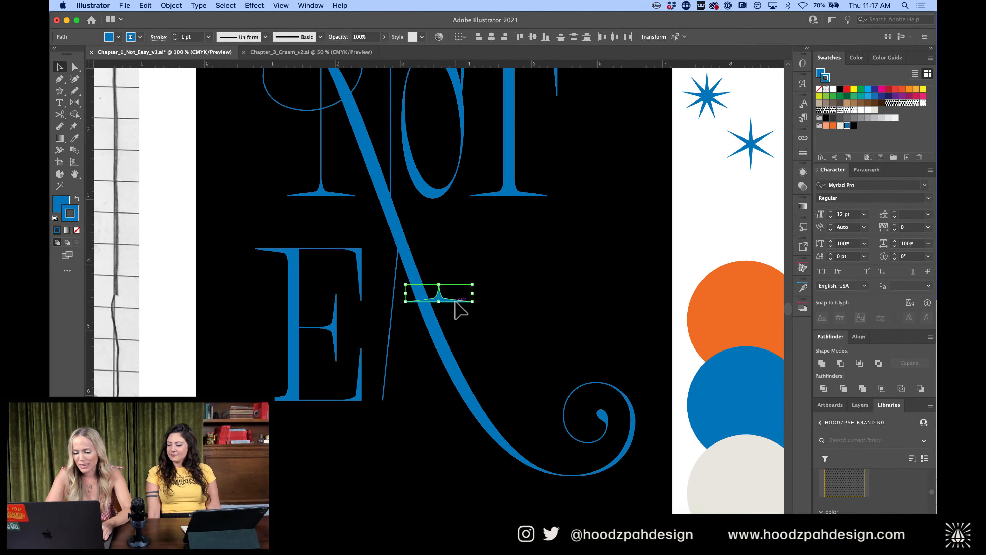
Move the pasted serif onto the E's baseline and nudge it left to center it under the thin slanted line
{"action": "left_click_drag", "start_coordinate": [455, 302], "coordinate": [405, 400]}
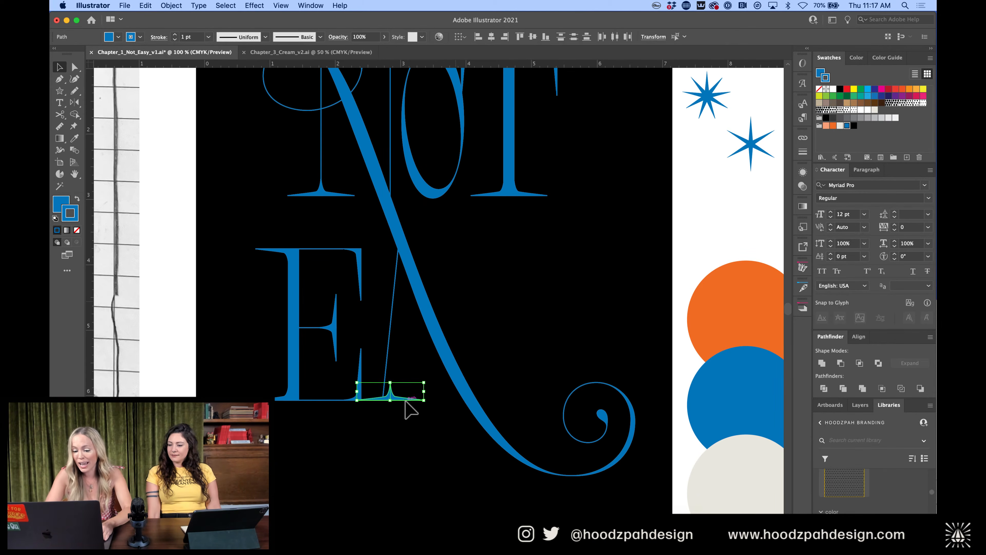
{"action": "key", "text": "Left"}
{"action": "key", "text": "Left"}
{"action": "key", "text": "Left"}
{"action": "key", "text": "Left"}
{"action": "key", "text": "Left"}
{"action": "key", "text": "Left"}
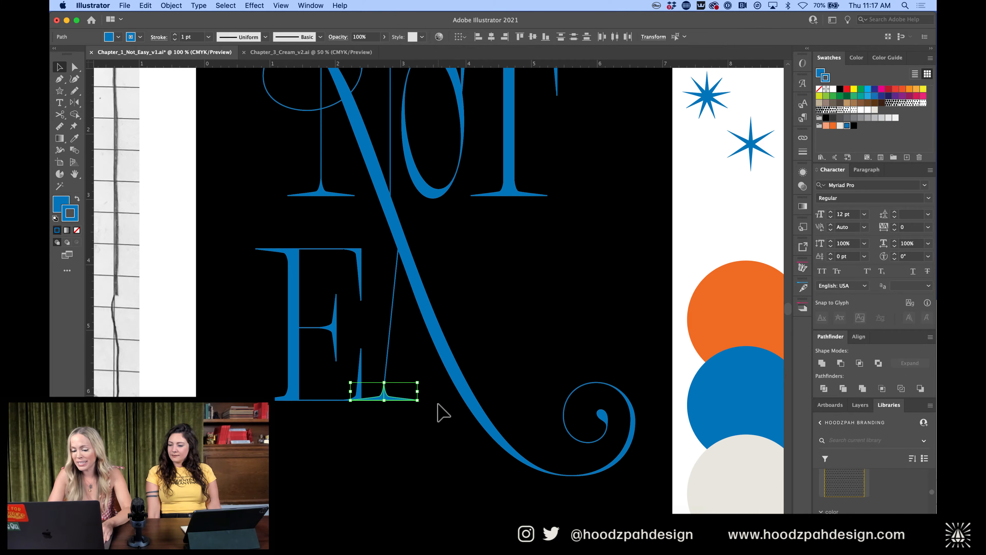
Group the two halves of the serif at the foot of the slanted line
{"action": "key", "text": "super+="}
{"action": "key", "text": "a"}
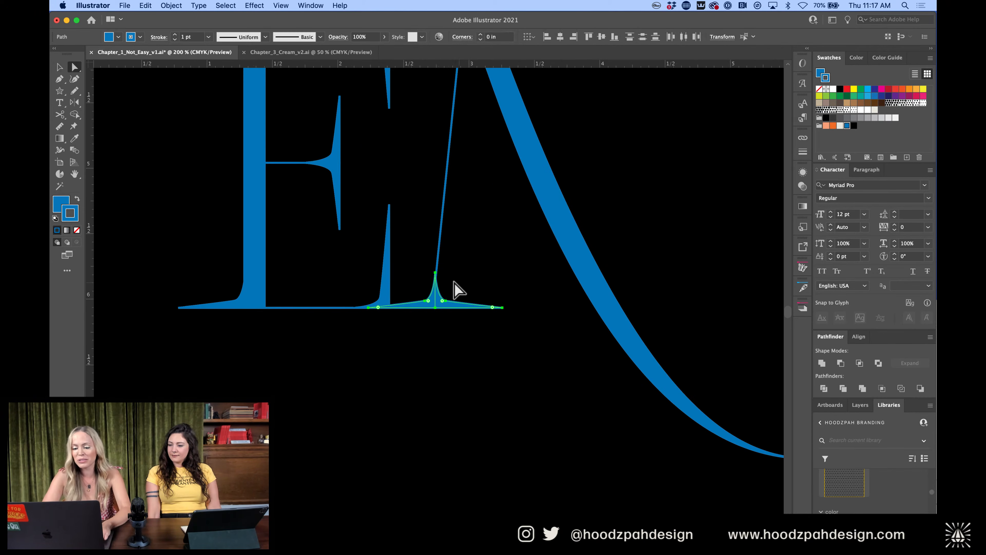
{"action": "left_click", "coordinate": [435, 273]}
{"action": "key", "text": "v"}
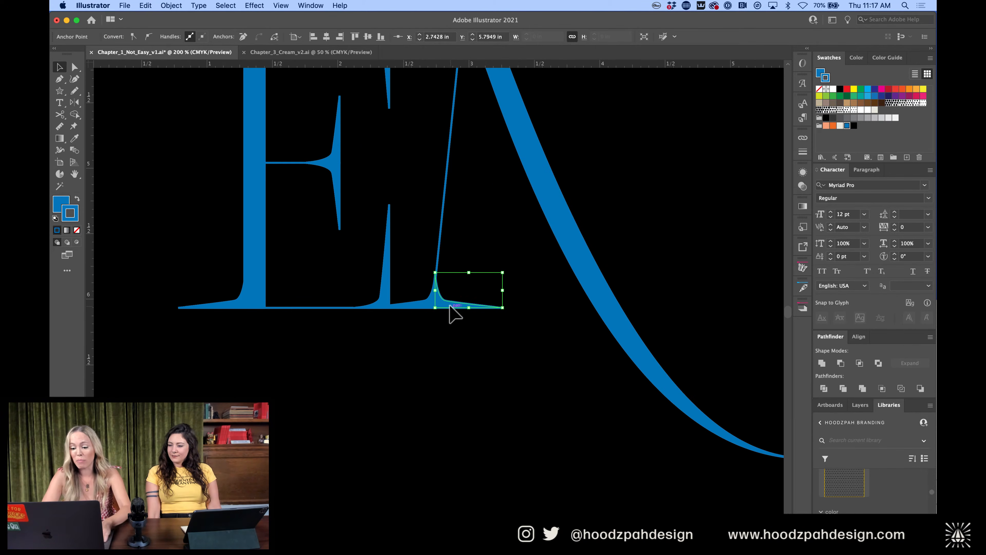
{"action": "left_click", "coordinate": [444, 306]}
{"action": "left_click", "coordinate": [416, 306], "text": "shift"}
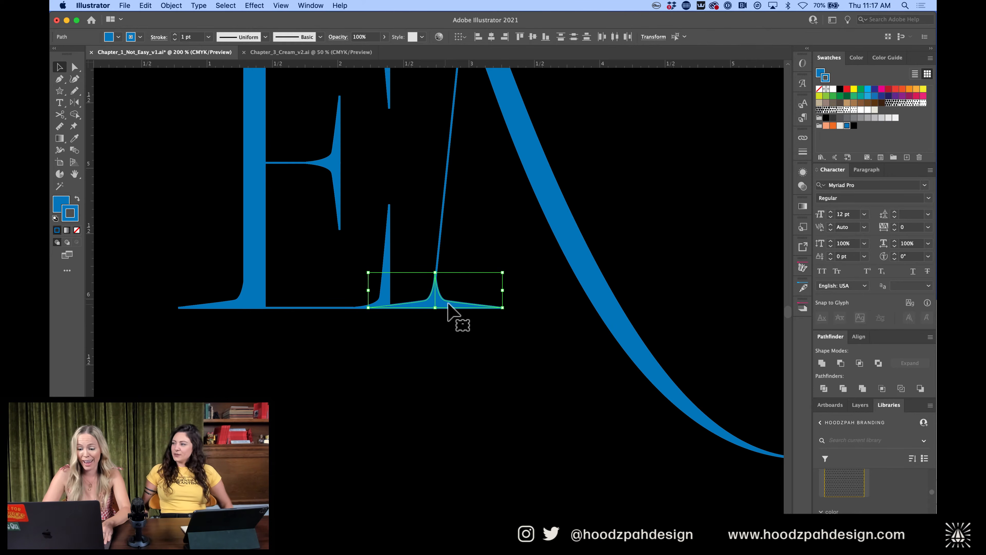
{"action": "left_click", "coordinate": [451, 334]}
{"action": "left_click", "coordinate": [452, 306]}
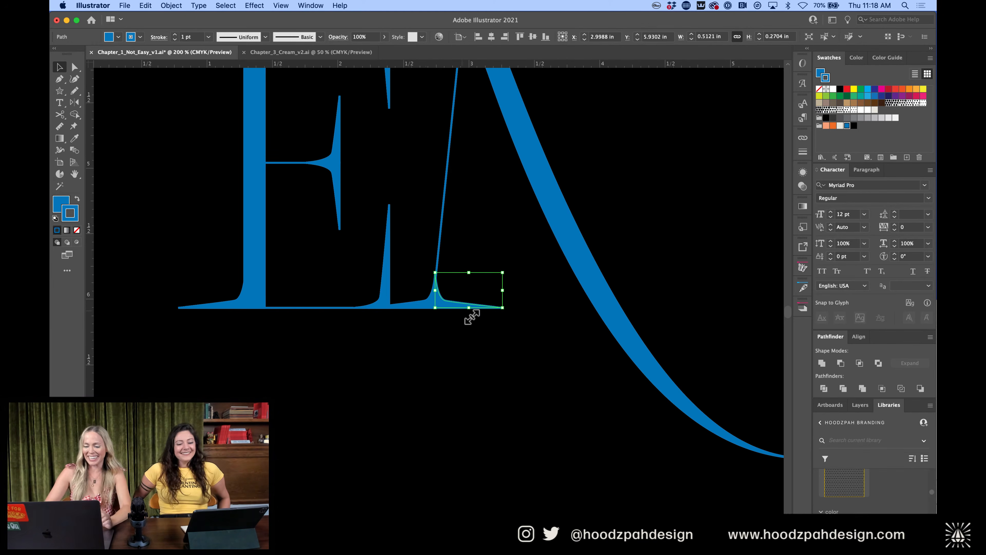
{"action": "key", "text": "super+plus"}
{"action": "key", "text": "super+plus"}
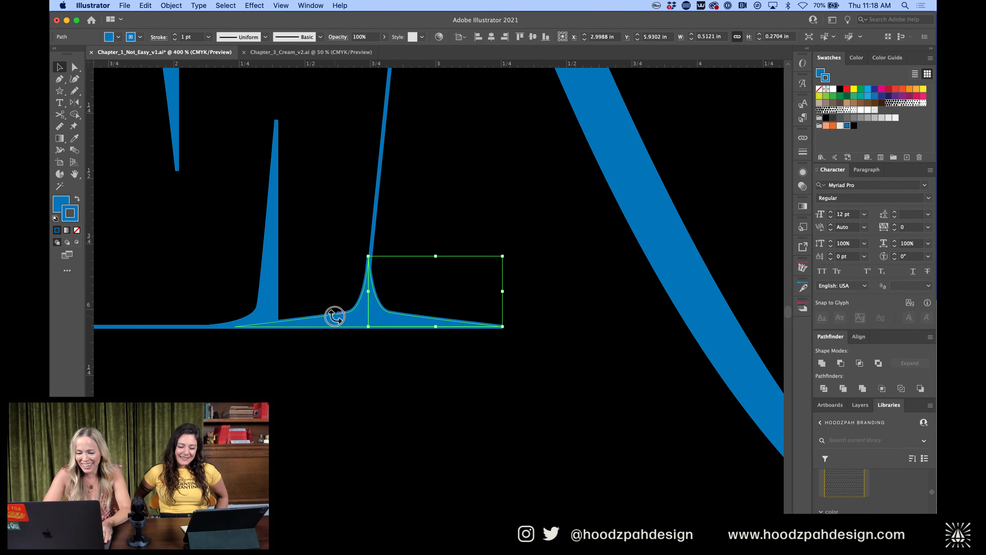
{"action": "left_click", "coordinate": [335, 315], "text": "shift"}
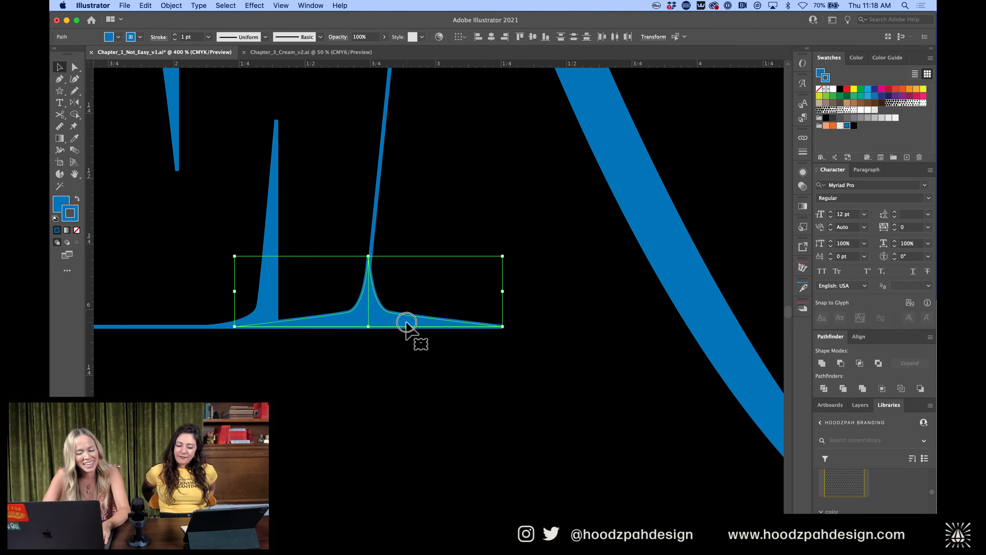
{"action": "left_click", "coordinate": [408, 324]}
{"action": "left_click", "coordinate": [392, 321]}
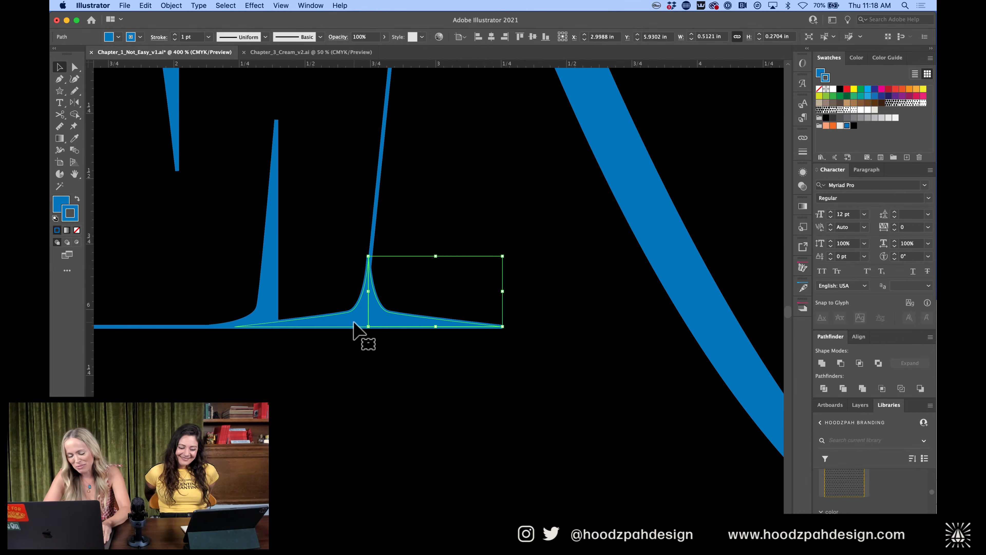
{"action": "left_click", "coordinate": [343, 317], "text": "shift"}
{"action": "key", "text": "super+g"}
Move the peak points of the grouped serif to the right so it leans with the slanted line
{"action": "double_click", "coordinate": [415, 325]}
{"action": "key", "text": "a"}
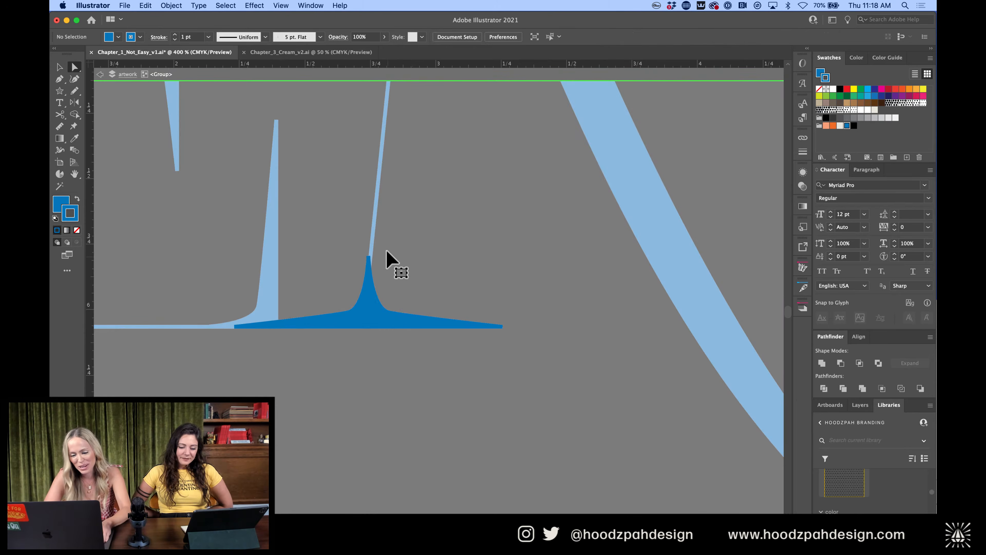
{"action": "left_click_drag", "start_coordinate": [386, 249], "coordinate": [352, 269]}
{"action": "key", "text": "Right"}
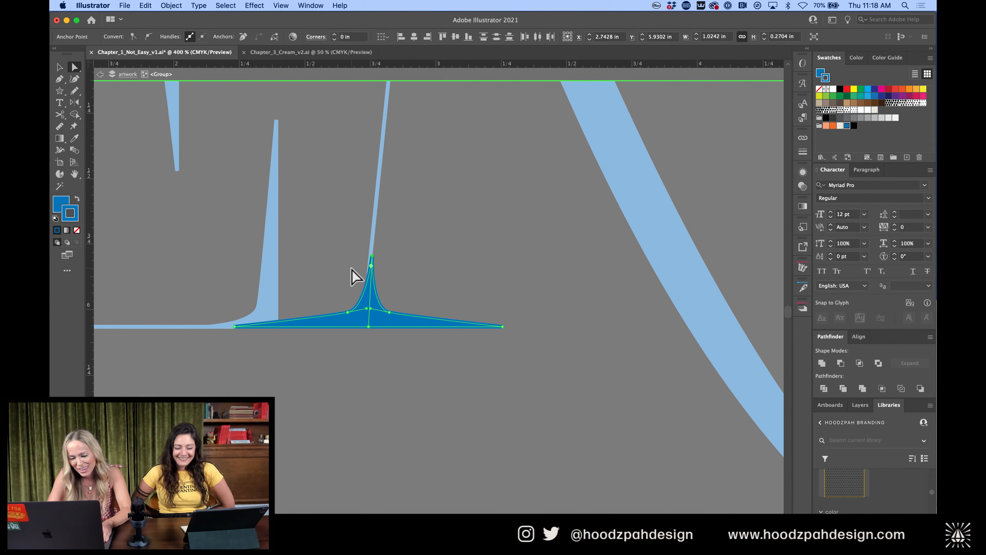
{"action": "key", "text": "v"}
{"action": "left_click", "coordinate": [440, 265]}
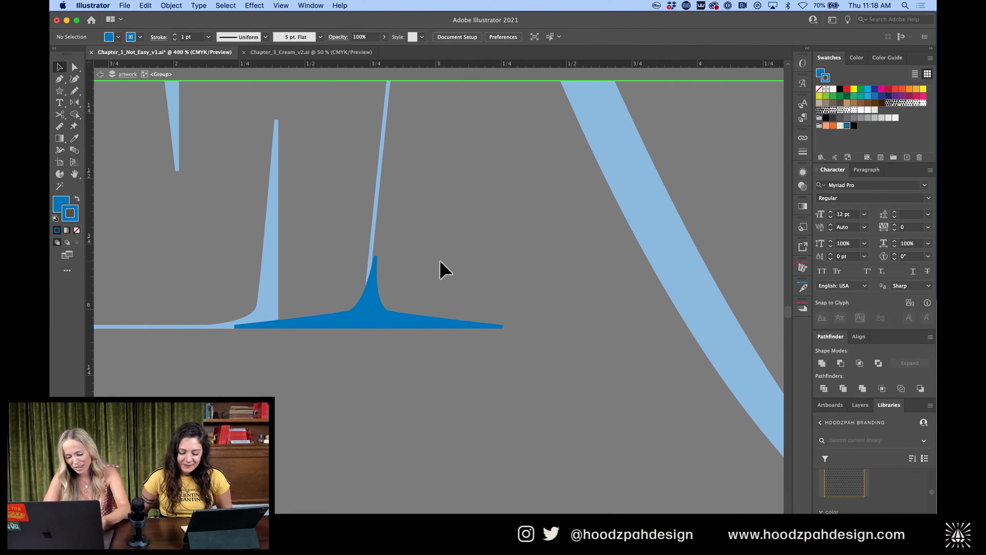
Nudge the serif halves slightly left within their group so the peak lines up with the slanted line, and leave the group
{"action": "left_click", "coordinate": [412, 310]}
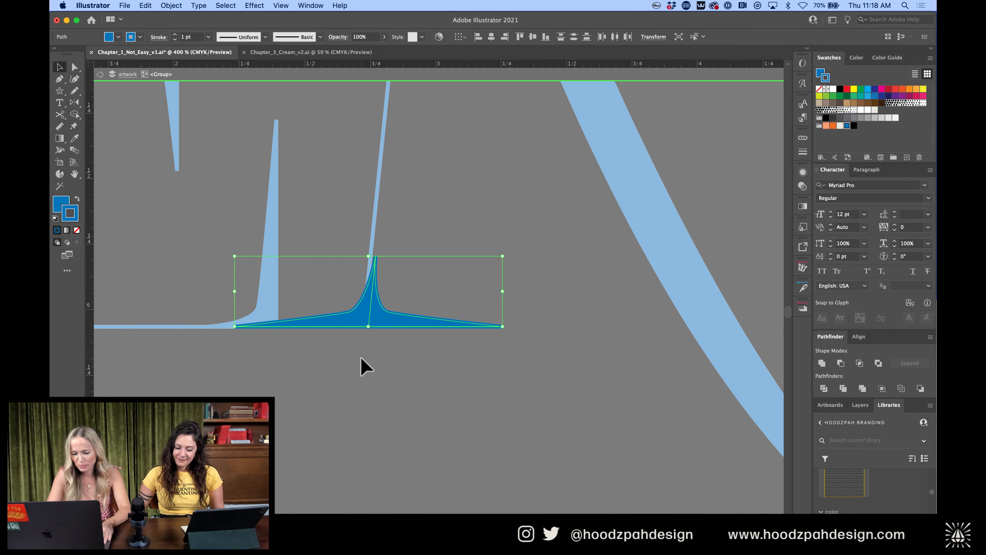
{"action": "key", "text": "Left"}
{"action": "key", "text": "Left"}
{"action": "key", "text": "Left"}
{"action": "double_click", "coordinate": [382, 380]}
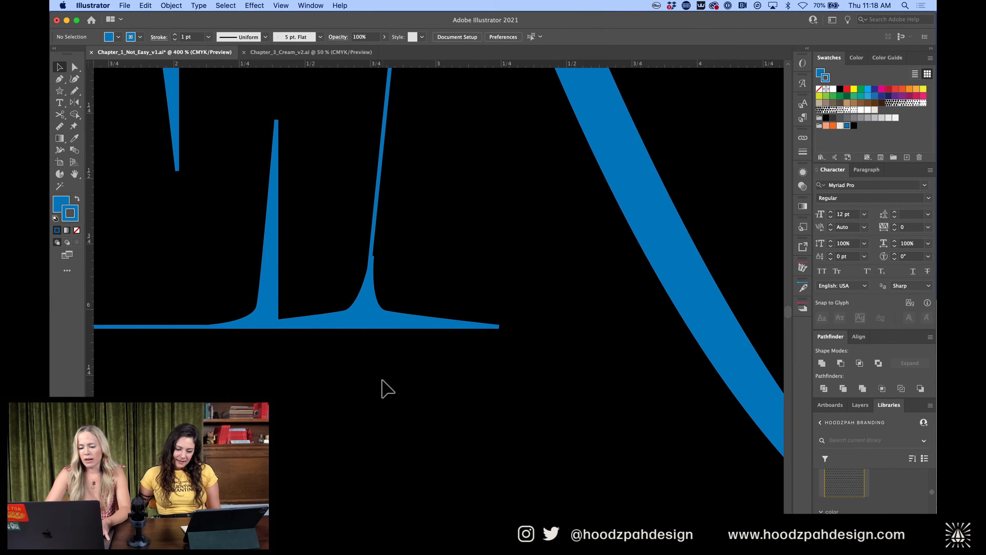
Examine the join between the serif and the slanted line up close, and compare the whole lettering with the pencil sketch
{"action": "double_click", "coordinate": [387, 328]}
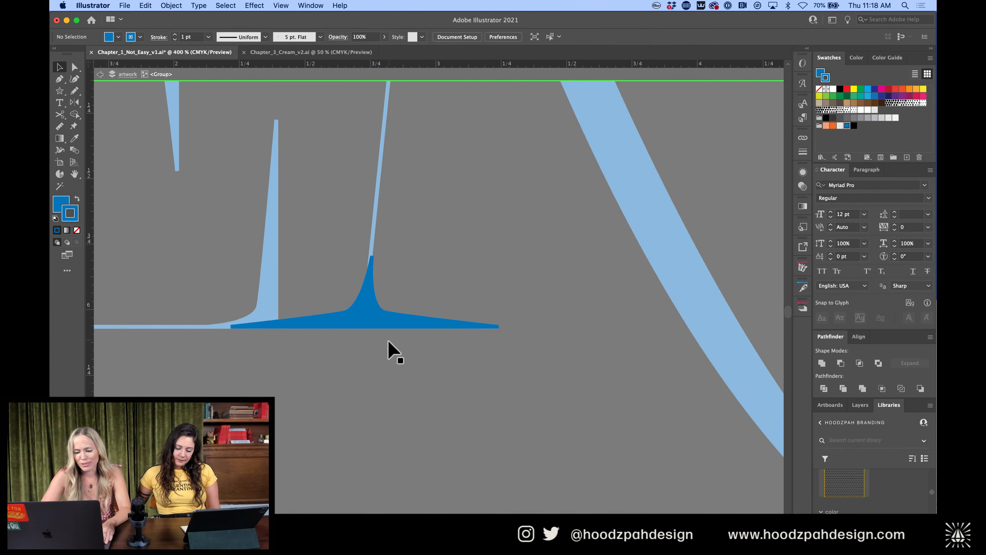
{"action": "left_click", "coordinate": [380, 309]}
{"action": "key", "text": "super+equal"}
{"action": "key", "text": "super+equal"}
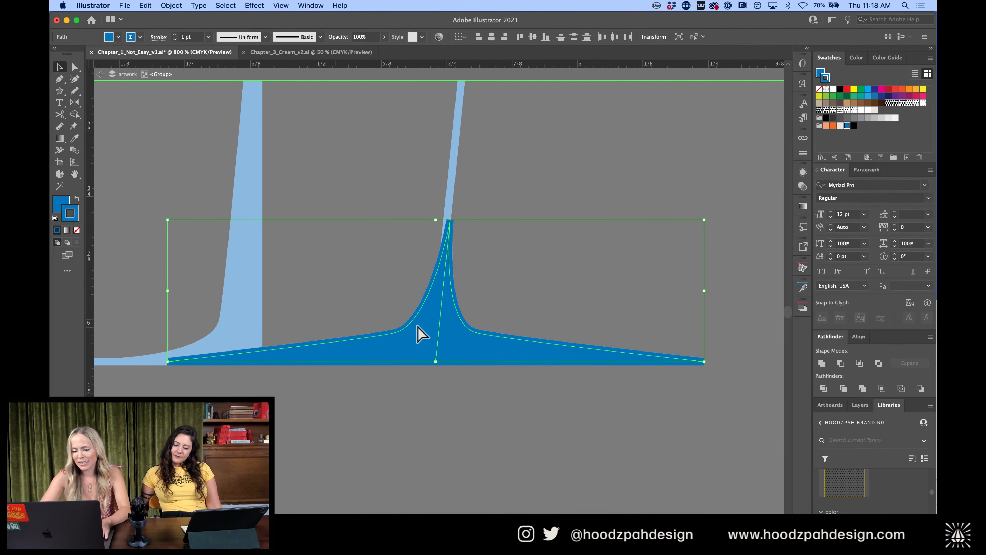
{"action": "double_click", "coordinate": [557, 275]}
{"action": "key", "text": "super+minus"}
{"action": "key", "text": "super+minus"}
{"action": "key", "text": "super+minus"}
{"action": "key", "text": "super+minus"}
{"action": "key", "text": "super+minus"}
{"action": "key", "text": "super+minus"}
{"action": "key", "text": "super+minus"}
{"action": "key", "text": "super+minus"}
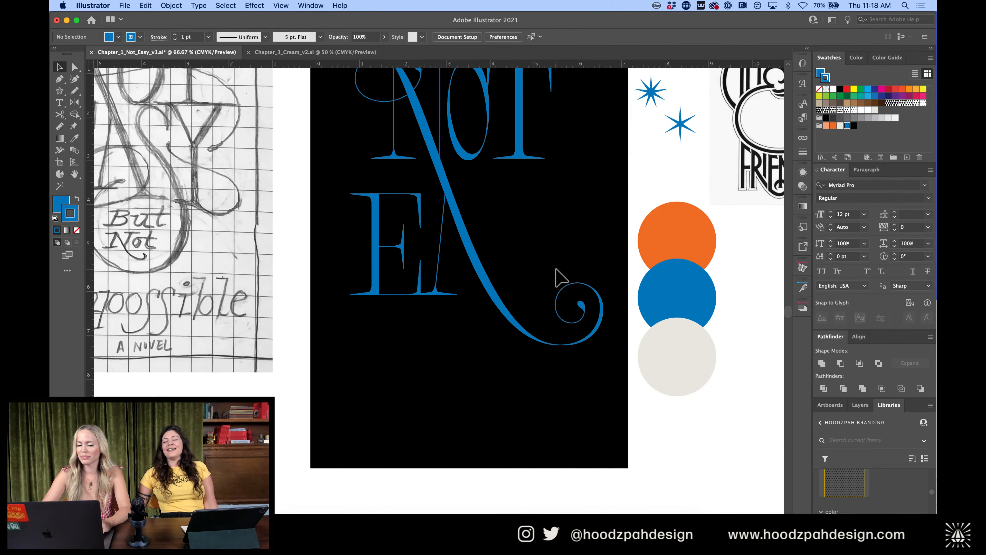
{"action": "key", "text": "super+minus"}
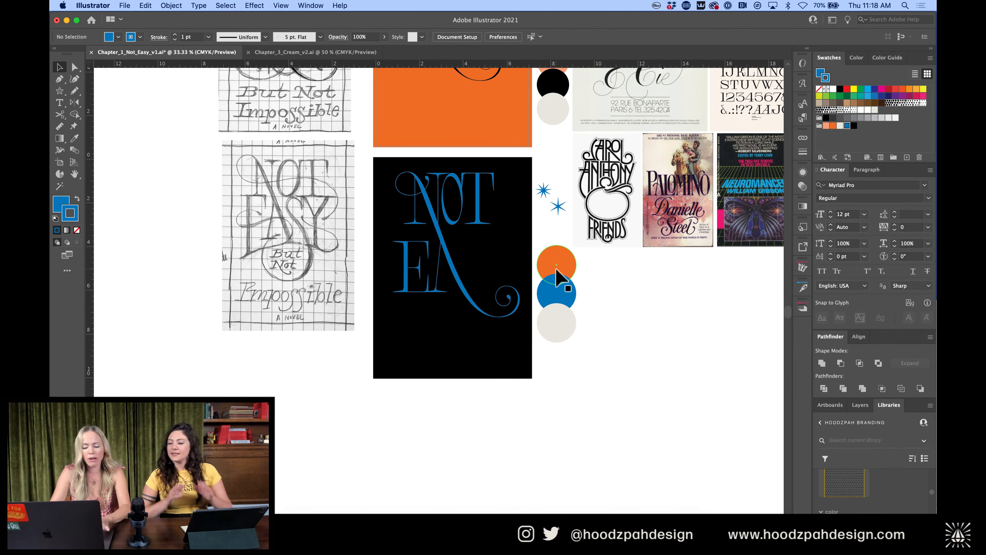
{"action": "key", "text": "super+equal"}
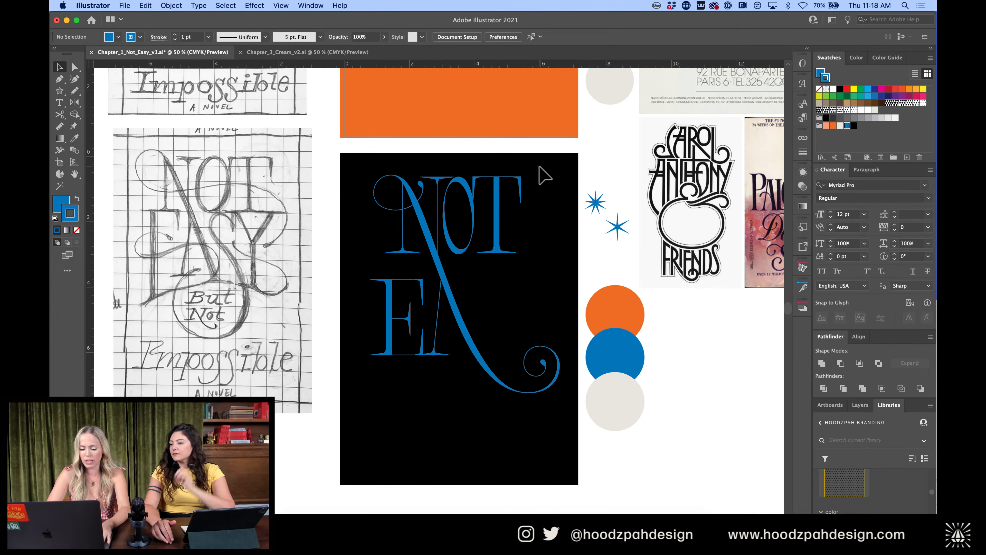
Shift the NOT lettering and the upper swash slightly right, and move the diagonal's middle anchor points right to match
{"action": "left_click_drag", "start_coordinate": [540, 166], "coordinate": [348, 269]}
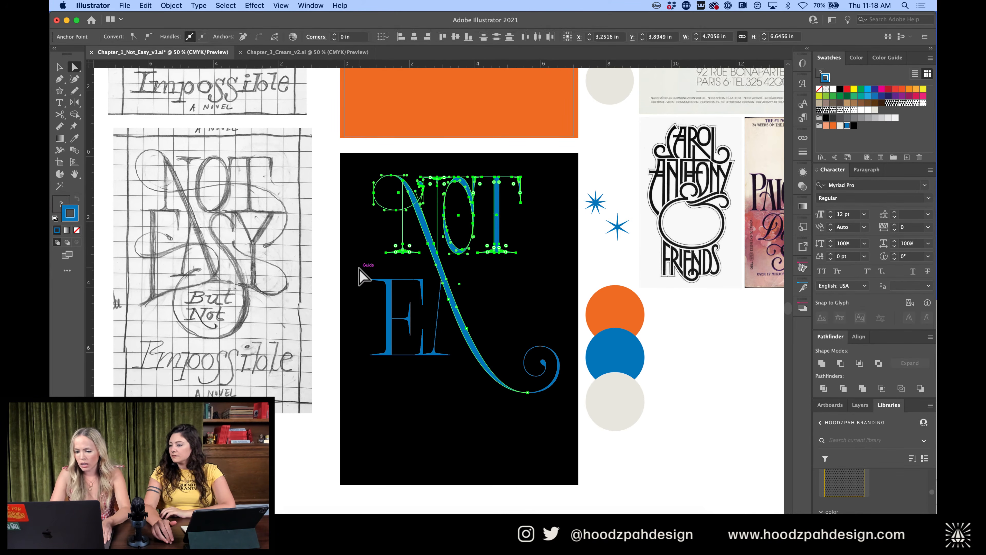
{"action": "key", "text": "shift+Right"}
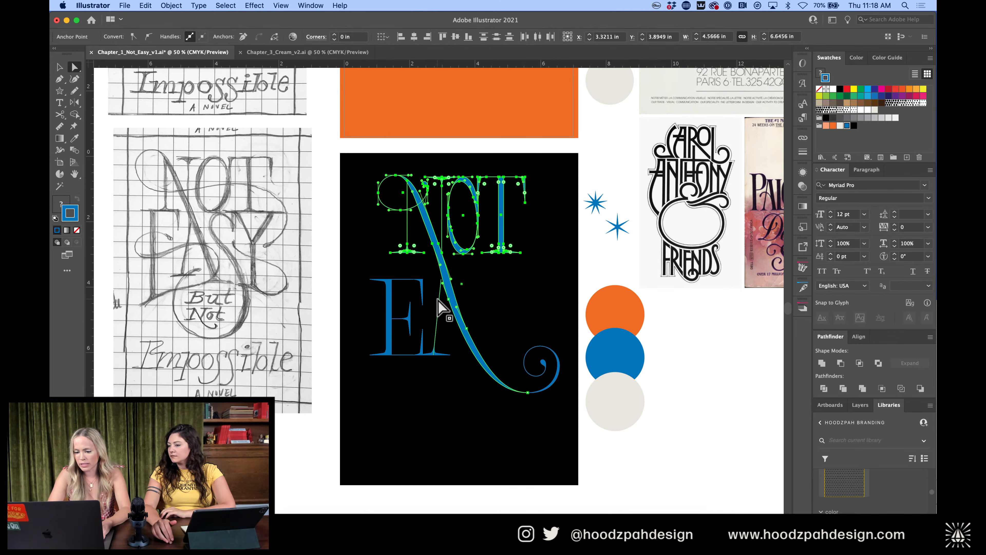
{"action": "left_click", "coordinate": [454, 306]}
{"action": "key", "text": "super+equal"}
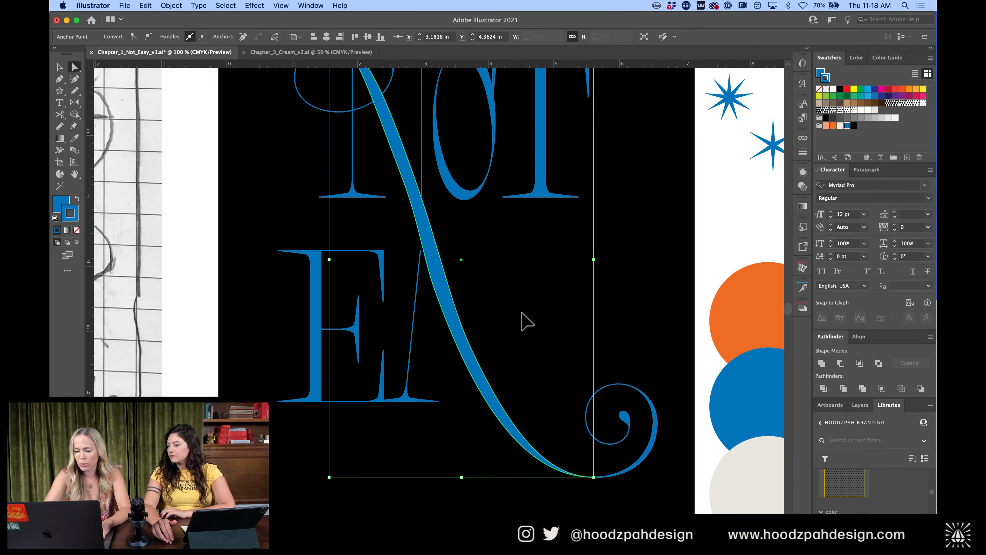
{"action": "left_click", "coordinate": [474, 350]}
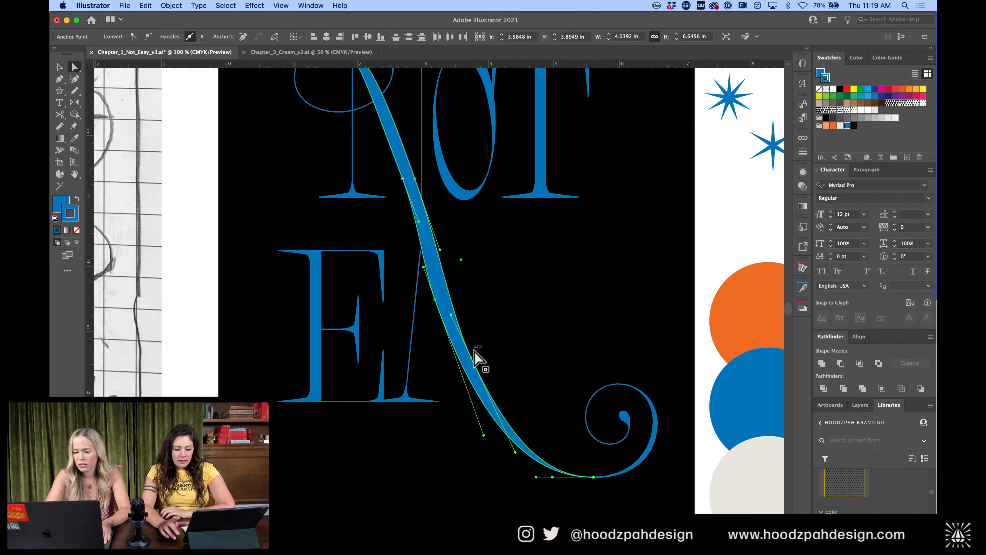
{"action": "left_click", "coordinate": [551, 349]}
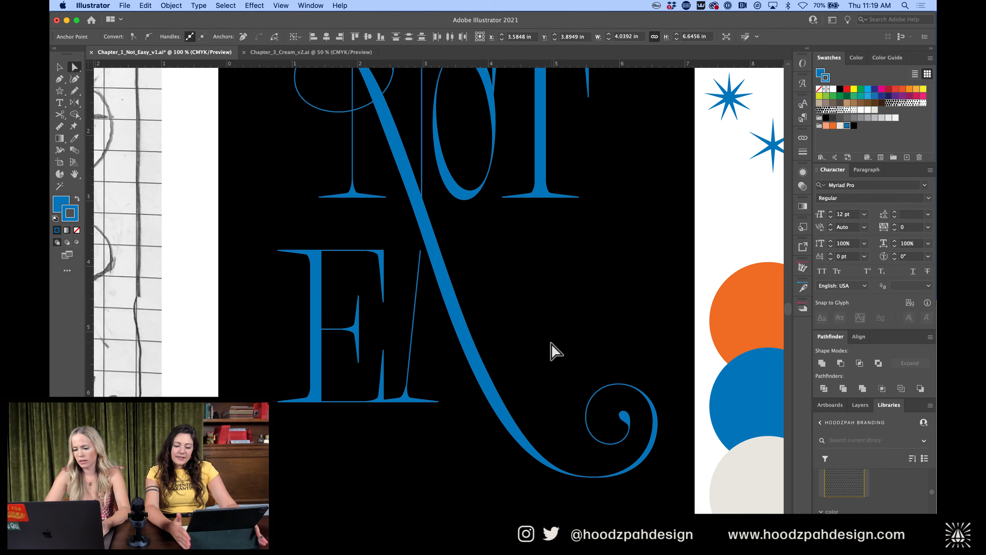
Smooth the long diagonal's curve by adjusting the middle anchor points and handles on its left and right edges
{"action": "left_click", "coordinate": [479, 316]}
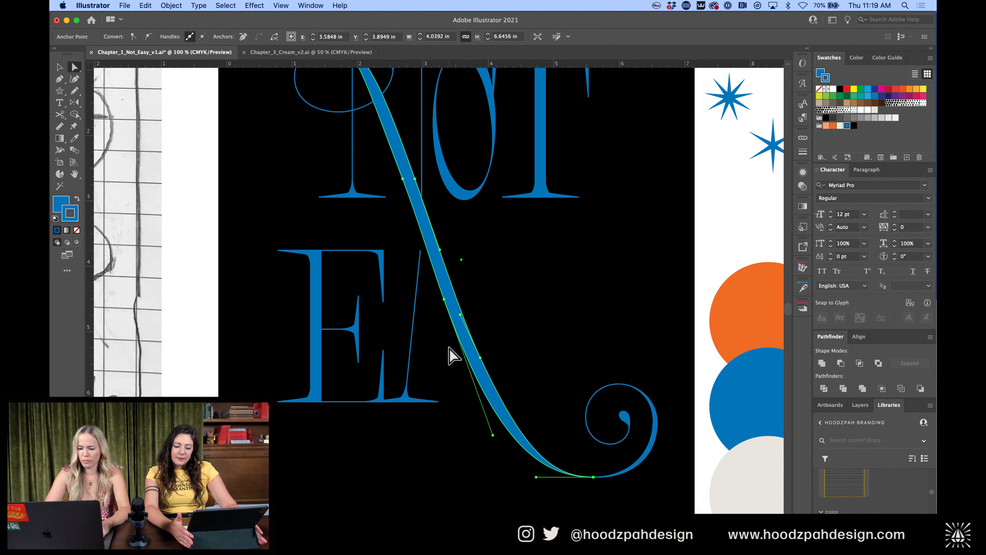
{"action": "left_click", "coordinate": [481, 357]}
{"action": "left_click_drag", "start_coordinate": [449, 300], "coordinate": [484, 414]}
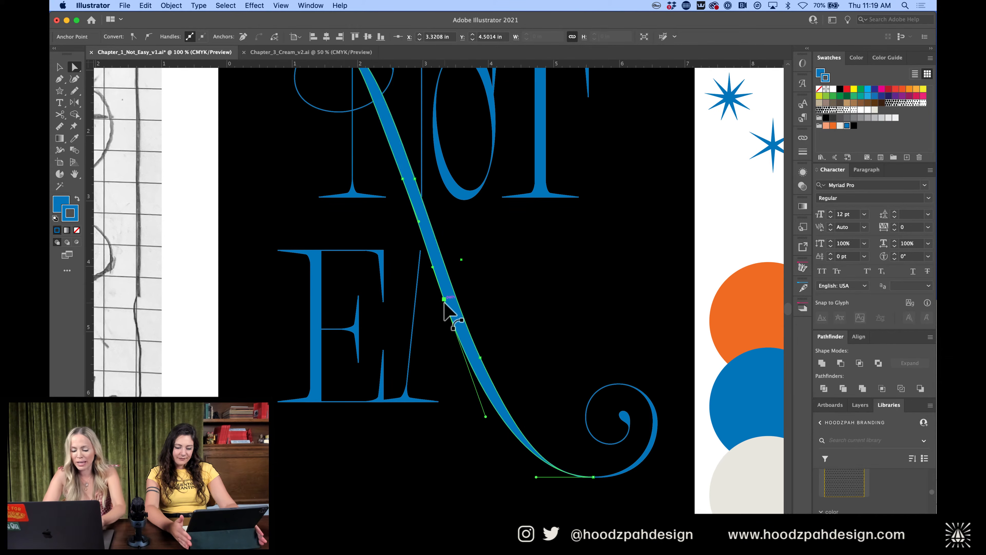
{"action": "left_click", "coordinate": [493, 347]}
{"action": "left_click", "coordinate": [485, 368]}
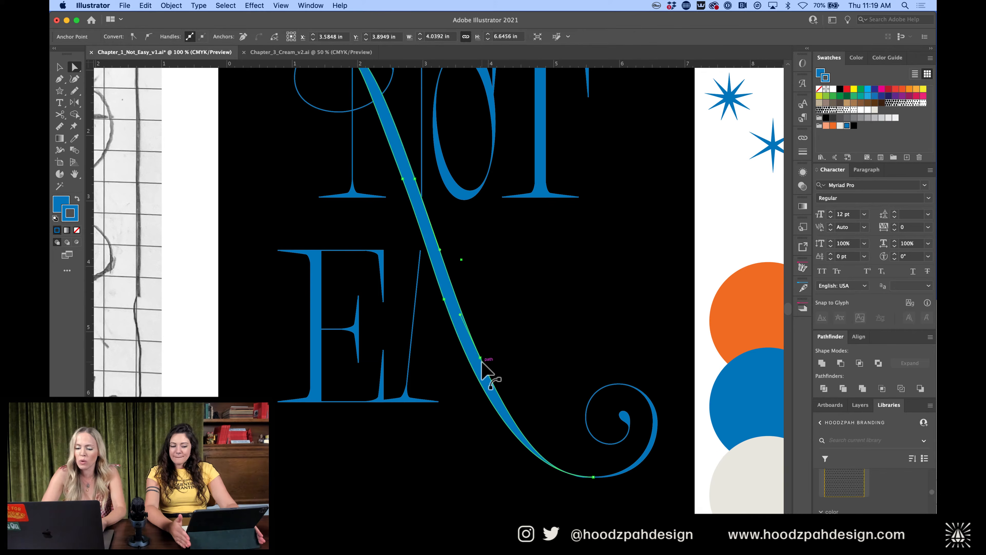
{"action": "left_click", "coordinate": [480, 356]}
{"action": "left_click_drag", "start_coordinate": [460, 314], "coordinate": [461, 312]}
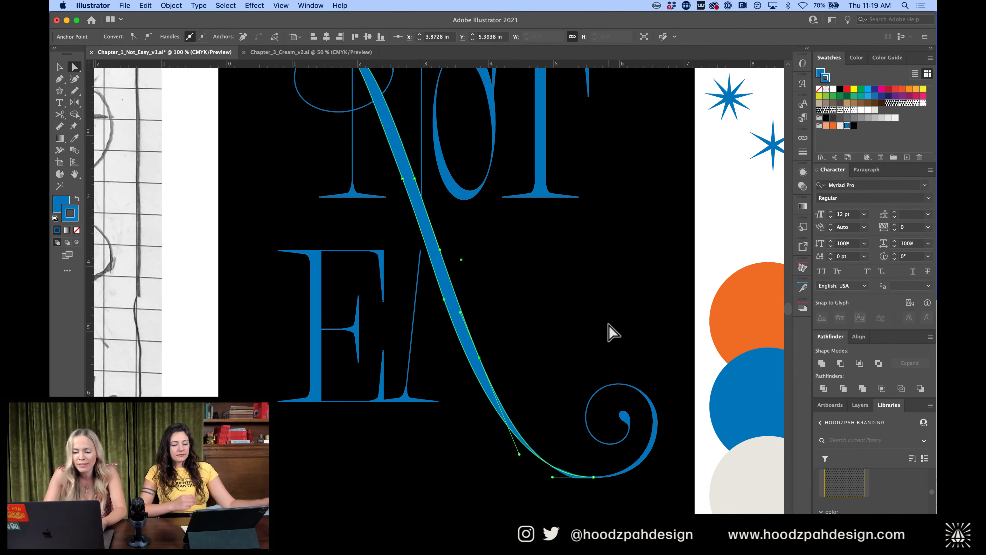
{"action": "key", "text": "super+minus"}
{"action": "left_click", "coordinate": [611, 332]}
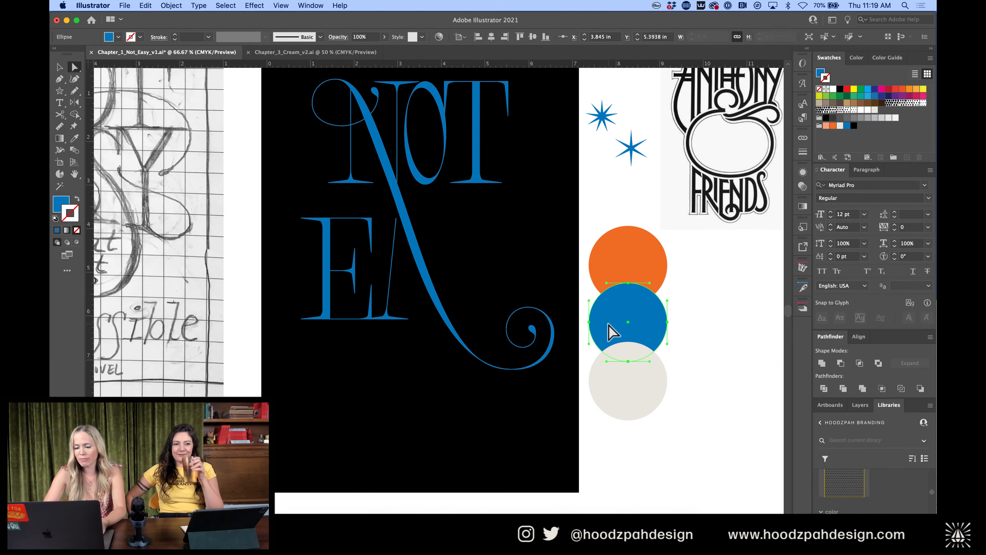
Move the top end of the A's thin slanted line right so it meets the thick diagonal
{"action": "left_click", "coordinate": [396, 219]}
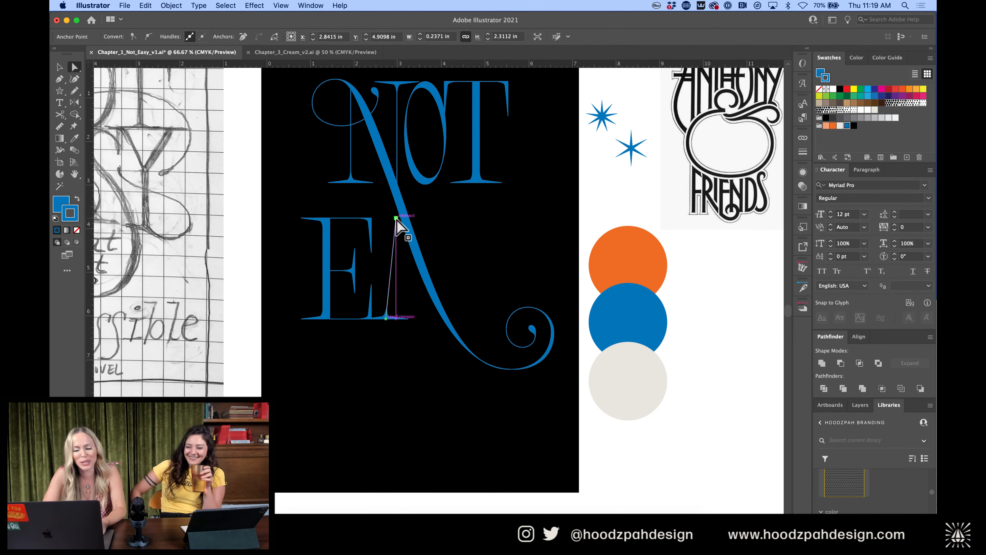
{"action": "left_click", "coordinate": [397, 218]}
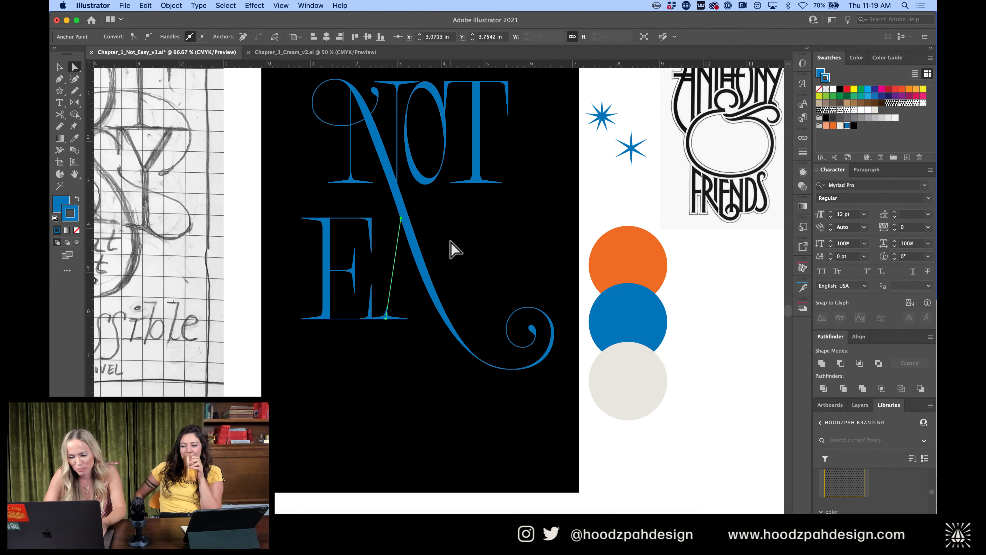
{"action": "left_click", "coordinate": [403, 221]}
{"action": "left_click", "coordinate": [471, 300]}
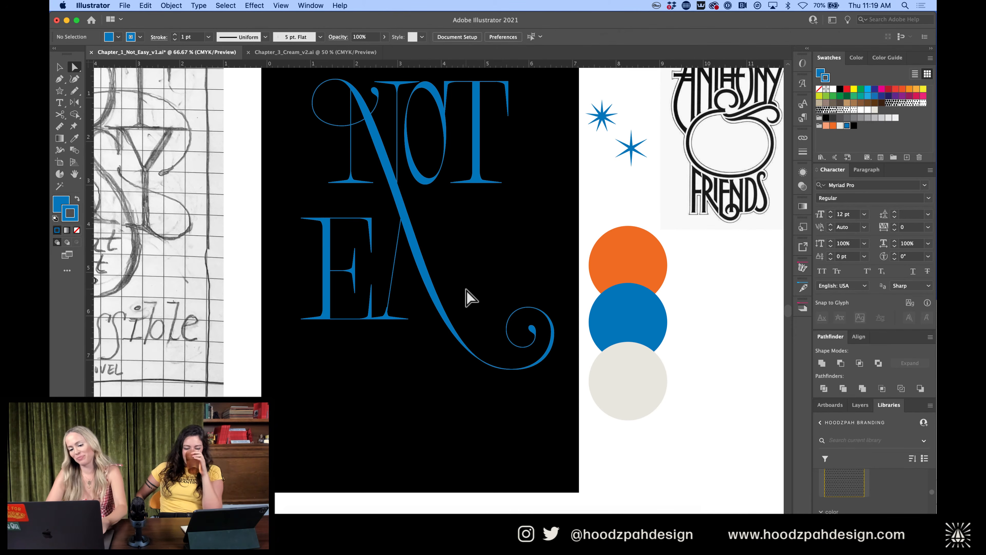
Nudge the serif's peak points right within their group to follow the slanted line, and leave the group
{"action": "key", "text": "super+minus"}
{"action": "key", "text": "super+minus"}
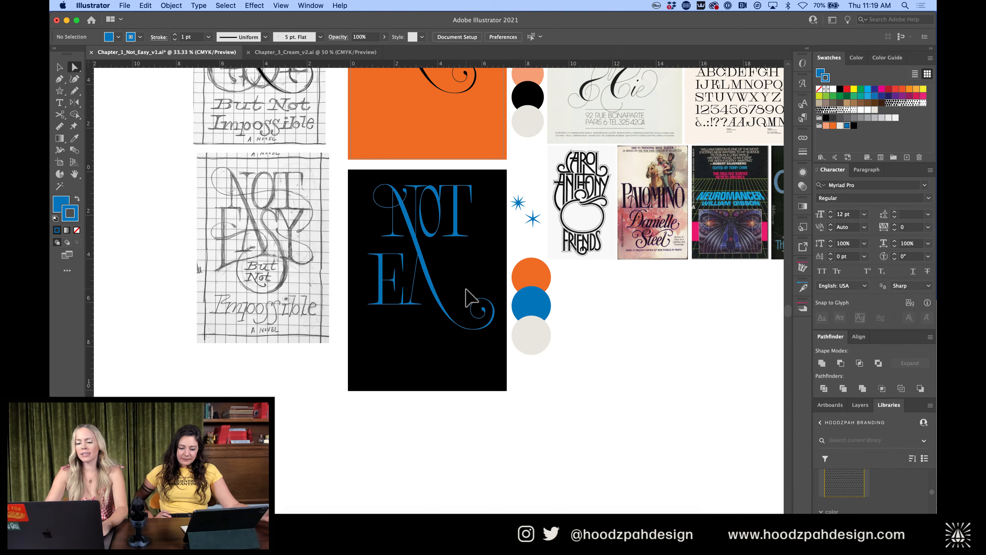
{"action": "key", "text": "super+equal"}
{"action": "key", "text": "super+equal"}
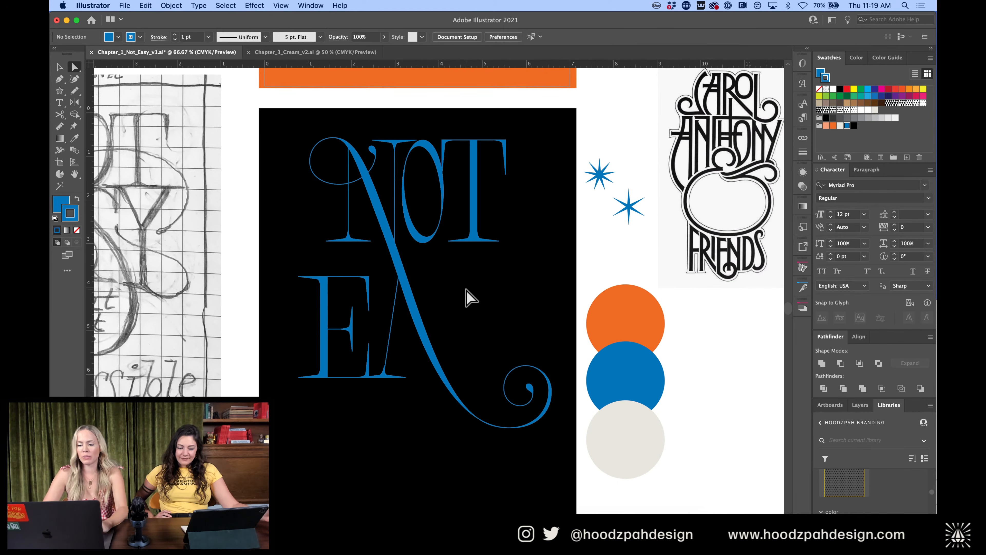
{"action": "key", "text": "v"}
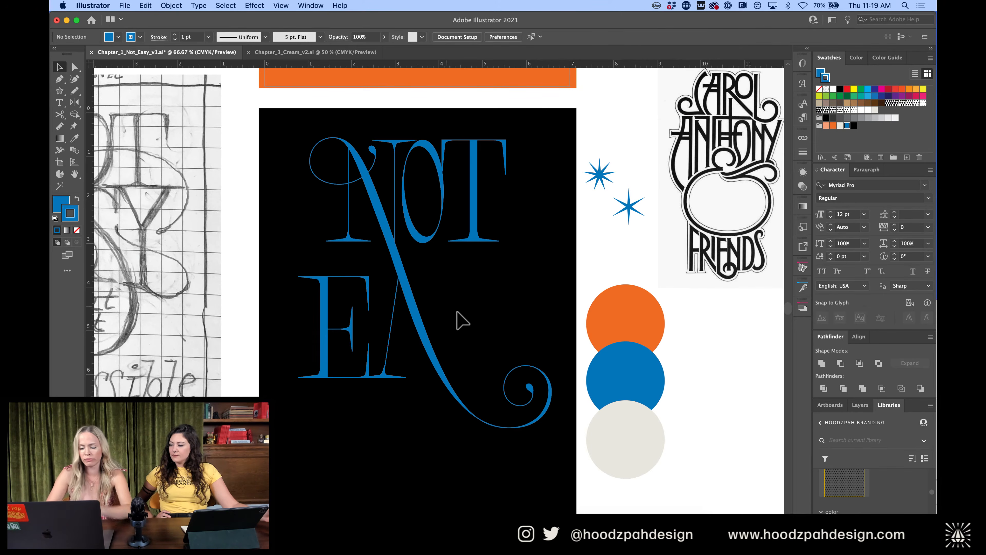
{"action": "key", "text": "super+equal"}
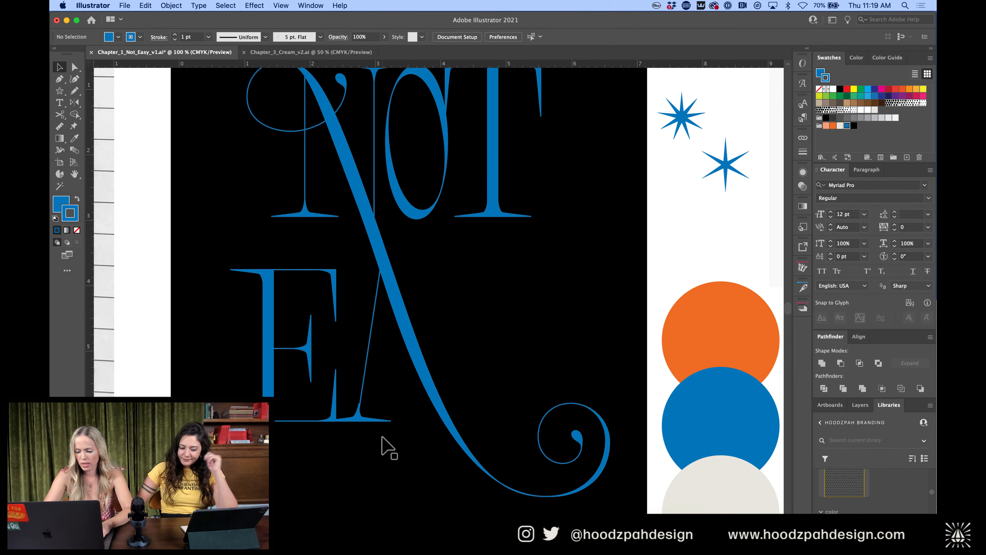
{"action": "key", "text": "super+equal"}
{"action": "key", "text": "super+equal"}
{"action": "key", "text": "super+equal"}
{"action": "scroll", "coordinate": [382, 437], "scroll_direction": "down", "scroll_amount": 10}
{"action": "scroll", "coordinate": [382, 437], "scroll_direction": "left", "scroll_amount": 4}
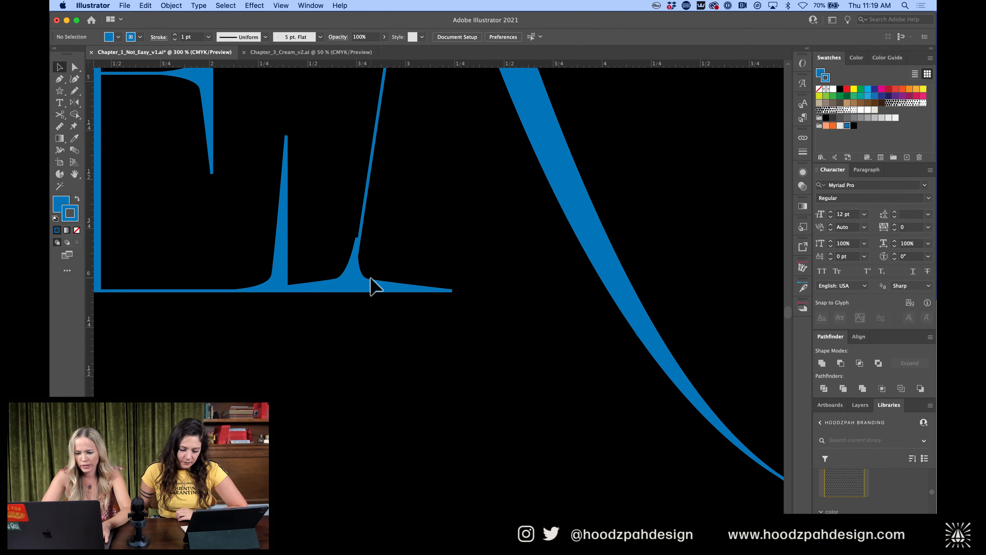
{"action": "double_click", "coordinate": [364, 287]}
{"action": "key", "text": "a"}
{"action": "left_click_drag", "start_coordinate": [369, 223], "coordinate": [335, 251]}
{"action": "key", "text": "Right"}
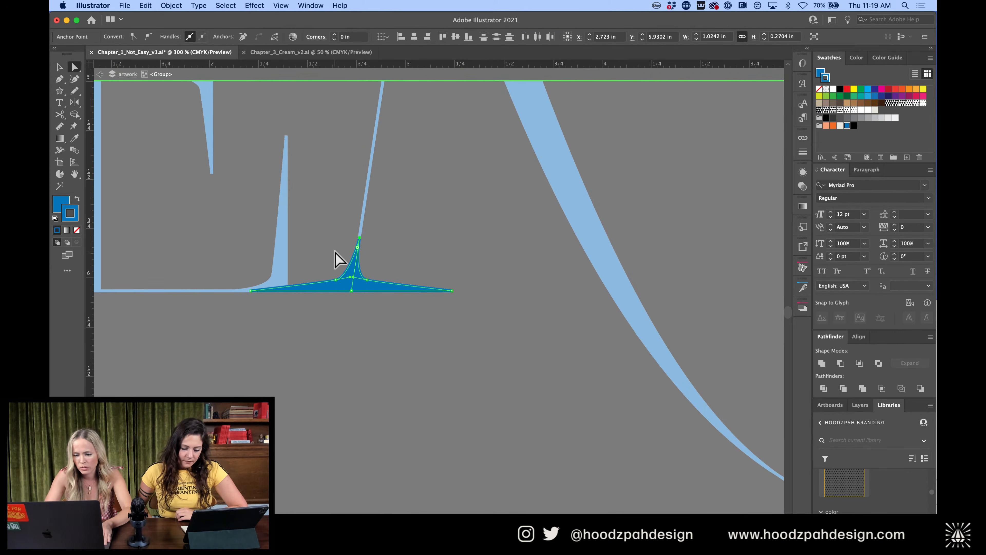
{"action": "double_click", "coordinate": [429, 203]}
{"action": "key", "text": "super+minus"}
{"action": "key", "text": "super+minus"}
{"action": "key", "text": "super+minus"}
{"action": "key", "text": "super+minus"}
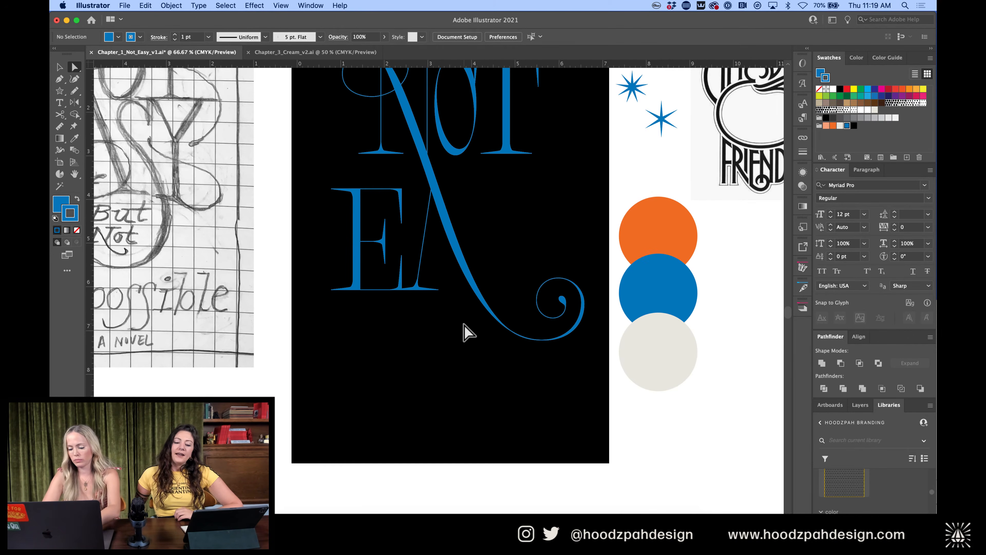
Try to draw a curved crossbar swash across the E with the Pen tool, comparing it with the pencil sketch
{"action": "key", "text": "p"}
{"action": "key", "text": "super+minus"}
{"action": "key", "text": "super+minus"}
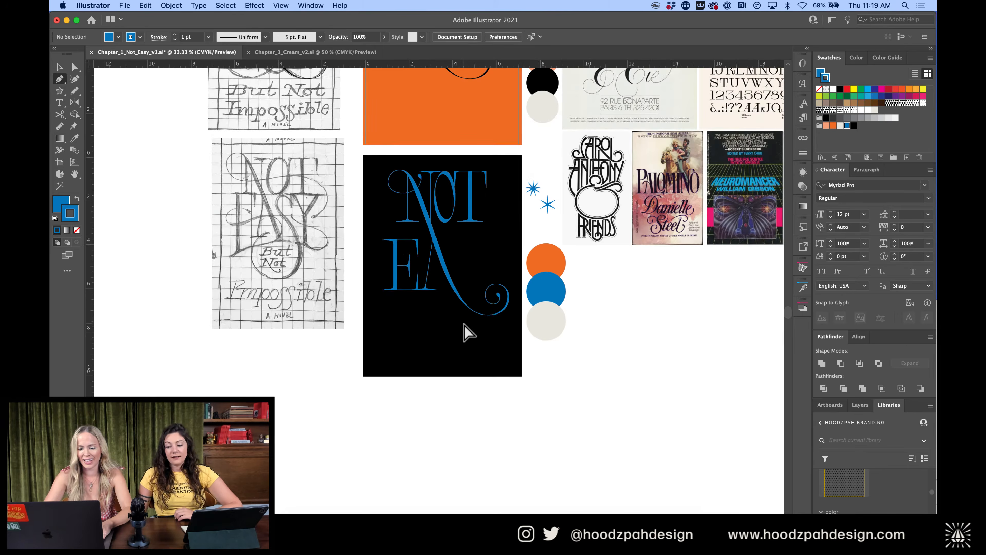
{"action": "key", "text": "super+equal"}
{"action": "scroll", "coordinate": [464, 324], "scroll_direction": "left", "scroll_amount": 2}
{"action": "scroll", "coordinate": [464, 324], "scroll_direction": "up", "scroll_amount": 1}
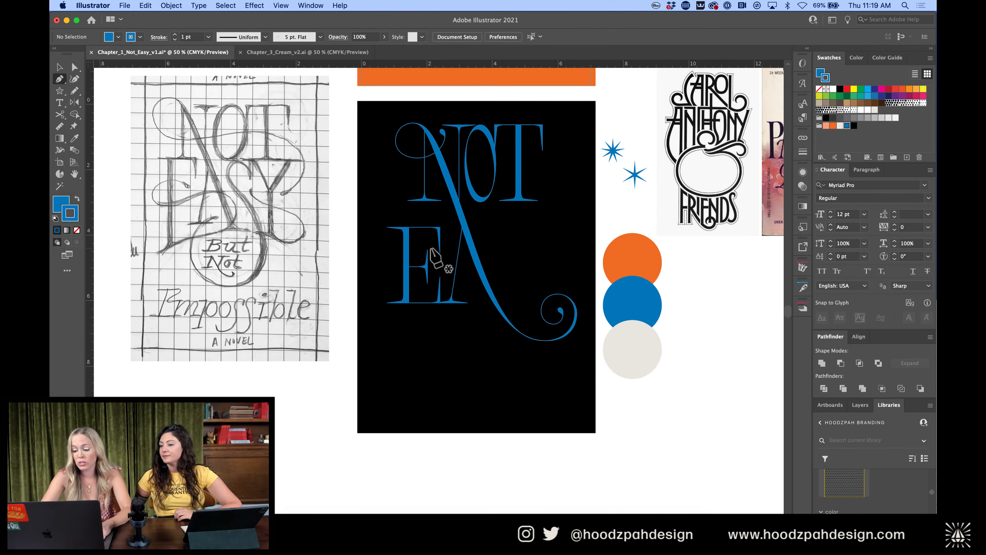
{"action": "key", "text": "super+1"}
{"action": "left_click", "coordinate": [448, 241]}
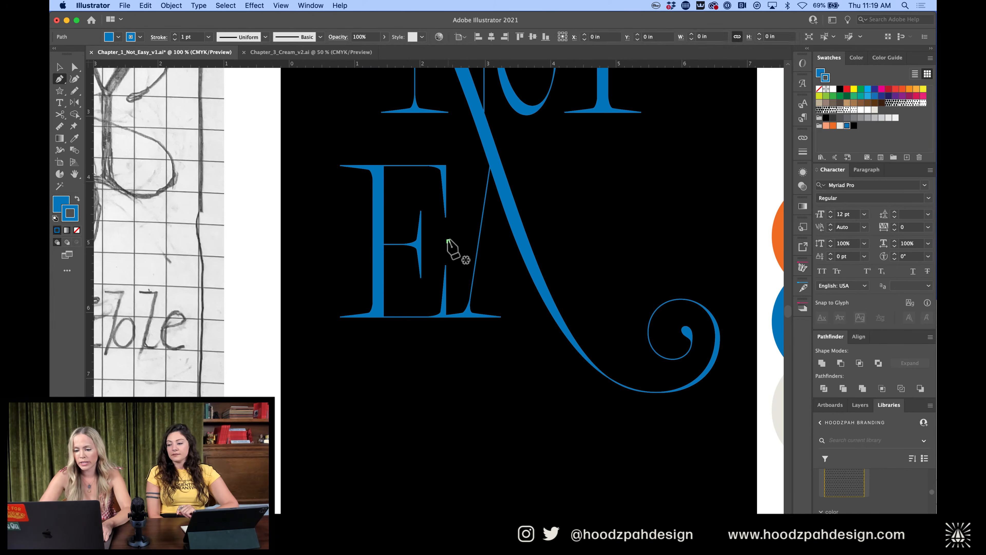
{"action": "left_click", "coordinate": [398, 211]}
{"action": "left_click_drag", "start_coordinate": [398, 210], "coordinate": [363, 210]}
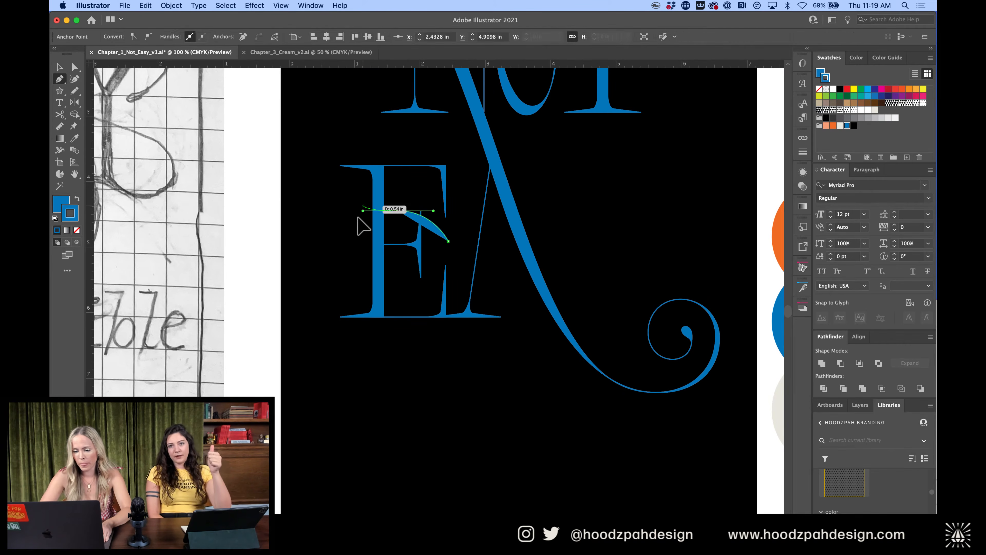
{"action": "key", "text": "super+minus"}
{"action": "key", "text": "super+minus"}
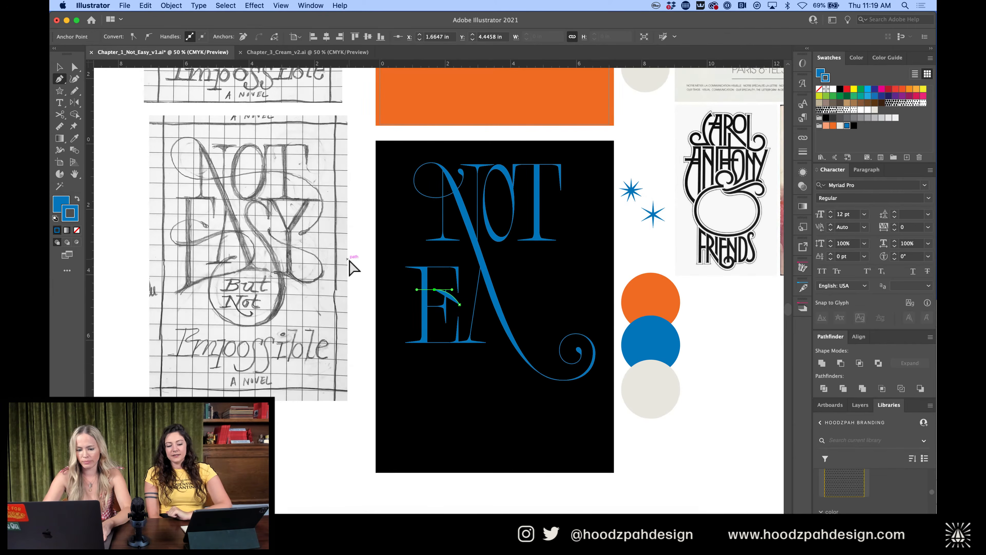
Undo the curve drawn across the E with the Pen tool
{"action": "key", "text": "super+equal"}
{"action": "key", "text": "super+equal"}
{"action": "key", "text": "super+equal"}
{"action": "key", "text": "super+z"}
{"action": "key", "text": "super+z"}
{"action": "key", "text": "super+minus"}
{"action": "key", "text": "super+minus"}
{"action": "key", "text": "super+minus"}
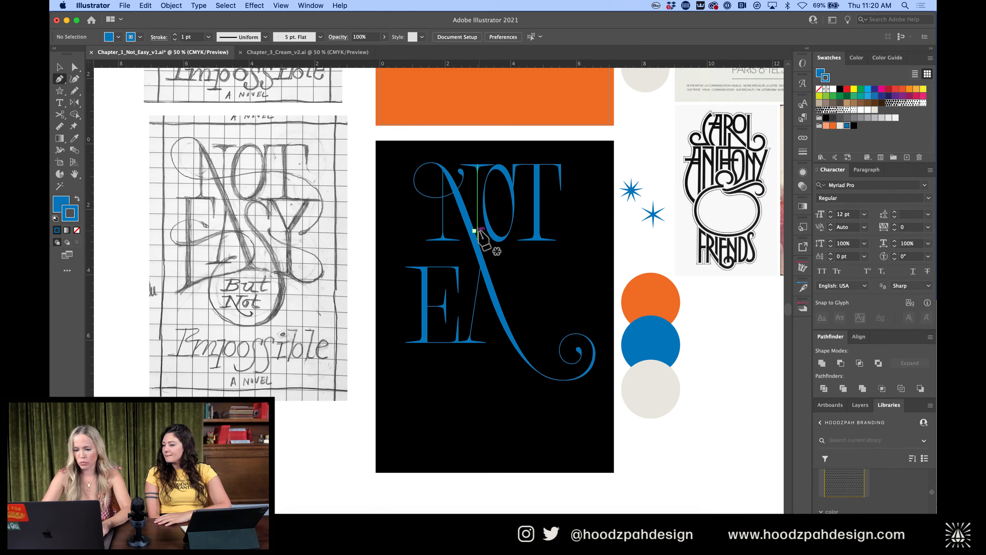
Try a circle about 0.61 in wide beside the E's stem as a base for the swash
{"action": "key", "text": "super+equal"}
{"action": "key", "text": "super+equal"}
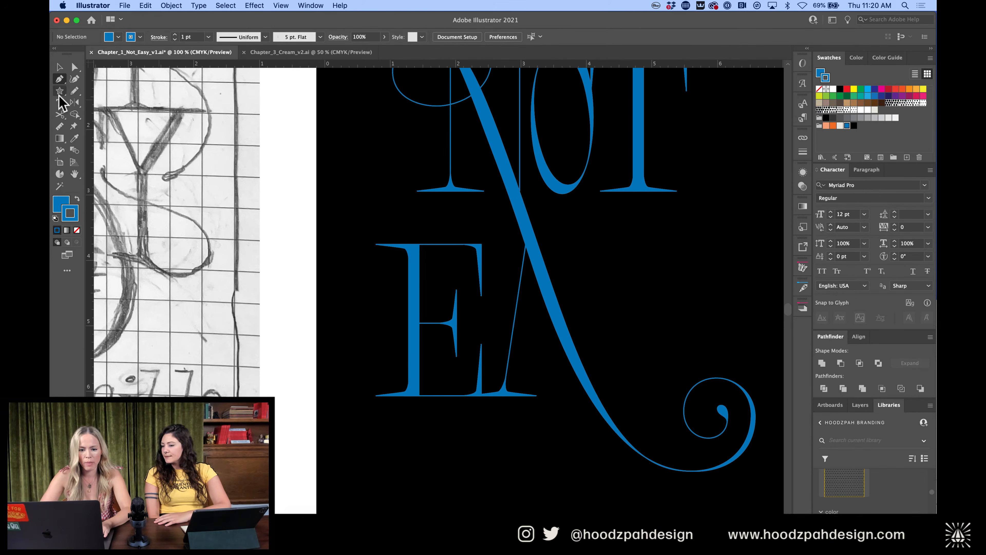
{"action": "left_click", "coordinate": [59, 90]}
{"action": "left_click", "coordinate": [103, 112]}
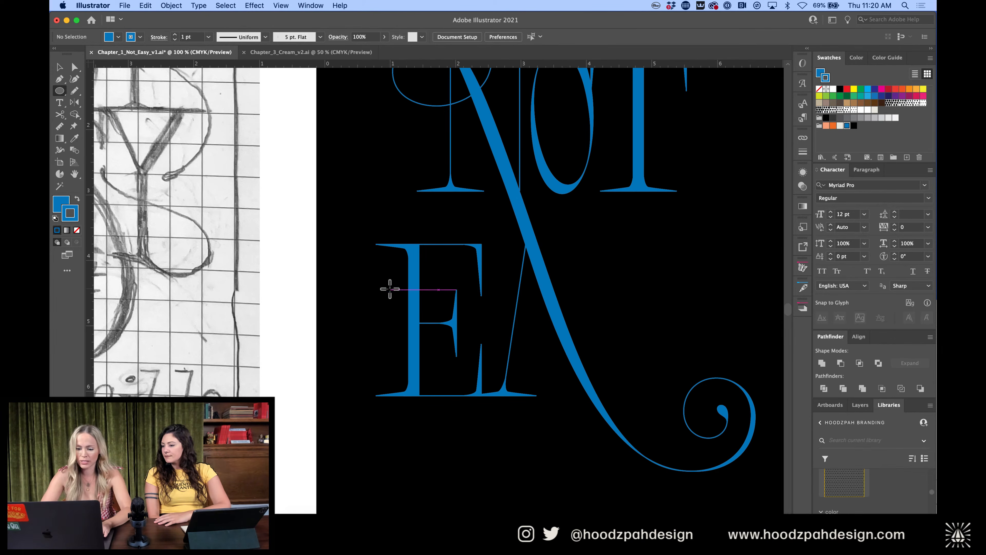
{"action": "left_click_drag", "start_coordinate": [386, 295], "coordinate": [382, 276]}
{"action": "scroll", "coordinate": [449, 368], "scroll_direction": "left", "scroll_amount": 10}
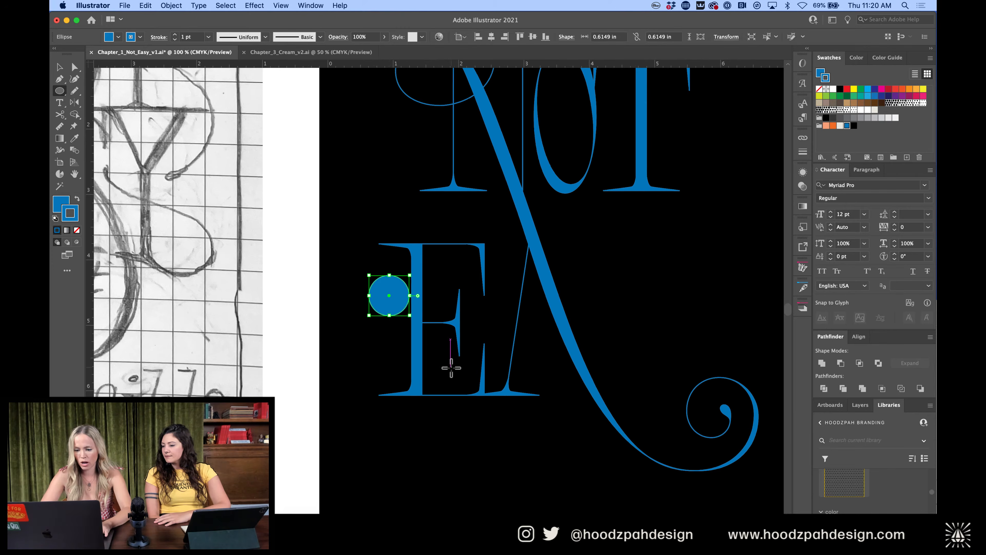
{"action": "key", "text": "Delete"}
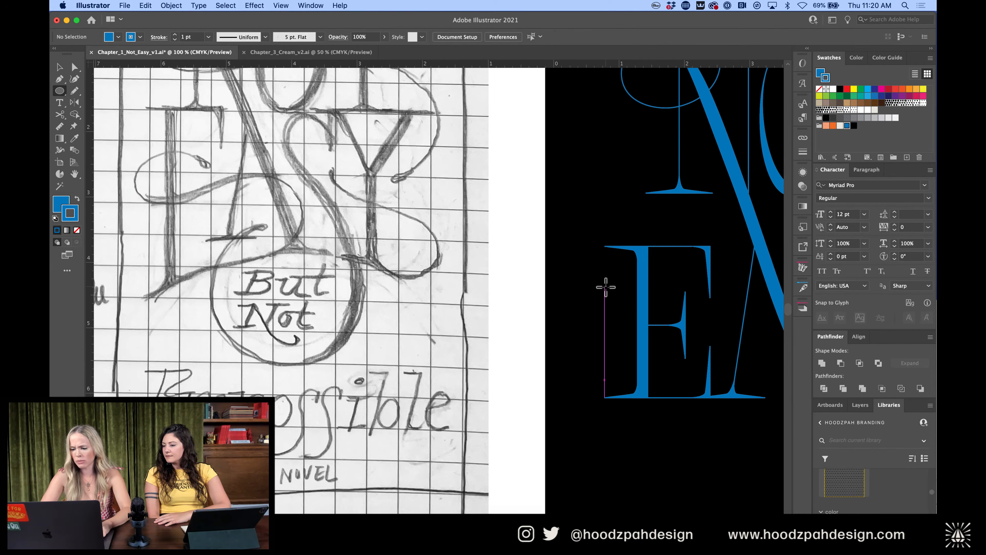
Draw an ellipse about 0.84 by 0.64 in over the E's stem, and place a larger one about 1.66 by 1.50 in below it
{"action": "left_click_drag", "start_coordinate": [604, 276], "coordinate": [709, 390]}
{"action": "key", "text": "super+z"}
{"action": "left_click_drag", "start_coordinate": [593, 331], "coordinate": [701, 429]}
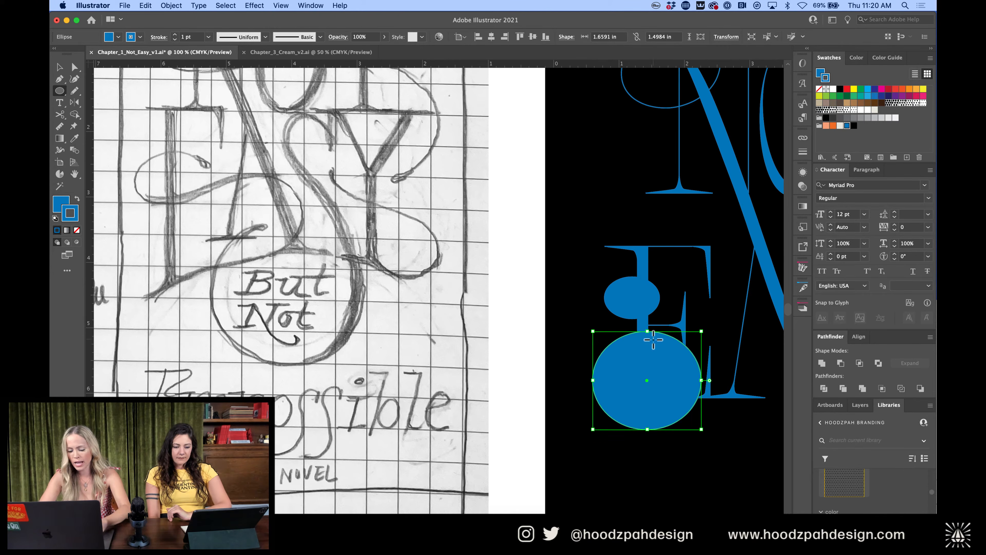
{"action": "key", "text": "v"}
{"action": "left_click_drag", "start_coordinate": [638, 369], "coordinate": [672, 348]}
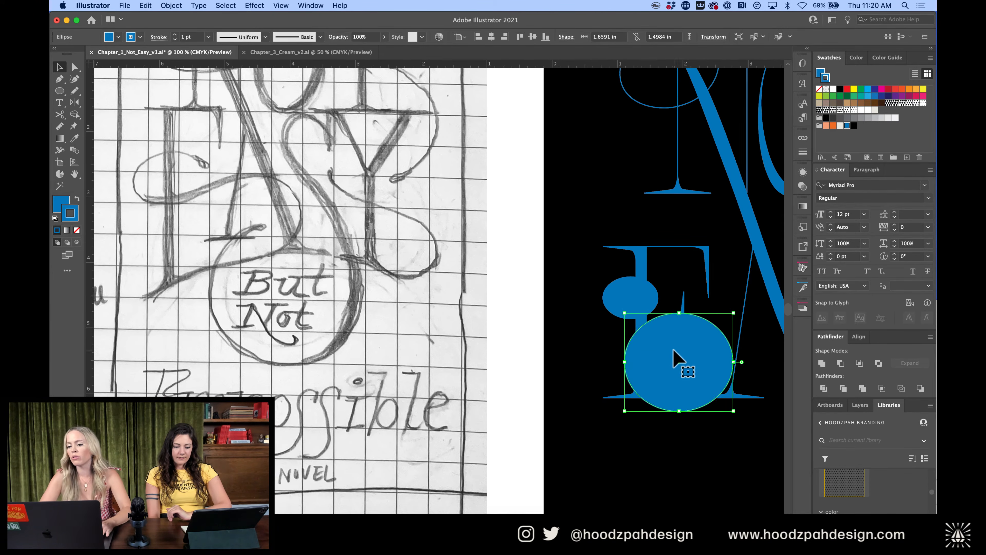
Split the small ellipse over the E's stem at its right and bottom anchors, and delete the lower-right quarter
{"action": "scroll", "coordinate": [673, 351], "scroll_direction": "right", "scroll_amount": 5}
{"action": "scroll", "coordinate": [674, 352], "scroll_direction": "up", "scroll_amount": 1}
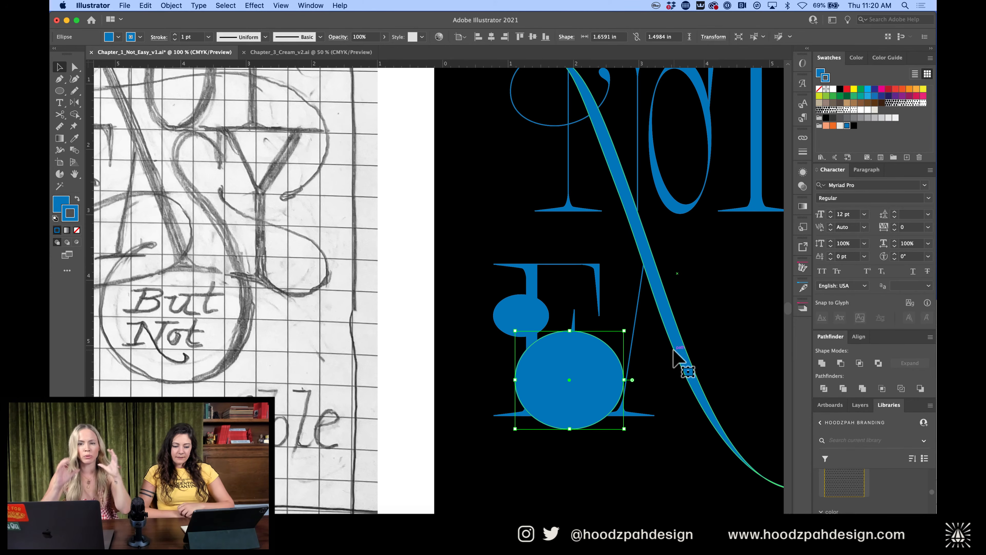
{"action": "key", "text": "super+equal"}
{"action": "scroll", "coordinate": [676, 356], "scroll_direction": "right", "scroll_amount": 1}
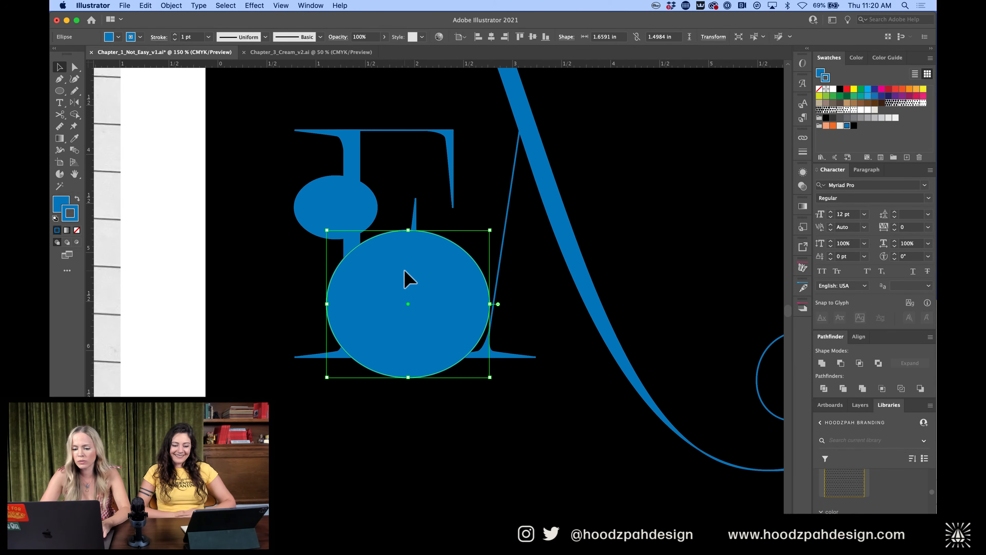
{"action": "left_click", "coordinate": [339, 193]}
{"action": "key", "text": "c"}
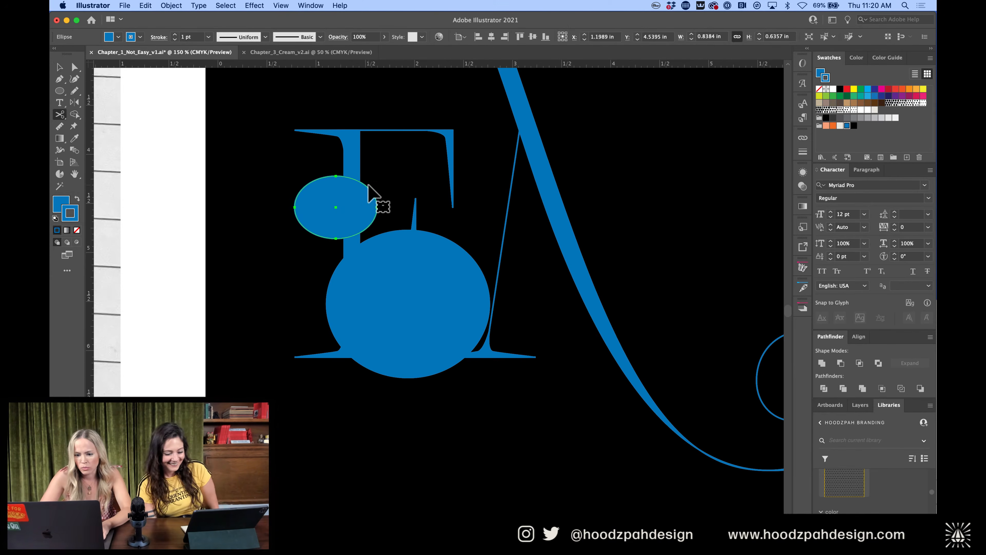
{"action": "left_click", "coordinate": [376, 207]}
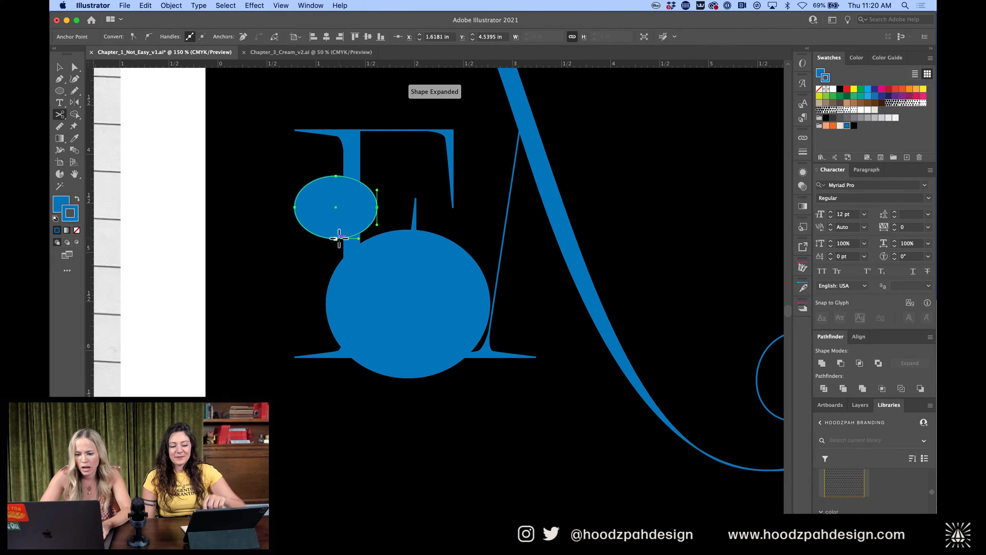
{"action": "key", "text": "v"}
{"action": "left_click", "coordinate": [350, 231]}
{"action": "key", "text": "Delete"}
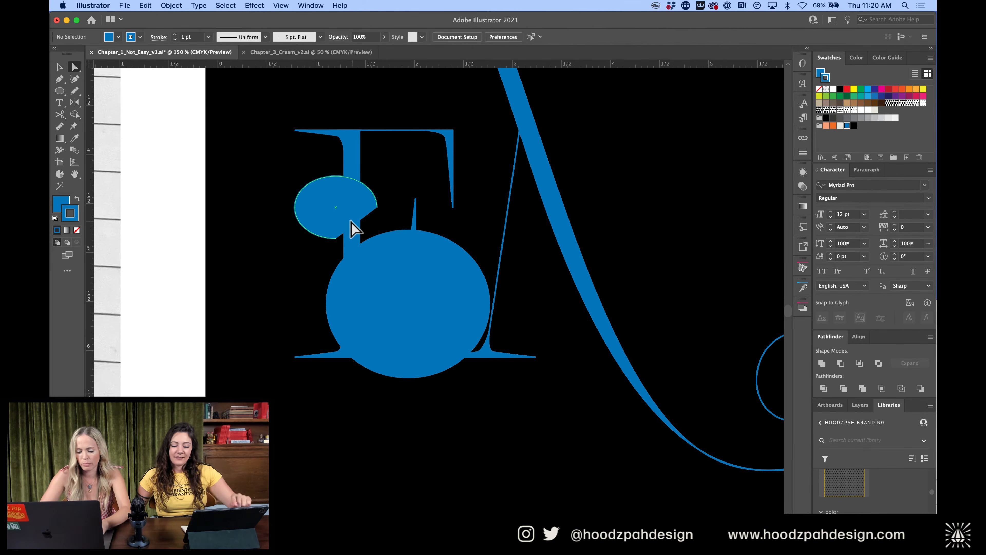
Remove the fill from the opened small ellipse, keeping only its blue stroke
{"action": "left_click", "coordinate": [333, 207]}
{"action": "left_click", "coordinate": [64, 206]}
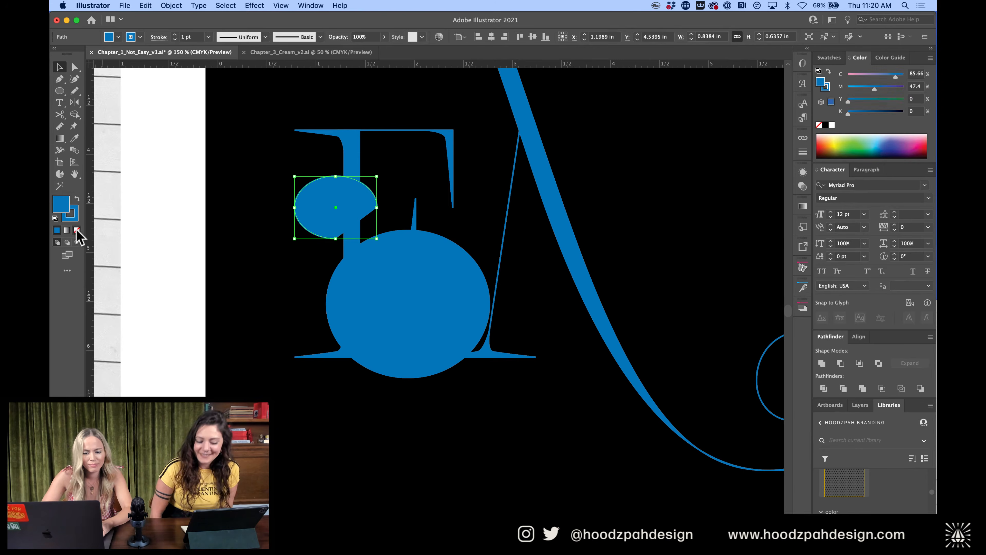
{"action": "left_click", "coordinate": [76, 229]}
Split the large ellipse at its top and bottom anchors, and delete its left half
{"action": "left_click", "coordinate": [399, 306]}
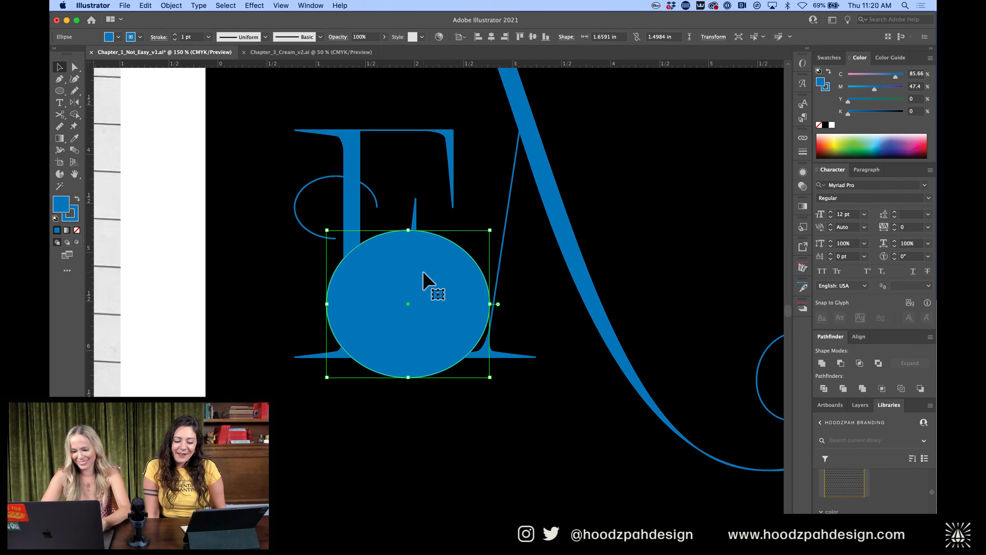
{"action": "key", "text": "c"}
{"action": "left_click", "coordinate": [408, 230]}
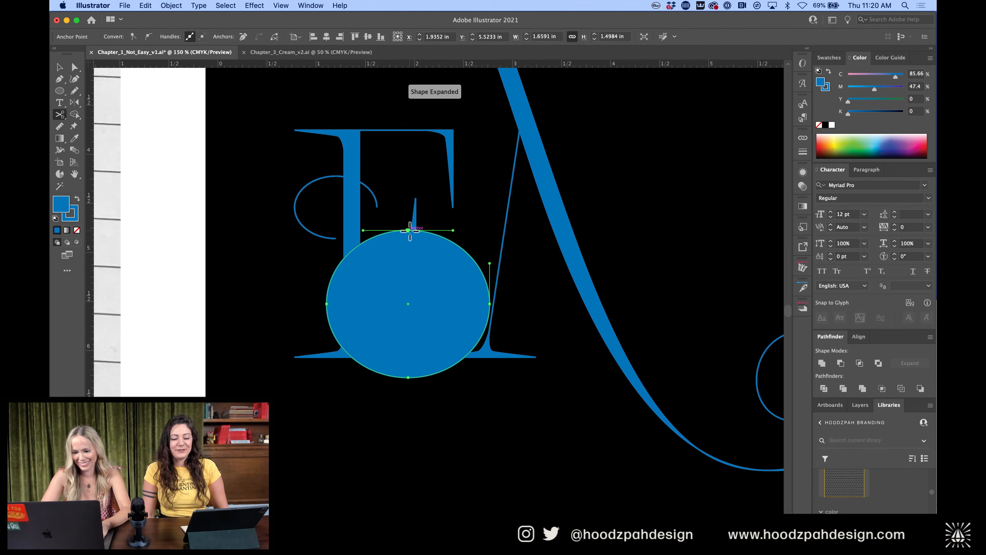
{"action": "left_click", "coordinate": [408, 376]}
{"action": "key", "text": "a"}
{"action": "left_click", "coordinate": [388, 328]}
{"action": "key", "text": "Delete"}
Sample the small curl's stroke-only appearance onto the remaining half of the large ellipse with the Eyedropper
{"action": "left_click", "coordinate": [434, 311]}
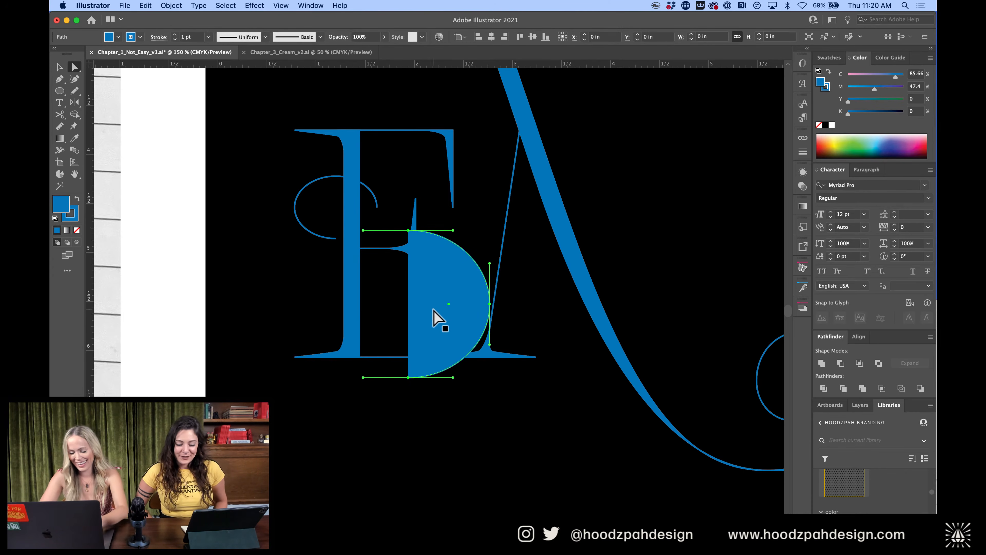
{"action": "key", "text": "i"}
{"action": "left_click", "coordinate": [295, 214]}
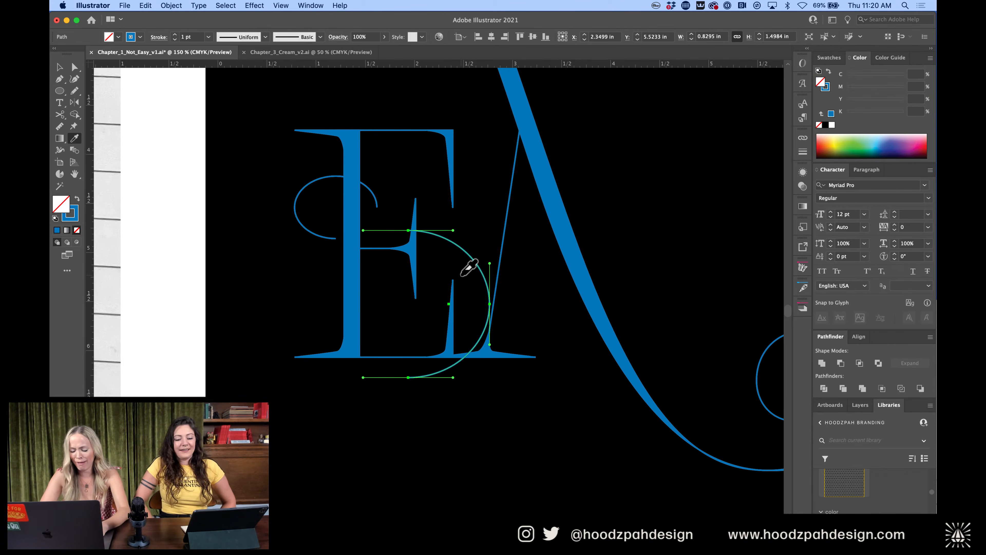
Cut the E's middle arm out of the letter group, and leave isolation mode
{"action": "key", "text": "v"}
{"action": "left_click", "coordinate": [410, 250]}
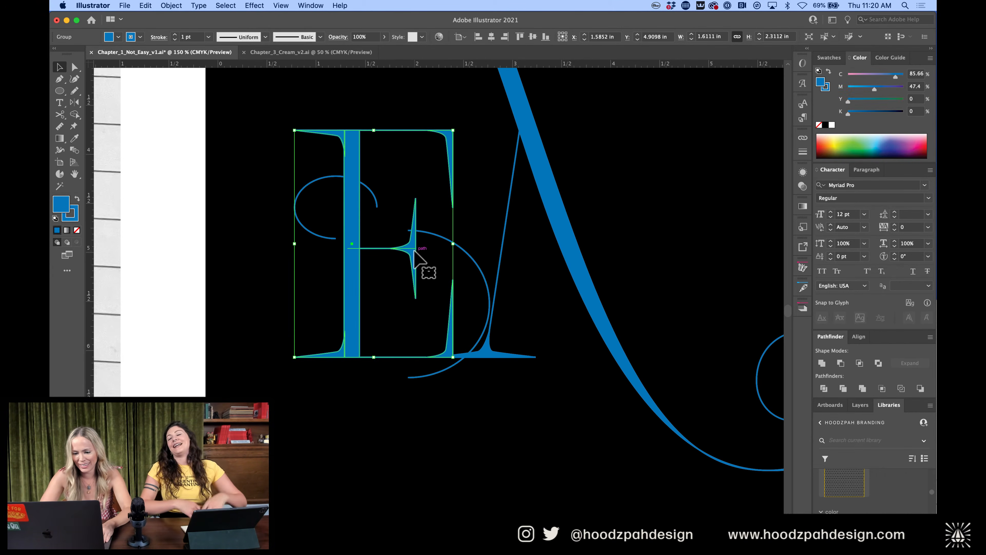
{"action": "double_click", "coordinate": [417, 257]}
{"action": "left_click", "coordinate": [385, 259]}
{"action": "key", "text": "Delete"}
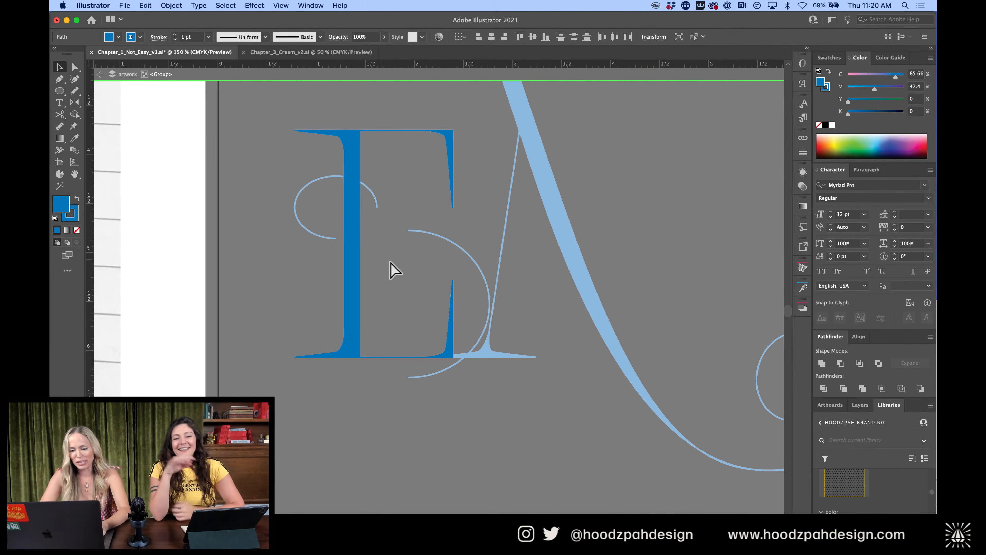
{"action": "double_click", "coordinate": [412, 296]}
Paste the E's middle arm onto the white area between the pencil sketch and the black cover
{"action": "scroll", "coordinate": [417, 304], "scroll_direction": "left", "scroll_amount": 5}
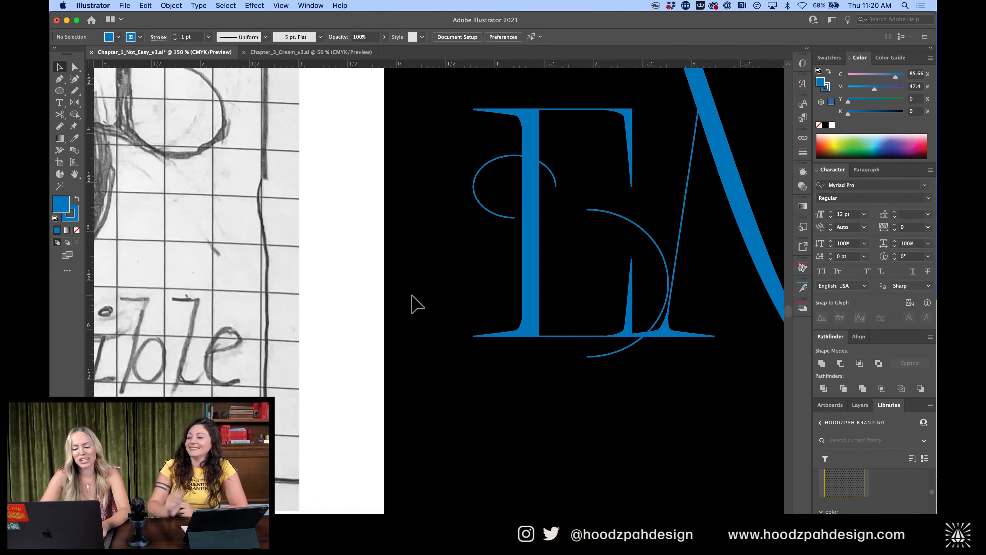
{"action": "scroll", "coordinate": [411, 295], "scroll_direction": "left", "scroll_amount": 3}
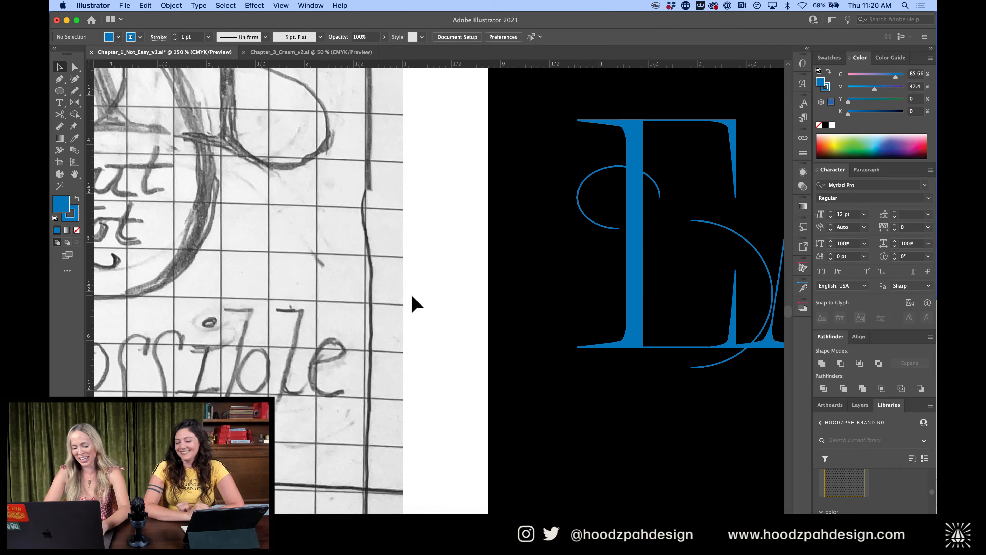
{"action": "key", "text": "super+v"}
{"action": "mouse_move", "coordinate": [464, 297]}
{"action": "left_mouse_down"}
{"action": "mouse_move", "coordinate": [359, 294]}
{"action": "mouse_move", "coordinate": [440, 212]}
{"action": "left_mouse_up"}
{"action": "key", "text": "super+z"}
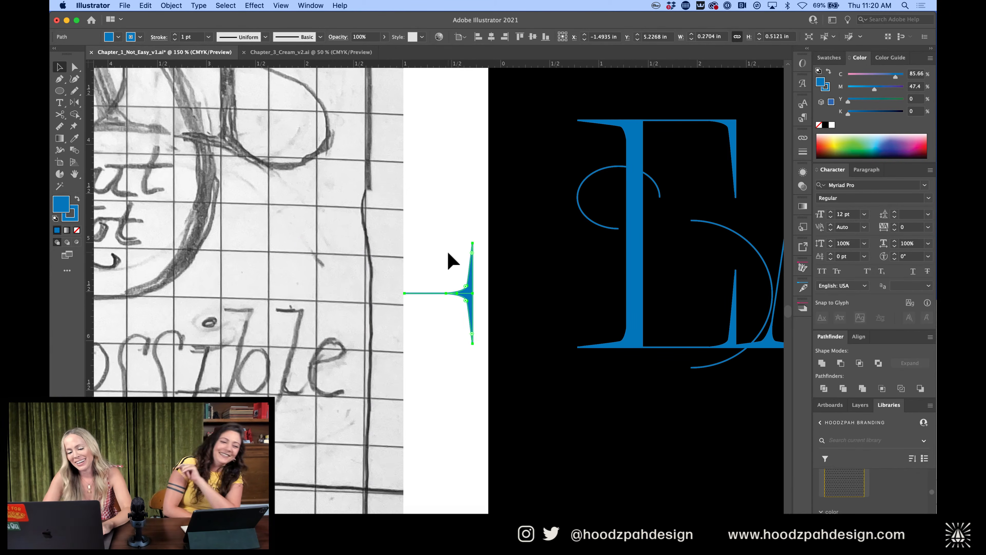
{"action": "left_click", "coordinate": [447, 251]}
Join the small curl's lower end to the top of the large half-ellipse with the Pen tool
{"action": "scroll", "coordinate": [447, 251], "scroll_direction": "right", "scroll_amount": 4}
{"action": "scroll", "coordinate": [447, 251], "scroll_direction": "right", "scroll_amount": 1}
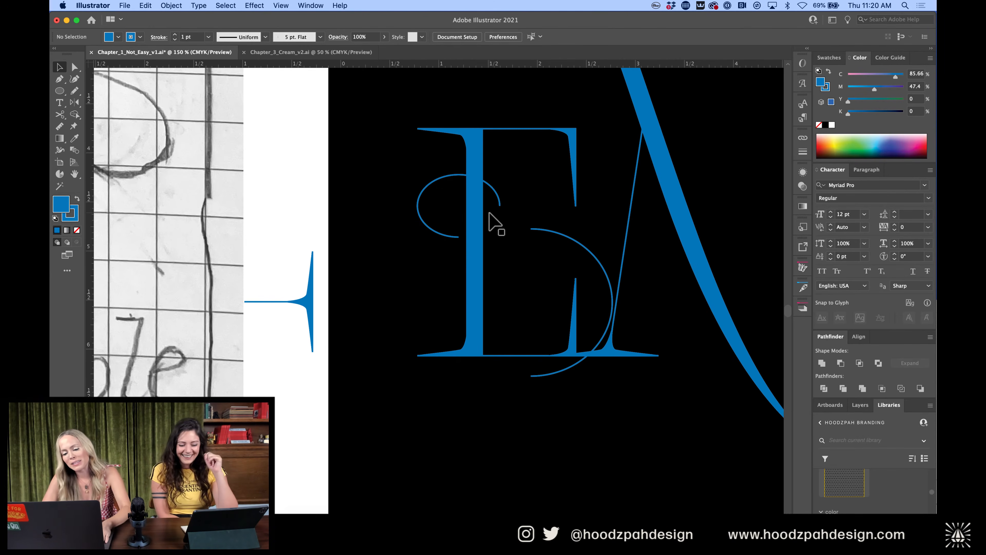
{"action": "key", "text": "a"}
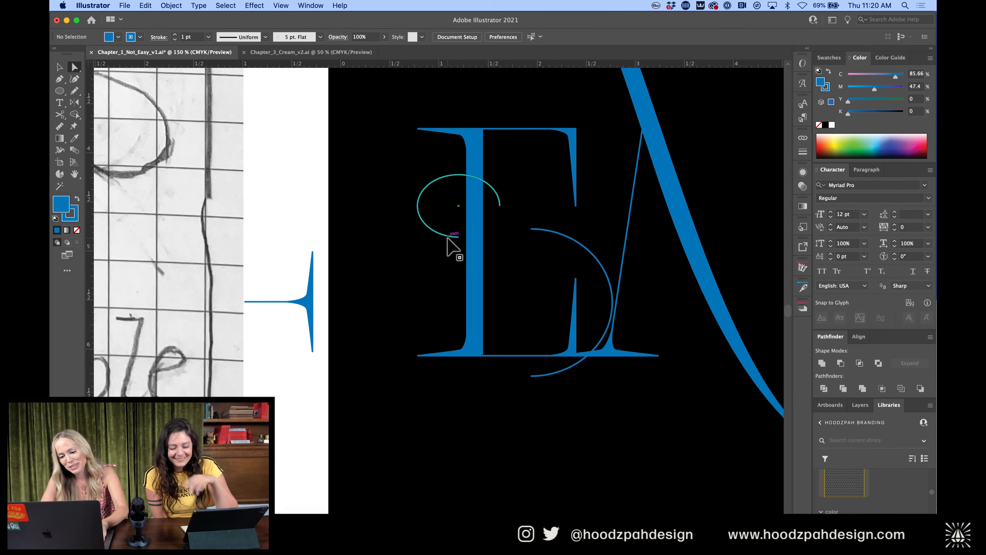
{"action": "left_click", "coordinate": [458, 237]}
{"action": "key", "text": "p"}
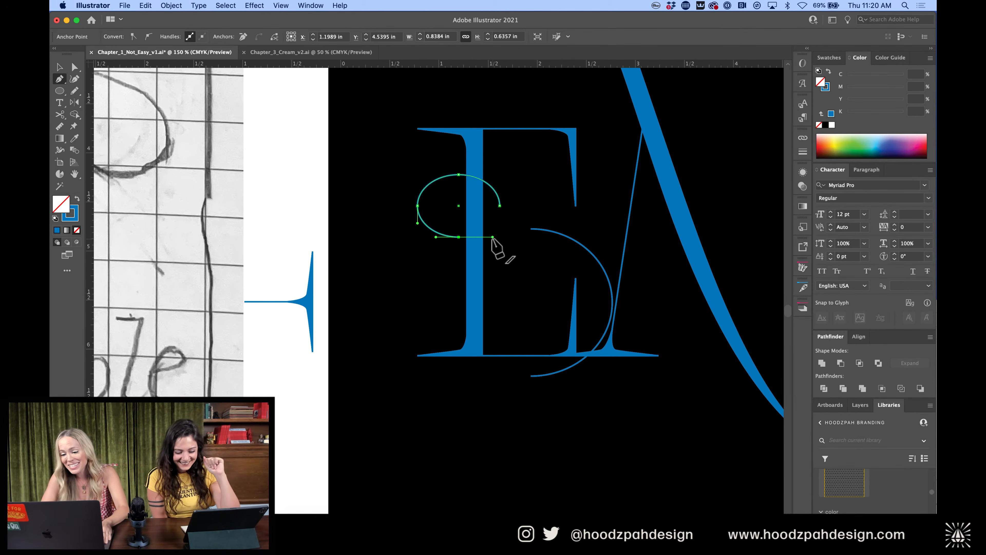
{"action": "left_click_drag", "start_coordinate": [532, 229], "coordinate": [575, 229]}
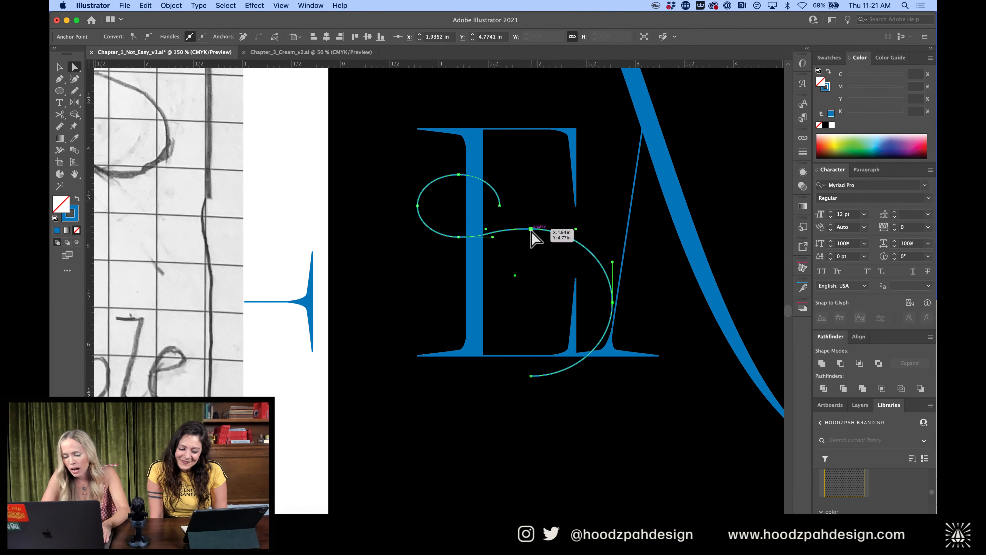
Nudge the anchor at the top of the large curve to about X 2.00 in, Y 4.79 in
{"action": "key", "text": "Right"}
{"action": "key", "text": "Right"}
{"action": "key", "text": "Right"}
{"action": "key", "text": "Right"}
{"action": "key", "text": "Right"}
{"action": "key", "text": "Down"}
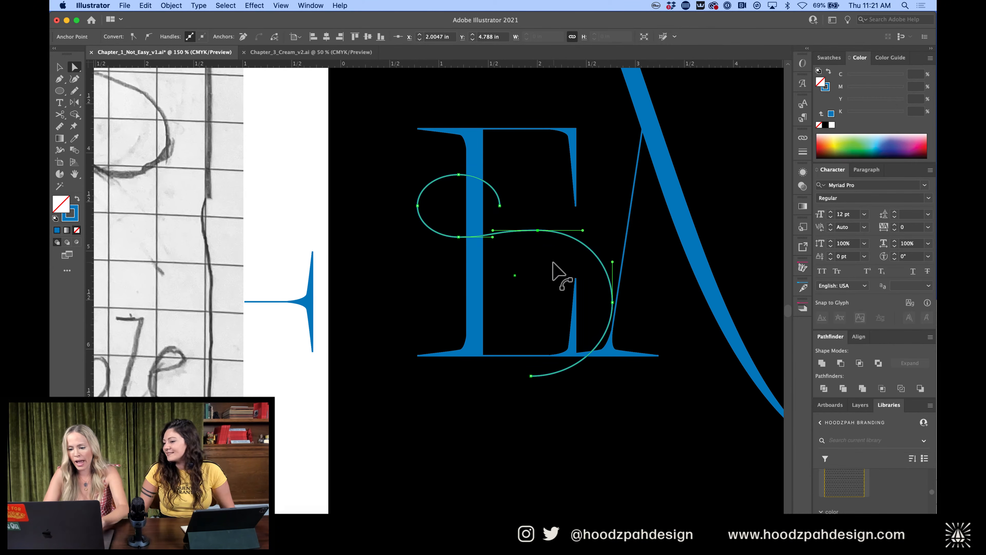
Shorten the right handle of the small curl's lower anchor to smooth the swash beside the E's stem
{"action": "key", "text": "v"}
{"action": "left_click", "coordinate": [551, 275]}
{"action": "left_click", "coordinate": [572, 244]}
{"action": "key", "text": "a"}
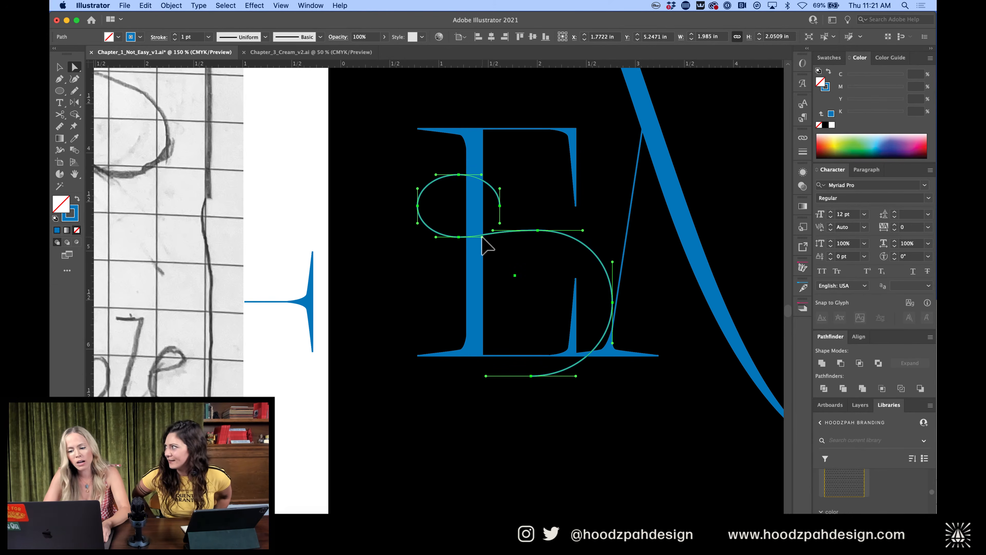
{"action": "left_click_drag", "start_coordinate": [492, 232], "coordinate": [497, 232]}
{"action": "key", "text": "super+z"}
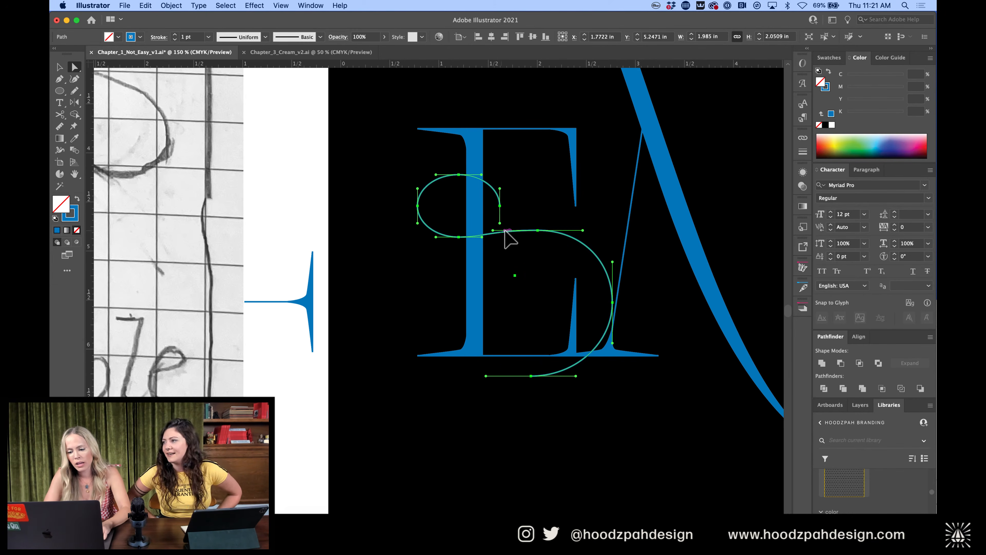
{"action": "left_click", "coordinate": [538, 231]}
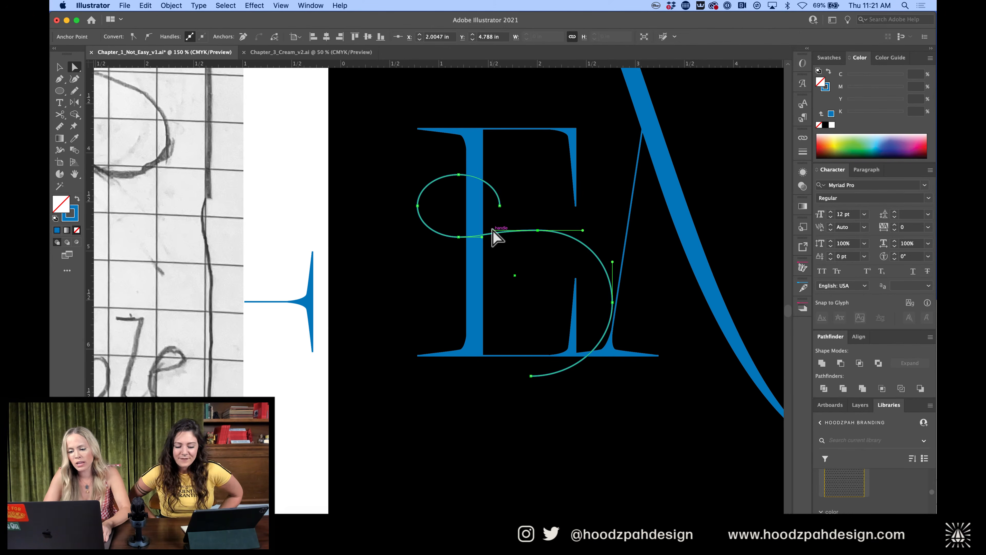
{"action": "left_click", "coordinate": [525, 269]}
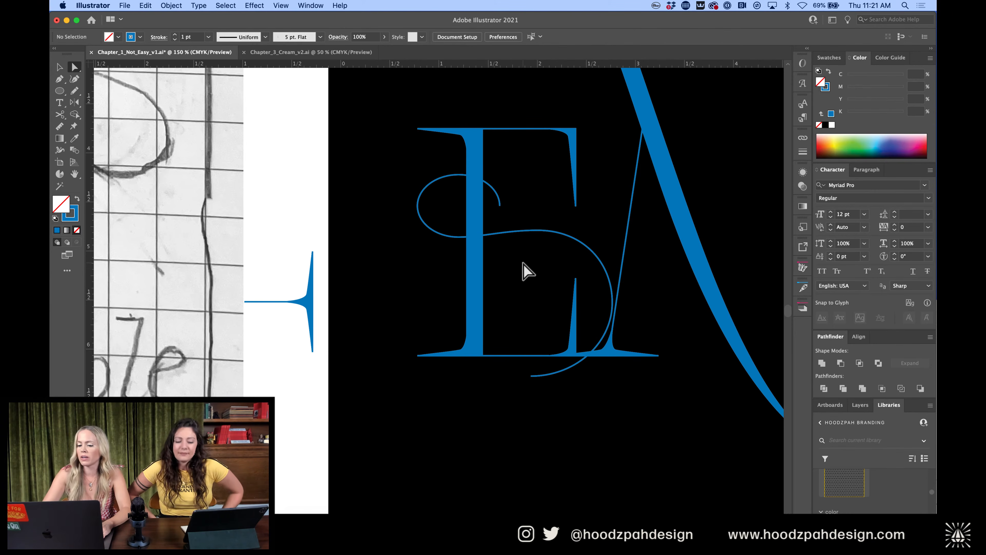
Compare the crossbar swash with the whole cover lettering and the pencil sketch
{"action": "key", "text": "super+minus"}
{"action": "key", "text": "super+minus"}
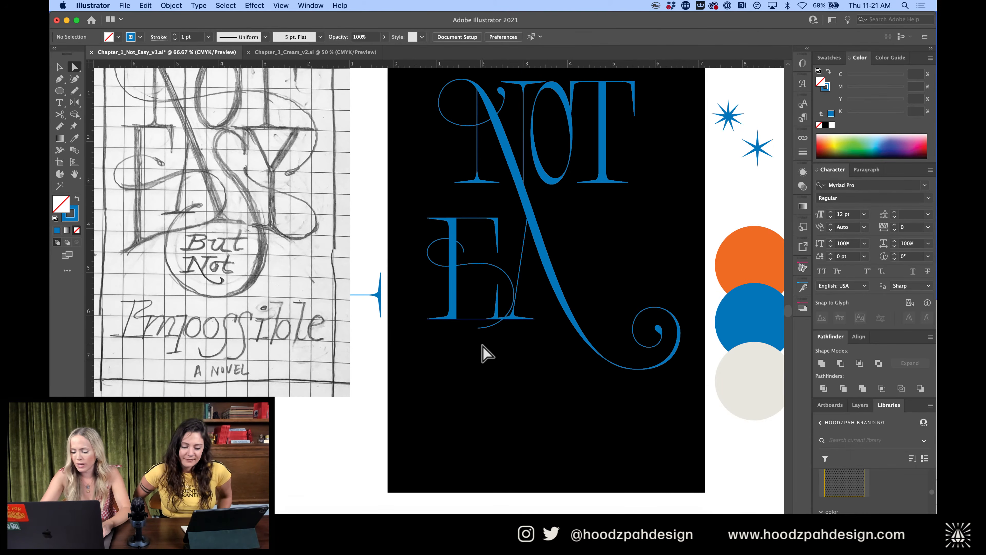
{"action": "key", "text": "super+plus"}
{"action": "key", "text": "super+plus"}
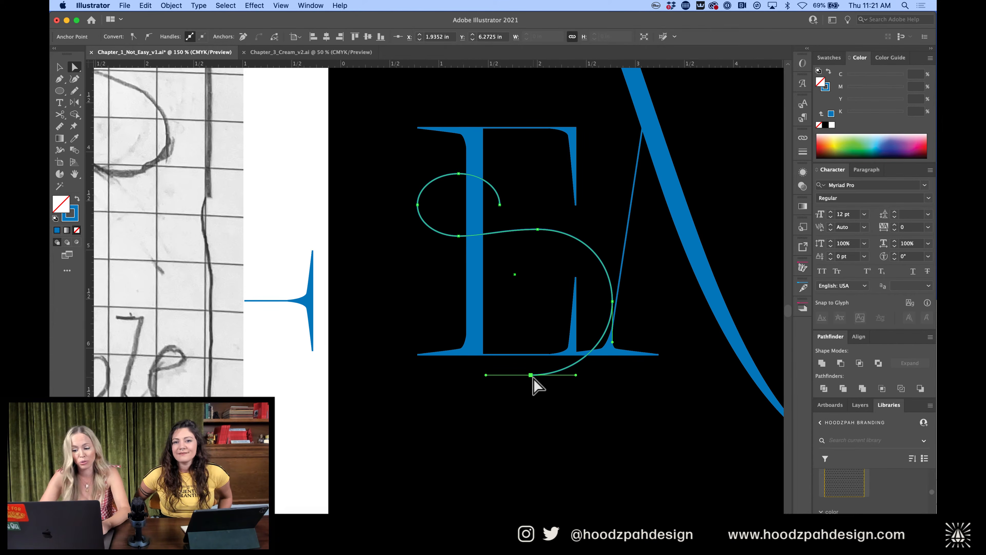
{"action": "key", "text": "super+minus"}
{"action": "key", "text": "super+minus"}
{"action": "key", "text": "super+minus"}
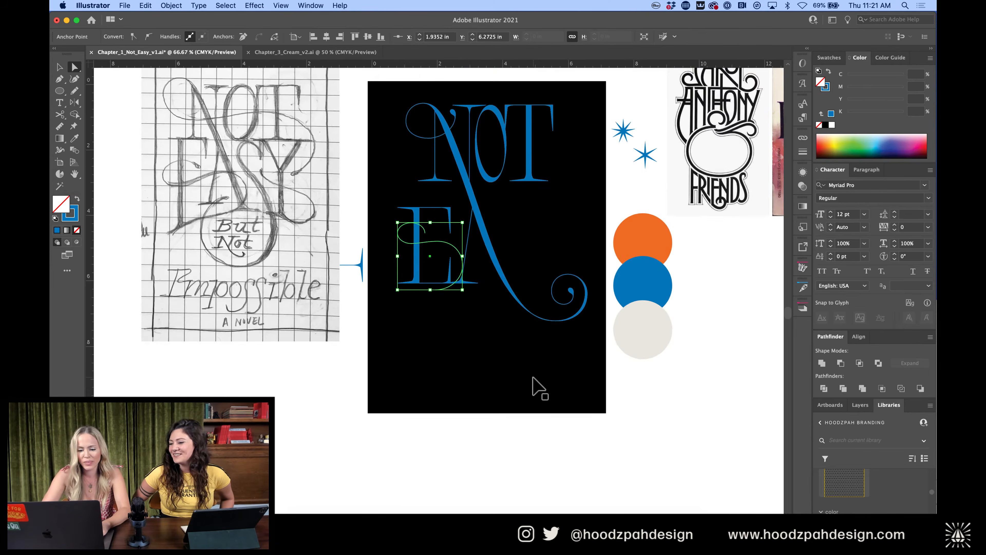
{"action": "key", "text": "super+minus"}
Split the swash at the top anchor of its large curve, and shorten that curve to end on the baseline
{"action": "key", "text": "super+plus"}
{"action": "key", "text": "super+plus"}
{"action": "key", "text": "super+plus"}
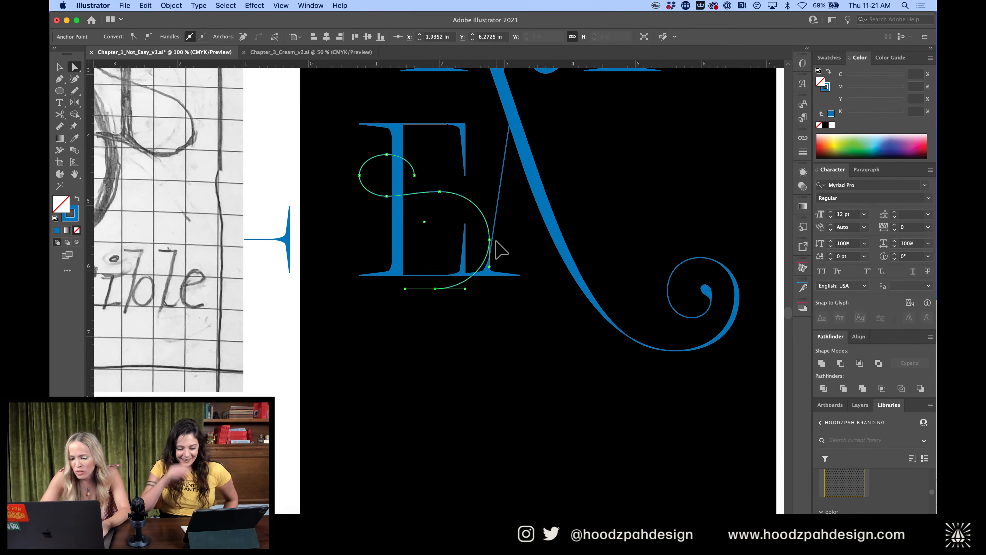
{"action": "key", "text": "c"}
{"action": "left_click", "coordinate": [439, 192]}
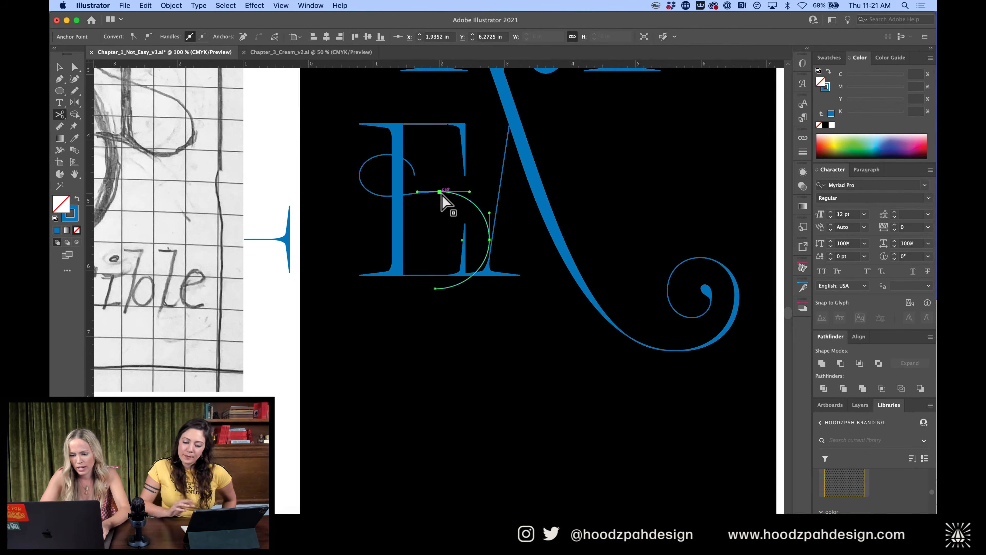
{"action": "key", "text": "v"}
{"action": "left_click", "coordinate": [489, 247]}
{"action": "left_click_drag", "start_coordinate": [462, 289], "coordinate": [462, 275]}
Join the shortened large curve back to the curl at their shared anchor
{"action": "key", "text": "a"}
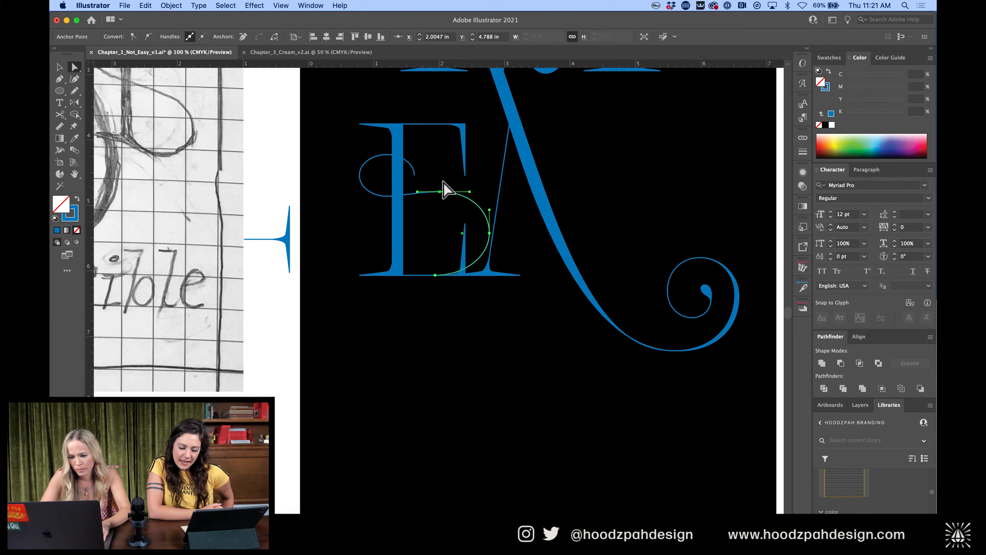
{"action": "left_click_drag", "start_coordinate": [446, 181], "coordinate": [435, 200]}
{"action": "key", "text": "super+j"}
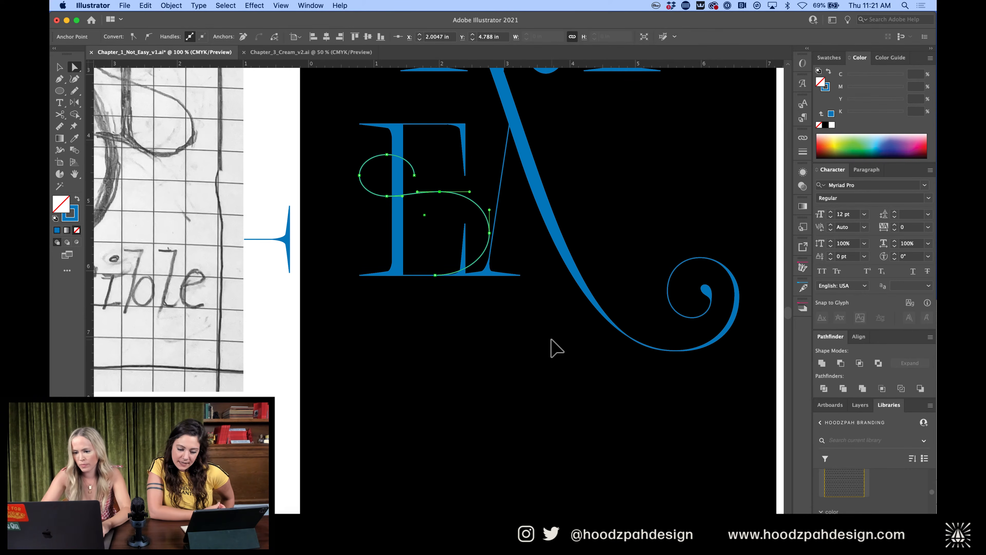
Group the A's thin left stroke with its foot serif
{"action": "key", "text": "super+minus"}
{"action": "key", "text": "super+minus"}
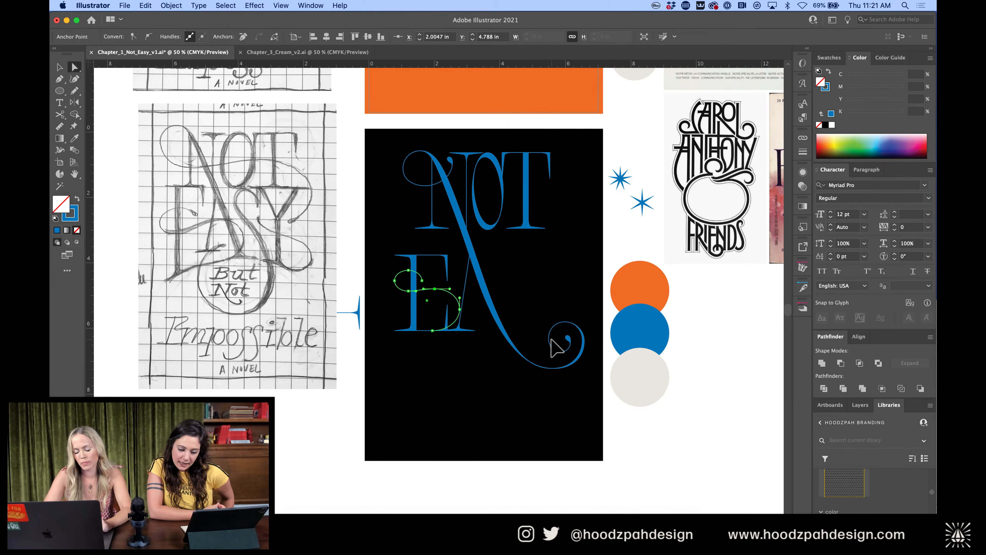
{"action": "key", "text": "super+plus"}
{"action": "key", "text": "super+plus"}
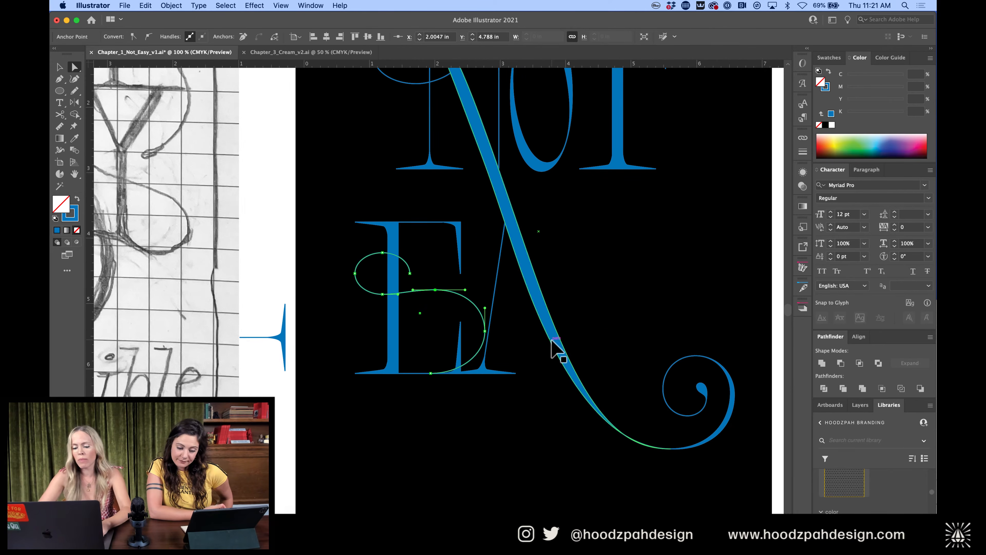
{"action": "key", "text": "v"}
{"action": "left_click", "coordinate": [566, 410]}
{"action": "double_click", "coordinate": [499, 373]}
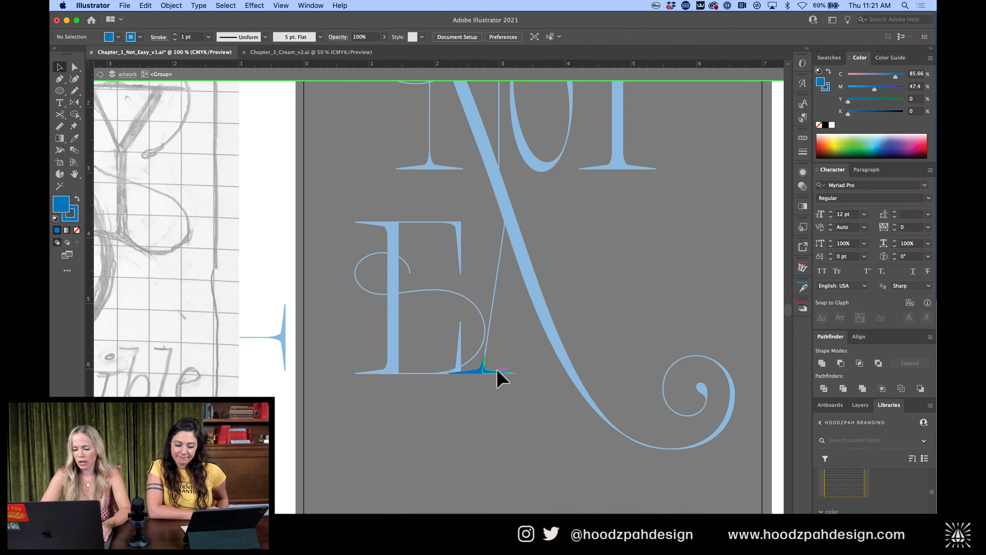
{"action": "double_click", "coordinate": [502, 397]}
{"action": "left_click", "coordinate": [494, 373]}
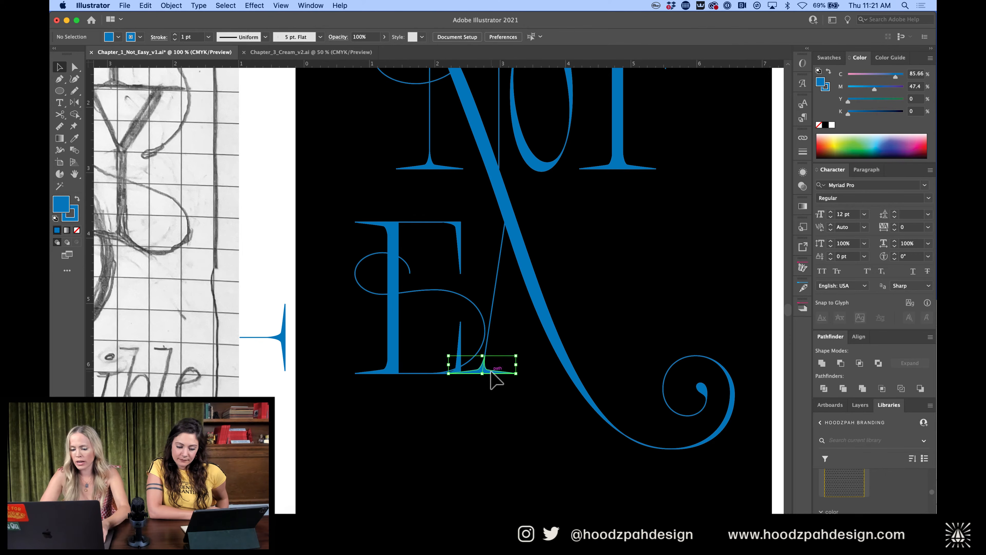
{"action": "left_click", "coordinate": [493, 303], "text": "shift"}
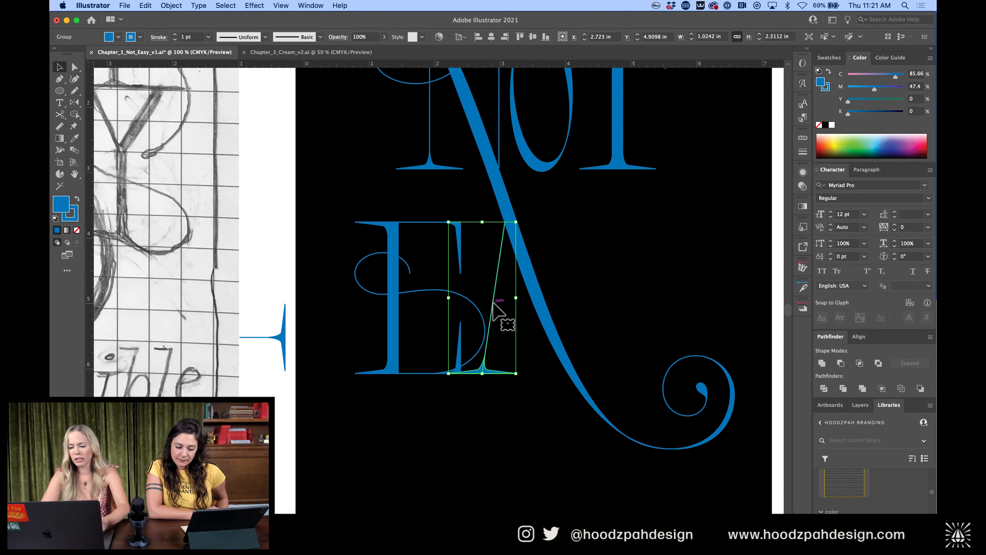
Try shortening the A's thin left leg by raising its foot serif about 0.79 in, and undo the trial moves
{"action": "double_click", "coordinate": [495, 311]}
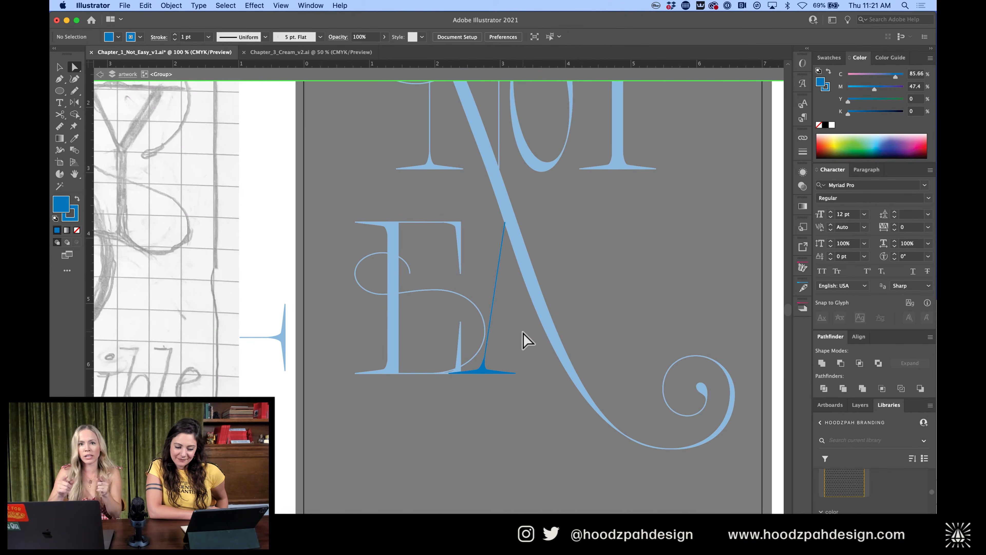
{"action": "scroll", "coordinate": [524, 340], "scroll_direction": "up", "scroll_amount": 2}
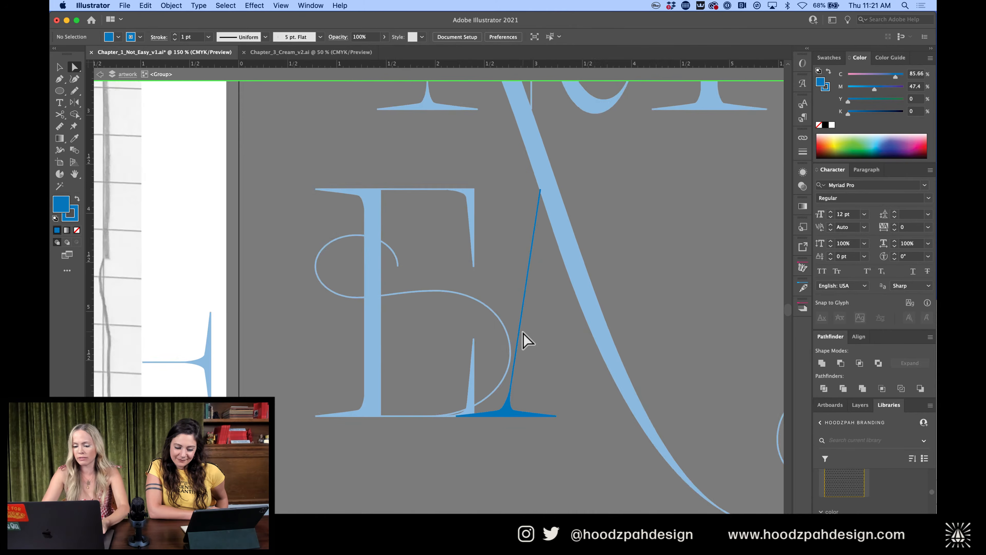
{"action": "scroll", "coordinate": [550, 336], "scroll_direction": "up", "scroll_amount": 2}
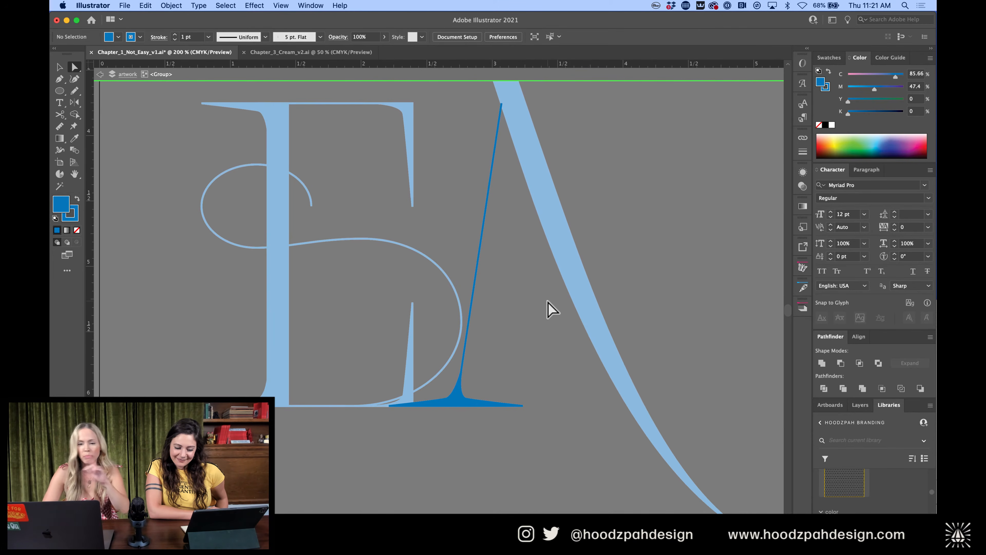
{"action": "left_click_drag", "start_coordinate": [306, 473], "coordinate": [559, 389]}
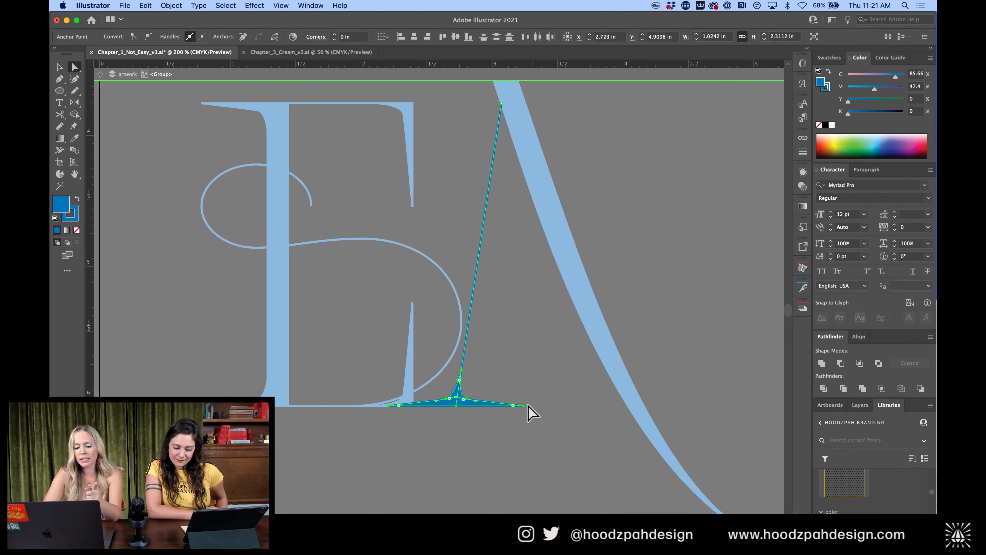
{"action": "left_click_drag", "start_coordinate": [524, 405], "coordinate": [534, 301]}
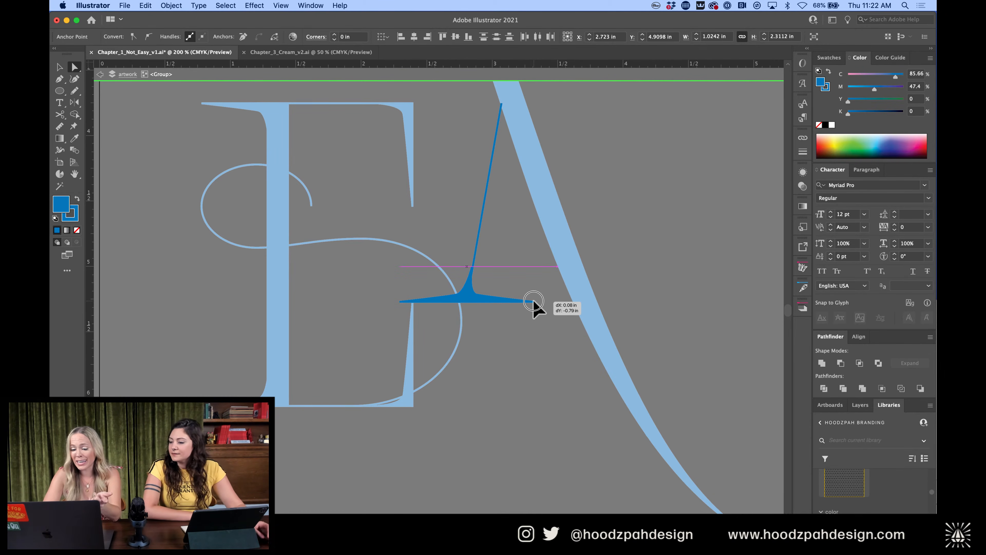
{"action": "left_click_drag", "start_coordinate": [534, 301], "coordinate": [534, 302]}
{"action": "key", "text": "super+minus"}
{"action": "key", "text": "super+minus"}
{"action": "key", "text": "super+minus"}
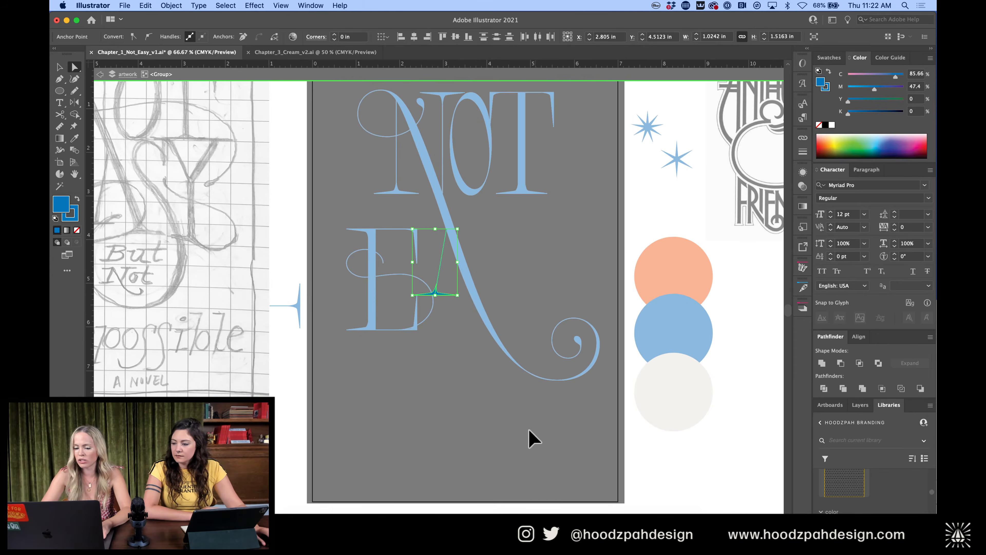
{"action": "key", "text": "super+plus"}
{"action": "key", "text": "super+plus"}
{"action": "key", "text": "super+plus"}
{"action": "key", "text": "super+z"}
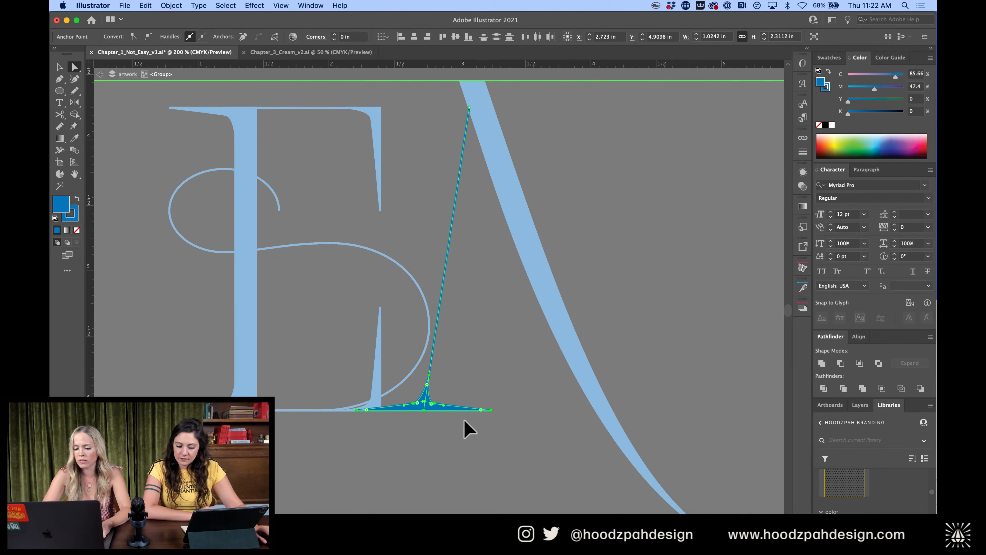
{"action": "left_click_drag", "start_coordinate": [493, 409], "coordinate": [491, 351]}
{"action": "key", "text": "super+z"}
{"action": "double_click", "coordinate": [480, 445]}
Draw an ellipse about 7.27 by 4.33 in on the guidelines layer, across the lower part of the black cover
{"action": "key", "text": "super+minus"}
{"action": "key", "text": "super+minus"}
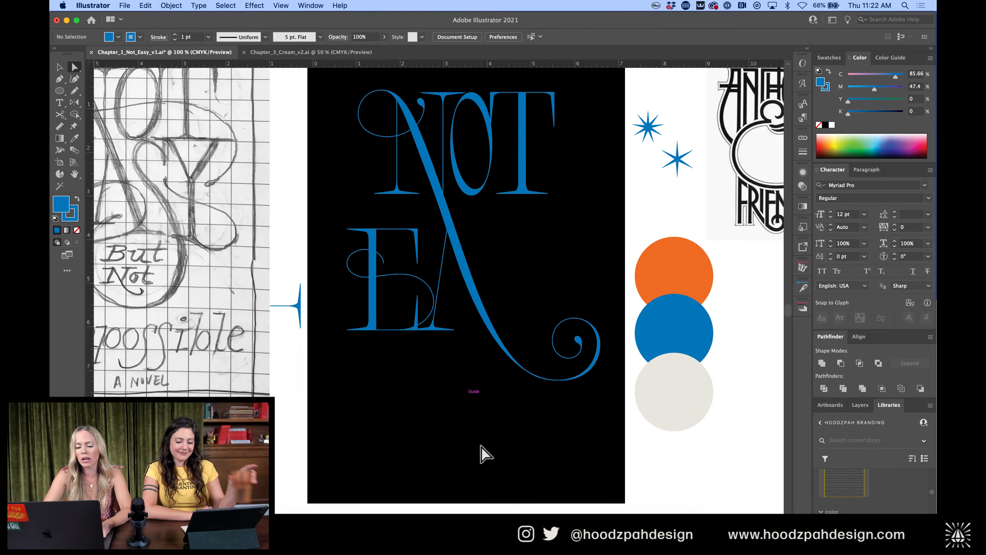
{"action": "key", "text": "super+minus"}
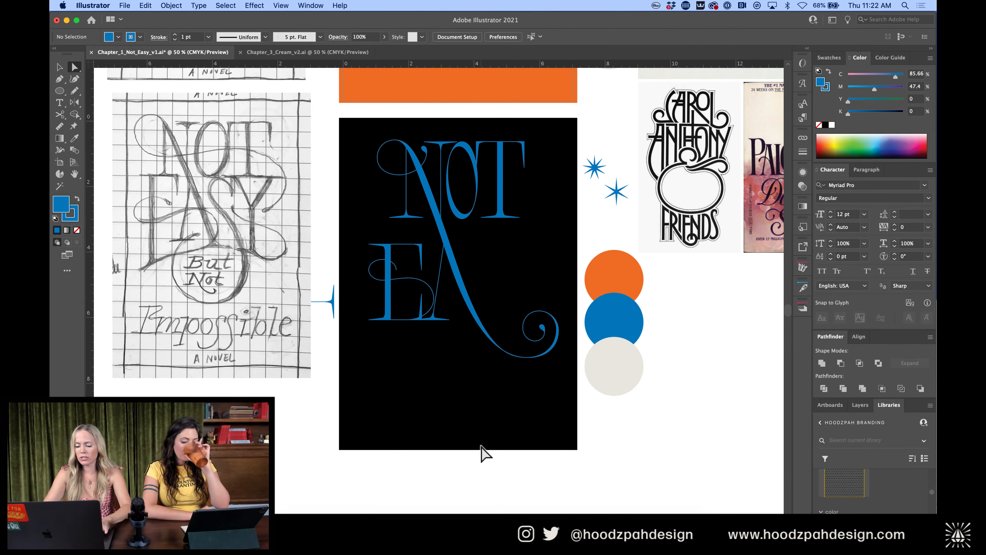
{"action": "key", "text": "super+equal"}
{"action": "left_click", "coordinate": [62, 90]}
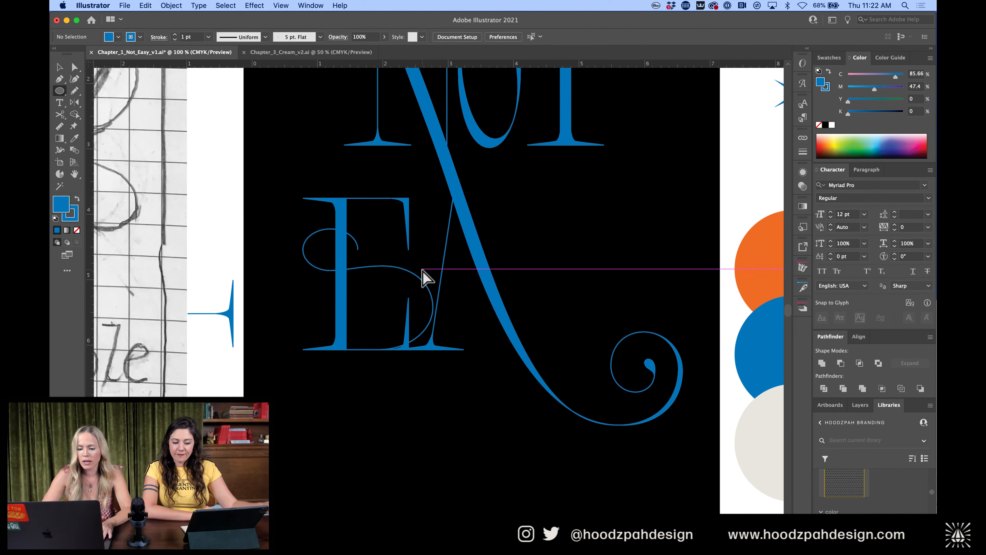
{"action": "scroll", "coordinate": [427, 279], "scroll_direction": "down", "scroll_amount": 8}
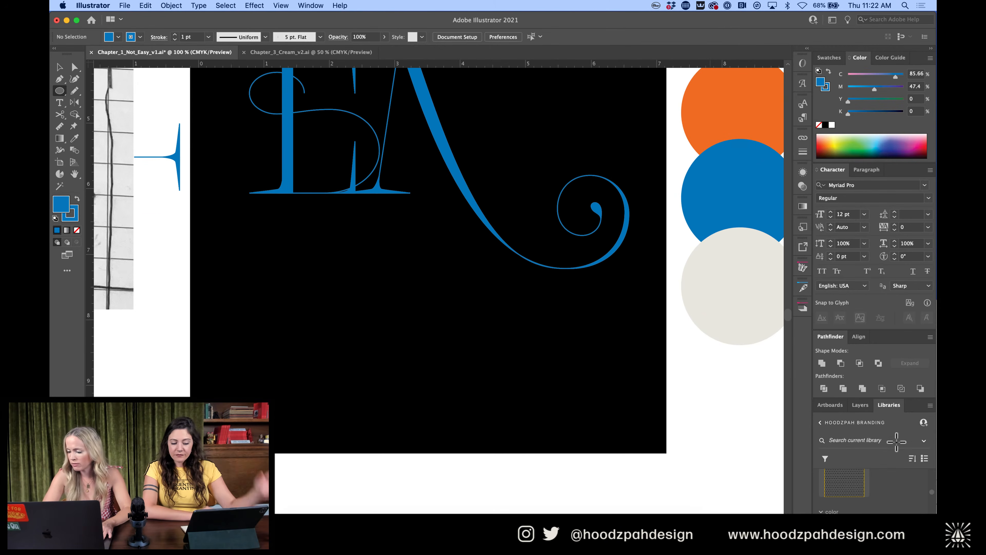
{"action": "left_click", "coordinate": [860, 405]}
{"action": "left_click", "coordinate": [872, 433]}
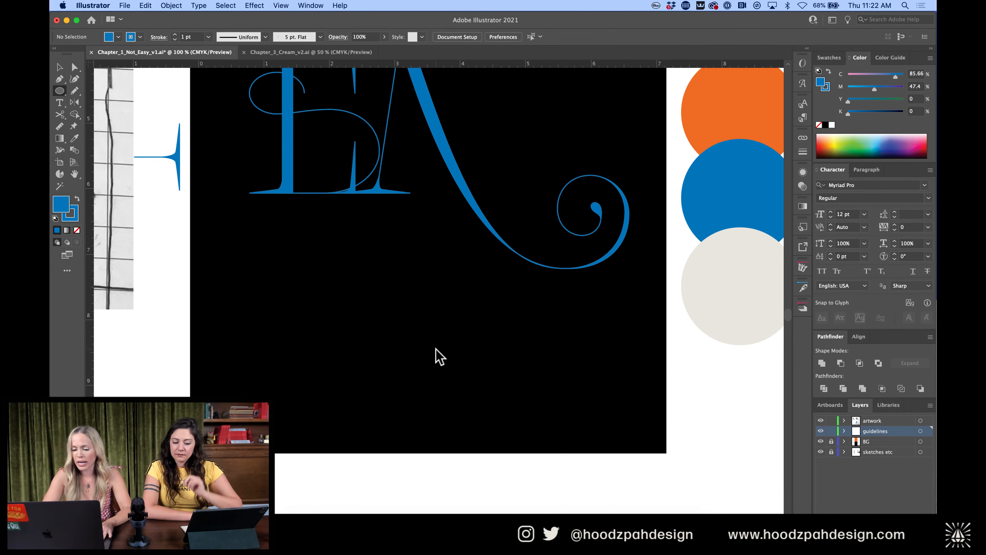
{"action": "mouse_move", "coordinate": [440, 317]}
{"action": "left_mouse_down"}
{"action": "mouse_move", "coordinate": [308, 414]}
{"action": "mouse_move", "coordinate": [288, 456]}
{"action": "mouse_move", "coordinate": [205, 455]}
{"action": "left_mouse_up"}
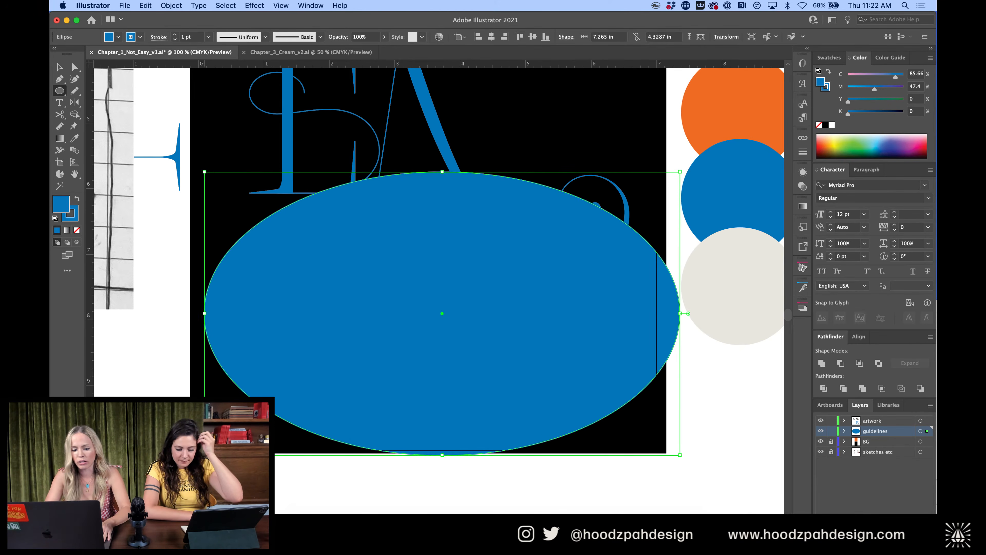
Center the ellipse horizontally on the artboard and remove its fill, keeping the blue outline
{"action": "left_click", "coordinate": [460, 36]}
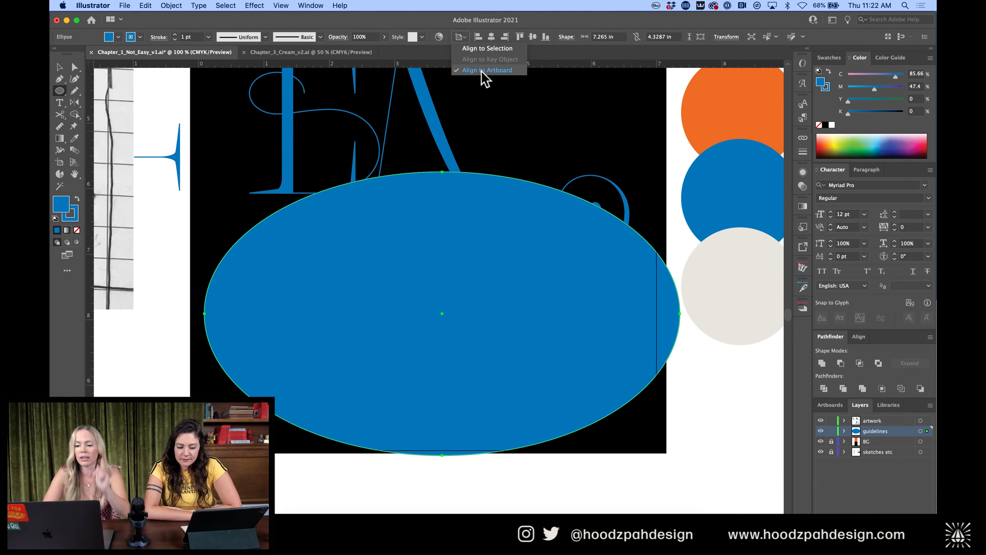
{"action": "left_click", "coordinate": [491, 37]}
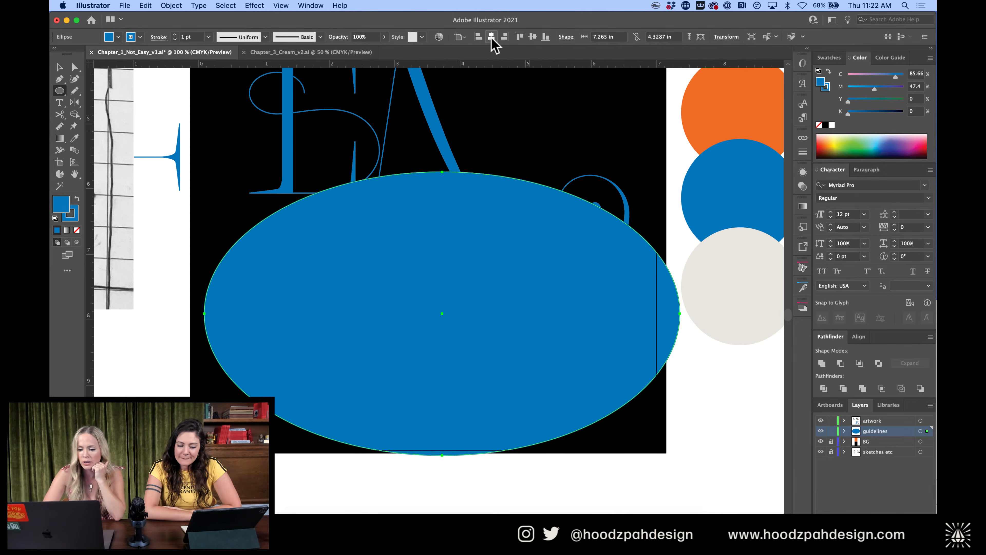
{"action": "left_click", "coordinate": [491, 39]}
{"action": "key", "text": "v"}
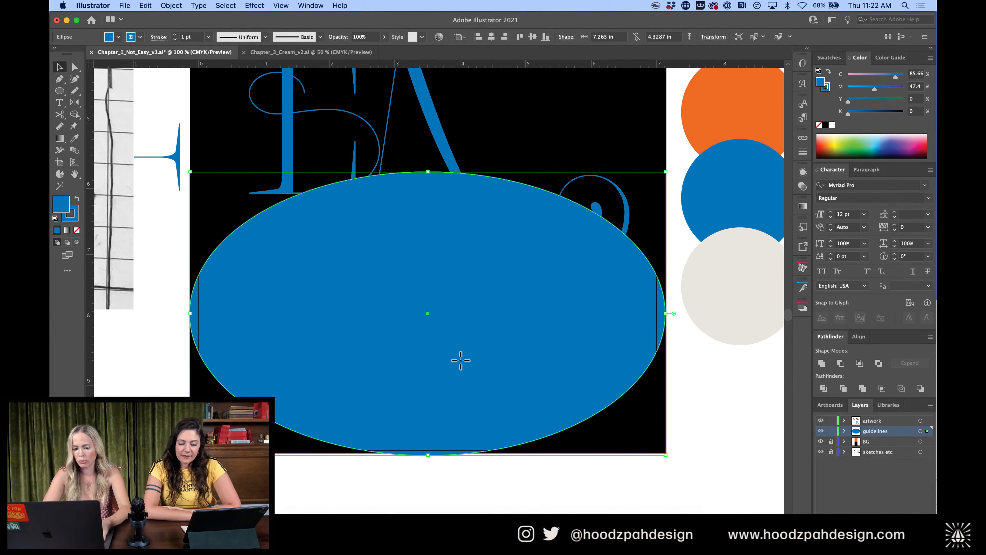
{"action": "left_click", "coordinate": [77, 230]}
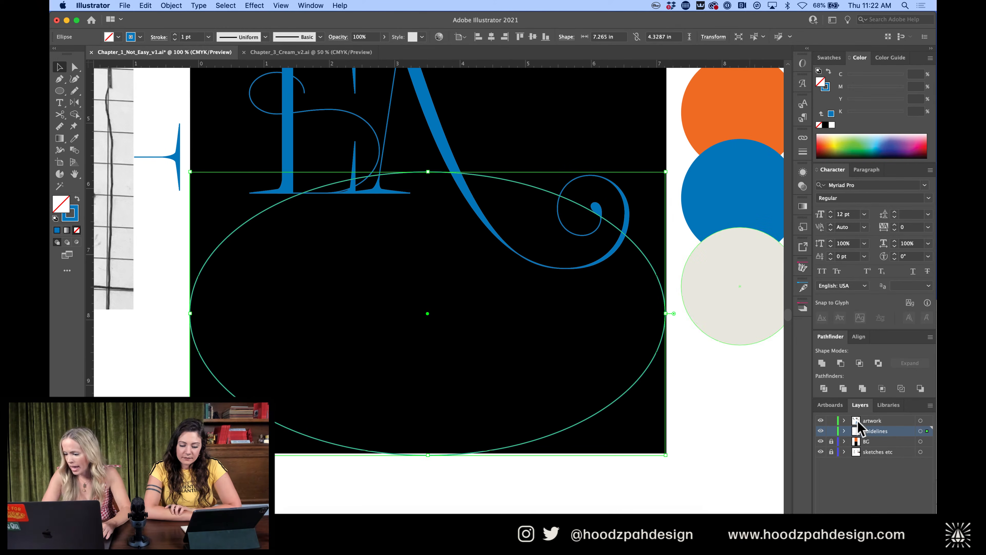
Deselect the ellipse and lock the guidelines layer
{"action": "left_click", "coordinate": [435, 114]}
{"action": "left_click", "coordinate": [253, 218]}
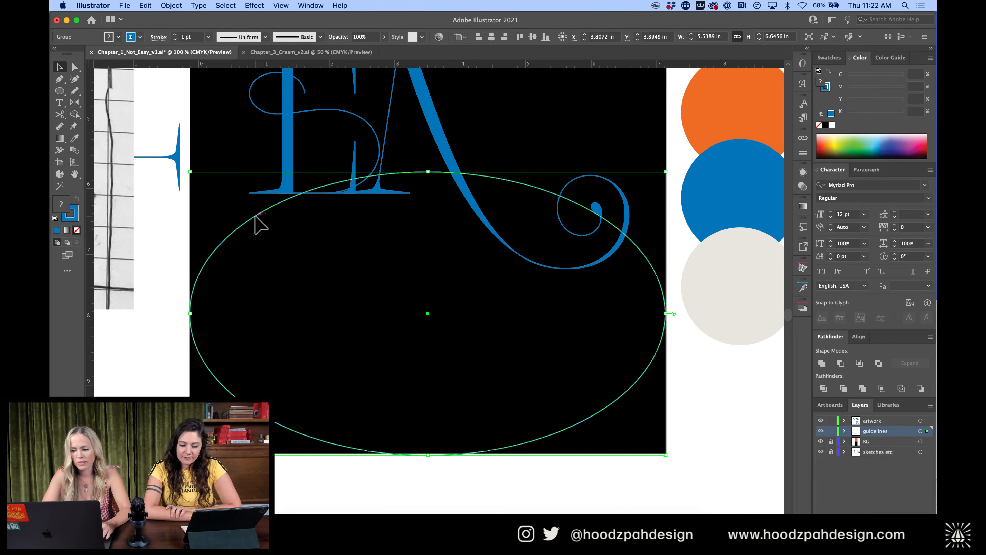
{"action": "left_click", "coordinate": [831, 431]}
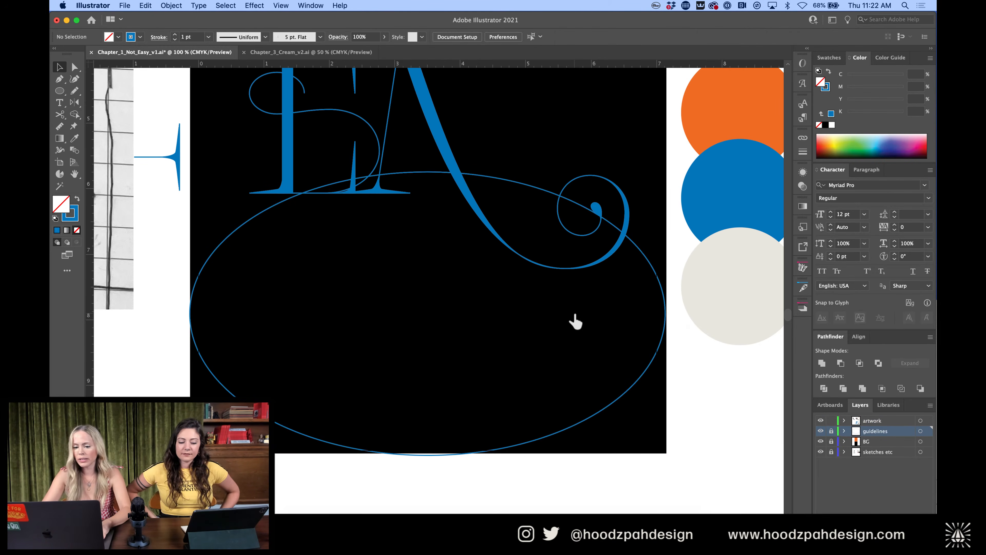
Examine how the ellipse guide meets the E and A bases, and compare the whole cover with the pencil sketch
{"action": "key", "text": "super+minus"}
{"action": "key", "text": "super+equal"}
{"action": "key", "text": "super+equal"}
{"action": "scroll", "coordinate": [271, 167], "scroll_direction": "up", "scroll_amount": 3}
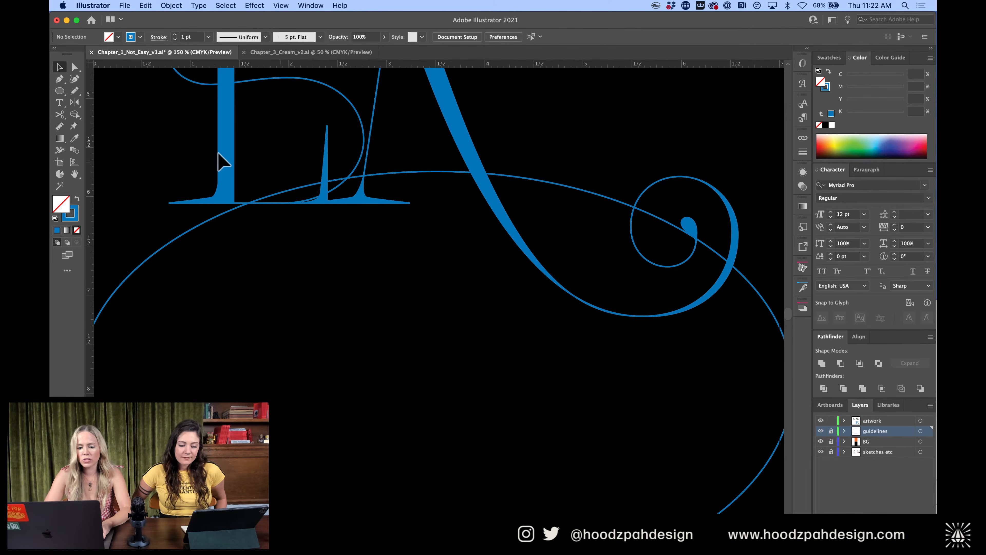
{"action": "left_click", "coordinate": [222, 160]}
{"action": "key", "text": "super+minus"}
{"action": "key", "text": "super+minus"}
{"action": "key", "text": "super+minus"}
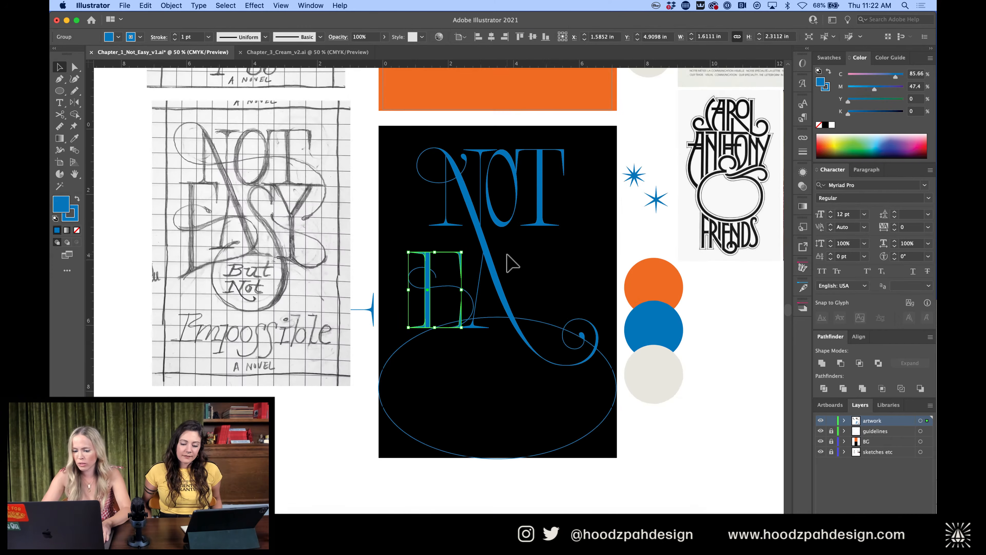
{"action": "scroll", "coordinate": [574, 208], "scroll_direction": "up", "scroll_amount": 5}
{"action": "scroll", "coordinate": [574, 207], "scroll_direction": "down", "scroll_amount": 5}
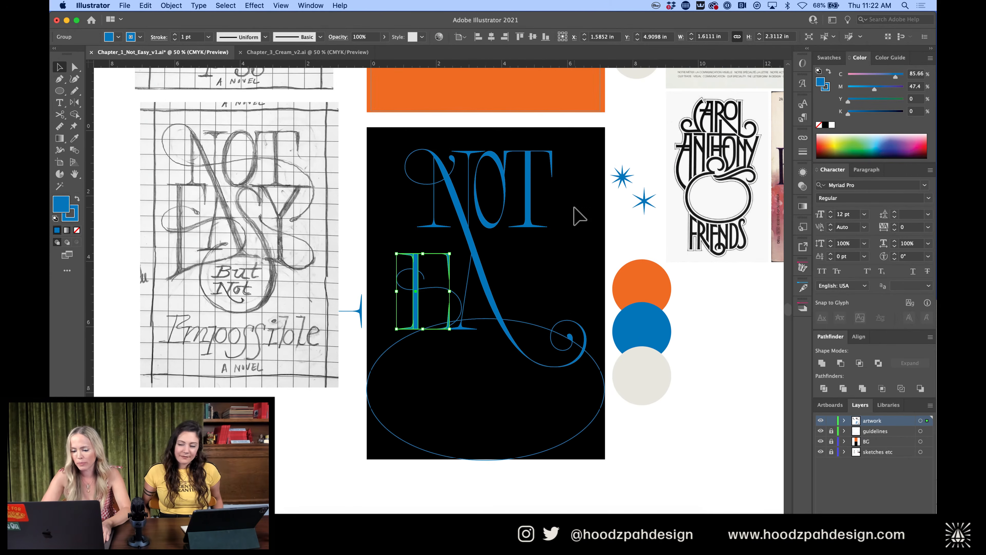
Unlock the guidelines layer and duplicate the black cover's artboard with its lettering and ellipse, placing the copy directly below
{"action": "scroll", "coordinate": [492, 322], "scroll_direction": "down", "scroll_amount": 5}
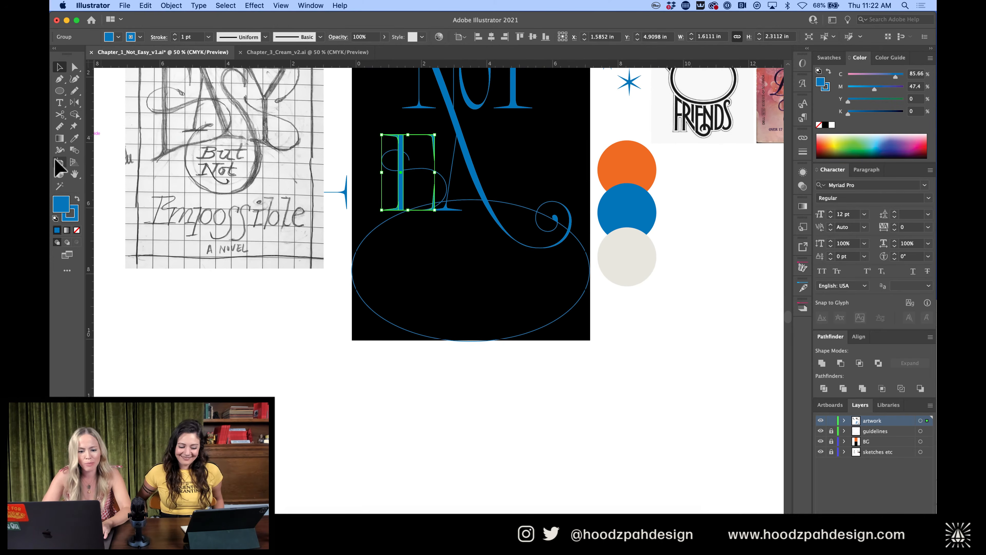
{"action": "left_click", "coordinate": [60, 161]}
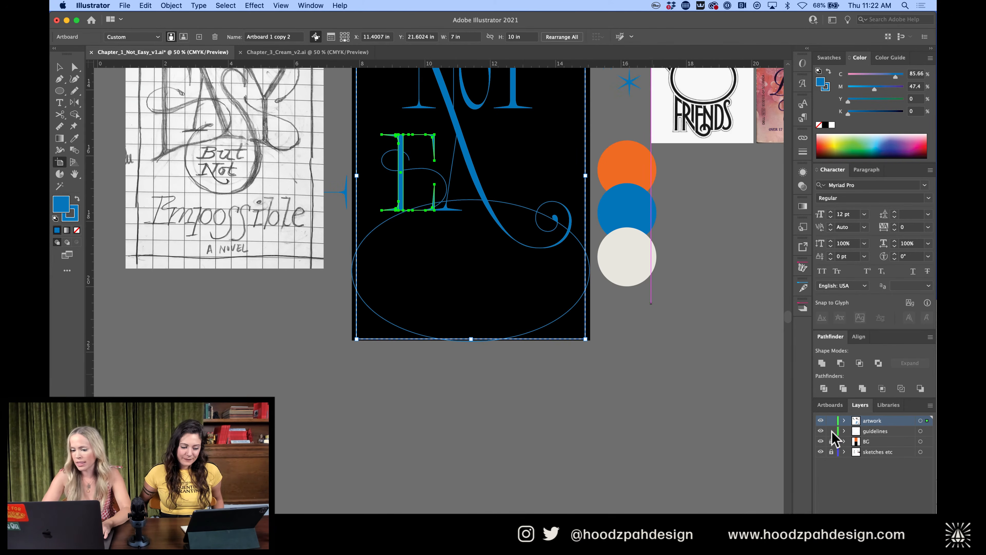
{"action": "left_click", "coordinate": [831, 441]}
{"action": "left_click_drag", "start_coordinate": [557, 149], "coordinate": [521, 490]}
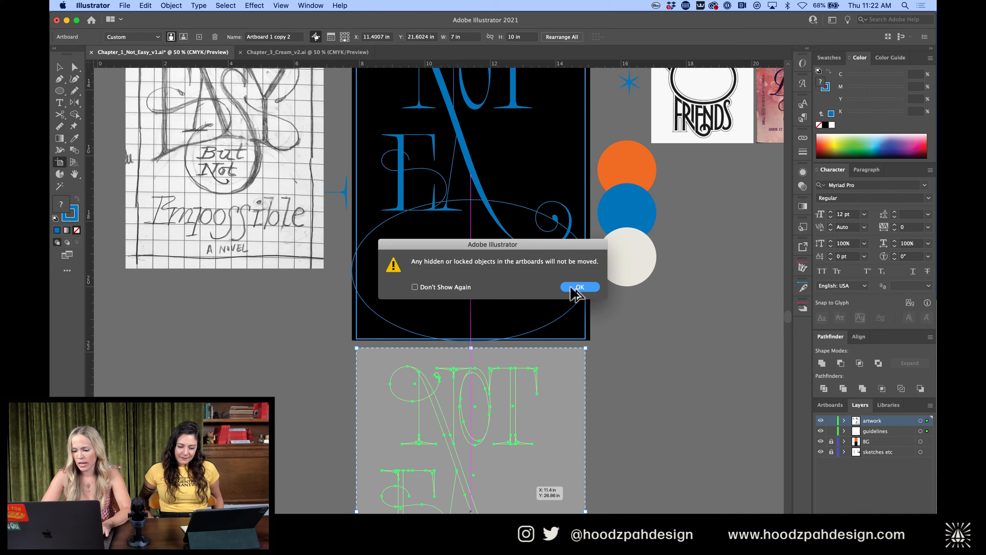
{"action": "left_click", "coordinate": [579, 288]}
{"action": "scroll", "coordinate": [585, 330], "scroll_direction": "down", "scroll_amount": 5}
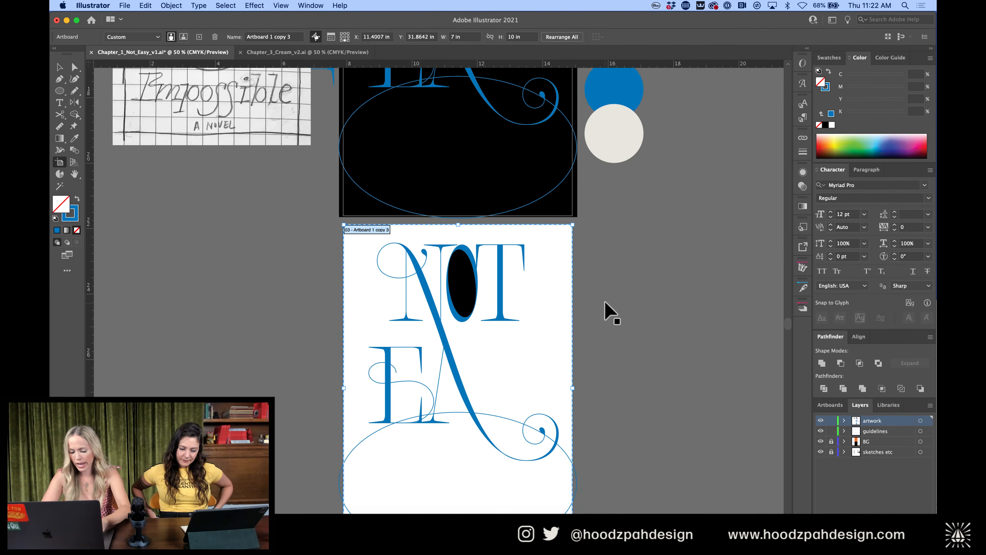
{"action": "key", "text": "Escape"}
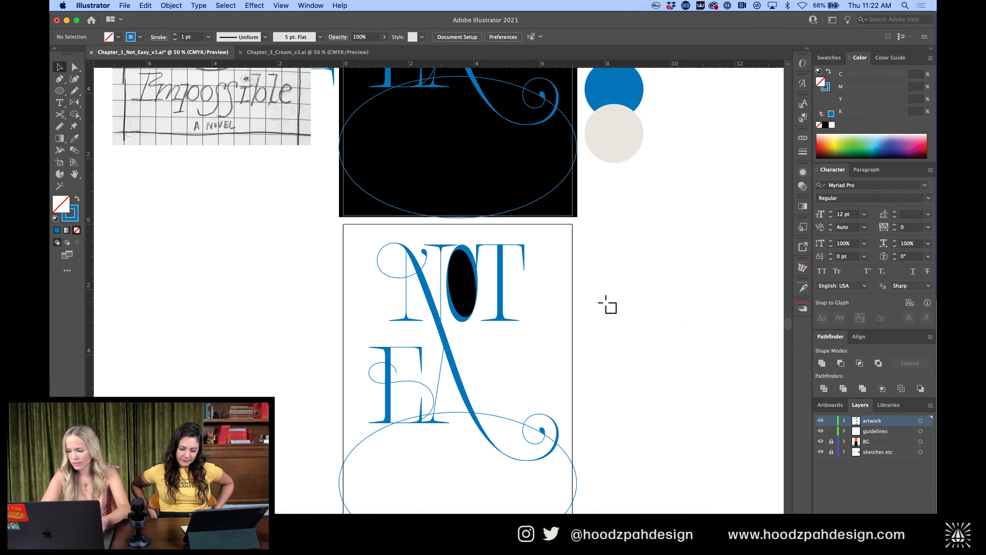
Add a copy of the black background behind the duplicated lettering, leaving the guidelines and BG layers locked
{"action": "left_click", "coordinate": [831, 452]}
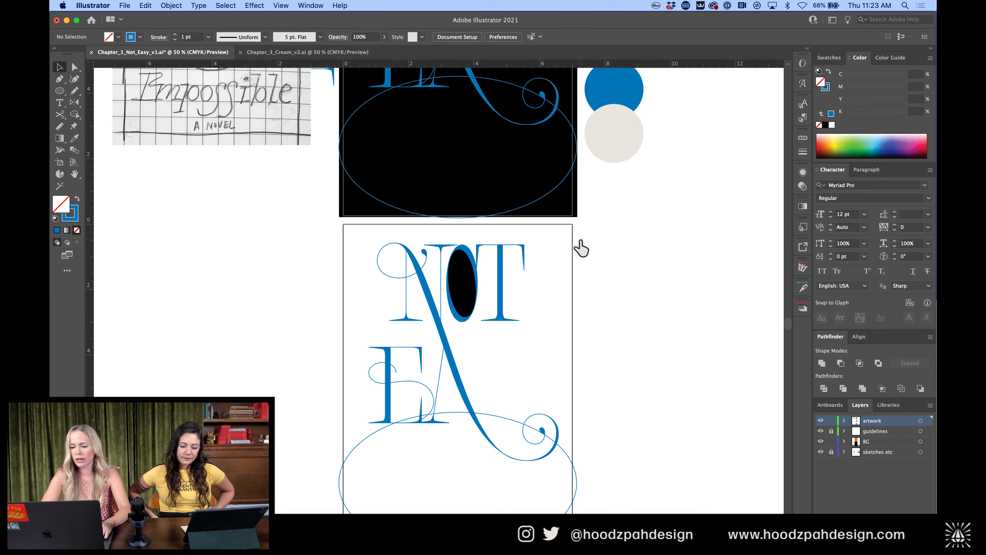
{"action": "left_click", "coordinate": [565, 213]}
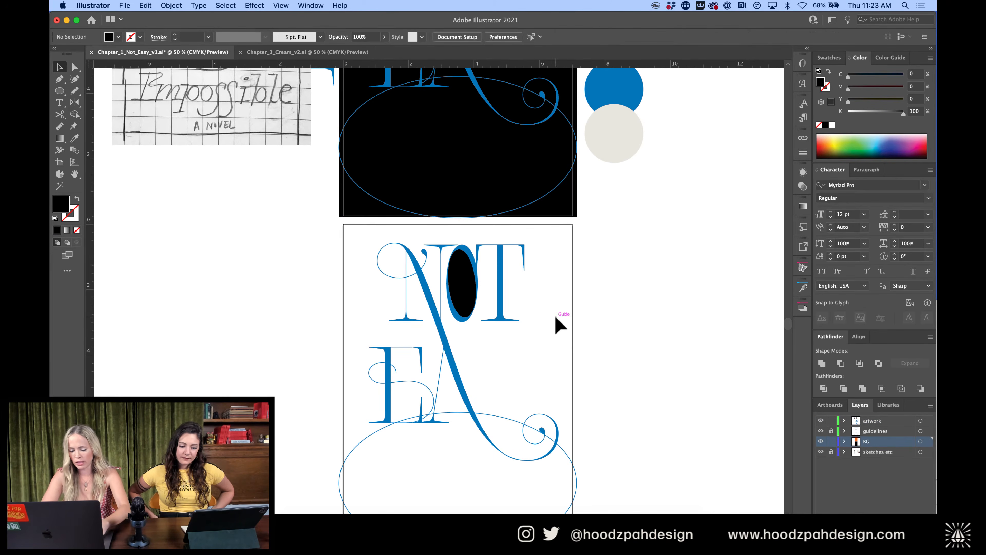
{"action": "key", "text": "super+b"}
{"action": "left_click", "coordinate": [830, 441]}
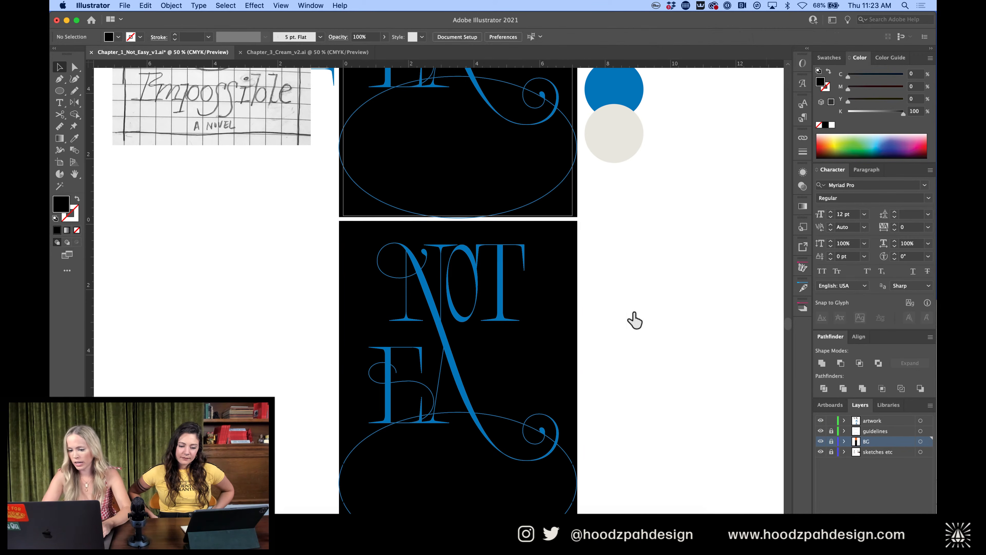
Isolate the E group on the original cover and select the anchor points of its stem and bottom serifs
{"action": "scroll", "coordinate": [553, 320], "scroll_direction": "down", "scroll_amount": 5}
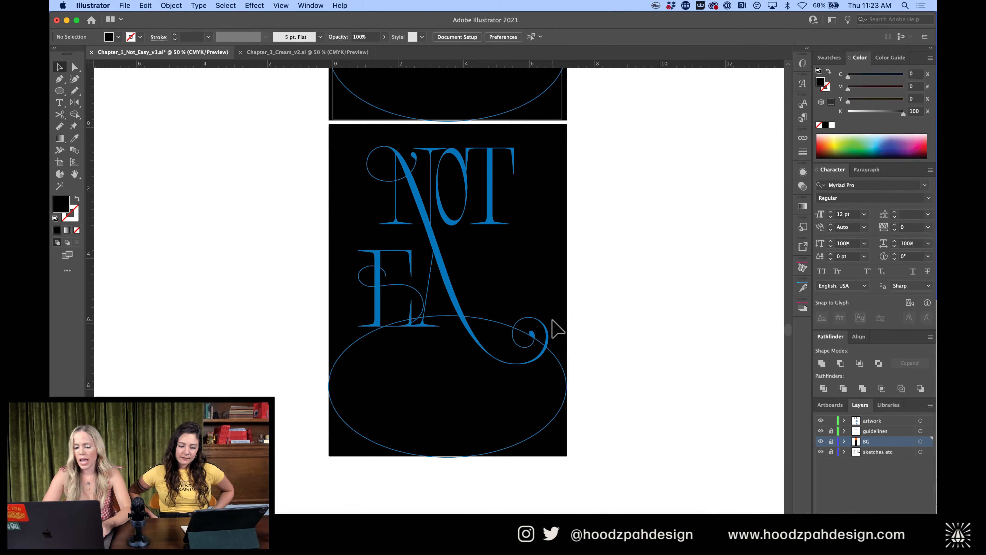
{"action": "left_click", "coordinate": [382, 307]}
{"action": "key", "text": "super+equal"}
{"action": "key", "text": "super+equal"}
{"action": "key", "text": "super+equal"}
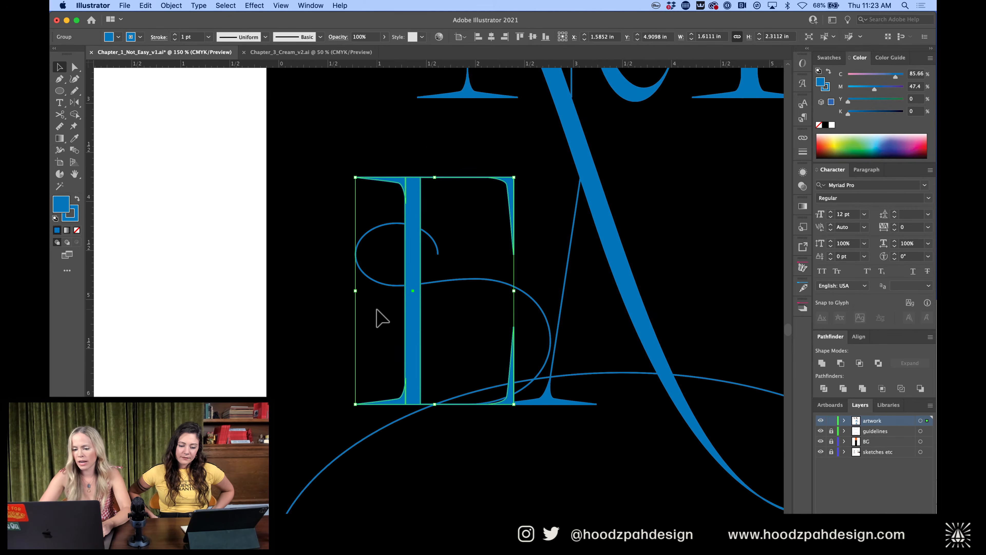
{"action": "scroll", "coordinate": [378, 317], "scroll_direction": "up", "scroll_amount": 10}
{"action": "scroll", "coordinate": [379, 317], "scroll_direction": "down", "scroll_amount": 15}
{"action": "scroll", "coordinate": [378, 317], "scroll_direction": "up", "scroll_amount": 3}
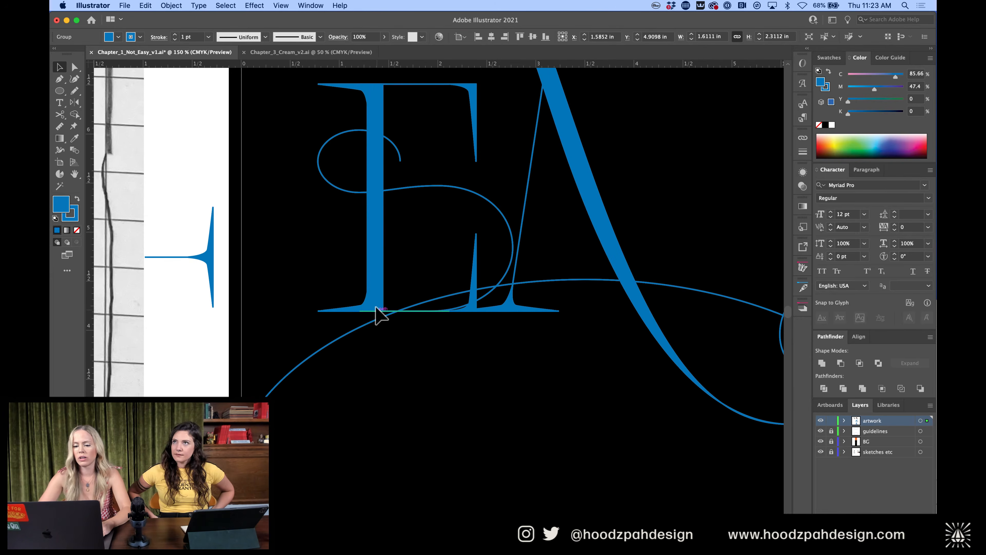
{"action": "double_click", "coordinate": [368, 242]}
{"action": "key", "text": "a"}
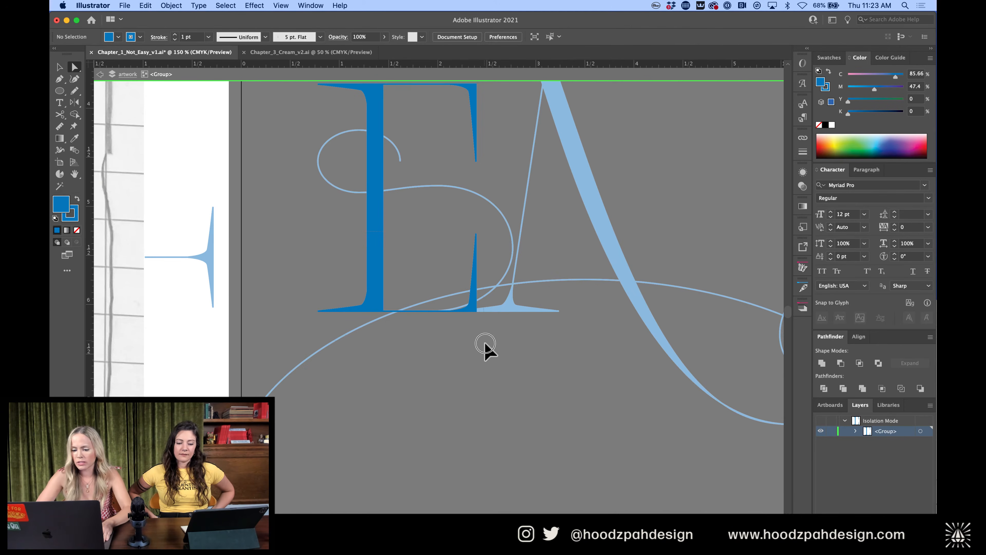
{"action": "key", "text": "super+a"}
{"action": "key", "text": "super+equal"}
{"action": "key", "text": "super+equal"}
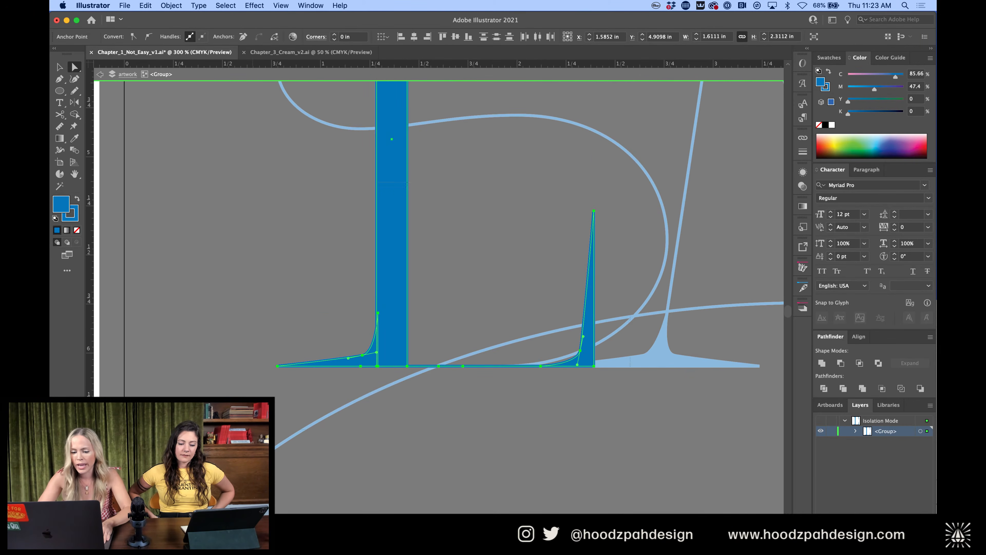
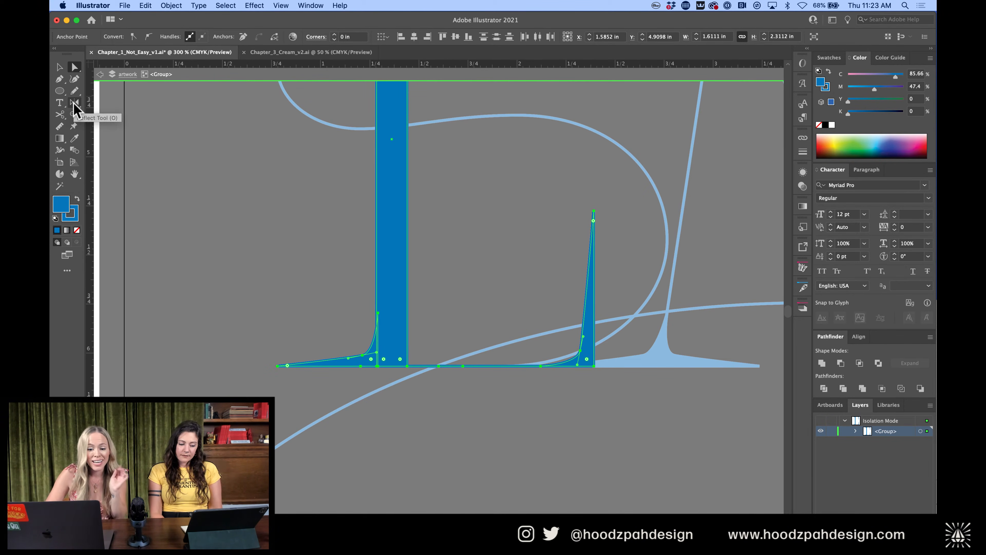
Shear the E's selected base points vertically so the foot slants up to follow the ellipse's slope
{"action": "left_click", "coordinate": [73, 102]}
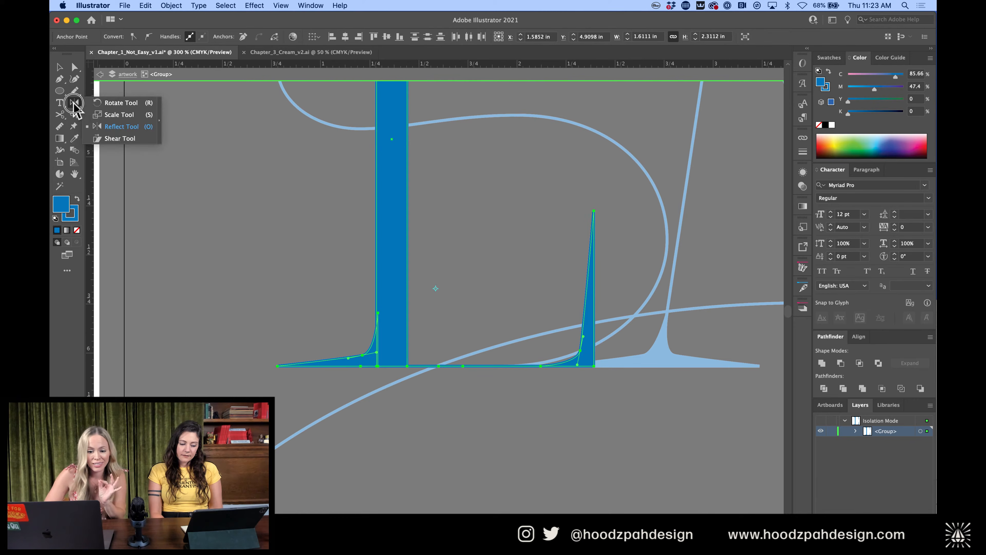
{"action": "left_click", "coordinate": [108, 142]}
{"action": "key", "text": "super+minus"}
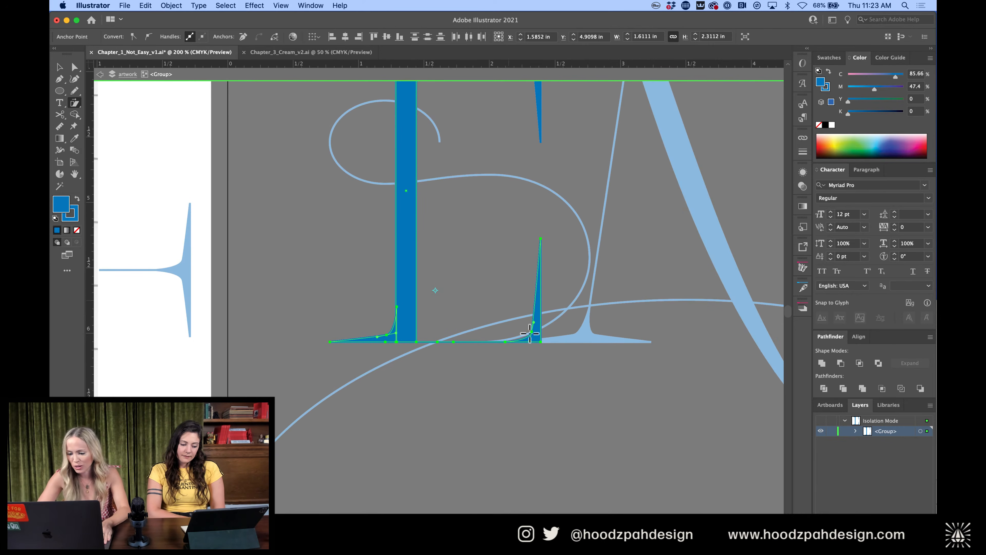
{"action": "left_click_drag", "start_coordinate": [541, 341], "coordinate": [539, 311]}
{"action": "key", "text": "super+minus"}
{"action": "key", "text": "super+minus"}
{"action": "key", "text": "super+minus"}
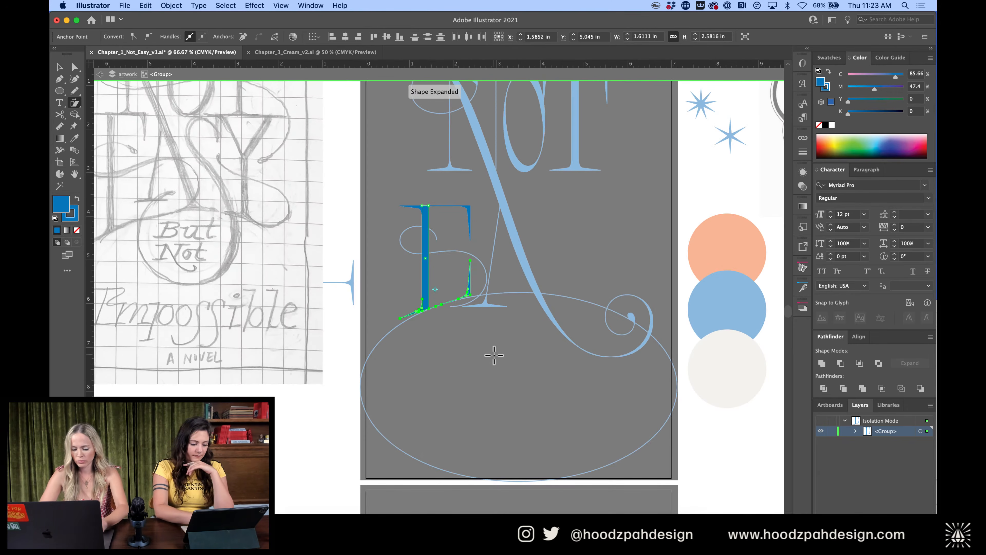
Shift the selected base points down until the E is about 3 in tall, and leave the group's isolation
{"action": "key", "text": "v"}
{"action": "key", "text": "shift+Down"}
{"action": "key", "text": "shift+Down"}
{"action": "key", "text": "shift+Down"}
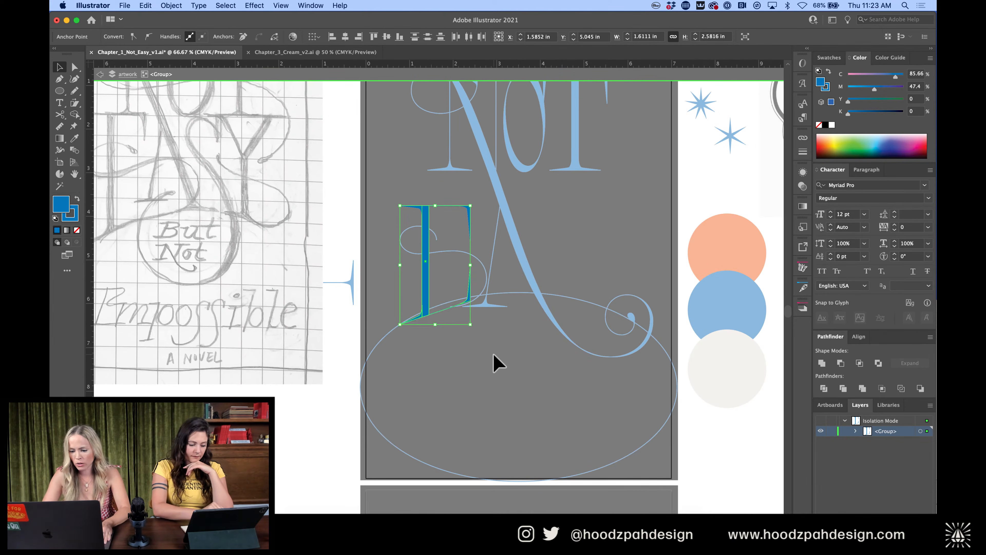
{"action": "left_click", "coordinate": [499, 362]}
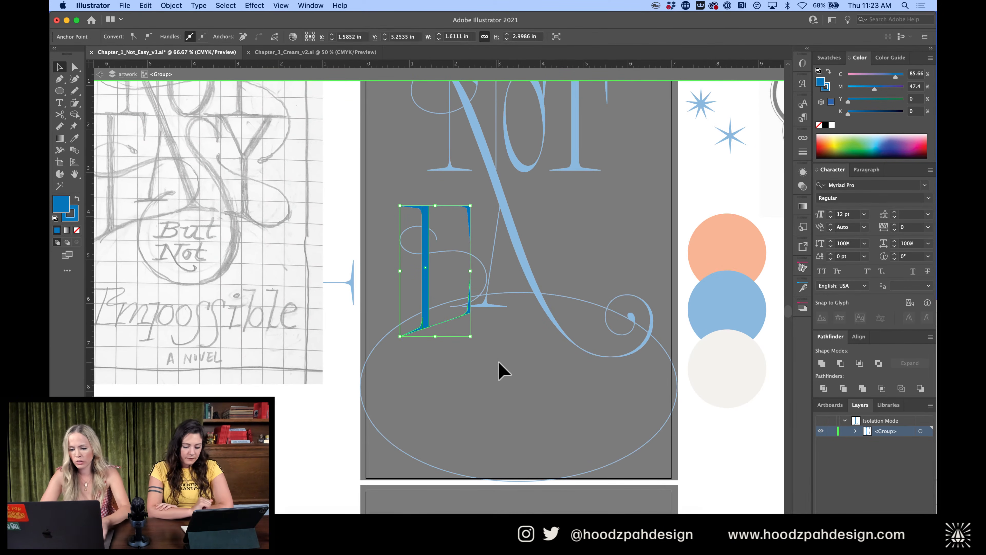
{"action": "key", "text": "Escape"}
Move the whole E up about 0.83 in so its top meets the baseline of NOT, and deselect it
{"action": "left_click", "coordinate": [468, 314]}
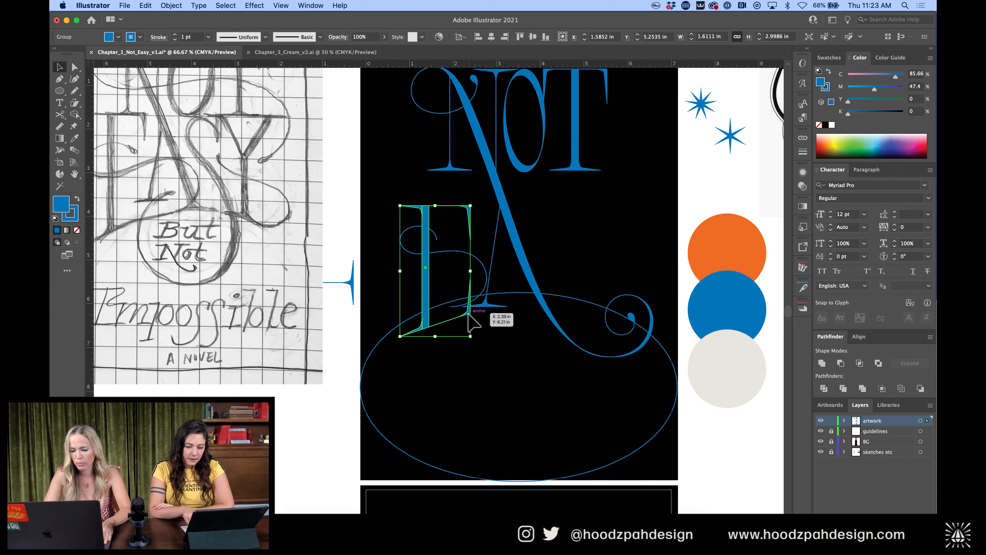
{"action": "key", "text": "shift+Up"}
{"action": "key", "text": "shift+Up"}
{"action": "key", "text": "shift+Up"}
{"action": "key", "text": "shift+Up"}
{"action": "key", "text": "shift+Up"}
{"action": "key", "text": "shift+Up"}
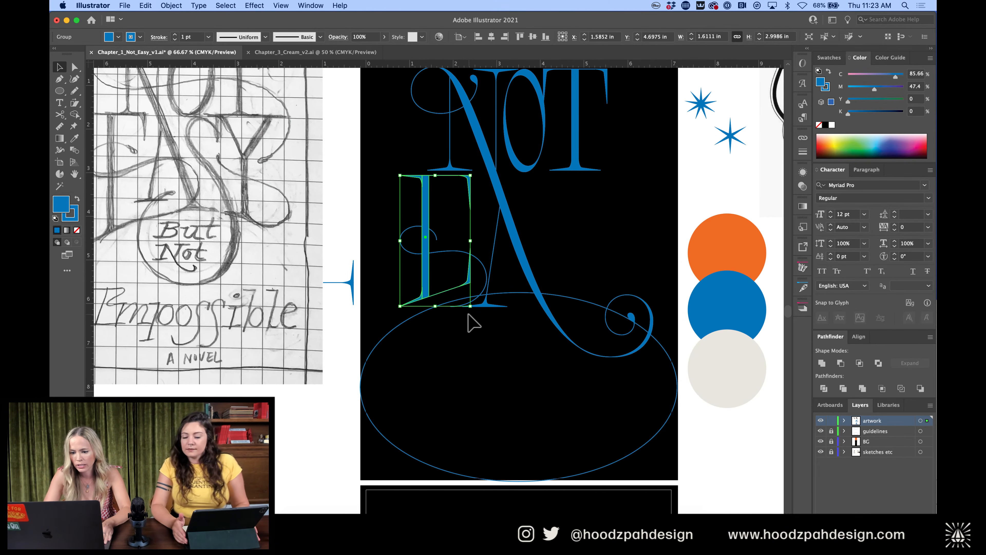
{"action": "left_click", "coordinate": [462, 364]}
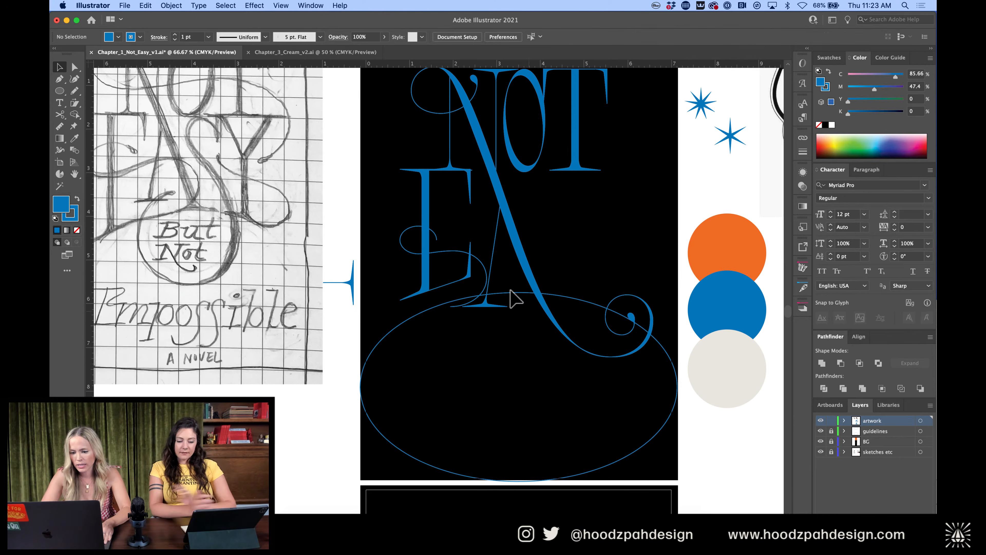
{"action": "scroll", "coordinate": [450, 293], "scroll_direction": "up", "scroll_amount": 5}
{"action": "scroll", "coordinate": [452, 293], "scroll_direction": "down", "scroll_amount": 5}
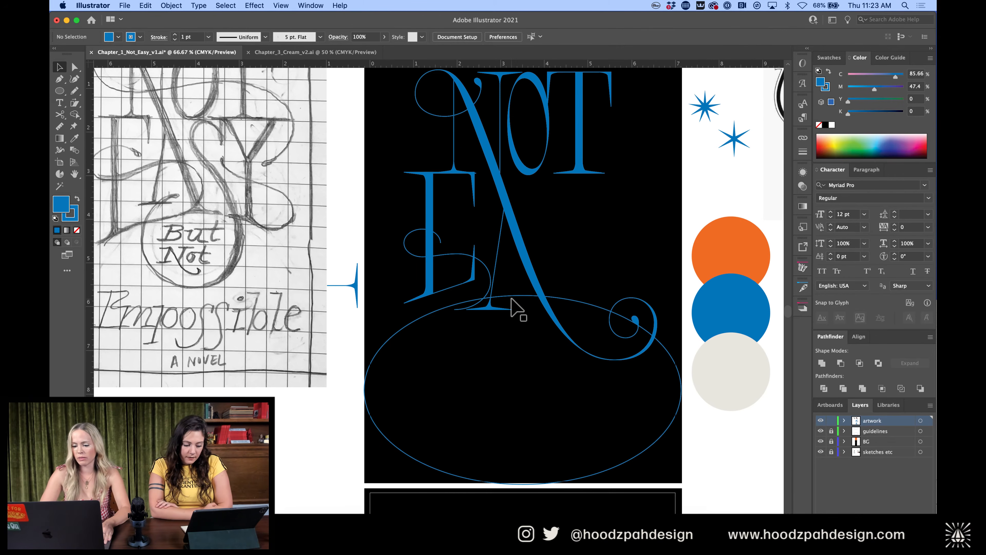
Unlock the guidelines layer, move the ellipse up to meet the E's slanted base, and lock the layer again
{"action": "left_click", "coordinate": [831, 431]}
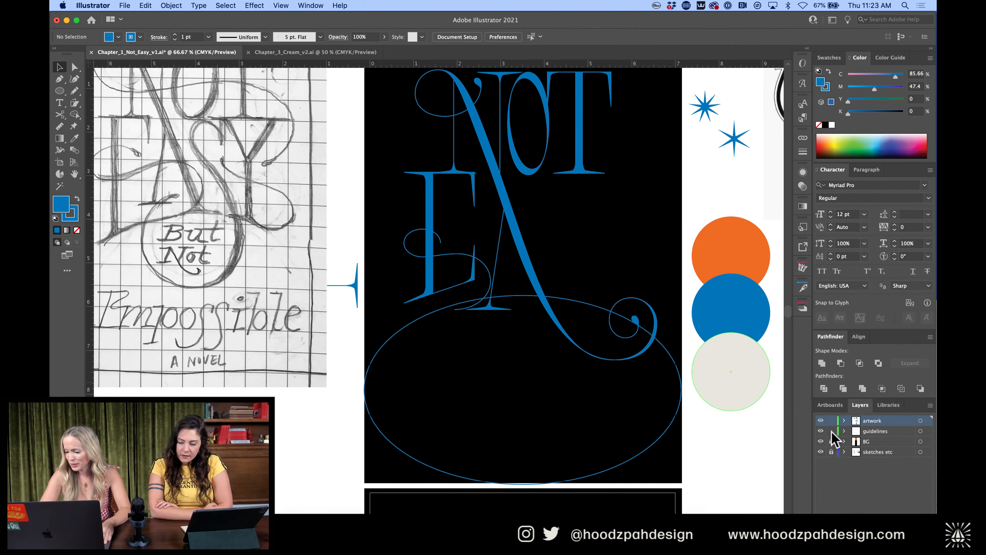
{"action": "left_click", "coordinate": [566, 301]}
{"action": "key", "text": "shift+Up"}
{"action": "key", "text": "shift+Up"}
{"action": "key", "text": "shift+Up"}
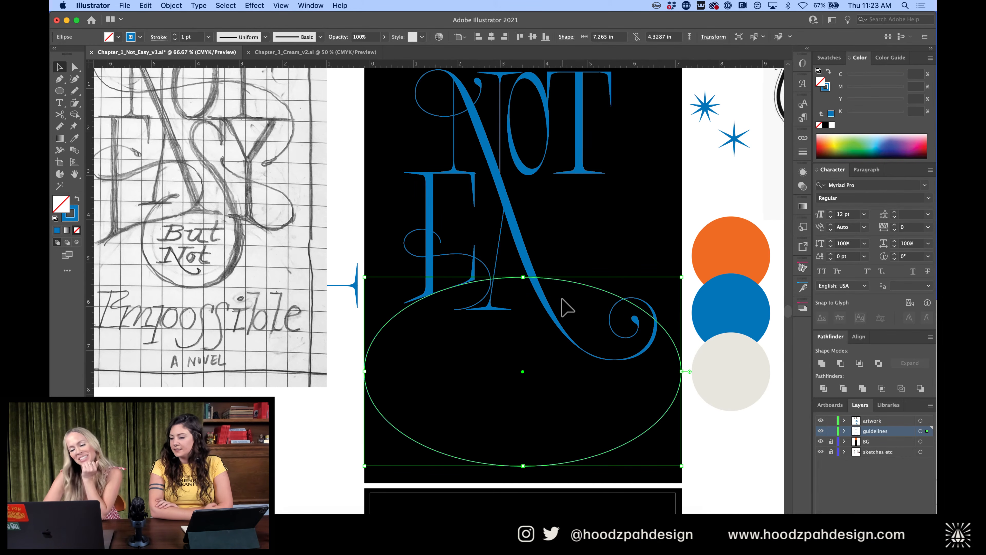
{"action": "left_click", "coordinate": [831, 431]}
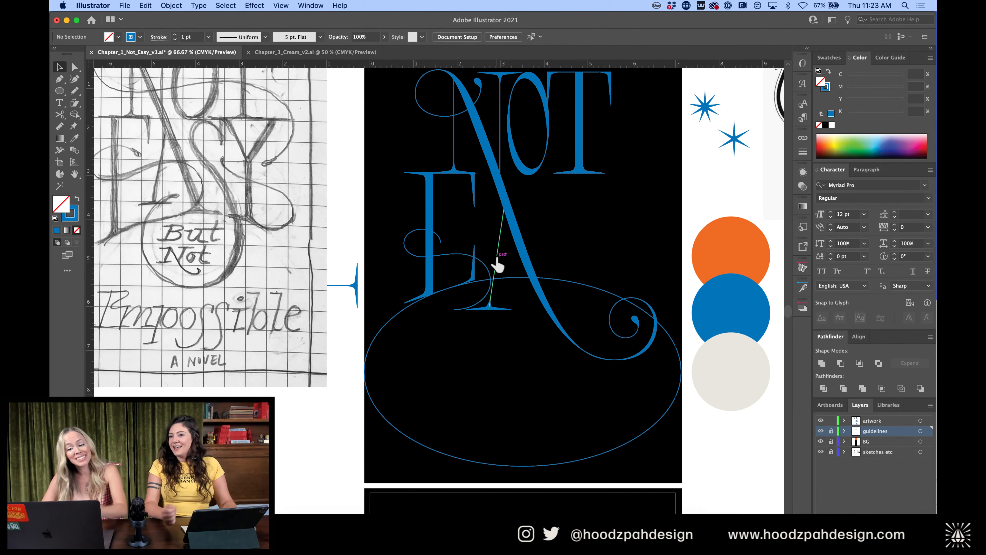
Move the E's curled swash up, to about Y 4.59 in, so its lower end meets the slanted base
{"action": "key", "text": "super+minus"}
{"action": "key", "text": "super+minus"}
{"action": "key", "text": "super+equal"}
{"action": "key", "text": "super+equal"}
{"action": "key", "text": "super+equal"}
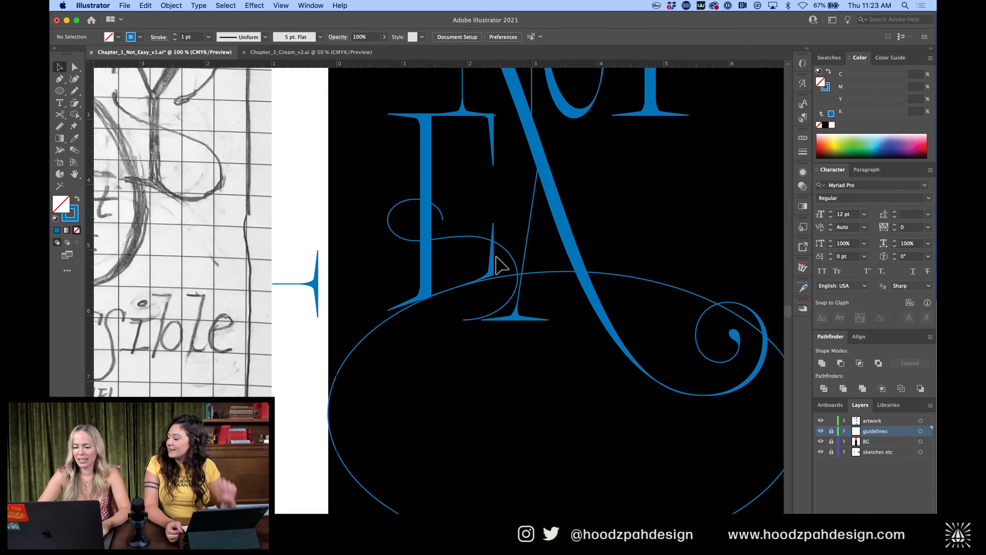
{"action": "scroll", "coordinate": [496, 257], "scroll_direction": "up", "scroll_amount": 3}
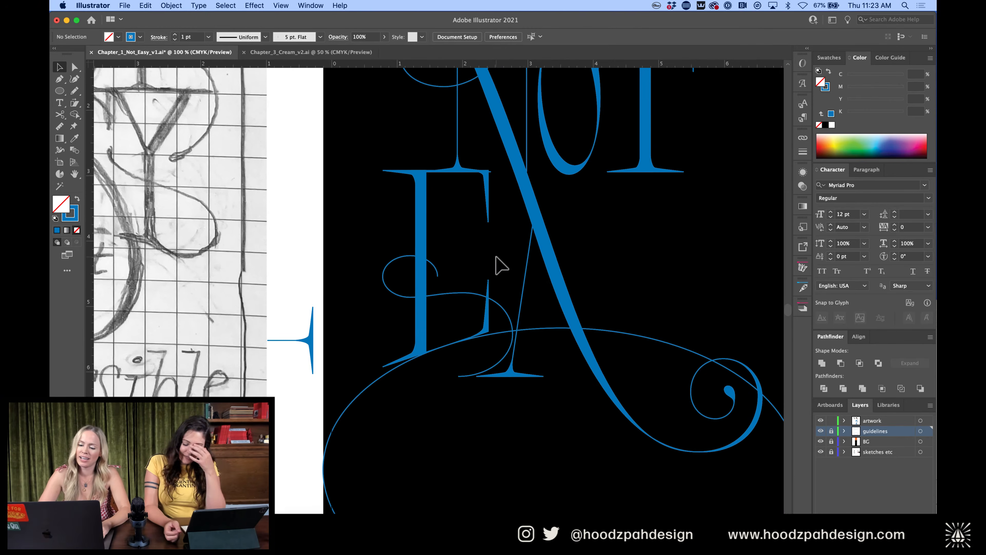
{"action": "left_click", "coordinate": [465, 291]}
{"action": "key", "text": "shift+Up"}
{"action": "key", "text": "shift+Up"}
{"action": "key", "text": "shift+Up"}
{"action": "key", "text": "shift+Up"}
{"action": "key", "text": "shift+Up"}
{"action": "key", "text": "shift+Up"}
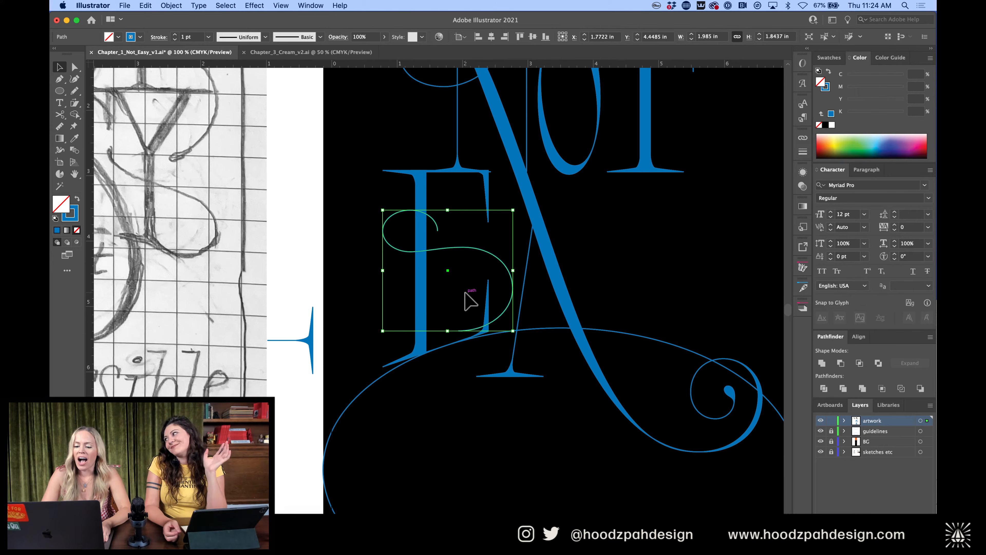
{"action": "key", "text": "super+equal"}
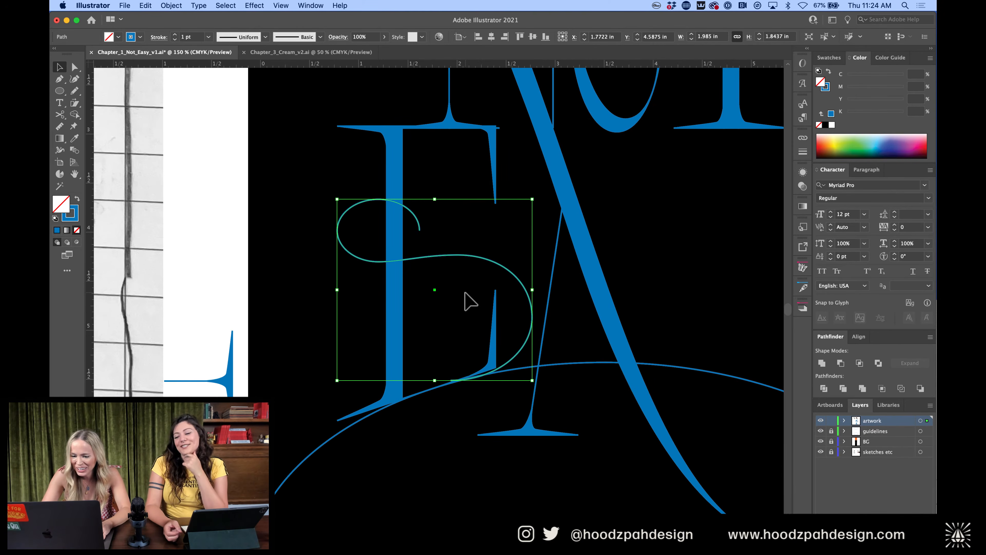
Isolate the E group and delete the lower serif spike at the end of its bottom arm
{"action": "key", "text": "super+minus"}
{"action": "key", "text": "super+minus"}
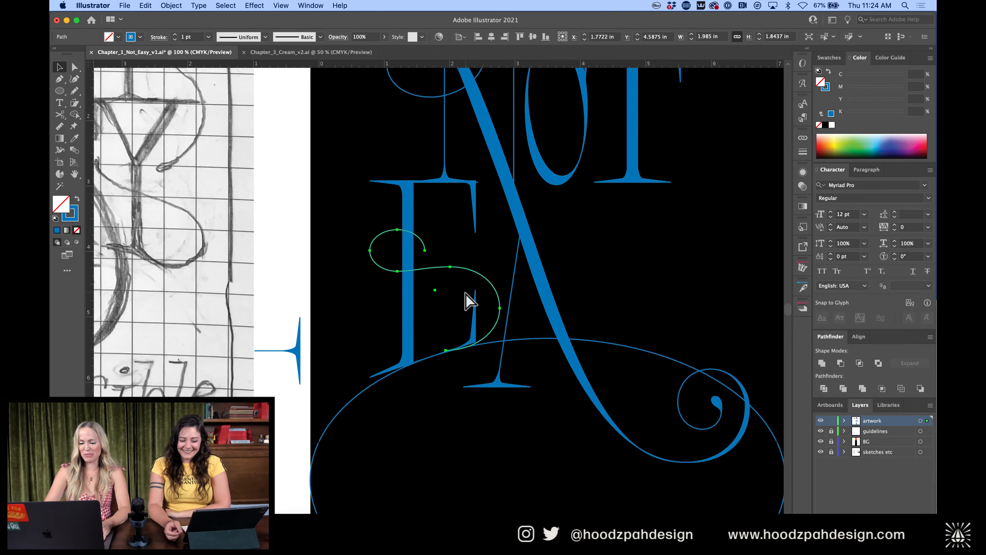
{"action": "key", "text": "super+equal"}
{"action": "key", "text": "super+equal"}
{"action": "key", "text": "super+equal"}
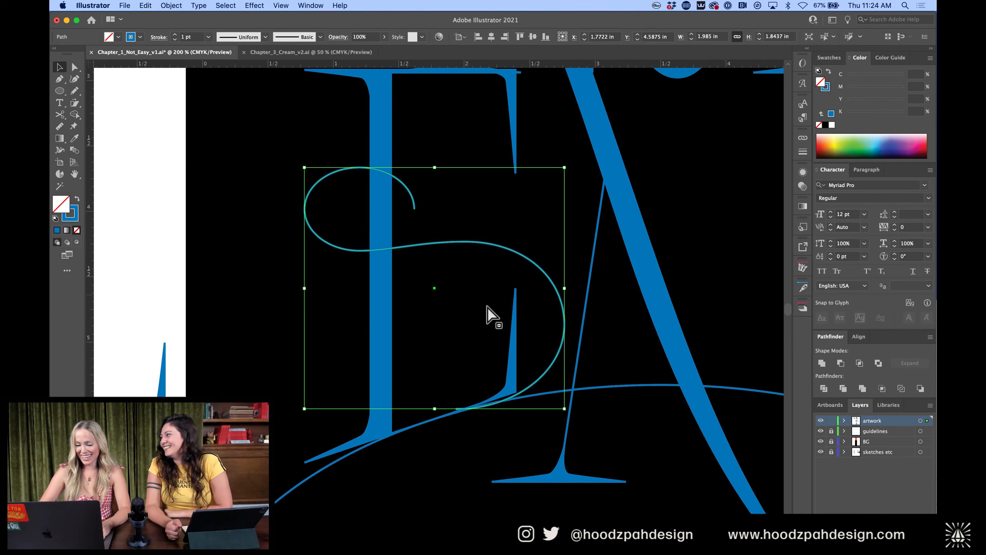
{"action": "left_click", "coordinate": [515, 345]}
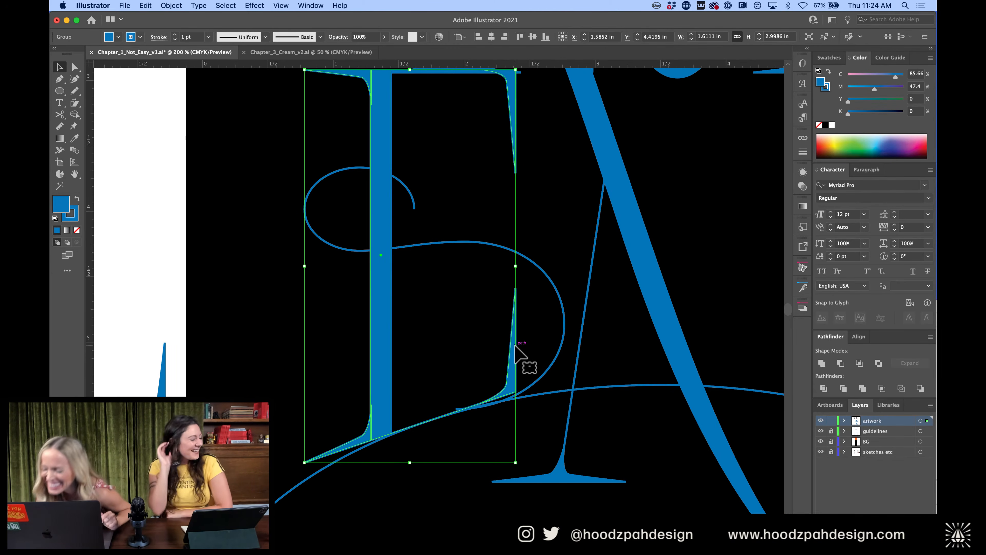
{"action": "double_click", "coordinate": [515, 345]}
{"action": "left_click", "coordinate": [515, 346]}
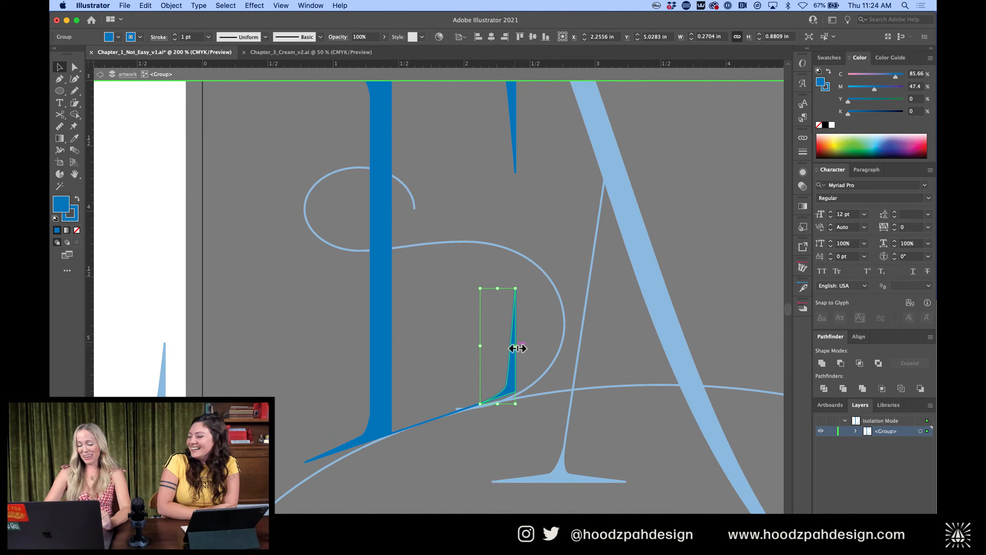
{"action": "key", "text": "Delete"}
Shift the outer end anchor of the E's bottom arm slightly down, to about Y 5.48 in
{"action": "key", "text": "a"}
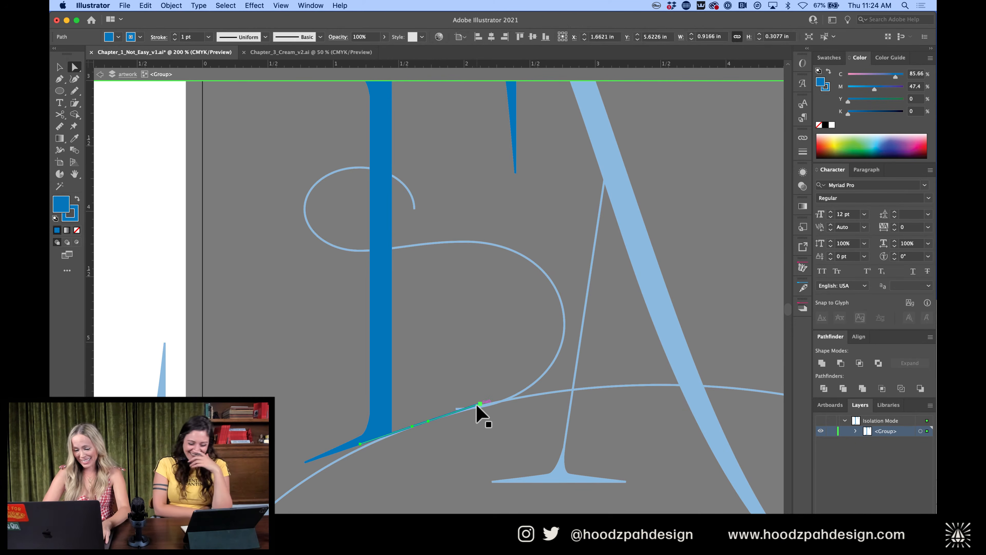
{"action": "left_click", "coordinate": [480, 404]}
{"action": "left_click_drag", "start_coordinate": [479, 403], "coordinate": [479, 406]}
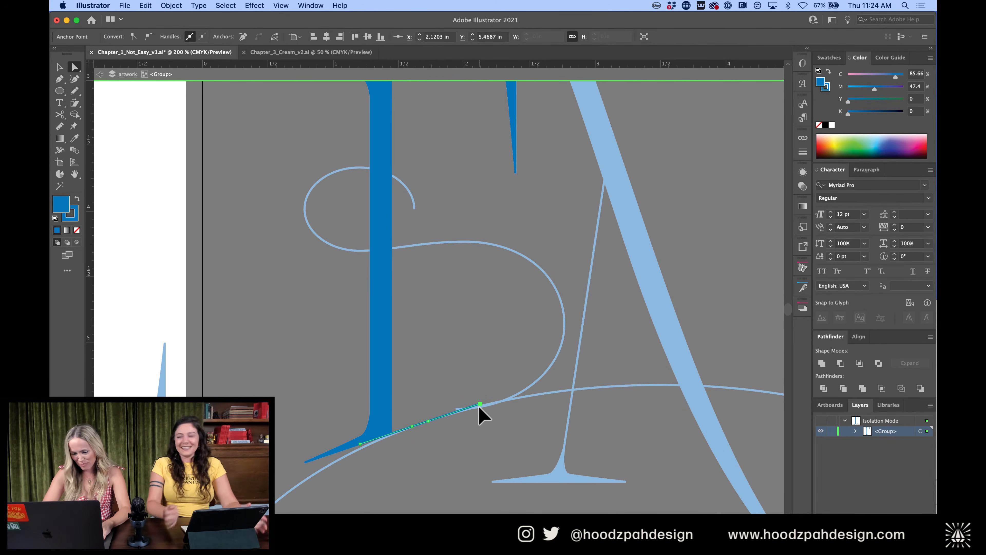
{"action": "key", "text": "super+equal"}
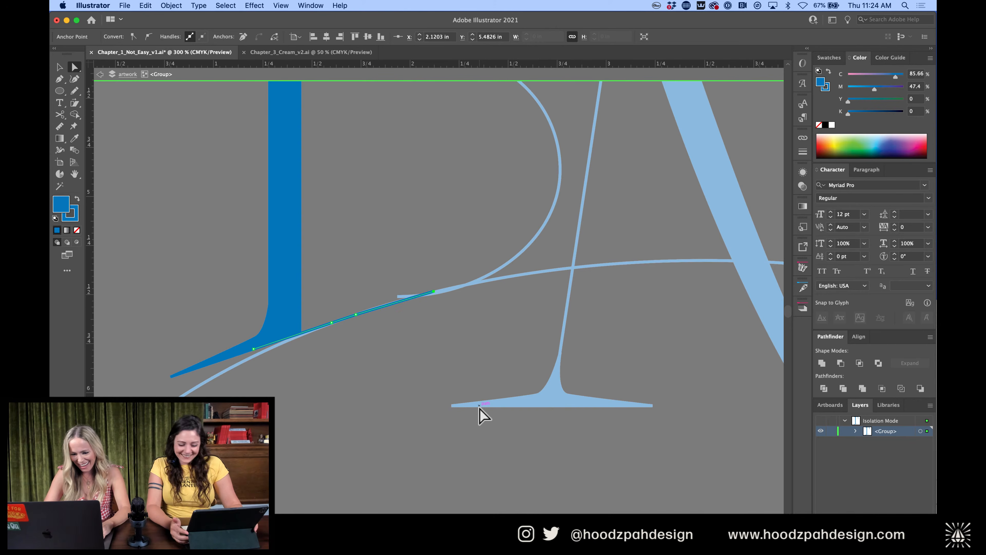
Leave isolation, lower the swash's end anchor onto the ellipse curve, and tilt its handle along the E's base
{"action": "key", "text": "Escape"}
{"action": "left_click", "coordinate": [476, 286]}
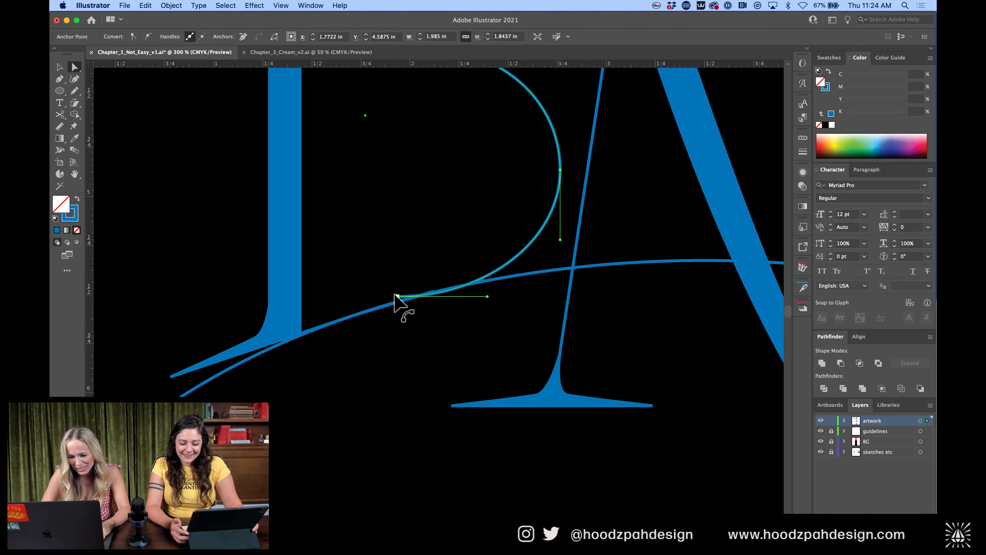
{"action": "left_click_drag", "start_coordinate": [397, 297], "coordinate": [396, 302]}
{"action": "left_click_drag", "start_coordinate": [487, 302], "coordinate": [485, 282]}
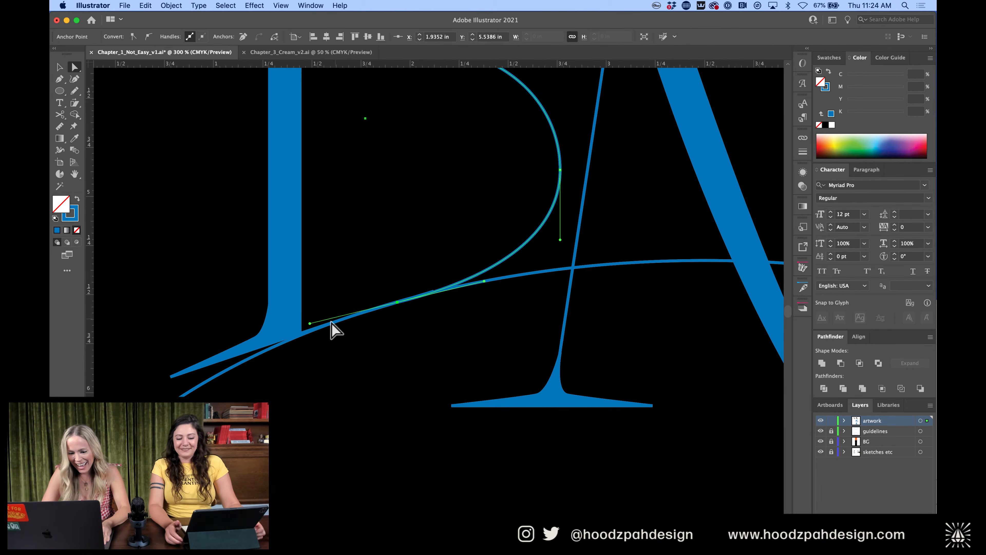
{"action": "left_click", "coordinate": [330, 335]}
{"action": "left_click_drag", "start_coordinate": [434, 292], "coordinate": [355, 315]}
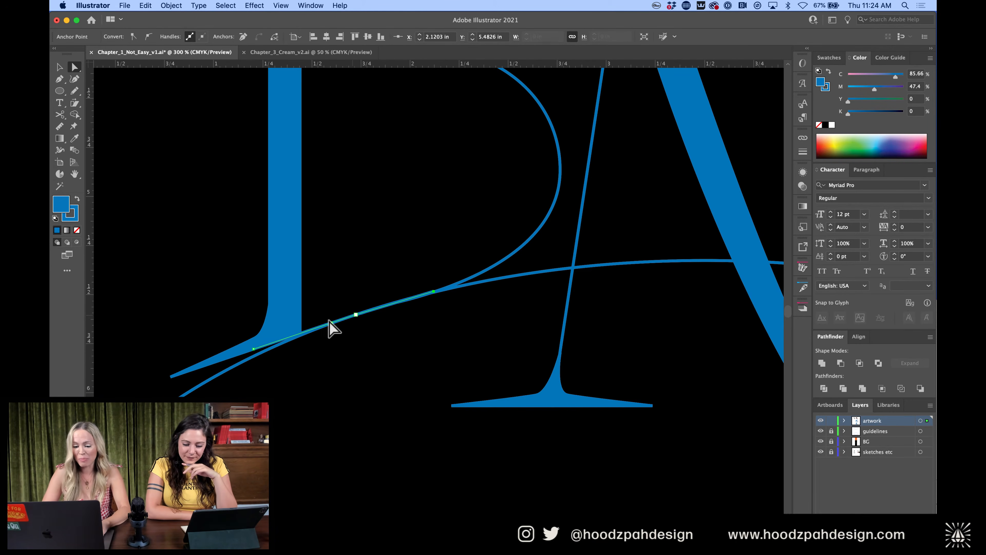
{"action": "key", "text": "super+z"}
{"action": "left_click", "coordinate": [384, 316]}
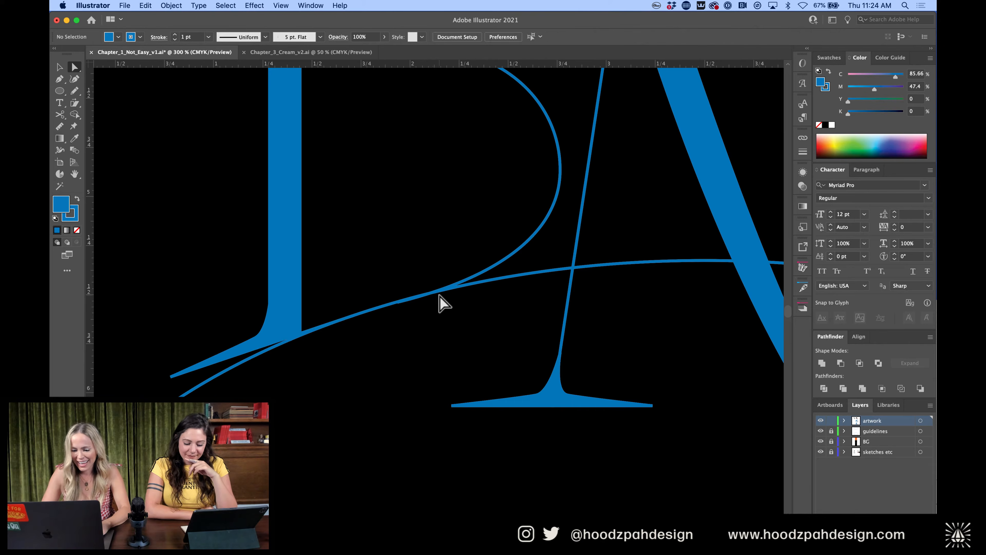
Fine-tune the swash's lower end anchor so it blends into the E's bottom arm, and deselect the path
{"action": "left_click", "coordinate": [471, 276]}
{"action": "mouse_move", "coordinate": [397, 302]}
{"action": "left_mouse_down"}
{"action": "mouse_move", "coordinate": [399, 277]}
{"action": "mouse_move", "coordinate": [396, 303]}
{"action": "mouse_move", "coordinate": [410, 300]}
{"action": "mouse_move", "coordinate": [387, 305]}
{"action": "mouse_move", "coordinate": [399, 301]}
{"action": "left_mouse_up"}
{"action": "left_click", "coordinate": [522, 307]}
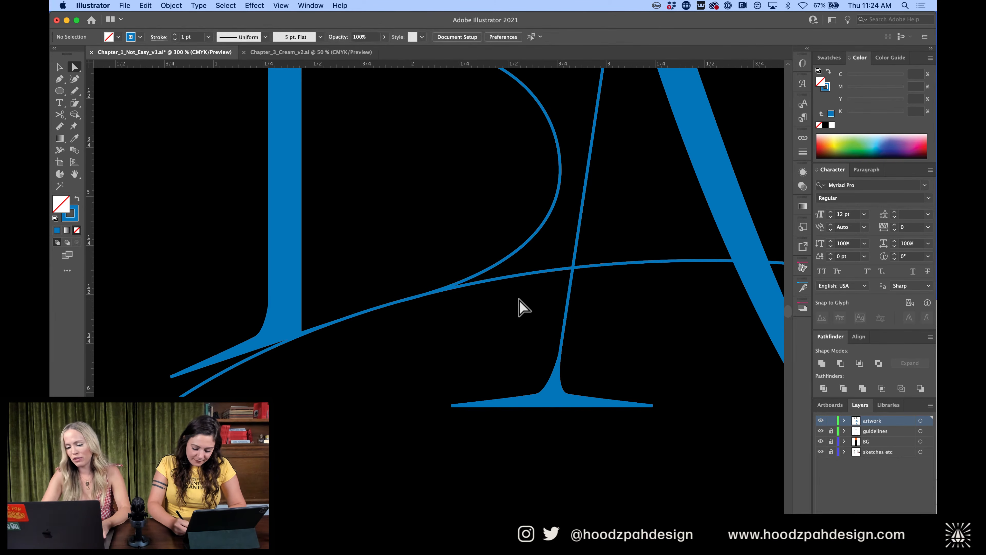
{"action": "key", "text": "super+1"}
{"action": "key", "text": "super+equal"}
{"action": "key", "text": "super+equal"}
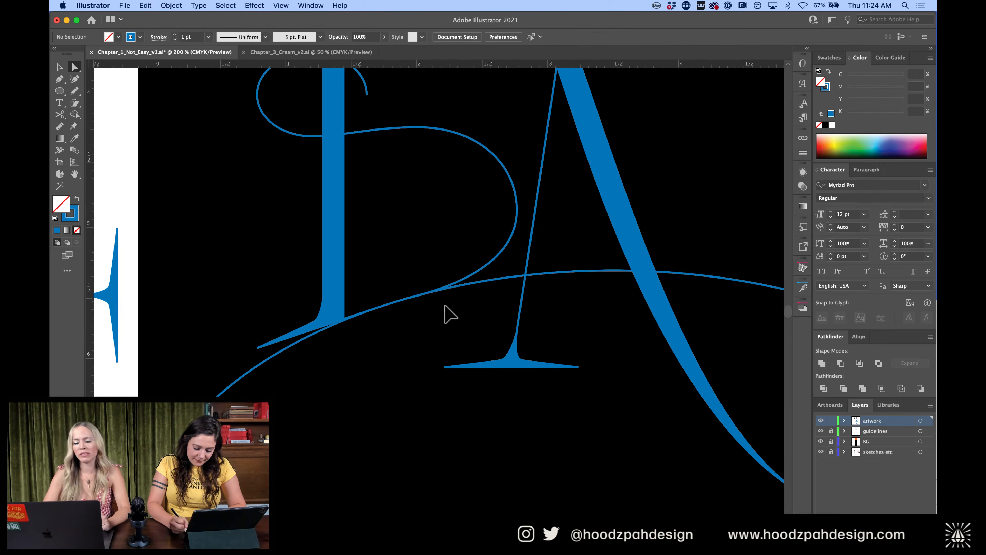
Nudge the outermost curve anchor of the E's swash up and inward to X 2.7508 in, Y 4.823 in, and deselect the path
{"action": "left_click", "coordinate": [515, 231]}
{"action": "left_click", "coordinate": [516, 208]}
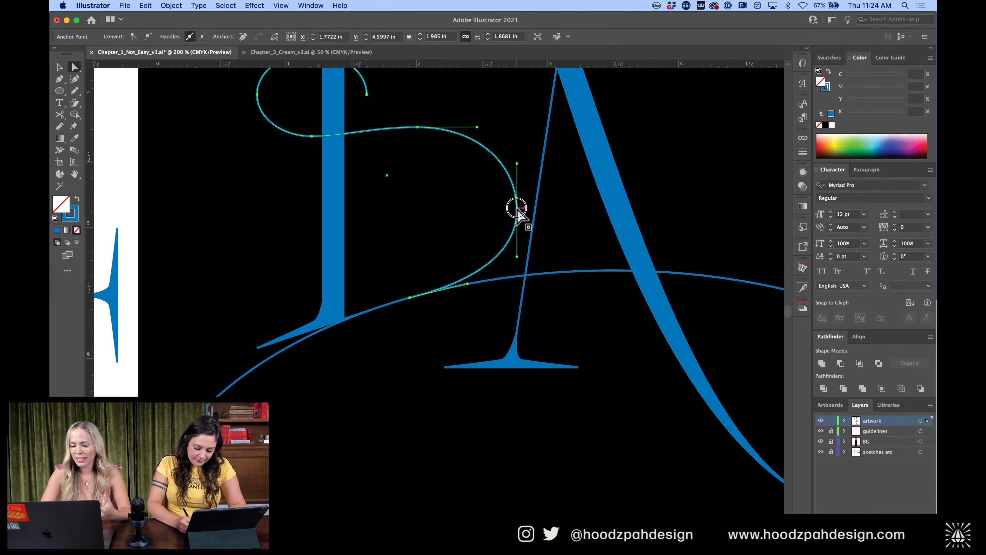
{"action": "key", "text": "Up"}
{"action": "key", "text": "Left"}
{"action": "key", "text": "Up"}
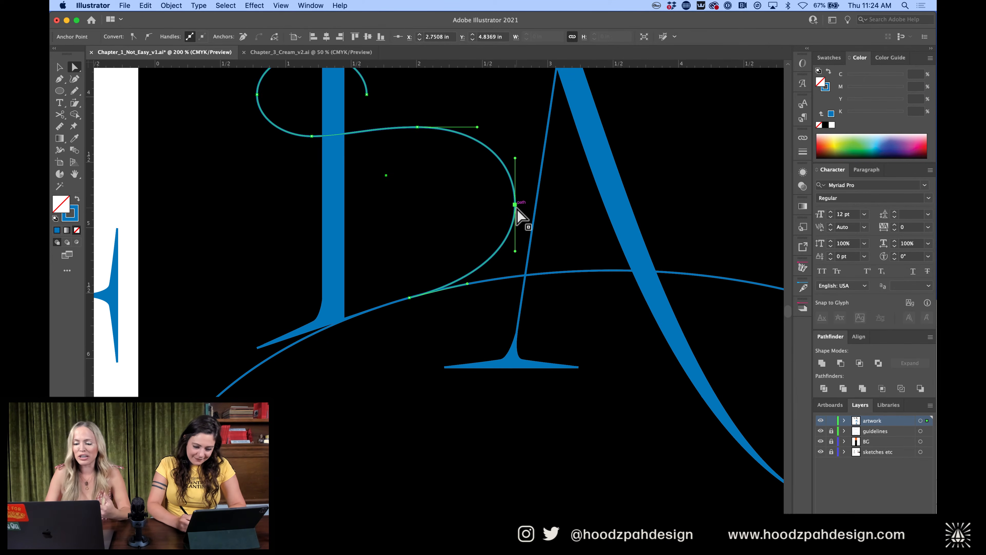
{"action": "key", "text": "super+minus"}
{"action": "key", "text": "super+minus"}
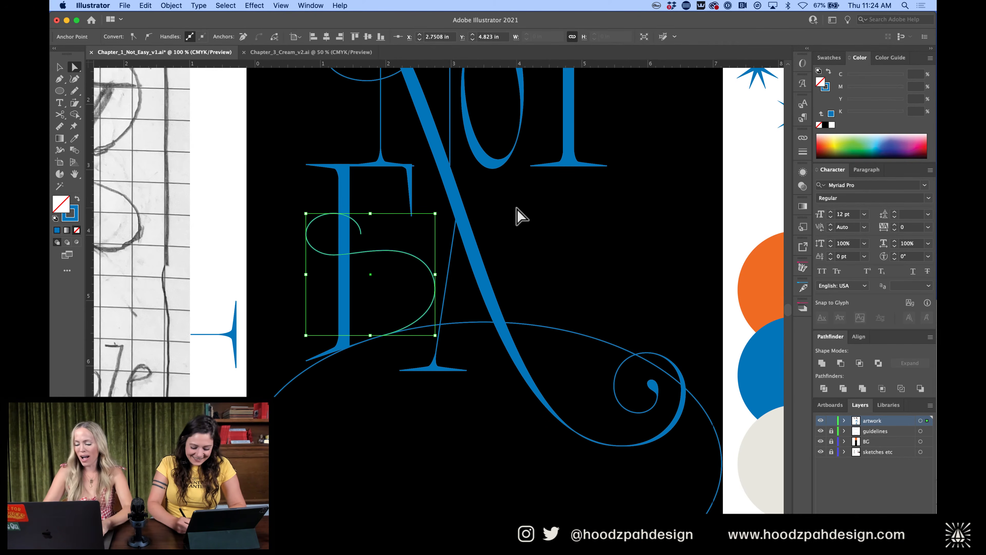
{"action": "key", "text": "super+minus"}
{"action": "key", "text": "super+plus"}
{"action": "key", "text": "super+plus"}
{"action": "key", "text": "super+plus"}
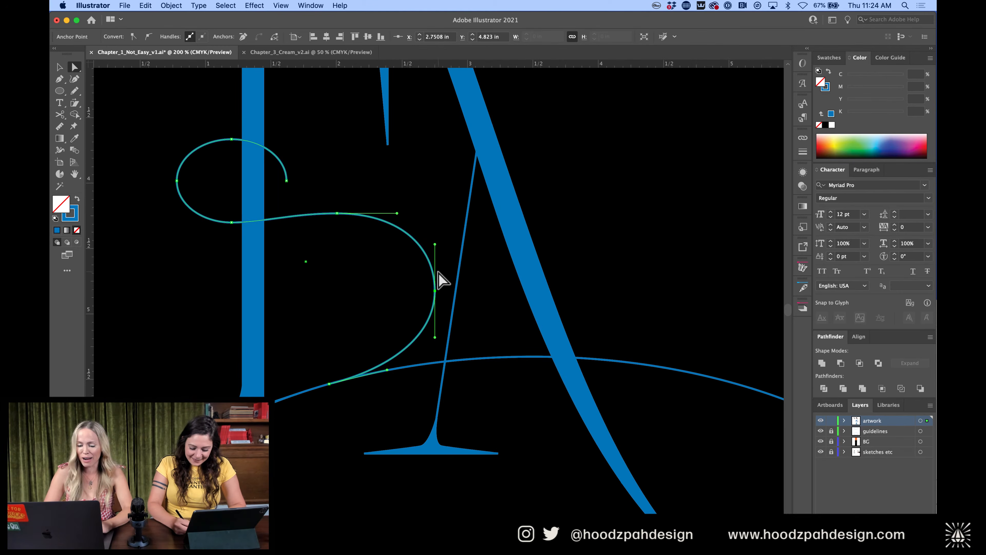
{"action": "left_click", "coordinate": [335, 262]}
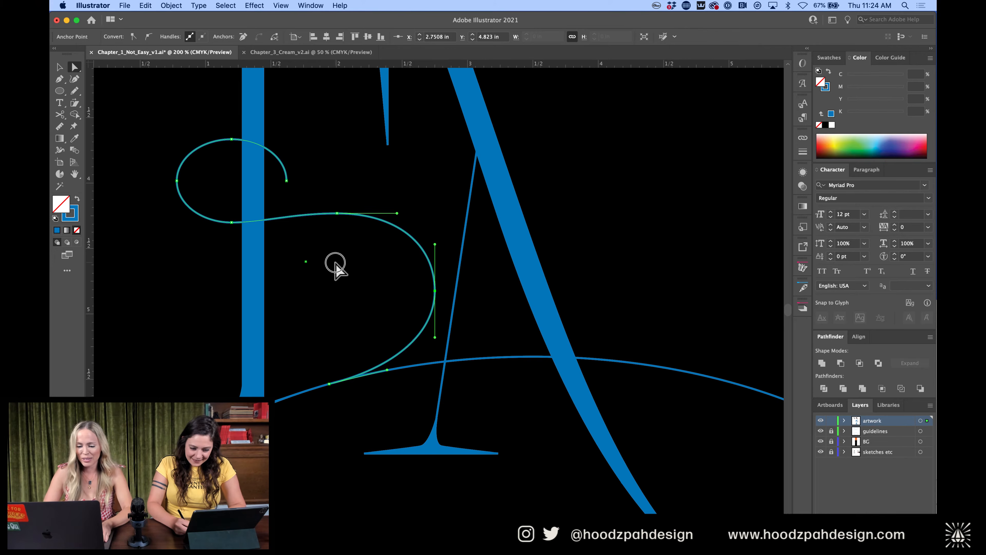
{"action": "left_click", "coordinate": [323, 214]}
{"action": "left_click", "coordinate": [336, 237]}
{"action": "key", "text": "super+minus"}
{"action": "key", "text": "super+minus"}
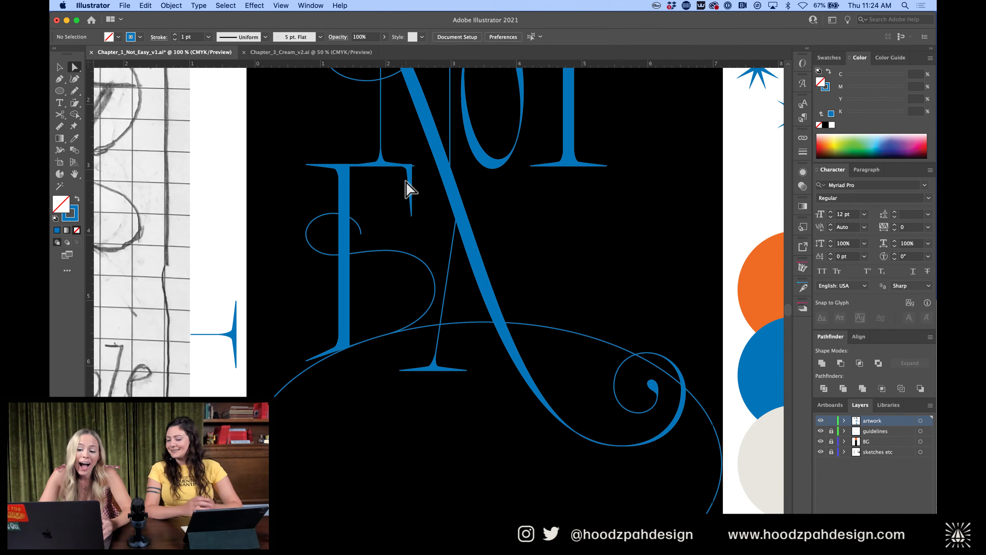
Nudge the "NOT" lettering group up to Y 3.8671 in and deselect it
{"action": "scroll", "coordinate": [407, 189], "scroll_direction": "up", "scroll_amount": 5}
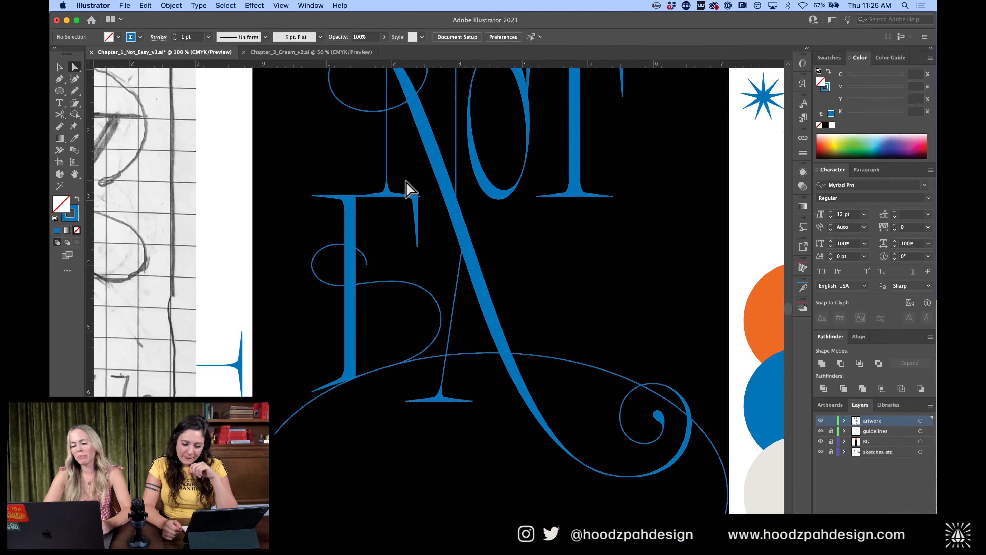
{"action": "key", "text": "v"}
{"action": "left_click", "coordinate": [418, 184]}
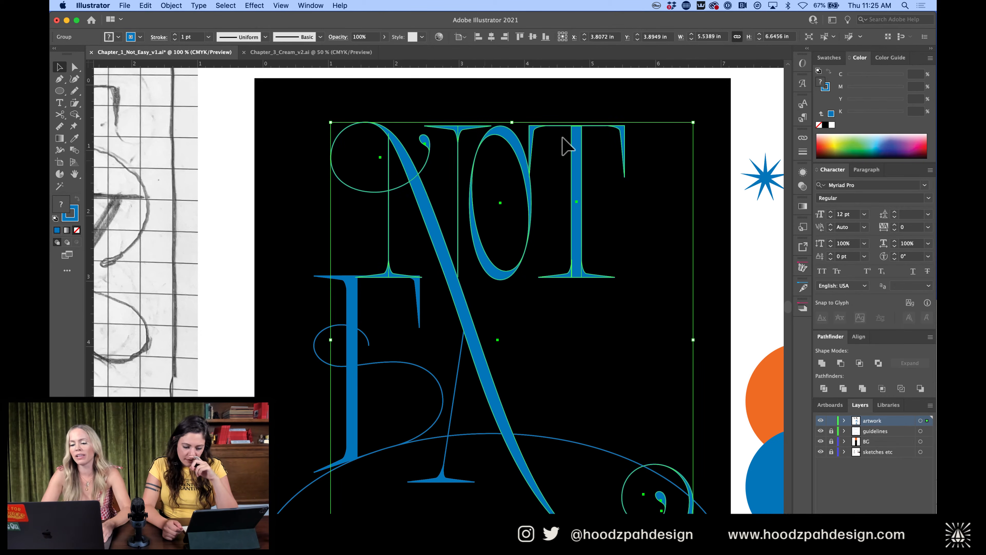
{"action": "key", "text": "Up"}
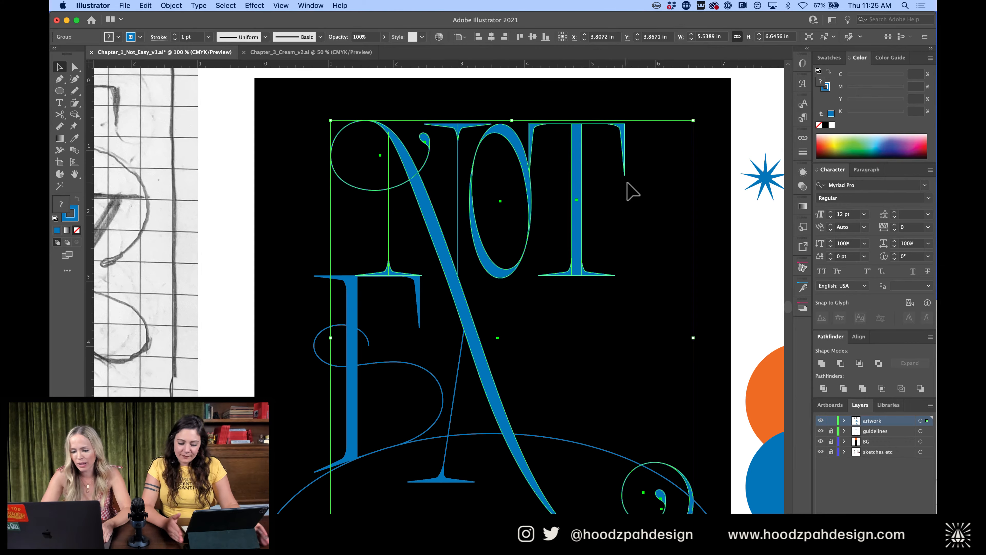
{"action": "left_click", "coordinate": [534, 348]}
{"action": "key", "text": "a"}
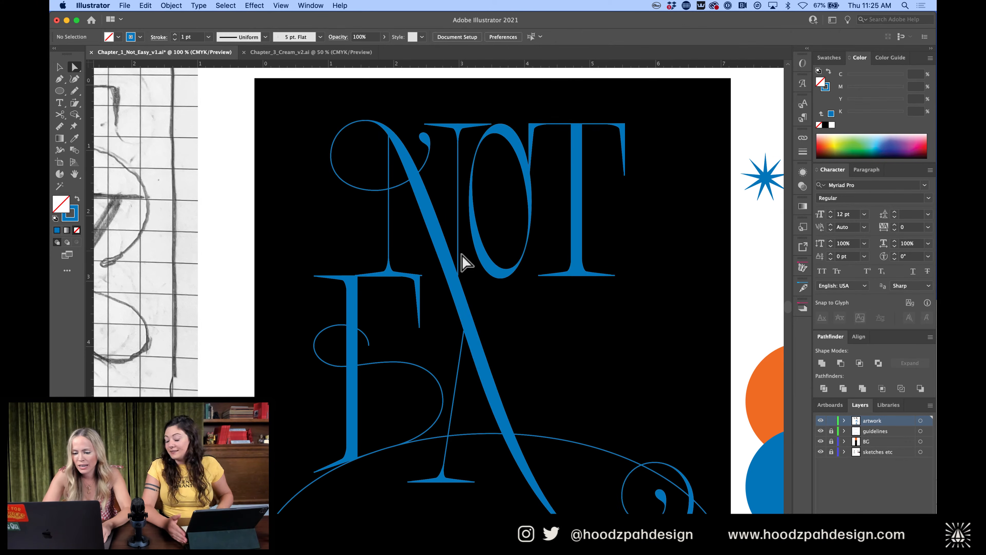
{"action": "left_click", "coordinate": [458, 260]}
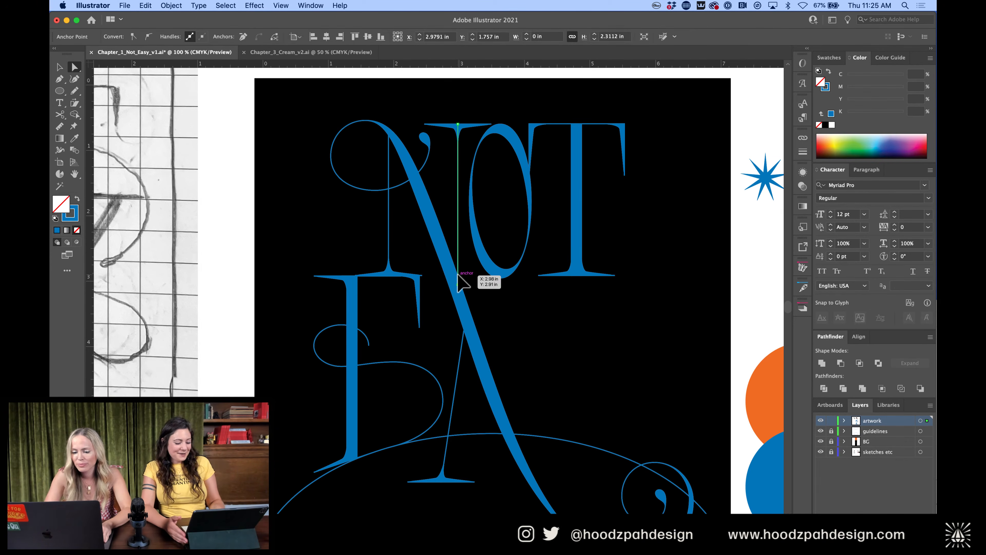
{"action": "left_click", "coordinate": [433, 342]}
{"action": "key", "text": "v"}
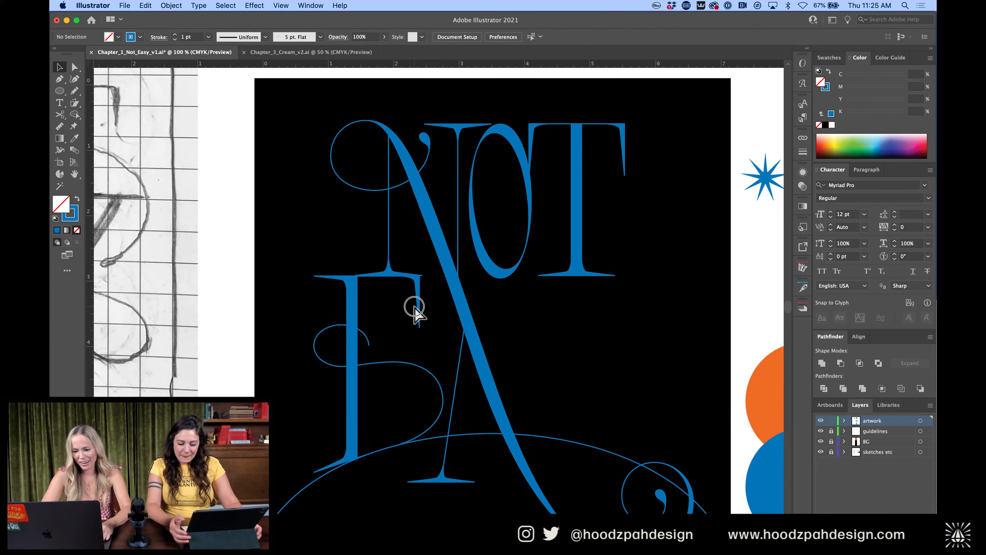
{"action": "left_click", "coordinate": [419, 310]}
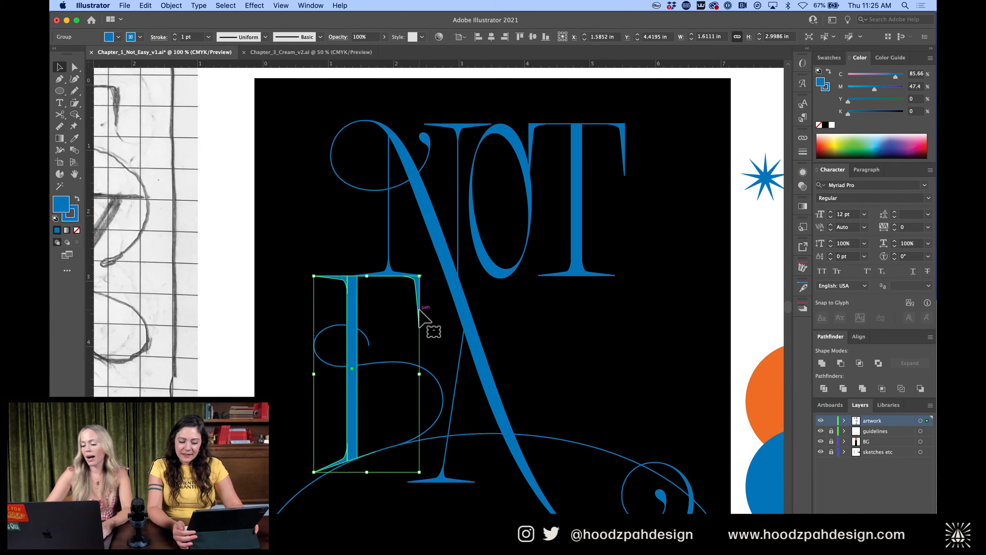
Duplicate the E's swash path in front of itself and offset the copy downward to Y 4.697 in
{"action": "key", "text": "super+minus"}
{"action": "key", "text": "super+equal"}
{"action": "key", "text": "super+equal"}
{"action": "left_click", "coordinate": [476, 280]}
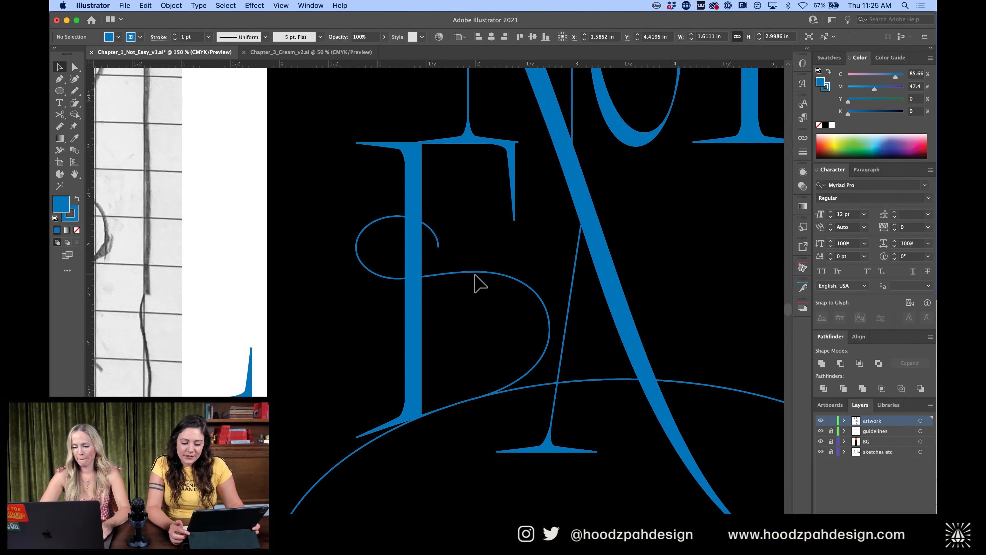
{"action": "left_click", "coordinate": [472, 270]}
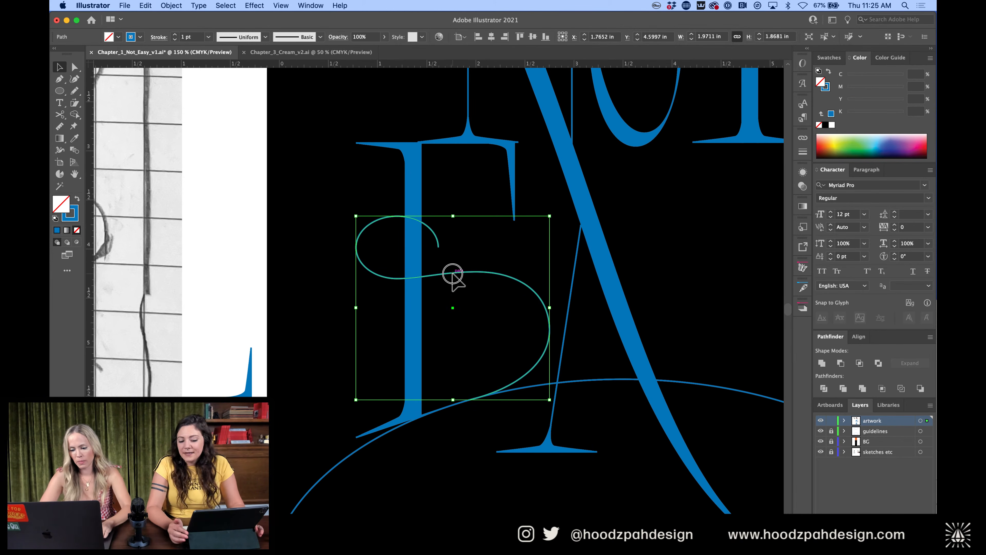
{"action": "left_click_drag", "start_coordinate": [453, 274], "coordinate": [452, 286]}
{"action": "key", "text": "cmd+z"}
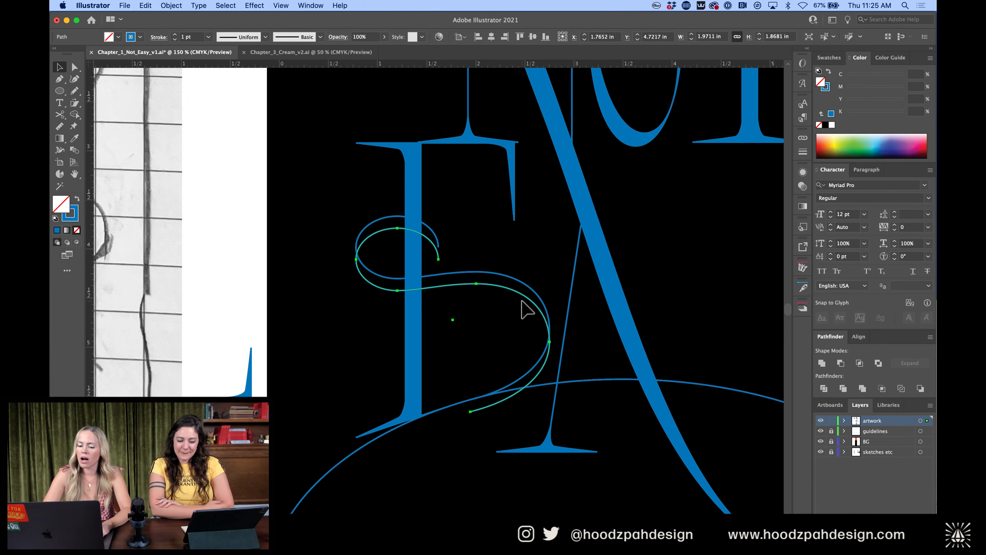
{"action": "key", "text": "super+f"}
{"action": "key", "text": "shift+Down"}
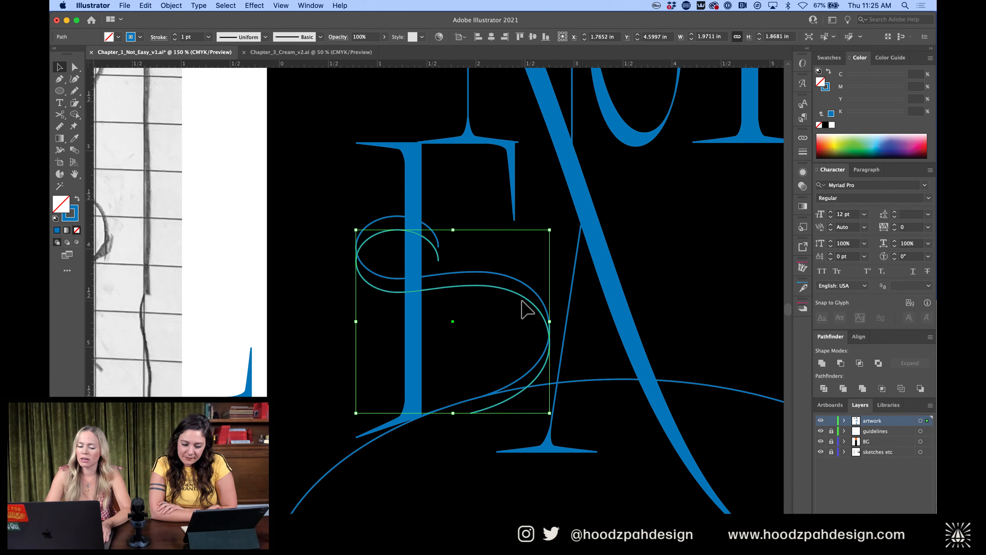
{"action": "key", "text": "Up"}
{"action": "key", "text": "Up"}
{"action": "key", "text": "Up"}
Rotate the lower swash copy slightly clockwise and nudge it to about X 1.74 in, Y 4.68 in
{"action": "key", "text": "a"}
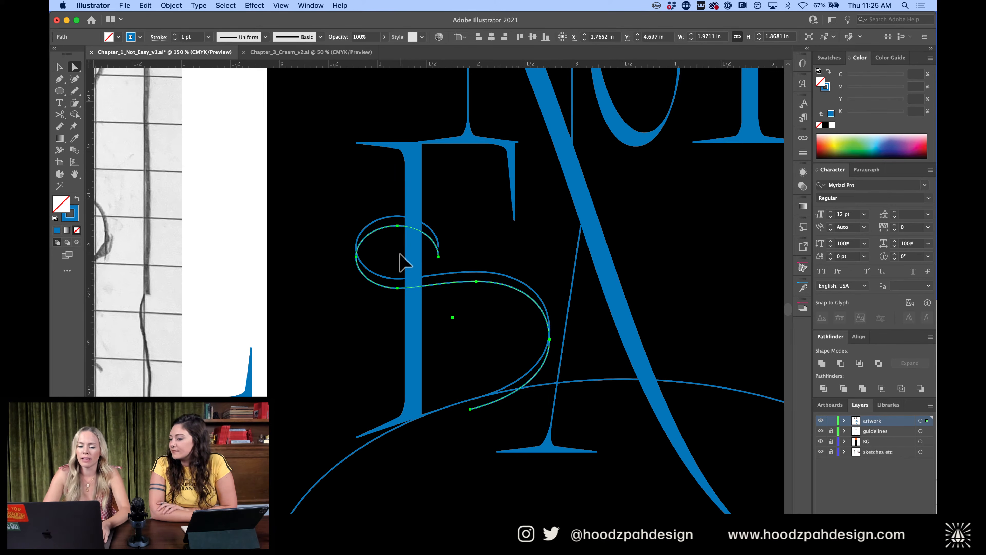
{"action": "left_click", "coordinate": [356, 257]}
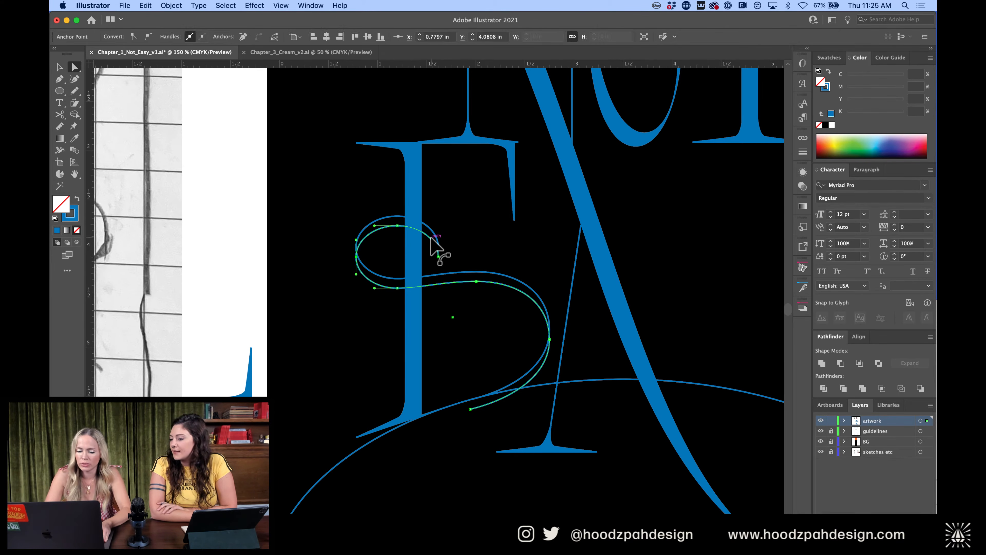
{"action": "key", "text": "v"}
{"action": "left_click", "coordinate": [517, 247]}
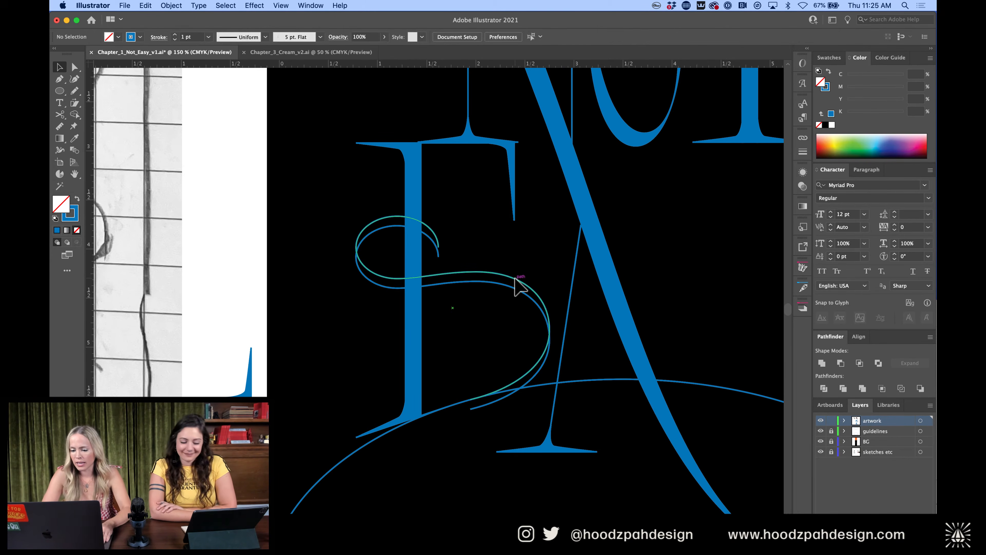
{"action": "left_click", "coordinate": [514, 288]}
{"action": "left_click_drag", "start_coordinate": [554, 224], "coordinate": [557, 228]}
{"action": "key", "text": "Up"}
{"action": "key", "text": "Left"}
{"action": "key", "text": "Left"}
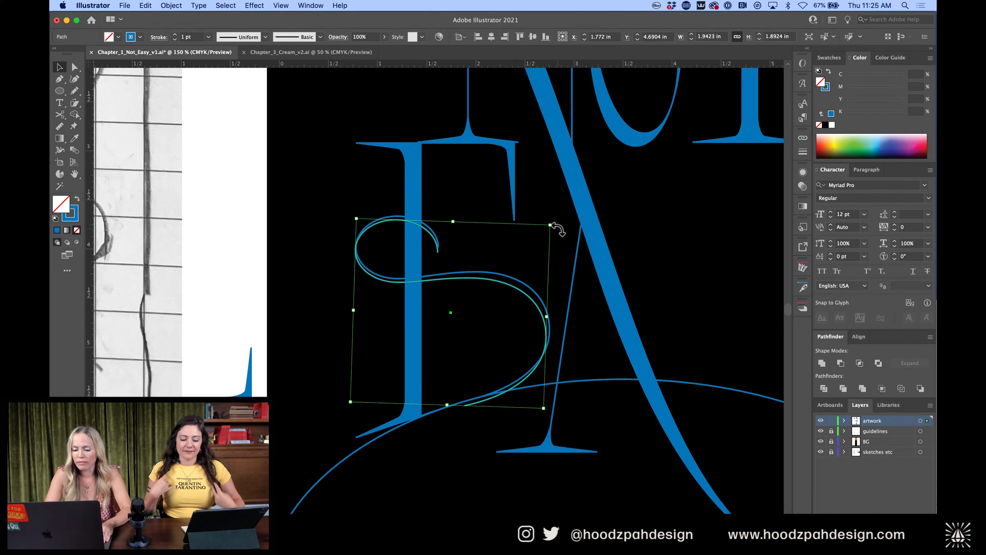
{"action": "key", "text": "Down"}
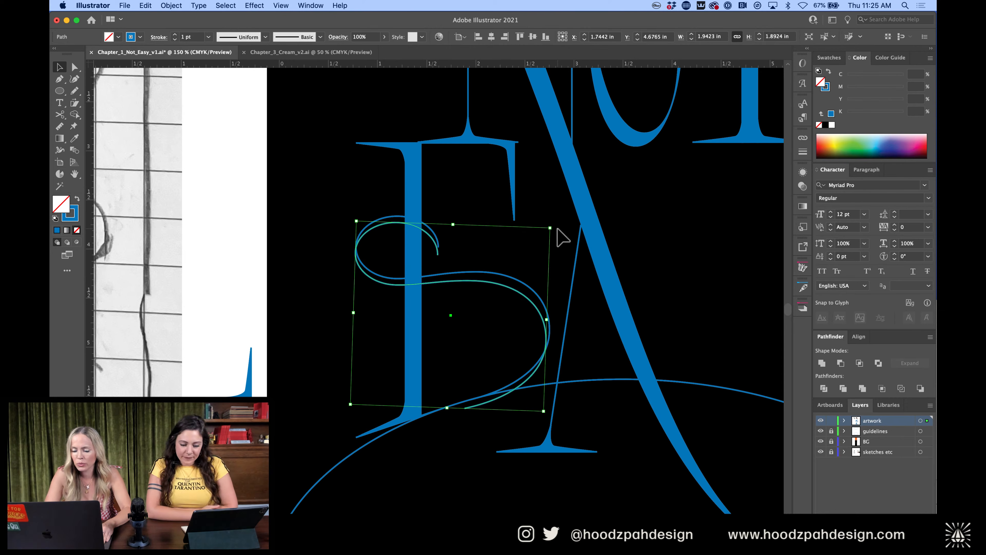
Cut the swash copy at its outermost curve anchor with the Scissors tool and delete the segment running down to the ellipse
{"action": "key", "text": "a"}
{"action": "left_click_drag", "start_coordinate": [547, 341], "coordinate": [546, 341]}
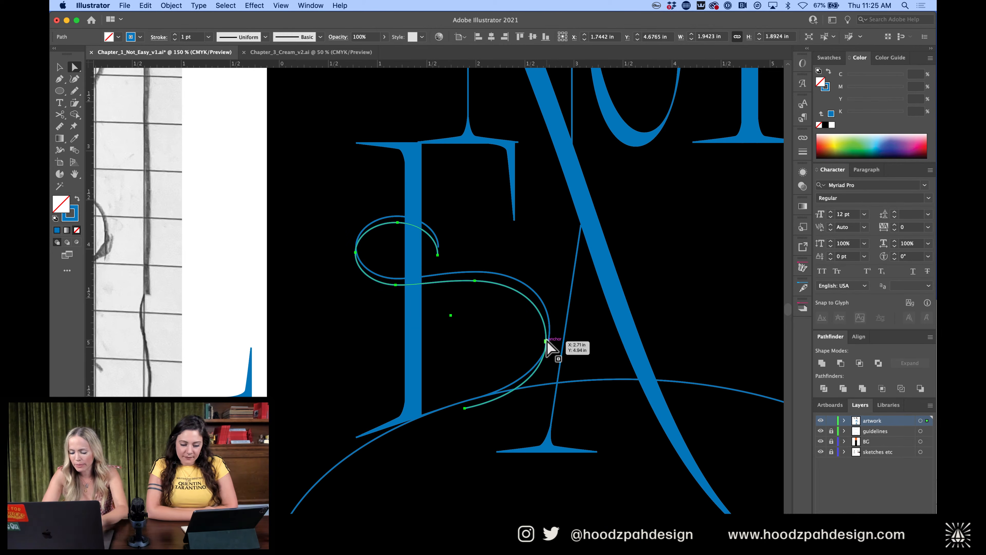
{"action": "key", "text": "c"}
{"action": "left_click", "coordinate": [545, 340]}
{"action": "key", "text": "v"}
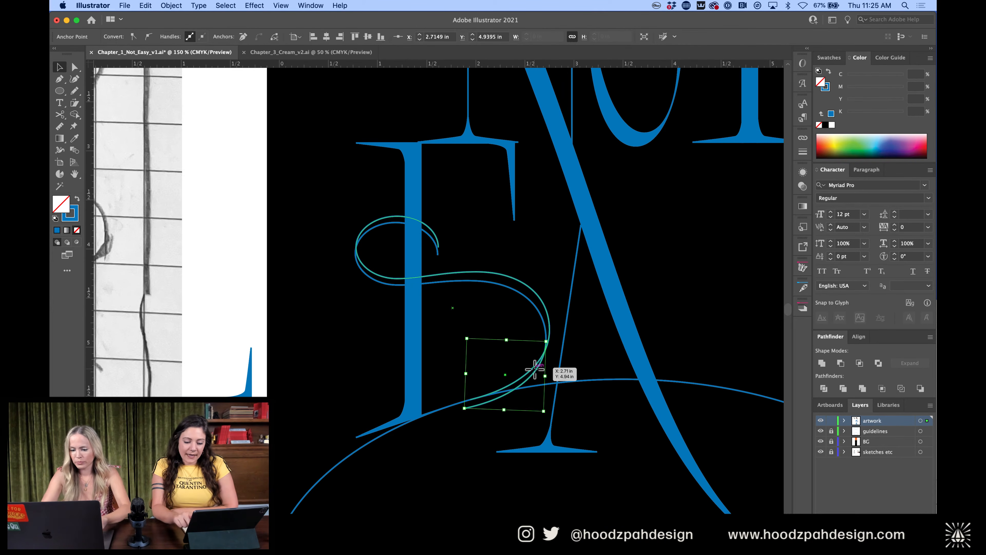
{"action": "key", "text": "Delete"}
Cut the swash copy at the far edge of its small loop and delete the upper loop portion
{"action": "scroll", "coordinate": [535, 369], "scroll_direction": "down", "scroll_amount": 5}
{"action": "scroll", "coordinate": [535, 378], "scroll_direction": "up", "scroll_amount": 8}
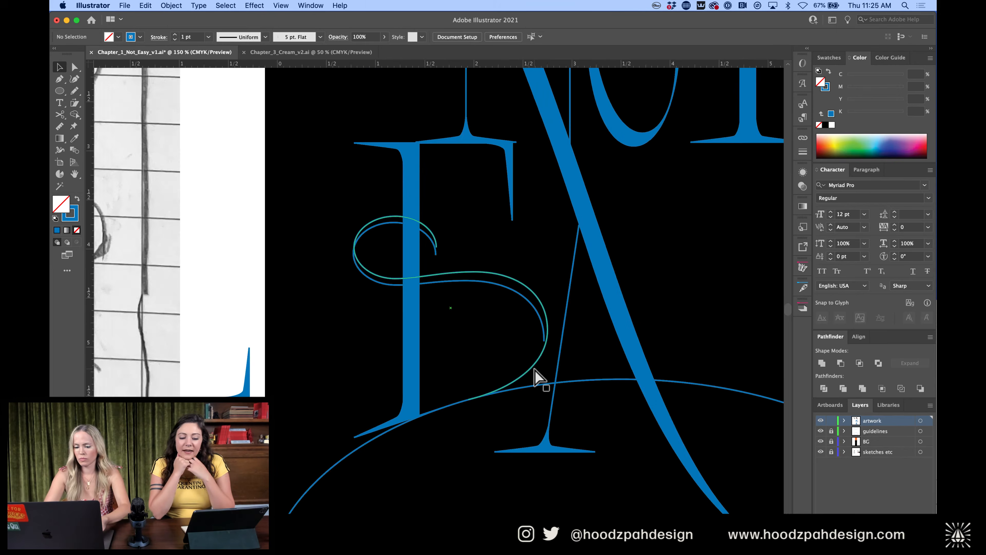
{"action": "left_click", "coordinate": [582, 358]}
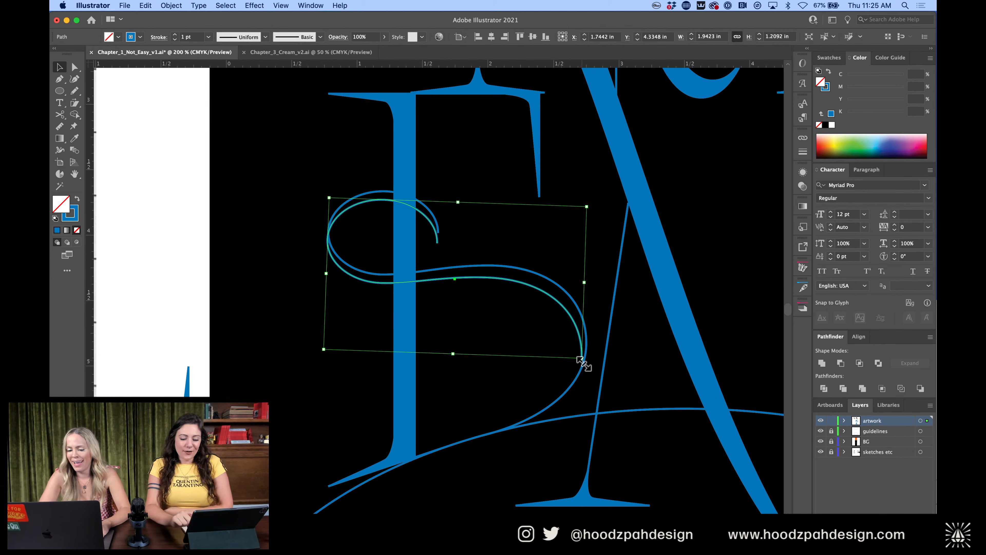
{"action": "left_click", "coordinate": [512, 324]}
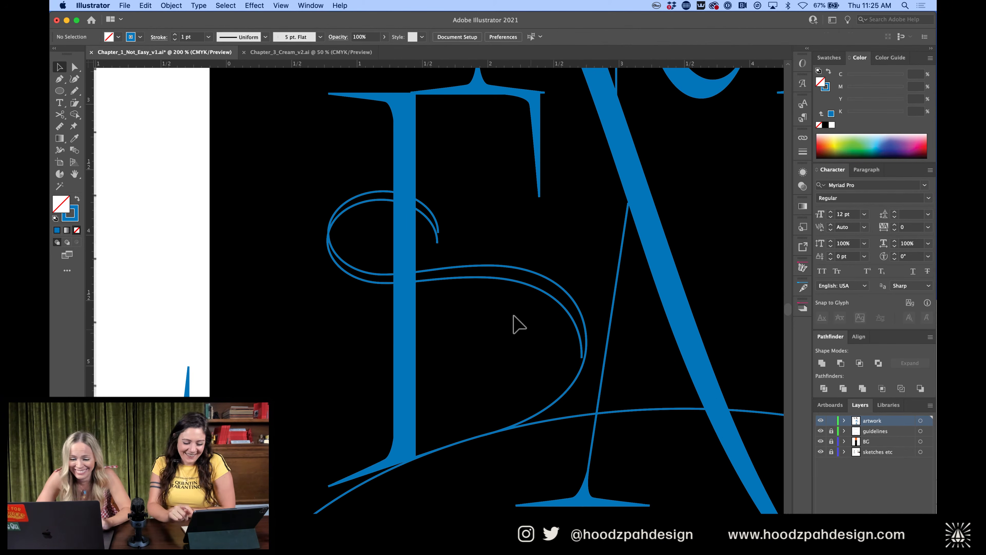
{"action": "left_click", "coordinate": [344, 211]}
{"action": "key", "text": "c"}
{"action": "left_click", "coordinate": [327, 240]}
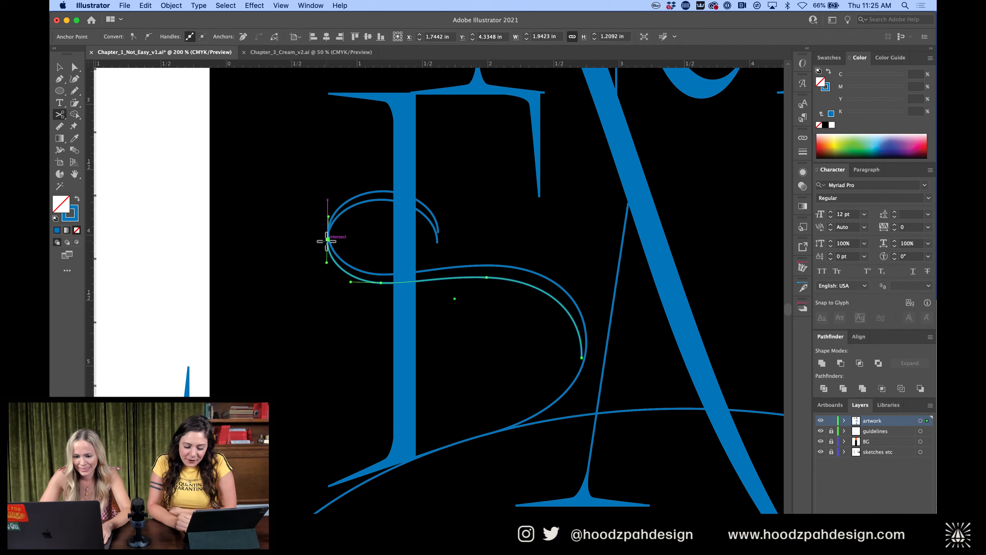
{"action": "key", "text": "a"}
{"action": "left_click", "coordinate": [371, 202]}
{"action": "key", "text": "Delete"}
{"action": "key", "text": "Delete"}
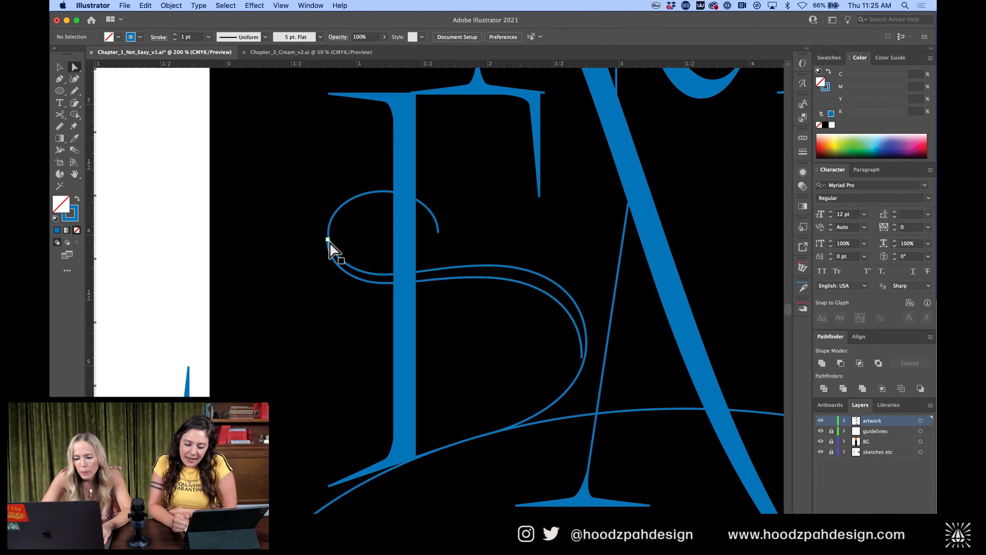
Join the copy's cut end to the original loop's edge, shift its lowest anchor to X 1.251 in, and lengthen that anchor's handle toward the loop
{"action": "left_click_drag", "start_coordinate": [327, 240], "coordinate": [328, 262]}
{"action": "left_click", "coordinate": [379, 282]}
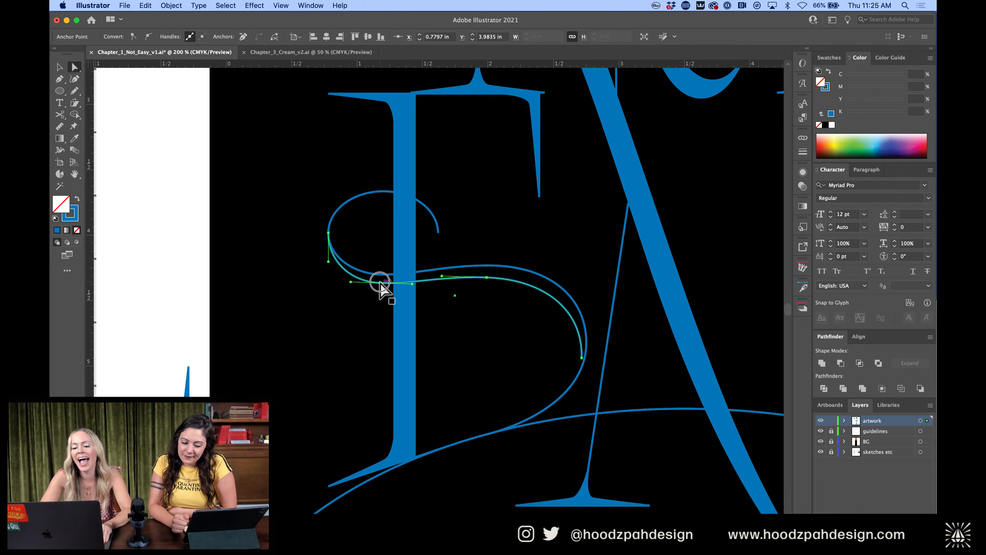
{"action": "key", "text": "shift+Right"}
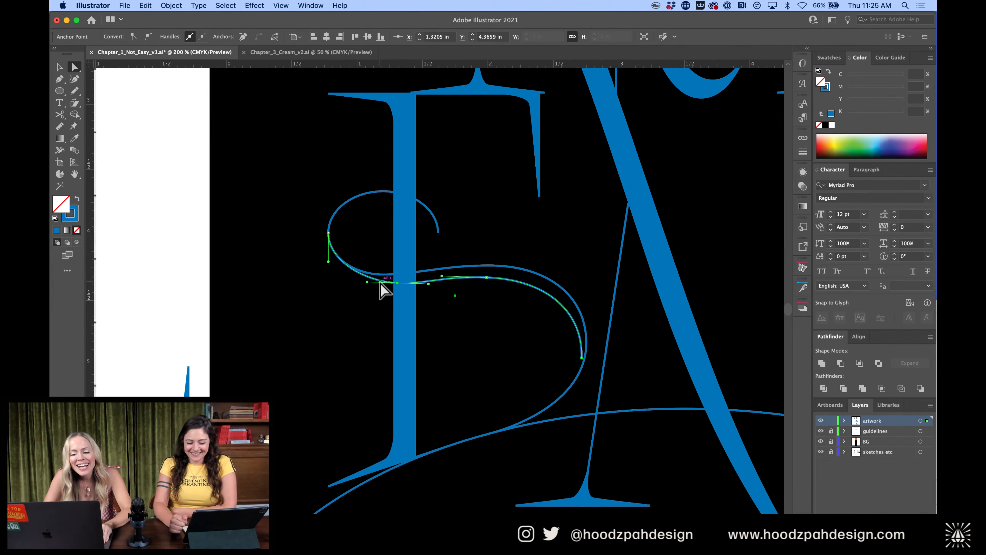
{"action": "key", "text": "Left"}
{"action": "key", "text": "Left"}
{"action": "key", "text": "Left"}
{"action": "left_click_drag", "start_coordinate": [360, 281], "coordinate": [351, 282]}
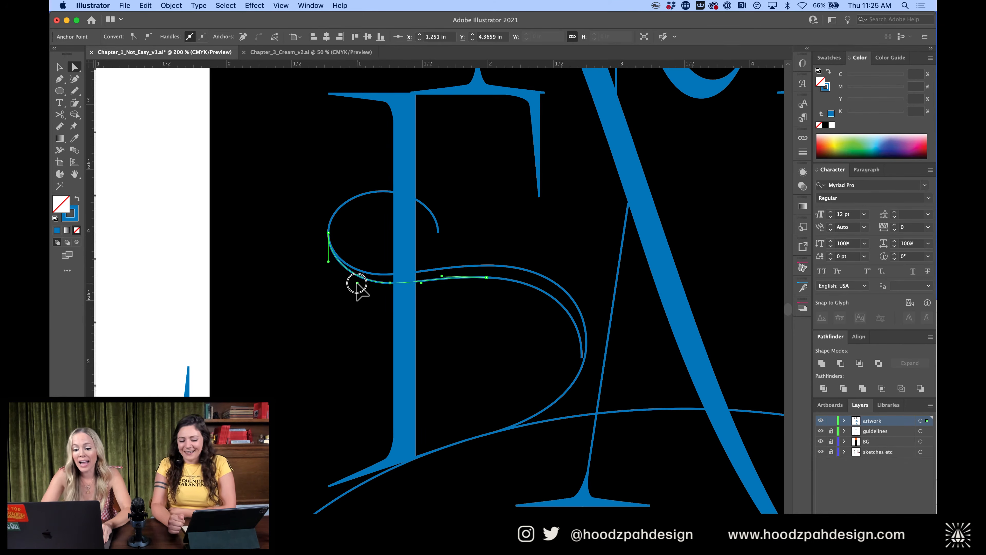
Move the inner swash curve's open end anchor inside the outer curve, to X 2.6593 in, Y 4.8539 in
{"action": "left_click", "coordinate": [454, 291]}
{"action": "left_click", "coordinate": [473, 277], "text": "alt"}
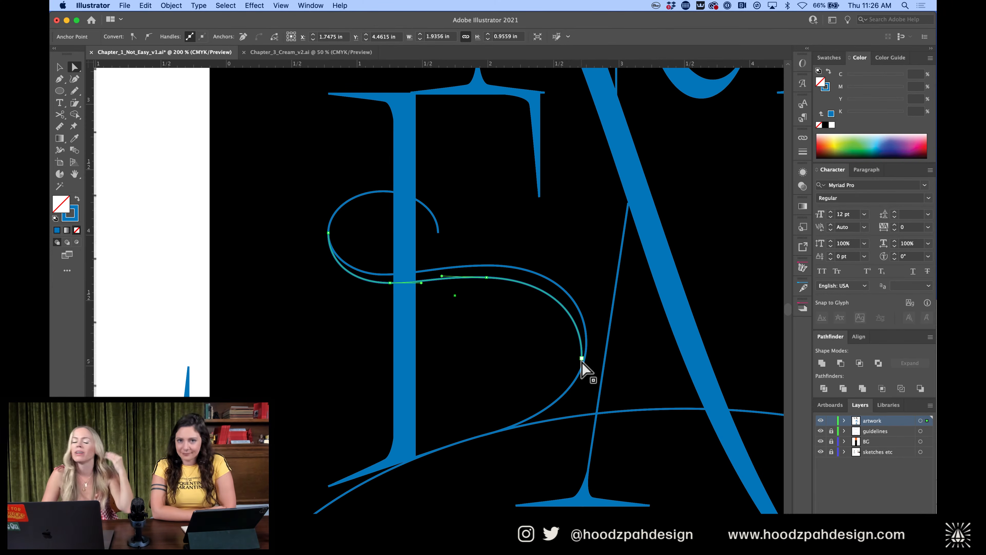
{"action": "key", "text": "super+equal"}
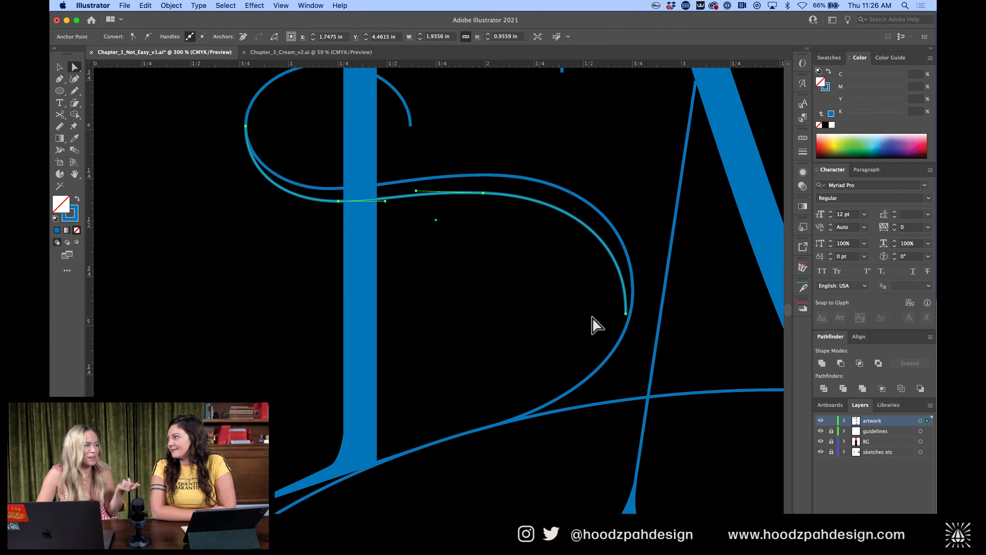
{"action": "key", "text": "v"}
{"action": "left_click", "coordinate": [631, 268]}
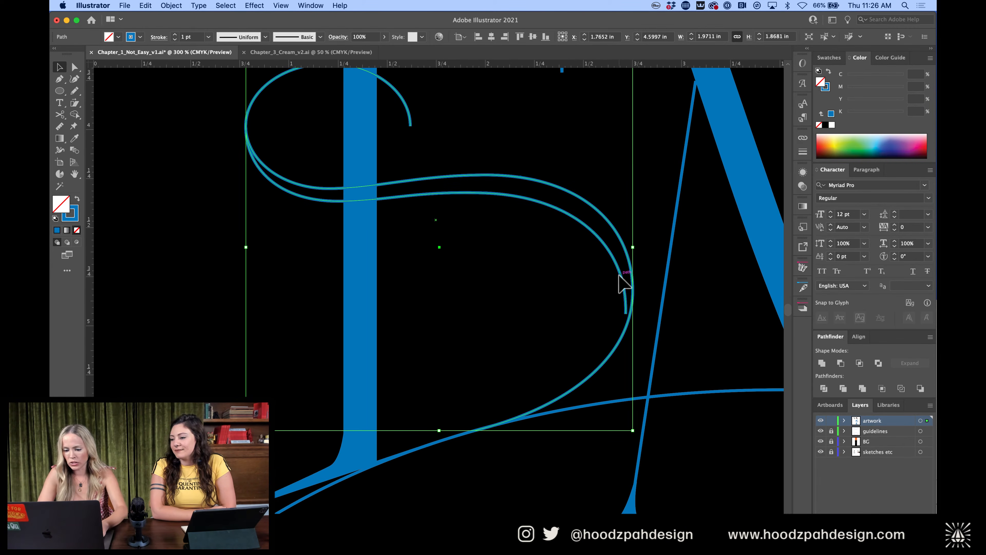
{"action": "key", "text": "a"}
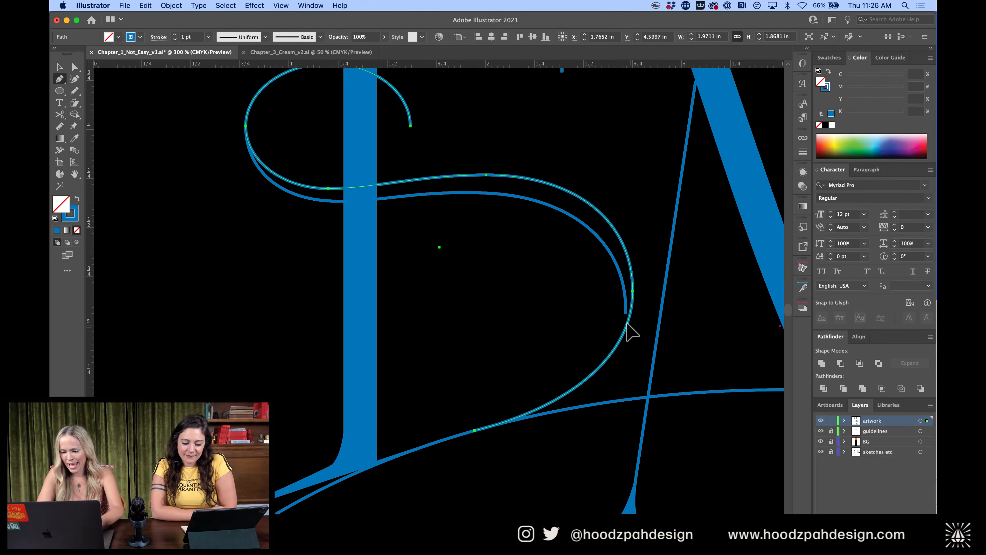
{"action": "left_click", "coordinate": [626, 314]}
{"action": "left_click_drag", "start_coordinate": [626, 314], "coordinate": [626, 297]}
{"action": "left_click_drag", "start_coordinate": [628, 226], "coordinate": [623, 242]}
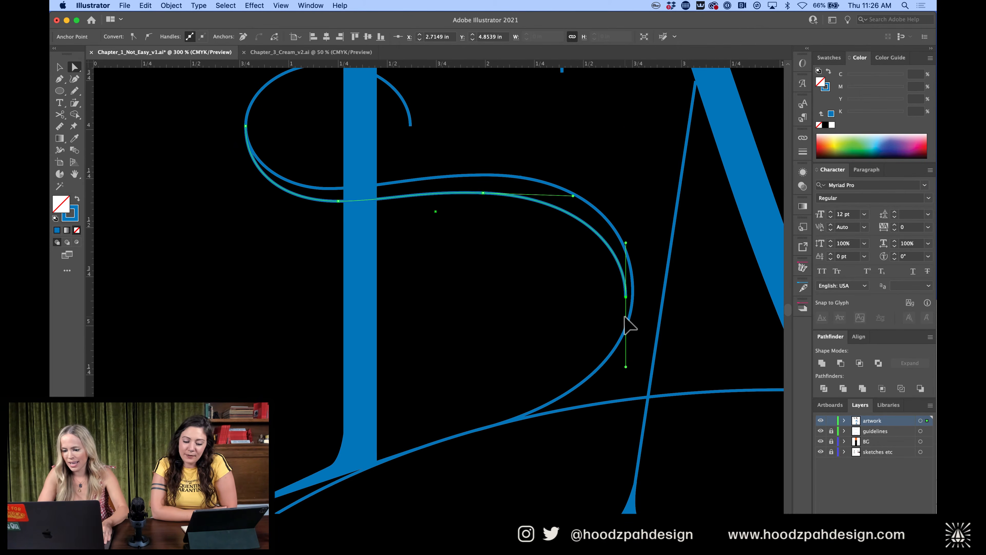
{"action": "key", "text": "Left"}
{"action": "key", "text": "Left"}
{"action": "key", "text": "Left"}
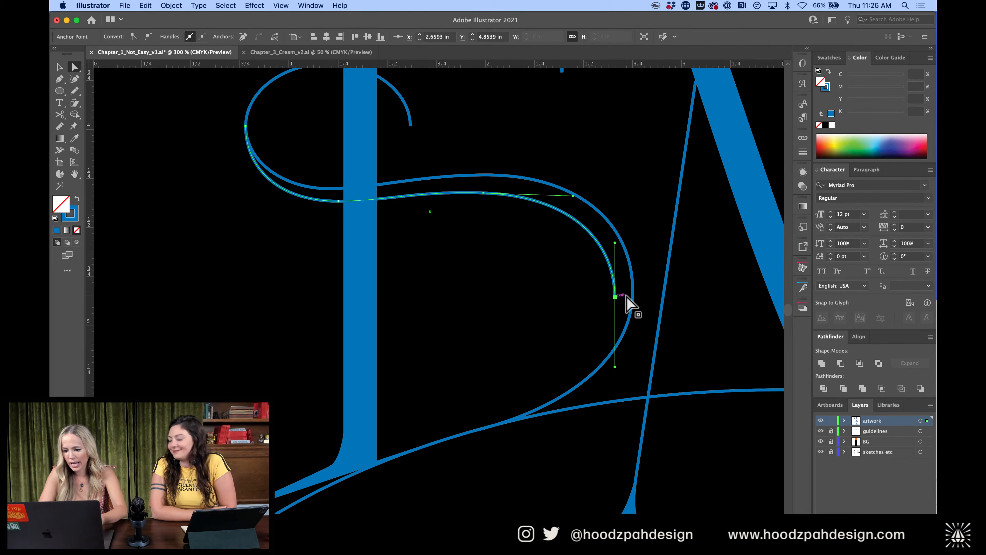
Extend the inner curve with the Pen tool to the ellipse at X 2.0713 in, Y 5.4983 in, and connect it to the outer curve's end anchor
{"action": "key", "text": "p"}
{"action": "left_click", "coordinate": [615, 297]}
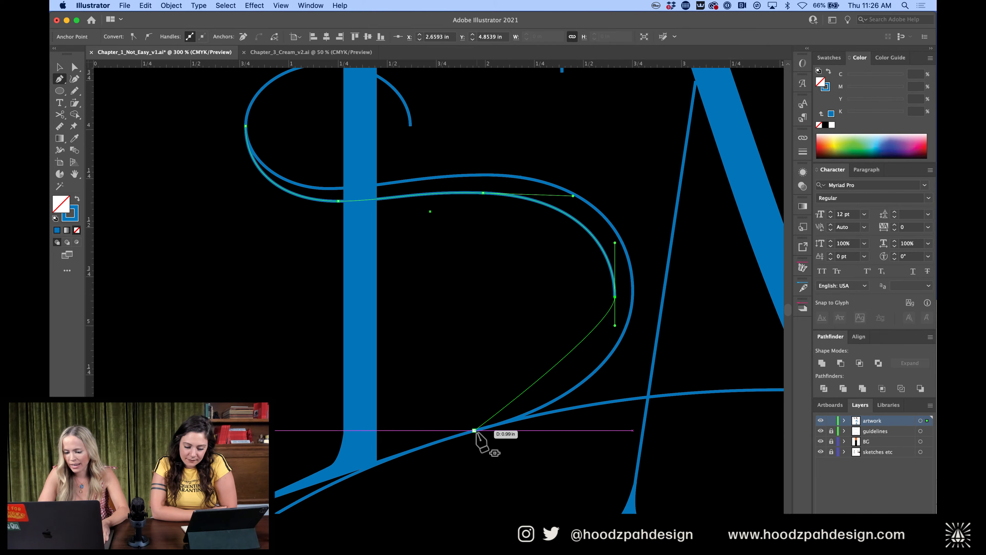
{"action": "left_click_drag", "start_coordinate": [500, 423], "coordinate": [403, 450]}
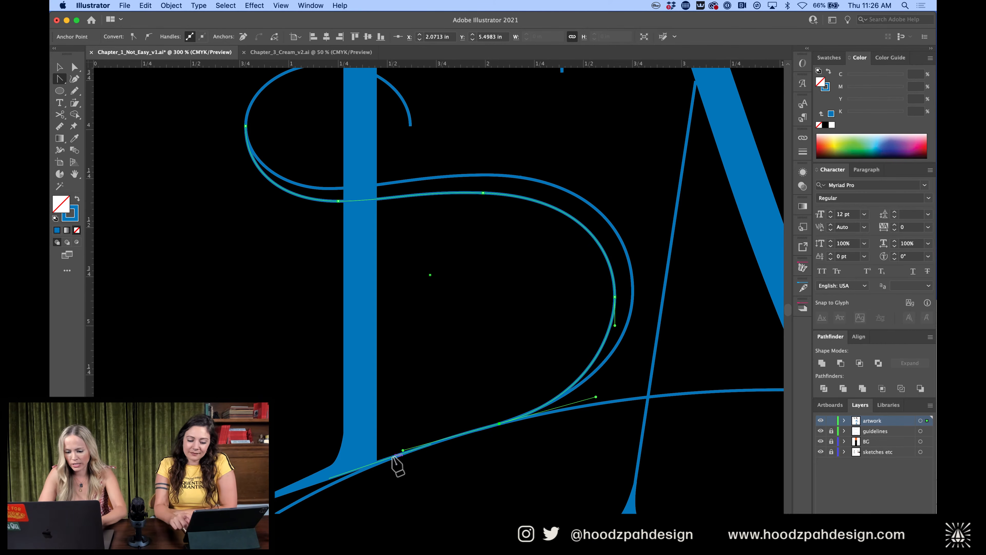
{"action": "left_click", "coordinate": [402, 451], "text": "alt"}
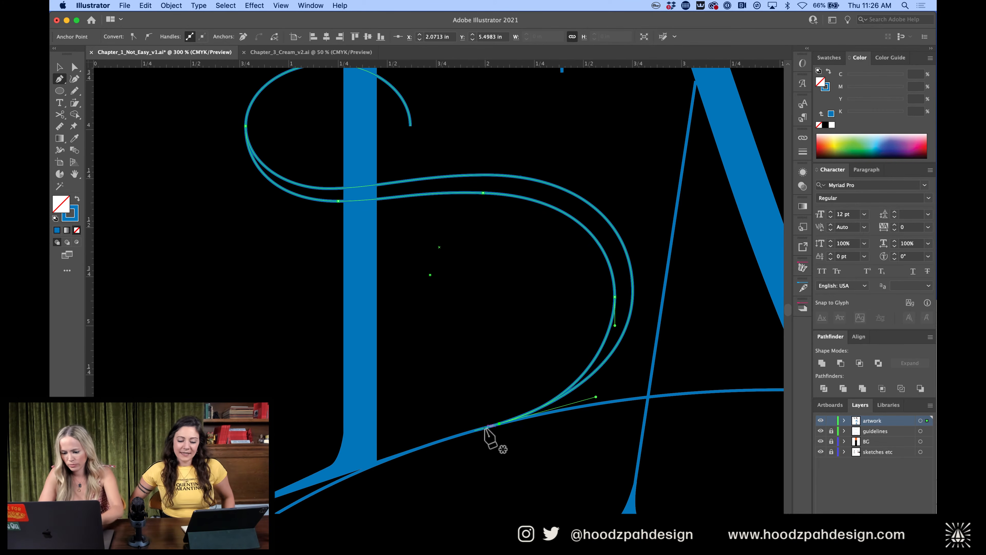
{"action": "left_click", "coordinate": [475, 430]}
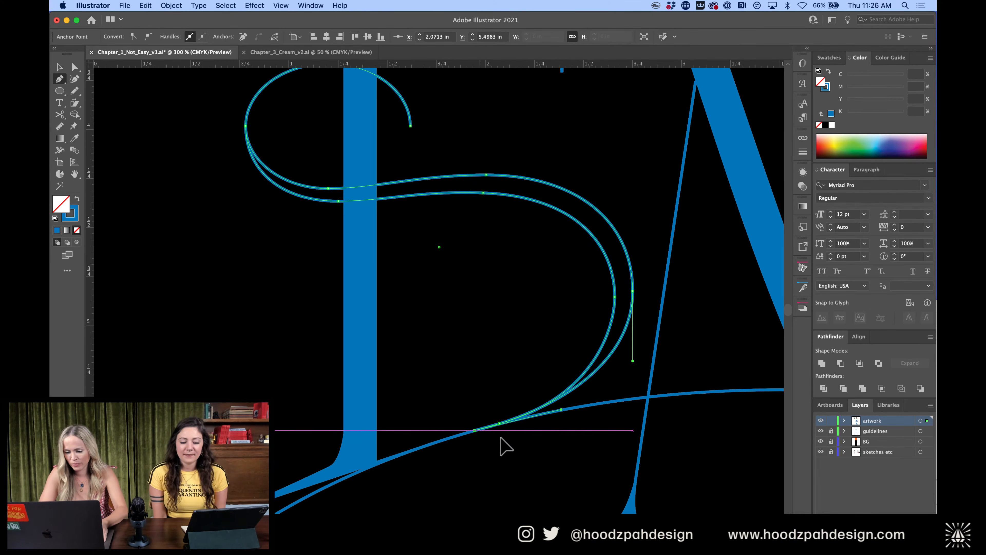
Check that both swash curves move together as one path by nudging them up and back down
{"action": "key", "text": "v"}
{"action": "key", "text": "super+shift+a"}
{"action": "left_click_drag", "start_coordinate": [610, 176], "coordinate": [548, 259]}
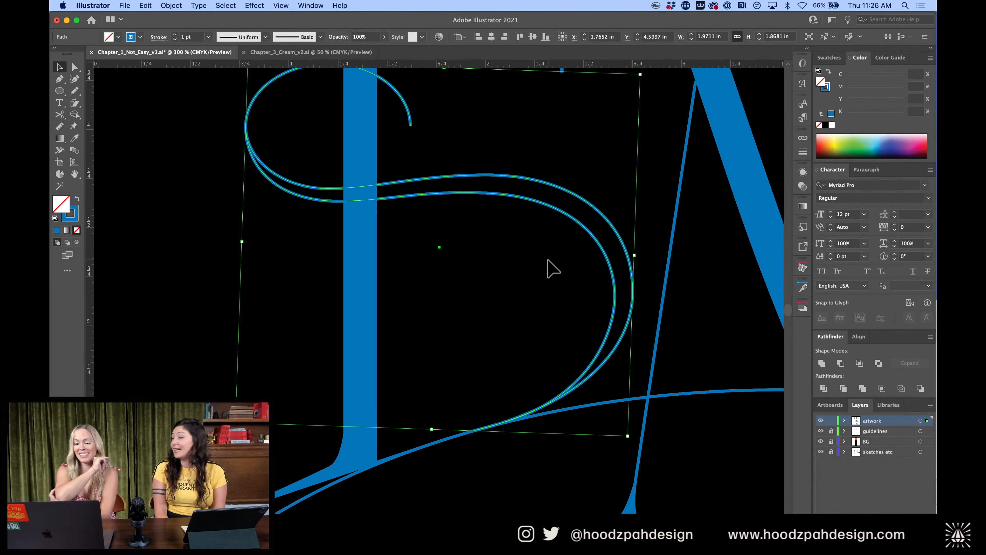
{"action": "key", "text": "super+minus"}
{"action": "key", "text": "super+minus"}
{"action": "key", "text": "super+equal"}
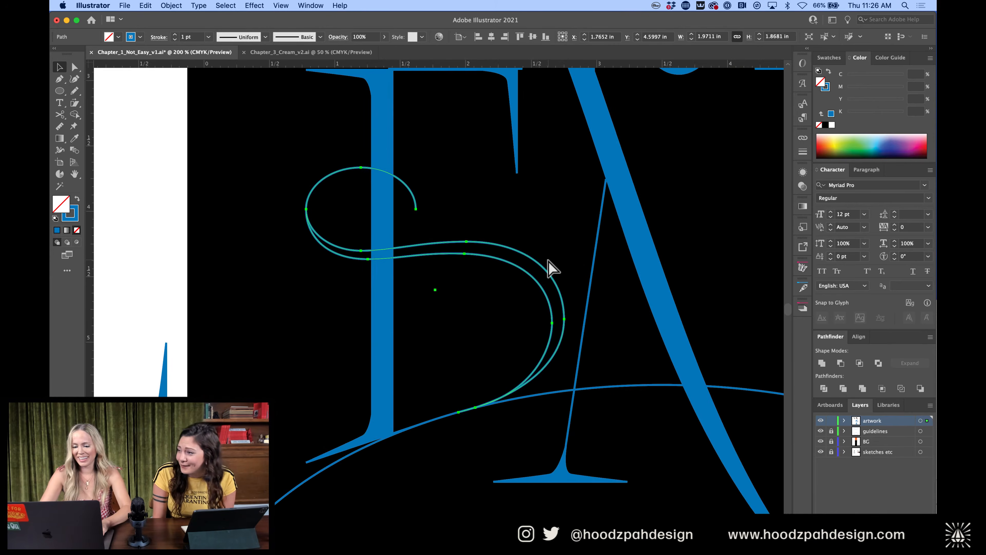
{"action": "left_click", "coordinate": [502, 235]}
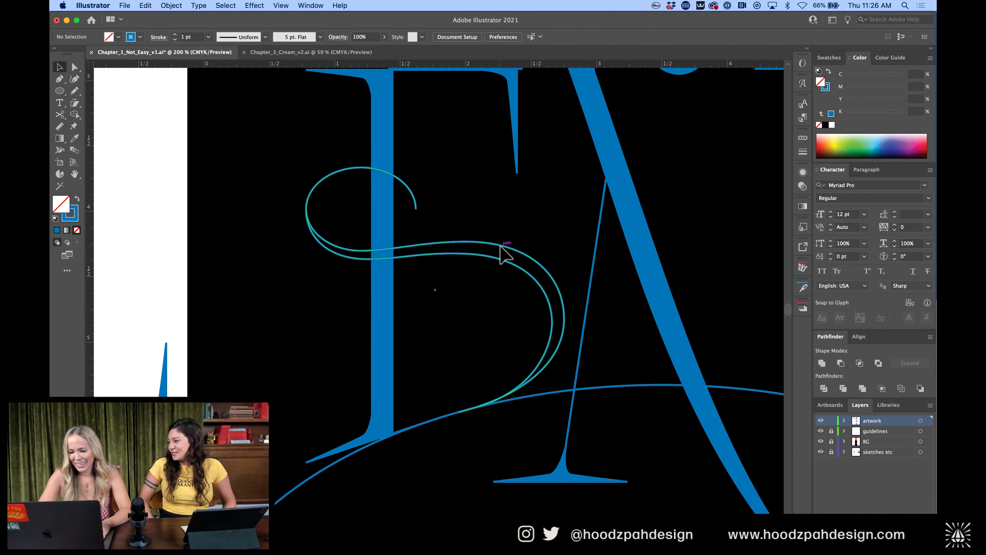
{"action": "left_click", "coordinate": [500, 246]}
{"action": "key", "text": "shift+Up"}
{"action": "key", "text": "shift+Down"}
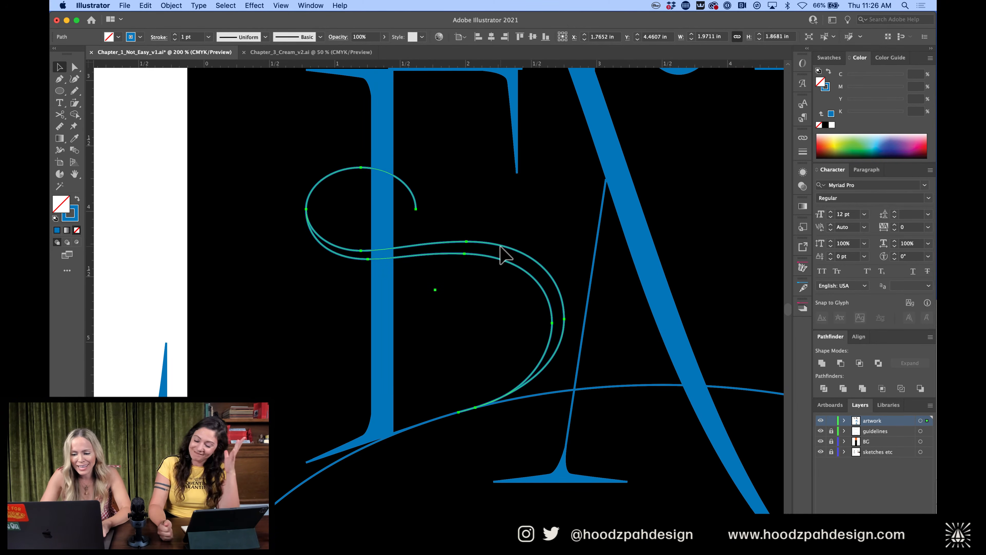
{"action": "double_click", "coordinate": [510, 249]}
{"action": "key", "text": "shift+Up"}
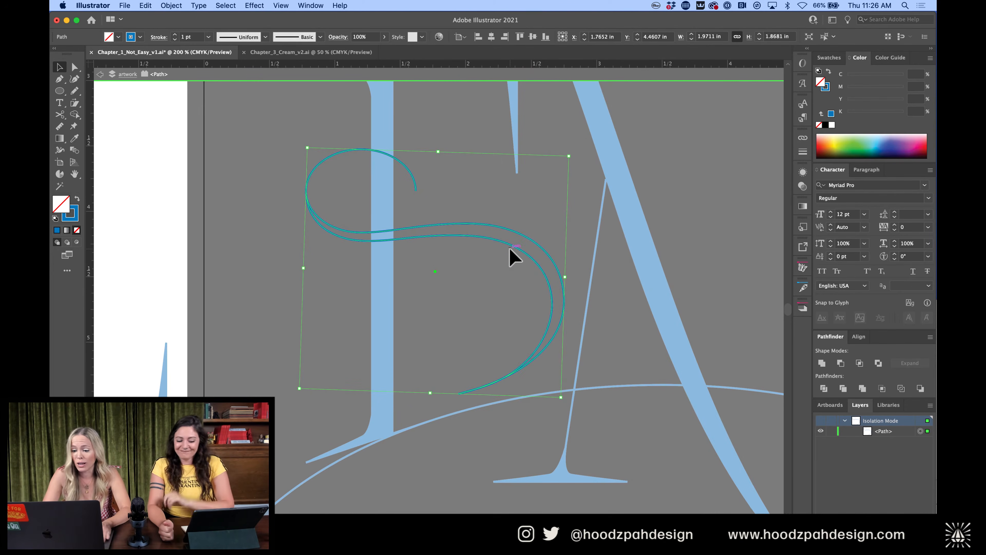
{"action": "key", "text": "shift+Down"}
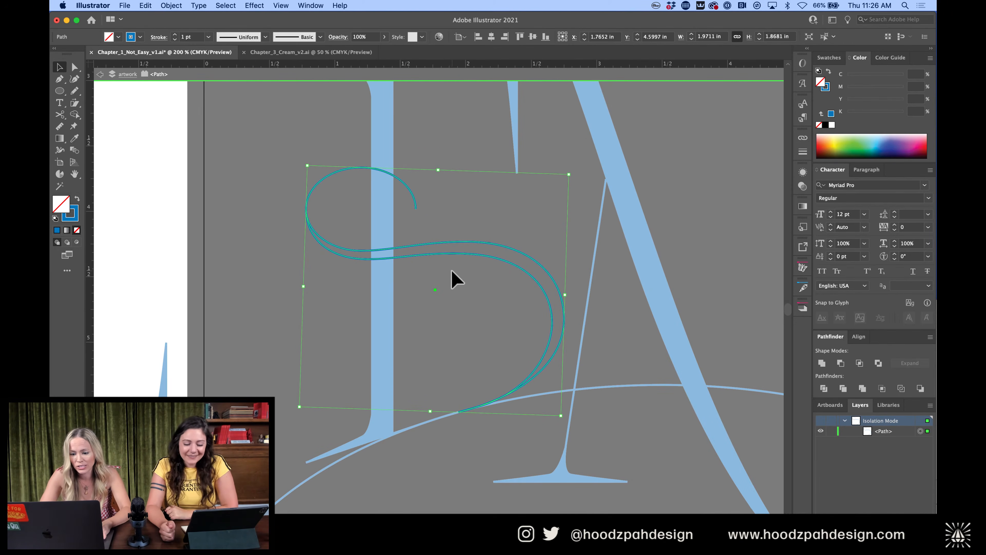
Try raising the upper loop's end and top anchors, undo the move, and leave isolation mode
{"action": "key", "text": "a"}
{"action": "left_click", "coordinate": [416, 208]}
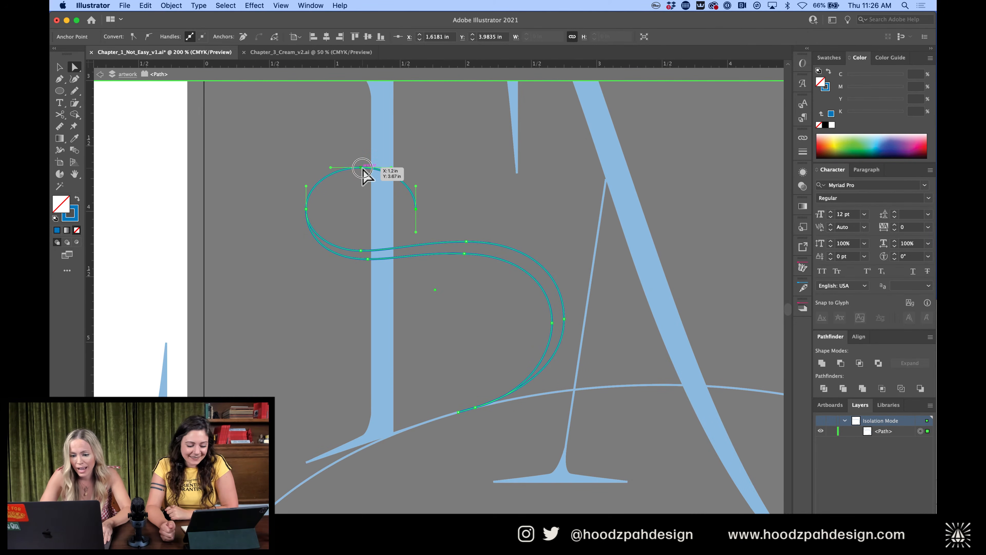
{"action": "left_click", "coordinate": [362, 168], "text": "shift"}
{"action": "key", "text": "shift+Up"}
{"action": "key", "text": "super+z"}
{"action": "left_click", "coordinate": [471, 189]}
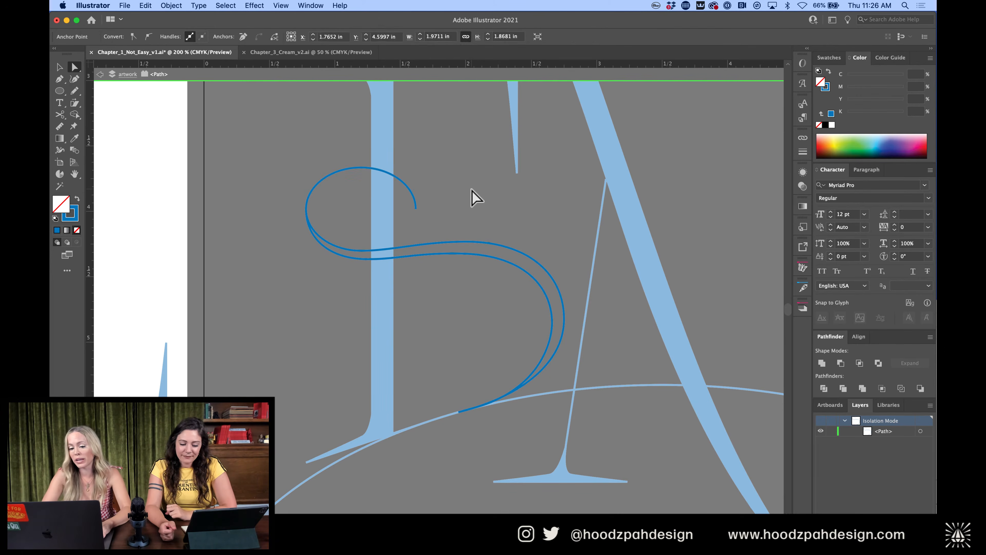
{"action": "key", "text": "super+minus"}
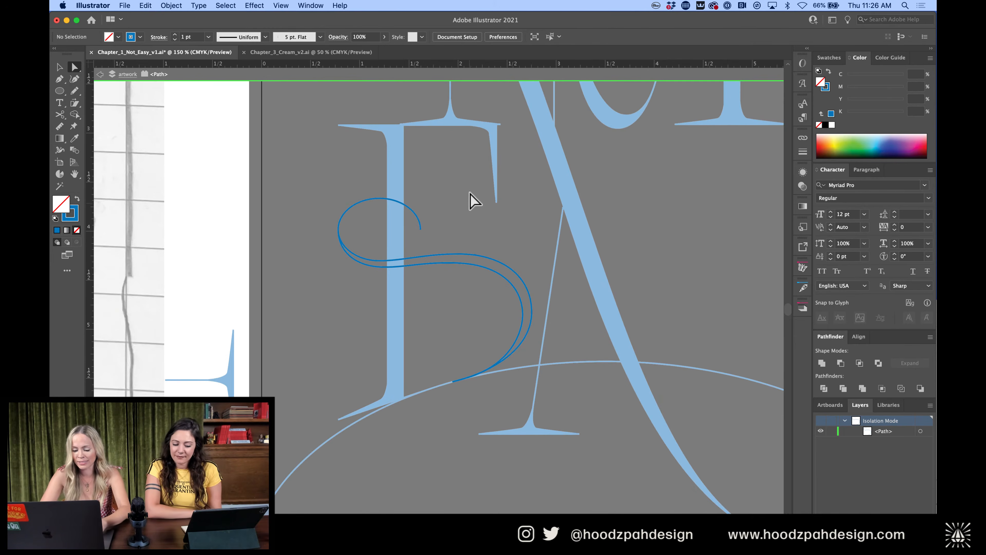
{"action": "key", "text": "v"}
{"action": "key", "text": "Escape"}
Try to cut the swash path with the Scissors tool at the upper loop's outer edge, and undo the cut
{"action": "left_click", "coordinate": [521, 300]}
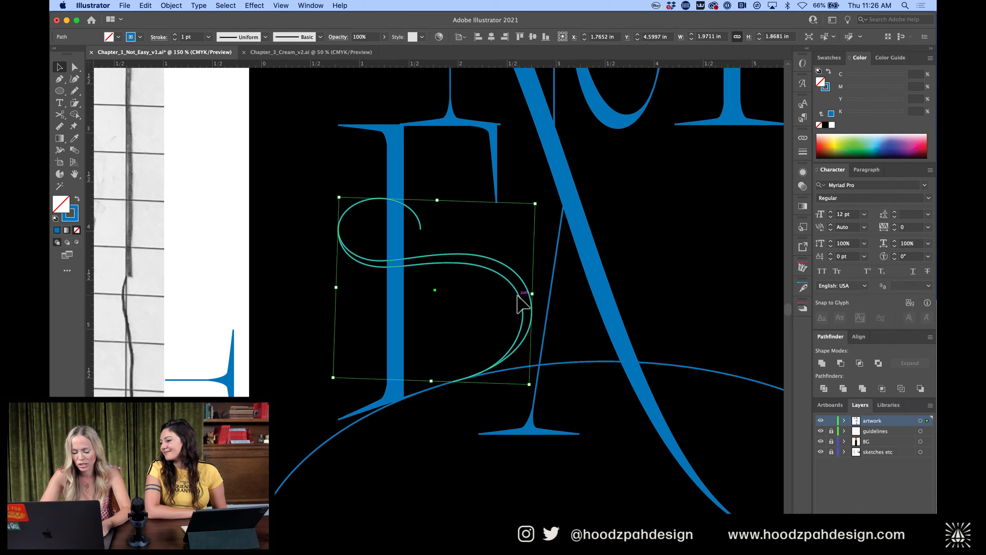
{"action": "key", "text": "super+equal"}
{"action": "key", "text": "super+equal"}
{"action": "key", "text": "c"}
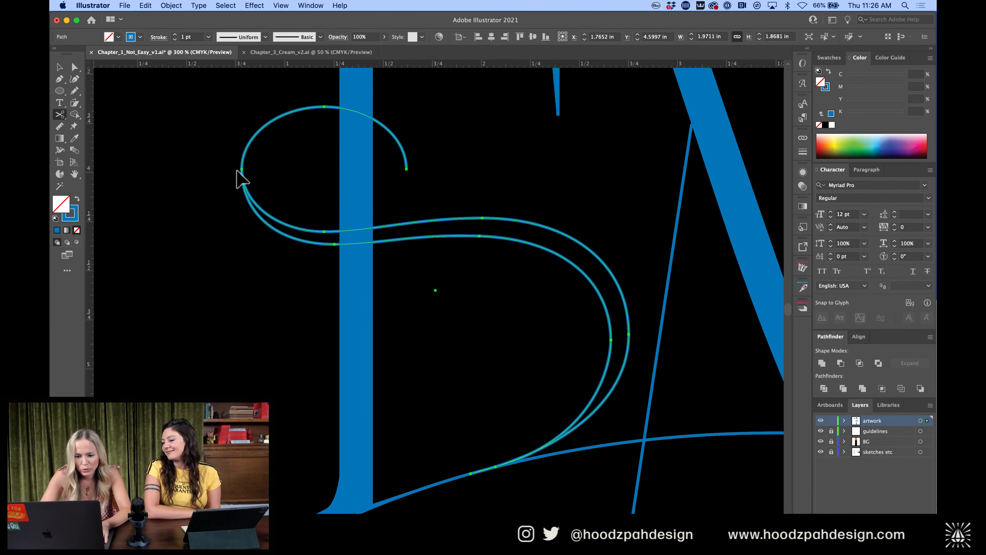
{"action": "left_click", "coordinate": [242, 169]}
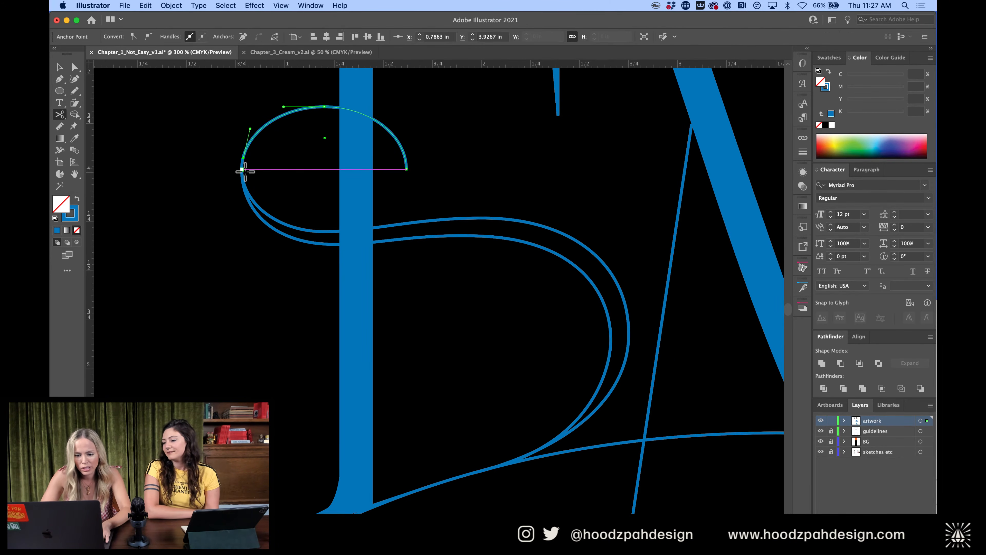
{"action": "key", "text": "super+z"}
Pull the lower curve's loop-edge anchor out to X 0.6407 in and cut the upper loop at its own outer edge anchor with the Scissors tool
{"action": "key", "text": "a"}
{"action": "left_click_drag", "start_coordinate": [242, 169], "coordinate": [215, 169]}
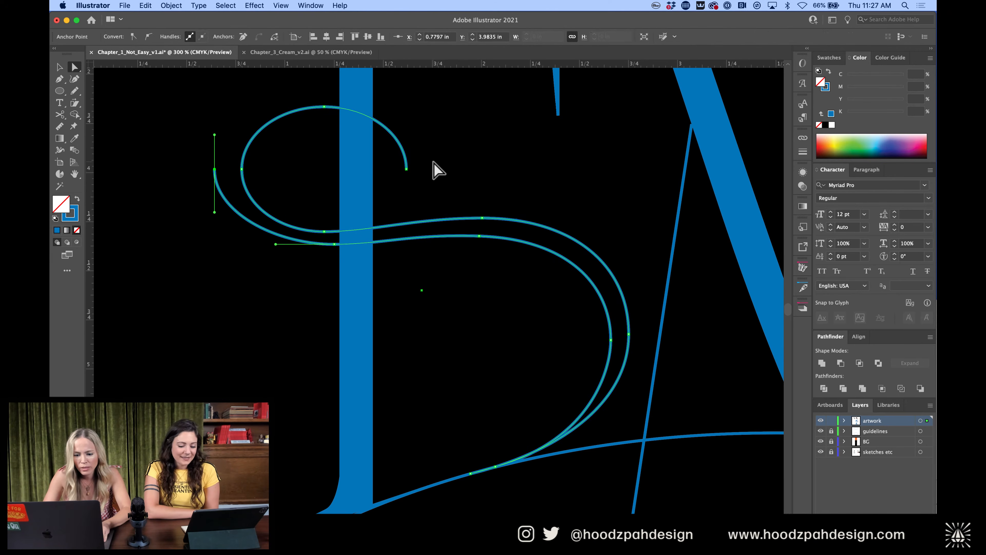
{"action": "key", "text": "c"}
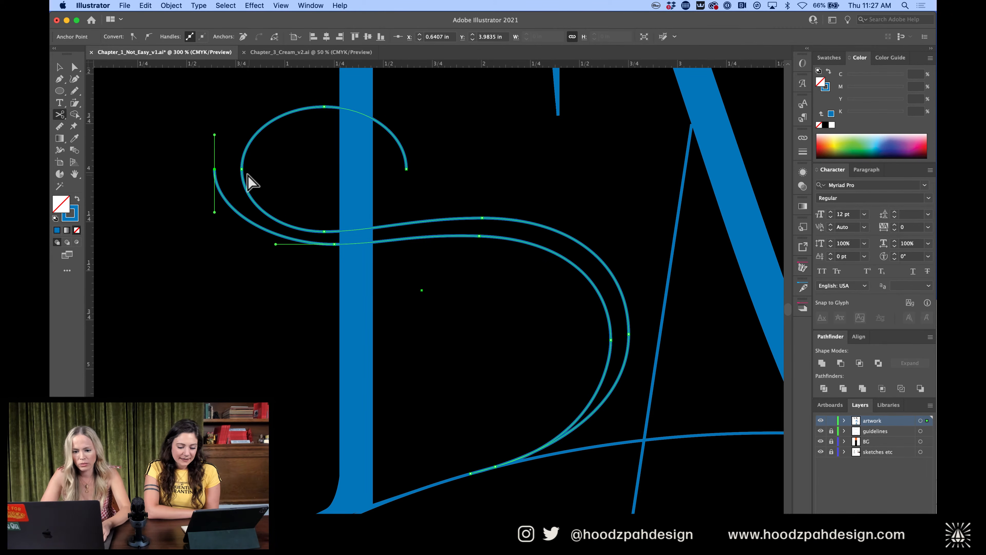
{"action": "left_click", "coordinate": [242, 169]}
Move the pulled-out anchor back onto the loop's edge at X 0.7797 in, Y 3.9835 in
{"action": "key", "text": "a"}
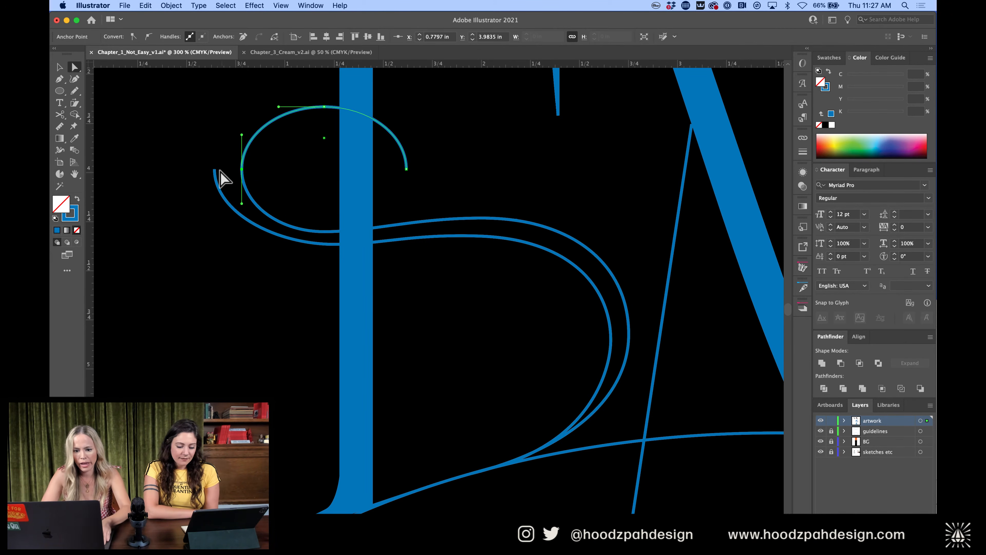
{"action": "left_click", "coordinate": [214, 170]}
{"action": "key", "text": "shift+Right"}
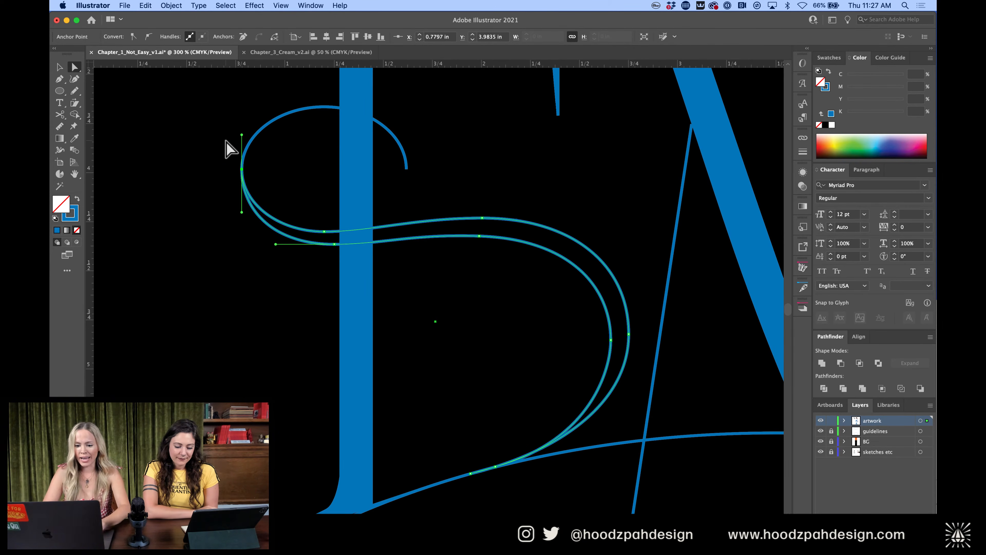
Fill the area between the two swash curves with solid blue and deselect it
{"action": "key", "text": "v"}
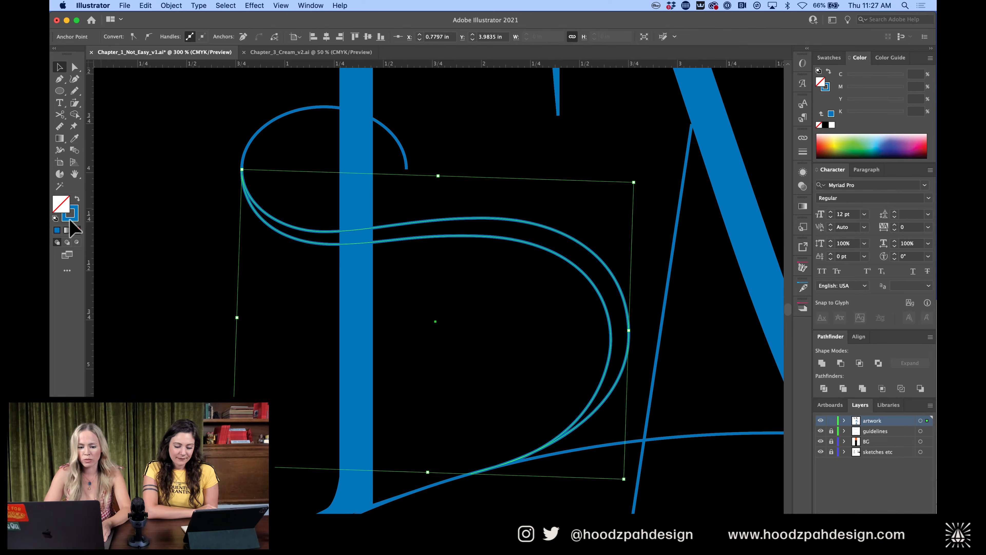
{"action": "left_click", "coordinate": [57, 230]}
{"action": "left_click", "coordinate": [276, 278]}
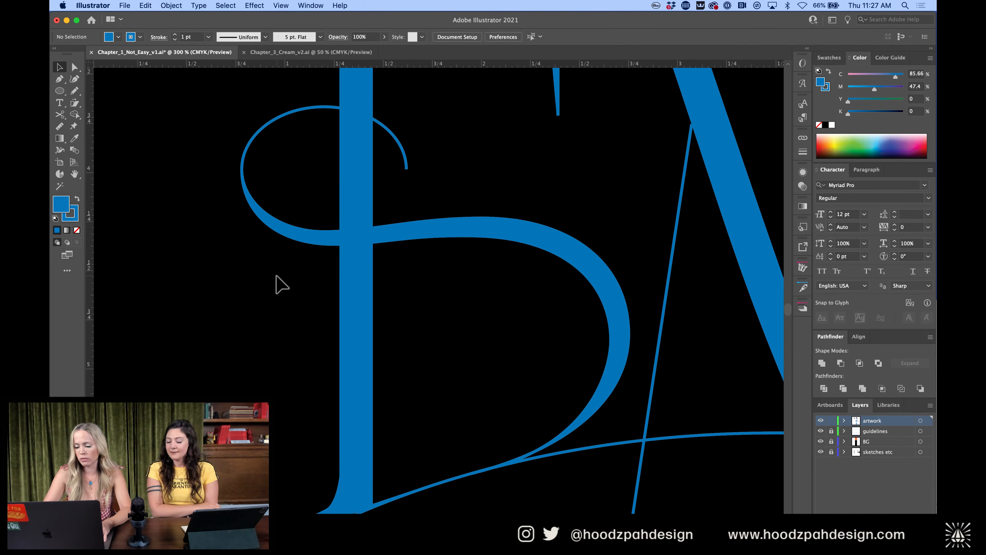
Examine the filled E swash in the context of the whole cover lettering and the pencil sketch
{"action": "key", "text": "super+minus"}
{"action": "key", "text": "super+minus"}
{"action": "key", "text": "super+minus"}
{"action": "key", "text": "super+minus"}
{"action": "key", "text": "super+minus"}
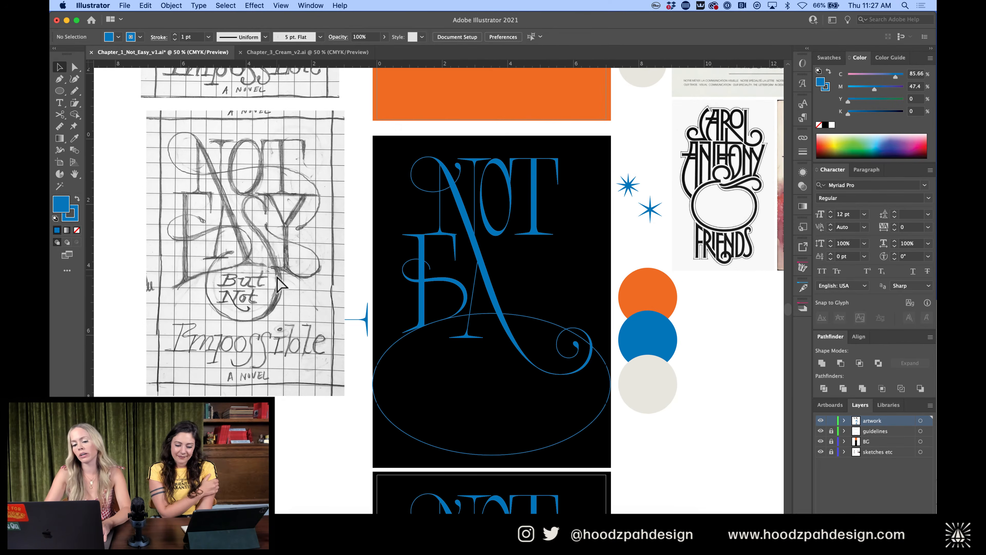
{"action": "key", "text": "super+minus"}
{"action": "key", "text": "super+equal"}
{"action": "key", "text": "super+equal"}
{"action": "key", "text": "super+equal"}
{"action": "key", "text": "super+equal"}
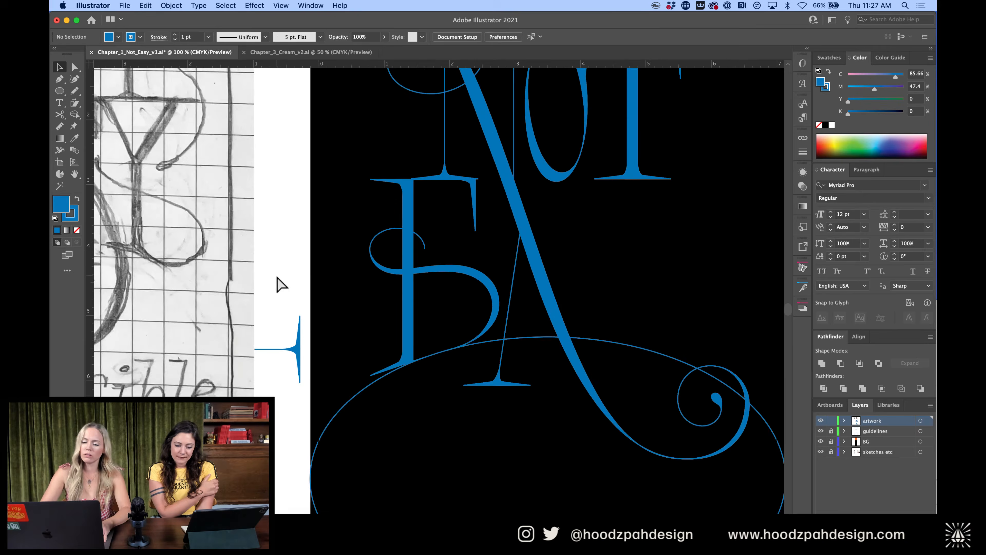
Shift the inner curve's outermost anchor outward to X 2.723 in, Y 4.9098 in to thin the swash there
{"action": "mouse_move", "coordinate": [517, 321]}
{"action": "left_mouse_down"}
{"action": "mouse_move", "coordinate": [523, 330]}
{"action": "mouse_move", "coordinate": [528, 323]}
{"action": "left_mouse_up"}
{"action": "key", "text": "super+equal"}
{"action": "key", "text": "super+equal"}
{"action": "key", "text": "super+equal"}
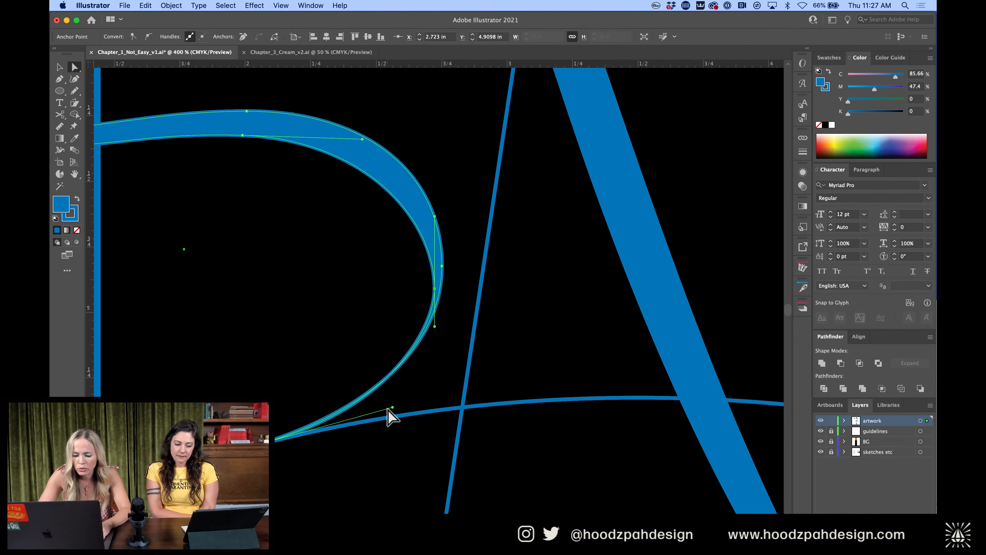
Adjust the handle of the inner curve's anchor on the ellipse, angling it slightly upward
{"action": "left_click", "coordinate": [365, 420]}
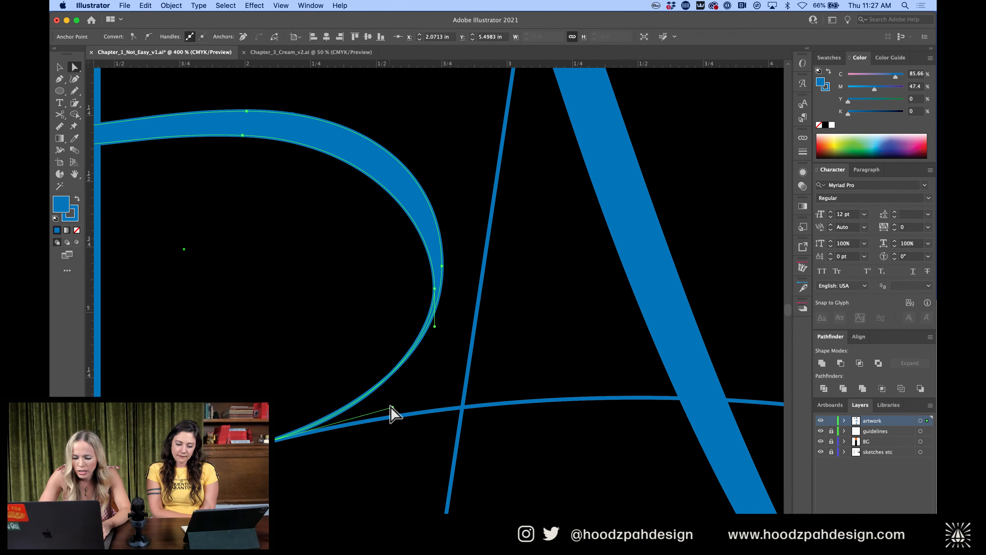
{"action": "left_click_drag", "start_coordinate": [392, 407], "coordinate": [391, 413]}
{"action": "left_click_drag", "start_coordinate": [391, 412], "coordinate": [390, 404]}
{"action": "left_click", "coordinate": [398, 445]}
Lengthen the lower handle of the inner curve's outermost anchor and raise that anchor to Y 4.8837 in
{"action": "left_click", "coordinate": [435, 310]}
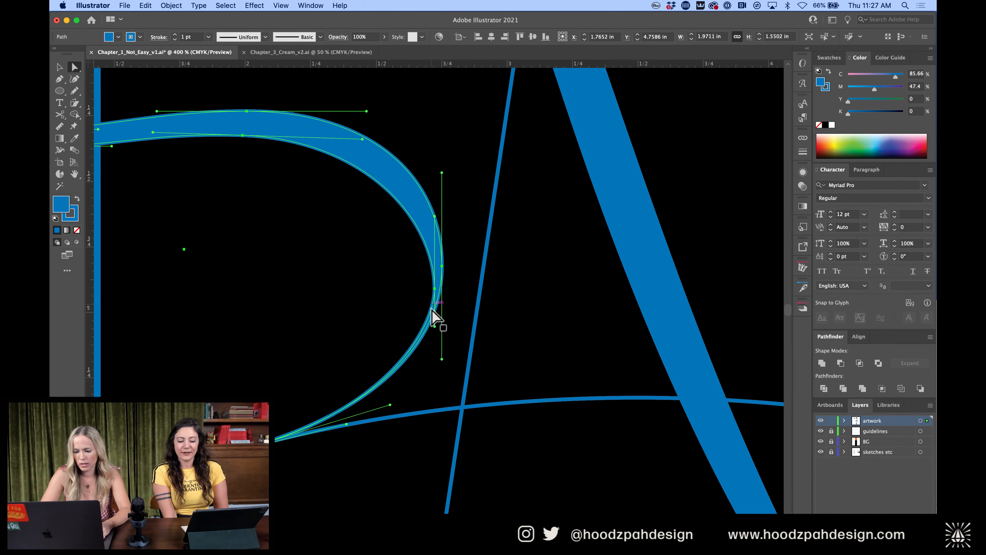
{"action": "left_click_drag", "start_coordinate": [435, 326], "coordinate": [434, 337]}
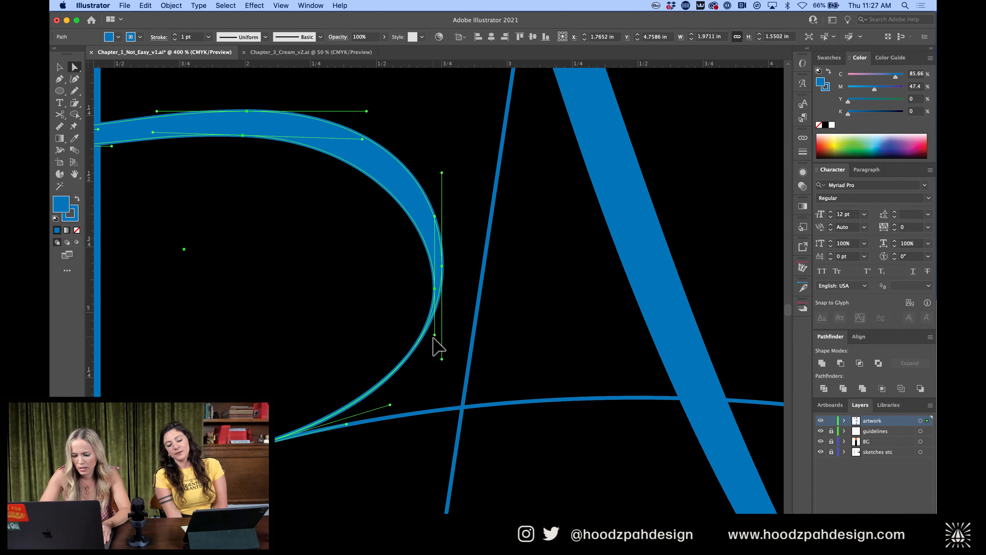
{"action": "left_click_drag", "start_coordinate": [433, 291], "coordinate": [435, 282]}
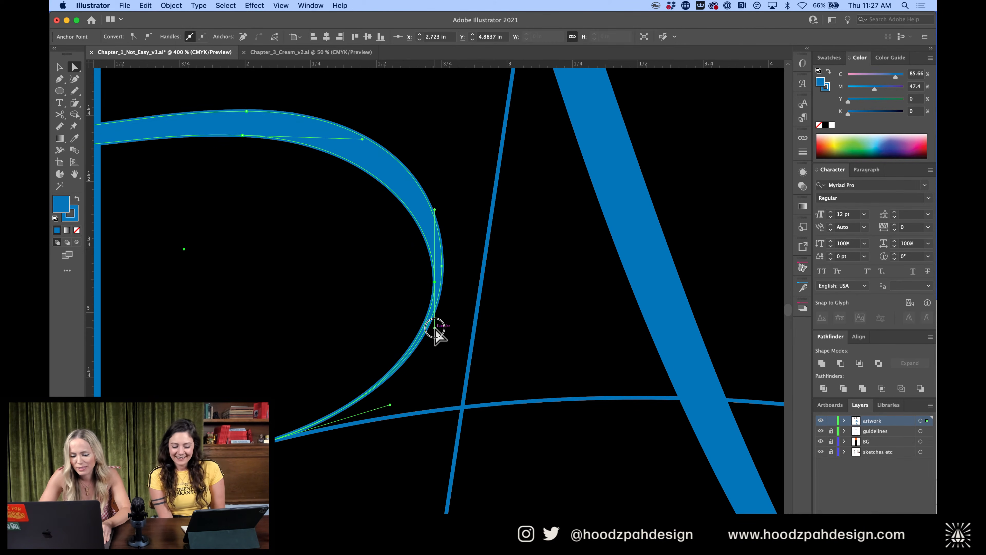
Extend the lower handle of the inner curve's outermost anchor slightly further down, leaving the swash deselected
{"action": "left_click_drag", "start_coordinate": [435, 328], "coordinate": [435, 330]}
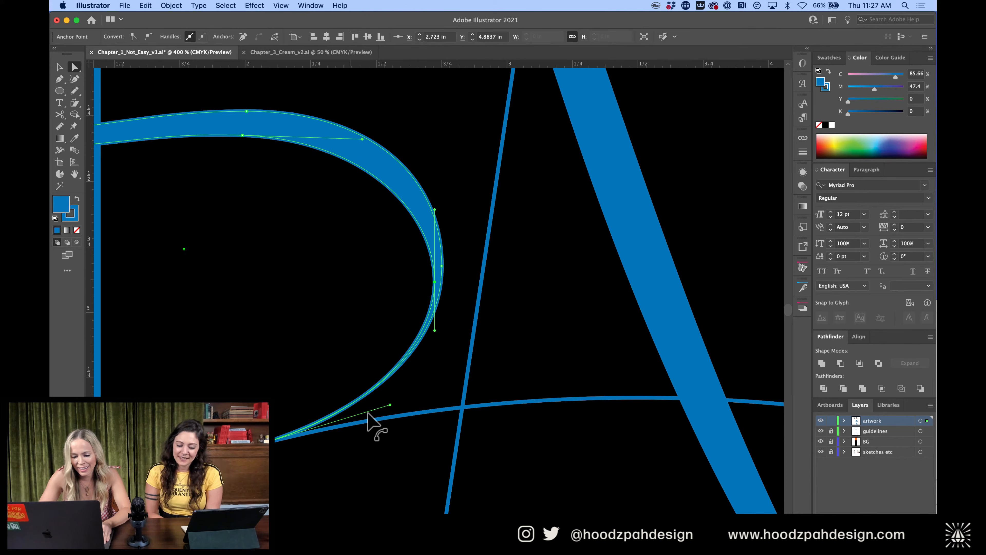
{"action": "key", "text": "super+minus"}
{"action": "key", "text": "super+minus"}
{"action": "key", "text": "super+minus"}
{"action": "key", "text": "super+minus"}
{"action": "key", "text": "super+minus"}
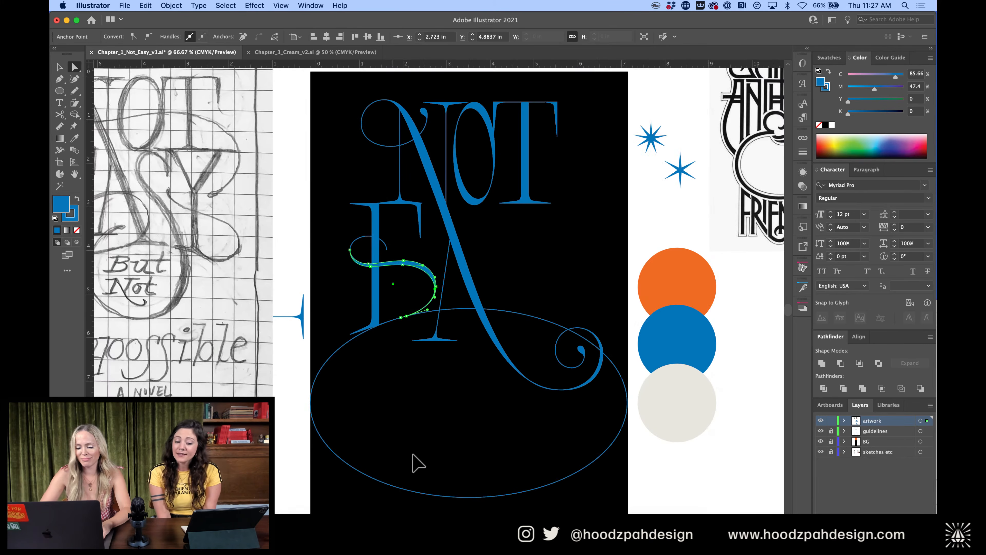
{"action": "left_click", "coordinate": [421, 470]}
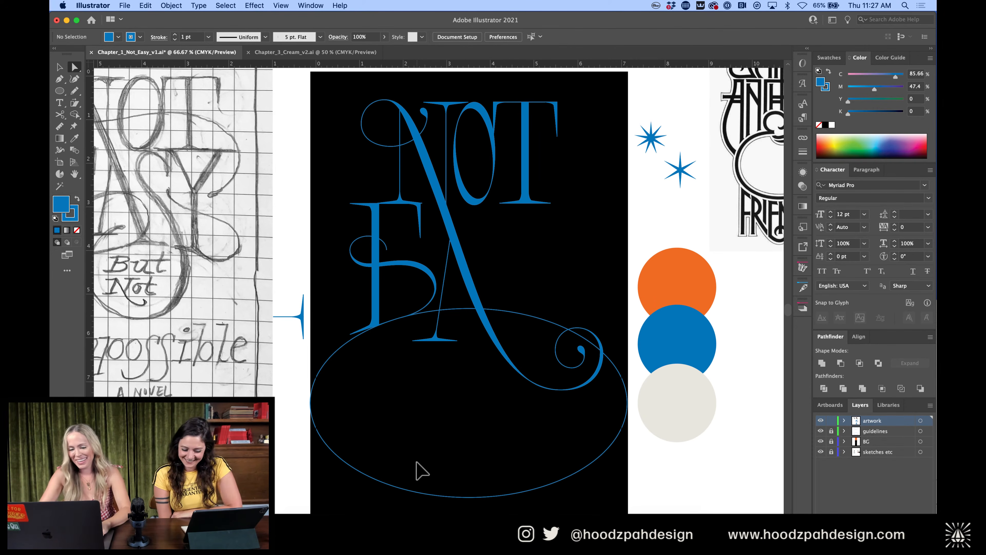
Group the E's filled swash with the thin curl at its start
{"action": "key", "text": "super+plus"}
{"action": "key", "text": "super+plus"}
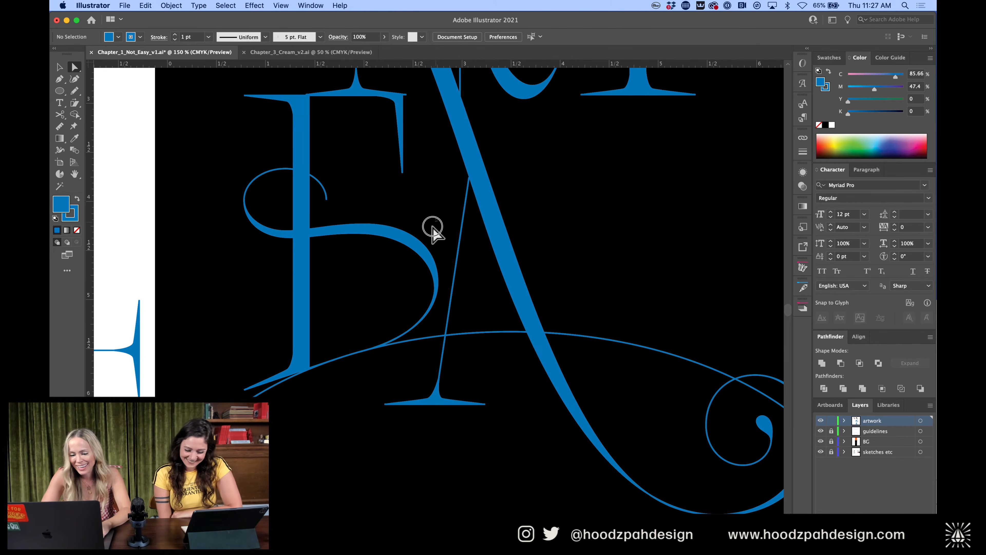
{"action": "left_click_drag", "start_coordinate": [432, 234], "coordinate": [332, 327]}
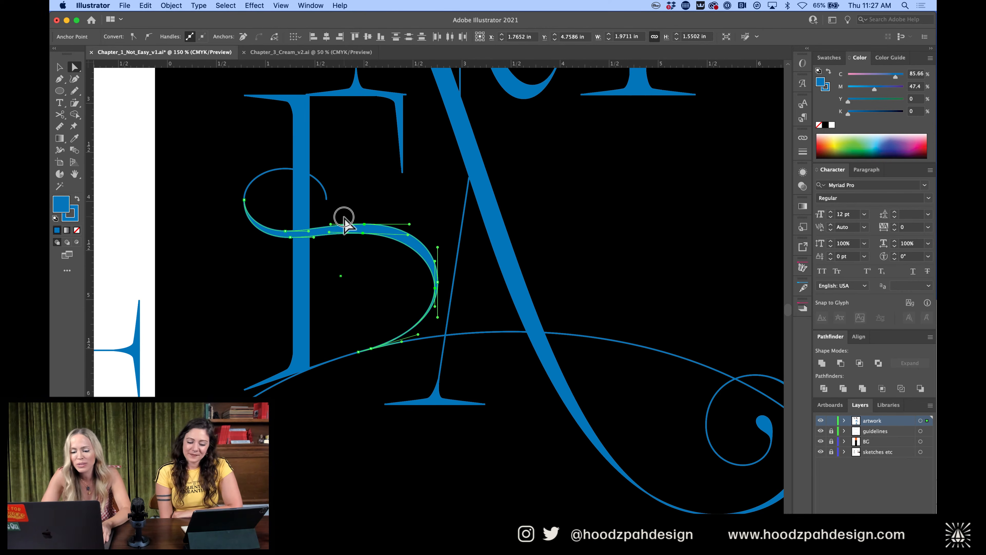
{"action": "left_click_drag", "start_coordinate": [343, 217], "coordinate": [443, 299]}
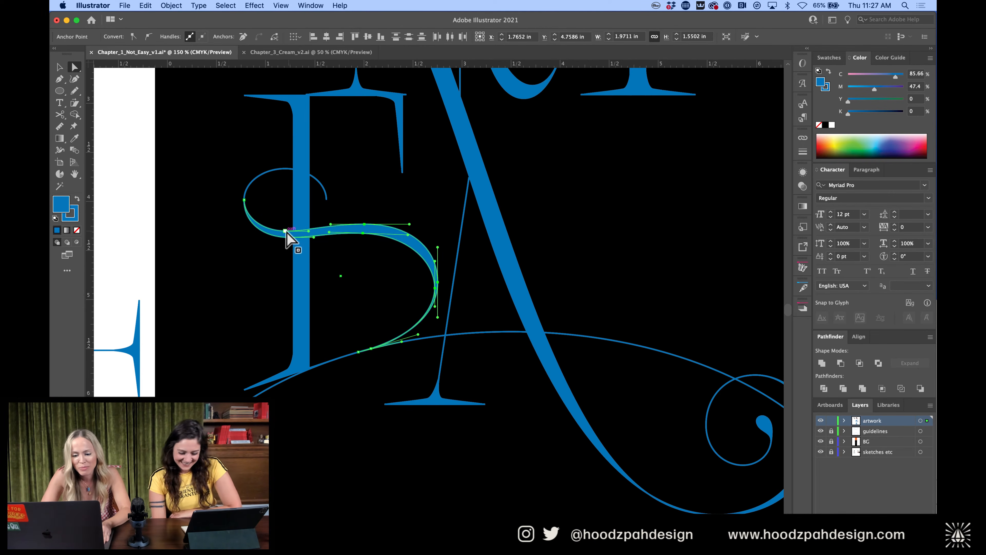
{"action": "left_click_drag", "start_coordinate": [280, 226], "coordinate": [291, 247]}
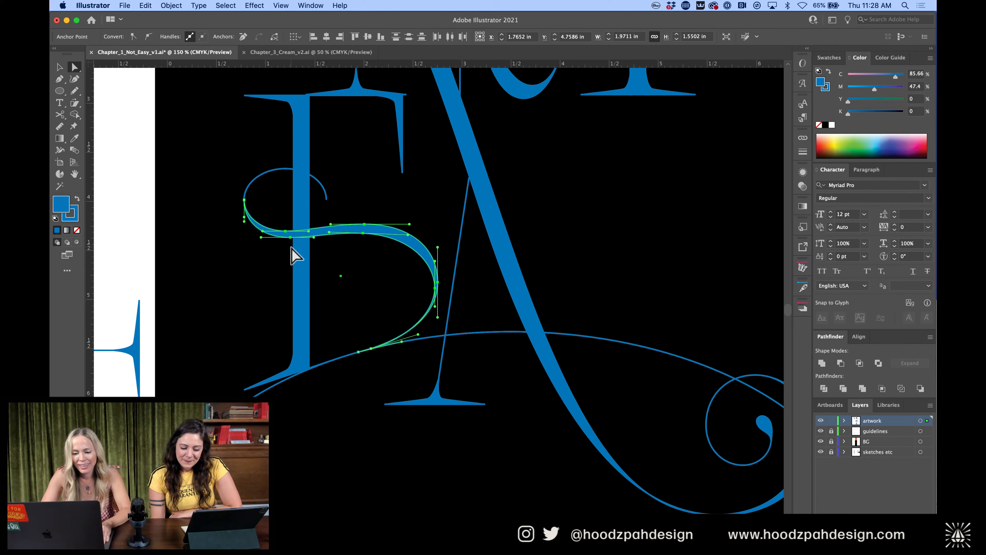
{"action": "key", "text": "v"}
{"action": "left_click", "coordinate": [363, 272]}
{"action": "left_click", "coordinate": [391, 229]}
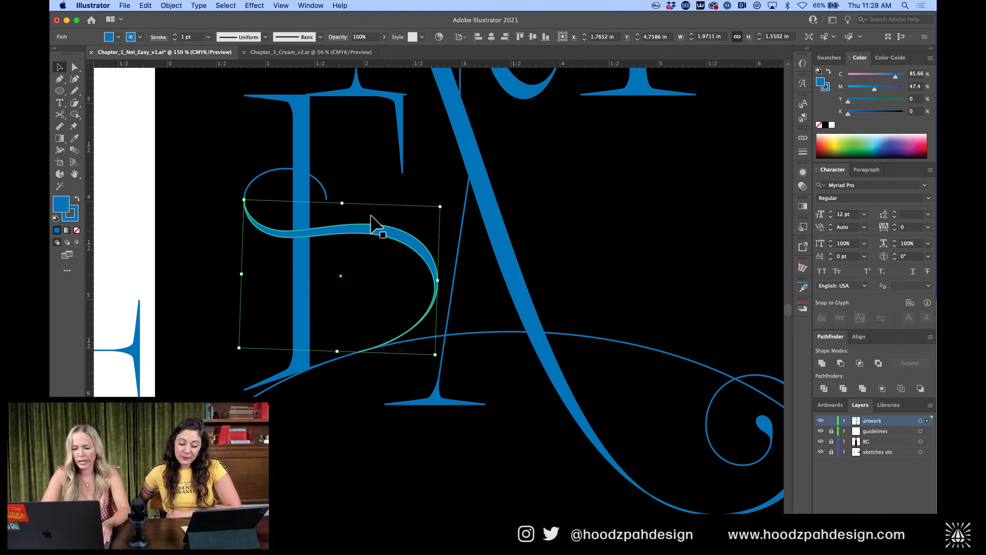
{"action": "left_click", "coordinate": [324, 190], "text": "shift"}
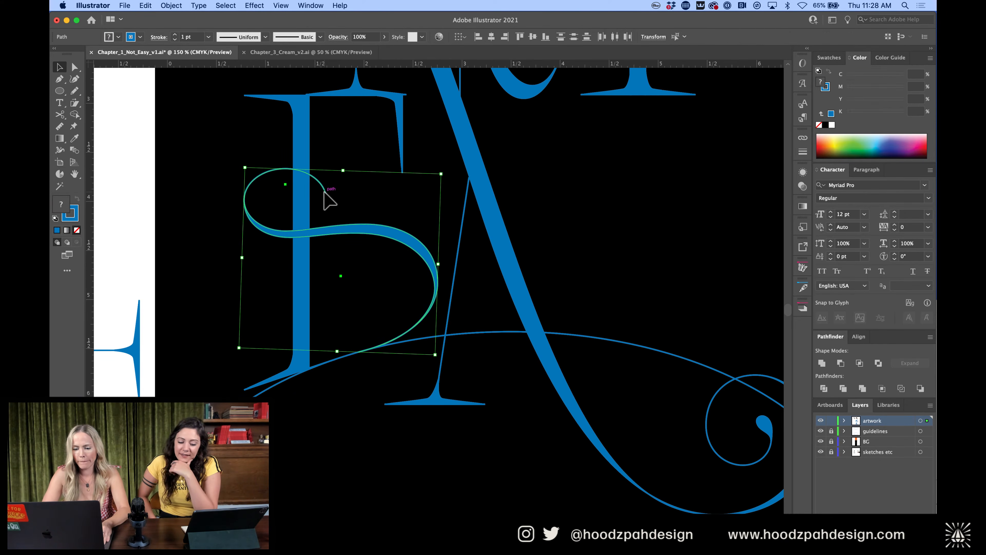
{"action": "key", "text": "super+g"}
Inside the swash group, nudge all anchors except the end on the ellipse upward, stretching the swash to a height of 1.9793 in
{"action": "double_click", "coordinate": [390, 230]}
{"action": "key", "text": "a"}
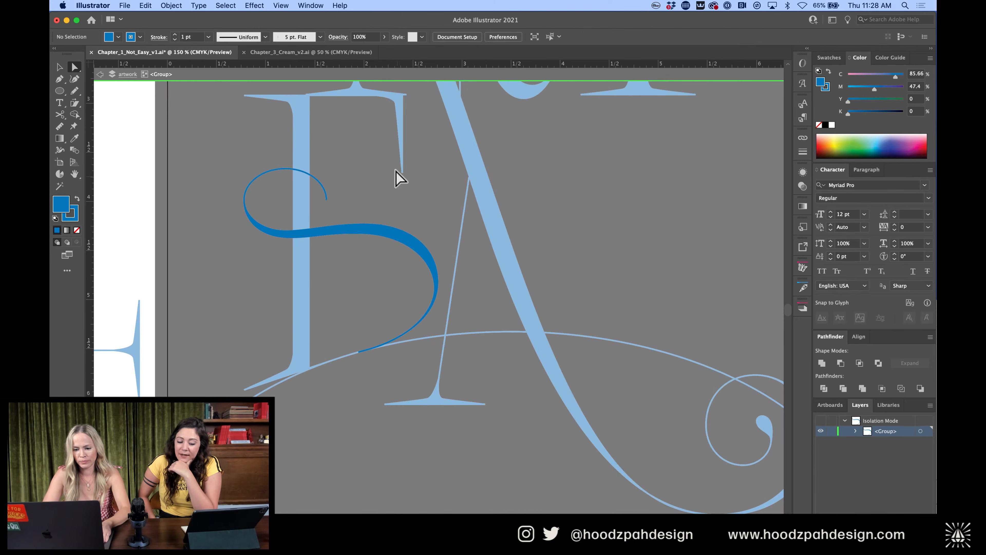
{"action": "left_click_drag", "start_coordinate": [229, 159], "coordinate": [497, 321]}
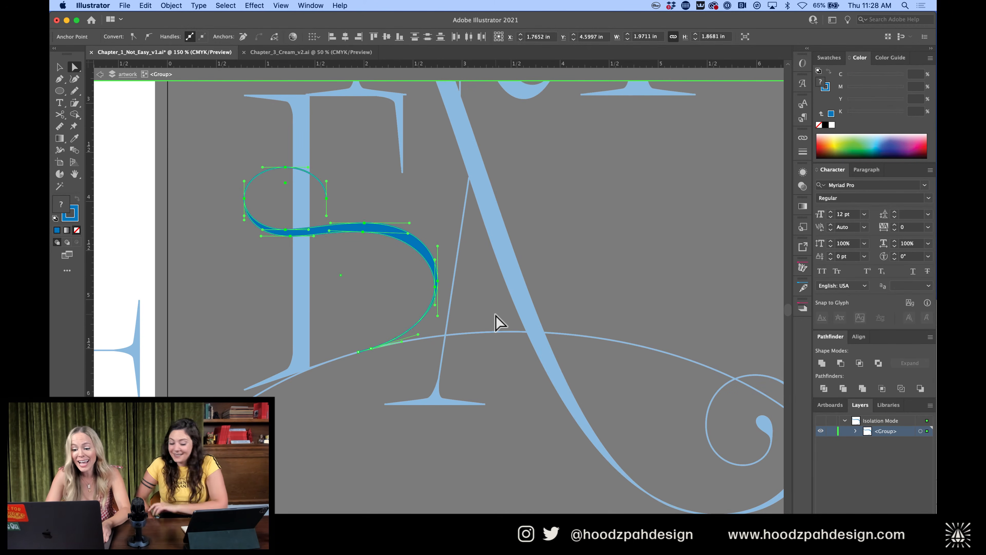
{"action": "key", "text": "Up"}
{"action": "key", "text": "Up"}
{"action": "key", "text": "Up"}
{"action": "key", "text": "Up"}
{"action": "key", "text": "Up"}
{"action": "key", "text": "Up"}
{"action": "key", "text": "Up"}
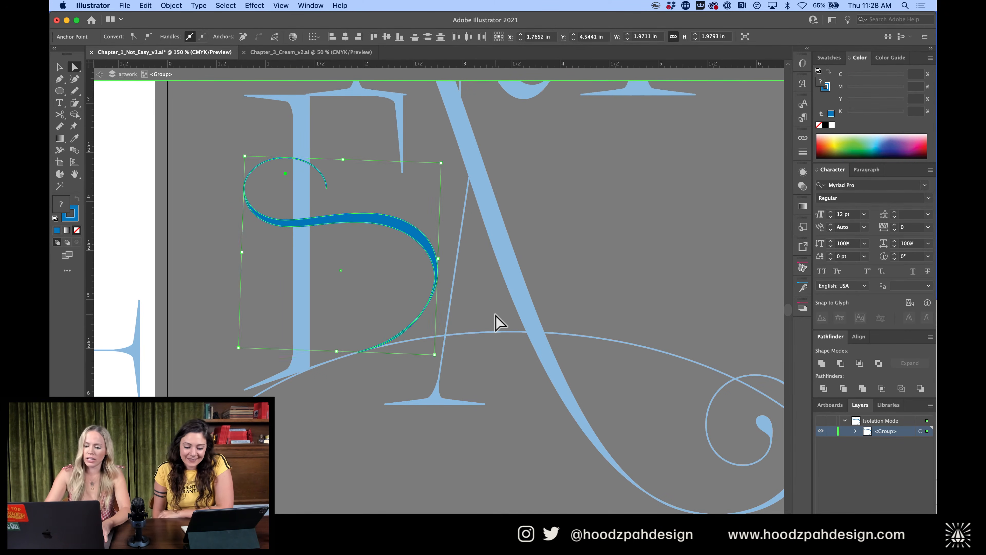
{"action": "key", "text": "super+minus"}
{"action": "double_click", "coordinate": [533, 342]}
{"action": "key", "text": "super+minus"}
{"action": "key", "text": "super+minus"}
{"action": "key", "text": "super+minus"}
{"action": "key", "text": "super+minus"}
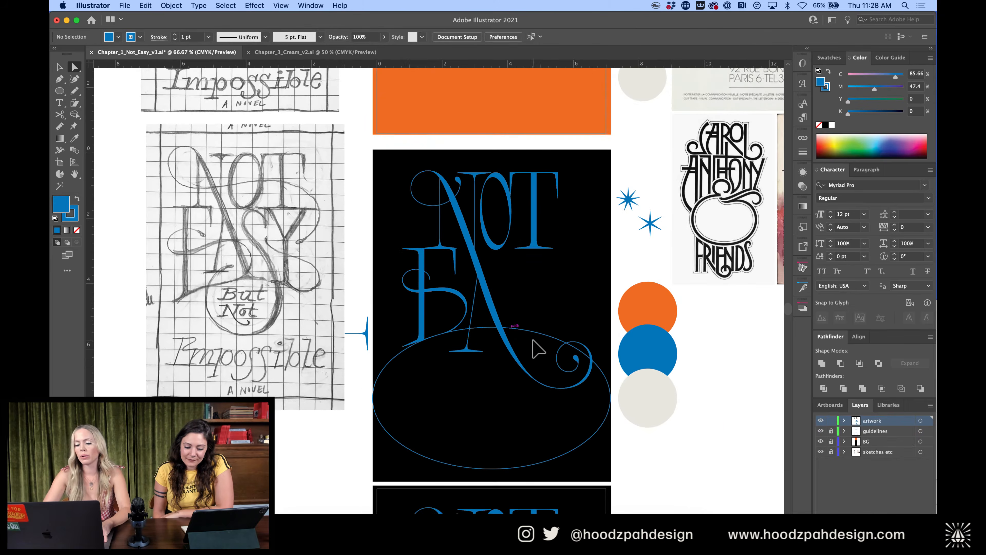
Isolate the swash group and scale the thin curl up proportionally from its joined end to 1.1955 in wide and 0.4532 in high
{"action": "key", "text": "super+plus"}
{"action": "key", "text": "super+plus"}
{"action": "key", "text": "super+plus"}
{"action": "key", "text": "super+plus"}
{"action": "key", "text": "super+plus"}
{"action": "key", "text": "super+plus"}
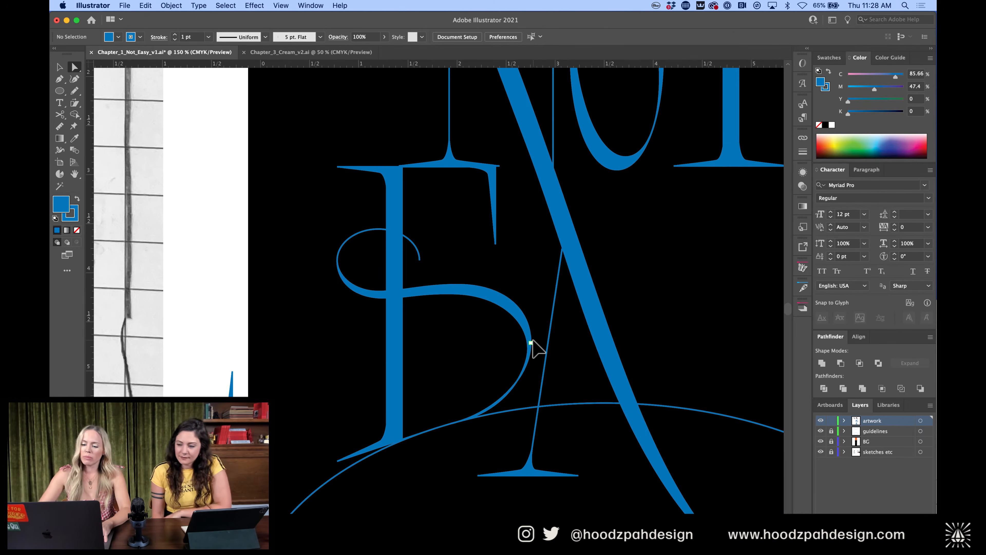
{"action": "left_click", "coordinate": [466, 284]}
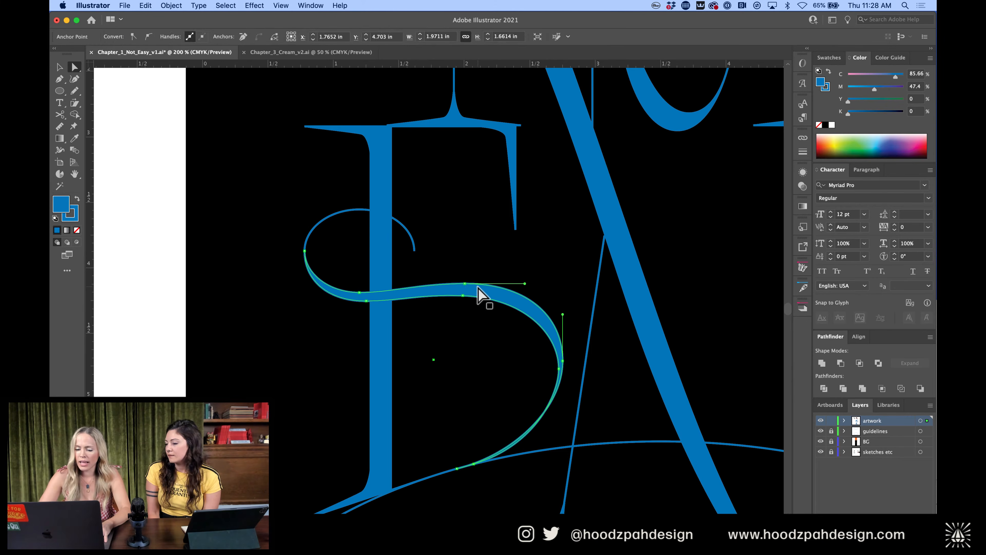
{"action": "key", "text": "v"}
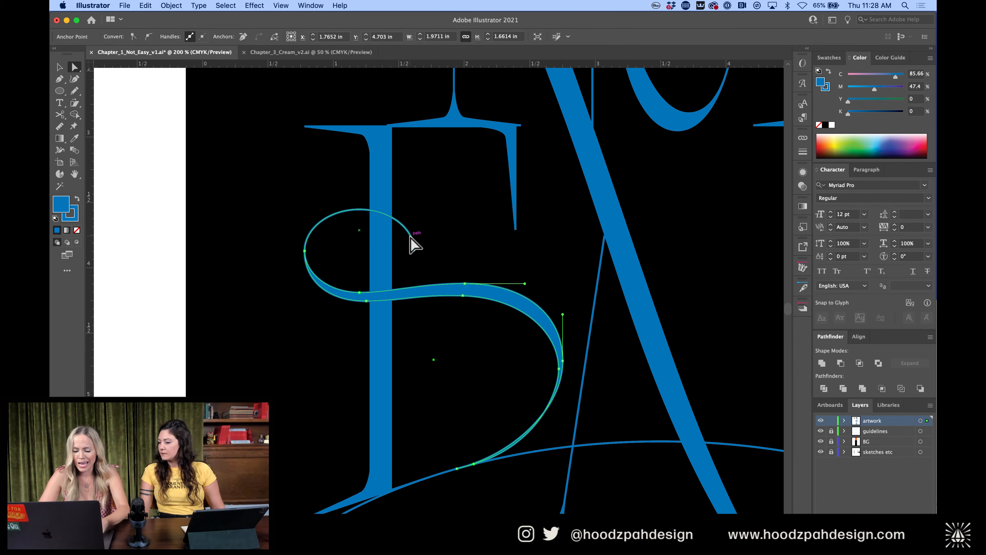
{"action": "left_click", "coordinate": [413, 247]}
{"action": "double_click", "coordinate": [415, 249]}
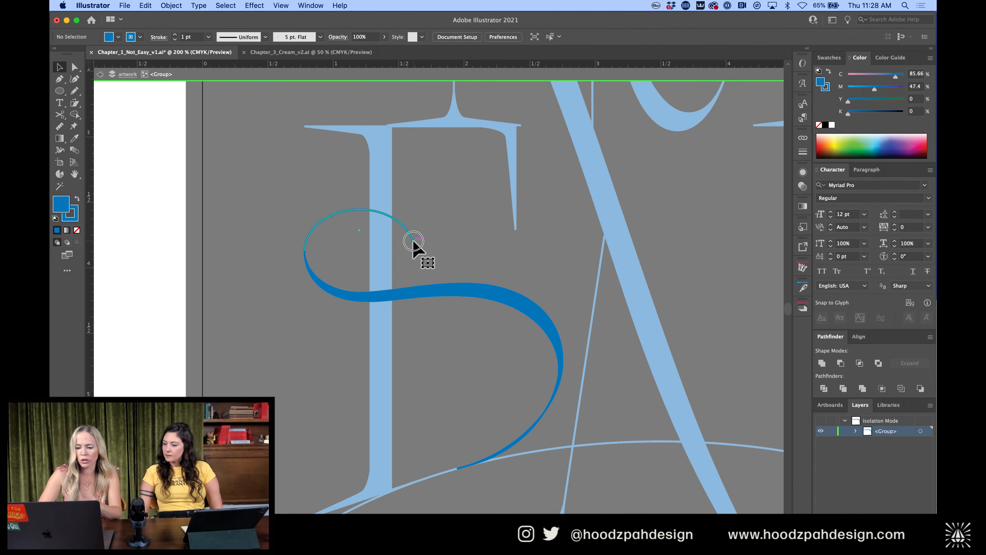
{"action": "left_click_drag", "start_coordinate": [414, 254], "coordinate": [527, 265]}
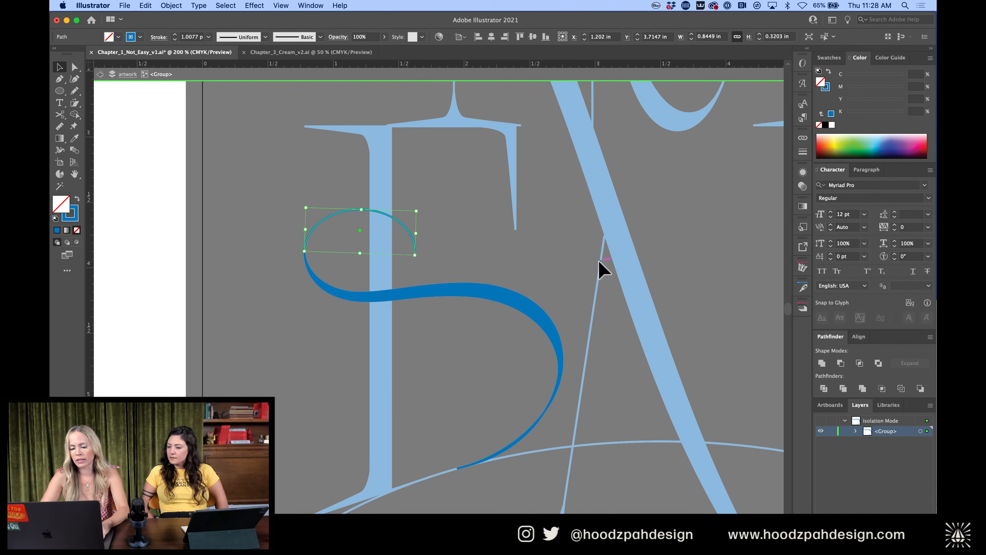
{"action": "key", "text": "super+equal"}
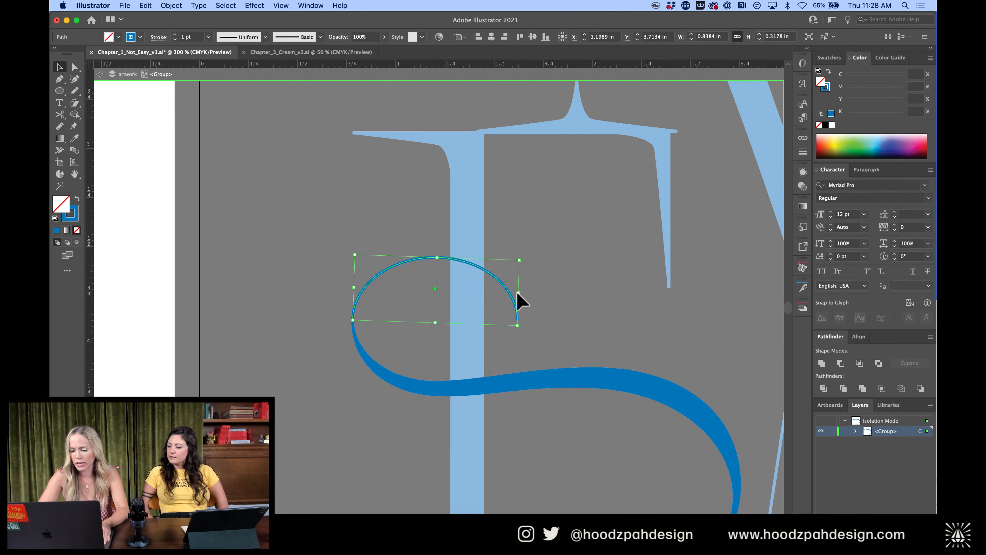
{"action": "mouse_move", "coordinate": [522, 261]}
{"action": "left_mouse_down"}
{"action": "mouse_move", "coordinate": [590, 211]}
{"action": "mouse_move", "coordinate": [588, 229]}
{"action": "left_mouse_up"}
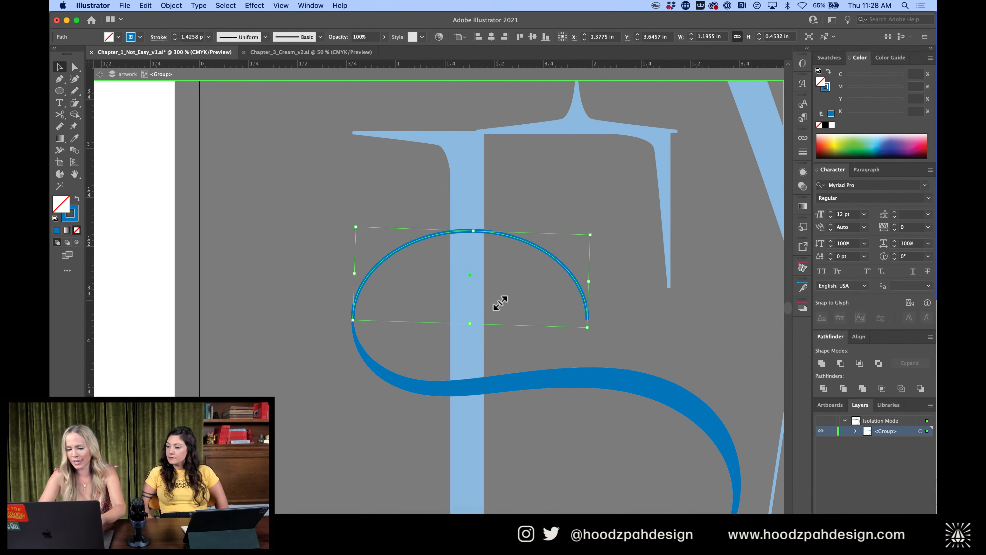
Sample the N's thin stem with the Eyedropper to give the enlarged curl a 1 pt stroke, and exit group isolation
{"action": "key", "text": "super+shift+b"}
{"action": "key", "text": "super+1"}
{"action": "key", "text": "super+shift+b"}
{"action": "key", "text": "i"}
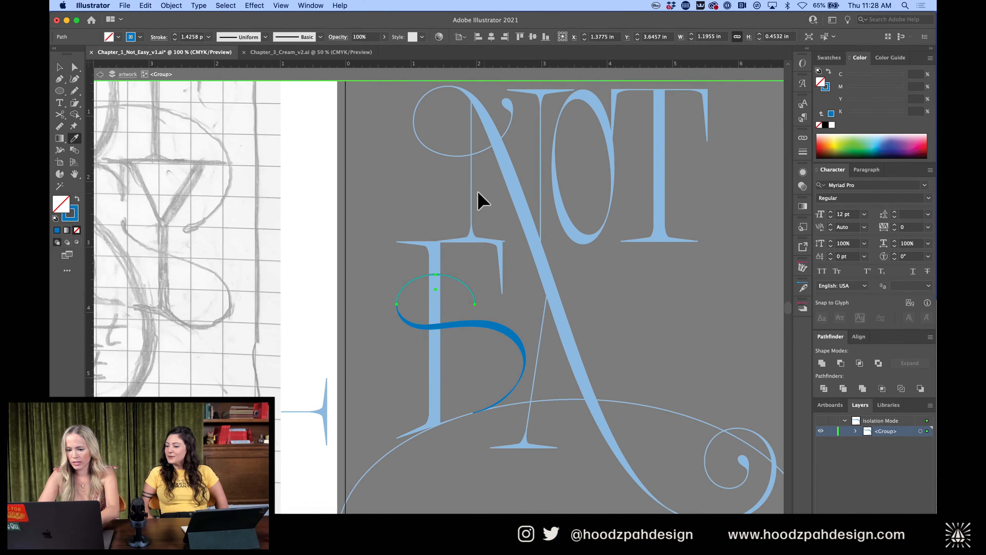
{"action": "left_click", "coordinate": [471, 190]}
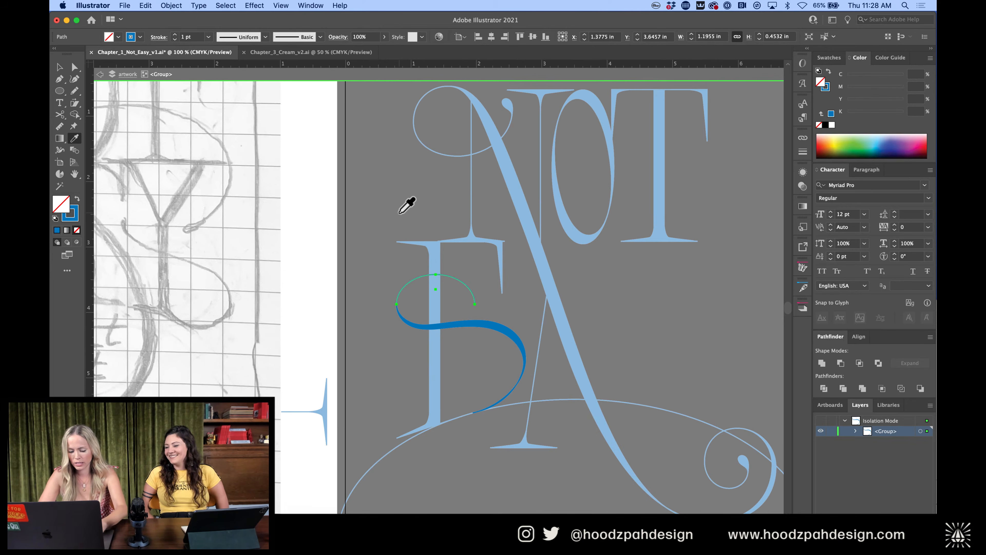
{"action": "key", "text": "super+shift+a"}
{"action": "key", "text": "Escape"}
Check the E with its swash as a whole and inspect the stroke settings of the N's thin stem
{"action": "left_click", "coordinate": [483, 328]}
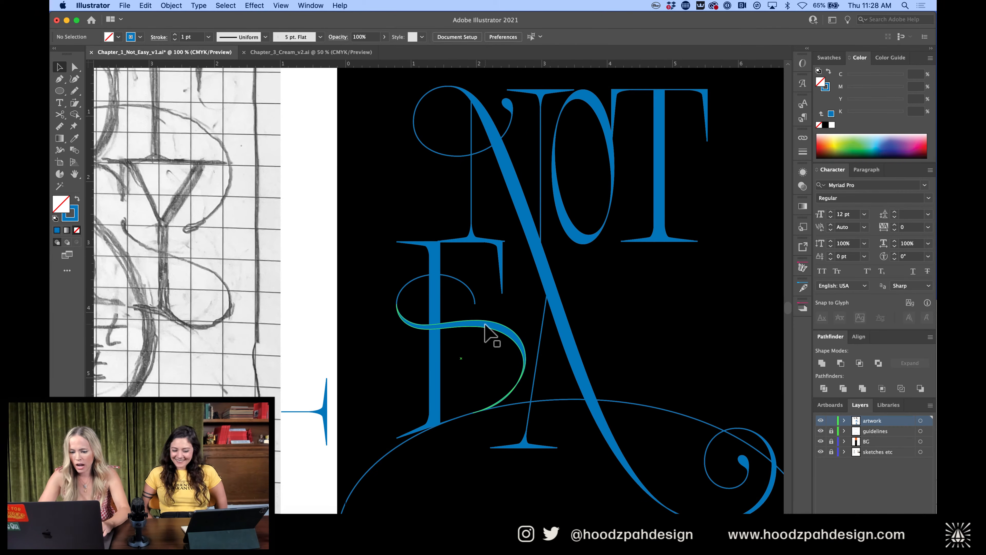
{"action": "left_click", "coordinate": [501, 273], "text": "shift"}
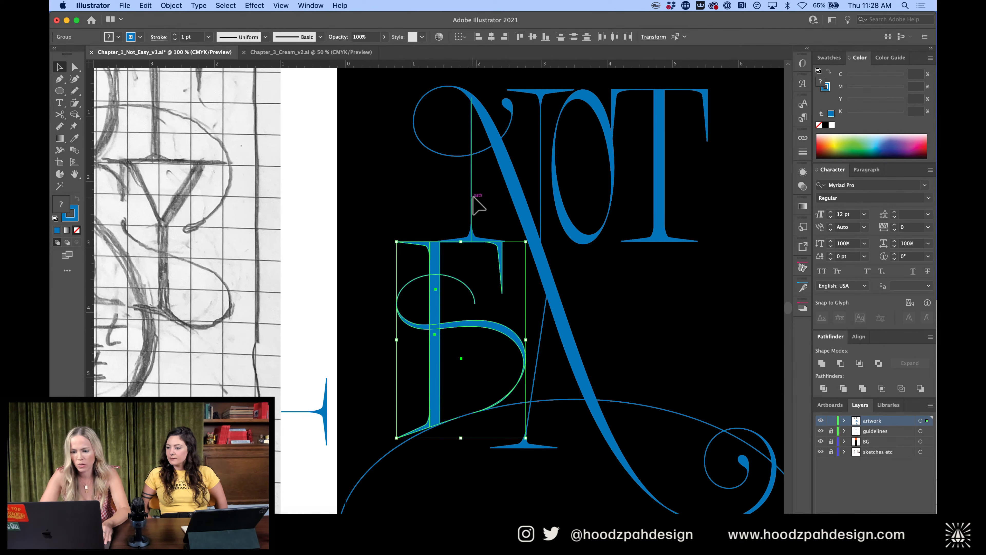
{"action": "key", "text": "super+shift+a"}
{"action": "key", "text": "a"}
{"action": "left_click", "coordinate": [471, 187]}
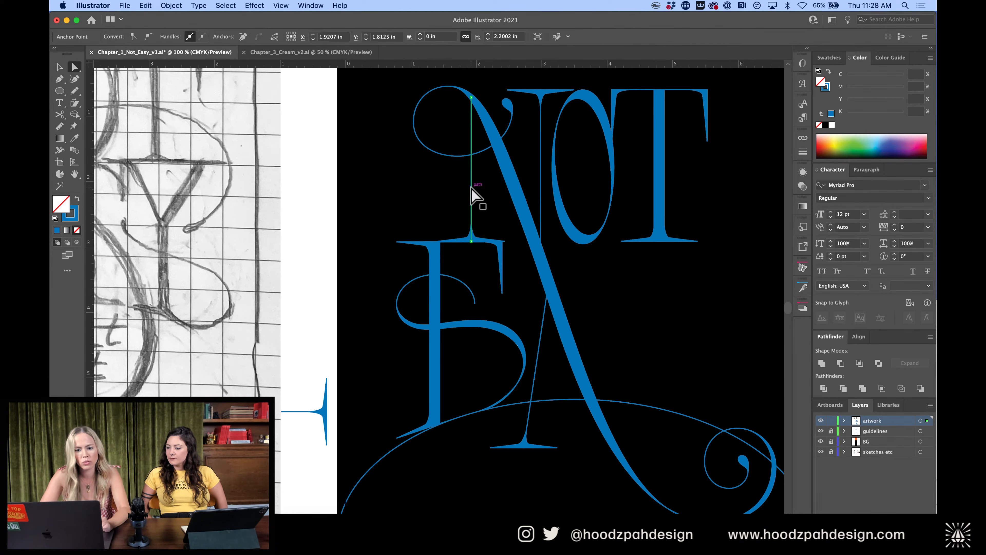
{"action": "left_click", "coordinate": [801, 150]}
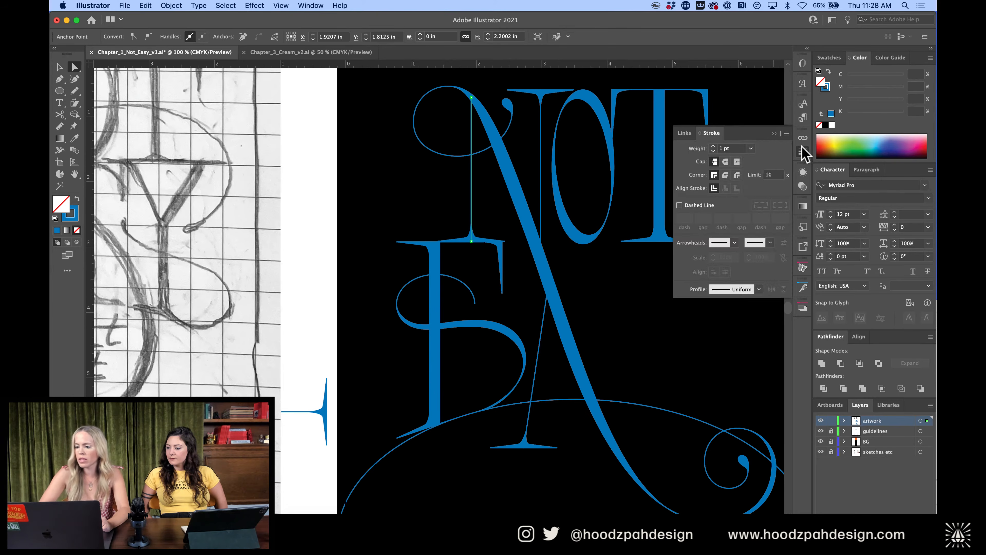
{"action": "key", "text": "super+shift+a"}
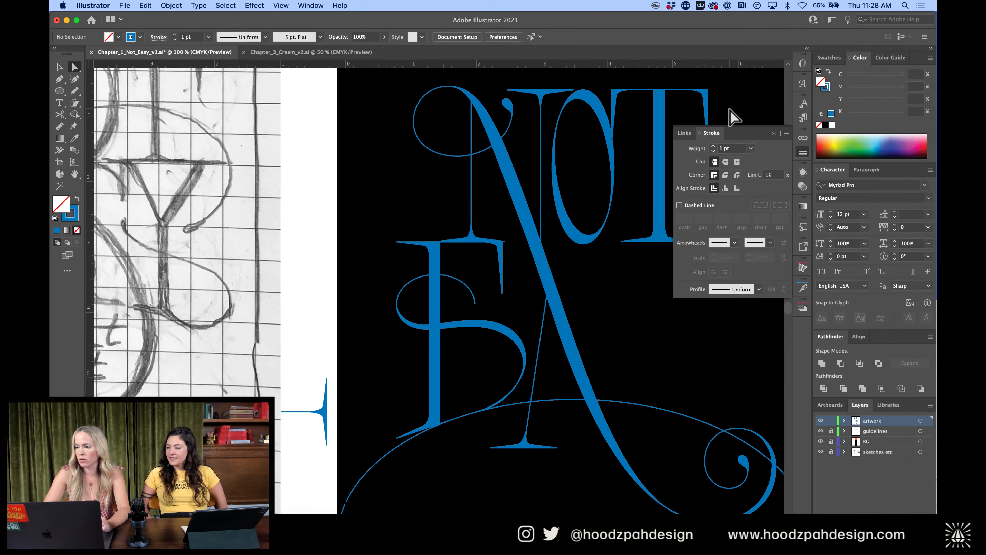
{"action": "left_click", "coordinate": [774, 133]}
{"action": "key", "text": "super+minus"}
{"action": "key", "text": "super+minus"}
{"action": "key", "text": "super+equal"}
{"action": "key", "text": "super+equal"}
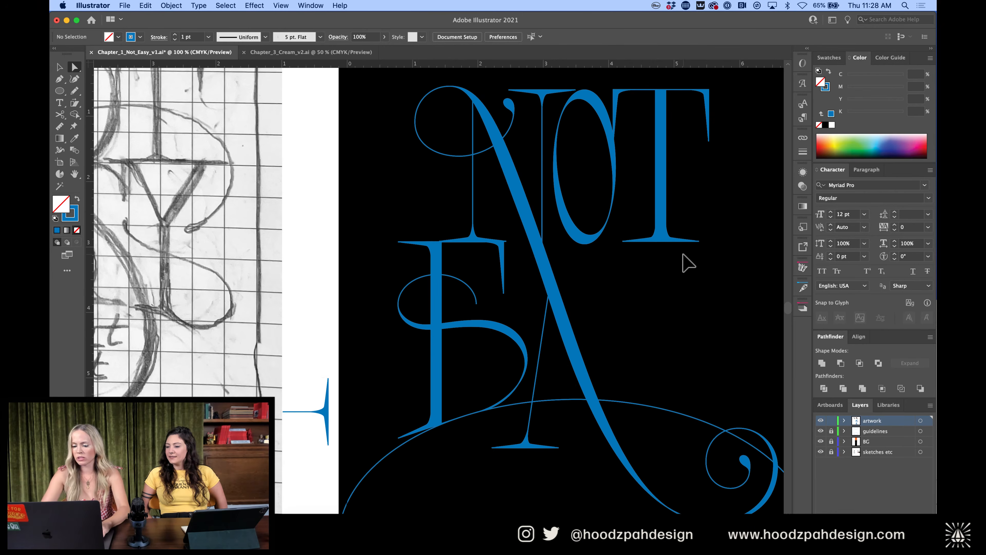
Raise the A's thin leg with its serif to Y 4.2148 in so the serif sits at the ellipse's upper edge
{"action": "key", "text": "v"}
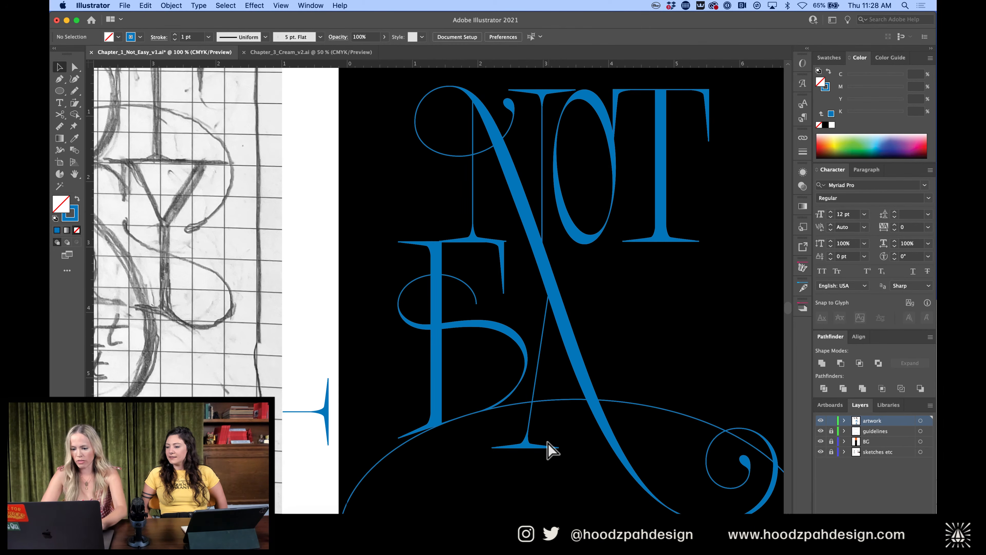
{"action": "left_click_drag", "start_coordinate": [541, 422], "coordinate": [508, 451]}
{"action": "key", "text": "shift+Up"}
{"action": "key", "text": "shift+Up"}
{"action": "key", "text": "shift+Up"}
{"action": "key", "text": "shift+Up"}
{"action": "key", "text": "shift+Up"}
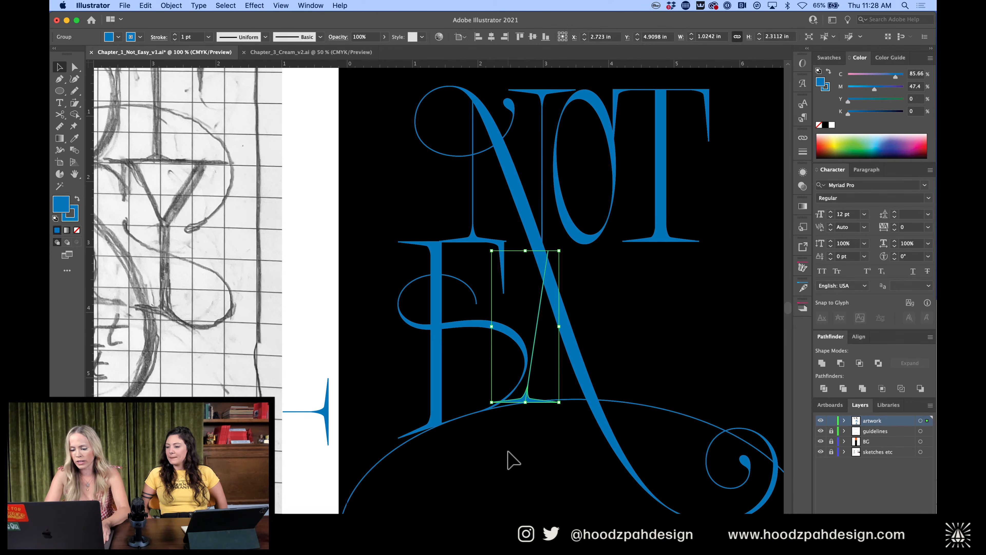
Shift the A's thin leg left to X 2.445 in, across the E's swash
{"action": "key", "text": "Left"}
{"action": "key", "text": "shift+Left"}
{"action": "key", "text": "shift+Left"}
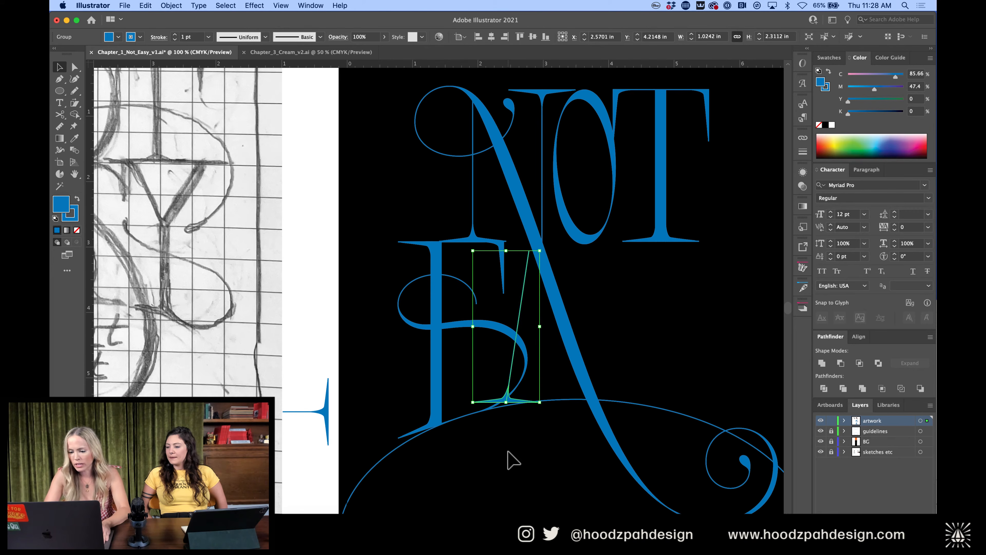
{"action": "key", "text": "shift+Right"}
{"action": "key", "text": "Left"}
{"action": "key", "text": "shift+Left"}
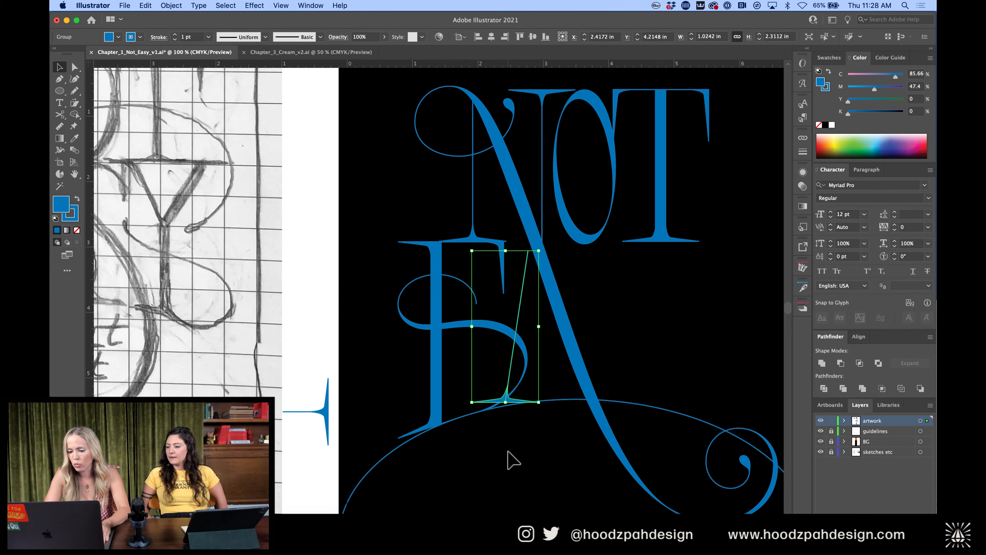
{"action": "key", "text": "Right"}
{"action": "key", "text": "Right"}
{"action": "key", "text": "super+equal"}
{"action": "key", "text": "super+equal"}
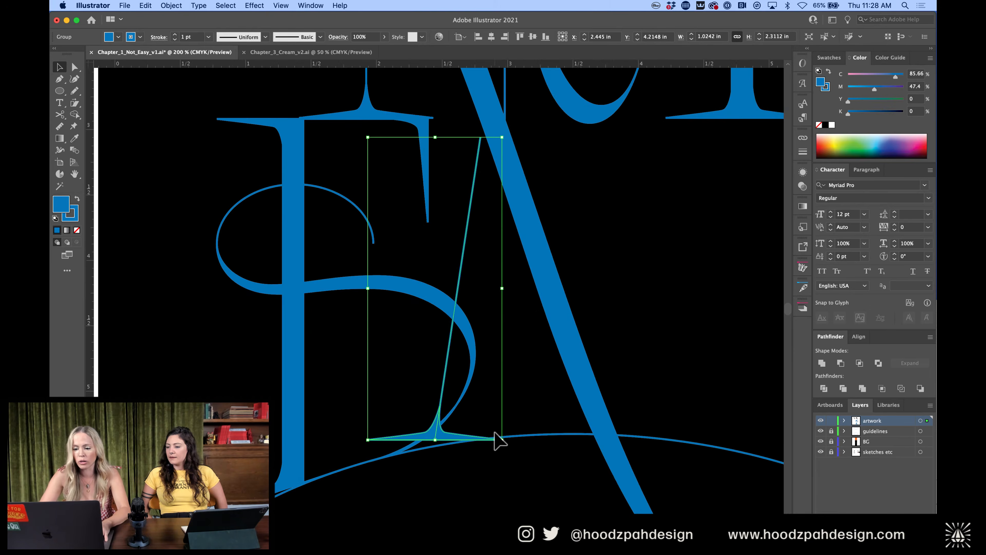
Place a copy of the A's thin leg outside the cover, beneath the pencil sketch at X -2.0383 in, Y 8.388 in
{"action": "key", "text": "super+minus"}
{"action": "key", "text": "super+minus"}
{"action": "key", "text": "super+minus"}
{"action": "key", "text": "super+minus"}
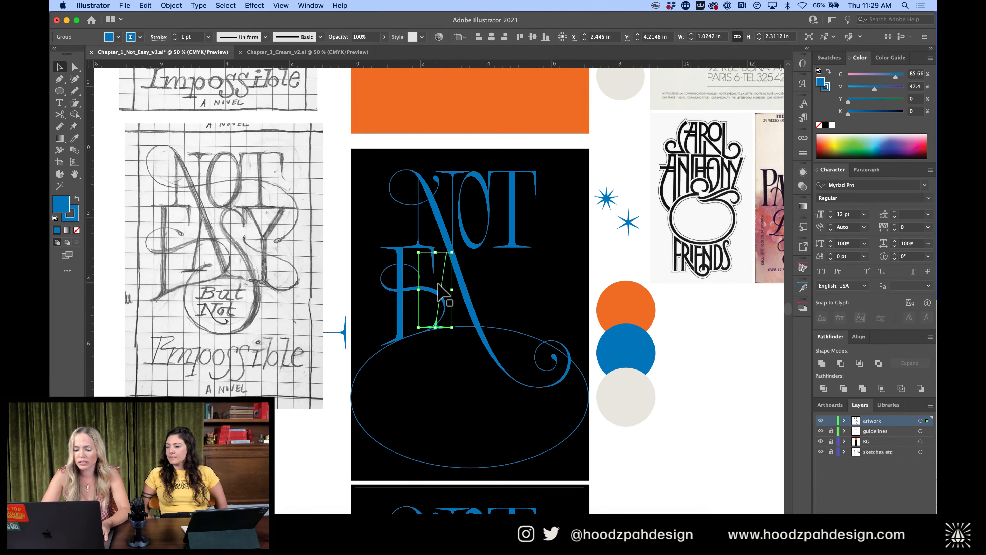
{"action": "mouse_move", "coordinate": [442, 280]}
{"action": "left_mouse_down"}
{"action": "mouse_move", "coordinate": [352, 397]}
{"action": "mouse_move", "coordinate": [296, 416]}
{"action": "left_mouse_up"}
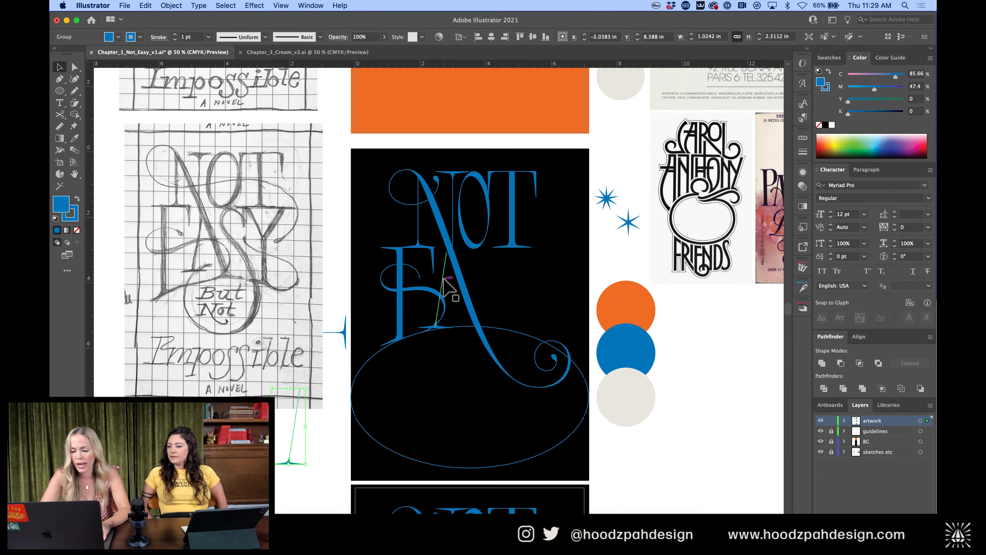
Try to shear the A's thin leg so its serif slopes along the ellipse's upper edge
{"action": "key", "text": "super+z"}
{"action": "key", "text": "super+equal"}
{"action": "key", "text": "super+equal"}
{"action": "key", "text": "super+equal"}
{"action": "key", "text": "super+equal"}
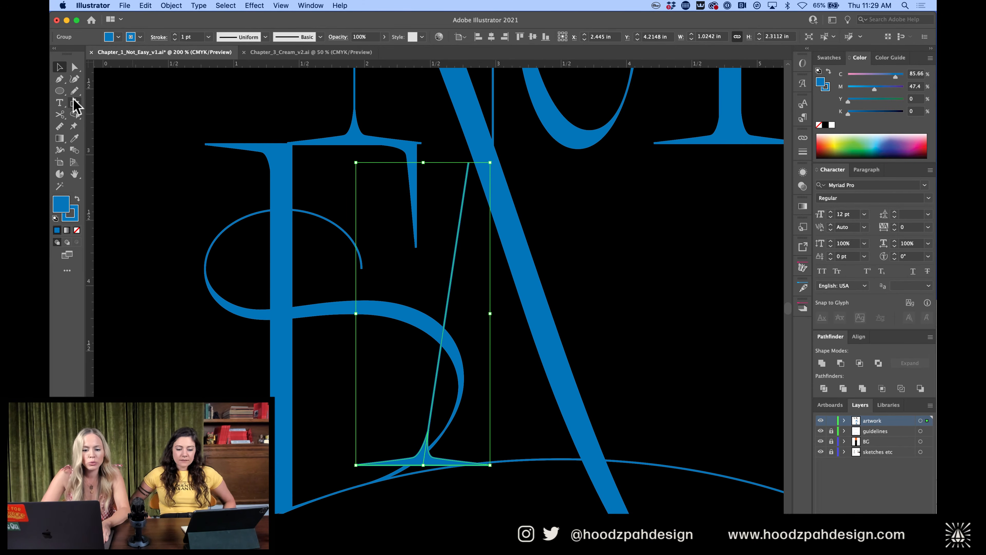
{"action": "left_click", "coordinate": [75, 104]}
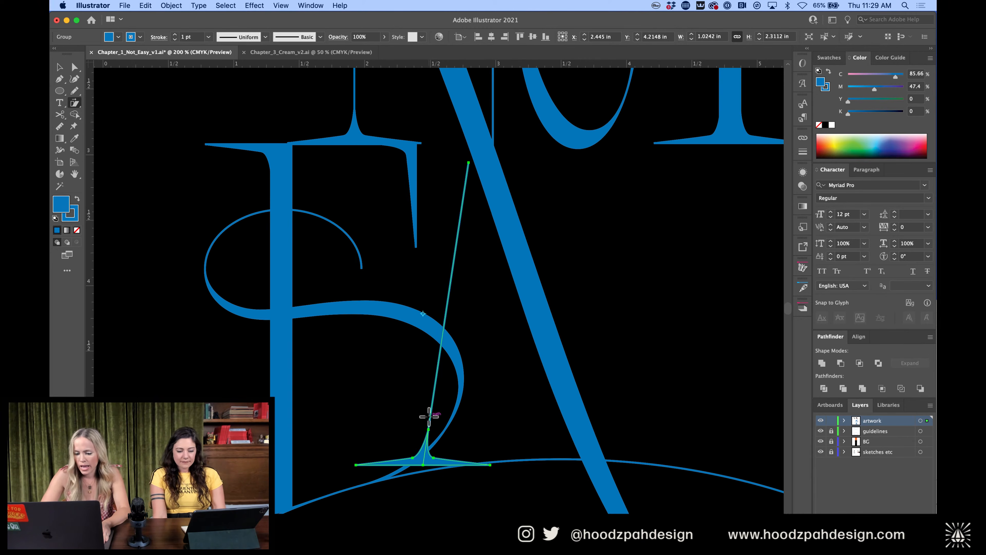
{"action": "left_click_drag", "start_coordinate": [366, 465], "coordinate": [373, 468]}
{"action": "key", "text": "super+equal"}
{"action": "scroll", "coordinate": [365, 470], "scroll_direction": "down", "scroll_amount": 5}
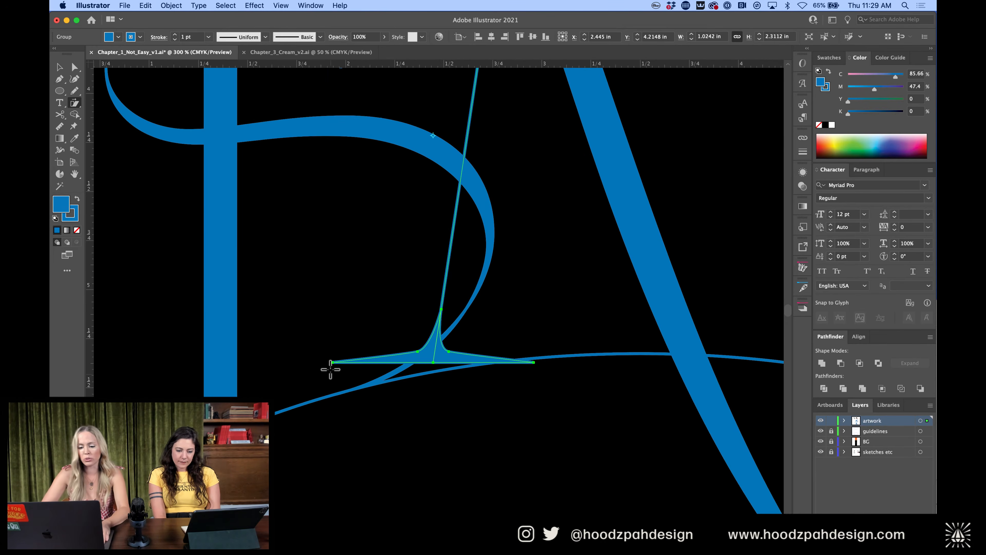
{"action": "left_click_drag", "start_coordinate": [330, 365], "coordinate": [329, 369]}
{"action": "key", "text": "super+z"}
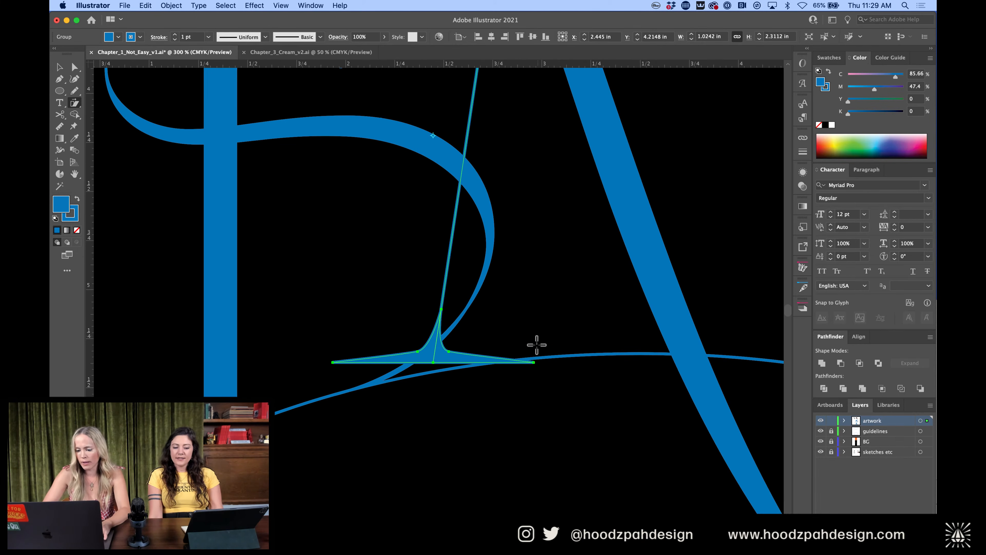
{"action": "left_click_drag", "start_coordinate": [535, 364], "coordinate": [539, 348]}
{"action": "key", "text": "super+1"}
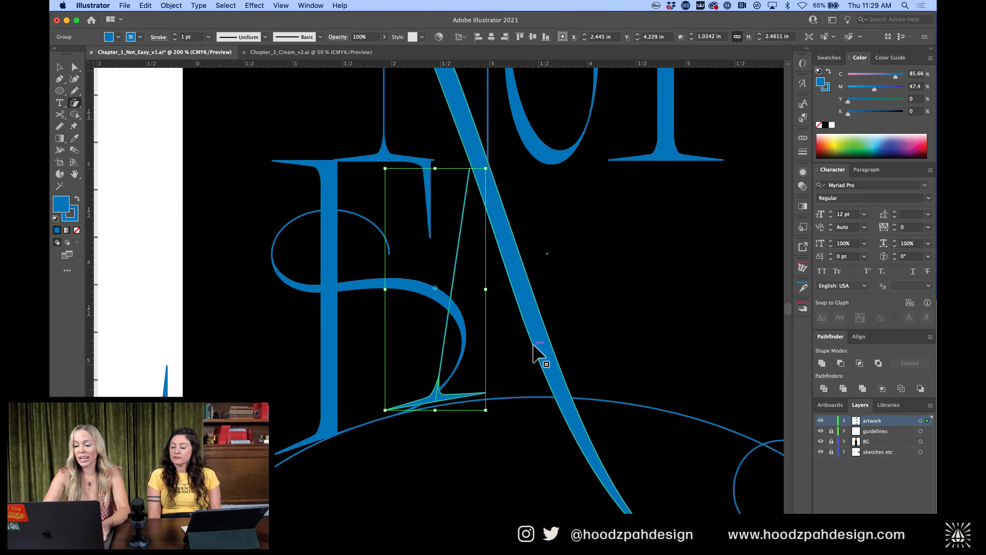
{"action": "key", "text": "super+z"}
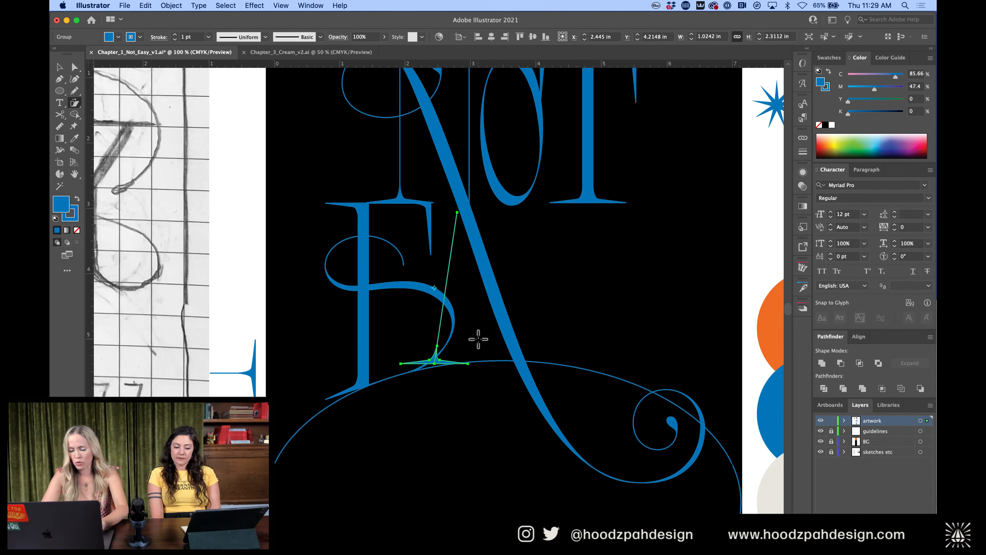
Examine the T's stem and serifs inside the NOT lettering group, compared with the E and A below
{"action": "scroll", "coordinate": [478, 339], "scroll_direction": "up", "scroll_amount": 3}
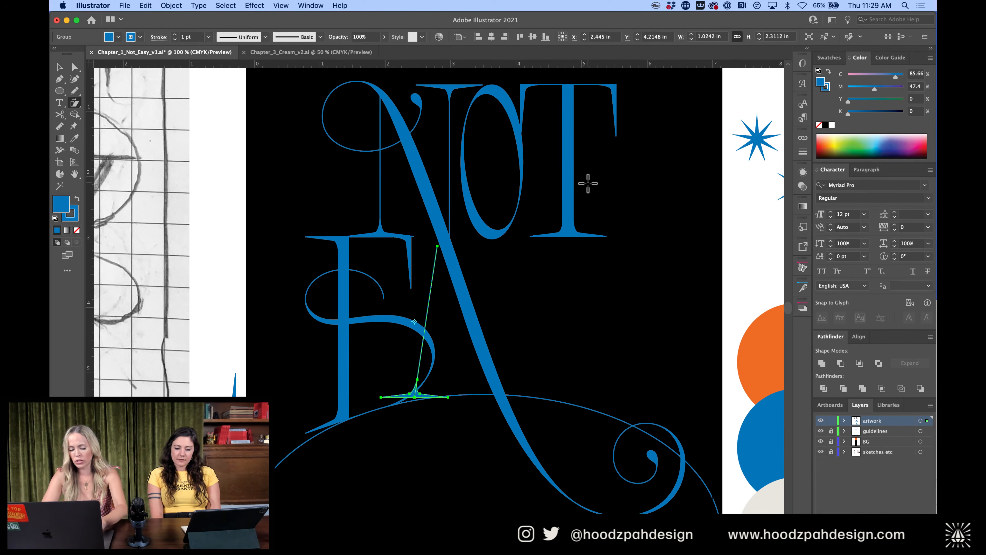
{"action": "key", "text": "v"}
{"action": "left_click", "coordinate": [569, 186]}
{"action": "double_click", "coordinate": [570, 186]}
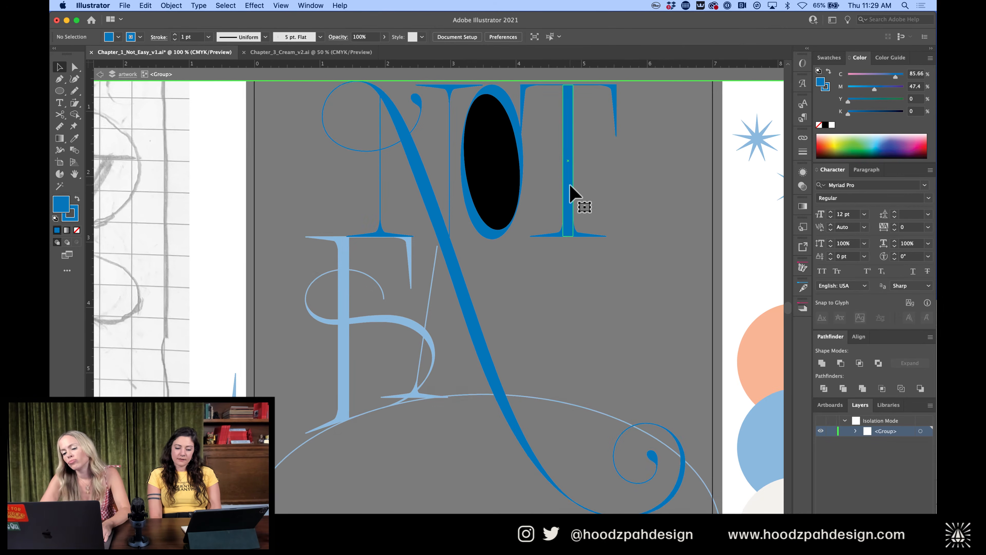
{"action": "key", "text": "super+plus"}
{"action": "key", "text": "super+plus"}
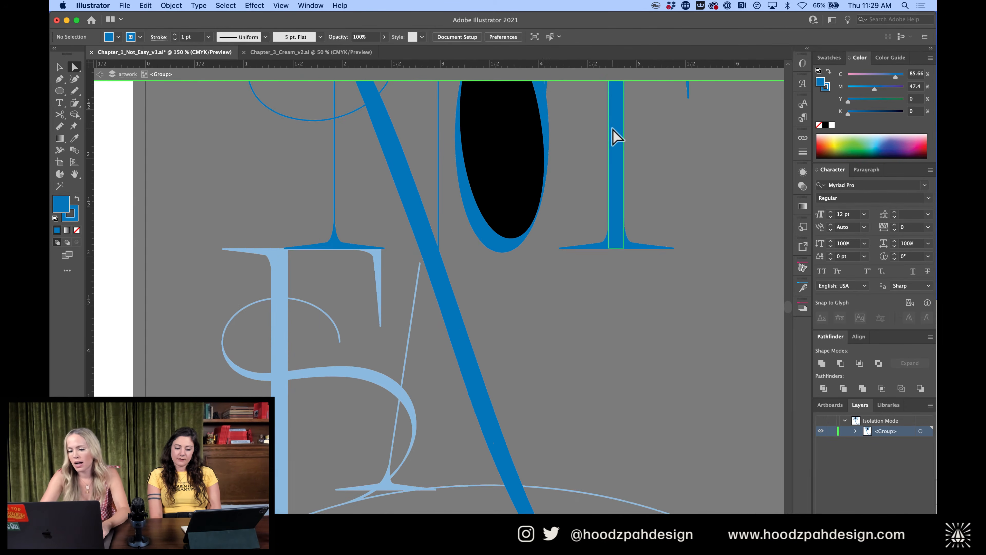
{"action": "scroll", "coordinate": [613, 129], "scroll_direction": "up", "scroll_amount": 5}
{"action": "scroll", "coordinate": [613, 129], "scroll_direction": "right", "scroll_amount": 5}
{"action": "scroll", "coordinate": [612, 129], "scroll_direction": "left", "scroll_amount": 3}
{"action": "scroll", "coordinate": [613, 129], "scroll_direction": "down", "scroll_amount": 2}
{"action": "scroll", "coordinate": [613, 128], "scroll_direction": "down", "scroll_amount": 10}
{"action": "scroll", "coordinate": [612, 128], "scroll_direction": "left", "scroll_amount": 2}
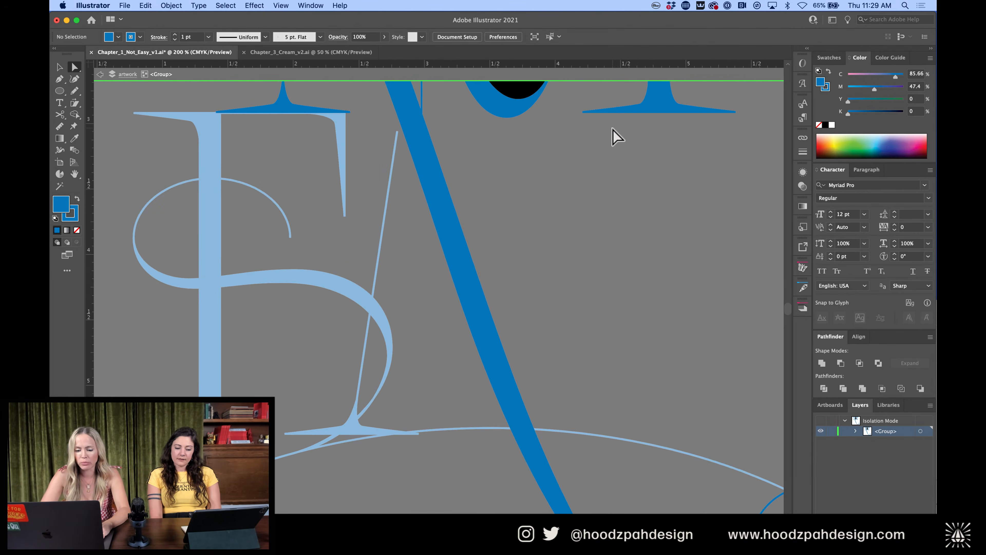
{"action": "scroll", "coordinate": [416, 302], "scroll_direction": "down", "scroll_amount": 3}
{"action": "scroll", "coordinate": [416, 302], "scroll_direction": "left", "scroll_amount": 3}
{"action": "double_click", "coordinate": [417, 301]}
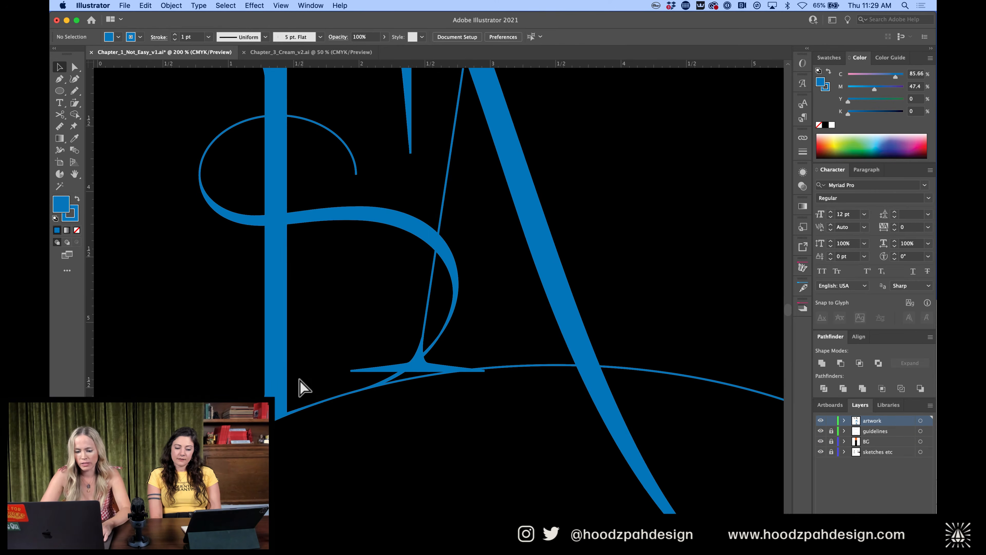
Try to transform the lower stem and foot anchors of the straight-footed E on the artboard below
{"action": "left_click", "coordinate": [274, 375]}
{"action": "key", "text": "super+minus"}
{"action": "scroll", "coordinate": [274, 375], "scroll_direction": "down", "scroll_amount": 10}
{"action": "scroll", "coordinate": [279, 385], "scroll_direction": "down", "scroll_amount": 15}
{"action": "scroll", "coordinate": [279, 384], "scroll_direction": "right", "scroll_amount": 4}
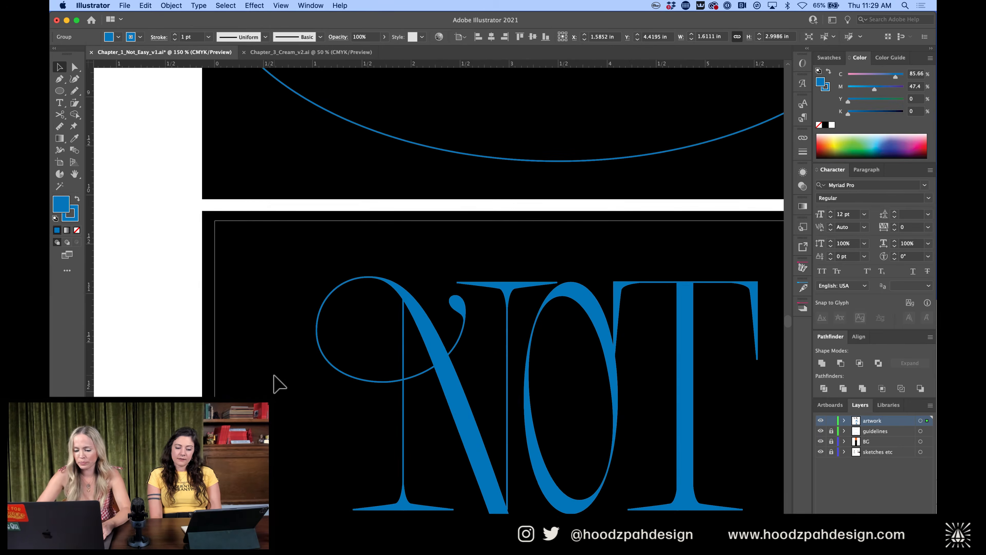
{"action": "double_click", "coordinate": [311, 383]}
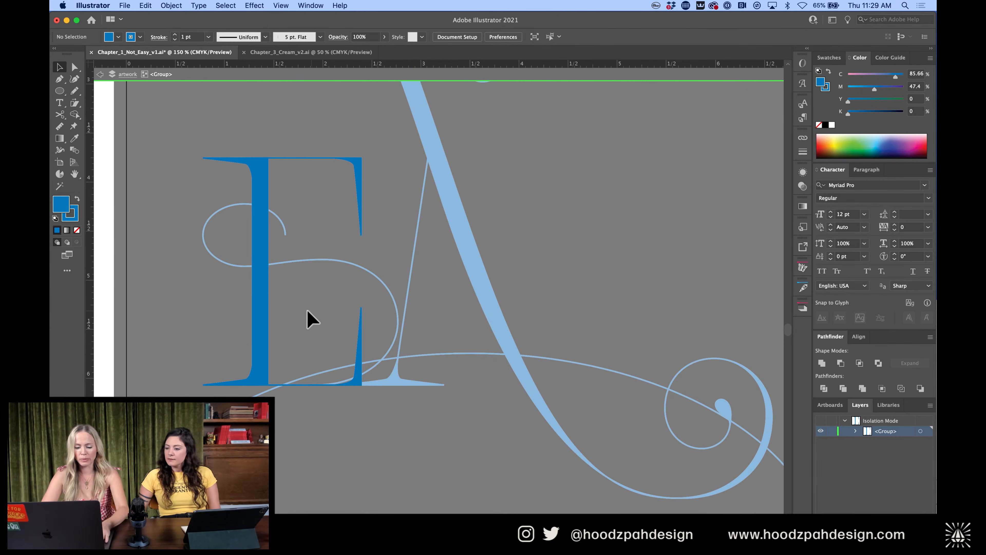
{"action": "key", "text": "a"}
{"action": "key", "text": "super+a"}
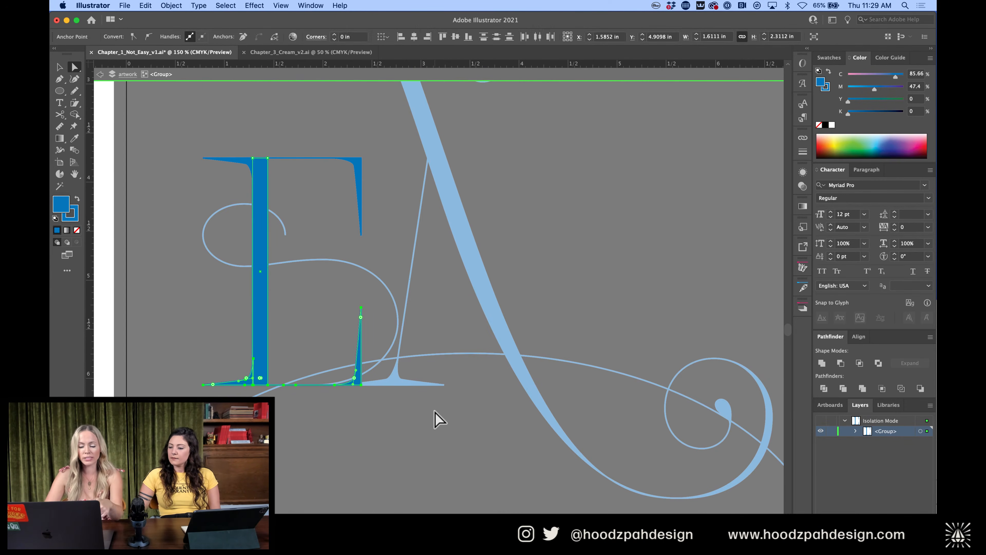
{"action": "key", "text": "s"}
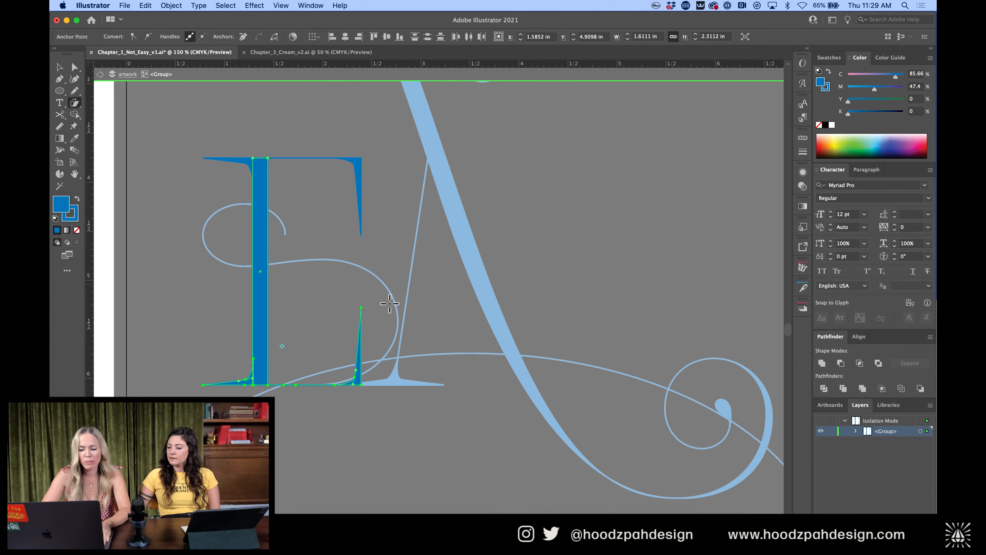
{"action": "left_click_drag", "start_coordinate": [362, 324], "coordinate": [358, 296]}
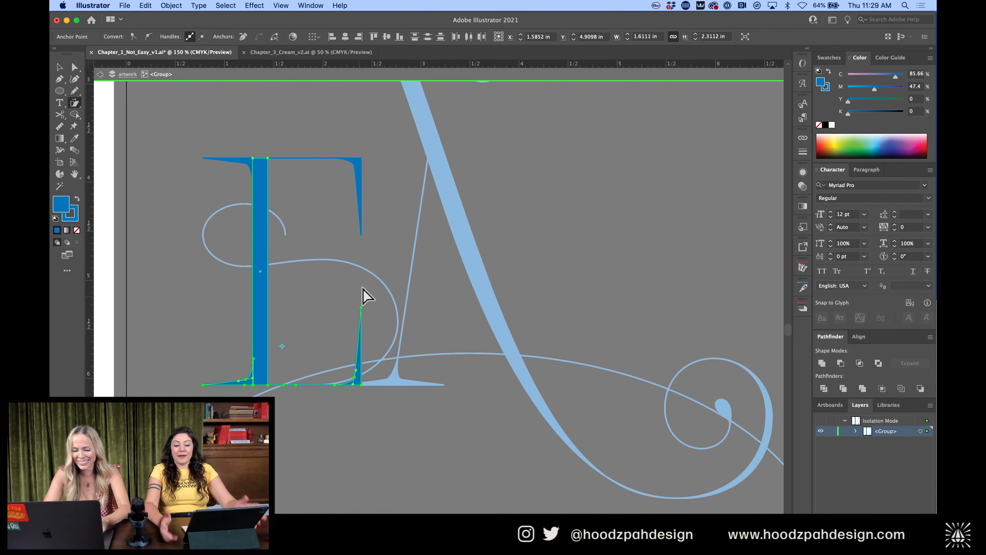
{"action": "key", "text": "v"}
{"action": "double_click", "coordinate": [391, 214]}
Shear the A's thin leg vertically to a height of 2.4399 in so its serif slopes with the ellipse
{"action": "scroll", "coordinate": [393, 216], "scroll_direction": "up", "scroll_amount": 10}
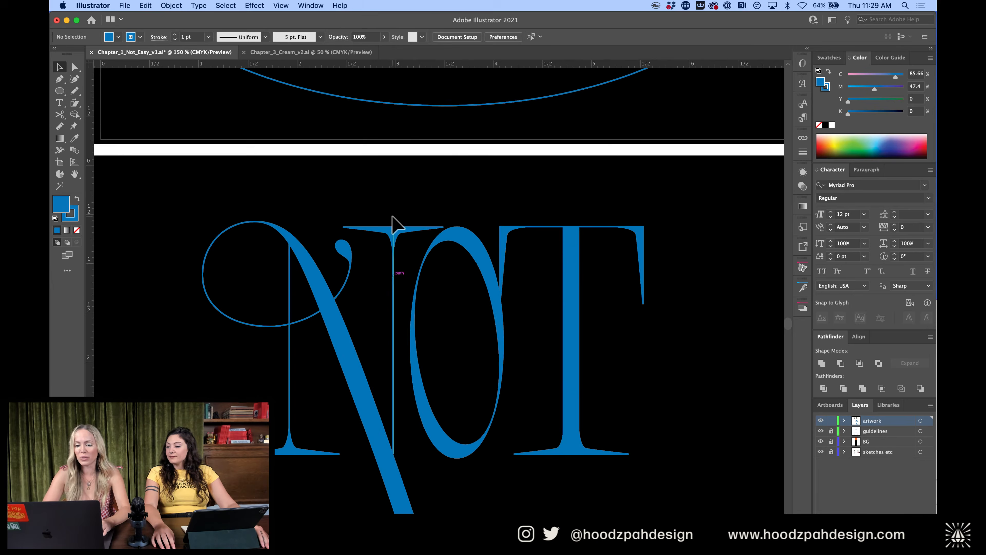
{"action": "scroll", "coordinate": [392, 217], "scroll_direction": "down", "scroll_amount": 3}
{"action": "scroll", "coordinate": [392, 217], "scroll_direction": "right", "scroll_amount": 5}
{"action": "scroll", "coordinate": [392, 224], "scroll_direction": "up", "scroll_amount": 15}
{"action": "scroll", "coordinate": [392, 223], "scroll_direction": "left", "scroll_amount": 3}
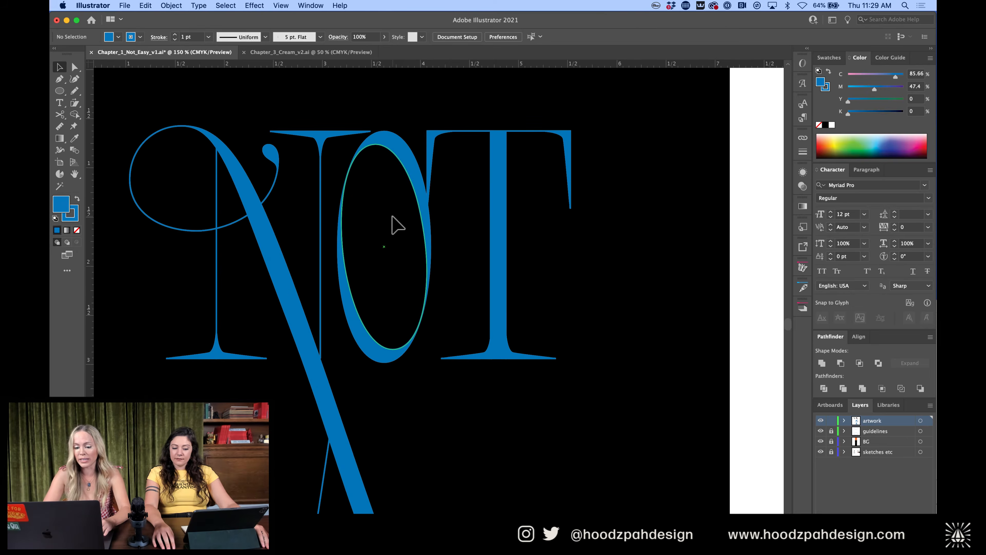
{"action": "scroll", "coordinate": [392, 224], "scroll_direction": "up", "scroll_amount": 5}
{"action": "scroll", "coordinate": [393, 224], "scroll_direction": "left", "scroll_amount": 1}
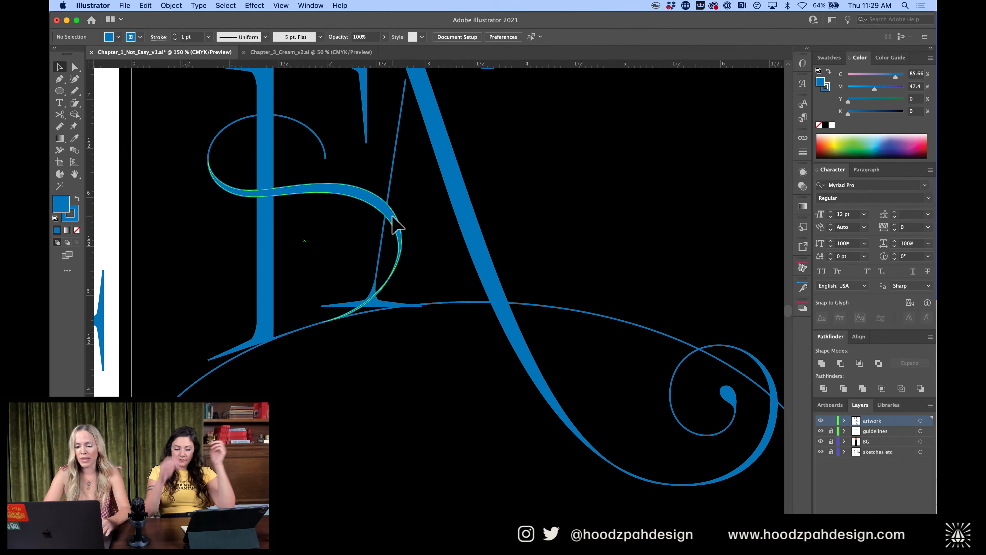
{"action": "double_click", "coordinate": [376, 278]}
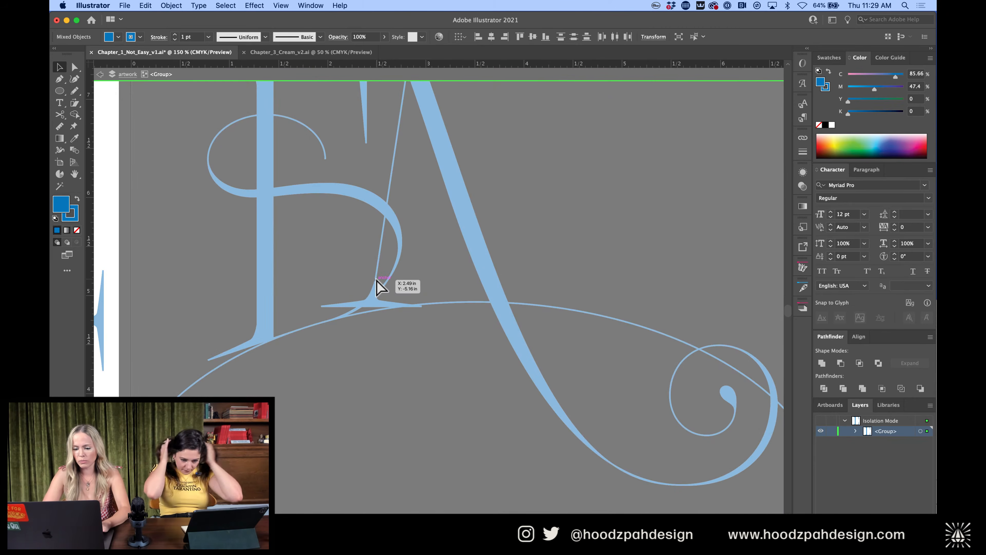
{"action": "key", "text": "Escape"}
{"action": "left_click", "coordinate": [376, 279]}
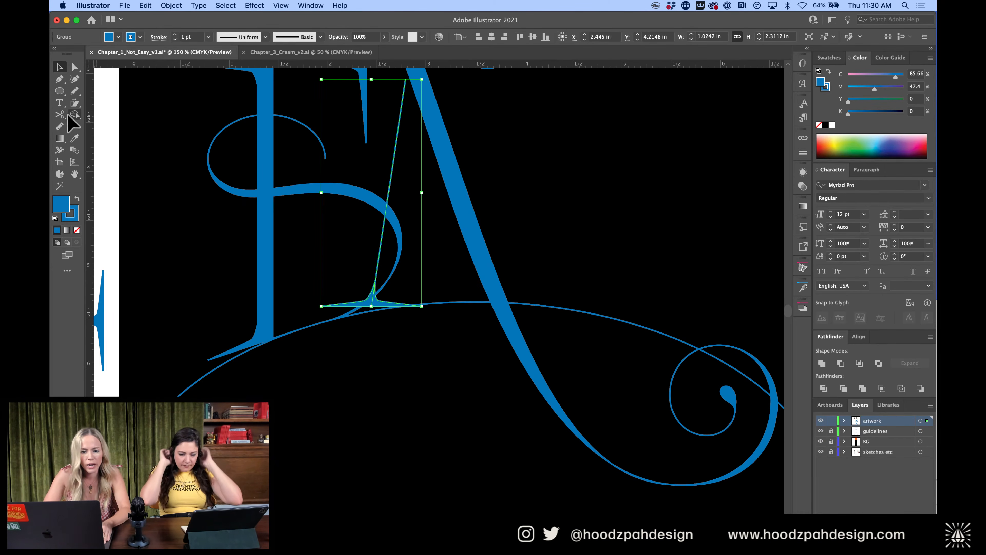
{"action": "left_click", "coordinate": [75, 105]}
{"action": "left_click_drag", "start_coordinate": [421, 306], "coordinate": [420, 298]}
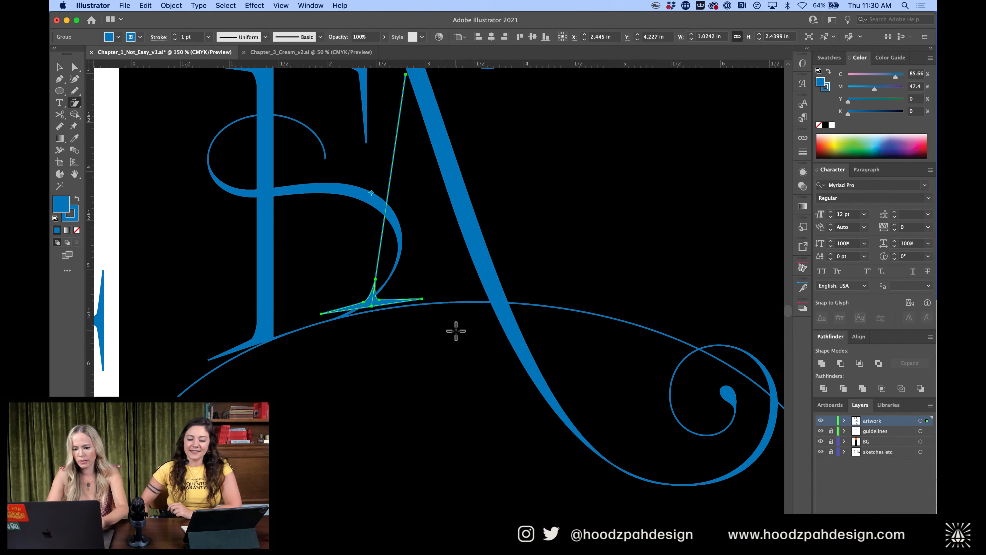
Nudge the A's thin leg down to Y 4.2687 in so its slanted serif rests on the ellipse
{"action": "key", "text": "v"}
{"action": "key", "text": "Down"}
{"action": "key", "text": "Down"}
{"action": "key", "text": "Down"}
{"action": "scroll", "coordinate": [455, 331], "scroll_direction": "down", "scroll_amount": 3}
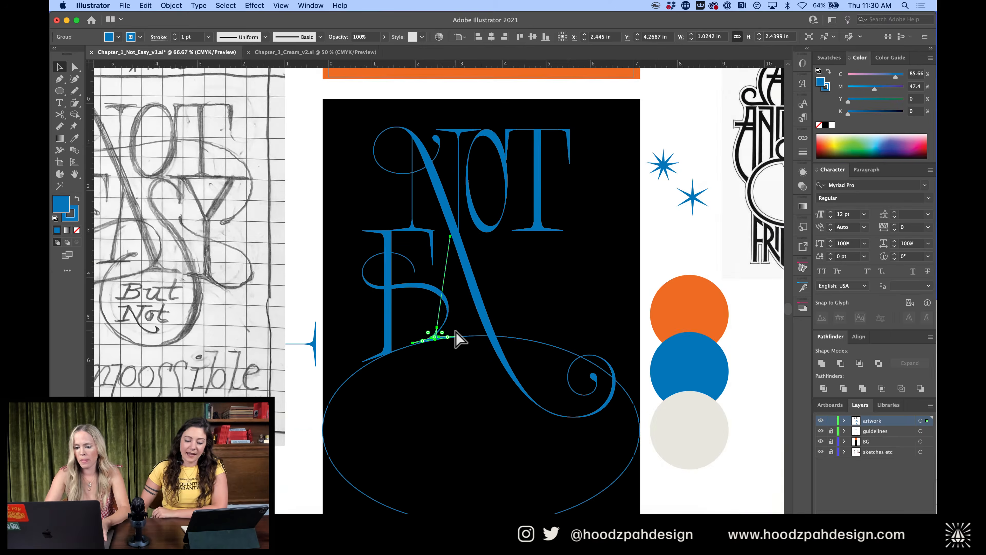
Extend the thin leg's top anchor up into the thick diagonal, to X 2.8159 in, Y 2.8954 in
{"action": "key", "text": "a"}
{"action": "key", "text": "super+equal"}
{"action": "key", "text": "super+equal"}
{"action": "key", "text": "super+equal"}
{"action": "key", "text": "super+equal"}
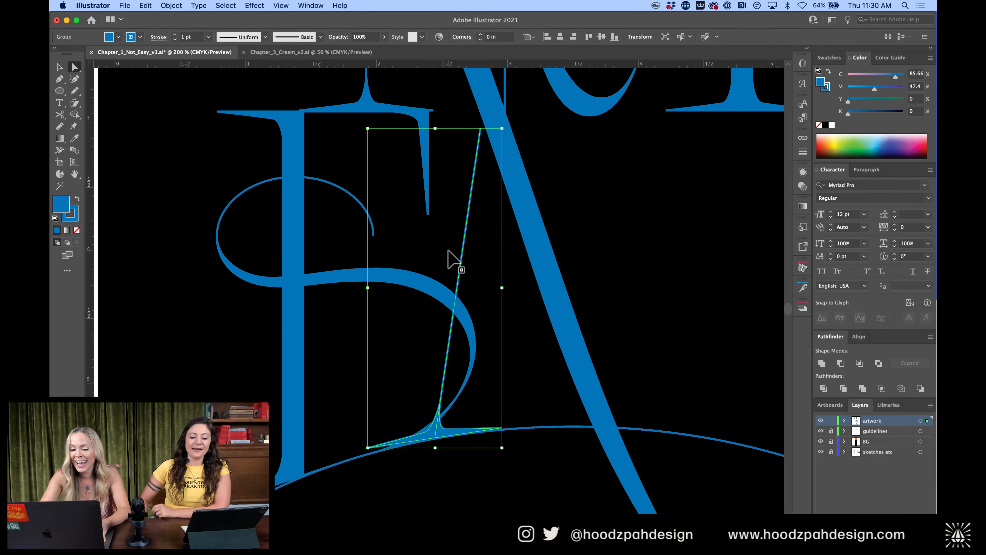
{"action": "left_click_drag", "start_coordinate": [480, 128], "coordinate": [483, 109]}
{"action": "key", "text": "super+minus"}
{"action": "key", "text": "super+minus"}
{"action": "key", "text": "super+minus"}
{"action": "key", "text": "super+minus"}
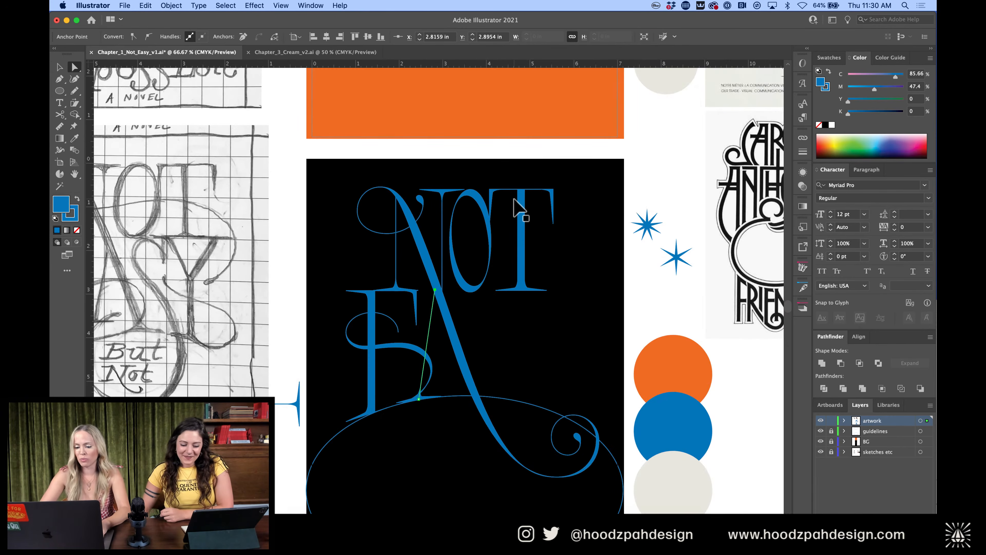
{"action": "key", "text": "v"}
{"action": "left_click", "coordinate": [551, 323]}
Move the inner anchor at the E swash's outermost bend onto its outer edge at X 2.7508 in, Y 4.7118 in, and lengthen its lower handle
{"action": "key", "text": "super+minus"}
{"action": "key", "text": "super+equal"}
{"action": "key", "text": "super+equal"}
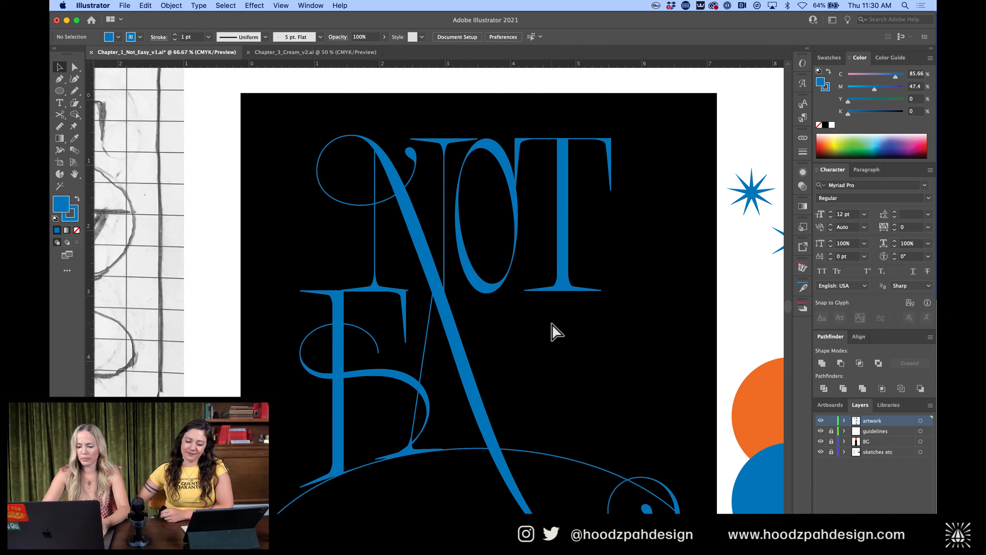
{"action": "key", "text": "super+equal"}
{"action": "key", "text": "super+equal"}
{"action": "key", "text": "super+equal"}
{"action": "key", "text": "a"}
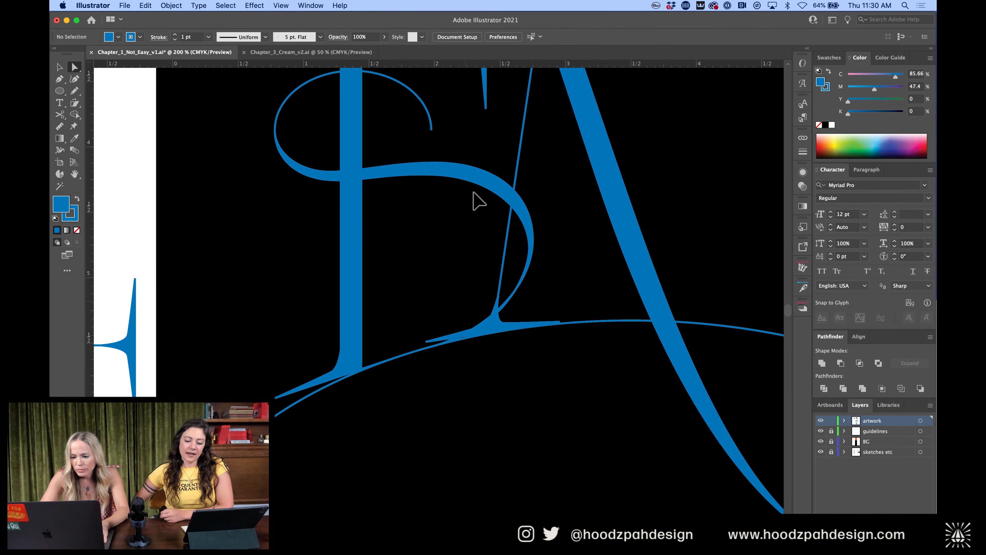
{"action": "left_click", "coordinate": [491, 180]}
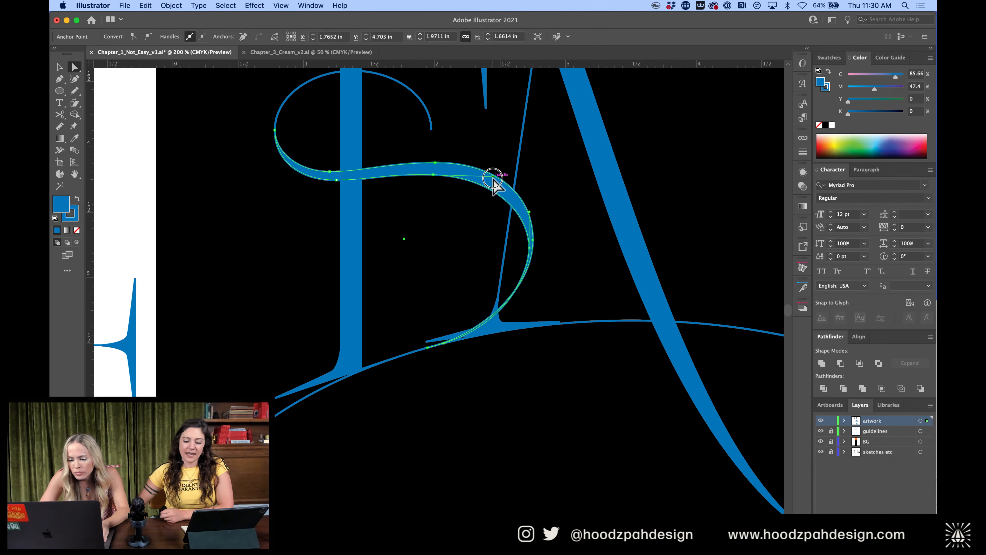
{"action": "left_click", "coordinate": [530, 247]}
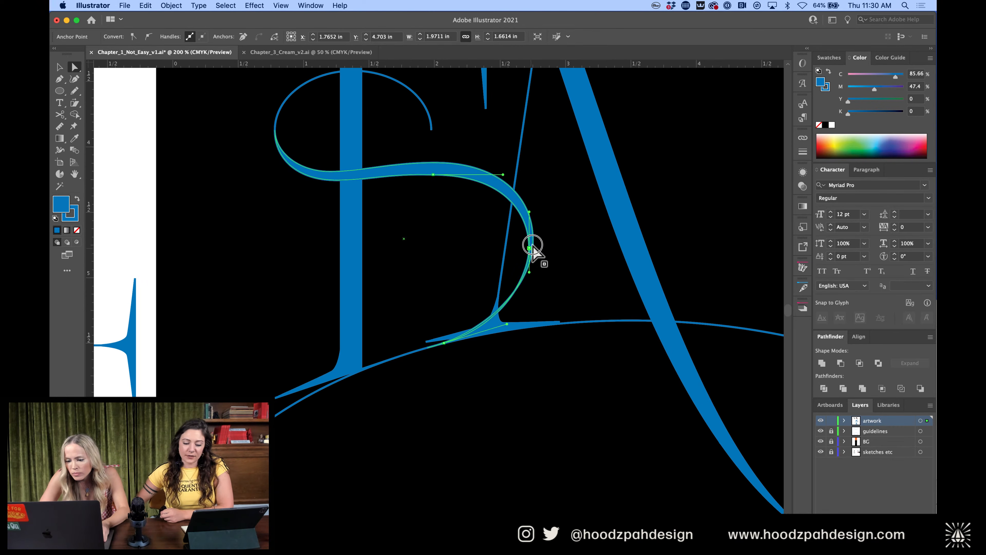
{"action": "left_click_drag", "start_coordinate": [532, 244], "coordinate": [533, 271]}
{"action": "key", "text": "super+equal"}
{"action": "key", "text": "super+equal"}
{"action": "scroll", "coordinate": [539, 280], "scroll_direction": "down", "scroll_amount": 3}
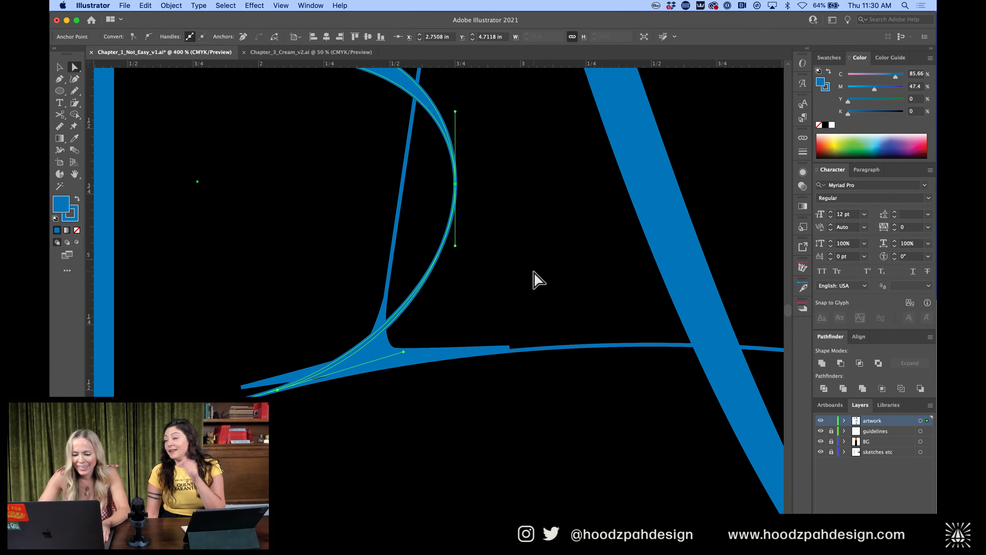
Refine the lower end of the E's swash by adjusting its curve handles where it meets the A's serif and the ellipse
{"action": "left_click", "coordinate": [402, 351]}
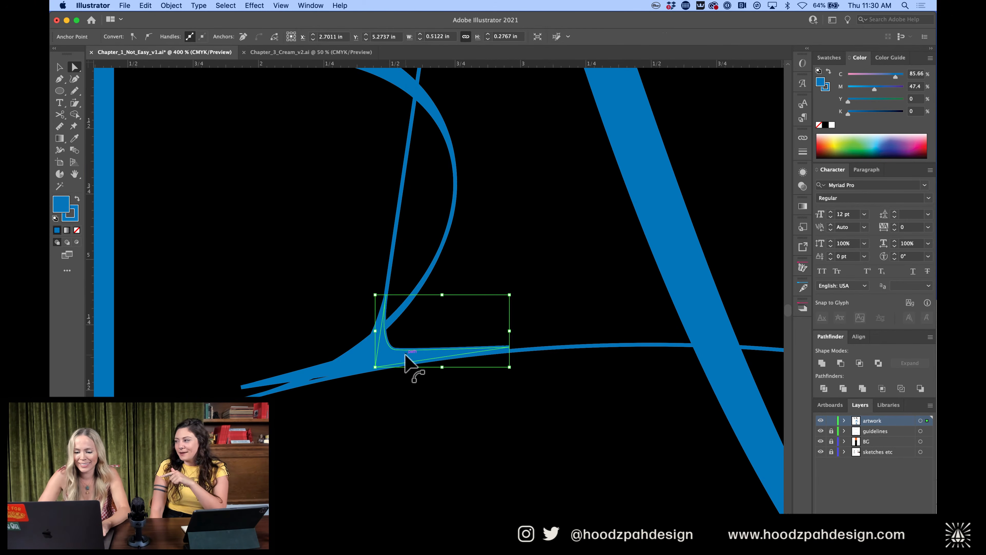
{"action": "key", "text": "super+z"}
{"action": "left_click", "coordinate": [398, 311]}
{"action": "left_click_drag", "start_coordinate": [360, 372], "coordinate": [365, 376]}
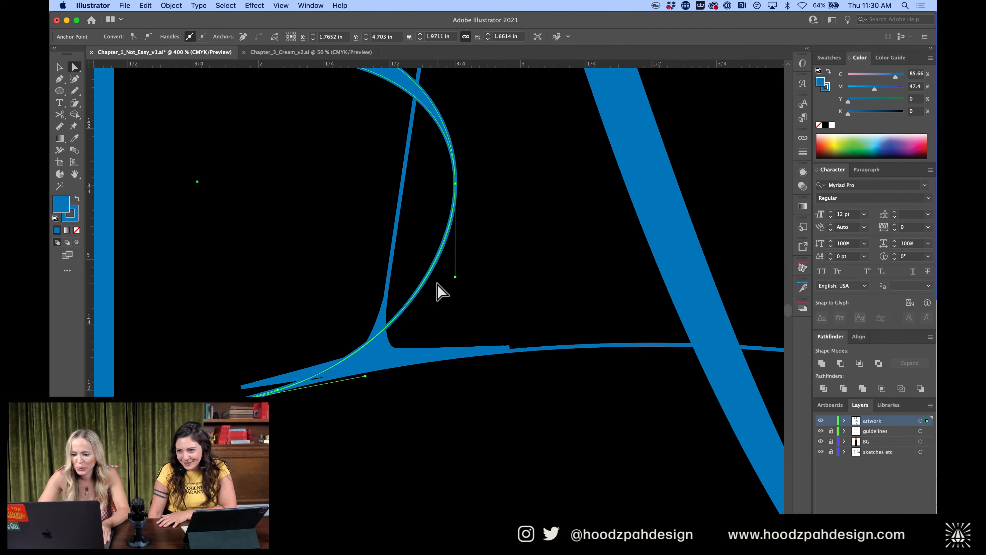
{"action": "left_click", "coordinate": [444, 125]}
{"action": "left_click", "coordinate": [277, 389]}
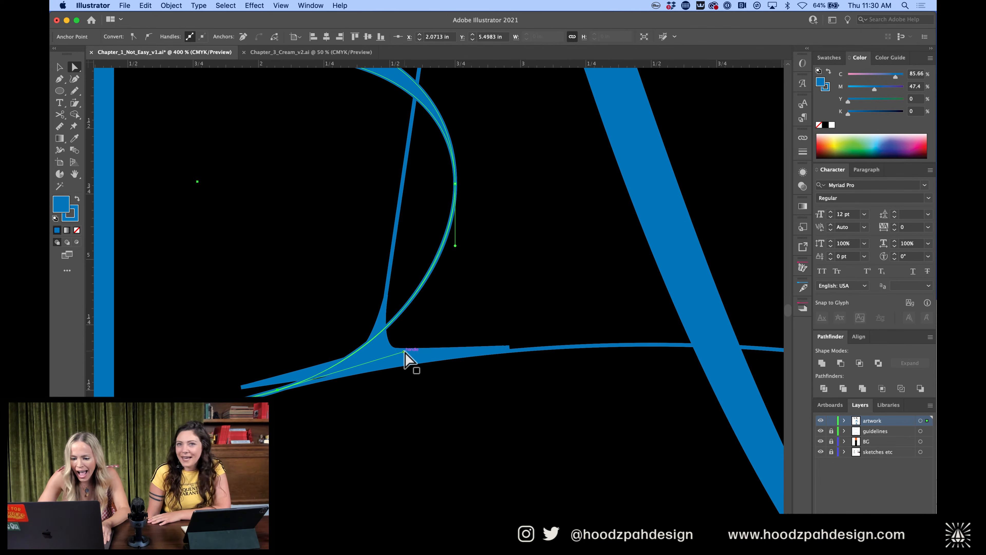
{"action": "left_click_drag", "start_coordinate": [404, 351], "coordinate": [407, 347]}
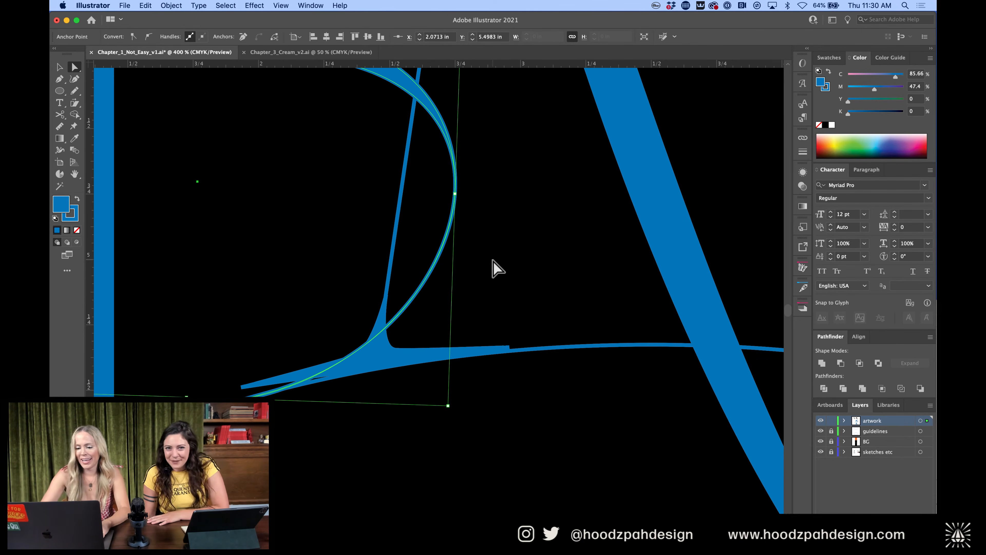
{"action": "key", "text": "super+minus"}
{"action": "key", "text": "super+minus"}
{"action": "key", "text": "super+minus"}
{"action": "key", "text": "super+minus"}
{"action": "key", "text": "super+minus"}
{"action": "left_click", "coordinate": [501, 355]}
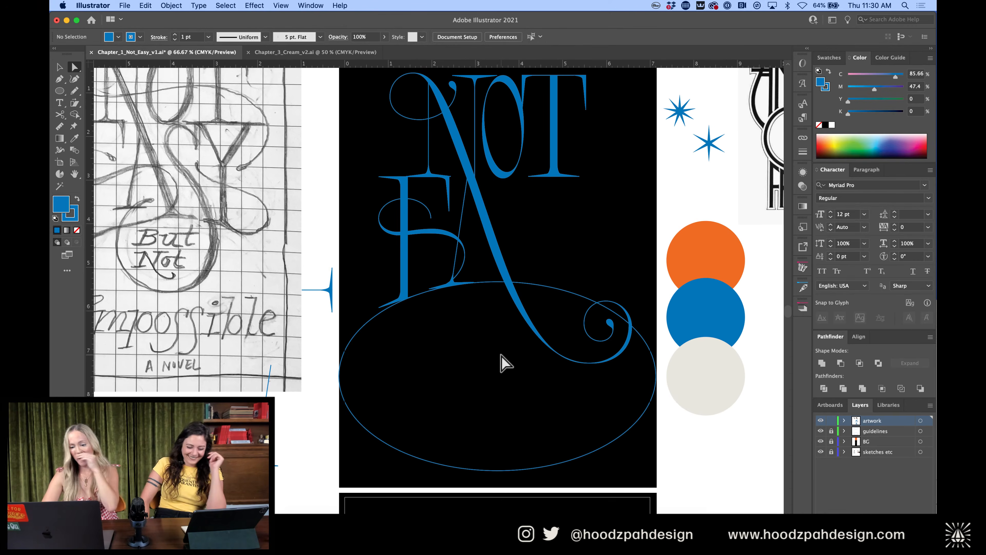
Isolate the E's swash and shift its crossbar curve and lower loop outward and up toward the A's thick diagonal, widening it to 2.5274 in
{"action": "scroll", "coordinate": [500, 355], "scroll_direction": "left", "scroll_amount": 5}
{"action": "scroll", "coordinate": [501, 355], "scroll_direction": "up", "scroll_amount": 2}
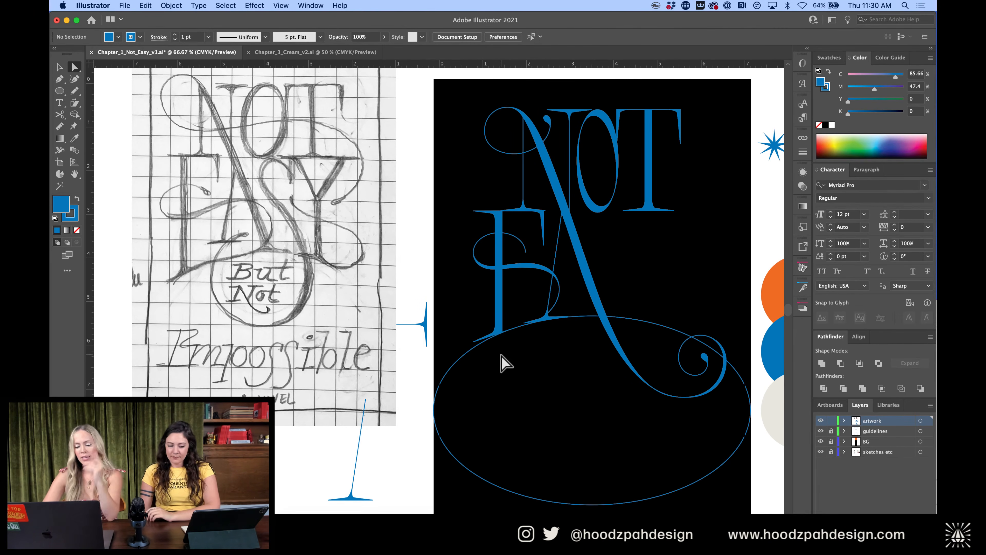
{"action": "double_click", "coordinate": [528, 269]}
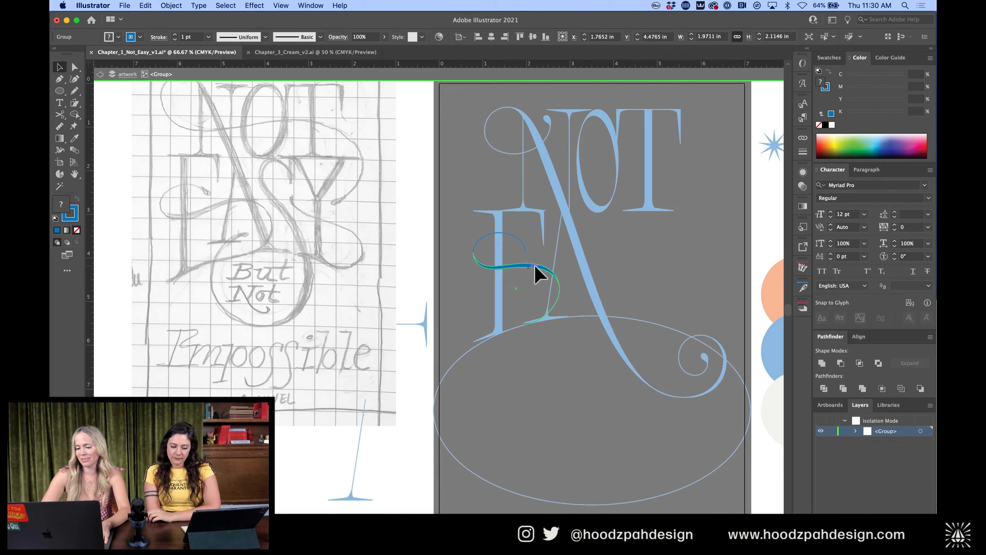
{"action": "scroll", "coordinate": [576, 272], "scroll_direction": "up", "scroll_amount": 5}
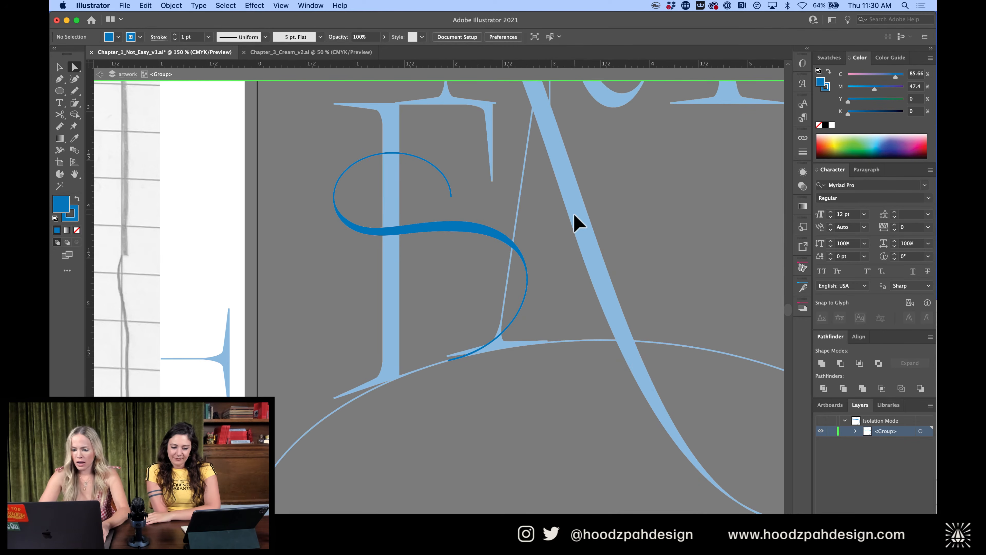
{"action": "left_click", "coordinate": [435, 376]}
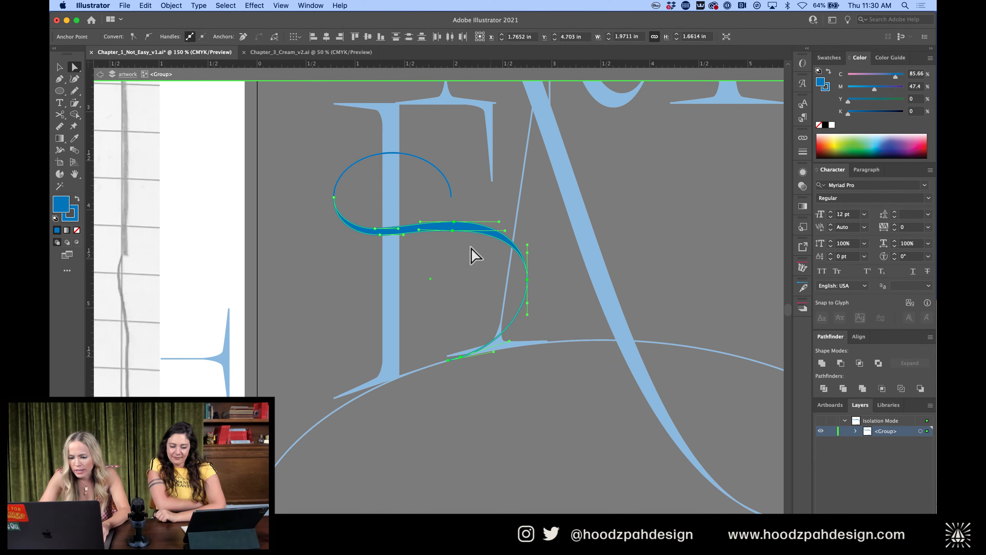
{"action": "left_click_drag", "start_coordinate": [454, 231], "coordinate": [506, 220]}
{"action": "key", "text": "Right"}
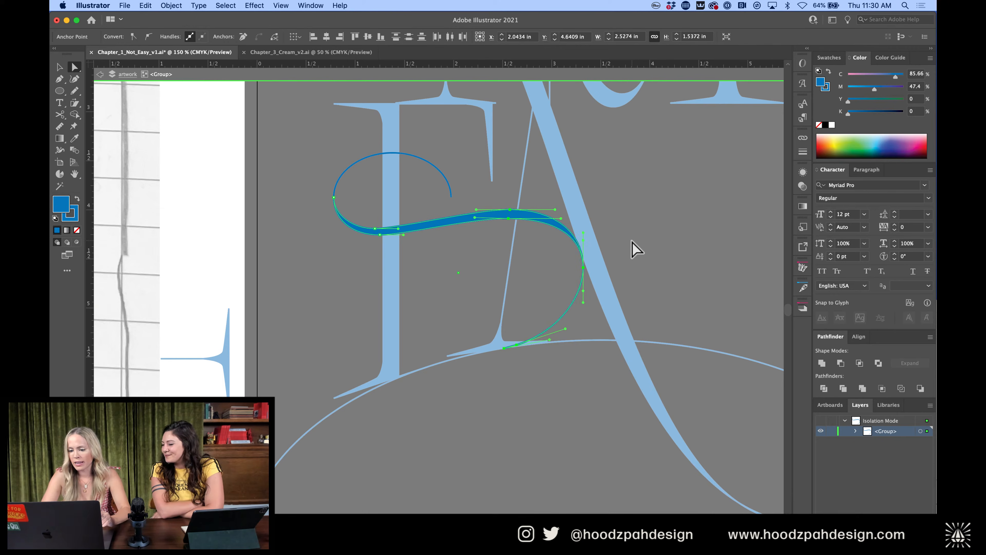
{"action": "double_click", "coordinate": [566, 376]}
{"action": "key", "text": "super+minus"}
{"action": "key", "text": "super+minus"}
{"action": "key", "text": "super+minus"}
{"action": "key", "text": "super+minus"}
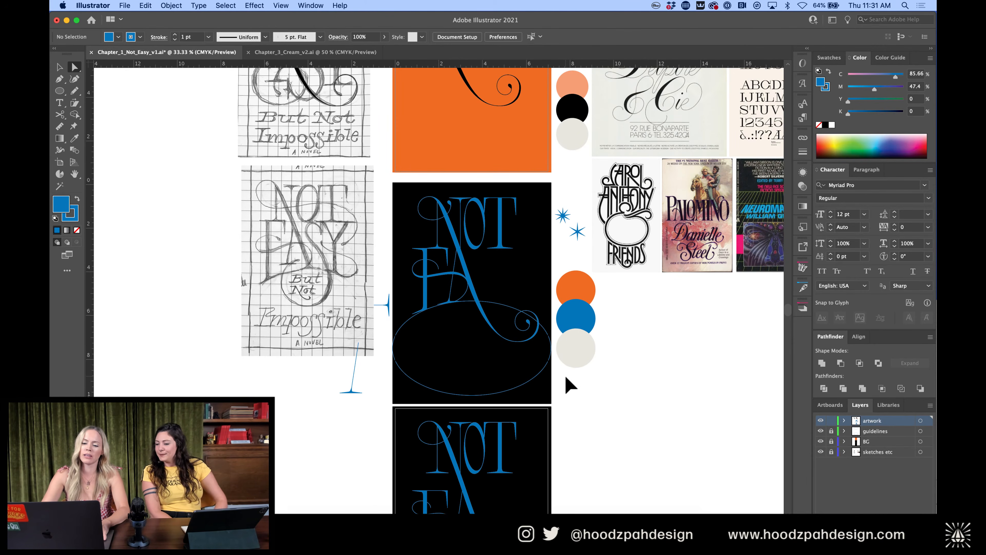
Lower the outer tip of the A's thin-leg serif onto the ellipse, placing its anchor at X 1.9329 in, Y 5.5304 in
{"action": "key", "text": "super+plus"}
{"action": "key", "text": "super+plus"}
{"action": "key", "text": "super+plus"}
{"action": "key", "text": "super+plus"}
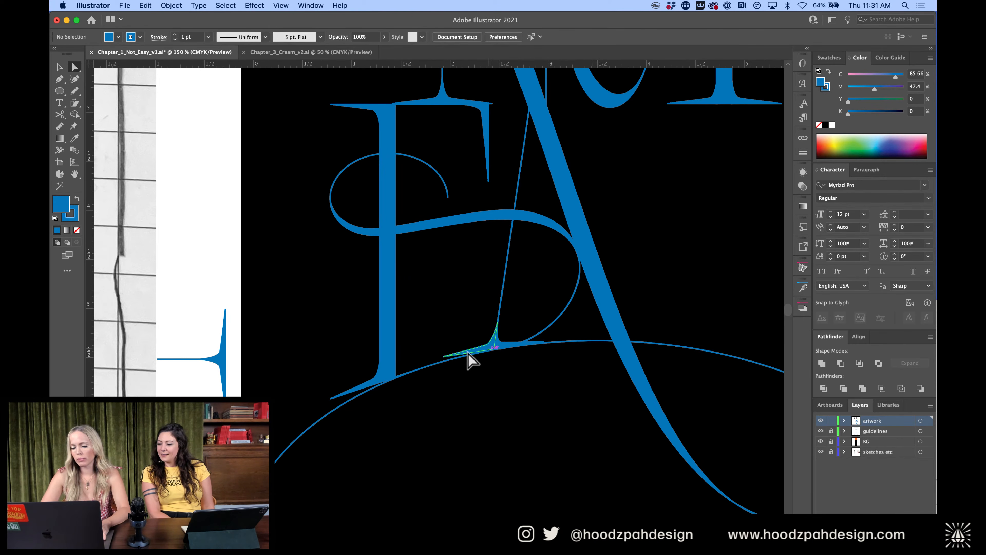
{"action": "left_click", "coordinate": [443, 356]}
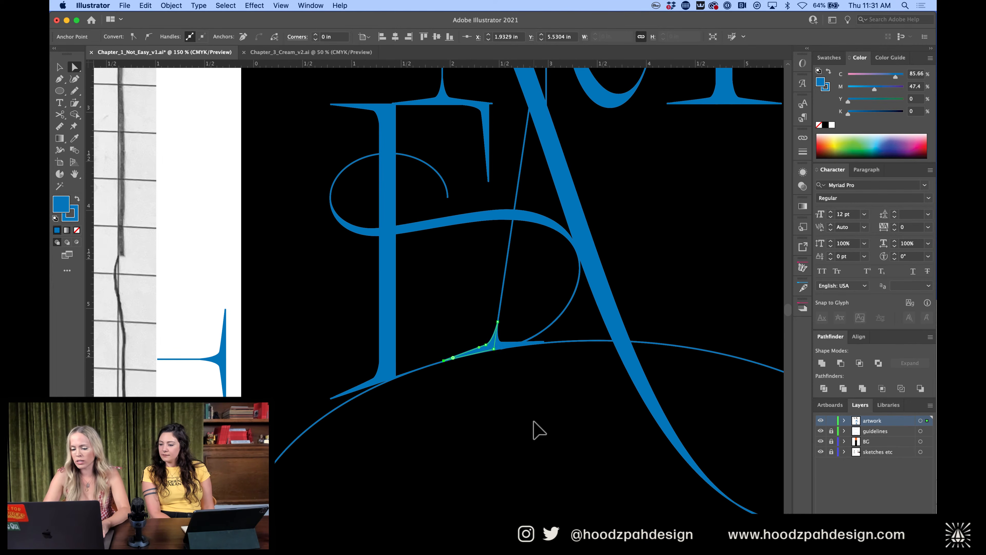
{"action": "key", "text": "super+plus"}
{"action": "key", "text": "super+plus"}
{"action": "key", "text": "super+plus"}
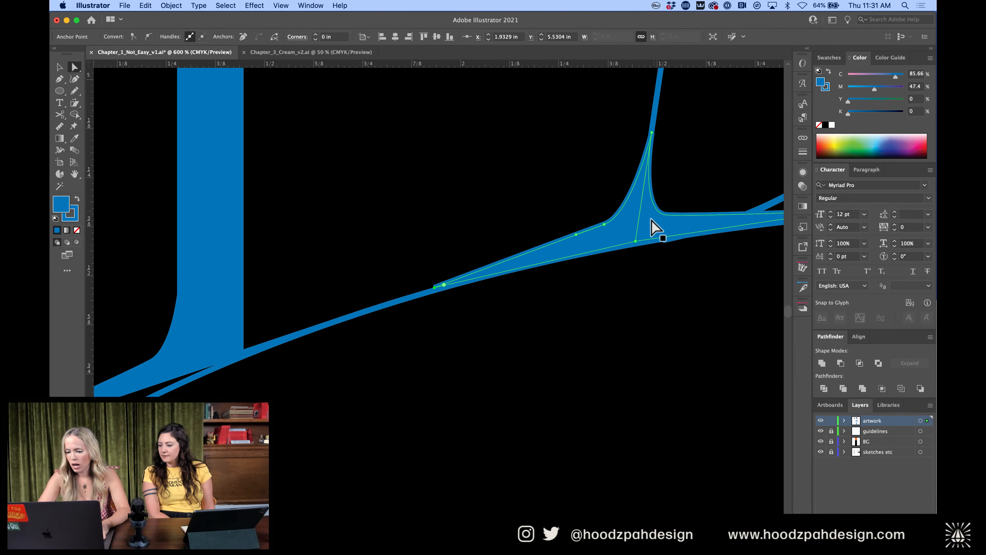
{"action": "key", "text": "super+minus"}
{"action": "key", "text": "super+minus"}
Move the anchor at the lower end of the E's swash to X 2.445 in, Y 5.4121 in, tucking it into the A's serif
{"action": "left_click", "coordinate": [573, 242]}
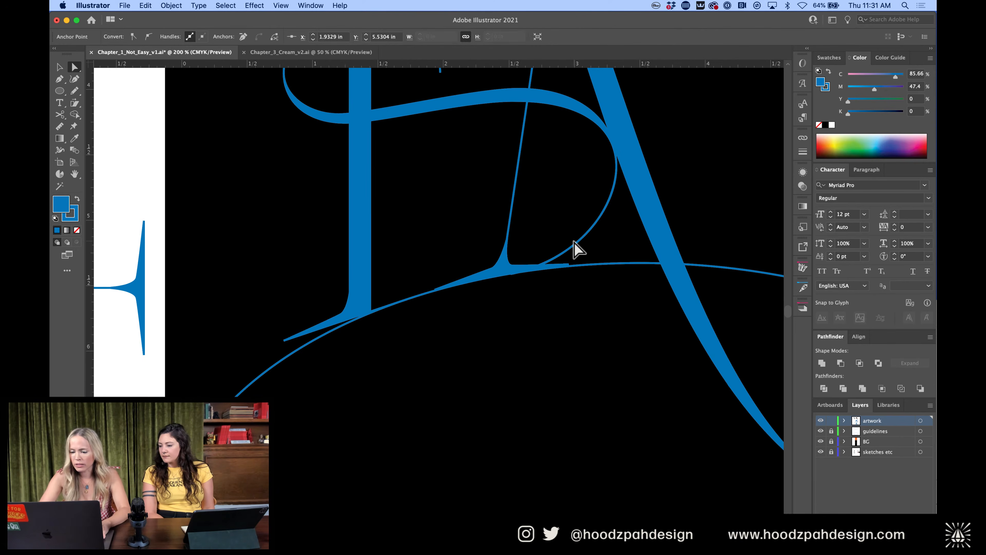
{"action": "left_click", "coordinate": [565, 249]}
{"action": "key", "text": "super+plus"}
{"action": "key", "text": "super+plus"}
{"action": "key", "text": "super+plus"}
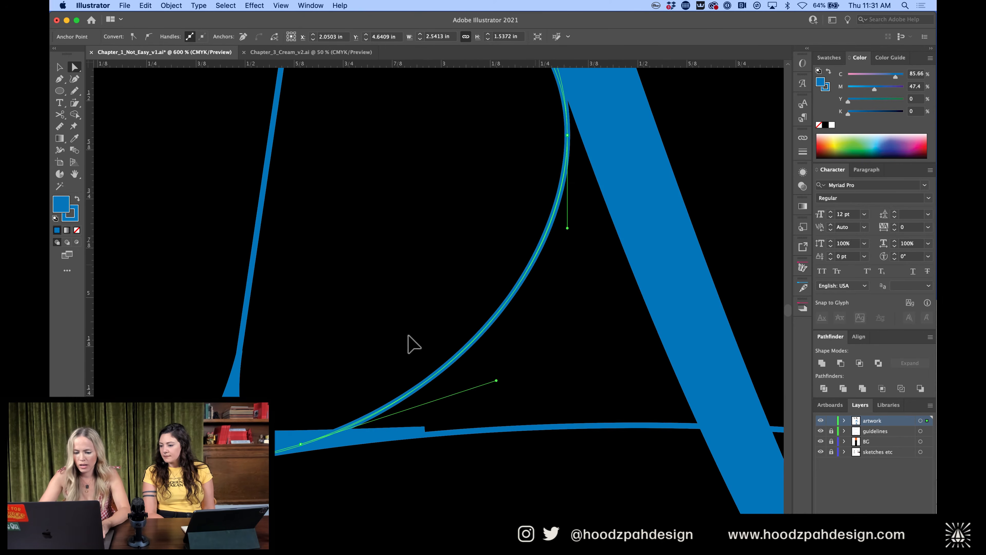
{"action": "left_click", "coordinate": [327, 374]}
{"action": "left_click_drag", "start_coordinate": [327, 374], "coordinate": [302, 381]}
{"action": "key", "text": "super+minus"}
{"action": "key", "text": "super+minus"}
{"action": "key", "text": "super+minus"}
{"action": "key", "text": "super+minus"}
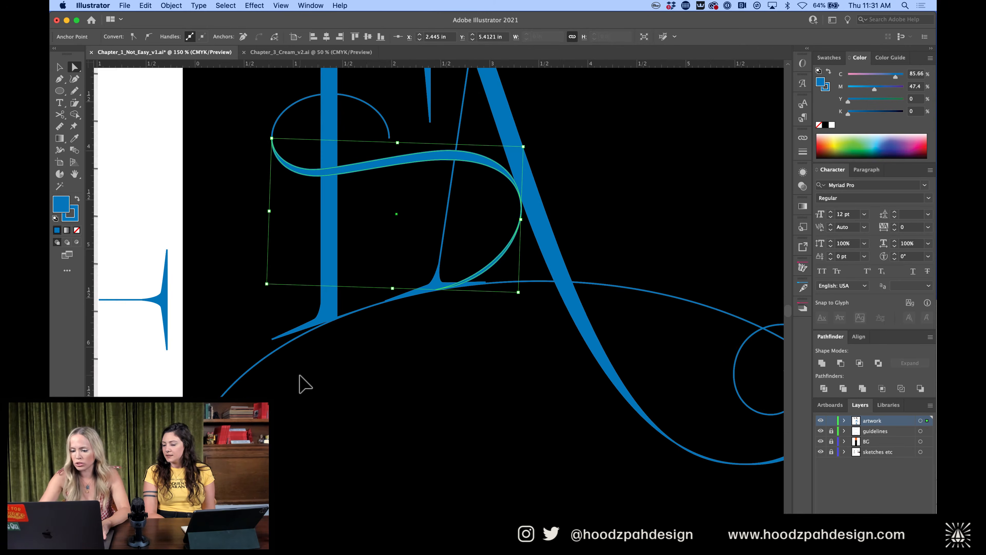
{"action": "key", "text": "super+plus"}
{"action": "key", "text": "super+plus"}
{"action": "key", "text": "super+plus"}
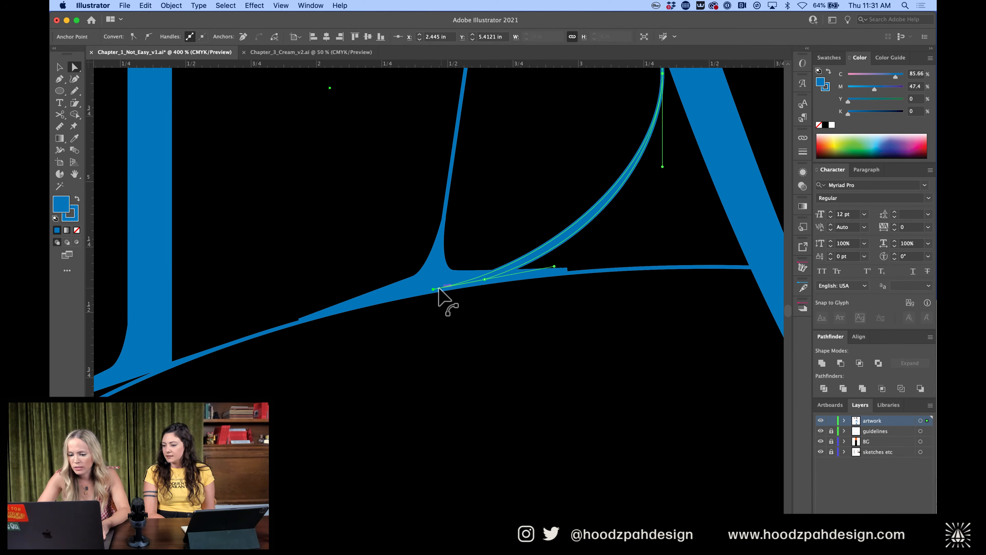
{"action": "left_click", "coordinate": [554, 274]}
{"action": "left_click", "coordinate": [512, 256]}
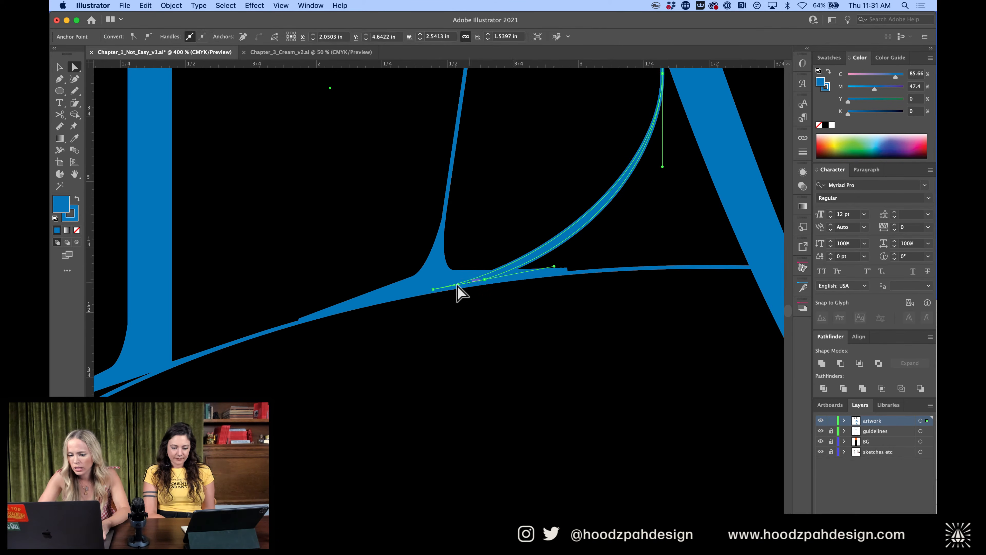
Reshape the lower end of the E's crossbar swash so its curve thins evenly and runs into the oval's outline
{"action": "left_click", "coordinate": [433, 290]}
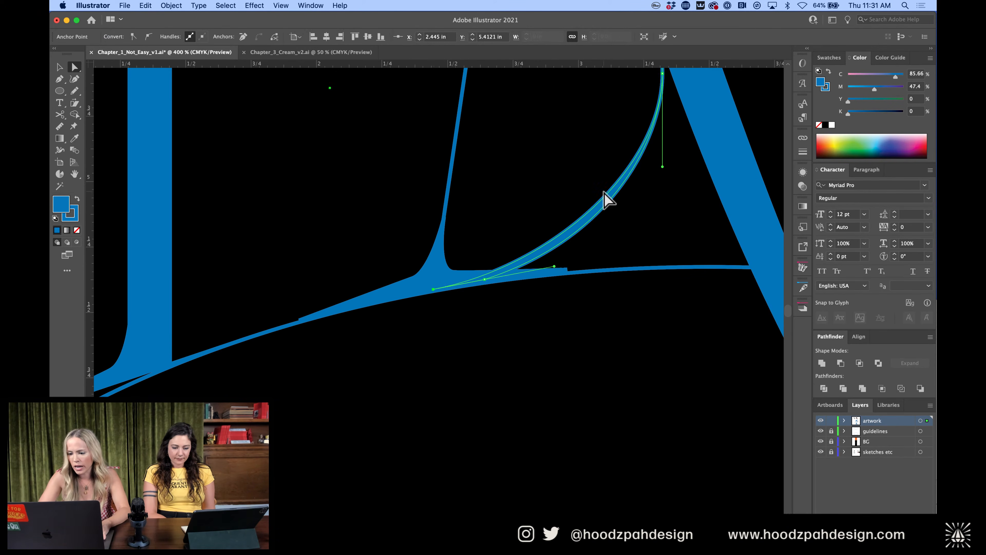
{"action": "left_click_drag", "start_coordinate": [554, 268], "coordinate": [575, 273]}
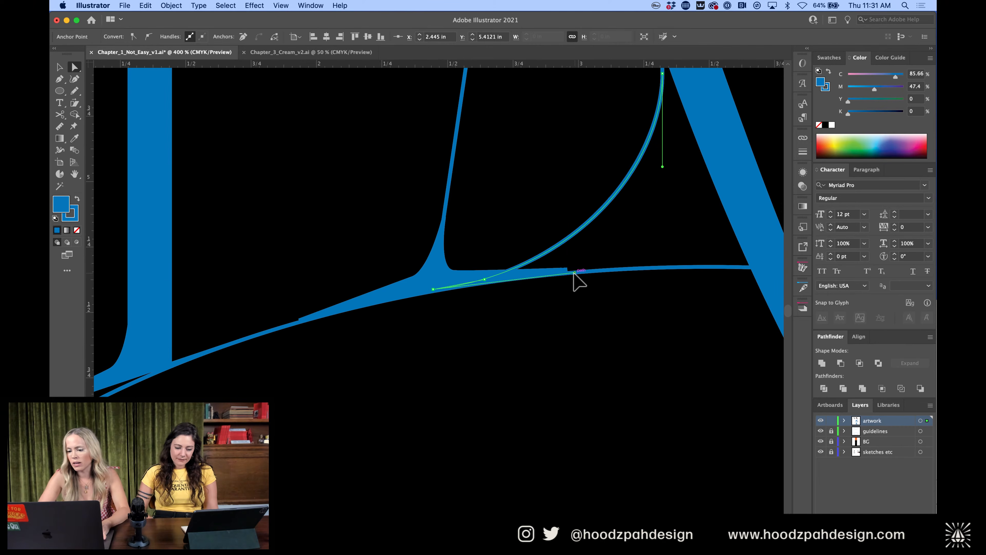
{"action": "key", "text": "super"}
{"action": "key", "text": "super+minus"}
{"action": "key", "text": "super+minus"}
{"action": "key", "text": "super+minus"}
{"action": "key", "text": "super+minus"}
{"action": "key", "text": "super+minus"}
{"action": "key", "text": "super+minus"}
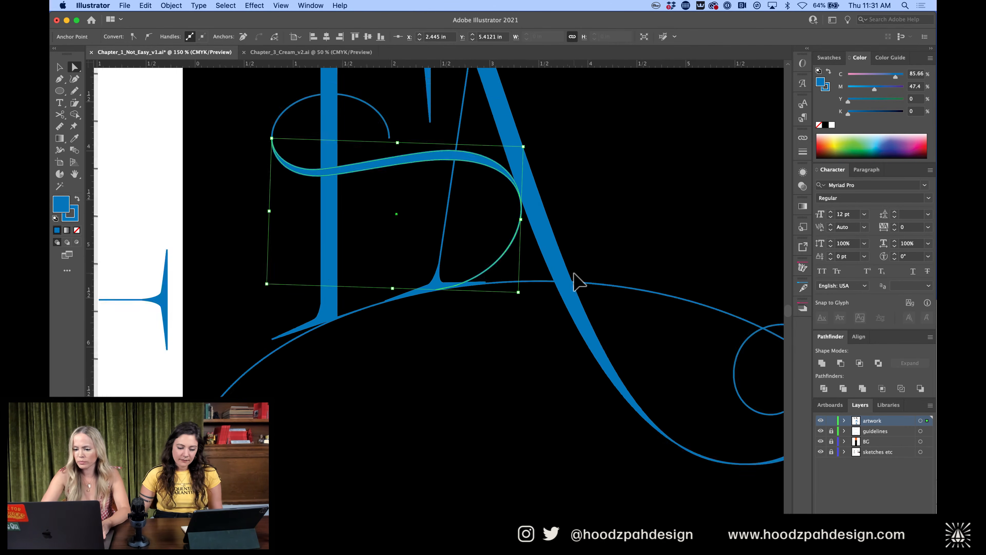
Deselect the artwork and save the document
{"action": "key", "text": "v"}
{"action": "left_click", "coordinate": [693, 292]}
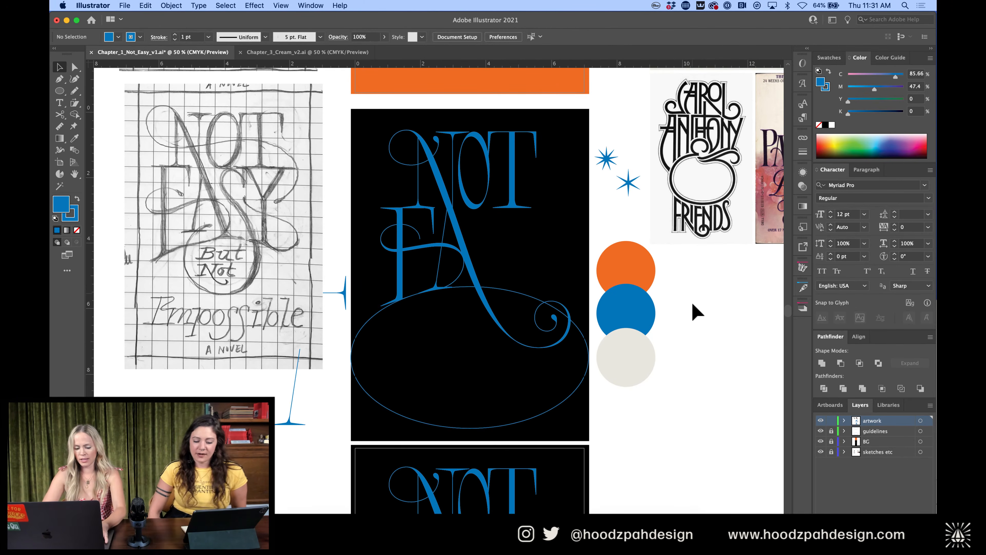
{"action": "key", "text": "super+s"}
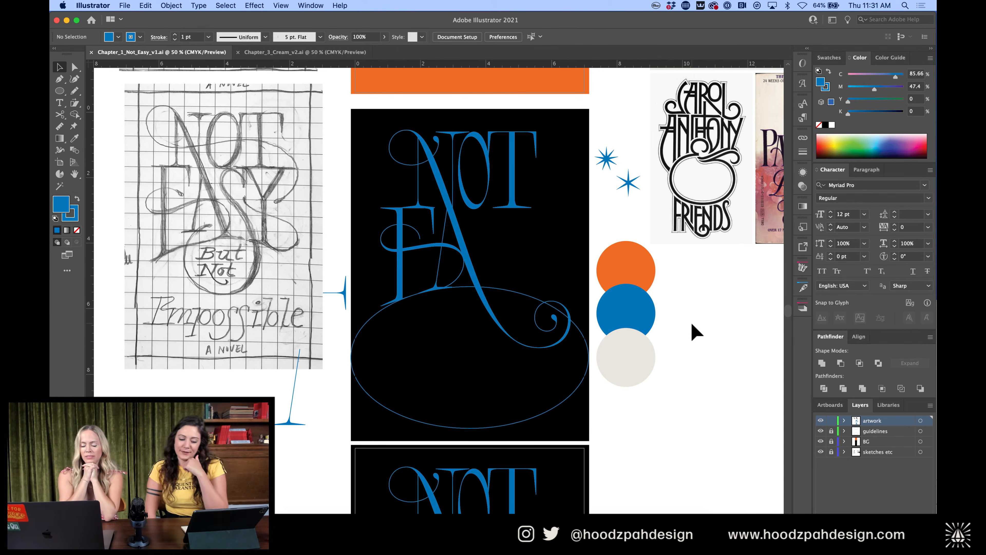
Thicken the E's crossbar swash by raising its upper edge where it crests between the E's stem and the A
{"action": "key", "text": "super+equal"}
{"action": "key", "text": "super+equal"}
{"action": "key", "text": "super+equal"}
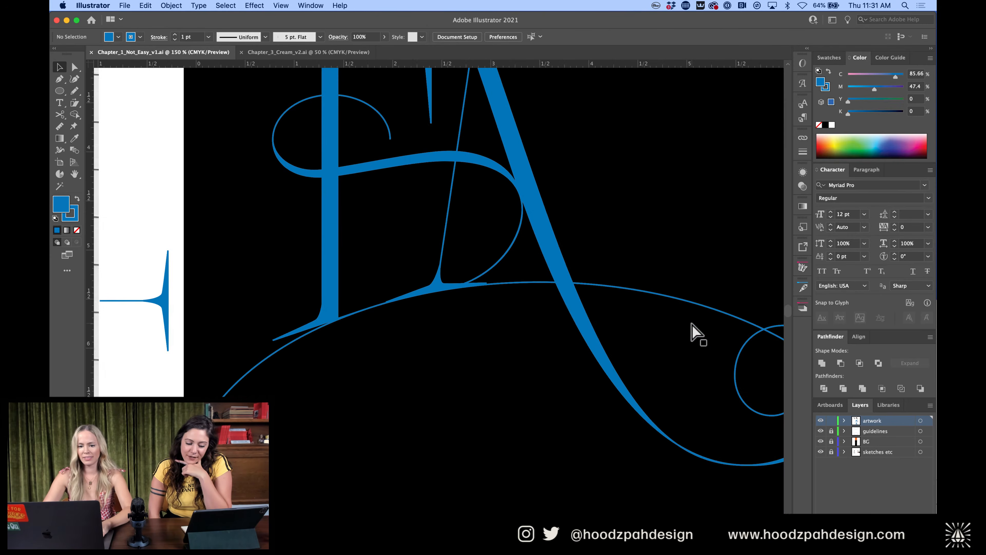
{"action": "key", "text": "a"}
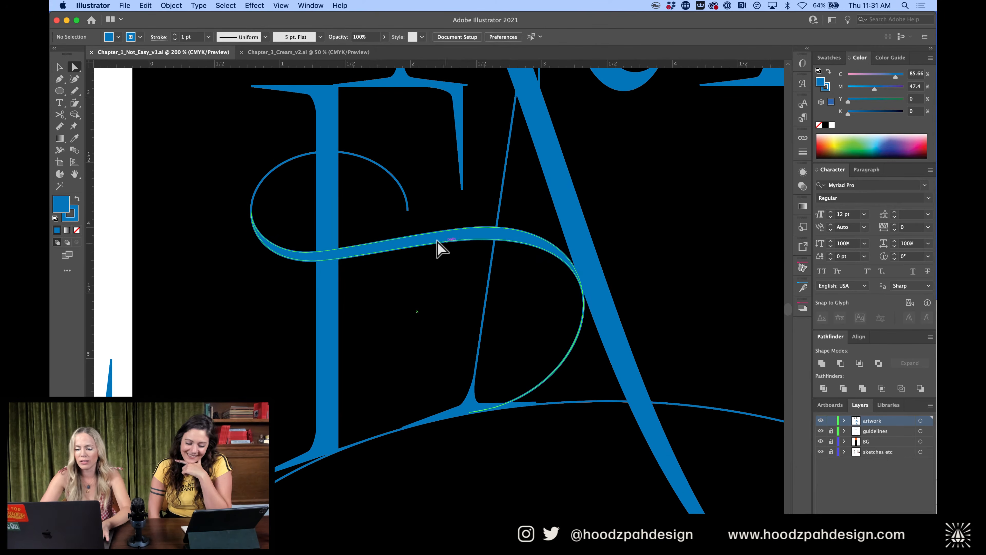
{"action": "left_click", "coordinate": [443, 242]}
{"action": "left_click_drag", "start_coordinate": [487, 229], "coordinate": [407, 224]}
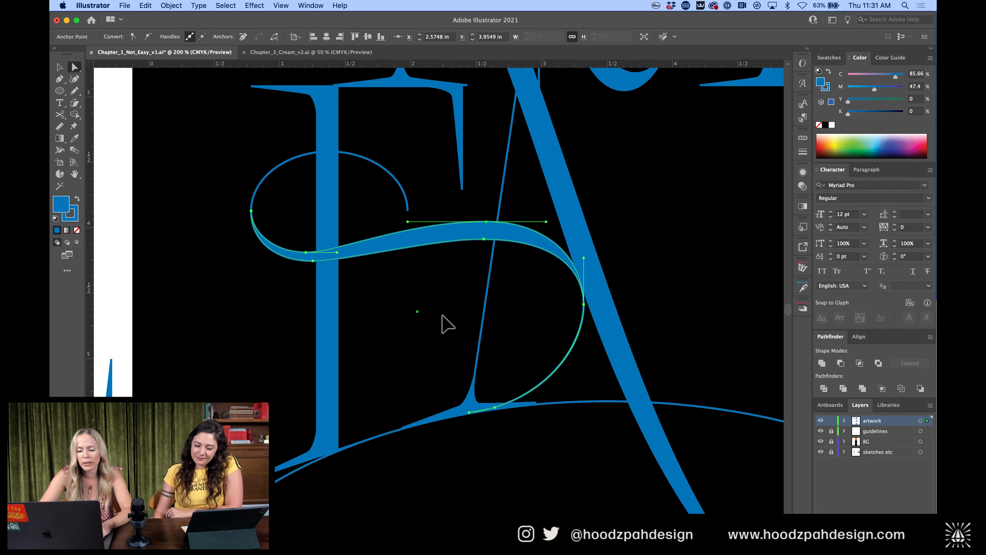
{"action": "left_click", "coordinate": [306, 253]}
{"action": "key", "text": "super+minus"}
{"action": "key", "text": "super+minus"}
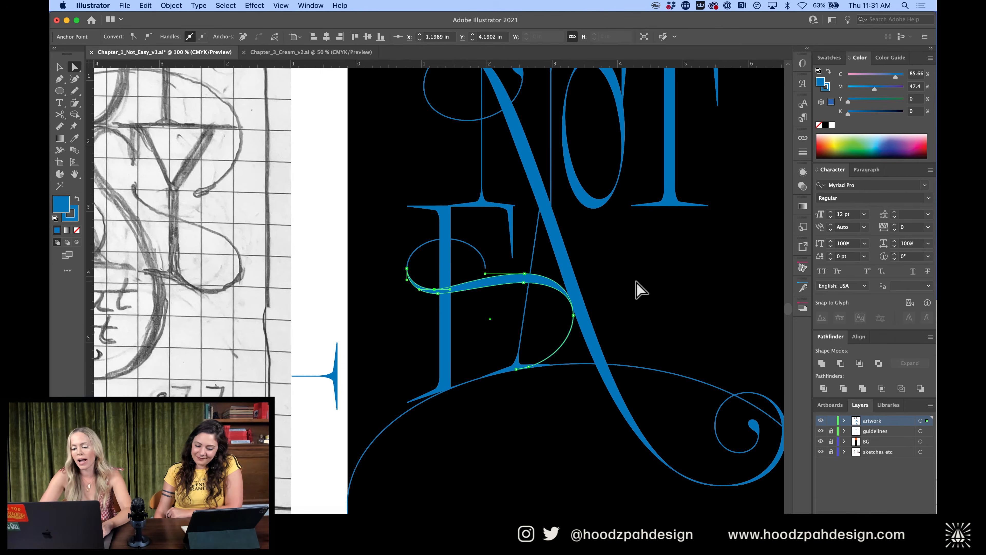
{"action": "left_click", "coordinate": [637, 282]}
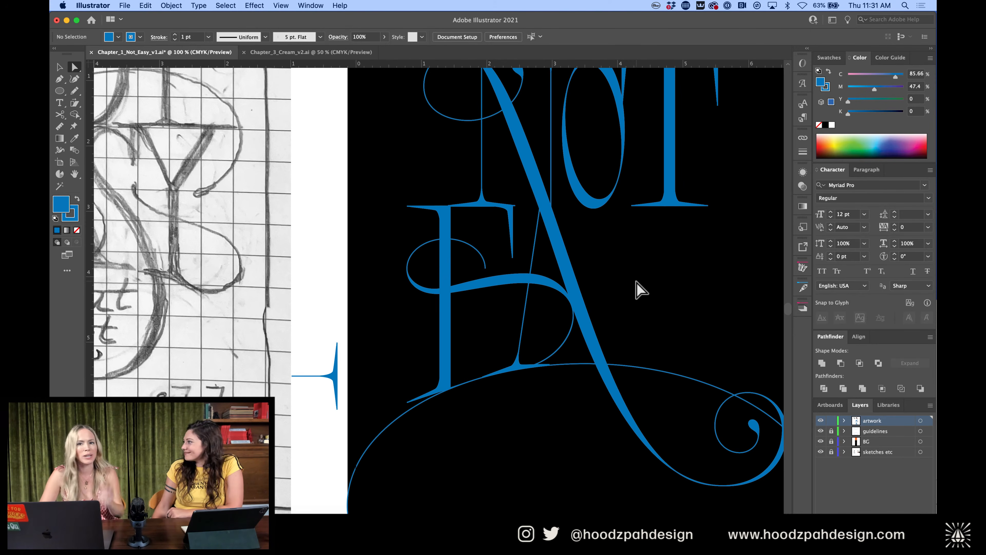
Examine the E and A lettering at full-cover and close-up scale to judge the crossbar swash and the A's foot
{"action": "key", "text": "super+minus"}
{"action": "key", "text": "super+minus"}
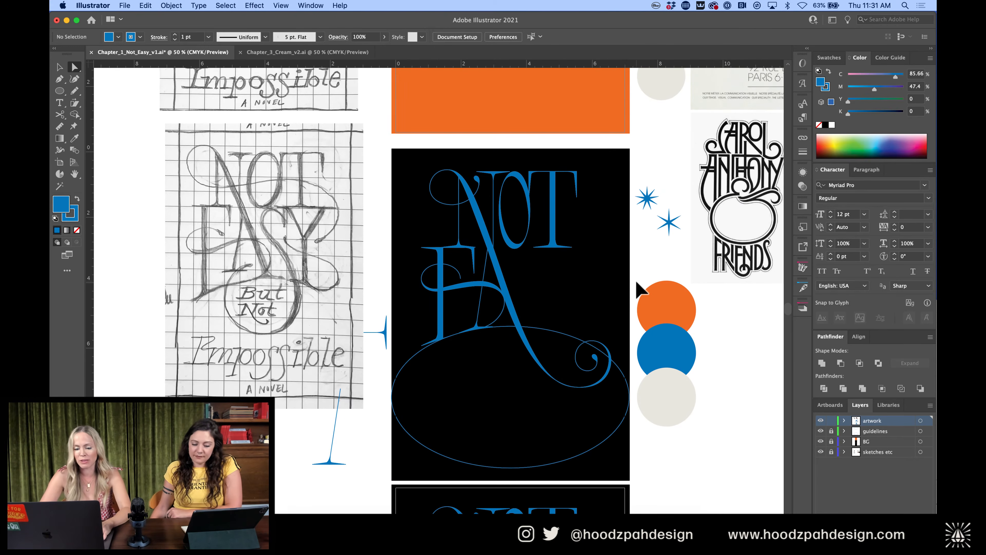
{"action": "key", "text": "super+equal"}
{"action": "key", "text": "super+equal"}
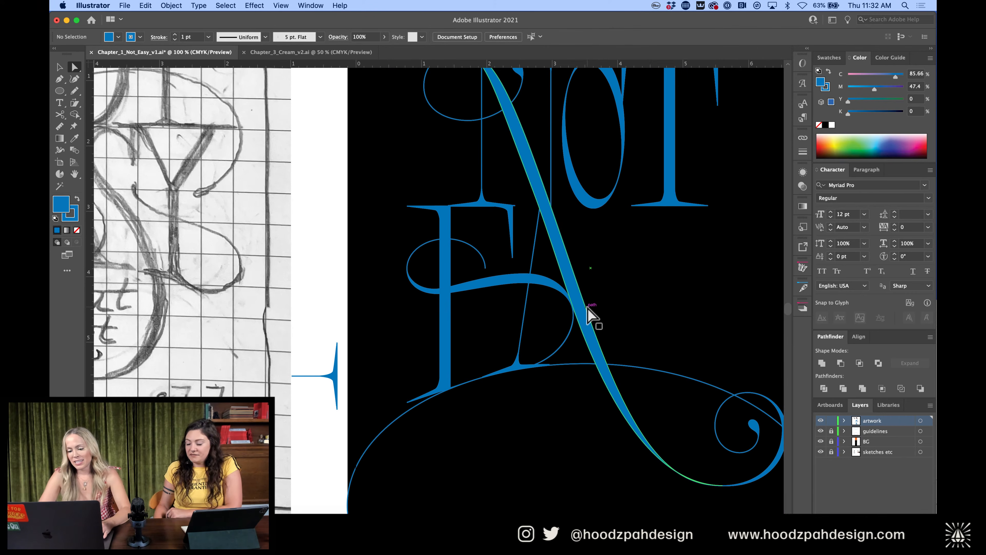
{"action": "scroll", "coordinate": [514, 386], "scroll_direction": "up", "scroll_amount": 2}
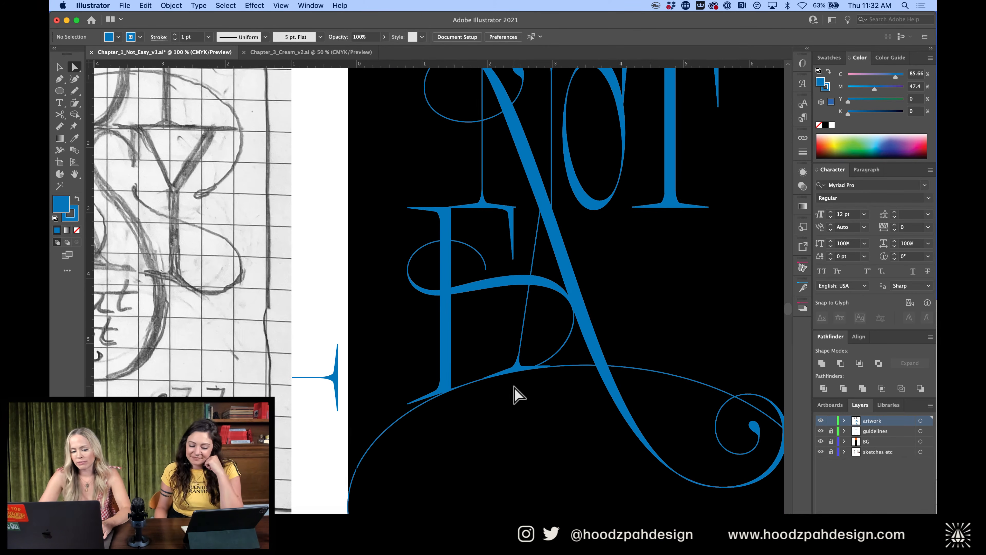
{"action": "key", "text": "super+minus"}
{"action": "key", "text": "super+minus"}
{"action": "key", "text": "super+equal"}
{"action": "key", "text": "super+equal"}
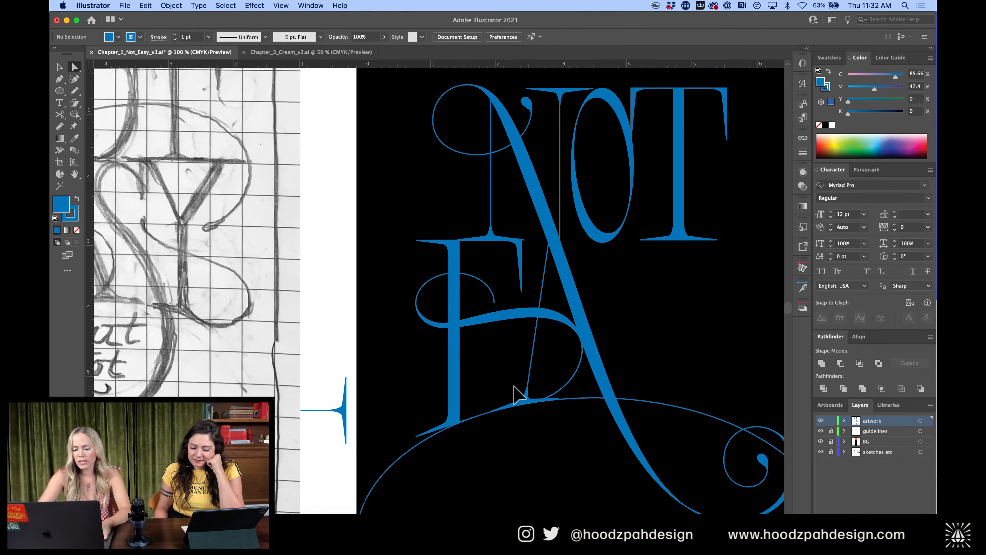
Shorten the A's thin diagonal leg to about 2.30 in tall by raising its foot serif above the oval
{"action": "double_click", "coordinate": [532, 356]}
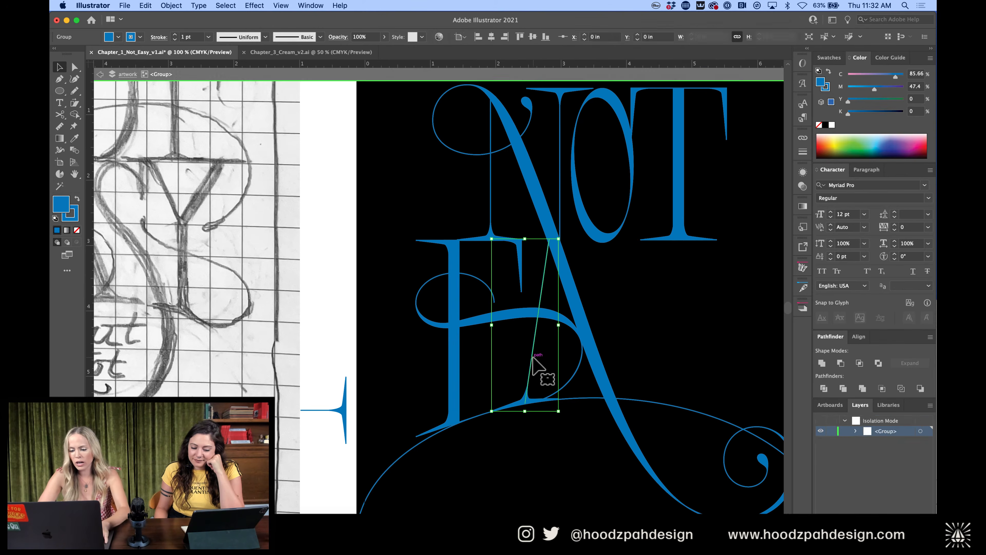
{"action": "key", "text": "super+equal"}
{"action": "key", "text": "super+equal"}
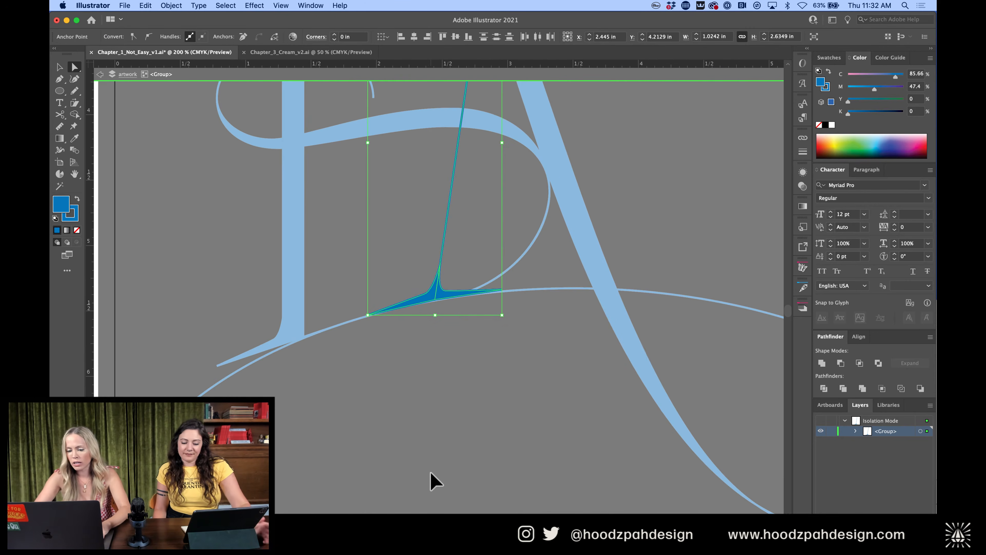
{"action": "left_click", "coordinate": [458, 291]}
{"action": "left_click_drag", "start_coordinate": [443, 265], "coordinate": [449, 220]}
{"action": "key", "text": "super+minus"}
{"action": "key", "text": "super+minus"}
{"action": "key", "text": "super+minus"}
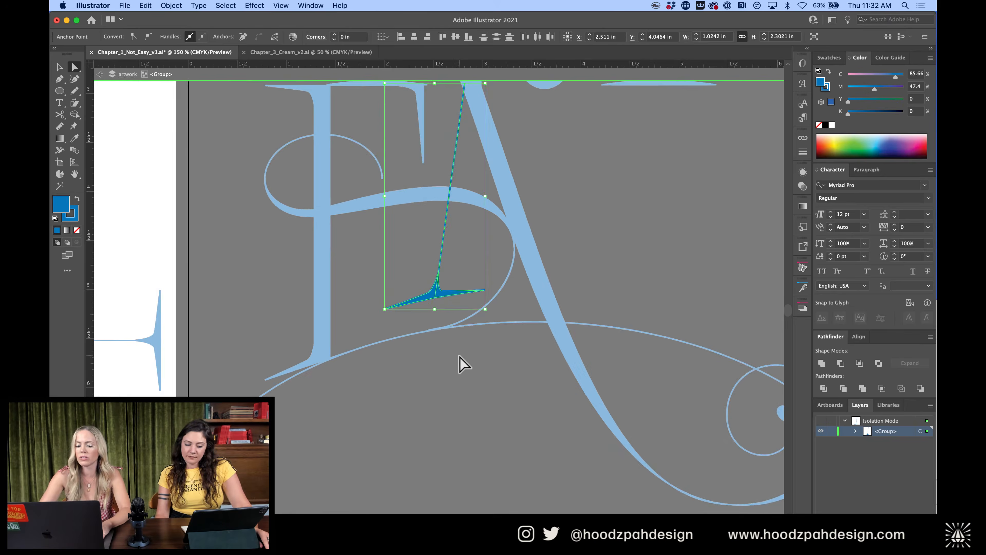
{"action": "double_click", "coordinate": [459, 355]}
{"action": "key", "text": "super+minus"}
{"action": "key", "text": "super+minus"}
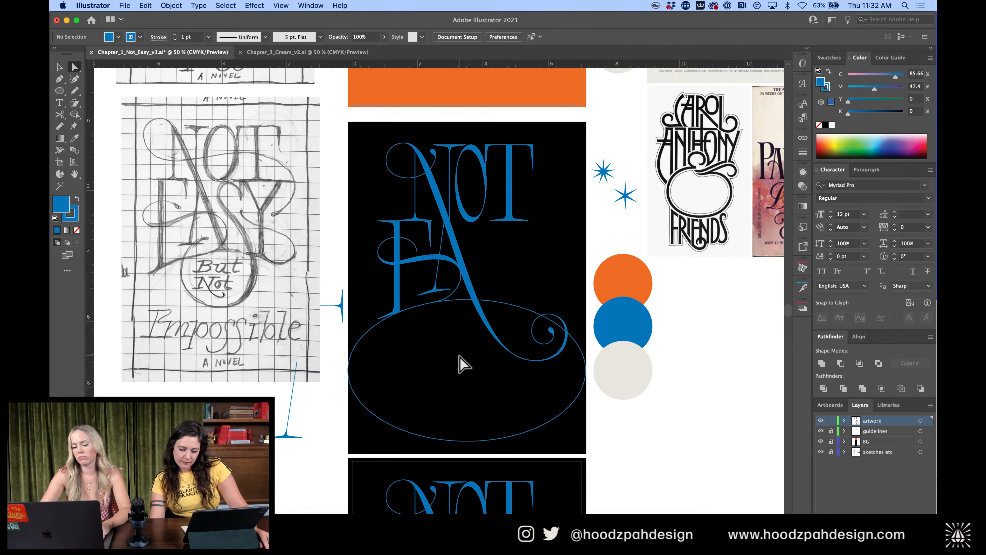
Examine the raised foot of the A within the whole lettering composition, comparing it with the pencil sketch
{"action": "key", "text": "super+plus"}
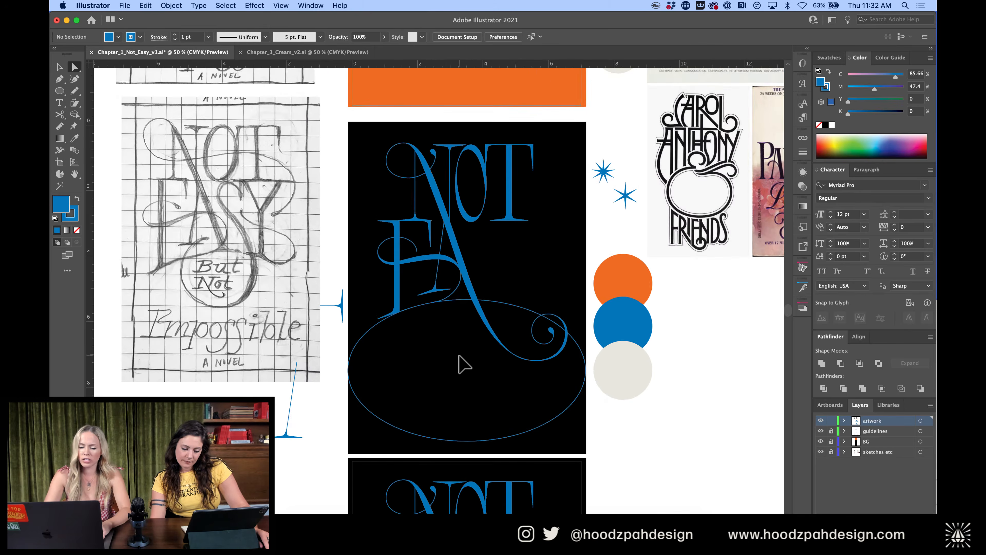
{"action": "key", "text": "super+plus"}
{"action": "key", "text": "super+minus"}
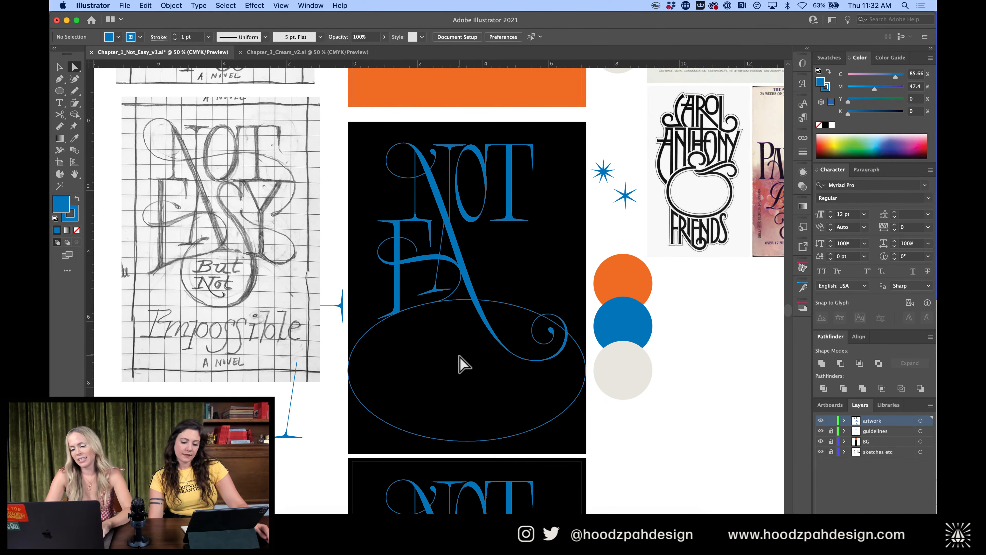
{"action": "key", "text": "super+plus"}
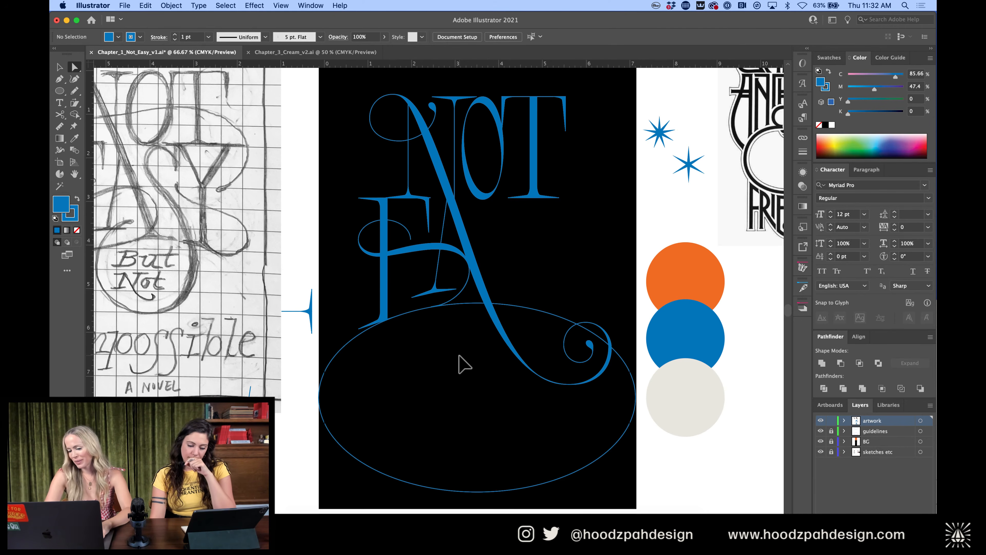
{"action": "key", "text": "super+minus"}
{"action": "key", "text": "super+plus"}
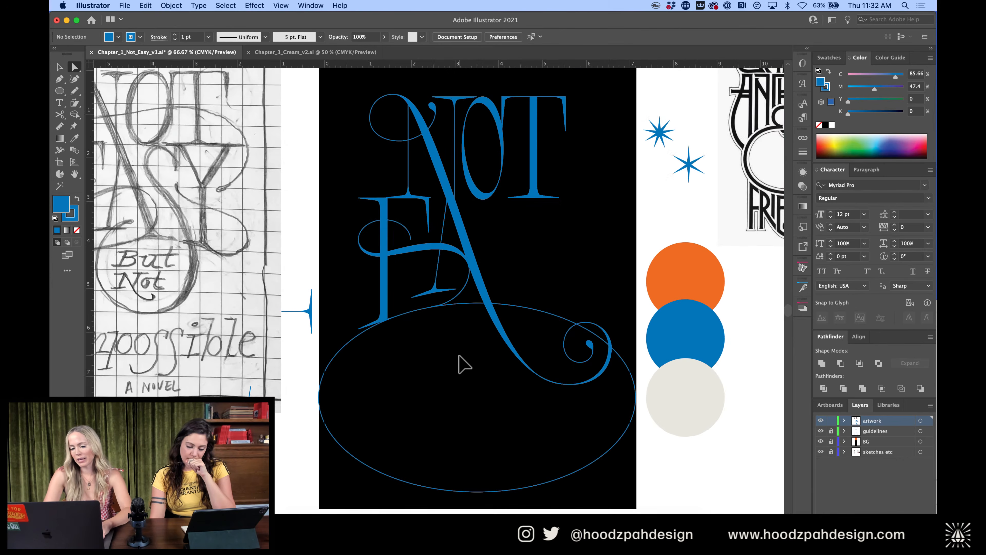
{"action": "key", "text": "super+minus"}
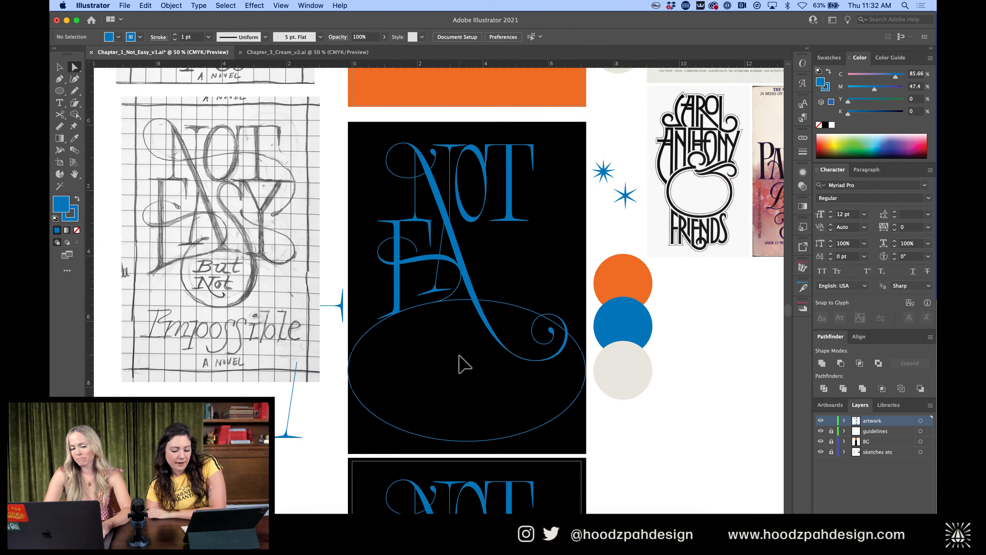
{"action": "key", "text": "super+plus"}
{"action": "key", "text": "super+plus"}
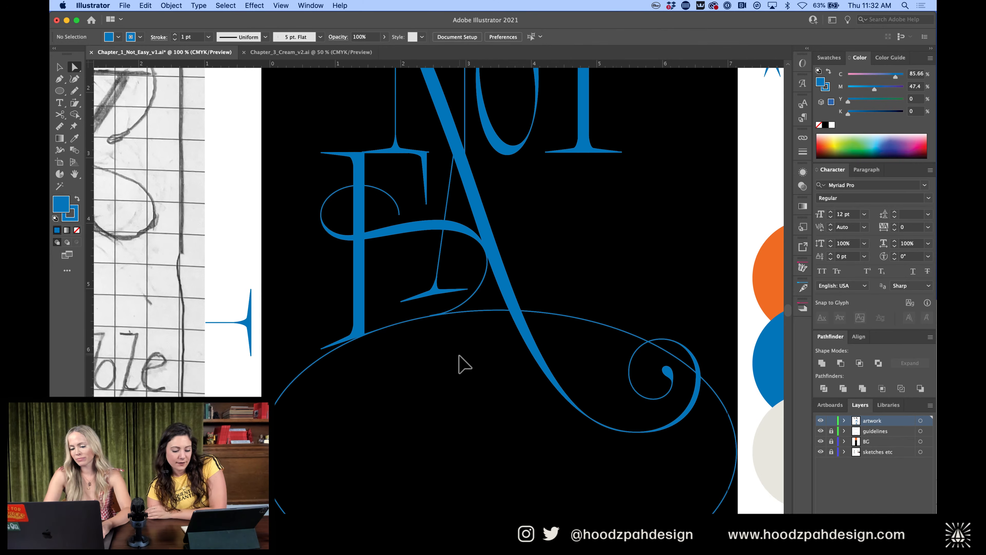
{"action": "key", "text": "super+minus"}
{"action": "key", "text": "super+minus"}
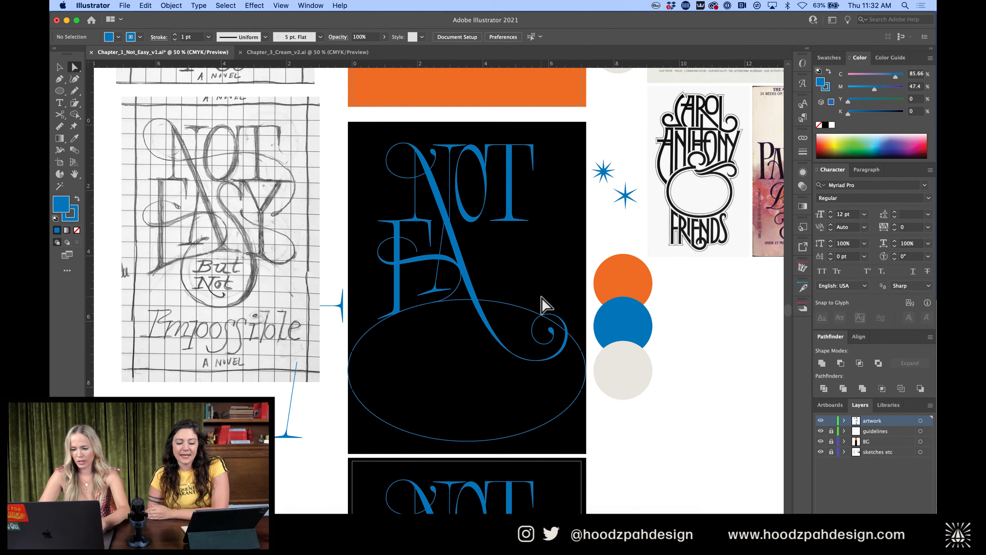
Start tracing the sketched S of EASY with the Pen tool, curving over its top and around its upper bowl
{"action": "scroll", "coordinate": [217, 211], "scroll_direction": "left", "scroll_amount": 3}
{"action": "key", "text": "super+plus"}
{"action": "key", "text": "super+plus"}
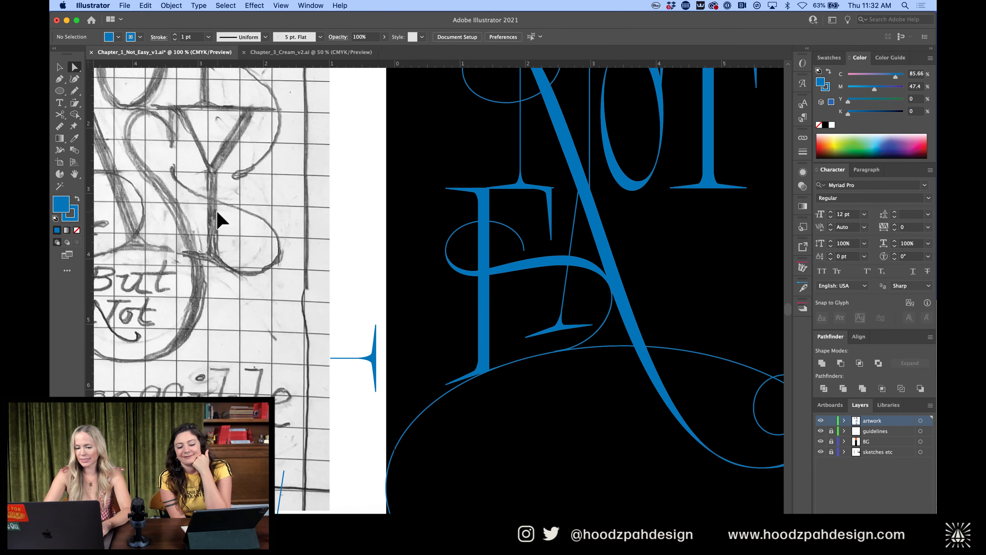
{"action": "scroll", "coordinate": [217, 211], "scroll_direction": "left", "scroll_amount": 5}
{"action": "scroll", "coordinate": [216, 210], "scroll_direction": "up", "scroll_amount": 1}
{"action": "key", "text": "p"}
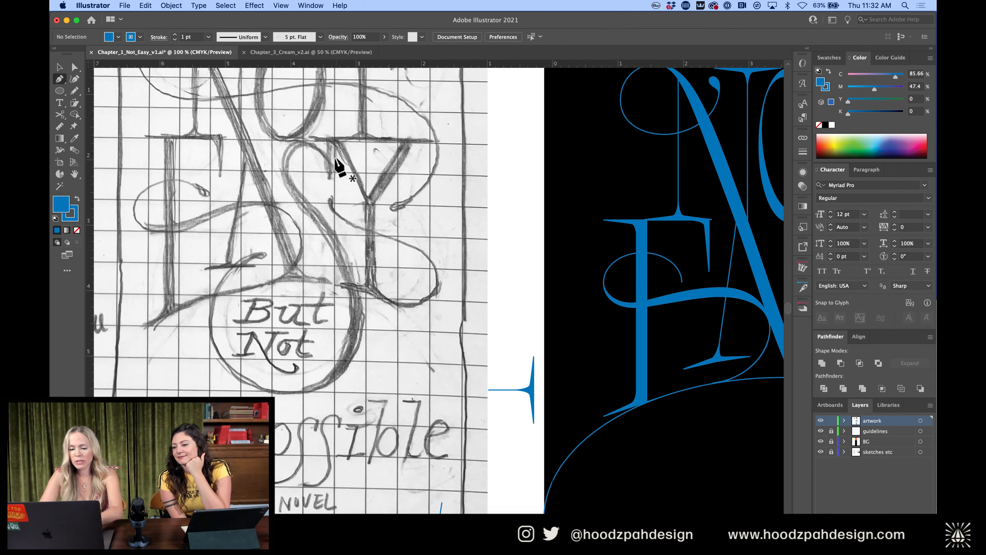
{"action": "scroll", "coordinate": [330, 176], "scroll_direction": "right", "scroll_amount": 3}
{"action": "key", "text": "super+plus"}
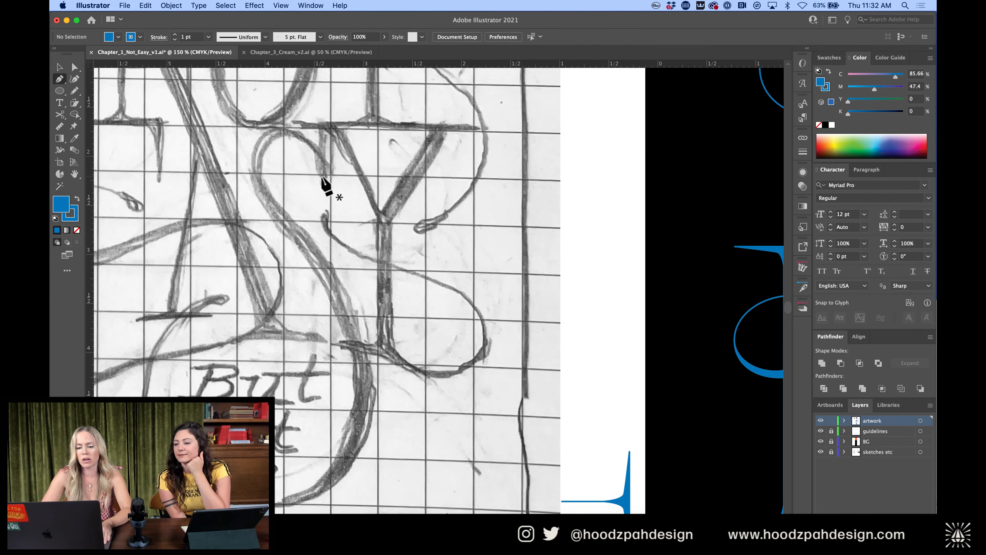
{"action": "left_click_drag", "start_coordinate": [321, 167], "coordinate": [262, 132]}
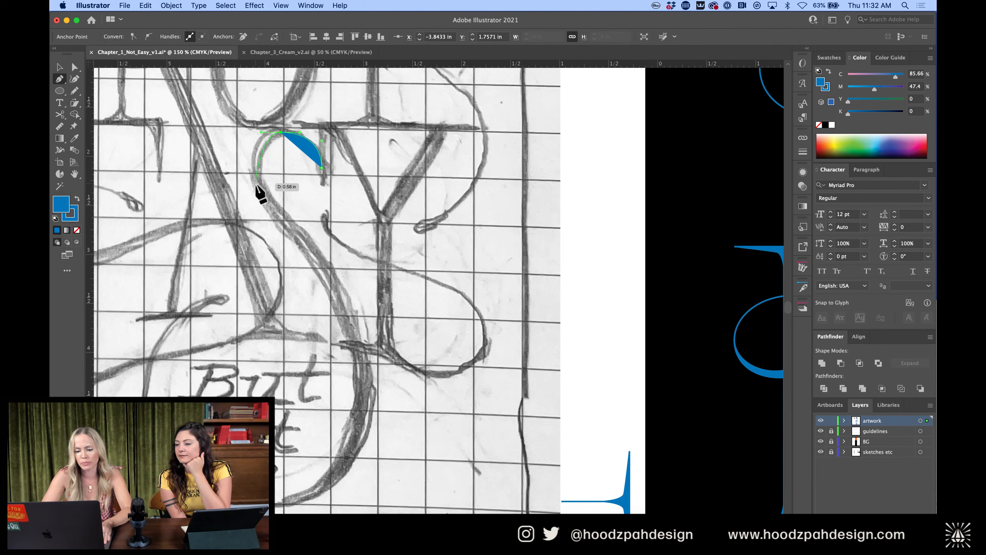
{"action": "key", "text": "super+z"}
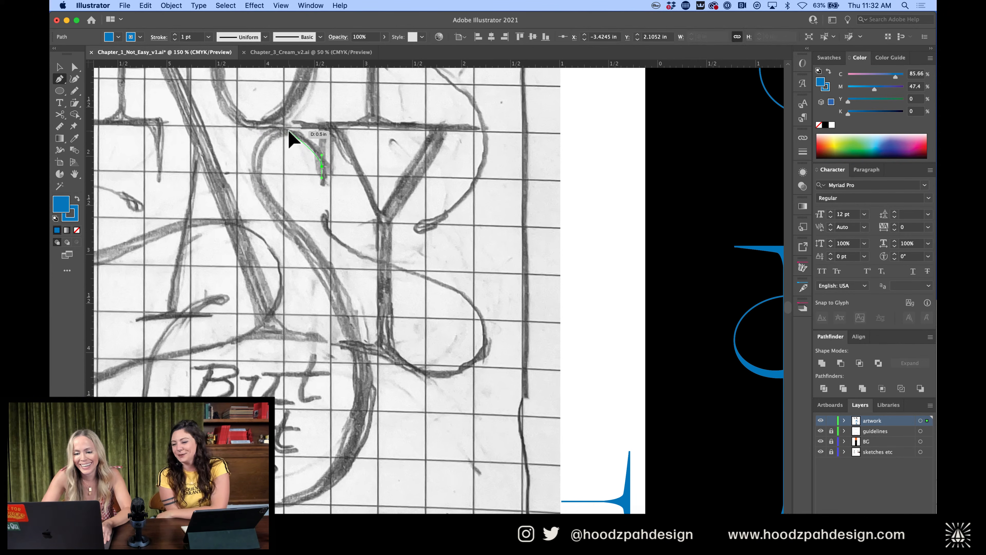
{"action": "left_click_drag", "start_coordinate": [288, 130], "coordinate": [268, 131]}
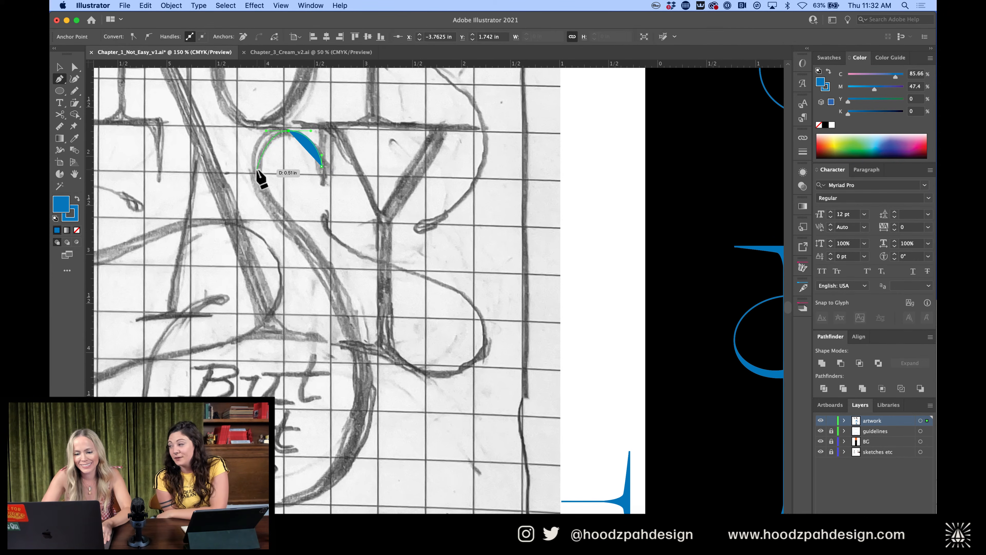
{"action": "left_click_drag", "start_coordinate": [256, 166], "coordinate": [256, 187]}
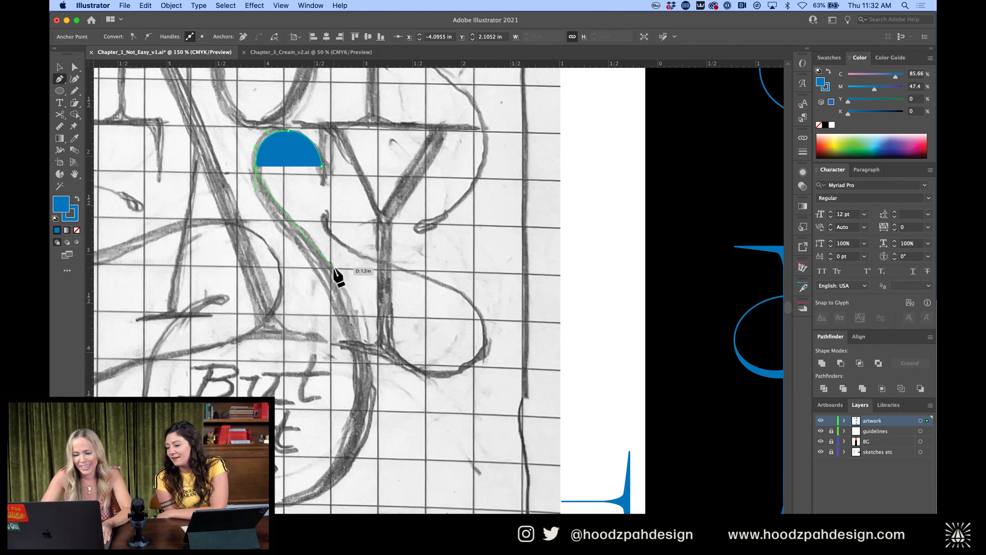
Continue the S's Pen path down its spine and around the large lower loop, ending over the loop's top
{"action": "left_click_drag", "start_coordinate": [332, 272], "coordinate": [379, 330]}
{"action": "scroll", "coordinate": [341, 462], "scroll_direction": "down", "scroll_amount": 5}
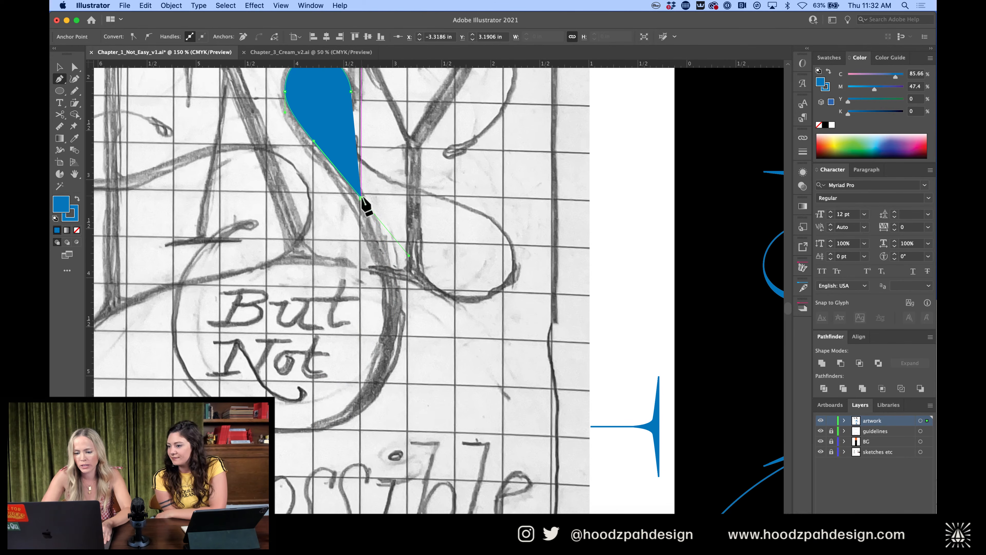
{"action": "key", "text": "super+z"}
{"action": "left_click_drag", "start_coordinate": [345, 174], "coordinate": [372, 203]}
{"action": "left_click_drag", "start_coordinate": [403, 332], "coordinate": [392, 393]}
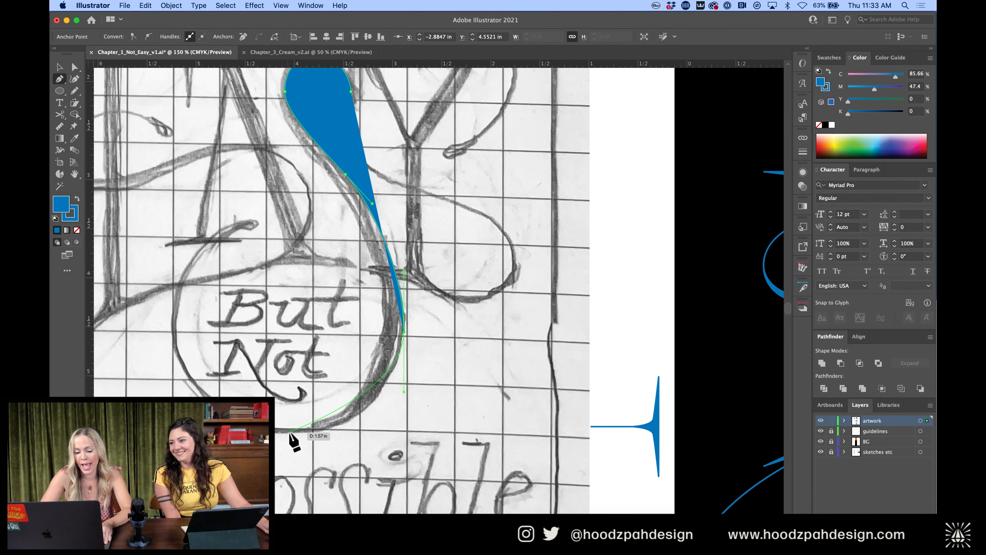
{"action": "left_click_drag", "start_coordinate": [292, 433], "coordinate": [229, 433]}
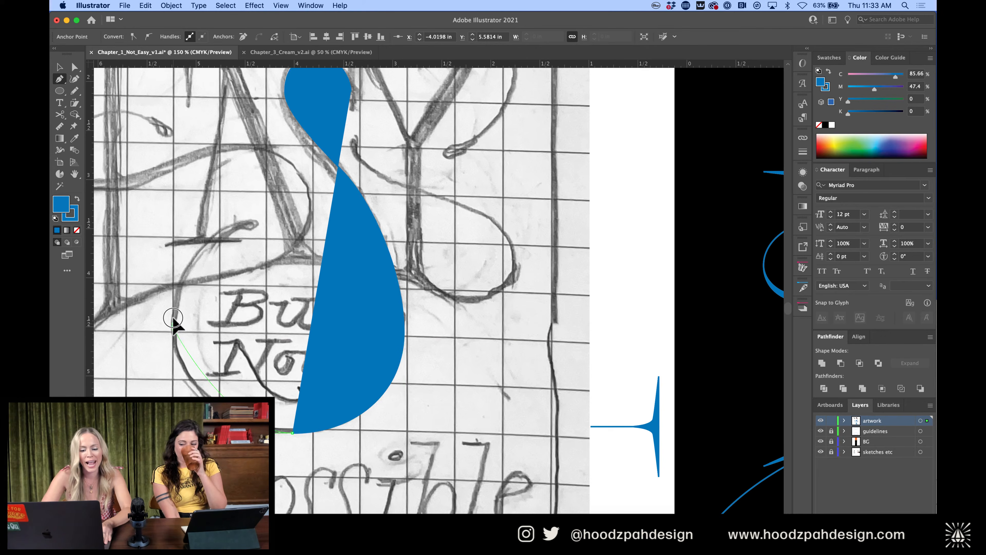
{"action": "left_click_drag", "start_coordinate": [173, 319], "coordinate": [308, 220]}
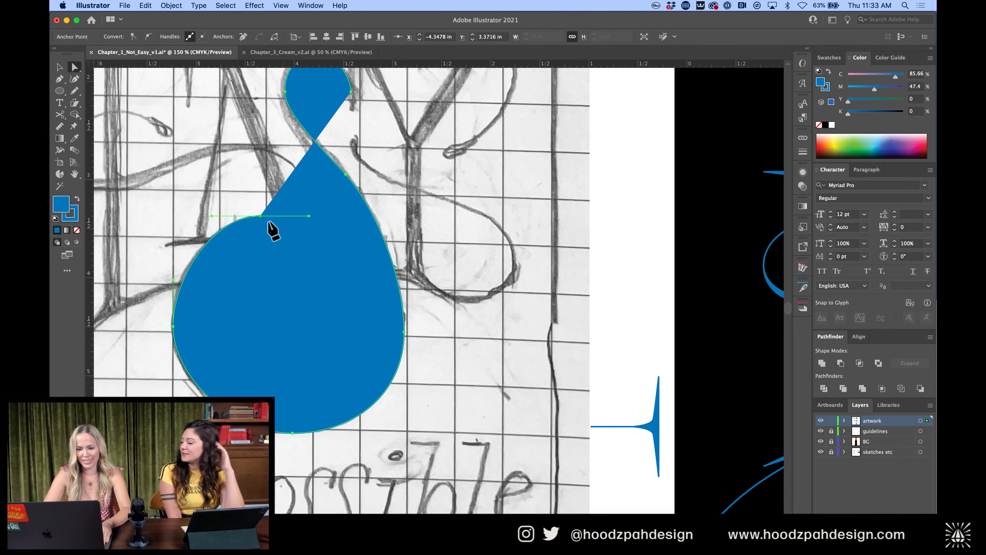
Smooth the S's lower loop by shifting its end point right, lengthening the end handle and moving the bottom anchor left
{"action": "key", "text": "shift+Right"}
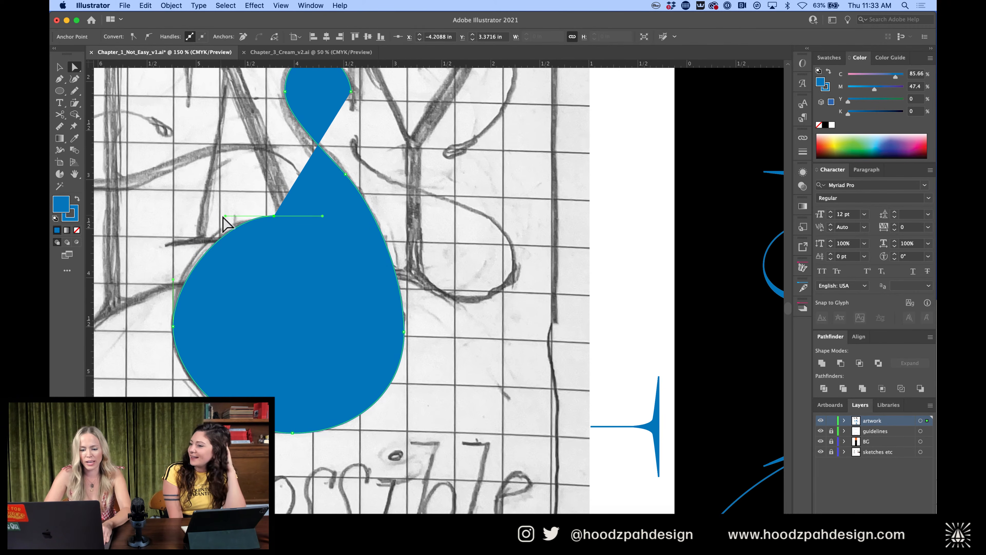
{"action": "left_click_drag", "start_coordinate": [226, 216], "coordinate": [213, 217]}
{"action": "left_click", "coordinate": [173, 327]}
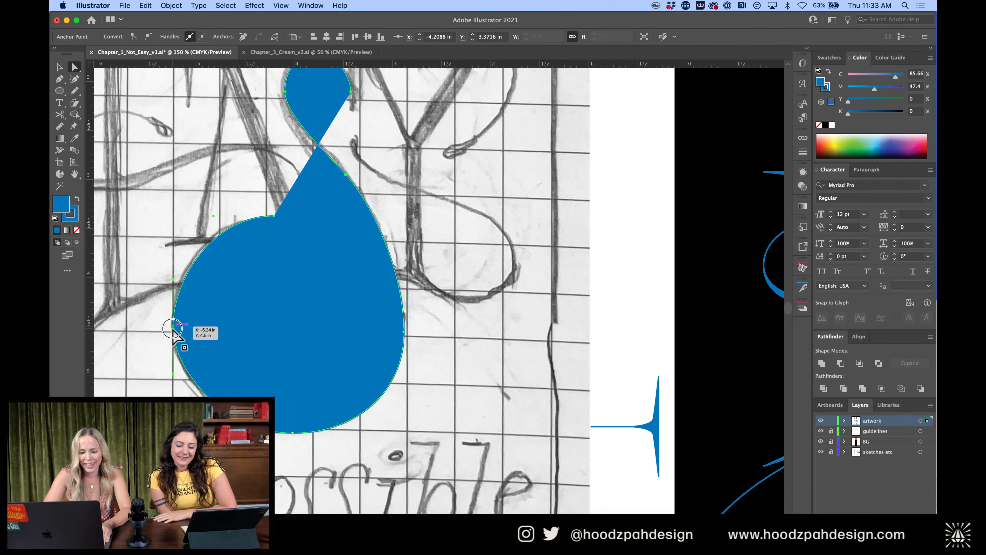
{"action": "left_click", "coordinate": [278, 432]}
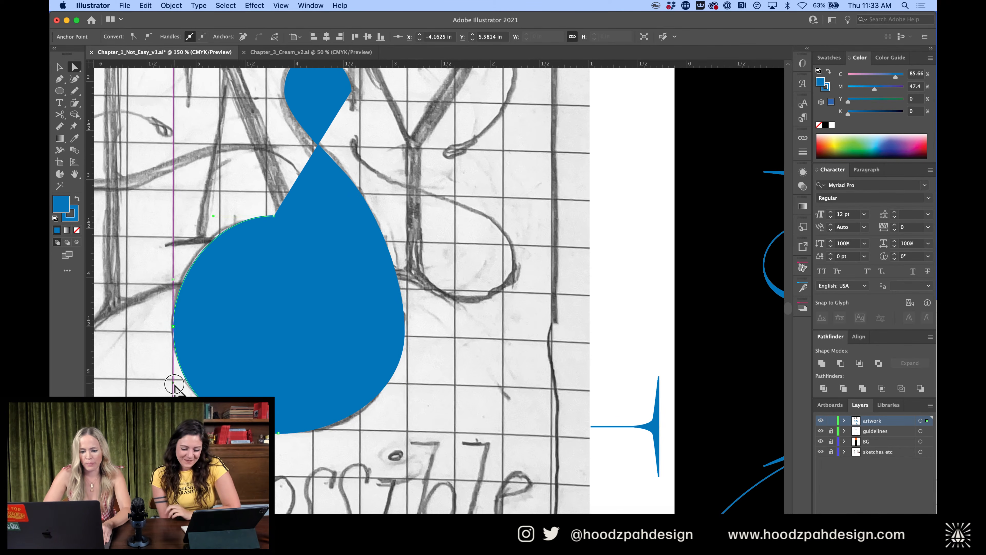
Swap the S to a blue stroke without fill, then raise the loop's right anchor about 0.16 in and extend its lower handle
{"action": "left_click", "coordinate": [348, 375]}
{"action": "left_click", "coordinate": [76, 229]}
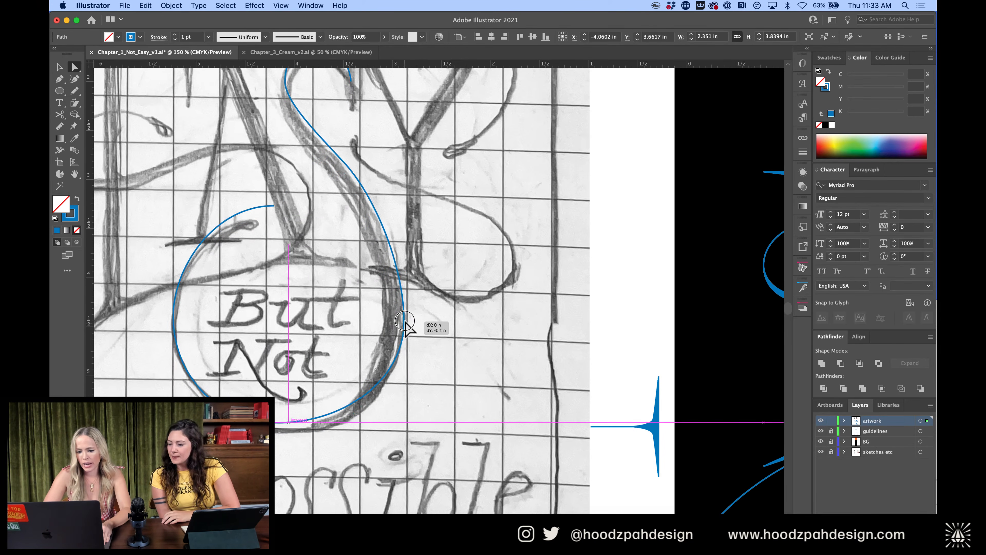
{"action": "left_click", "coordinate": [404, 330]}
{"action": "left_click_drag", "start_coordinate": [404, 330], "coordinate": [404, 316]}
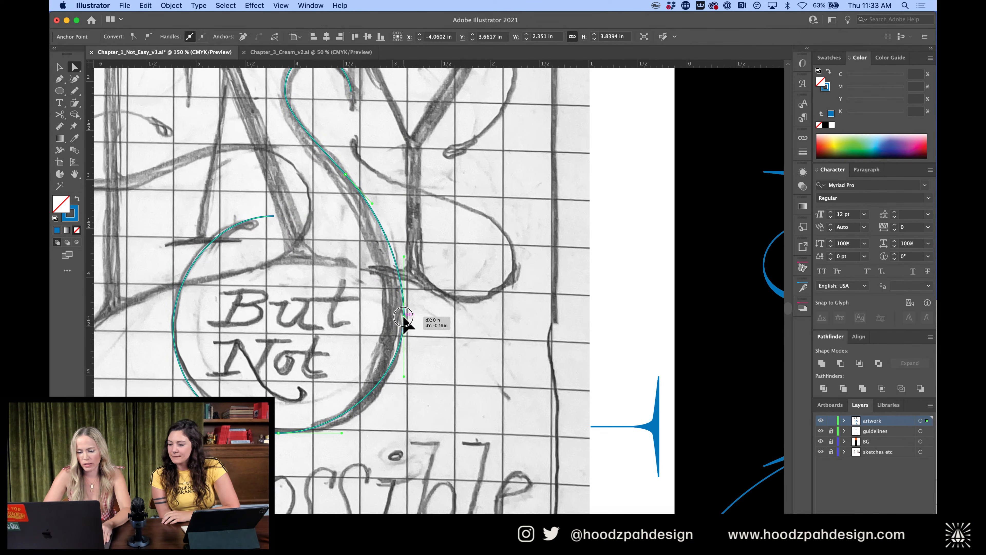
{"action": "left_click_drag", "start_coordinate": [404, 376], "coordinate": [403, 387]}
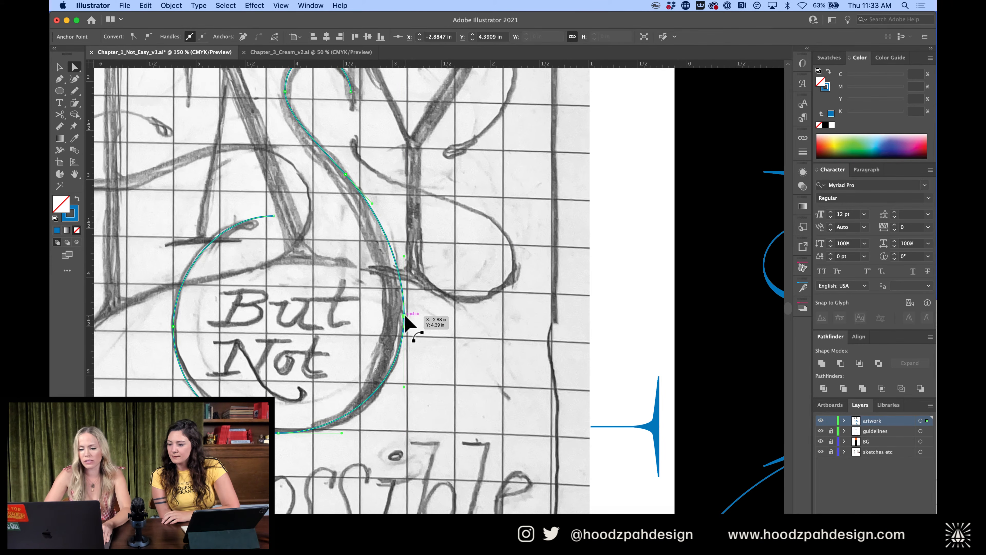
Copy the traced S outline from the sketch onto the black cover, beside the A
{"action": "key", "text": "super+minus"}
{"action": "key", "text": "super+minus"}
{"action": "key", "text": "super+minus"}
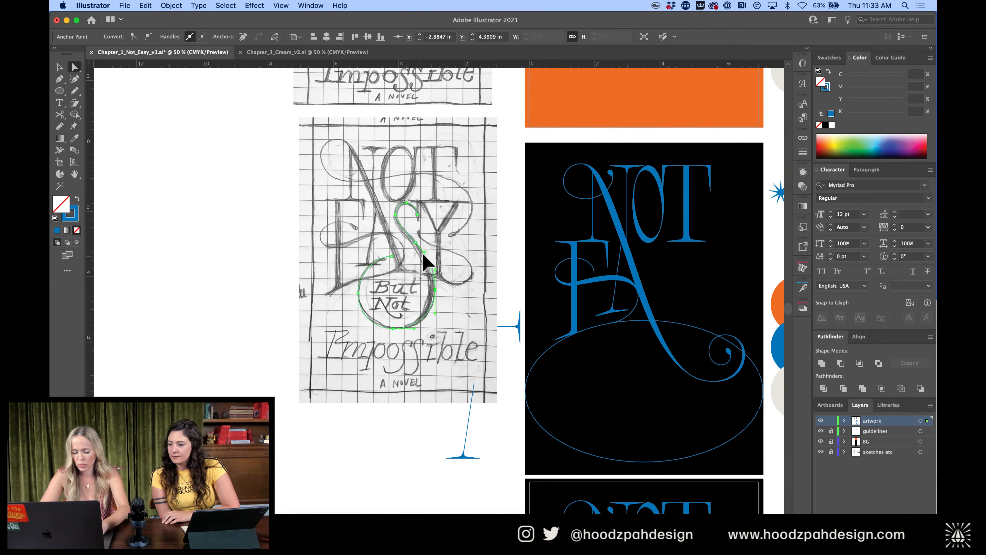
{"action": "key", "text": "v"}
{"action": "left_click", "coordinate": [443, 236]}
{"action": "left_click", "coordinate": [416, 245]}
{"action": "left_click_drag", "start_coordinate": [416, 245], "coordinate": [667, 279]}
Position the S copy just below NOT and close to the A, centred at about X 3.57 in, Y 4.83 in
{"action": "key", "text": "shift+Down"}
{"action": "key", "text": "shift+Down"}
{"action": "key", "text": "shift+Down"}
{"action": "key", "text": "shift+Down"}
{"action": "key", "text": "shift+Down"}
{"action": "key", "text": "shift+Down"}
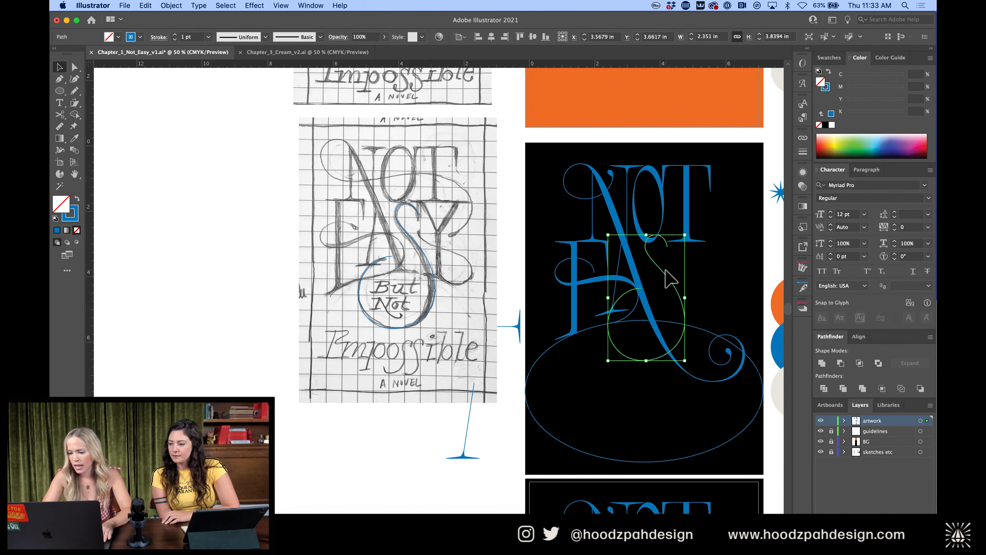
{"action": "key", "text": "shift+Right"}
{"action": "key", "text": "Up"}
{"action": "key", "text": "Up"}
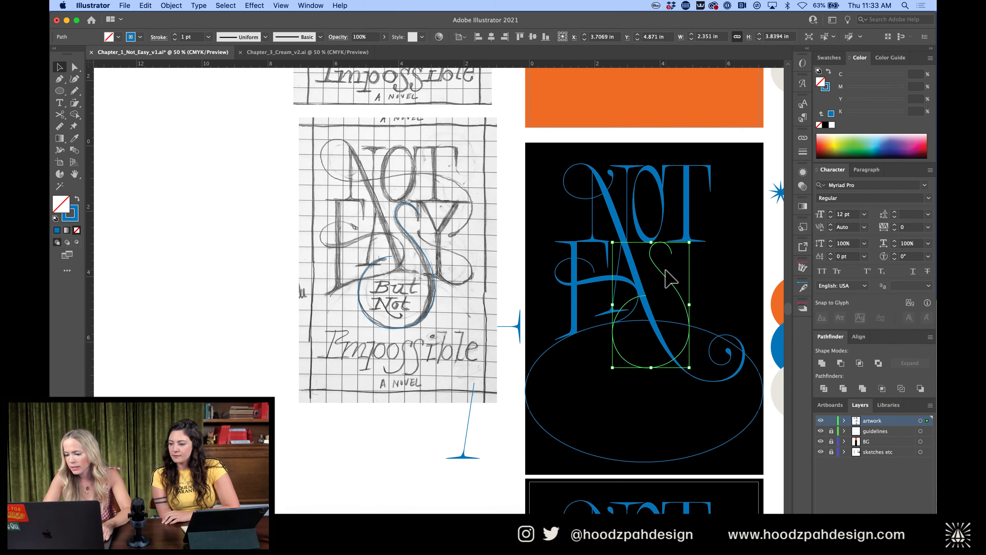
{"action": "key", "text": "Up"}
{"action": "key", "text": "Up"}
{"action": "scroll", "coordinate": [665, 270], "scroll_direction": "right", "scroll_amount": 3}
{"action": "left_click", "coordinate": [650, 273]}
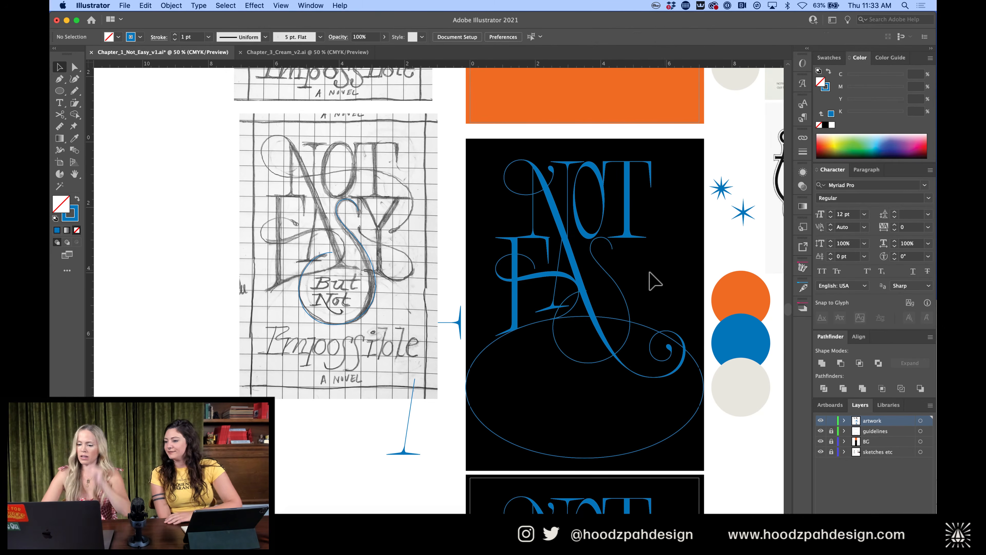
{"action": "left_click", "coordinate": [621, 330]}
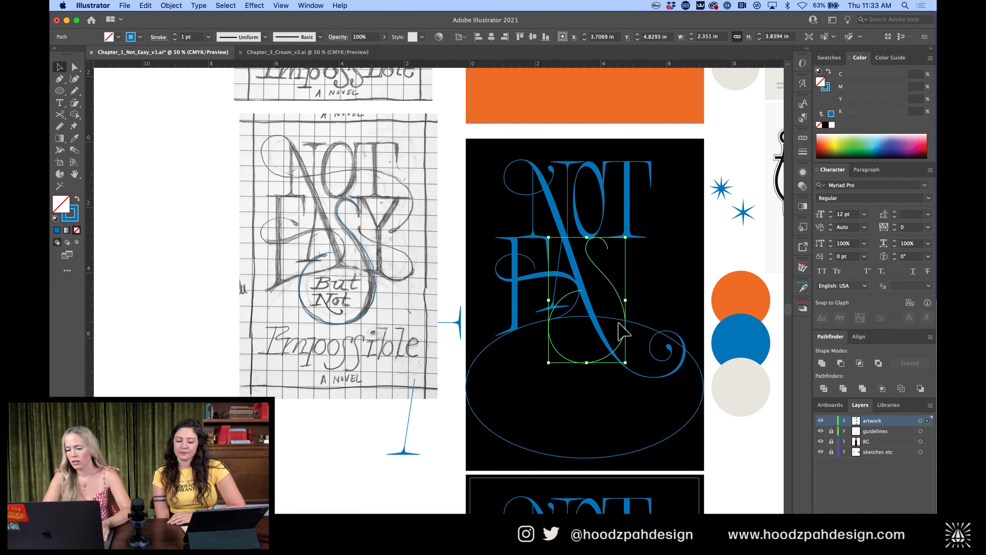
{"action": "key", "text": "shift+Left"}
Trace the left diagonal arm of the sketched Y as a separate straight Pen path down to the fork
{"action": "key", "text": "super+equal"}
{"action": "key", "text": "super+equal"}
{"action": "key", "text": "super+equal"}
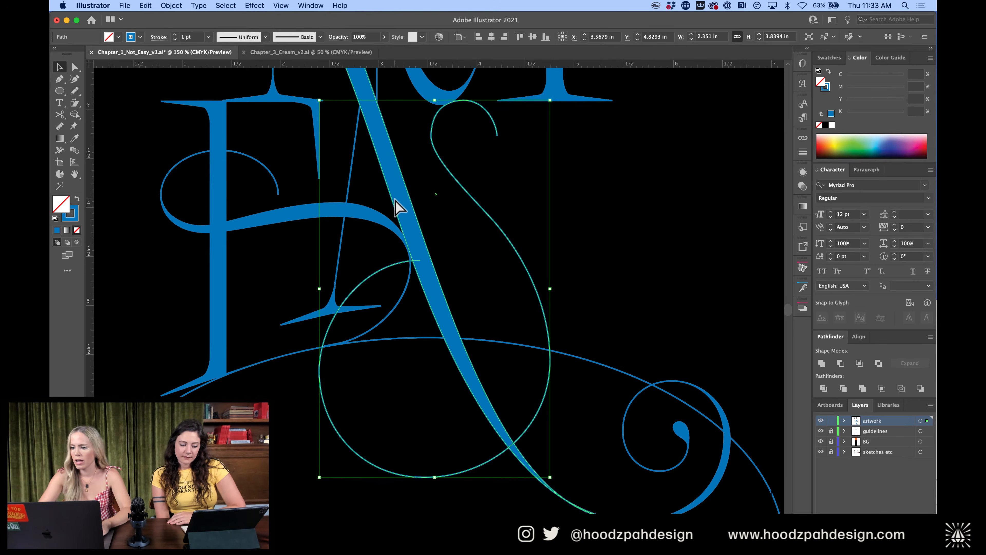
{"action": "scroll", "coordinate": [395, 200], "scroll_direction": "left", "scroll_amount": 15}
{"action": "scroll", "coordinate": [395, 200], "scroll_direction": "up", "scroll_amount": 4}
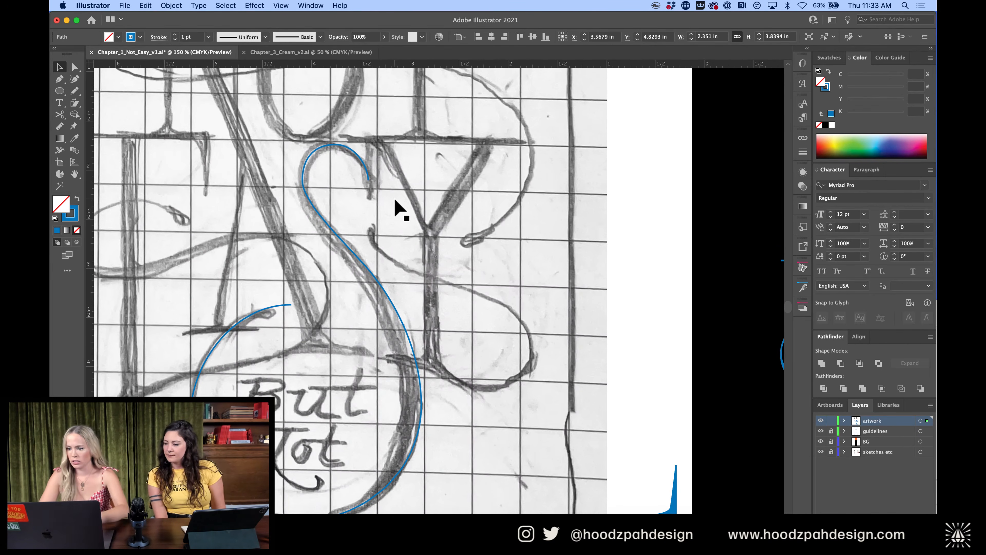
{"action": "key", "text": "p"}
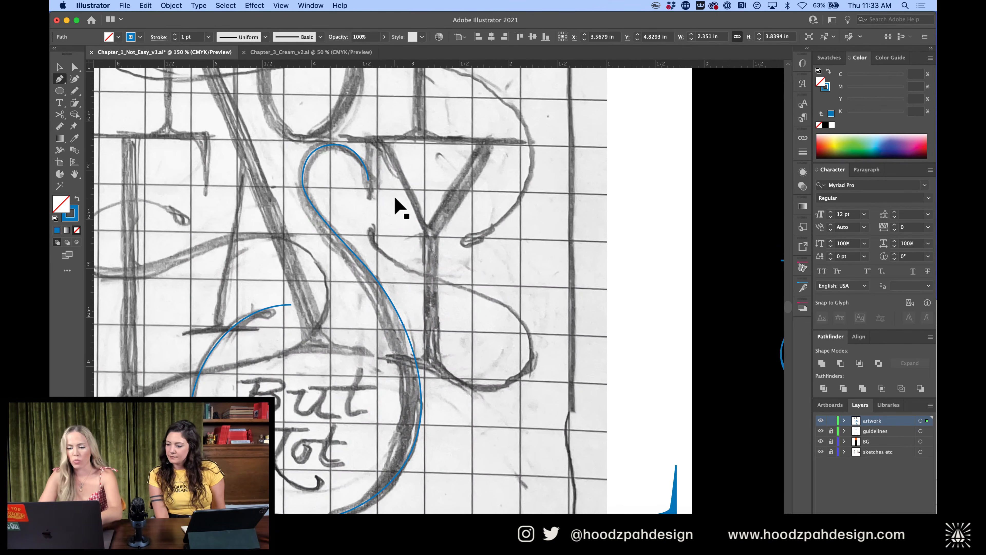
{"action": "left_click", "coordinate": [383, 142]}
{"action": "left_click", "coordinate": [430, 238]}
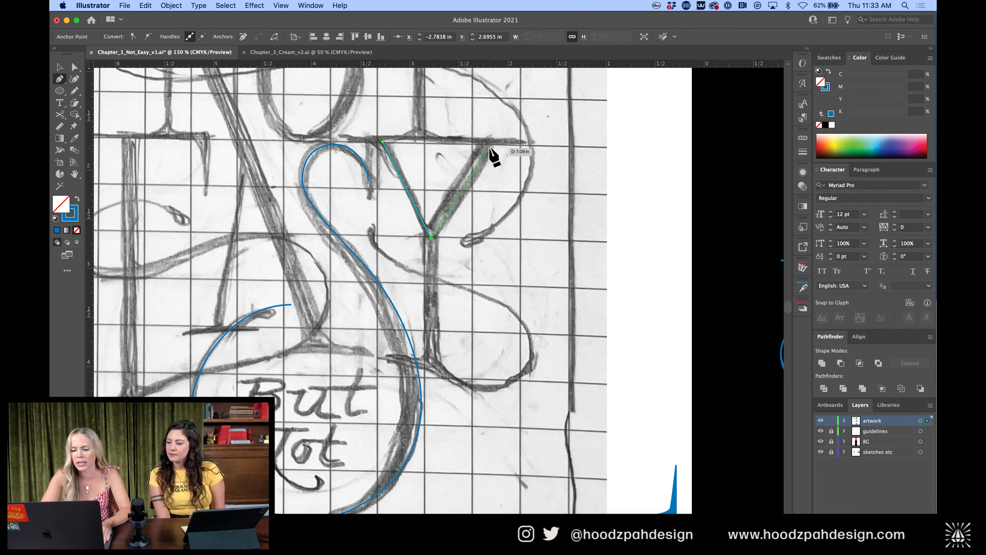
{"action": "key", "text": "v"}
{"action": "left_click", "coordinate": [458, 200]}
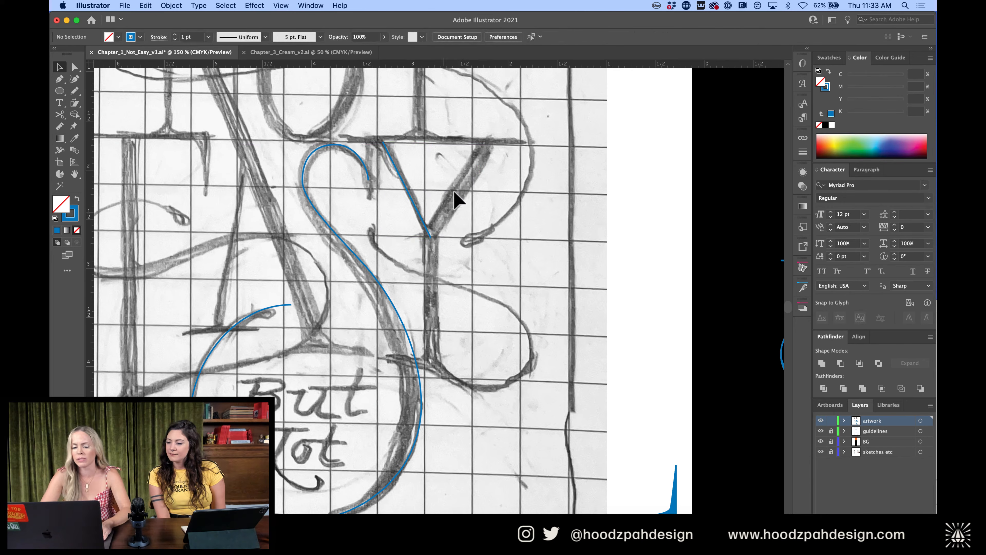
Trace the Y's right arm and vertical stem as one Pen path, about 0.52 in wide and 2.31 in tall
{"action": "key", "text": "p"}
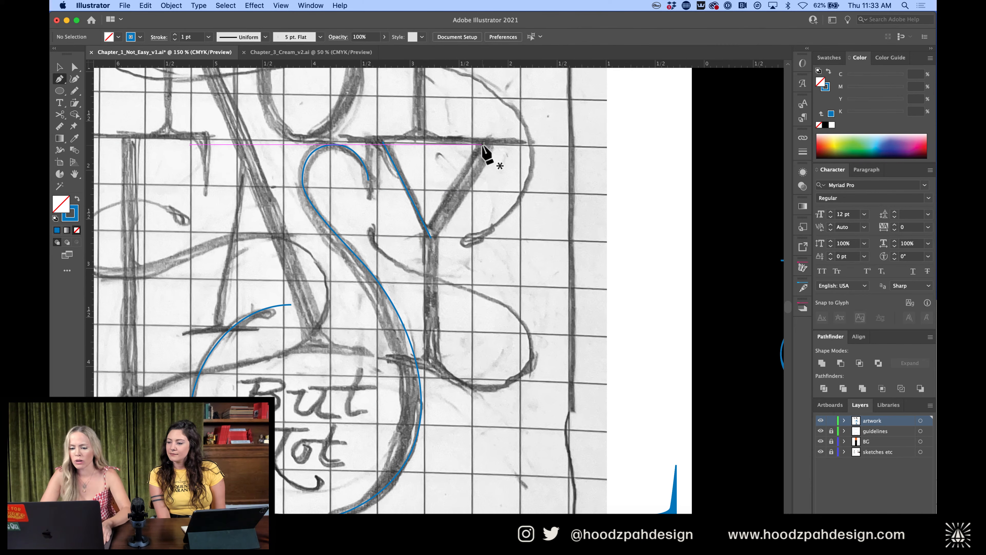
{"action": "left_click", "coordinate": [488, 142]}
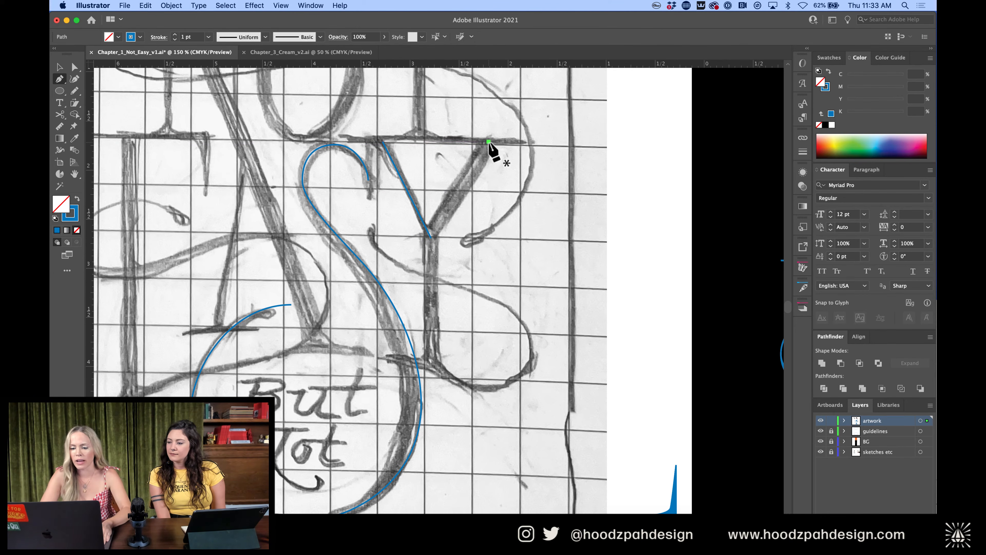
{"action": "left_click", "coordinate": [436, 238]}
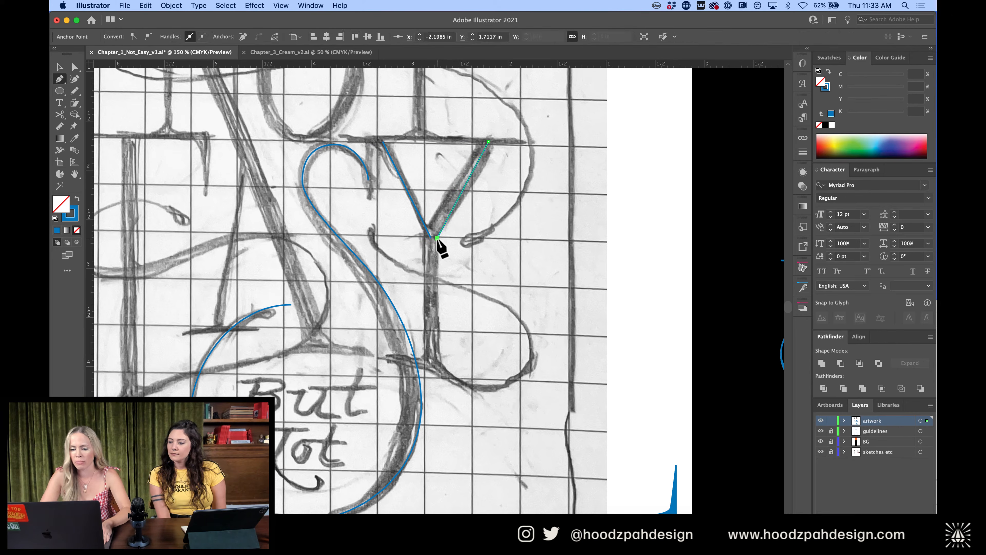
{"action": "left_click", "coordinate": [441, 367], "text": "shift"}
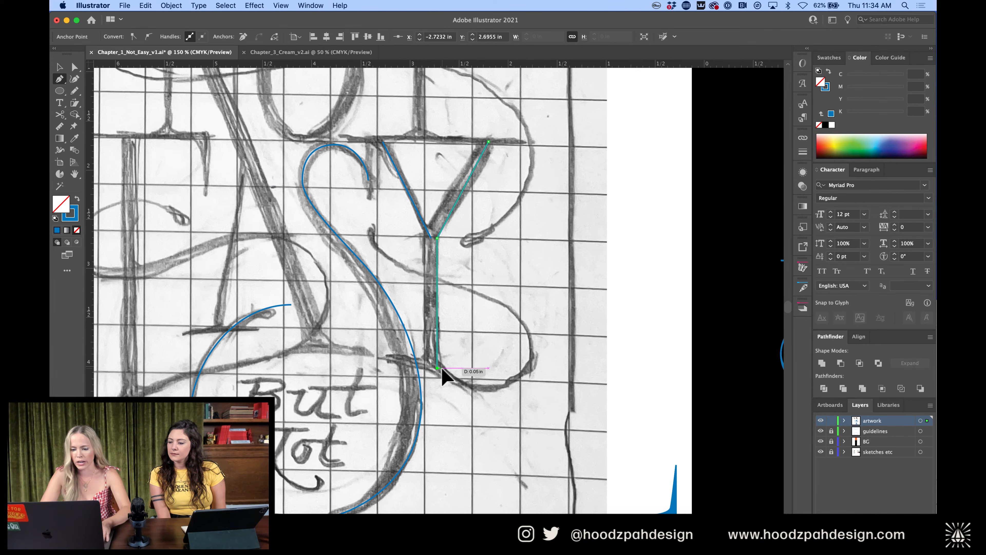
{"action": "key", "text": "v"}
{"action": "left_click", "coordinate": [468, 285]}
{"action": "left_click", "coordinate": [453, 205]}
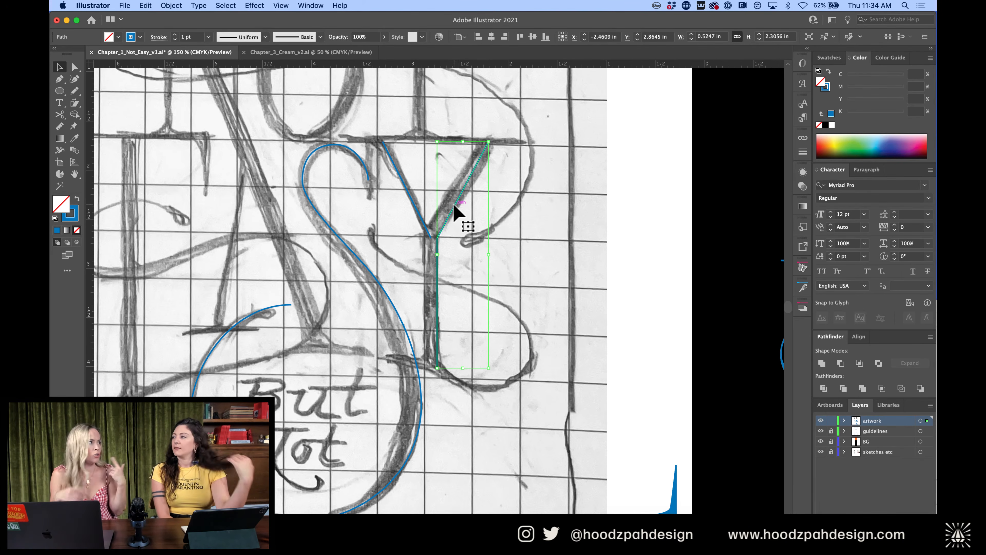
{"action": "key", "text": "a"}
{"action": "scroll", "coordinate": [454, 212], "scroll_direction": "up", "scroll_amount": 2}
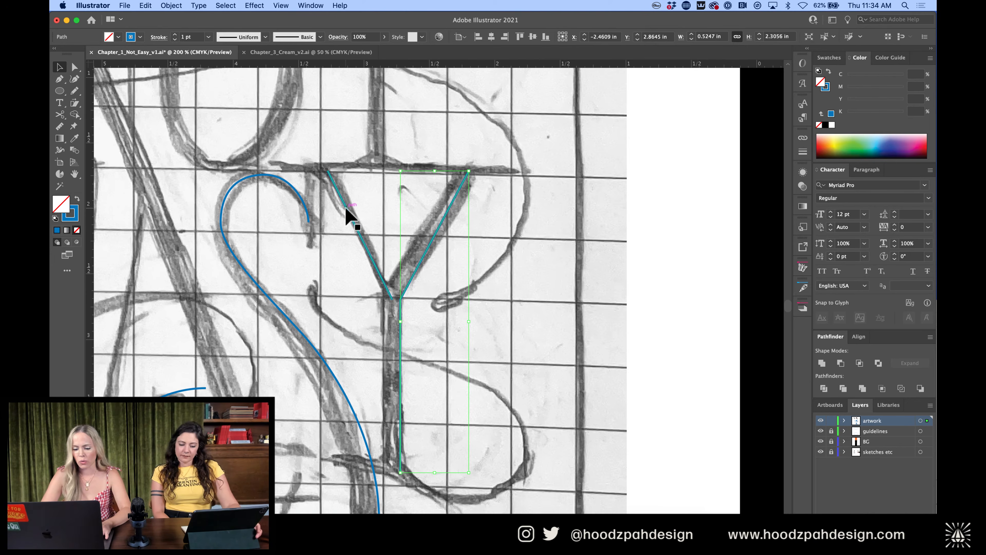
{"action": "key", "text": "p"}
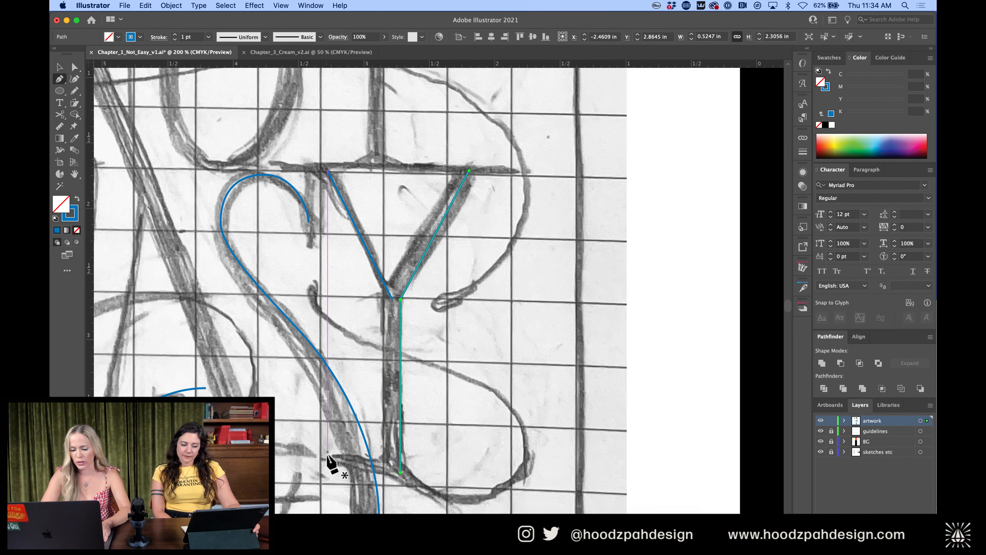
{"action": "left_click", "coordinate": [327, 453]}
{"action": "left_click_drag", "start_coordinate": [425, 486], "coordinate": [470, 513]}
{"action": "left_click_drag", "start_coordinate": [506, 403], "coordinate": [441, 333]}
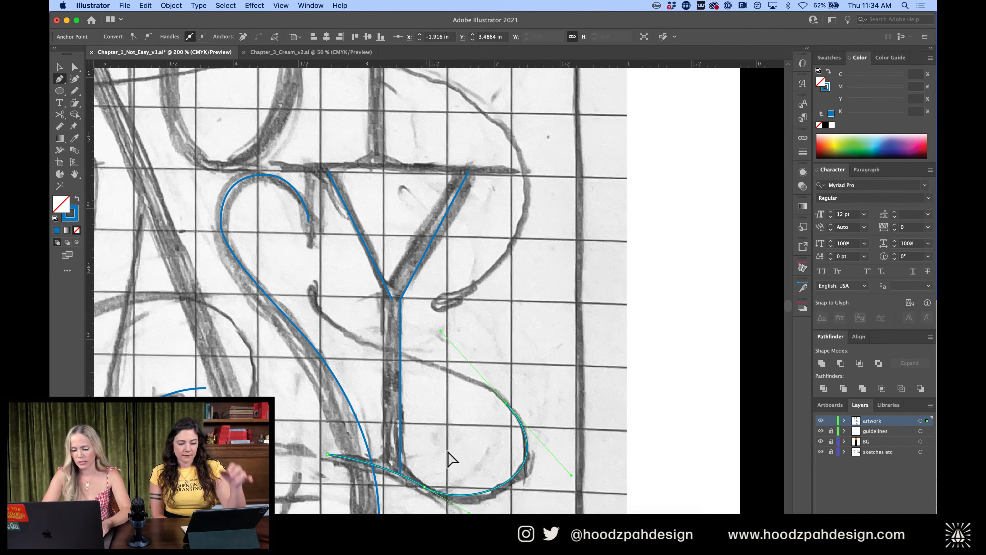
{"action": "key", "text": "super+z"}
{"action": "key", "text": "super+z"}
{"action": "key", "text": "super+z"}
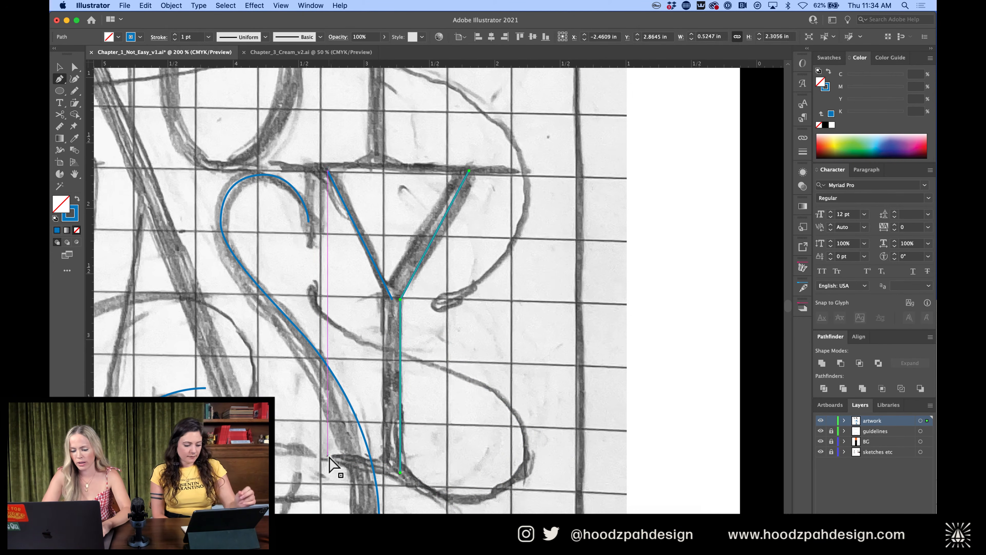
Trace the Y's swash from its foot around the lower right loop and back across the stem, ending beside the S
{"action": "left_click_drag", "start_coordinate": [327, 456], "coordinate": [369, 456]}
{"action": "left_click_drag", "start_coordinate": [451, 496], "coordinate": [483, 507]}
{"action": "left_click_drag", "start_coordinate": [526, 446], "coordinate": [527, 400]}
{"action": "left_click_drag", "start_coordinate": [421, 362], "coordinate": [357, 348]}
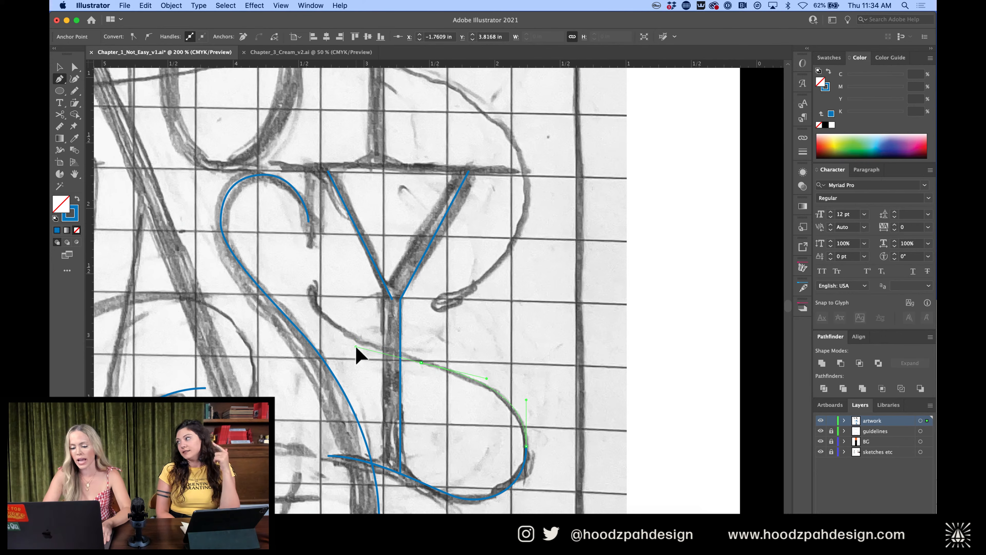
{"action": "left_click_drag", "start_coordinate": [318, 274], "coordinate": [313, 224]}
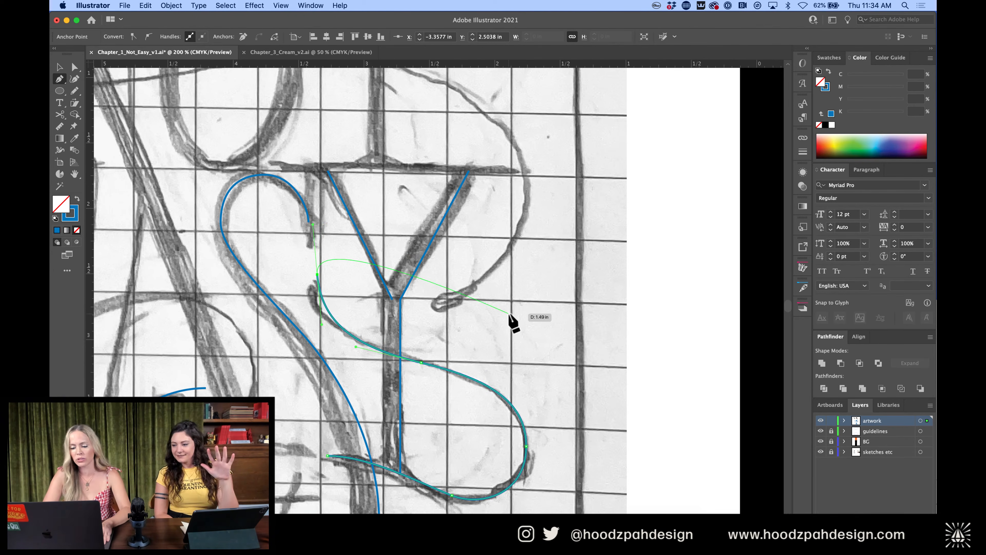
{"action": "key", "text": "v"}
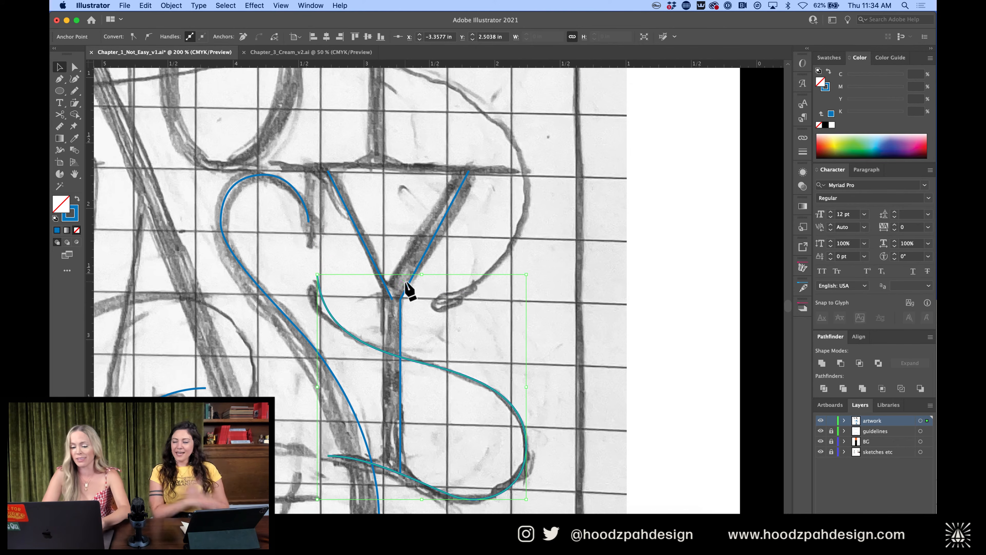
{"action": "left_click", "coordinate": [523, 334]}
Copy the three traced Y paths from the sketch onto the cover, placing them to the right of the S
{"action": "key", "text": "super+1"}
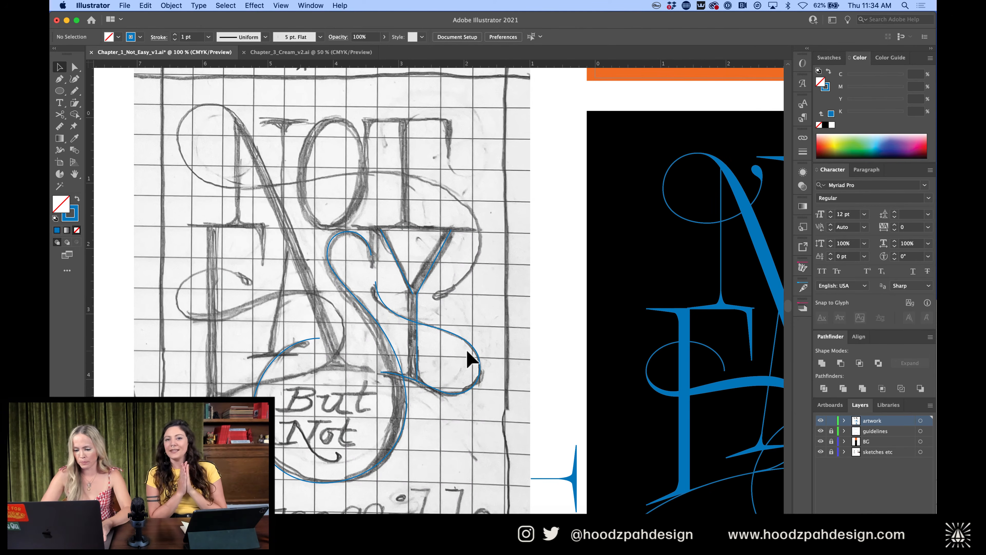
{"action": "left_click", "coordinate": [467, 343]}
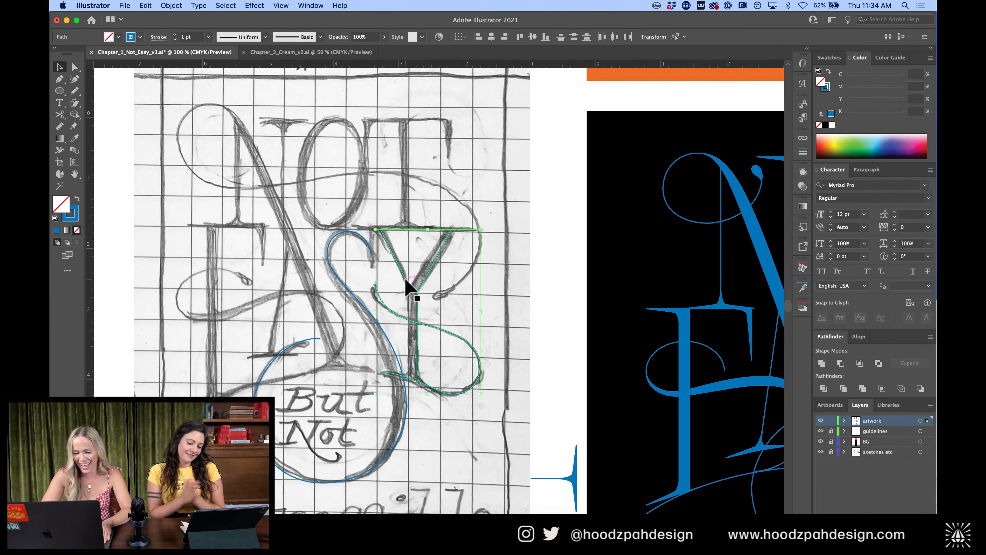
{"action": "scroll", "coordinate": [472, 324], "scroll_direction": "right", "scroll_amount": 10}
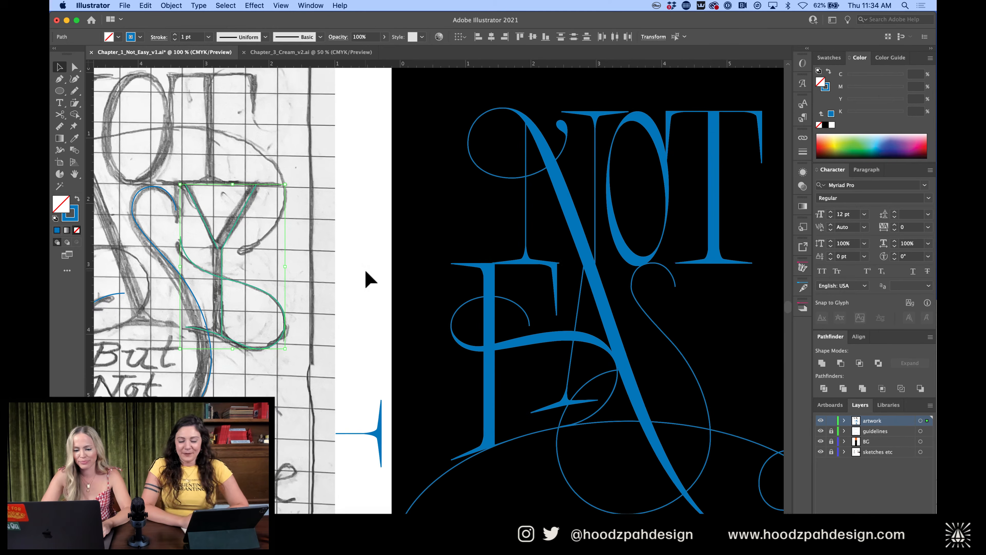
{"action": "mouse_move", "coordinate": [237, 220]}
{"action": "left_mouse_down"}
{"action": "mouse_move", "coordinate": [568, 260]}
{"action": "mouse_move", "coordinate": [718, 293]}
{"action": "mouse_move", "coordinate": [726, 315]}
{"action": "left_mouse_up"}
{"action": "scroll", "coordinate": [726, 315], "scroll_direction": "right", "scroll_amount": 5}
{"action": "key", "text": "shift+Right"}
{"action": "key", "text": "shift+Right"}
{"action": "key", "text": "shift+Right"}
{"action": "key", "text": "shift+Right"}
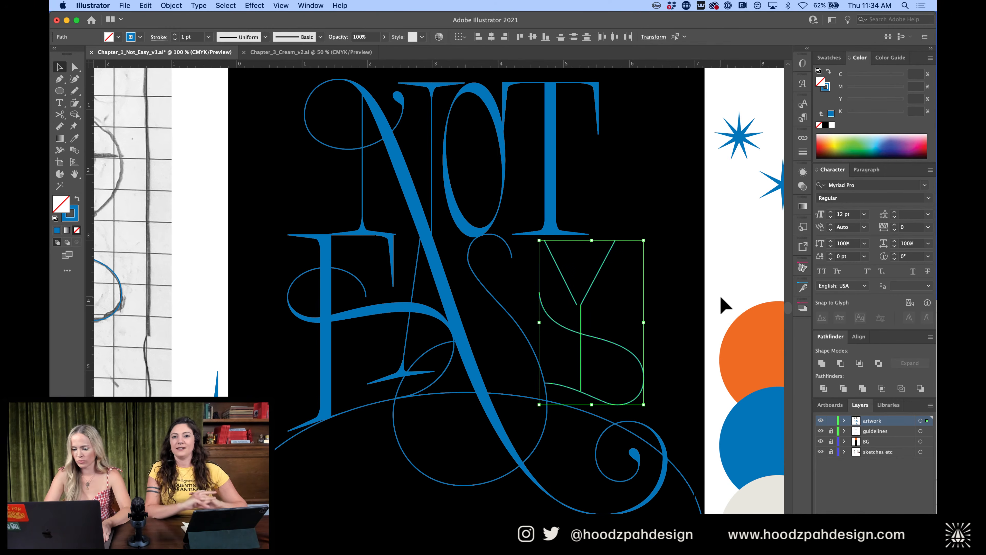
Nudge the Y copy down and slightly right so its stem's foot meets the arched line below EASY
{"action": "key", "text": "shift+Down"}
{"action": "key", "text": "shift+Down"}
{"action": "key", "text": "Right"}
{"action": "key", "text": "Right"}
{"action": "key", "text": "Right"}
{"action": "key", "text": "Down"}
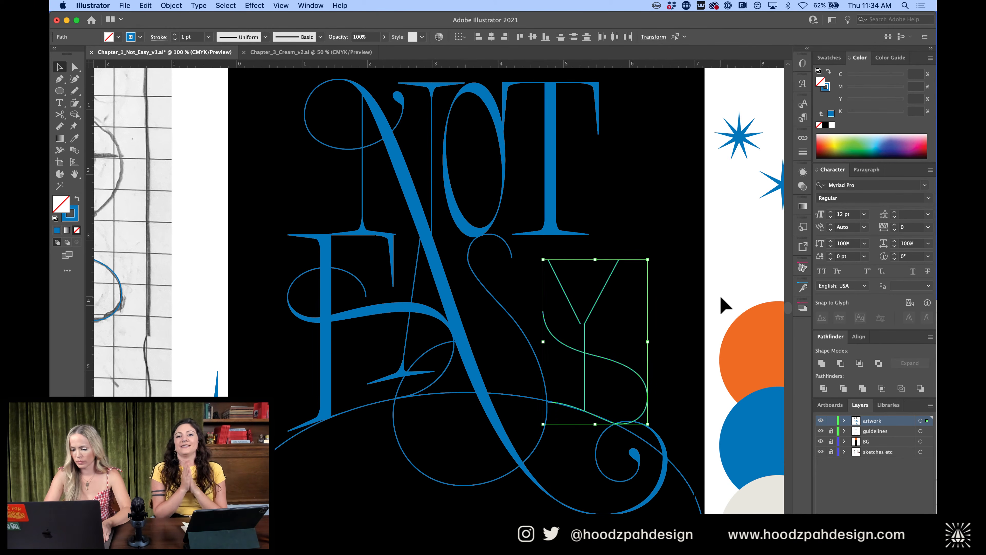
Extend the tips of both Y arms up to just below the baseline of NOT, spreading the left arm outward
{"action": "left_click", "coordinate": [609, 270]}
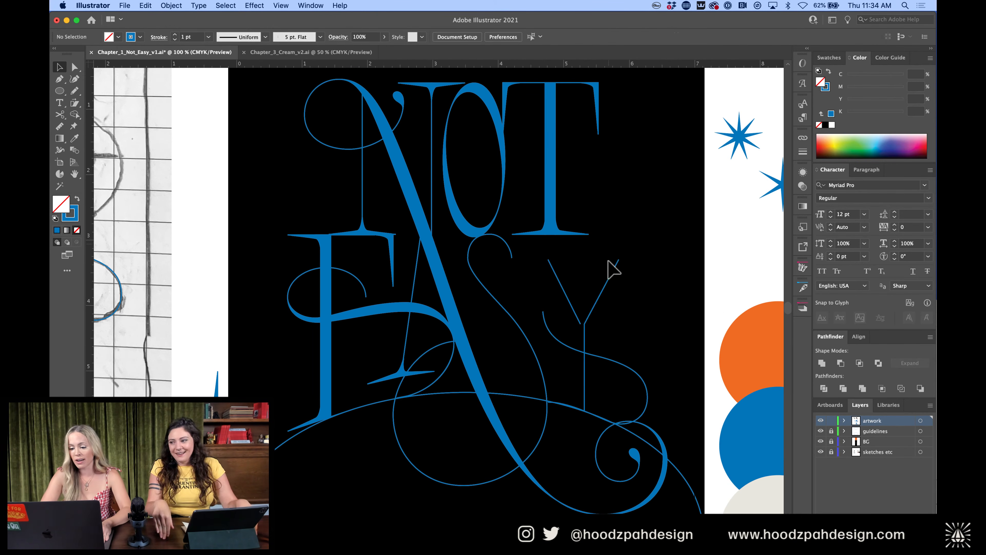
{"action": "left_click", "coordinate": [608, 278]}
{"action": "left_click", "coordinate": [558, 279], "text": "shift"}
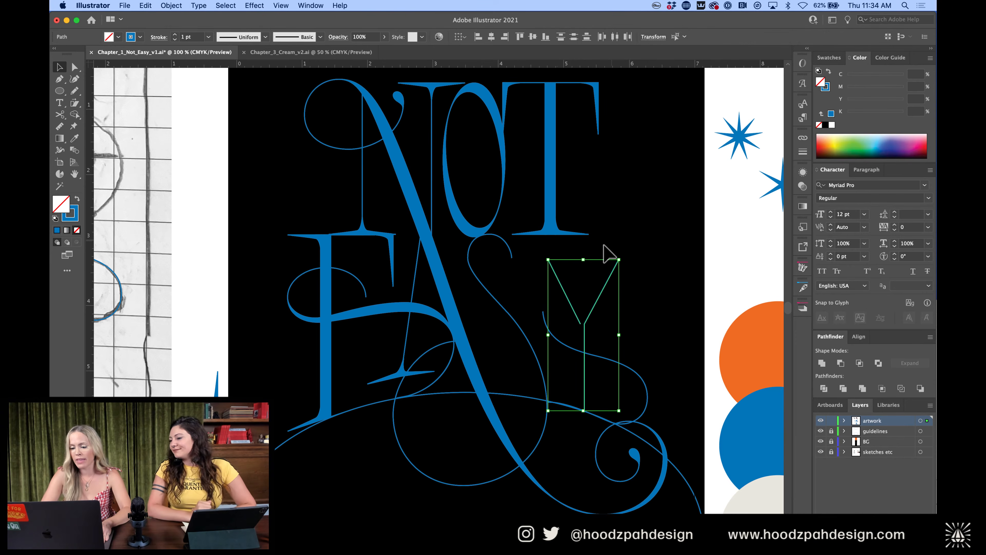
{"action": "key", "text": "a"}
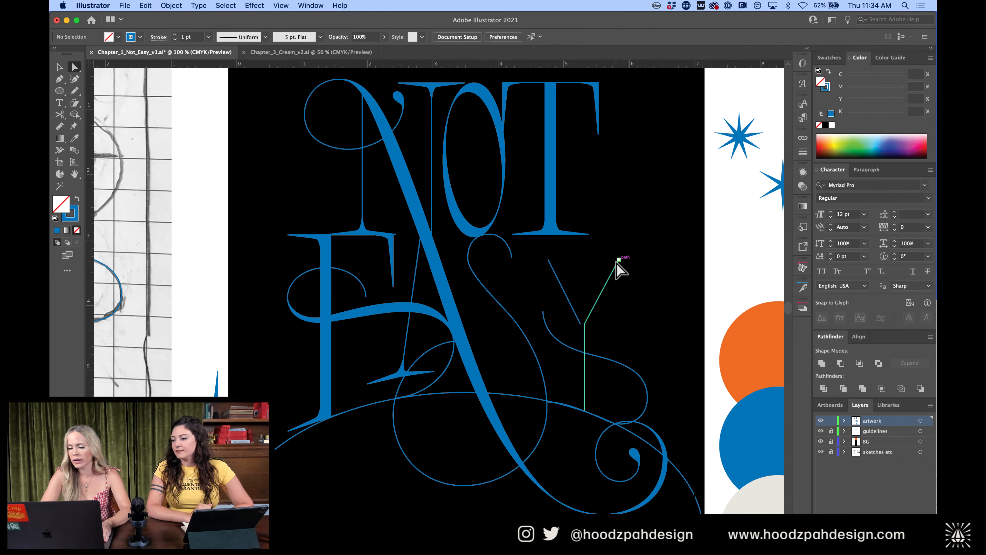
{"action": "left_click_drag", "start_coordinate": [618, 260], "coordinate": [620, 237]}
{"action": "left_click_drag", "start_coordinate": [547, 259], "coordinate": [535, 234]}
{"action": "left_click", "coordinate": [673, 291]}
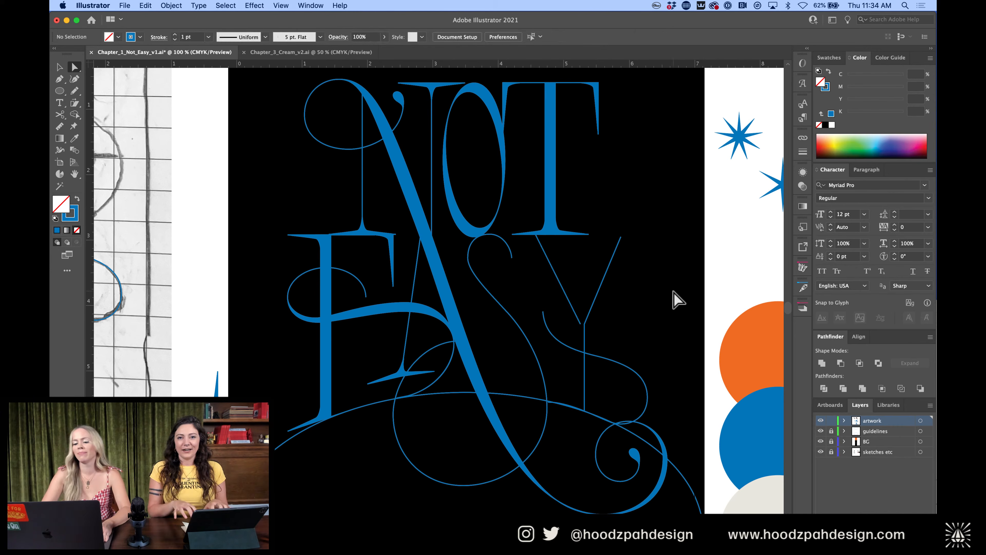
Shift the Y's right arm and stem path left to meet the left arm, centred at about X 5.52 in
{"action": "key", "text": "v"}
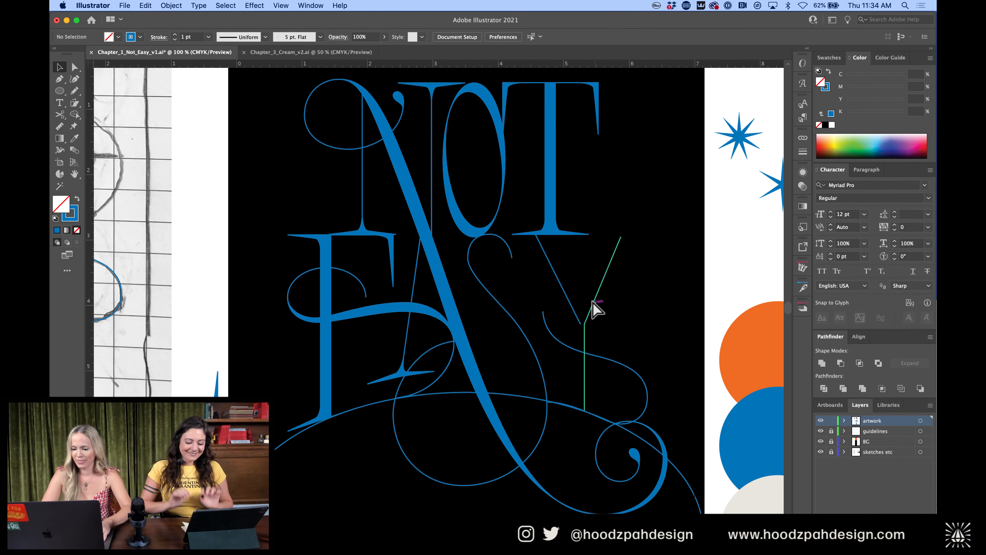
{"action": "left_click", "coordinate": [591, 307]}
{"action": "key", "text": "Left"}
{"action": "key", "text": "Left"}
{"action": "key", "text": "Left"}
{"action": "key", "text": "Left"}
{"action": "key", "text": "Left"}
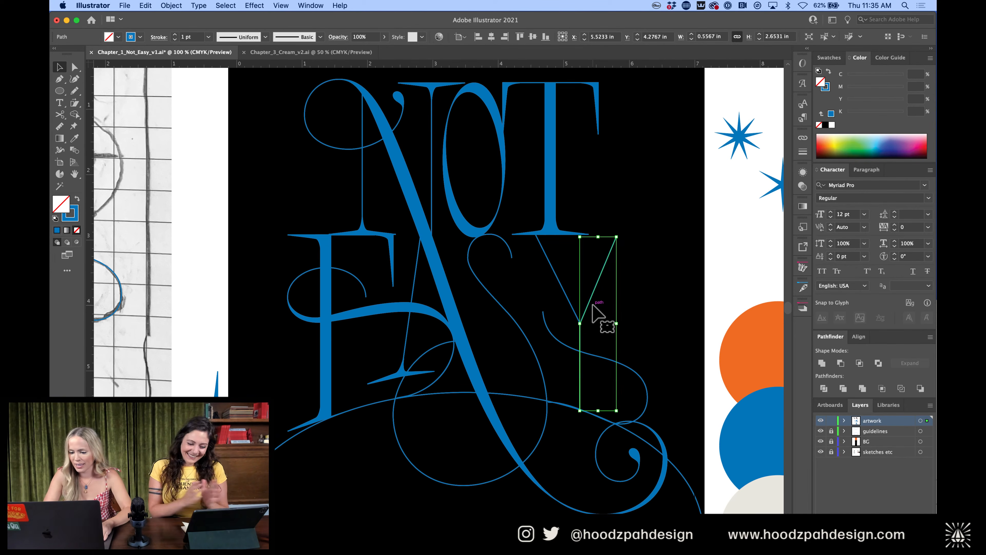
{"action": "left_click_drag", "start_coordinate": [587, 298], "coordinate": [600, 303]}
{"action": "left_click_drag", "start_coordinate": [605, 310], "coordinate": [598, 308]}
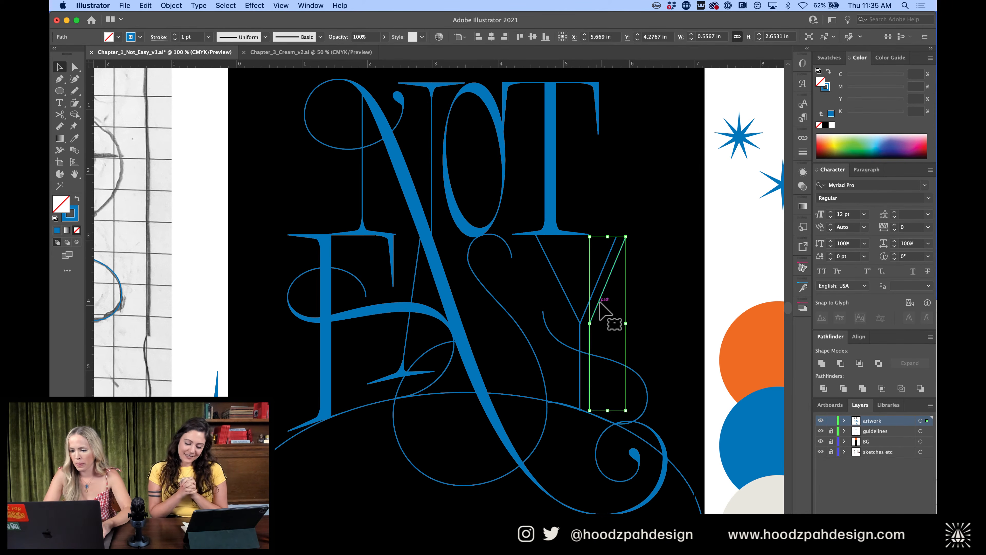
Copy the T's 0.1551 in wide stem onto the Y's stem as a width gauge, shortened to 1.3676 in tall from the fork down
{"action": "left_click", "coordinate": [555, 198]}
{"action": "double_click", "coordinate": [549, 177]}
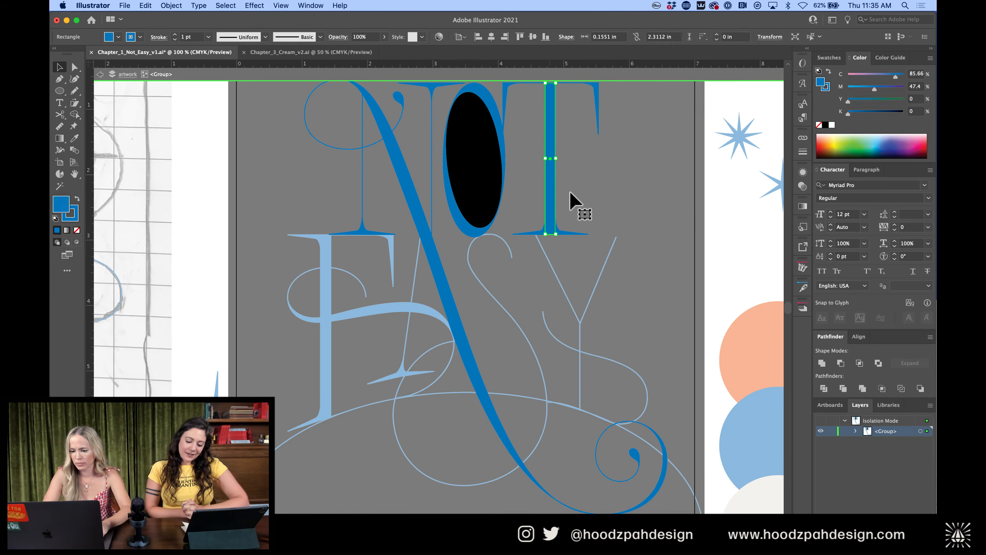
{"action": "key", "text": "Escape"}
{"action": "key", "text": "super+equal"}
{"action": "key", "text": "super+v"}
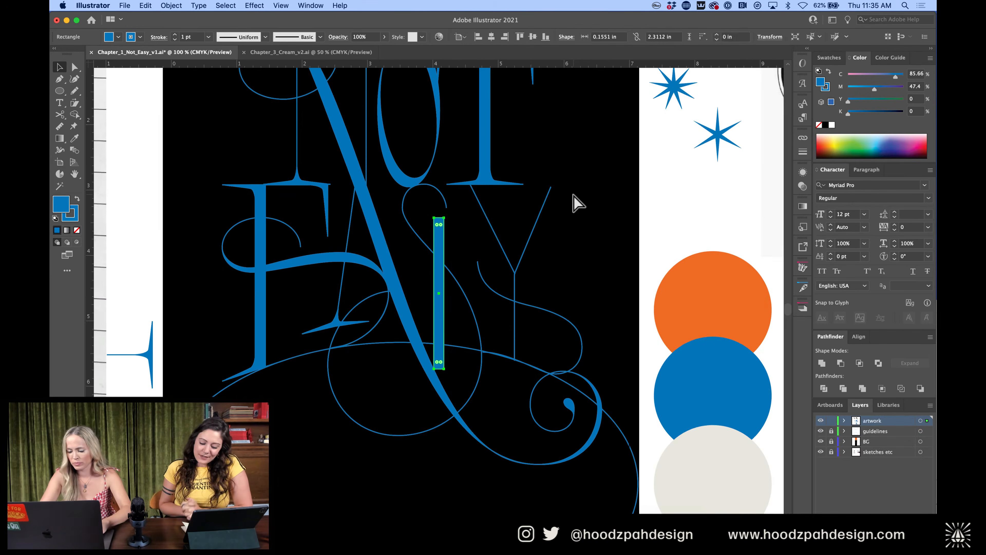
{"action": "left_click_drag", "start_coordinate": [437, 346], "coordinate": [557, 328]}
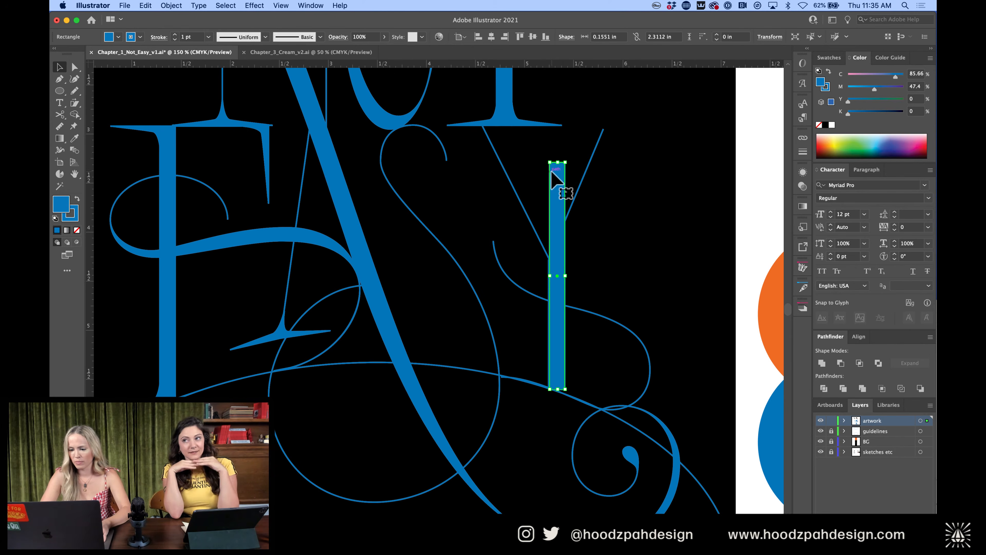
{"action": "left_click_drag", "start_coordinate": [557, 160], "coordinate": [556, 255]}
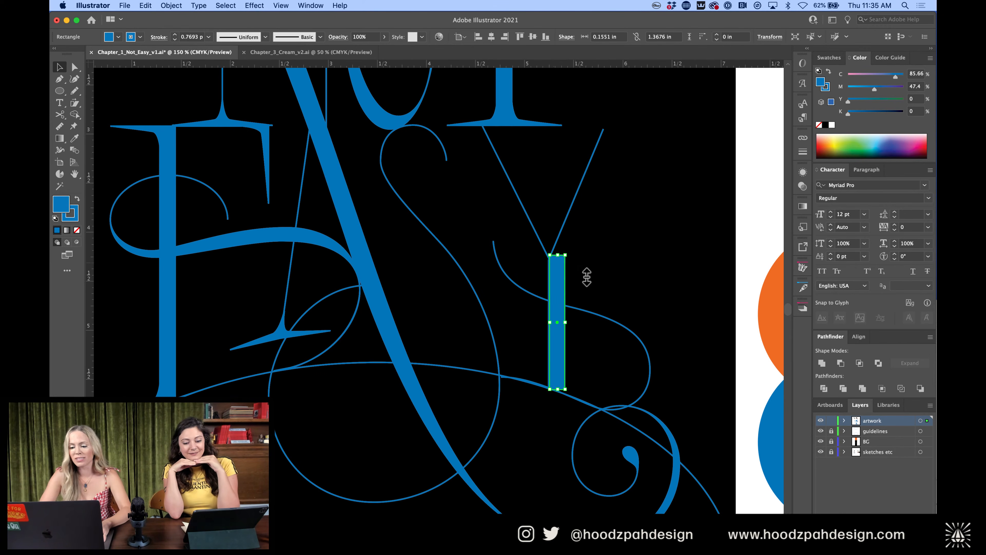
{"action": "key", "text": "super+equal"}
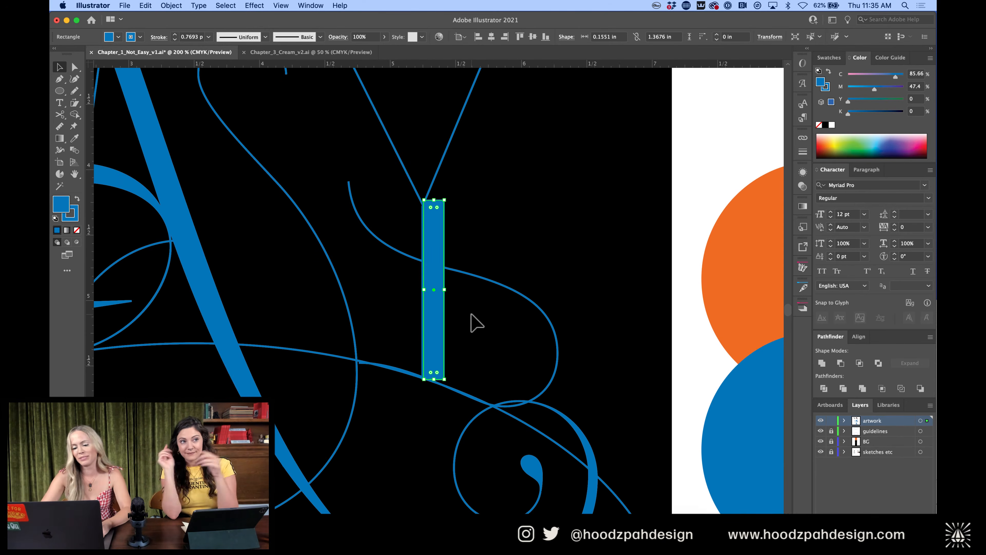
Place a vertical guide along the gauge rectangle's right edge and delete the rectangle, leaving the guides shown
{"action": "key", "text": "a"}
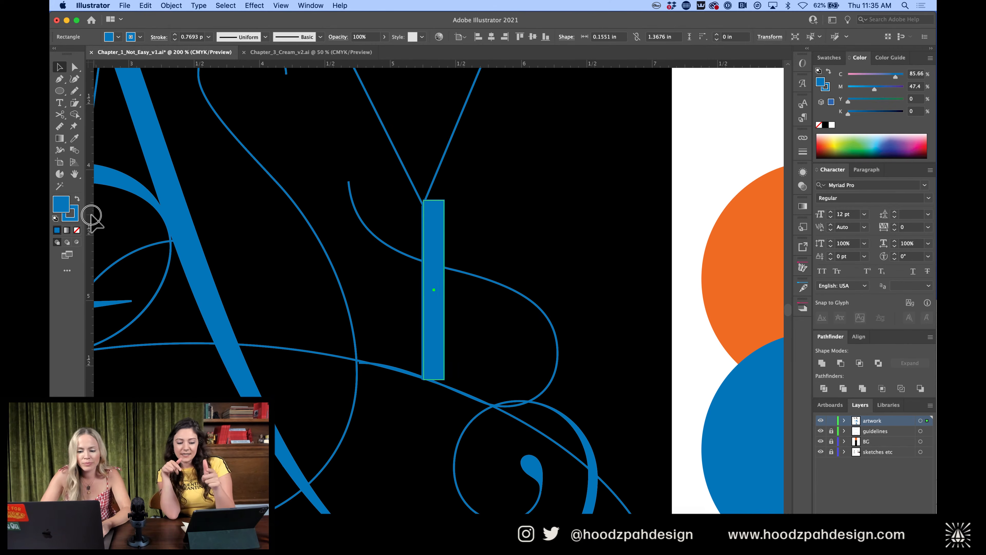
{"action": "left_click", "coordinate": [429, 235]}
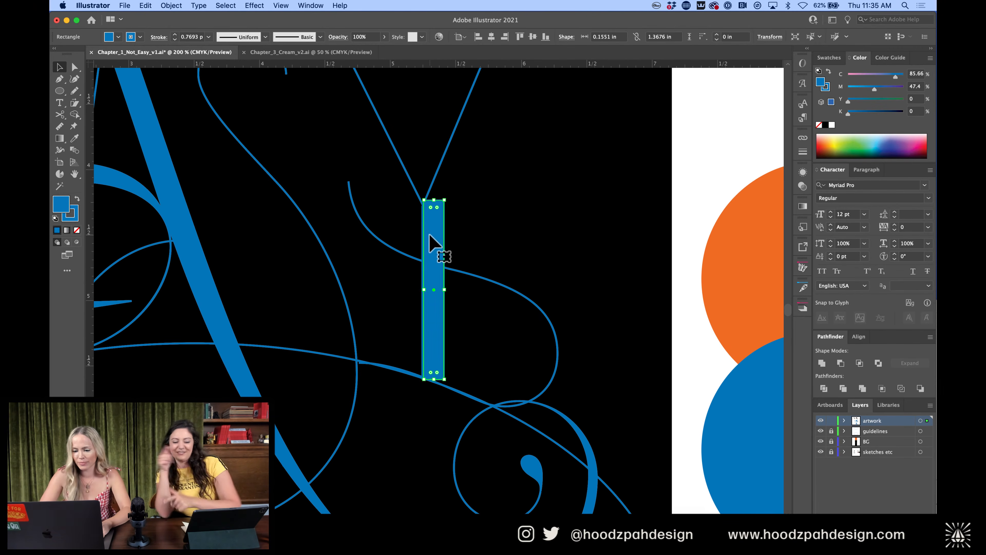
{"action": "key", "text": "Delete"}
{"action": "key", "text": "super+semicolon"}
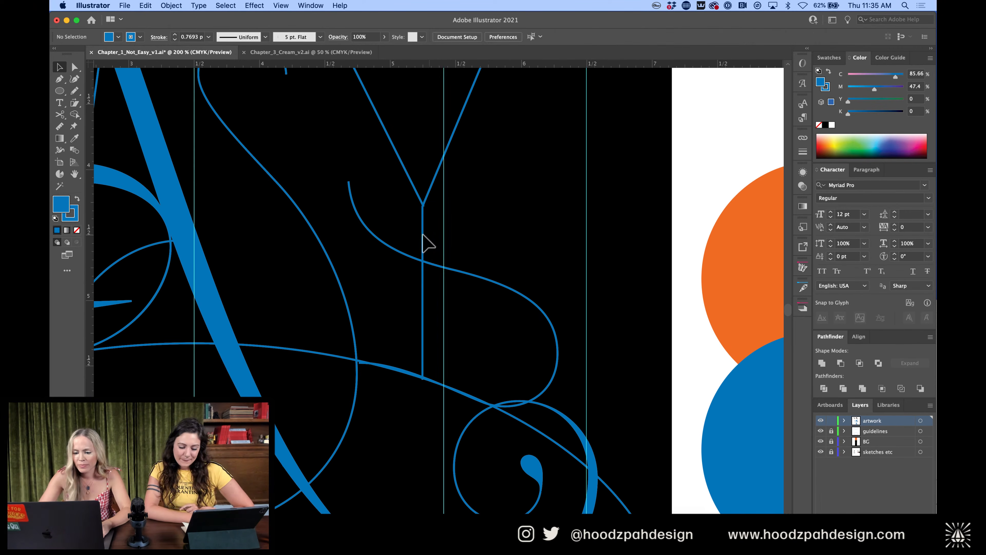
Duplicate the Y's right arm and stem path onto the new guide and join the two stem feet with the Pen tool
{"action": "left_click_drag", "start_coordinate": [422, 235], "coordinate": [445, 241]}
{"action": "key", "text": "p"}
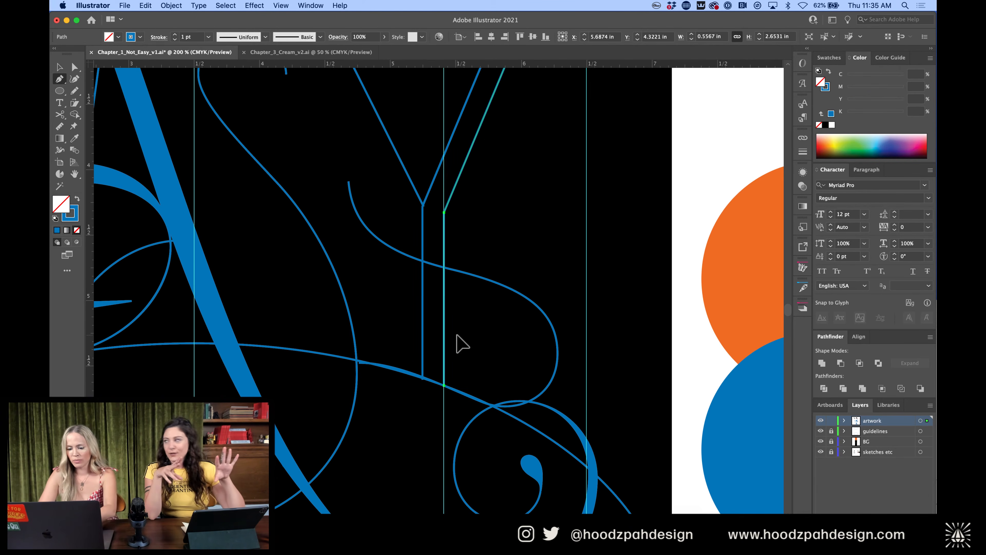
{"action": "left_click", "coordinate": [444, 385]}
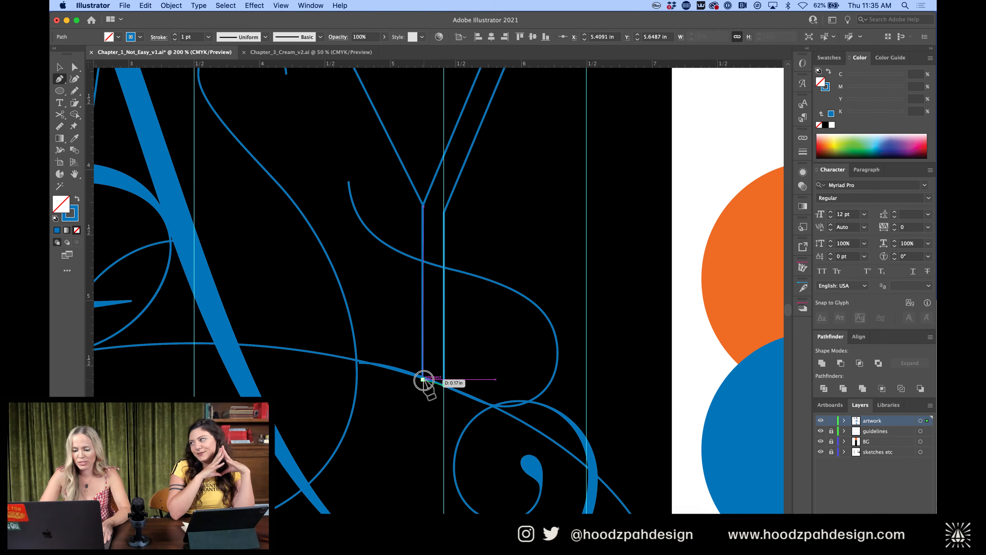
{"action": "left_click", "coordinate": [422, 379]}
{"action": "scroll", "coordinate": [473, 260], "scroll_direction": "up", "scroll_amount": 5}
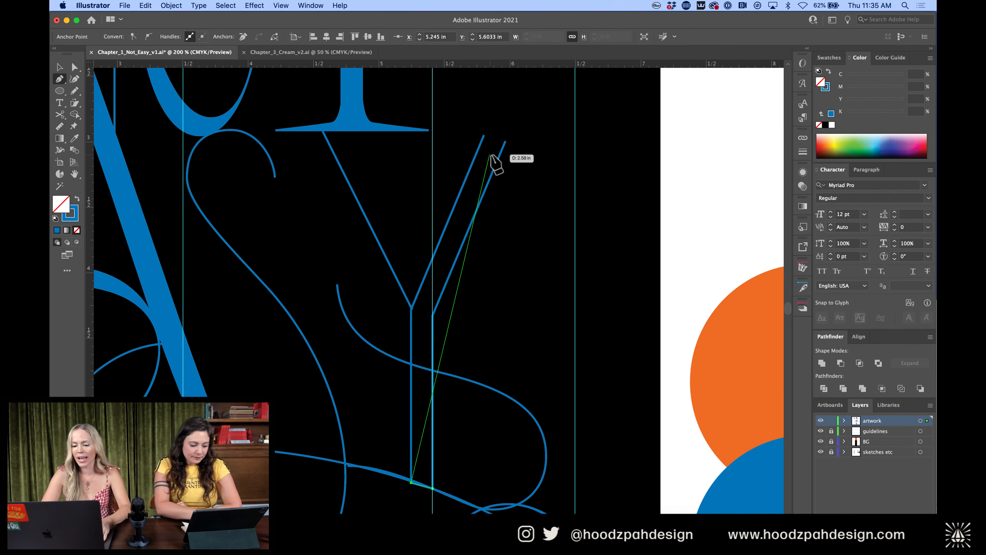
Extend the duplicated arm's tip to X 5.9847 in, Y 2.9501 in and join it to the original arm's tip, closing the outline
{"action": "left_click", "coordinate": [504, 141]}
{"action": "key", "text": "a"}
{"action": "left_click_drag", "start_coordinate": [504, 141], "coordinate": [508, 135]}
{"action": "key", "text": "super+equal"}
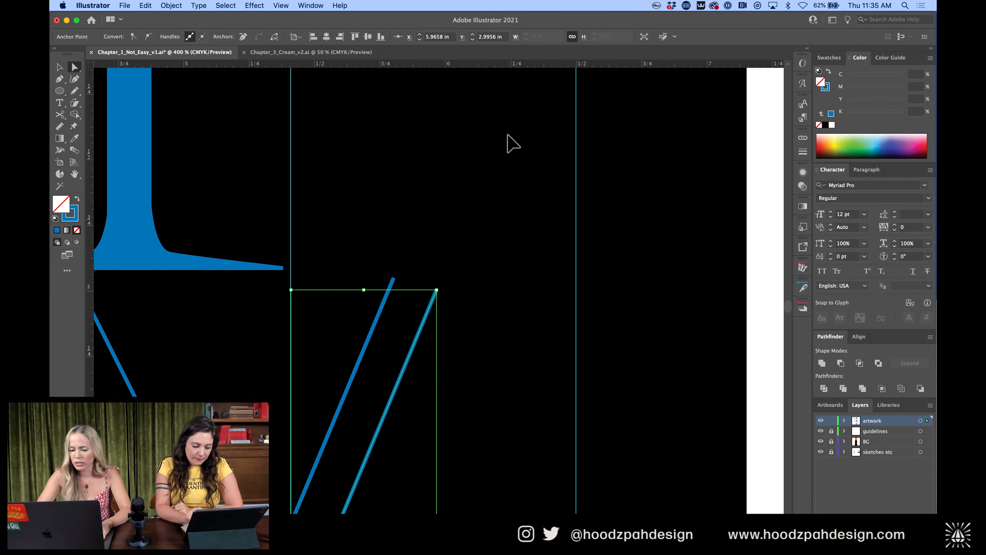
{"action": "left_click_drag", "start_coordinate": [437, 290], "coordinate": [441, 278]}
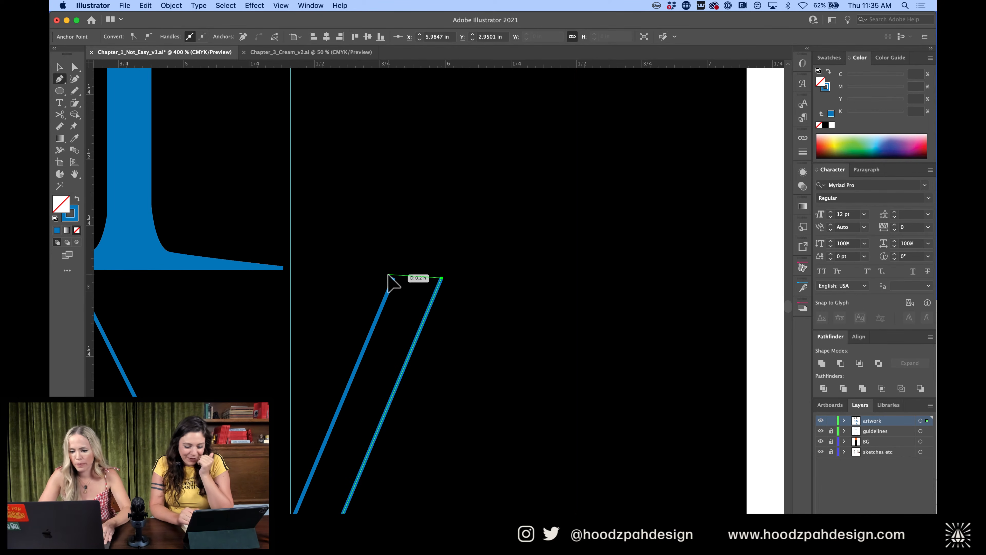
{"action": "left_click", "coordinate": [393, 278]}
{"action": "key", "text": "super+minus"}
{"action": "key", "text": "super+minus"}
{"action": "key", "text": "super+minus"}
{"action": "key", "text": "super+minus"}
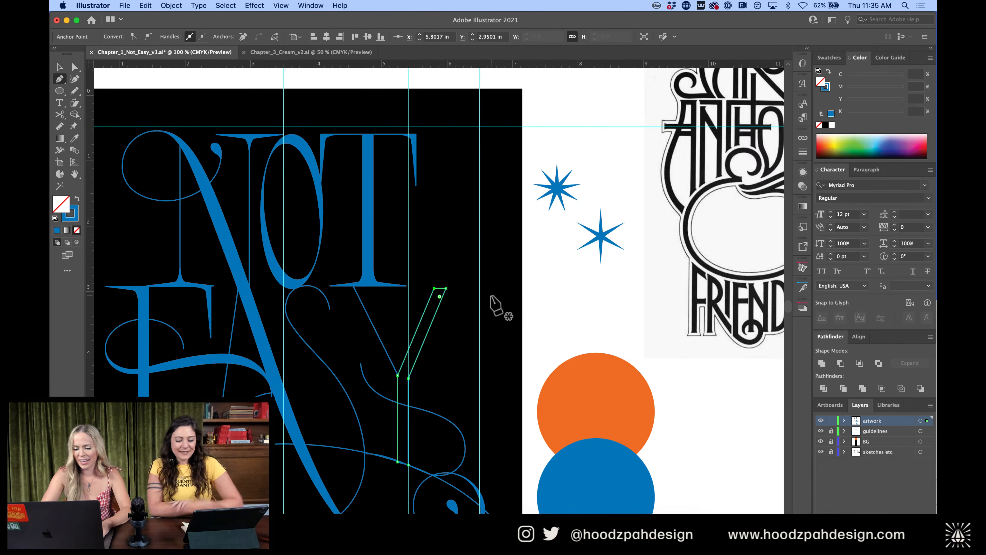
{"action": "key", "text": "v"}
{"action": "left_click", "coordinate": [491, 296]}
Raise the left anchor at the Y stem's foot to Y 5.5894 in and the left fork anchor to Y 4.2675 in
{"action": "scroll", "coordinate": [491, 296], "scroll_direction": "down", "scroll_amount": 5}
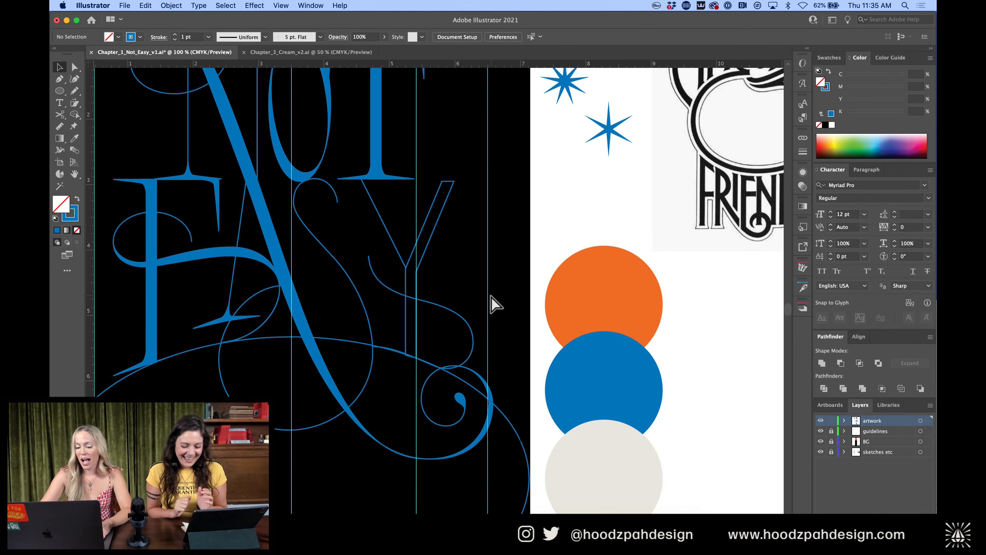
{"action": "key", "text": "super+equal"}
{"action": "scroll", "coordinate": [465, 315], "scroll_direction": "down", "scroll_amount": 2}
{"action": "key", "text": "a"}
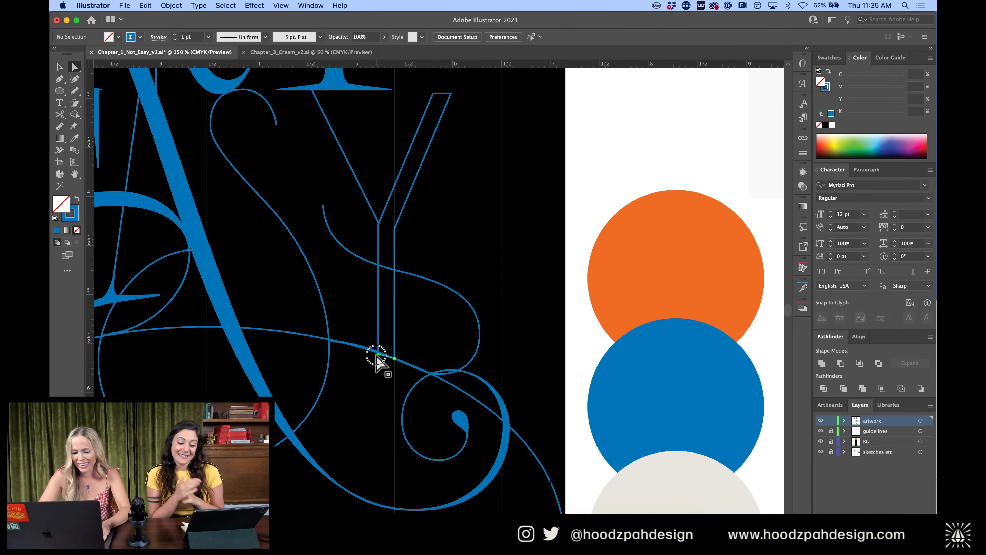
{"action": "left_click", "coordinate": [377, 354]}
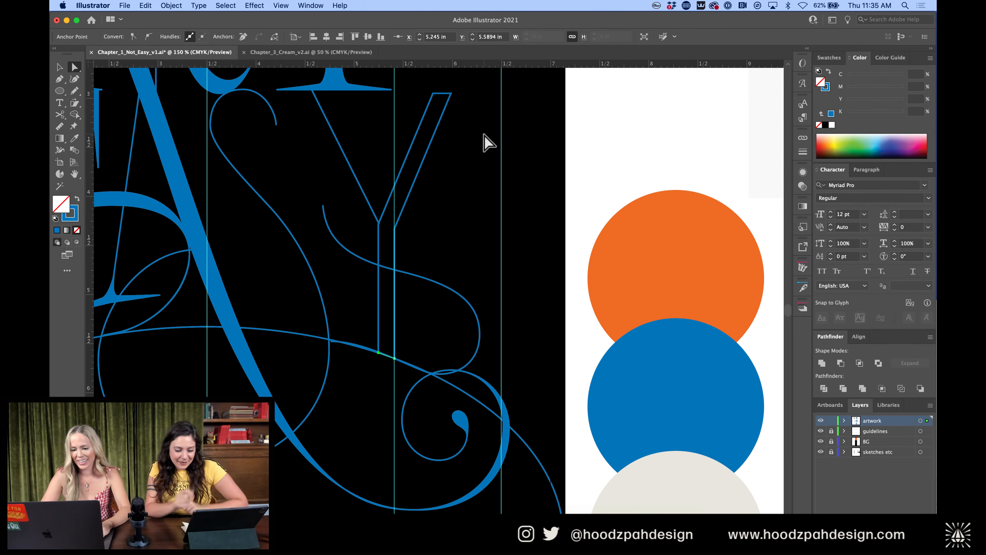
{"action": "left_click", "coordinate": [376, 224]}
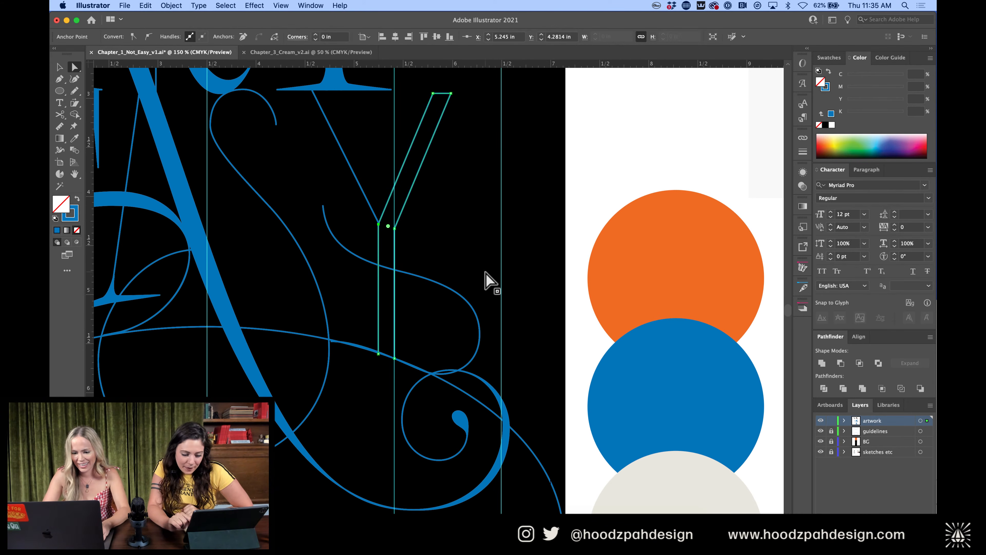
{"action": "key", "text": "super+minus"}
{"action": "key", "text": "super+minus"}
{"action": "key", "text": "v"}
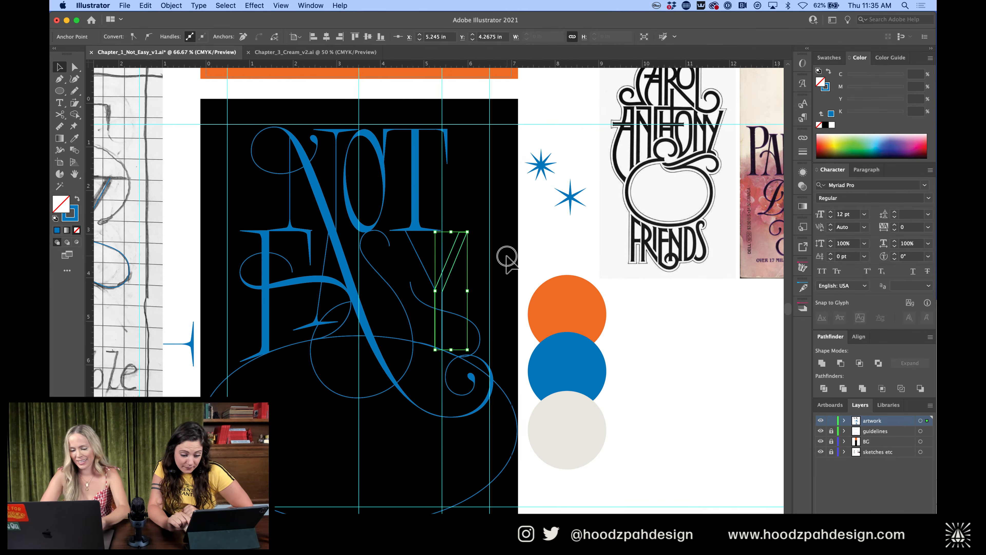
{"action": "left_click", "coordinate": [505, 256]}
Fill the closed outline of the Y's right arm and stem with the lettering's solid blue, C 85.66 and M 47.4
{"action": "key", "text": "super+equal"}
{"action": "key", "text": "super+equal"}
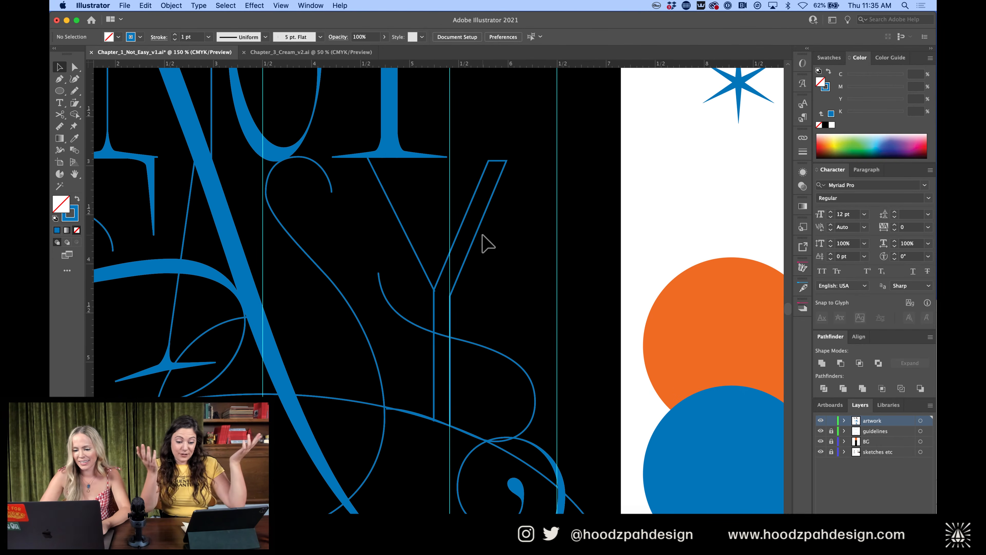
{"action": "left_click", "coordinate": [478, 228]}
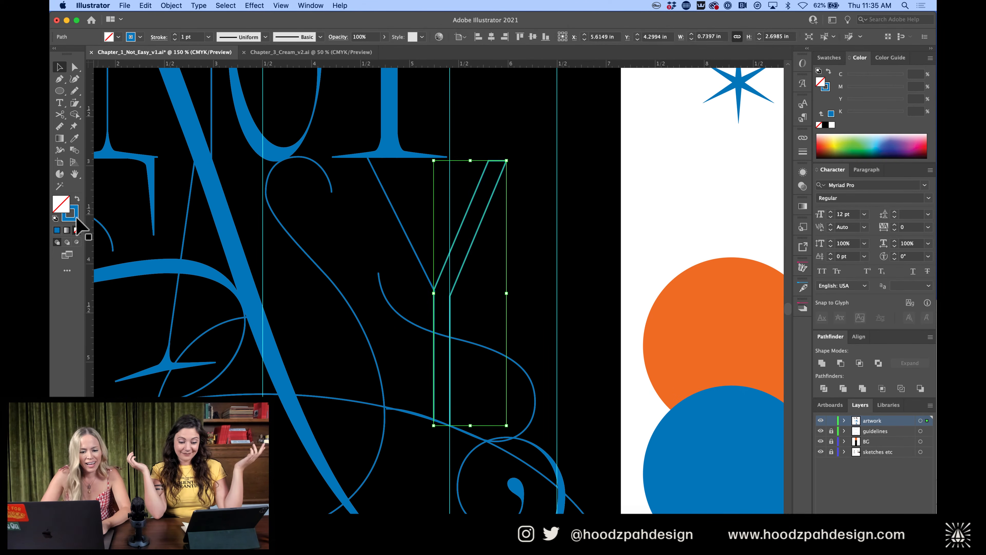
{"action": "key", "text": "comma"}
{"action": "left_click", "coordinate": [476, 295]}
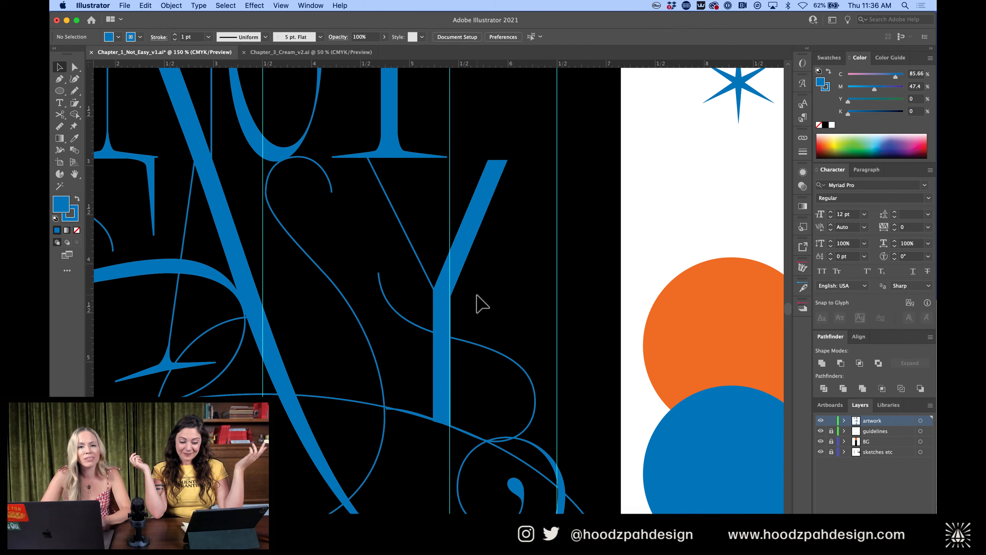
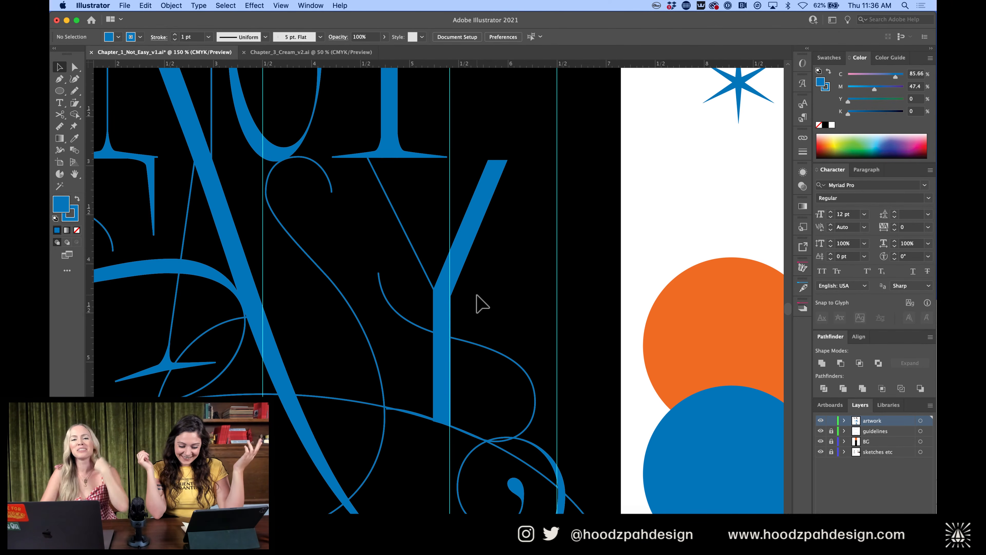
Lower the bottom anchor of the Y's thin left arm to X 5.254 in, Y 4.2953 in
{"action": "key", "text": "super+minus"}
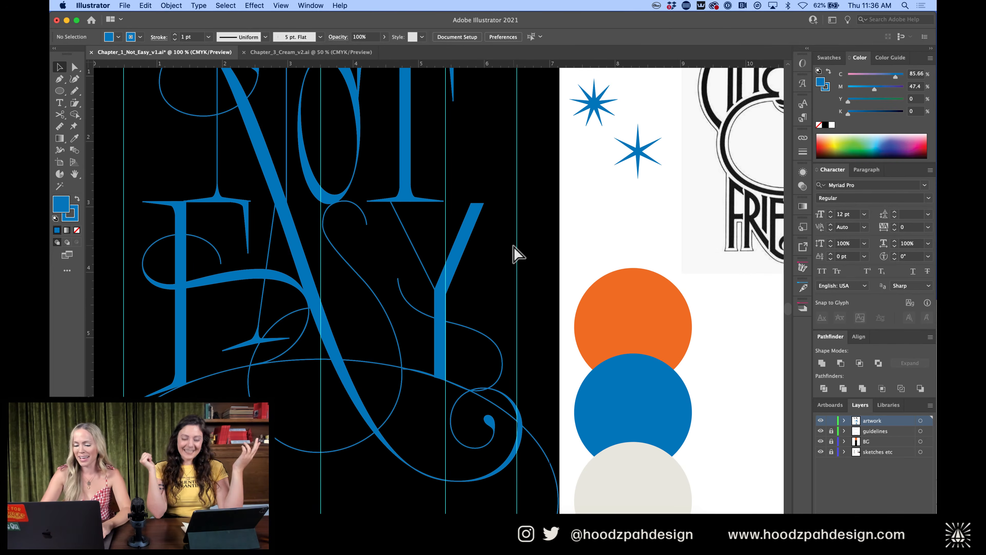
{"action": "key", "text": "super+equal"}
{"action": "key", "text": "super+equal"}
{"action": "scroll", "coordinate": [527, 232], "scroll_direction": "up", "scroll_amount": 4}
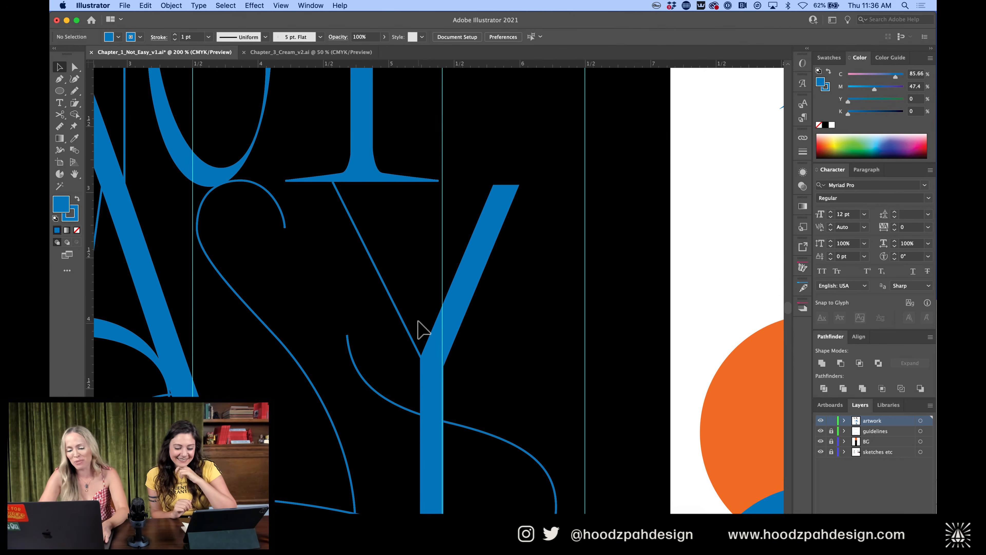
{"action": "key", "text": "a"}
{"action": "left_click", "coordinate": [422, 361]}
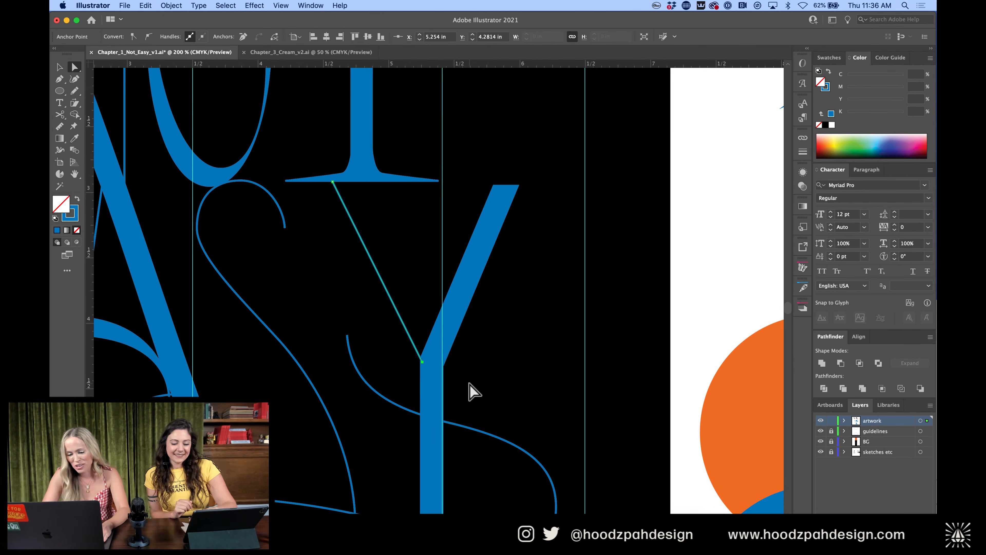
{"action": "key", "text": "super+minus"}
{"action": "key", "text": "super+minus"}
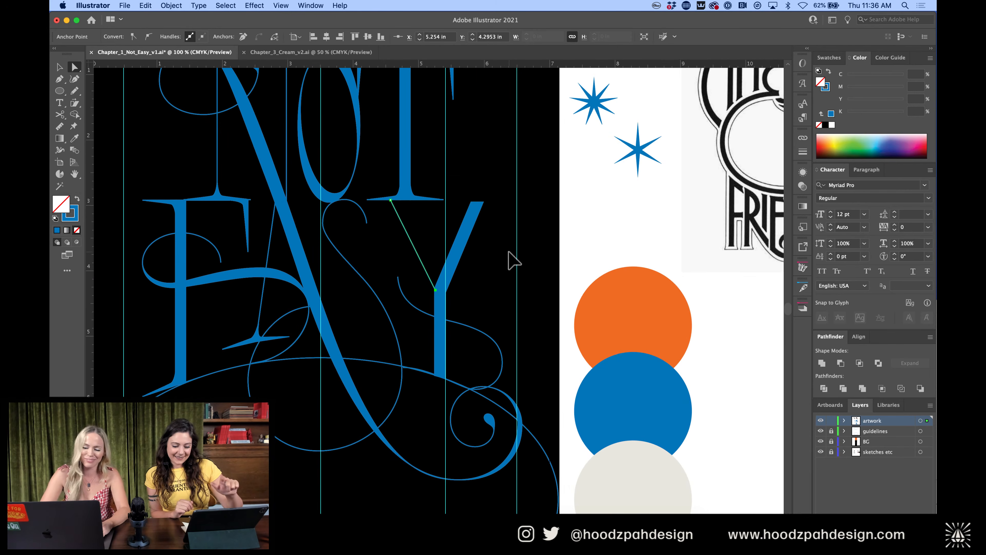
{"action": "left_click", "coordinate": [511, 260]}
Try to shift the top of the Y's right arm inward toward the thin left arm
{"action": "left_click", "coordinate": [398, 203]}
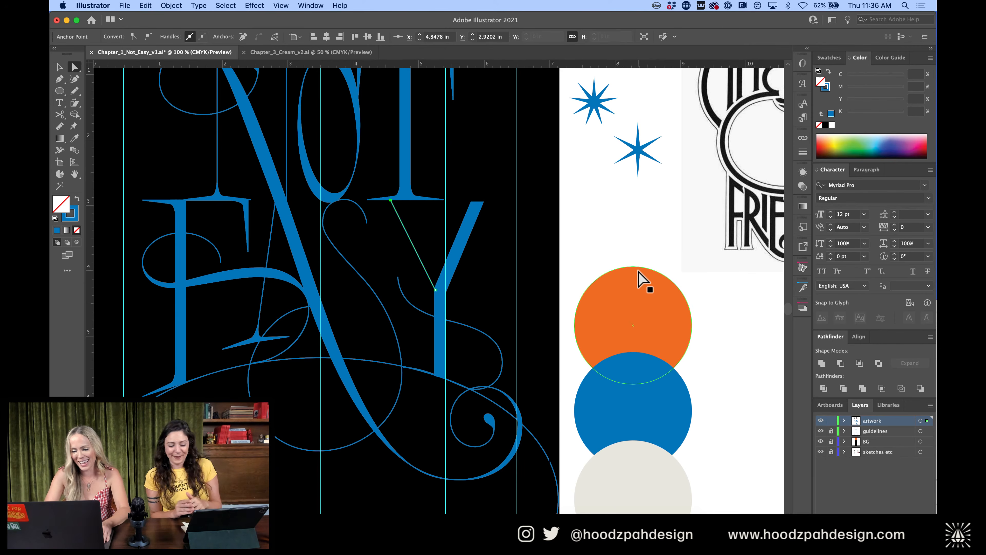
{"action": "left_click", "coordinate": [467, 214]}
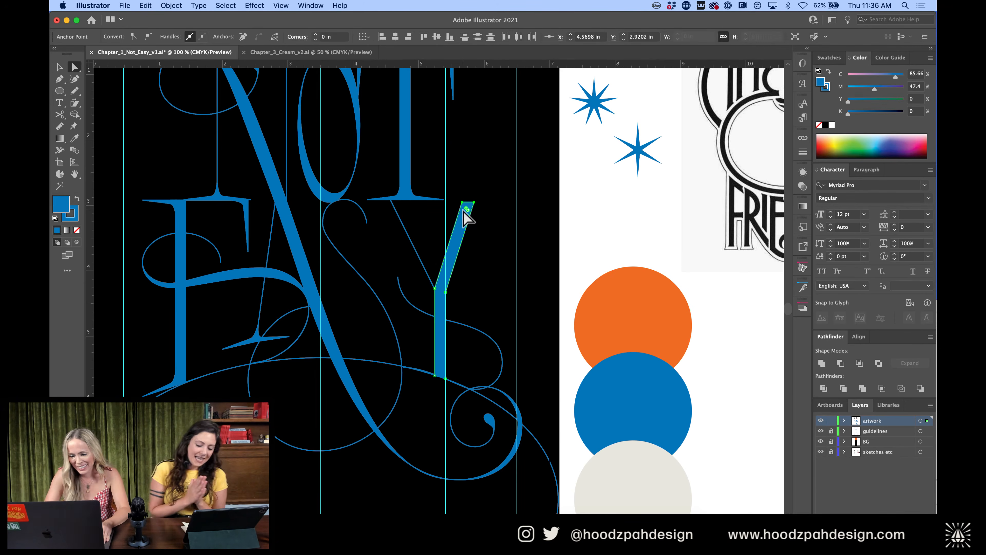
{"action": "left_click", "coordinate": [489, 224]}
{"action": "key", "text": "super+minus"}
{"action": "key", "text": "super+plus"}
{"action": "key", "text": "super+z"}
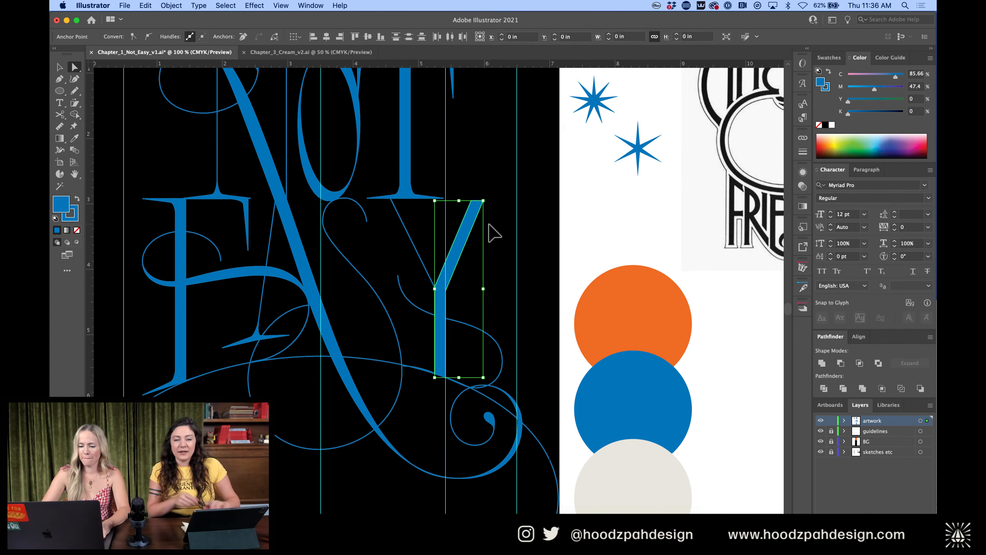
{"action": "left_click", "coordinate": [492, 241]}
{"action": "key", "text": "v"}
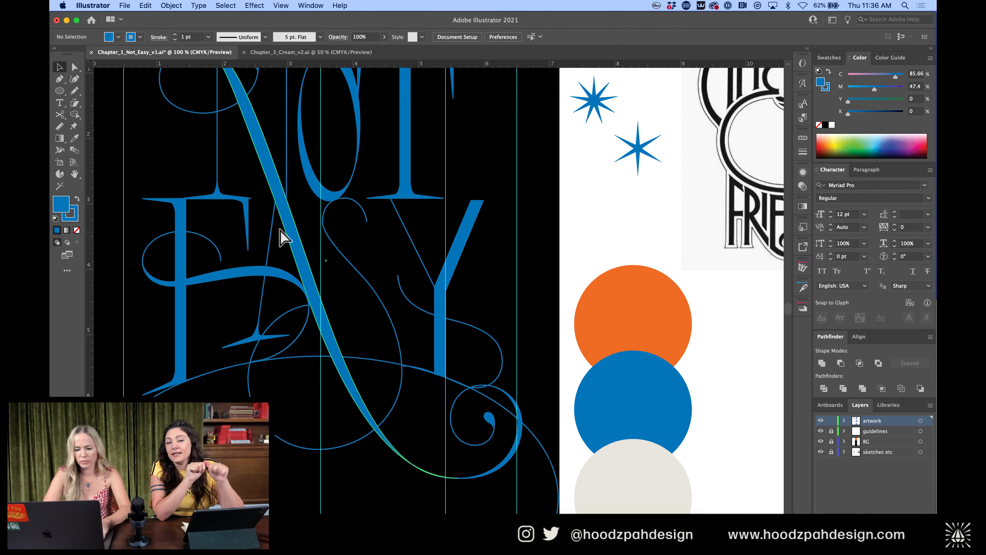
Isolate the group holding the T and copy the T's stem with its foot serifs down onto the Y's stem
{"action": "left_click", "coordinate": [250, 341]}
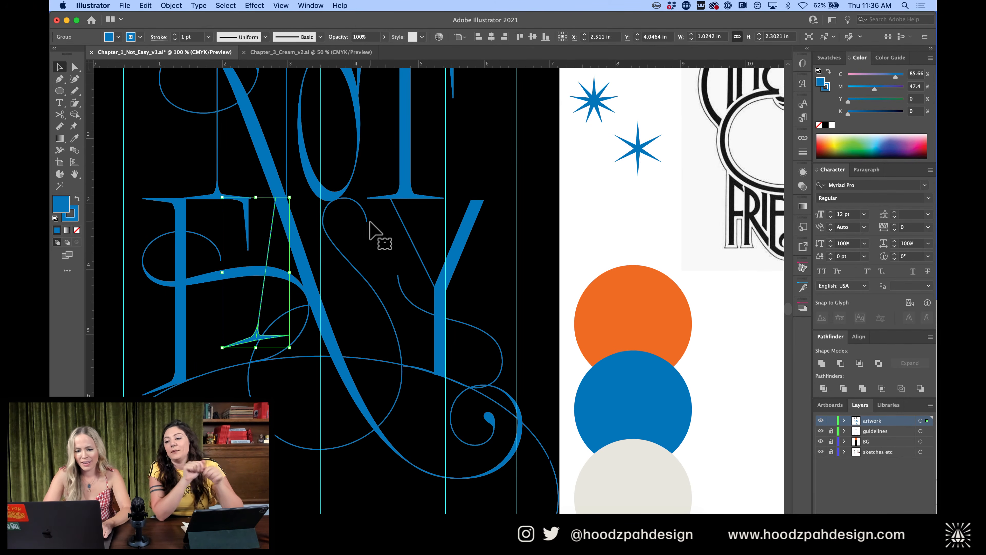
{"action": "left_click", "coordinate": [165, 204]}
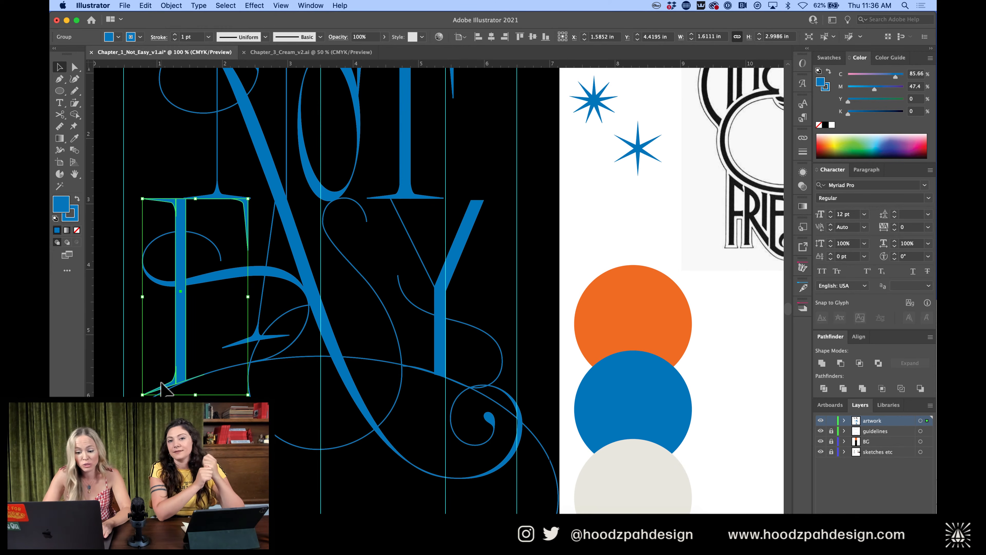
{"action": "left_click", "coordinate": [397, 197]}
{"action": "double_click", "coordinate": [400, 197]}
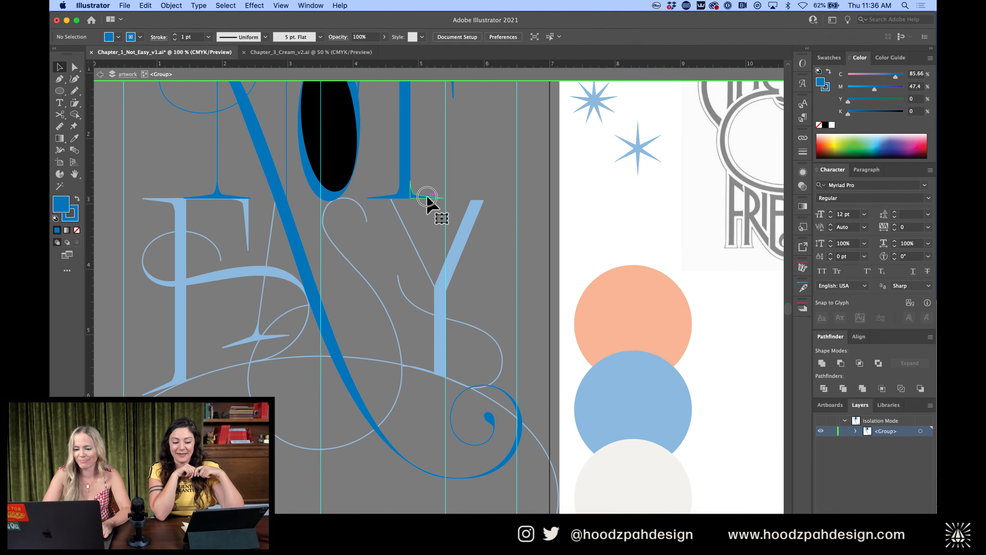
{"action": "left_click", "coordinate": [409, 198]}
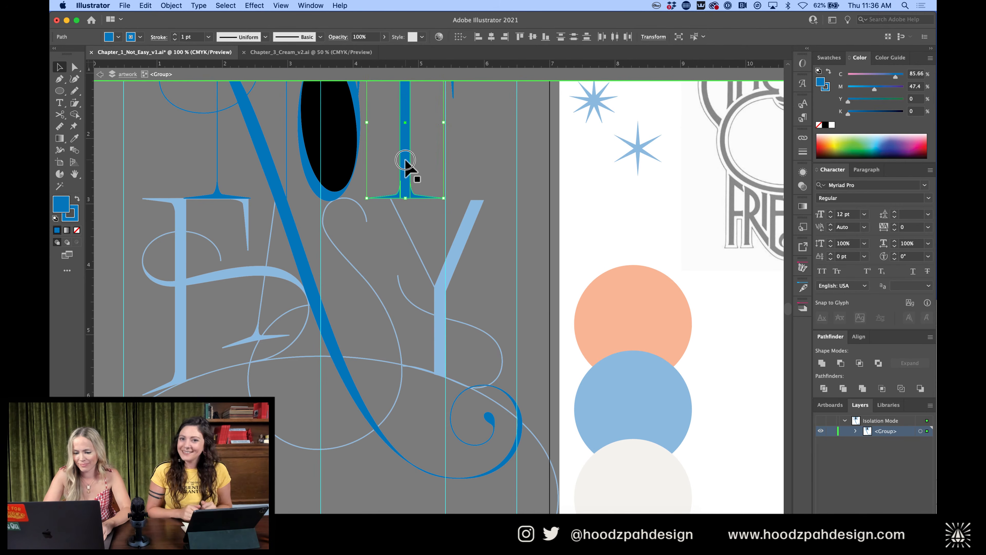
{"action": "left_click_drag", "start_coordinate": [405, 160], "coordinate": [440, 339]}
{"action": "scroll", "coordinate": [440, 339], "scroll_direction": "up", "scroll_amount": 1}
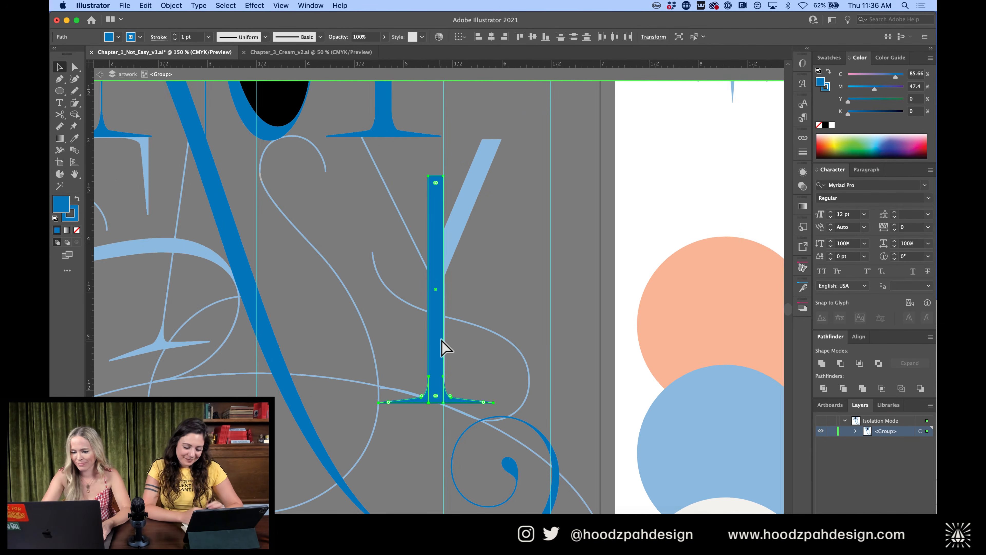
Nudge the copied stem and serifs into alignment with the Y's own stem and foot
{"action": "key", "text": "super+equal"}
{"action": "key", "text": "super+equal"}
{"action": "key", "text": "super+equal"}
{"action": "scroll", "coordinate": [440, 339], "scroll_direction": "down", "scroll_amount": 5}
{"action": "key", "text": "Right"}
{"action": "key", "text": "Left"}
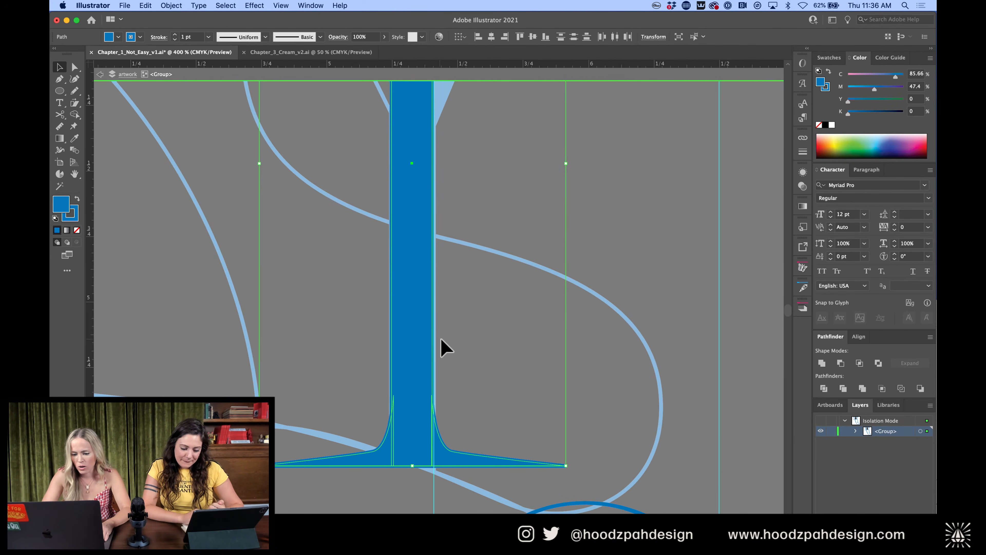
{"action": "left_click_drag", "start_coordinate": [421, 338], "coordinate": [423, 337]}
{"action": "scroll", "coordinate": [423, 336], "scroll_direction": "down", "scroll_amount": 5}
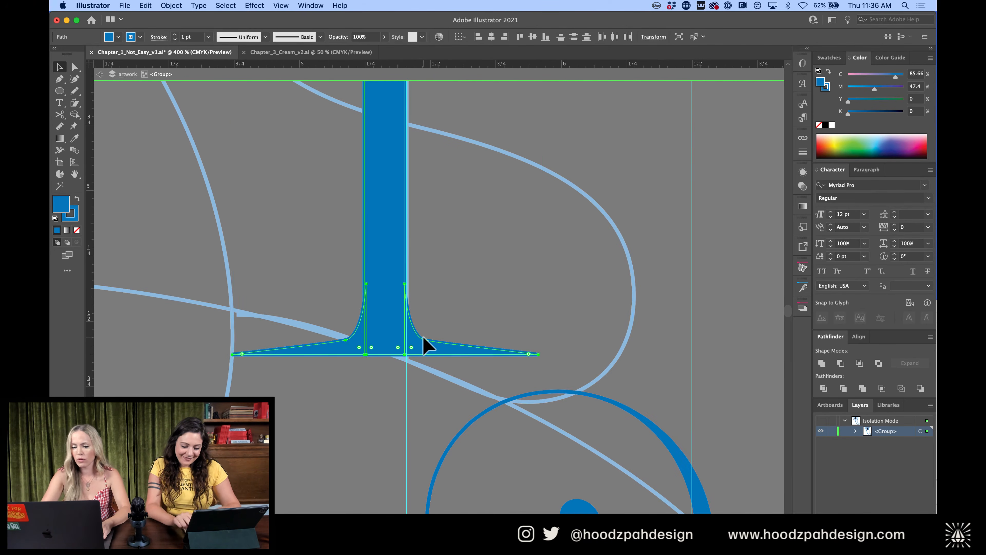
{"action": "key", "text": "super+minus"}
{"action": "key", "text": "super+minus"}
{"action": "key", "text": "super+minus"}
{"action": "scroll", "coordinate": [427, 345], "scroll_direction": "down", "scroll_amount": 3}
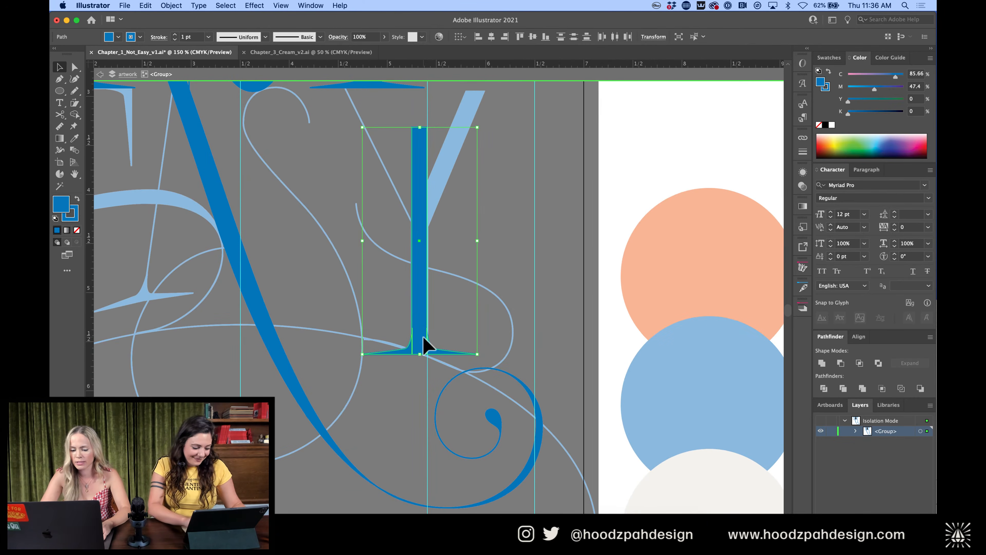
Delete the copied straight stem, leaving only the two foot serif pieces
{"action": "key", "text": "a"}
{"action": "key", "text": "super+equal"}
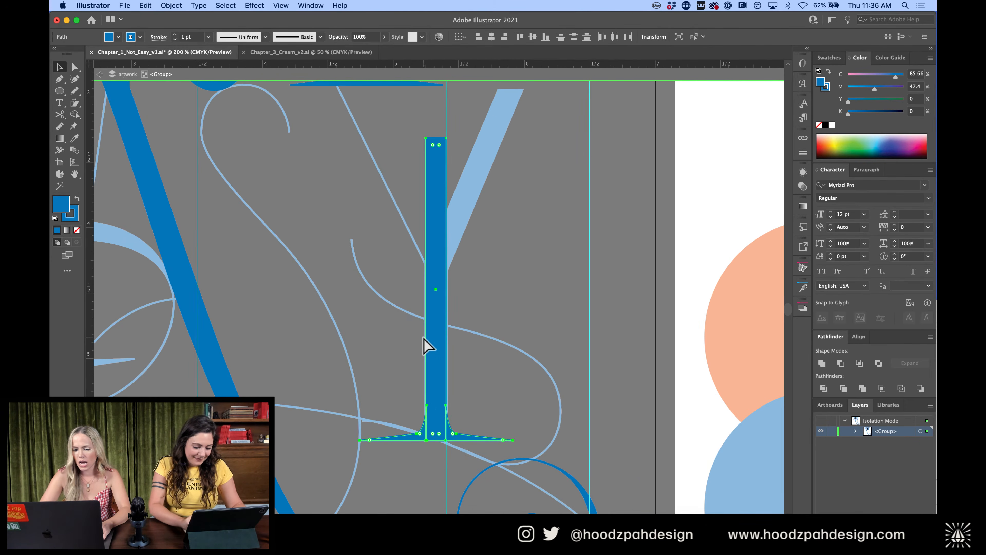
{"action": "key", "text": "v"}
{"action": "left_click", "coordinate": [474, 376]}
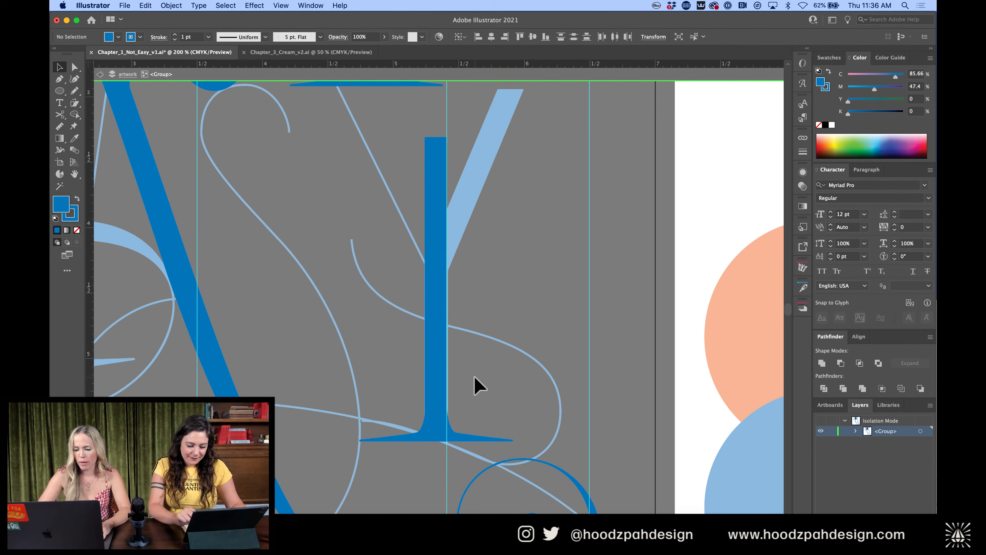
{"action": "left_click", "coordinate": [440, 355]}
{"action": "key", "text": "Delete"}
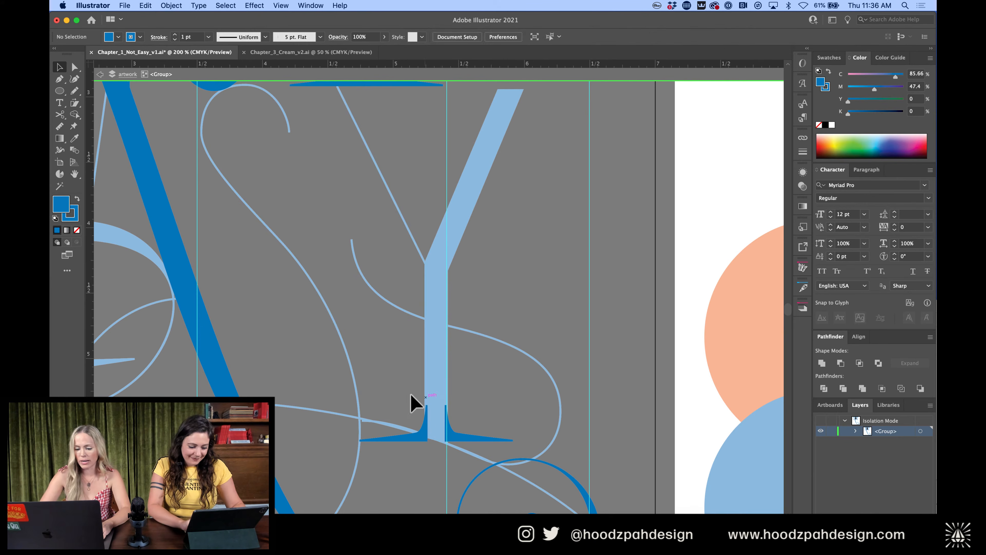
Move the two serif pieces out of the isolated group, keeping them in place at the foot of the Y
{"action": "left_click_drag", "start_coordinate": [411, 396], "coordinate": [489, 480]}
{"action": "left_click_drag", "start_coordinate": [448, 393], "coordinate": [399, 425]}
{"action": "key", "text": "Delete"}
{"action": "double_click", "coordinate": [432, 394]}
{"action": "left_click", "coordinate": [441, 367]}
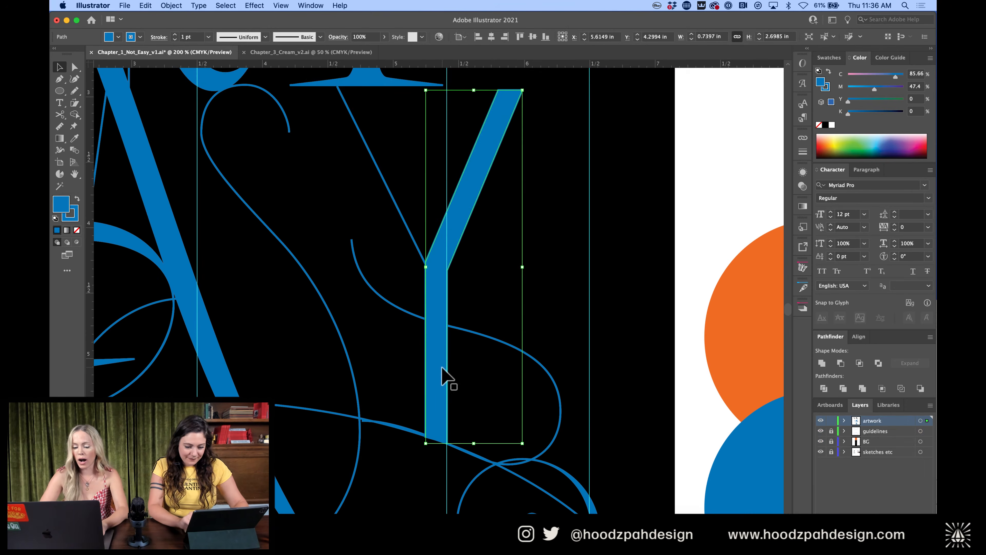
{"action": "left_click", "coordinate": [442, 367], "text": "shift"}
Group the foot serifs with the Y's thin left arm and its thick right arm and stem
{"action": "left_click", "coordinate": [408, 231]}
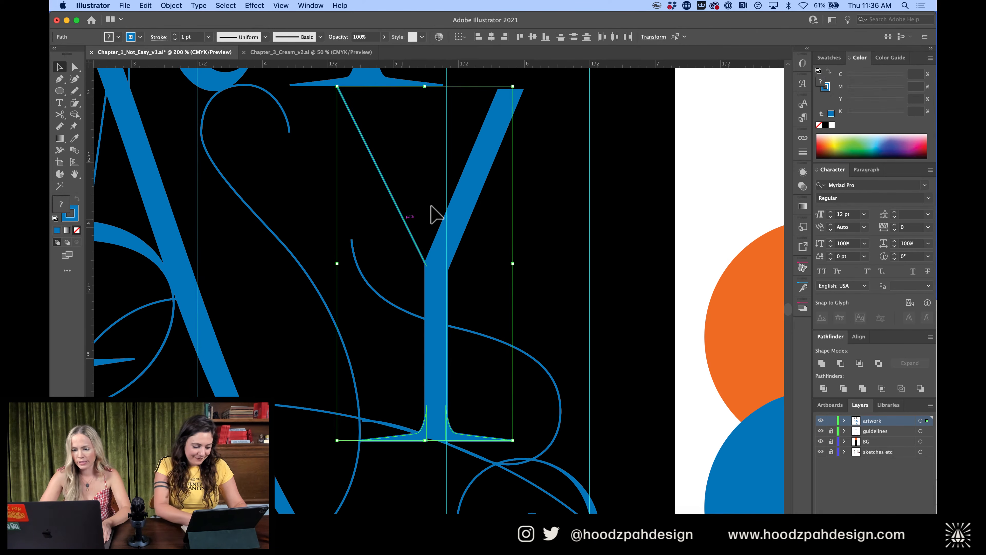
{"action": "left_click", "coordinate": [476, 192], "text": "shift"}
{"action": "key", "text": "ctrl+g"}
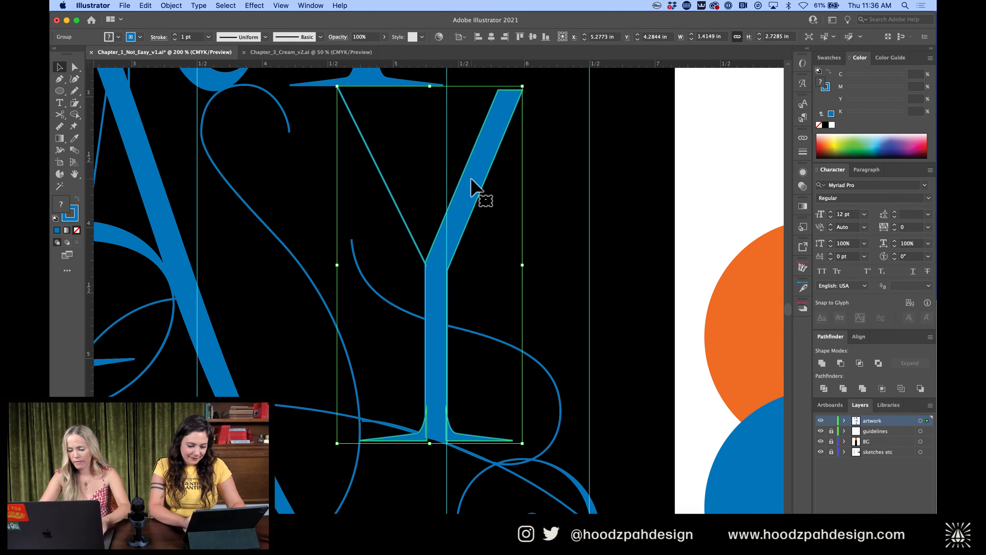
Isolate the Y group and shear its two foot serifs vertically so they slope down along the arc beneath
{"action": "key", "text": "super+equal"}
{"action": "double_click", "coordinate": [455, 293]}
{"action": "scroll", "coordinate": [452, 290], "scroll_direction": "down", "scroll_amount": 5}
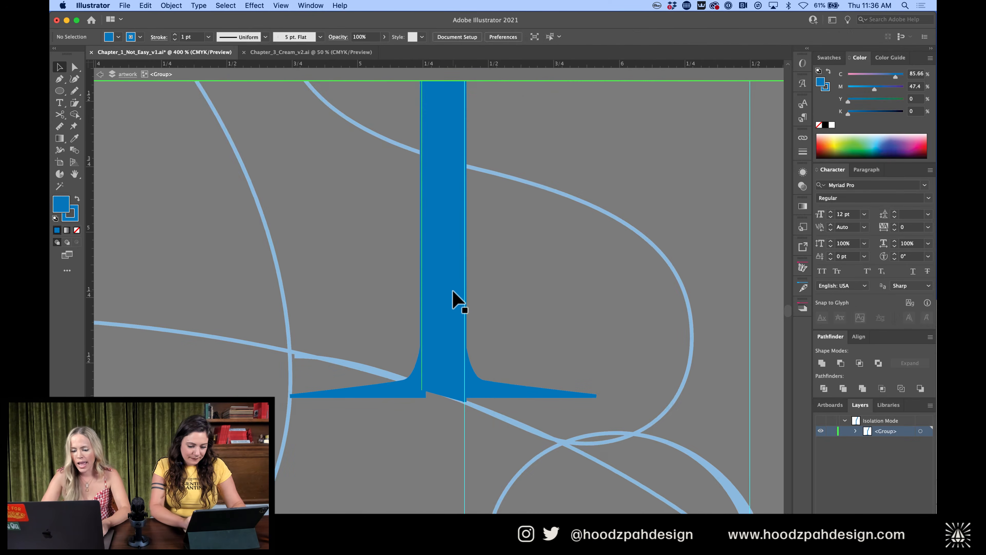
{"action": "scroll", "coordinate": [452, 290], "scroll_direction": "down", "scroll_amount": 3}
{"action": "left_click", "coordinate": [470, 307]}
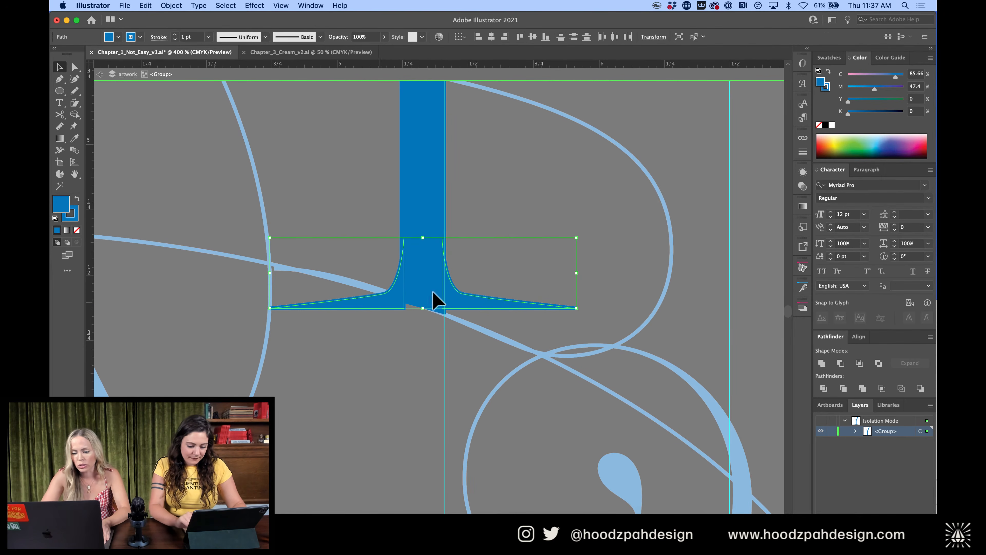
{"action": "left_click", "coordinate": [73, 105]}
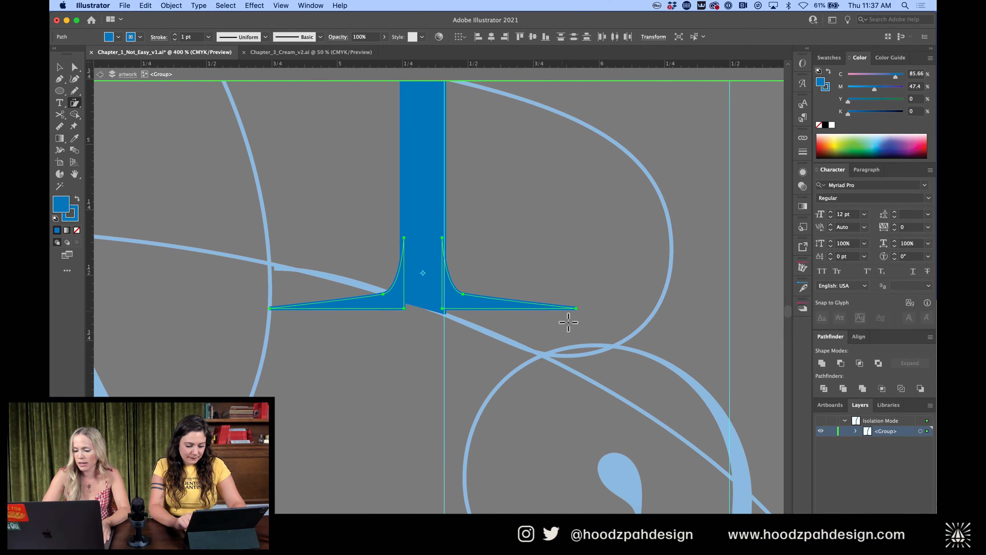
{"action": "left_click_drag", "start_coordinate": [576, 307], "coordinate": [568, 355]}
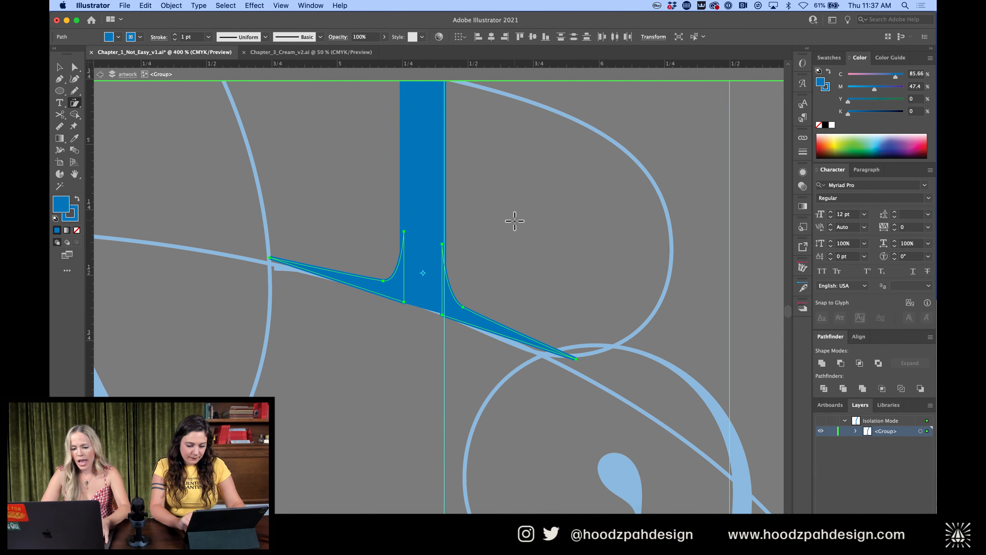
{"action": "key", "text": "a"}
{"action": "key", "text": "super+shift+a"}
{"action": "key", "text": "super+minus"}
{"action": "key", "text": "super+minus"}
{"action": "key", "text": "super+minus"}
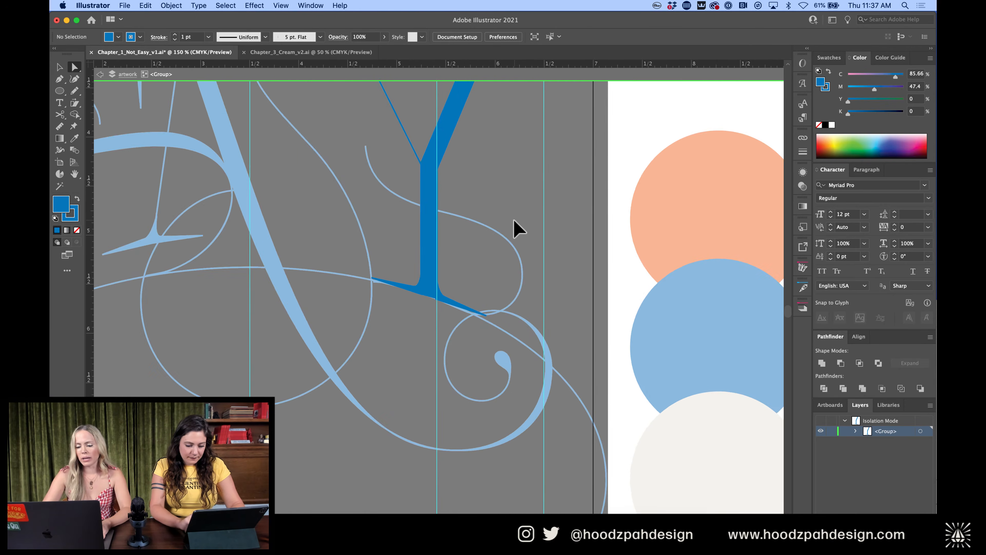
Examine the joints where the sheared serifs meet the foot of the Y's stem
{"action": "key", "text": "super+equal"}
{"action": "key", "text": "super+equal"}
{"action": "left_click", "coordinate": [433, 261]}
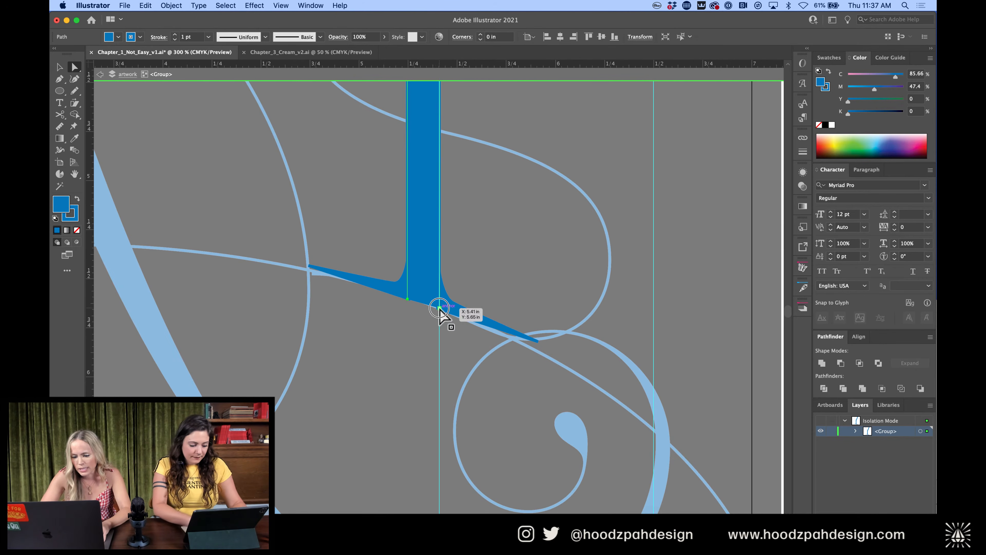
{"action": "left_click", "coordinate": [439, 308]}
{"action": "key", "text": "super+equal"}
{"action": "key", "text": "super+equal"}
{"action": "key", "text": "super+equal"}
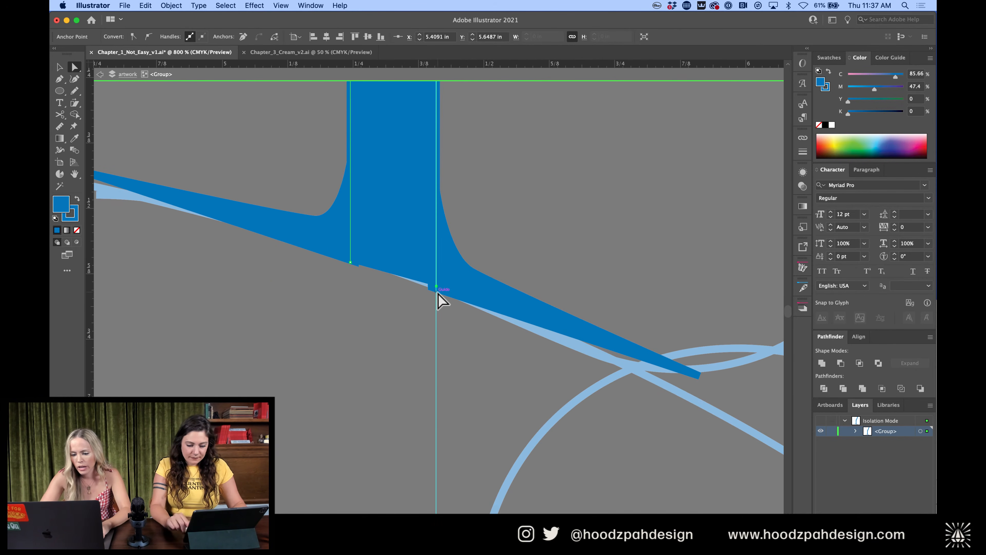
{"action": "key", "text": "super+shift+a"}
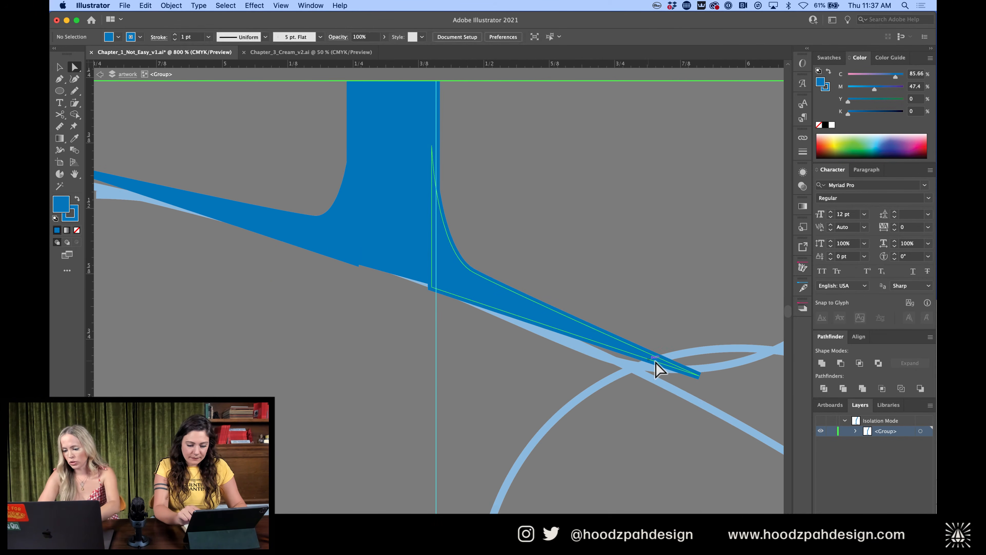
Draw a straight Pen line under the Y's foot from the right serif's tip to the left tip at X 4.742 in, Y 5.4324 in, and exit isolation
{"action": "key", "text": "p"}
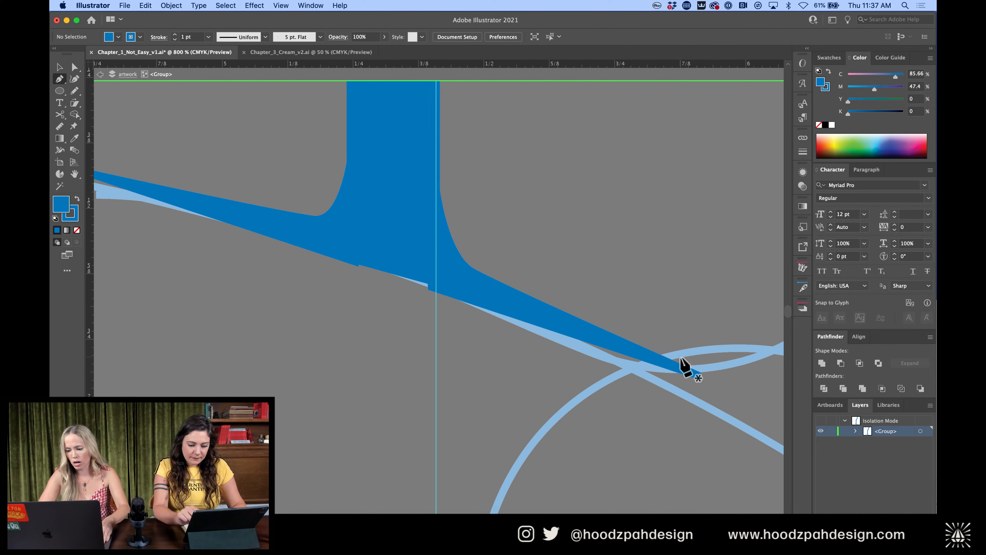
{"action": "left_click", "coordinate": [695, 376]}
{"action": "scroll", "coordinate": [404, 292], "scroll_direction": "left", "scroll_amount": 5}
{"action": "scroll", "coordinate": [403, 292], "scroll_direction": "up", "scroll_amount": 2}
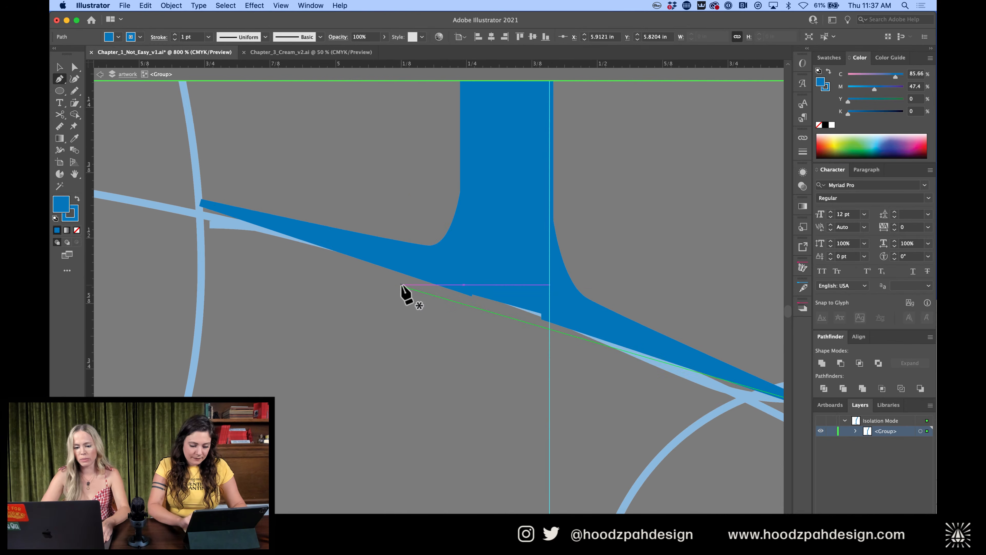
{"action": "key", "text": "a"}
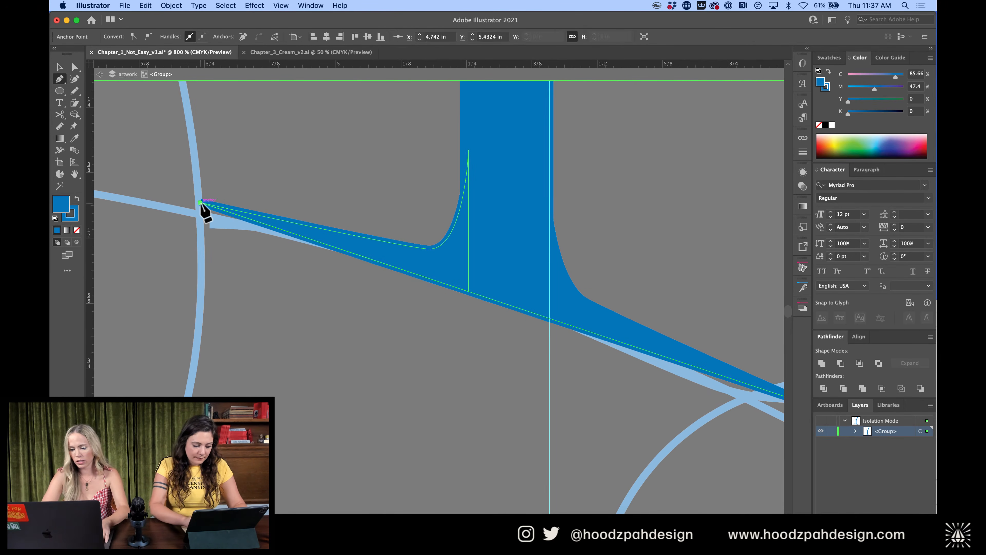
{"action": "left_click", "coordinate": [423, 352]}
{"action": "key", "text": "super+minus"}
{"action": "key", "text": "super+minus"}
{"action": "key", "text": "super+minus"}
{"action": "key", "text": "super+minus"}
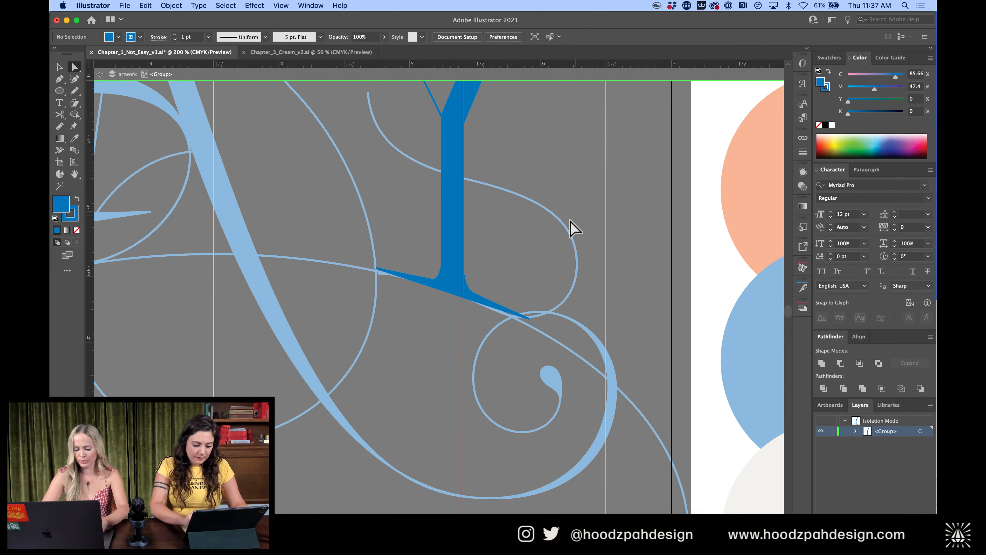
{"action": "key", "text": "v"}
{"action": "double_click", "coordinate": [524, 267]}
{"action": "key", "text": "super+minus"}
{"action": "key", "text": "super+minus"}
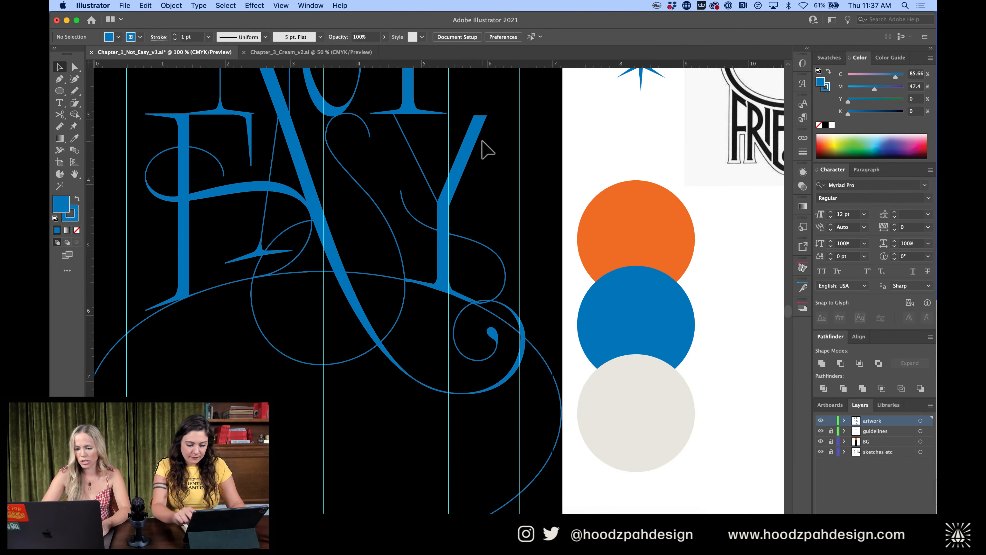
Isolate the Y group, nudge the anchor points where its arms meet the stem slightly down, and exit isolation
{"action": "left_click", "coordinate": [464, 159]}
{"action": "key", "text": "a"}
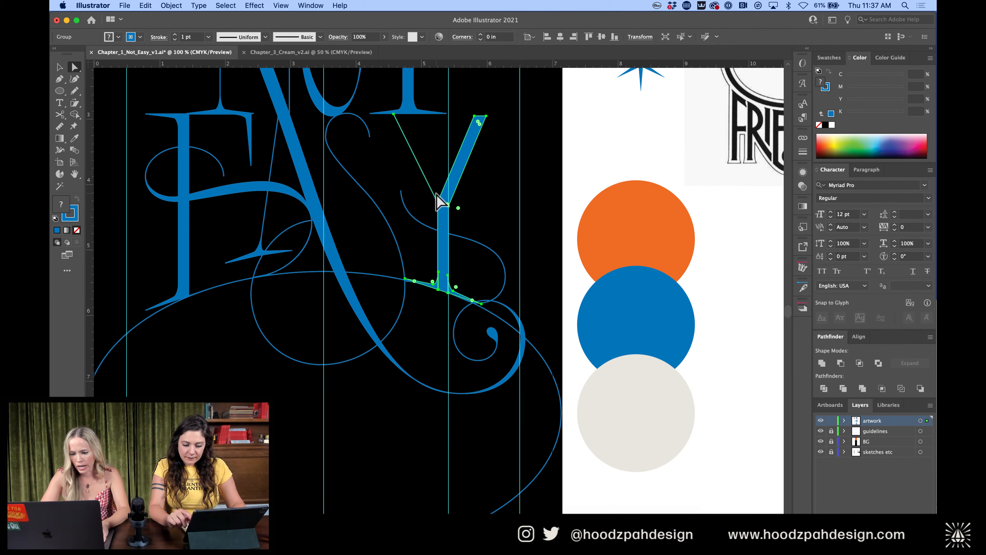
{"action": "key", "text": "v"}
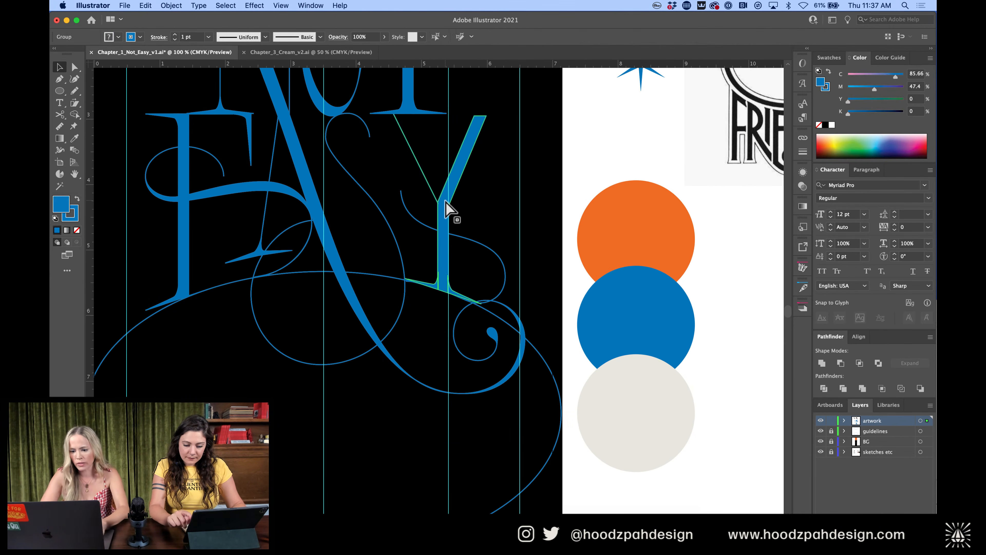
{"action": "double_click", "coordinate": [440, 196]}
{"action": "key", "text": "a"}
{"action": "mouse_move", "coordinate": [432, 196]}
{"action": "left_mouse_down"}
{"action": "mouse_move", "coordinate": [456, 308]}
{"action": "mouse_move", "coordinate": [444, 313]}
{"action": "left_mouse_up"}
{"action": "key", "text": "super+equal"}
{"action": "key", "text": "super+equal"}
{"action": "key", "text": "super+equal"}
{"action": "scroll", "coordinate": [437, 233], "scroll_direction": "down", "scroll_amount": 5}
{"action": "scroll", "coordinate": [437, 233], "scroll_direction": "right", "scroll_amount": 2}
{"action": "key", "text": "Down"}
{"action": "key", "text": "Down"}
{"action": "key", "text": "Down"}
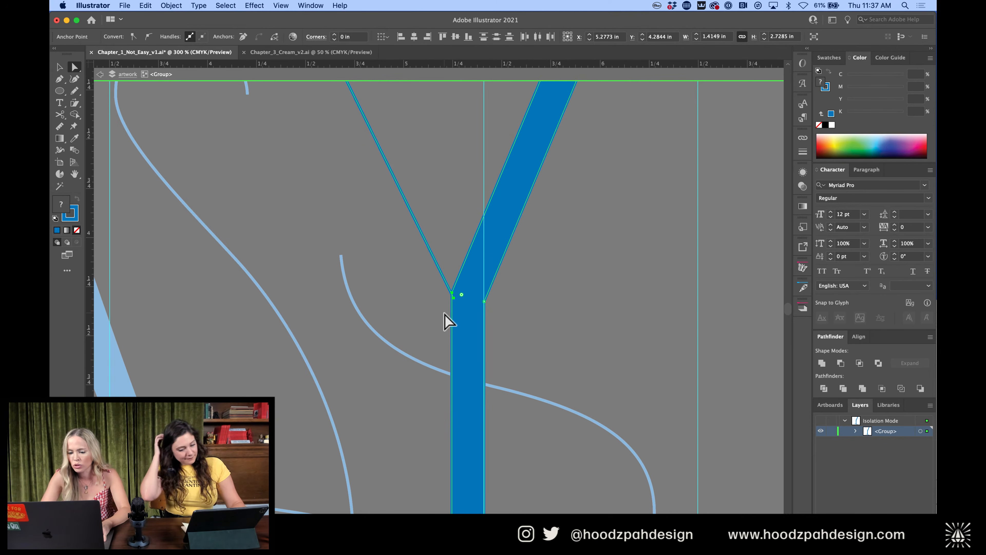
{"action": "key", "text": "super+minus"}
{"action": "key", "text": "super+minus"}
{"action": "key", "text": "super+minus"}
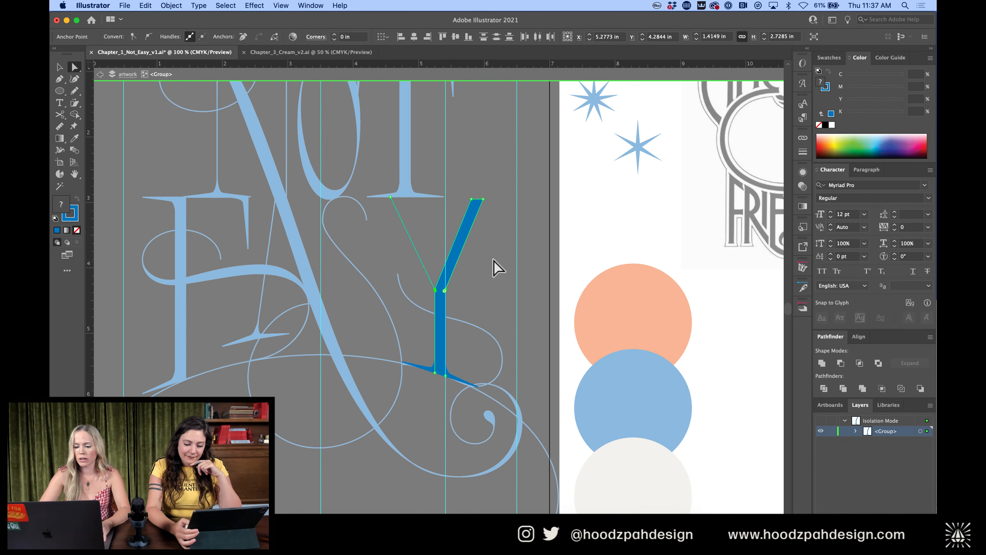
{"action": "key", "text": "Escape"}
Hide the guidelines layer and examine the whole "Not Easy" lettering without the guides
{"action": "key", "text": "super+minus"}
{"action": "key", "text": "super+minus"}
{"action": "key", "text": "super+plus"}
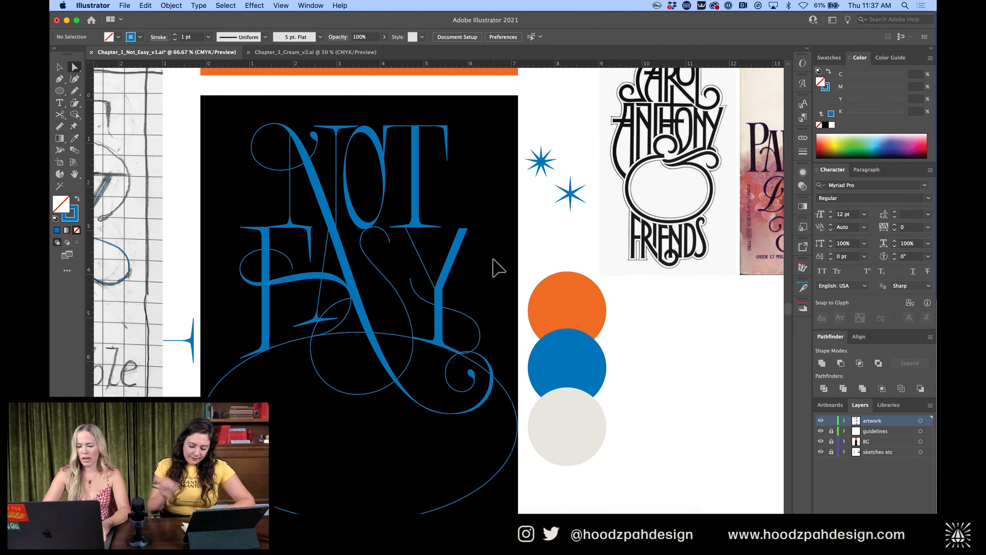
{"action": "scroll", "coordinate": [497, 268], "scroll_direction": "down", "scroll_amount": 3}
{"action": "scroll", "coordinate": [497, 268], "scroll_direction": "left", "scroll_amount": 2}
{"action": "scroll", "coordinate": [495, 268], "scroll_direction": "up", "scroll_amount": 3}
{"action": "scroll", "coordinate": [495, 268], "scroll_direction": "left", "scroll_amount": 2}
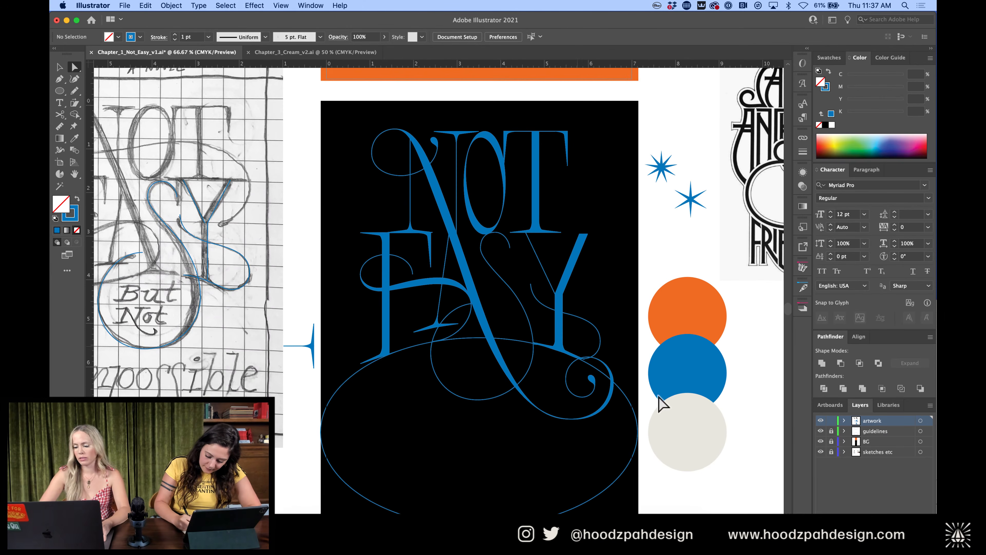
{"action": "left_click", "coordinate": [821, 430]}
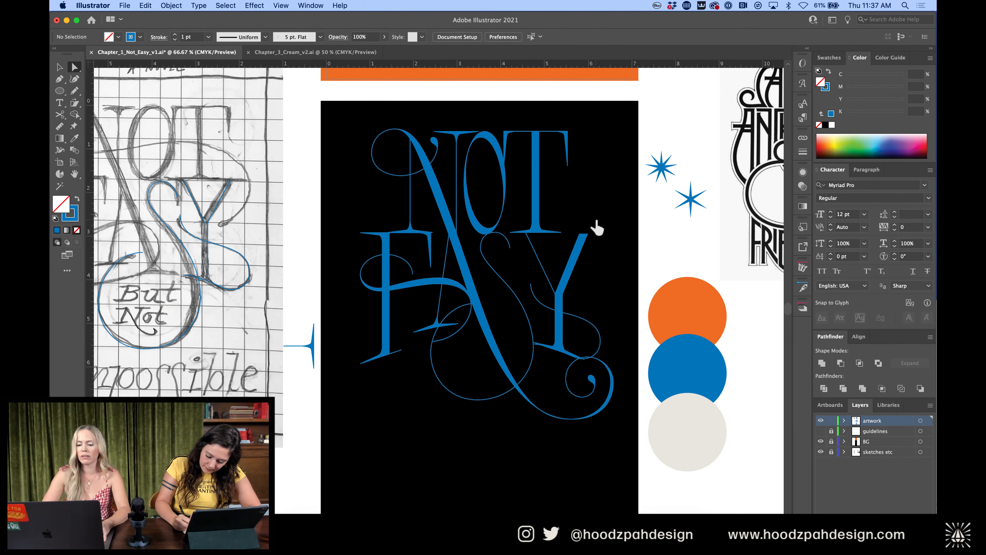
{"action": "scroll", "coordinate": [594, 227], "scroll_direction": "right", "scroll_amount": 3}
{"action": "scroll", "coordinate": [595, 227], "scroll_direction": "down", "scroll_amount": 1}
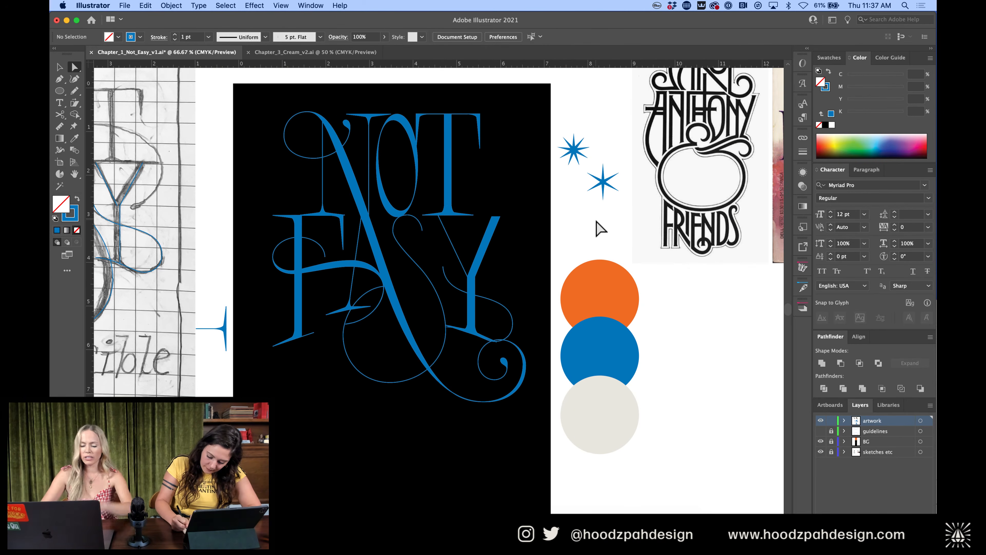
Isolate the E group and duplicate its top bar with the hanging serif straight down to the foot of the letter
{"action": "key", "text": "super+plus"}
{"action": "key", "text": "super+plus"}
{"action": "scroll", "coordinate": [600, 228], "scroll_direction": "left", "scroll_amount": 5}
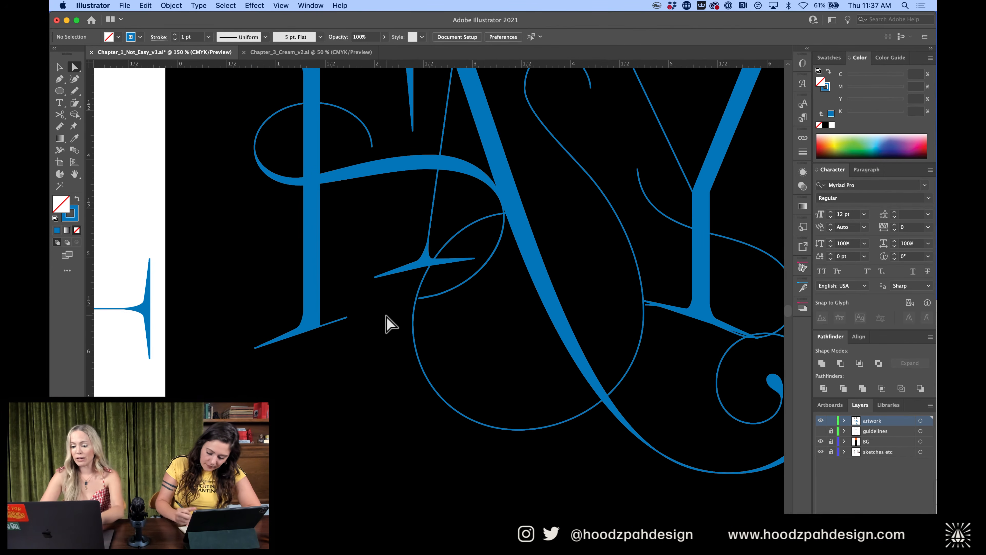
{"action": "scroll", "coordinate": [390, 324], "scroll_direction": "up", "scroll_amount": 3}
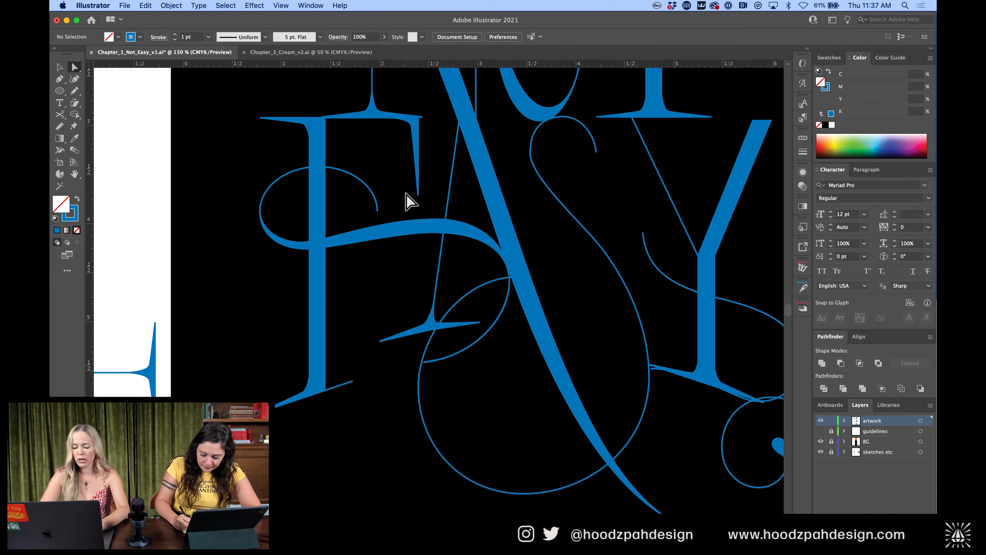
{"action": "key", "text": "v"}
{"action": "left_click", "coordinate": [414, 145]}
{"action": "double_click", "coordinate": [415, 156]}
{"action": "left_click", "coordinate": [414, 145]}
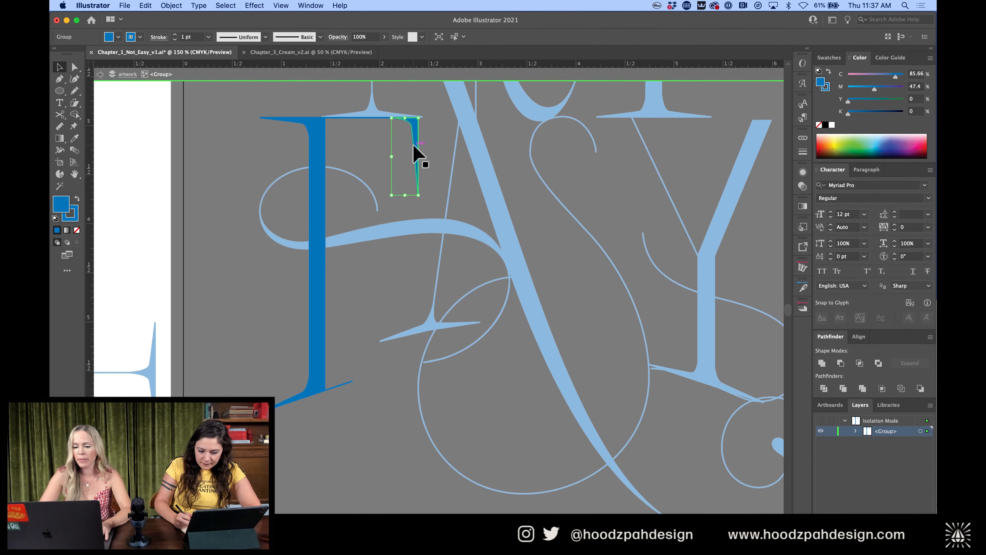
{"action": "left_click", "coordinate": [342, 118], "text": "shift"}
{"action": "left_click_drag", "start_coordinate": [409, 127], "coordinate": [409, 314]}
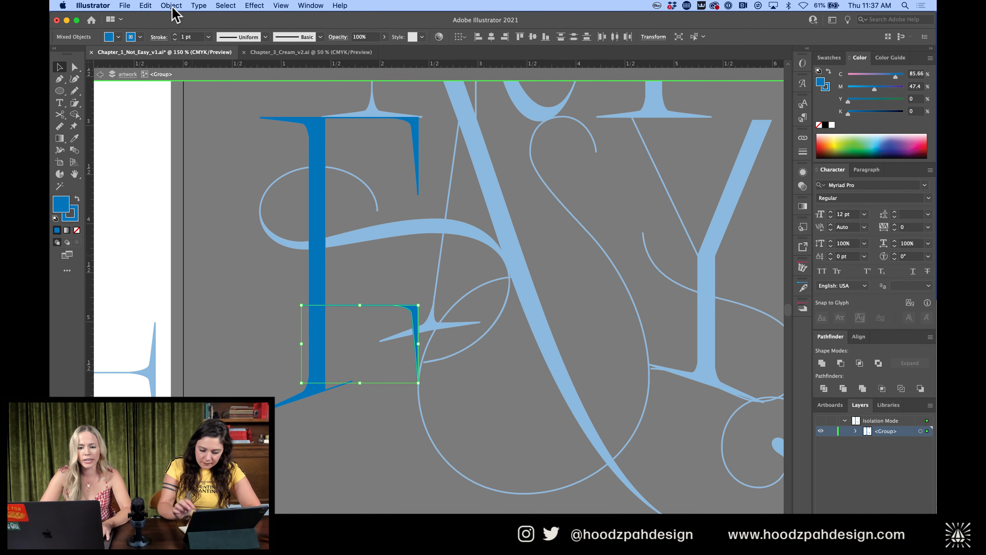
Flip the copied bar and serif vertically so the serif points up, and raise the copy slightly above the E's foot
{"action": "left_click", "coordinate": [171, 5]}
{"action": "mouse_move", "coordinate": [183, 18]}
{"action": "left_click", "coordinate": [305, 55]}
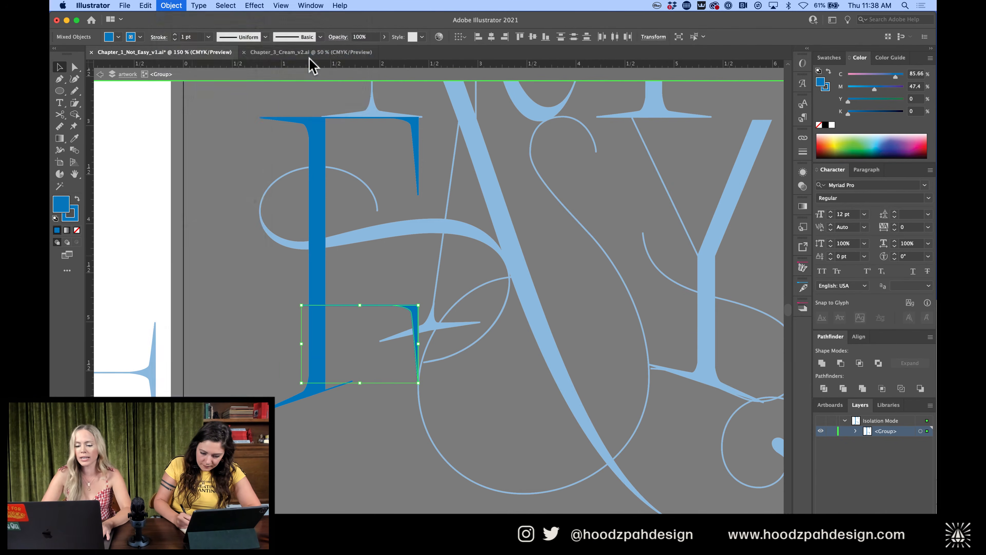
{"action": "left_click", "coordinate": [197, 214]}
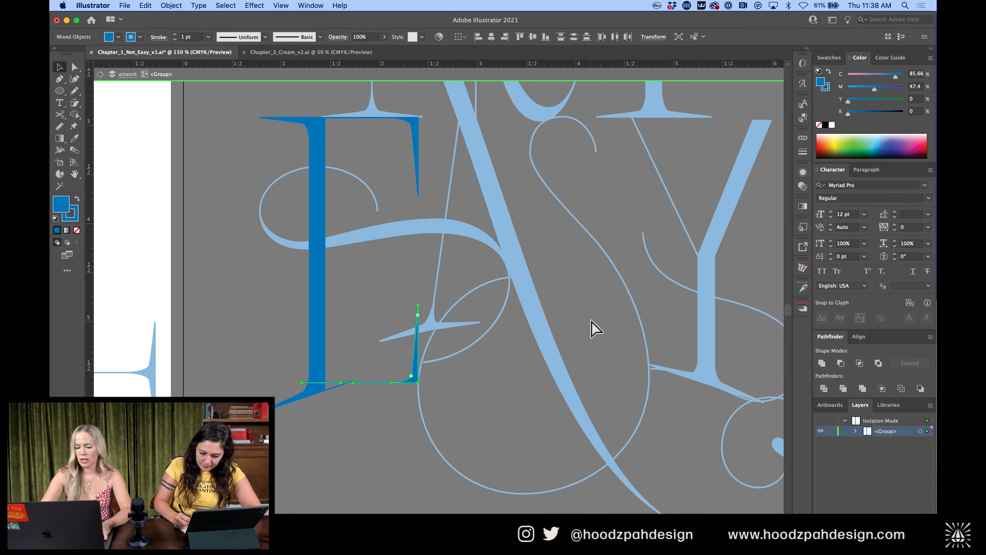
{"action": "key", "text": "super+equal"}
{"action": "key", "text": "super+equal"}
{"action": "left_click_drag", "start_coordinate": [548, 357], "coordinate": [546, 320]}
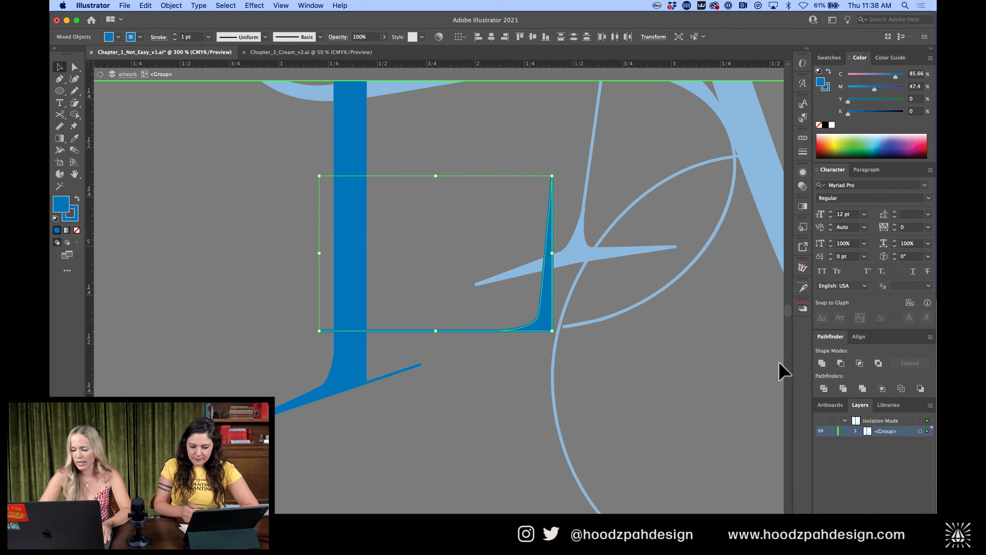
Show the guidelines layer, isolate the E group again, and shear the copied bar and serif vertically to slope along the arc
{"action": "double_click", "coordinate": [724, 364]}
{"action": "left_click", "coordinate": [553, 328]}
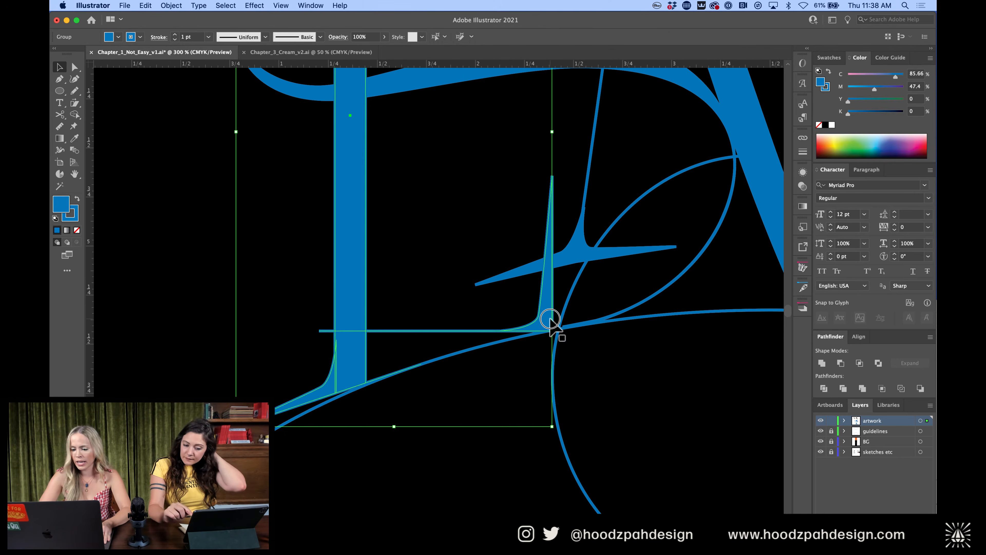
{"action": "double_click", "coordinate": [553, 326]}
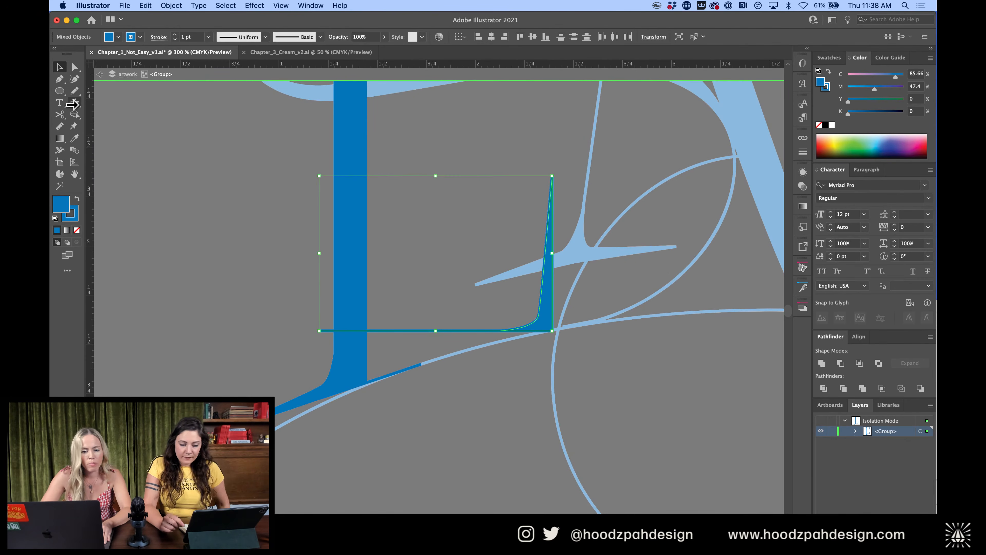
{"action": "left_click", "coordinate": [74, 103]}
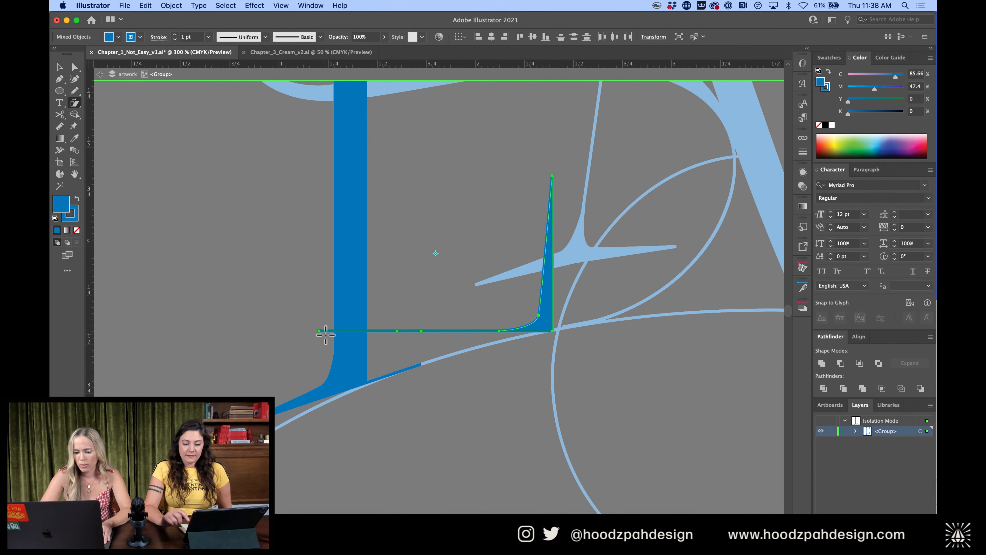
{"action": "left_click_drag", "start_coordinate": [321, 331], "coordinate": [325, 365]}
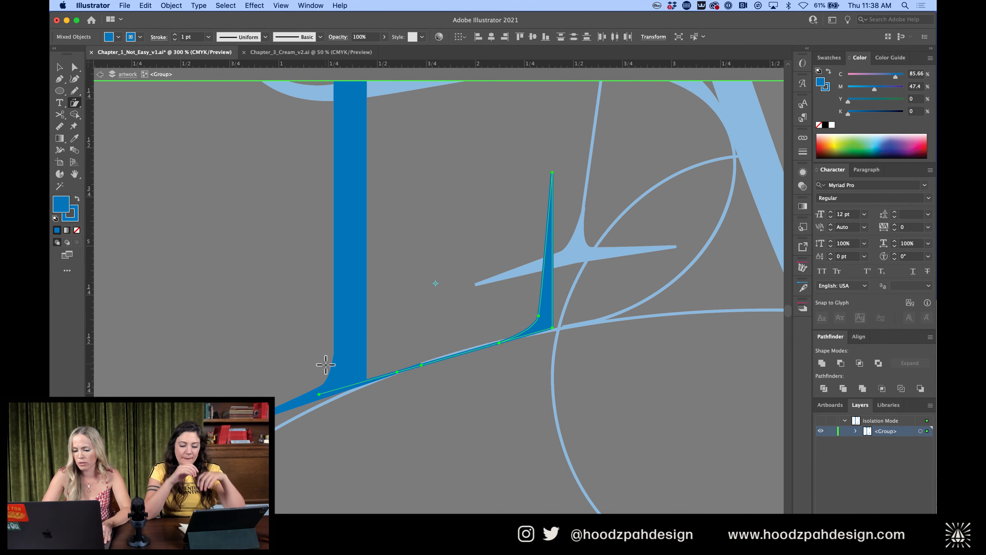
{"action": "key", "text": "Up"}
{"action": "key", "text": "super+equal"}
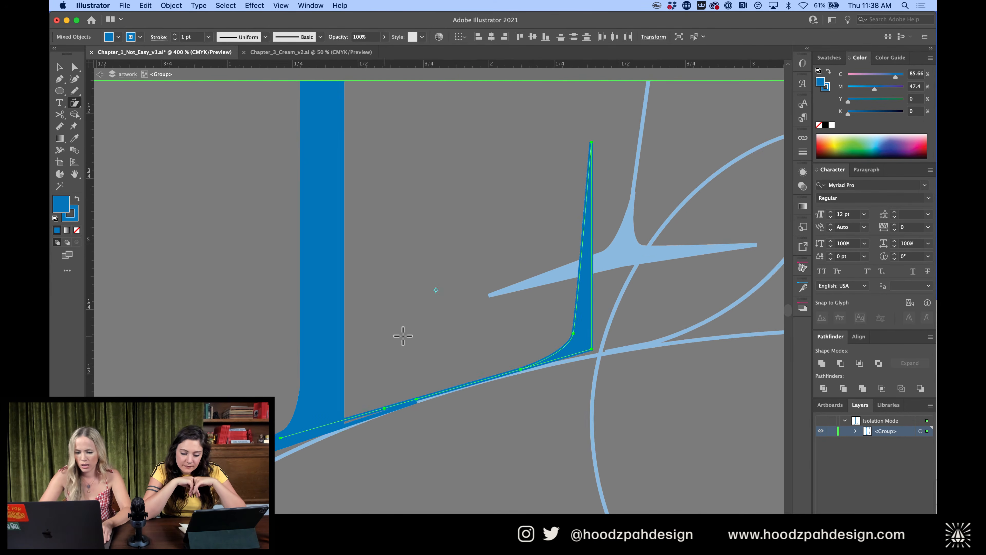
{"action": "left_click_drag", "start_coordinate": [284, 439], "coordinate": [283, 443]}
{"action": "key", "text": "Up"}
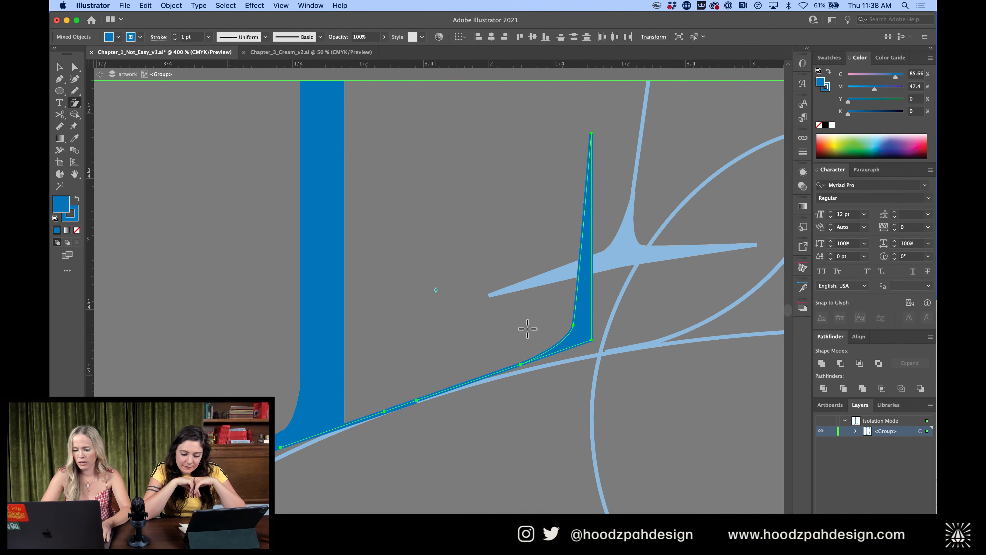
{"action": "key", "text": "super+equal"}
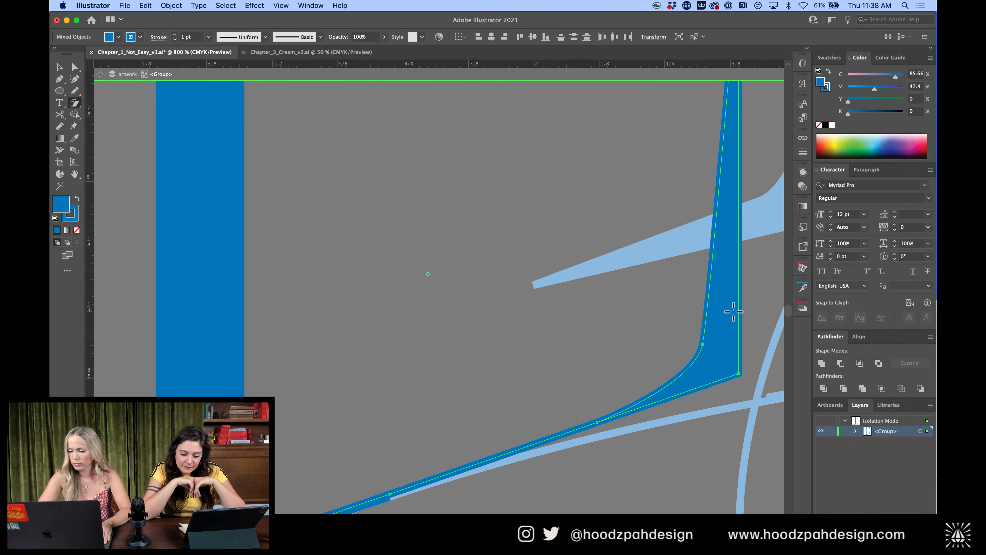
{"action": "left_click_drag", "start_coordinate": [739, 308], "coordinate": [741, 320]}
Cut the E's bottom line with the Scissors, delete the short segment overlapping it beside the stem, and rejoin the line's cut ends
{"action": "key", "text": "c"}
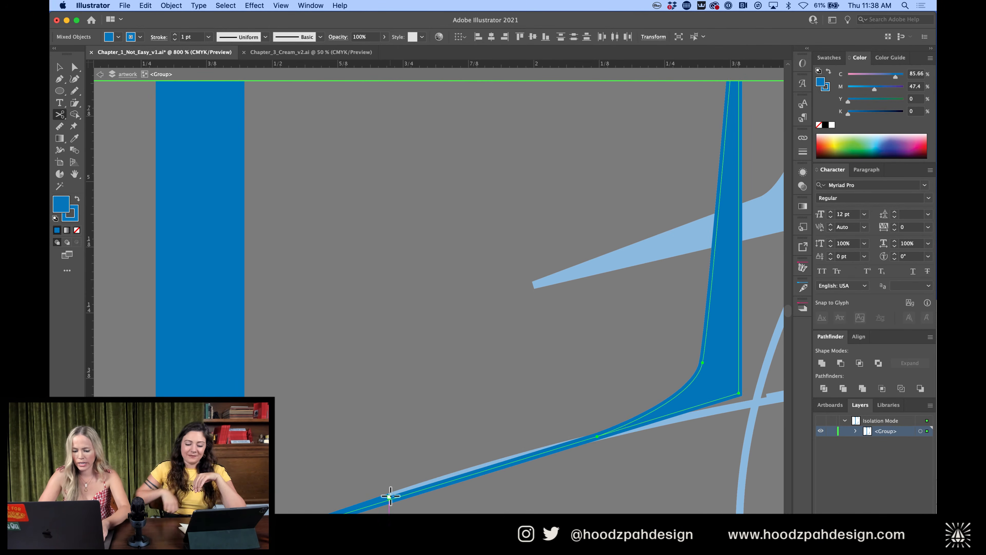
{"action": "left_click", "coordinate": [390, 496]}
{"action": "scroll", "coordinate": [391, 497], "scroll_direction": "down", "scroll_amount": 5}
{"action": "key", "text": "a"}
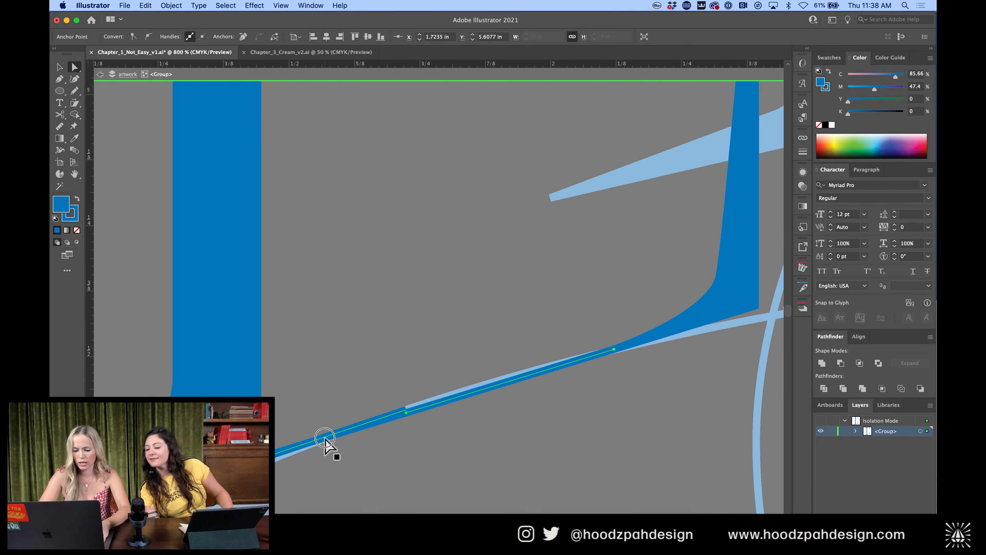
{"action": "left_click", "coordinate": [325, 438]}
{"action": "key", "text": "Delete"}
{"action": "left_click", "coordinate": [384, 419]}
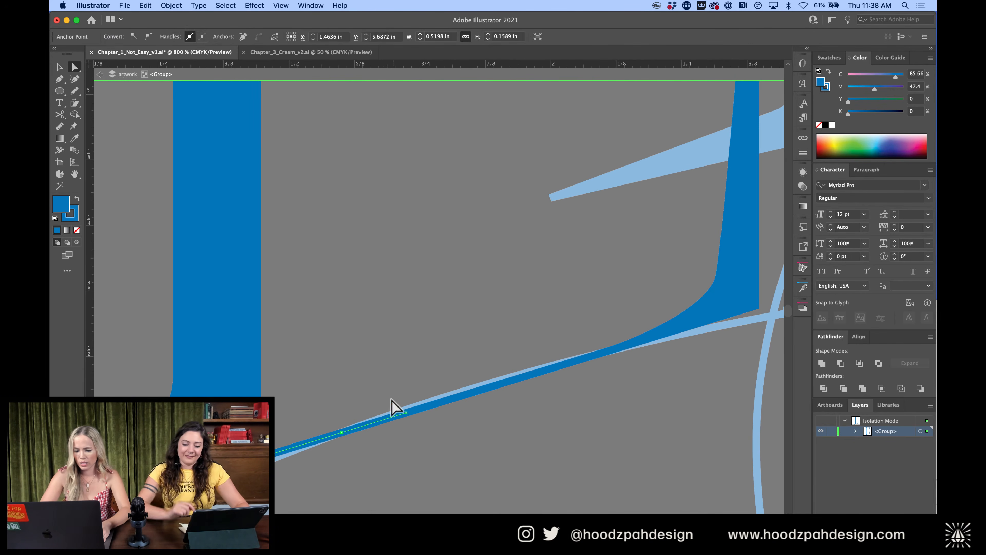
{"action": "left_click_drag", "start_coordinate": [391, 399], "coordinate": [426, 426]}
{"action": "key", "text": "super+j"}
{"action": "key", "text": "super+minus"}
{"action": "key", "text": "super+minus"}
{"action": "key", "text": "super+minus"}
{"action": "key", "text": "super+minus"}
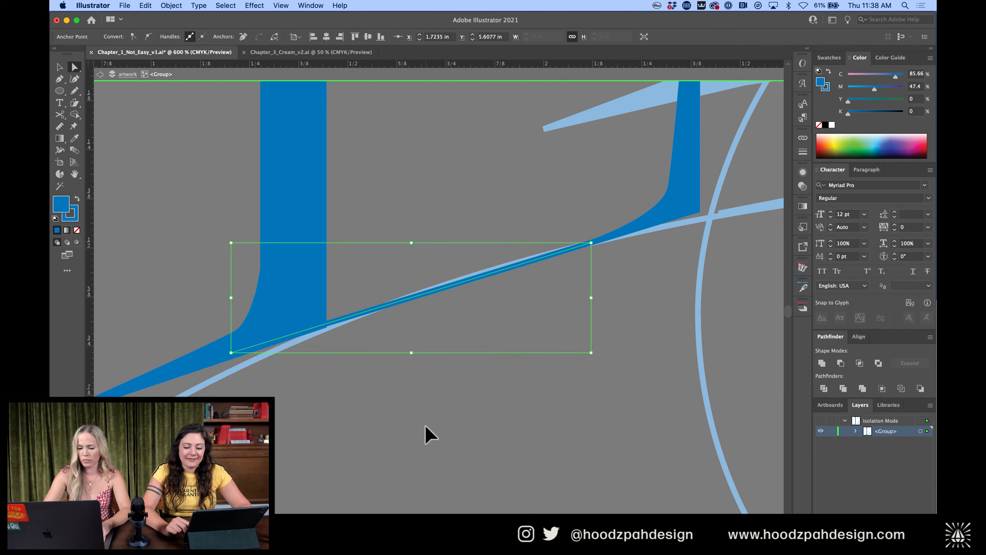
{"action": "key", "text": "v"}
{"action": "double_click", "coordinate": [501, 401]}
Hide the guidelines layer to view the lettering without the arc
{"action": "key", "text": "super+minus"}
{"action": "key", "text": "super+minus"}
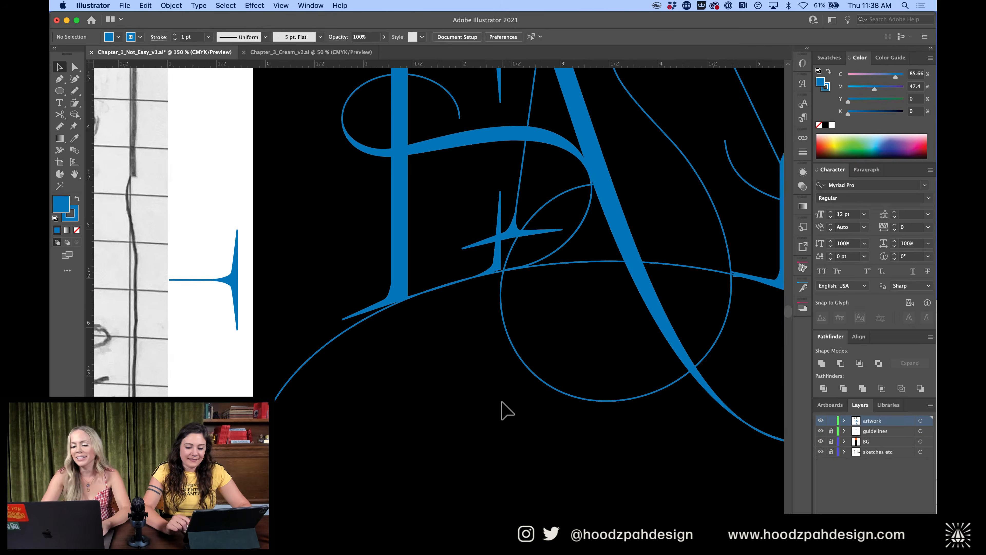
{"action": "left_click", "coordinate": [821, 430]}
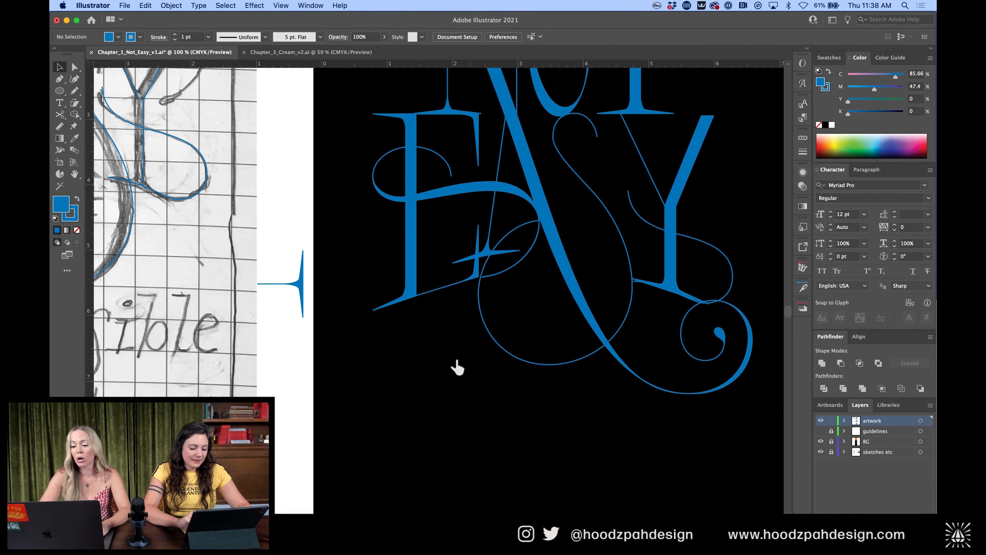
{"action": "key", "text": "super+minus"}
{"action": "key", "text": "super+minus"}
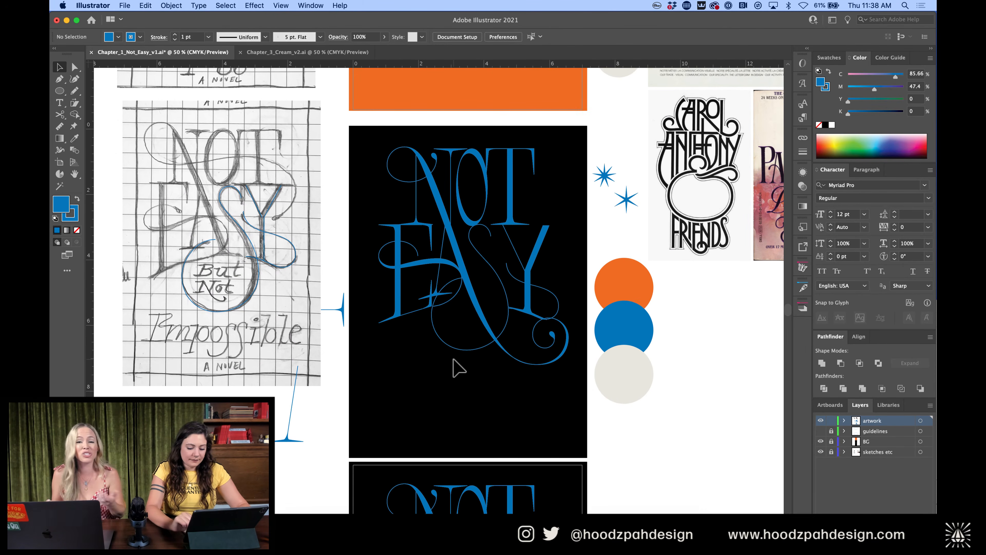
Examine the E's new lower arm and upright serif in relation to the A's left foot serif
{"action": "key", "text": "super+plus"}
{"action": "key", "text": "super+plus"}
{"action": "key", "text": "super+plus"}
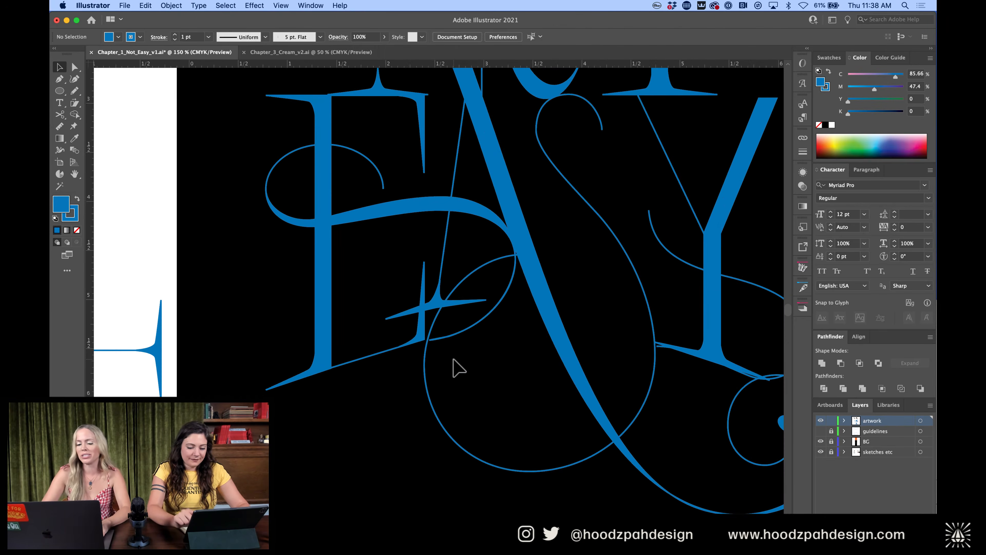
{"action": "left_click", "coordinate": [383, 361]}
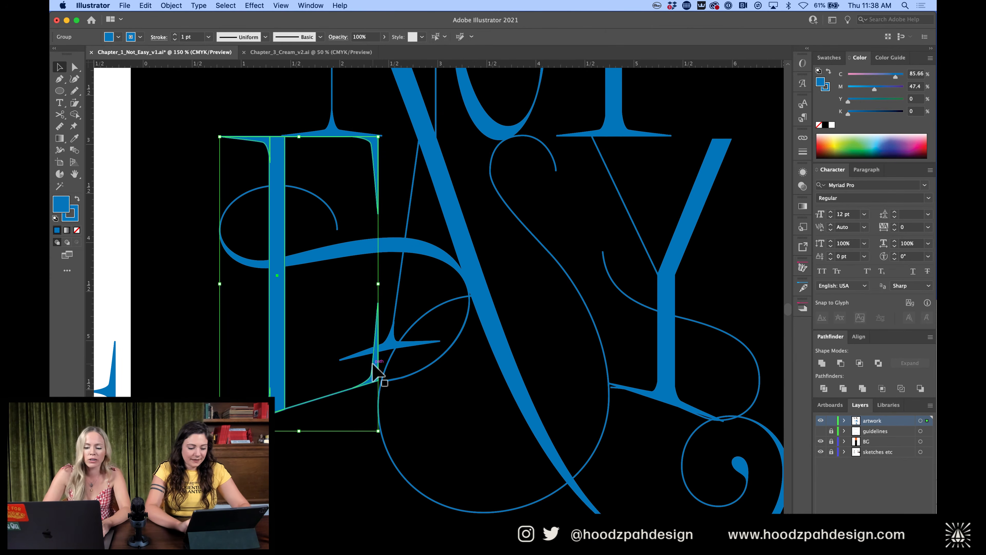
{"action": "left_click", "coordinate": [411, 404]}
{"action": "key", "text": "super+minus"}
{"action": "key", "text": "super+minus"}
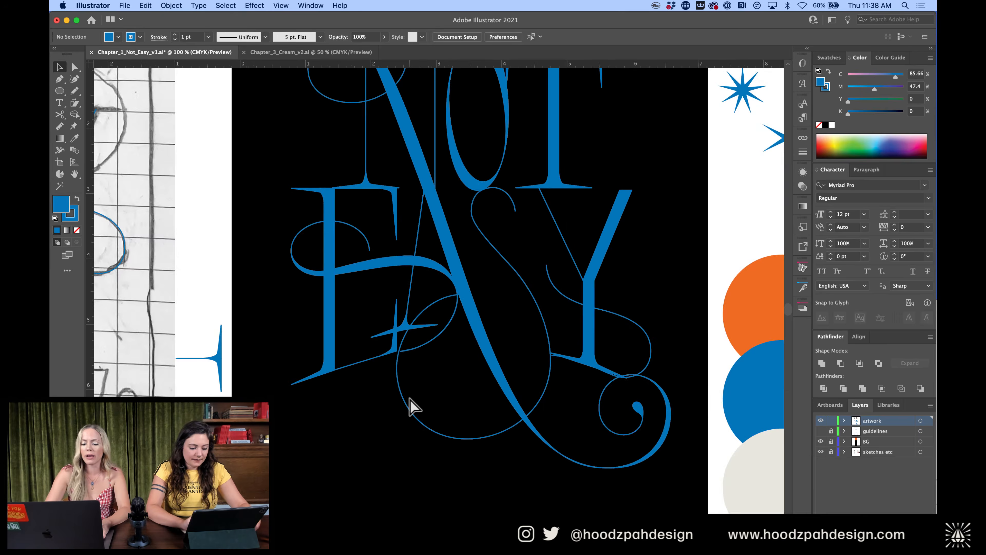
{"action": "key", "text": "super+plus"}
{"action": "key", "text": "super+plus"}
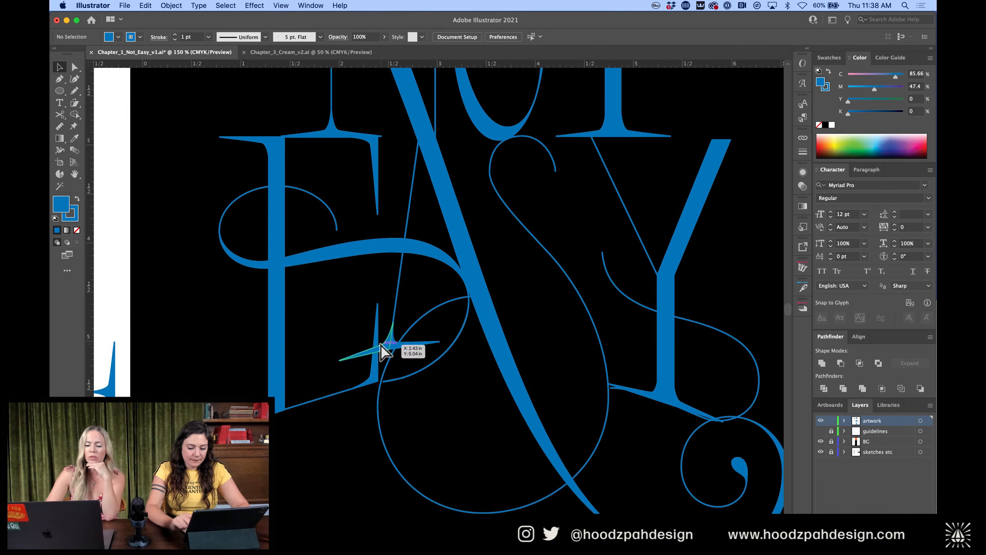
{"action": "left_click", "coordinate": [376, 372]}
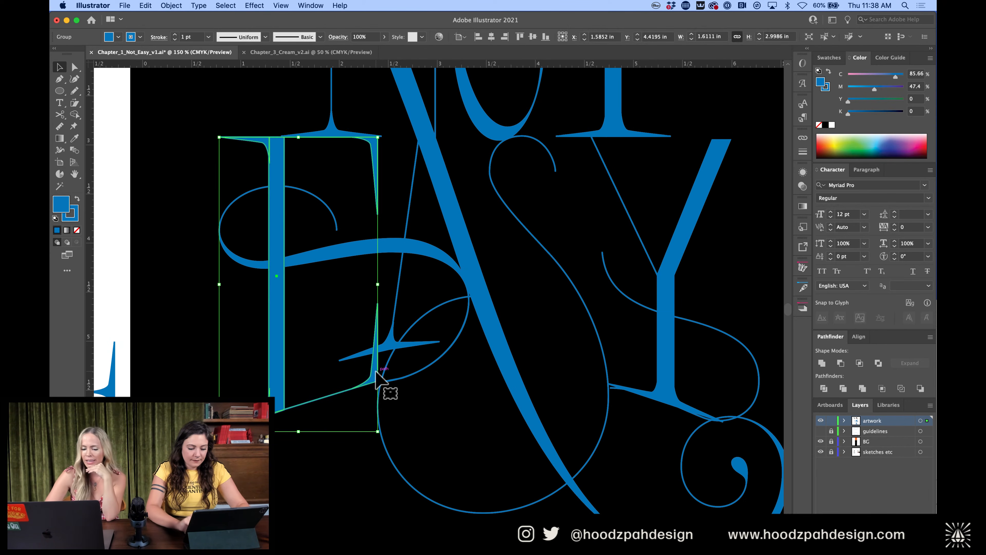
{"action": "left_click", "coordinate": [424, 400]}
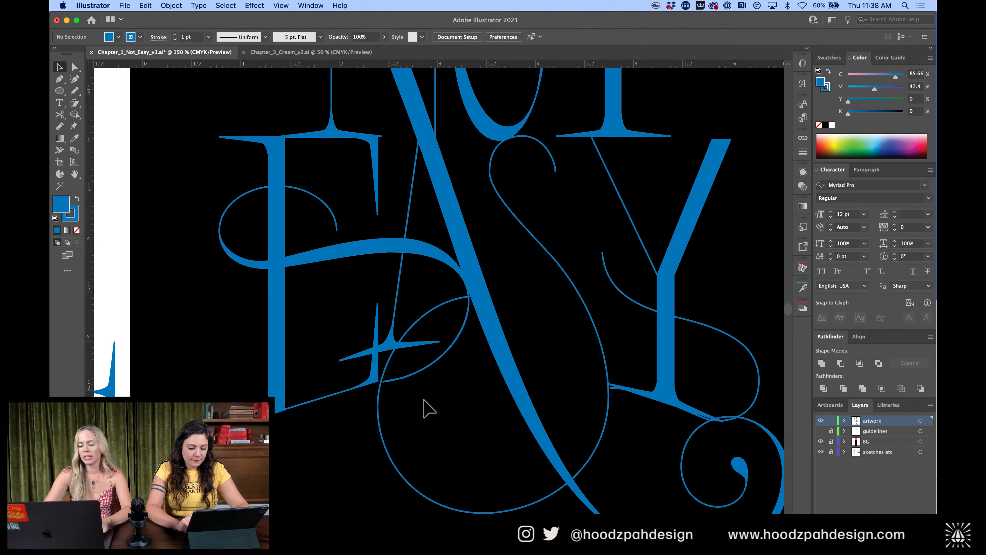
Cut the Y's thin swash at the anchor near the foot serif's tip with the Scissors and delete the segment overlapping the serif
{"action": "key", "text": "super+minus"}
{"action": "key", "text": "super+minus"}
{"action": "key", "text": "super+equal"}
{"action": "key", "text": "super+equal"}
{"action": "scroll", "coordinate": [424, 400], "scroll_direction": "right", "scroll_amount": 5}
{"action": "scroll", "coordinate": [424, 400], "scroll_direction": "down", "scroll_amount": 2}
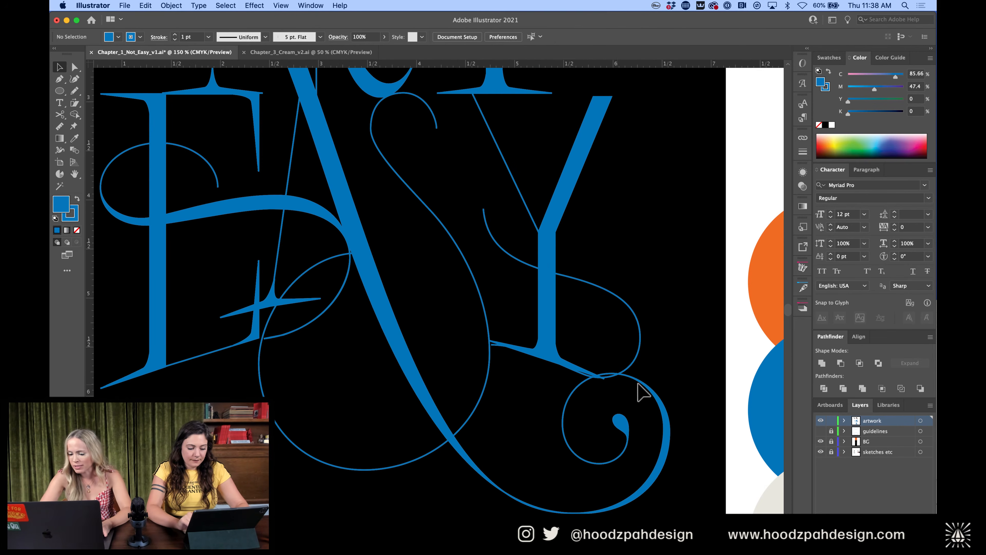
{"action": "left_click", "coordinate": [585, 374]}
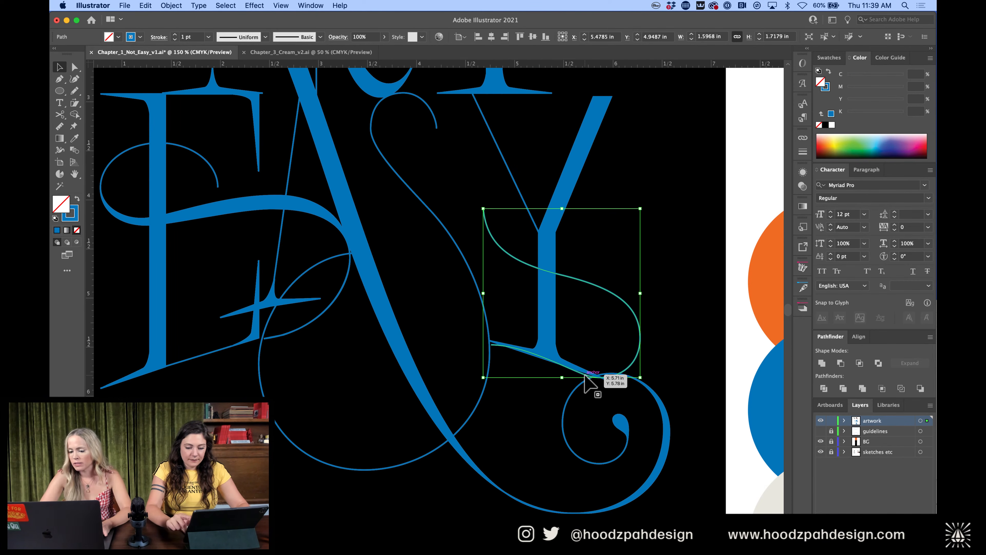
{"action": "key", "text": "super+minus"}
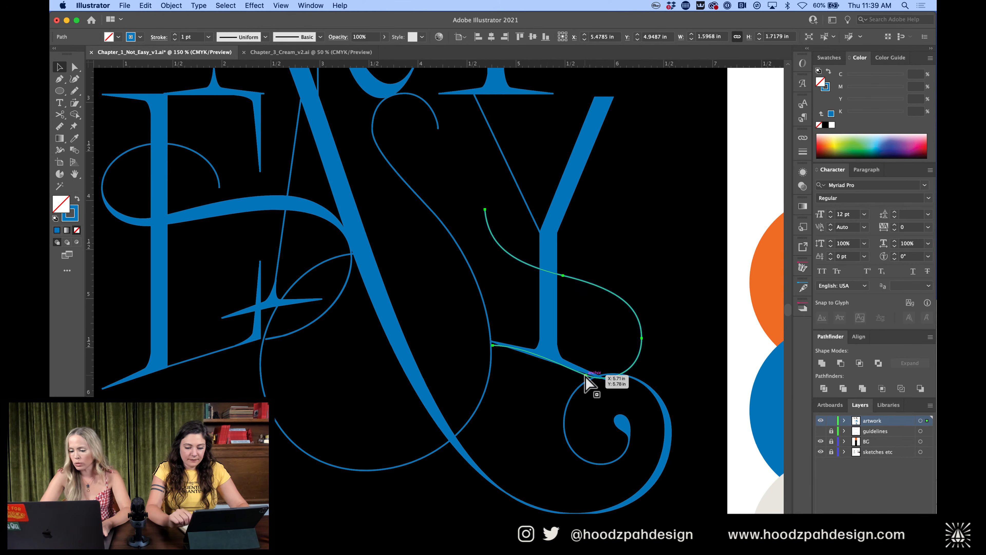
{"action": "key", "text": "super+equal"}
{"action": "scroll", "coordinate": [585, 374], "scroll_direction": "right", "scroll_amount": 5}
{"action": "key", "text": "super+equal"}
{"action": "key", "text": "a"}
{"action": "key", "text": "v"}
{"action": "scroll", "coordinate": [585, 374], "scroll_direction": "down", "scroll_amount": 3}
{"action": "scroll", "coordinate": [585, 375], "scroll_direction": "right", "scroll_amount": 2}
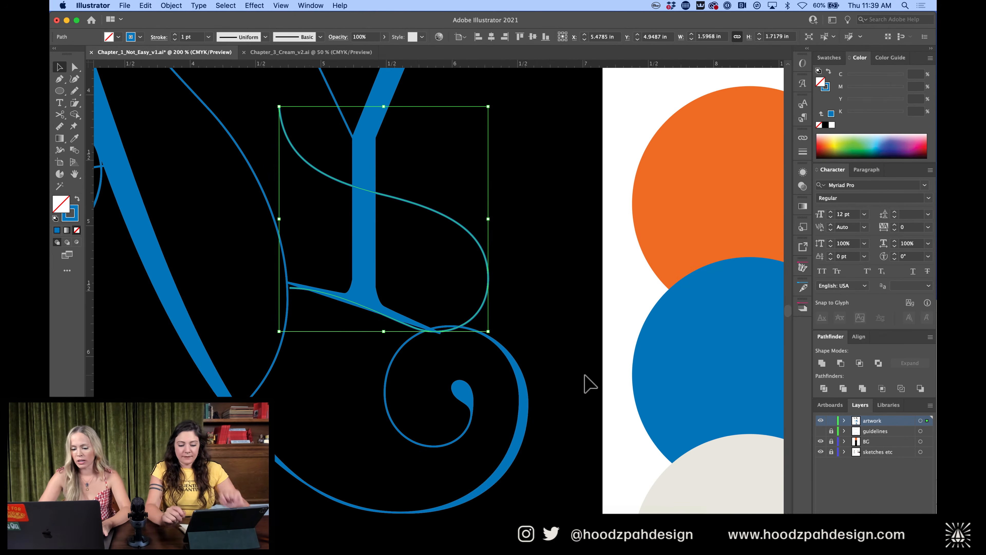
{"action": "key", "text": "c"}
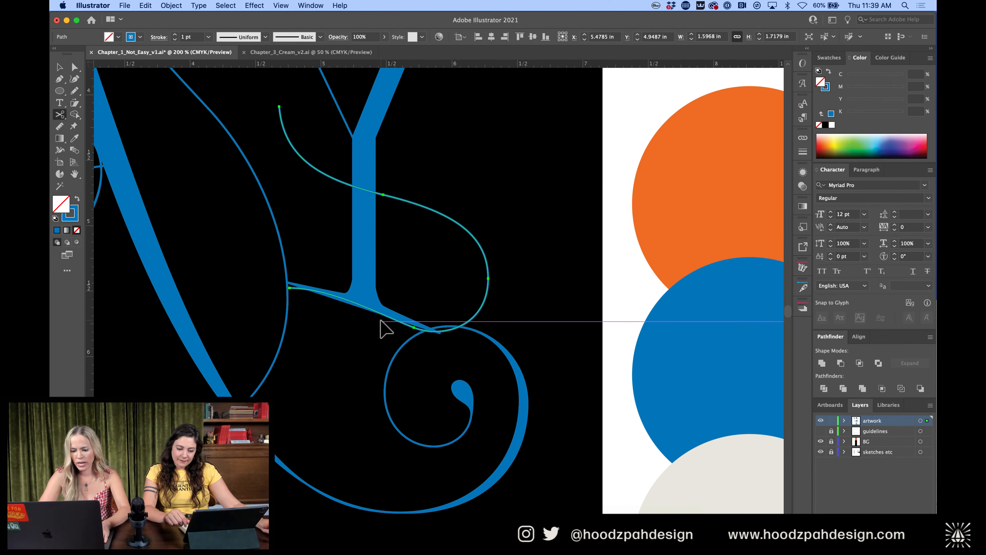
{"action": "left_click", "coordinate": [413, 327]}
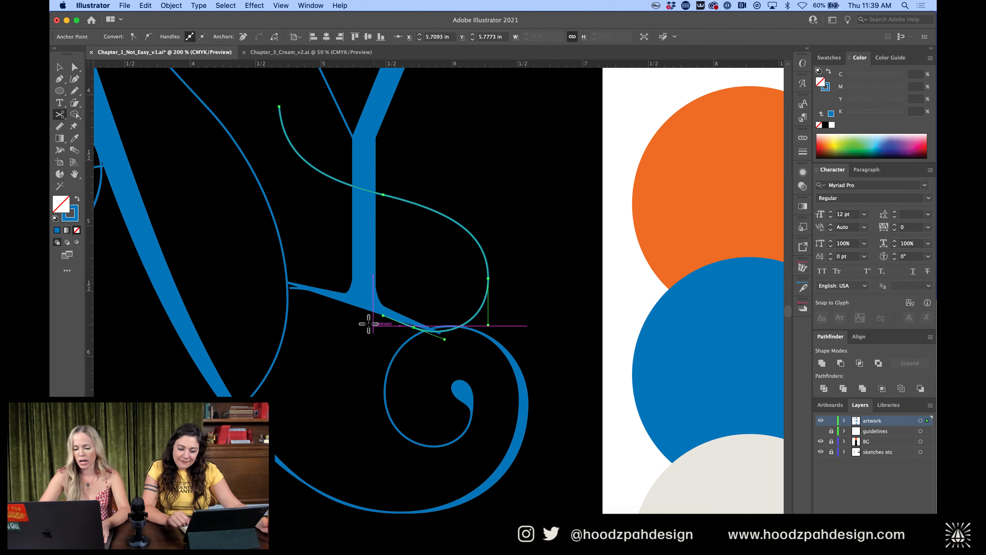
{"action": "key", "text": "v"}
{"action": "left_click", "coordinate": [294, 291]}
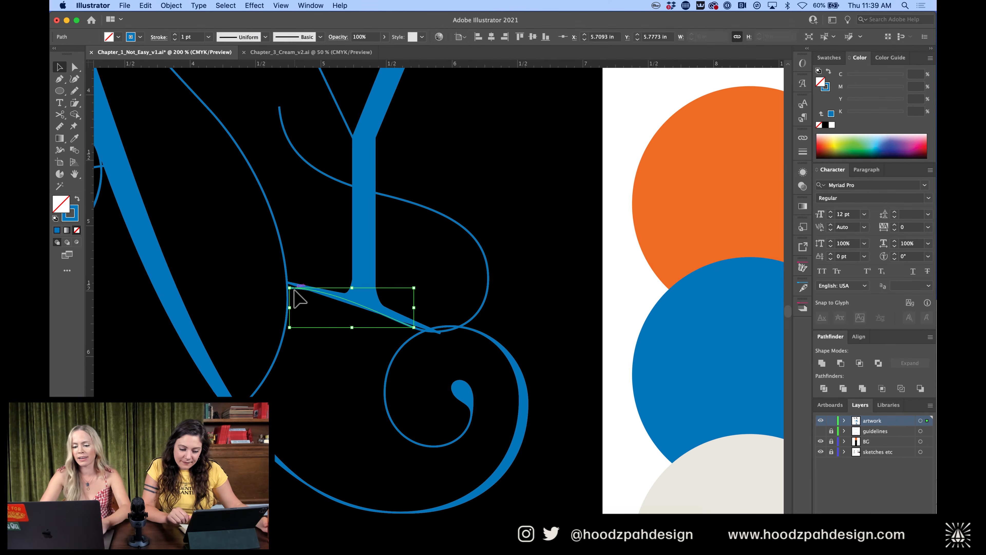
{"action": "key", "text": "BackSpace"}
Move the remaining swash so its cut end meets the tip of the Y's foot serif in one continuous line
{"action": "left_click_drag", "start_coordinate": [480, 310], "coordinate": [505, 315]}
{"action": "key", "text": "super+equal"}
{"action": "key", "text": "super+equal"}
{"action": "key", "text": "super+equal"}
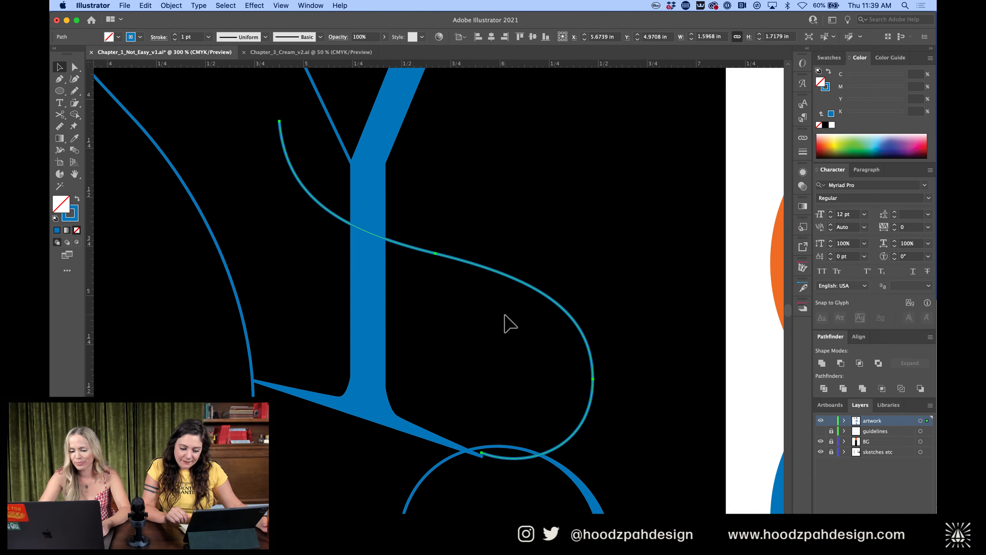
{"action": "scroll", "coordinate": [505, 315], "scroll_direction": "down", "scroll_amount": 6}
{"action": "scroll", "coordinate": [504, 315], "scroll_direction": "right", "scroll_amount": 4}
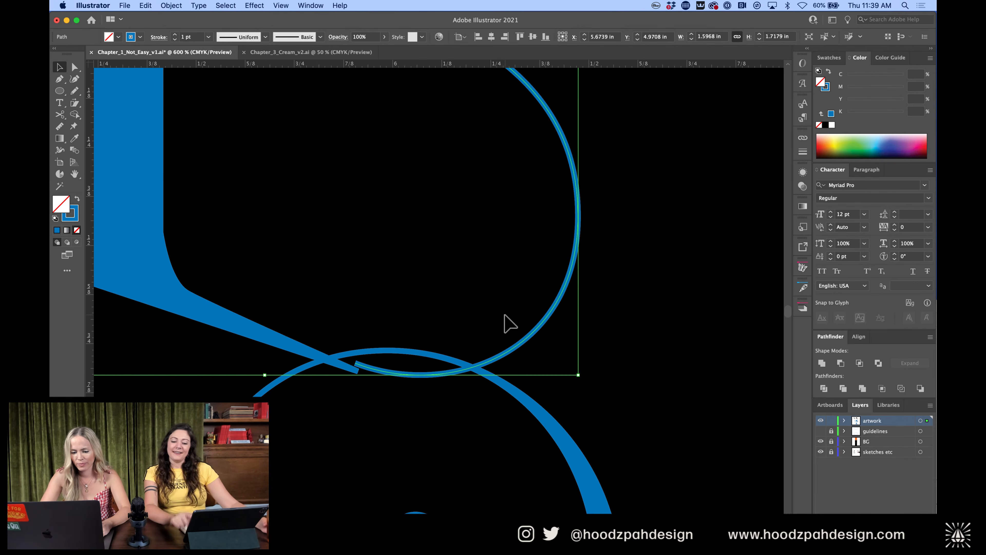
{"action": "key", "text": "Down"}
{"action": "key", "text": "Right"}
{"action": "key", "text": "Down"}
{"action": "key", "text": "super+equal"}
{"action": "key", "text": "super+equal"}
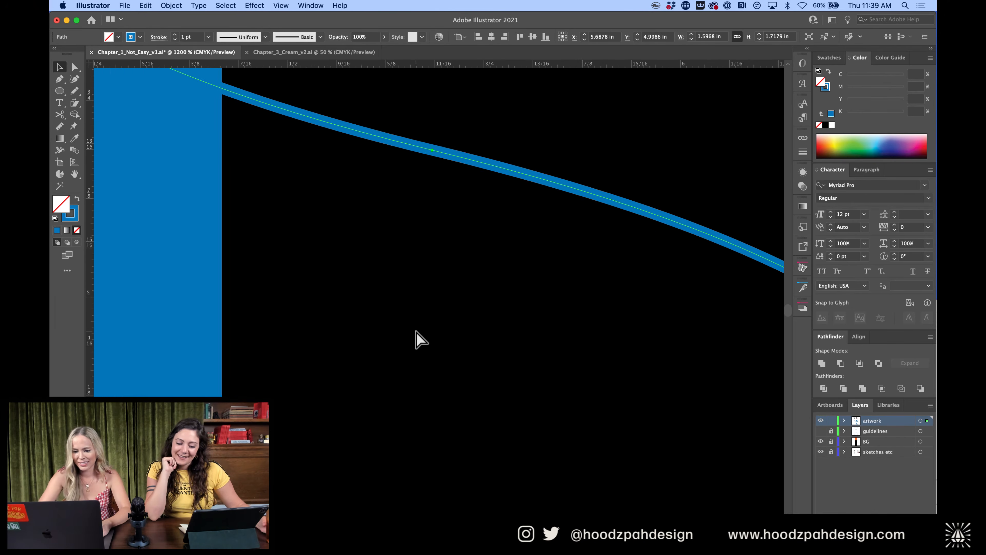
{"action": "scroll", "coordinate": [434, 327], "scroll_direction": "right", "scroll_amount": 6}
{"action": "scroll", "coordinate": [433, 327], "scroll_direction": "down", "scroll_amount": 10}
{"action": "scroll", "coordinate": [433, 327], "scroll_direction": "down", "scroll_amount": 5}
{"action": "scroll", "coordinate": [434, 327], "scroll_direction": "right", "scroll_amount": 3}
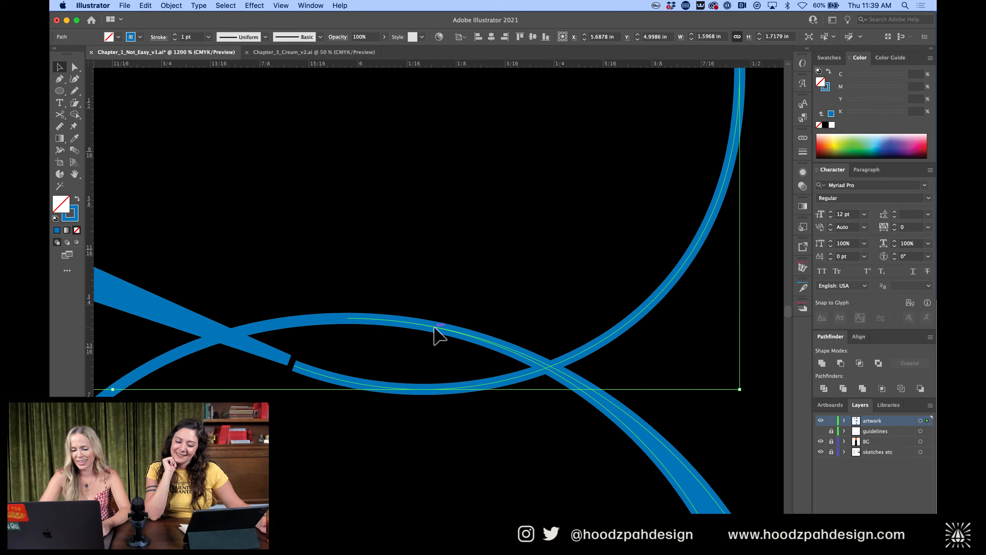
{"action": "left_click_drag", "start_coordinate": [337, 371], "coordinate": [333, 370]}
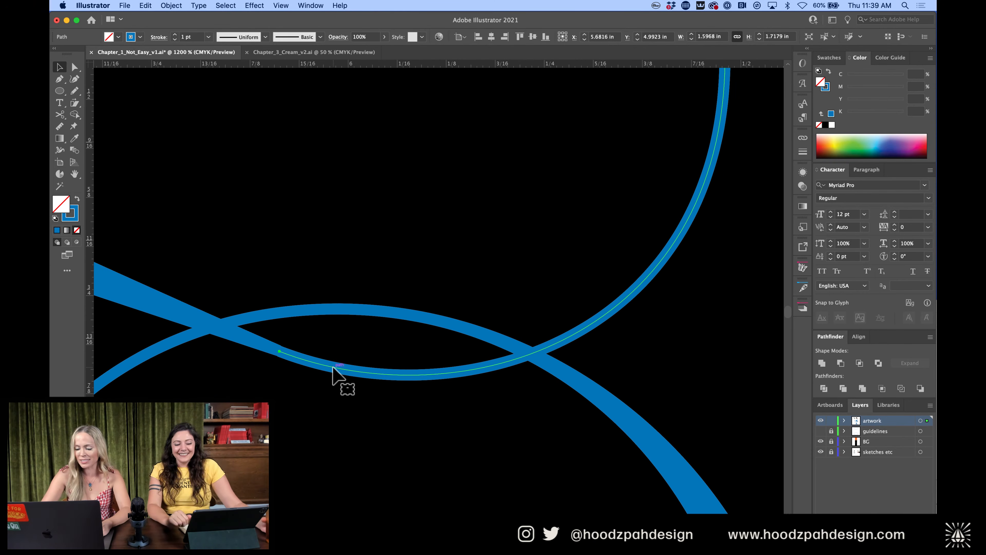
{"action": "key", "text": "super+equal"}
{"action": "scroll", "coordinate": [337, 375], "scroll_direction": "up", "scroll_amount": 10}
{"action": "scroll", "coordinate": [338, 375], "scroll_direction": "left", "scroll_amount": 4}
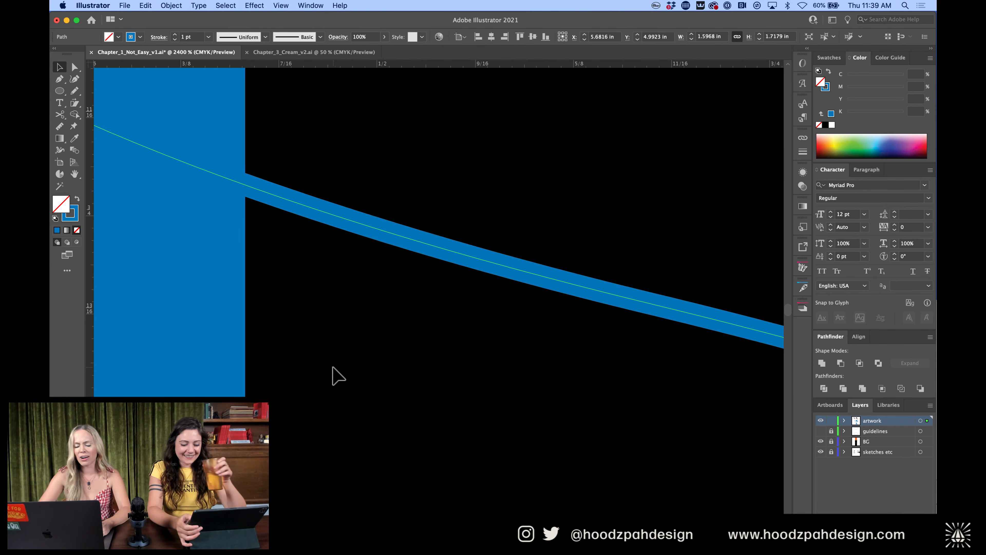
Examine the swash's join with the Y's foot and its balance within the whole lettering
{"action": "key", "text": "super+minus"}
{"action": "key", "text": "super+minus"}
{"action": "key", "text": "super+minus"}
{"action": "key", "text": "super+minus"}
{"action": "key", "text": "super+minus"}
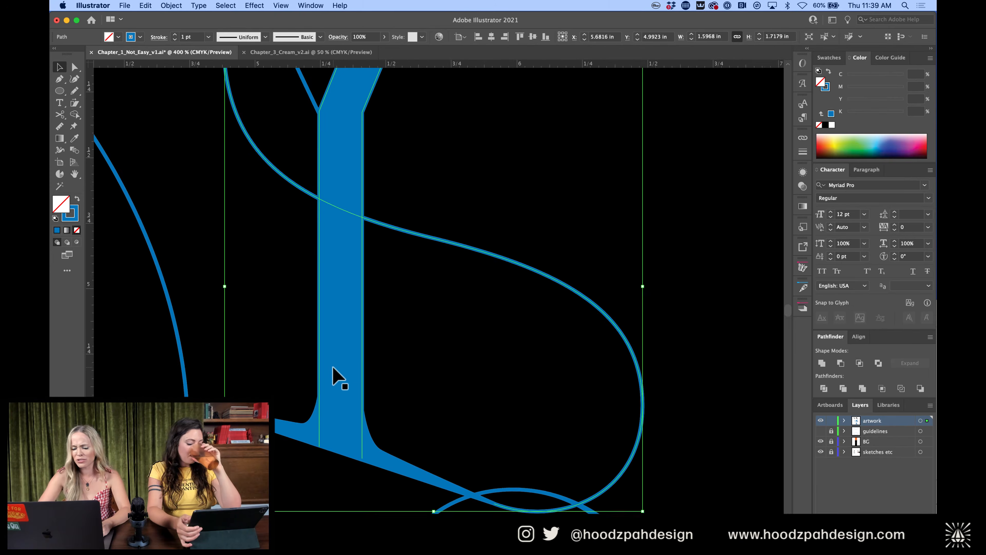
{"action": "key", "text": "super+minus"}
{"action": "key", "text": "super+minus"}
{"action": "key", "text": "super+minus"}
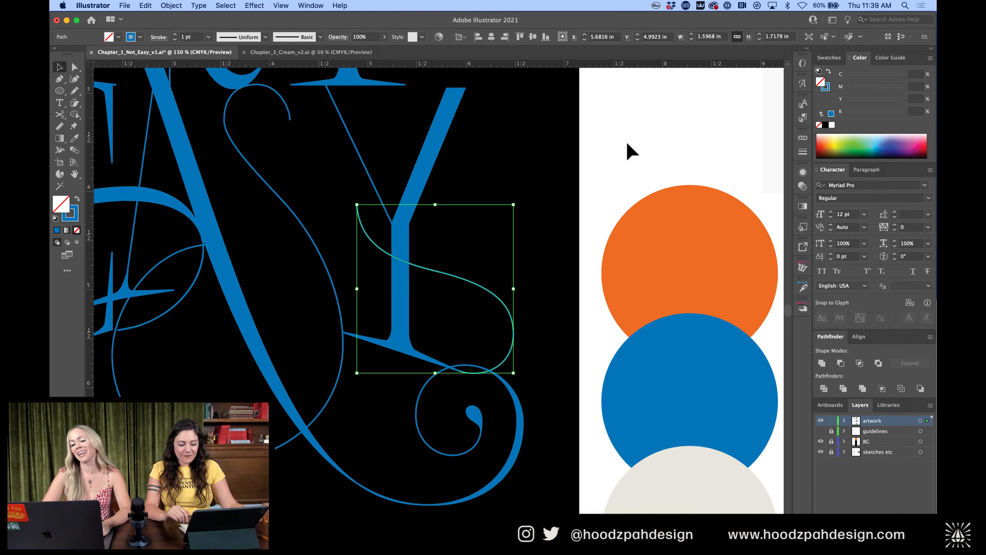
{"action": "left_click", "coordinate": [627, 143]}
{"action": "key", "text": "super+minus"}
{"action": "key", "text": "super+minus"}
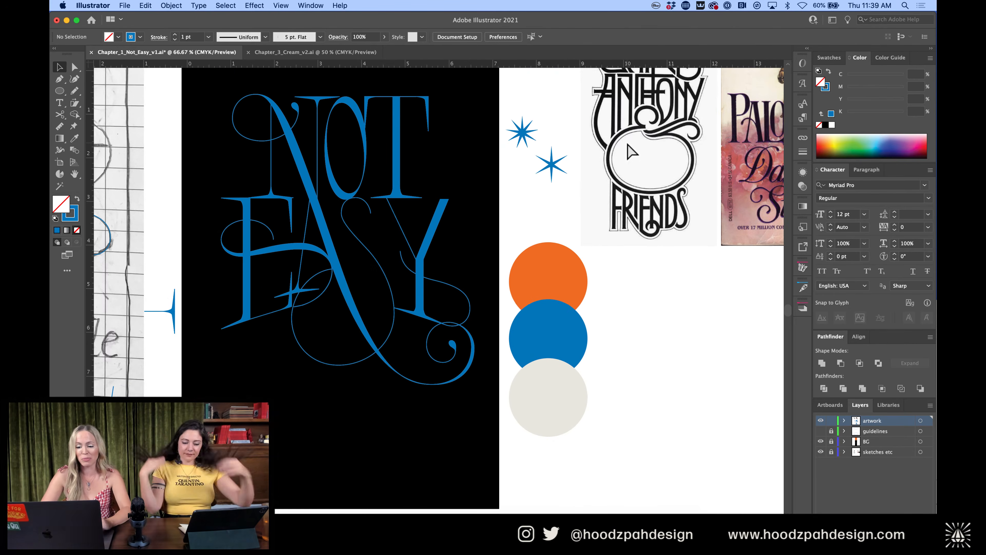
Isolate the Y's swash, cut it at the anchor beside the stem, and enlarge its upper part up and outward from the cut
{"action": "key", "text": "super+equal"}
{"action": "key", "text": "super+equal"}
{"action": "key", "text": "super+equal"}
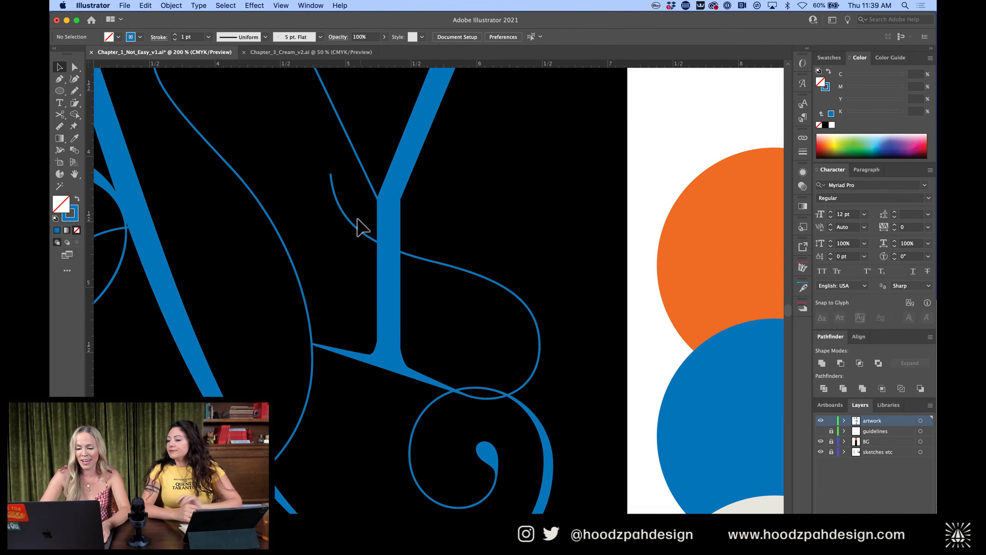
{"action": "double_click", "coordinate": [349, 218]}
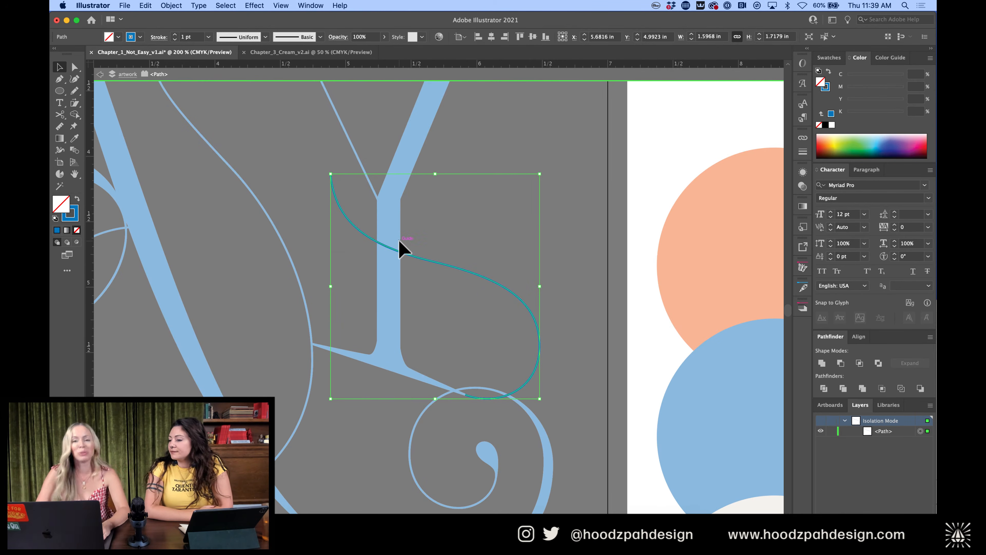
{"action": "key", "text": "c"}
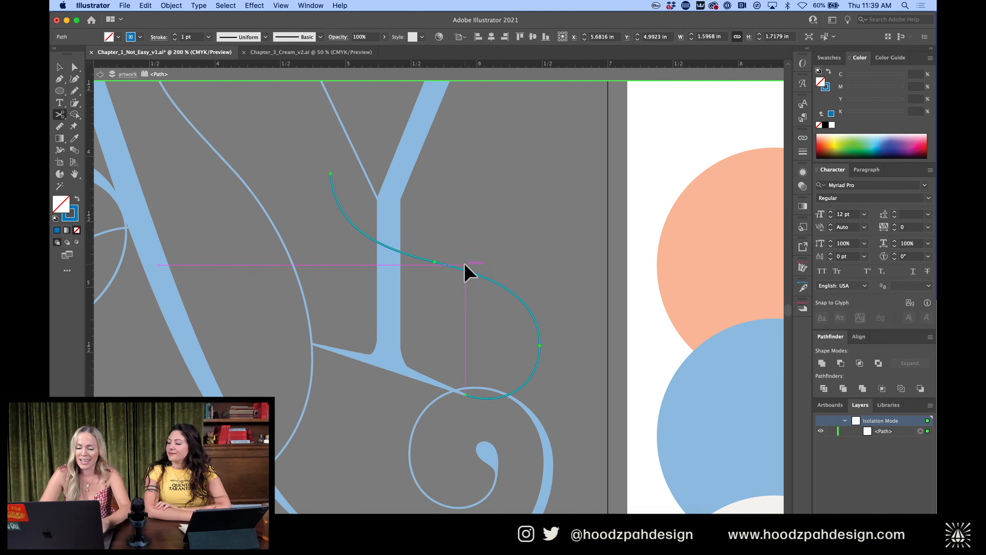
{"action": "left_click", "coordinate": [435, 261]}
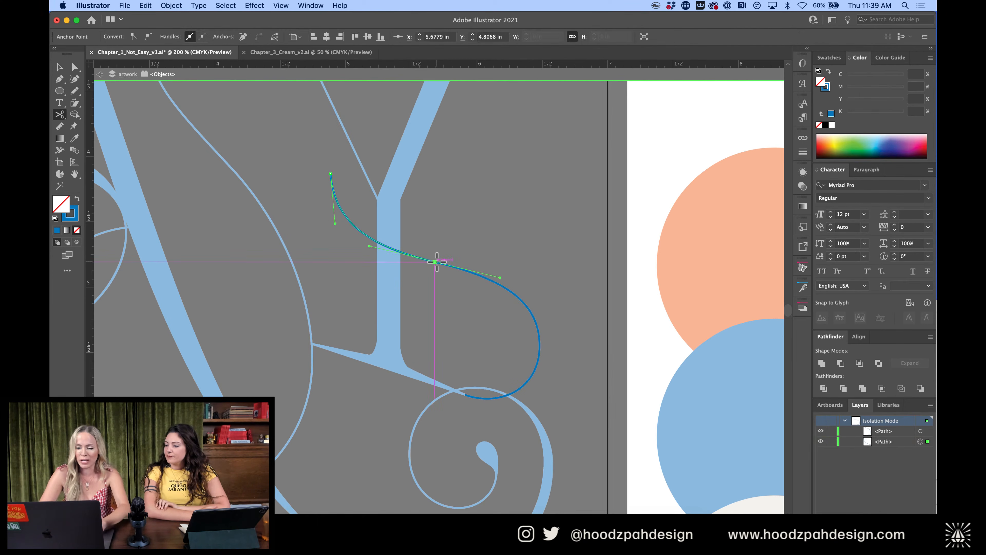
{"action": "key", "text": "v"}
{"action": "left_click_drag", "start_coordinate": [331, 175], "coordinate": [292, 141]}
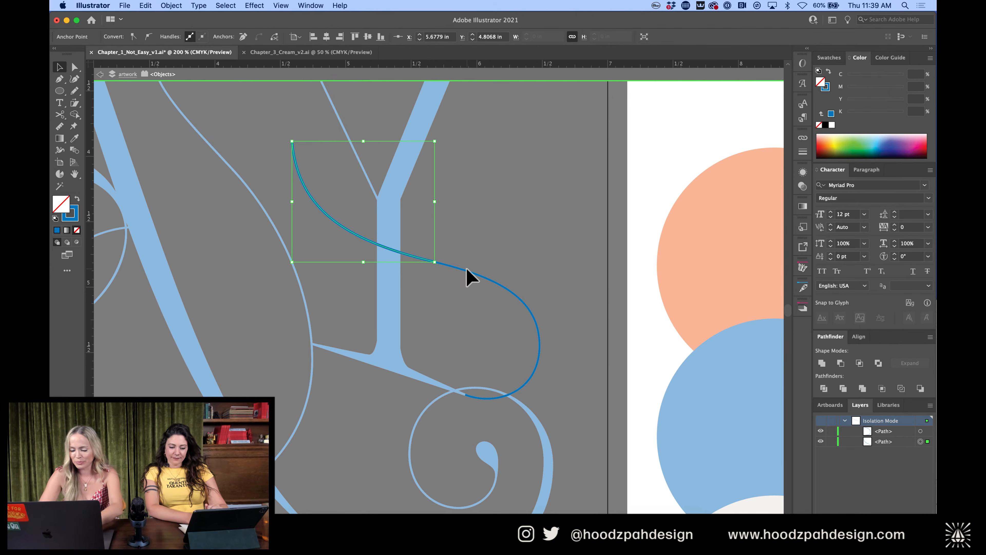
{"action": "key", "text": "i"}
{"action": "key", "text": "v"}
{"action": "double_click", "coordinate": [481, 208]}
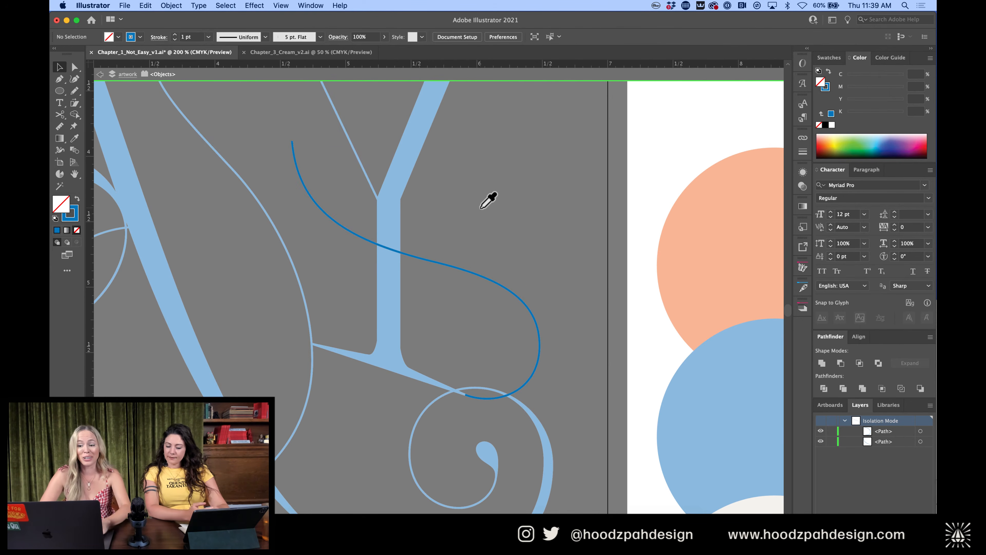
Smooth the S's long diagonal by adjusting its curve handles and shifting its middle anchor slightly up and to the left
{"action": "scroll", "coordinate": [490, 225], "scroll_direction": "down", "scroll_amount": 5}
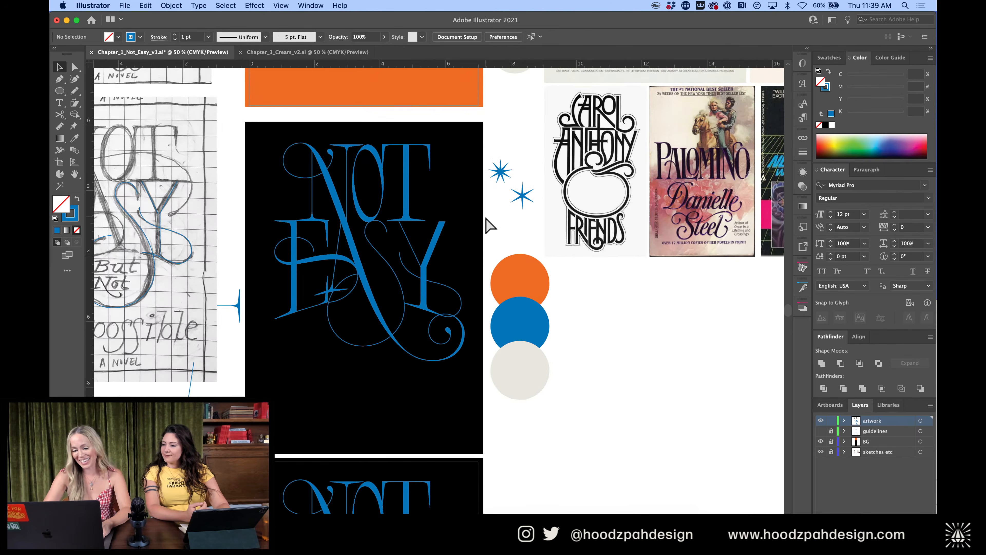
{"action": "scroll", "coordinate": [489, 226], "scroll_direction": "up", "scroll_amount": 4}
{"action": "scroll", "coordinate": [490, 225], "scroll_direction": "down", "scroll_amount": 3}
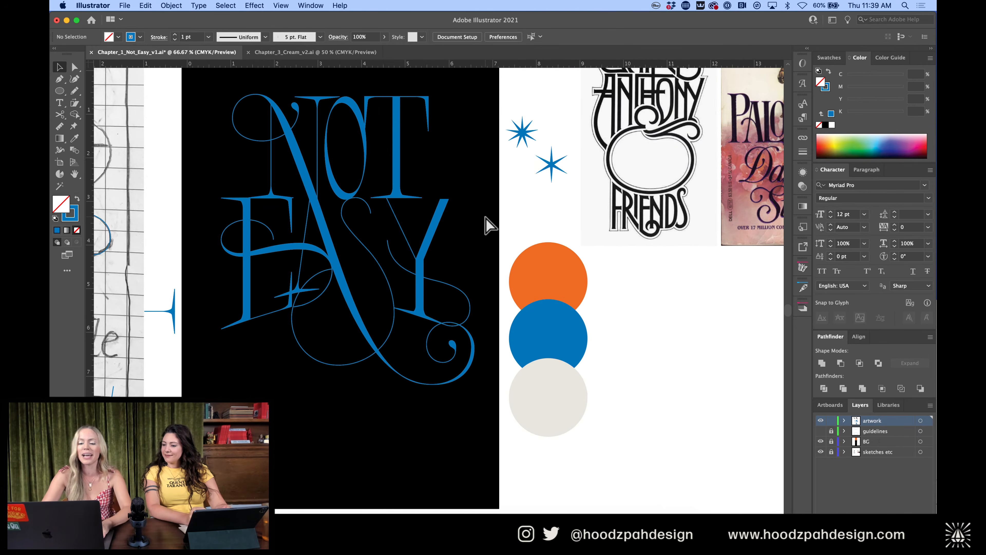
{"action": "scroll", "coordinate": [490, 225], "scroll_direction": "up", "scroll_amount": 4}
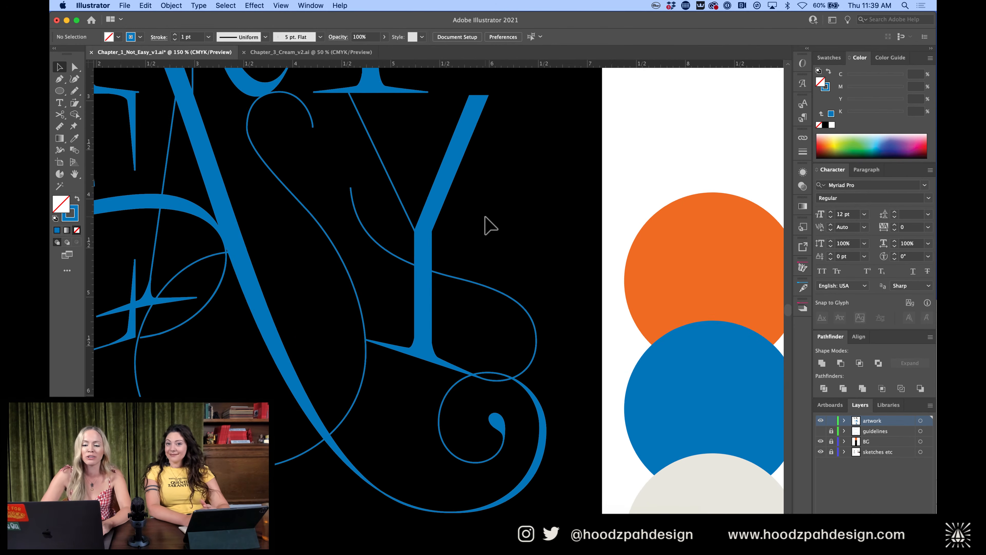
{"action": "key", "text": "a"}
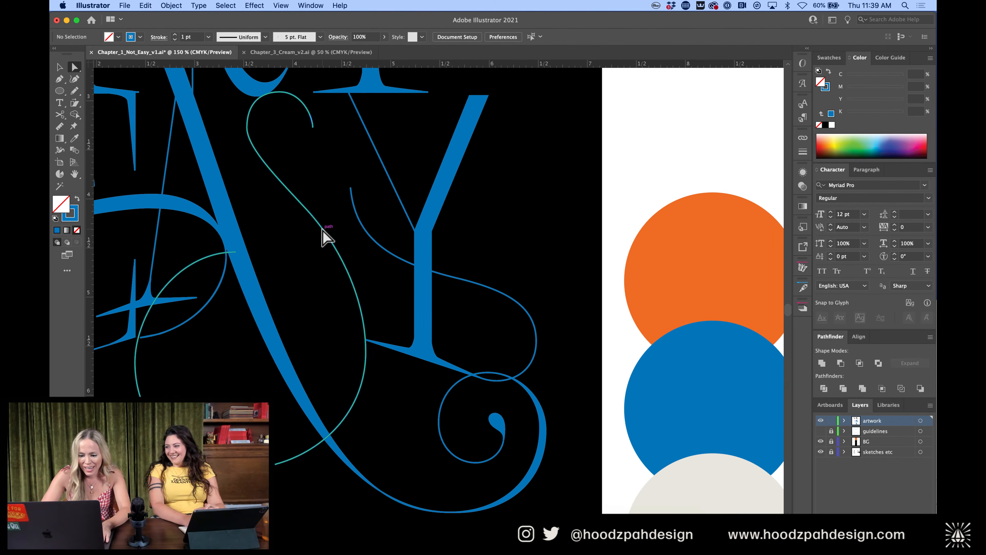
{"action": "left_click", "coordinate": [339, 250]}
{"action": "left_click_drag", "start_coordinate": [334, 240], "coordinate": [342, 249]}
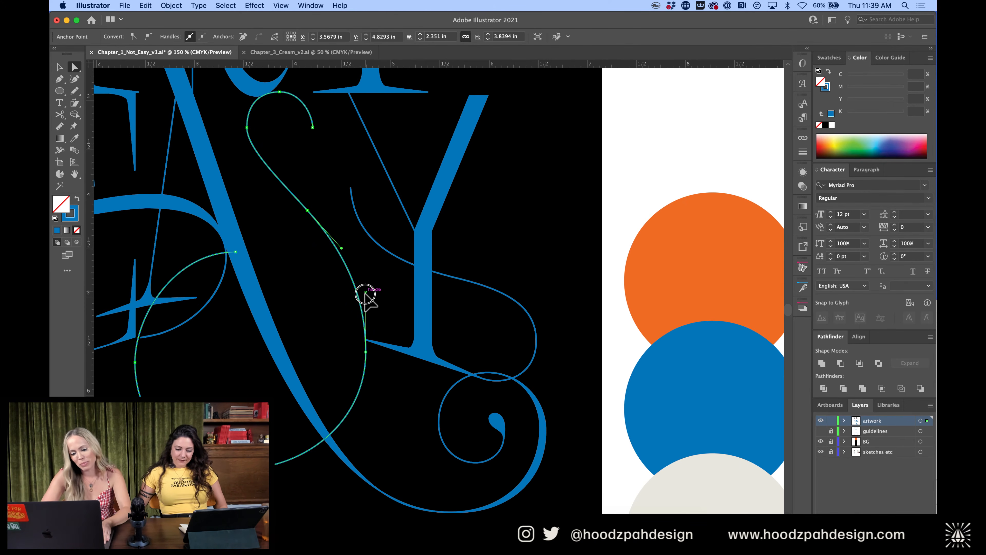
{"action": "left_click_drag", "start_coordinate": [366, 292], "coordinate": [366, 302]}
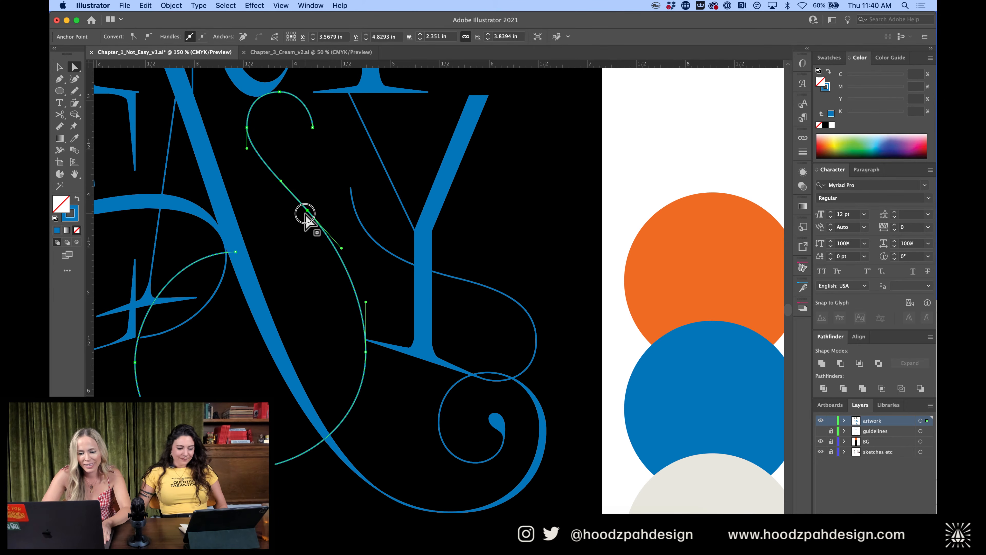
{"action": "left_click_drag", "start_coordinate": [306, 211], "coordinate": [299, 204]}
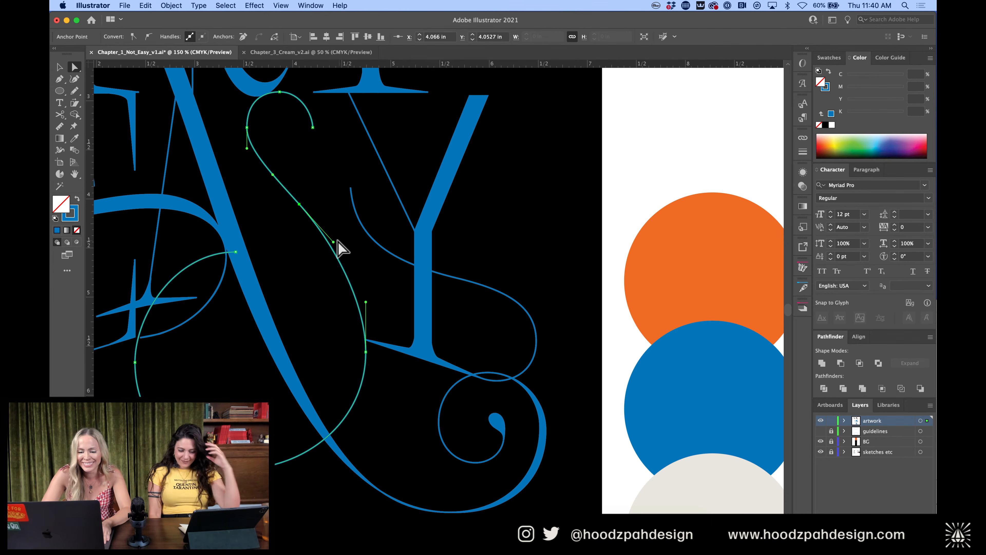
{"action": "left_click_drag", "start_coordinate": [334, 241], "coordinate": [339, 247]}
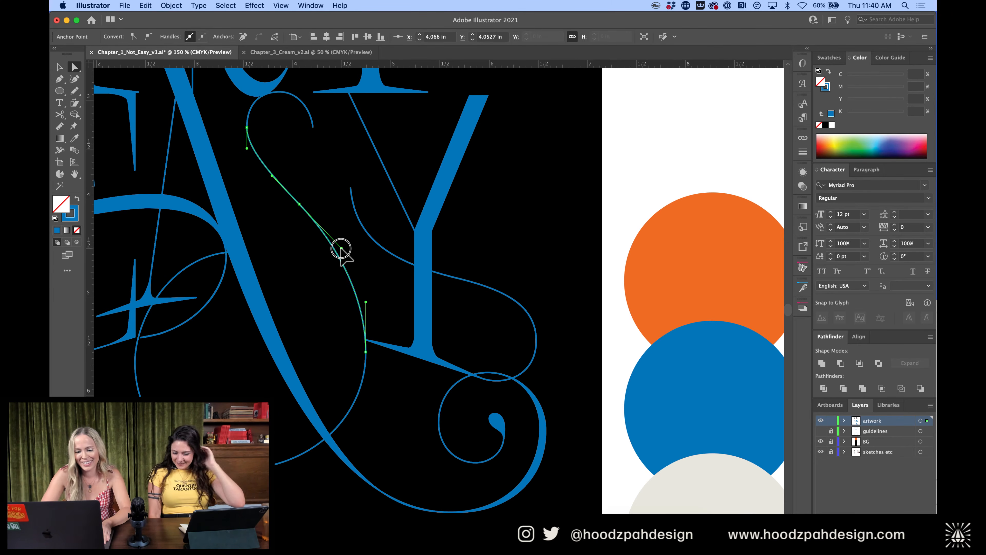
{"action": "left_click", "coordinate": [470, 224]}
Nudge the anchor on the right side of the S's lower bowl up four increments and lengthen the bottom anchor's right handle
{"action": "key", "text": "super+minus"}
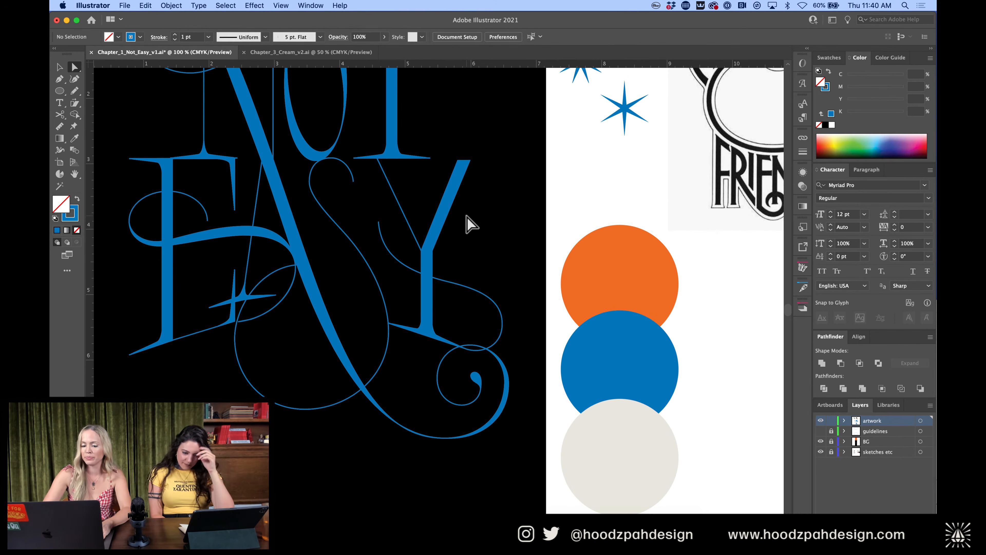
{"action": "left_click", "coordinate": [384, 293]}
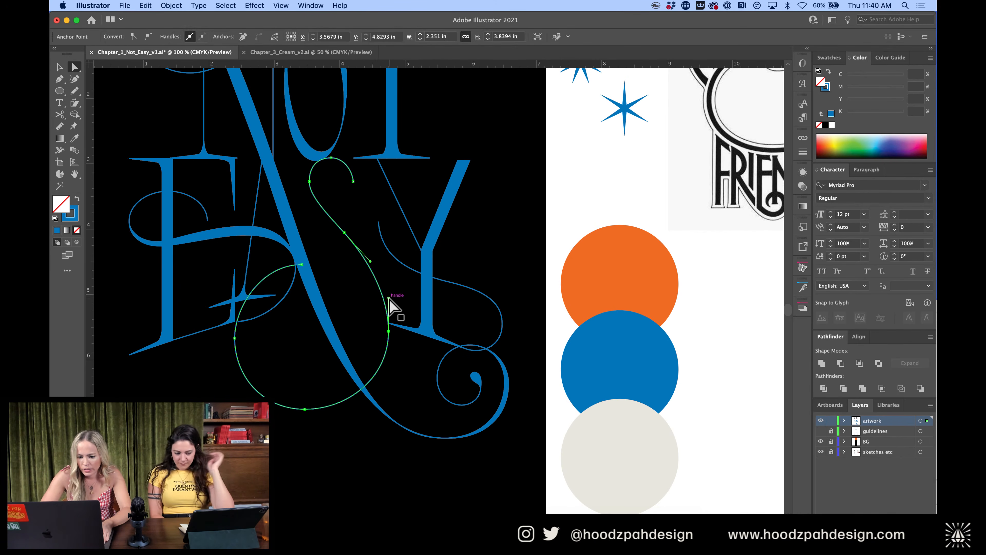
{"action": "left_click", "coordinate": [389, 331]}
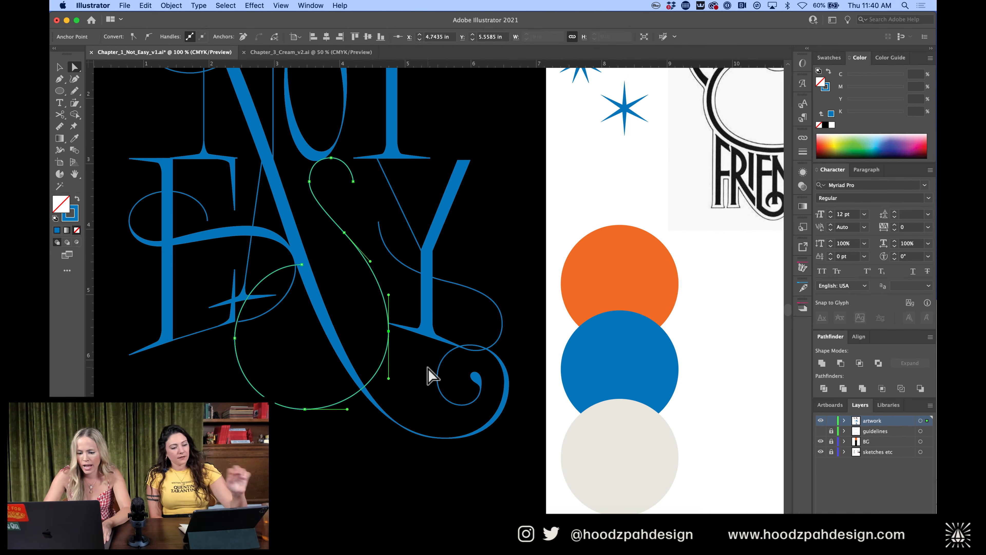
{"action": "key", "text": "Up"}
{"action": "key", "text": "Up"}
{"action": "key", "text": "Up"}
{"action": "key", "text": "Up"}
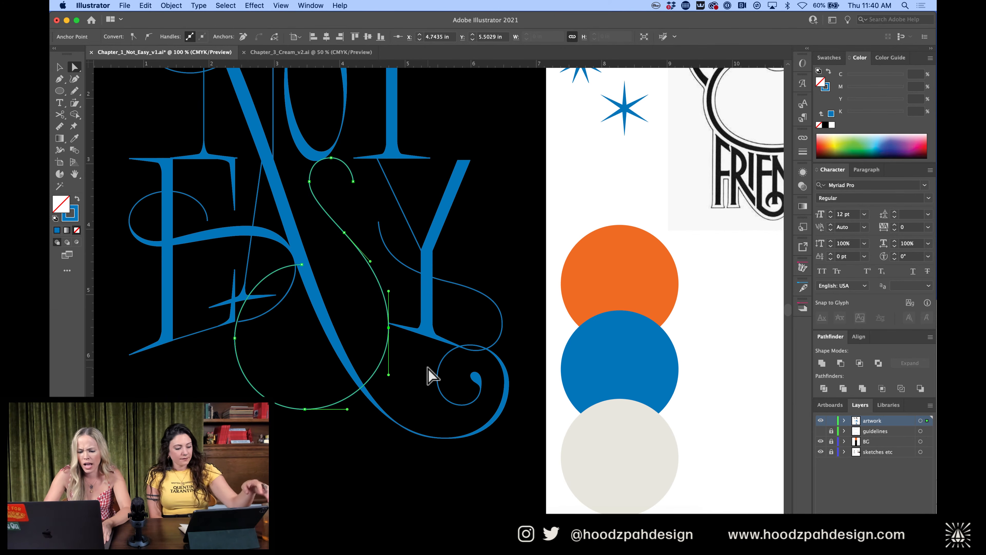
{"action": "left_click_drag", "start_coordinate": [347, 409], "coordinate": [354, 409]}
{"action": "left_click", "coordinate": [366, 440]}
{"action": "key", "text": "super+minus"}
{"action": "key", "text": "super+equal"}
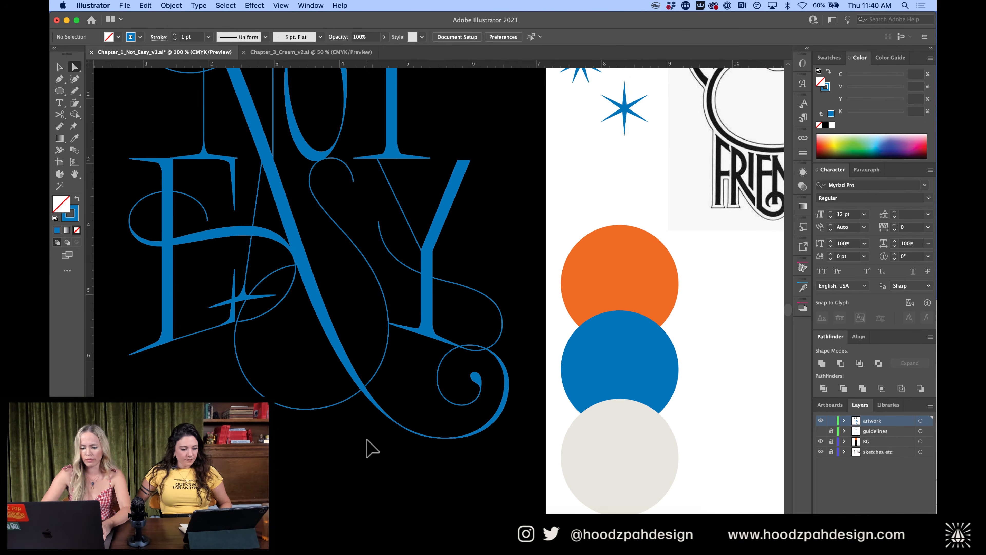
Nudge the bottom anchor of the S's lower bowl four increments to the right
{"action": "left_click", "coordinate": [304, 409]}
{"action": "key", "text": "Right"}
{"action": "key", "text": "Right"}
{"action": "key", "text": "Right"}
{"action": "key", "text": "Right"}
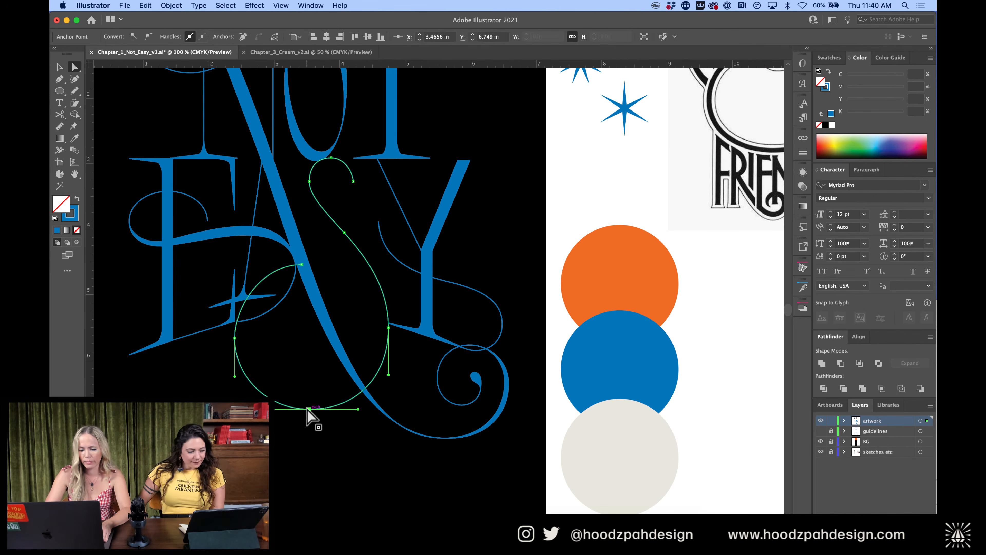
{"action": "left_click", "coordinate": [348, 435]}
{"action": "key", "text": "super+minus"}
{"action": "key", "text": "super+minus"}
{"action": "key", "text": "super+equal"}
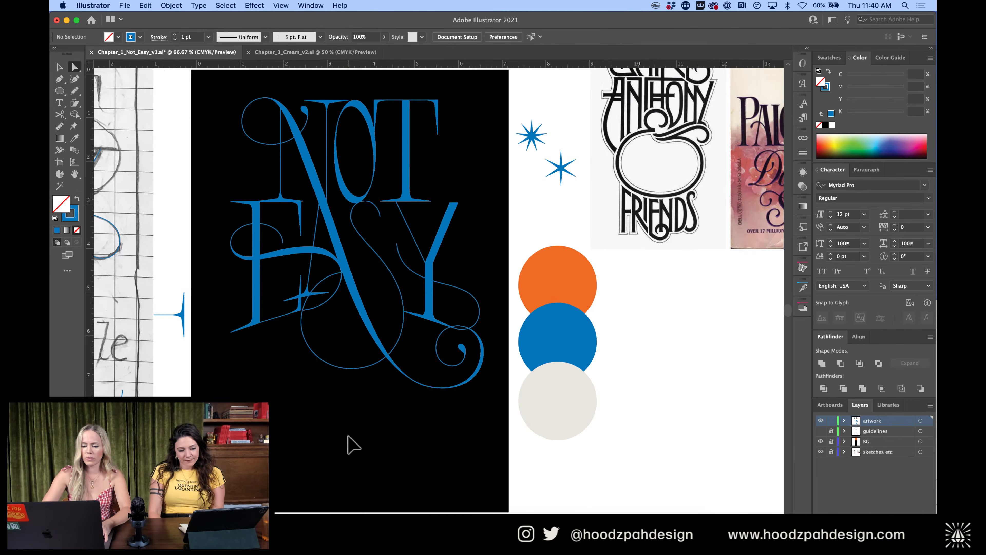
{"action": "key", "text": "super+equal"}
Nudge the anchor on the left side of the S's lower bowl three increments right and three increments up
{"action": "left_click", "coordinate": [235, 338]}
{"action": "left_click", "coordinate": [235, 342]}
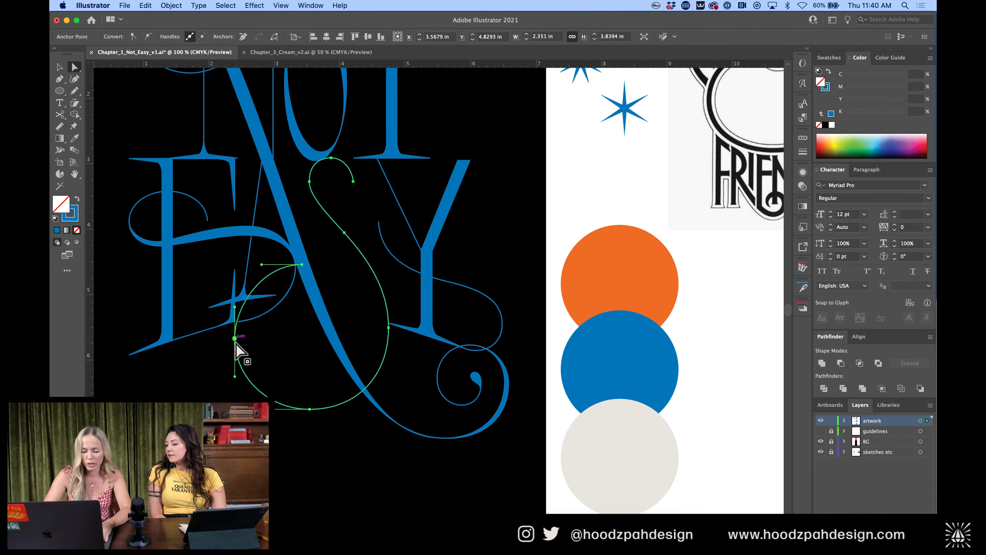
{"action": "key", "text": "Right"}
{"action": "key", "text": "Right"}
{"action": "key", "text": "Right"}
{"action": "key", "text": "Up"}
{"action": "key", "text": "Up"}
{"action": "key", "text": "Up"}
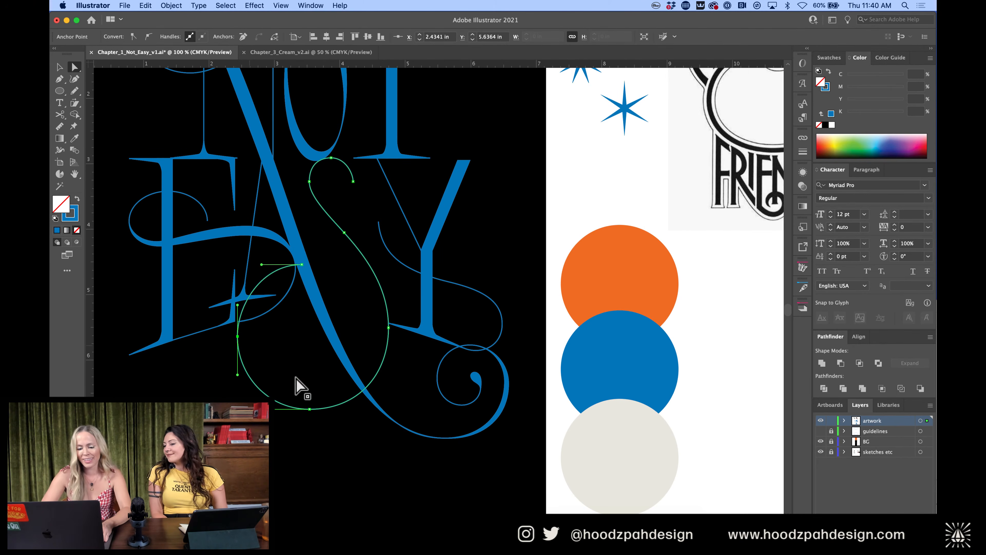
{"action": "left_click", "coordinate": [333, 453]}
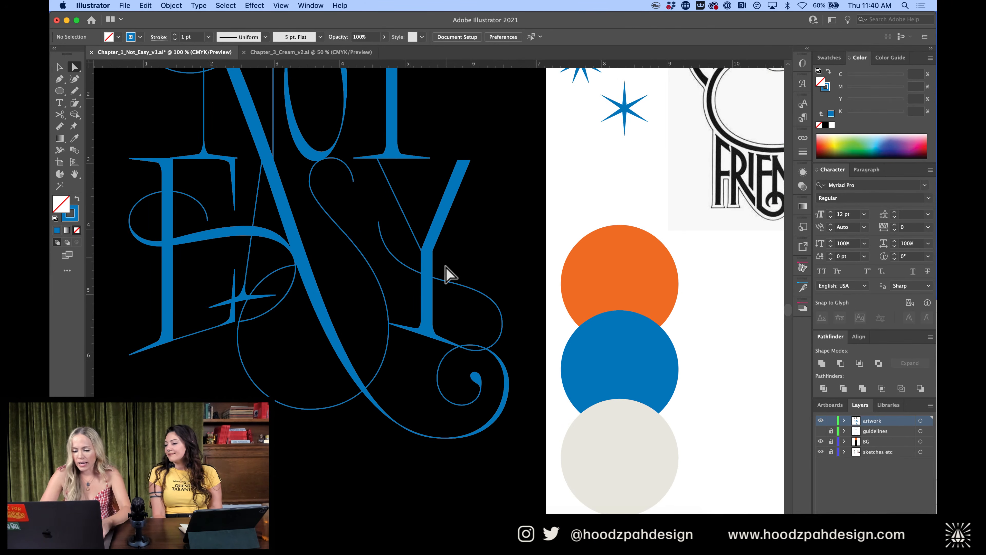
Isolate the N's group and place a copy of its upper-right serif on top of the Y's thin arm
{"action": "key", "text": "v"}
{"action": "scroll", "coordinate": [443, 299], "scroll_direction": "up", "scroll_amount": 5}
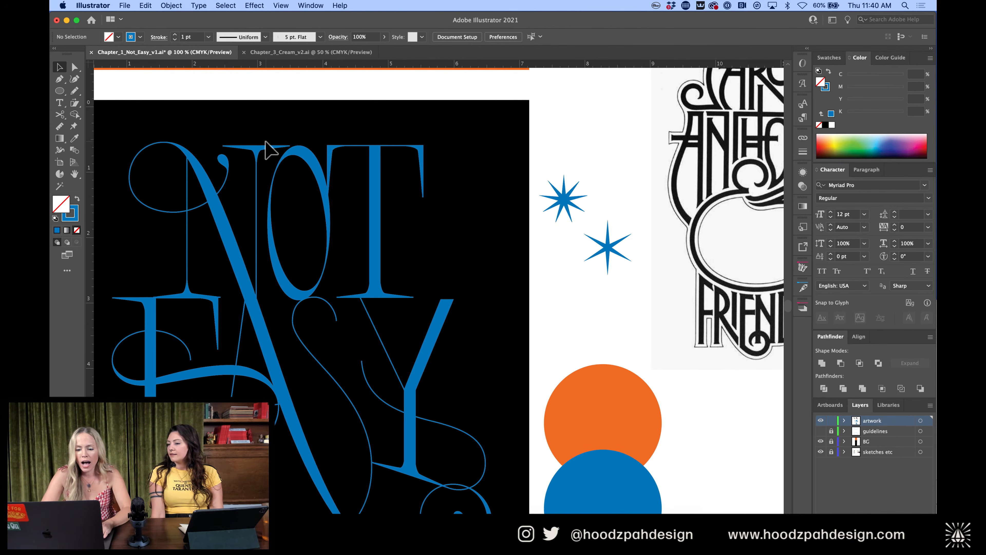
{"action": "double_click", "coordinate": [261, 154]}
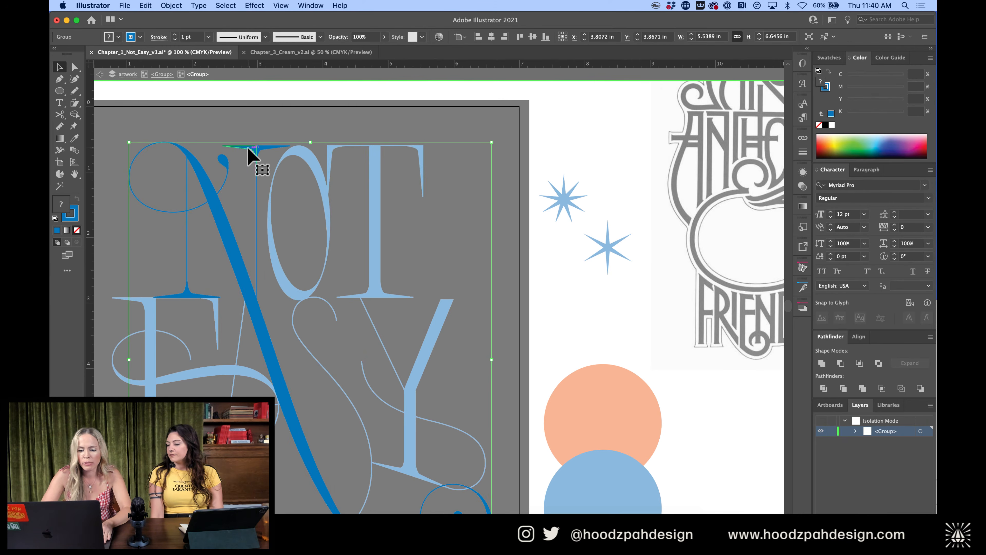
{"action": "left_click", "coordinate": [251, 147]}
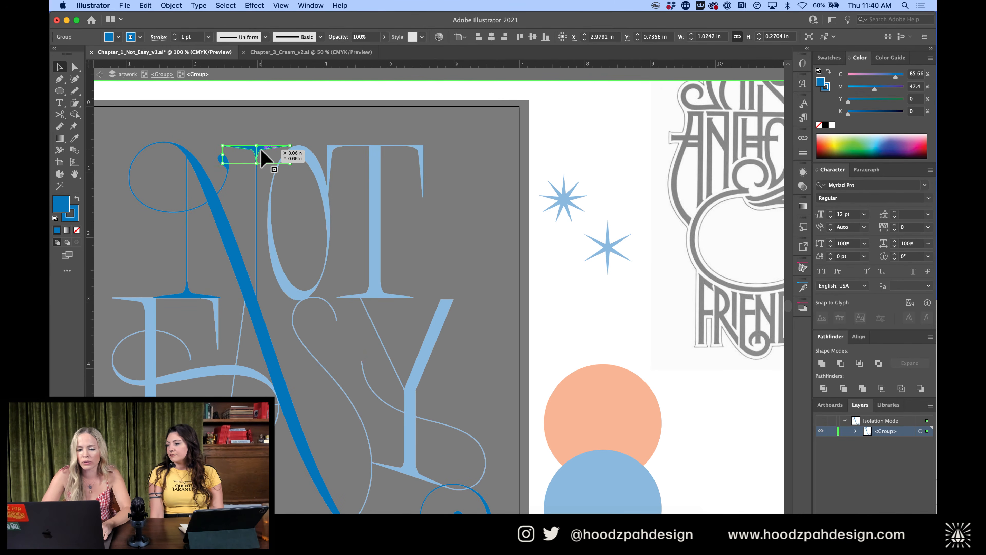
{"action": "left_click_drag", "start_coordinate": [261, 154], "coordinate": [369, 303]}
{"action": "key", "text": "super+equal"}
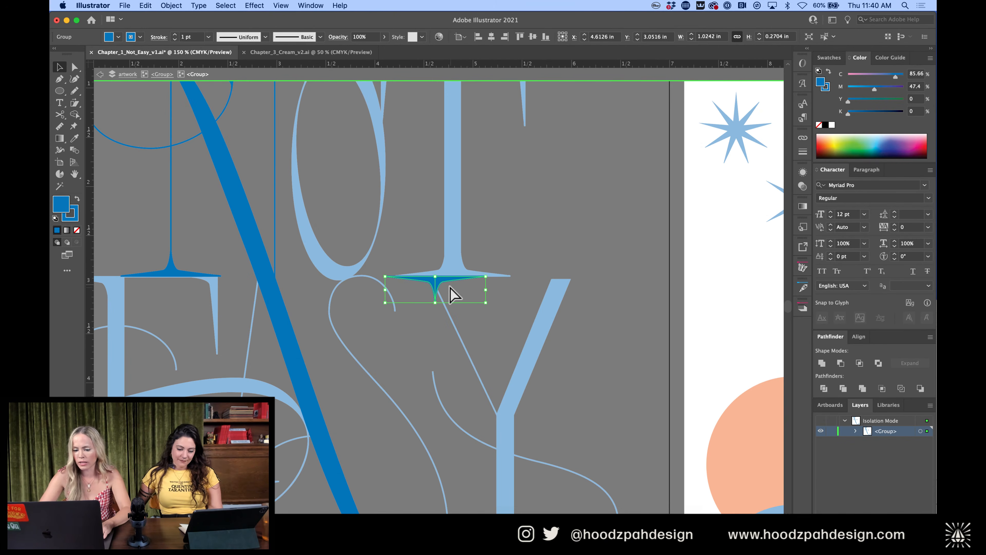
Duplicate the two halves of the T's foot serif onto the top of the Y's thick arm
{"action": "double_click", "coordinate": [462, 278]}
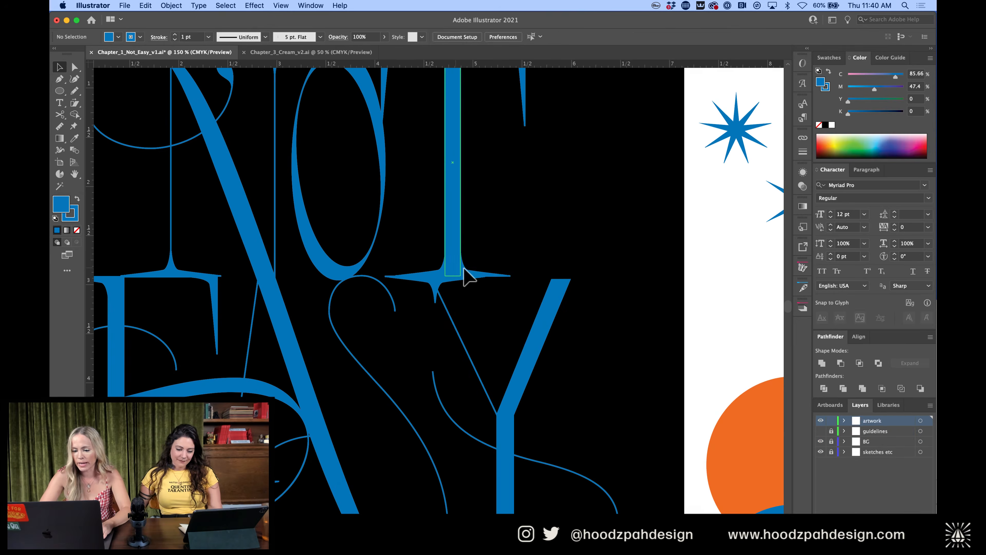
{"action": "scroll", "coordinate": [465, 276], "scroll_direction": "down", "scroll_amount": 5}
{"action": "scroll", "coordinate": [464, 271], "scroll_direction": "up", "scroll_amount": 4}
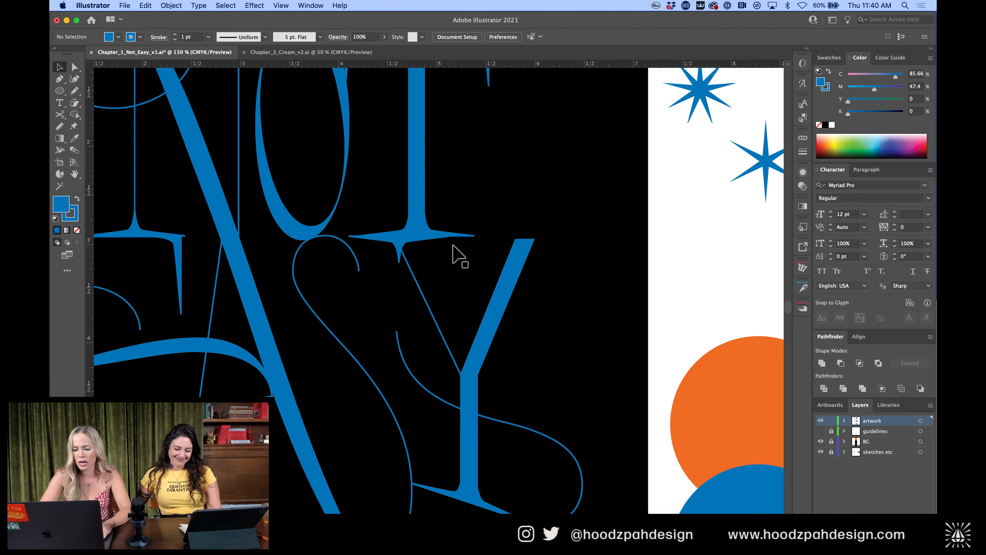
{"action": "left_click", "coordinate": [452, 236]}
{"action": "double_click", "coordinate": [451, 236]}
{"action": "left_click_drag", "start_coordinate": [407, 231], "coordinate": [506, 260]}
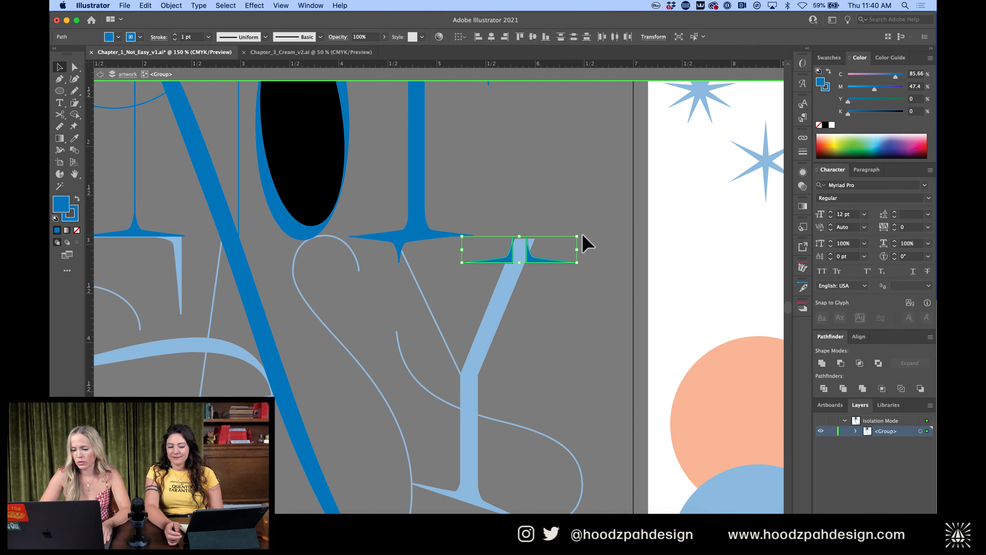
Turn the duplicated foot serif upside down at the Y's thick arm and nudge it right three increments
{"action": "left_click_drag", "start_coordinate": [587, 244], "coordinate": [454, 270]}
{"action": "key", "text": "super+equal"}
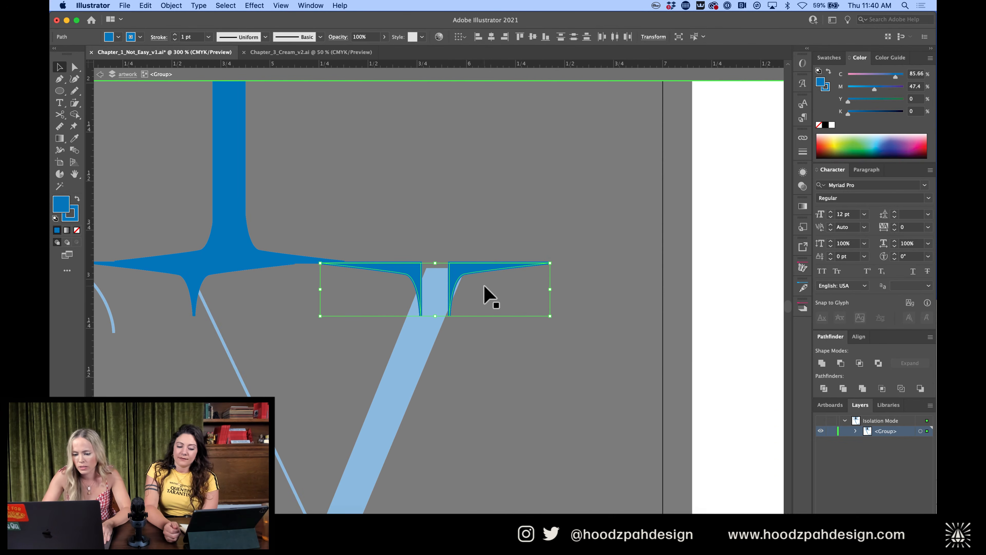
{"action": "key", "text": "Right"}
{"action": "key", "text": "Right"}
{"action": "key", "text": "Right"}
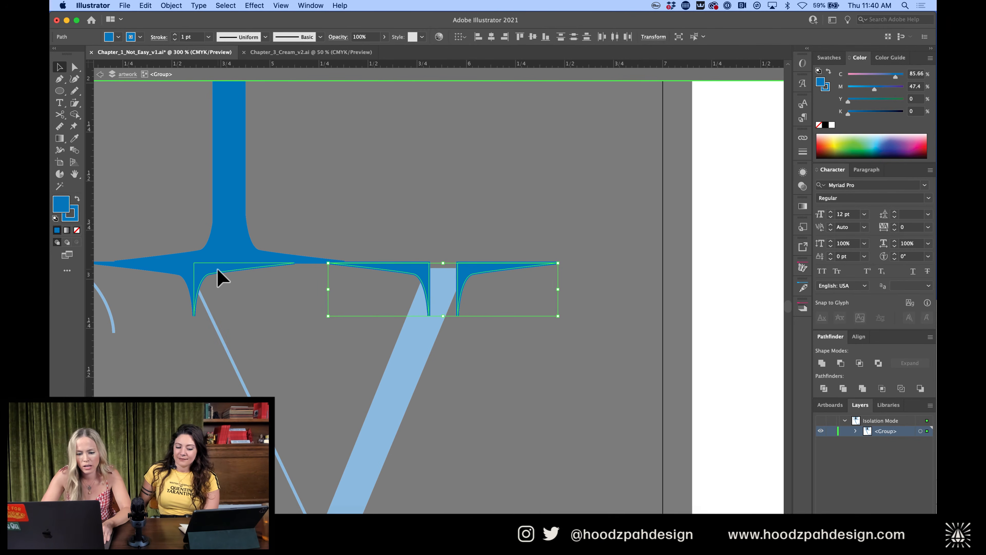
Try to nudge the serifs on both of the Y's arms down two increments together
{"action": "left_click", "coordinate": [175, 278], "text": "shift"}
{"action": "key", "text": "Down"}
{"action": "key", "text": "Down"}
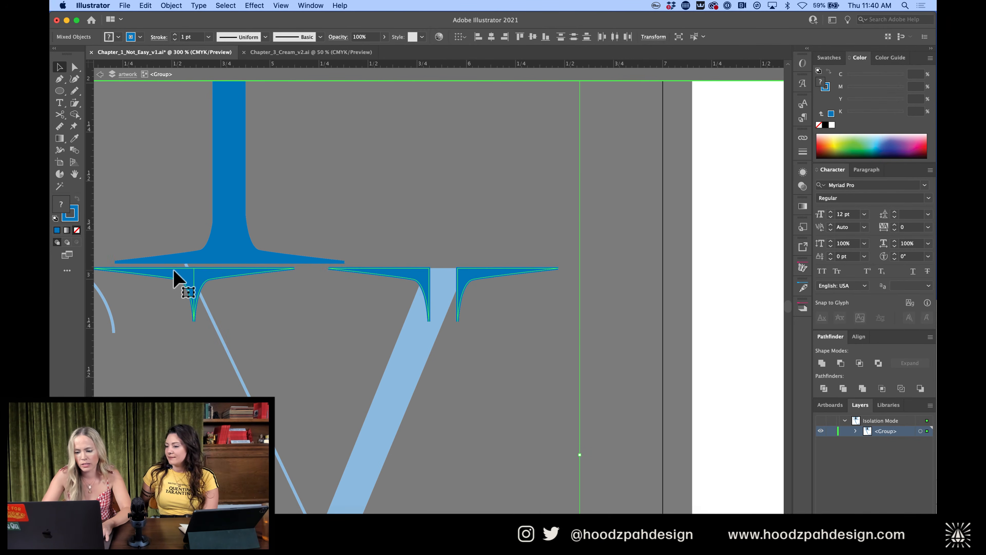
{"action": "key", "text": "super+minus"}
{"action": "key", "text": "super+minus"}
{"action": "key", "text": "super+minus"}
{"action": "left_click", "coordinate": [314, 223]}
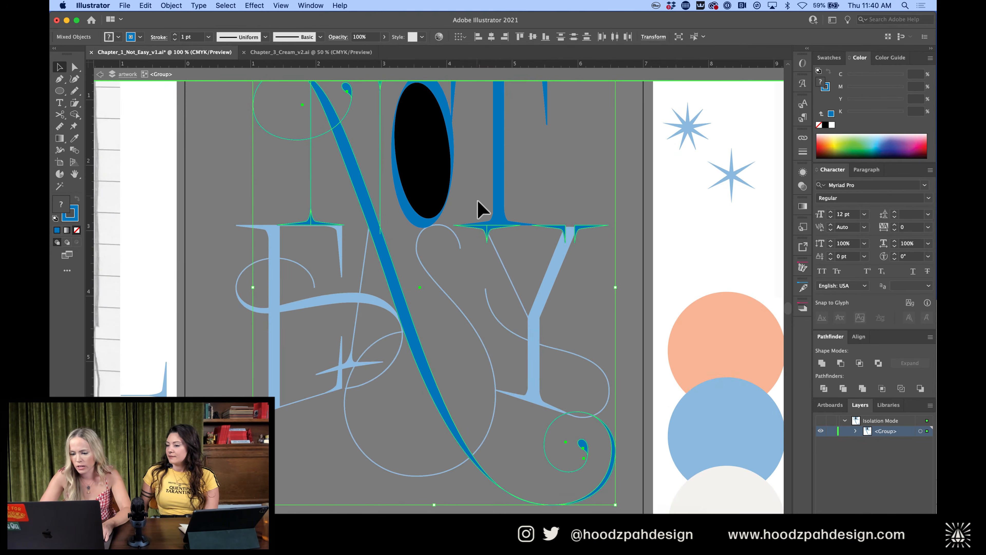
Cut the thin arm's serif out of the N's group and paste it in front inside the Y's group
{"action": "double_click", "coordinate": [499, 230]}
{"action": "left_click_drag", "start_coordinate": [405, 262], "coordinate": [524, 235]}
{"action": "key", "text": "Delete"}
{"action": "key", "text": "Escape"}
{"action": "double_click", "coordinate": [557, 249]}
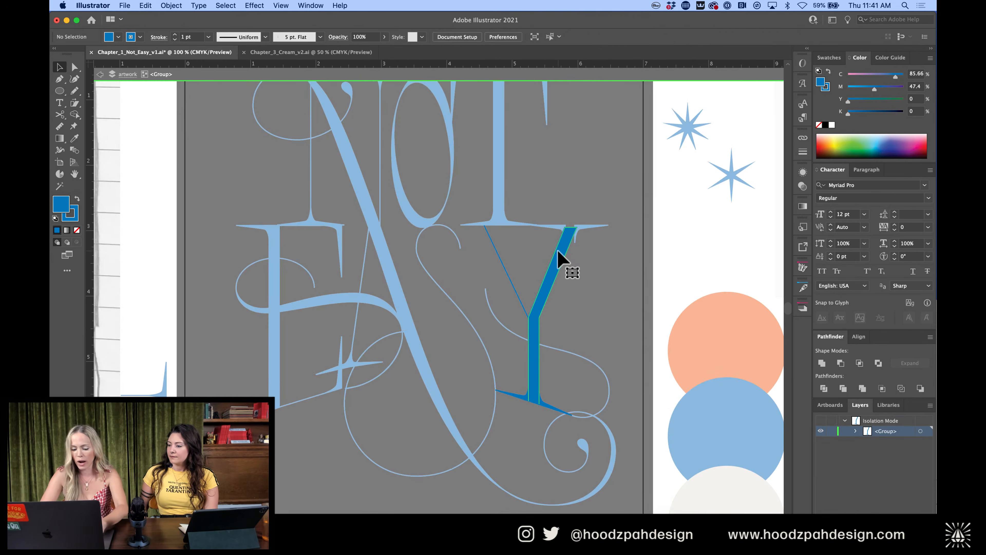
{"action": "key", "text": "super+f"}
{"action": "key", "text": "super+="}
{"action": "key", "text": "super+="}
{"action": "key", "text": "super+="}
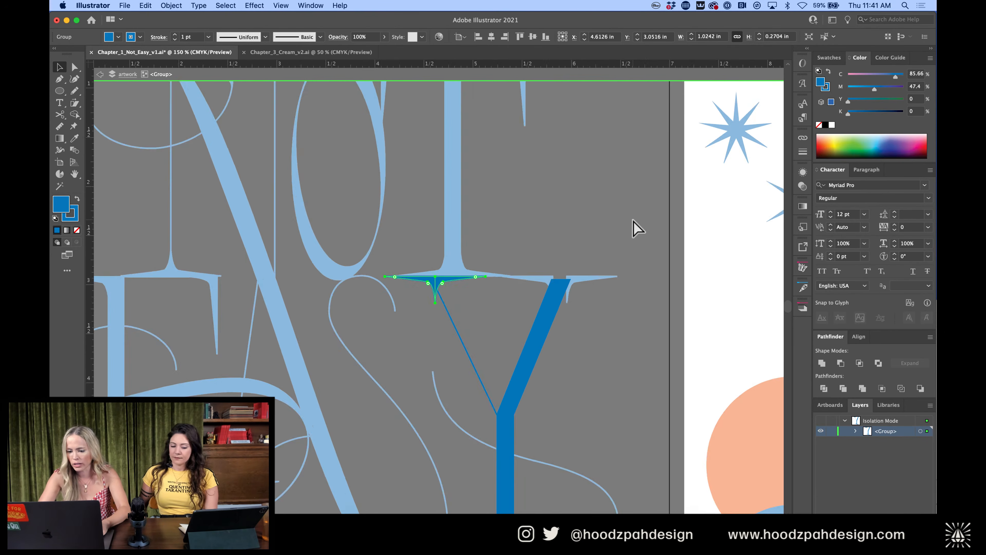
Shift the lower tip of the thin arm's serif to the right so its curve follows the slanted stroke
{"action": "key", "text": "a"}
{"action": "left_click_drag", "start_coordinate": [457, 296], "coordinate": [388, 348]}
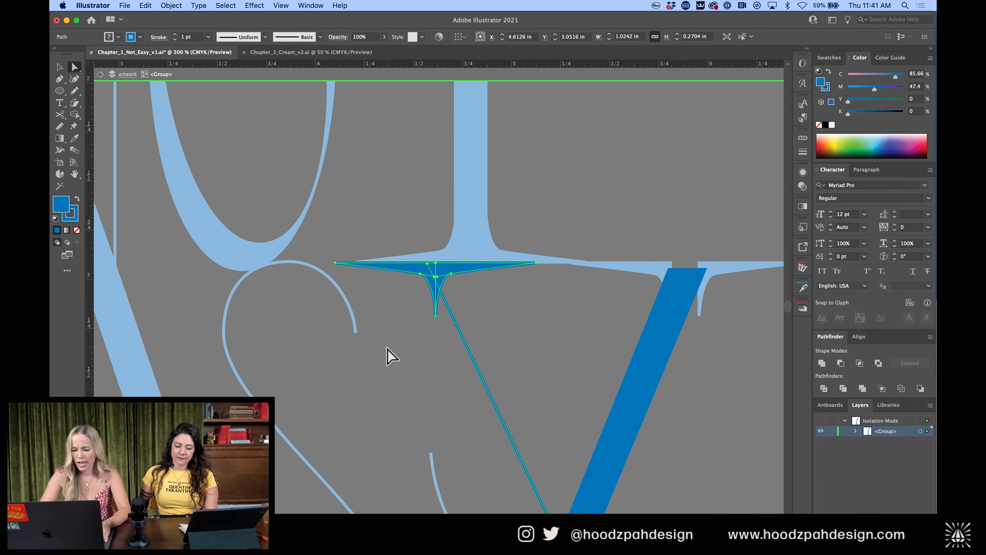
{"action": "left_click", "coordinate": [402, 343]}
{"action": "left_click", "coordinate": [433, 326]}
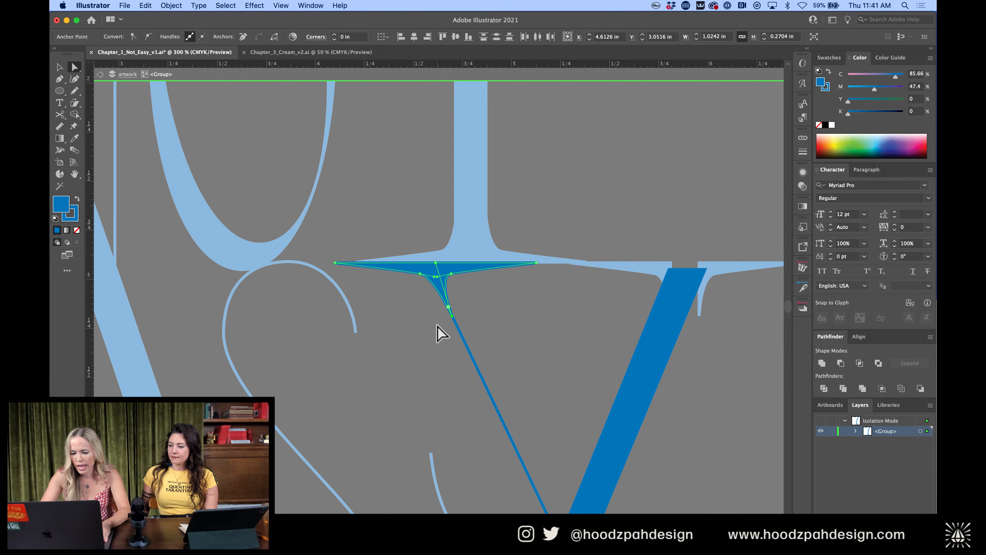
{"action": "left_click", "coordinate": [521, 302]}
{"action": "key", "text": "super+minus"}
{"action": "key", "text": "super+minus"}
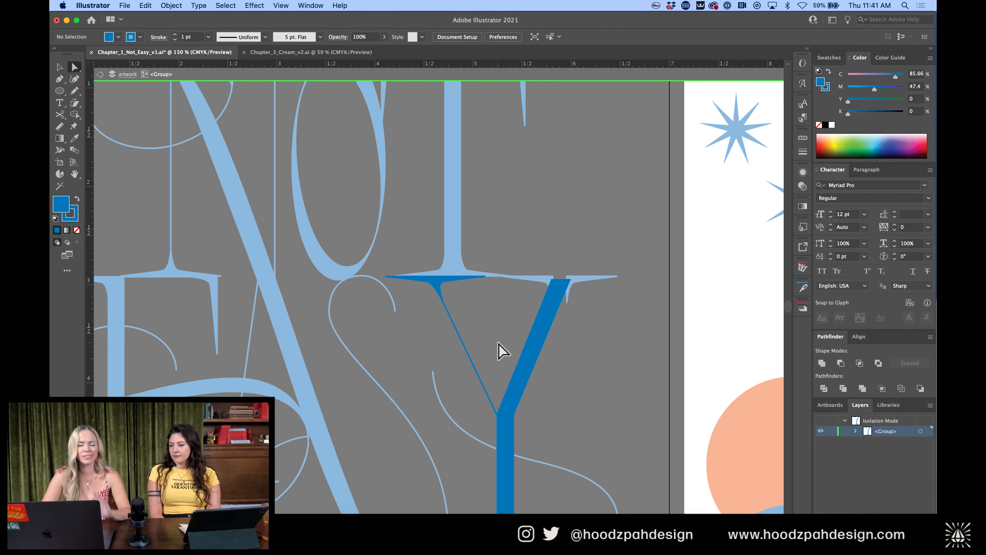
{"action": "key", "text": "super+plus"}
{"action": "key", "text": "super+plus"}
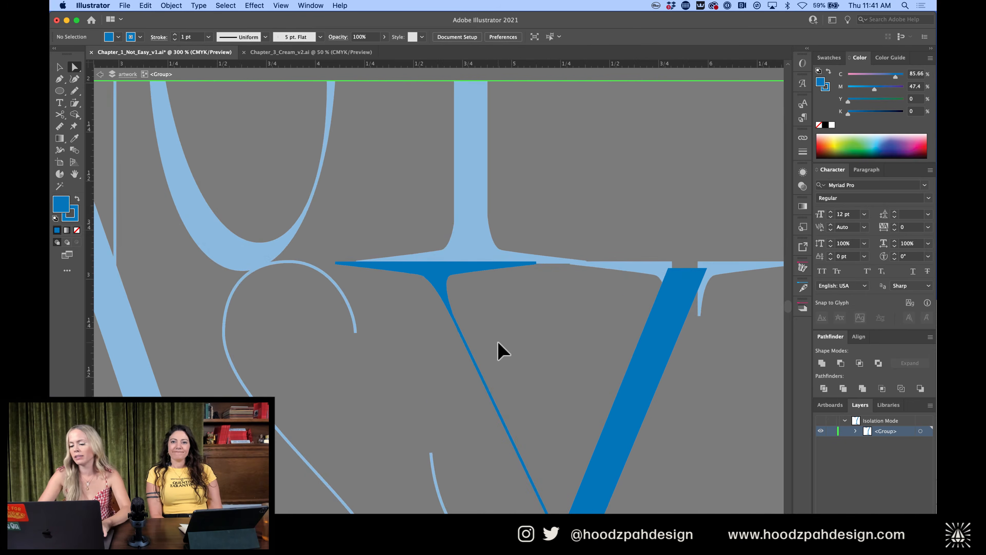
Isolate the group containing the thick arm's two serif halves and cut both halves out of it
{"action": "scroll", "coordinate": [498, 343], "scroll_direction": "right", "scroll_amount": 5}
{"action": "key", "text": "v"}
{"action": "double_click", "coordinate": [521, 305]}
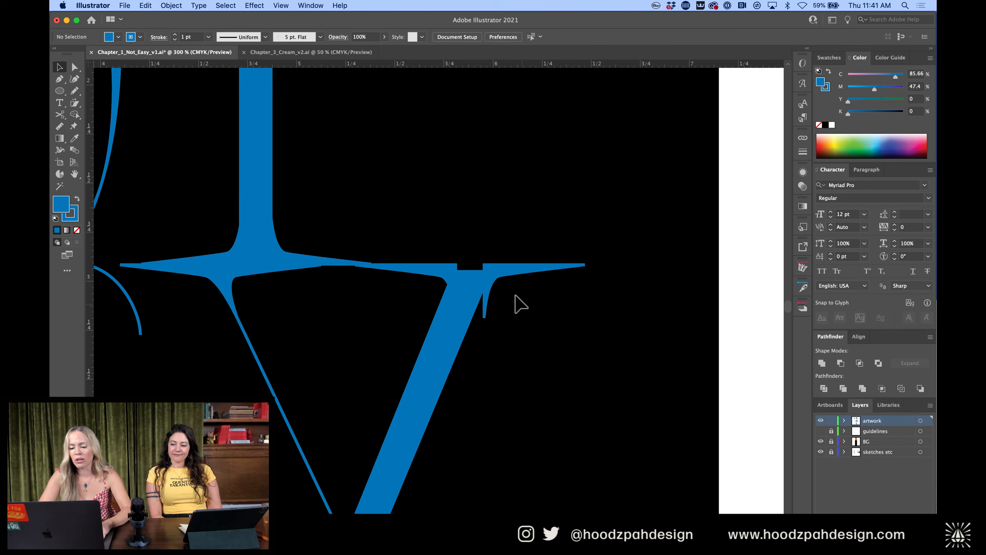
{"action": "left_click", "coordinate": [501, 268]}
{"action": "key", "text": "super+plus"}
{"action": "key", "text": "super+plus"}
{"action": "scroll", "coordinate": [526, 304], "scroll_direction": "right", "scroll_amount": 15}
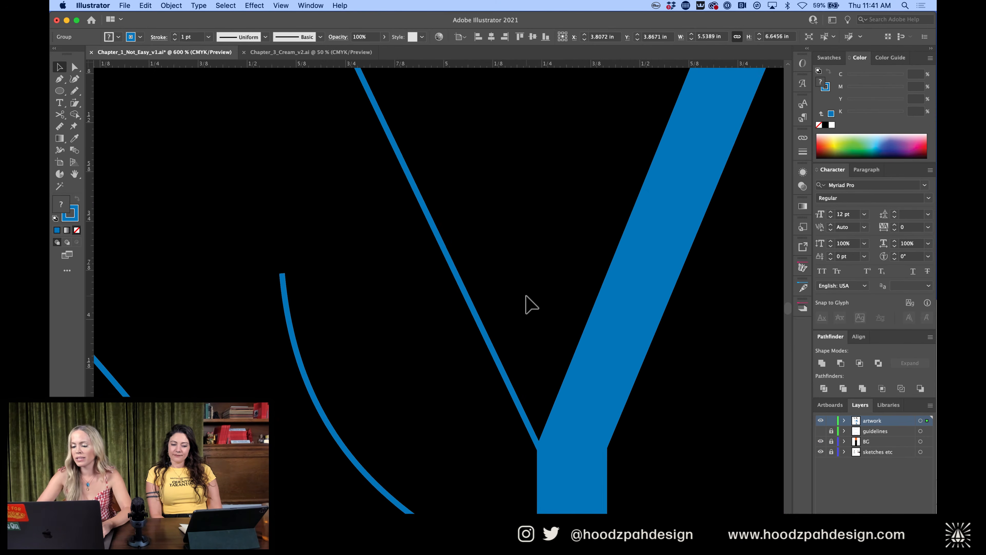
{"action": "scroll", "coordinate": [526, 304], "scroll_direction": "up", "scroll_amount": 8}
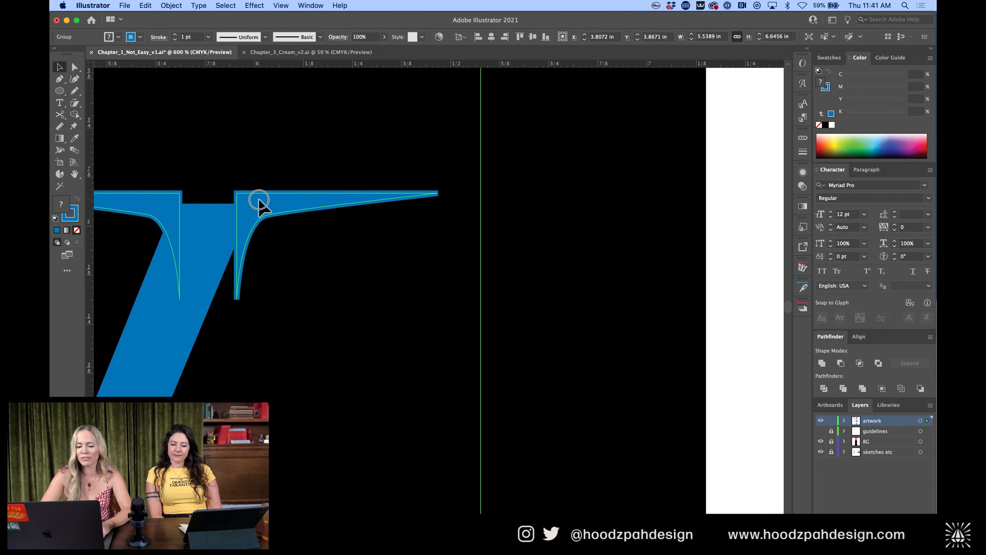
{"action": "double_click", "coordinate": [259, 200]}
{"action": "key", "text": "super+minus"}
{"action": "key", "text": "super+minus"}
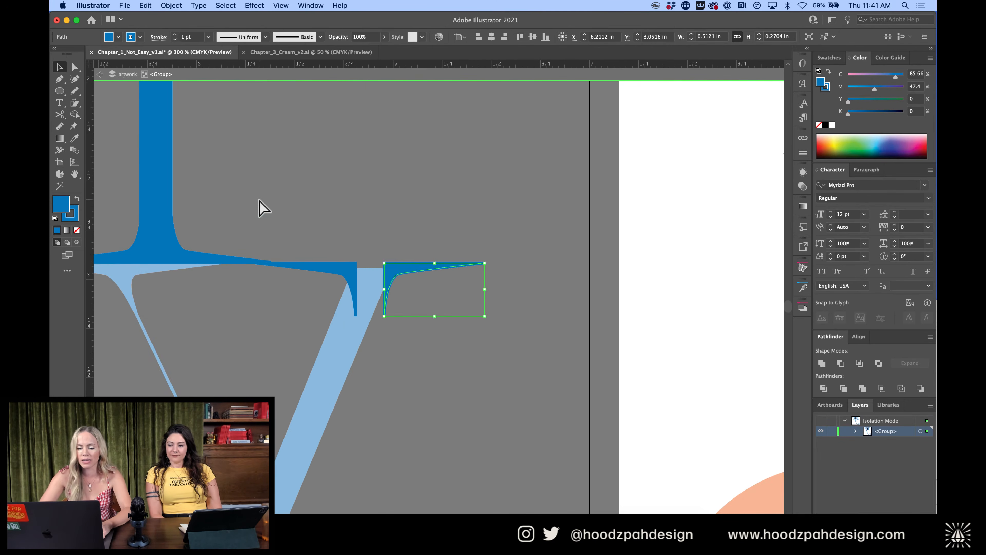
{"action": "left_click", "coordinate": [336, 274]}
{"action": "left_click", "coordinate": [397, 273], "text": "shift"}
{"action": "key", "text": "Delete"}
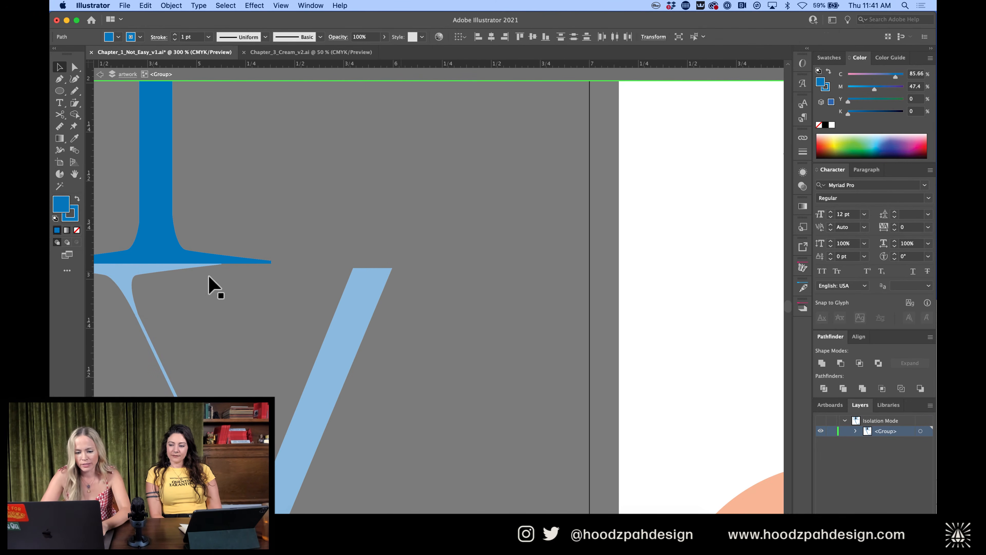
Isolate the Y's group and paste the two serif halves in place in front
{"action": "key", "text": "Escape"}
{"action": "double_click", "coordinate": [144, 267]}
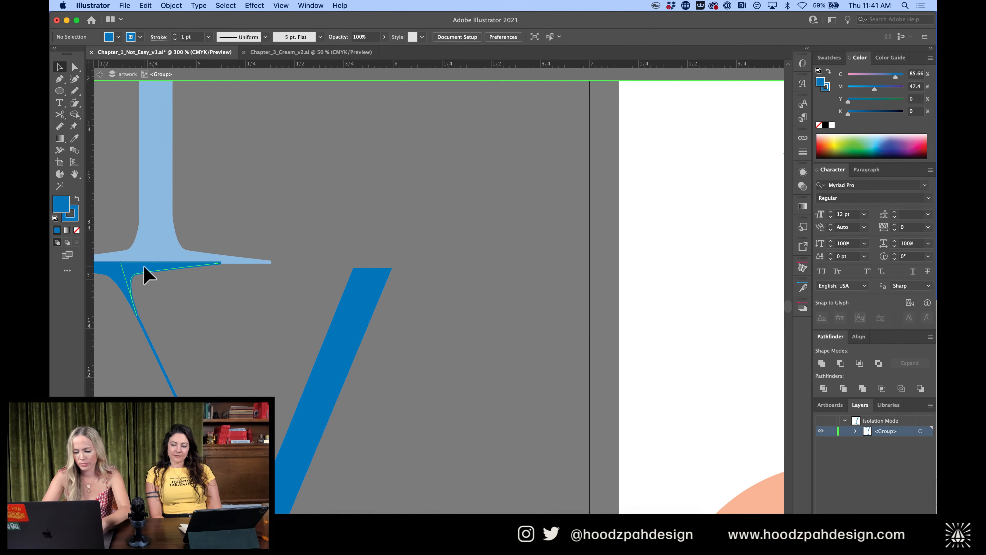
{"action": "key", "text": "super+f"}
{"action": "key", "text": "super+equal"}
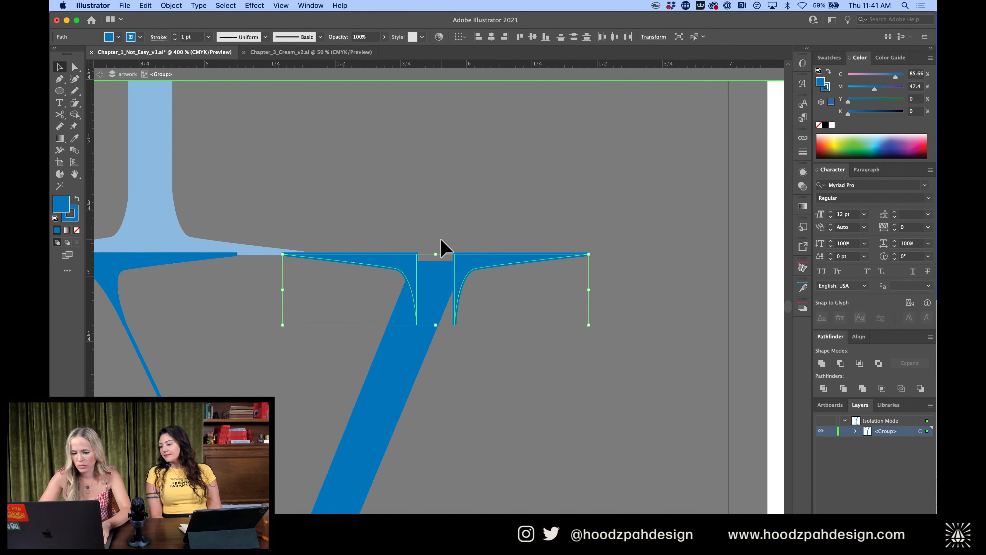
Raise the top edge of the Y's thick arm along its slope to meet the top of the serif halves
{"action": "left_click", "coordinate": [441, 240]}
{"action": "key", "text": "a"}
{"action": "left_click", "coordinate": [433, 263]}
{"action": "left_click", "coordinate": [415, 263]}
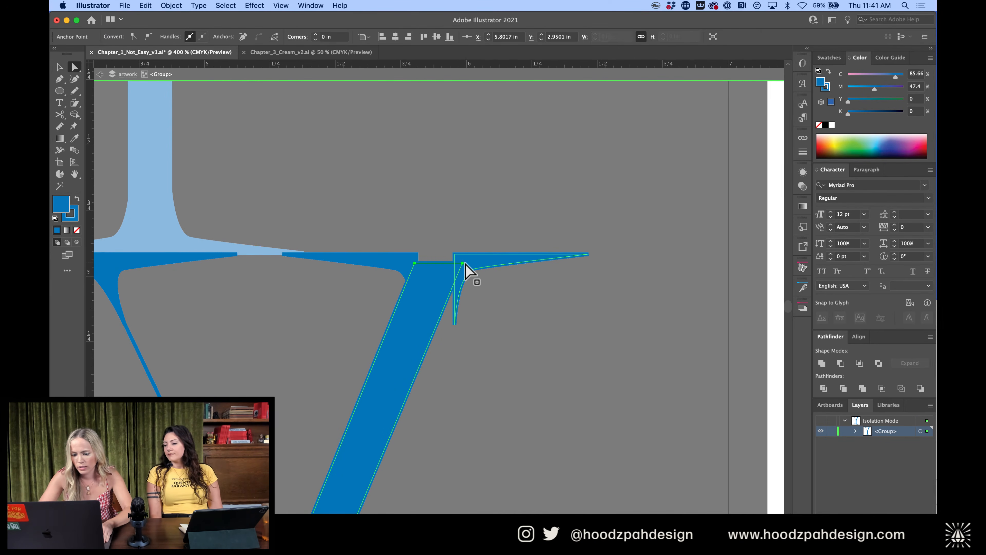
{"action": "left_click_drag", "start_coordinate": [465, 263], "coordinate": [468, 254]}
Move the lower tips of both serif halves left so their curves blend into the thick arm's slanted edges
{"action": "left_click", "coordinate": [469, 293]}
{"action": "left_click", "coordinate": [458, 315]}
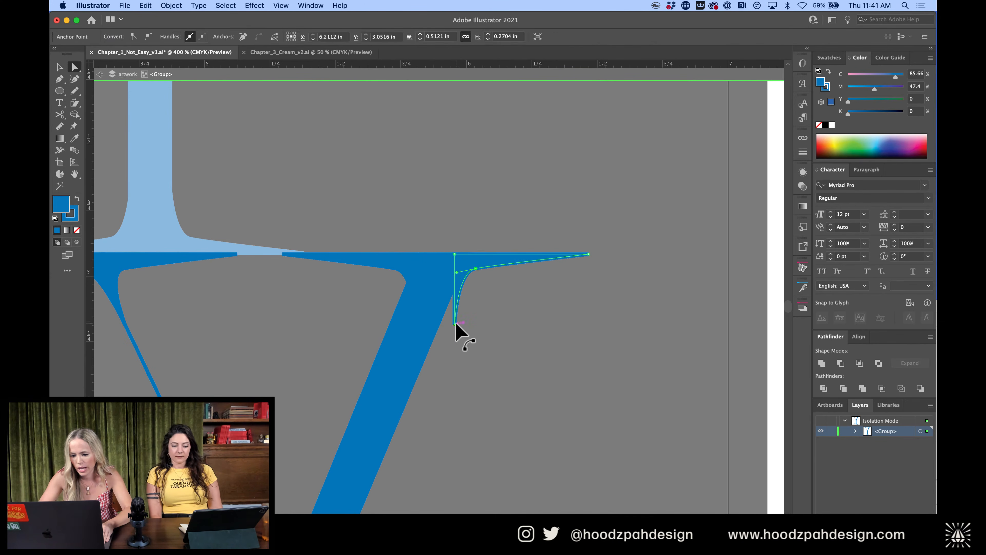
{"action": "left_click", "coordinate": [455, 324]}
{"action": "key", "text": "Left"}
{"action": "key", "text": "Left"}
{"action": "left_click", "coordinate": [415, 306]}
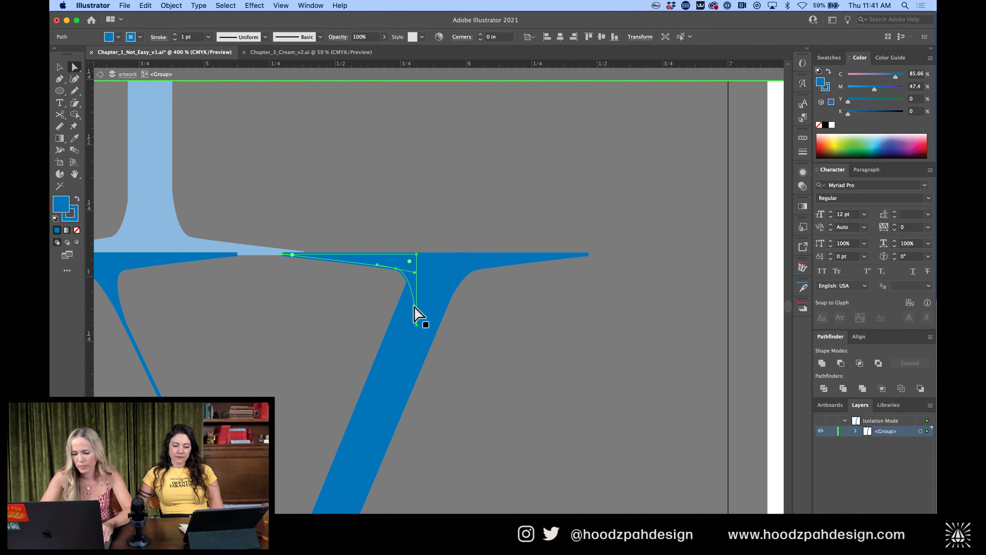
{"action": "left_click", "coordinate": [417, 326]}
{"action": "left_click_drag", "start_coordinate": [417, 325], "coordinate": [392, 325]}
{"action": "left_click", "coordinate": [517, 326]}
Leave the Y's group and examine its new serifs within the whole Not Easy lettering beside the sketch
{"action": "key", "text": "super+minus"}
{"action": "key", "text": "super+minus"}
{"action": "key", "text": "super+minus"}
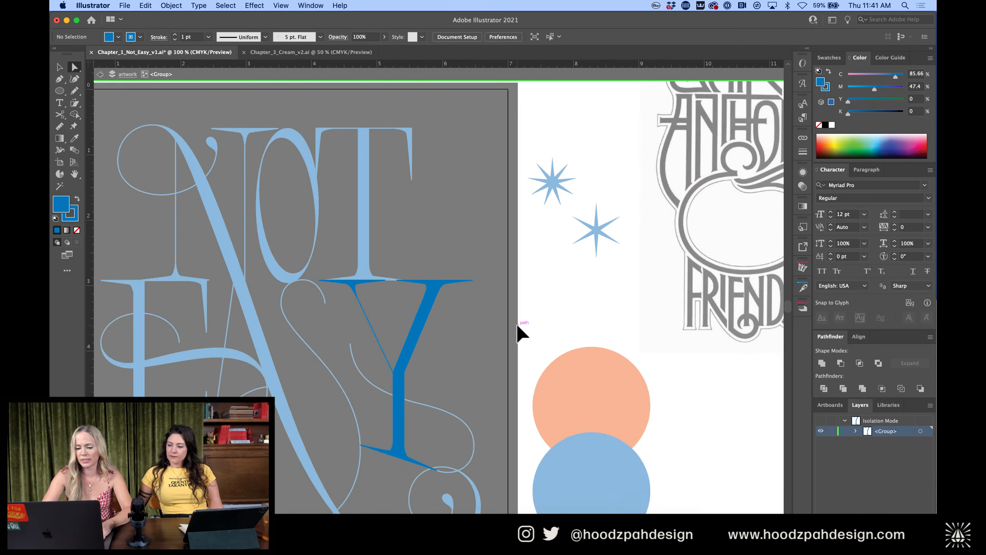
{"action": "key", "text": "Escape"}
{"action": "key", "text": "super+equal"}
{"action": "key", "text": "super+minus"}
{"action": "key", "text": "super+minus"}
{"action": "key", "text": "super+minus"}
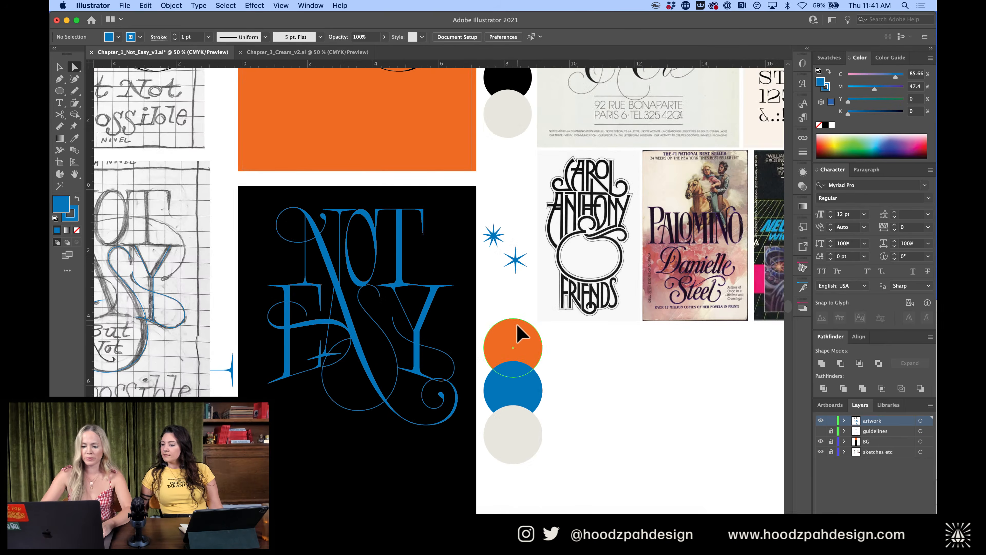
{"action": "scroll", "coordinate": [520, 334], "scroll_direction": "up", "scroll_amount": 2}
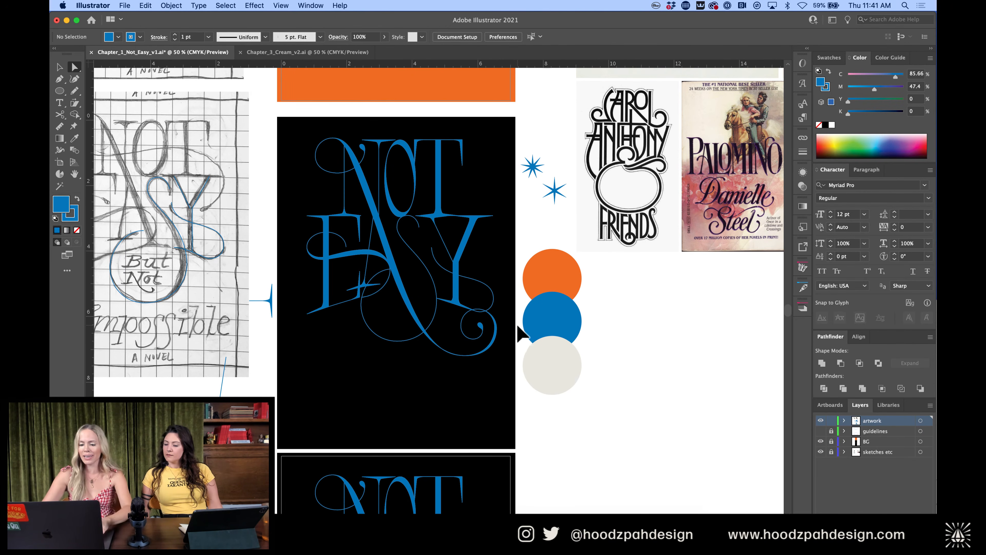
Isolate the NOT lettering's group, which contains the N's long swash tail and curl
{"action": "key", "text": "super+equal"}
{"action": "scroll", "coordinate": [516, 325], "scroll_direction": "up", "scroll_amount": 2}
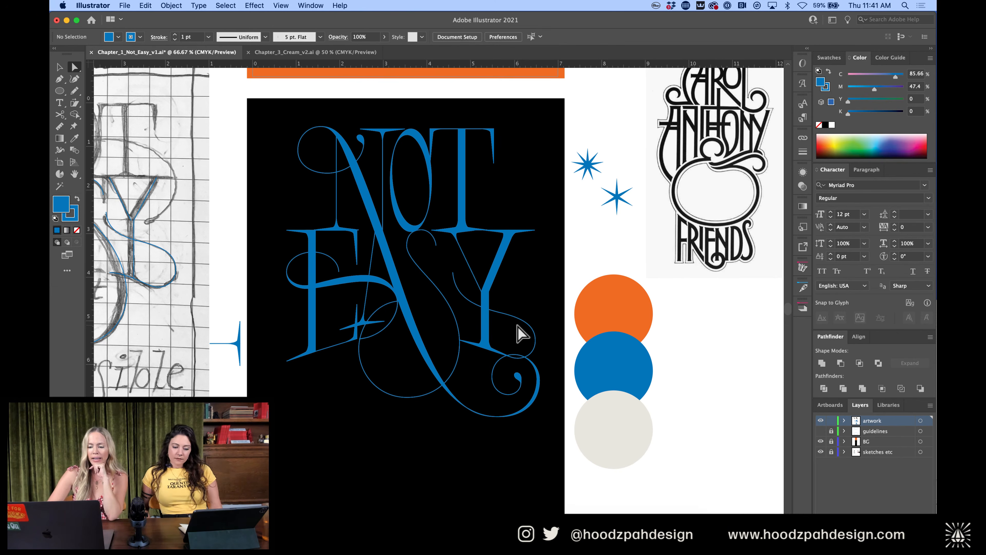
{"action": "key", "text": "v"}
{"action": "left_click", "coordinate": [501, 272]}
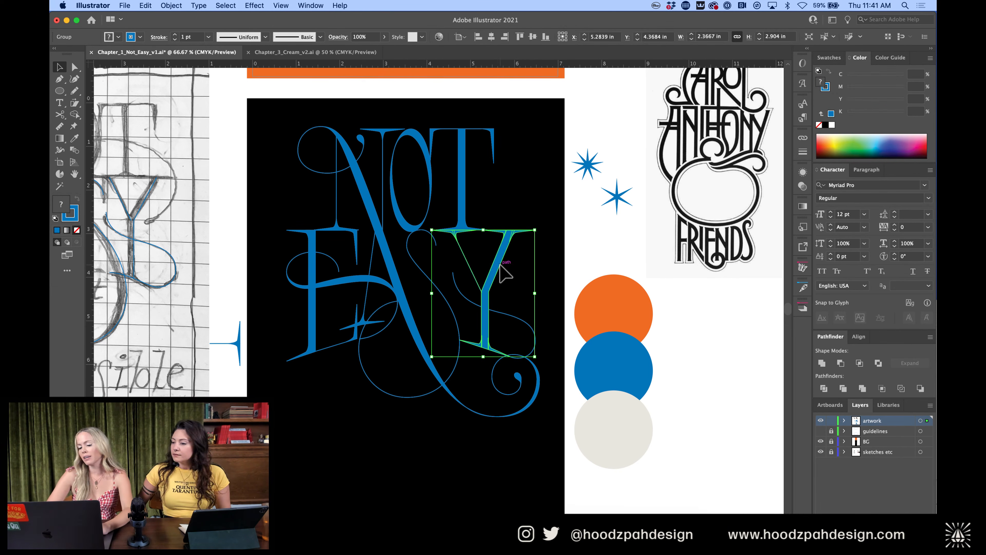
{"action": "left_click", "coordinate": [519, 210]}
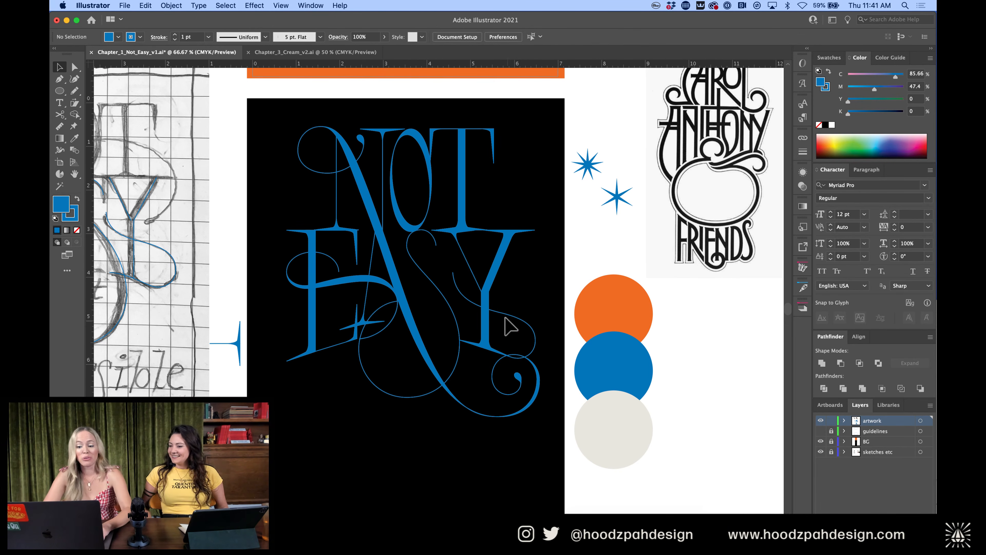
{"action": "double_click", "coordinate": [519, 389]}
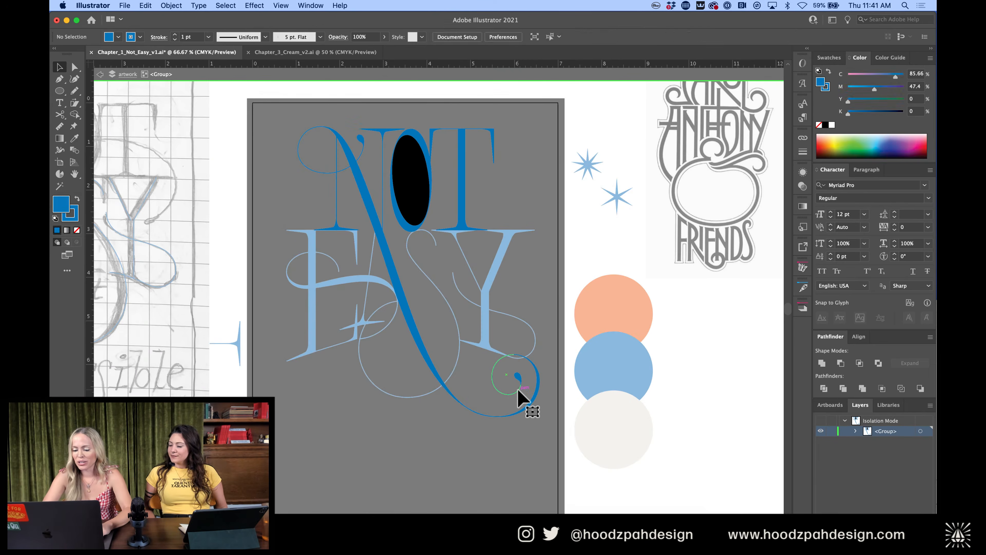
{"action": "left_click", "coordinate": [517, 390]}
Duplicate the N with its swash tail, placing the copy up and to the left so its curl overlaps the Y
{"action": "key", "text": "super+equal"}
{"action": "scroll", "coordinate": [518, 389], "scroll_direction": "right", "scroll_amount": 5}
{"action": "scroll", "coordinate": [517, 389], "scroll_direction": "down", "scroll_amount": 3}
{"action": "left_click", "coordinate": [469, 374]}
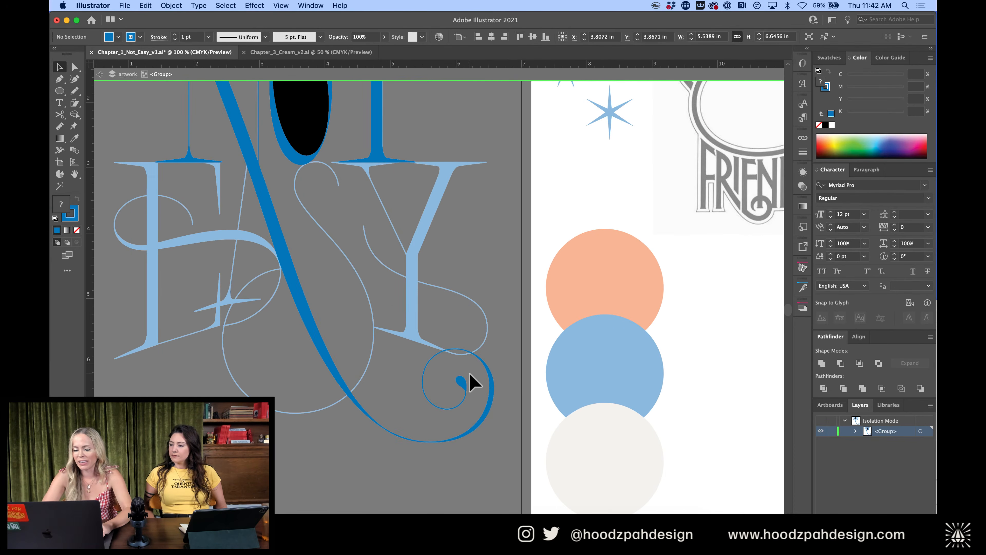
{"action": "left_click", "coordinate": [433, 442]}
{"action": "left_click", "coordinate": [474, 381]}
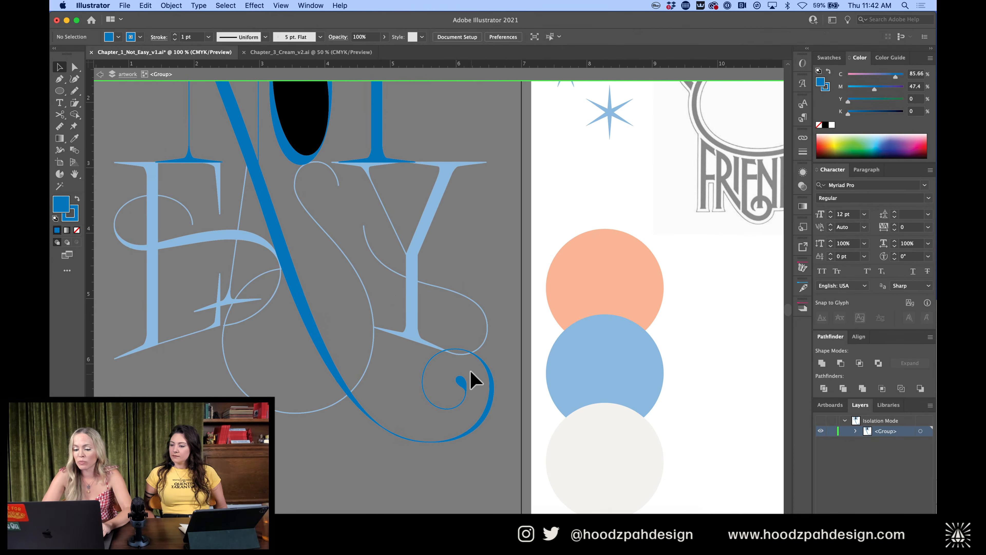
{"action": "left_click", "coordinate": [465, 400]}
{"action": "left_click_drag", "start_coordinate": [463, 384], "coordinate": [398, 232]}
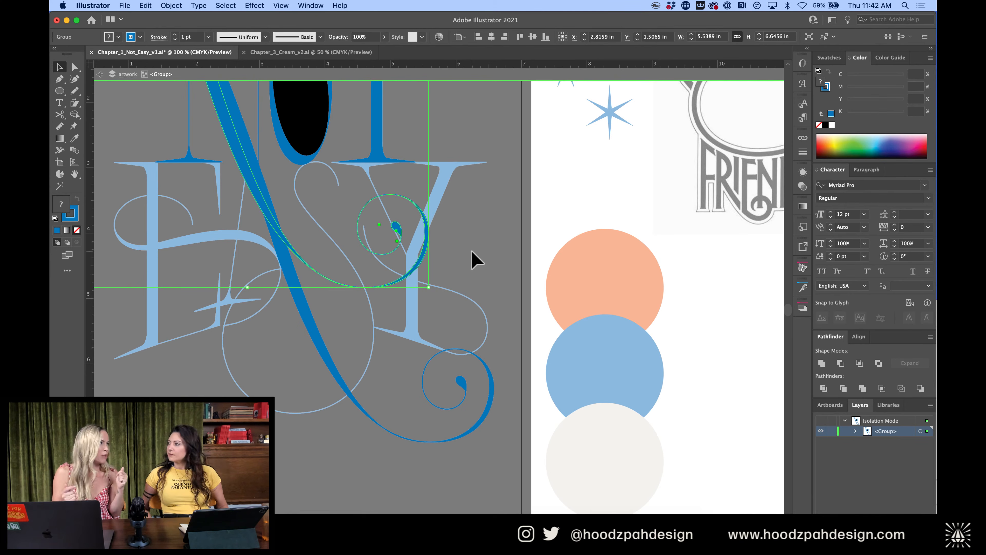
Compare the cover lettering with and without the duplicated N by undoing and redoing the copy
{"action": "scroll", "coordinate": [475, 259], "scroll_direction": "up", "scroll_amount": 6}
{"action": "scroll", "coordinate": [474, 259], "scroll_direction": "left", "scroll_amount": 5}
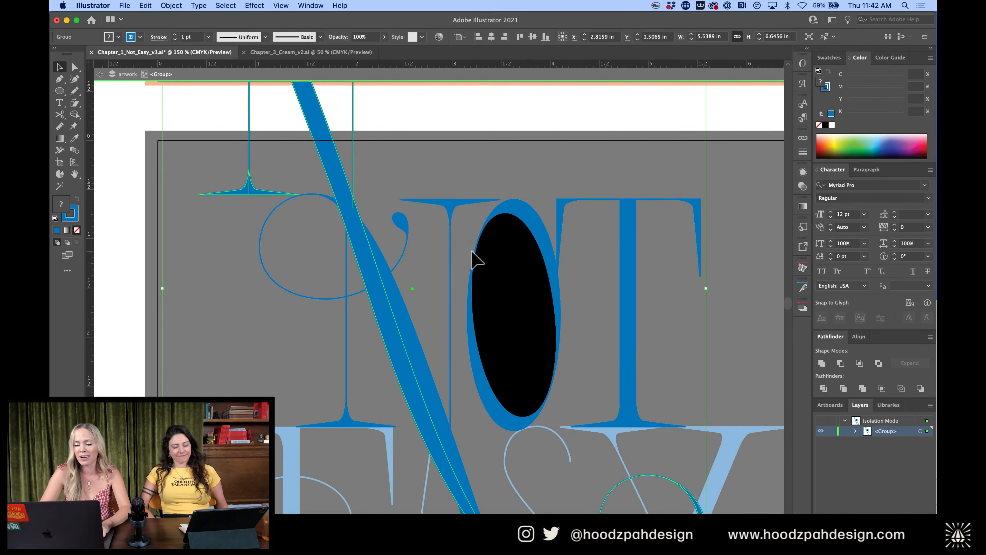
{"action": "key", "text": "super+minus"}
{"action": "key", "text": "super+minus"}
{"action": "key", "text": "super+z"}
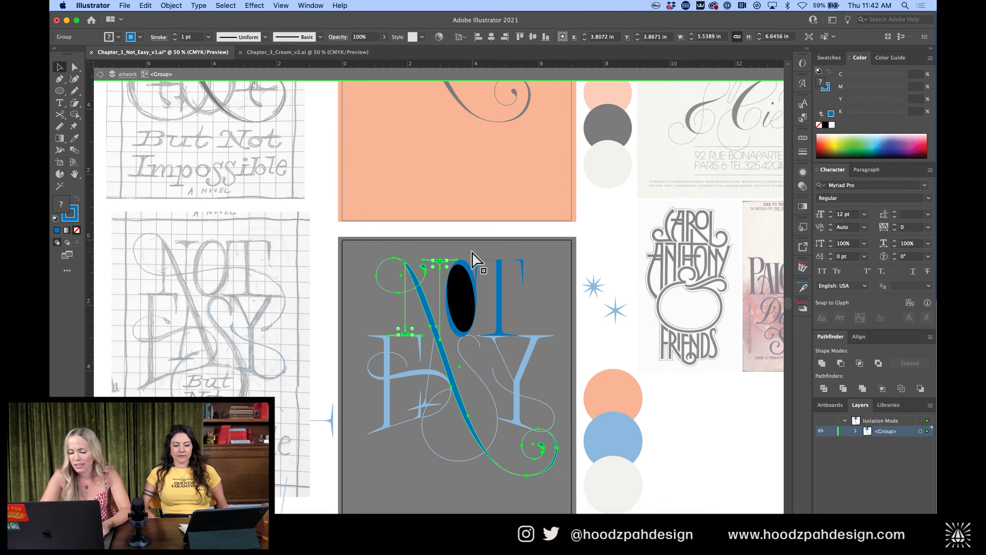
{"action": "key", "text": "super+shift+z"}
Erase a section of the duplicate N's tail to separate the end curl from the thick diagonal
{"action": "key", "text": "super+equal"}
{"action": "scroll", "coordinate": [474, 259], "scroll_direction": "down", "scroll_amount": 4}
{"action": "scroll", "coordinate": [475, 260], "scroll_direction": "right", "scroll_amount": 4}
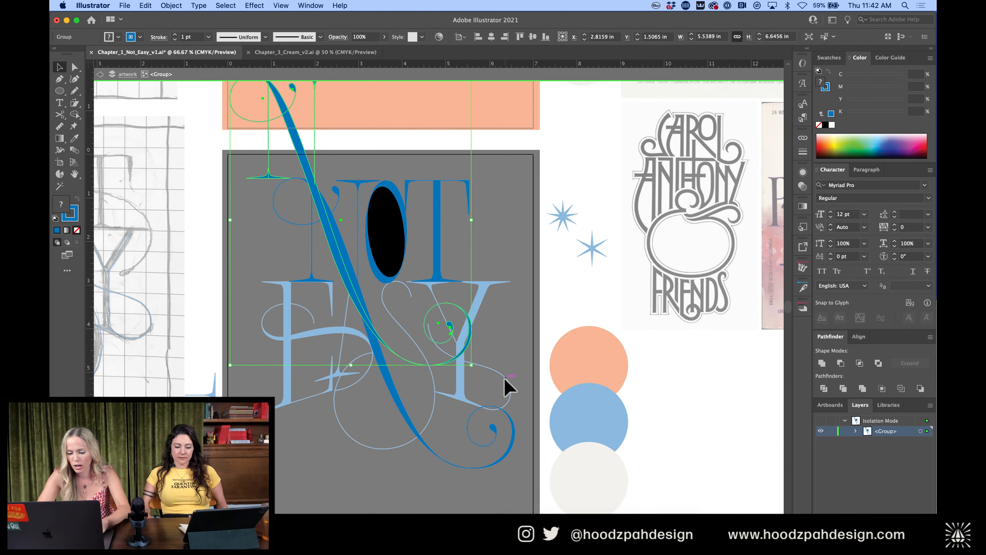
{"action": "key", "text": "shift+e"}
{"action": "left_click", "coordinate": [429, 362]}
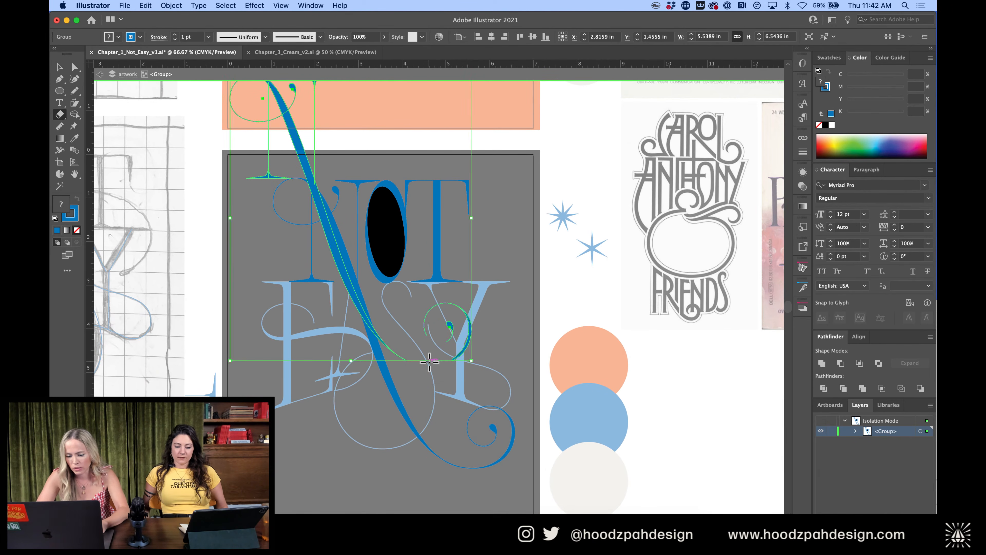
{"action": "key", "text": "super+z"}
{"action": "key", "text": "super+z"}
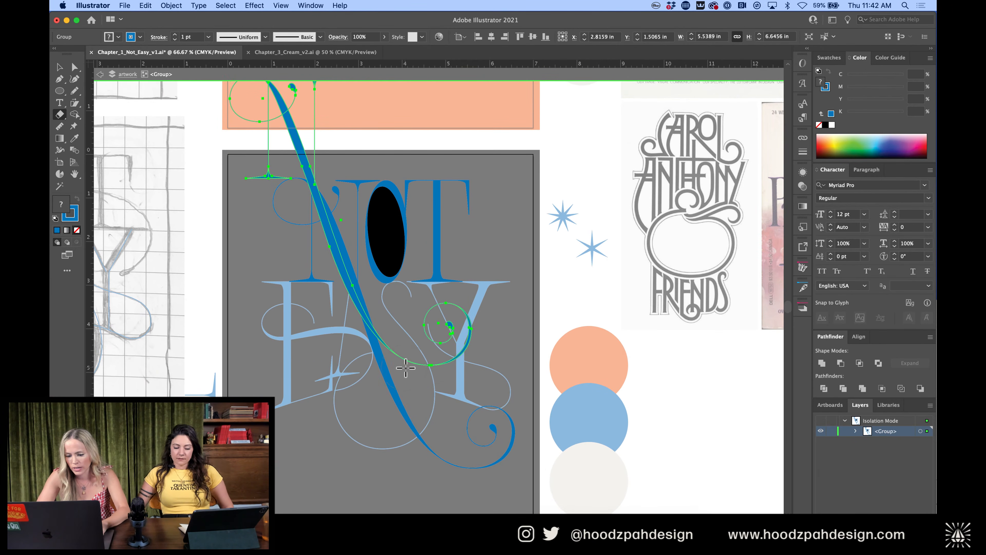
{"action": "key", "text": "v"}
{"action": "scroll", "coordinate": [392, 192], "scroll_direction": "up", "scroll_amount": 3}
{"action": "scroll", "coordinate": [392, 191], "scroll_direction": "left", "scroll_amount": 3}
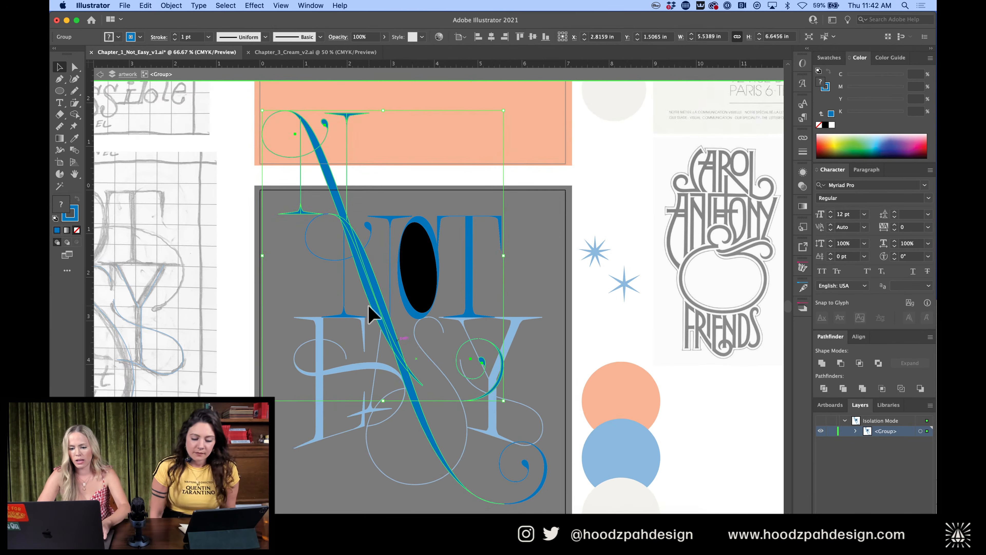
Isolate the duplicate N, delete everything except its separated curl, and leave the group
{"action": "left_click", "coordinate": [380, 161]}
{"action": "left_click", "coordinate": [376, 265]}
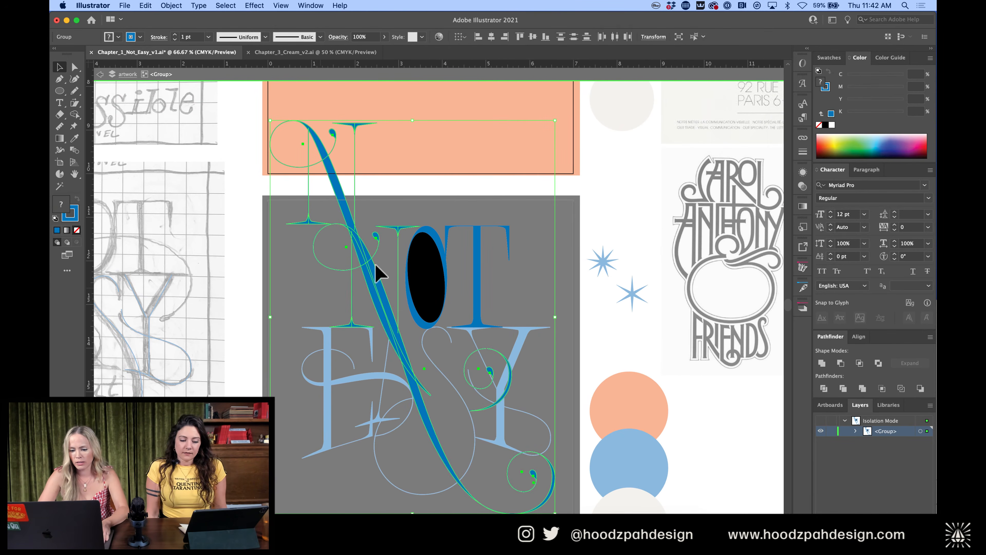
{"action": "left_click", "coordinate": [396, 232], "text": "shift"}
{"action": "key", "text": "Delete"}
{"action": "key", "text": "super+z"}
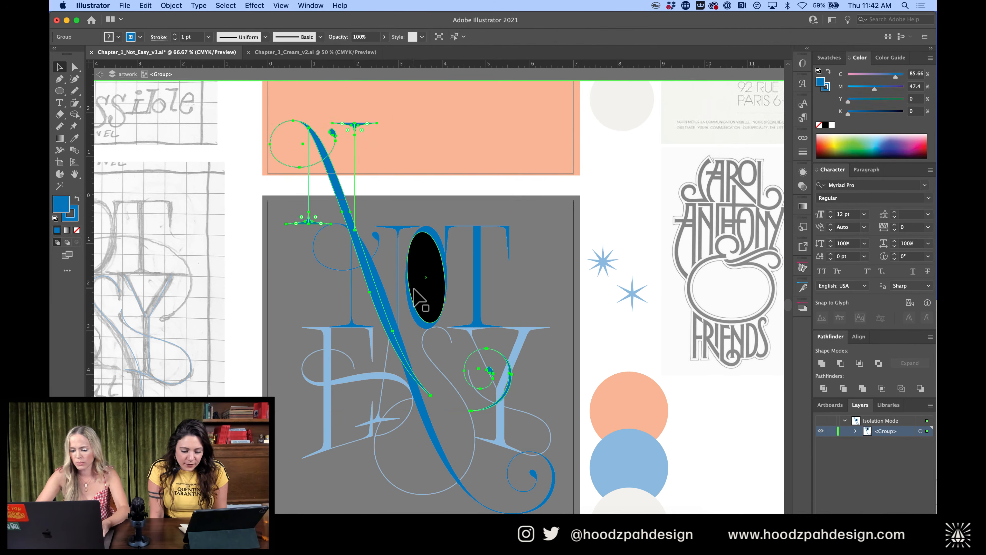
{"action": "double_click", "coordinate": [506, 366]}
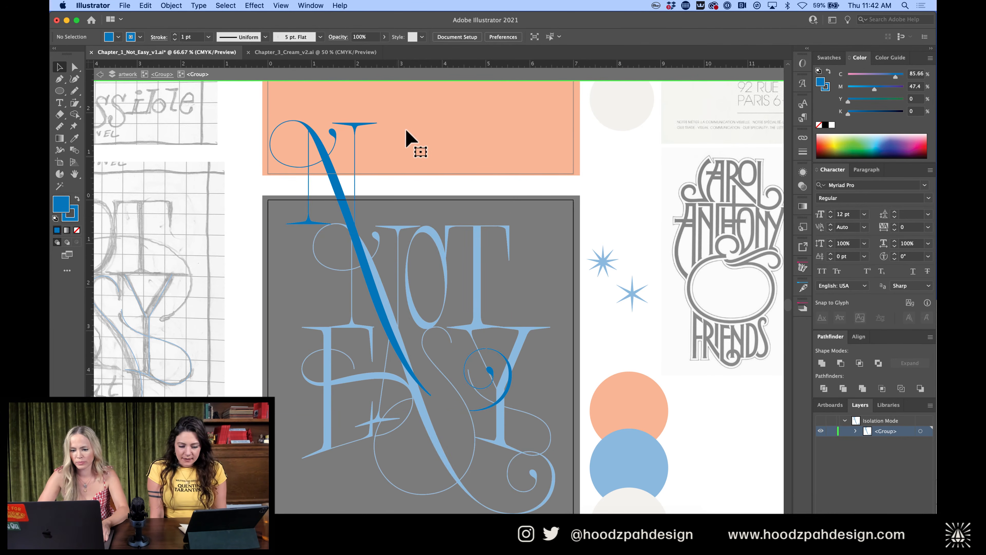
{"action": "double_click", "coordinate": [534, 387]}
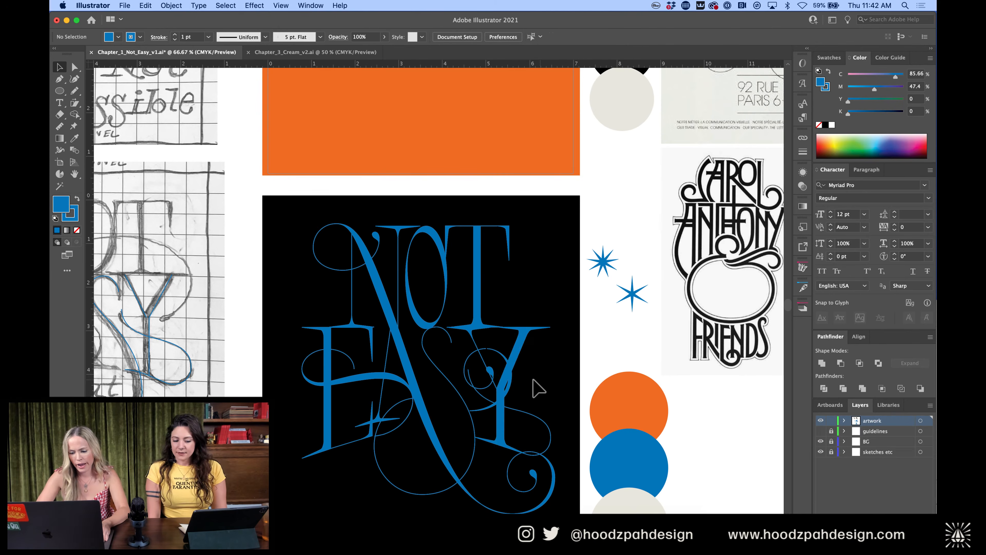
Isolate the NOT group and move the loose curl up and left, between the S and the Y's thick arm
{"action": "left_click", "coordinate": [549, 404]}
{"action": "double_click", "coordinate": [549, 404]}
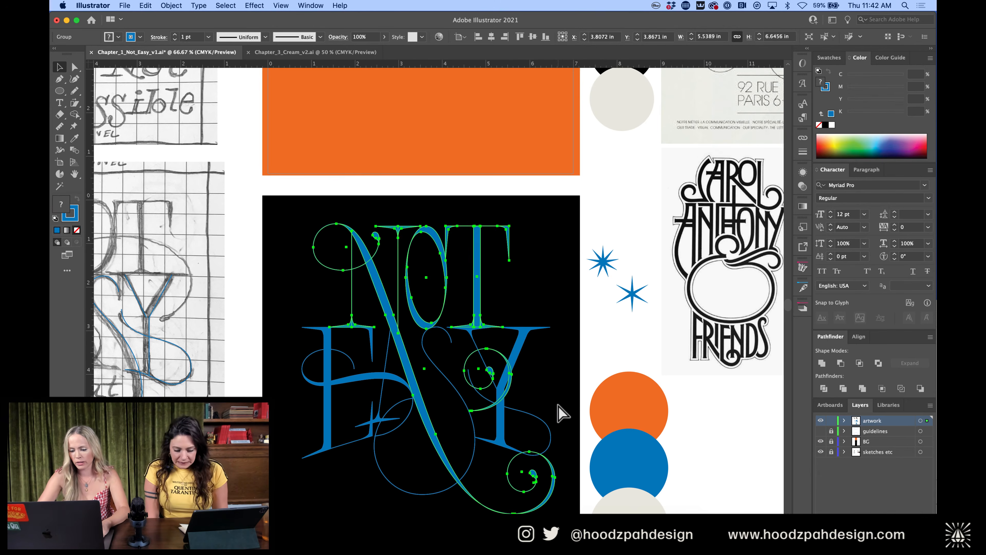
{"action": "key", "text": "super+1"}
{"action": "left_click", "coordinate": [548, 310]}
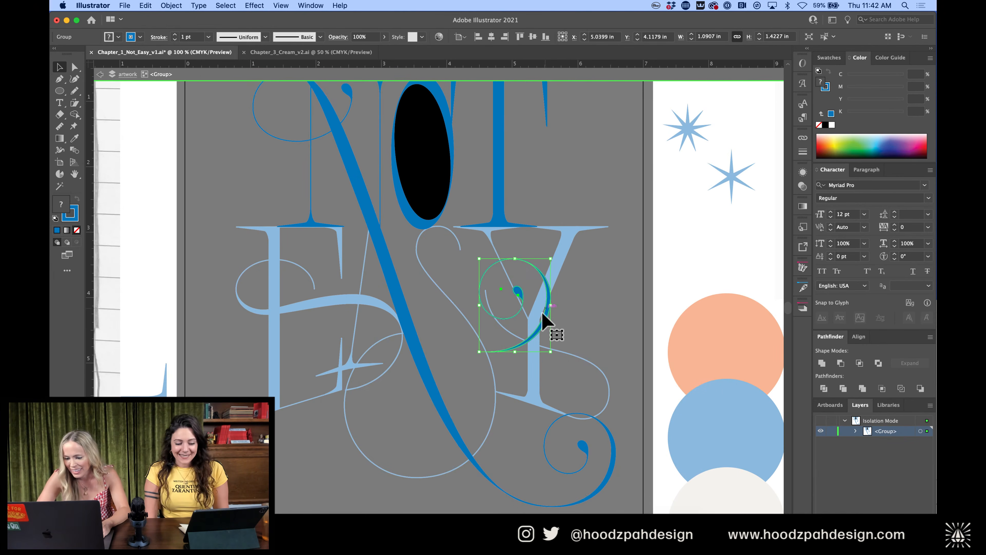
{"action": "left_click_drag", "start_coordinate": [548, 320], "coordinate": [526, 304]}
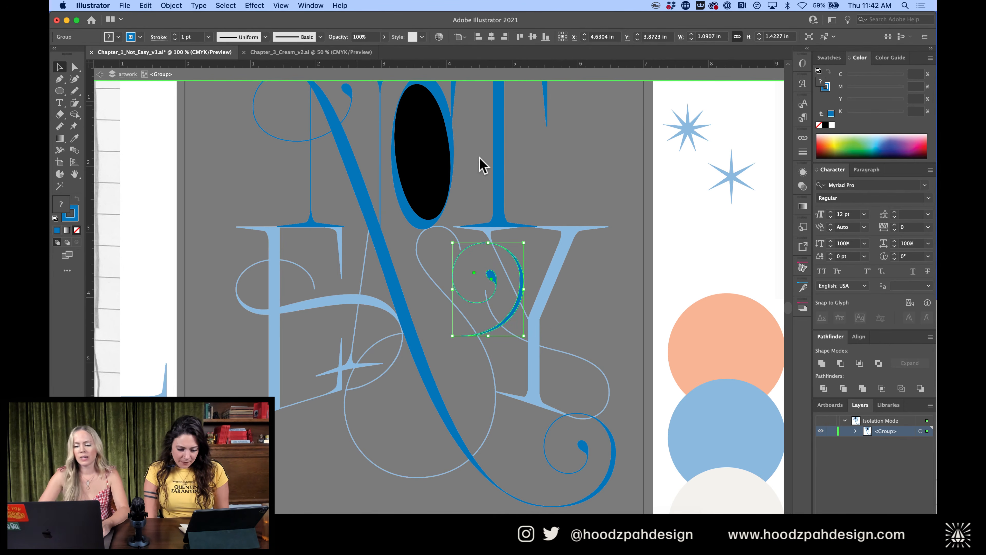
Reflect the loose curl across the horizontal axis and place it to the right of the Y's thick arm
{"action": "left_click", "coordinate": [171, 5]}
{"action": "mouse_move", "coordinate": [183, 17]}
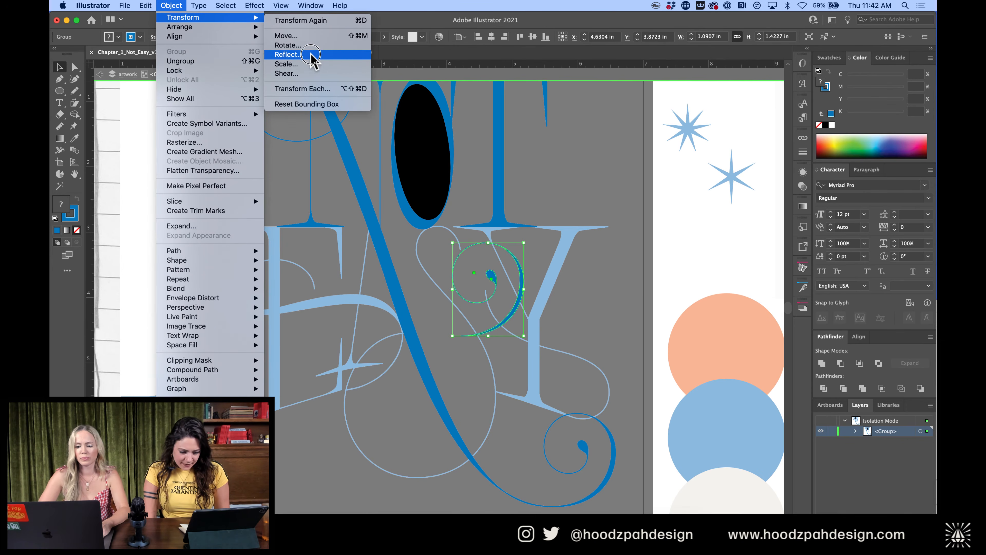
{"action": "left_click", "coordinate": [289, 55]}
{"action": "left_click", "coordinate": [194, 211]}
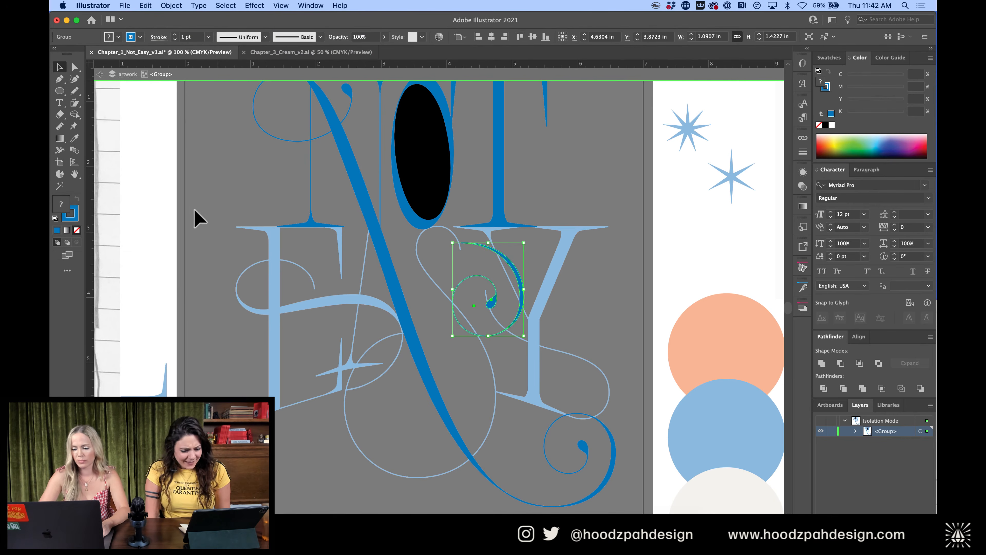
{"action": "left_click_drag", "start_coordinate": [516, 272], "coordinate": [607, 289]}
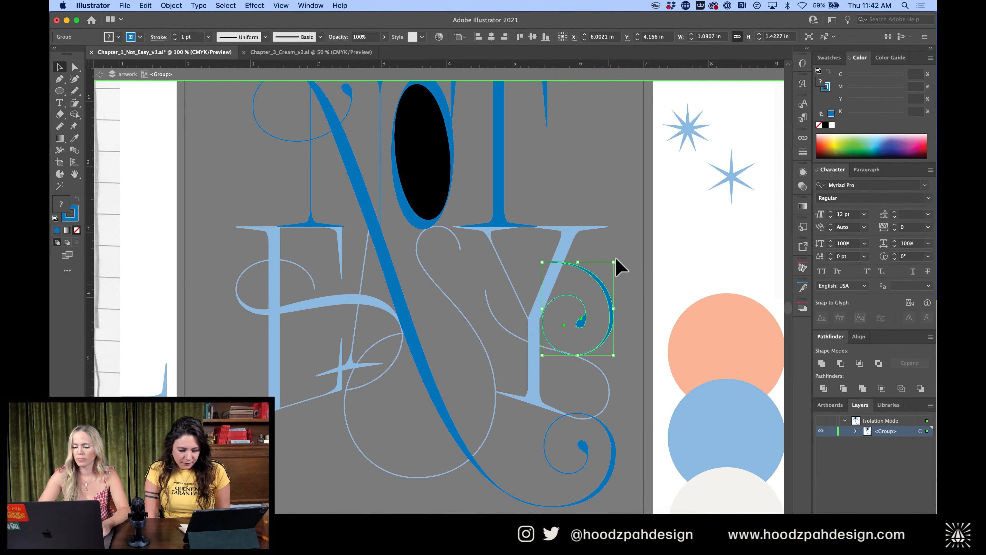
Leave the NOT group and examine the flipped curl's fit beside the Y
{"action": "left_click", "coordinate": [622, 251]}
{"action": "double_click", "coordinate": [623, 249]}
{"action": "key", "text": "super+equal"}
{"action": "key", "text": "super+minus"}
{"action": "key", "text": "super+minus"}
{"action": "key", "text": "super+minus"}
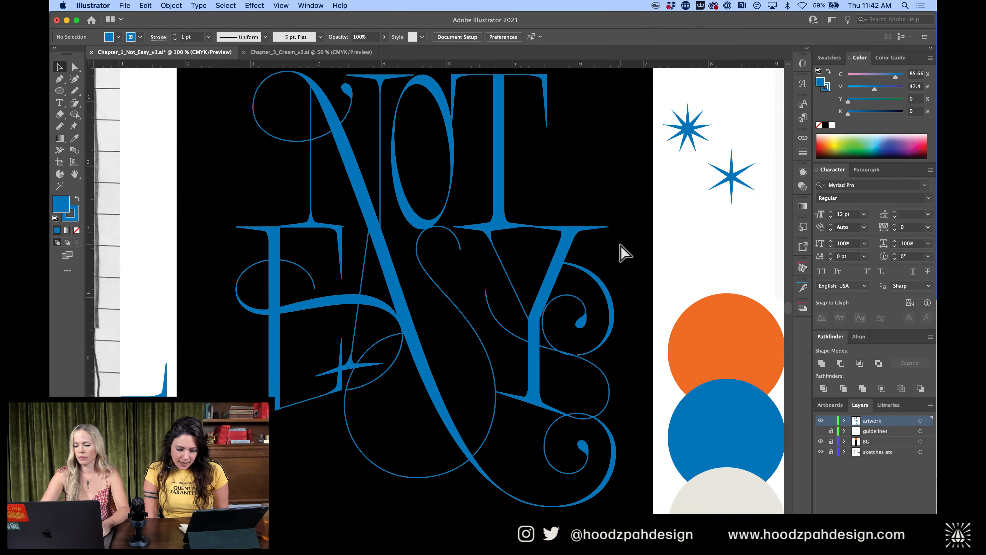
{"action": "key", "text": "super+equal"}
{"action": "key", "text": "super+equal"}
{"action": "key", "text": "super+equal"}
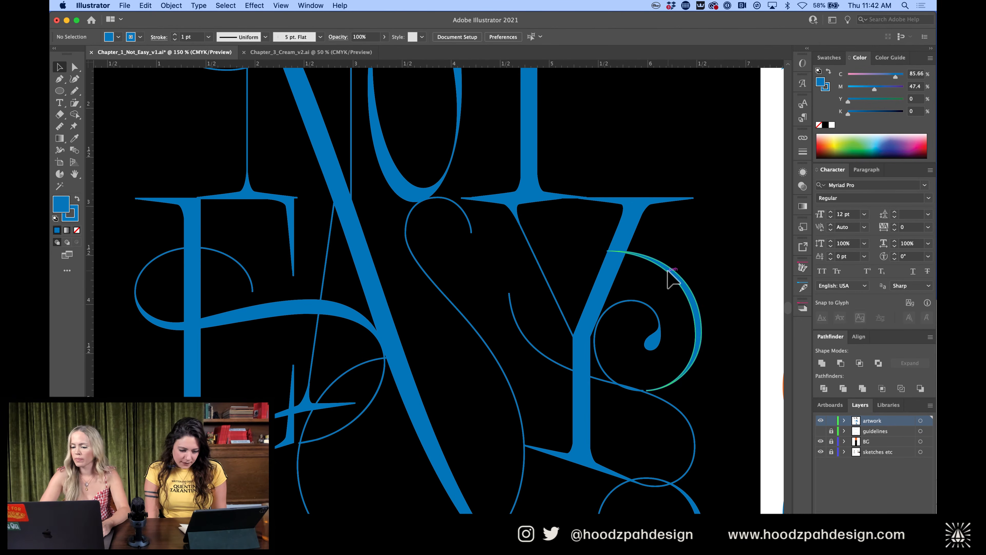
Isolate the NOT group, shift the flipped curl up and left across the Y's junction, and leave the group
{"action": "left_click", "coordinate": [676, 273]}
{"action": "double_click", "coordinate": [675, 286]}
{"action": "left_click_drag", "start_coordinate": [675, 286], "coordinate": [619, 265]}
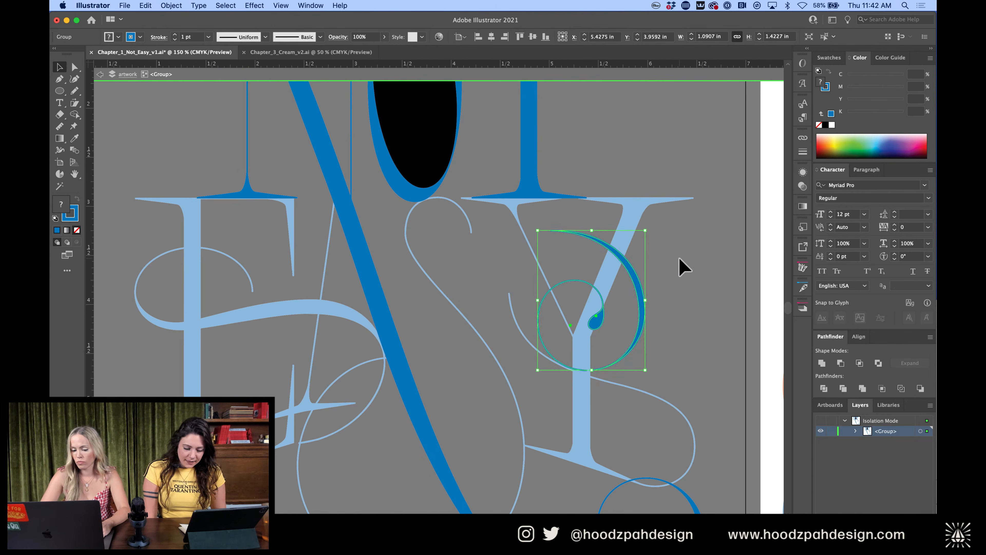
{"action": "double_click", "coordinate": [395, 421]}
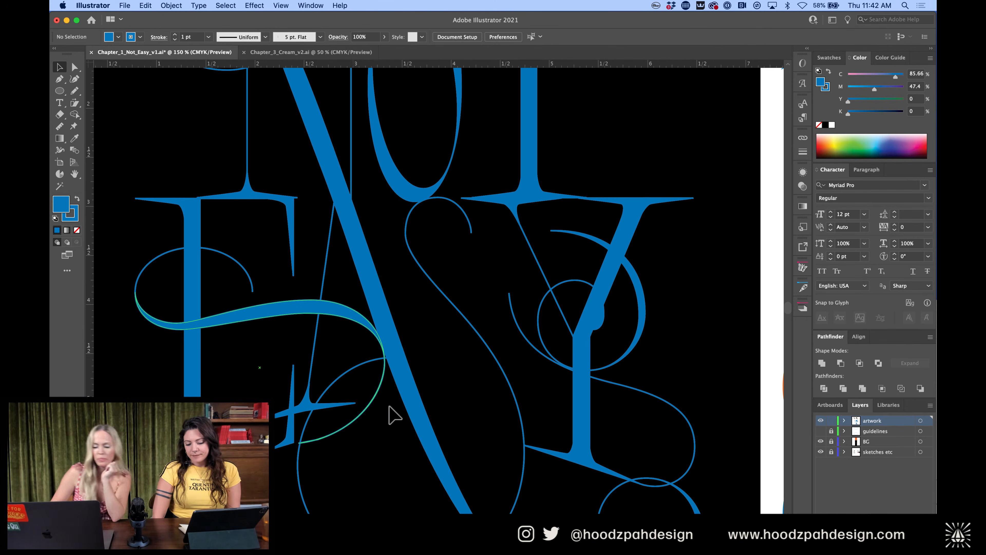
Cut the E's crossbar swash at the anchor on the outermost point of its curve beside the thick diagonal
{"action": "key", "text": "super+equal"}
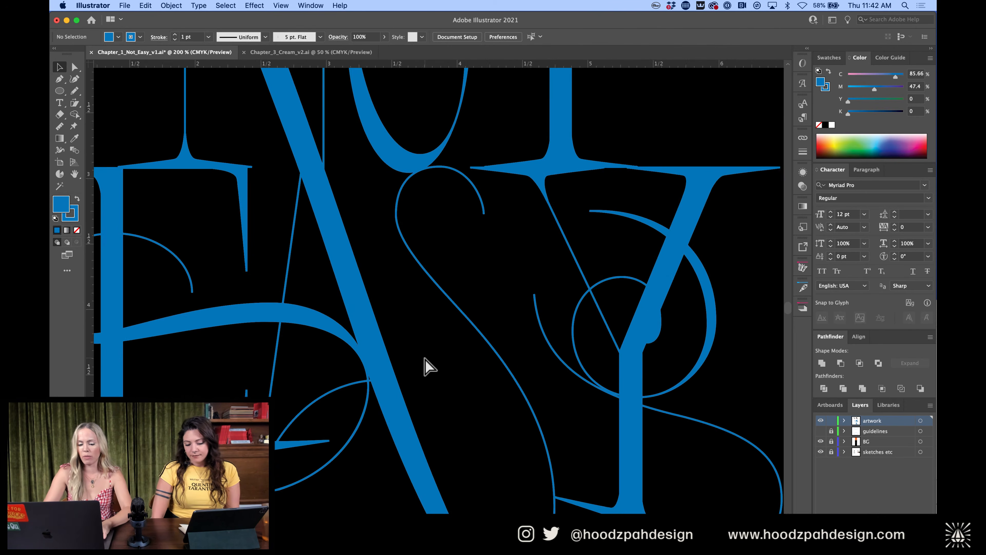
{"action": "left_click", "coordinate": [326, 329]}
{"action": "scroll", "coordinate": [373, 373], "scroll_direction": "down", "scroll_amount": 3}
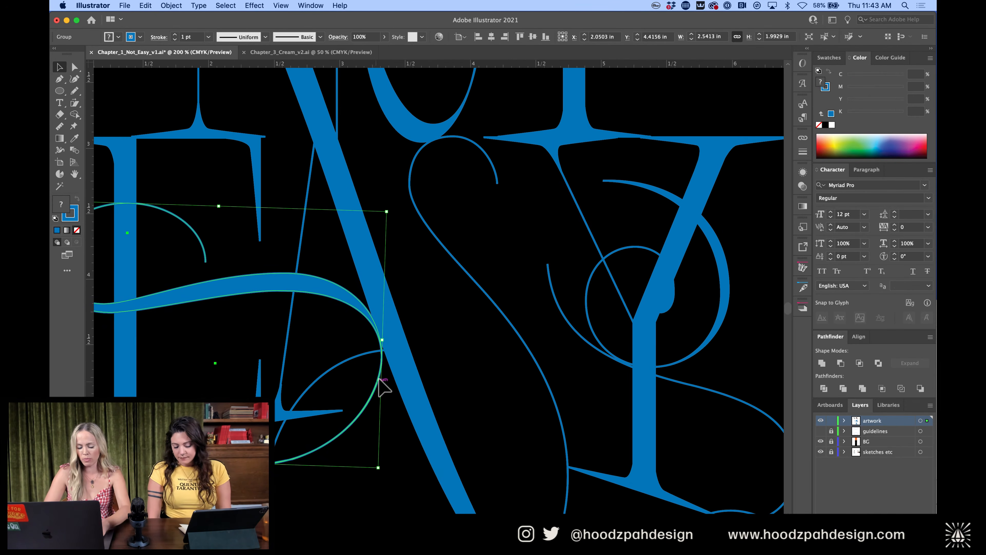
{"action": "key", "text": "c"}
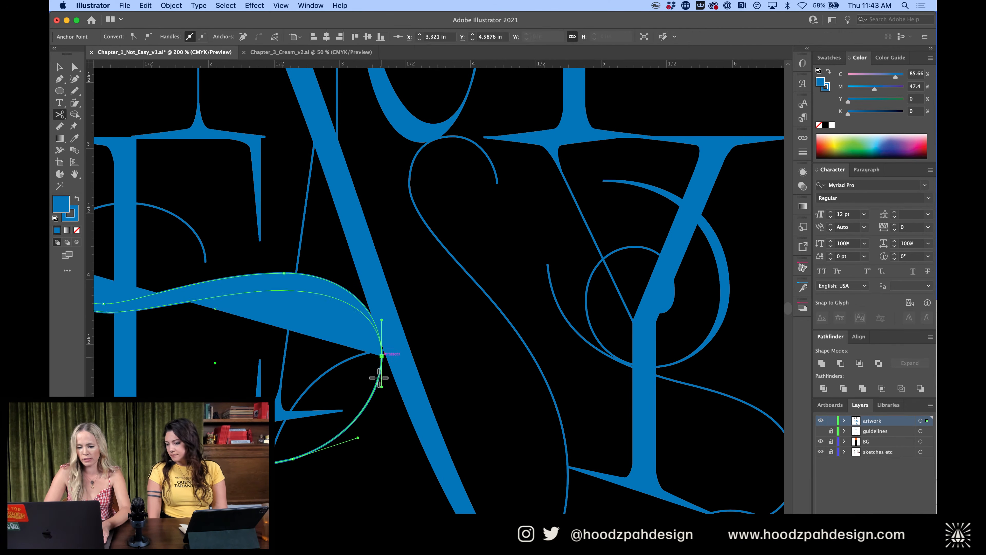
{"action": "key", "text": "a"}
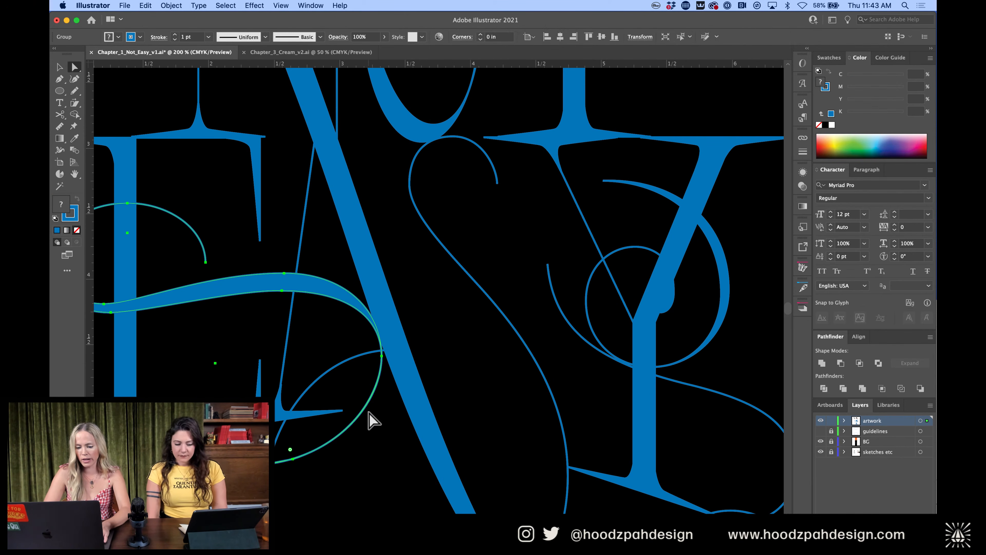
{"action": "key", "text": "c"}
{"action": "left_click", "coordinate": [381, 355]}
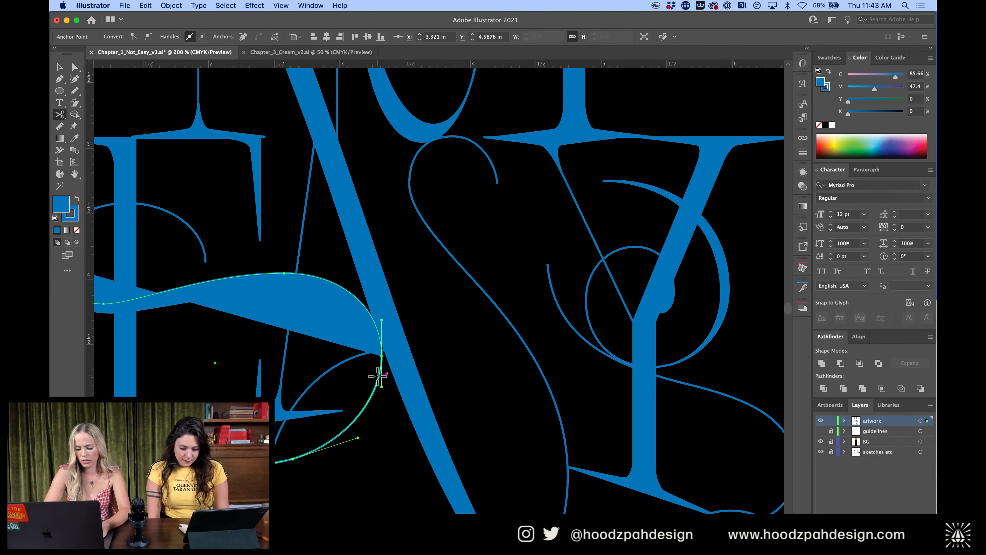
Try to pull the crossbar swash's cut end anchor sideways onto the thick diagonal
{"action": "key", "text": "a"}
{"action": "key", "text": "shift+Right"}
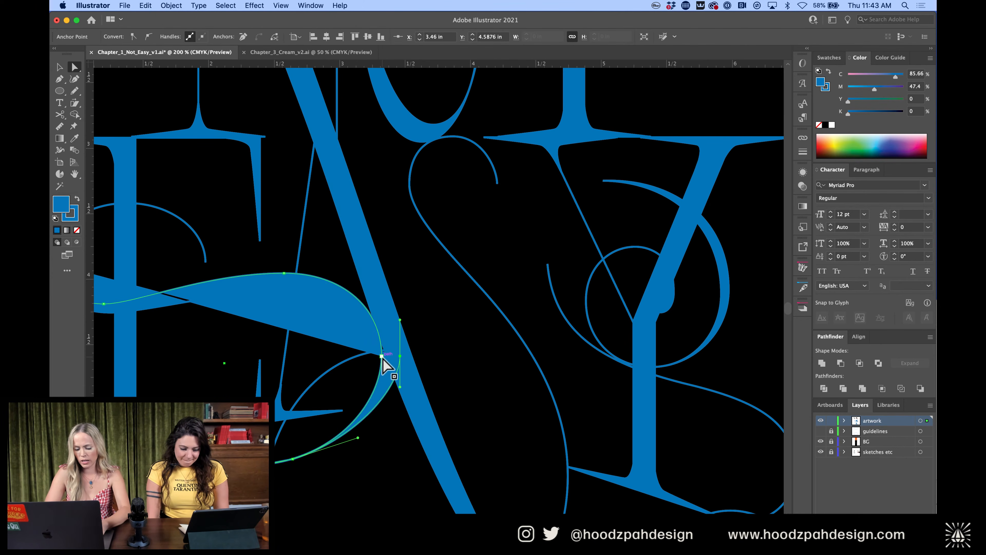
{"action": "mouse_move", "coordinate": [382, 355]}
{"action": "left_mouse_down"}
{"action": "mouse_move", "coordinate": [388, 365]}
{"action": "mouse_move", "coordinate": [399, 356]}
{"action": "left_mouse_up"}
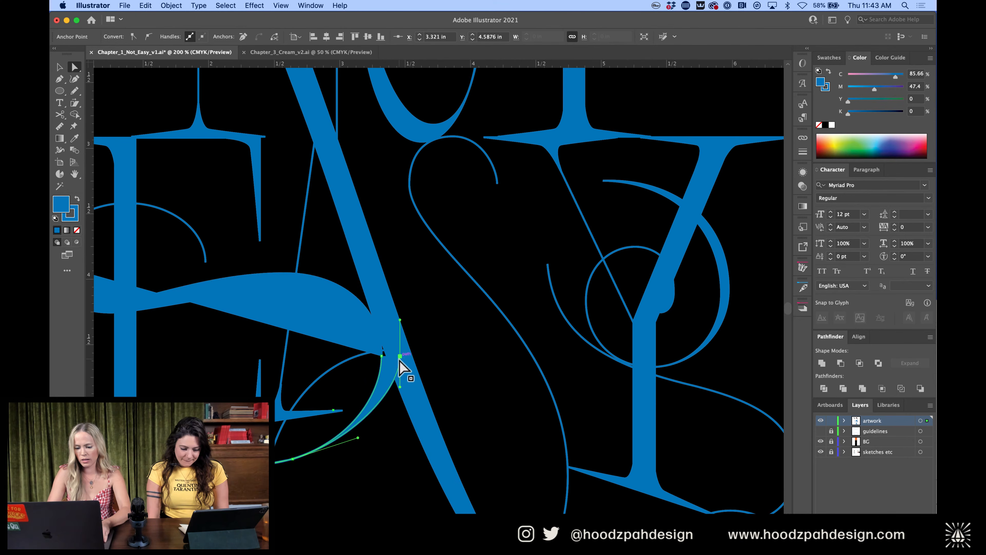
Delete the lower curve piece that the cut separated from the E's crossbar swash
{"action": "key", "text": "v"}
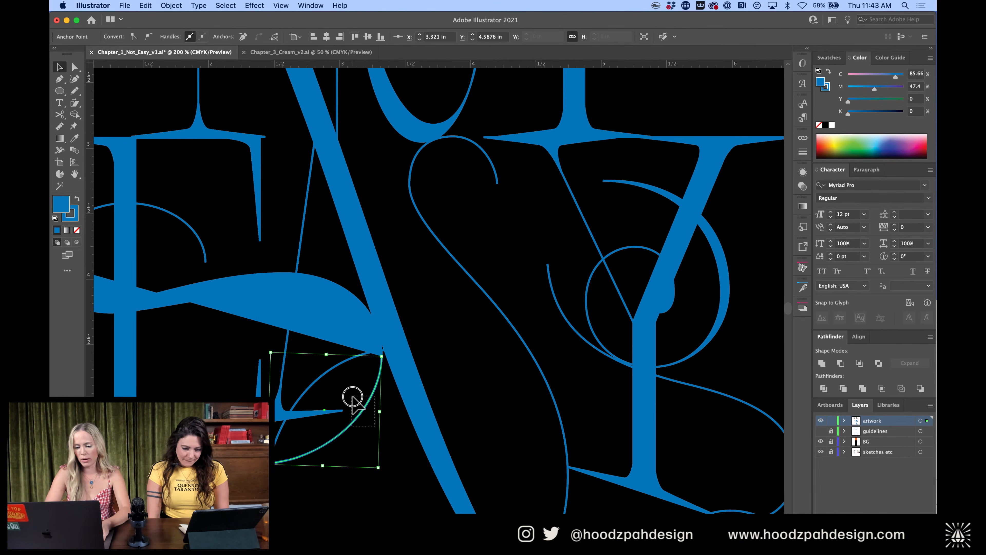
{"action": "key", "text": "Delete"}
{"action": "mouse_move", "coordinate": [352, 397]}
{"action": "left_mouse_down"}
{"action": "mouse_move", "coordinate": [378, 405]}
{"action": "mouse_move", "coordinate": [360, 389]}
{"action": "left_mouse_up"}
{"action": "key", "text": "super+z"}
{"action": "key", "text": "a"}
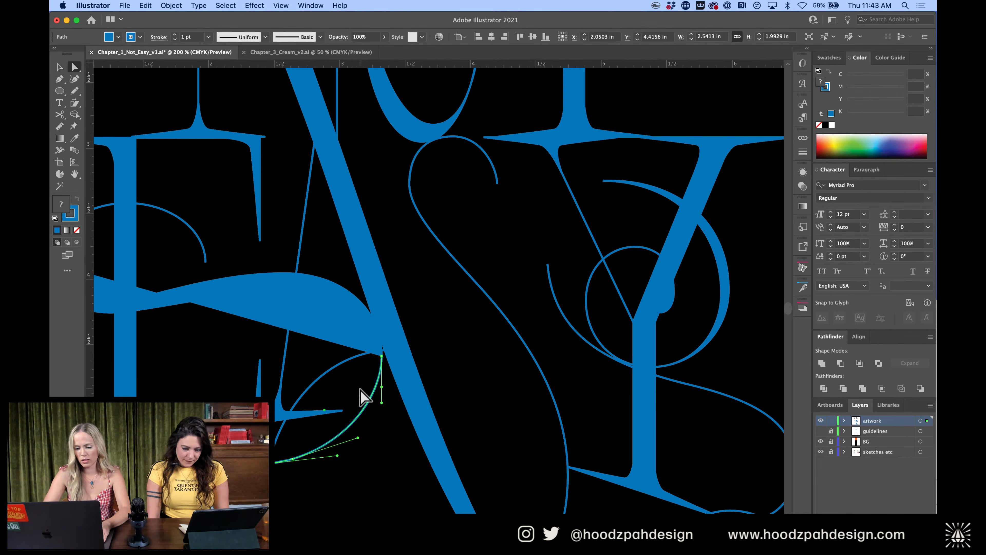
{"action": "key", "text": "Delete"}
{"action": "key", "text": "super+minus"}
{"action": "key", "text": "super+minus"}
{"action": "key", "text": "v"}
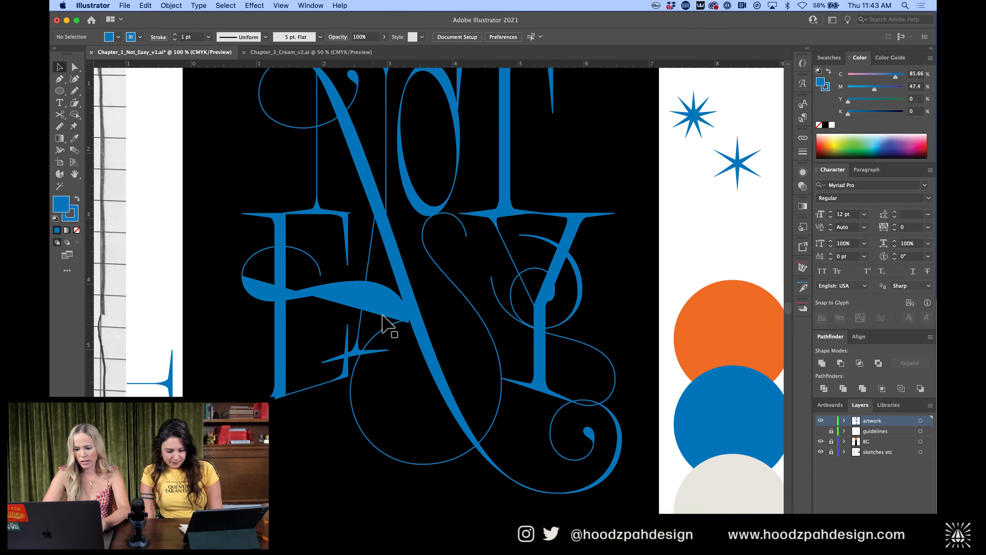
Isolate the crossbar swash's group, close the trimmed shape's open end beside the thick diagonal, and leave the group
{"action": "left_click", "coordinate": [383, 315]}
{"action": "double_click", "coordinate": [388, 303]}
{"action": "key", "text": "a"}
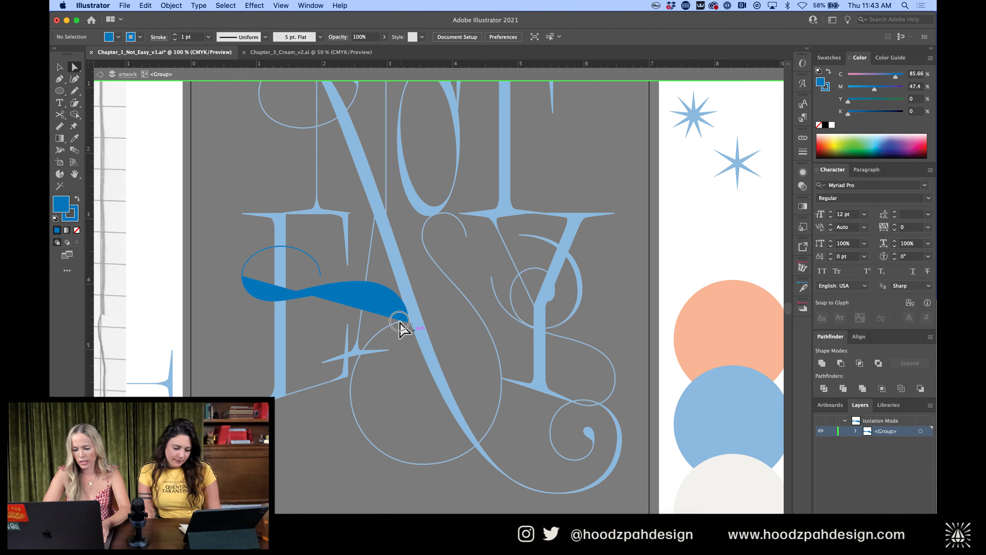
{"action": "left_click", "coordinate": [399, 321]}
{"action": "key", "text": "super+plus"}
{"action": "key", "text": "super+plus"}
{"action": "key", "text": "super+plus"}
{"action": "key", "text": "super+plus"}
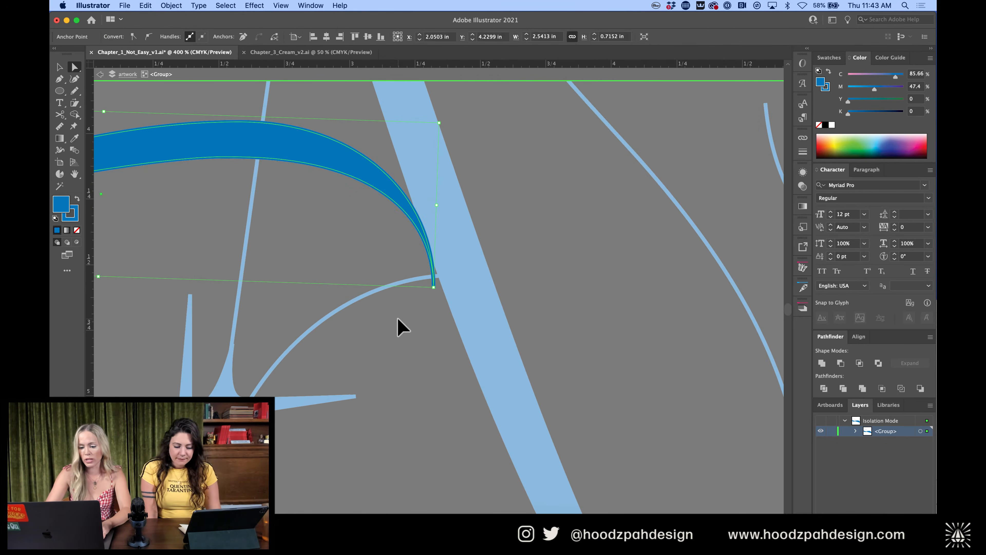
{"action": "key", "text": "super+minus"}
{"action": "key", "text": "super+minus"}
{"action": "key", "text": "super+minus"}
{"action": "key", "text": "super+minus"}
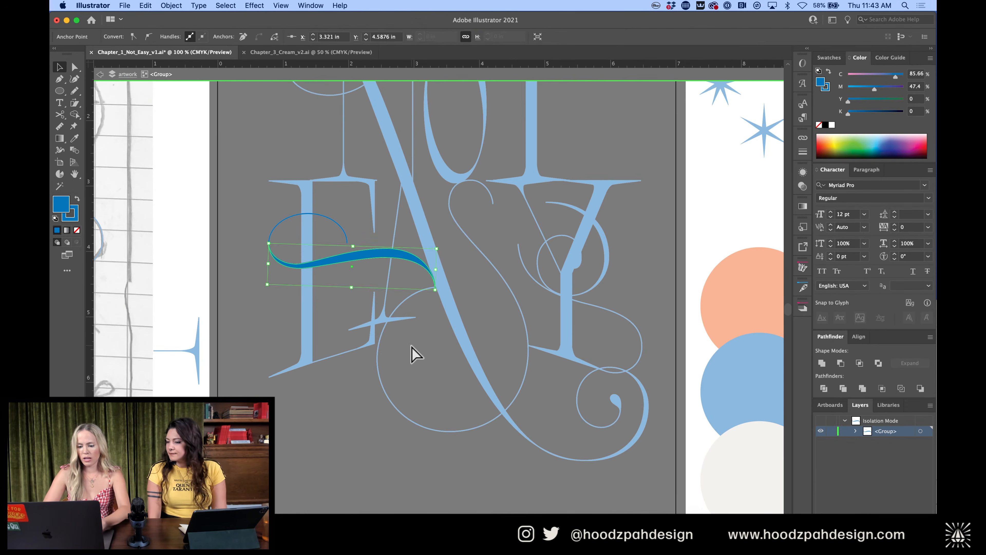
{"action": "key", "text": "Escape"}
Rotate the crossbar swash and its curl slightly counterclockwise, then nudge them down across the E's stem
{"action": "key", "text": "super+minus"}
{"action": "key", "text": "super+minus"}
{"action": "key", "text": "super+plus"}
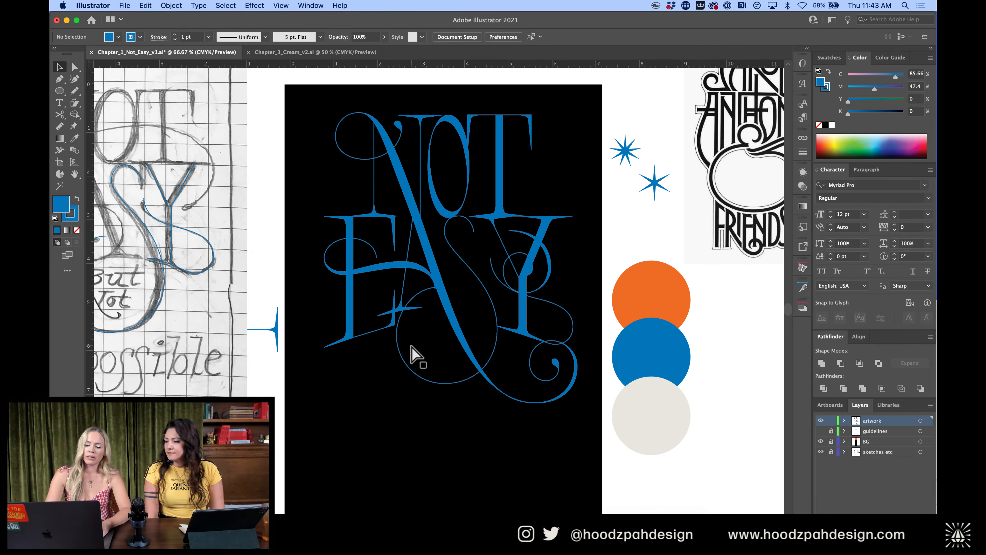
{"action": "key", "text": "super+plus"}
{"action": "key", "text": "super+plus"}
{"action": "key", "text": "a"}
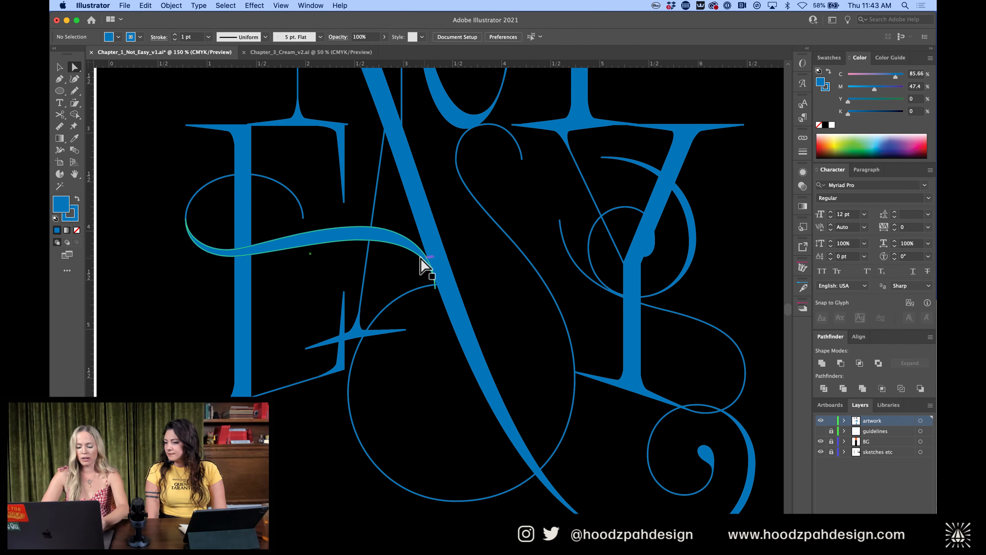
{"action": "key", "text": "v"}
{"action": "left_click", "coordinate": [411, 252]}
{"action": "left_click", "coordinate": [417, 169]}
{"action": "left_click", "coordinate": [291, 196]}
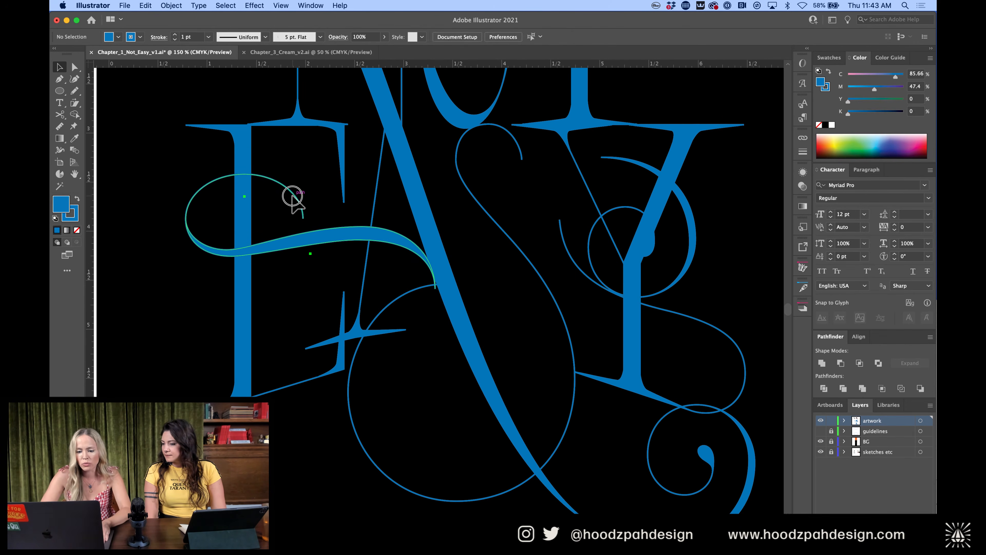
{"action": "left_click_drag", "start_coordinate": [443, 181], "coordinate": [438, 163]}
{"action": "key", "text": "Down"}
{"action": "key", "text": "Down"}
{"action": "key", "text": "Down"}
{"action": "key", "text": "Down"}
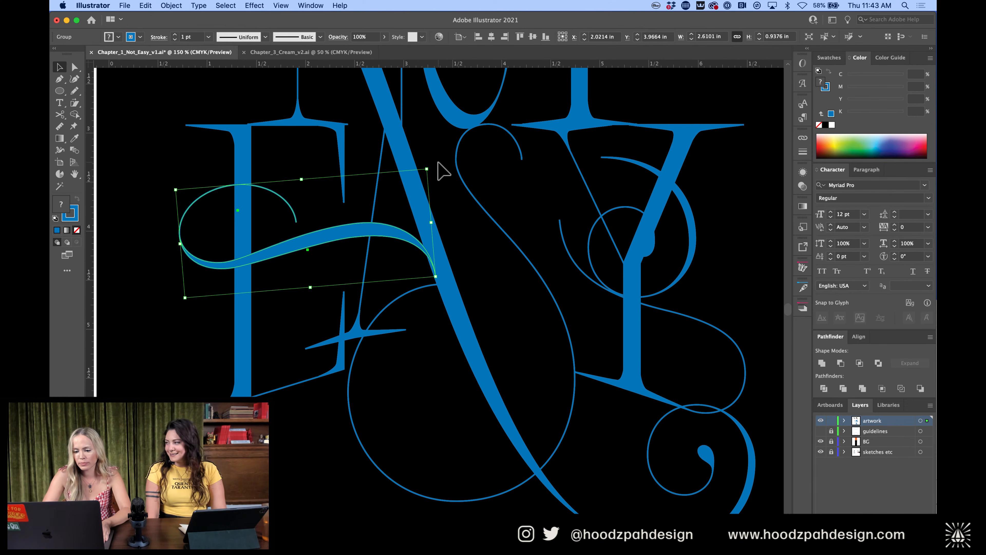
Examine the reshaped crossbar swash within the full lettering and compare it with the pencil sketch
{"action": "key", "text": "super+minus"}
{"action": "key", "text": "super+minus"}
{"action": "key", "text": "super+minus"}
{"action": "key", "text": "super+minus"}
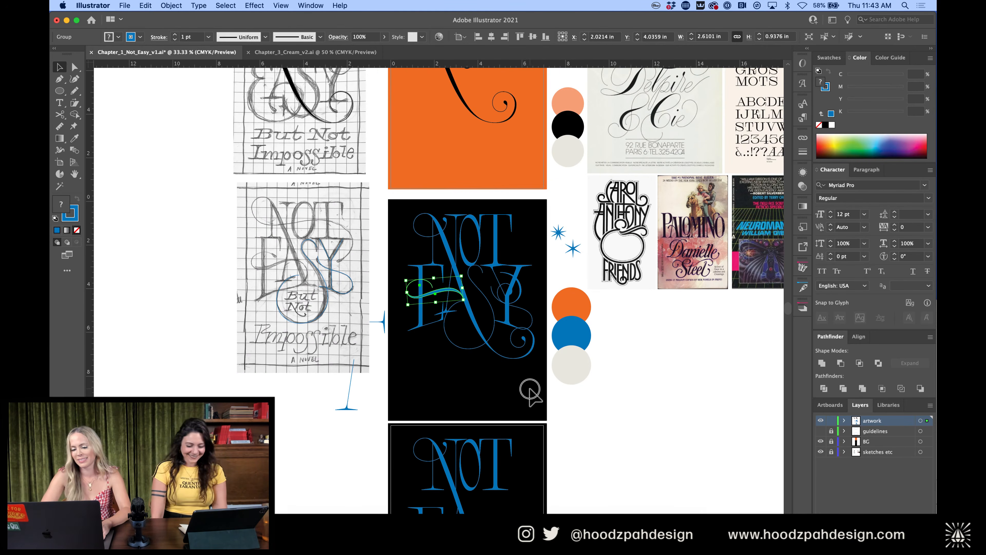
{"action": "left_click", "coordinate": [530, 390]}
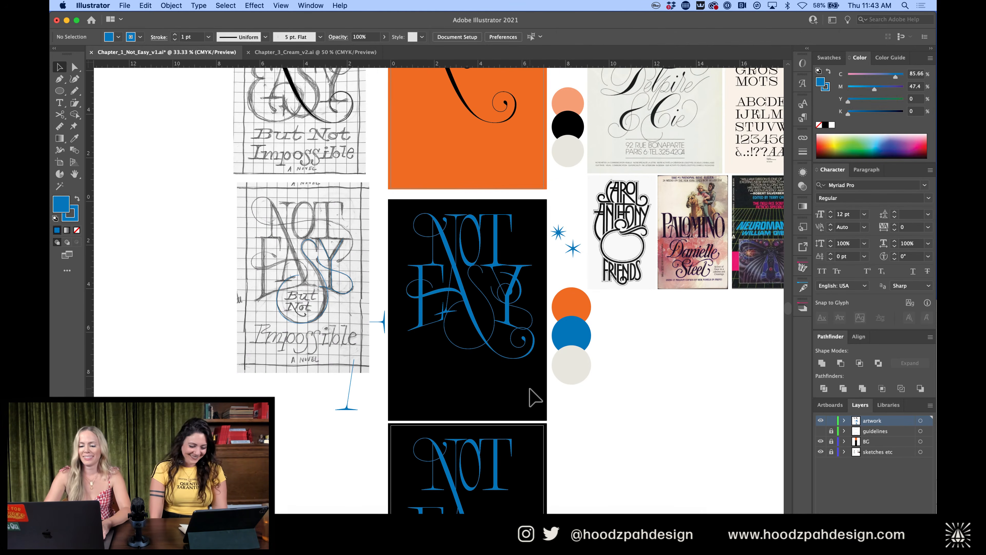
{"action": "key", "text": "super+equal"}
{"action": "key", "text": "super+equal"}
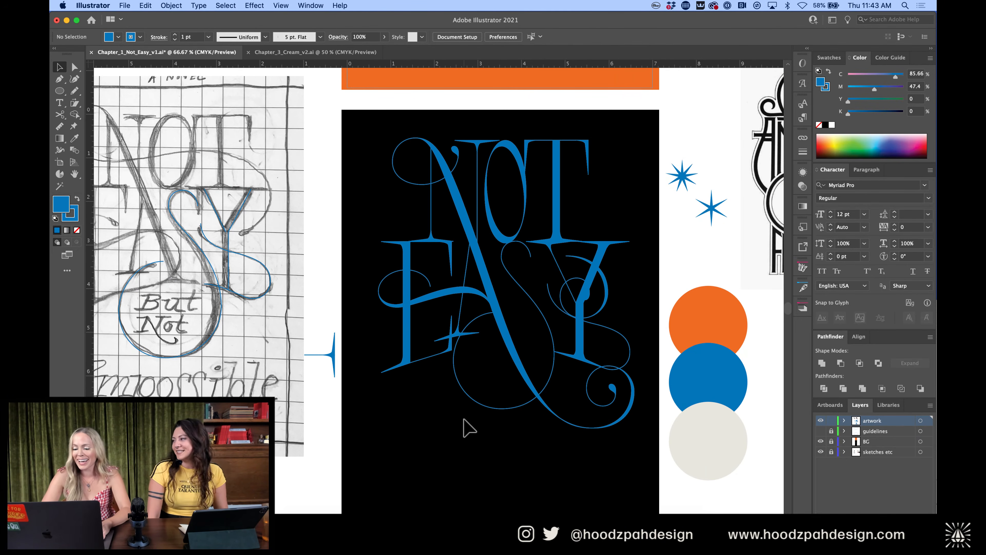
{"action": "key", "text": "super+equal"}
{"action": "scroll", "coordinate": [469, 429], "scroll_direction": "right", "scroll_amount": 2}
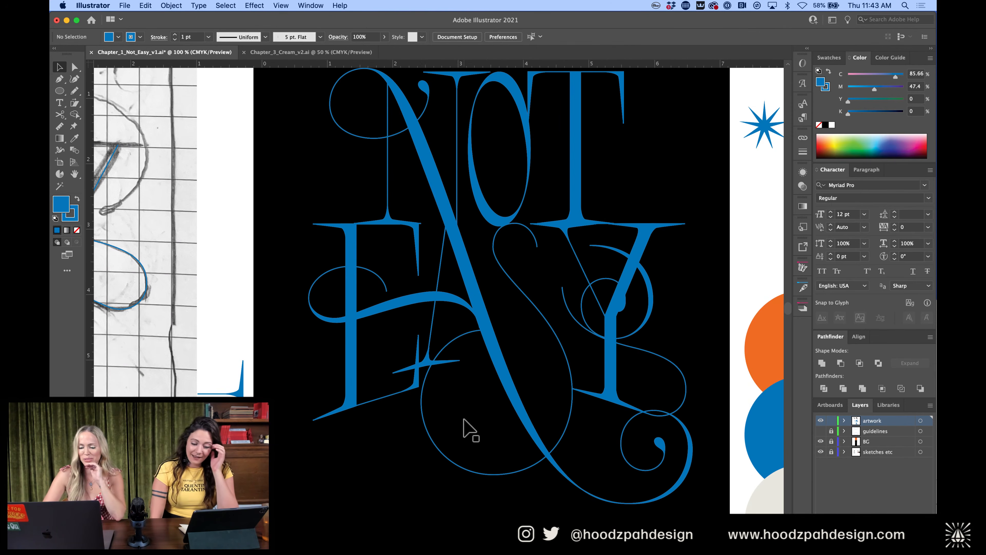
{"action": "key", "text": "super+minus"}
{"action": "key", "text": "super+minus"}
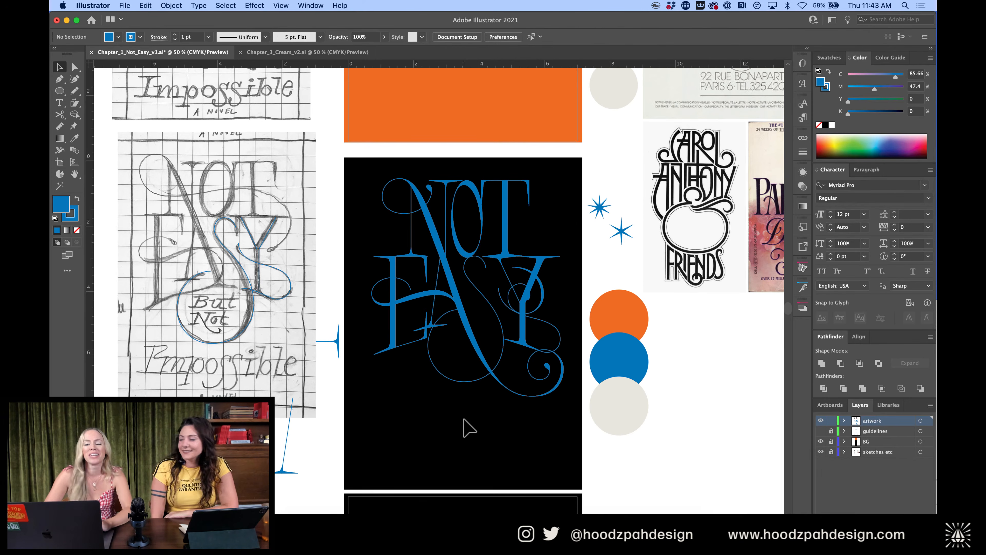
{"action": "key", "text": "super+equal"}
{"action": "key", "text": "super+equal"}
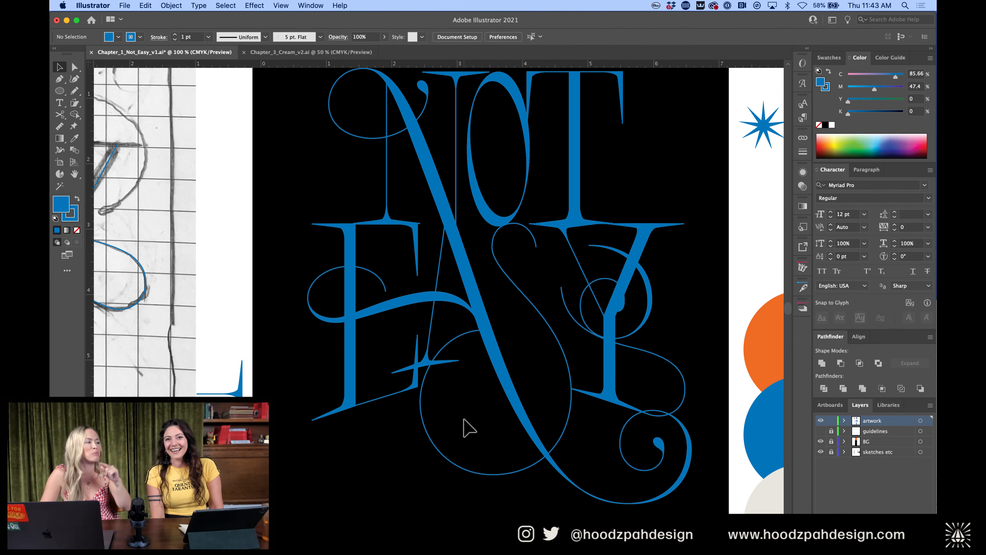
{"action": "key", "text": "super+equal"}
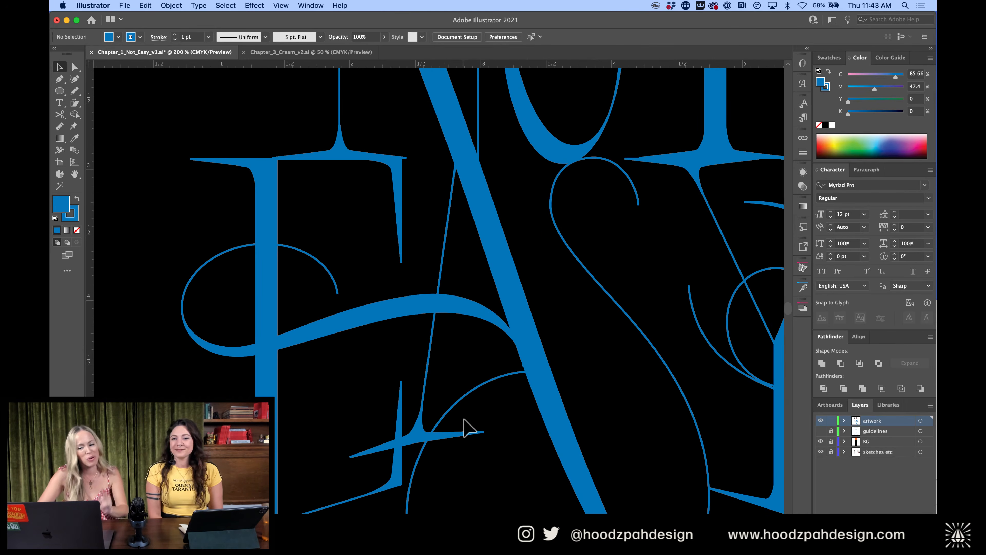
{"action": "key", "text": "super+minus"}
{"action": "key", "text": "super+minus"}
{"action": "key", "text": "super+minus"}
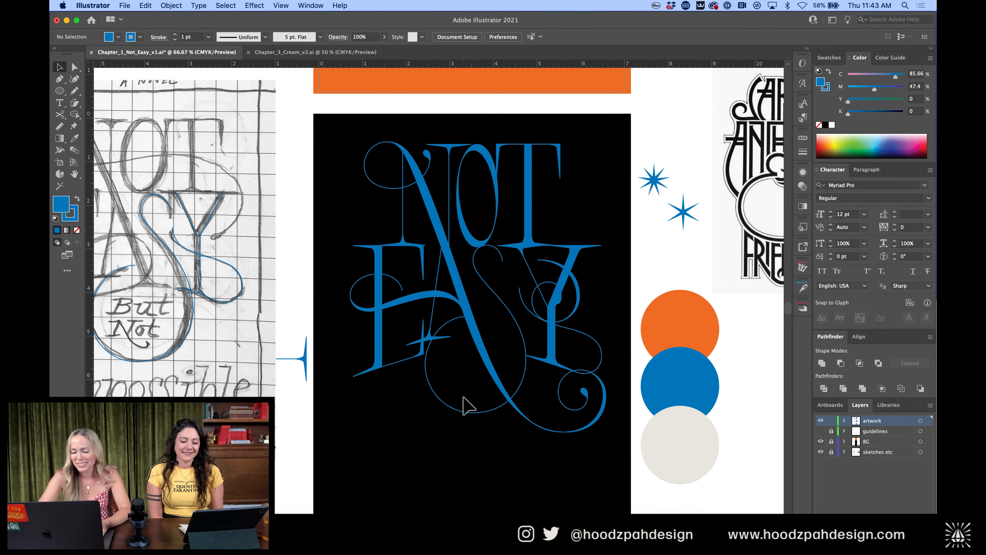
{"action": "key", "text": "super+equal"}
{"action": "key", "text": "super+minus"}
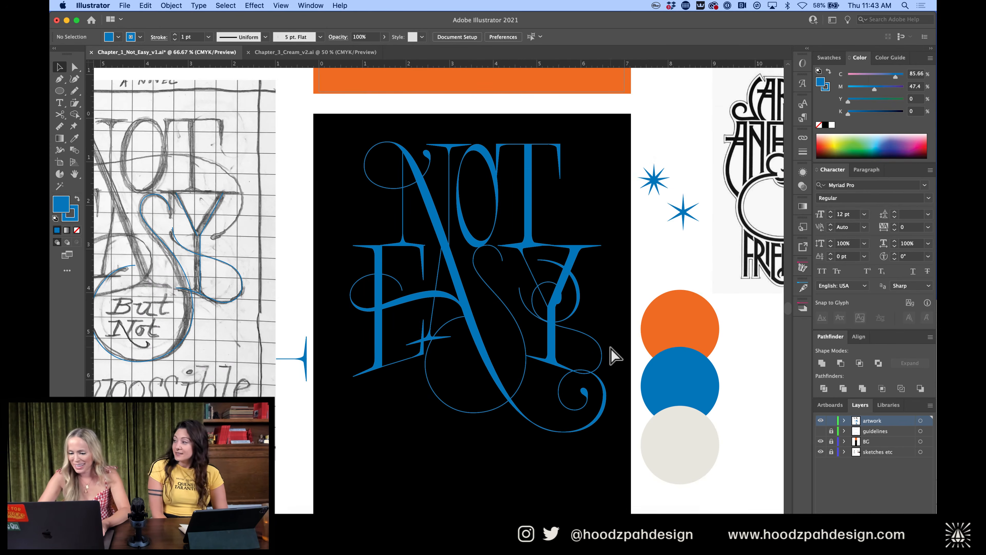
Isolate the NOT group, rotate the Y's flipped curl 90 degrees counterclockwise, and shift it up and right across the thick arm
{"action": "key", "text": "super+equal"}
{"action": "key", "text": "super+equal"}
{"action": "left_click", "coordinate": [749, 267]}
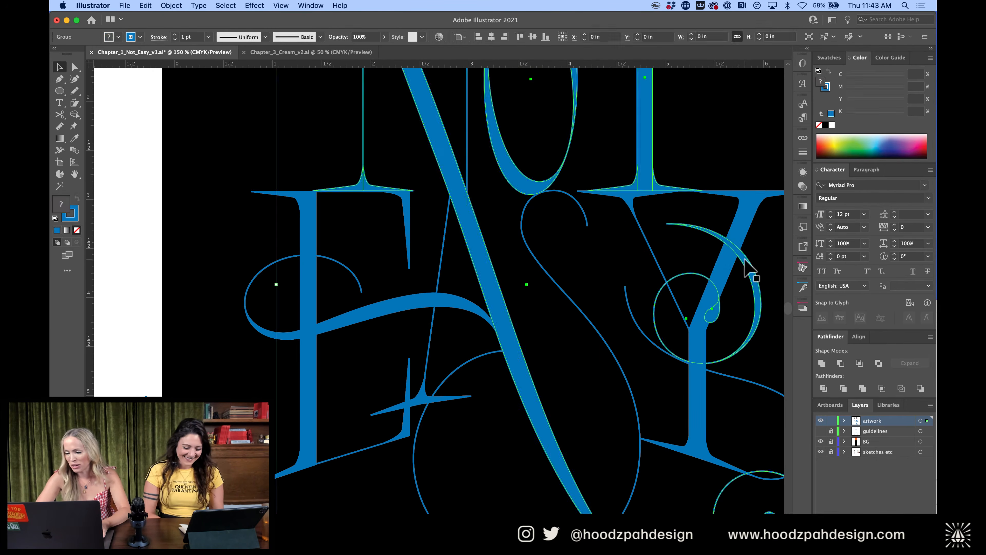
{"action": "scroll", "coordinate": [729, 272], "scroll_direction": "right", "scroll_amount": 3}
{"action": "double_click", "coordinate": [630, 266]}
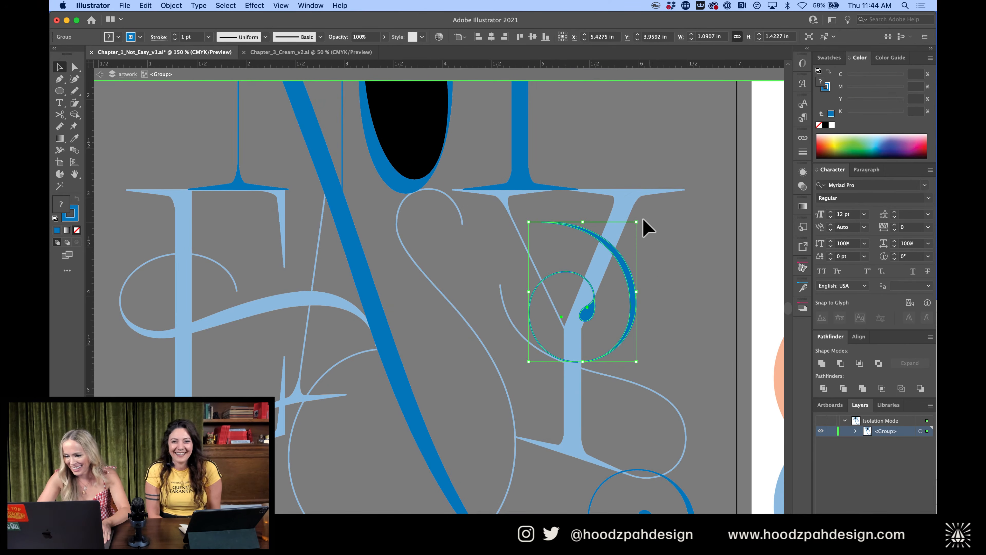
{"action": "left_click_drag", "start_coordinate": [641, 221], "coordinate": [513, 229]}
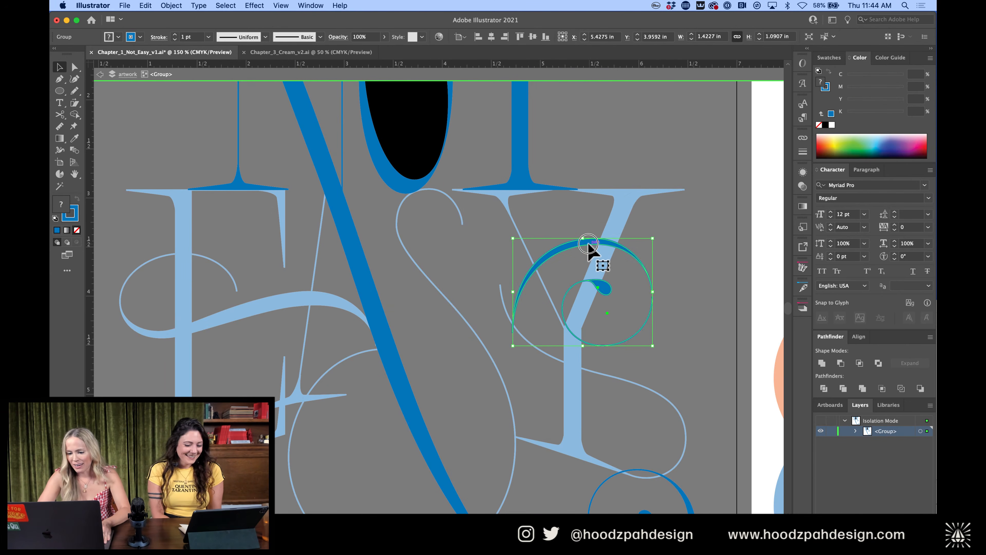
{"action": "left_click_drag", "start_coordinate": [588, 244], "coordinate": [610, 232]}
{"action": "key", "text": "super+minus"}
{"action": "key", "text": "super+minus"}
{"action": "double_click", "coordinate": [599, 249]}
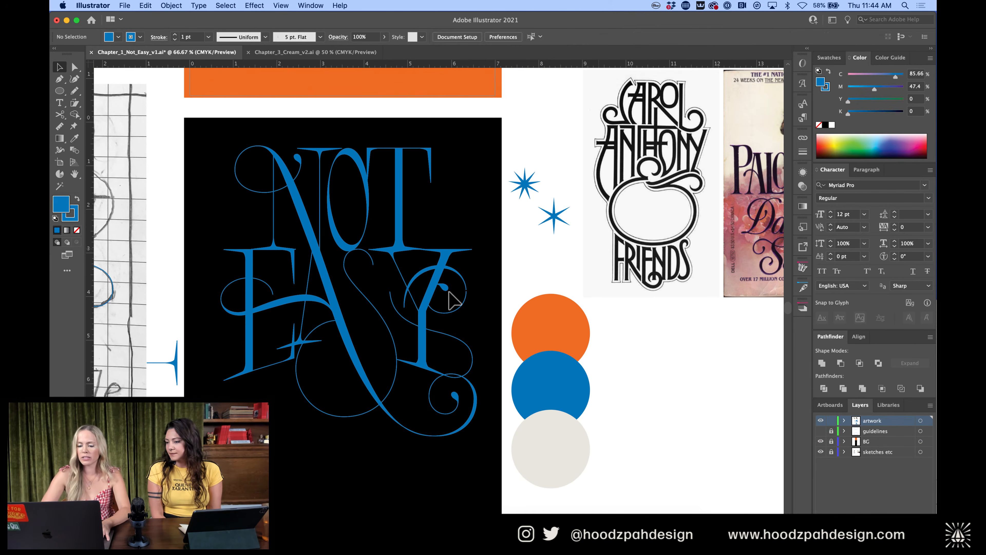
Move the Y's curl out of the NOT group and into the artwork layer at the same position
{"action": "double_click", "coordinate": [468, 291]}
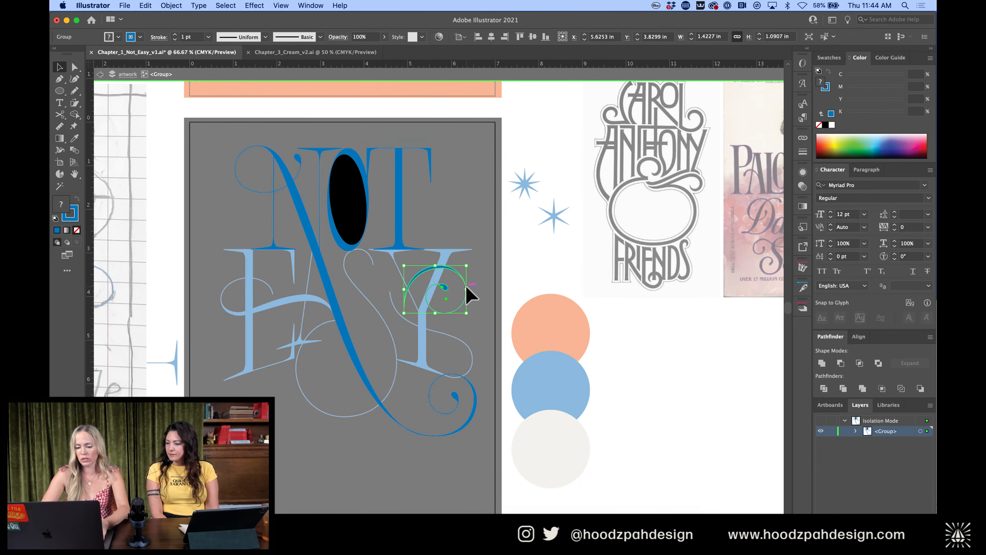
{"action": "double_click", "coordinate": [555, 282]}
{"action": "key", "text": "super+f"}
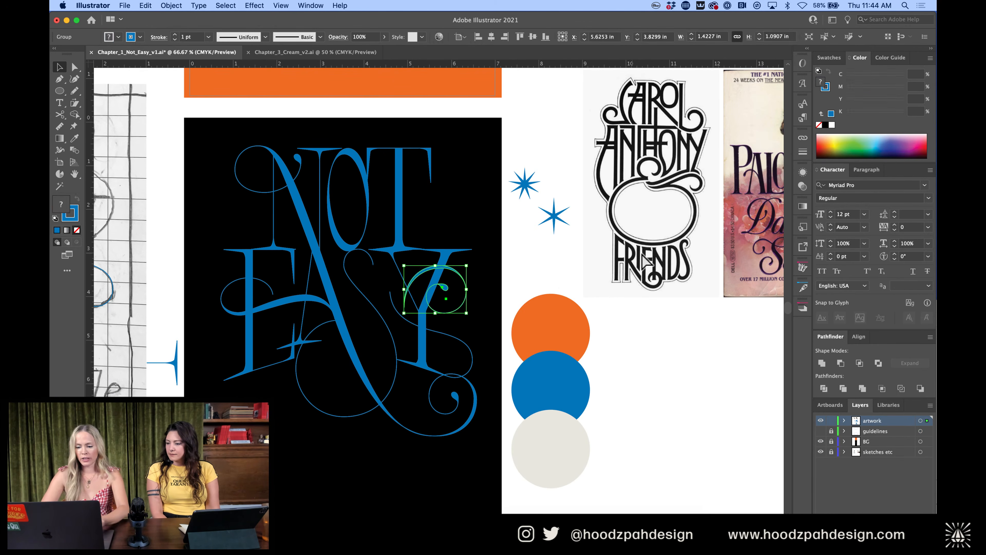
{"action": "left_click", "coordinate": [641, 254]}
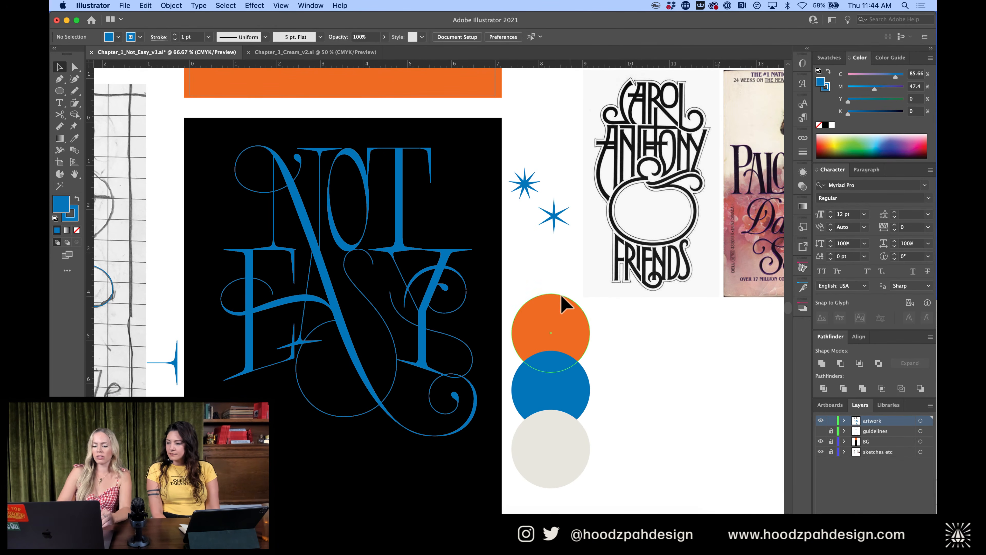
Isolate the Y's curl group, delete its large outer arc, and leave the group
{"action": "left_click", "coordinate": [464, 282]}
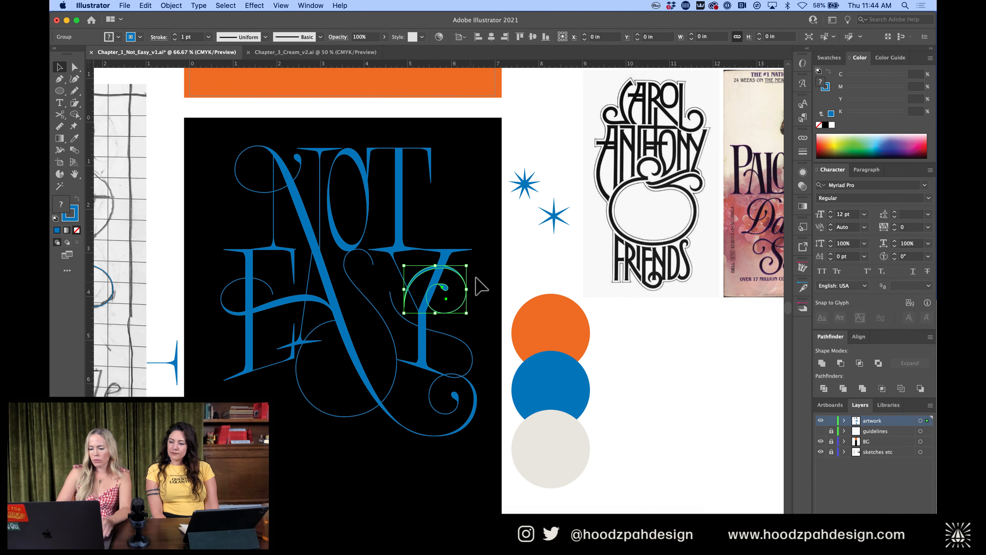
{"action": "double_click", "coordinate": [459, 274]}
{"action": "left_click", "coordinate": [459, 274]}
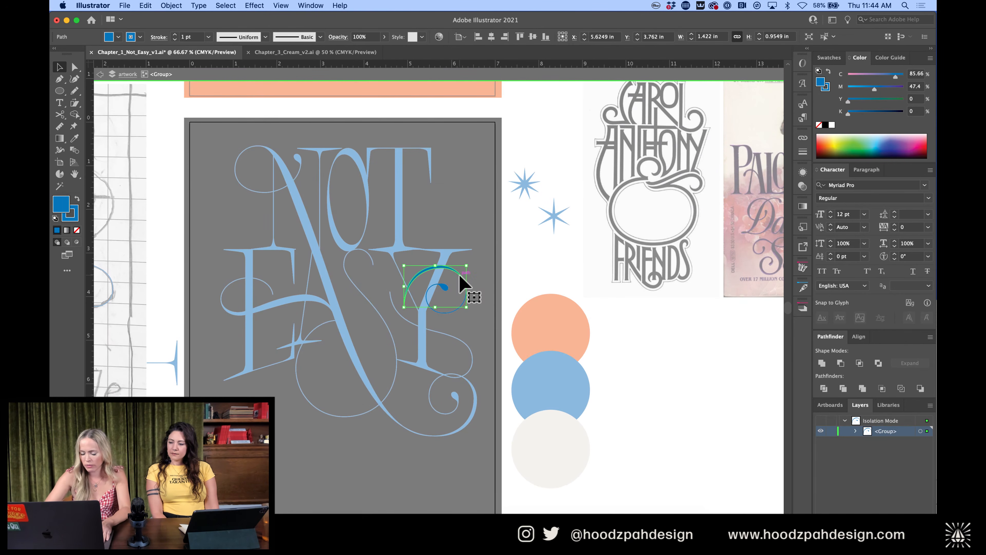
{"action": "key", "text": "Delete"}
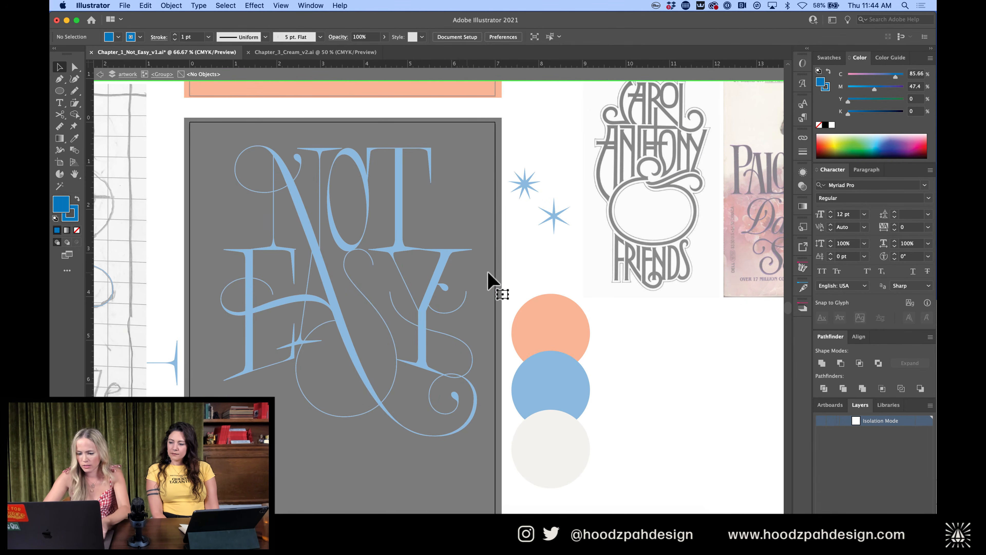
{"action": "double_click", "coordinate": [477, 287]}
Rotate the remaining ball-ended curl counterclockwise and place it between the Y's two arms
{"action": "left_click", "coordinate": [462, 304]}
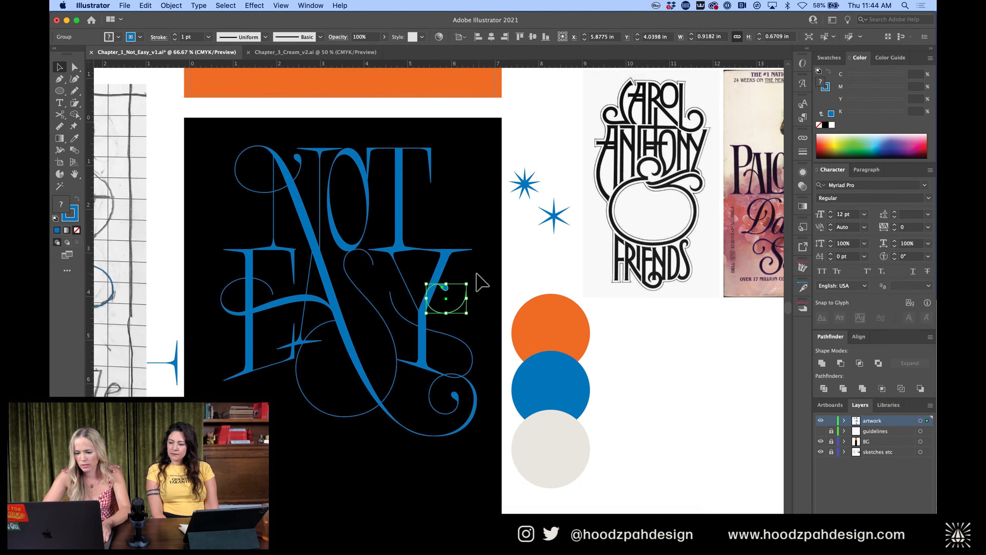
{"action": "left_click_drag", "start_coordinate": [471, 286], "coordinate": [374, 273]}
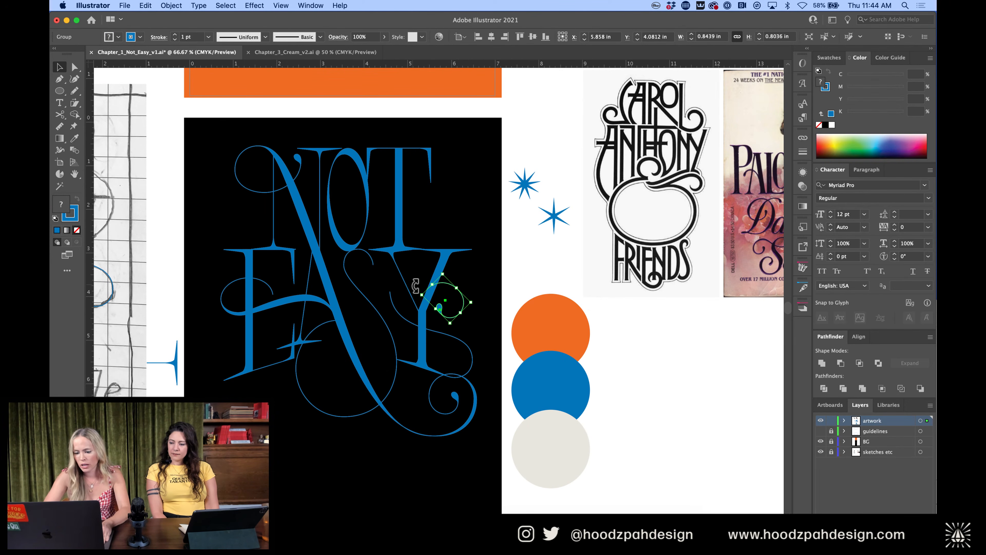
{"action": "left_click_drag", "start_coordinate": [468, 309], "coordinate": [438, 291]}
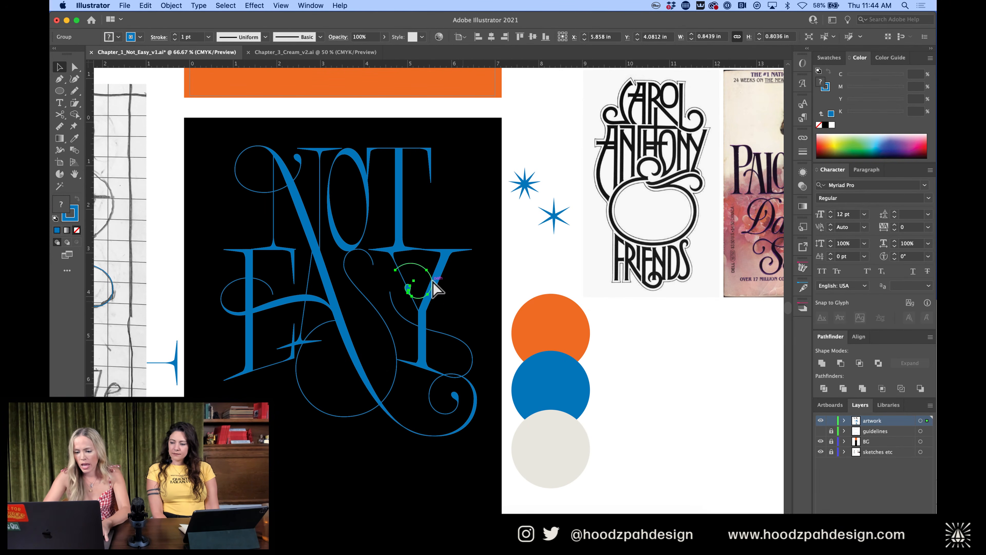
{"action": "key", "text": "super+equal"}
{"action": "key", "text": "super+equal"}
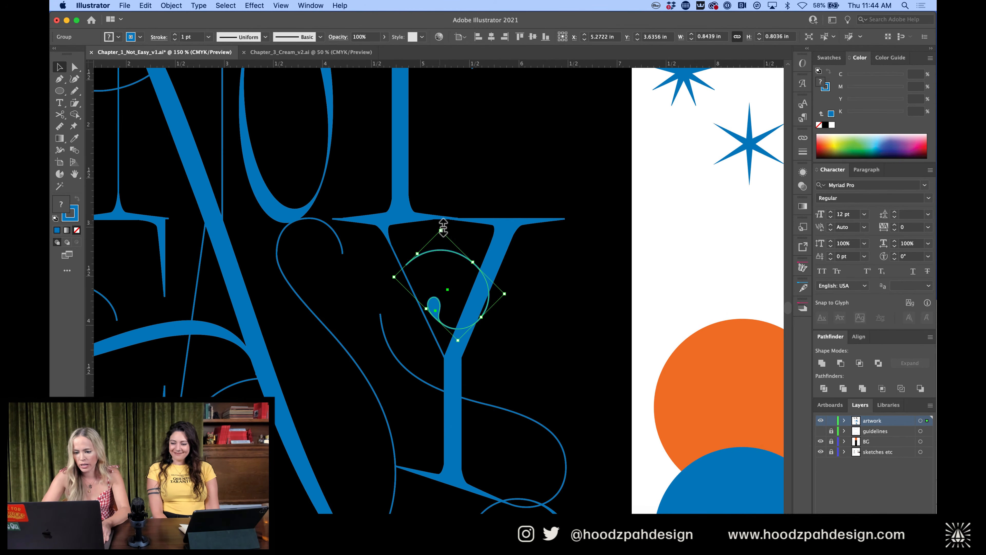
Rotate the ball-ended curl counterclockwise until upright, and nudge it left and down toward the thin S curve's open end
{"action": "left_click_drag", "start_coordinate": [443, 223], "coordinate": [403, 241]}
{"action": "key", "text": "shift+Left"}
{"action": "key", "text": "shift+Left"}
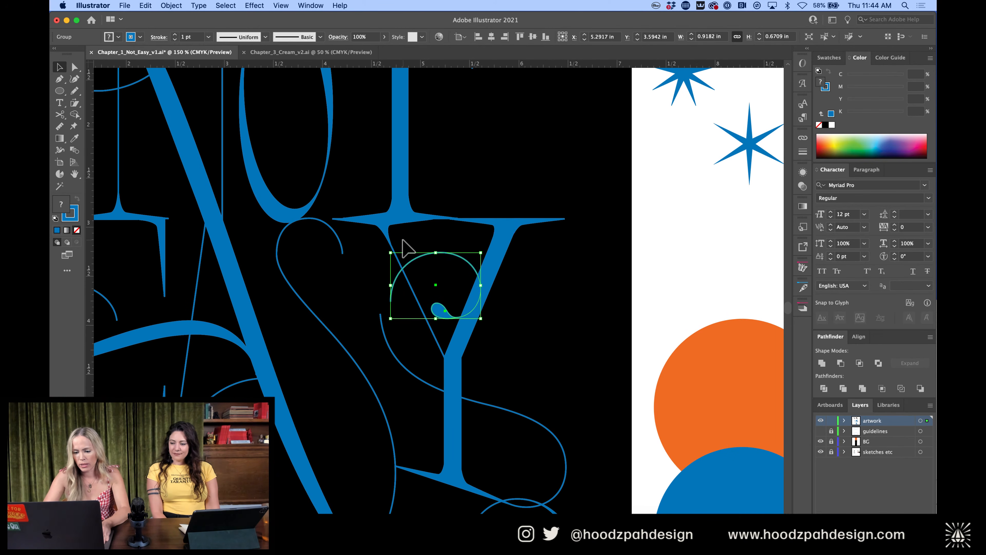
{"action": "key", "text": "Right"}
{"action": "key", "text": "Right"}
{"action": "key", "text": "Right"}
{"action": "key", "text": "Down"}
{"action": "key", "text": "Down"}
{"action": "key", "text": "Down"}
{"action": "key", "text": "Down"}
{"action": "key", "text": "Down"}
{"action": "key", "text": "Down"}
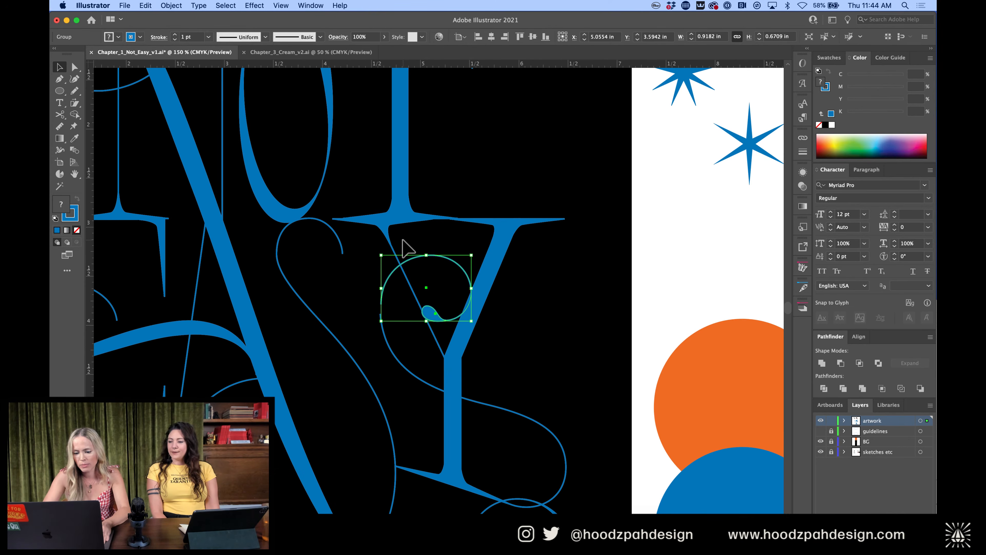
Align the curl's open end with the upper end of the thin S curve beside the Y
{"action": "key", "text": "super+equal"}
{"action": "key", "text": "super+equal"}
{"action": "key", "text": "super+equal"}
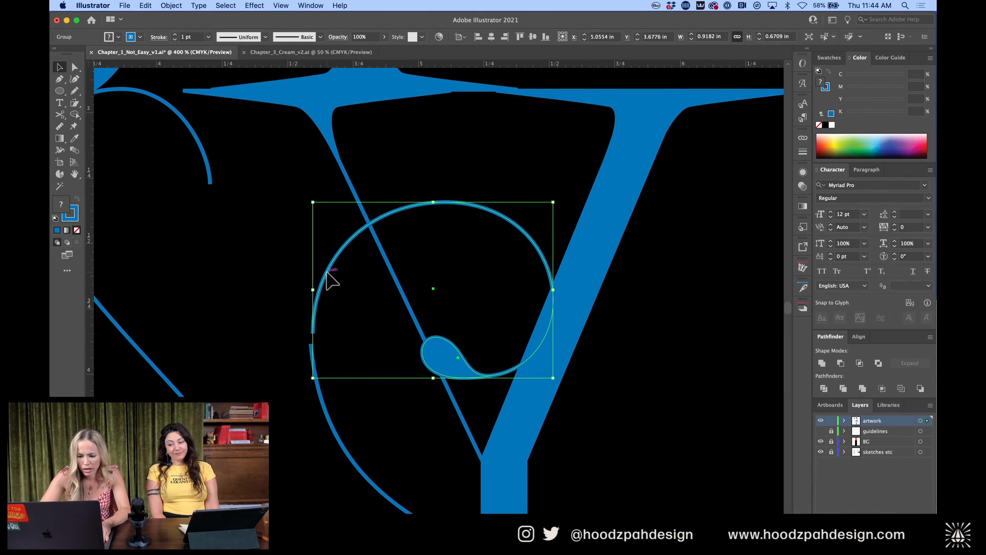
{"action": "left_click_drag", "start_coordinate": [326, 271], "coordinate": [324, 280]}
Deselect the curl and examine how it fits the Y, the full lettering and the pencil sketches
{"action": "key", "text": "super+minus"}
{"action": "key", "text": "super+minus"}
{"action": "key", "text": "super+minus"}
{"action": "key", "text": "super+minus"}
{"action": "key", "text": "super+minus"}
{"action": "key", "text": "super+minus"}
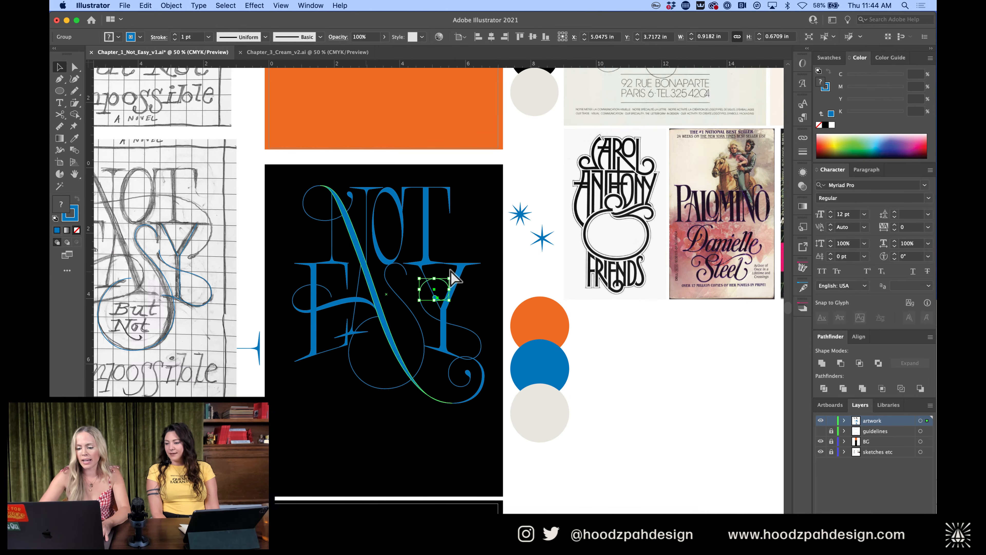
{"action": "left_click", "coordinate": [530, 263]}
{"action": "key", "text": "super+minus"}
{"action": "key", "text": "super+minus"}
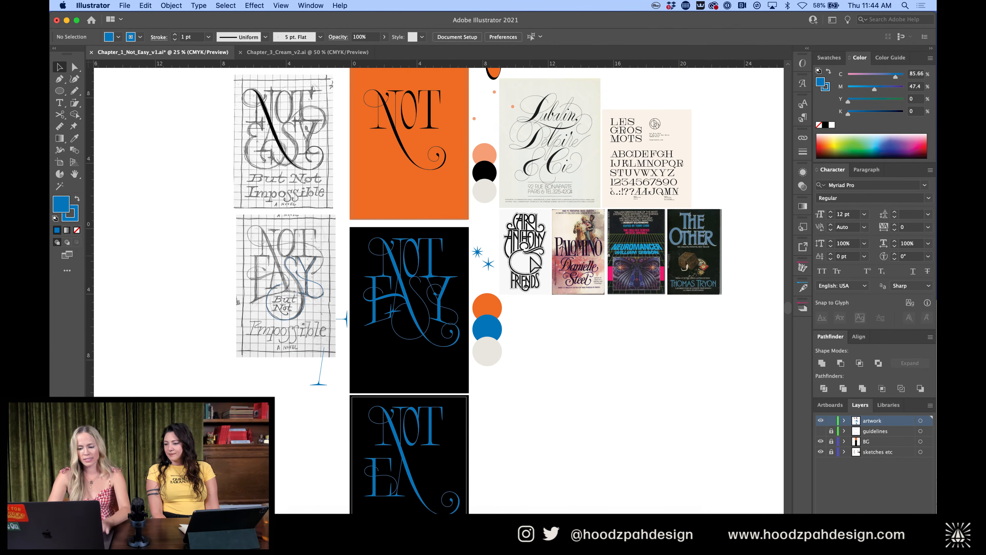
{"action": "key", "text": "super+plus"}
{"action": "key", "text": "super+plus"}
{"action": "key", "text": "super+plus"}
{"action": "key", "text": "super+plus"}
{"action": "key", "text": "super+plus"}
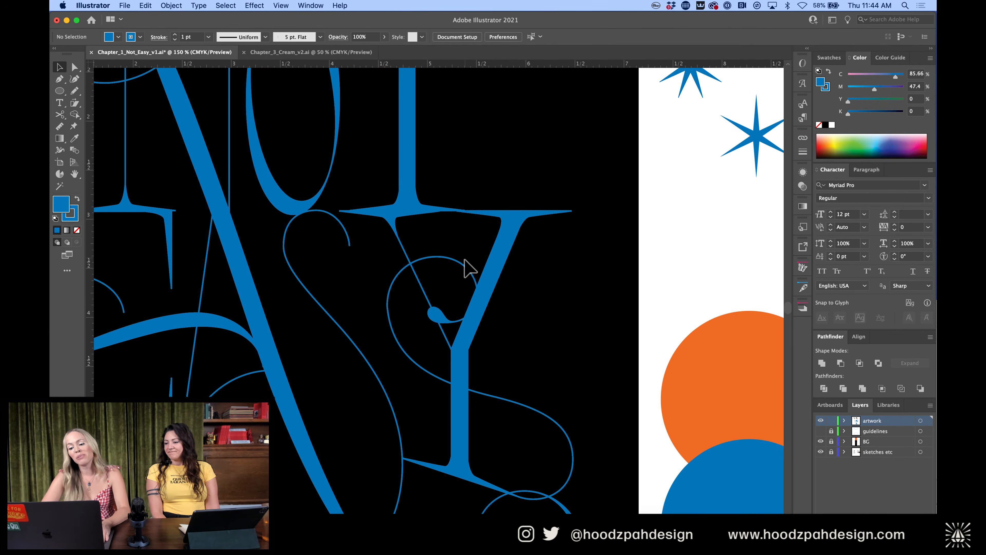
Move the ball-ended curl out from between the Y's arms to the right side of its thick arm, and deselect it
{"action": "left_click", "coordinate": [464, 266]}
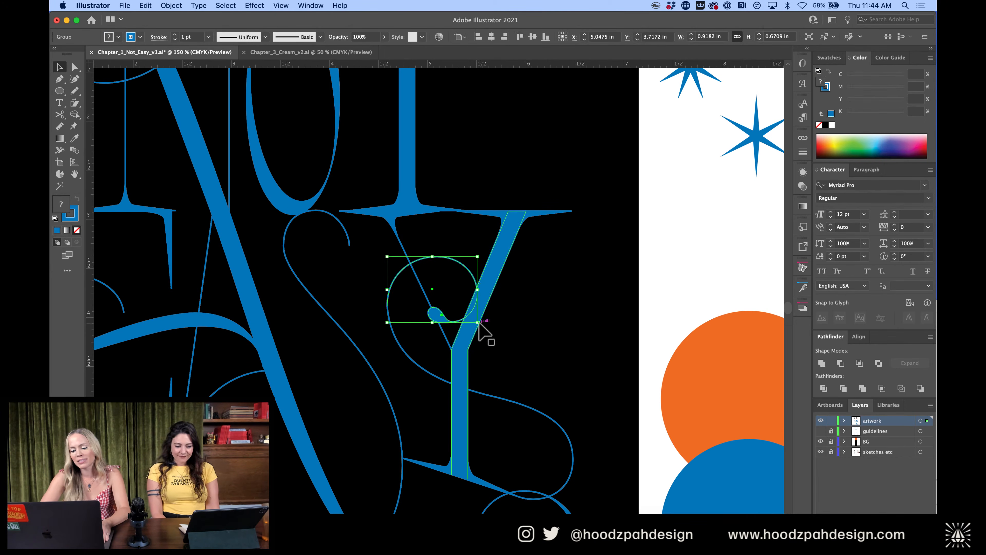
{"action": "left_click_drag", "start_coordinate": [464, 265], "coordinate": [563, 283]}
{"action": "key", "text": "super+minus"}
{"action": "key", "text": "super+minus"}
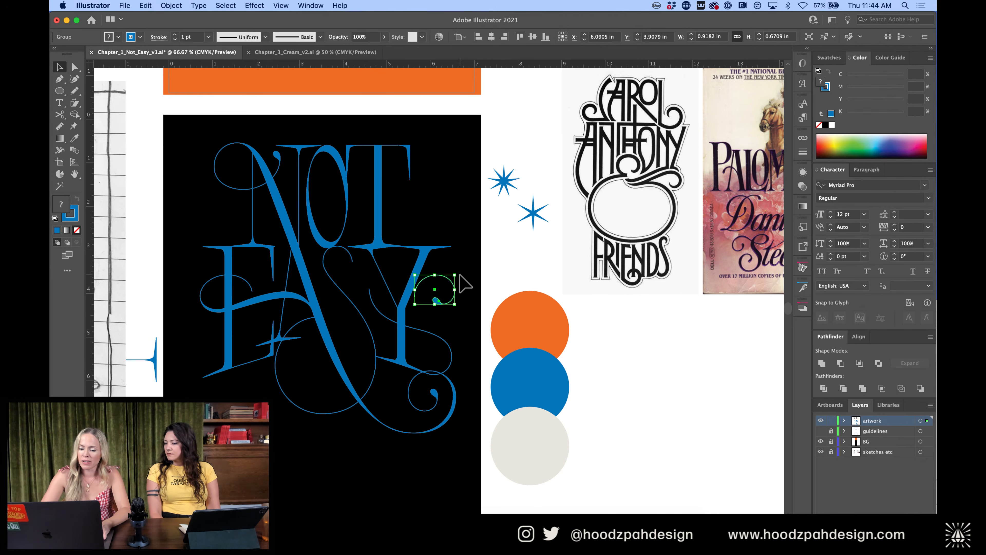
{"action": "left_click", "coordinate": [524, 283]}
{"action": "key", "text": "super+minus"}
{"action": "key", "text": "super+minus"}
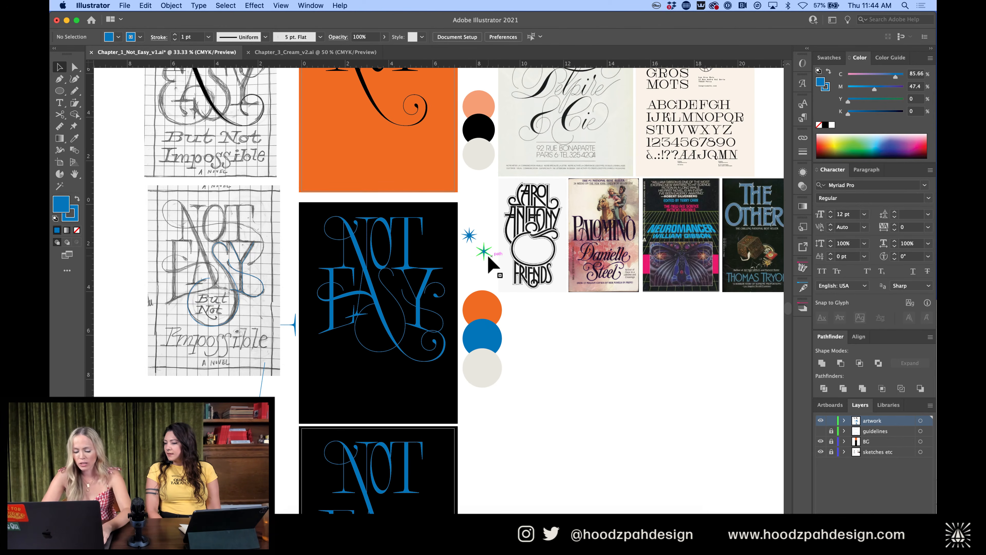
Save the Chapter_1_Not_Easy_v1.ai document
{"action": "key", "text": "super+s"}
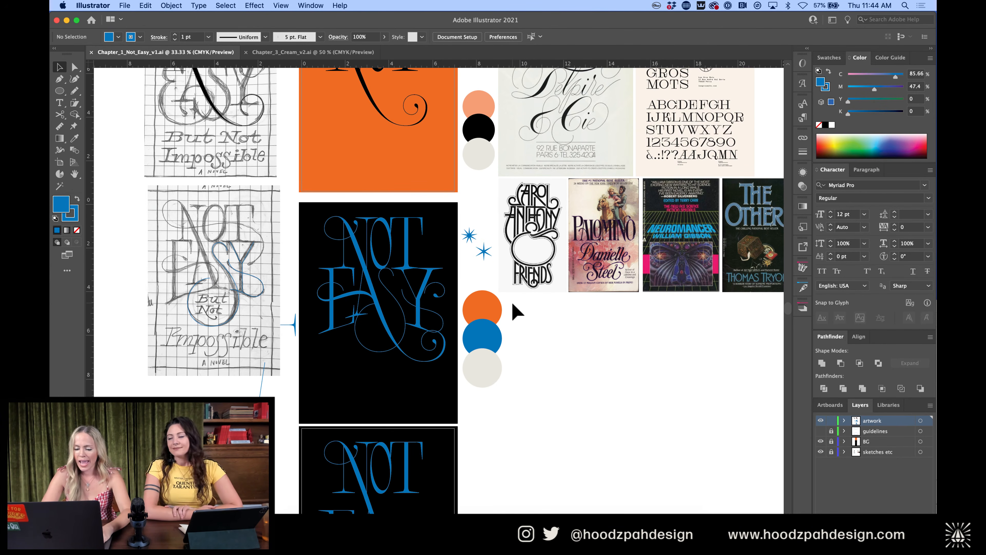
{"action": "key", "text": "super+plus"}
{"action": "key", "text": "super+plus"}
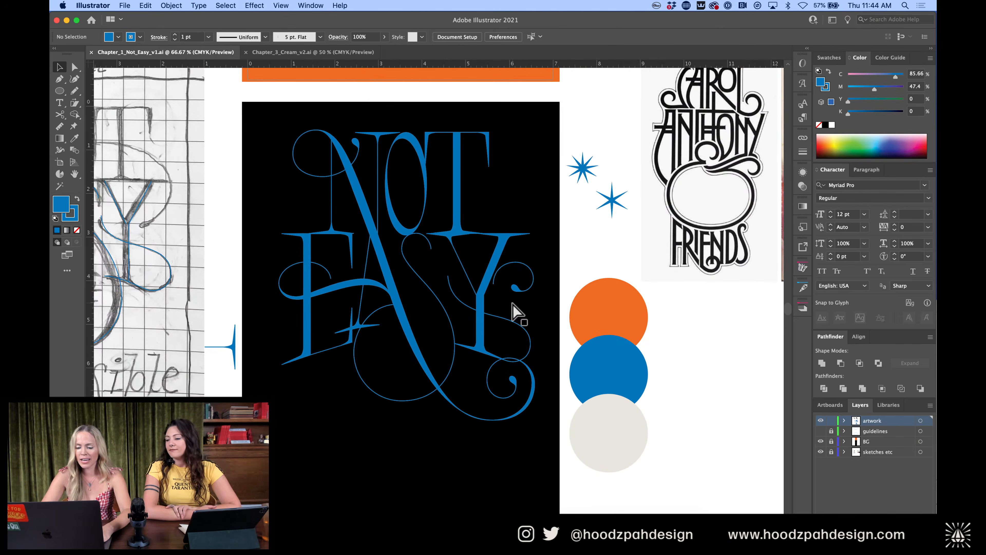